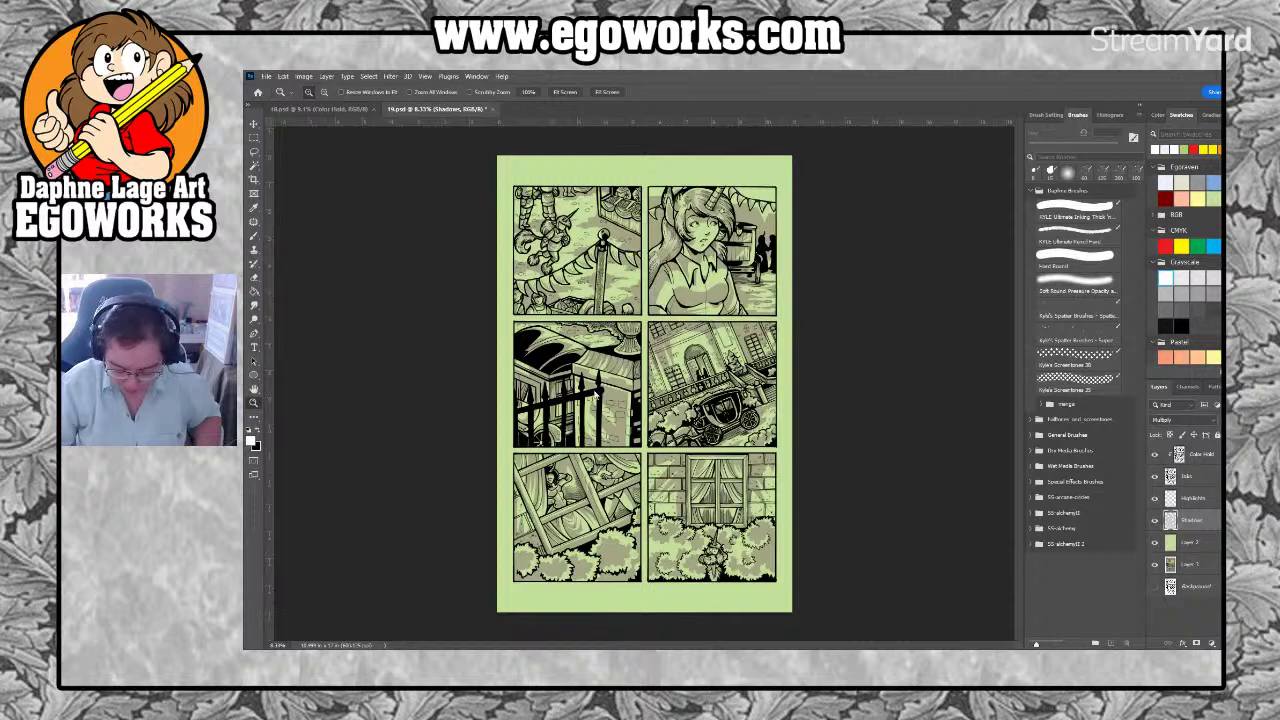
# Hide the green Layer 2, Highlights and Shadows layers of the six-panel page, keeping the inks and flat colors shown
pyautogui.click(320, 109)
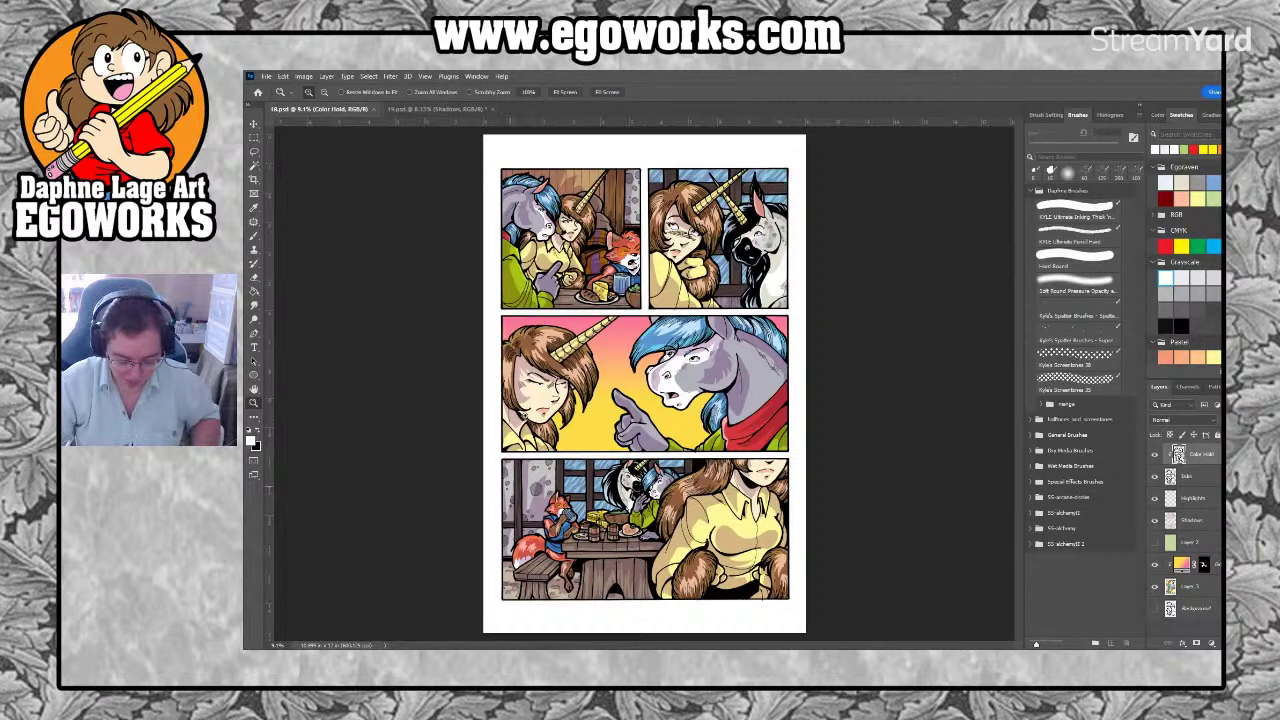
pyautogui.click(441, 110)
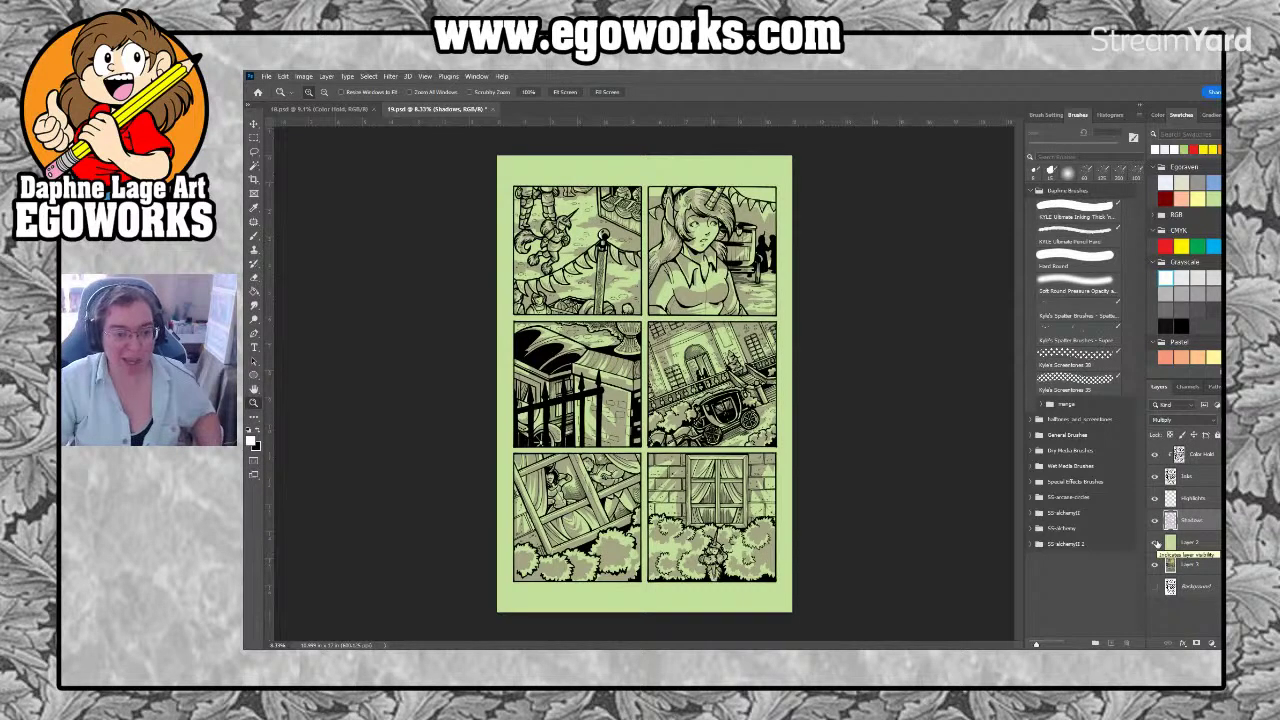
pyautogui.click(1155, 542)
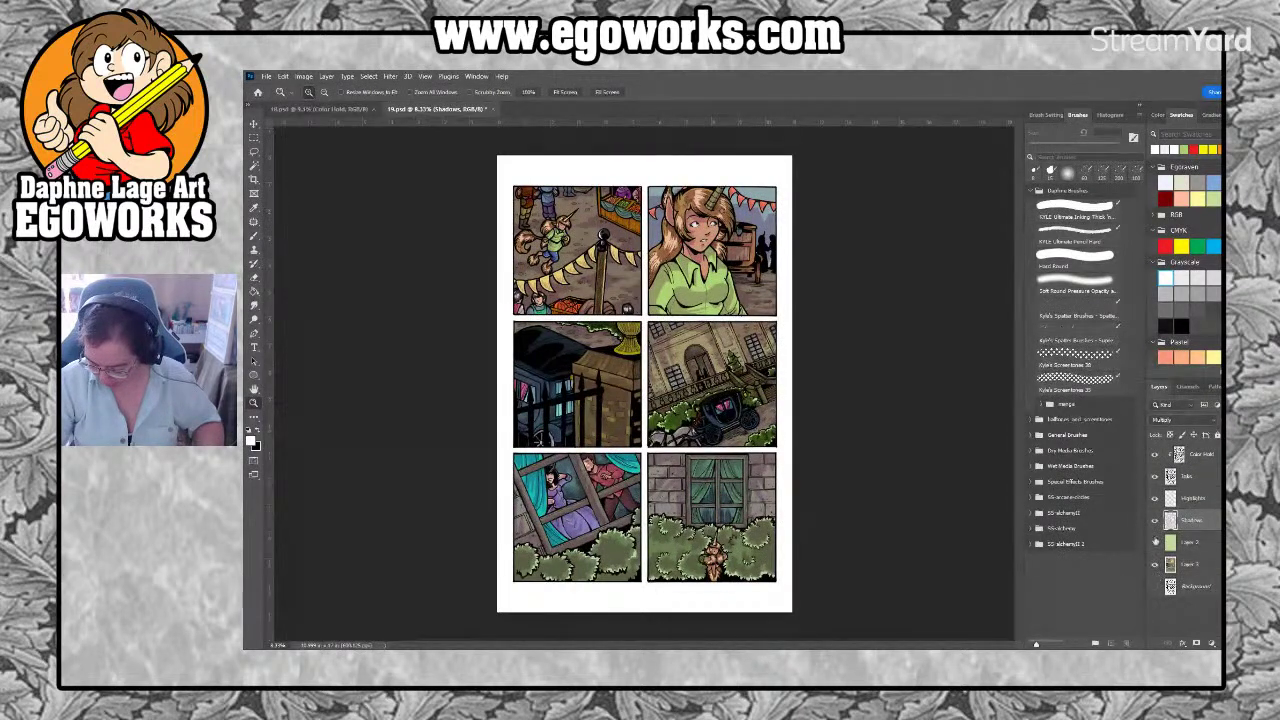
pyautogui.click(1155, 566)
pyautogui.click(1155, 476)
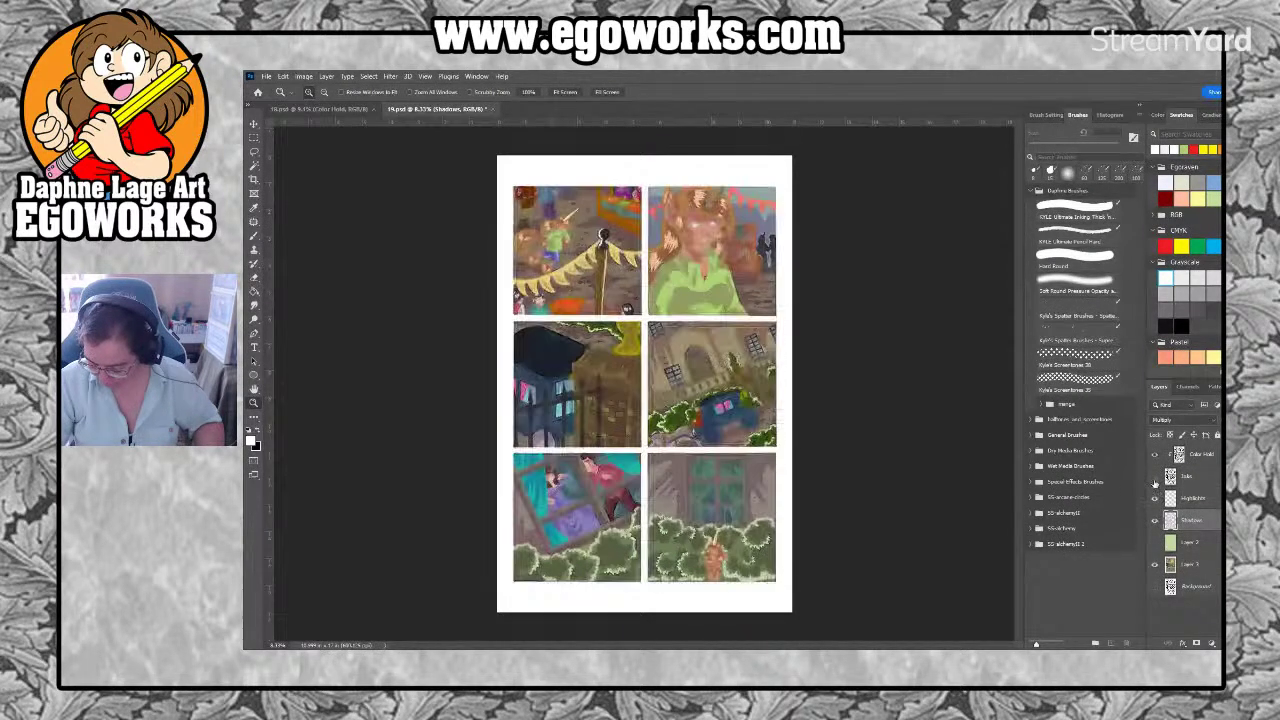
pyautogui.click(1155, 498)
pyautogui.click(1155, 521)
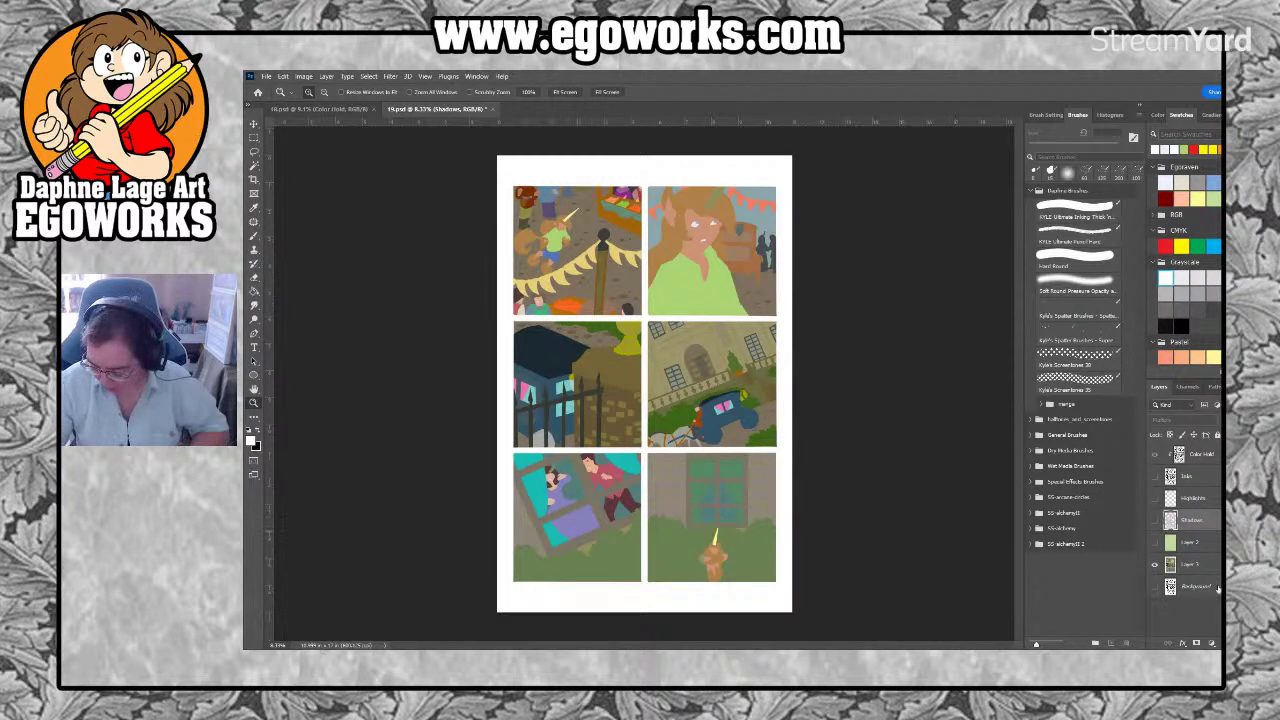
pyautogui.click(1154, 477)
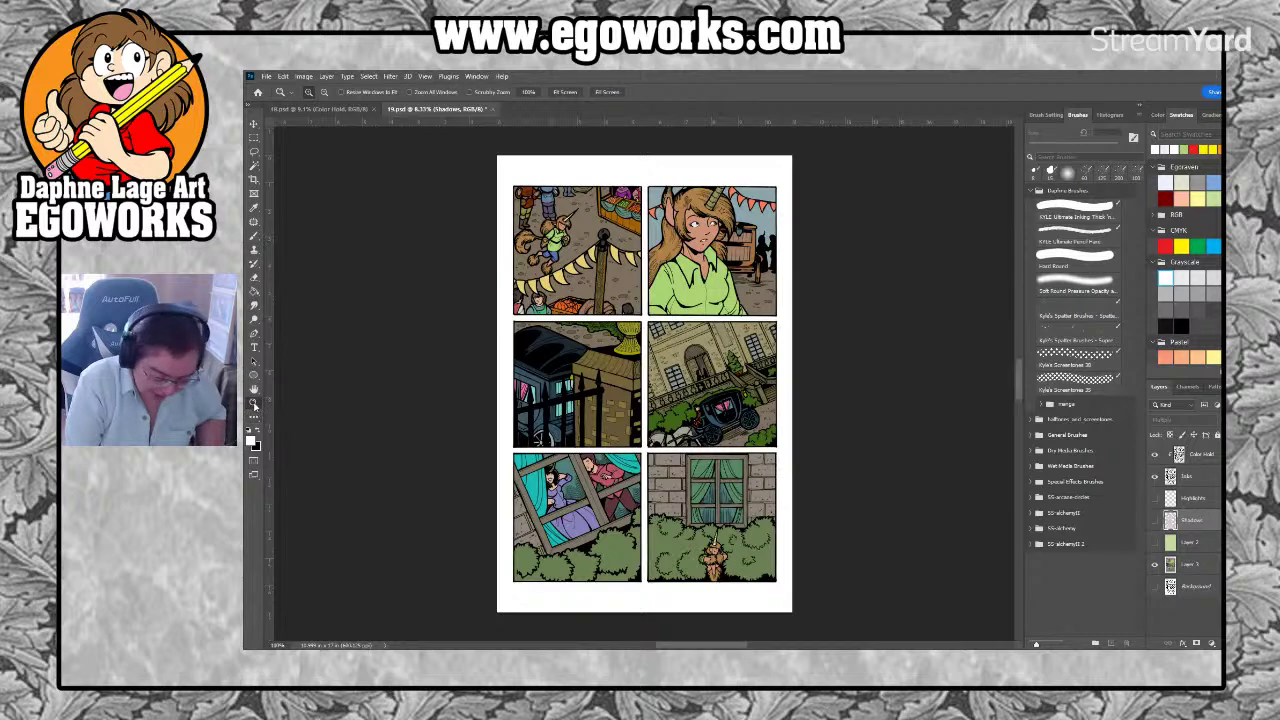
# Fill the unicorn woman's horn and shirt in the second panel with the pale yellow swatch on the flat color layer
pyautogui.doubleClick(253, 402)
pyautogui.hotkey('ctrl', '-')
pyautogui.hotkey('ctrl', '-')
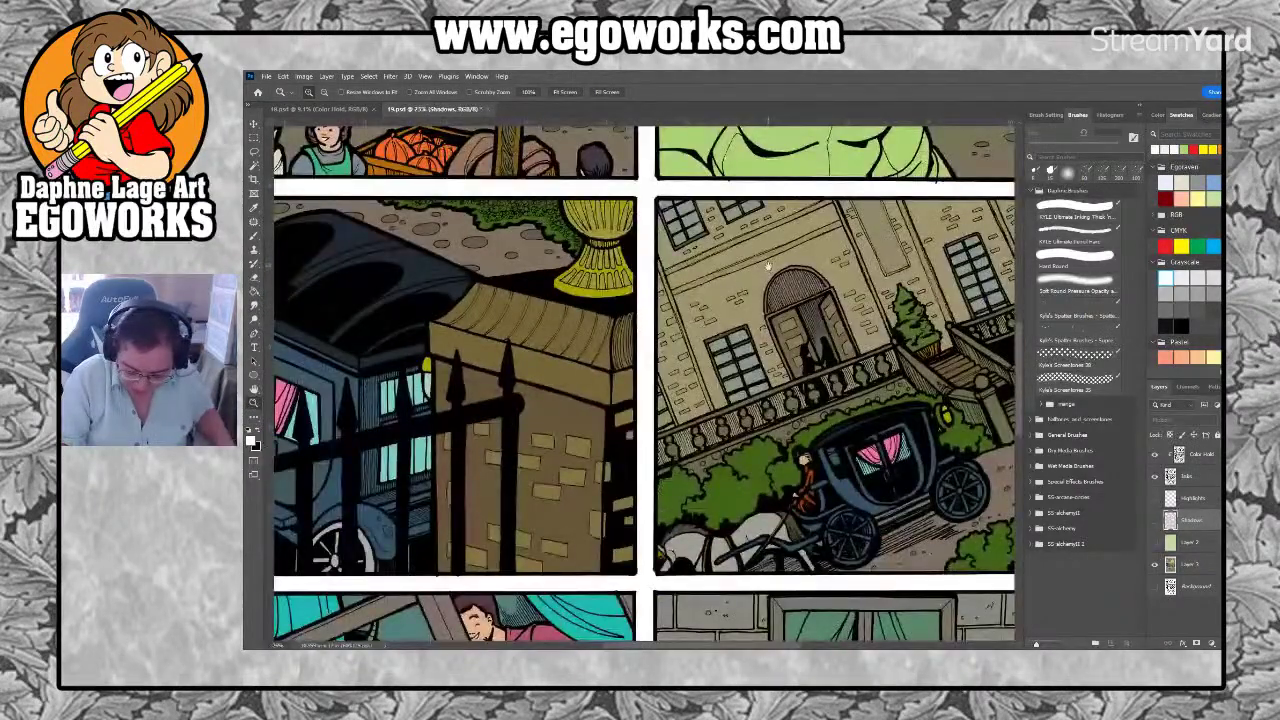
pyautogui.scroll(5, 746, 259)
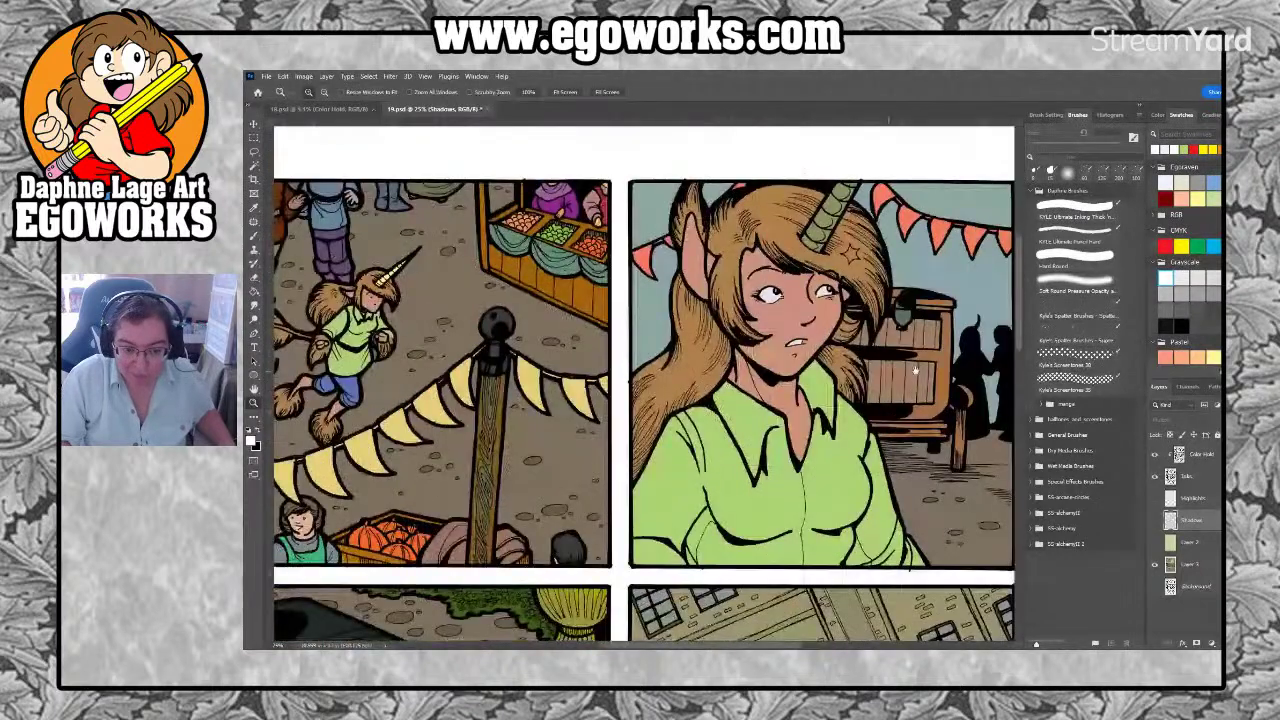
pyautogui.moveTo(914, 370); pyautogui.dragTo(765, 385)
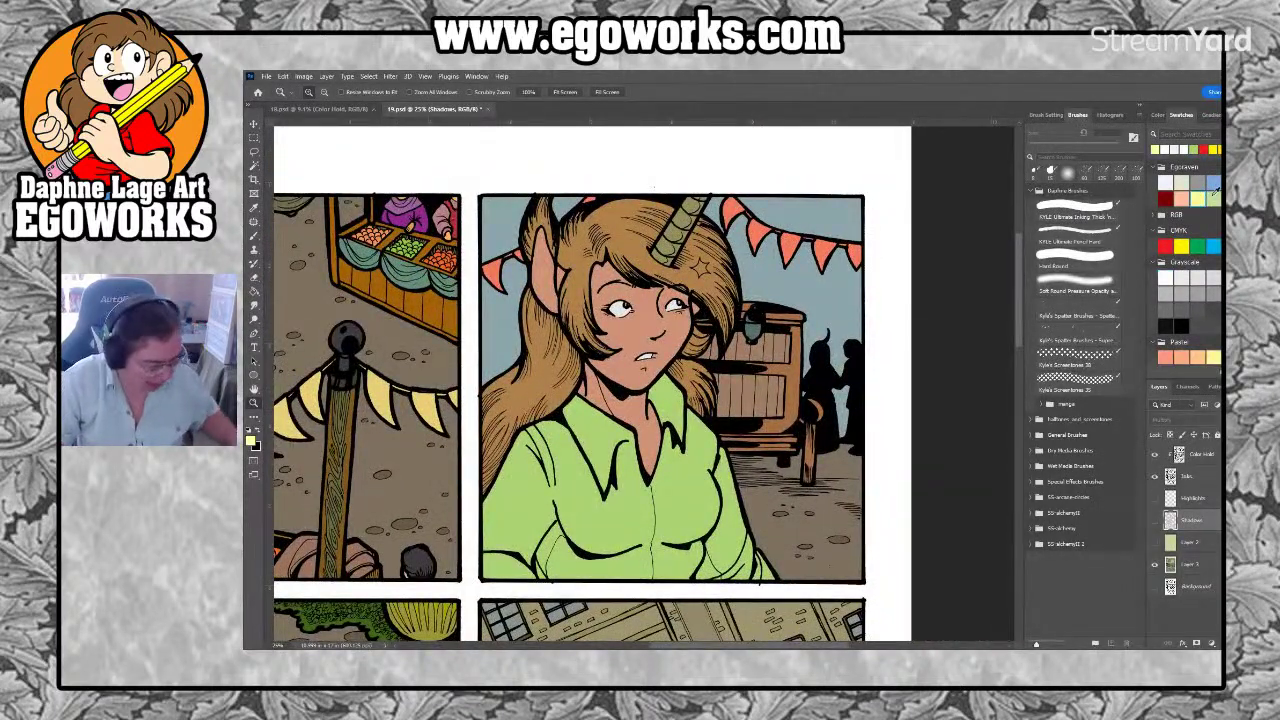
pyautogui.press('g')
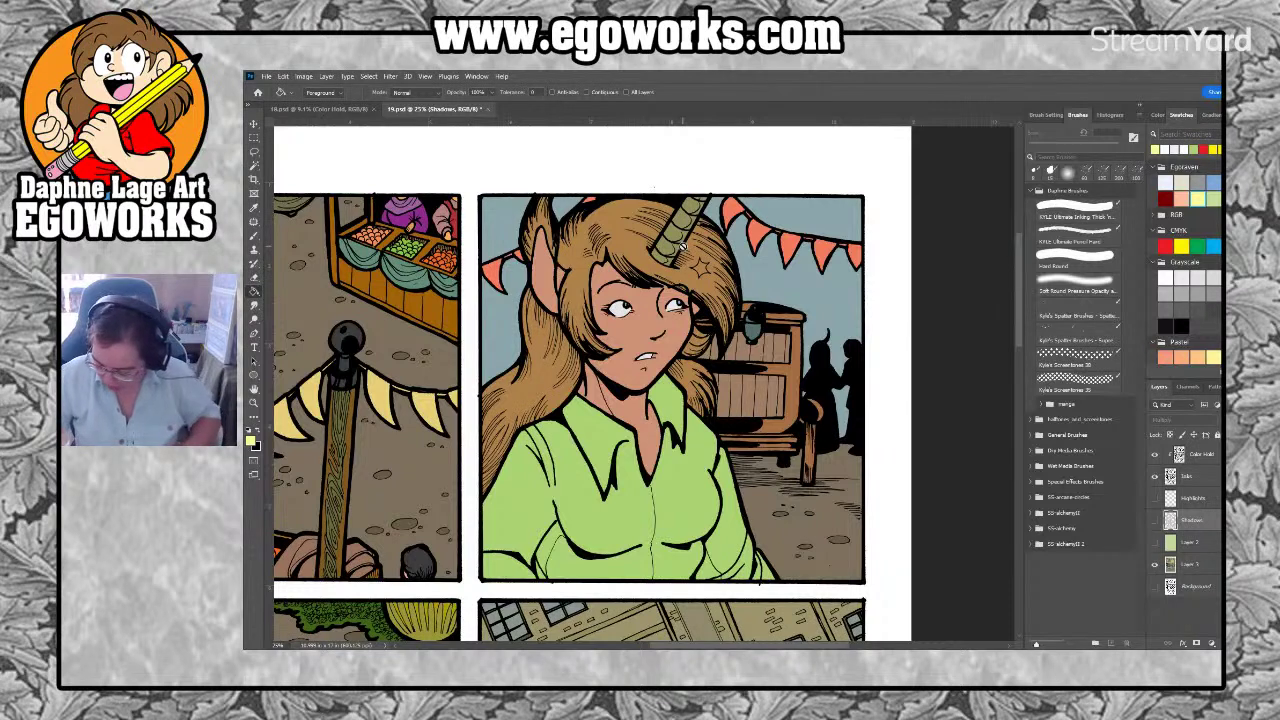
pyautogui.click(1216, 566)
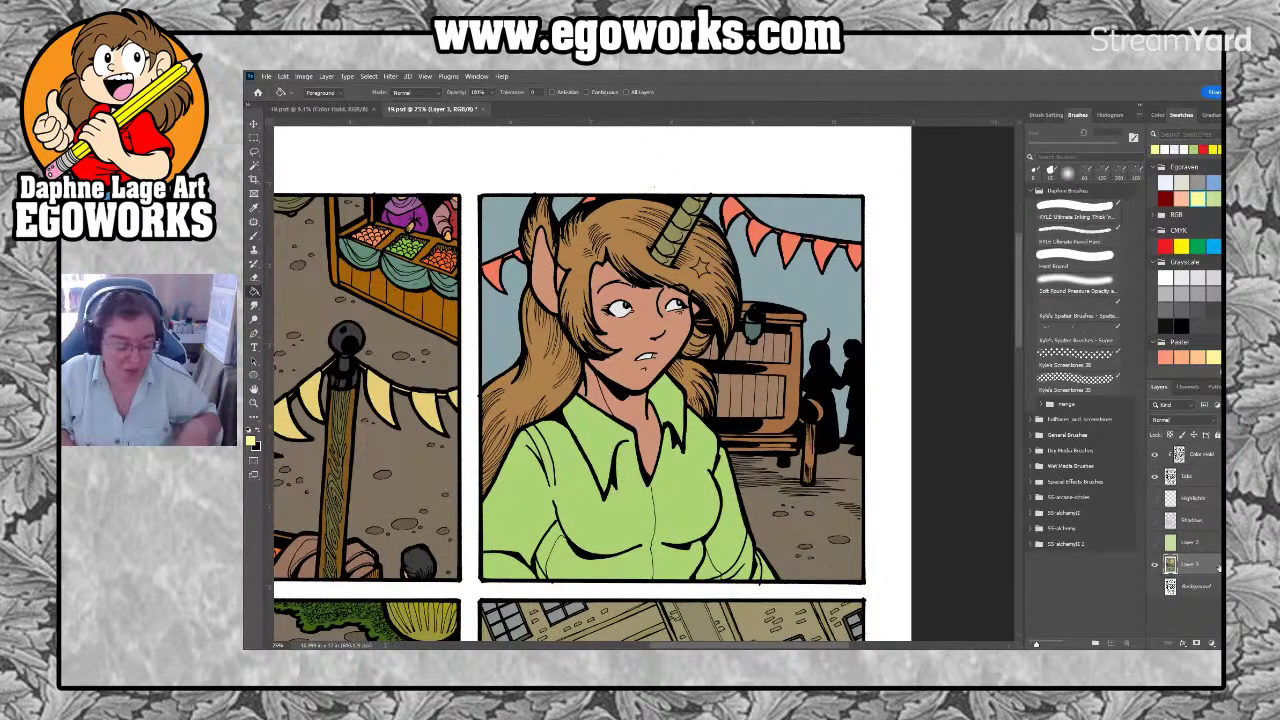
pyautogui.hotkey('ctrl', '0')
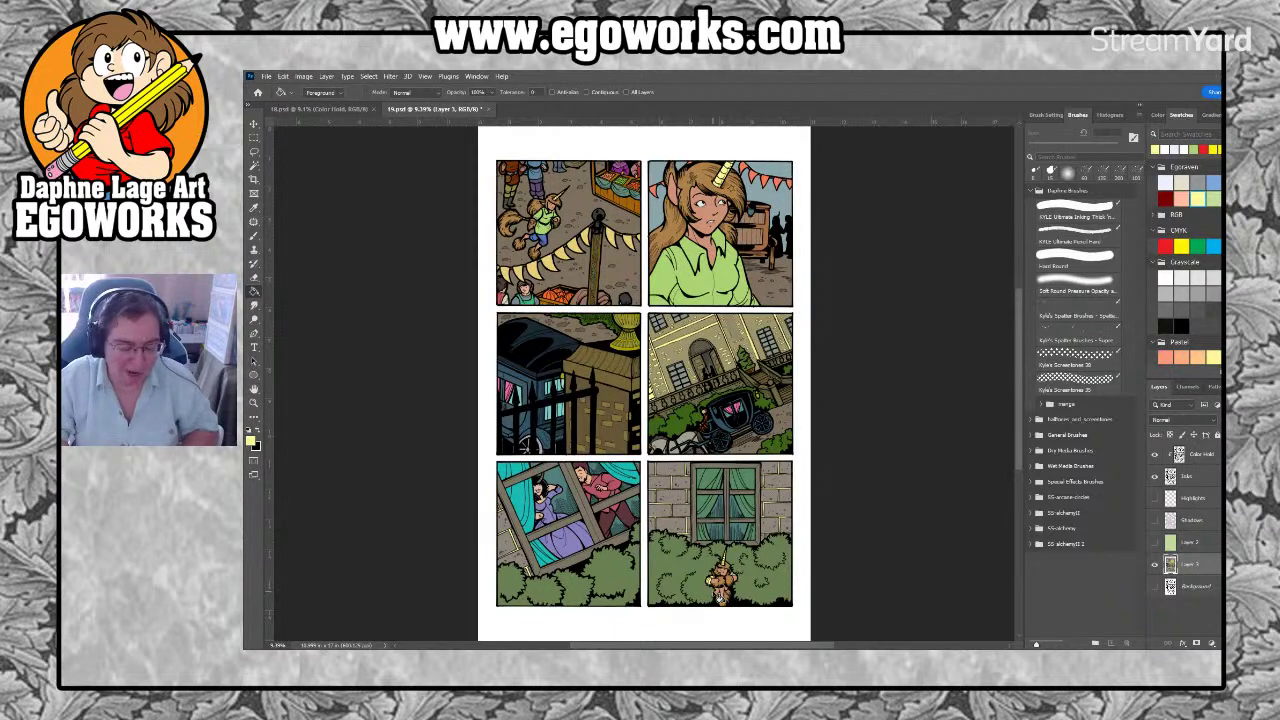
pyautogui.click(733, 284)
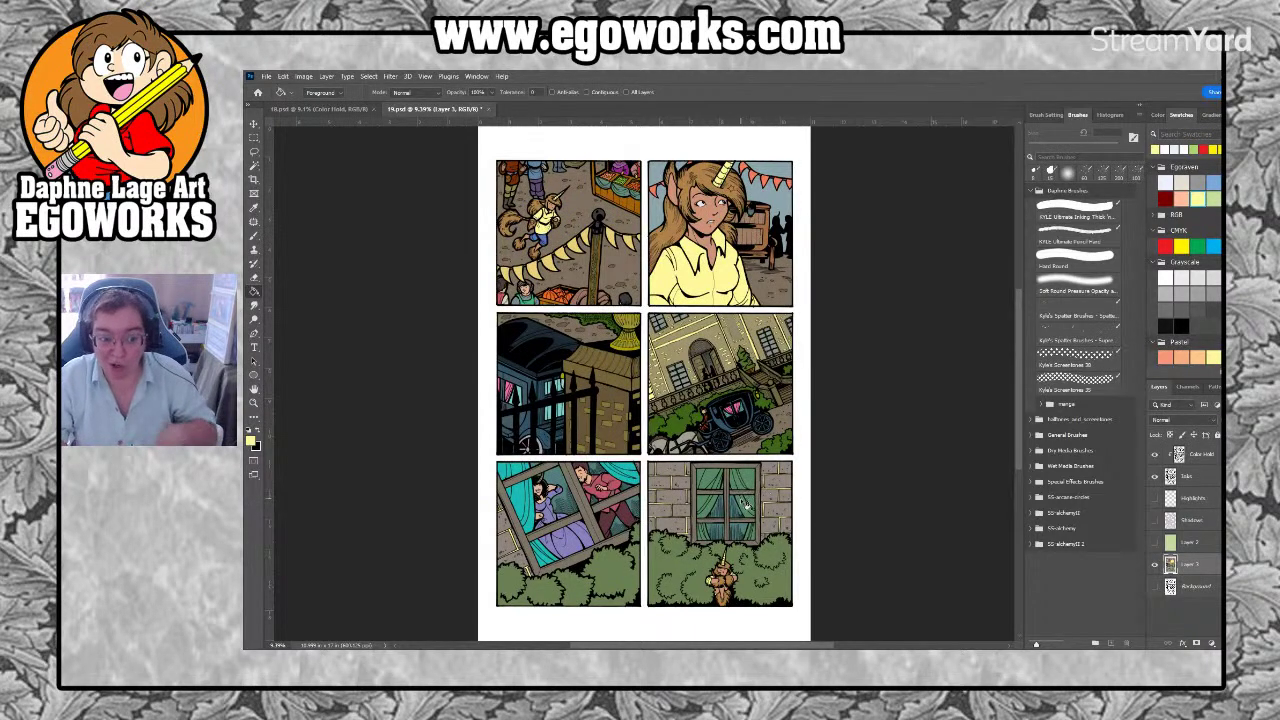
# Fill the woman's ear in the second panel with the light peach swatch, isolating it from her face with a lasso selection
pyautogui.click(254, 402)
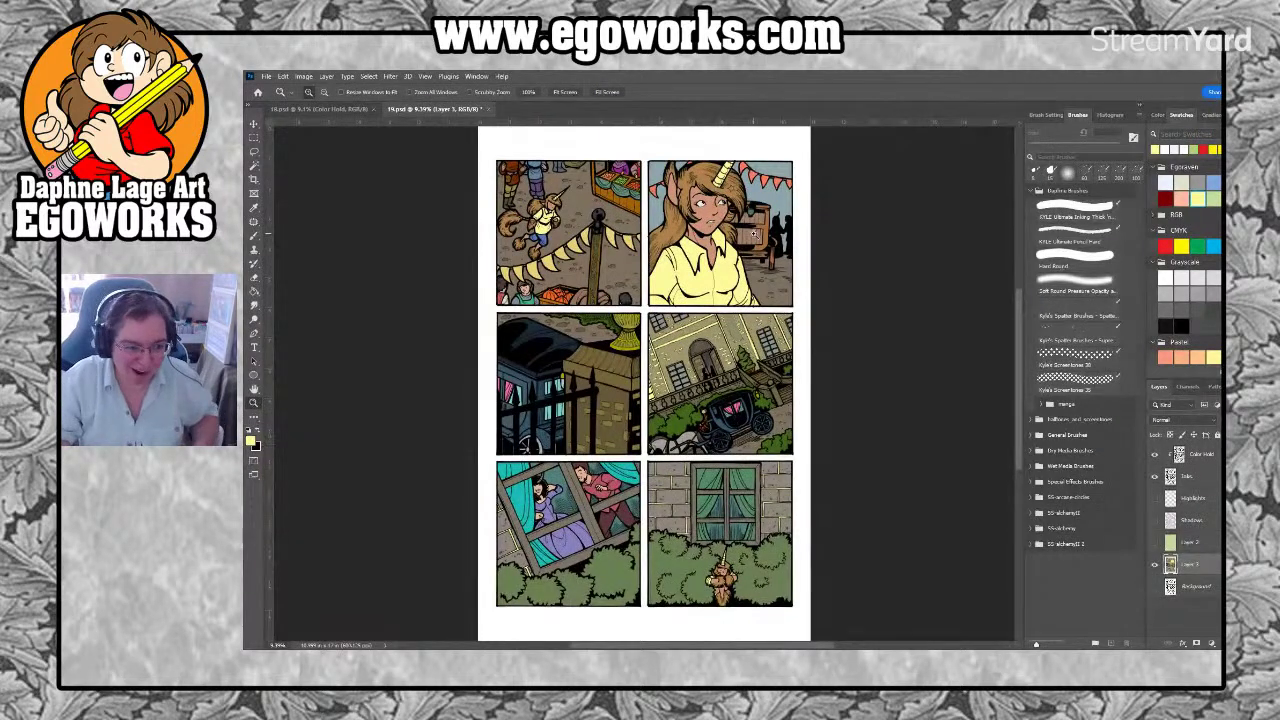
pyautogui.moveTo(598, 246); pyautogui.dragTo(640, 256)
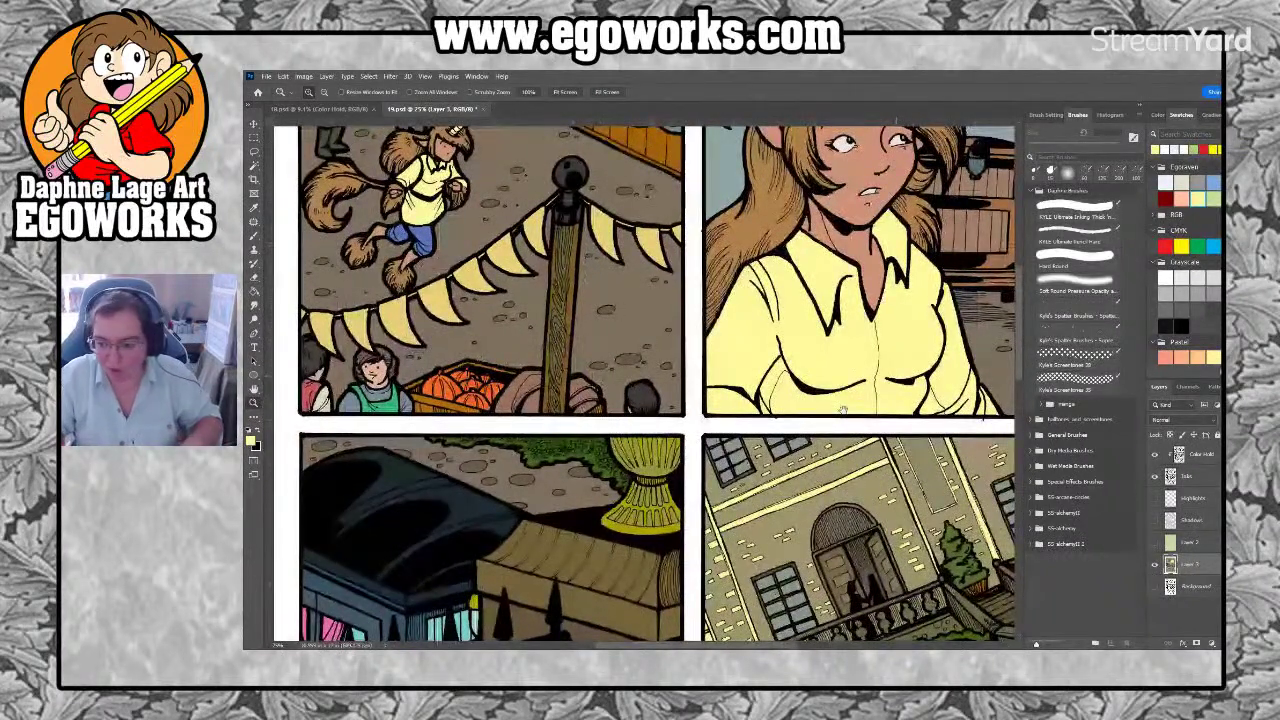
pyautogui.moveTo(842, 411); pyautogui.dragTo(657, 532)
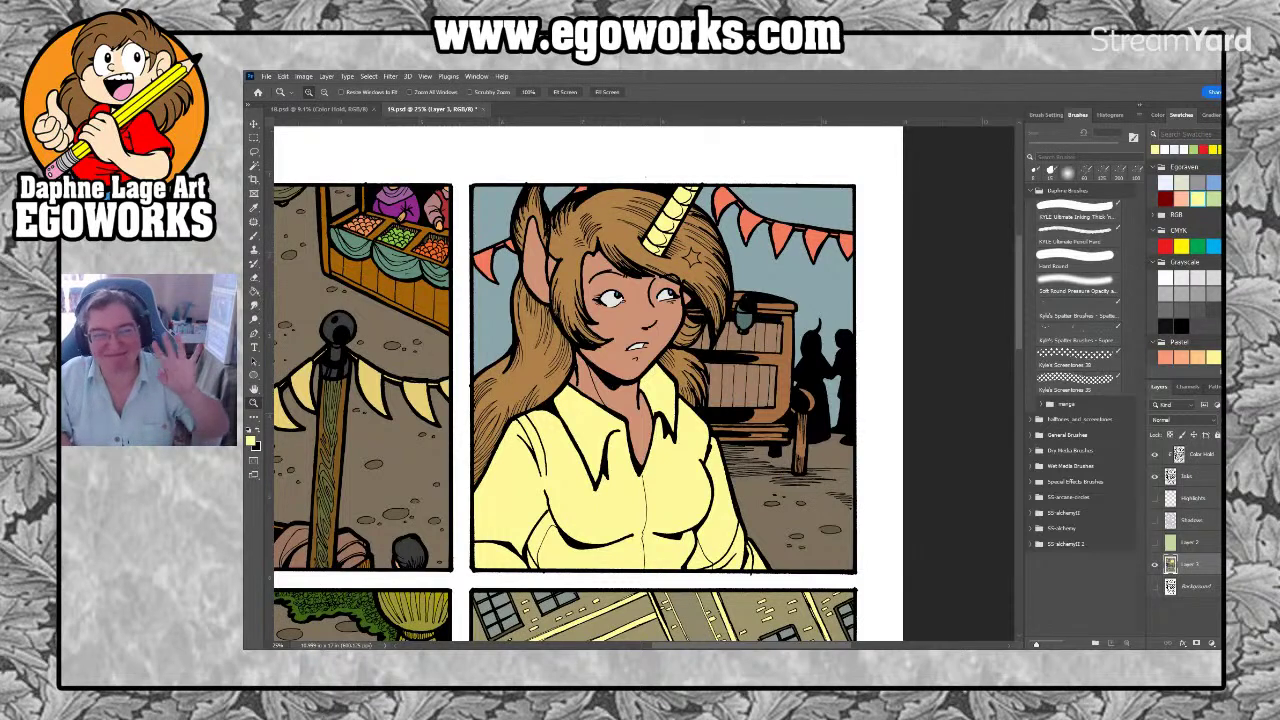
pyautogui.click(1199, 186)
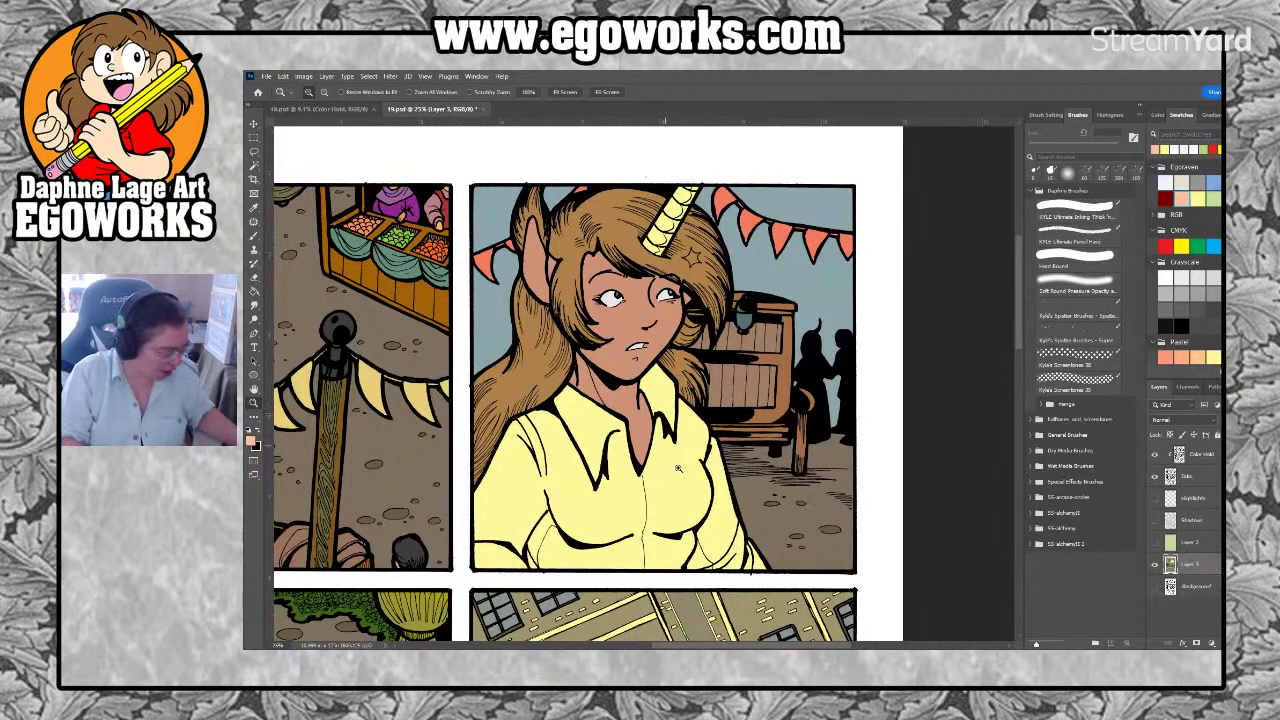
pyautogui.moveTo(618, 462); pyautogui.dragTo(716, 461)
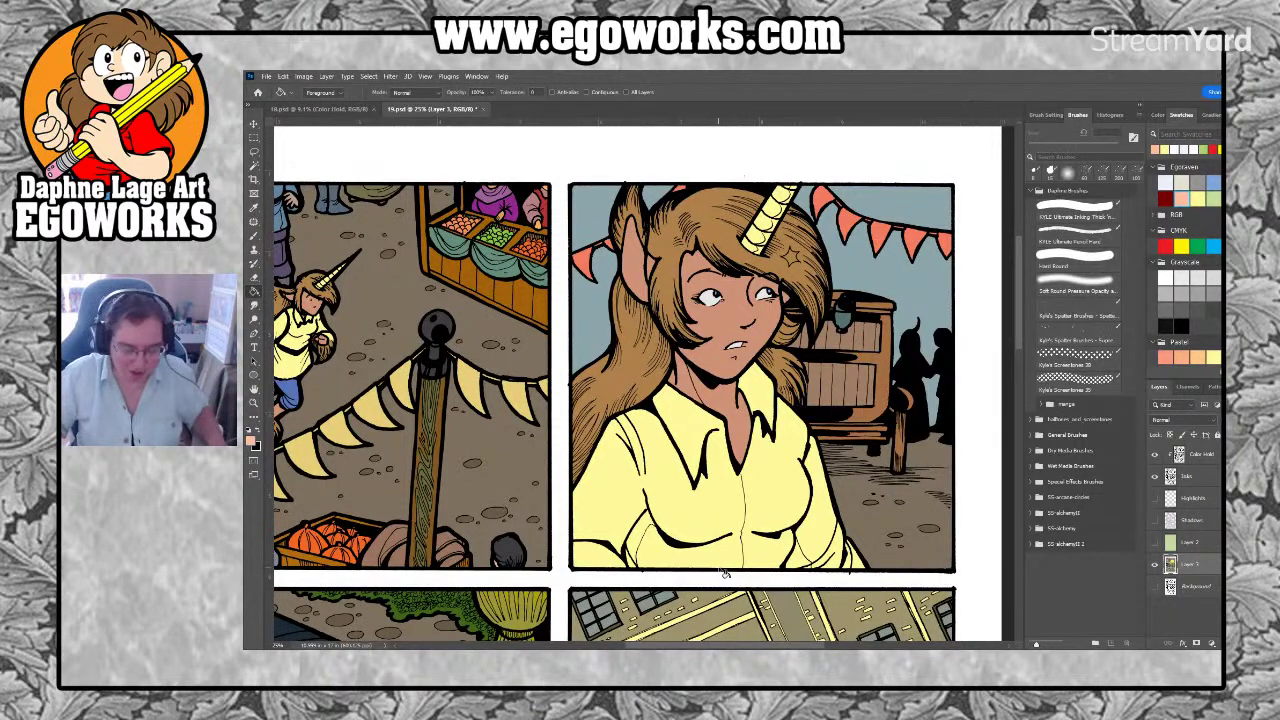
pyautogui.click(636, 272)
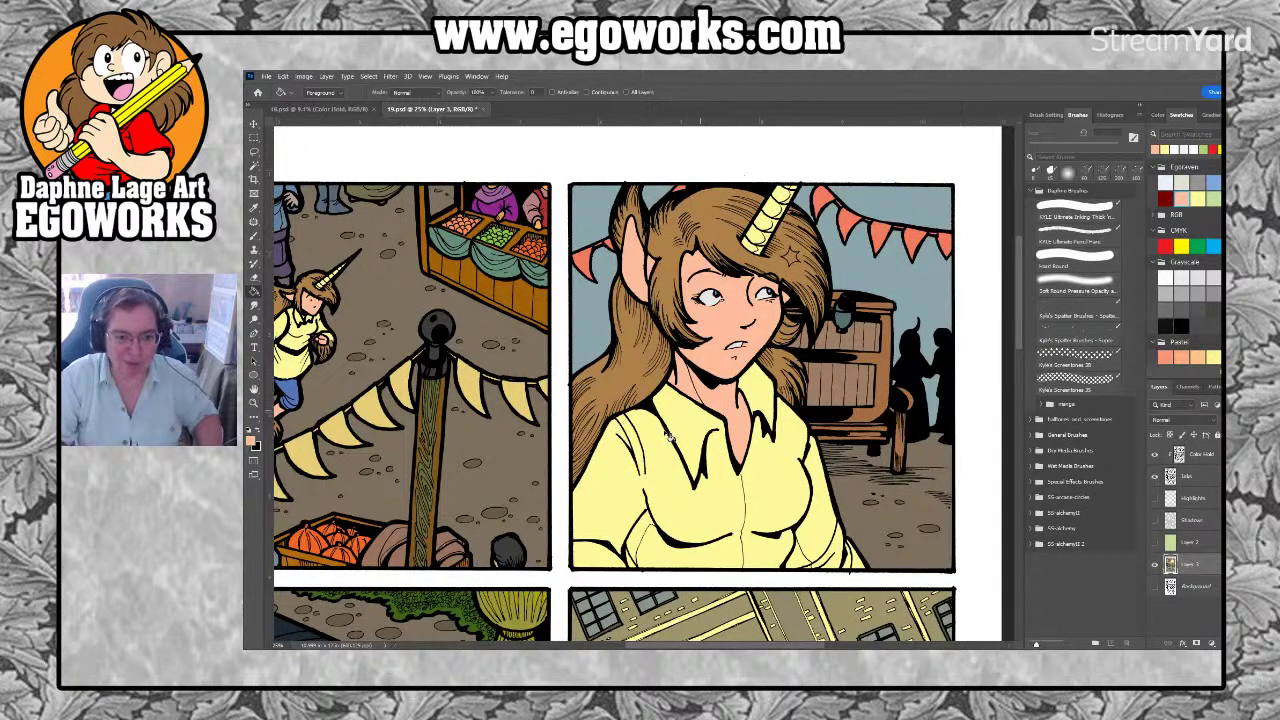
pyautogui.click(736, 414)
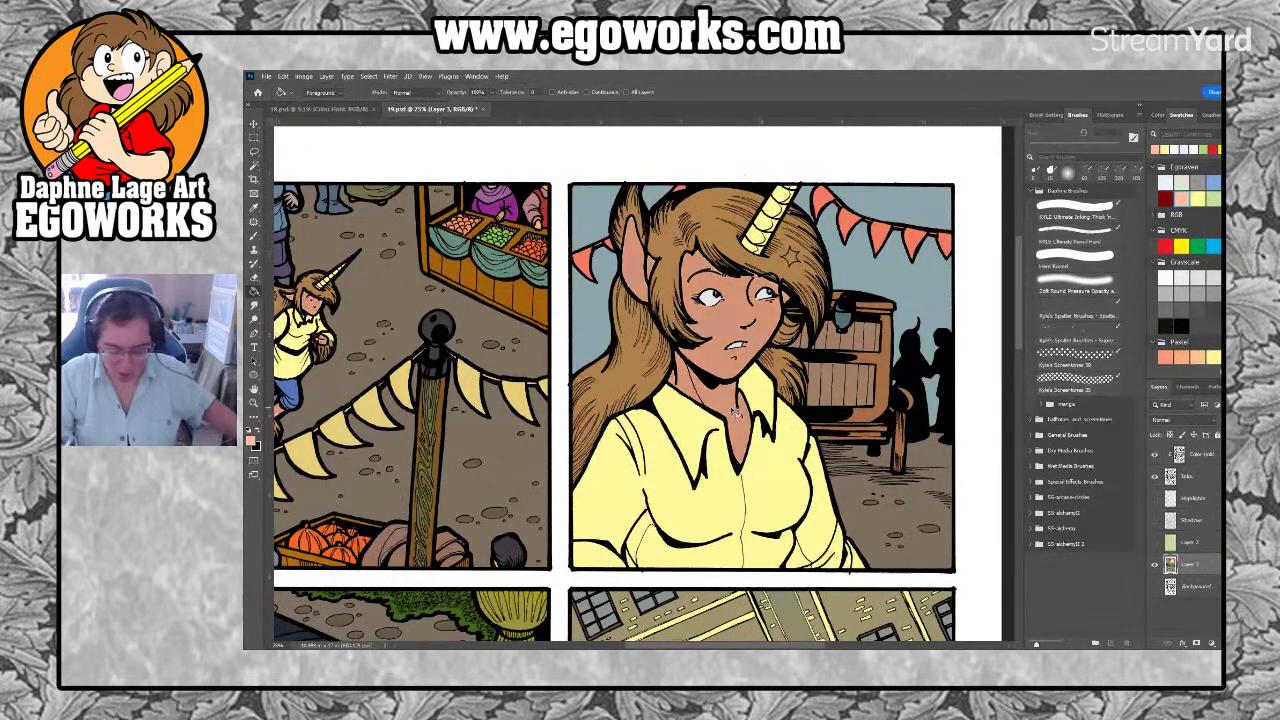
pyautogui.press('l')
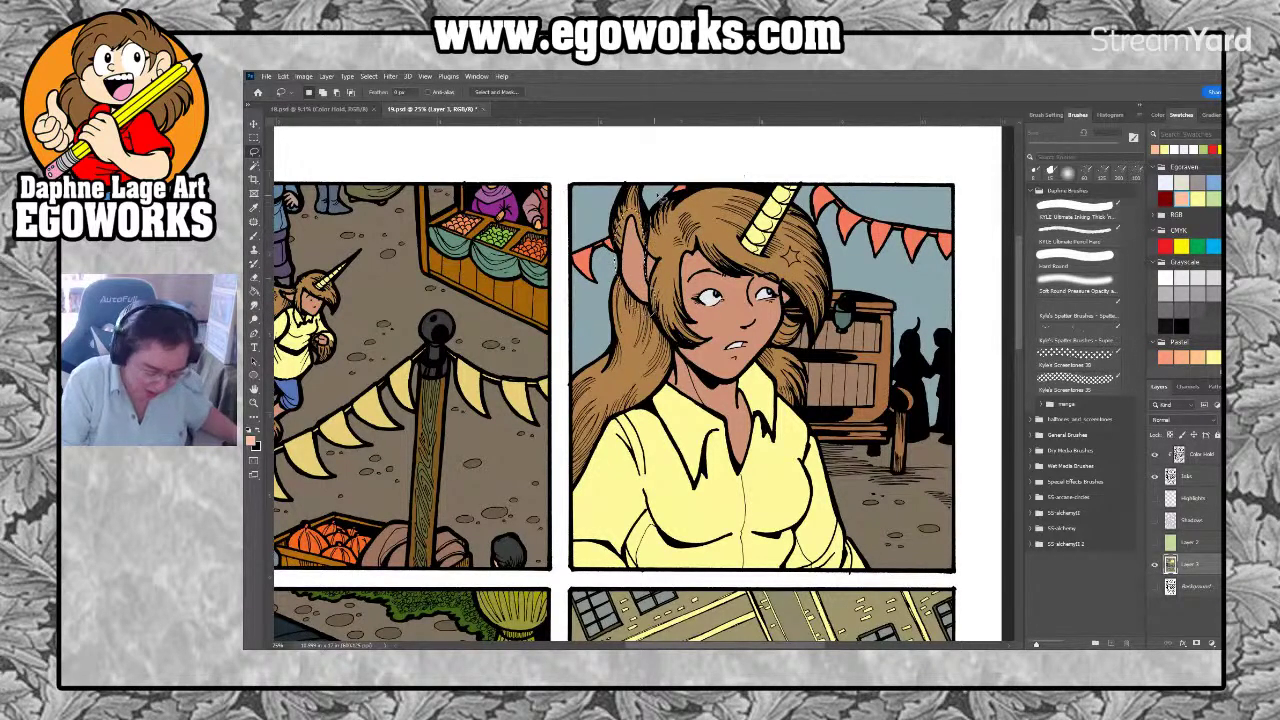
pyautogui.press('g')
pyautogui.click(646, 296)
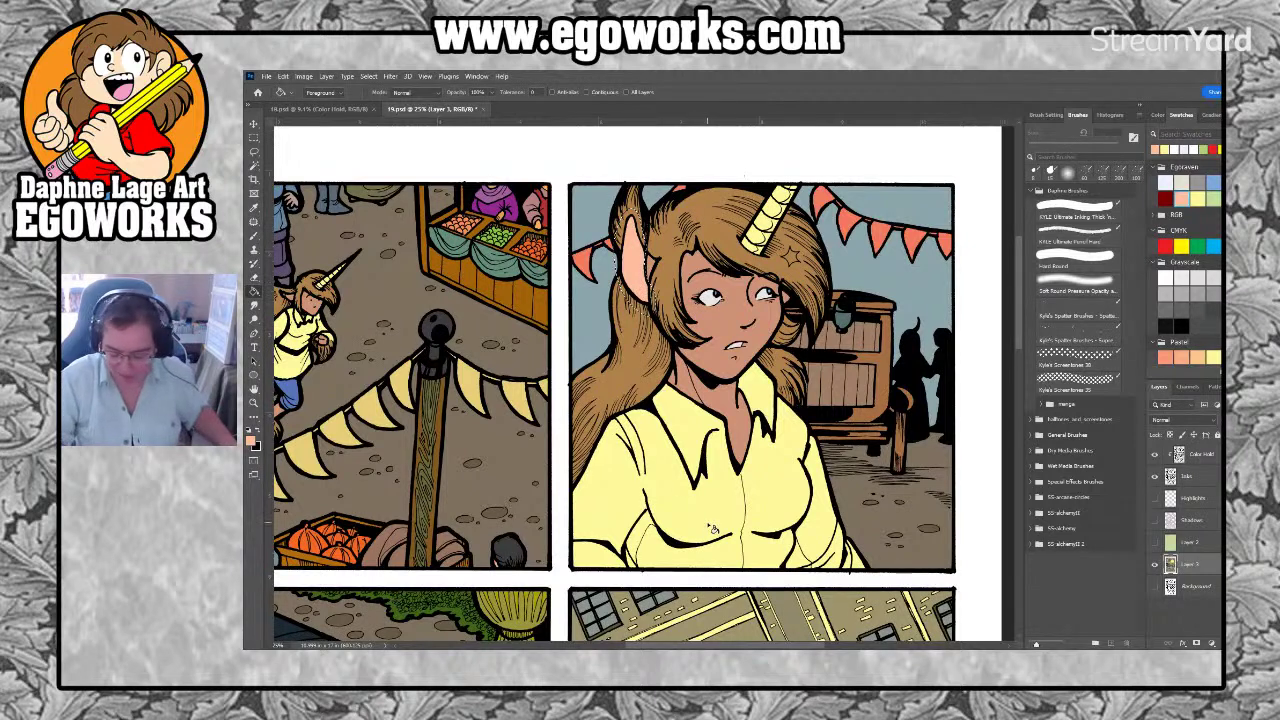
# Lasso the small area between the woman's ear and hair and fill it with white
pyautogui.click(1165, 277)
pyautogui.press('l')
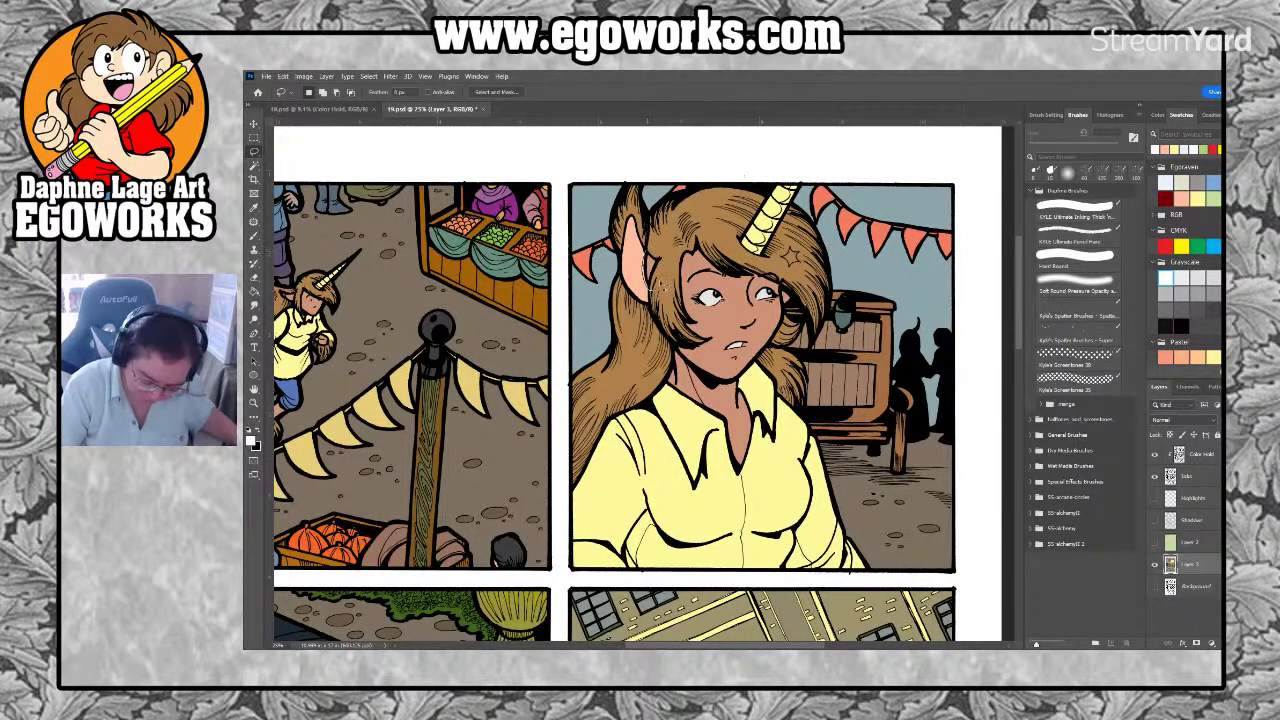
pyautogui.press('g')
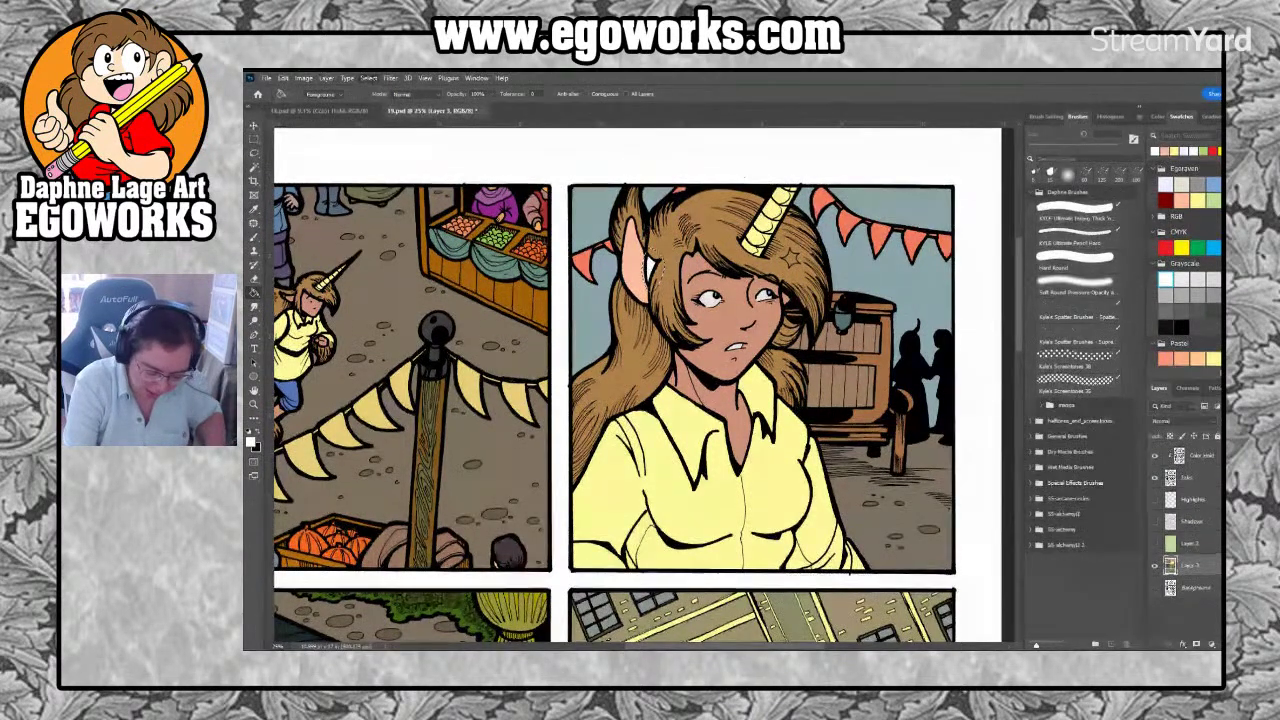
# Lasso the four-pointed star on the woman's hair, fill it with pale yellow, and sample the brown hair color for the brush
pyautogui.scroll(1, 795, 385)
pyautogui.press('z')
pyautogui.click(793, 296)
pyautogui.click(793, 296)
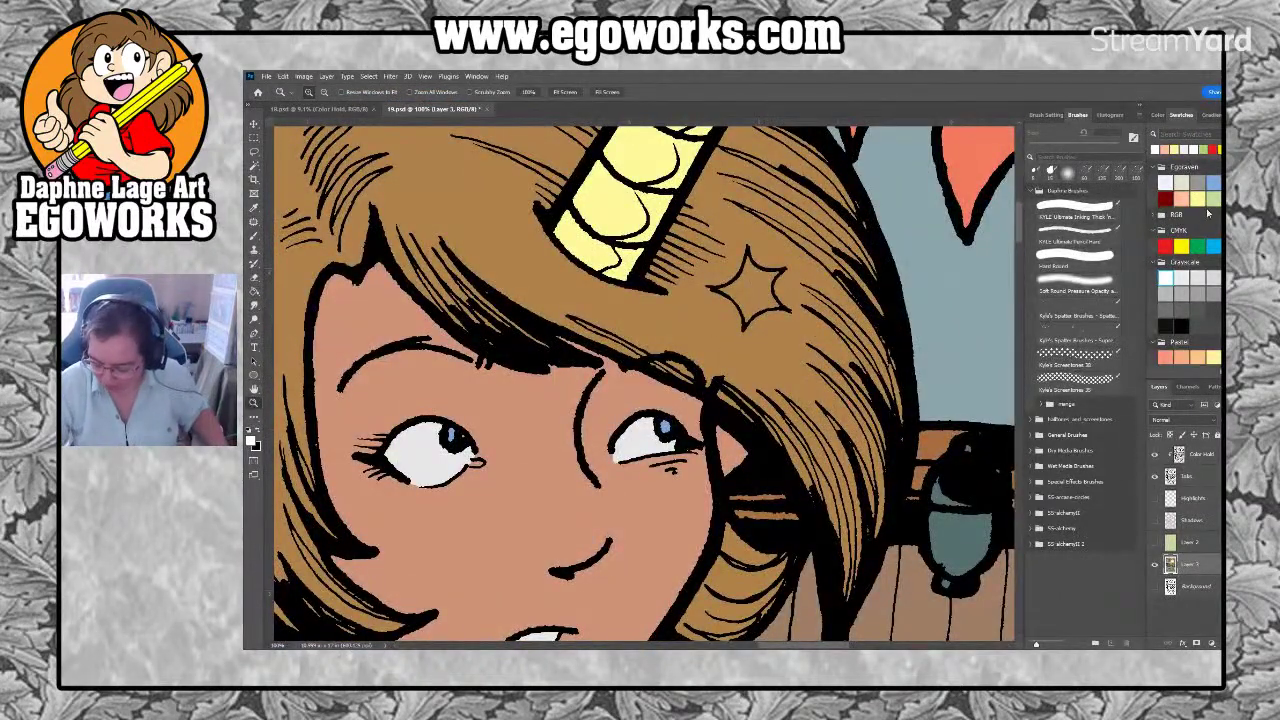
pyautogui.click(1197, 197)
pyautogui.press('l')
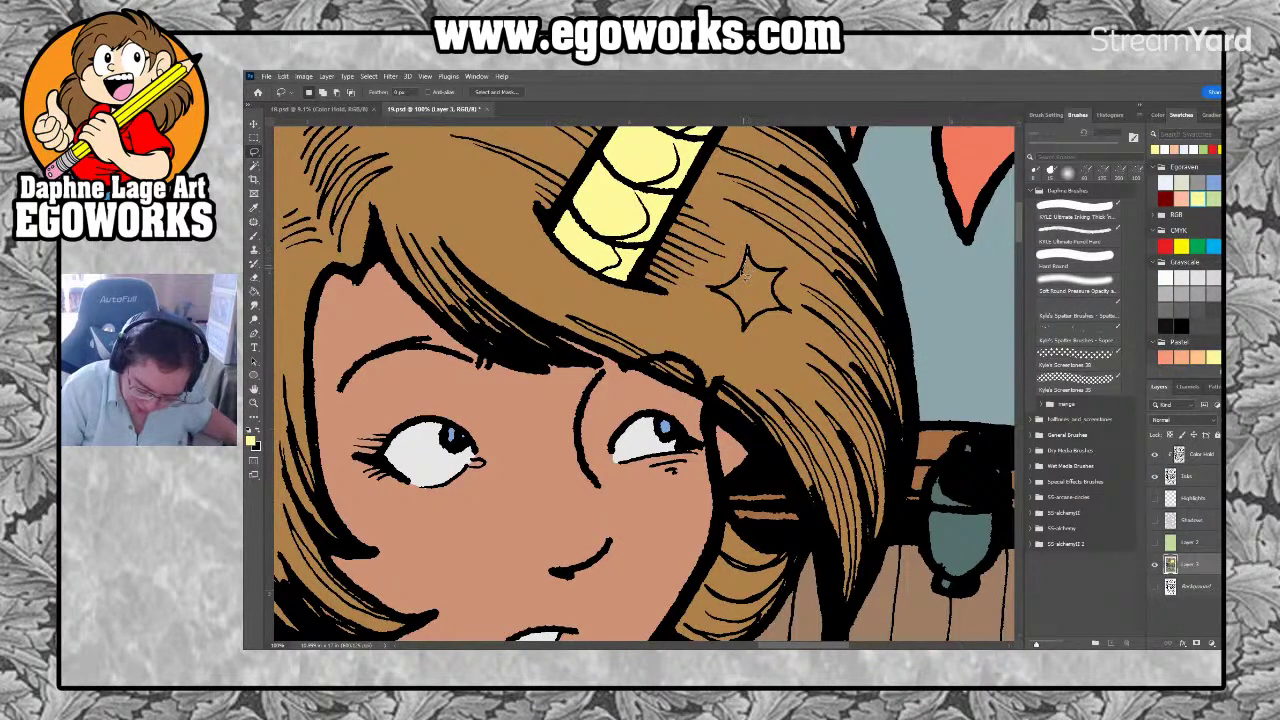
pyautogui.moveTo(728, 290)
pyautogui.mouseDown()
pyautogui.moveTo(750, 335)
pyautogui.moveTo(790, 314)
pyautogui.moveTo(776, 302)
pyautogui.moveTo(787, 276)
pyautogui.moveTo(750, 262)
pyautogui.mouseUp()
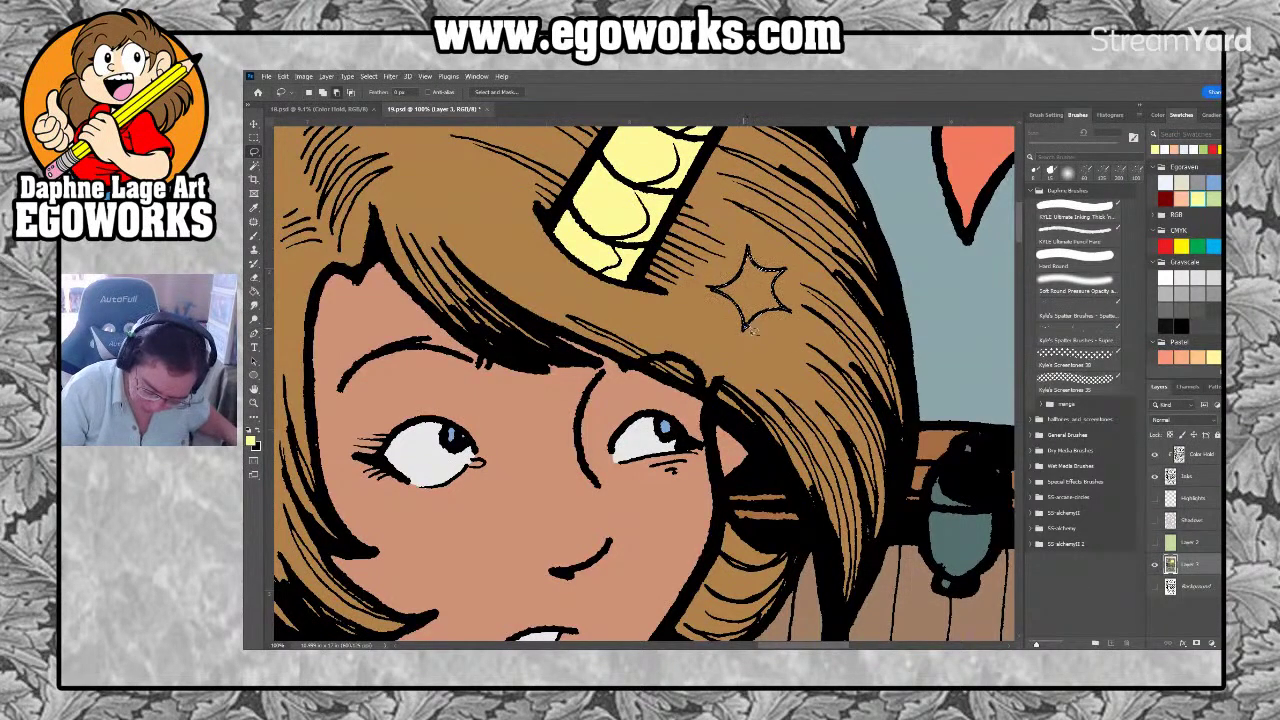
pyautogui.press('g')
pyautogui.click(766, 290)
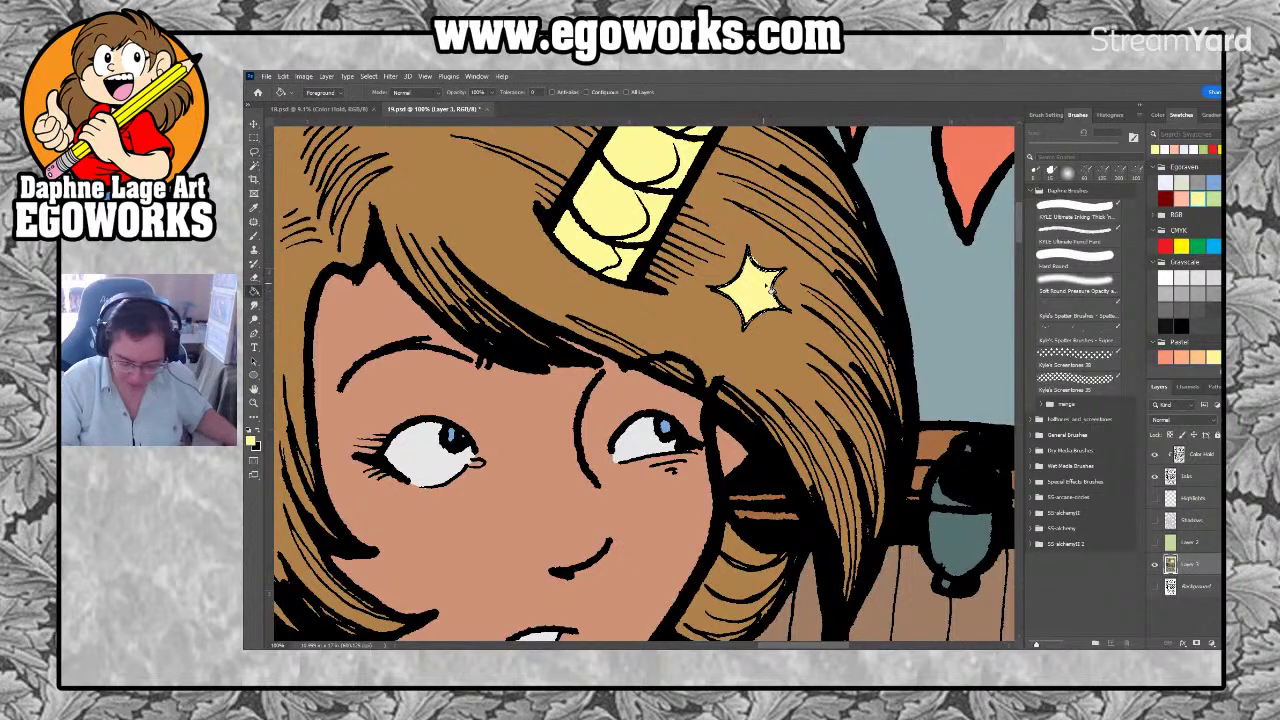
pyautogui.press('i')
pyautogui.click(780, 248)
pyautogui.press('b')
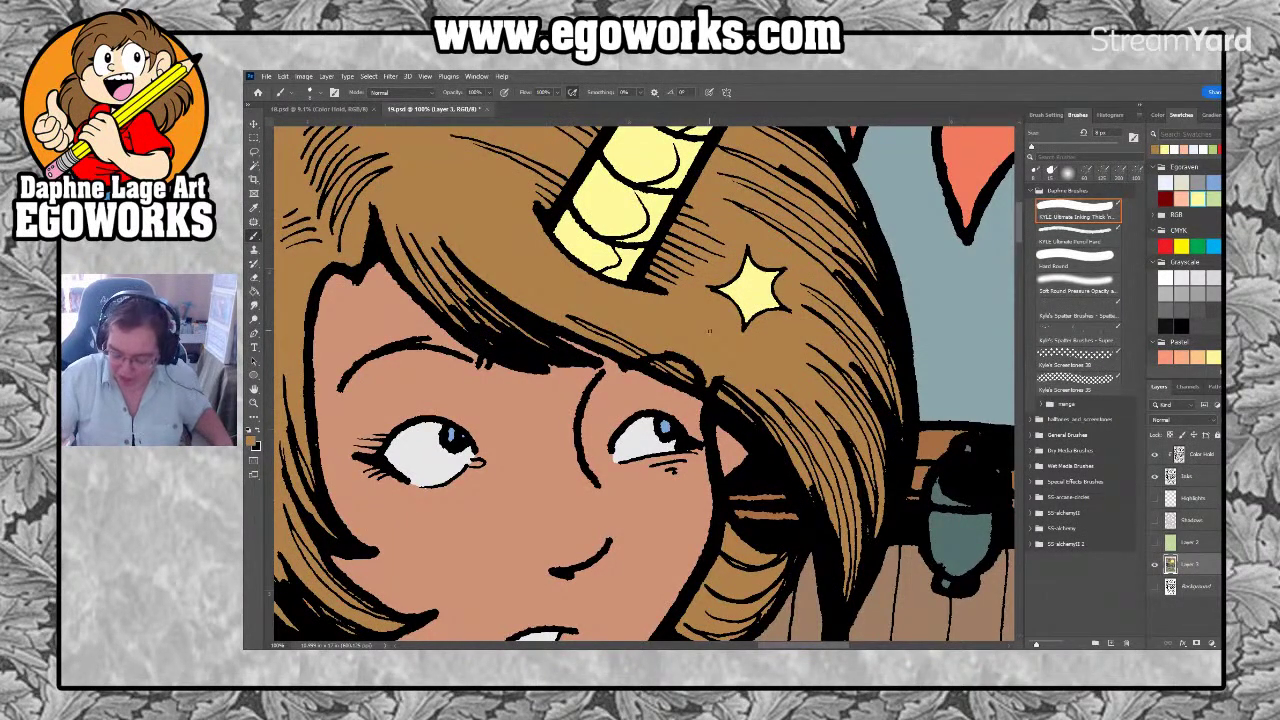
# Fill the woman's eyes, including the iris highlights, with the white swatch and the inner eye corner with light peach
pyautogui.click(1166, 182)
pyautogui.press('g')
pyautogui.click(463, 467)
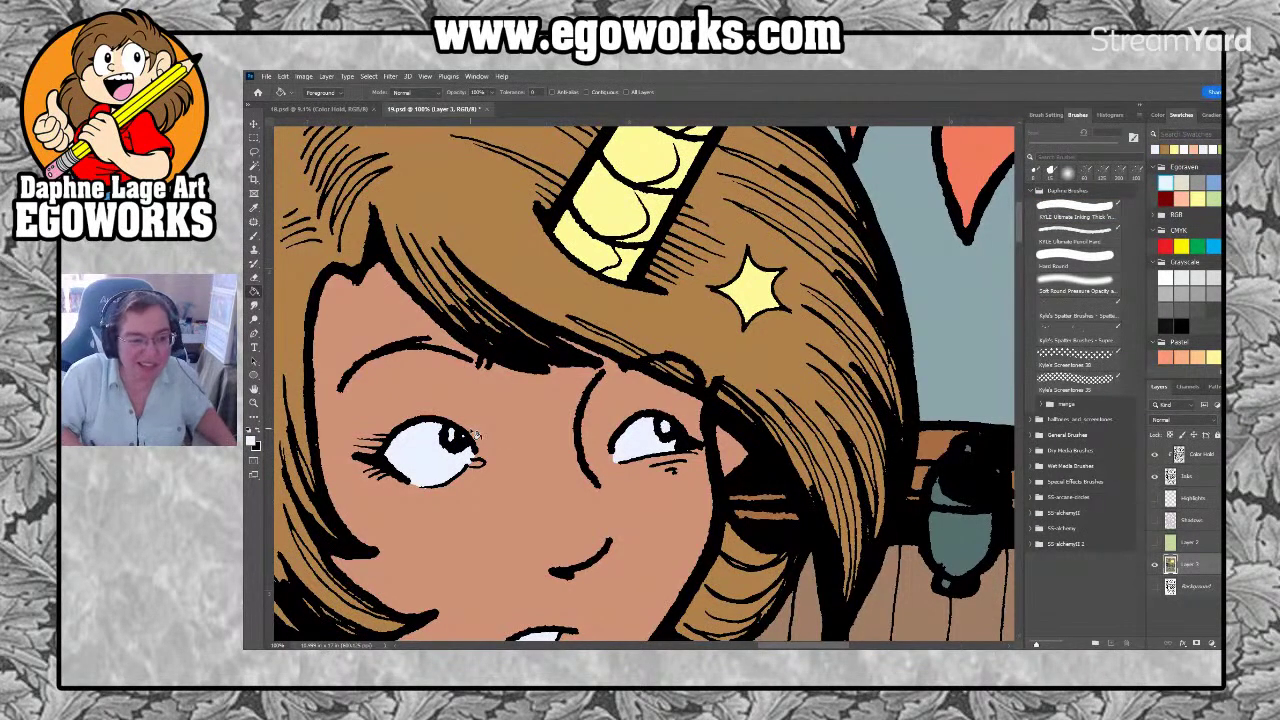
pyautogui.click(1183, 184)
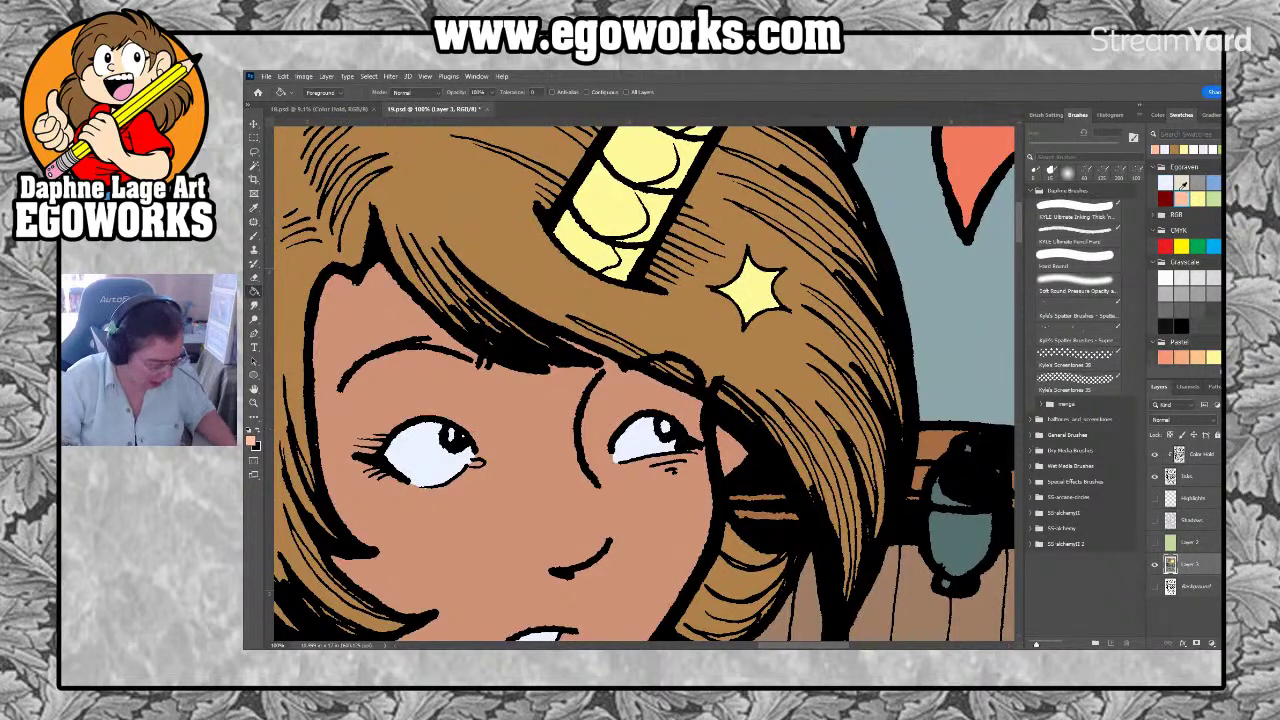
pyautogui.press('l')
pyautogui.moveTo(476, 472)
pyautogui.mouseDown()
pyautogui.moveTo(490, 469)
pyautogui.moveTo(481, 464)
pyautogui.mouseUp()
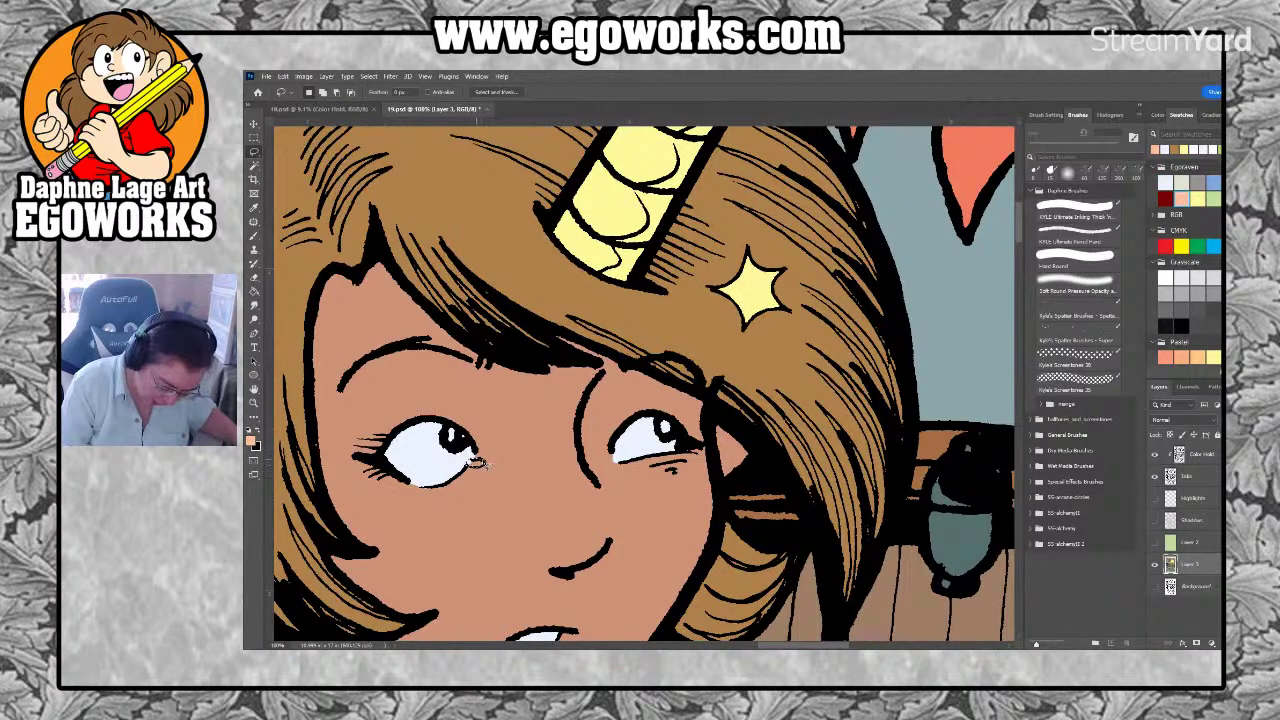
pyautogui.press('g')
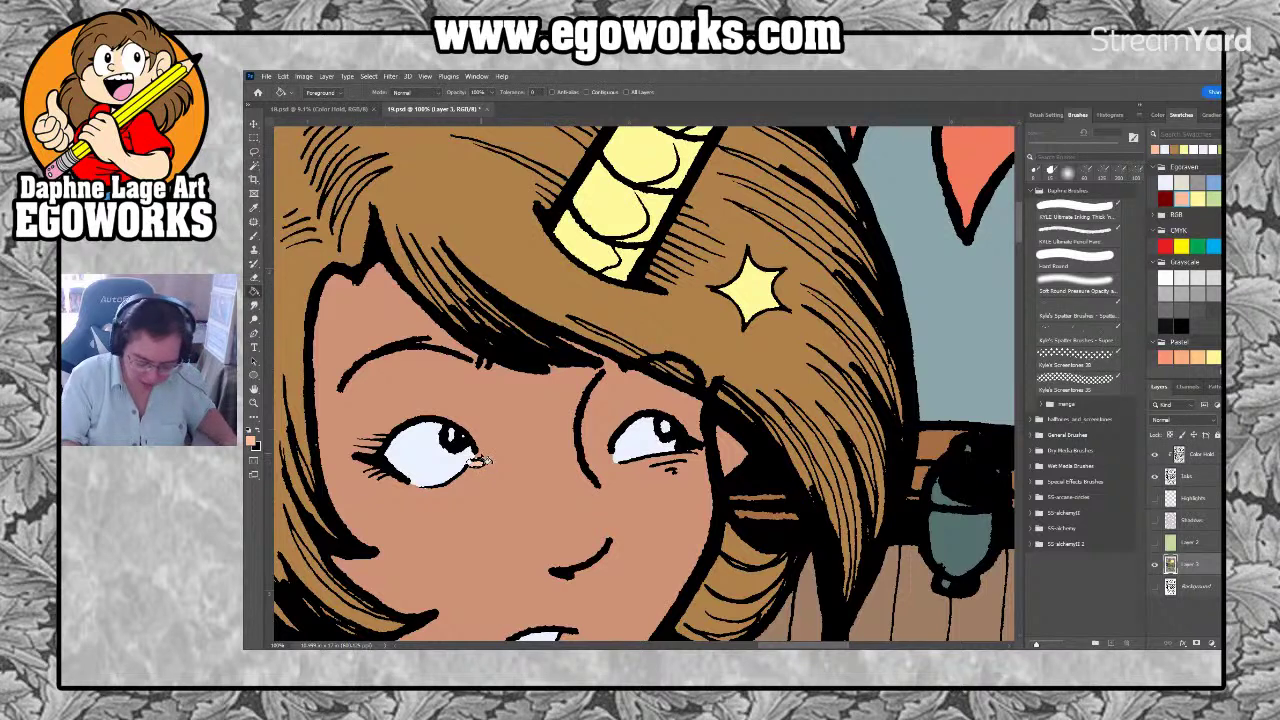
# Lasso the triangular area between the woman's far cheek and hair and fill it with white
pyautogui.press('l')
pyautogui.moveTo(716, 416)
pyautogui.mouseDown()
pyautogui.moveTo(720, 487)
pyautogui.moveTo(735, 486)
pyautogui.mouseUp()
pyautogui.press('g')
pyautogui.click(740, 448)
pyautogui.hscroll(-3, 596, 546)
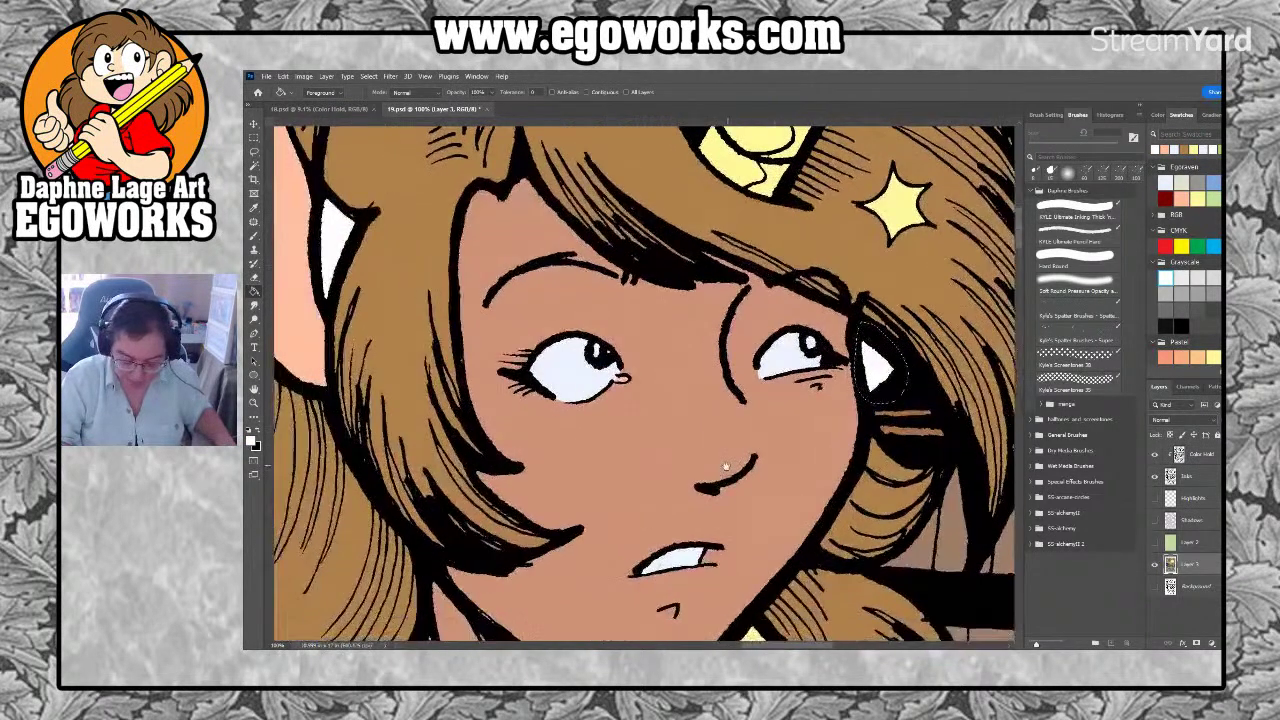
# Sample the woman's brown hair color from the middle panel of the finished page 18.psd and return to 19.psd
pyautogui.click(340, 109)
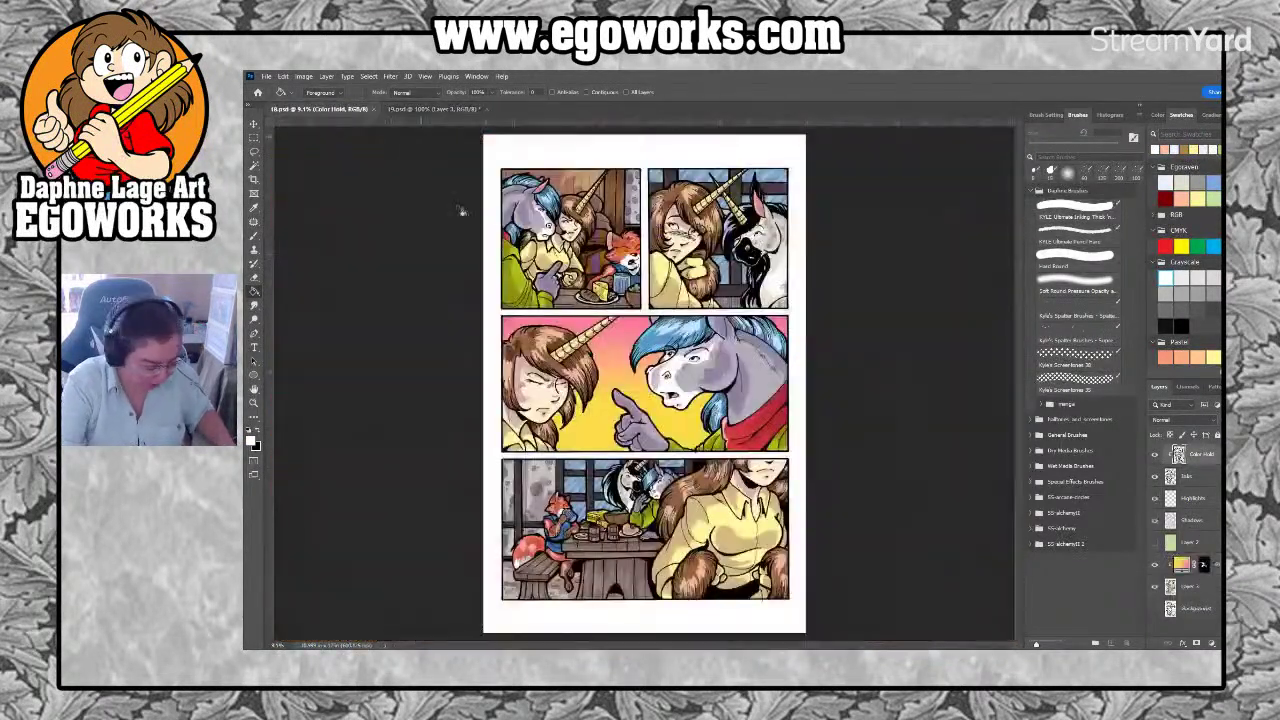
pyautogui.press('i')
pyautogui.press('z')
pyautogui.click(520, 345)
pyautogui.press('i')
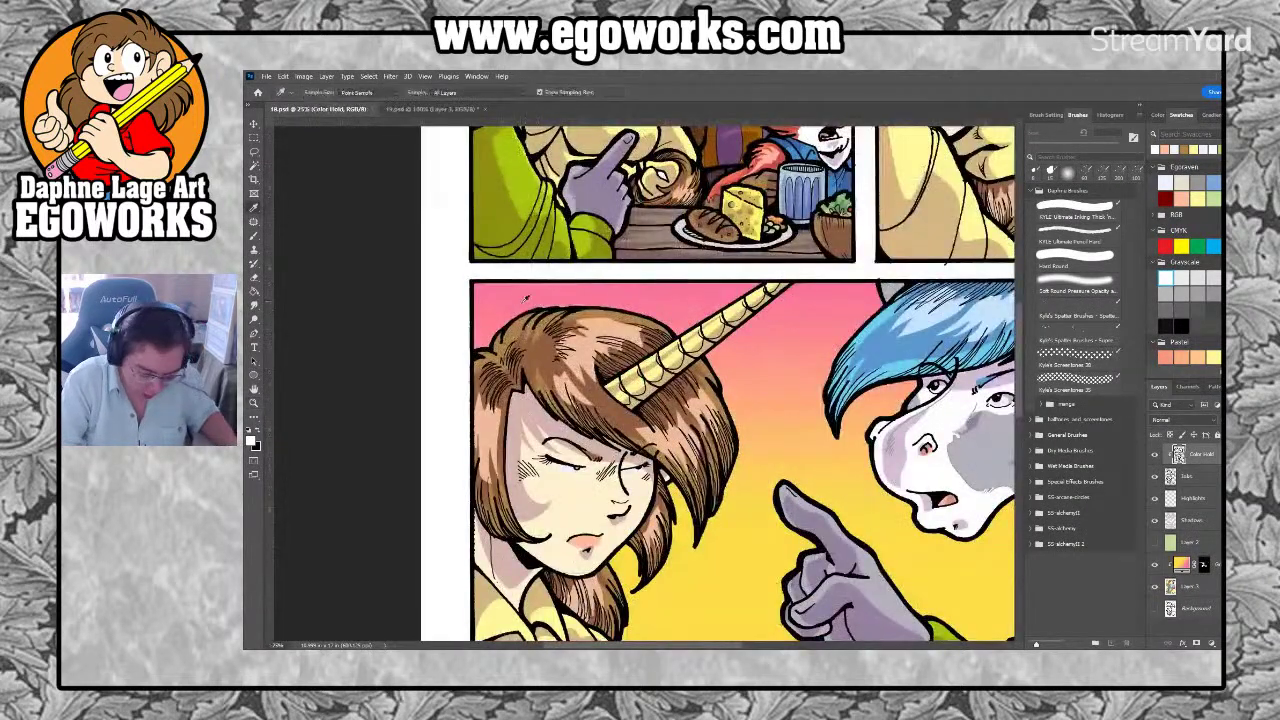
pyautogui.click(513, 330)
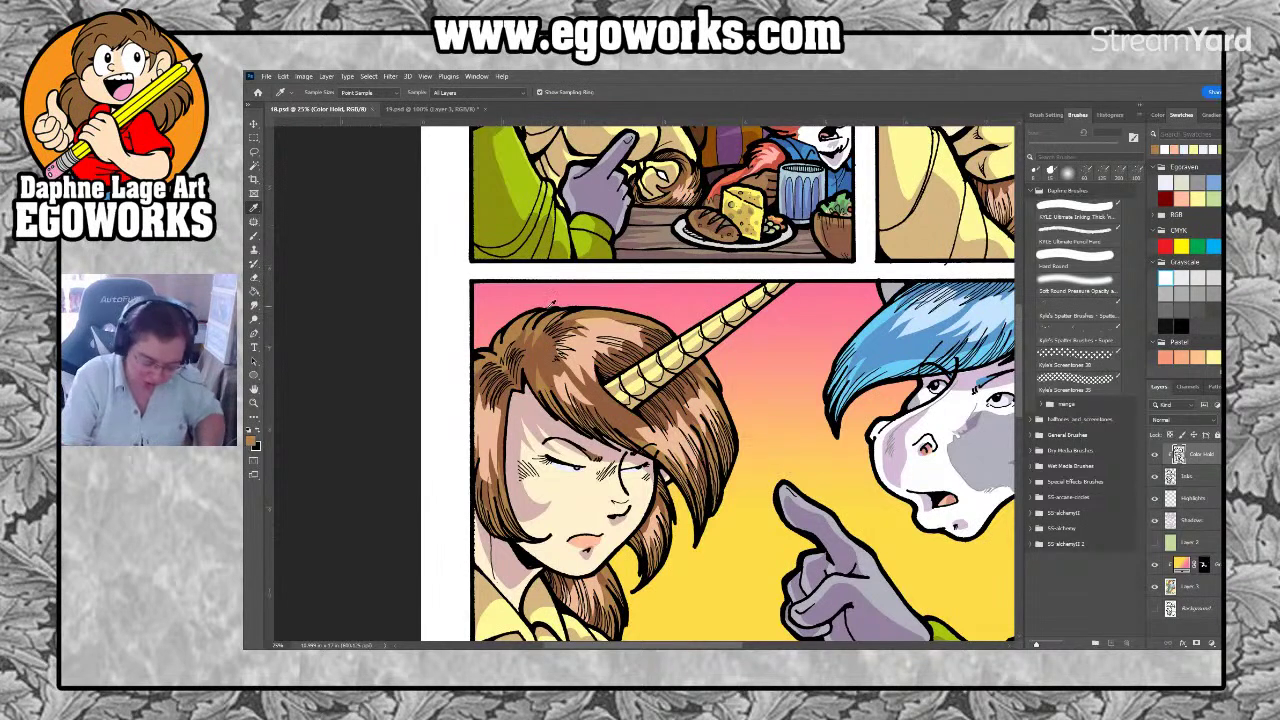
pyautogui.click(460, 111)
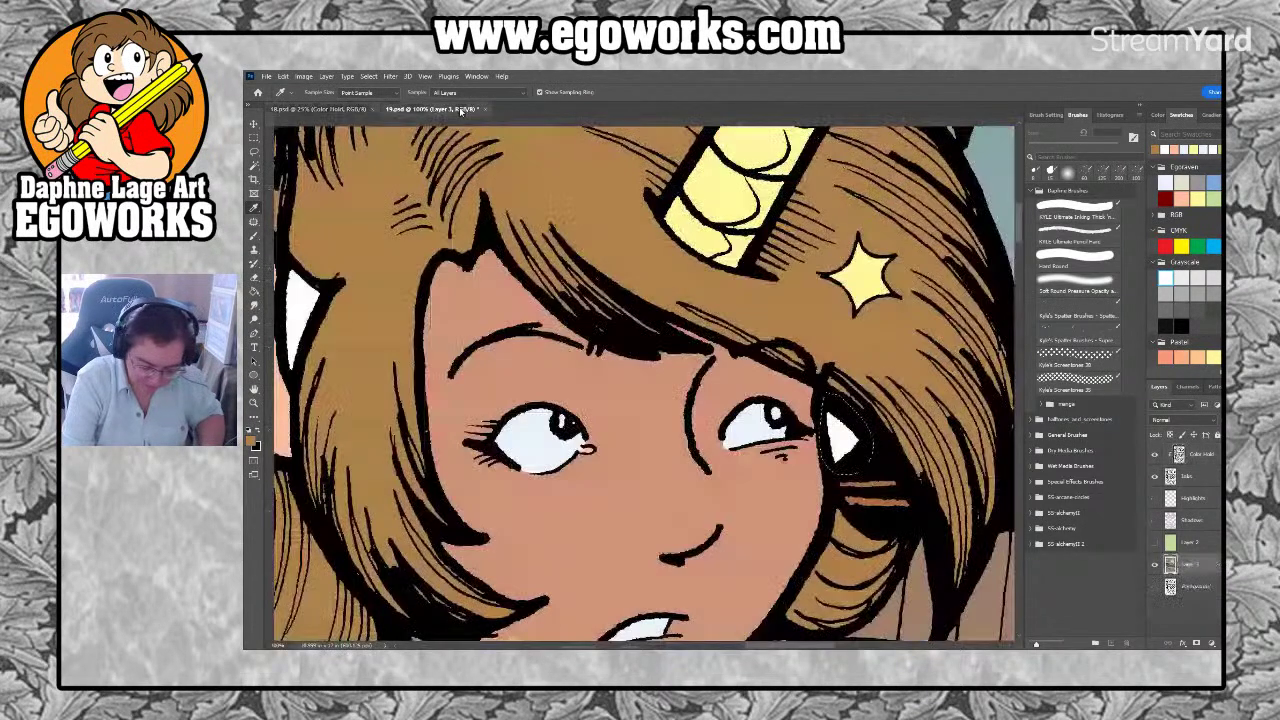
# Lasso the woman's eyebrow above her near eye and fill it with the sampled brown
pyautogui.press('g')
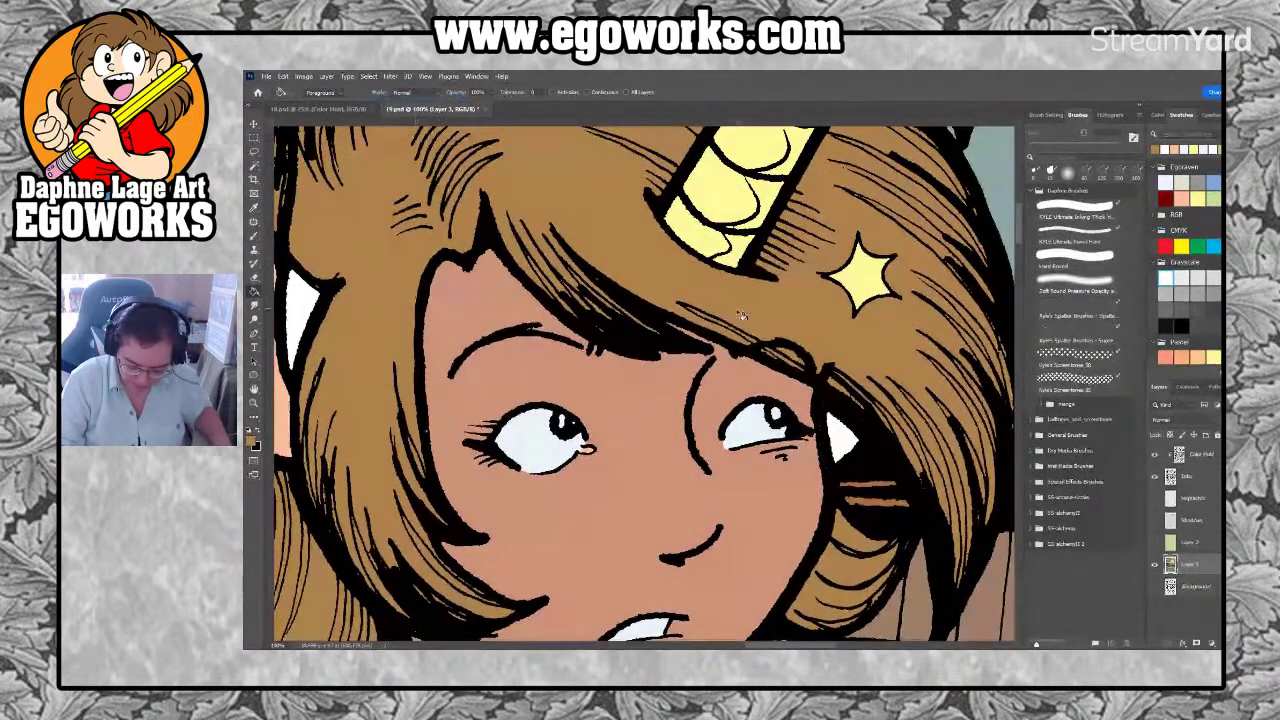
pyautogui.scroll(-1, 728, 470)
pyautogui.press('l')
pyautogui.moveTo(572, 316)
pyautogui.mouseDown()
pyautogui.moveTo(618, 338)
pyautogui.moveTo(604, 346)
pyautogui.moveTo(532, 316)
pyautogui.moveTo(606, 312)
pyautogui.moveTo(574, 318)
pyautogui.mouseUp()
pyautogui.press('g')
pyautogui.click(576, 325)
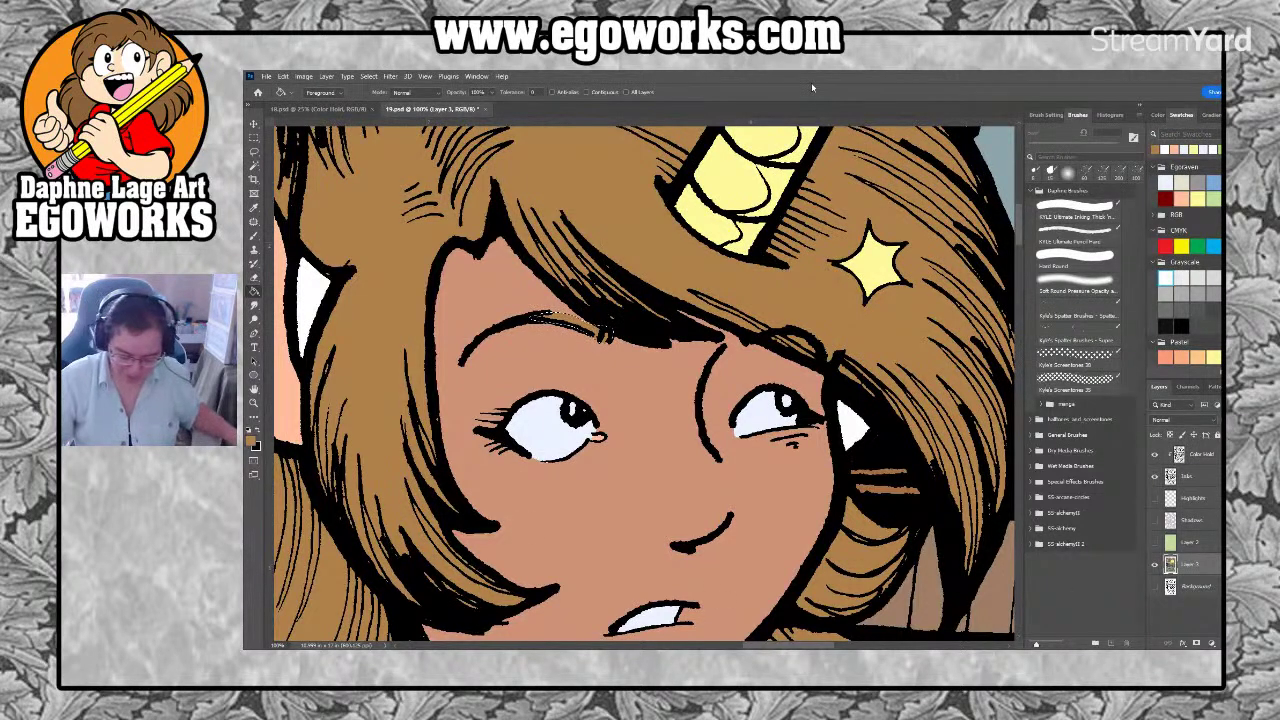
# Lasso around the woman's mouth and fill her teeth with the white swatch
pyautogui.moveTo(774, 492); pyautogui.dragTo(814, 453)
pyautogui.press('Escape')
pyautogui.press('l')
pyautogui.moveTo(720, 400)
pyautogui.mouseDown()
pyautogui.moveTo(690, 475)
pyautogui.moveTo(725, 400)
pyautogui.mouseUp()
pyautogui.click(1166, 278)
pyautogui.press('g')
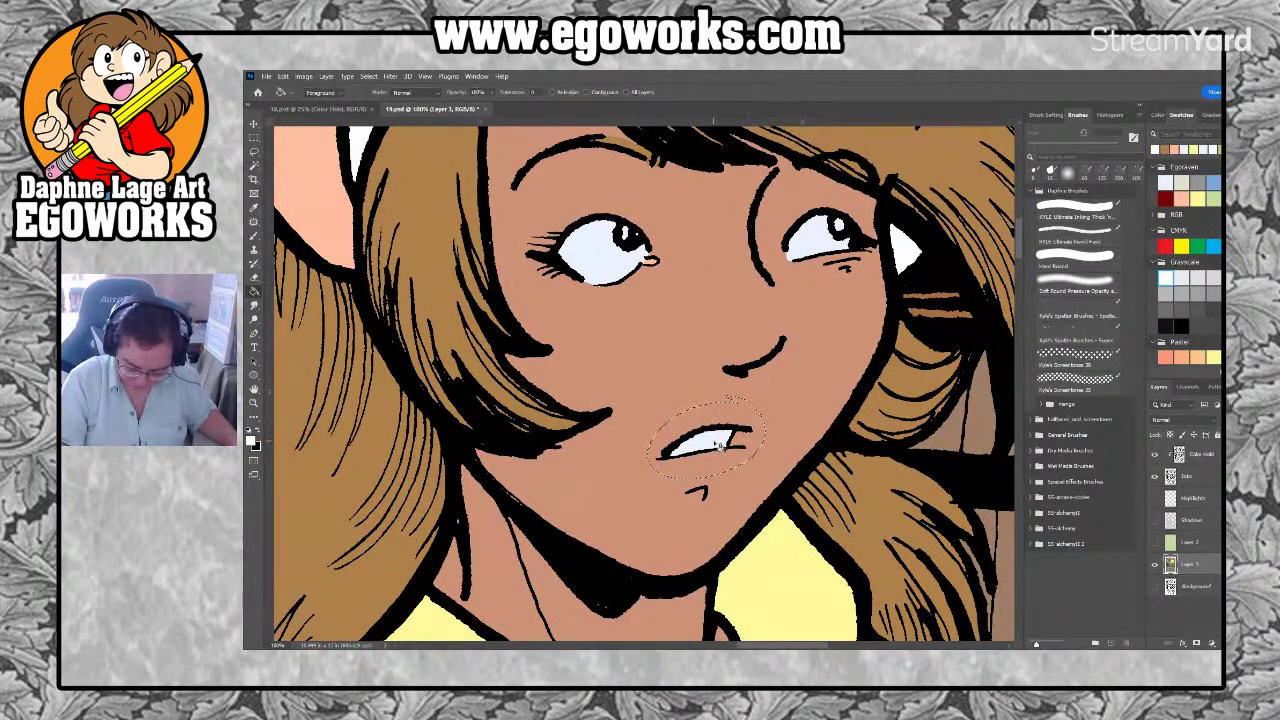
pyautogui.press('l')
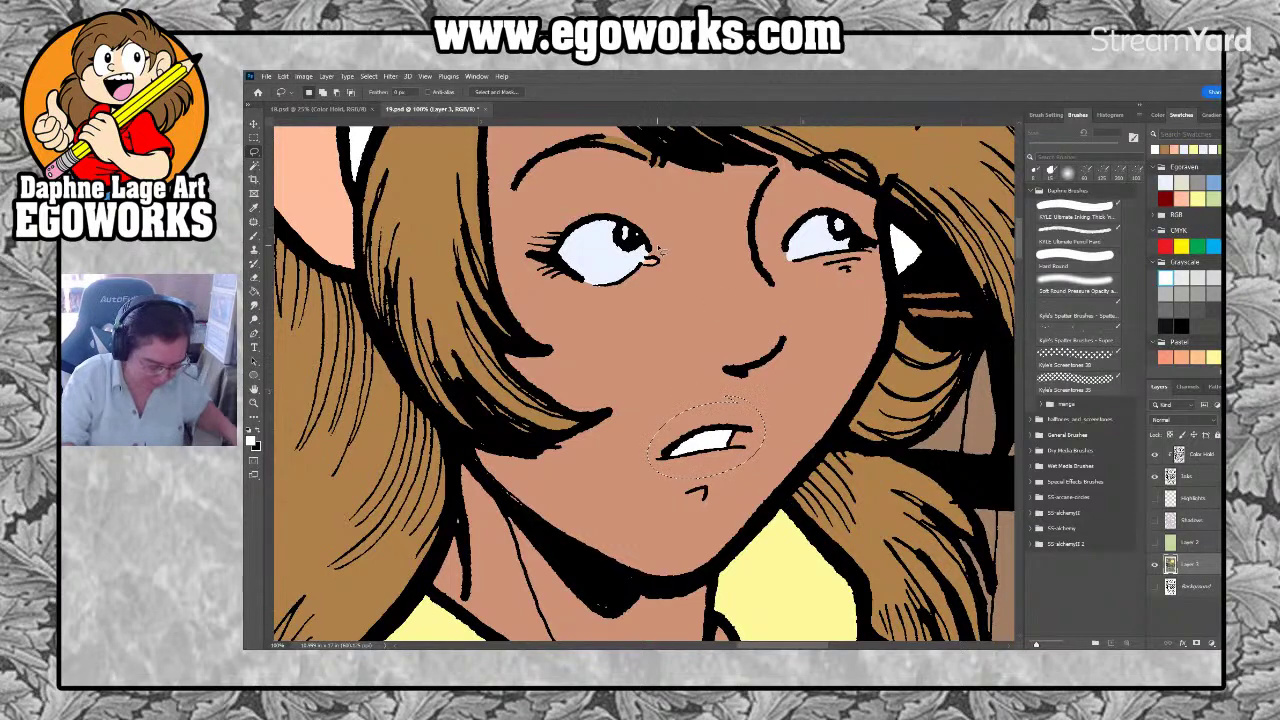
# Sample the woman's pale cream skin color from the finished page 18.psd and return to 19.psd
pyautogui.hotkey('ctrl', '-')
pyautogui.hotkey('ctrl', '-')
pyautogui.hotkey('ctrl', '-')
pyautogui.hotkey('ctrl', '-')
pyautogui.click(320, 108)
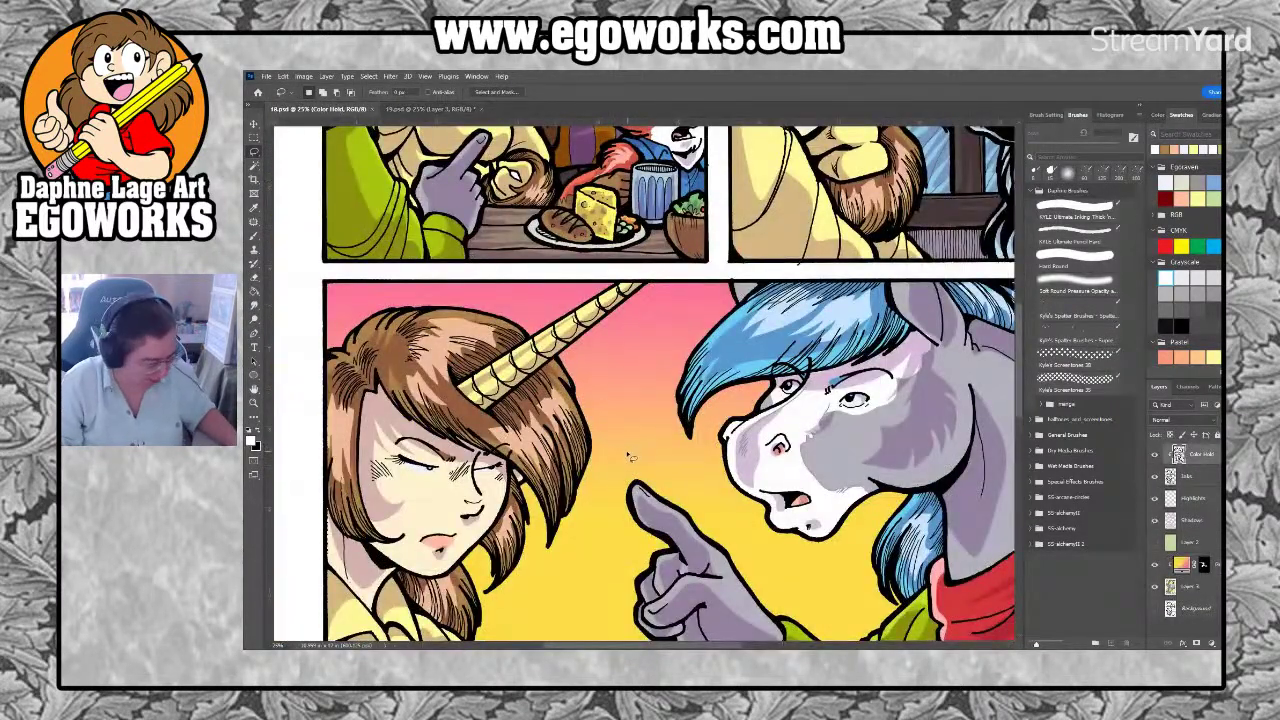
pyautogui.press('i')
pyautogui.press('l')
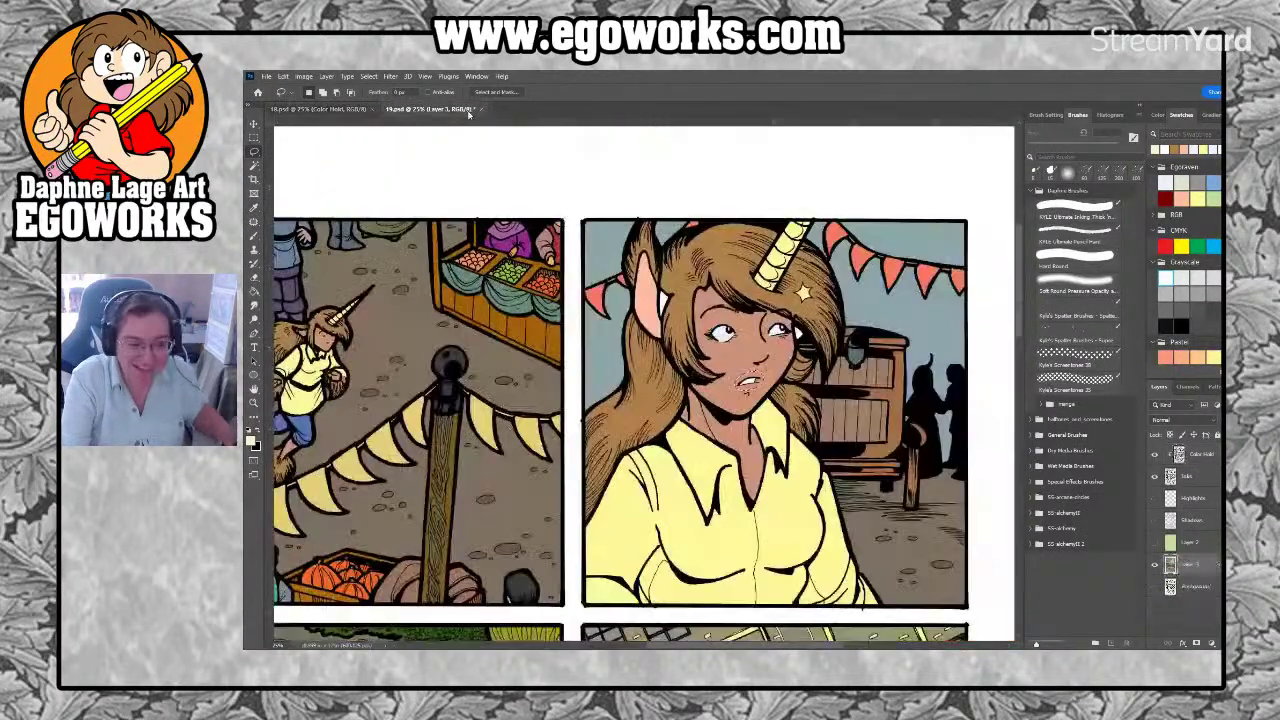
pyautogui.click(430, 108)
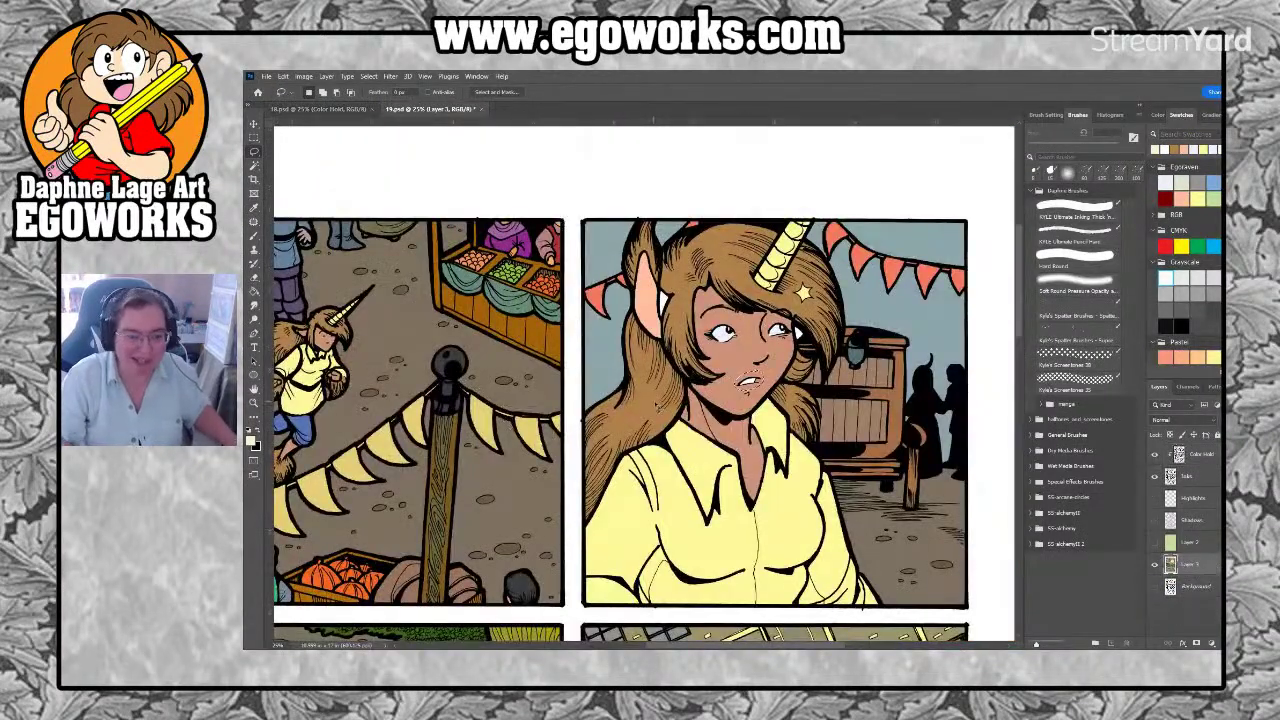
# Fill the woman's face and neck in the upper market panel with the sampled pale cream skin color
pyautogui.press('g')
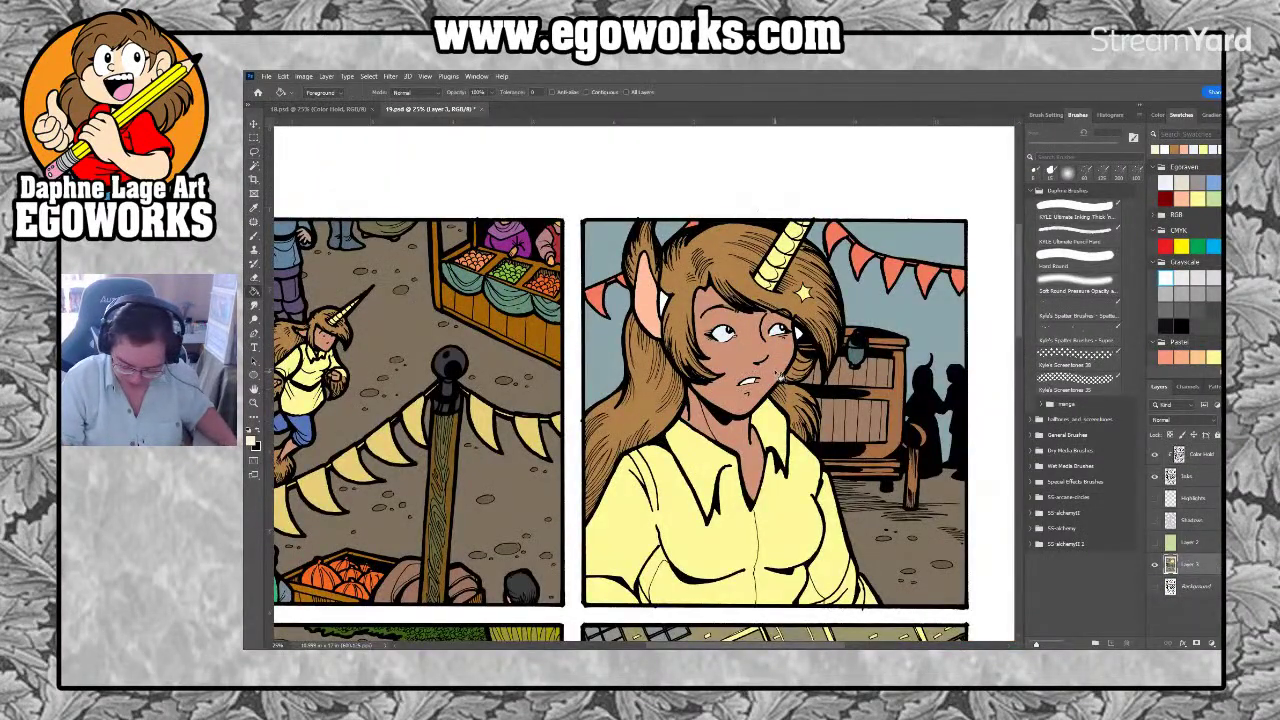
pyautogui.click(778, 376)
pyautogui.moveTo(911, 492); pyautogui.dragTo(851, 504)
pyautogui.moveTo(826, 559); pyautogui.dragTo(863, 517)
pyautogui.moveTo(702, 405); pyautogui.dragTo(730, 482)
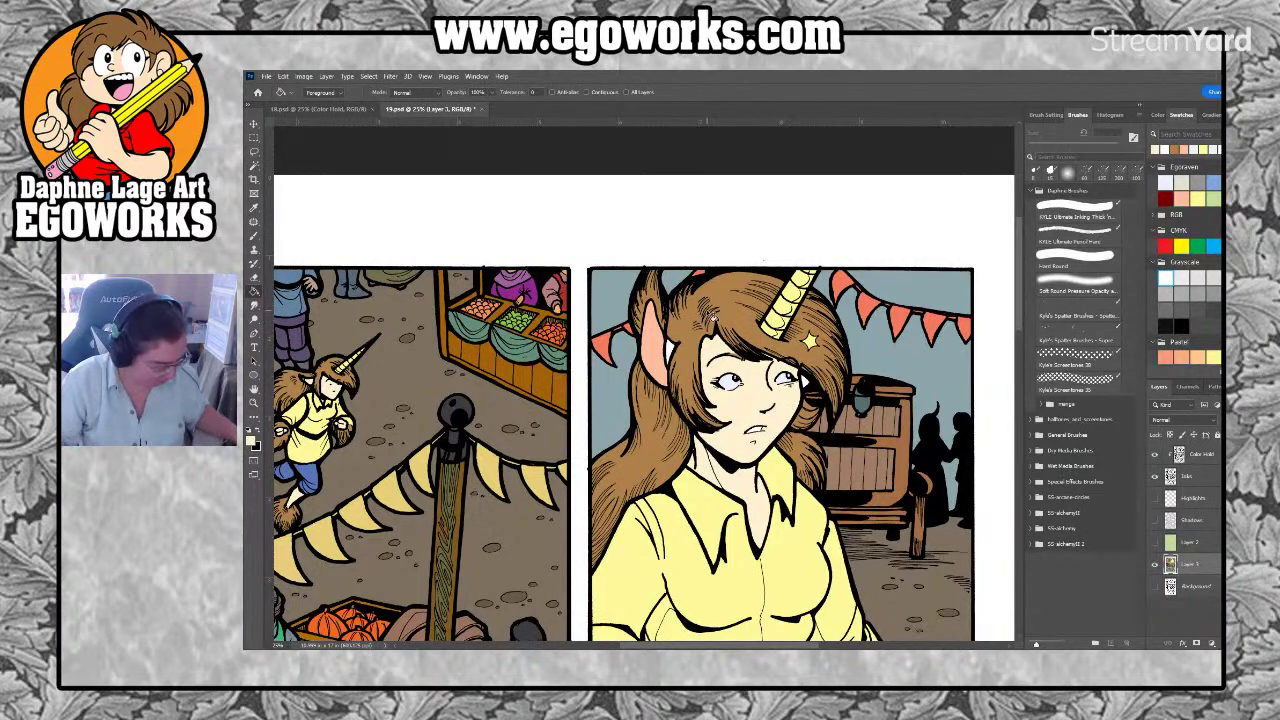
# Compare the woman's recolored face and the surrounding panel with the finished page 18.psd
pyautogui.press('z')
pyautogui.click(880, 321)
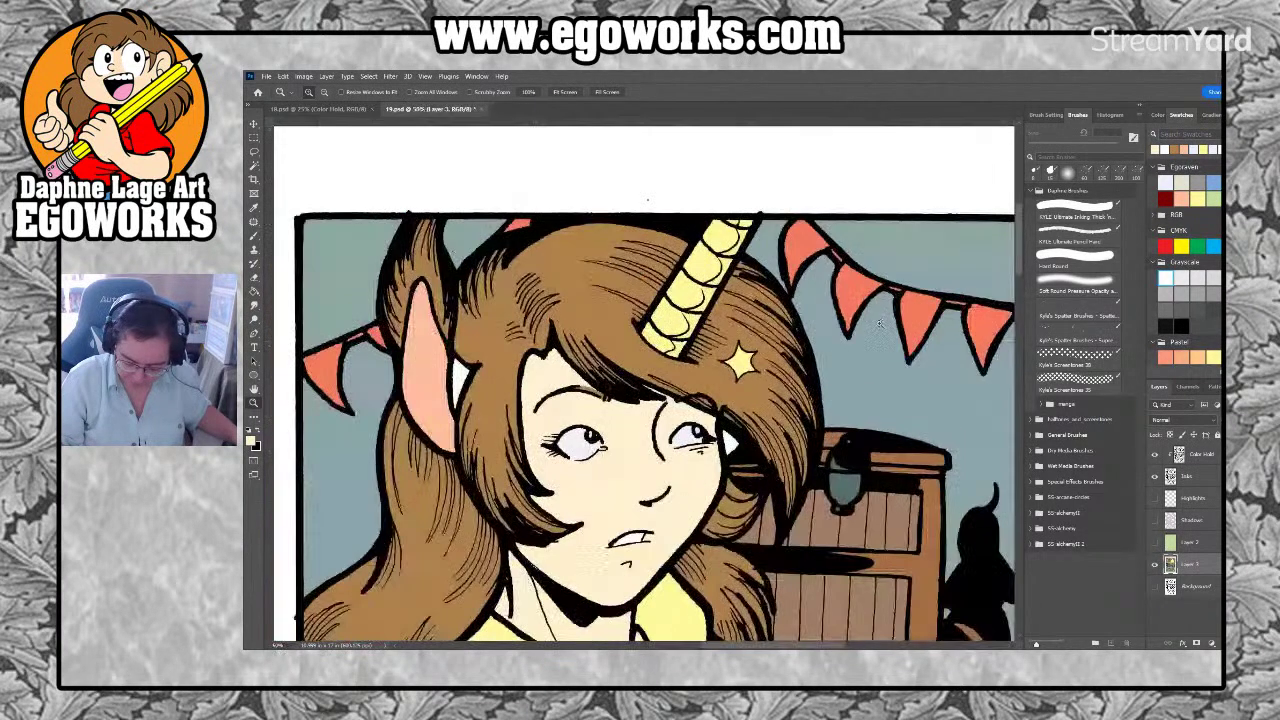
pyautogui.press('g')
pyautogui.moveTo(686, 424); pyautogui.dragTo(854, 455)
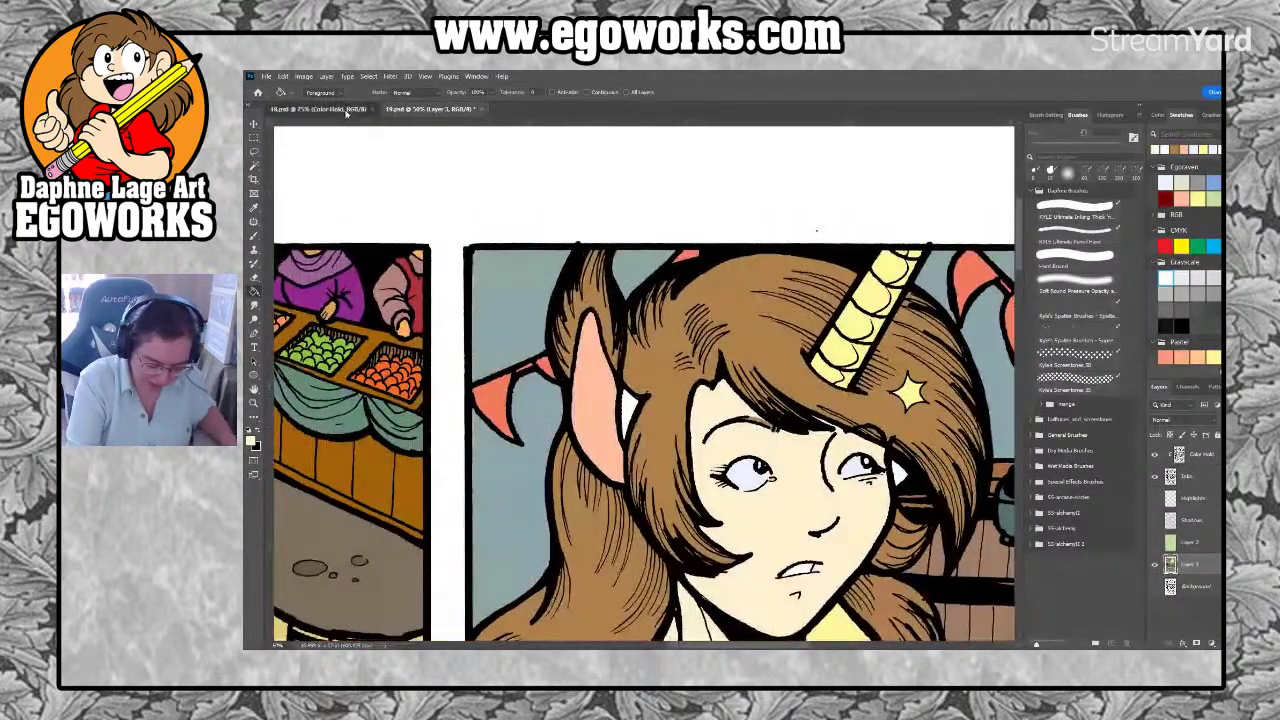
pyautogui.click(350, 112)
pyautogui.hotkey('ctrl', '-')
pyautogui.hotkey('ctrl', '-')
pyautogui.hotkey('ctrl', '-')
pyautogui.hotkey('ctrl', '-')
pyautogui.hotkey('ctrl', '-')
pyautogui.hotkey('ctrl', '-')
pyautogui.hotkey('ctrl', '-')
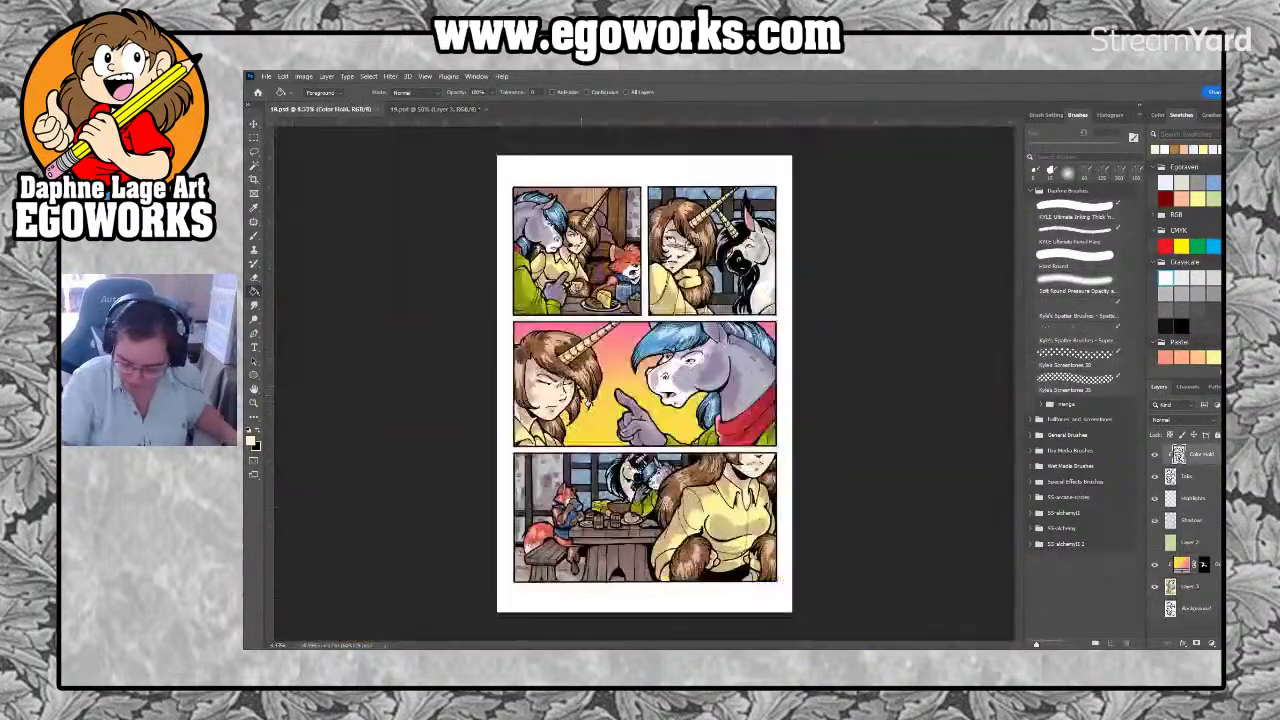
pyautogui.click(435, 108)
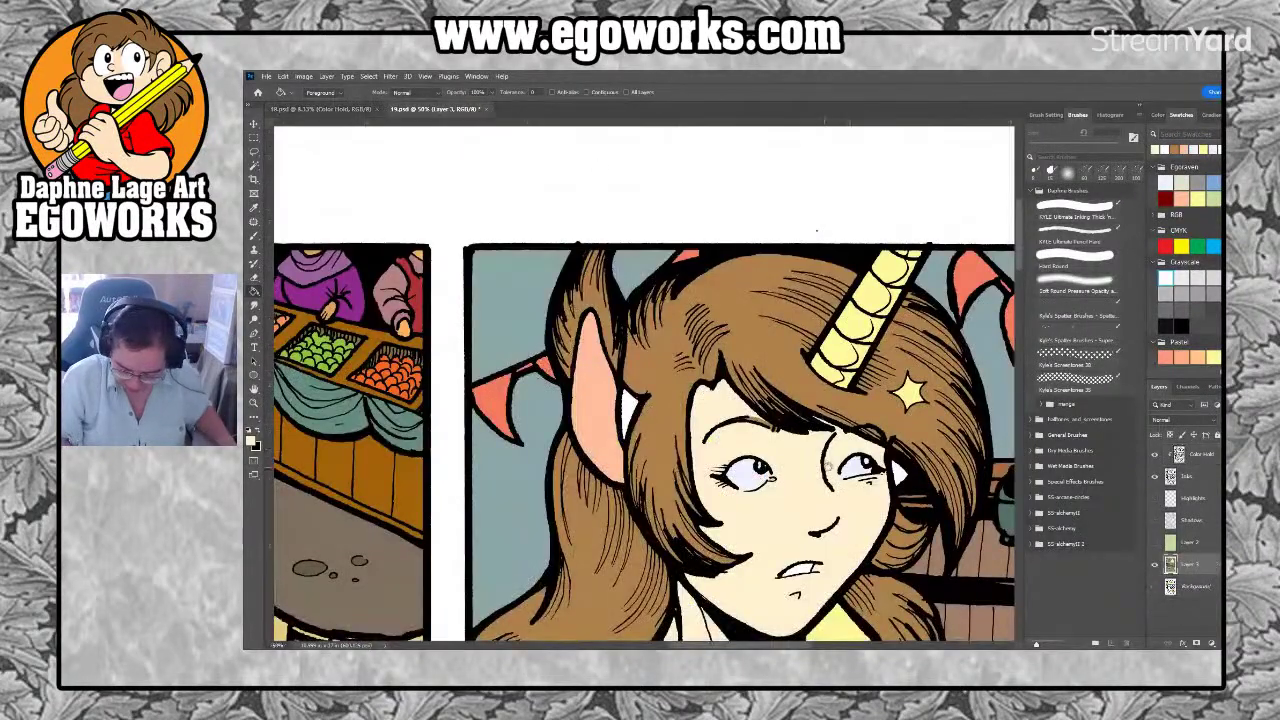
pyautogui.scroll(-3, 656, 384)
pyautogui.hscroll(3, 656, 384)
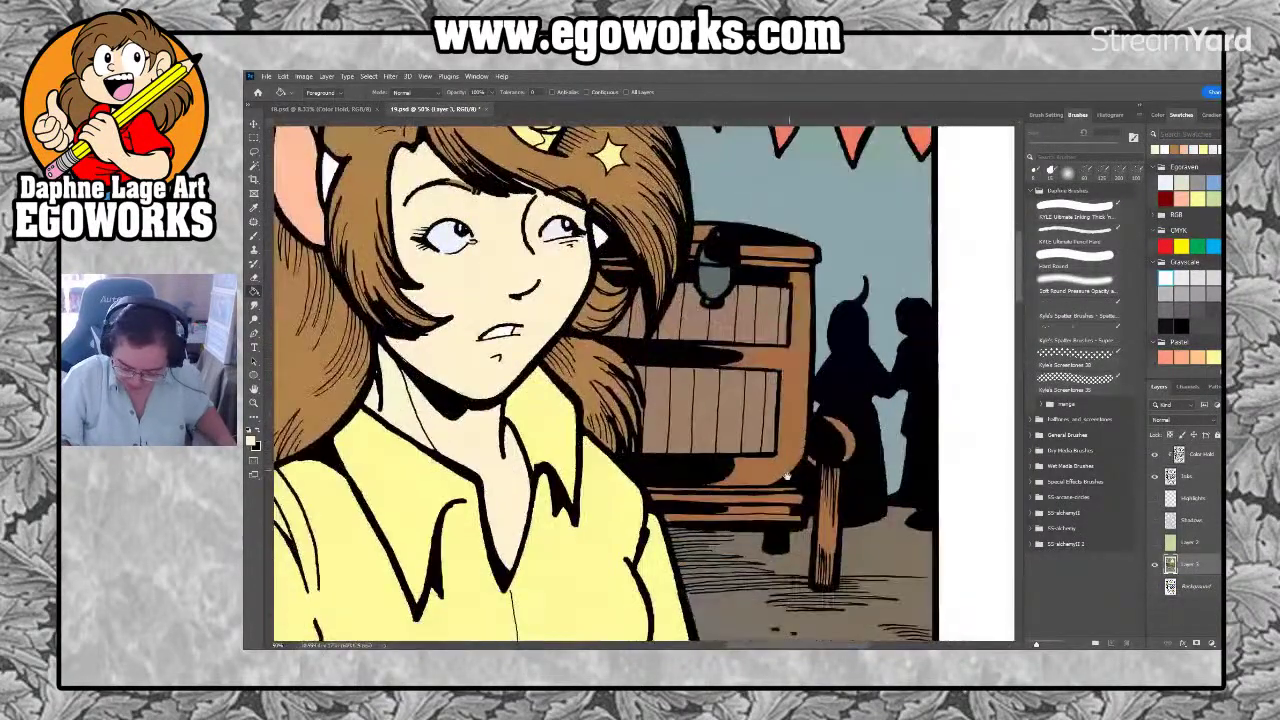
pyautogui.scroll(3, 789, 524)
pyautogui.hscroll(-2, 789, 524)
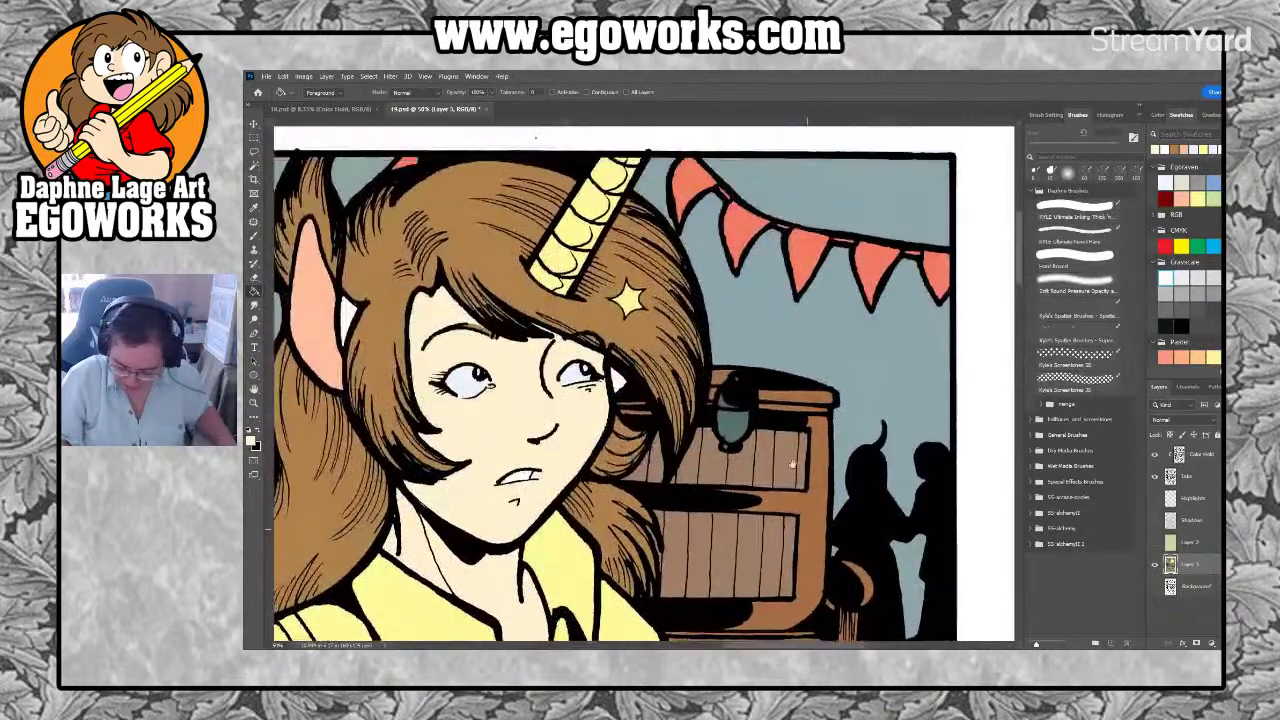
pyautogui.scroll(1, 789, 470)
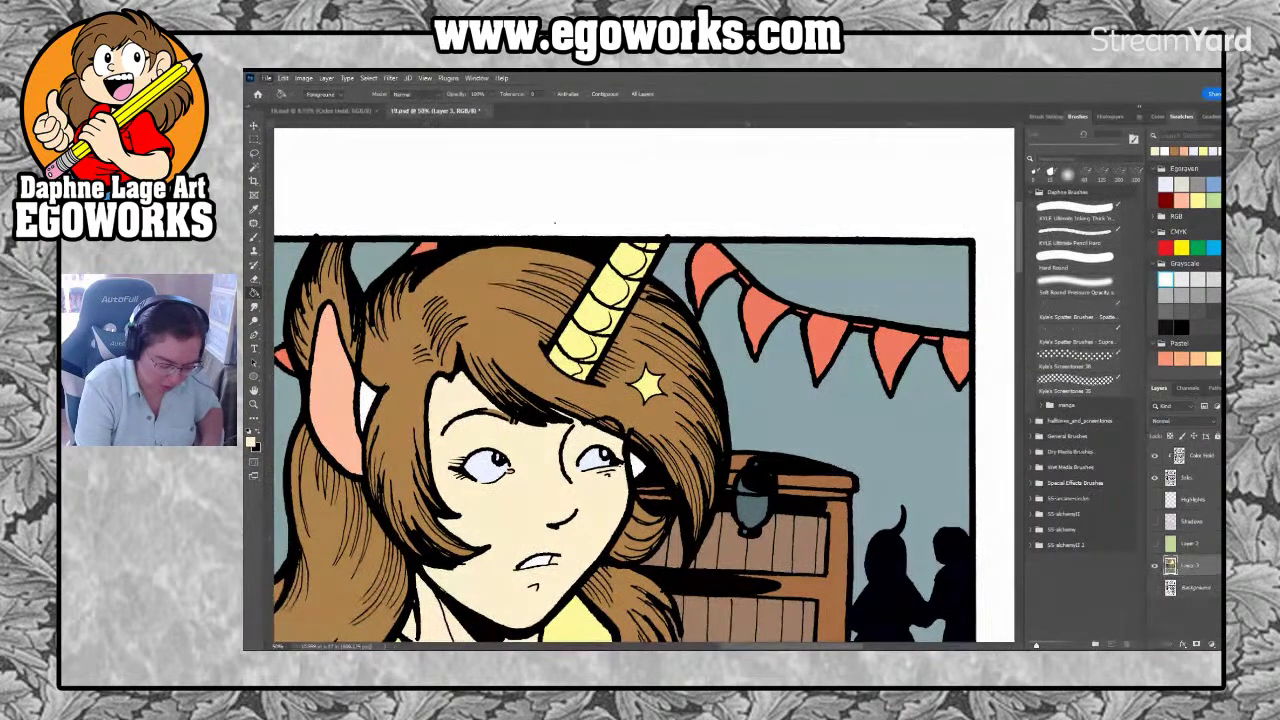
# Open 15.psd from the Color folder of Egoraven 05 as an additional color reference
pyautogui.hotkey('ctrl', 'o')
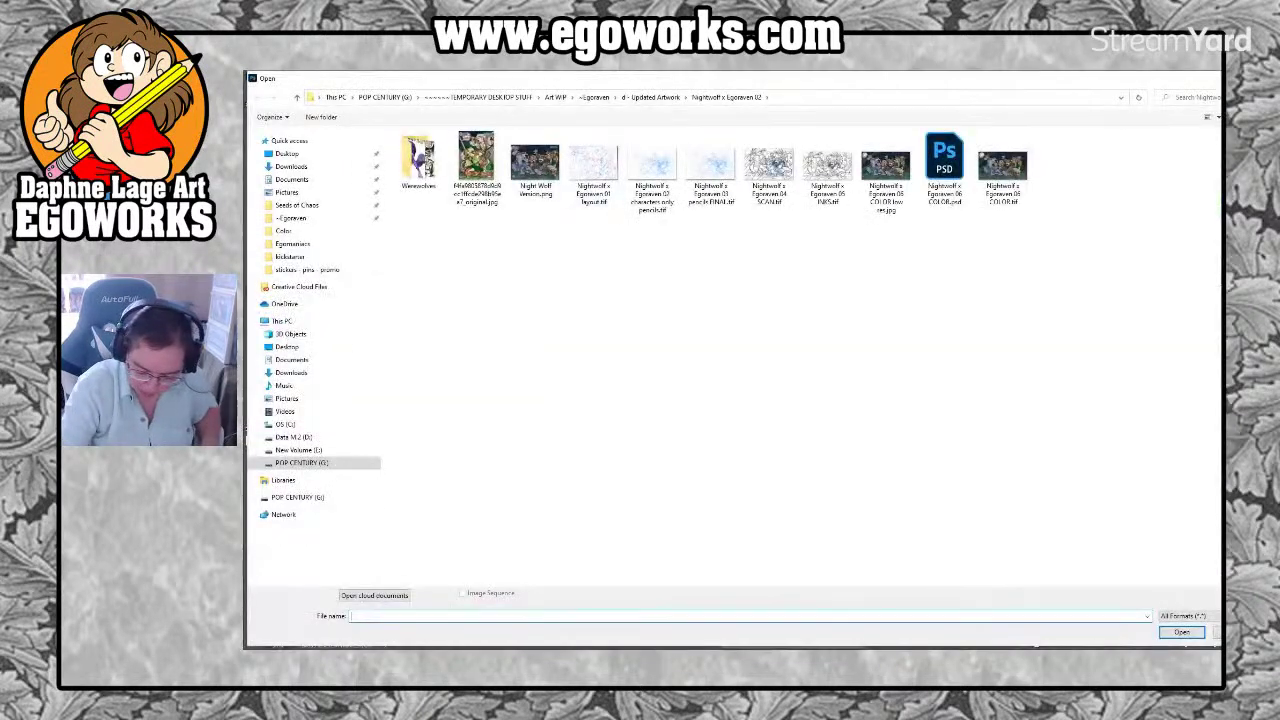
pyautogui.click(596, 97)
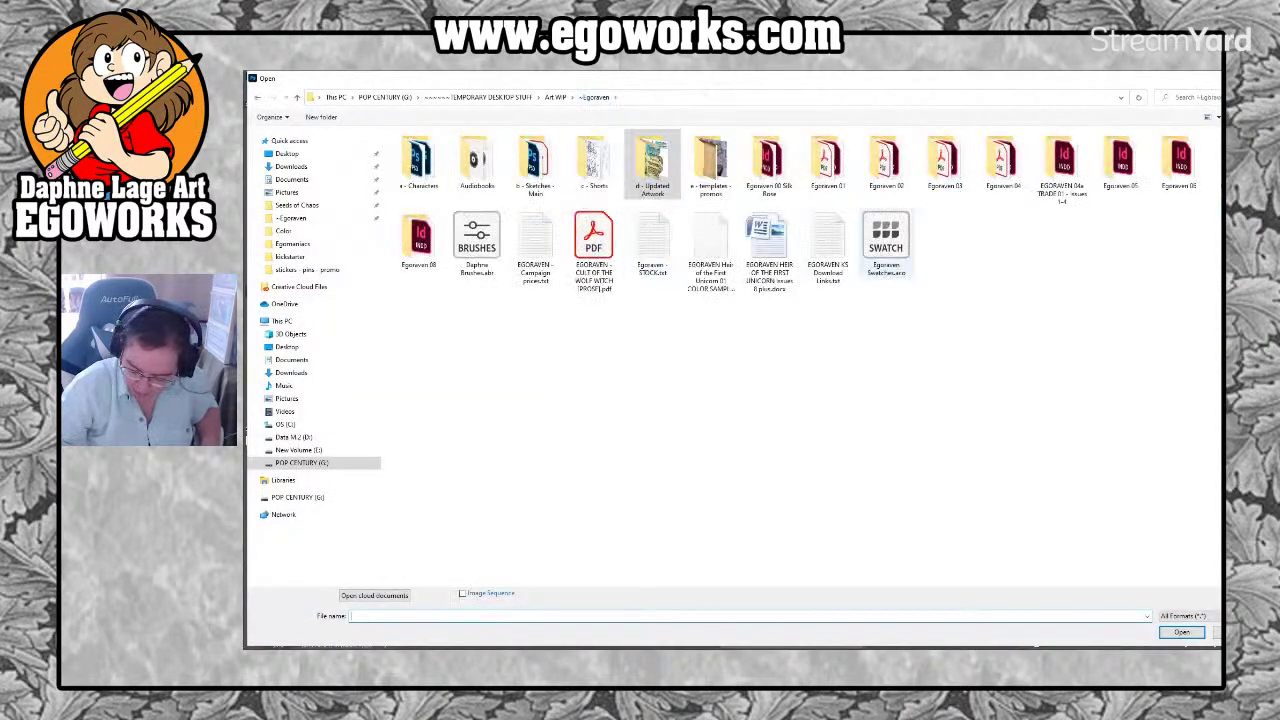
pyautogui.click(1120, 158)
pyautogui.doubleClick(1120, 158)
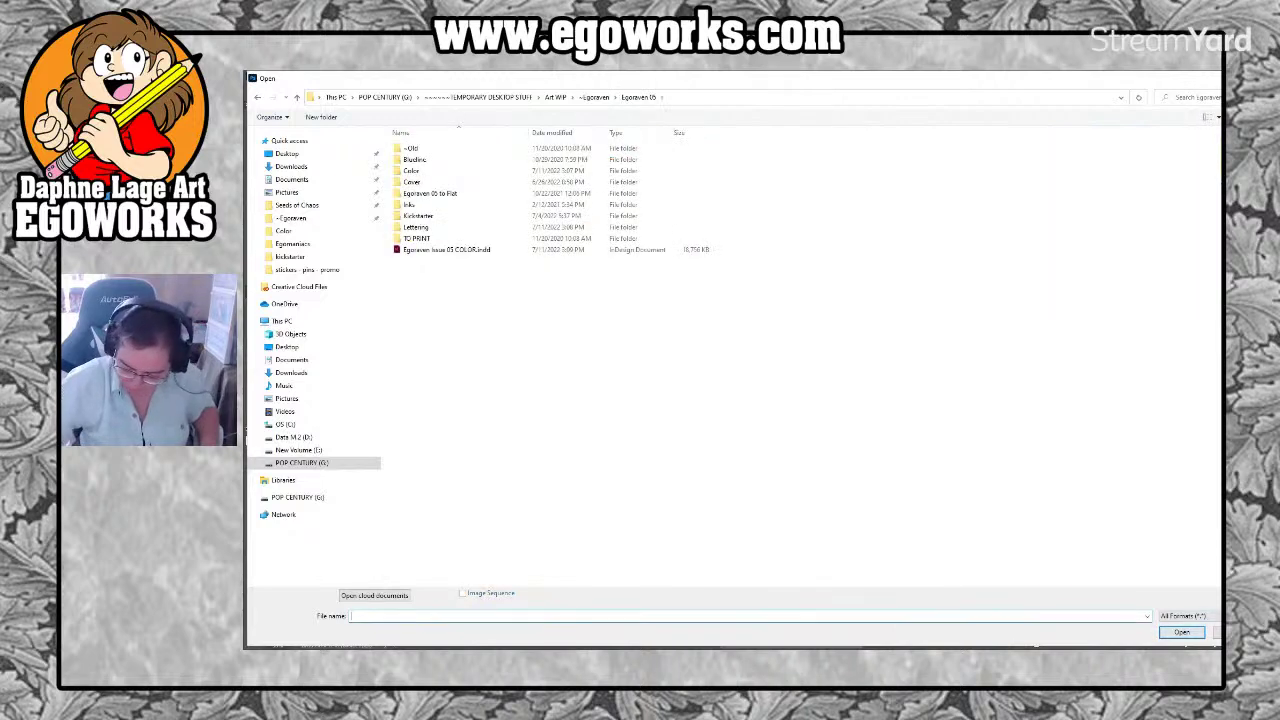
pyautogui.click(411, 170)
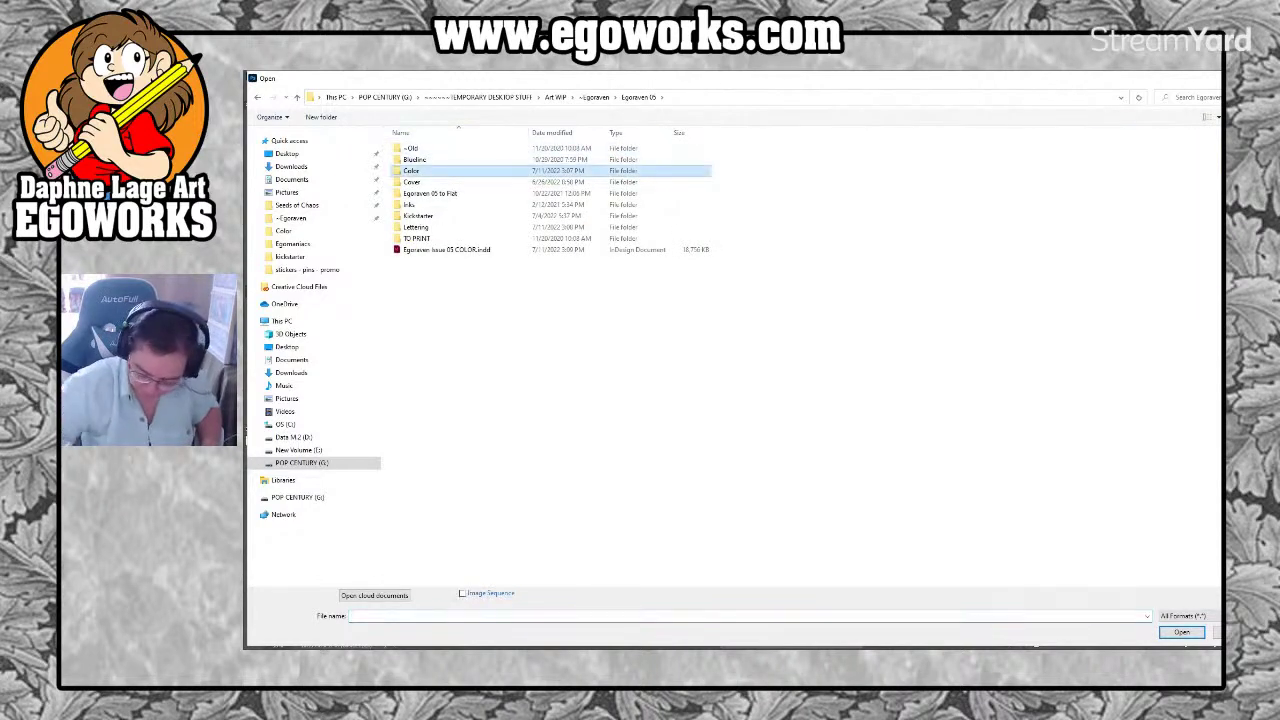
pyautogui.doubleClick(411, 170)
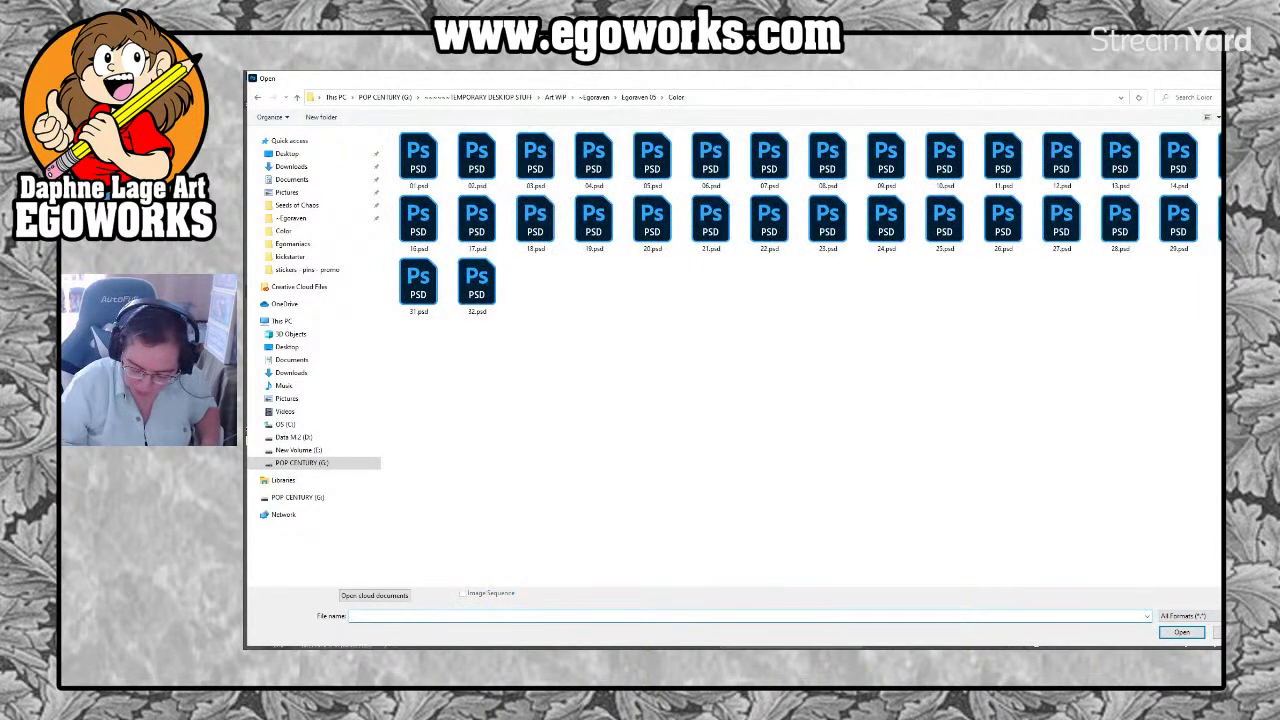
pyautogui.click(1120, 158)
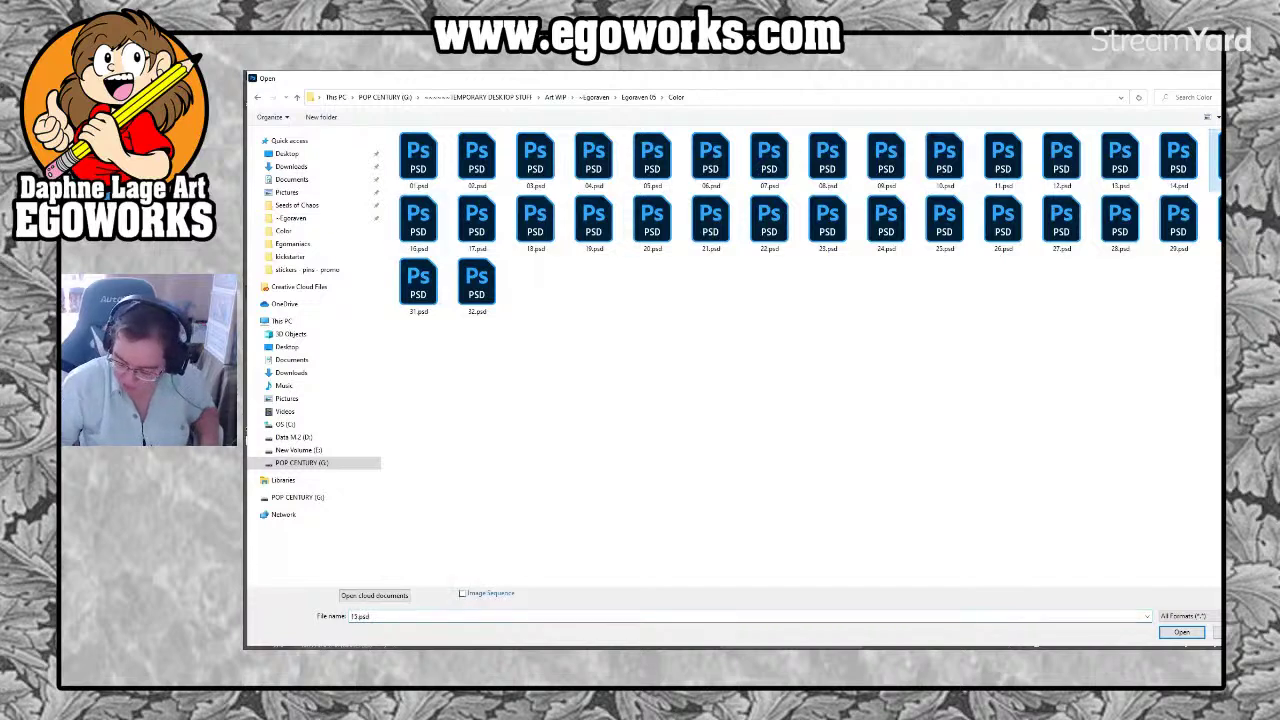
pyautogui.click(1182, 632)
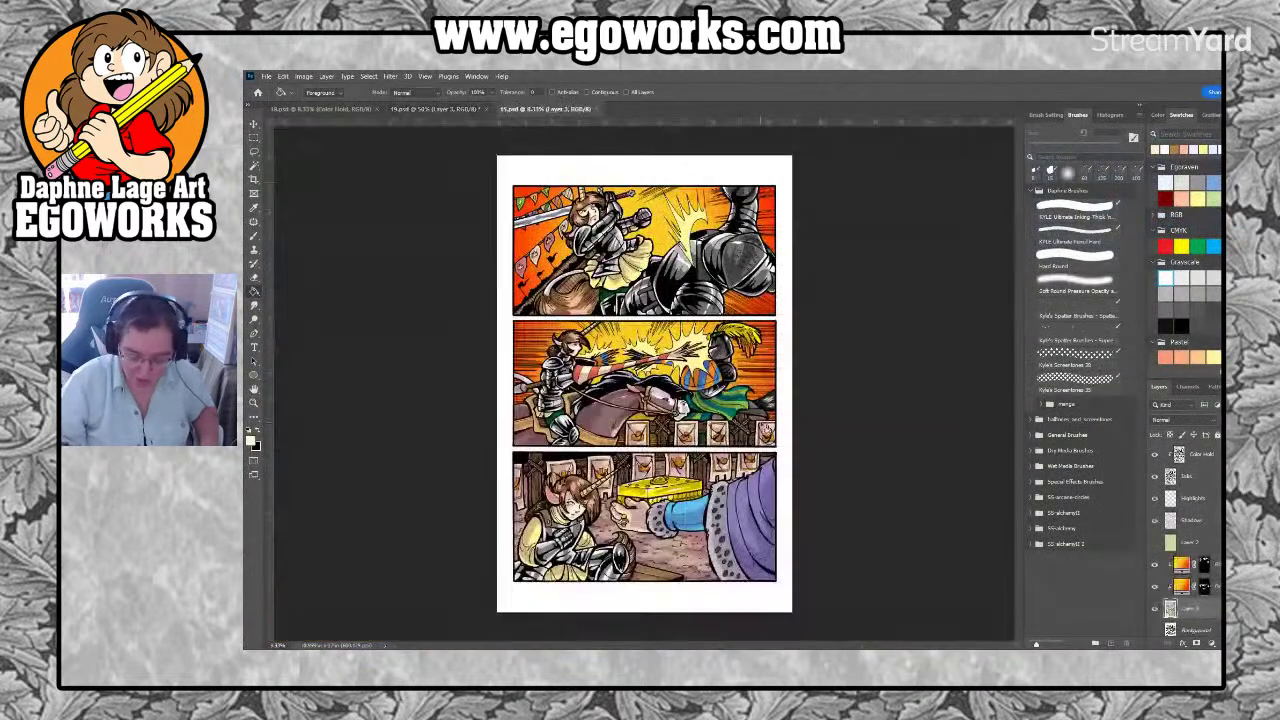
# Sample the tan color of the pennant string in the first panel of 15.psd and return to 19.psd
pyautogui.press('z')
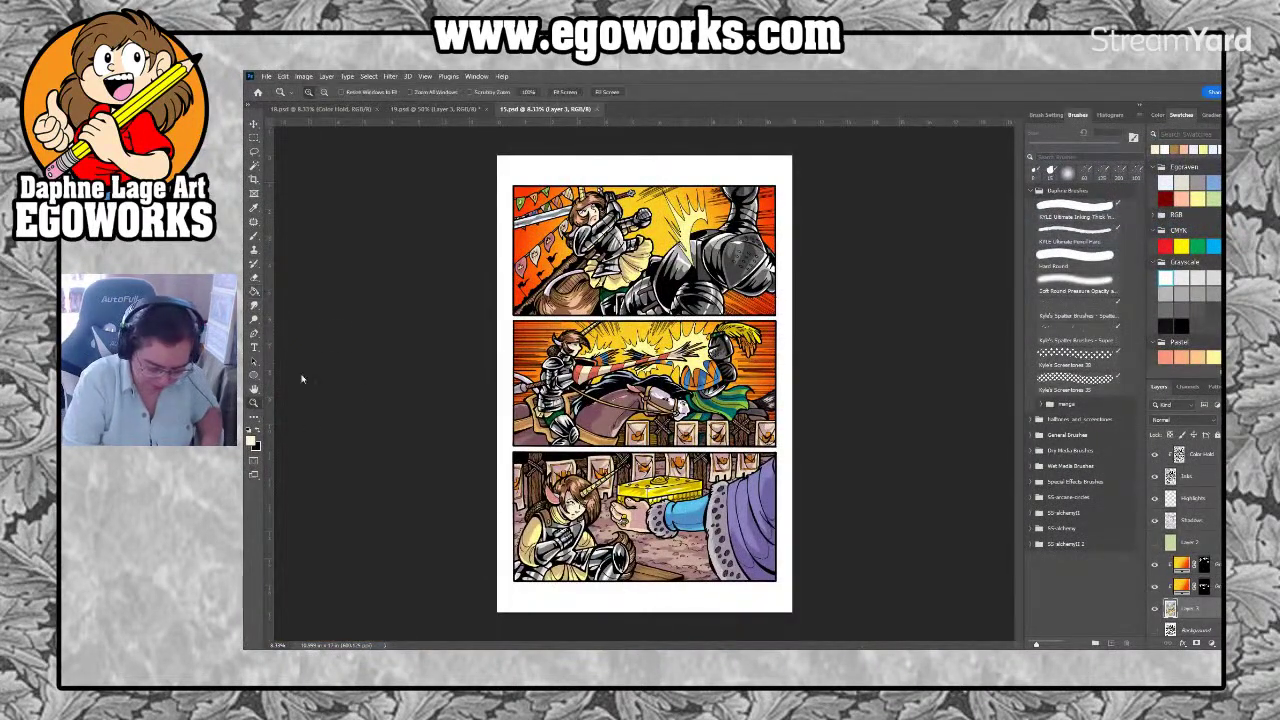
pyautogui.moveTo(566, 210); pyautogui.dragTo(570, 210)
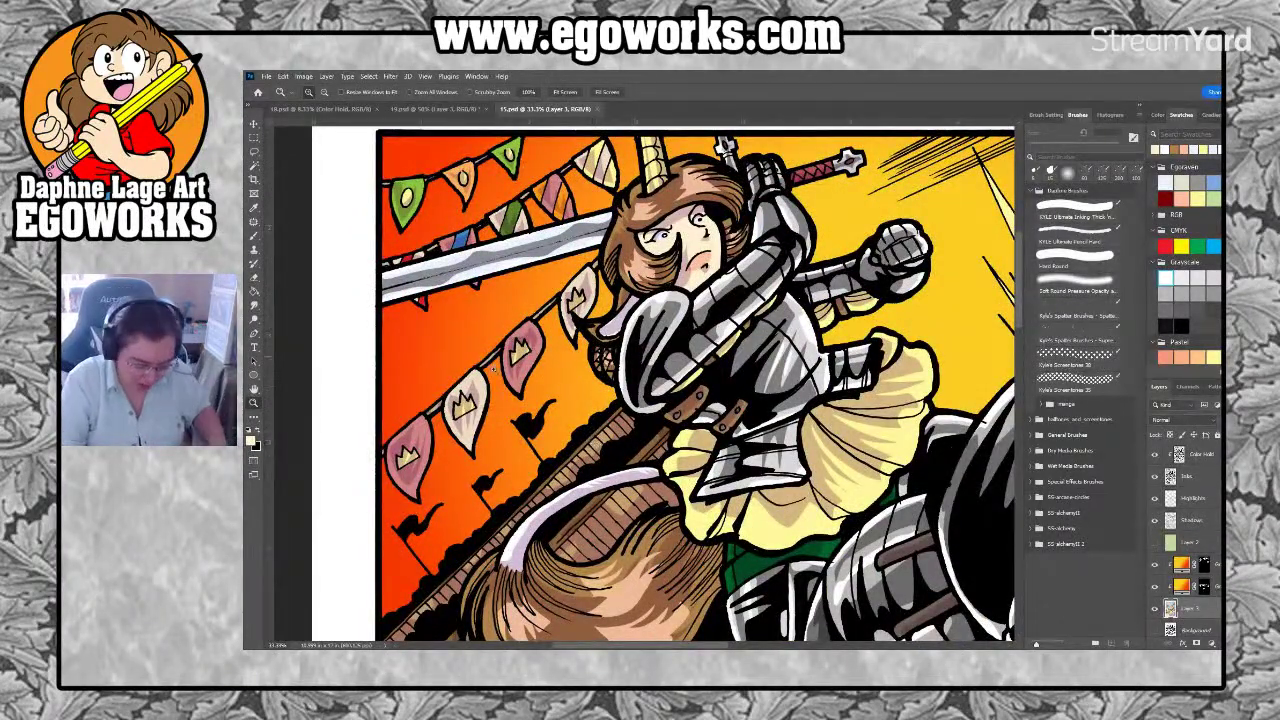
pyautogui.click(441, 401)
pyautogui.click(441, 401)
pyautogui.press('i')
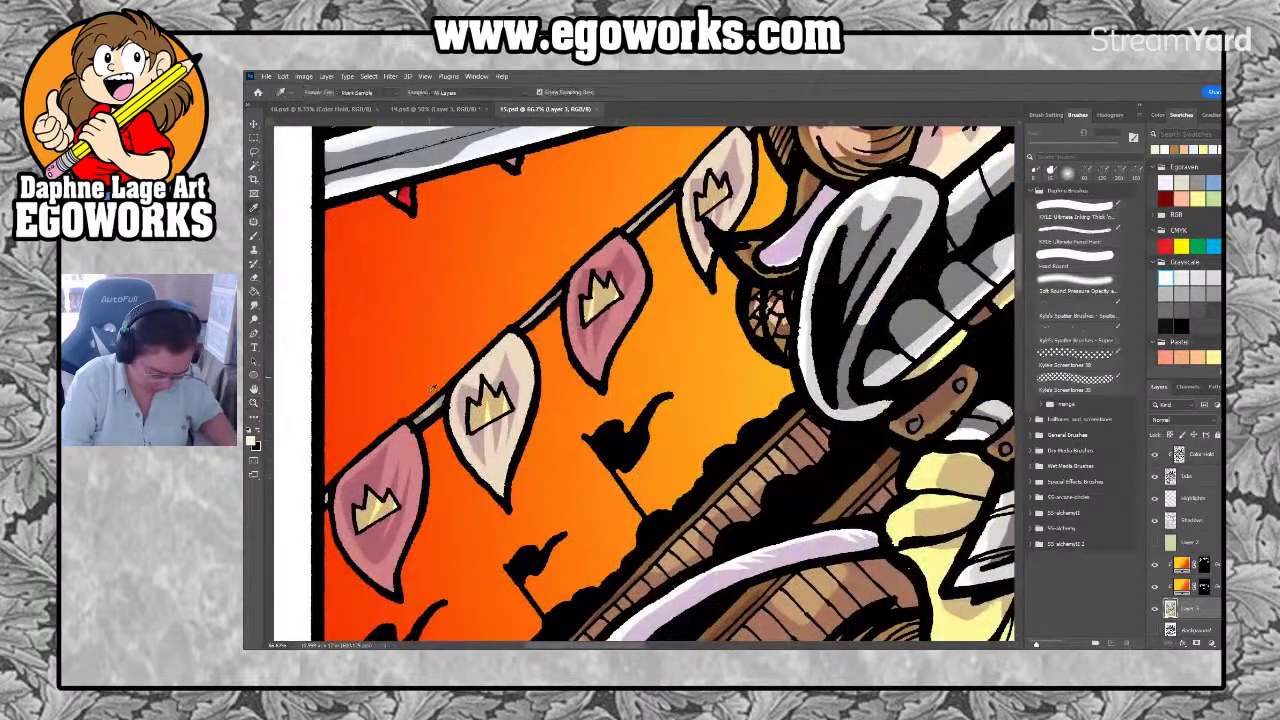
pyautogui.click(432, 413)
pyautogui.press('z')
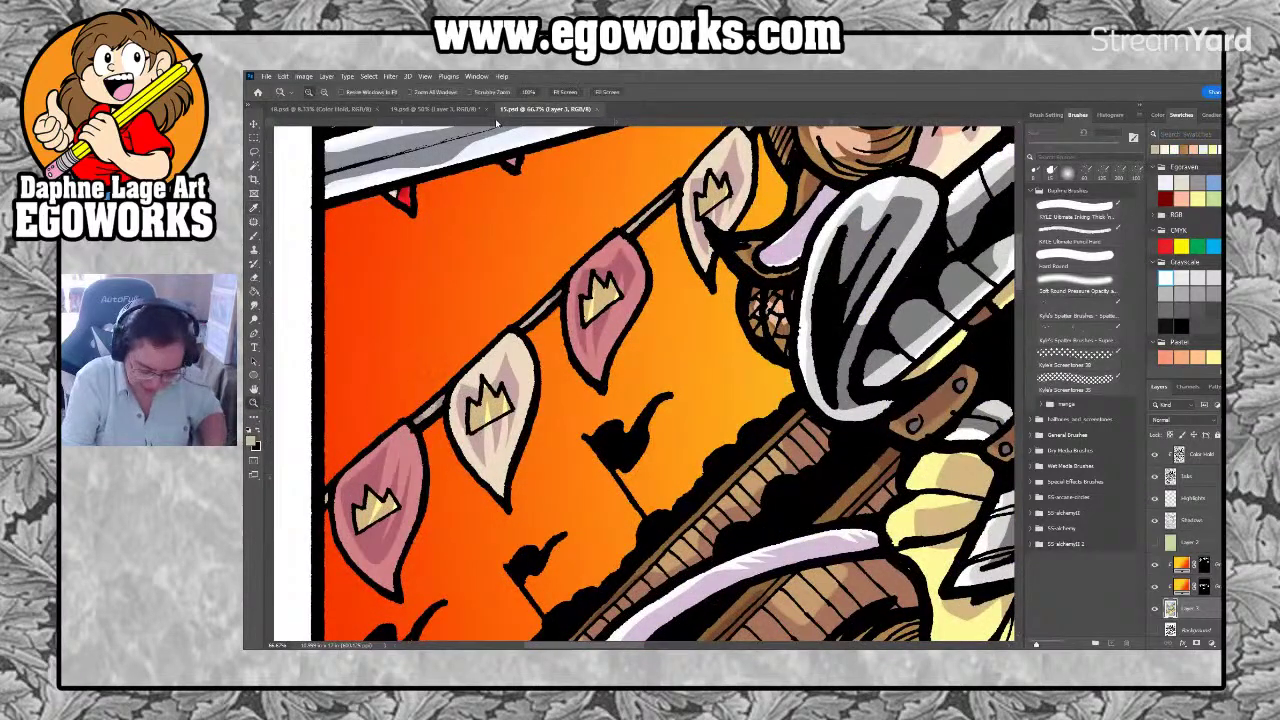
pyautogui.click(424, 109)
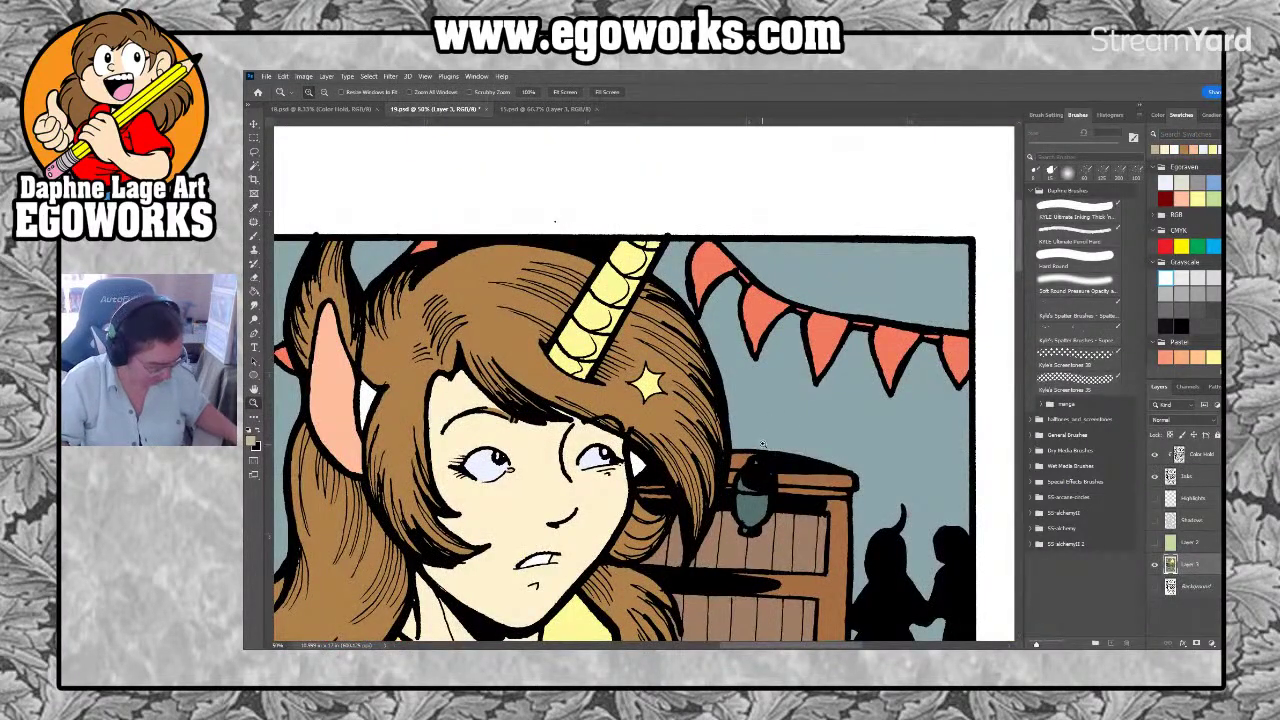
# Select the bunting string segments between the pennants in the unicorn woman's panel and fill them with the sampled tan
pyautogui.hscroll(-5, 560, 445)
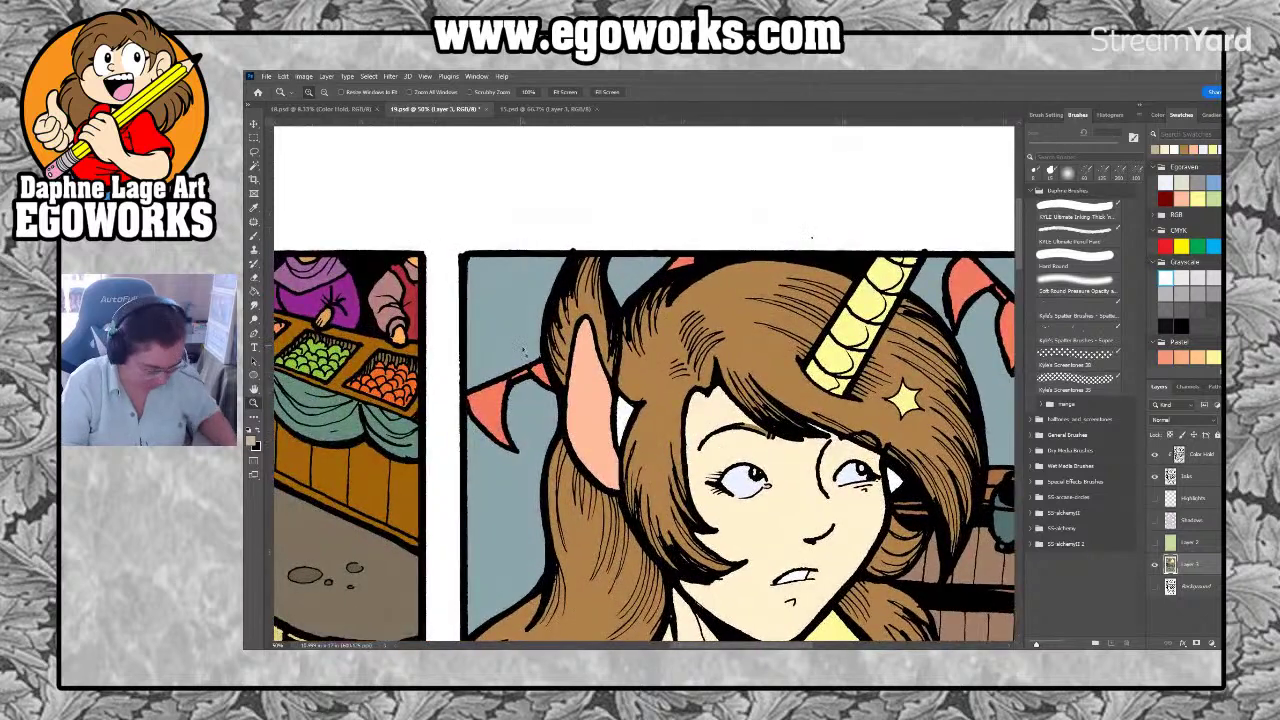
pyautogui.press('l')
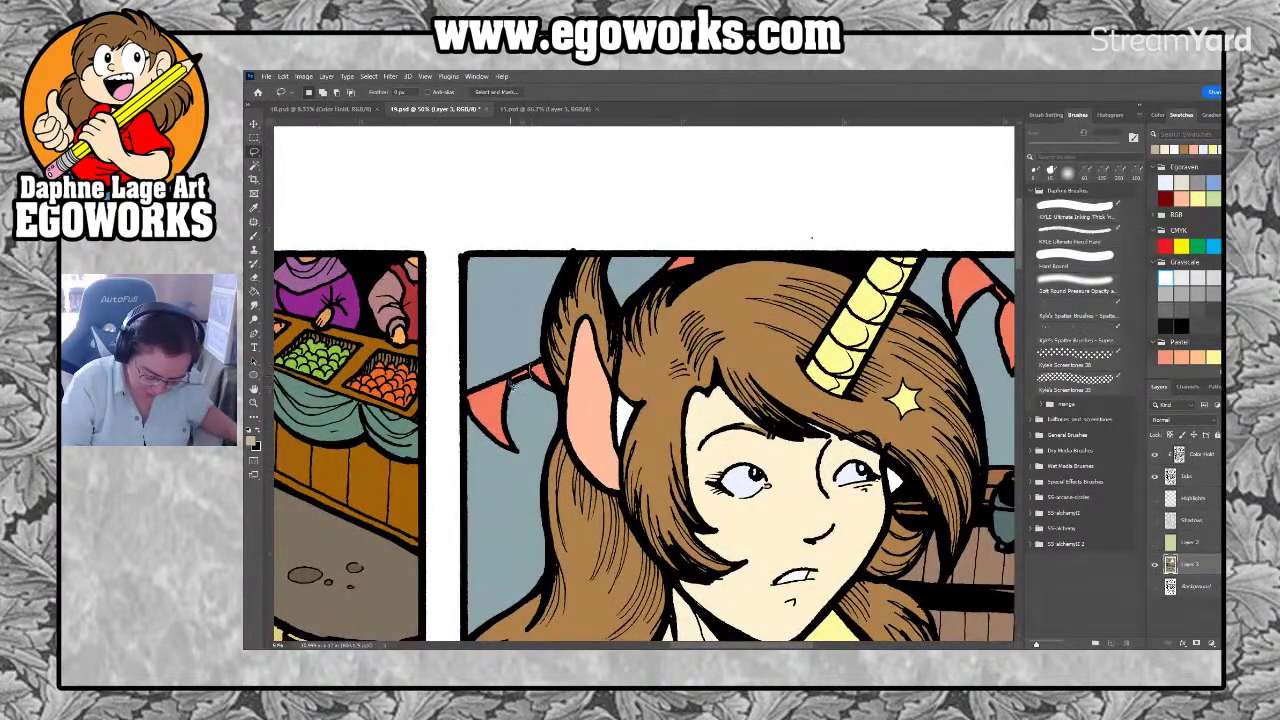
pyautogui.press('g')
pyautogui.press('l')
pyautogui.hscroll(6, 712, 315)
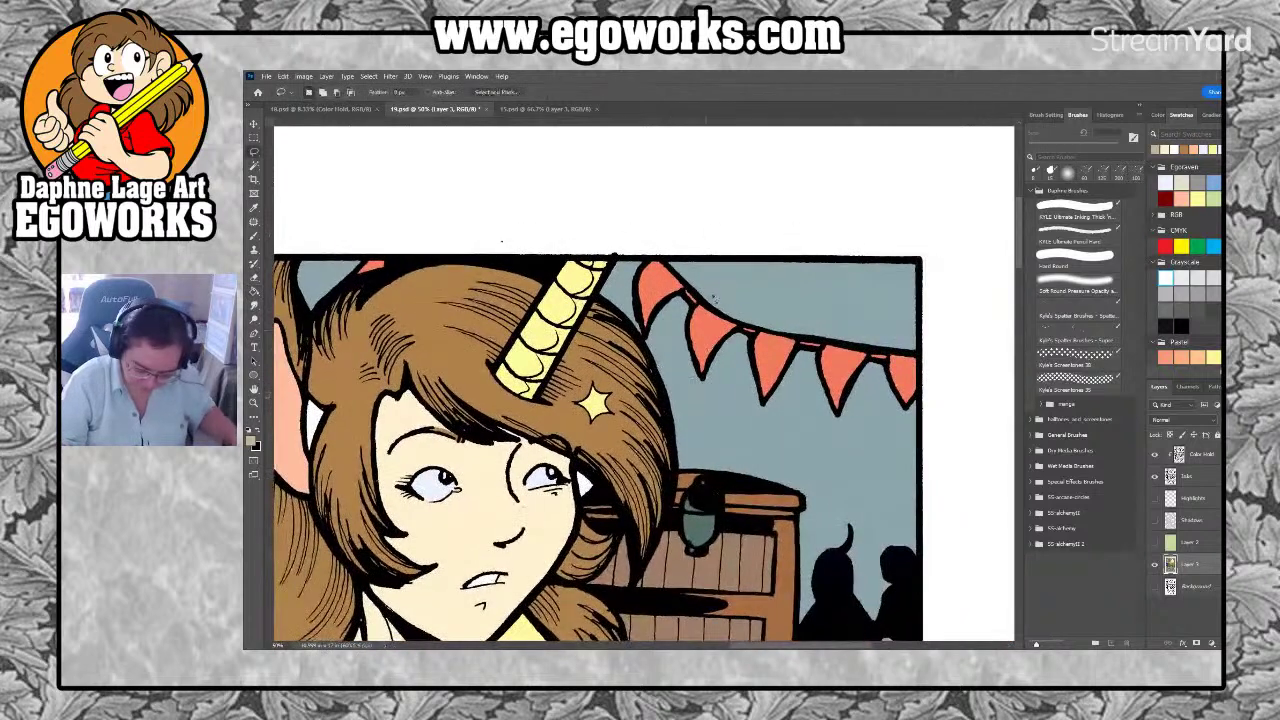
pyautogui.moveTo(690, 293)
pyautogui.mouseDown()
pyautogui.moveTo(762, 334)
pyautogui.moveTo(746, 328)
pyautogui.moveTo(750, 342)
pyautogui.moveTo(761, 345)
pyautogui.moveTo(757, 328)
pyautogui.moveTo(820, 344)
pyautogui.moveTo(806, 338)
pyautogui.moveTo(802, 354)
pyautogui.moveTo(816, 358)
pyautogui.moveTo(913, 326)
pyautogui.moveTo(875, 352)
pyautogui.moveTo(890, 376)
pyautogui.moveTo(878, 348)
pyautogui.mouseUp()
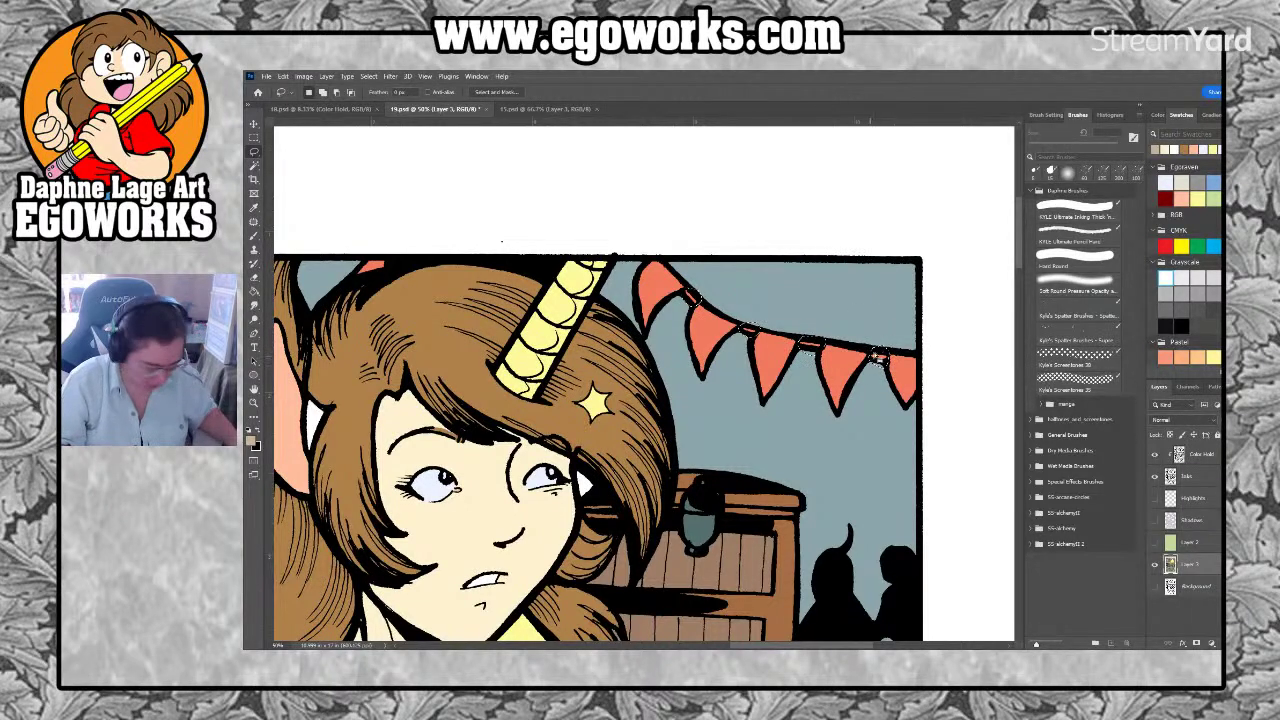
pyautogui.press('g')
pyautogui.moveTo(584, 459); pyautogui.dragTo(866, 418)
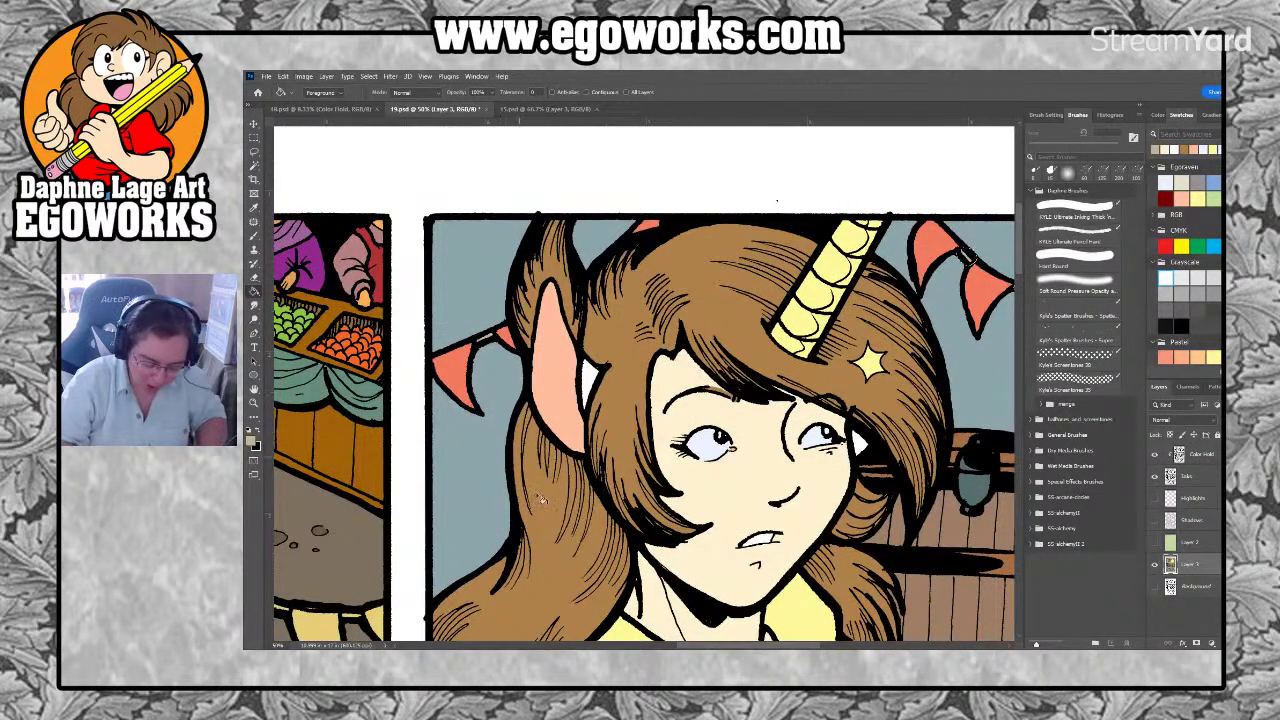
# Sample the cream color of a light pennant in the first panel of 15.psd and return to 19.psd
pyautogui.click(530, 110)
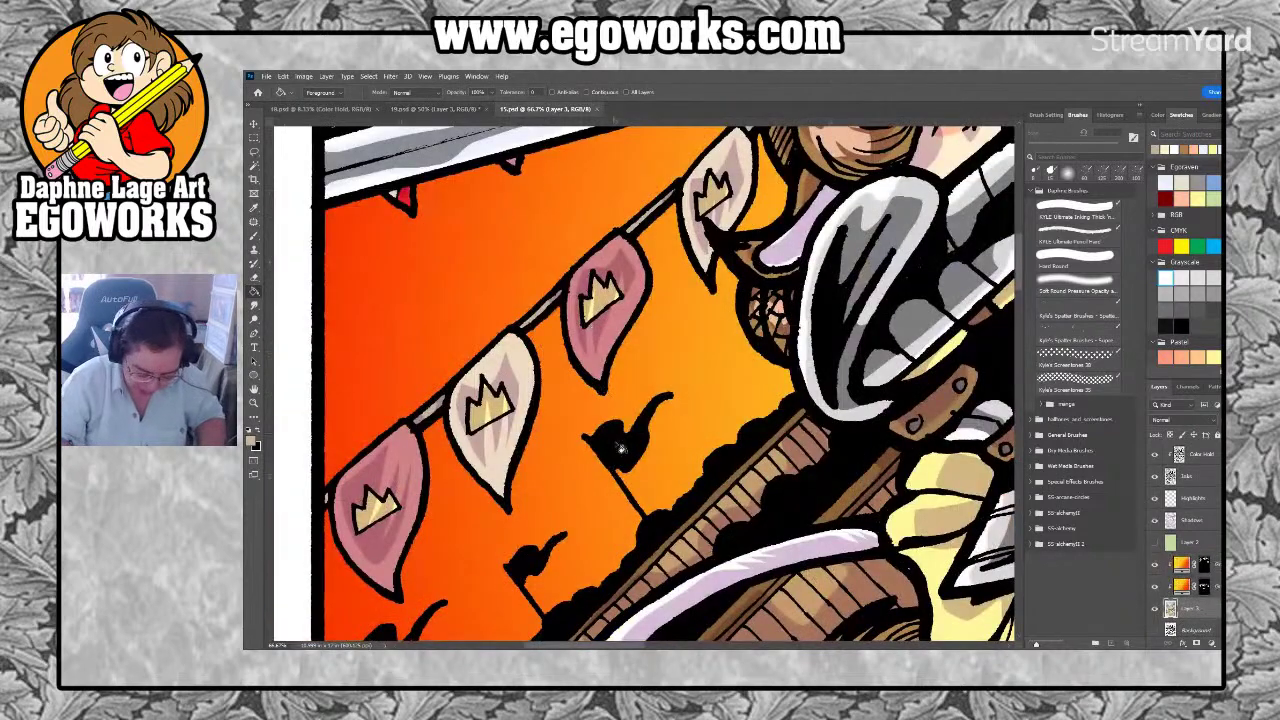
pyautogui.press('i')
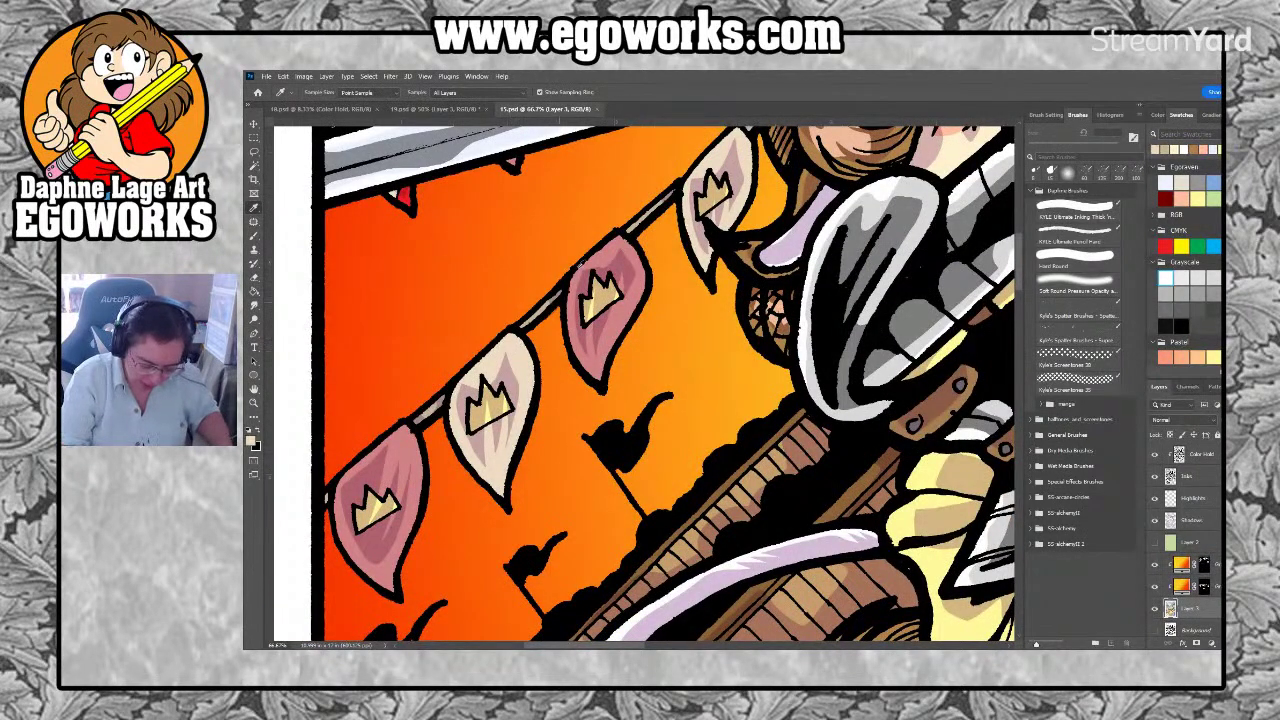
pyautogui.click(435, 108)
pyautogui.moveTo(644, 490); pyautogui.dragTo(538, 514)
# Select alternate red pennants on the bunting behind the woman, fill them with the sampled cream, and clear the selection
pyautogui.press('l')
pyautogui.moveTo(408, 352)
pyautogui.mouseDown()
pyautogui.moveTo(398, 344)
pyautogui.moveTo(386, 366)
pyautogui.moveTo(420, 400)
pyautogui.moveTo(404, 336)
pyautogui.mouseUp()
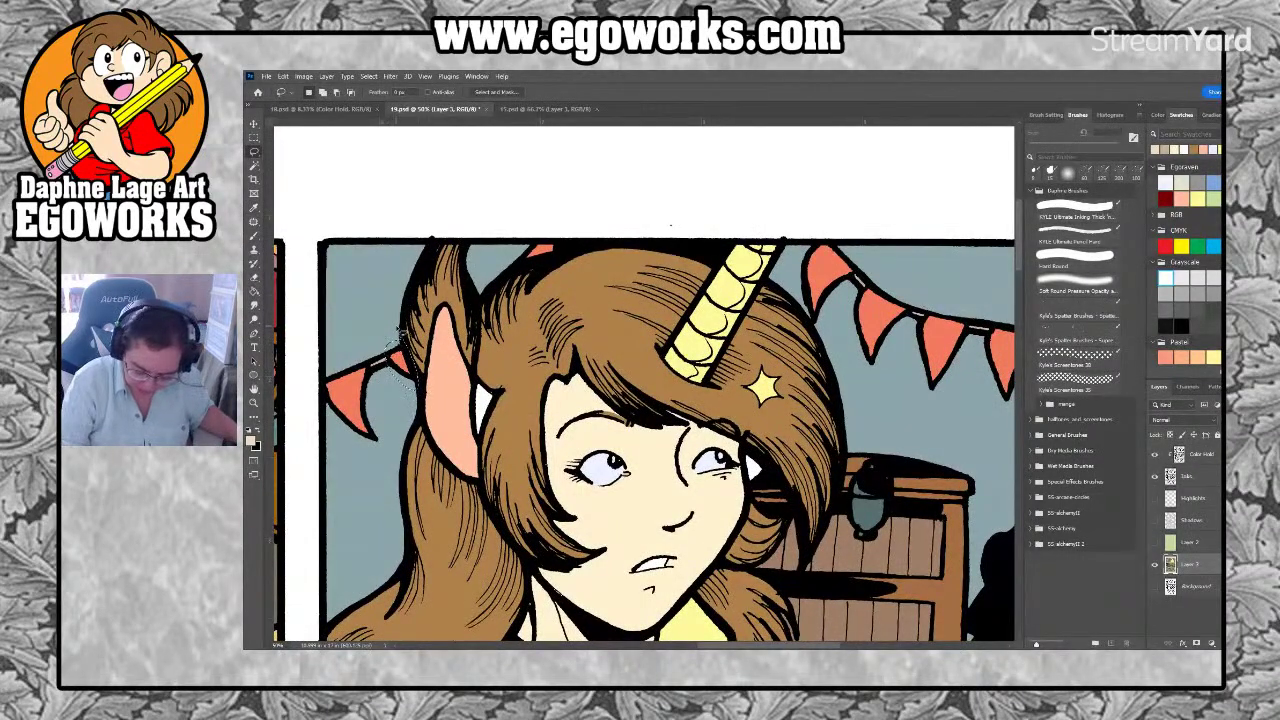
pyautogui.moveTo(836, 240)
pyautogui.mouseDown()
pyautogui.moveTo(807, 257)
pyautogui.moveTo(808, 322)
pyautogui.mouseUp()
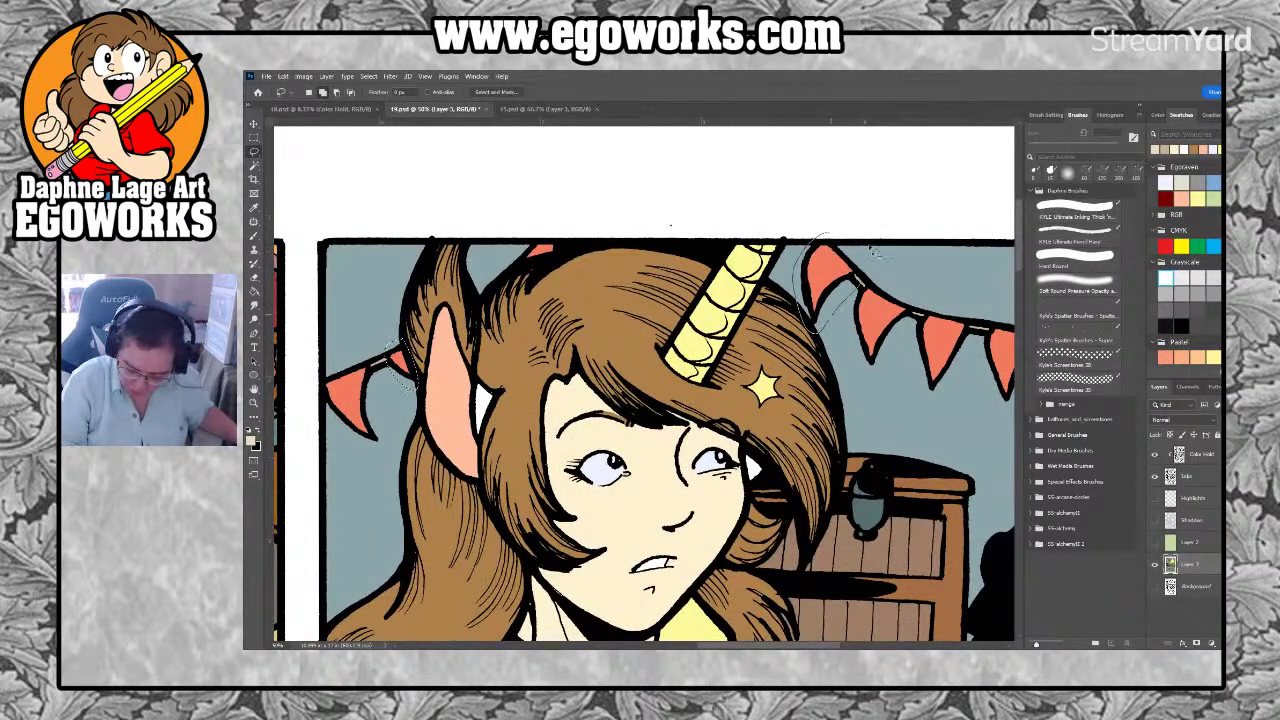
pyautogui.moveTo(872, 265); pyautogui.dragTo(697, 260)
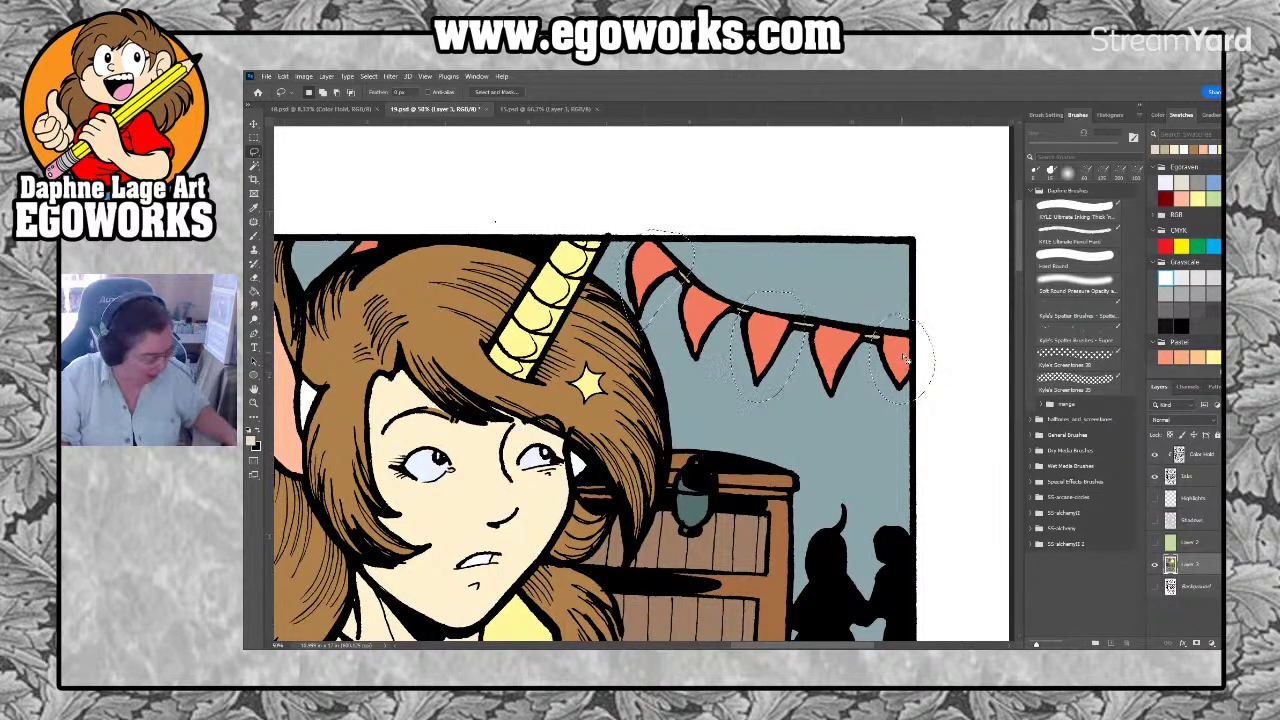
pyautogui.press('g')
pyautogui.click(904, 362)
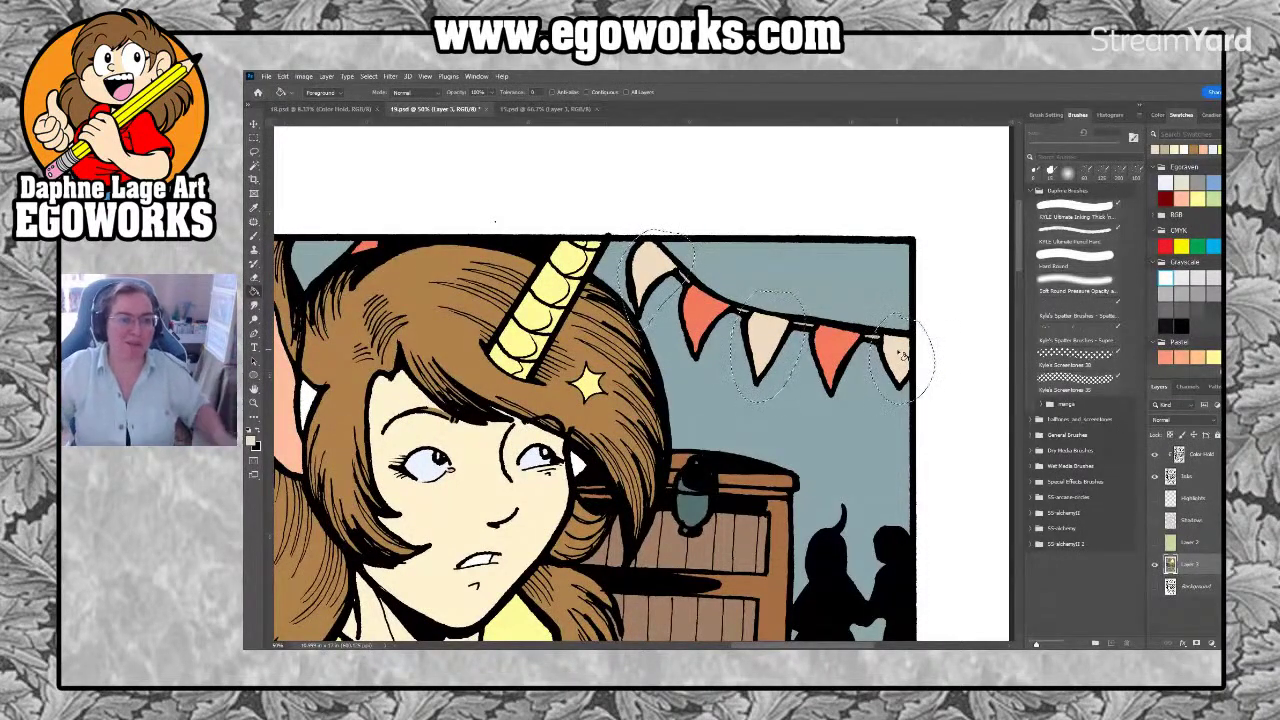
pyautogui.hotkey('ctrl', '-')
pyautogui.hotkey('ctrl', '-')
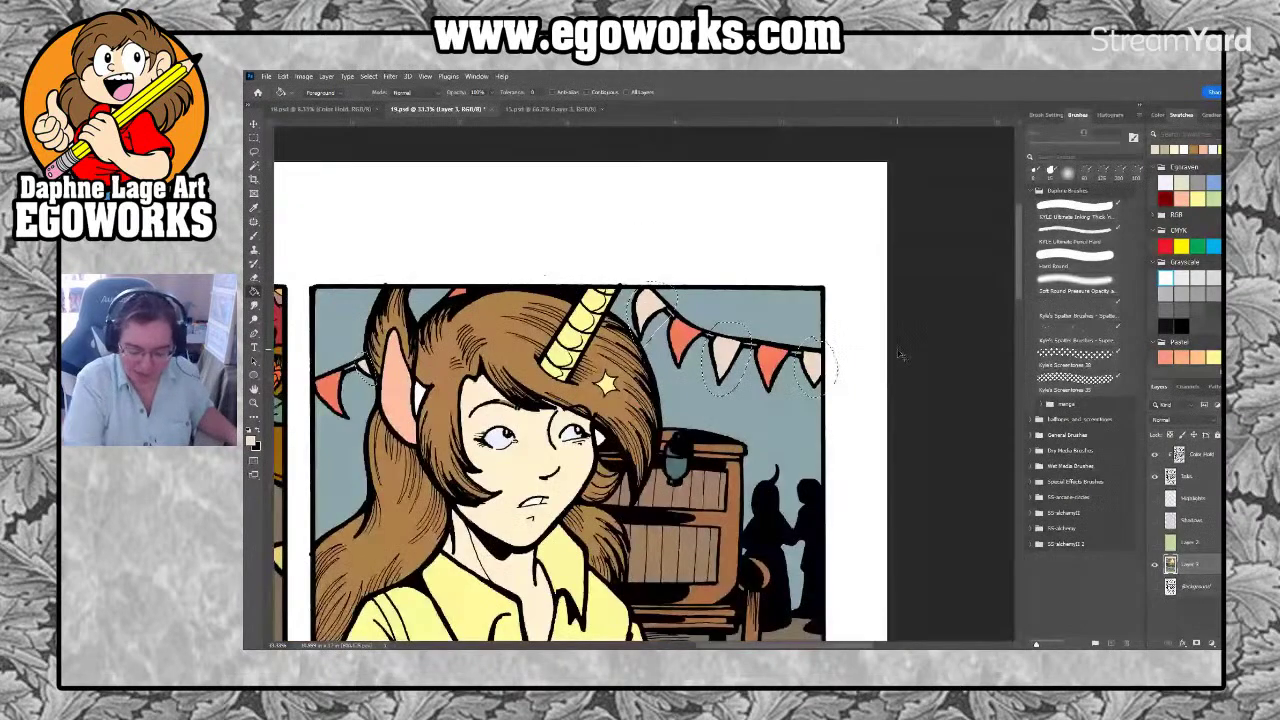
pyautogui.moveTo(900, 355); pyautogui.dragTo(1011, 300)
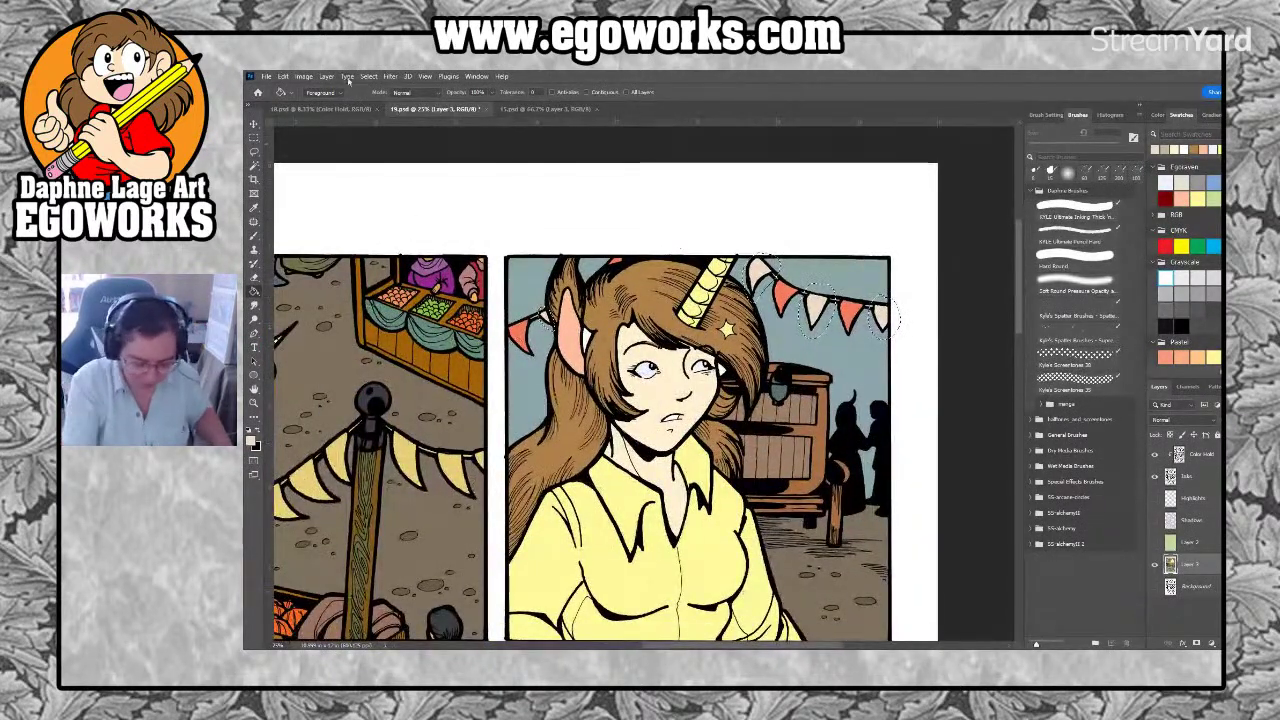
pyautogui.hotkey('ctrl', 'd')
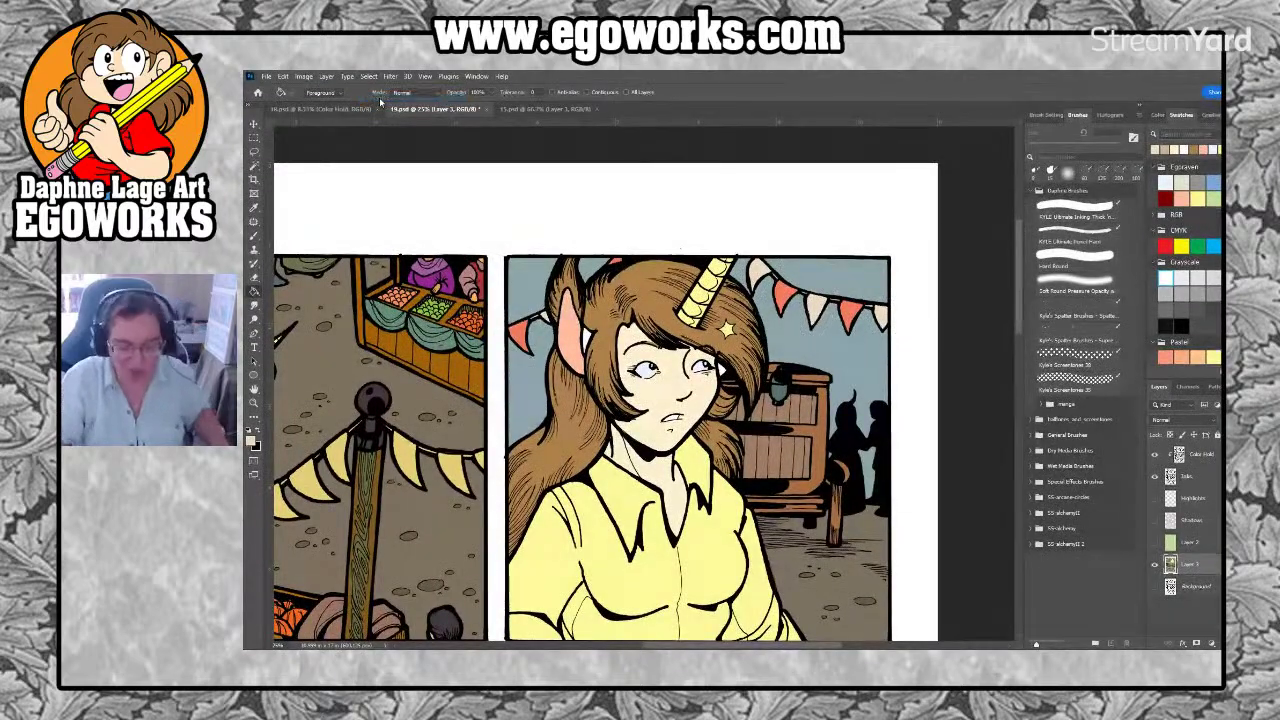
# Sample the pinkish dirt color from the last panel of 15.psd and fill the market ground in 19.psd with it
pyautogui.scroll(-3, 860, 565)
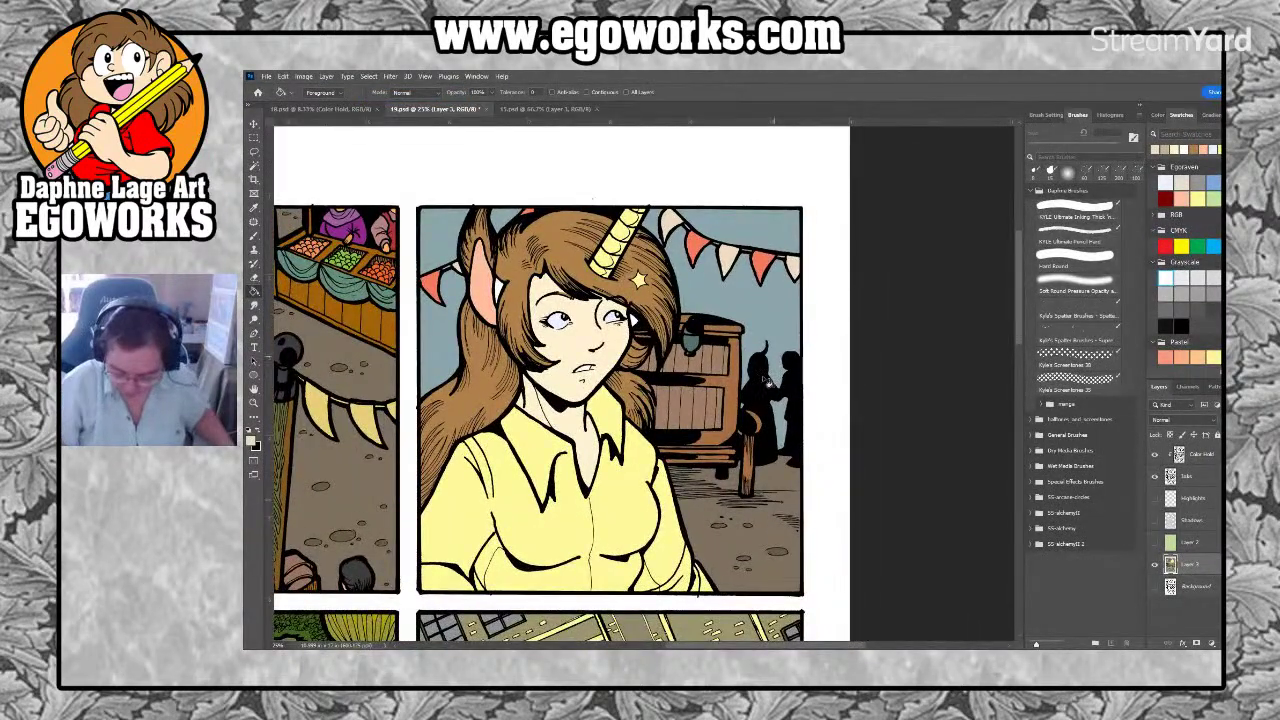
pyautogui.scroll(-1, 600, 400)
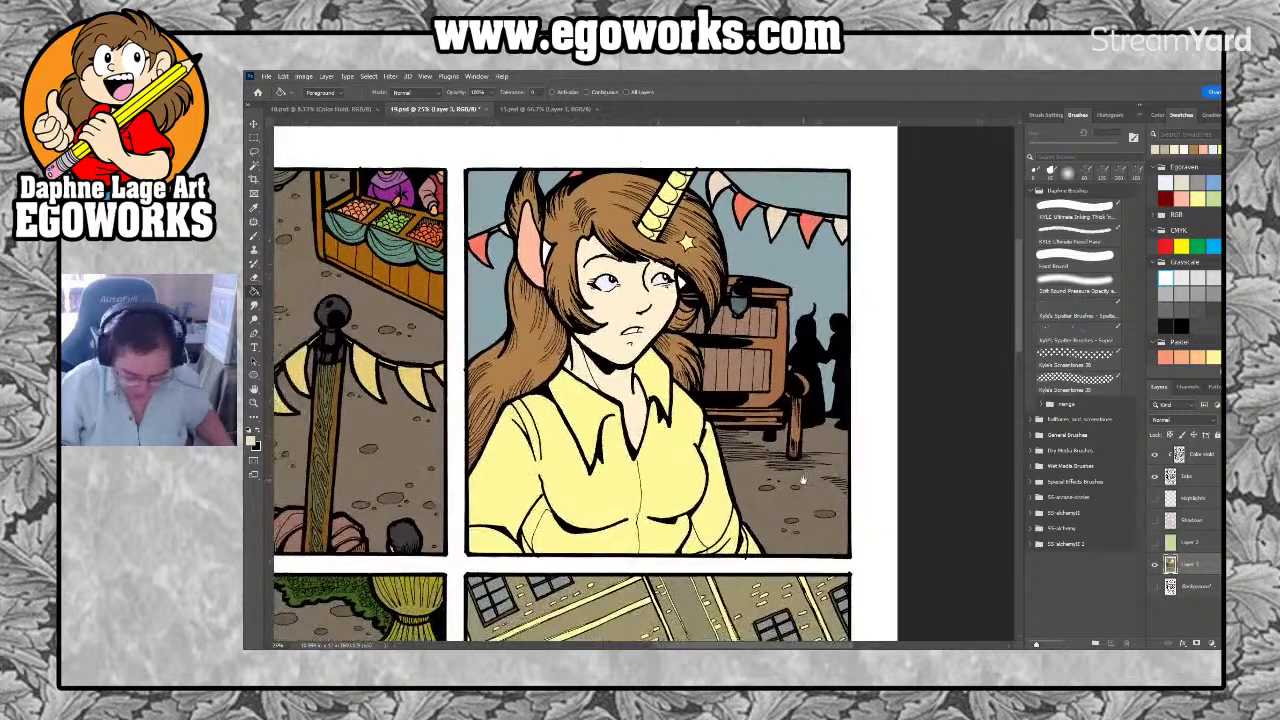
pyautogui.click(513, 111)
pyautogui.scroll(-2, 733, 537)
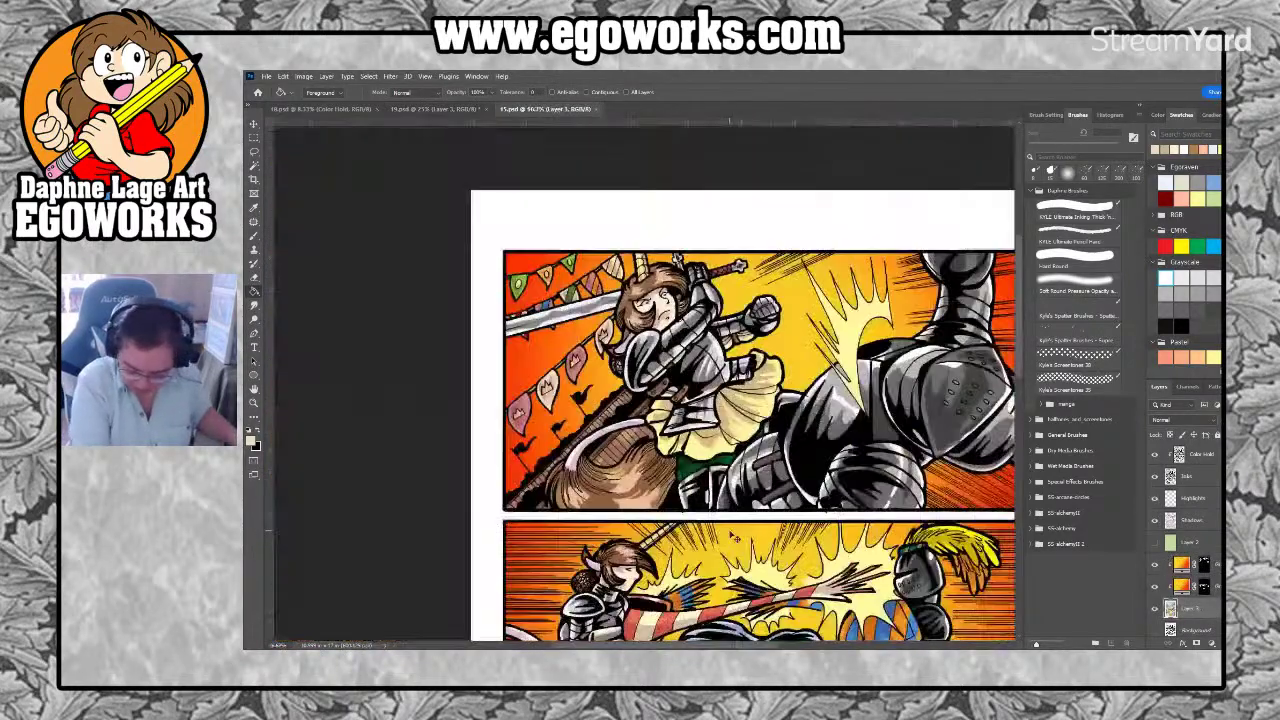
pyautogui.scroll(-1, 733, 537)
pyautogui.scroll(-5, 733, 537)
pyautogui.press('i')
pyautogui.click(716, 558)
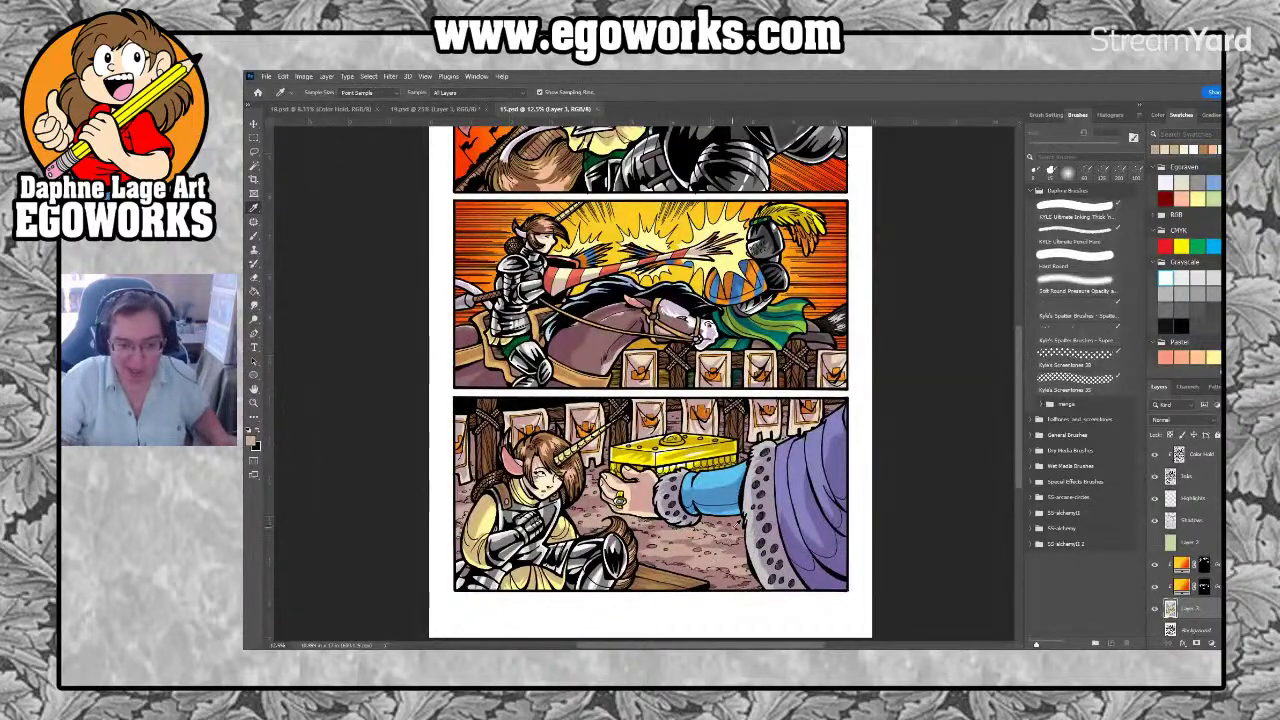
pyautogui.click(440, 109)
pyautogui.moveTo(923, 556); pyautogui.dragTo(829, 530)
pyautogui.press('g')
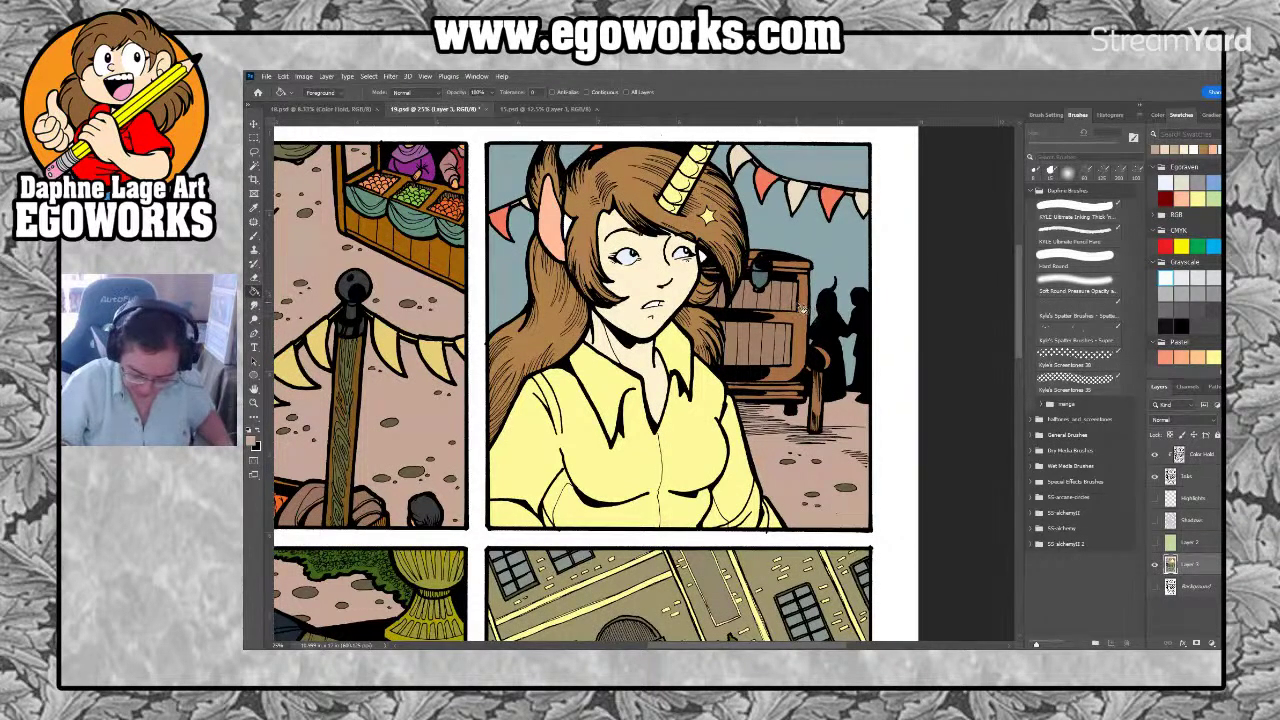
# Sample a darker brown from the ground in the last panel of 15.psd and return to the woman's panel in 19.psd
pyautogui.click(525, 112)
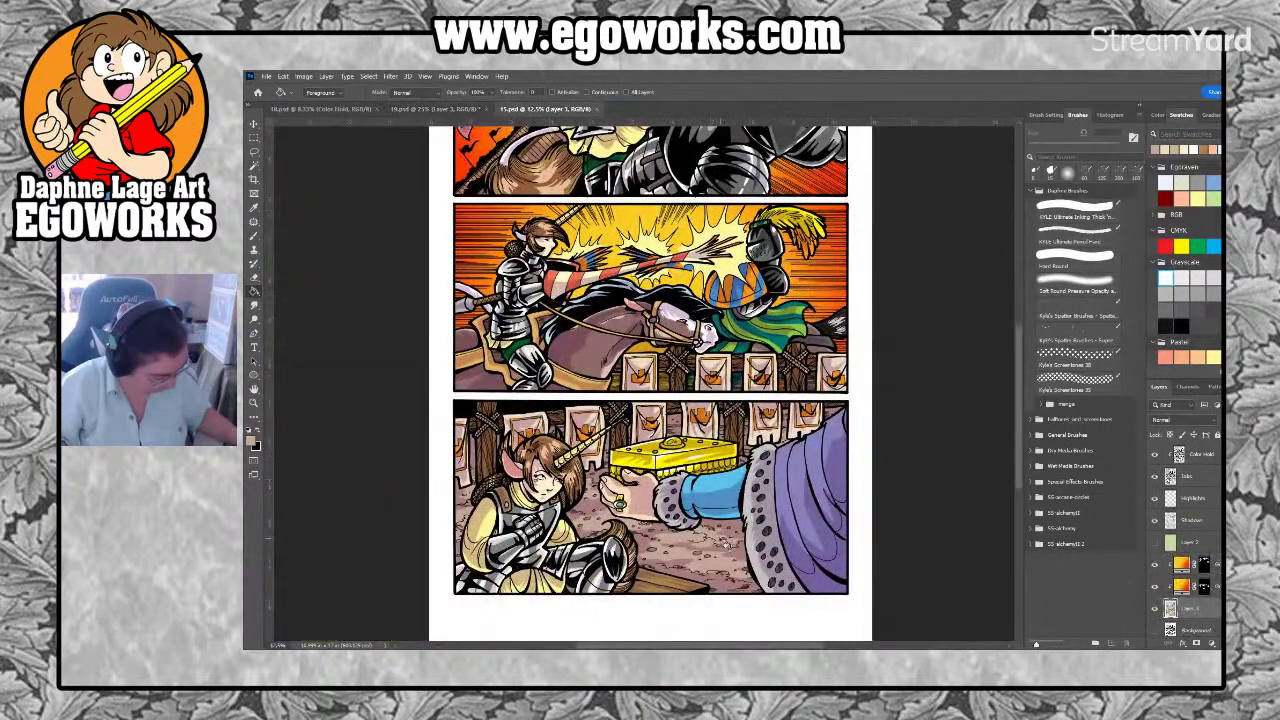
pyautogui.press('z')
pyautogui.moveTo(656, 546); pyautogui.dragTo(725, 546)
pyautogui.press('i')
pyautogui.click(425, 108)
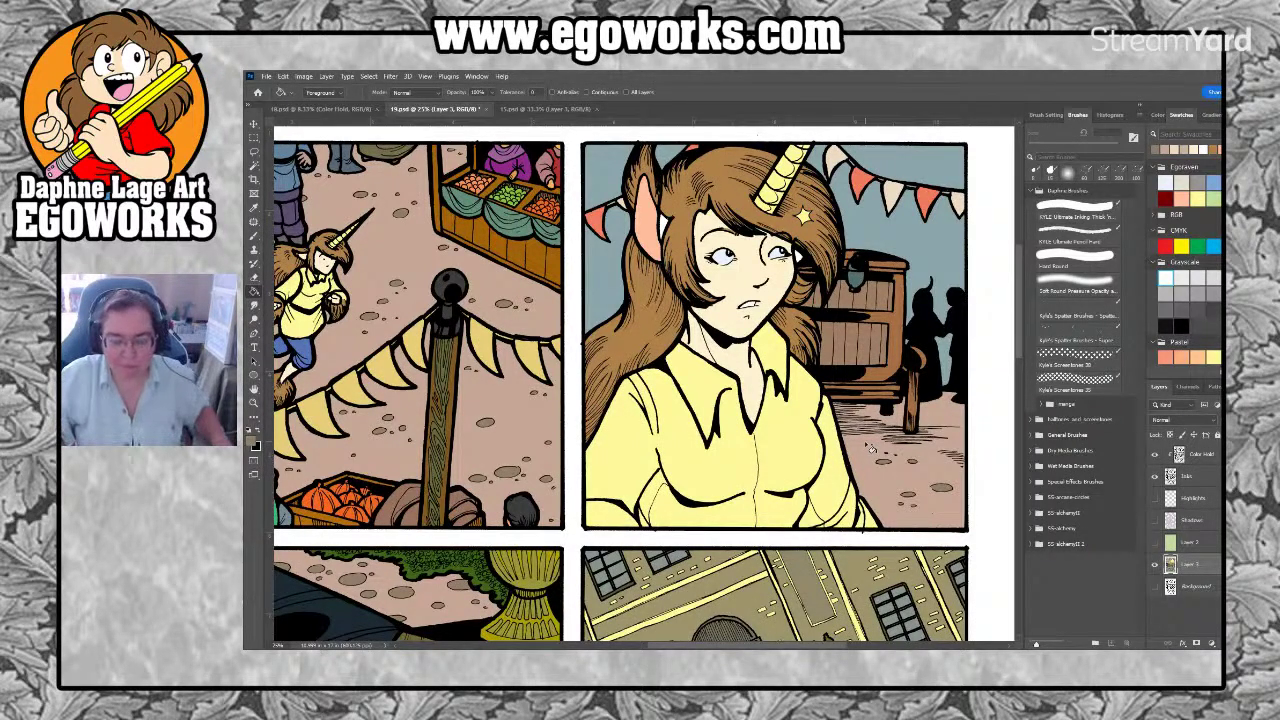
pyautogui.moveTo(868, 448); pyautogui.dragTo(762, 462)
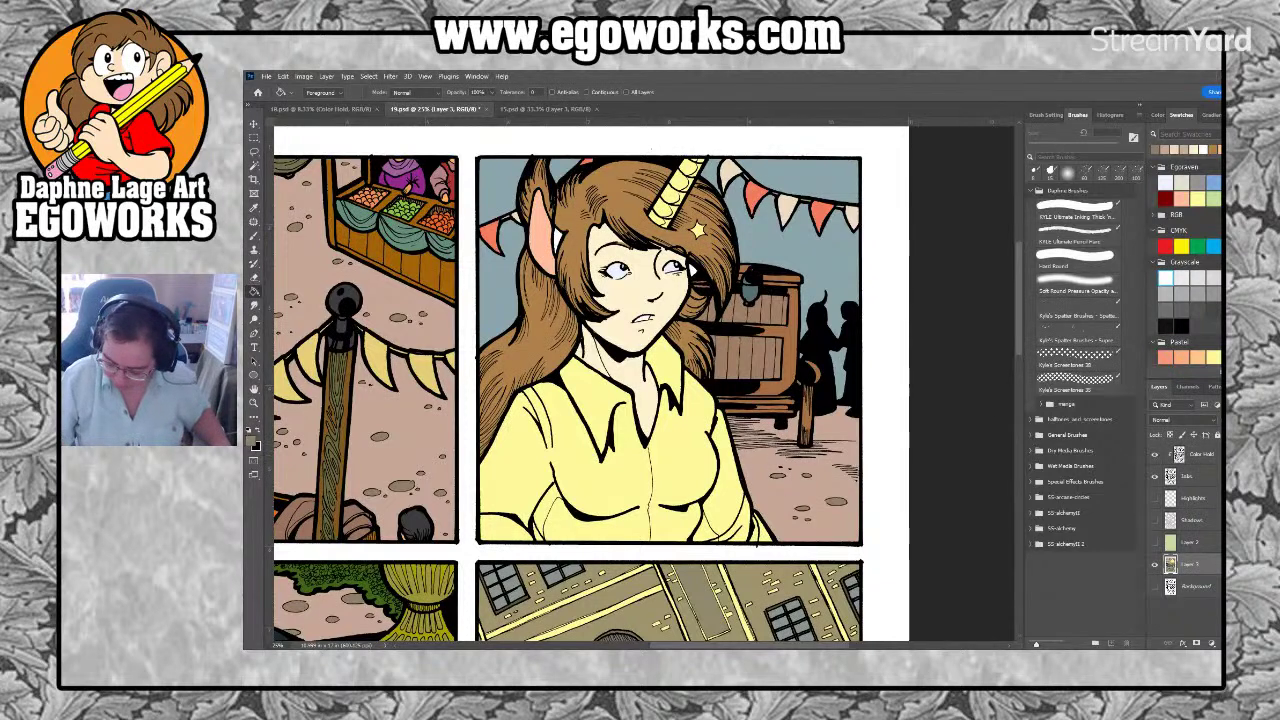
# Select the metal top and bottom of the lantern on the cart and fill them with light gray
pyautogui.press('z')
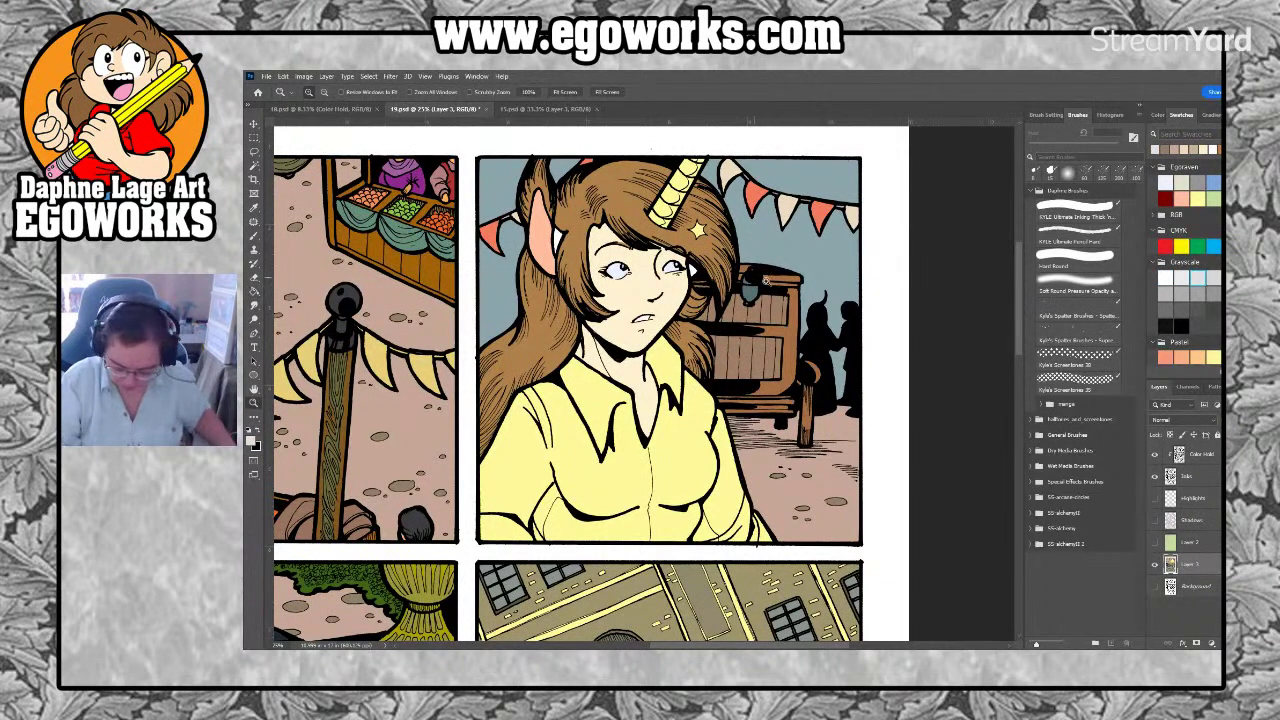
pyautogui.click(762, 283)
pyautogui.click(762, 283)
pyautogui.press('l')
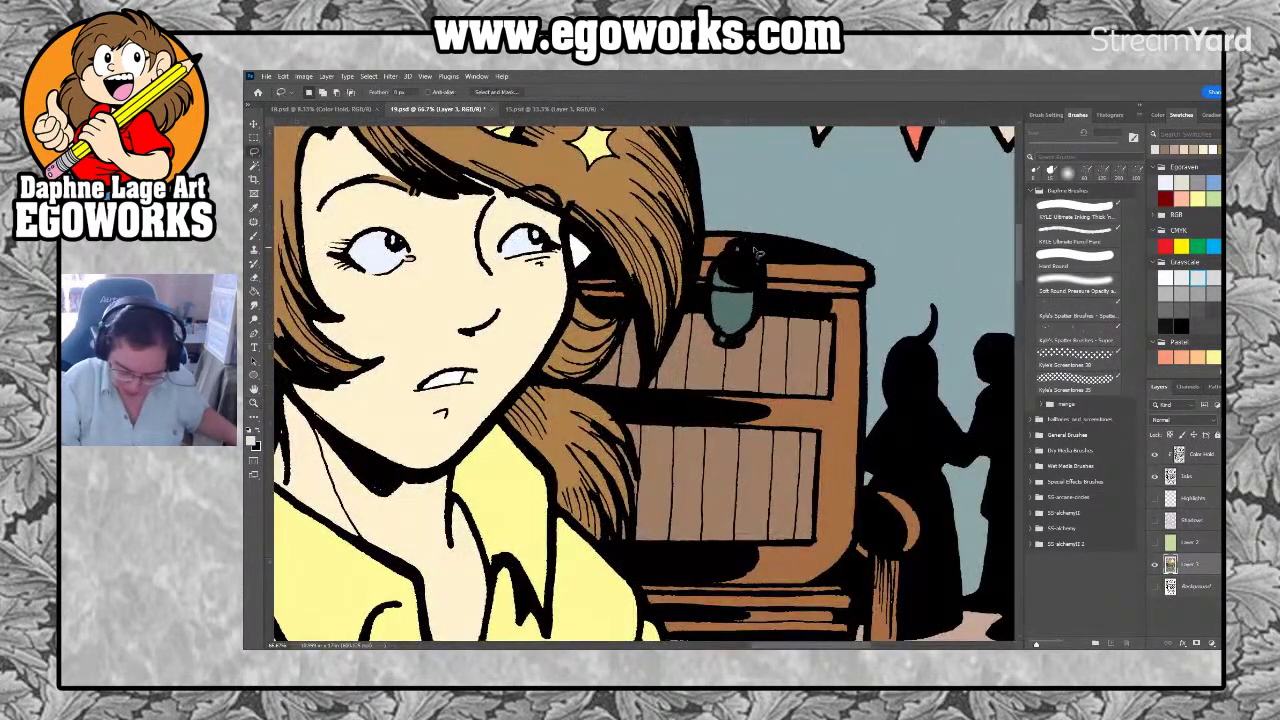
pyautogui.moveTo(733, 247)
pyautogui.mouseDown()
pyautogui.moveTo(705, 288)
pyautogui.moveTo(727, 297)
pyautogui.moveTo(755, 297)
pyautogui.moveTo(764, 243)
pyautogui.mouseUp()
pyautogui.moveTo(740, 337)
pyautogui.mouseDown()
pyautogui.moveTo(717, 347)
pyautogui.moveTo(754, 334)
pyautogui.mouseUp()
pyautogui.press('g')
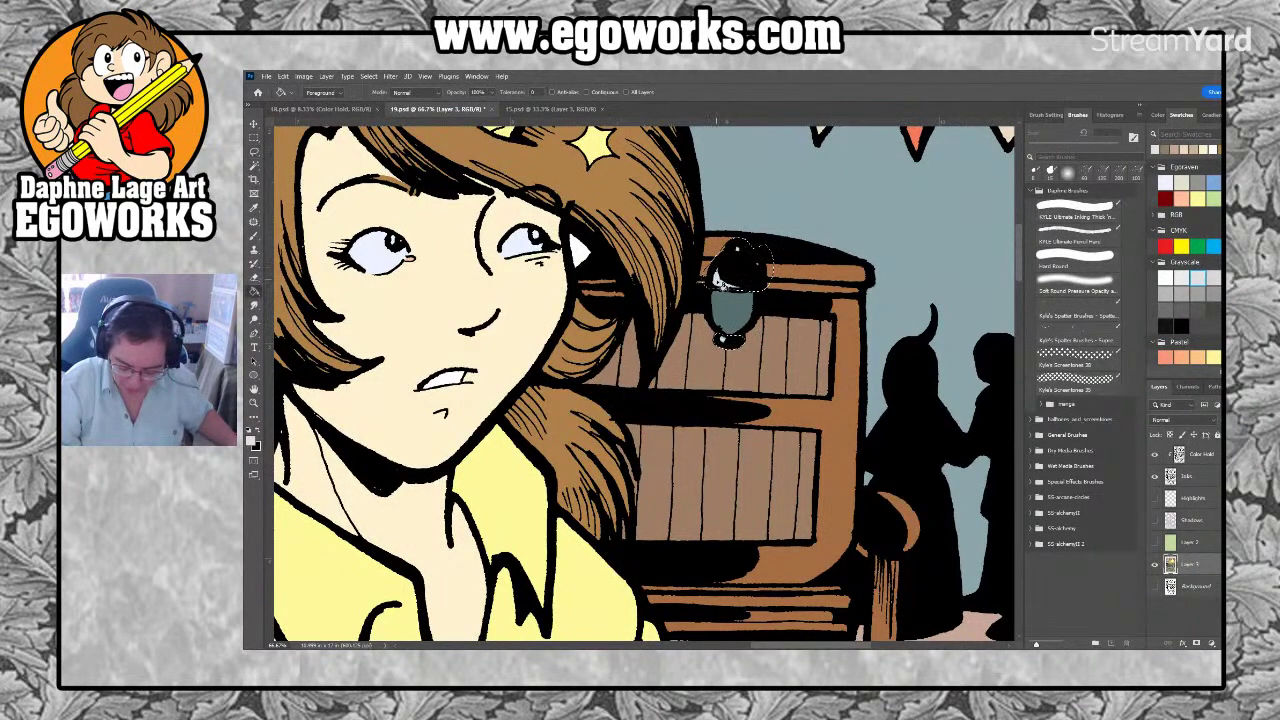
pyautogui.click(719, 284)
# Select the lantern's glass and fill it with the pale yellow Egoraven swatch
pyautogui.click(1199, 197)
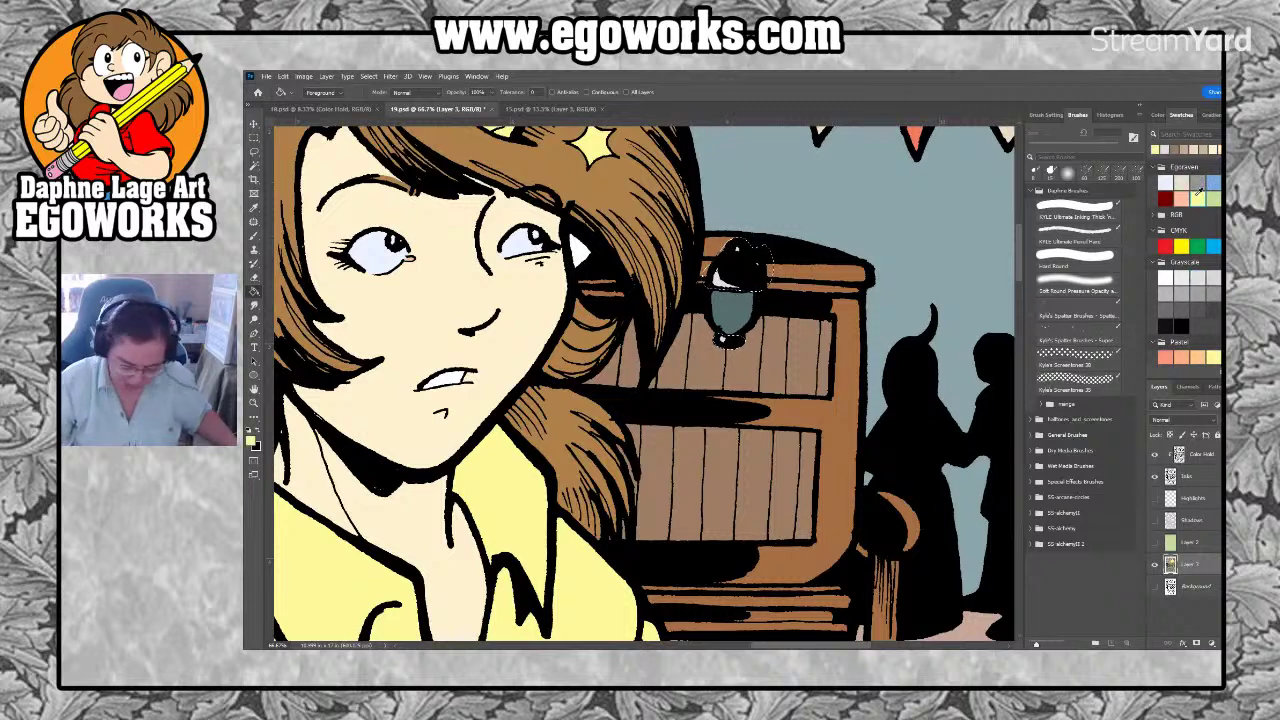
pyautogui.press('l')
pyautogui.moveTo(778, 297)
pyautogui.mouseDown()
pyautogui.moveTo(706, 322)
pyautogui.moveTo(752, 346)
pyautogui.moveTo(743, 312)
pyautogui.mouseUp()
pyautogui.press('g')
pyautogui.click(744, 308)
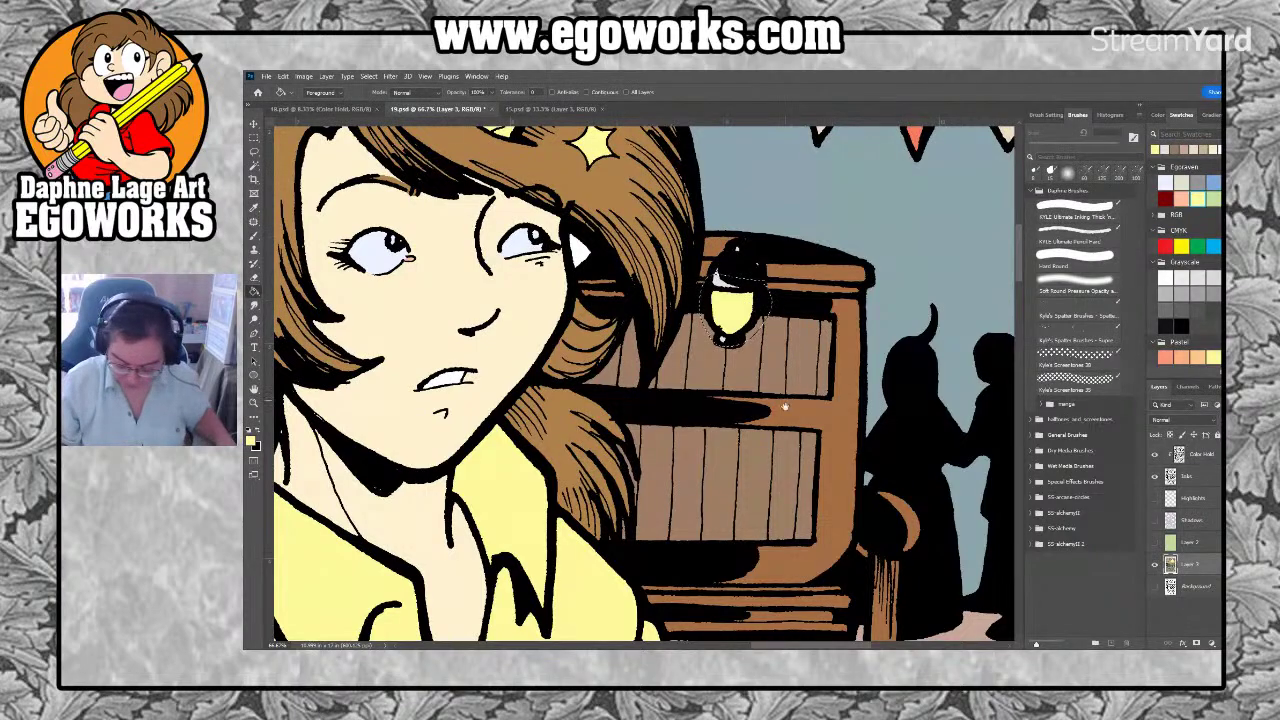
pyautogui.hotkey('ctrl', '-')
pyautogui.hotkey('ctrl', '-')
pyautogui.hotkey('ctrl', '-')
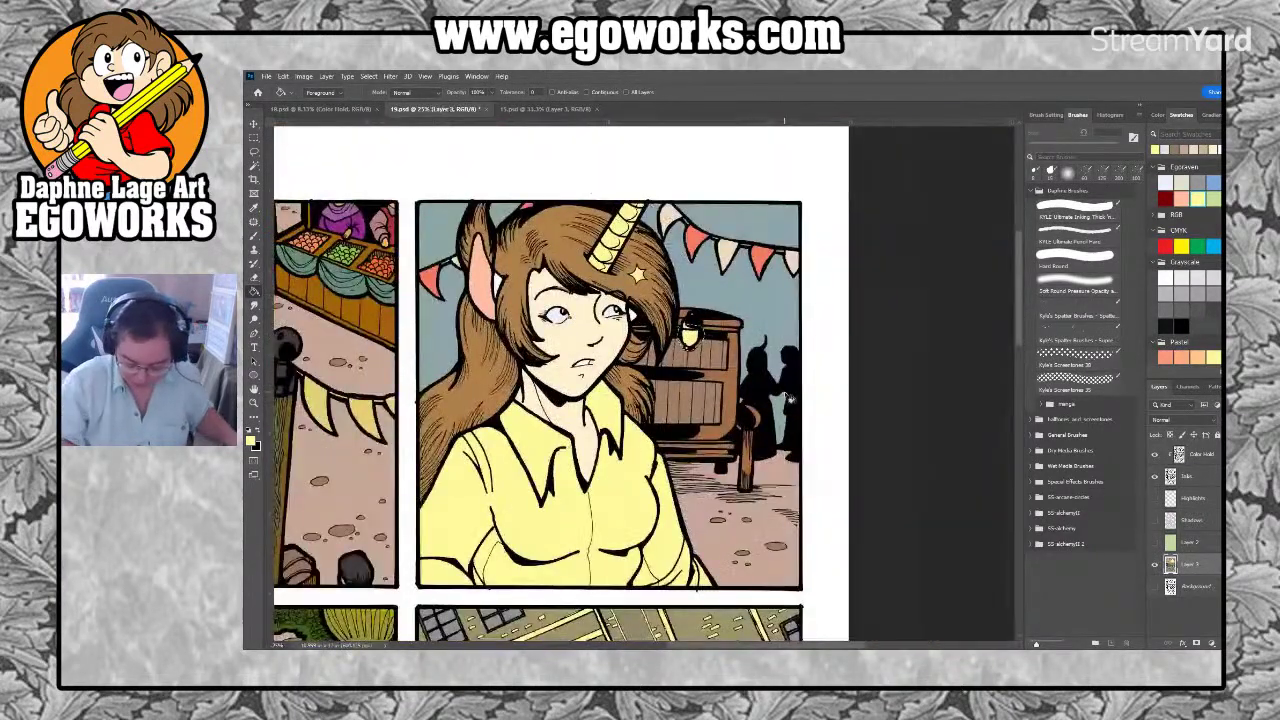
# Pick a muted brown swatch, select the cart's upright support post, and fill it with that color
pyautogui.hscroll(-2, 784, 446)
pyautogui.scroll(-1, 784, 446)
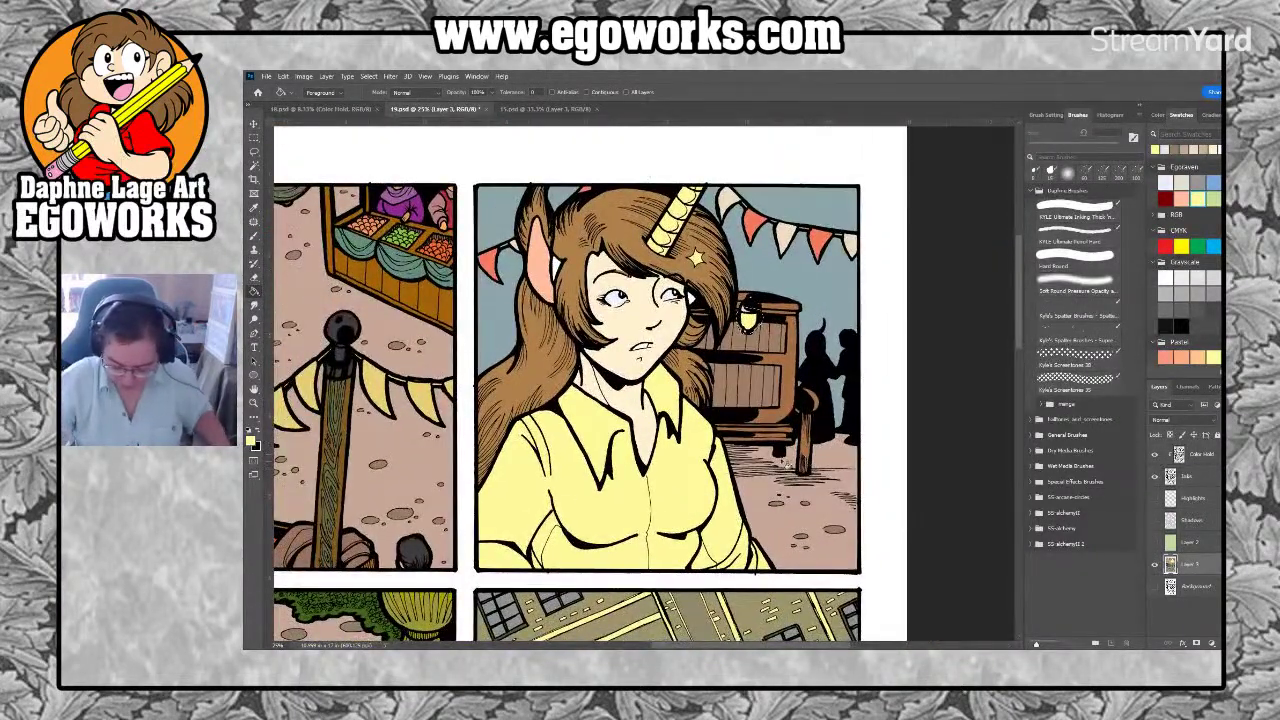
pyautogui.scroll(1, 785, 463)
pyautogui.hscroll(1, 785, 463)
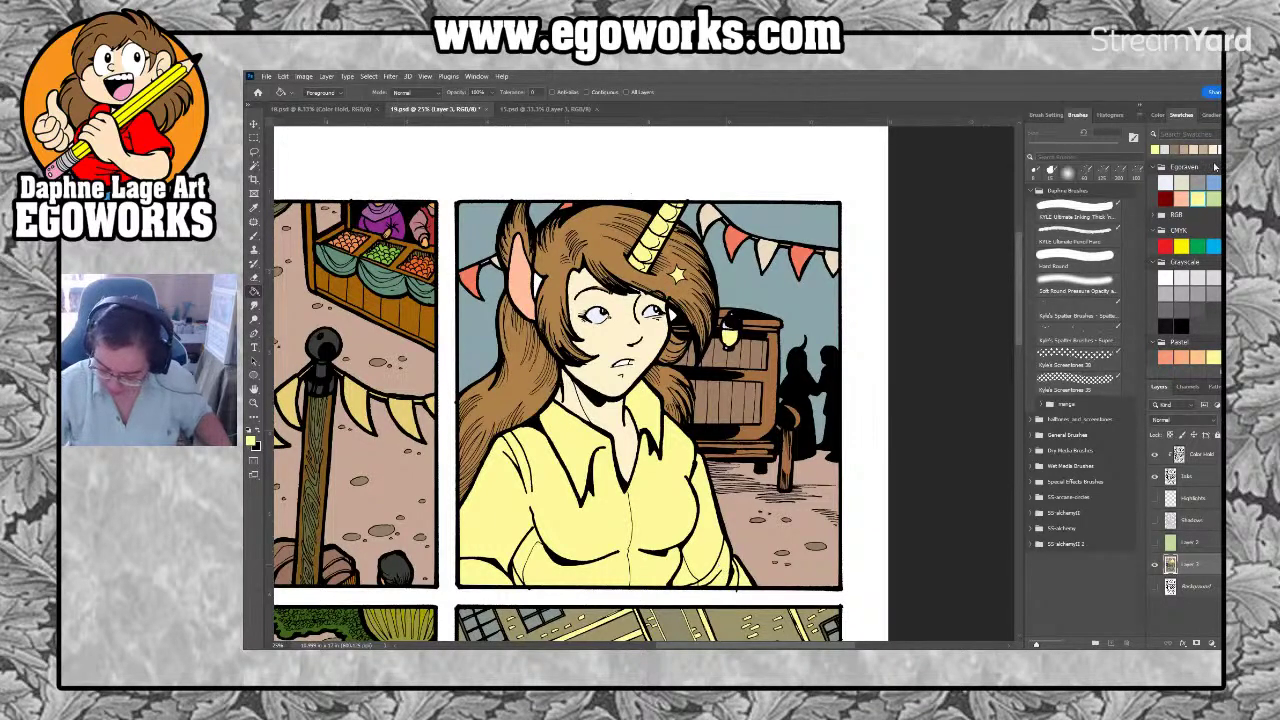
pyautogui.scroll(-10, 1187, 260)
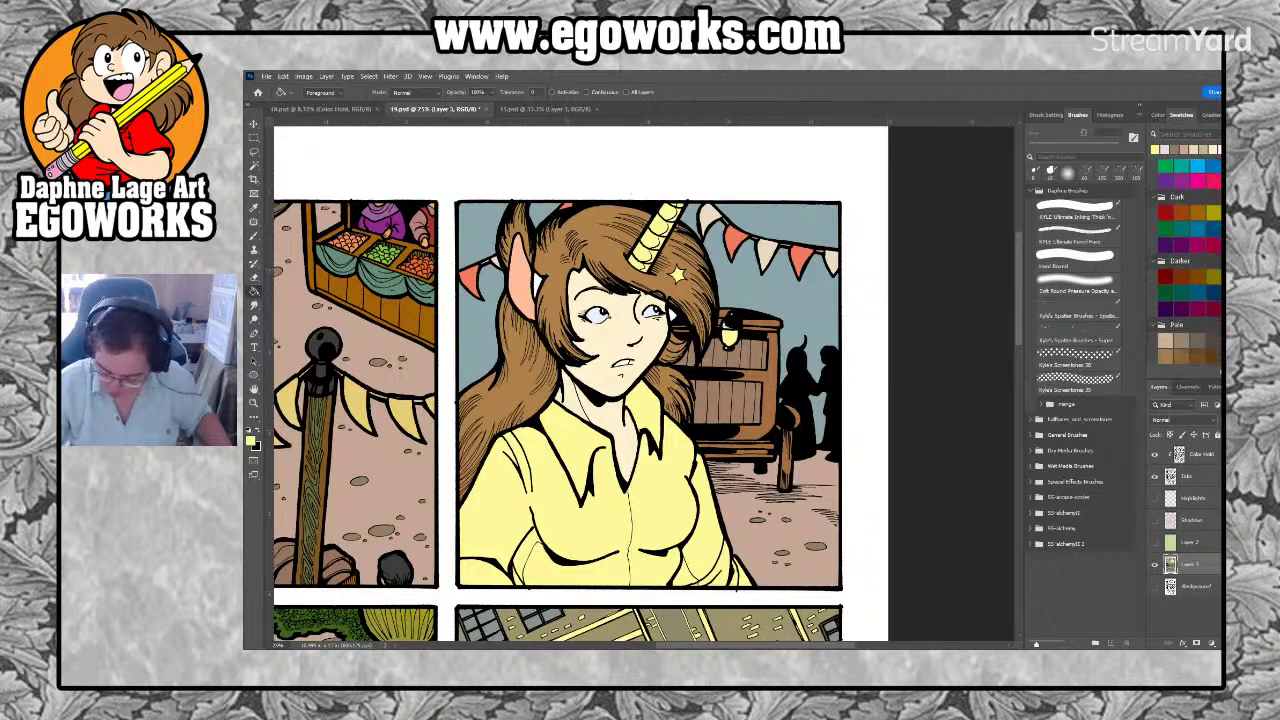
pyautogui.click(1197, 341)
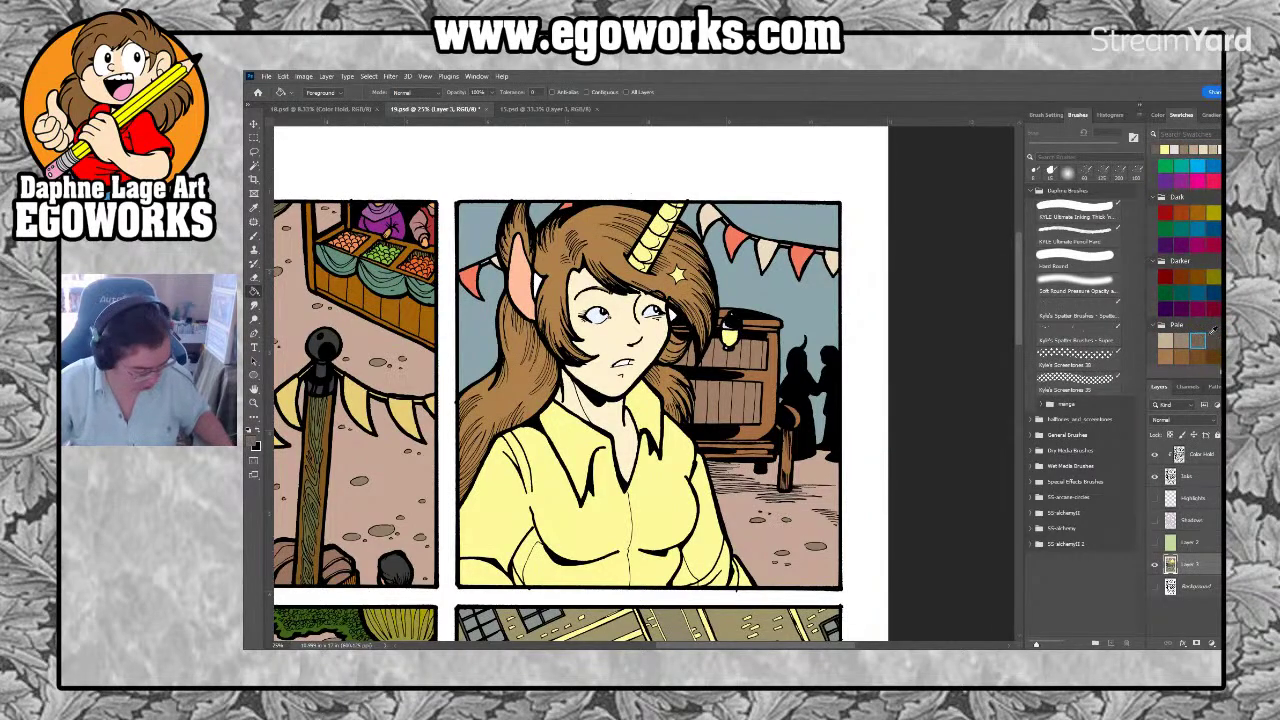
pyautogui.press('l')
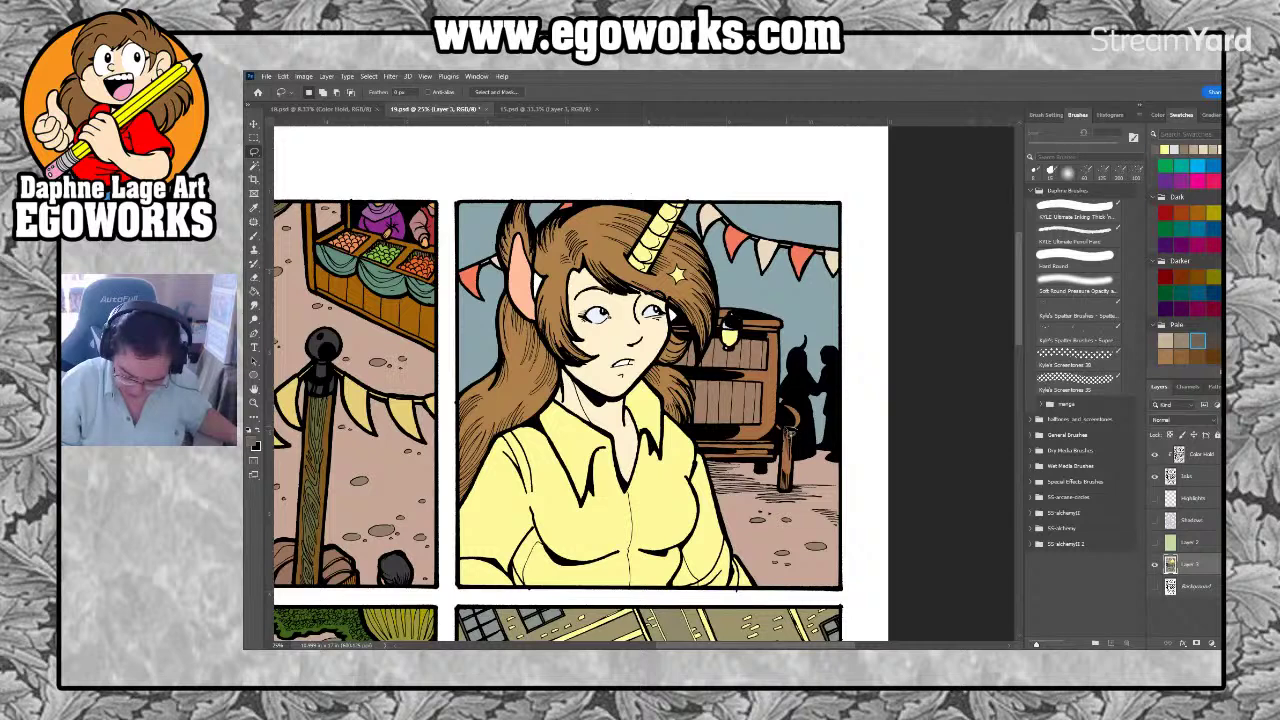
pyautogui.moveTo(782, 466)
pyautogui.mouseDown()
pyautogui.moveTo(790, 502)
pyautogui.moveTo(805, 432)
pyautogui.mouseUp()
pyautogui.press('g')
# Select the strip on the cart's lower rail beside the support post, fill it with the muted brown, and deselect
pyautogui.press('z')
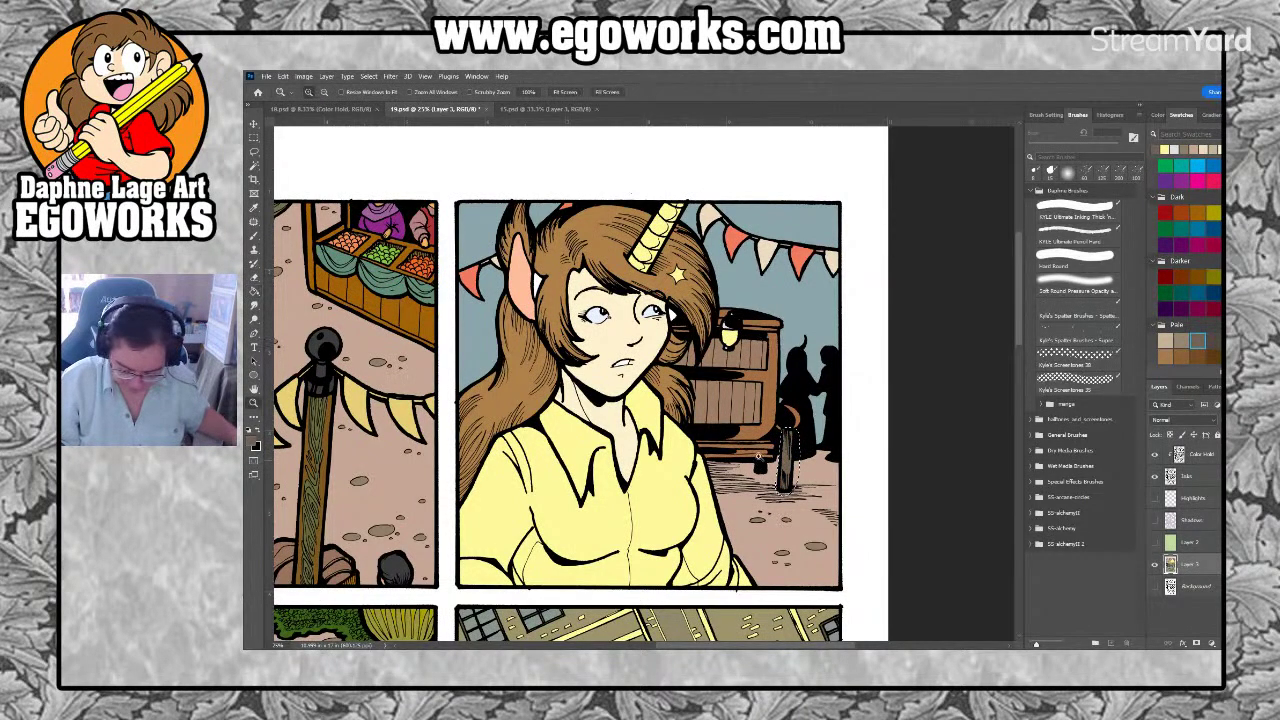
pyautogui.click(790, 458)
pyautogui.click(786, 462)
pyautogui.press('l')
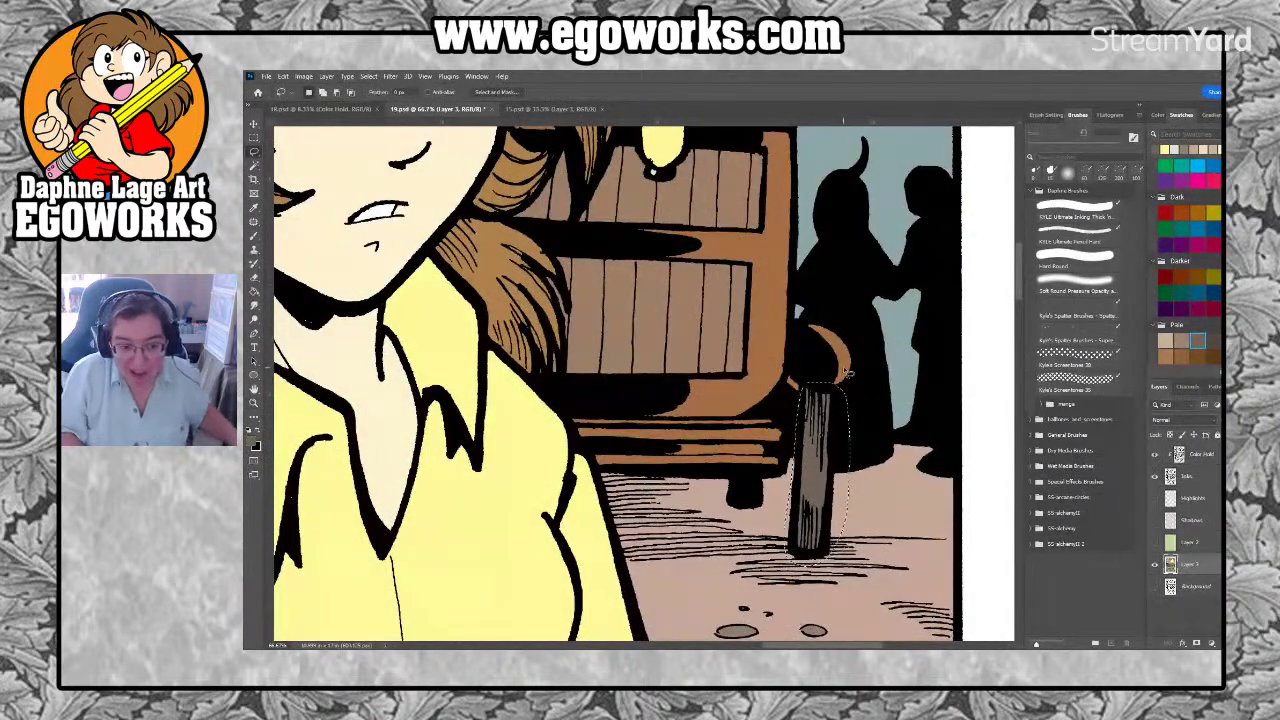
pyautogui.moveTo(588, 460)
pyautogui.mouseDown()
pyautogui.moveTo(600, 446)
pyautogui.moveTo(778, 454)
pyautogui.moveTo(652, 462)
pyautogui.moveTo(590, 445)
pyautogui.mouseUp()
pyautogui.press('g')
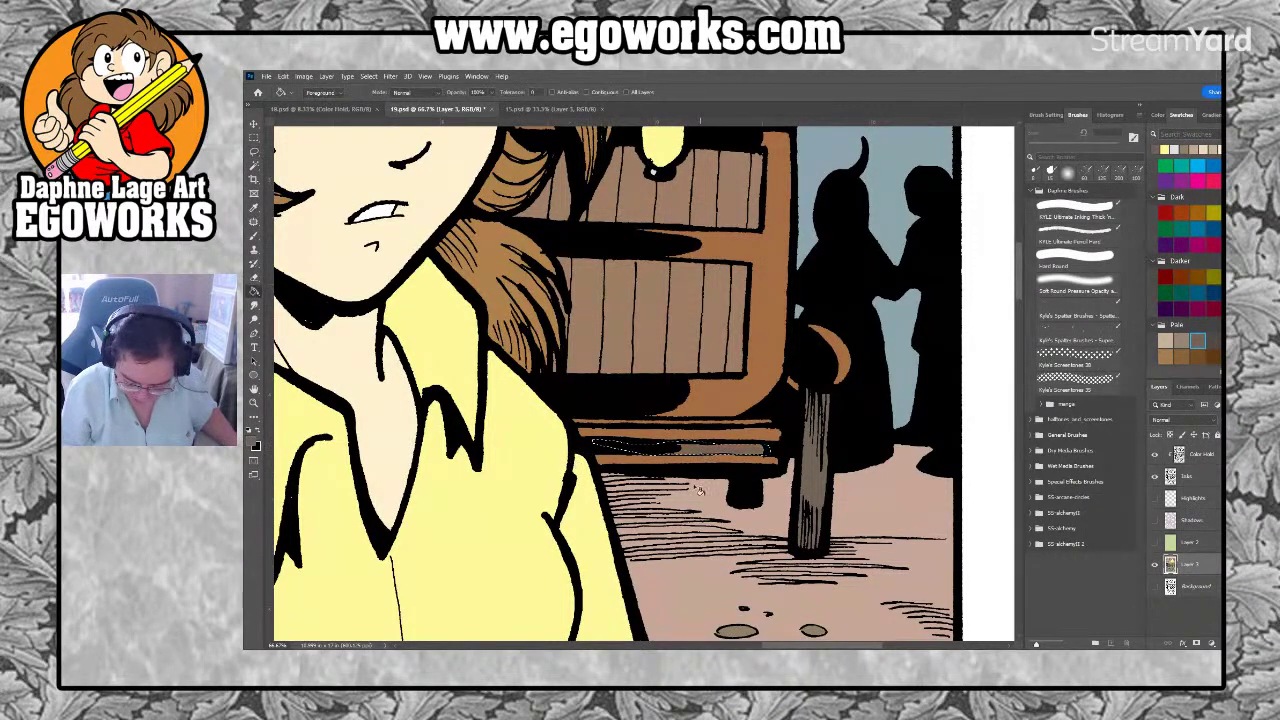
pyautogui.moveTo(776, 556); pyautogui.dragTo(752, 532)
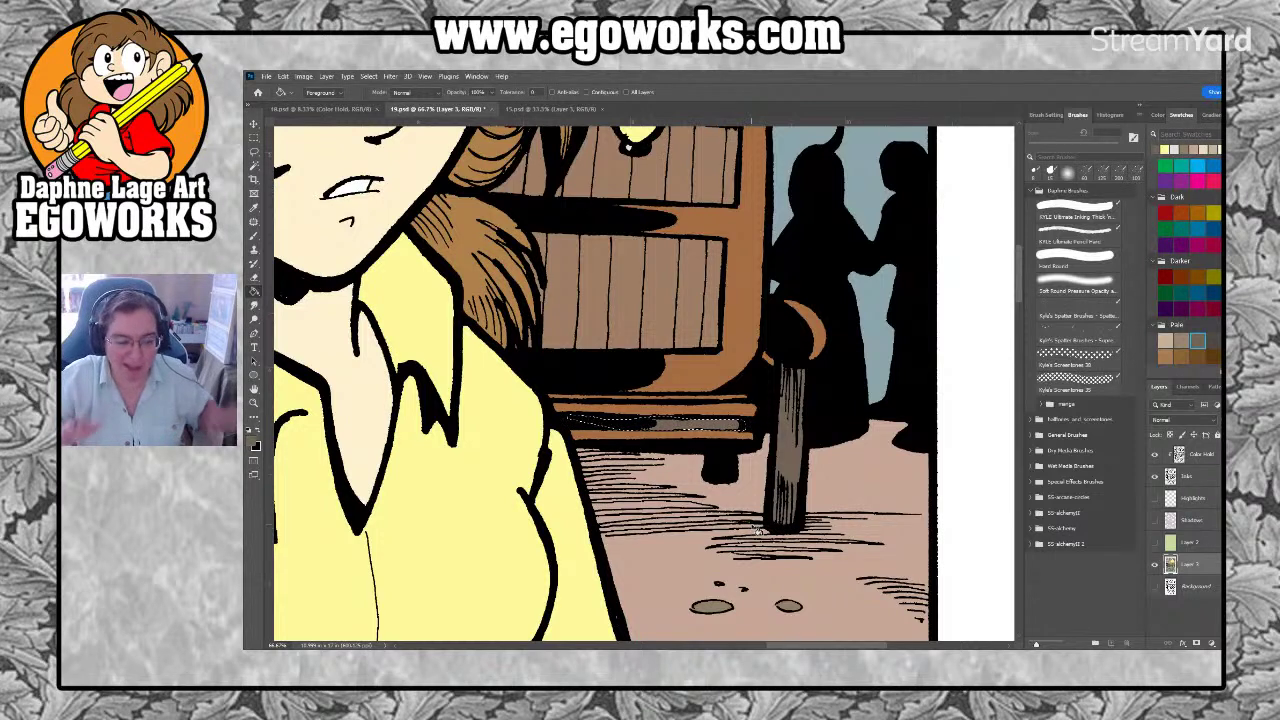
pyautogui.hotkey('ctrl', 'd')
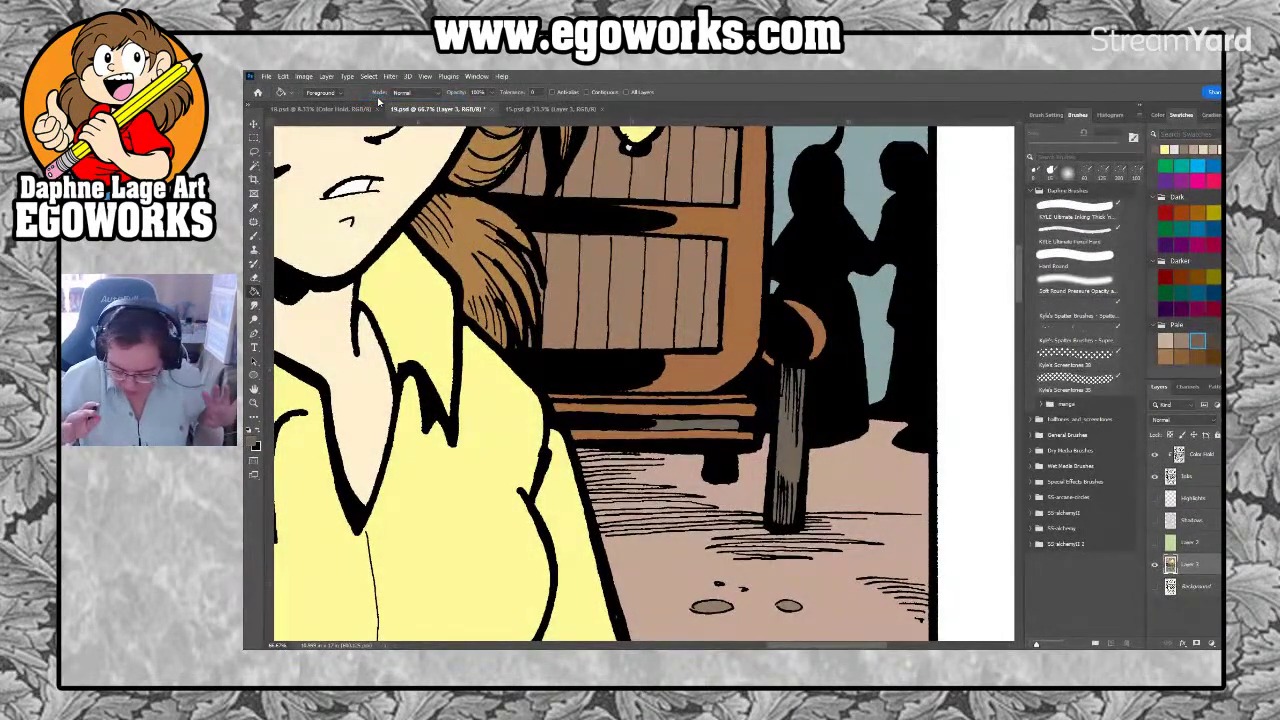
pyautogui.scroll(3, 848, 460)
pyautogui.hscroll(2, 800, 463)
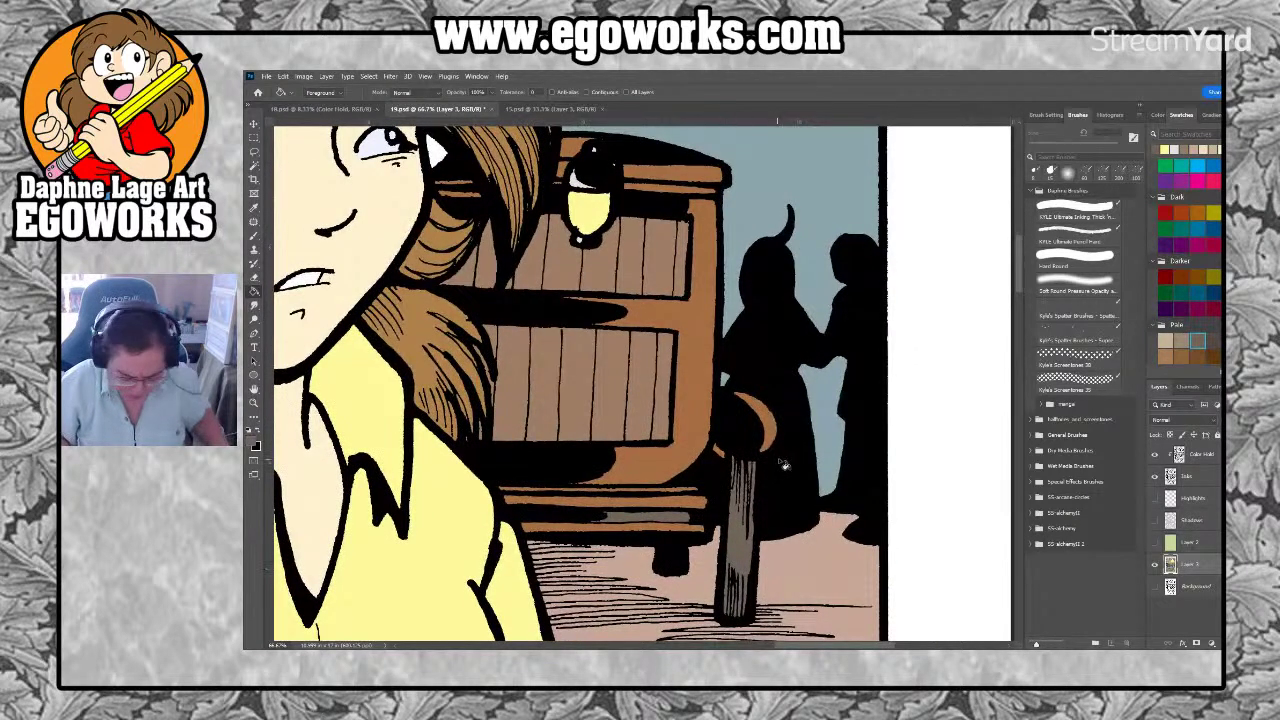
pyautogui.hotkey('ctrl', '-')
pyautogui.hotkey('ctrl', '-')
pyautogui.hotkey('ctrl', '-')
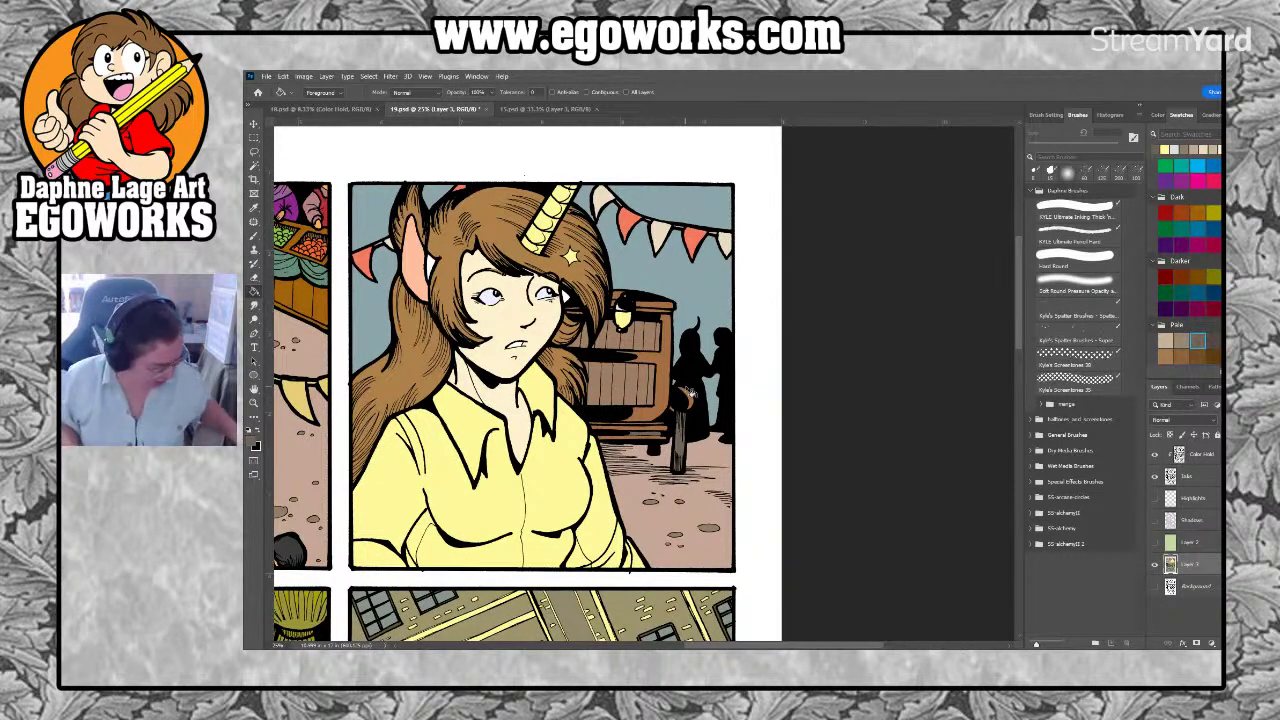
# Select the rounded knob on top of the cart's support post, fill it with black from the Grayscale swatches, and deselect
pyautogui.press('z')
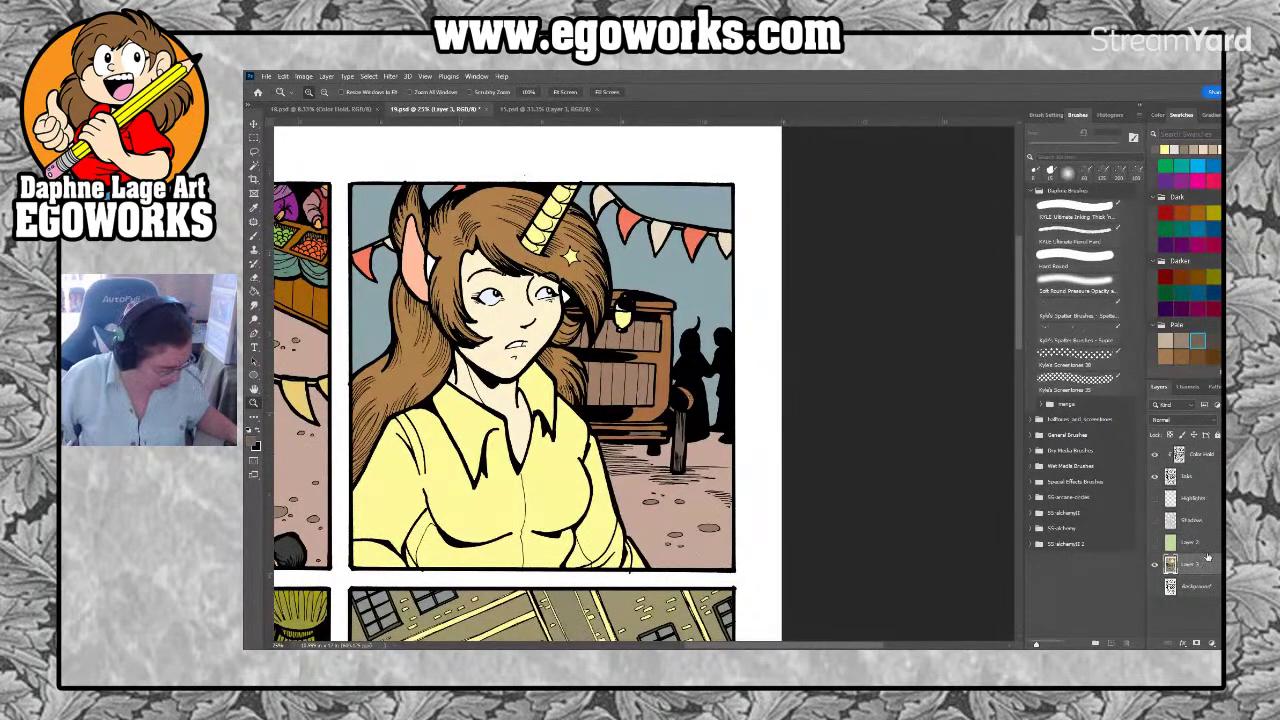
pyautogui.press('g')
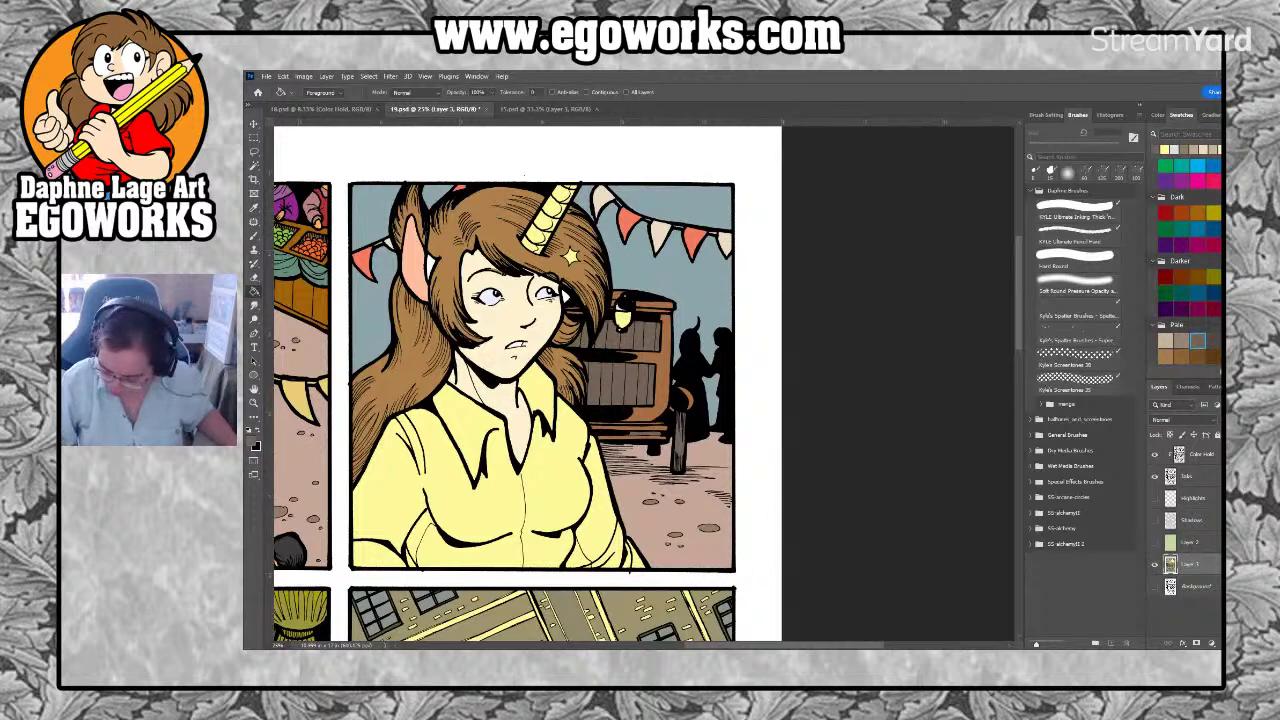
pyautogui.press('z')
pyautogui.moveTo(697, 402); pyautogui.dragTo(697, 402)
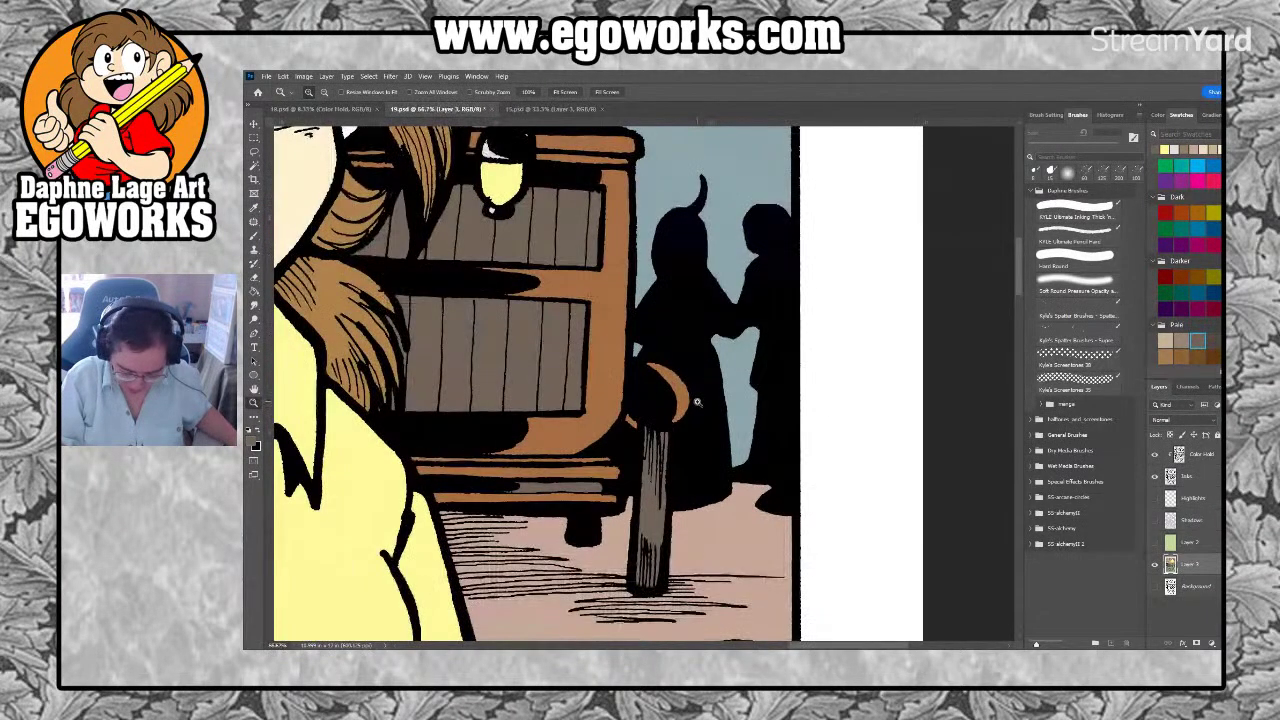
pyautogui.press('l')
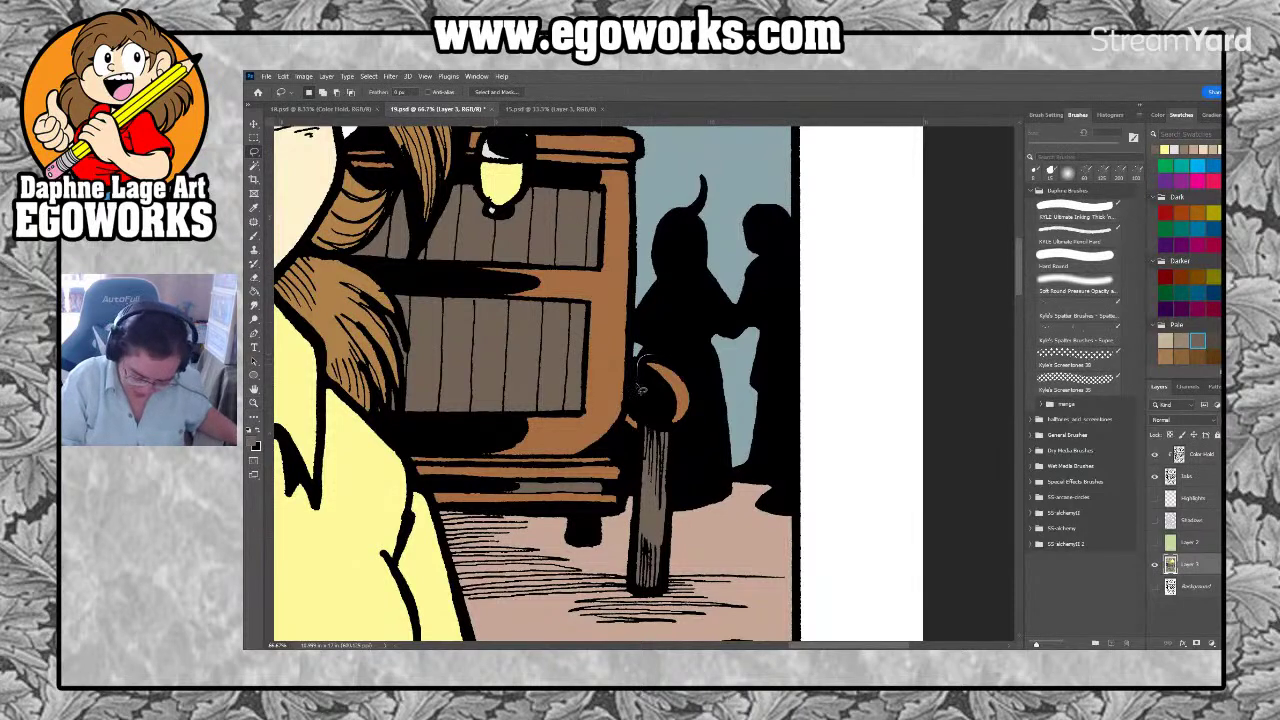
pyautogui.moveTo(629, 412)
pyautogui.mouseDown()
pyautogui.moveTo(631, 438)
pyautogui.moveTo(703, 417)
pyautogui.moveTo(662, 352)
pyautogui.moveTo(638, 372)
pyautogui.mouseUp()
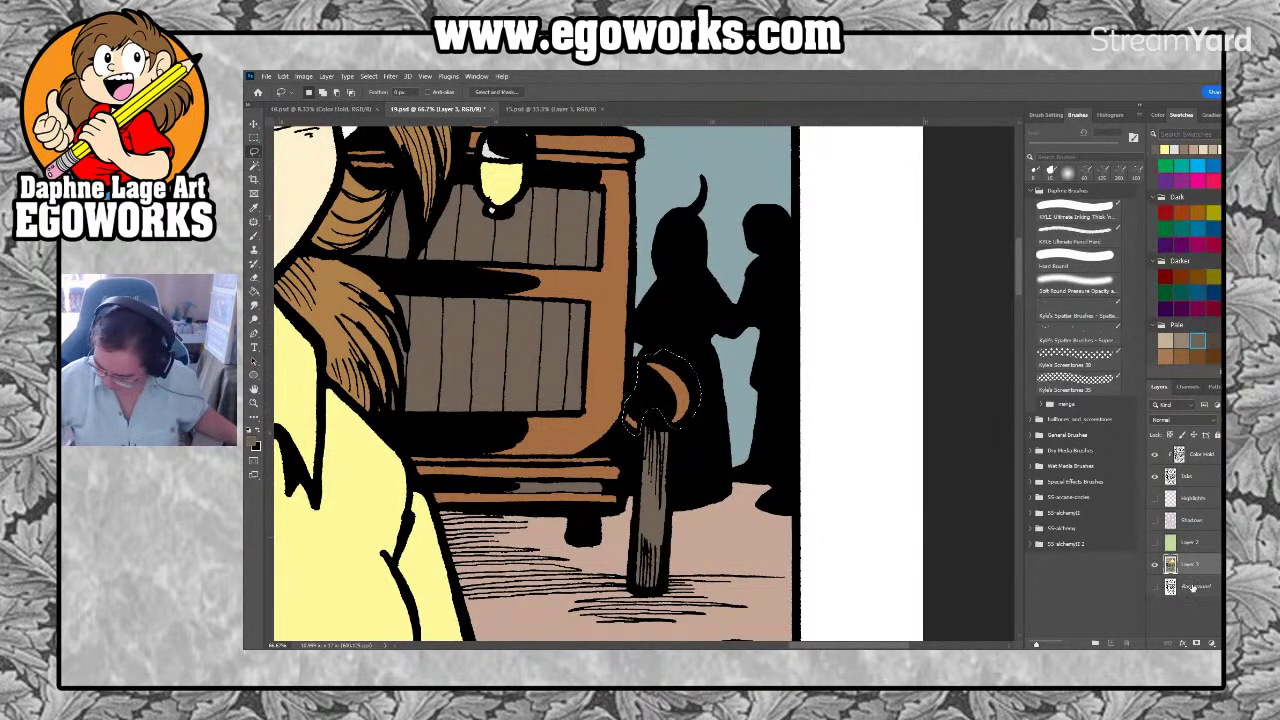
pyautogui.scroll(-5, 1185, 262)
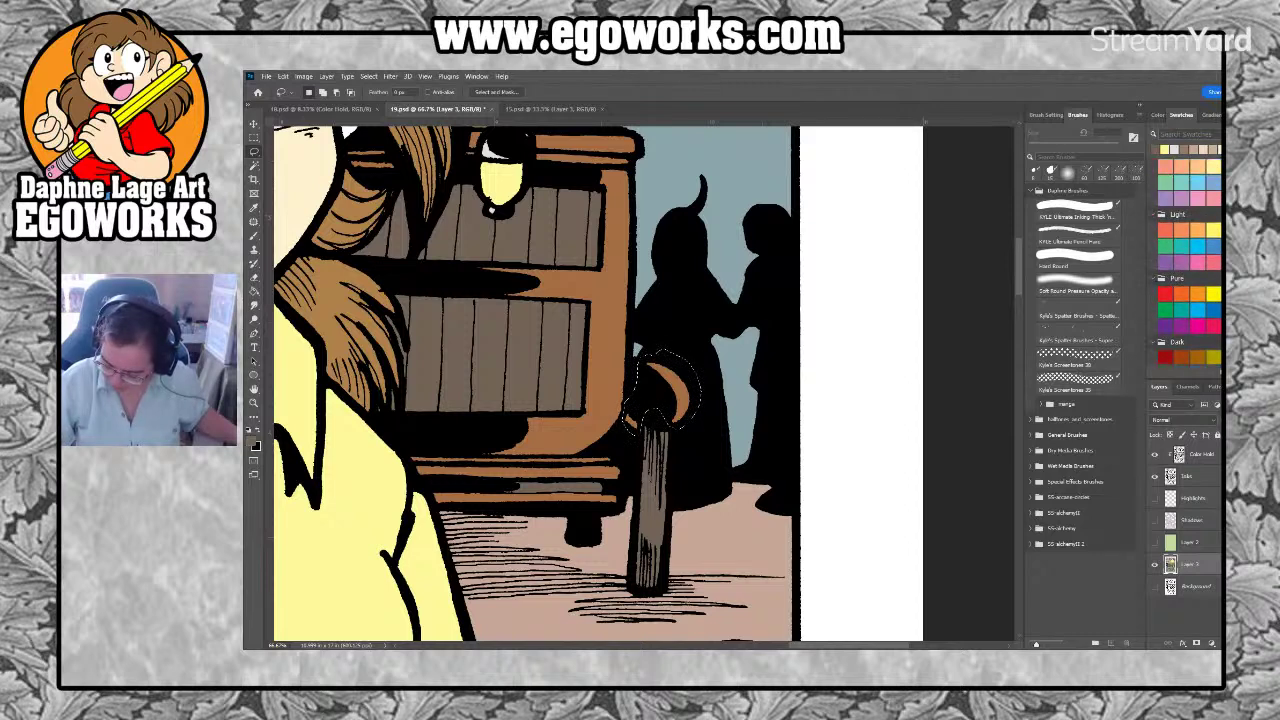
pyautogui.scroll(1, 1185, 262)
pyautogui.click(1181, 292)
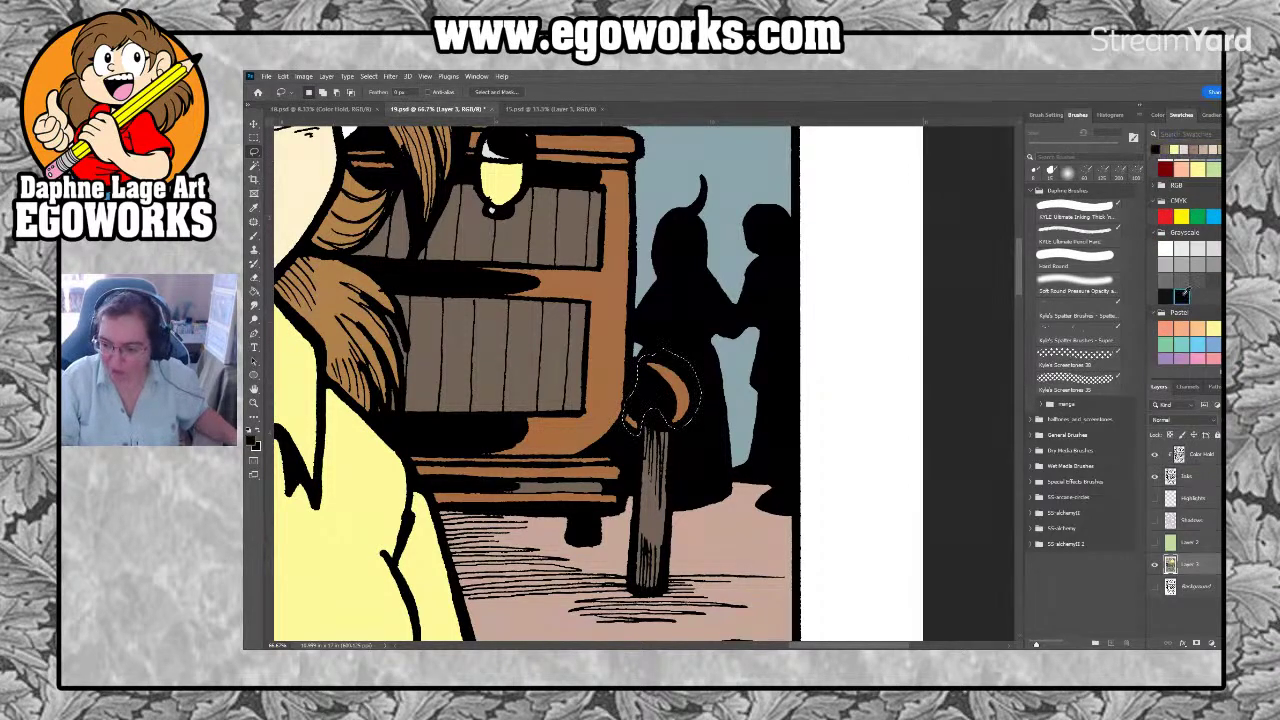
pyautogui.press('g')
pyautogui.click(690, 406)
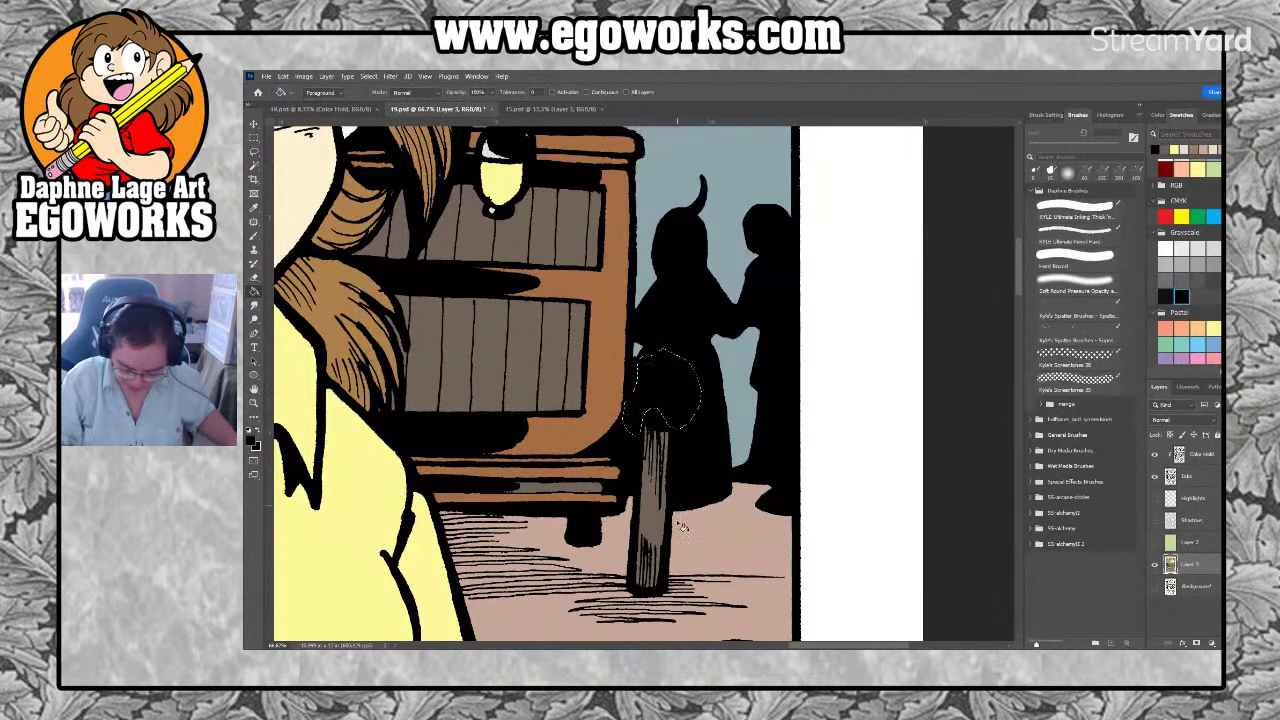
pyautogui.click(369, 76)
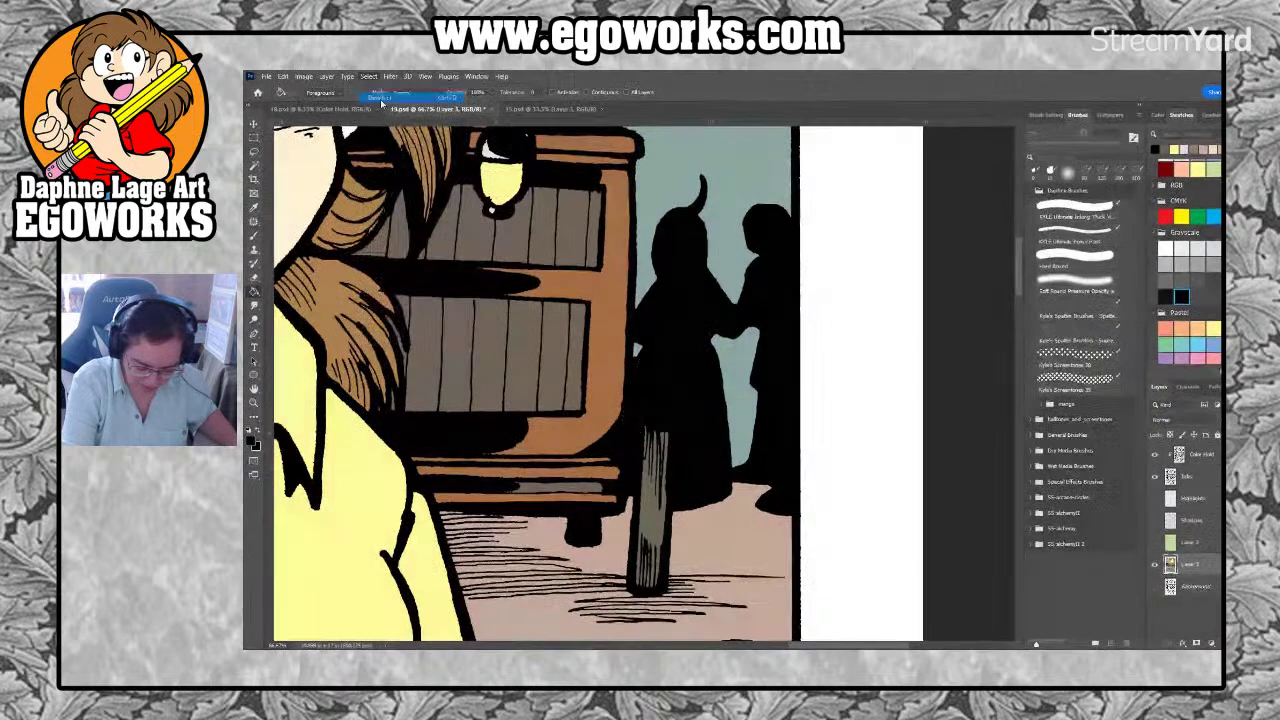
pyautogui.click(381, 102)
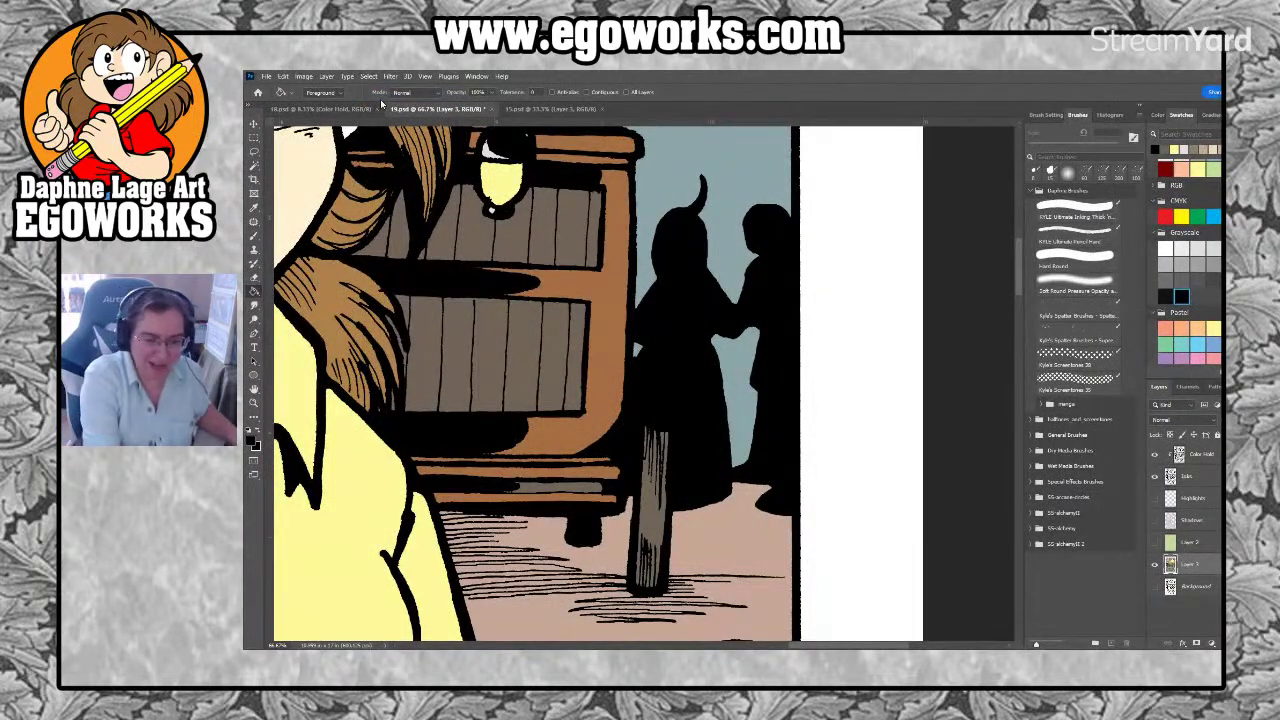
# Select the cart behind the woman and fill its orange-brown frame with a medium gray swatch, leaving the wooden slats brown
pyautogui.hotkey('ctrl', '-')
pyautogui.hotkey('ctrl', '-')
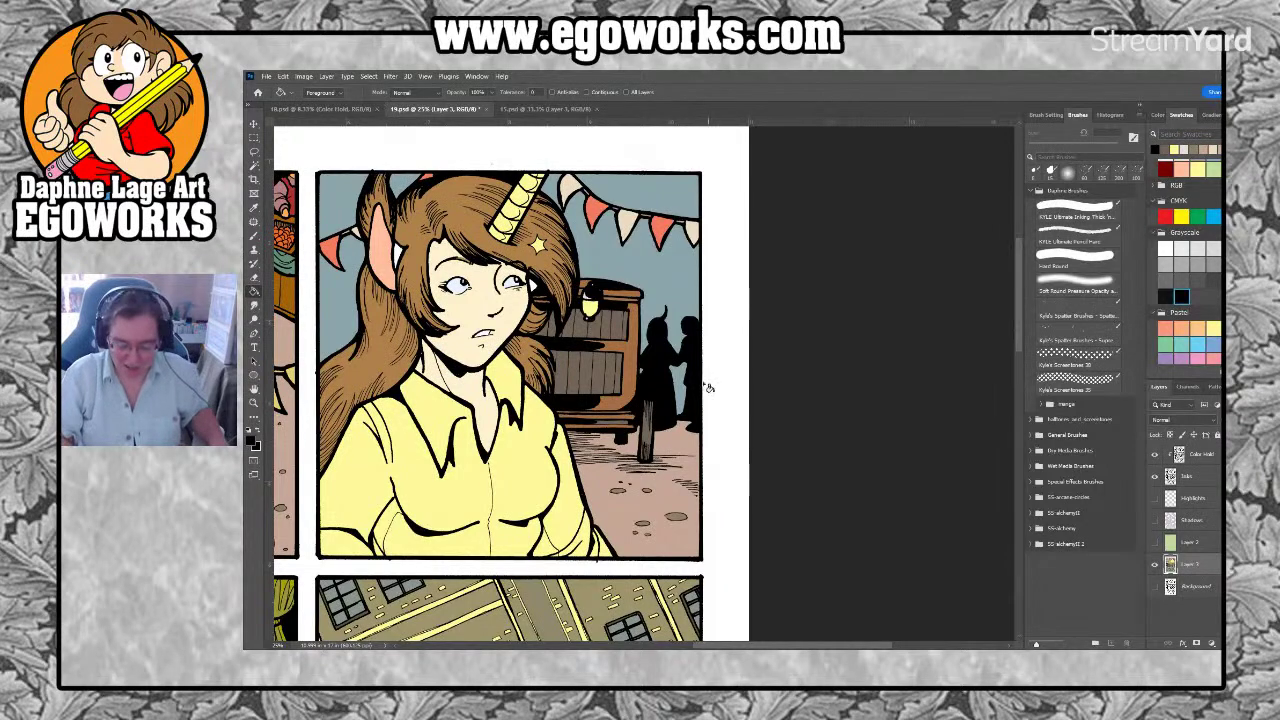
pyautogui.moveTo(663, 449); pyautogui.dragTo(739, 476)
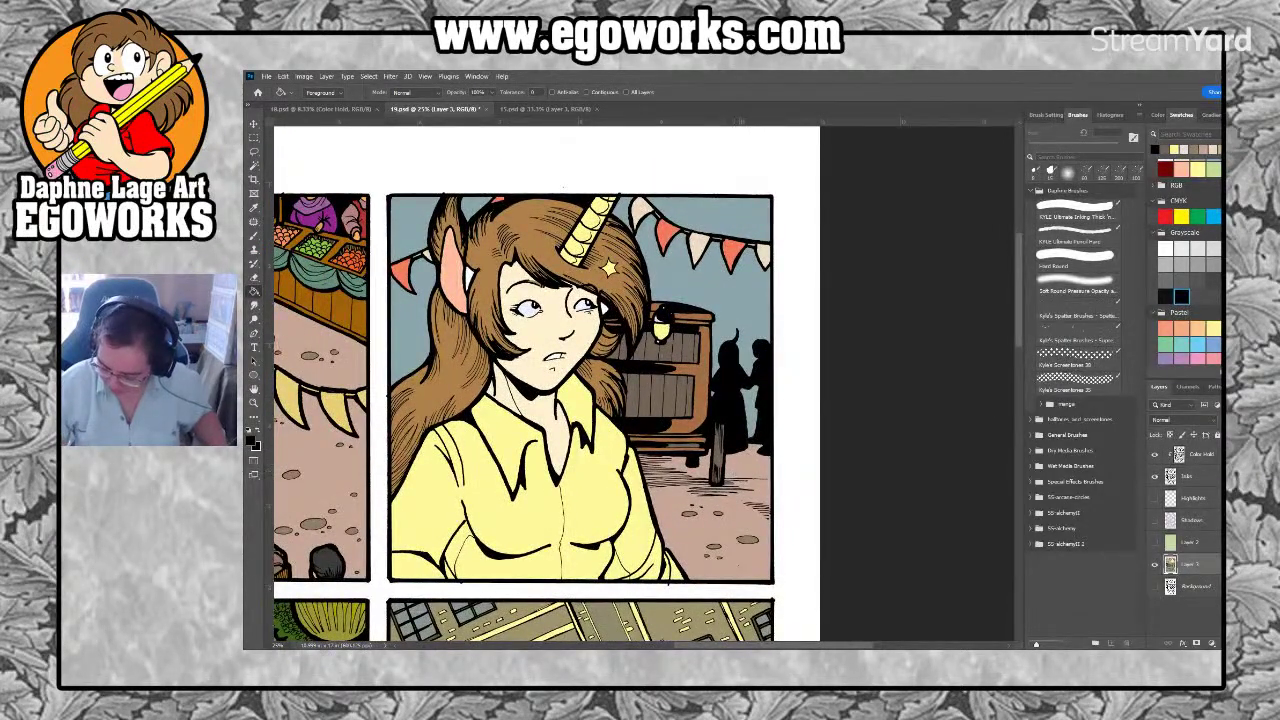
pyautogui.scroll(-1, 1188, 260)
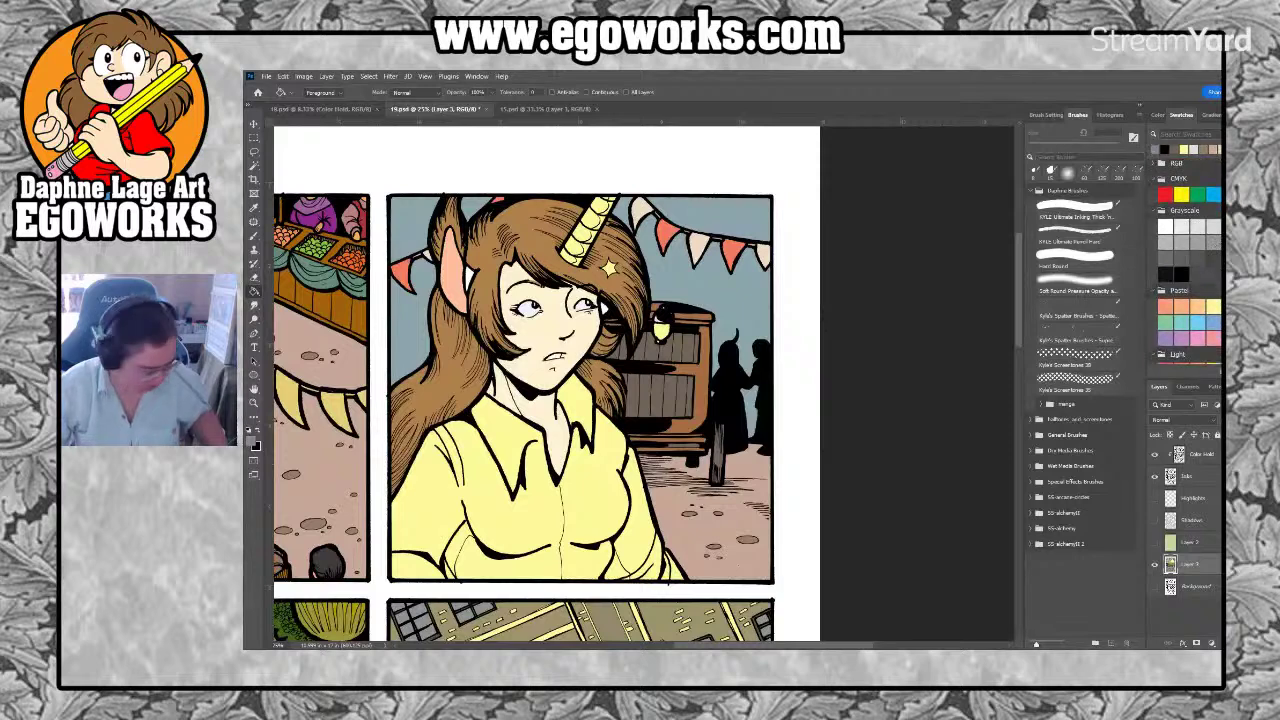
pyautogui.press('l')
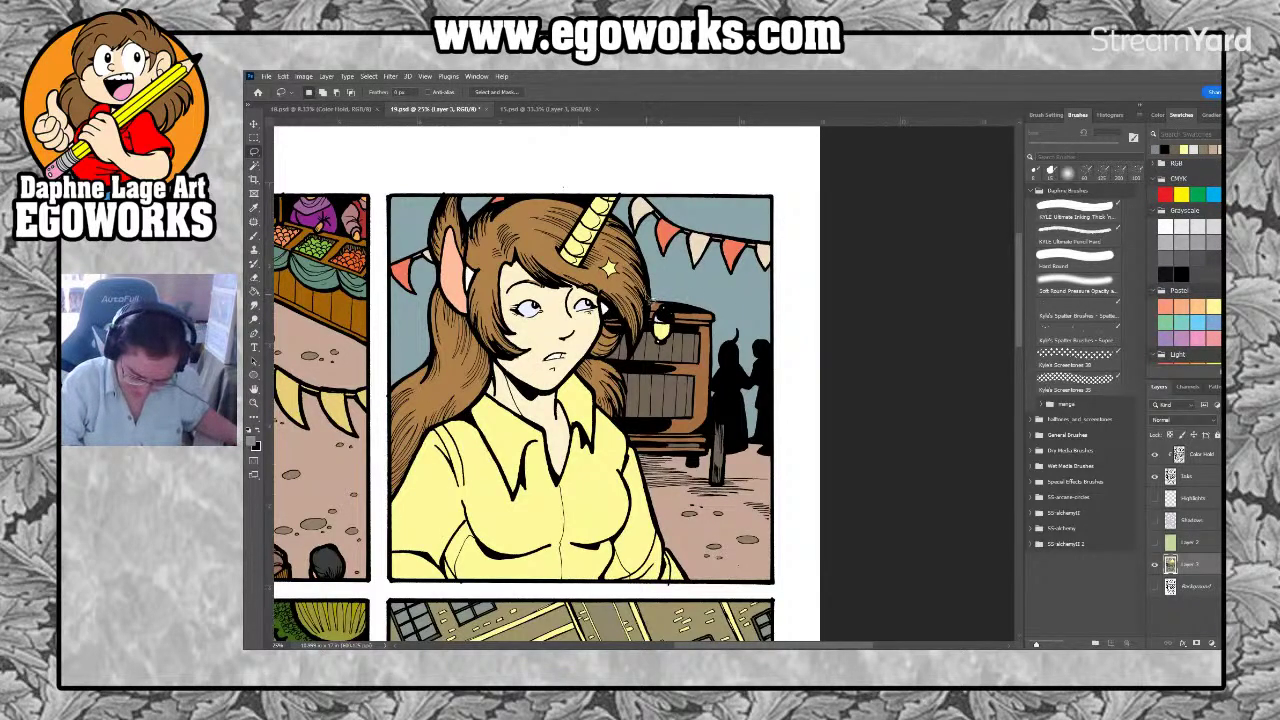
pyautogui.moveTo(706, 300)
pyautogui.mouseDown()
pyautogui.moveTo(726, 328)
pyautogui.moveTo(734, 458)
pyautogui.moveTo(671, 497)
pyautogui.moveTo(588, 430)
pyautogui.mouseUp()
pyautogui.press('g')
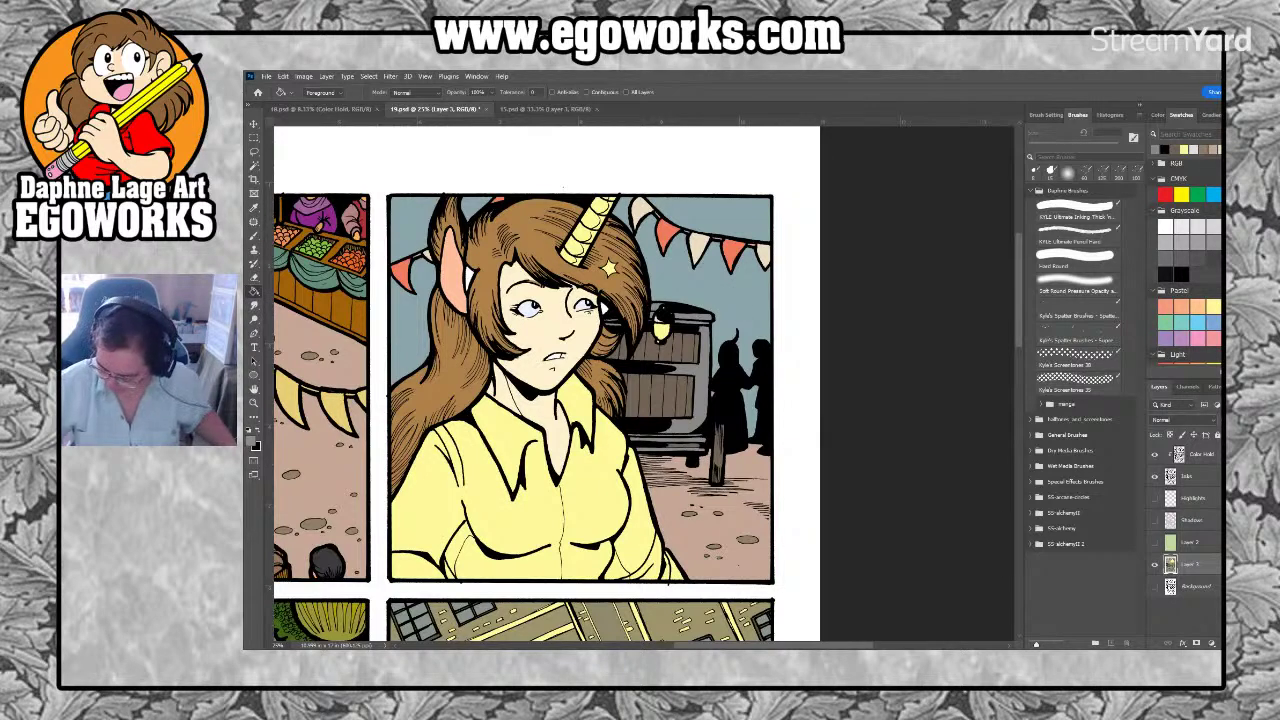
# Hide the inks, select the blue-gray sky areas of the woman's panel by sampled color, and show the inks again
pyautogui.click(1155, 477)
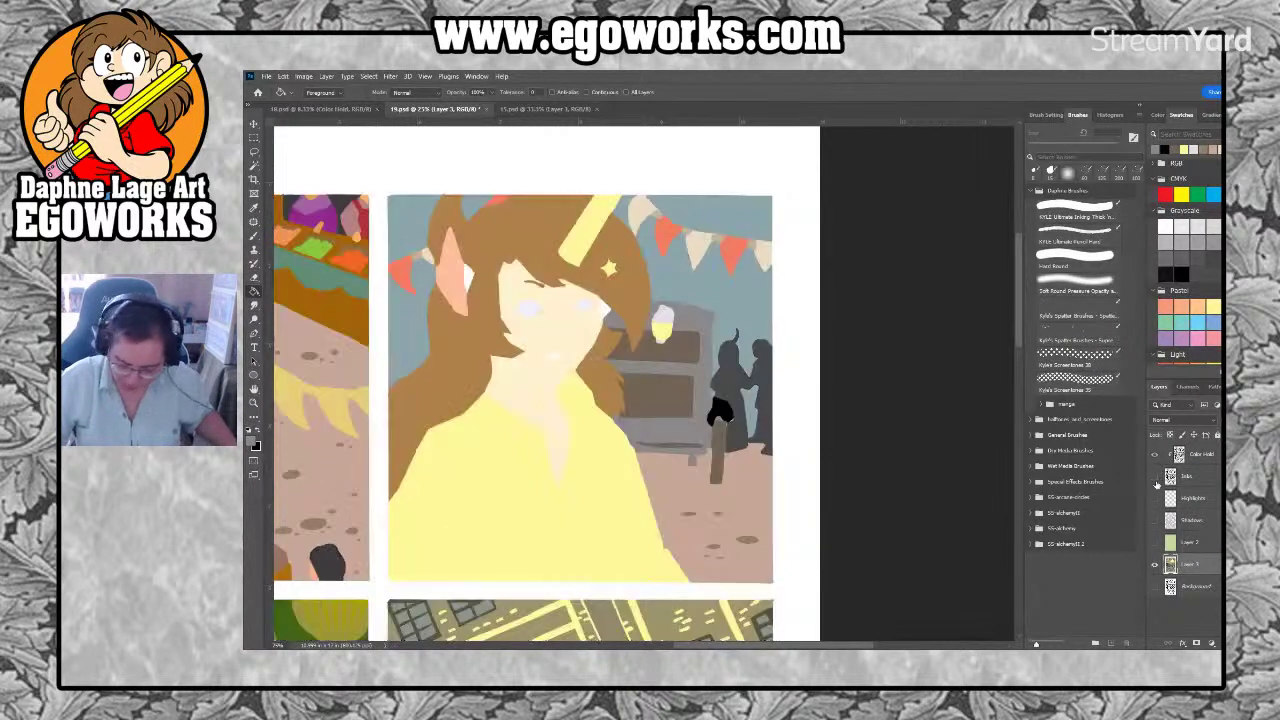
pyautogui.press('m')
pyautogui.moveTo(380, 192); pyautogui.dragTo(781, 460)
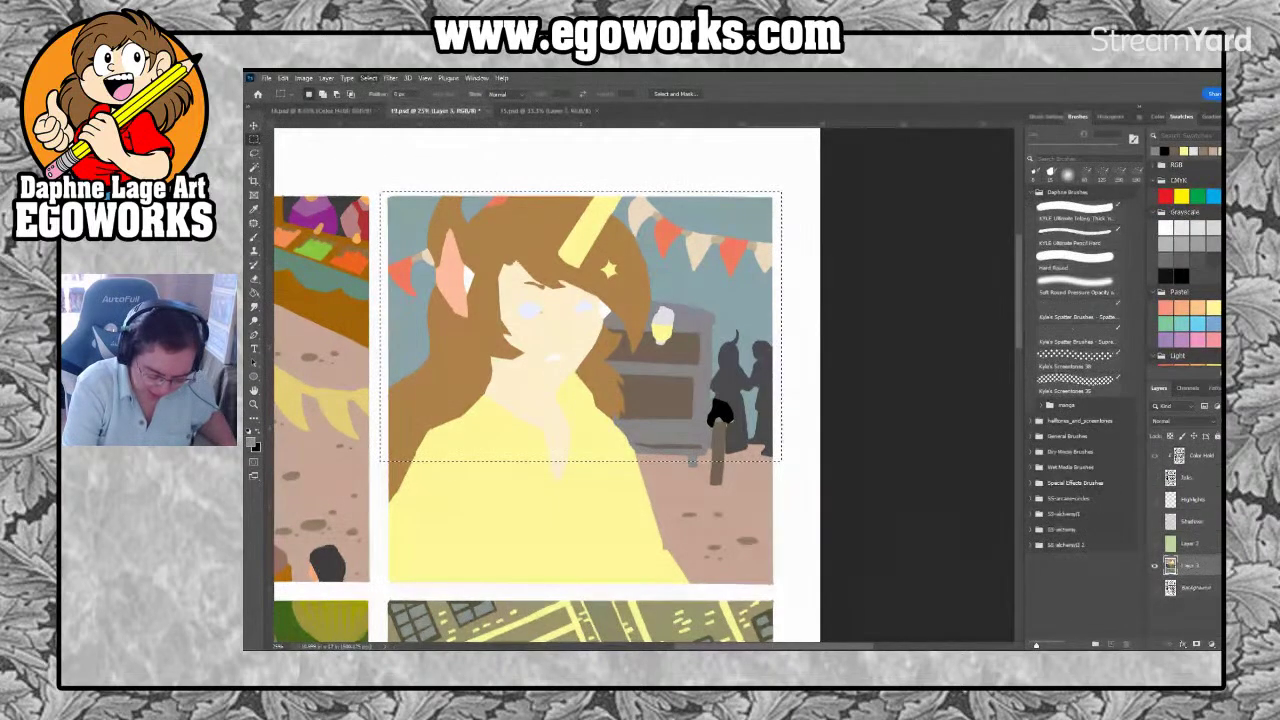
pyautogui.press('i')
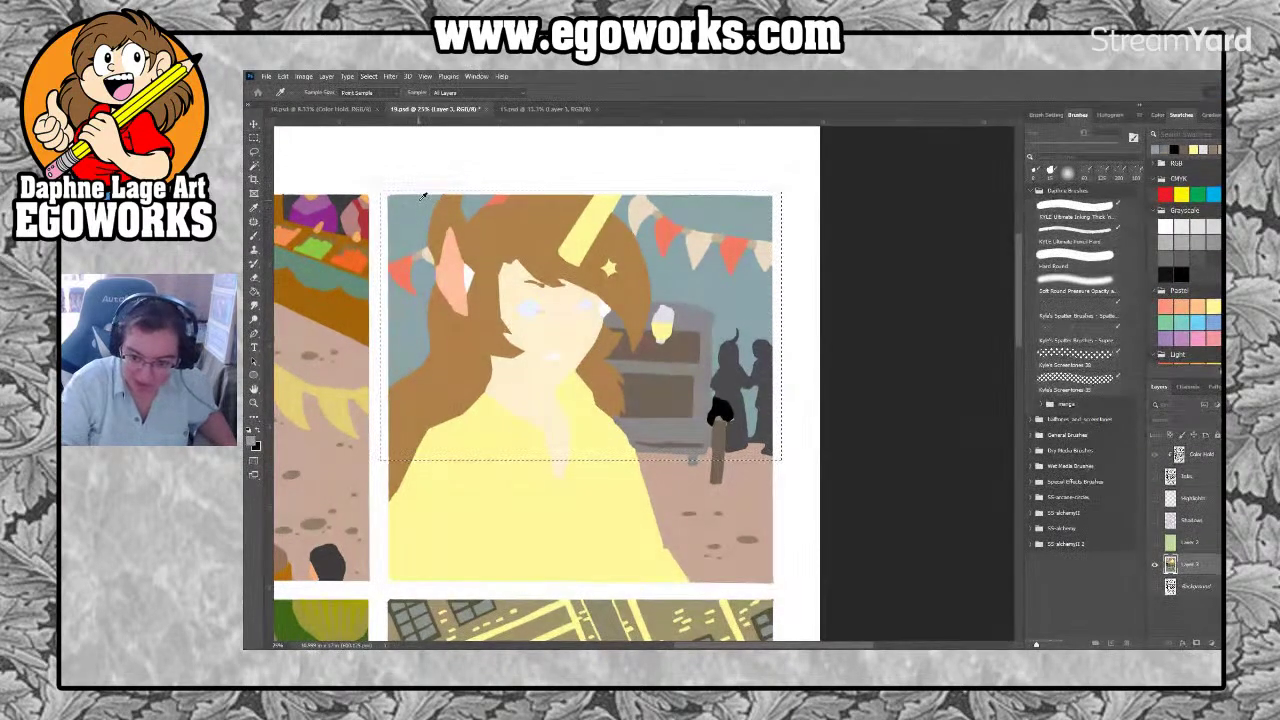
pyautogui.click(423, 196)
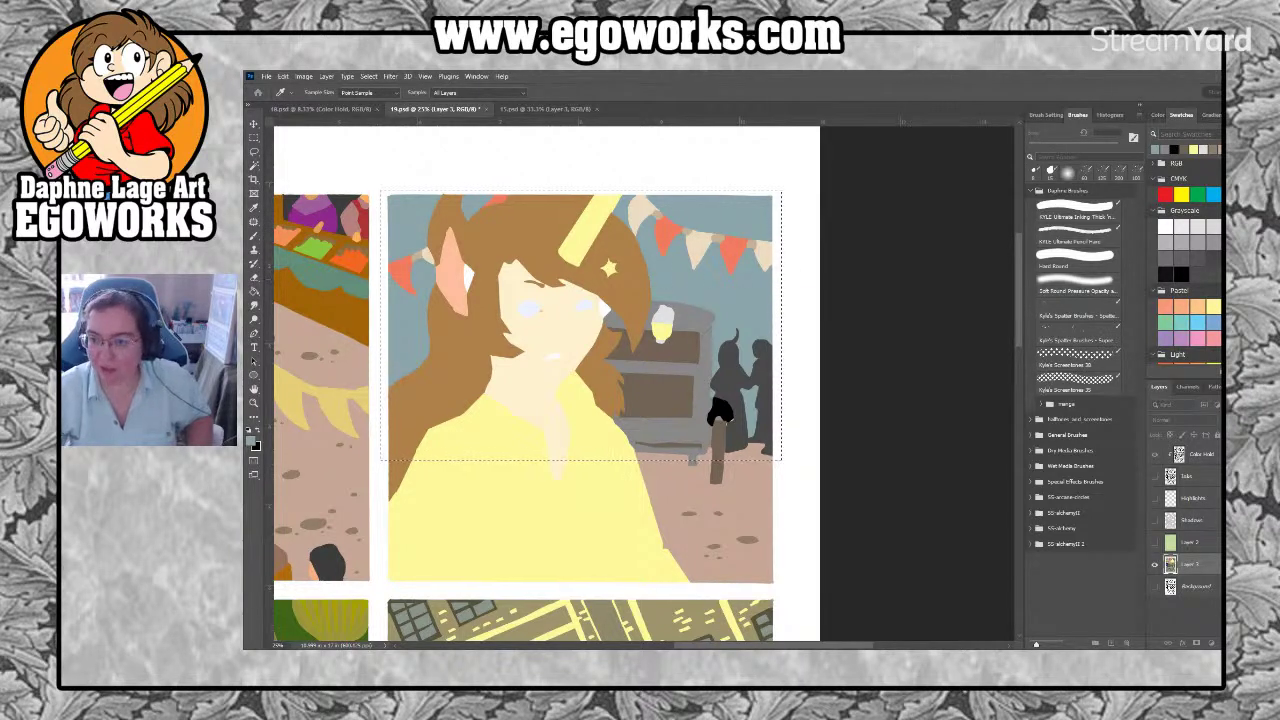
pyautogui.press('m')
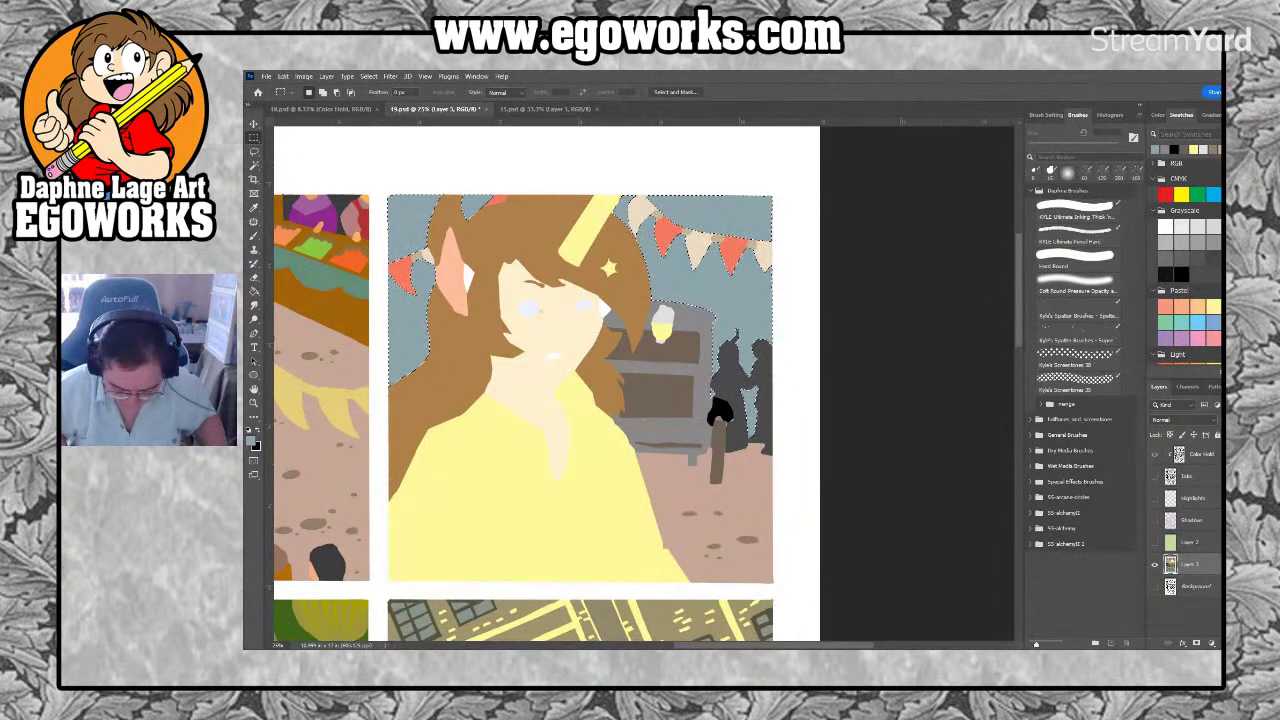
pyautogui.click(1155, 476)
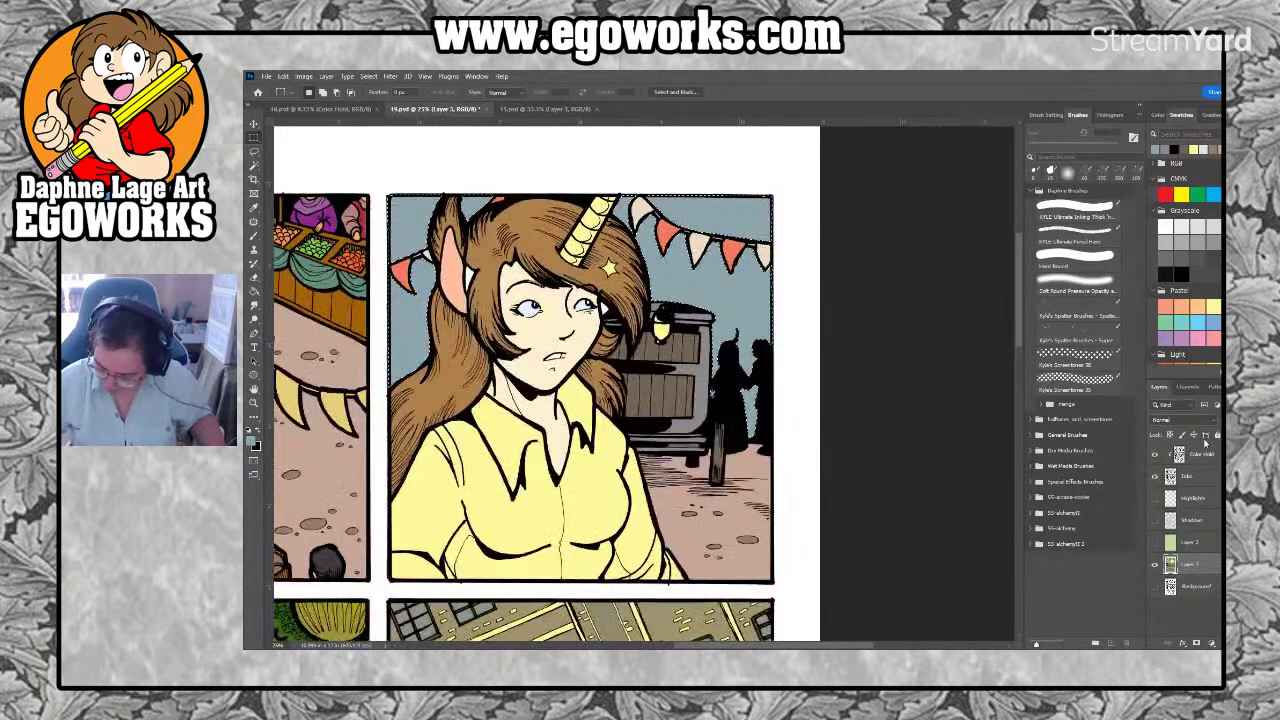
# Add a gradient fill to the selected sky, try several Blues presets, adjust the gradient, and apply the muted blue preset
pyautogui.click(1209, 115)
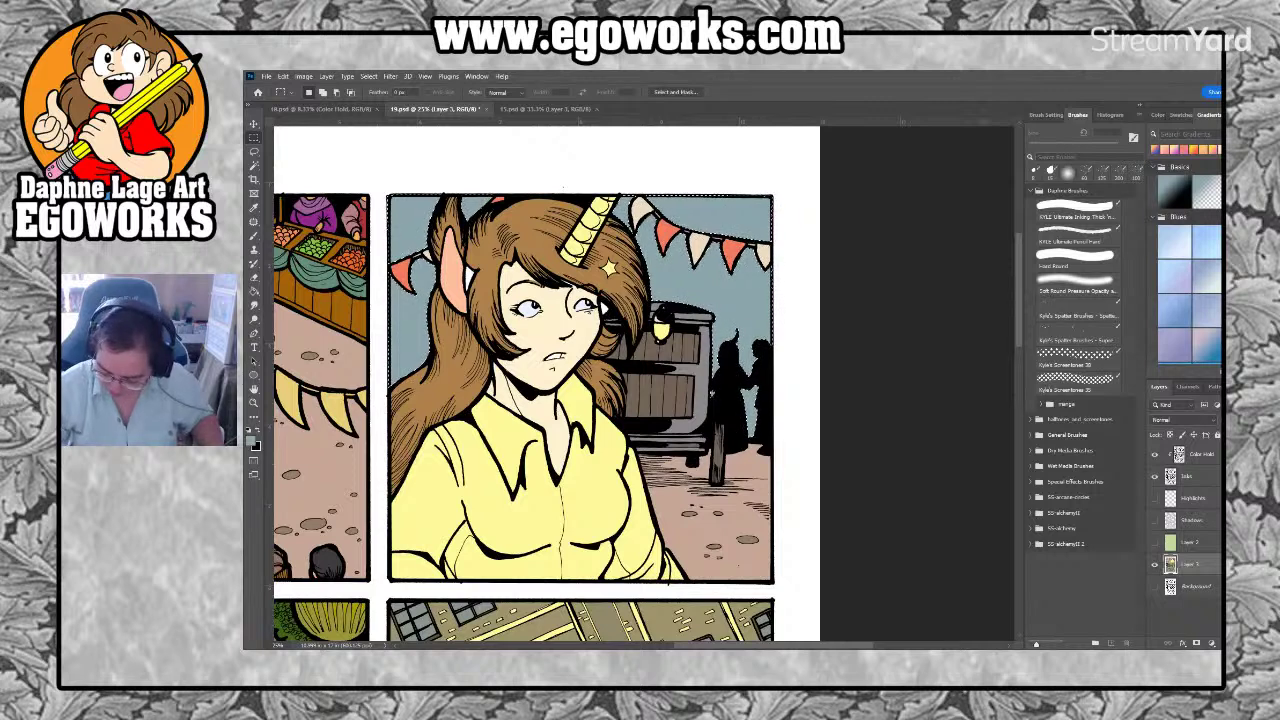
pyautogui.click(1176, 242)
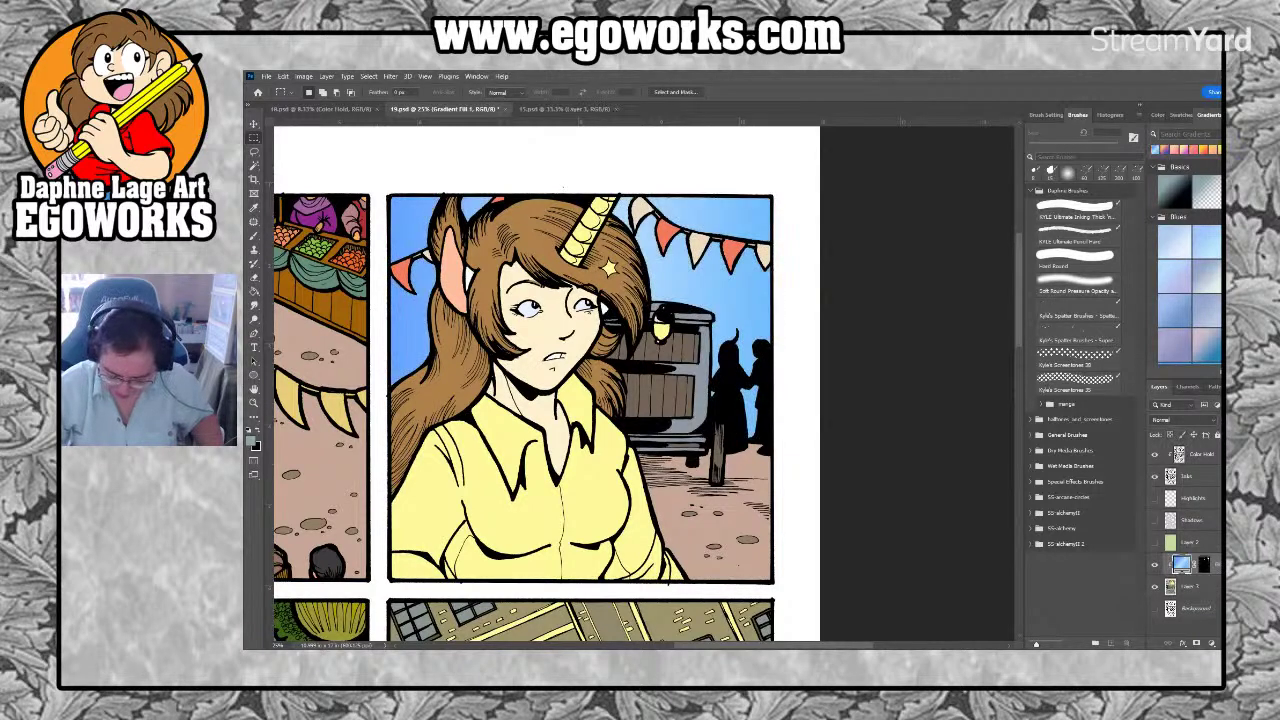
pyautogui.click(1214, 283)
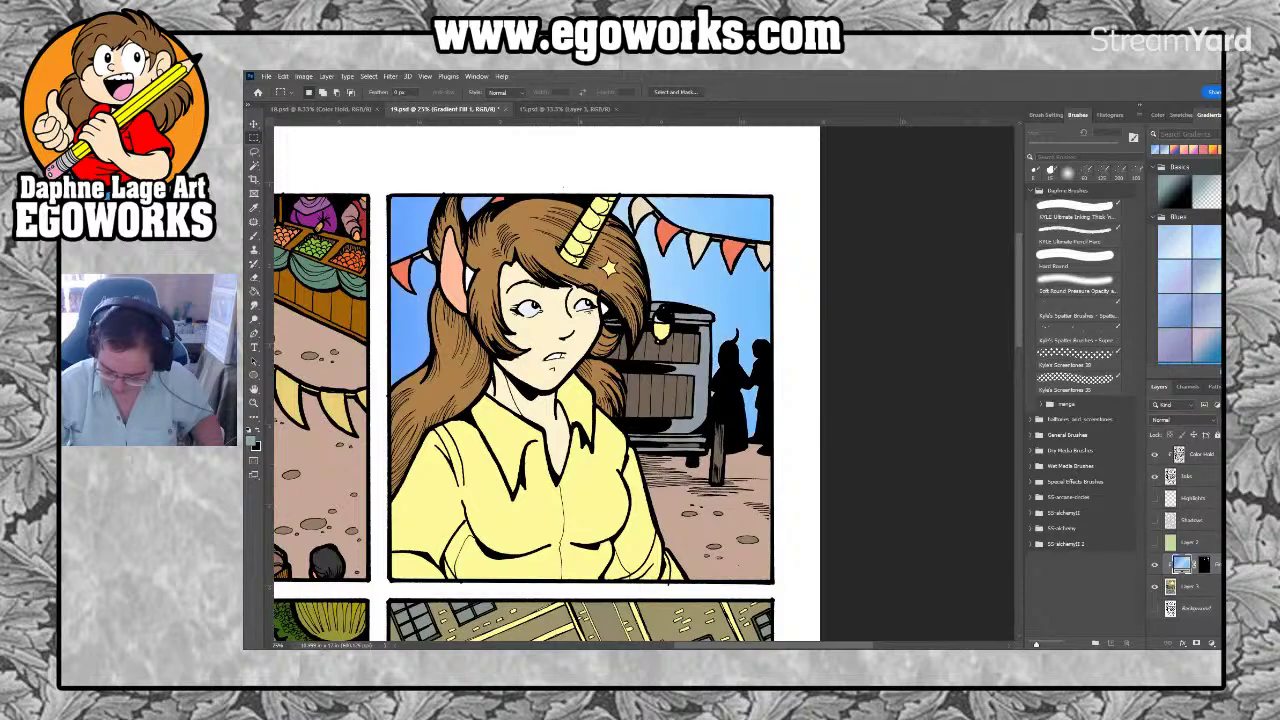
pyautogui.click(1175, 311)
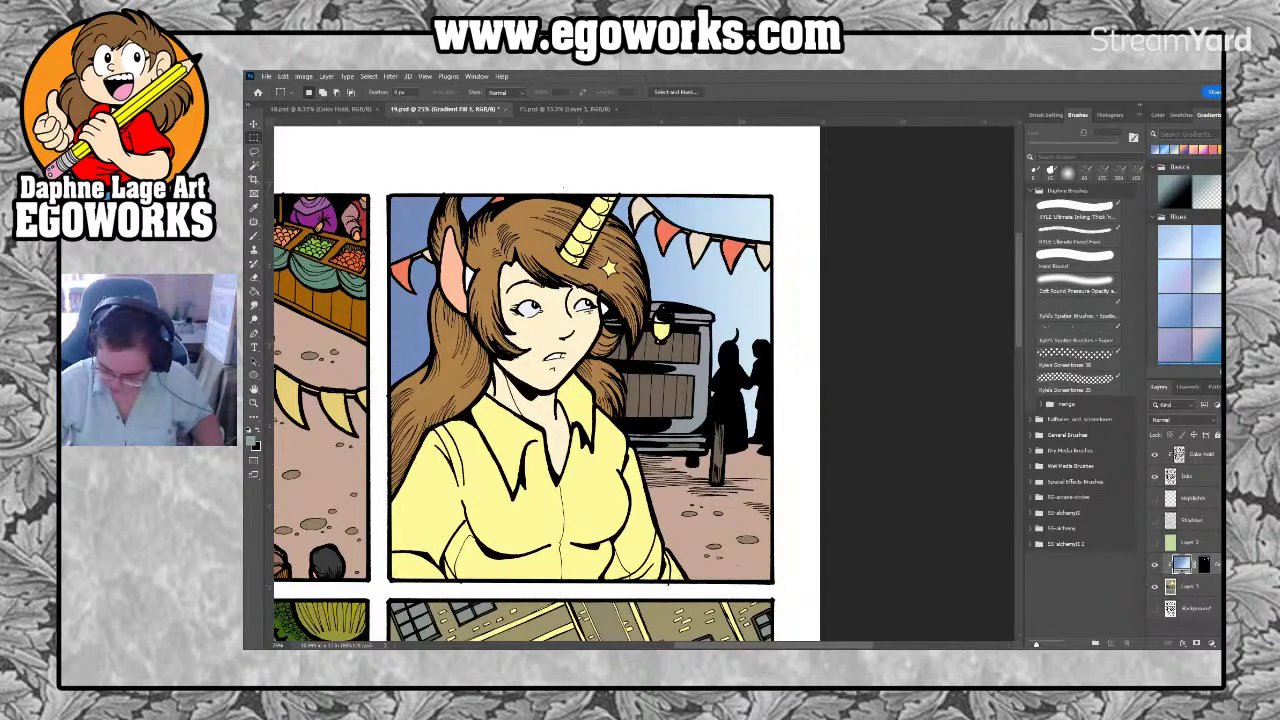
pyautogui.doubleClick(1181, 563)
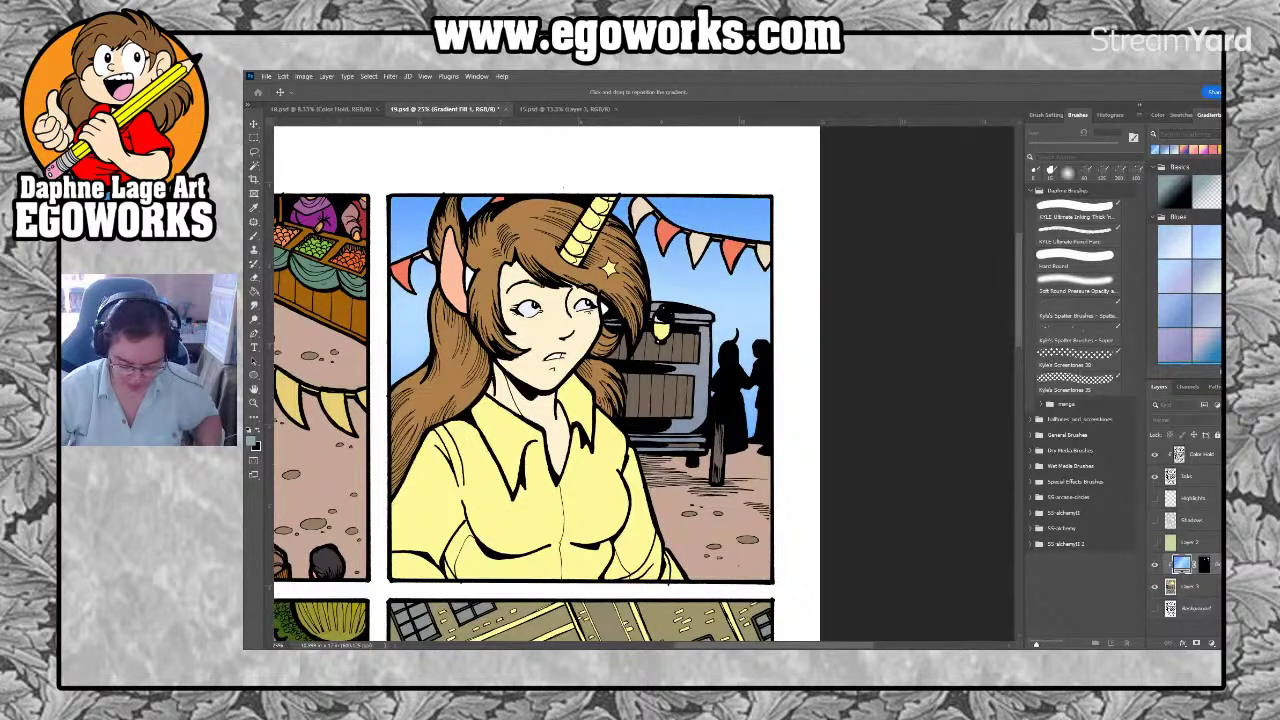
pyautogui.press('m')
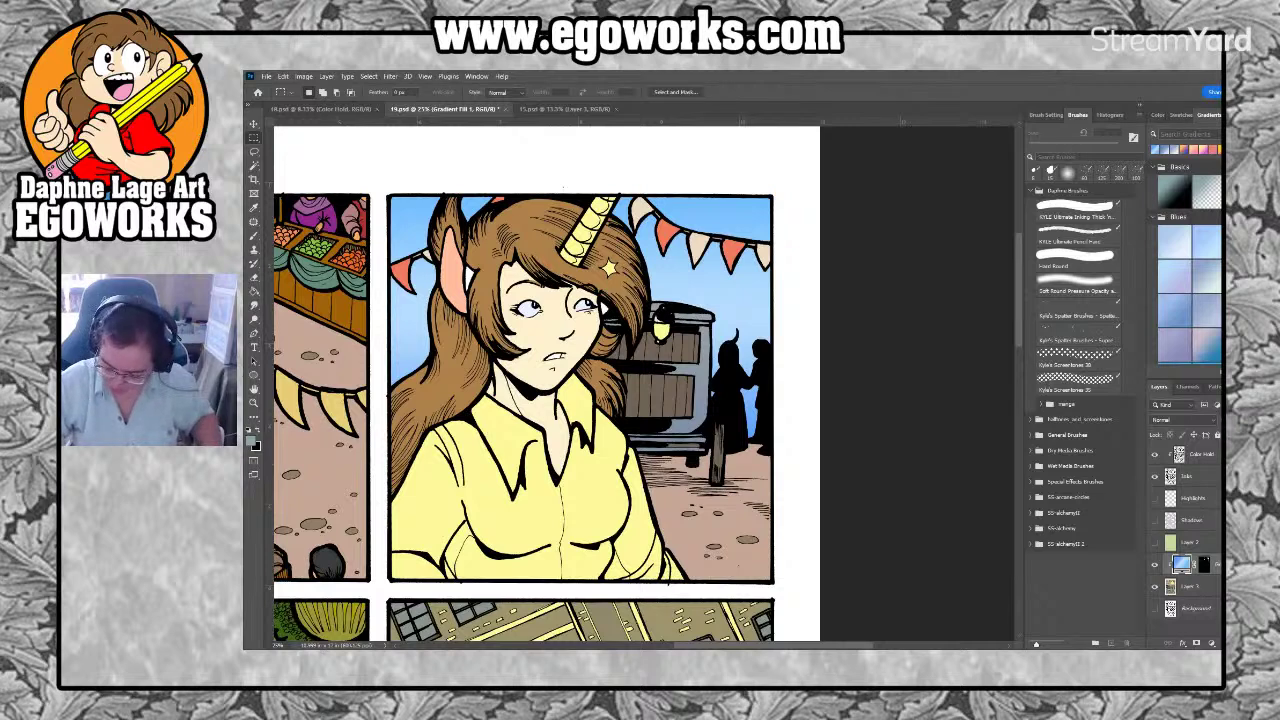
pyautogui.click(1174, 311)
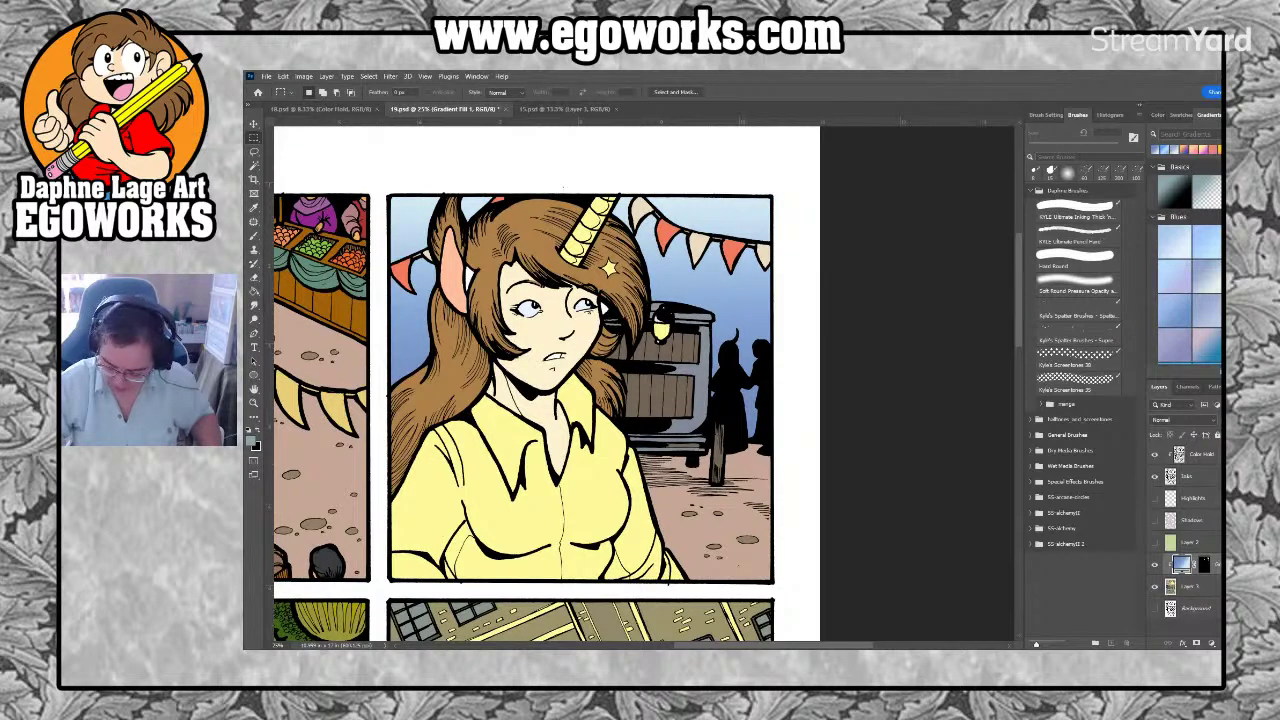
# Show the highlights and shadows over the flat colors and delete the sky's gradient fill layer
pyautogui.click(1155, 497)
pyautogui.click(1155, 519)
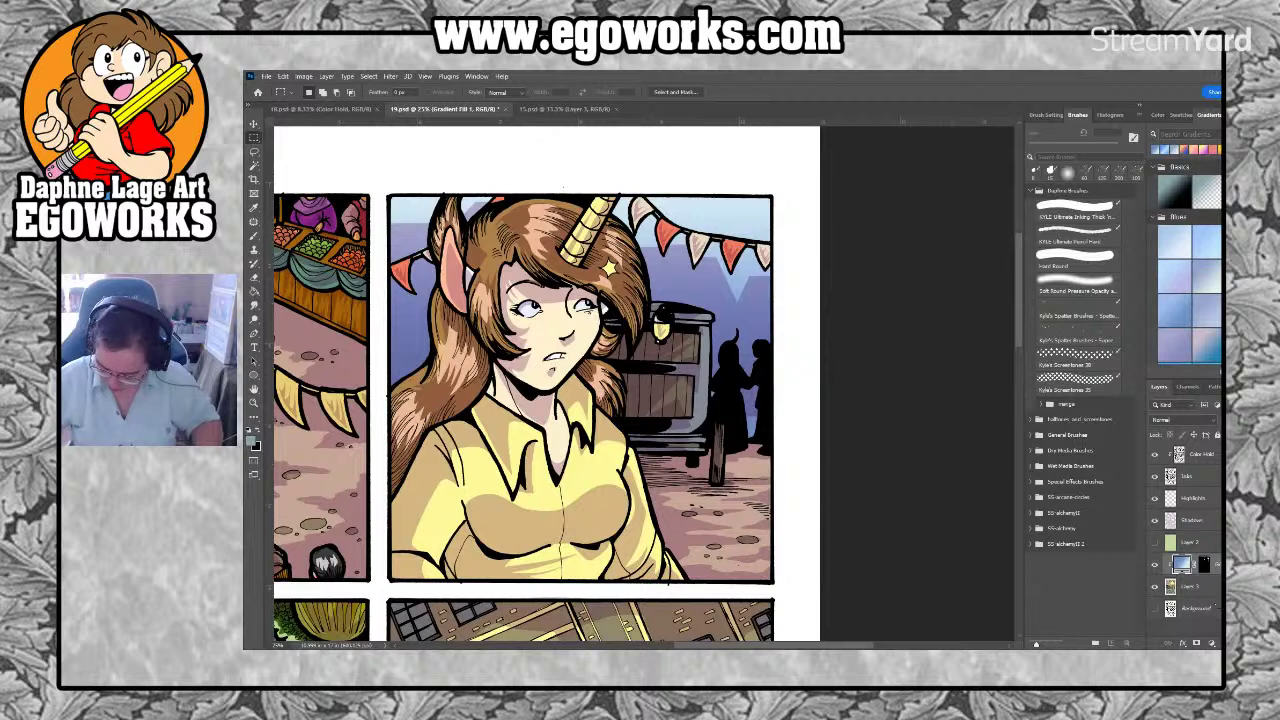
pyautogui.press('Delete')
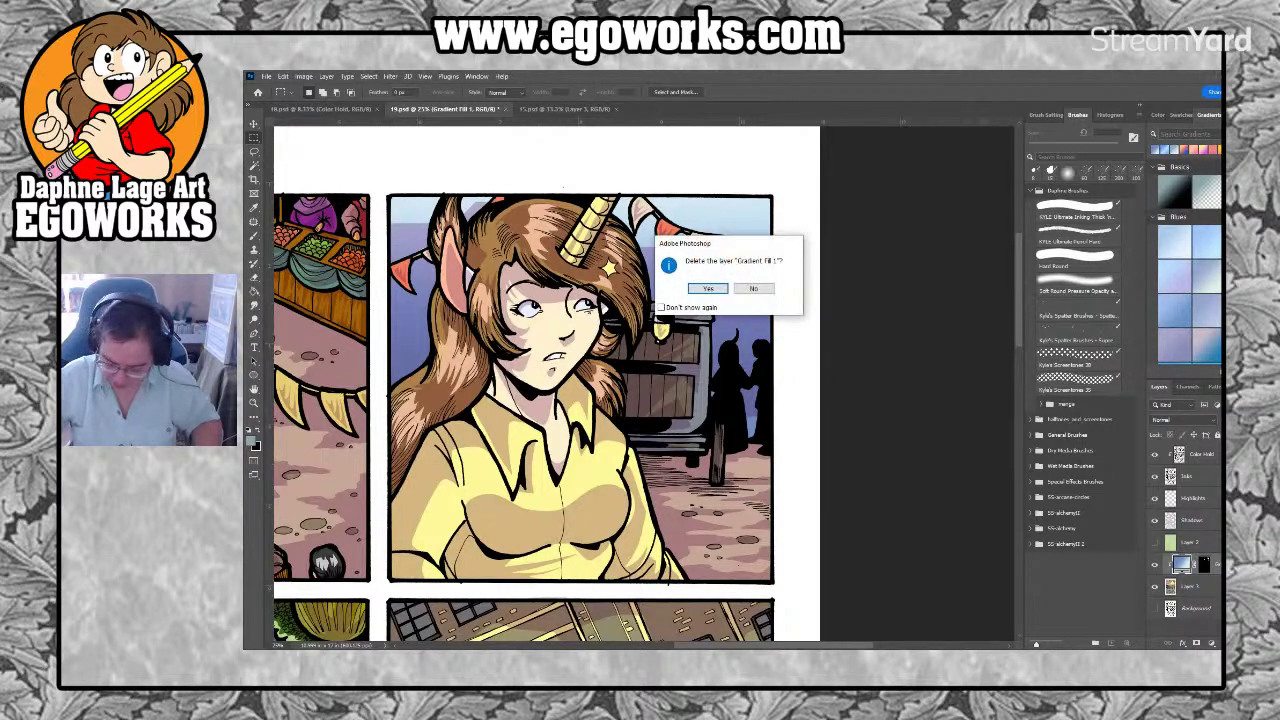
pyautogui.click(737, 287)
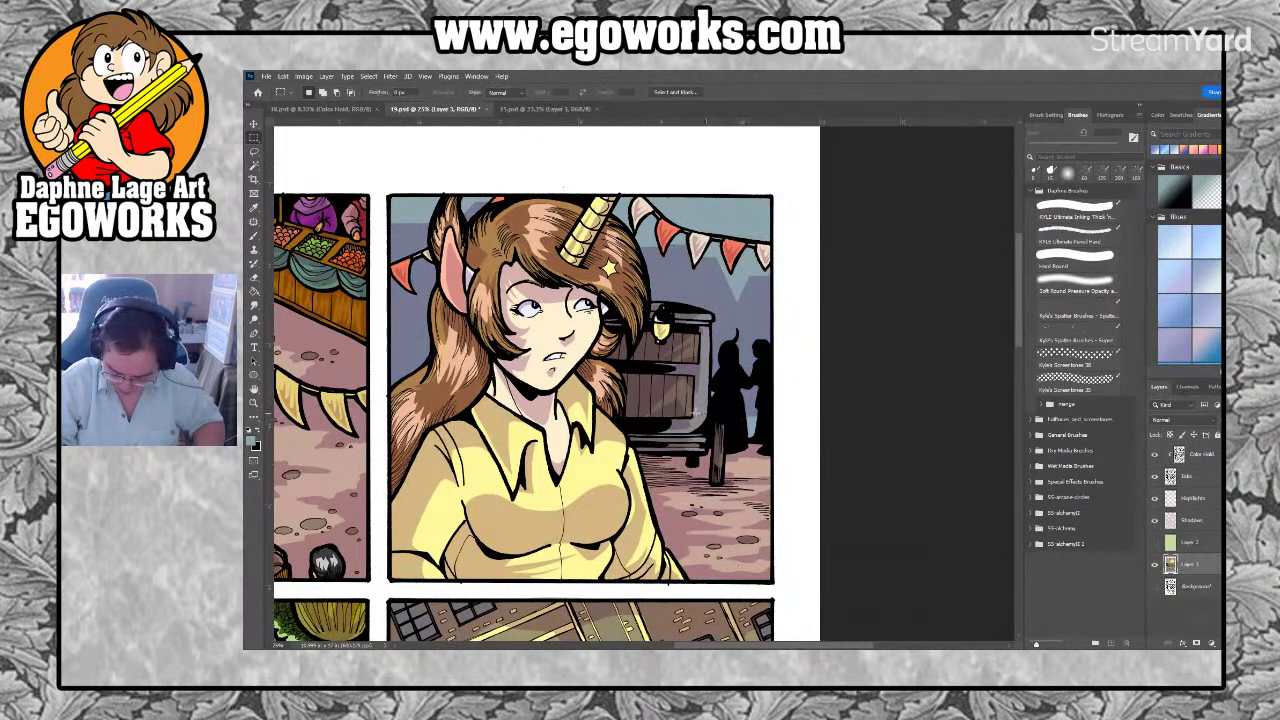
# Sample the tan ground color, lasso the area around the silhouetted couple's lower bodies, and fill the gap between them
pyautogui.press('i')
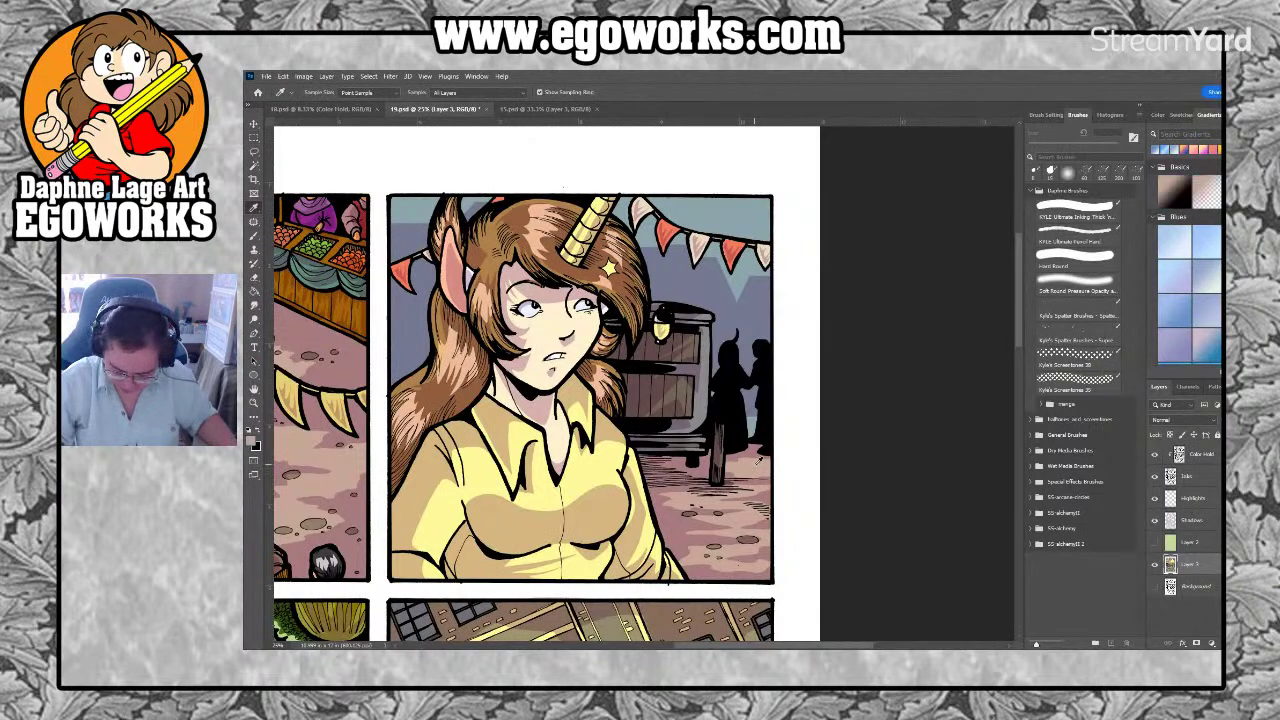
pyautogui.press('m')
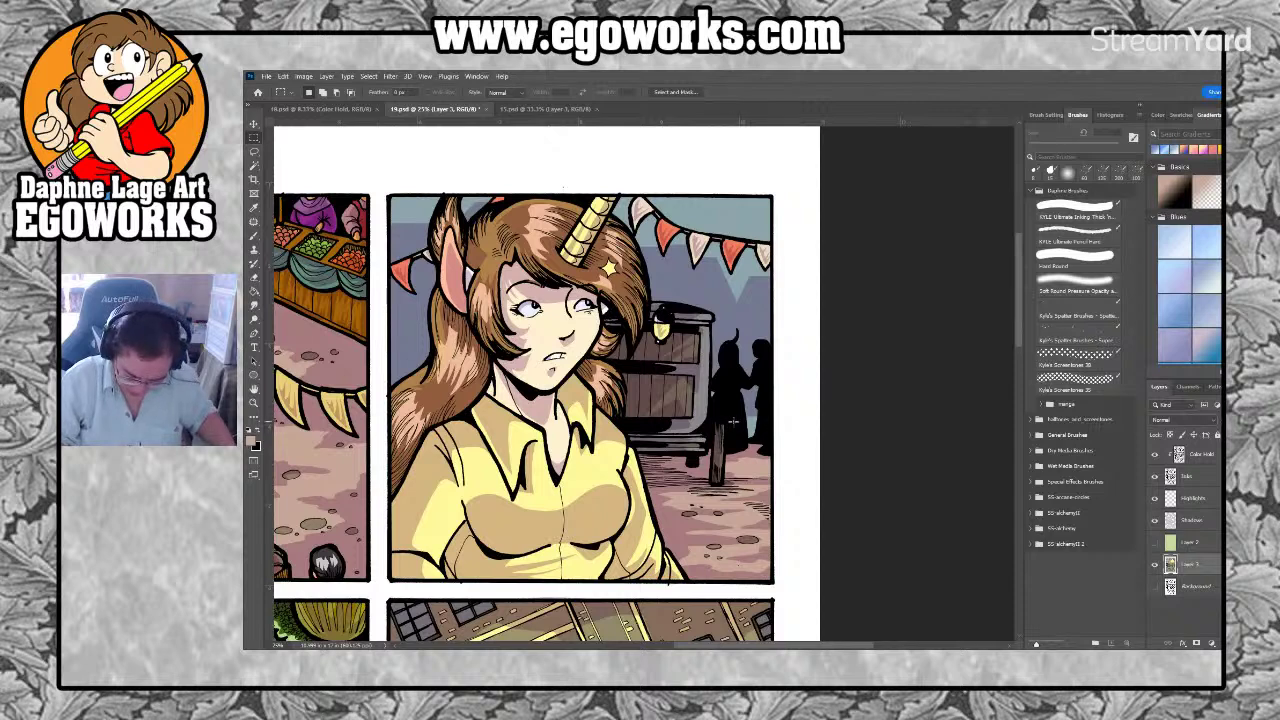
pyautogui.press('l')
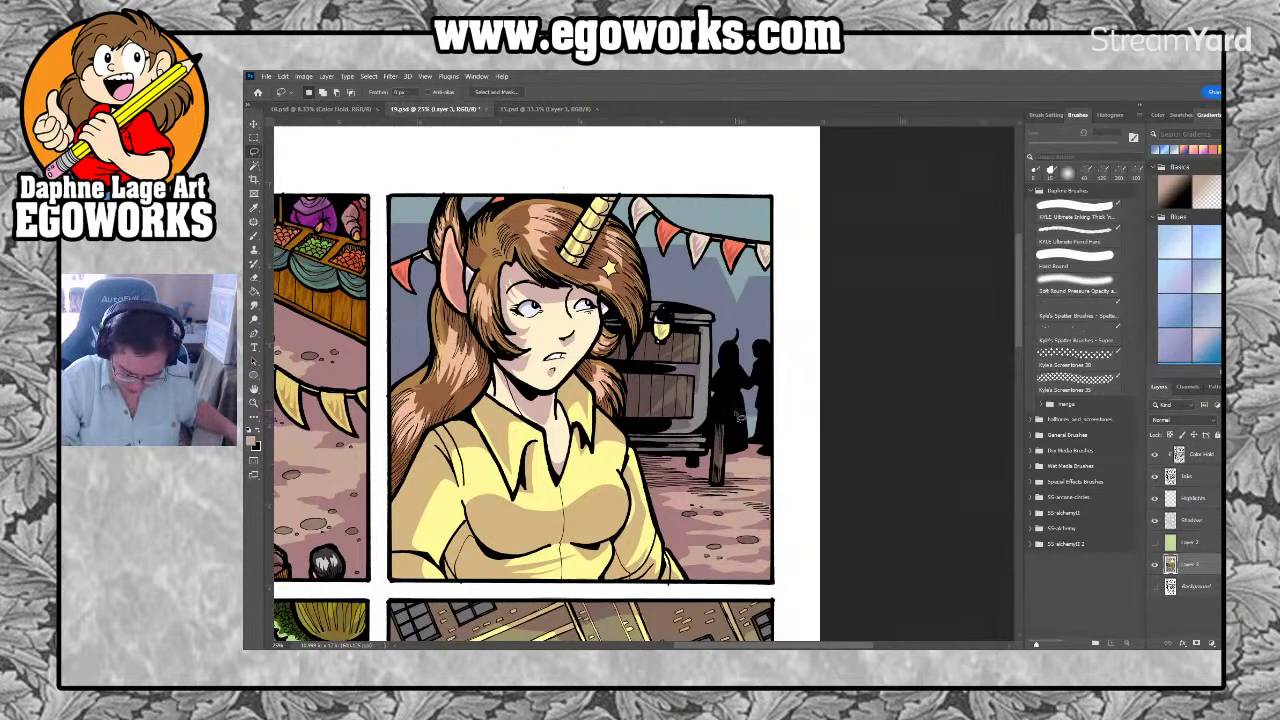
pyautogui.moveTo(763, 418)
pyautogui.mouseDown()
pyautogui.moveTo(776, 423)
pyautogui.moveTo(782, 468)
pyautogui.moveTo(728, 456)
pyautogui.moveTo(726, 410)
pyautogui.mouseUp()
pyautogui.press('g')
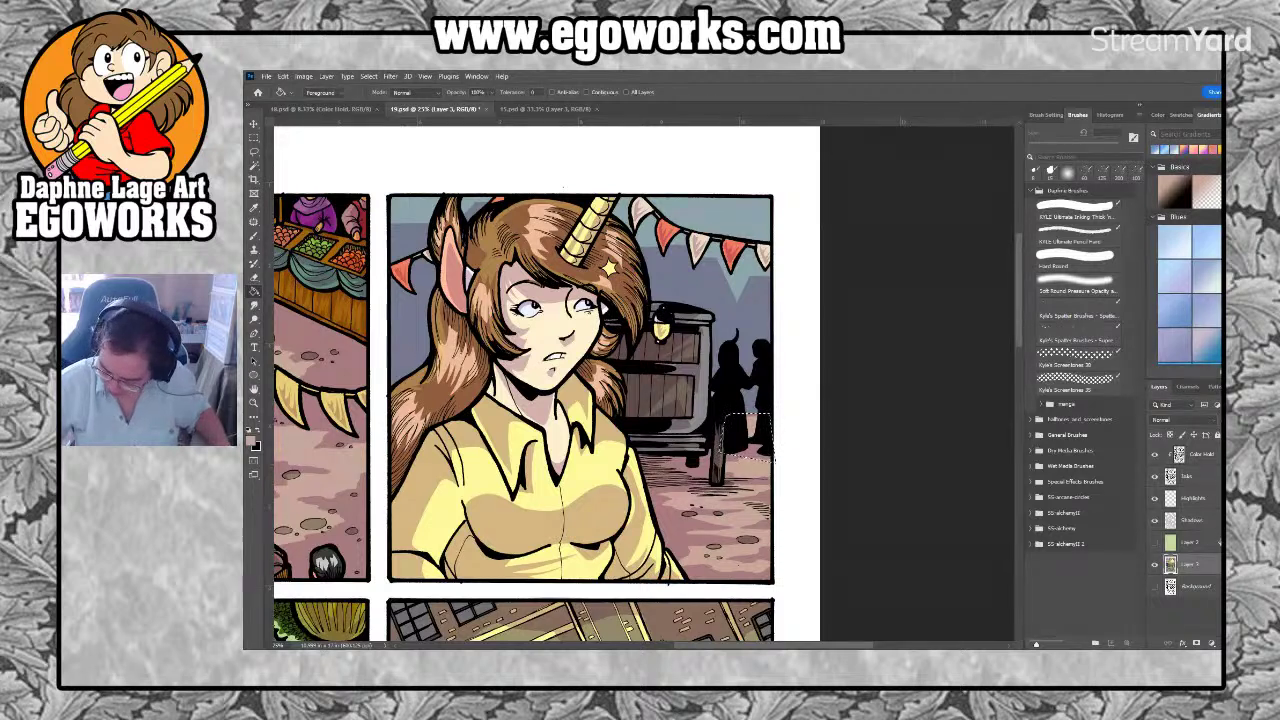
# Shade the same area around the silhouettes on the Shadows layer with a light lavender swatch and deselect
pyautogui.click(1190, 520)
pyautogui.click(1182, 115)
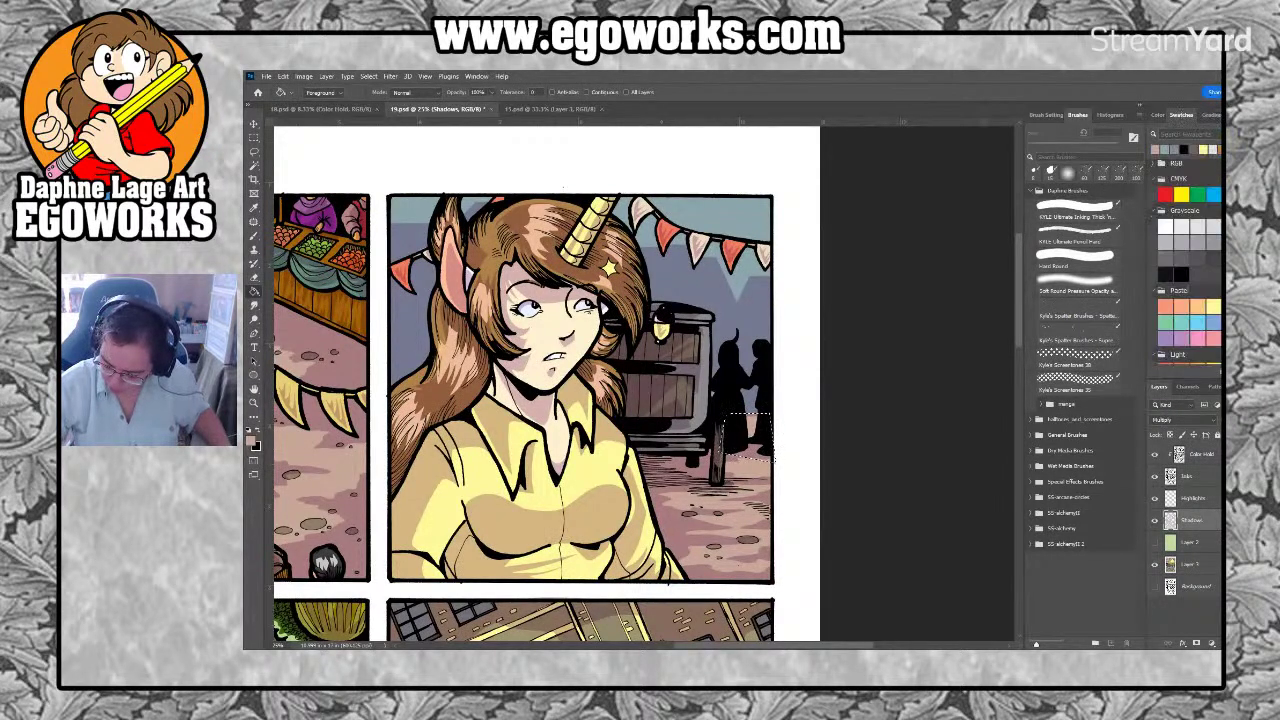
pyautogui.scroll(2, 1188, 250)
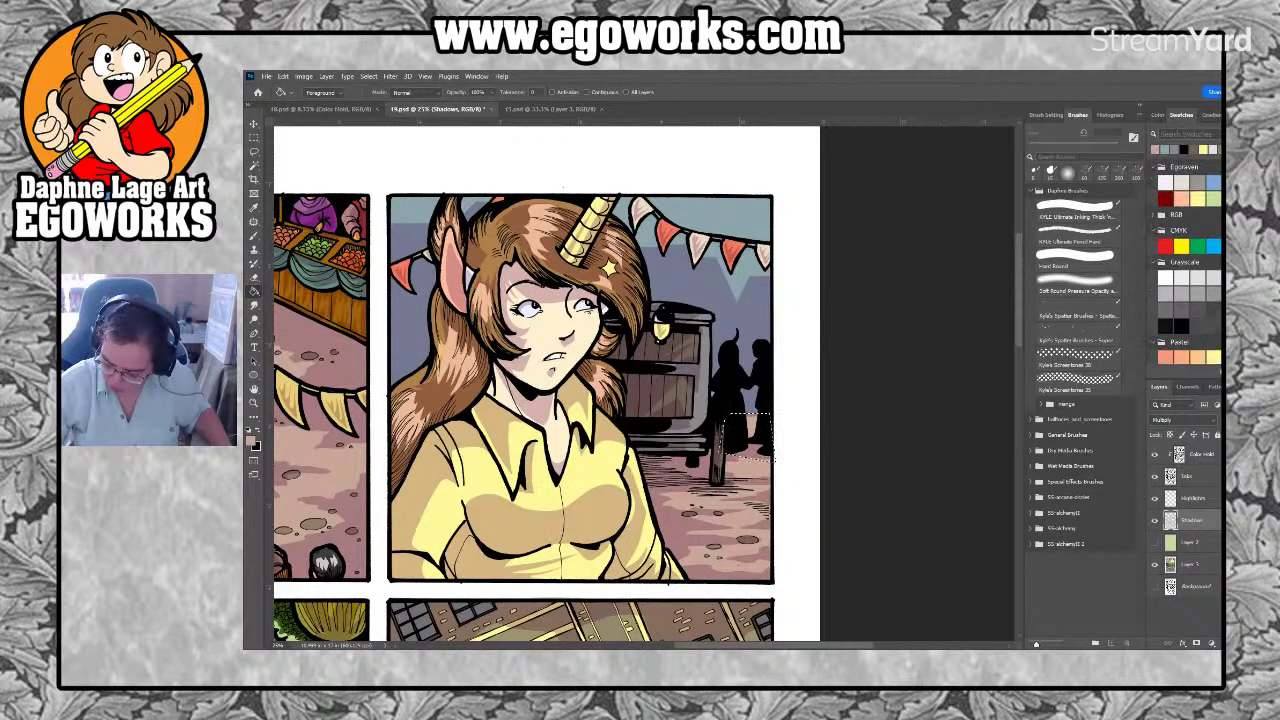
pyautogui.press('x')
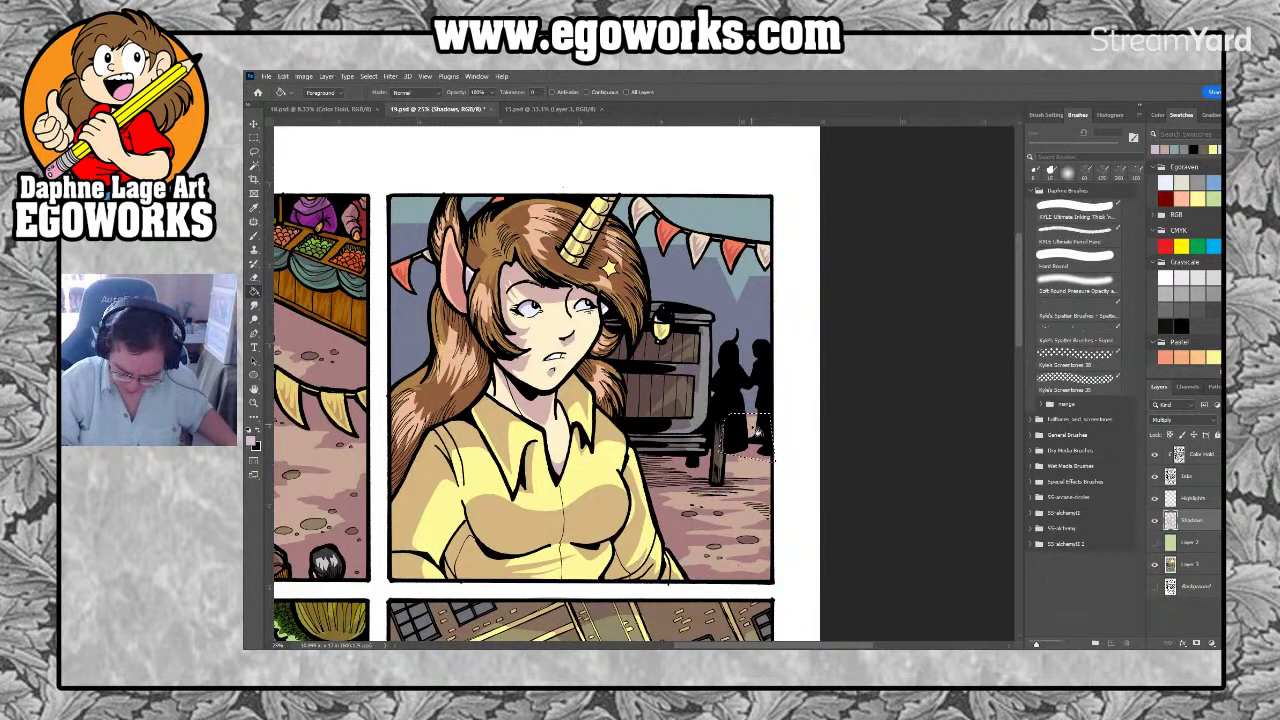
pyautogui.click(370, 78)
pyautogui.click(383, 101)
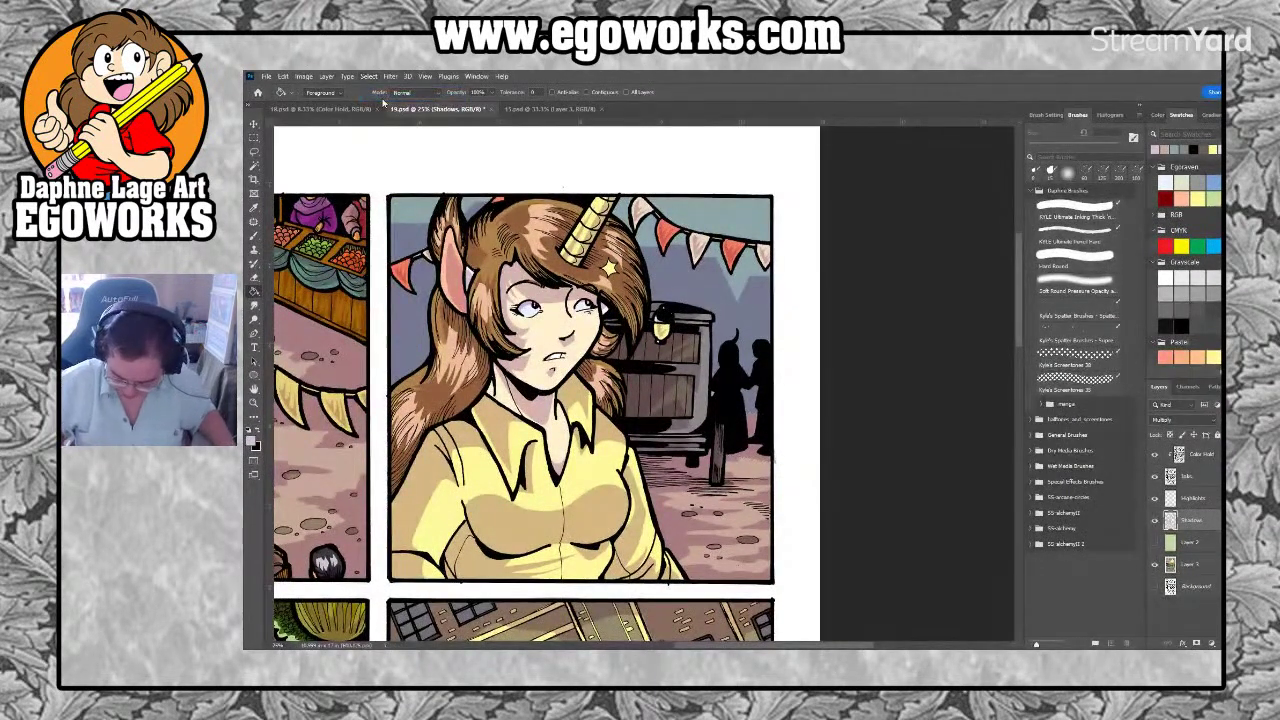
# Hide the shadows, highlights and inks, and select the blue-gray sky in the upper part of the woman's panel by sampled color on the flats layer
pyautogui.press('l')
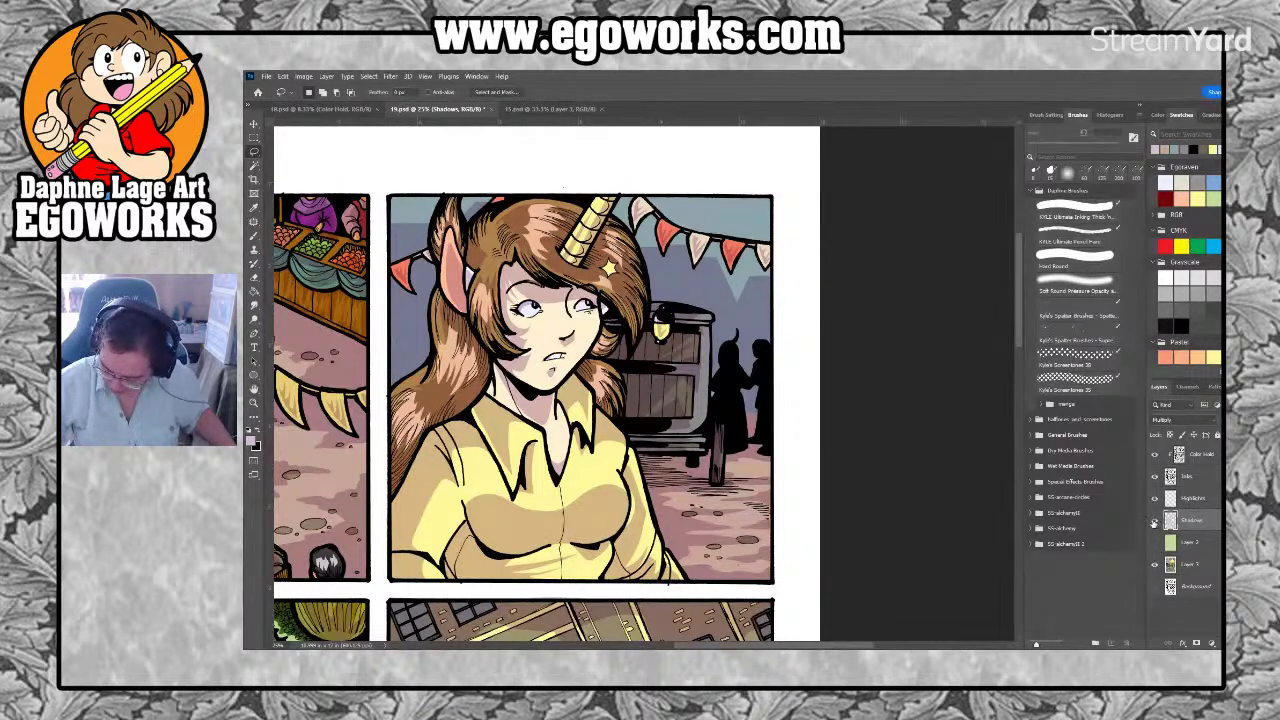
pyautogui.click(1155, 520)
pyautogui.click(1155, 498)
pyautogui.click(1155, 476)
pyautogui.click(1212, 565)
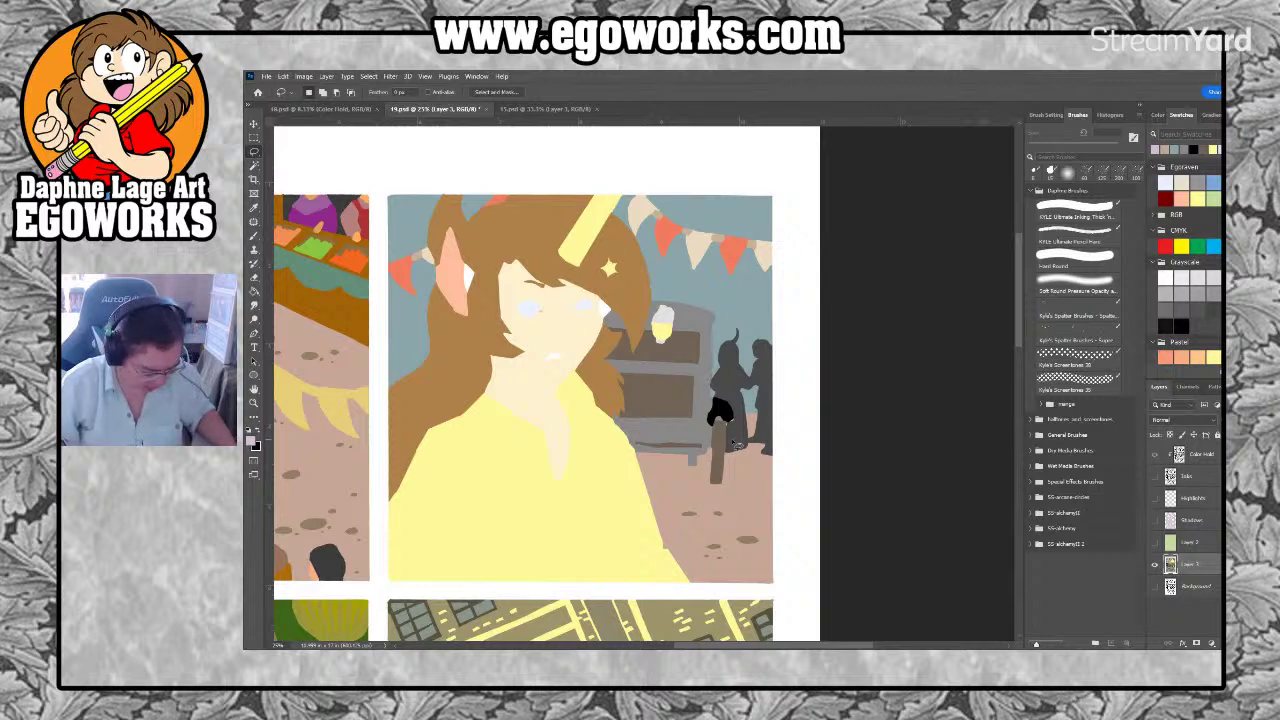
pyautogui.press('m')
pyautogui.moveTo(376, 188); pyautogui.dragTo(782, 420)
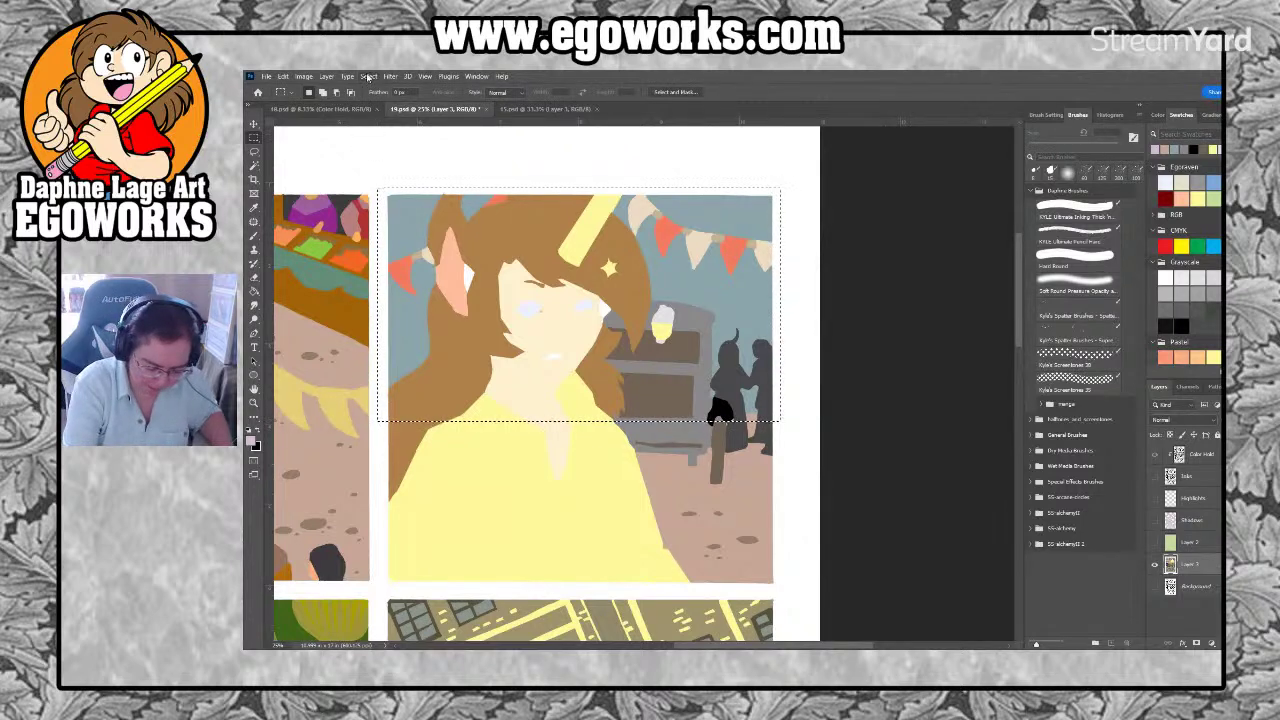
pyautogui.press('i')
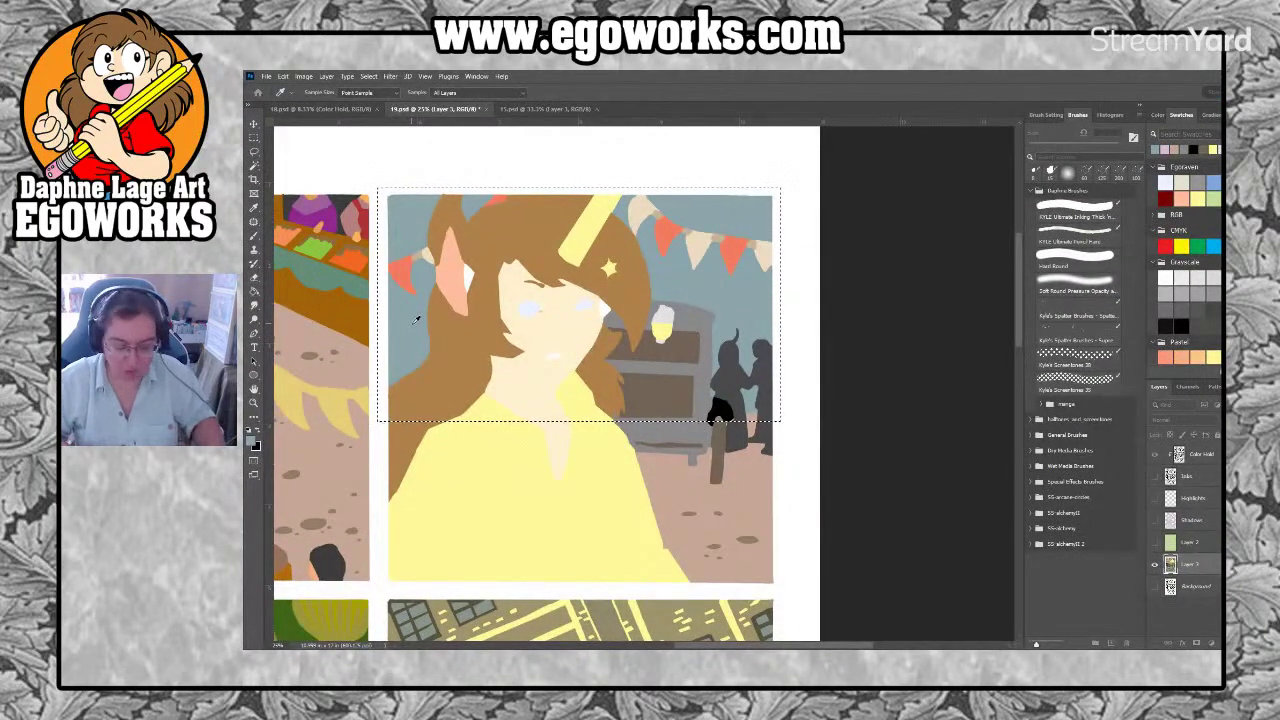
pyautogui.press('Return')
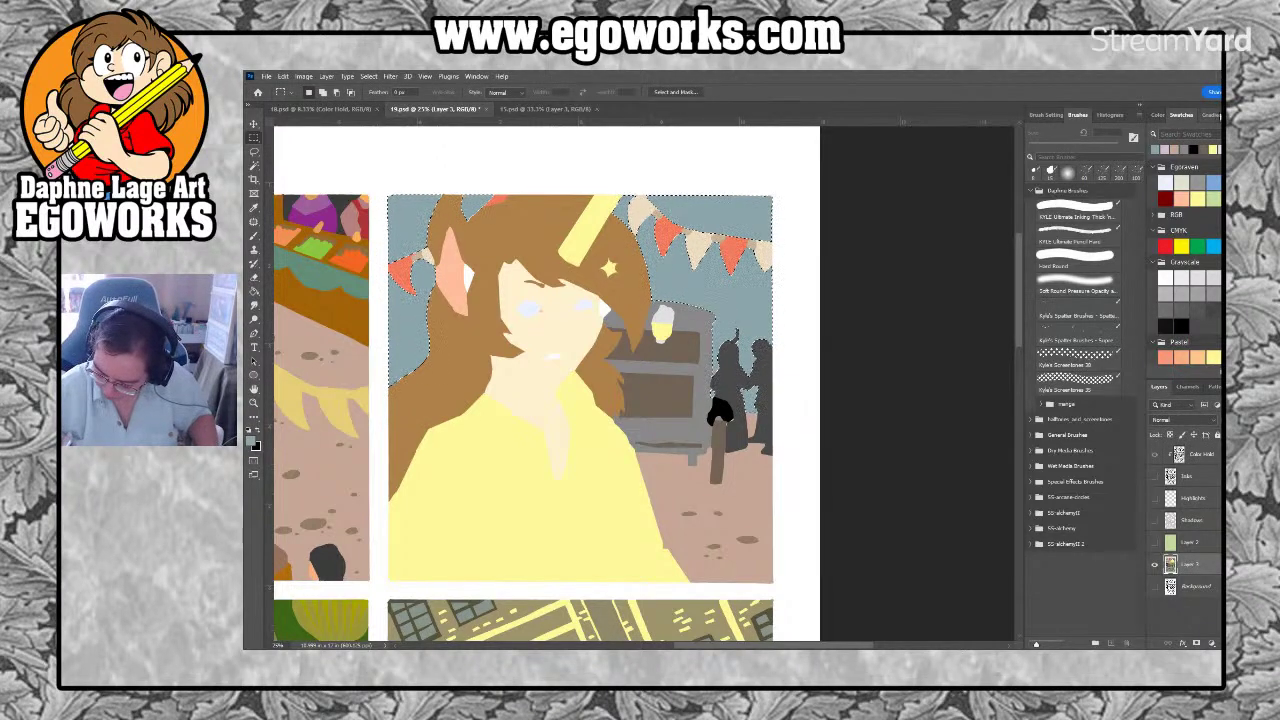
# Add a gradient fill with a bright blue preset to the selected sky and reposition the gradient
pyautogui.click(1211, 115)
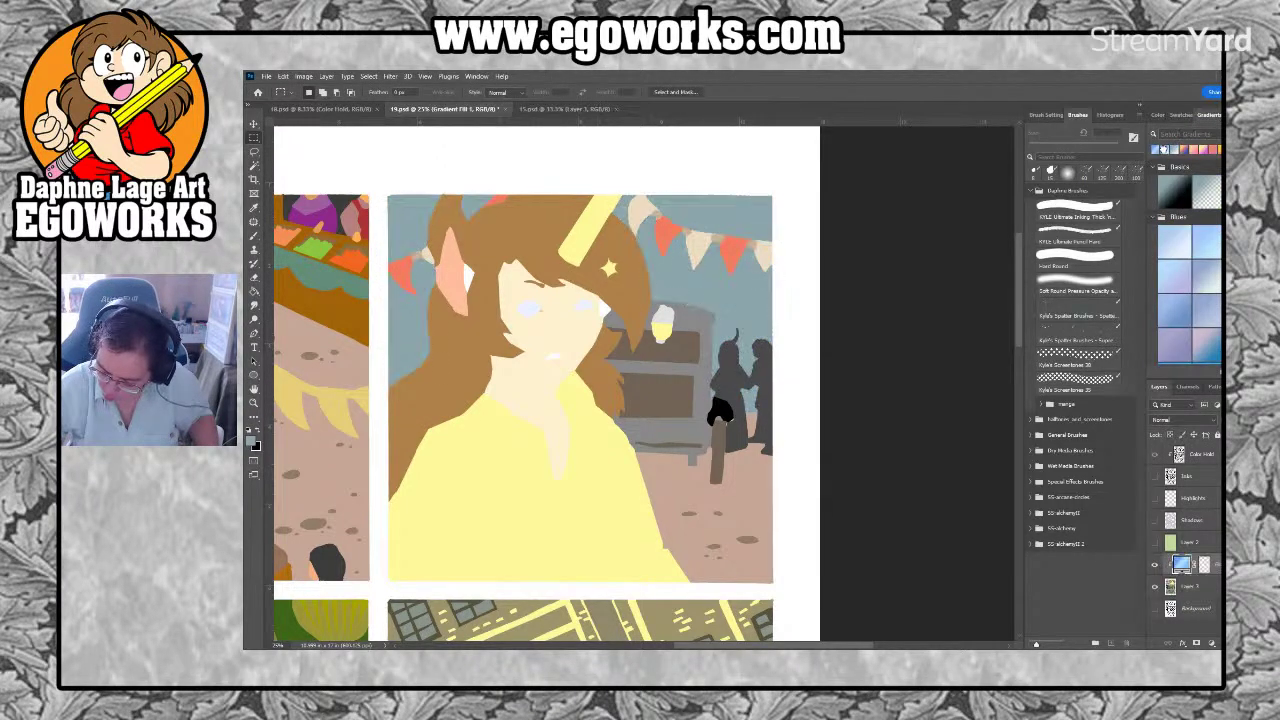
pyautogui.click(1160, 150)
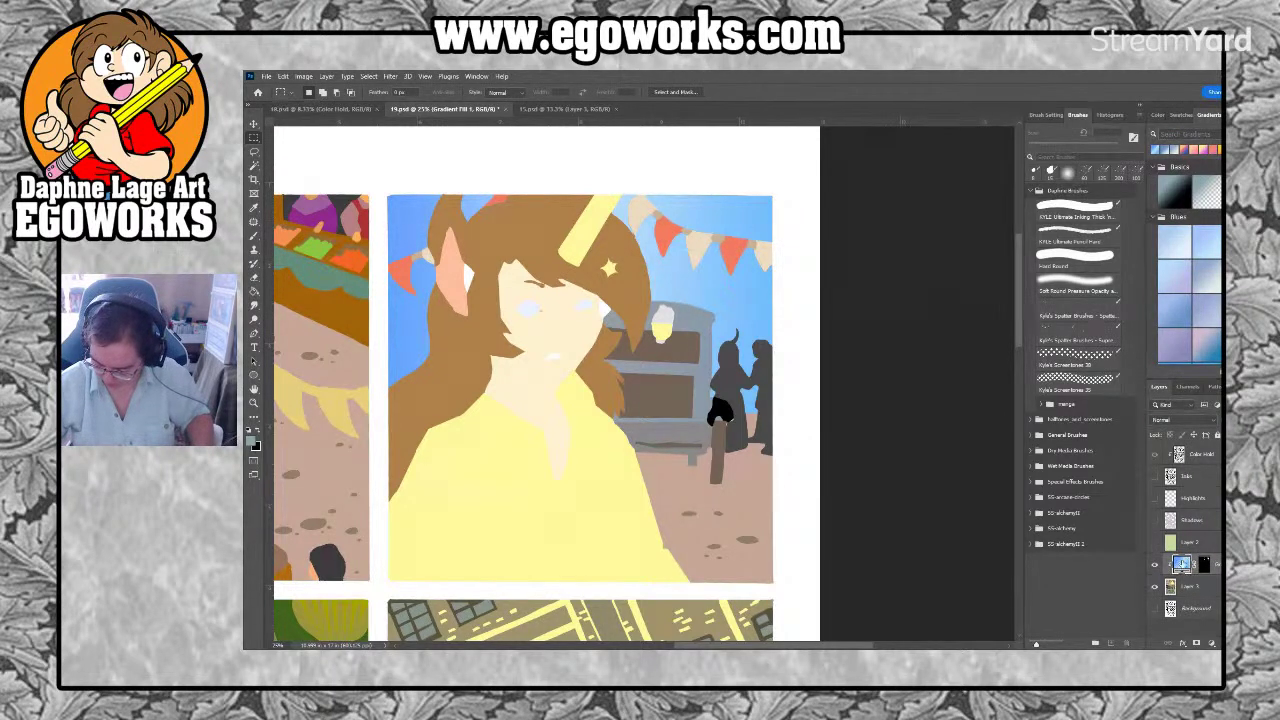
pyautogui.doubleClick(1182, 563)
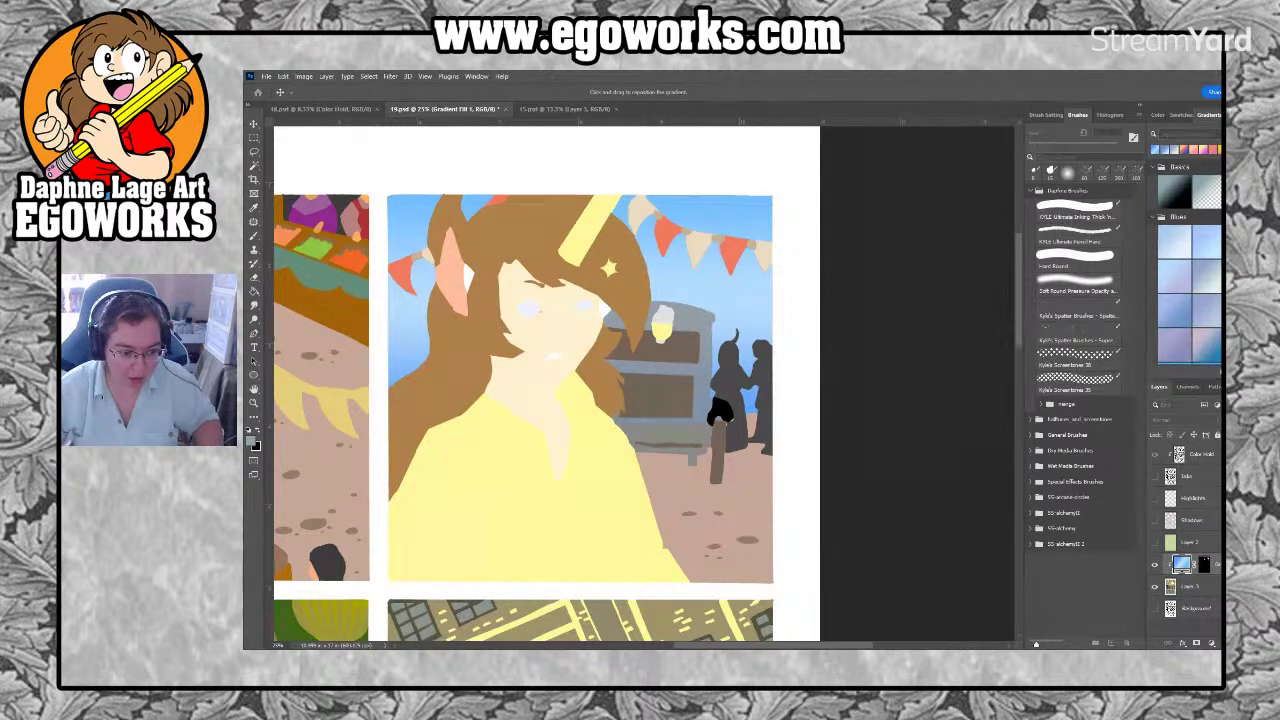
pyautogui.press('m')
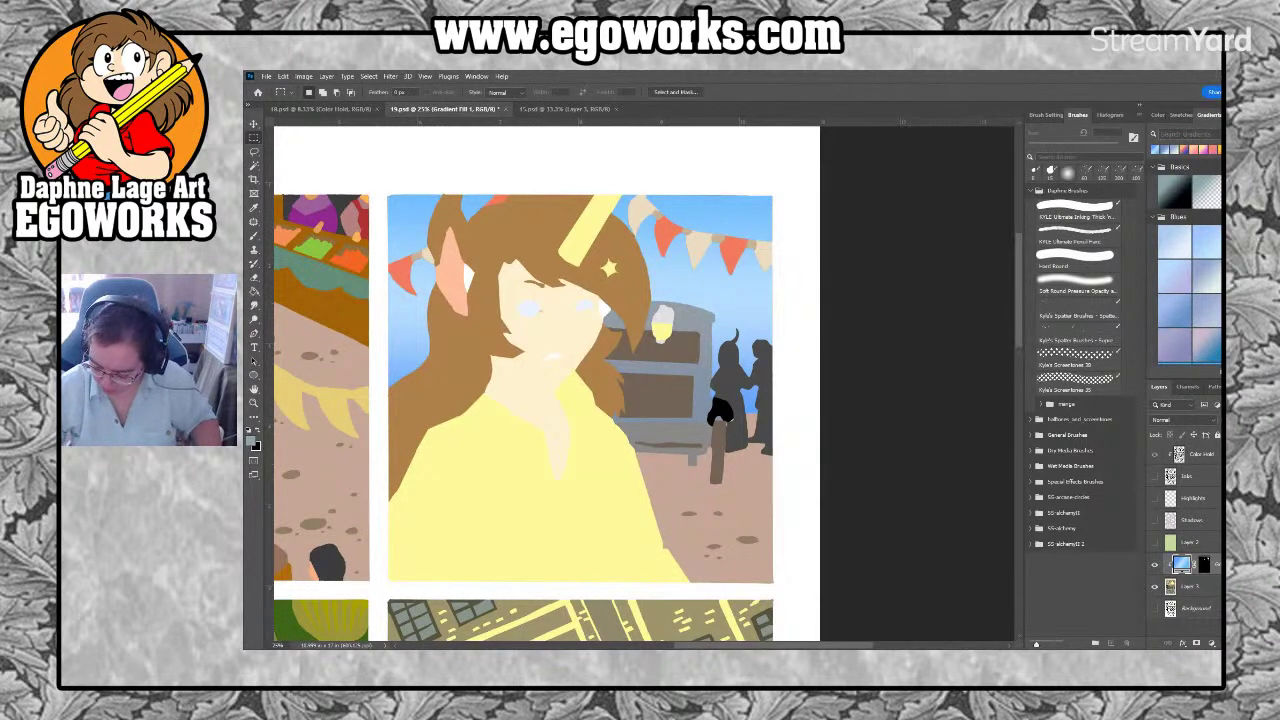
# Change the sky gradient to the muted light blue preset and show the shadows, highlights and inks again
pyautogui.click(1167, 151)
pyautogui.click(1155, 519)
pyautogui.click(1155, 497)
pyautogui.click(1155, 475)
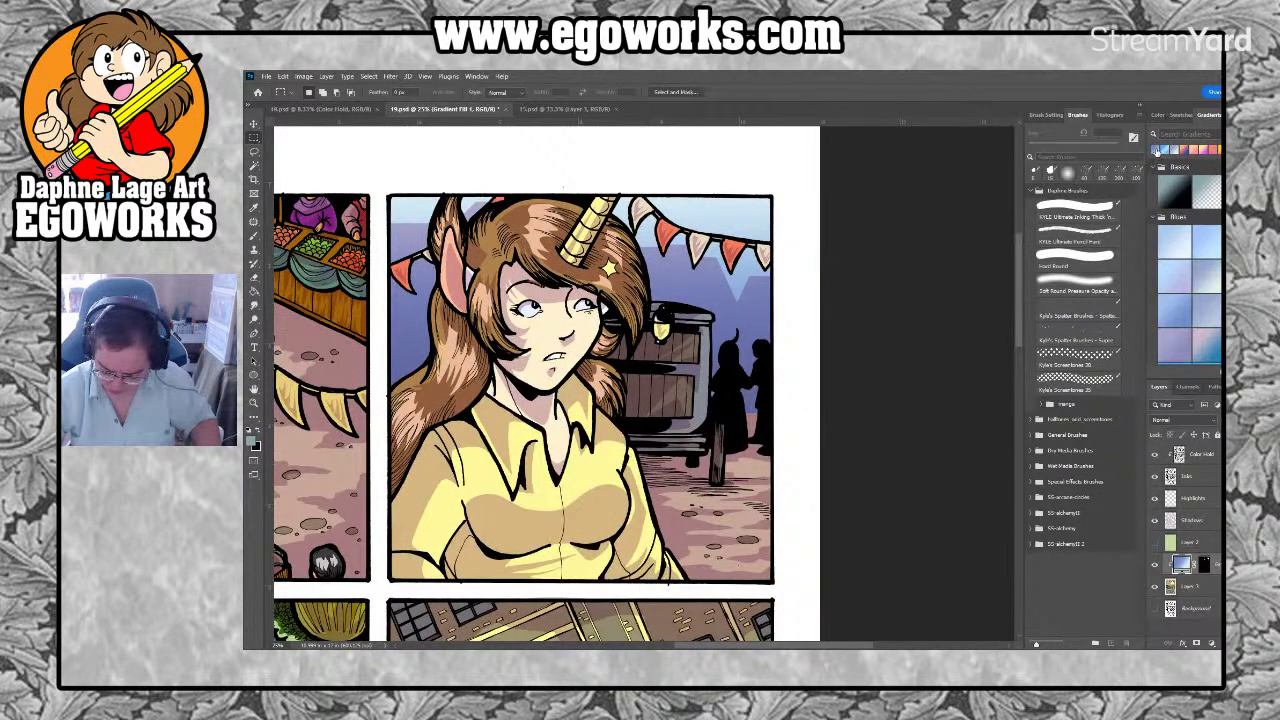
# Try dark blue, orange-red and peach gradient presets on the sky, and settle on the muted light blue one
pyautogui.click(1157, 151)
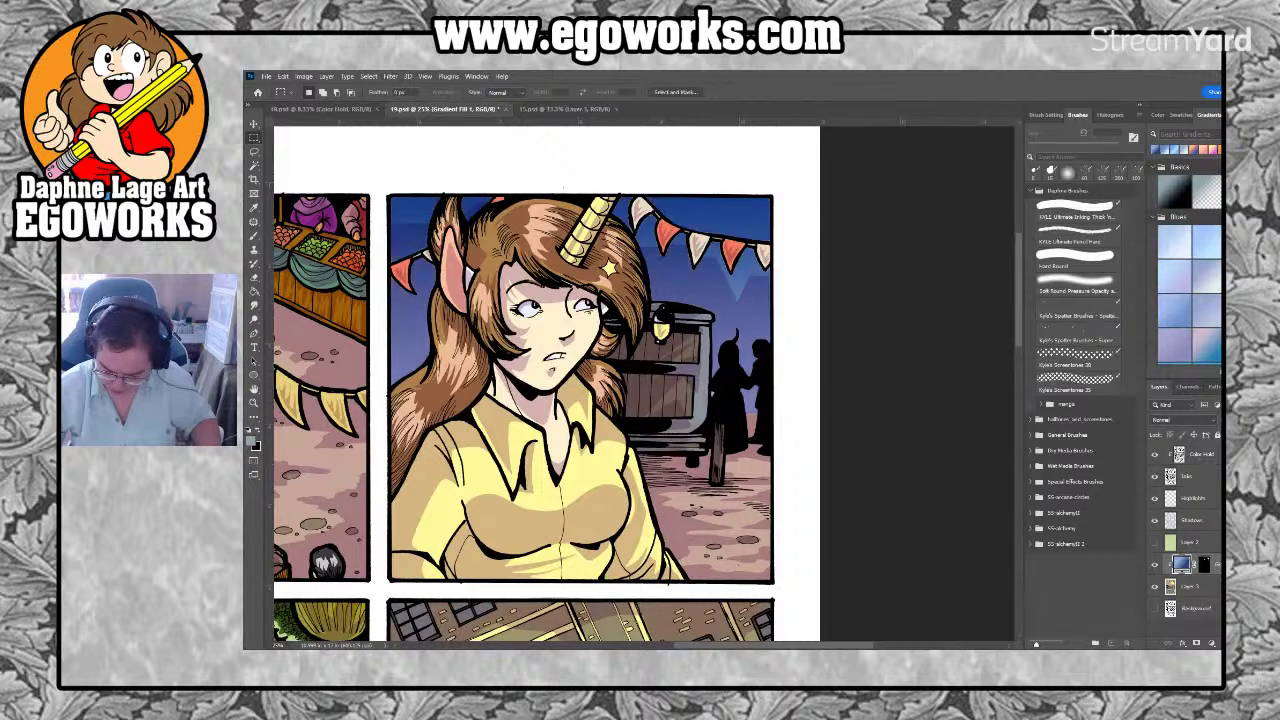
pyautogui.click(1214, 354)
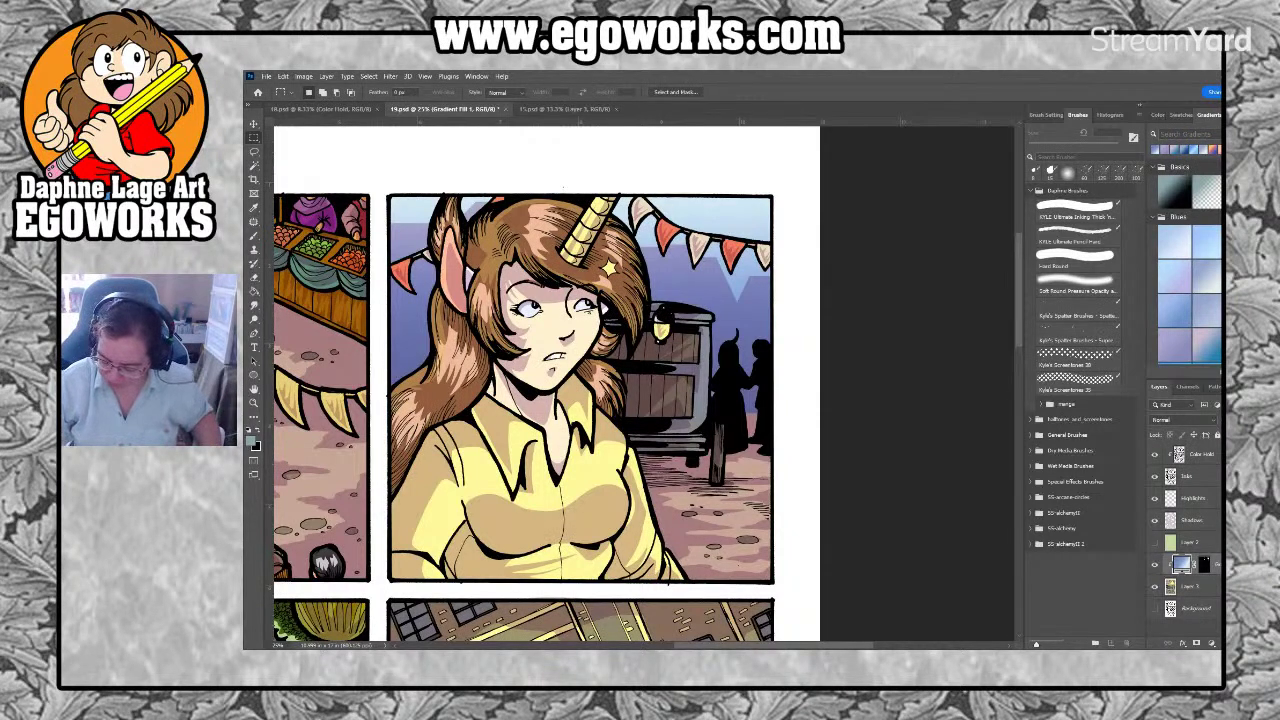
pyautogui.scroll(-3, 1189, 260)
pyautogui.scroll(-4, 1189, 260)
pyautogui.scroll(6, 1189, 260)
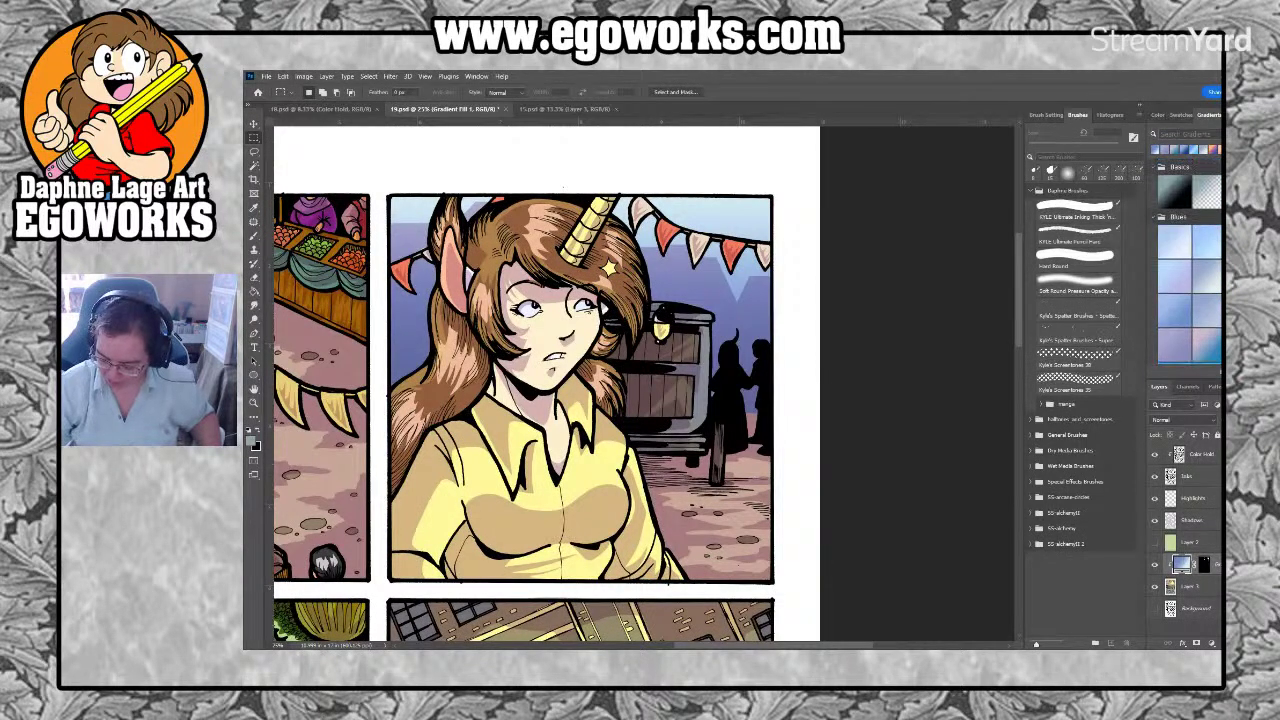
pyautogui.click(1157, 149)
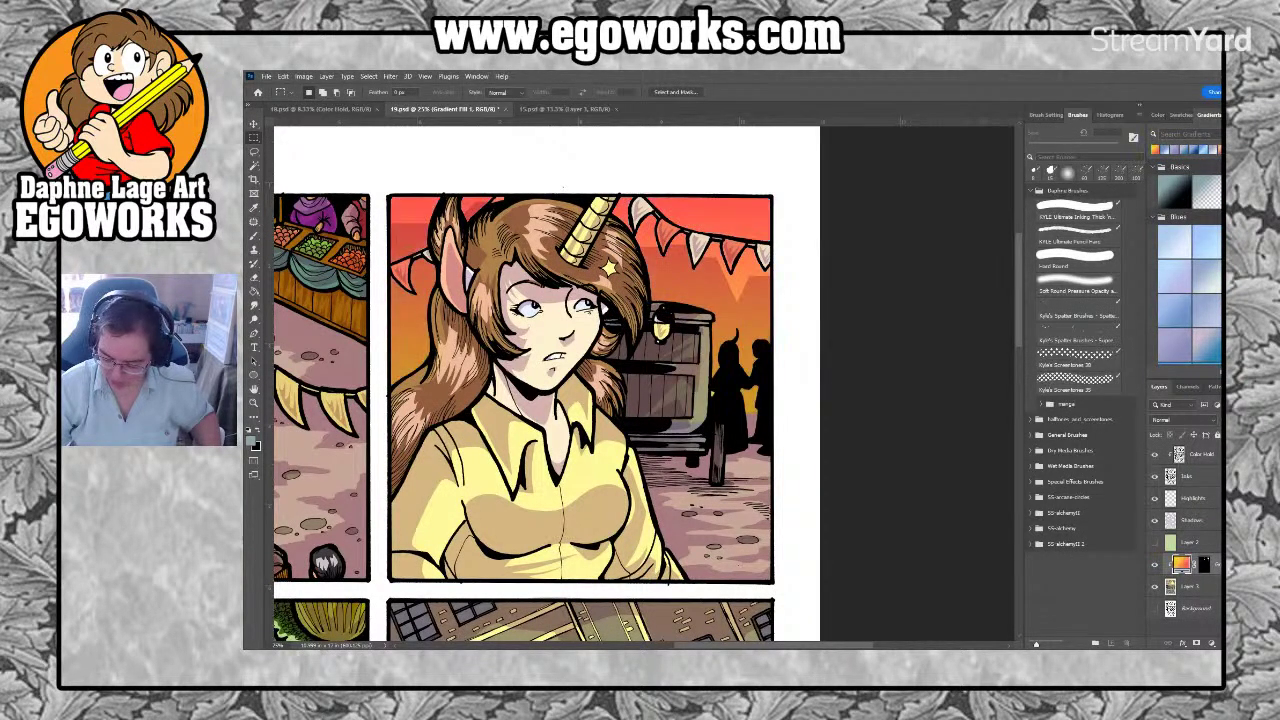
pyautogui.click(1217, 149)
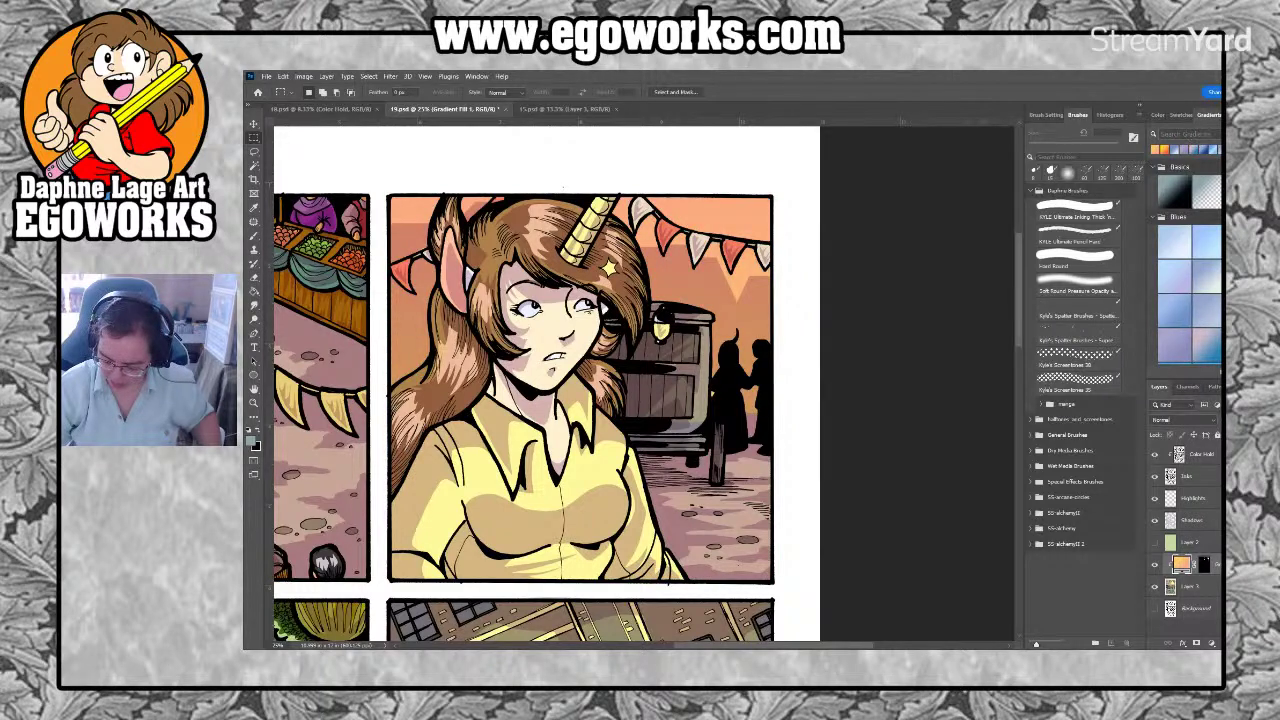
pyautogui.click(1172, 150)
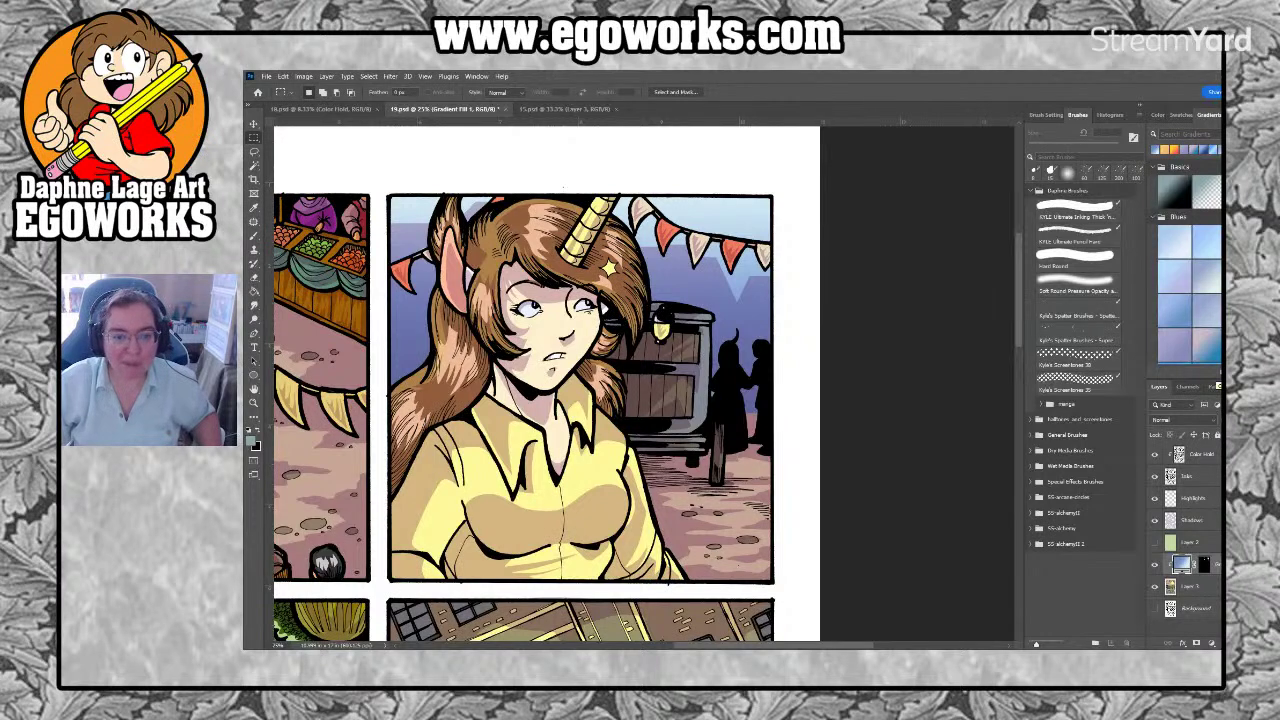
# Choose the peach-pink swatch as the color for the woman's lips and get the lasso ready at her mouth
pyautogui.click(1181, 117)
pyautogui.press('z')
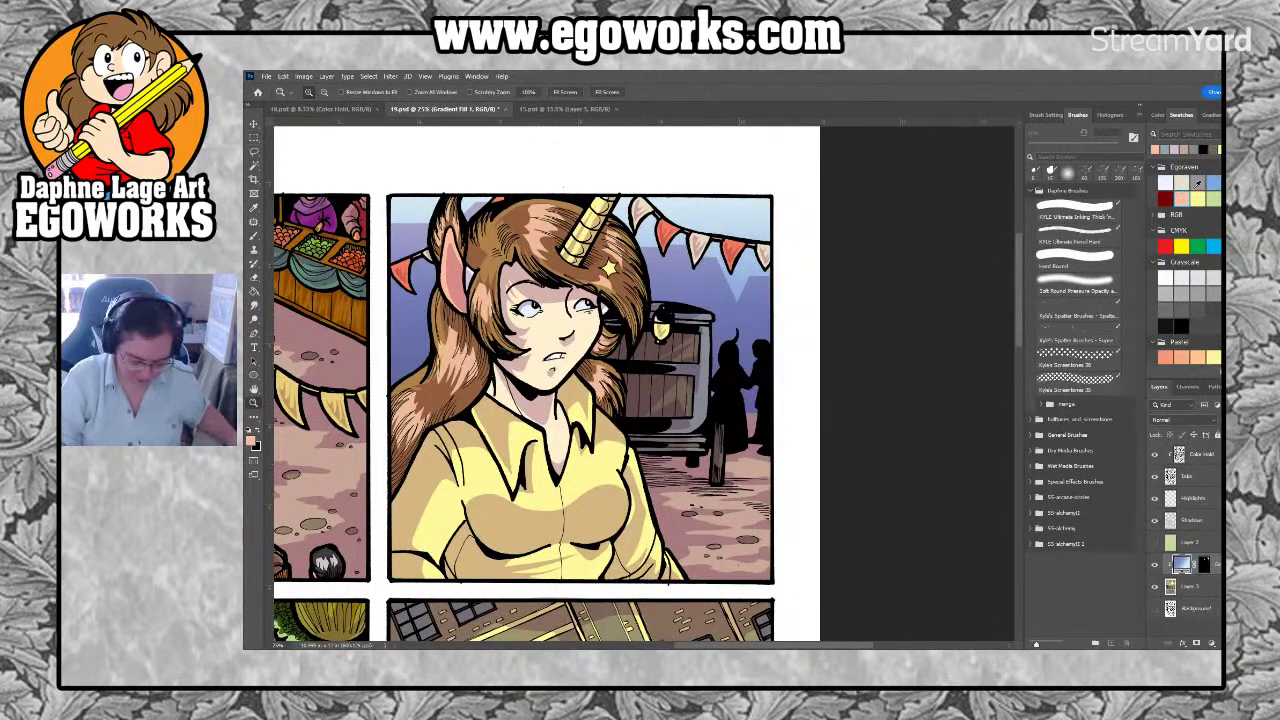
pyautogui.press('m')
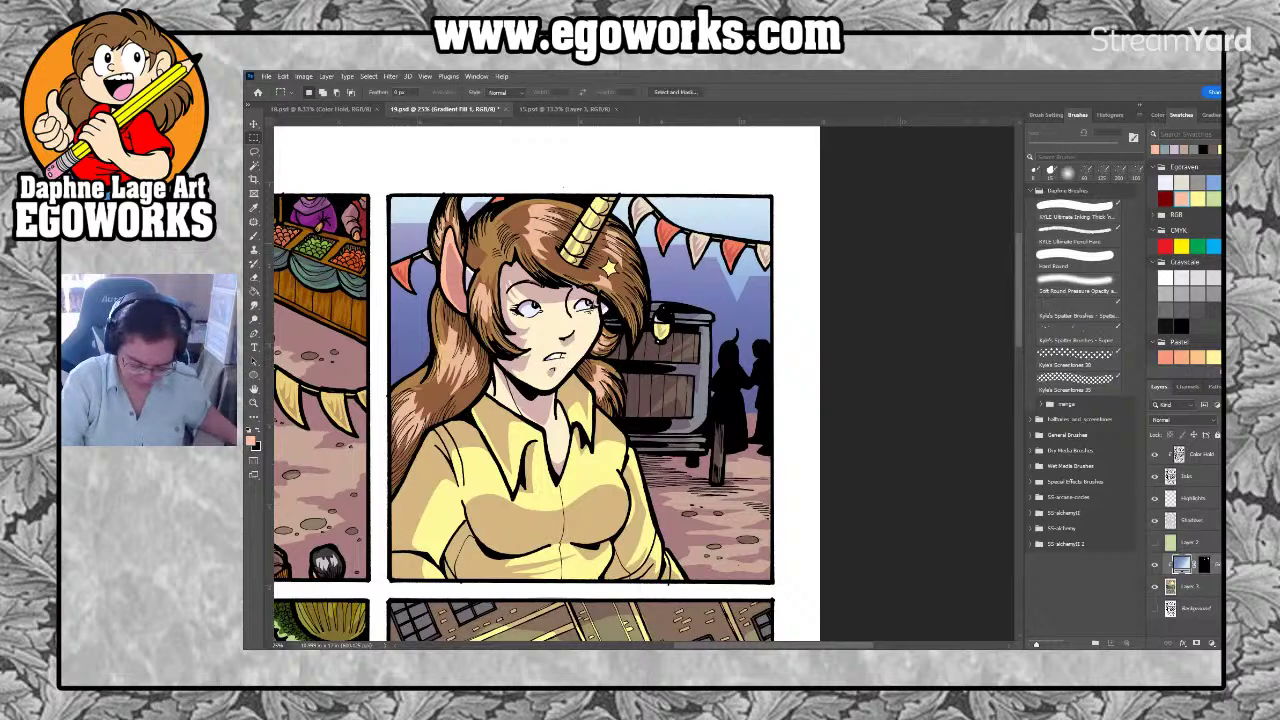
pyautogui.scroll(4, 558, 368)
pyautogui.moveTo(699, 453); pyautogui.dragTo(758, 460)
pyautogui.press('l')
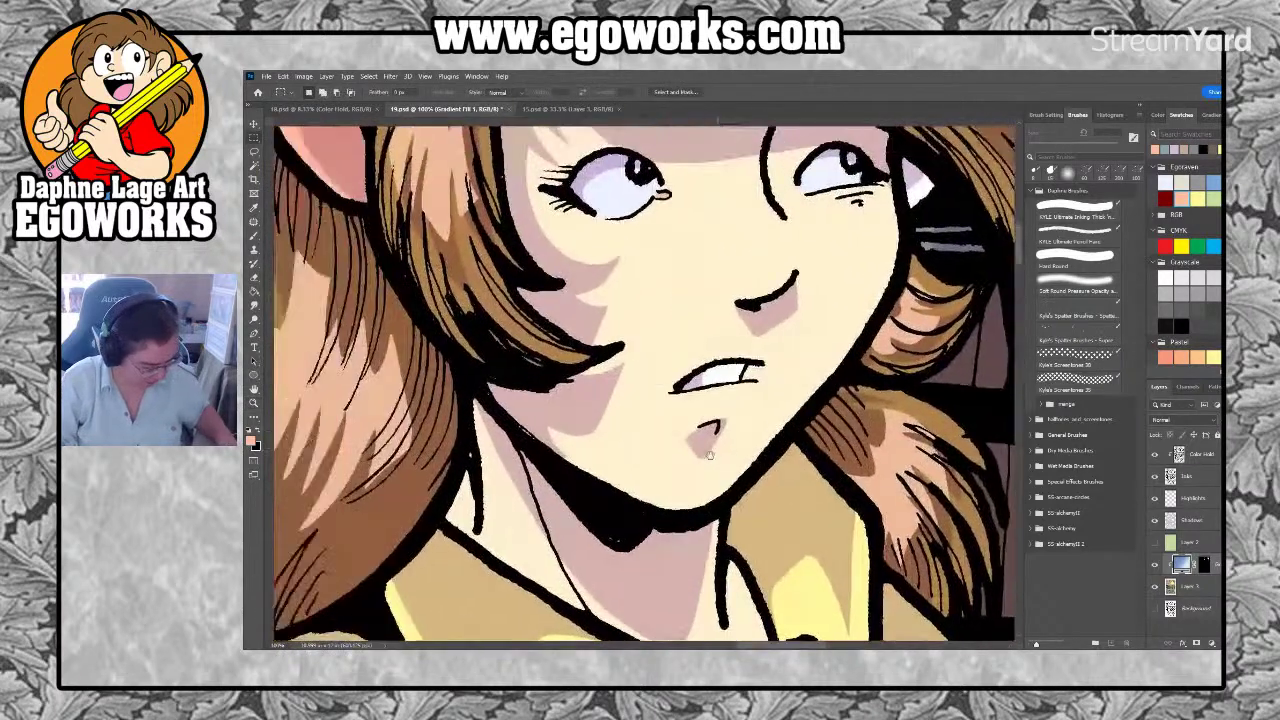
# Try a peach-pink fill on a lassoed lower lip on the flat color layer, and undo it
pyautogui.moveTo(761, 366)
pyautogui.mouseDown()
pyautogui.moveTo(756, 414)
pyautogui.moveTo(726, 428)
pyautogui.moveTo(692, 418)
pyautogui.moveTo(682, 388)
pyautogui.moveTo(758, 368)
pyautogui.mouseUp()
pyautogui.press('g')
pyautogui.click(710, 405)
pyautogui.press('Escape')
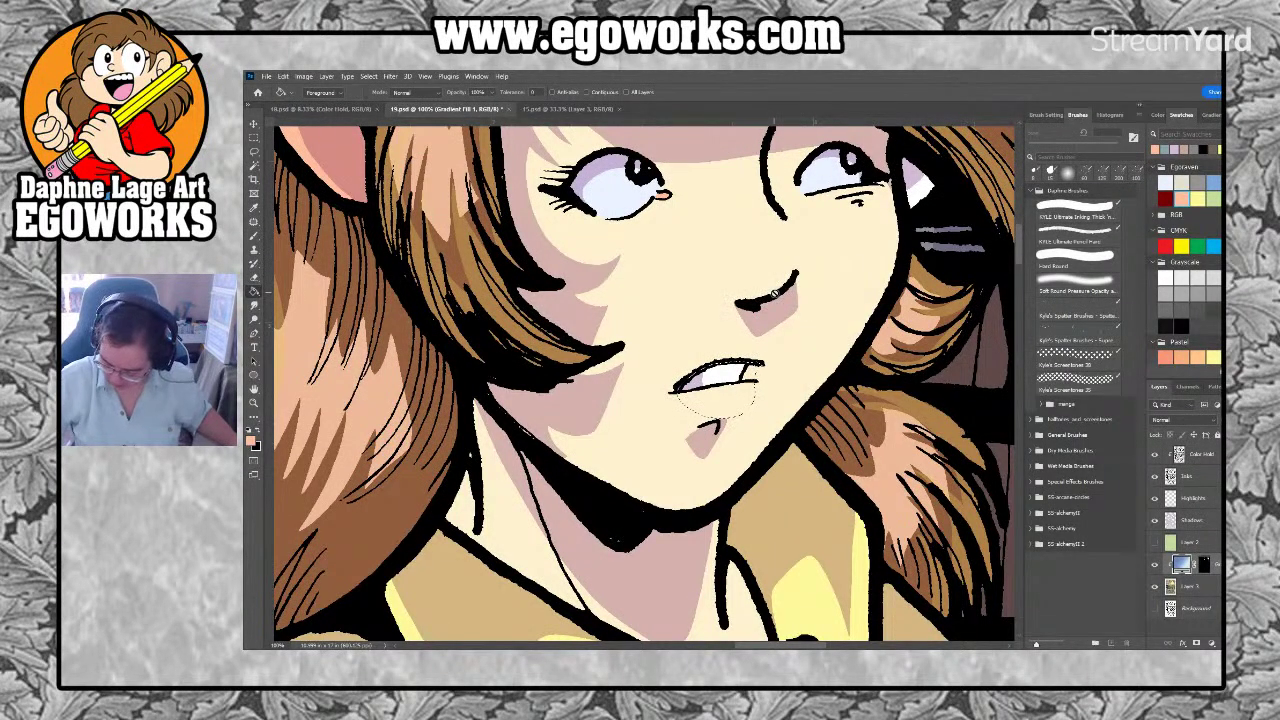
pyautogui.click(1214, 586)
pyautogui.click(744, 406)
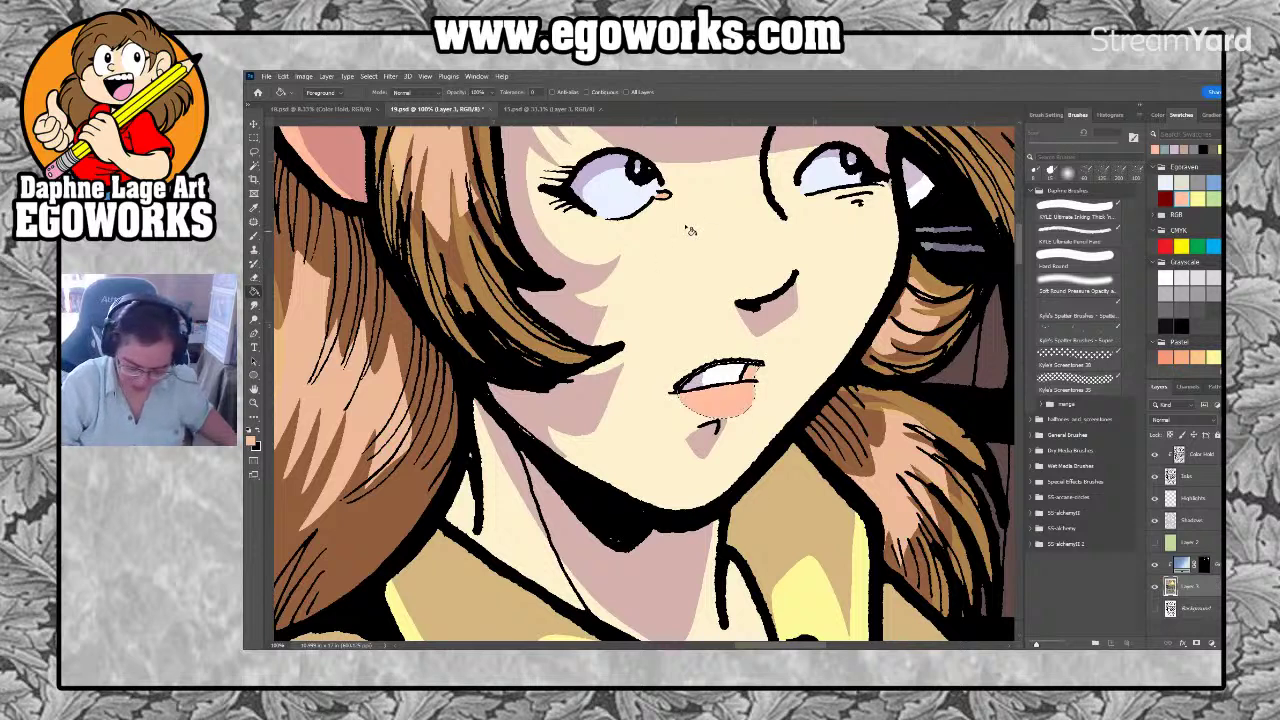
pyautogui.hotkey('ctrl', 'z')
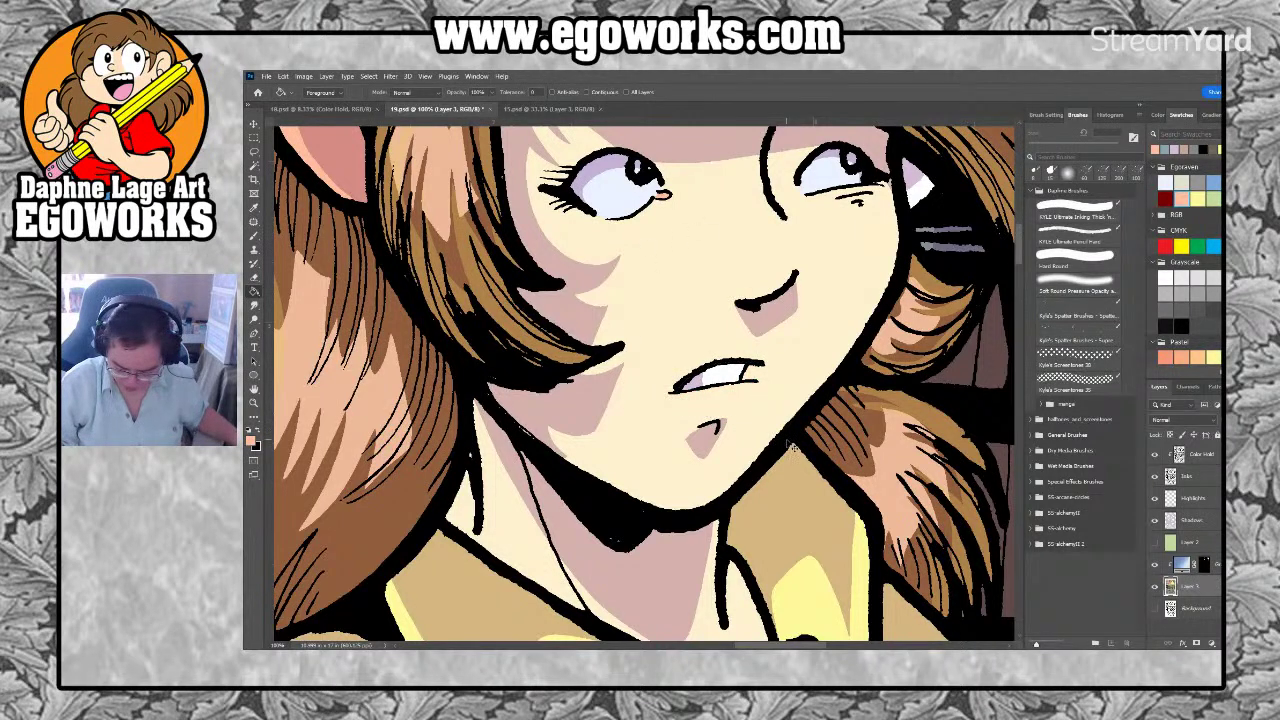
# Lasso the woman's lower lip on the flat color layer, fill it with peach-pink, and clear the selection
pyautogui.press('l')
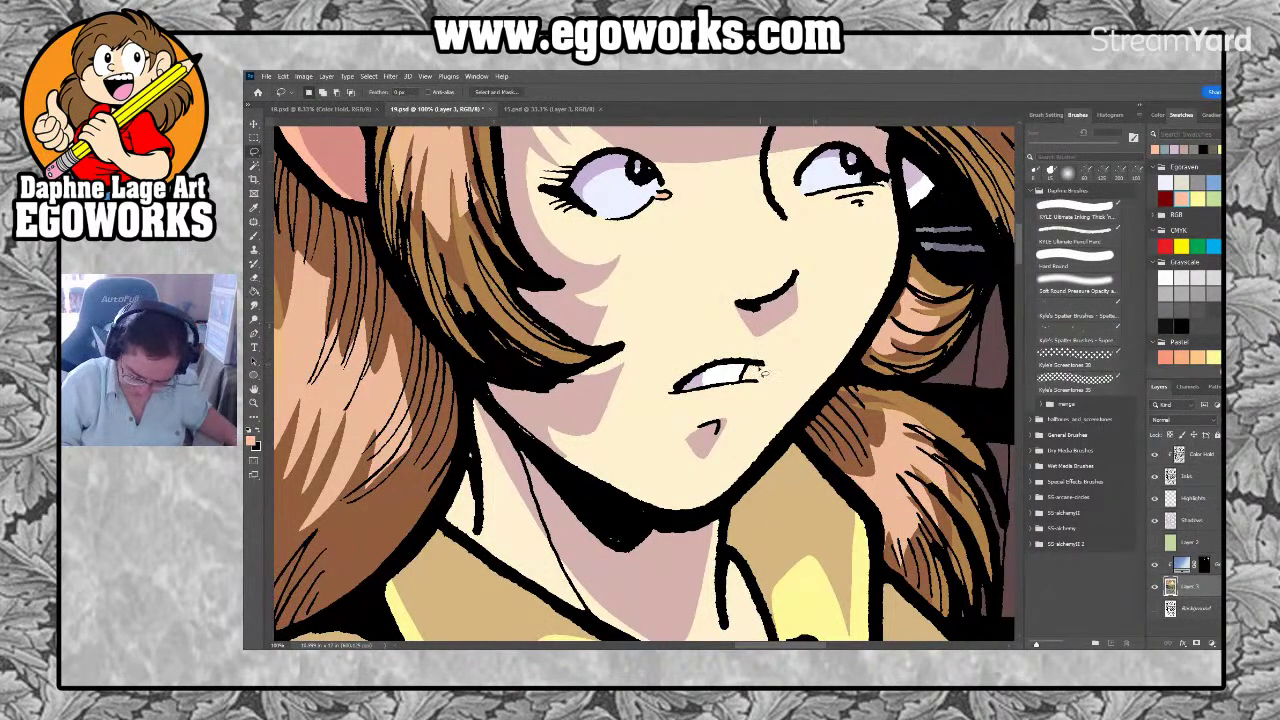
pyautogui.moveTo(757, 410)
pyautogui.mouseDown()
pyautogui.moveTo(724, 426)
pyautogui.moveTo(684, 414)
pyautogui.moveTo(680, 392)
pyautogui.moveTo(750, 373)
pyautogui.mouseUp()
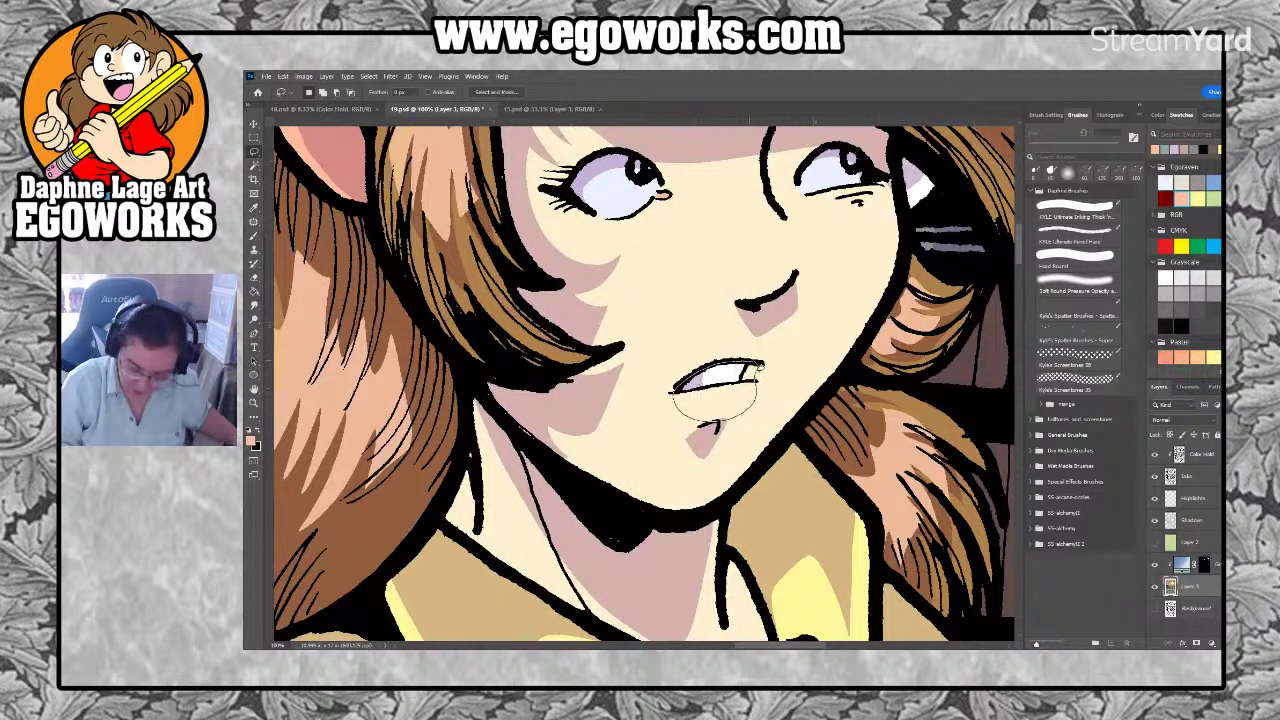
pyautogui.press('g')
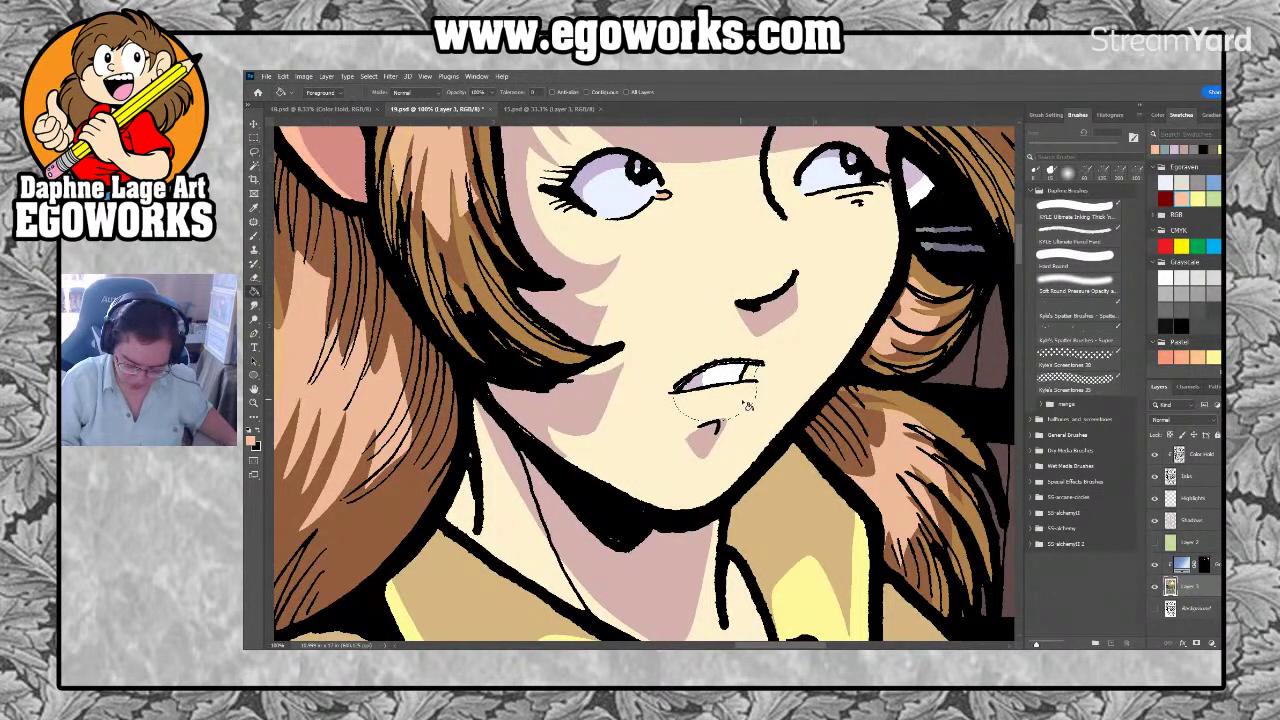
pyautogui.click(755, 405)
pyautogui.hotkey('ctrl', 'd')
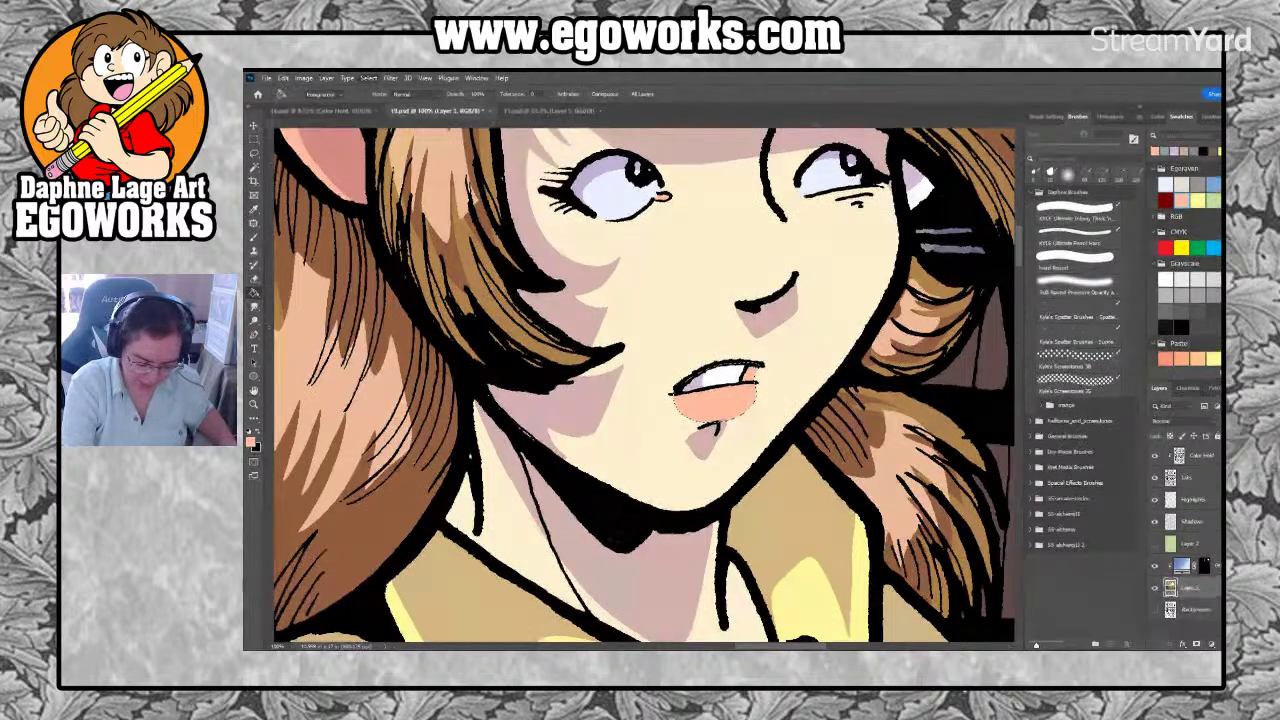
# Go to the running unicorn woman in the first panel and hide the shadows and highlights, leaving her flat colors and inks
pyautogui.hotkey('ctrl', '-')
pyautogui.hotkey('ctrl', '-')
pyautogui.hotkey('ctrl', '-')
pyautogui.hotkey('ctrl', '-')
pyautogui.hotkey('ctrl', '-')
pyautogui.hotkey('ctrl', '-')
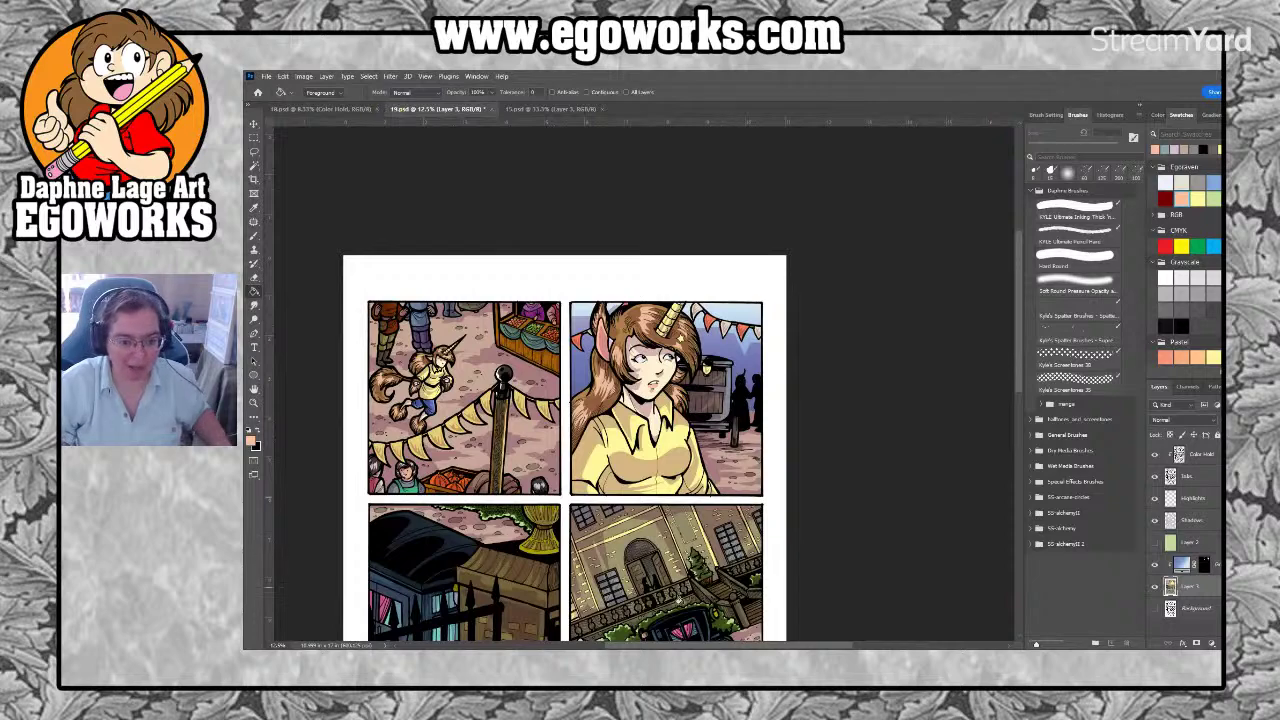
pyautogui.moveTo(683, 588); pyautogui.dragTo(743, 514)
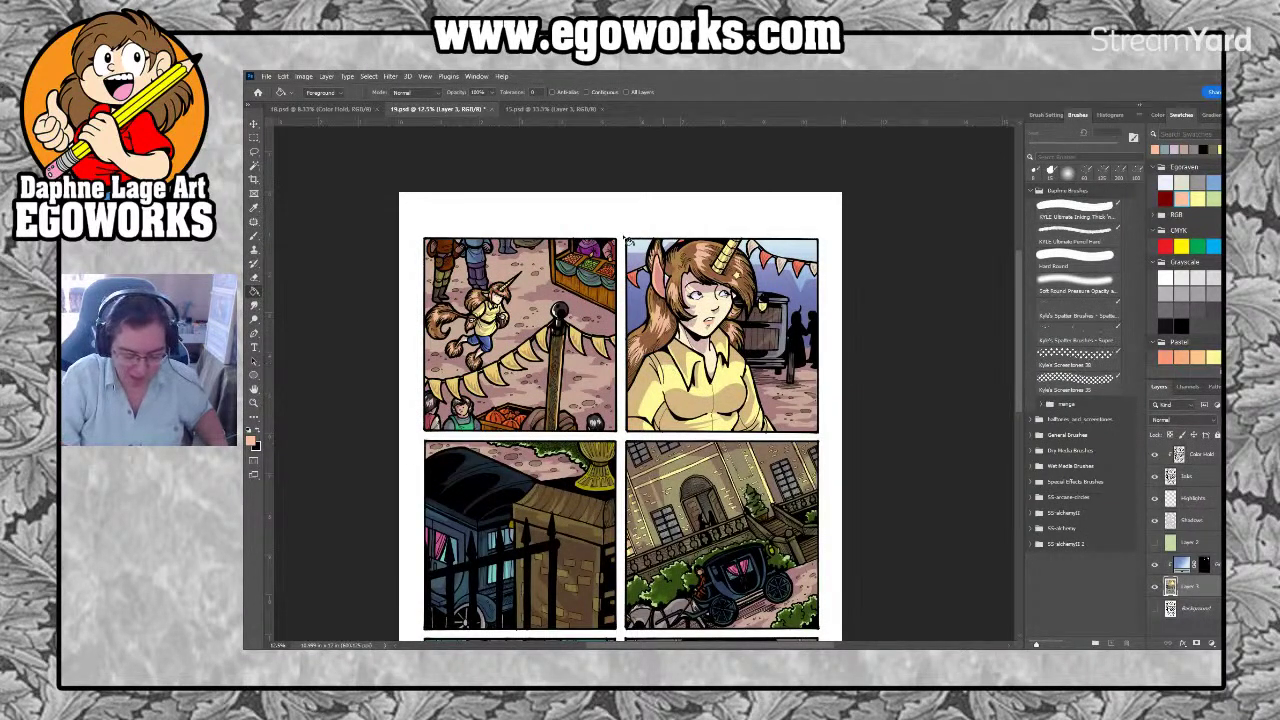
pyautogui.press('z')
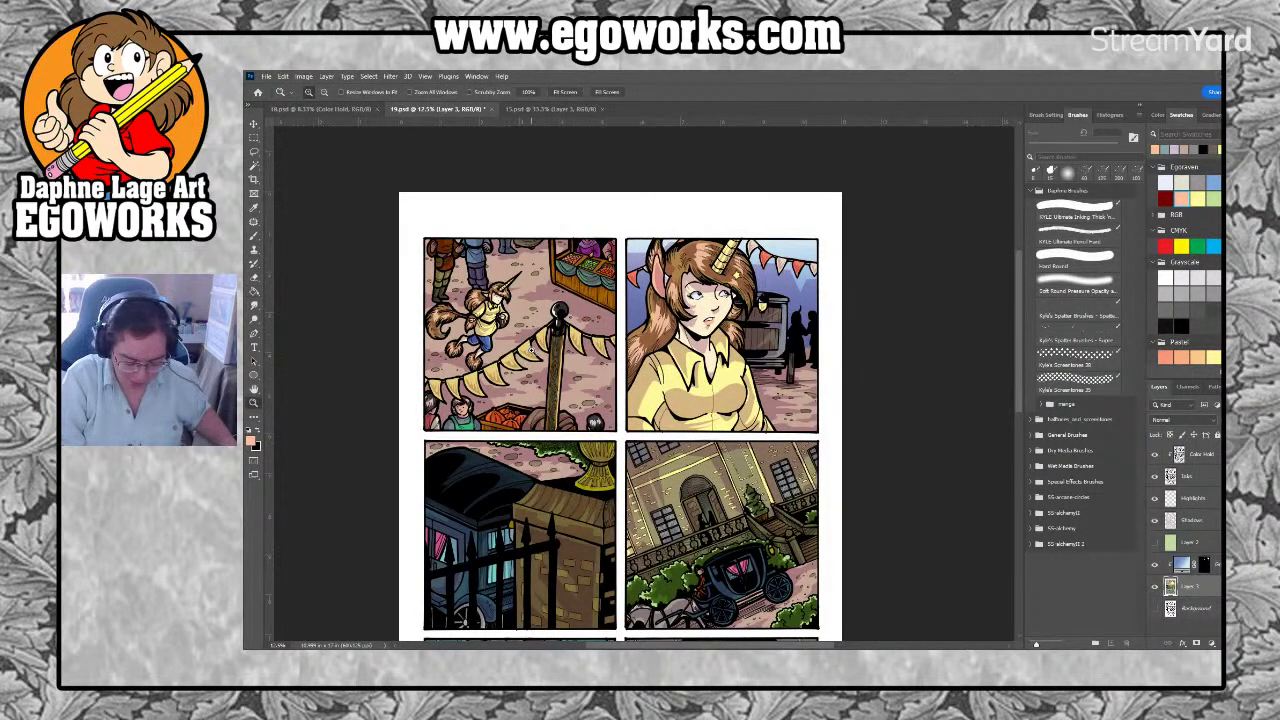
pyautogui.click(536, 352)
pyautogui.click(533, 387)
pyautogui.click(538, 390)
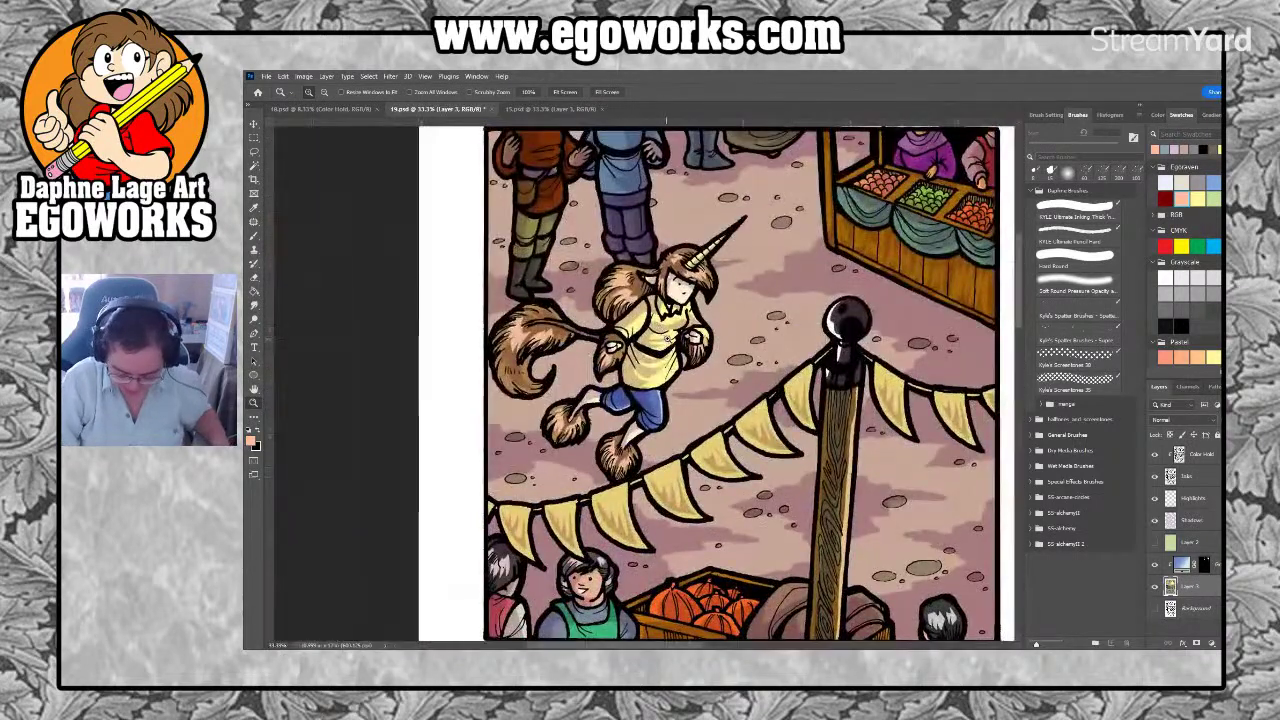
pyautogui.click(668, 340)
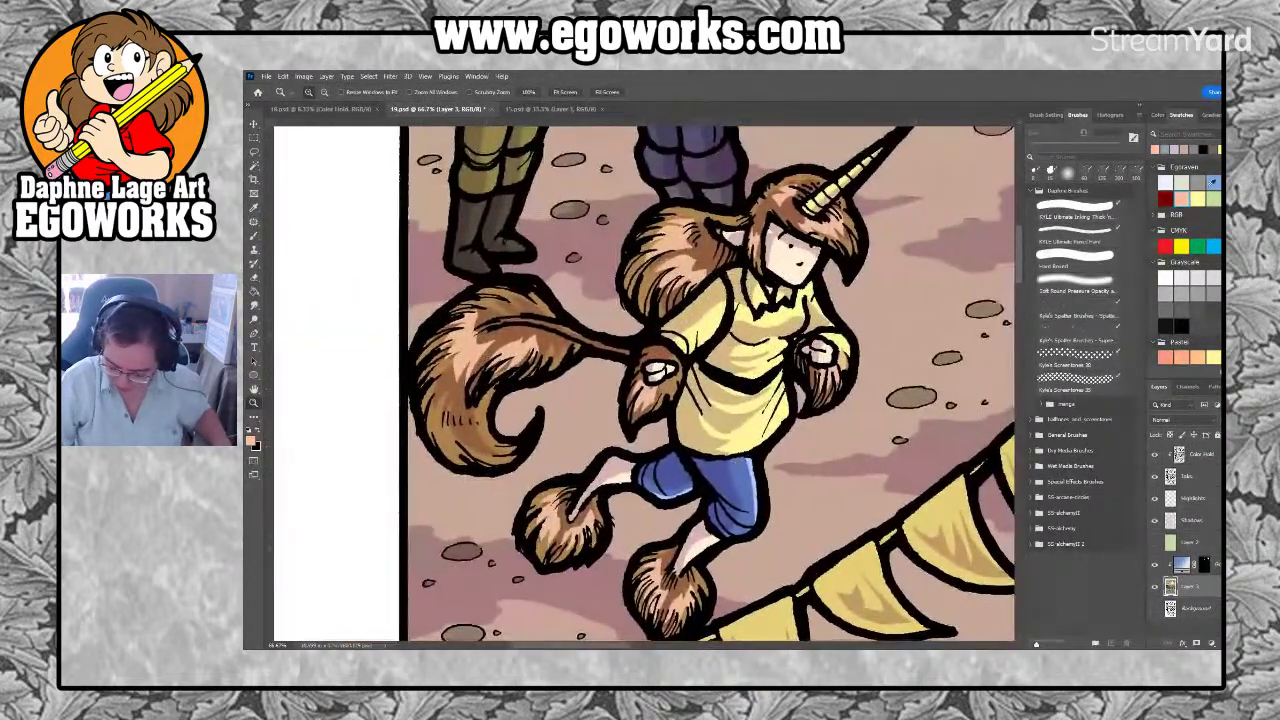
pyautogui.press('l')
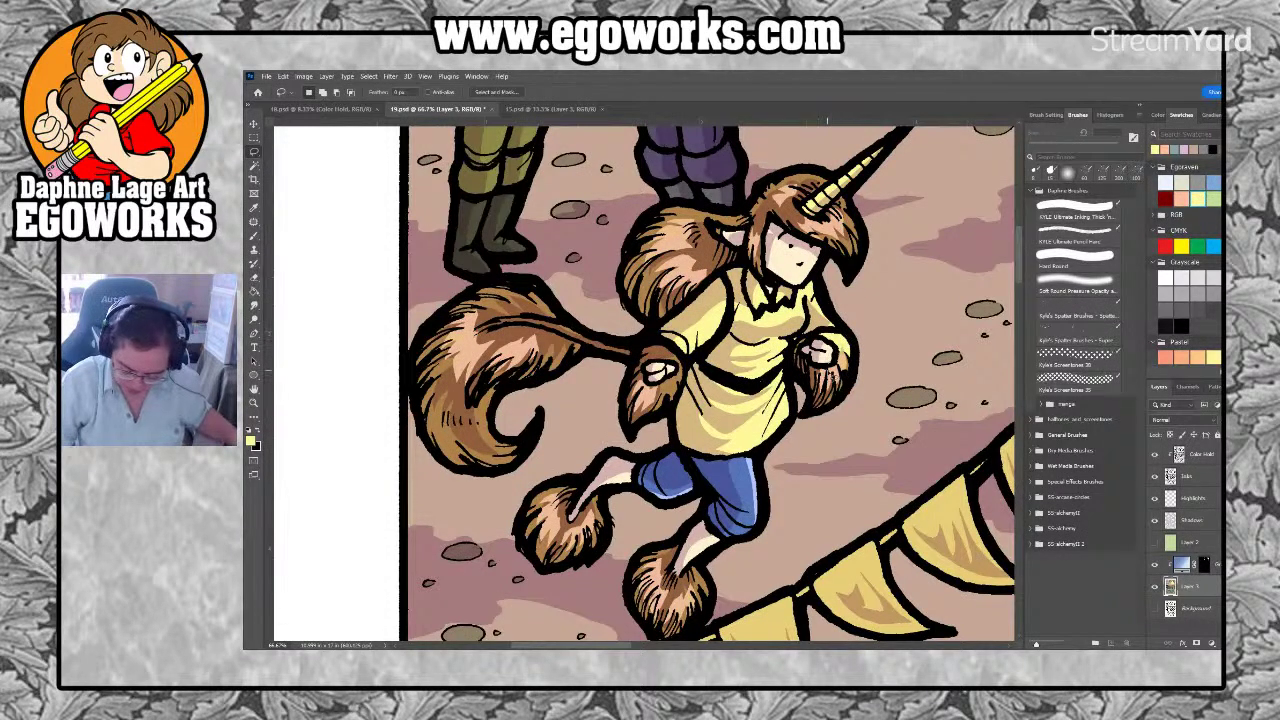
pyautogui.moveTo(1155, 519); pyautogui.dragTo(1155, 497)
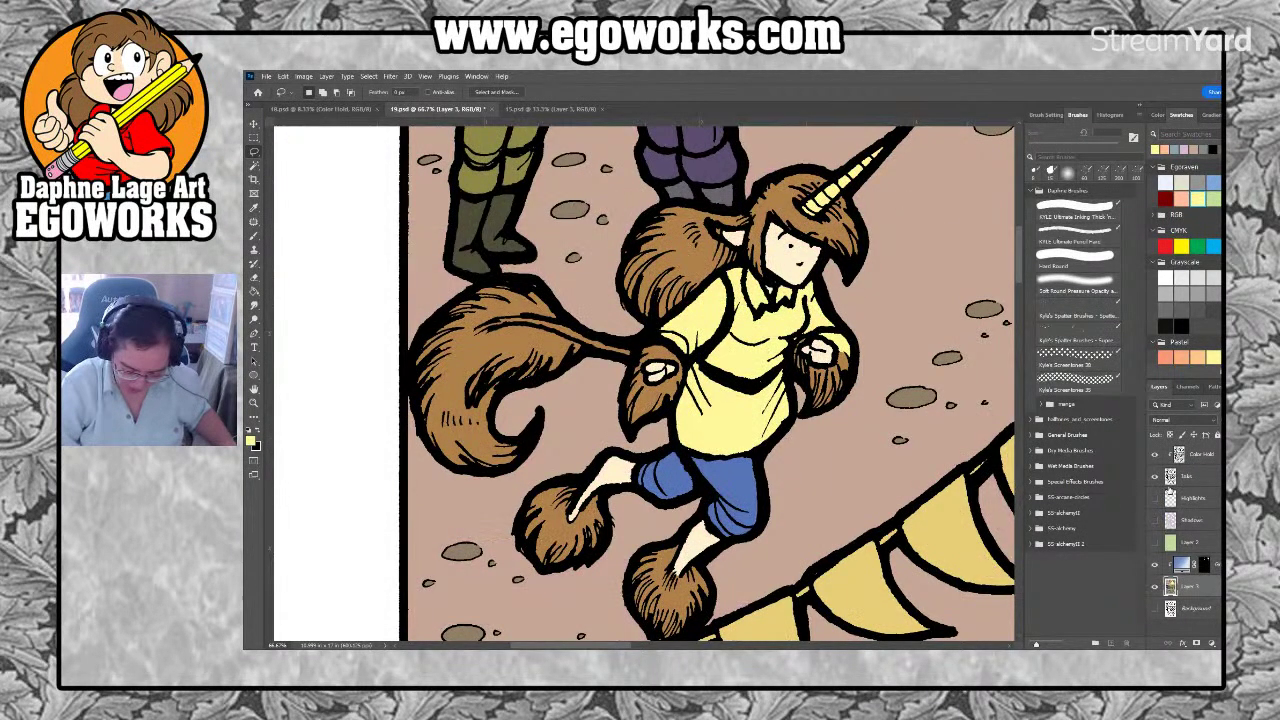
# Sample the brown of her hair and fill the missed fur patches around the wrist of her raised front hand
pyautogui.press('i')
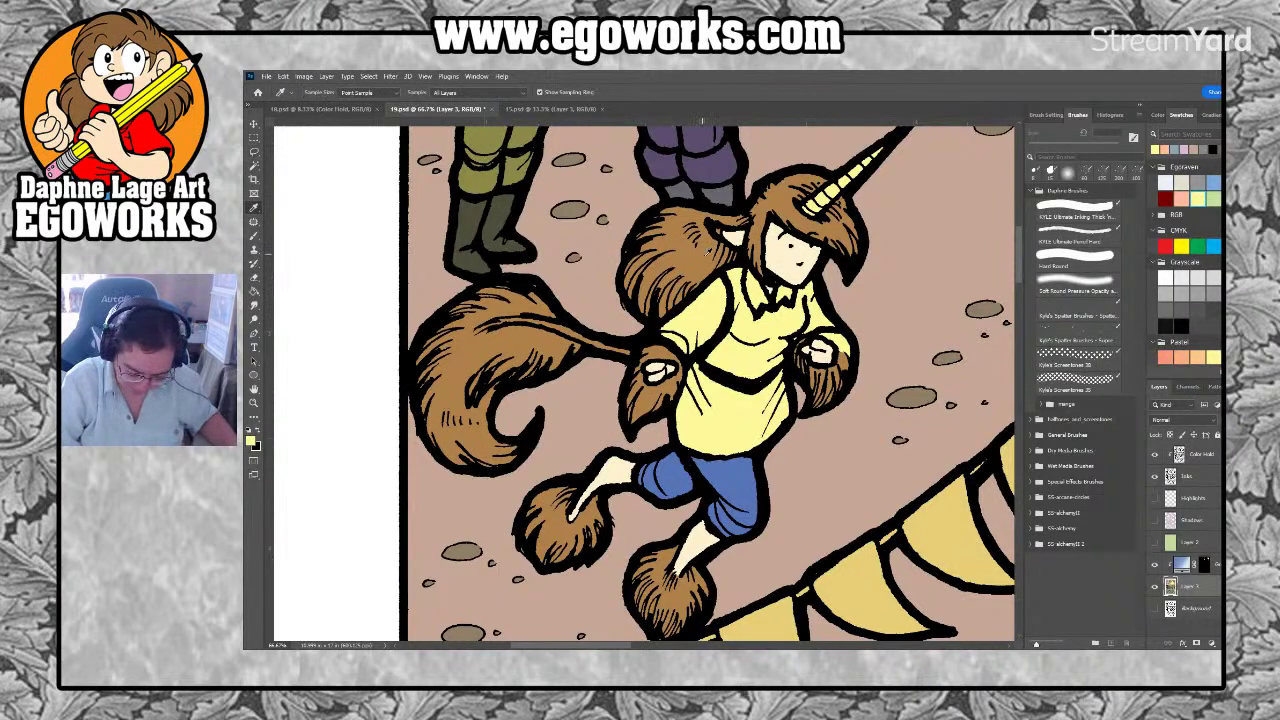
pyautogui.click(734, 246)
pyautogui.press('l')
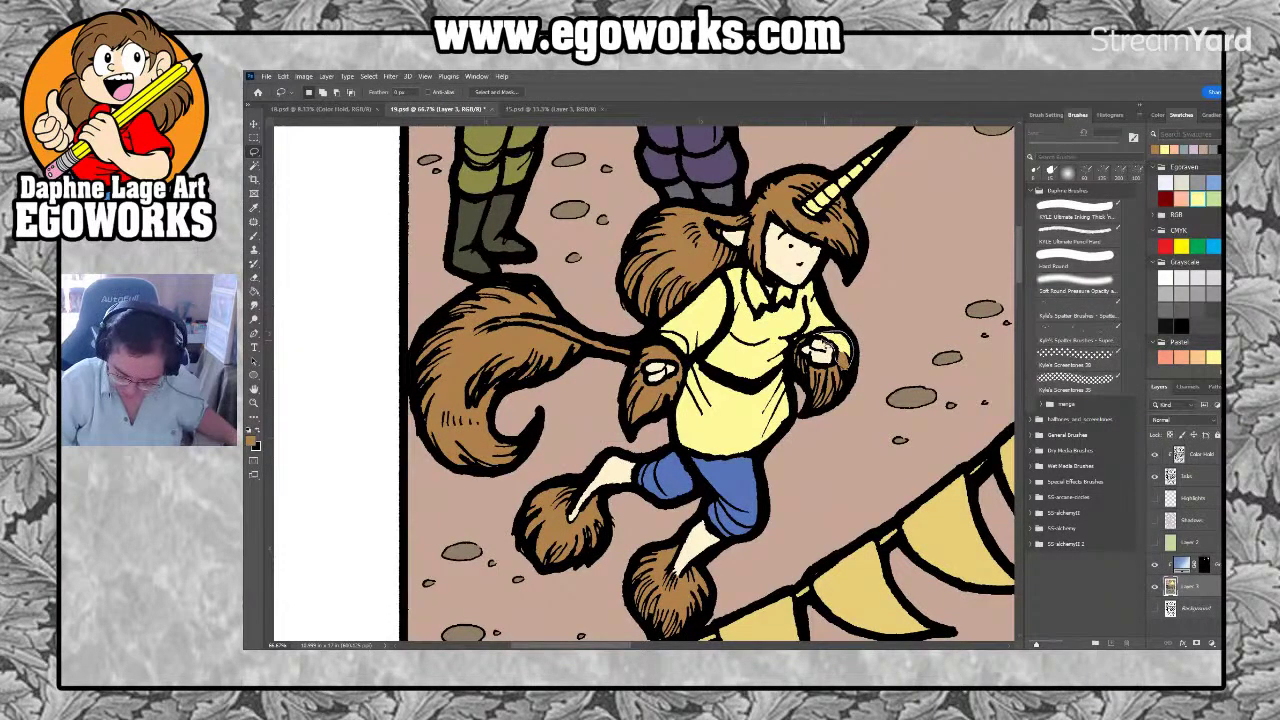
pyautogui.press('g')
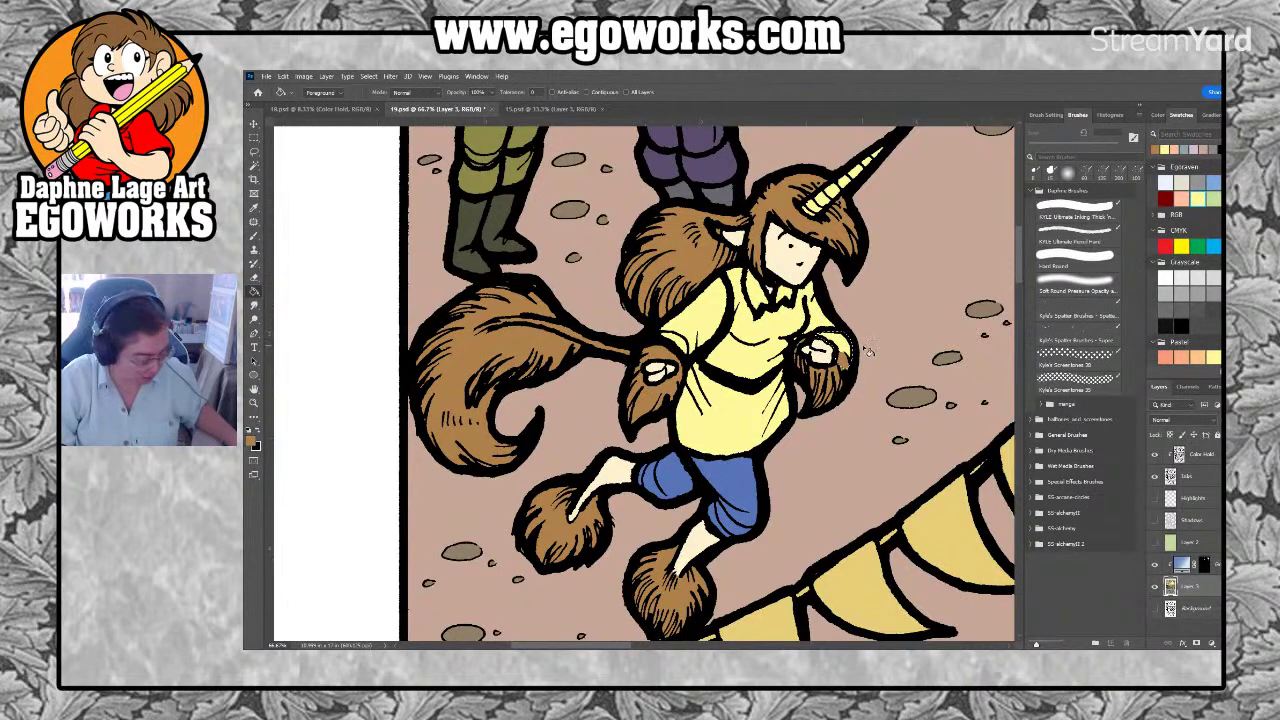
pyautogui.press('l')
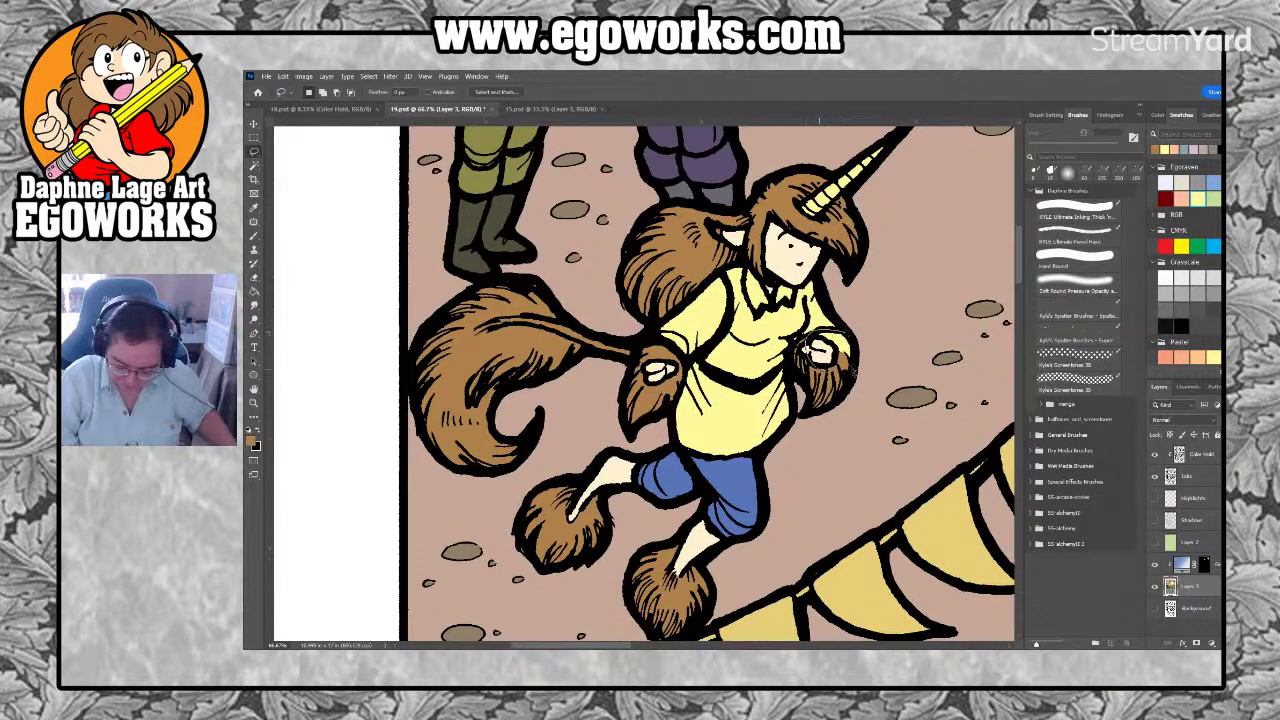
pyautogui.press('g')
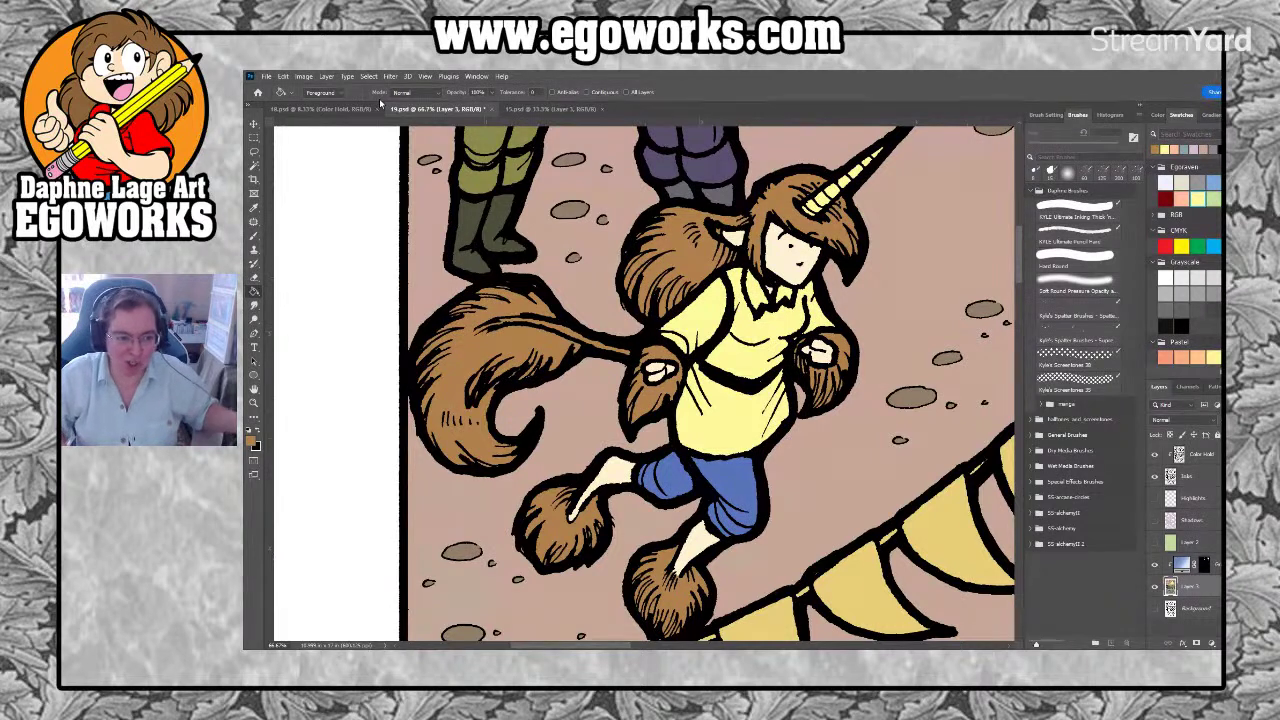
# Lasso the bare lower legs between the blue pants and the furry feet, and fill them with white
pyautogui.click(1166, 277)
pyautogui.press('l')
pyautogui.moveTo(699, 528)
pyautogui.mouseDown()
pyautogui.moveTo(664, 581)
pyautogui.moveTo(701, 571)
pyautogui.moveTo(702, 518)
pyautogui.mouseUp()
pyautogui.moveTo(646, 461)
pyautogui.mouseDown()
pyautogui.moveTo(637, 497)
pyautogui.moveTo(569, 515)
pyautogui.moveTo(607, 449)
pyautogui.moveTo(650, 452)
pyautogui.mouseUp()
pyautogui.press('g')
pyautogui.click(645, 447)
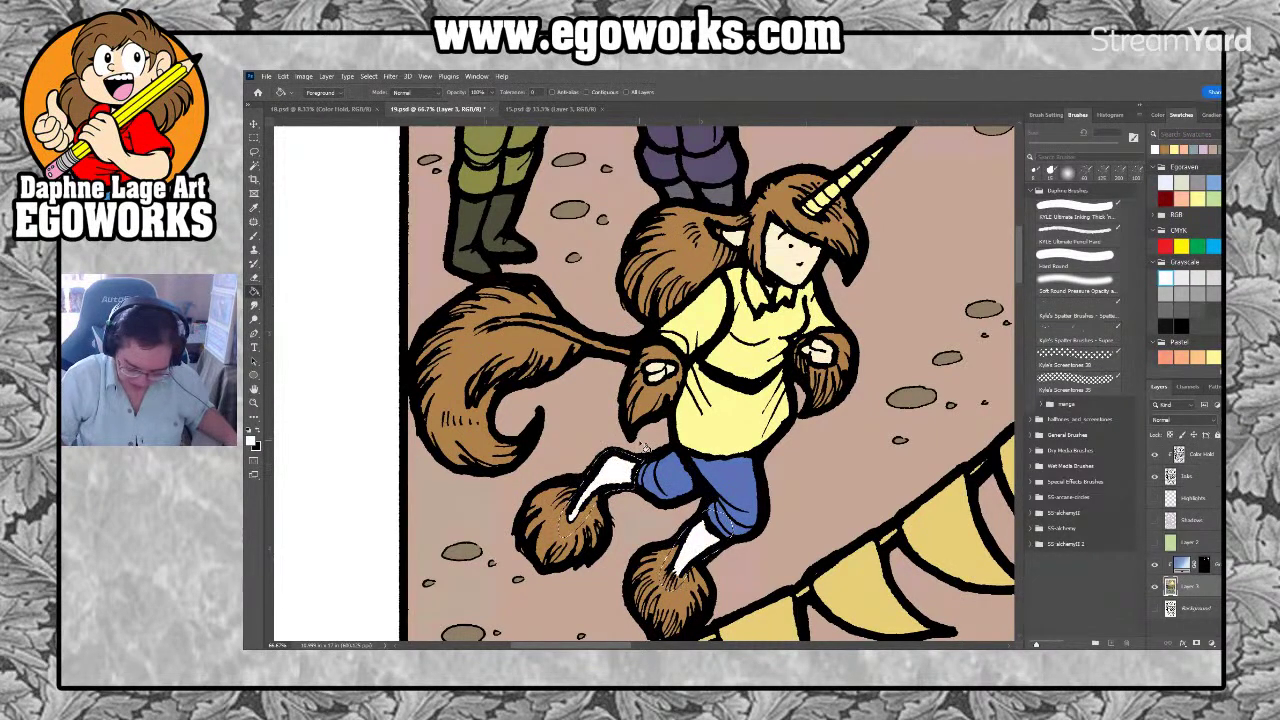
# Fill both of the running woman's hands with the pale yellow swatch
pyautogui.click(1197, 195)
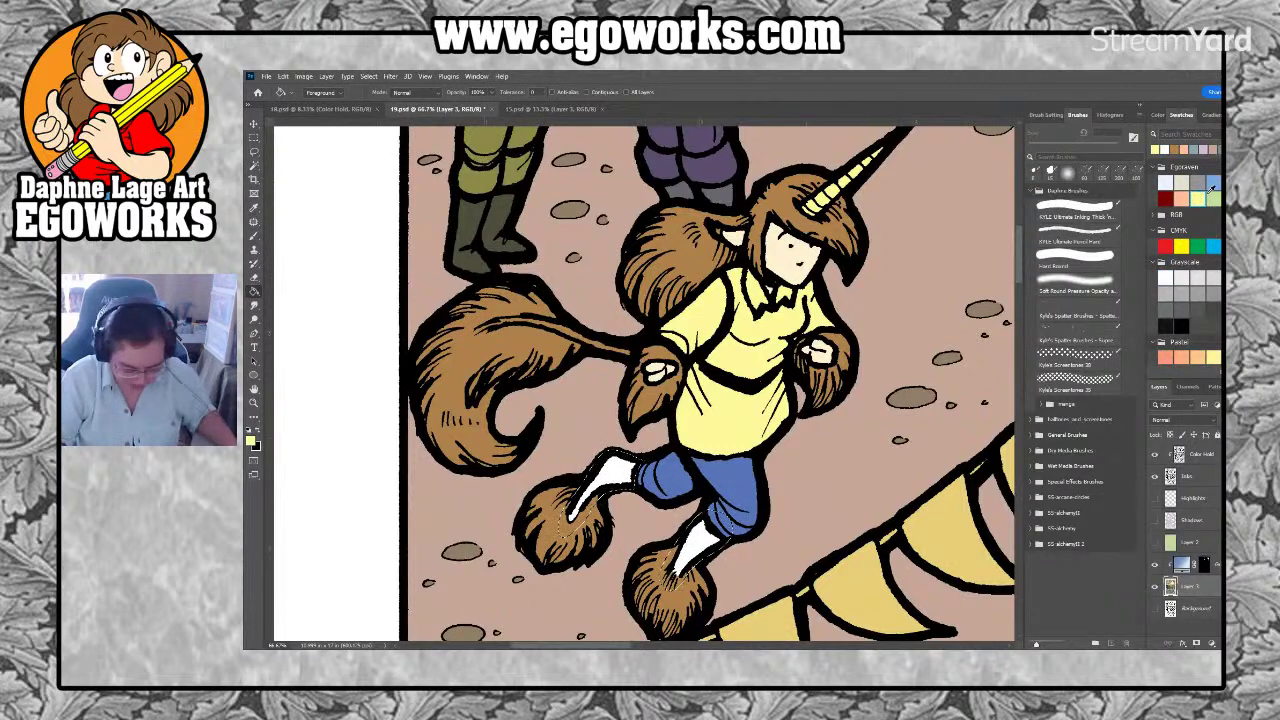
pyautogui.press('l')
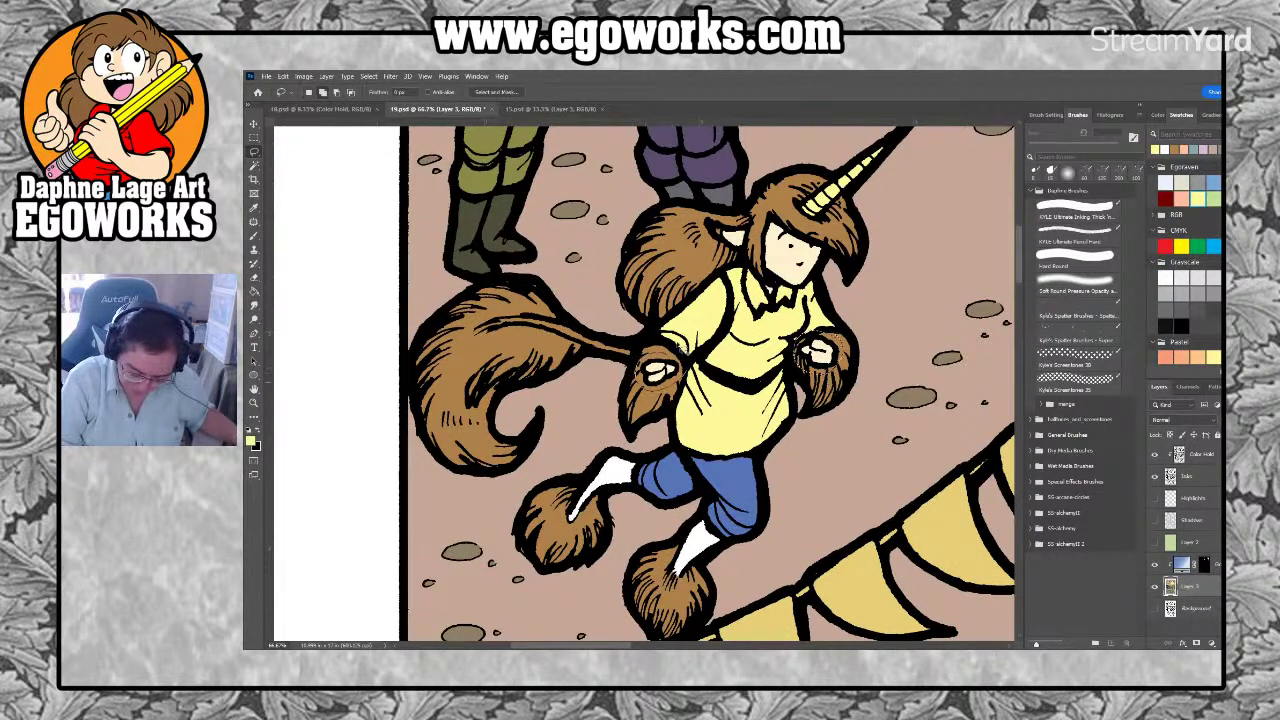
pyautogui.press('g')
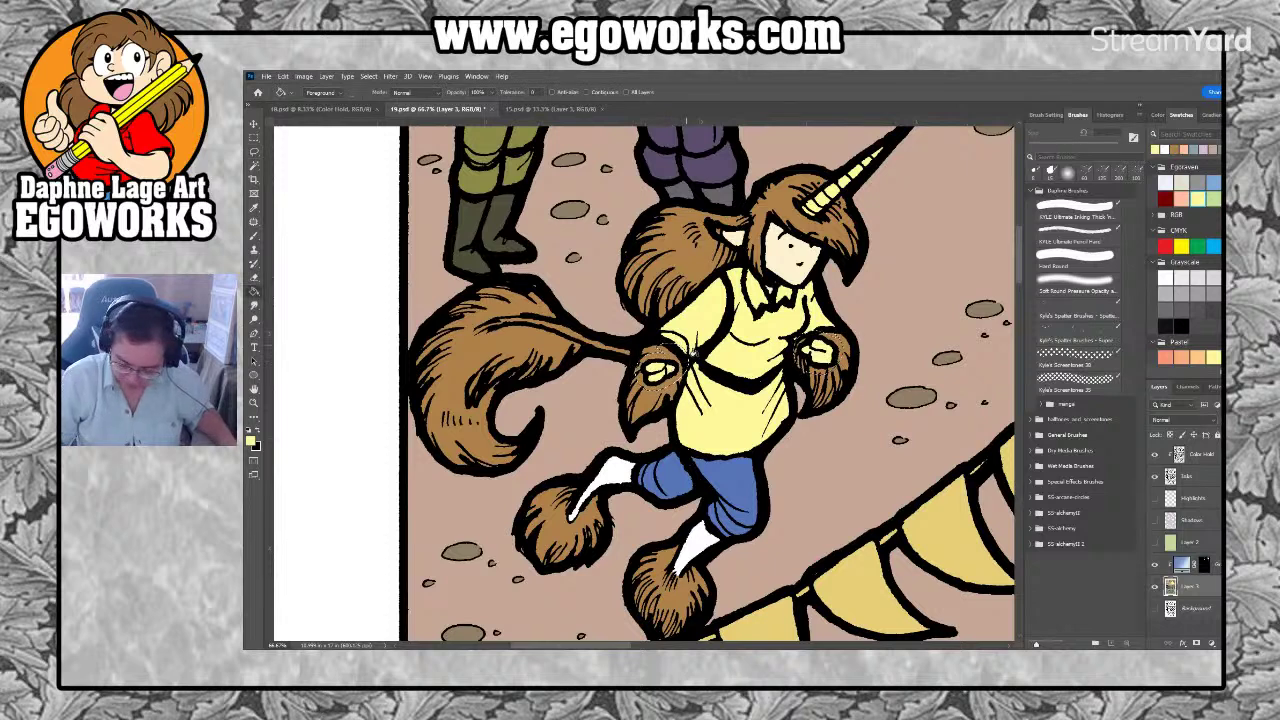
# Lasso the running woman's ear and fill it with white
pyautogui.scroll(3, 690, 352)
pyautogui.press('l')
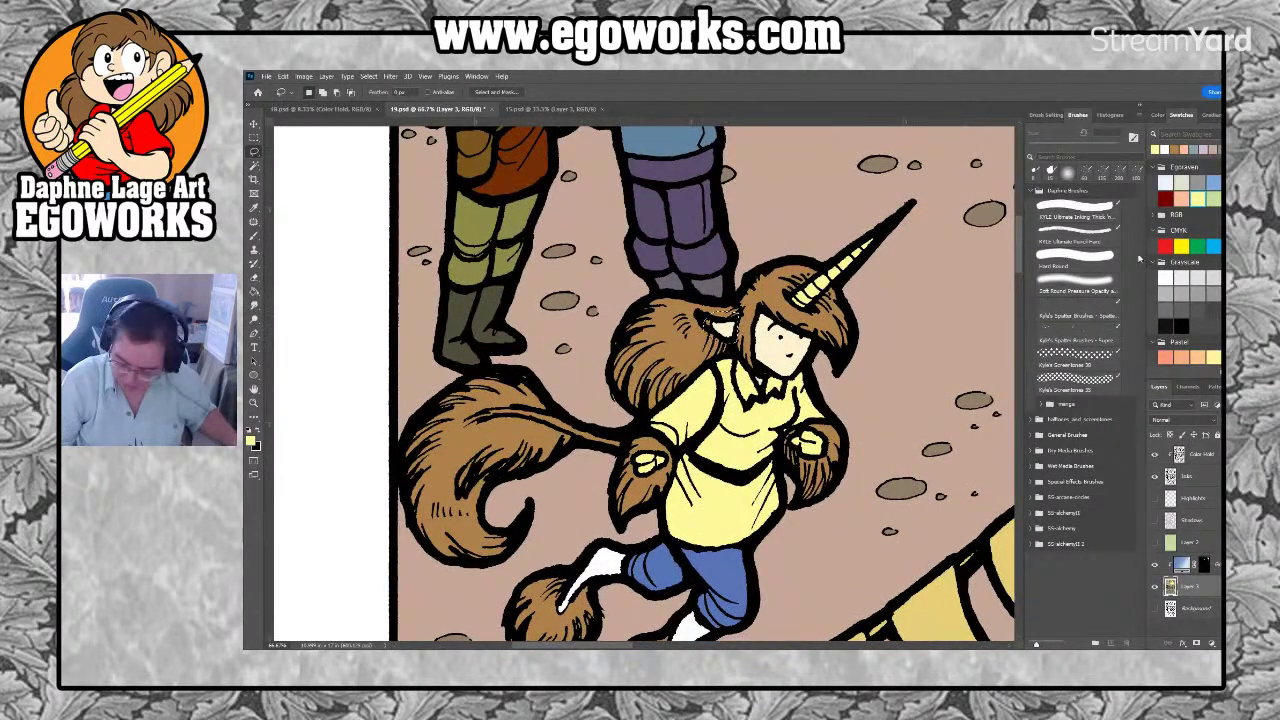
pyautogui.click(1165, 278)
pyautogui.press('g')
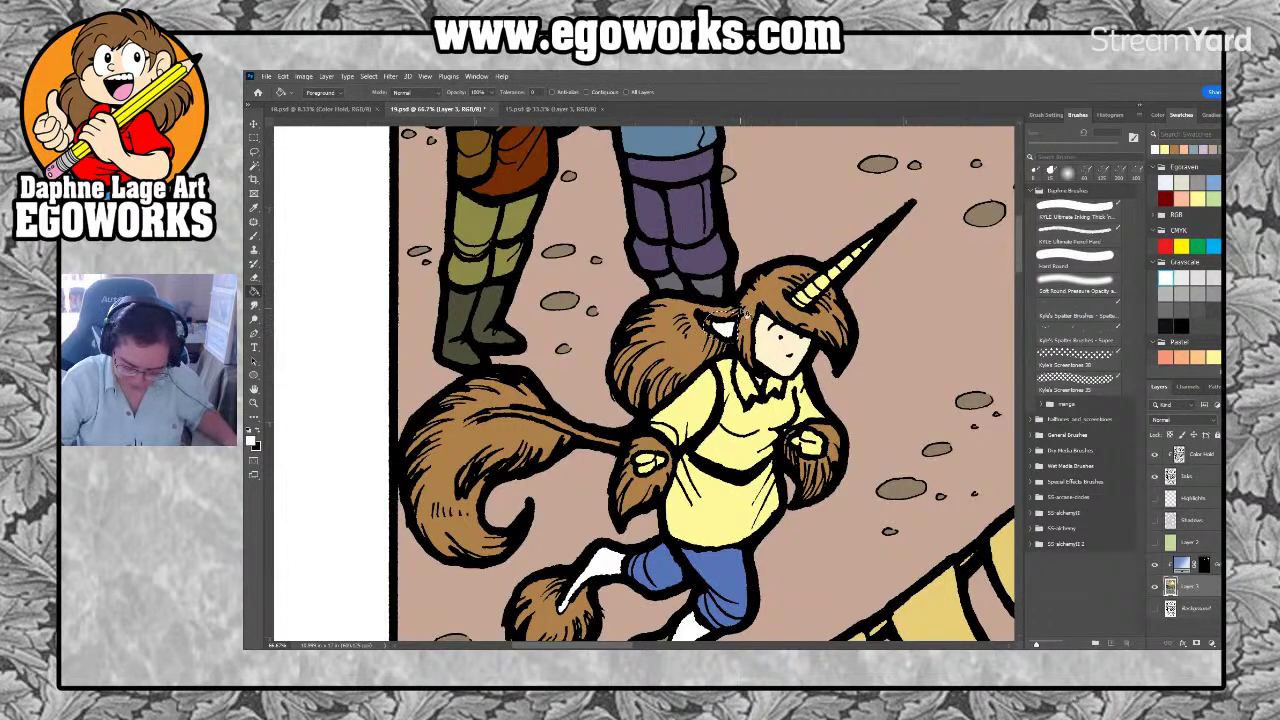
pyautogui.moveTo(740, 313); pyautogui.dragTo(816, 286)
# Lasso the thin central stripe of the running woman's tail and fill it with white
pyautogui.press('l')
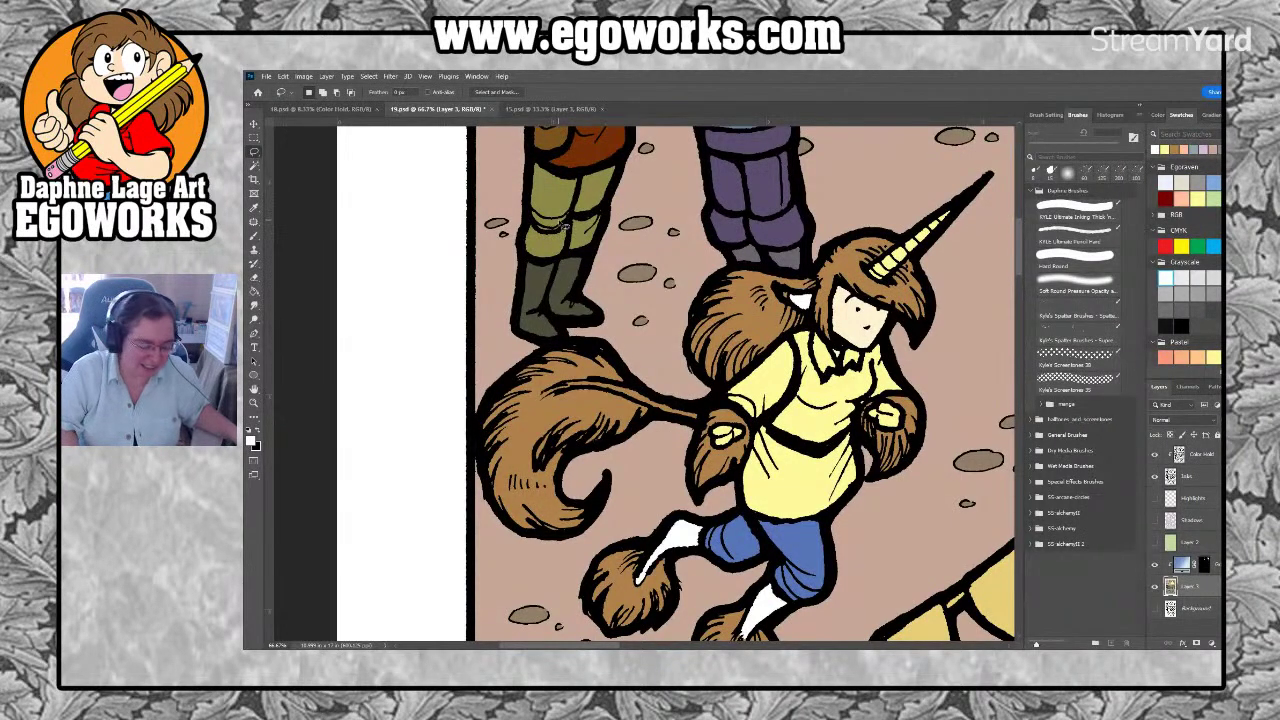
pyautogui.hotkey('ctrl', '-')
pyautogui.hotkey('ctrl', '-')
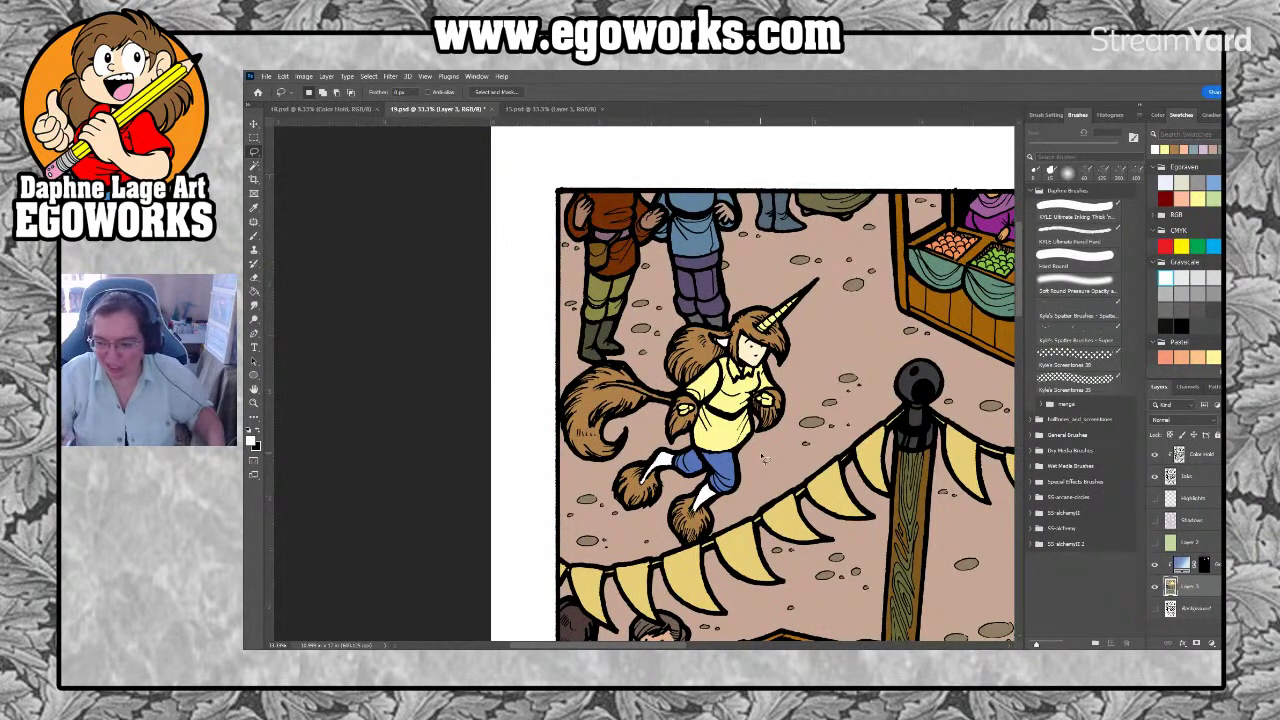
pyautogui.press('z')
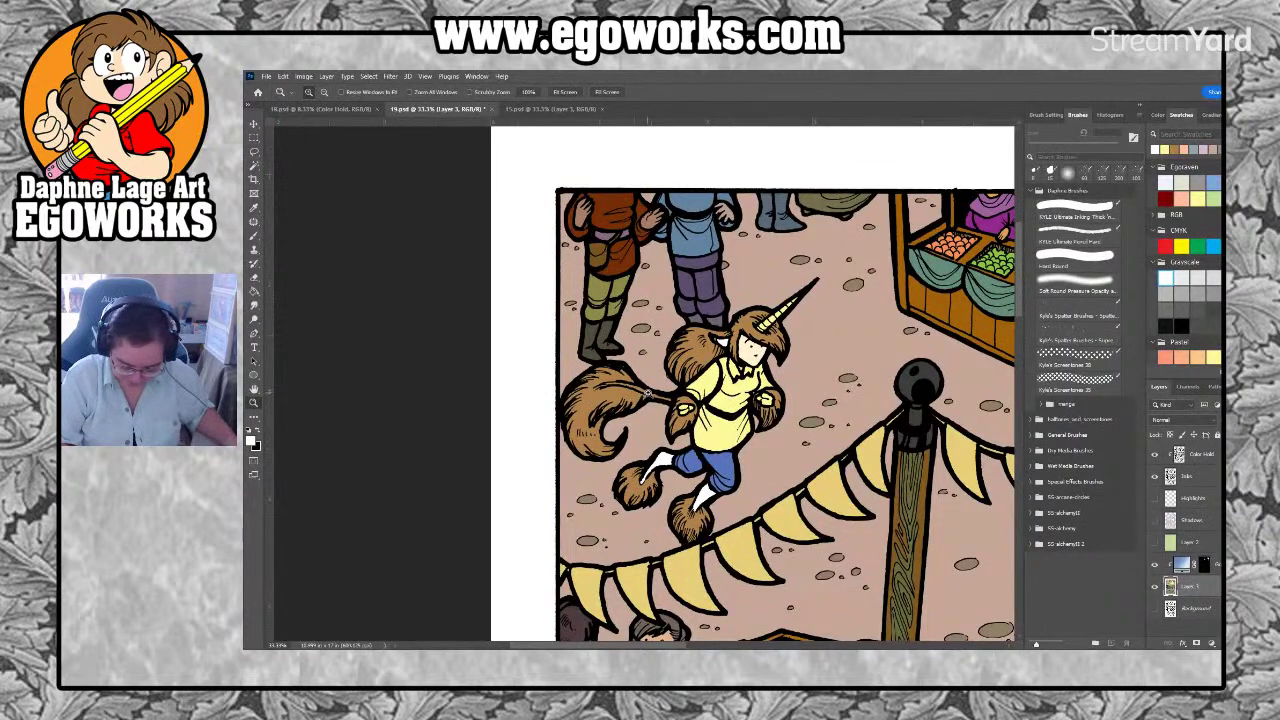
pyautogui.click(650, 396)
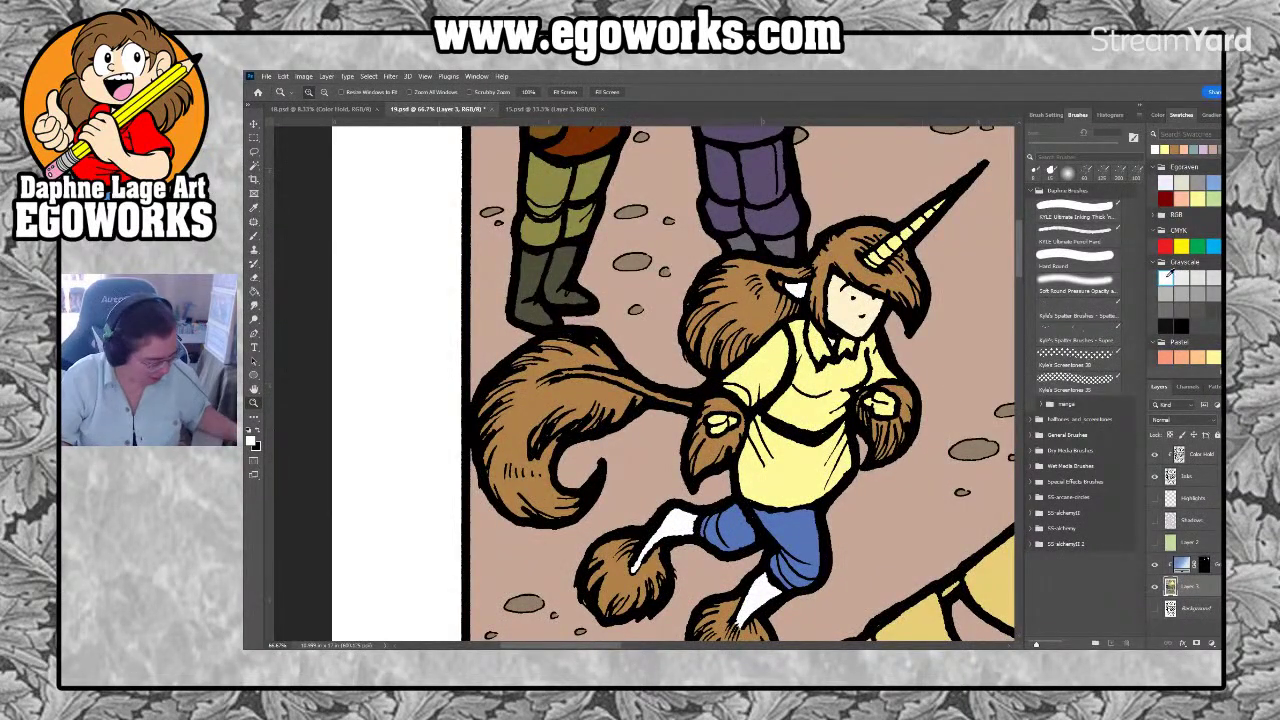
pyautogui.click(597, 369)
pyautogui.click(597, 369)
pyautogui.press('l')
pyautogui.moveTo(563, 367)
pyautogui.mouseDown()
pyautogui.moveTo(444, 392)
pyautogui.moveTo(410, 430)
pyautogui.moveTo(508, 398)
pyautogui.moveTo(617, 403)
pyautogui.moveTo(820, 488)
pyautogui.moveTo(905, 472)
pyautogui.moveTo(563, 363)
pyautogui.mouseUp()
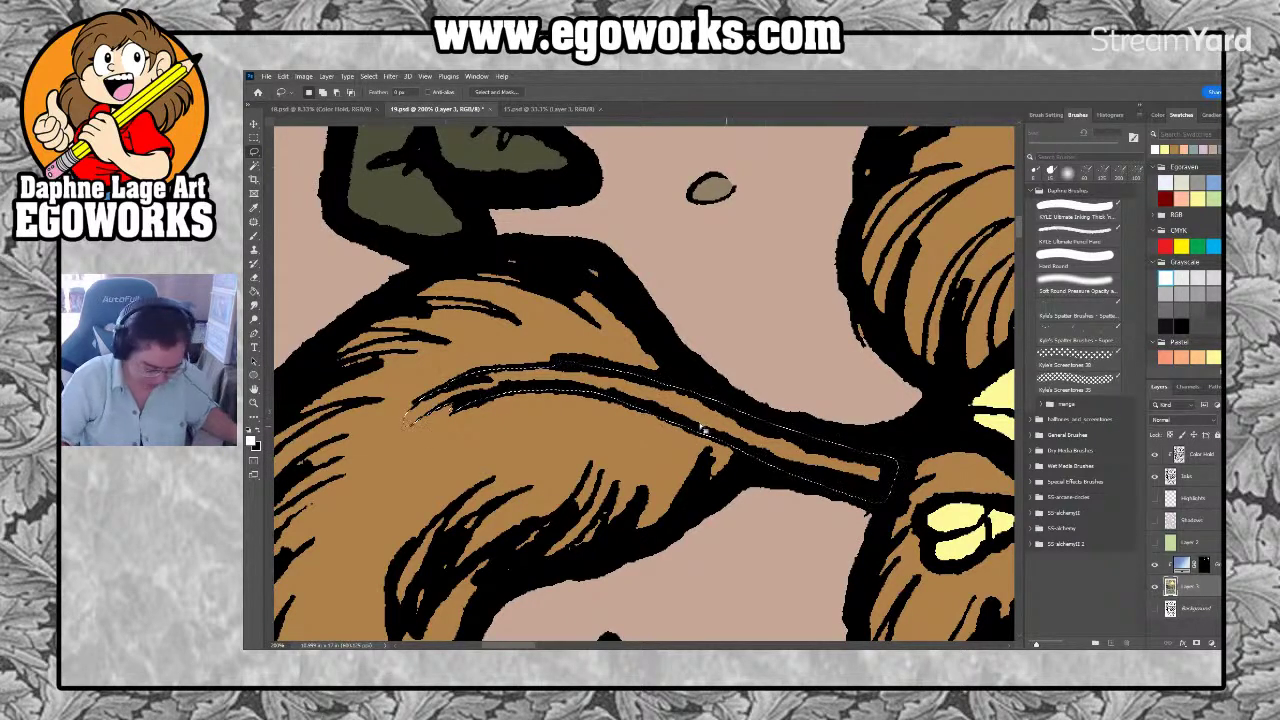
pyautogui.press('g')
pyautogui.click(768, 447)
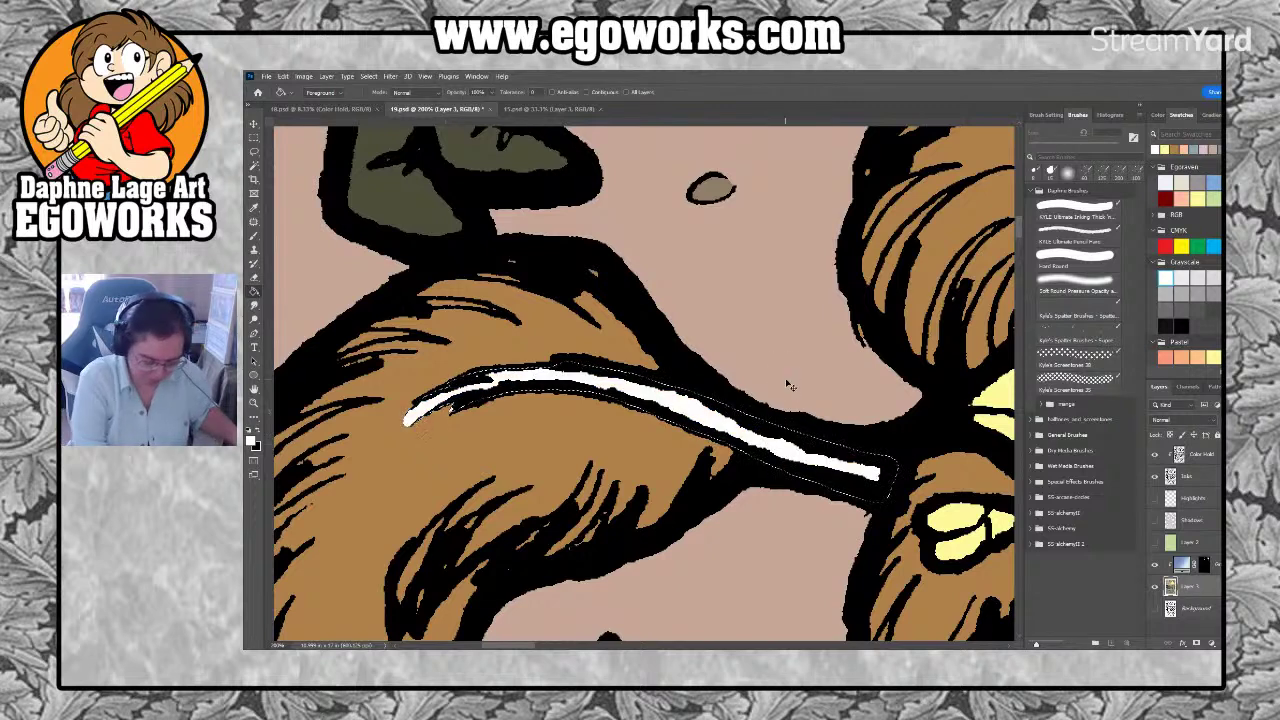
# Sample the dark green of the armored rider's breeches on the other comic page, and return with the lasso to the running woman's pants
pyautogui.hotkey('ctrl', '-')
pyautogui.hotkey('ctrl', '-')
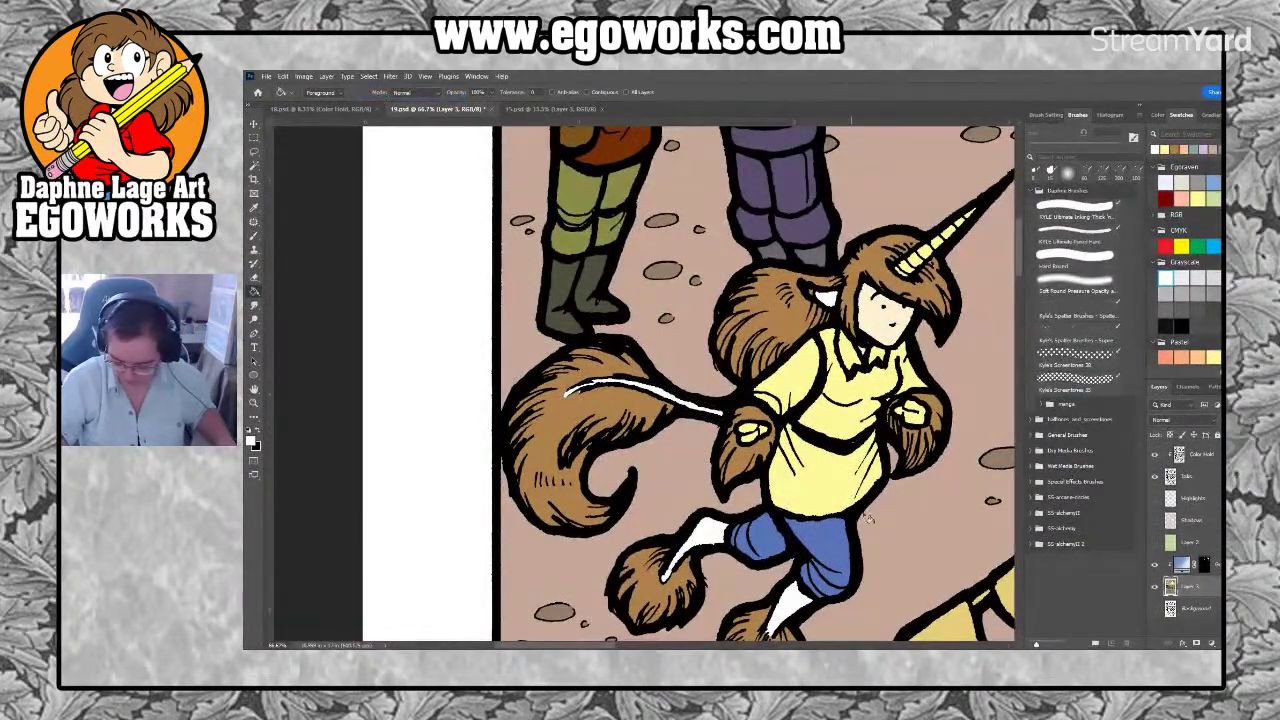
pyautogui.moveTo(907, 514); pyautogui.dragTo(806, 394)
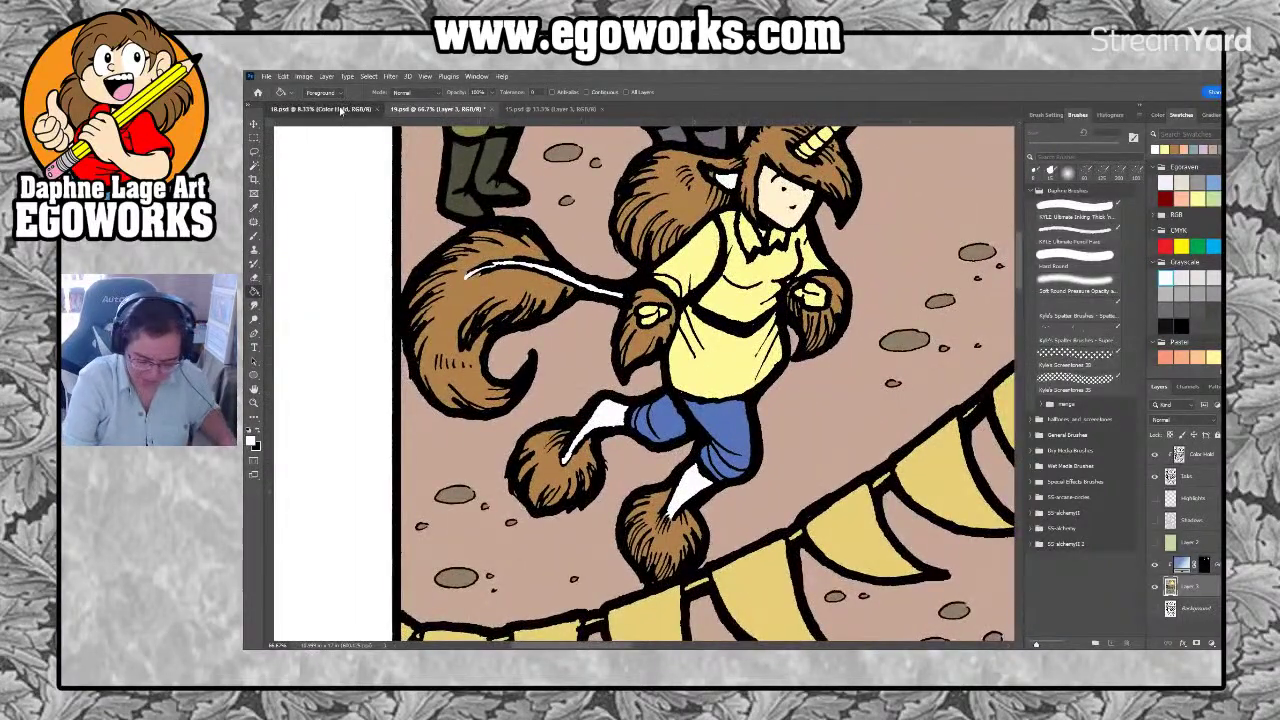
pyautogui.click(341, 110)
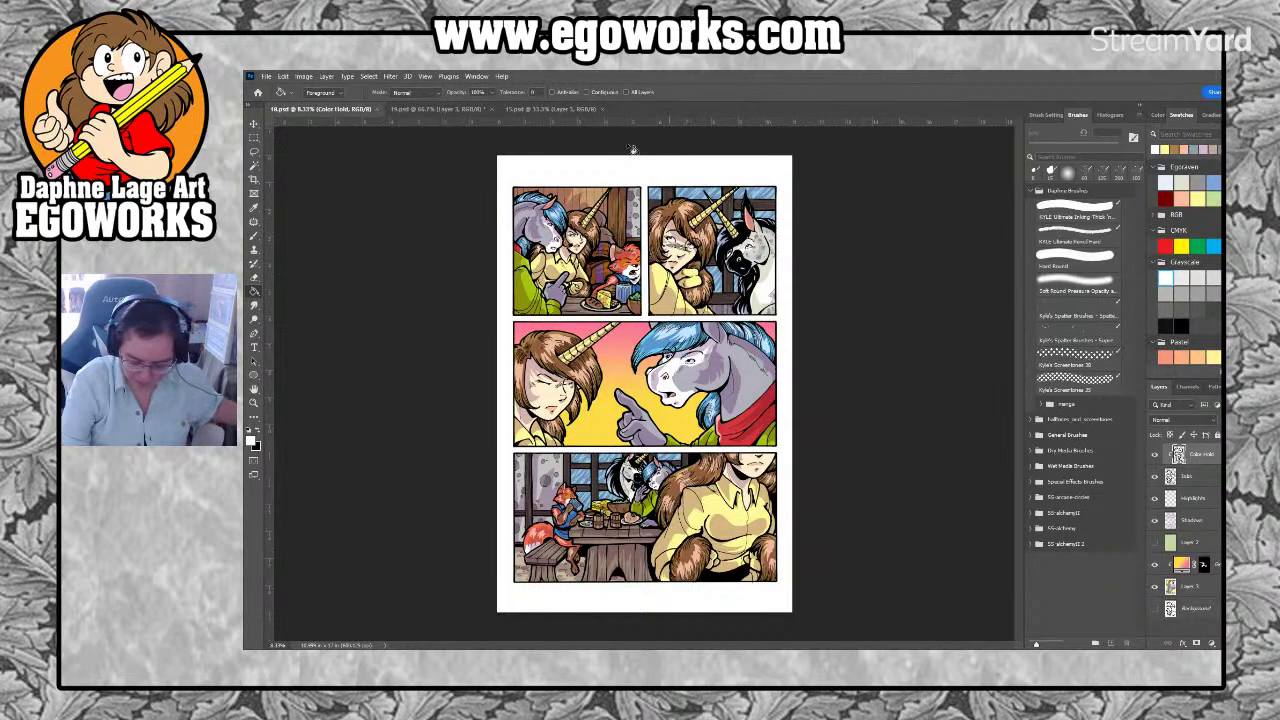
pyautogui.click(551, 109)
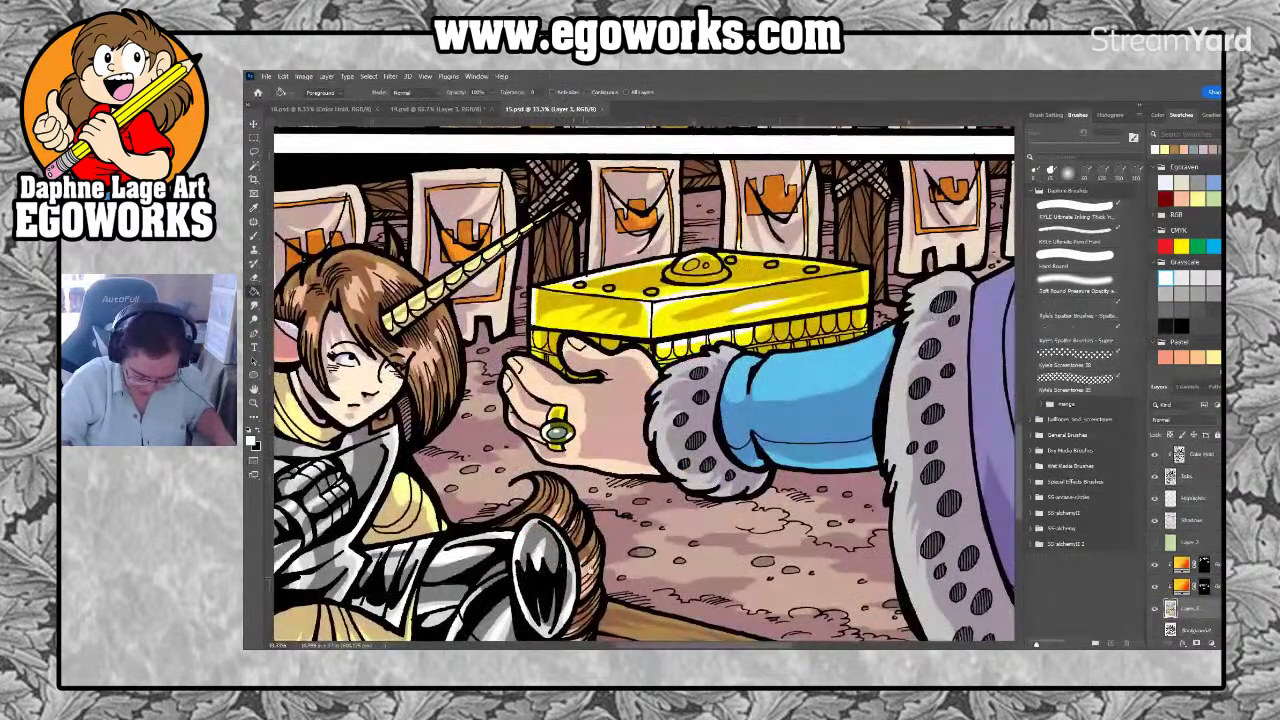
pyautogui.scroll(-3, 773, 336)
pyautogui.scroll(5, 760, 400)
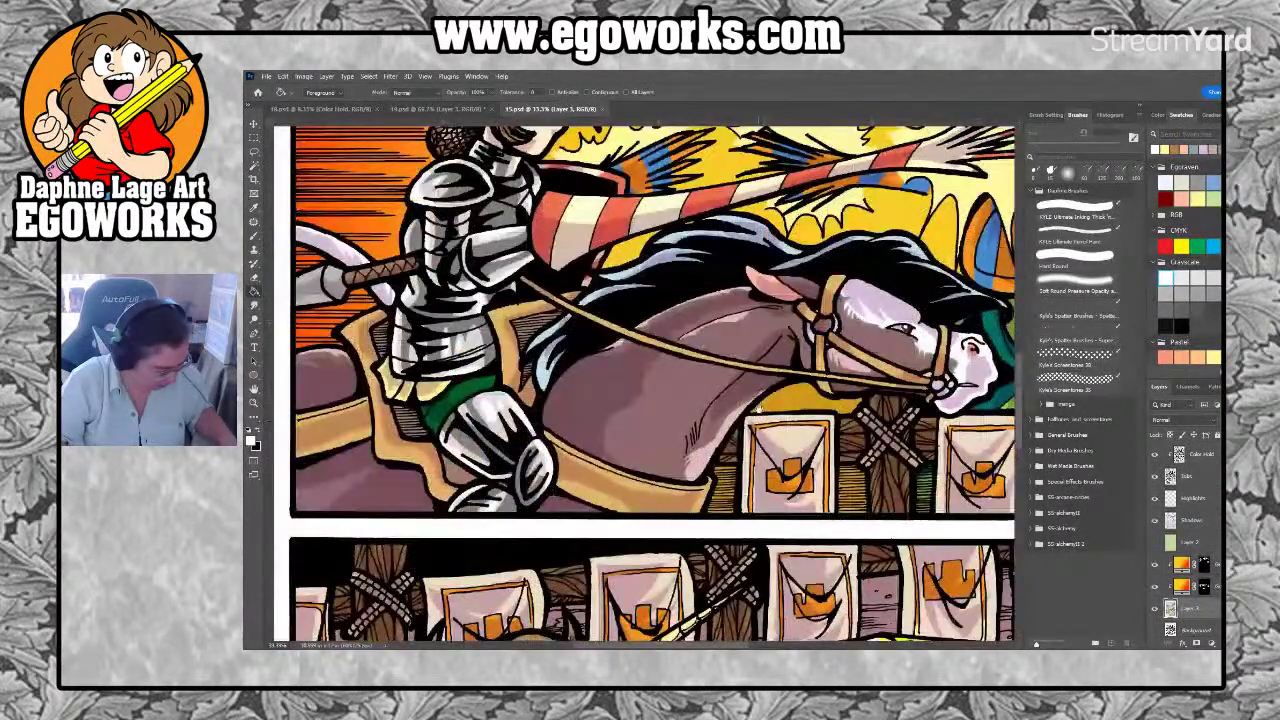
pyautogui.moveTo(507, 286); pyautogui.dragTo(553, 318)
pyautogui.press('i')
pyautogui.click(520, 416)
pyautogui.click(432, 109)
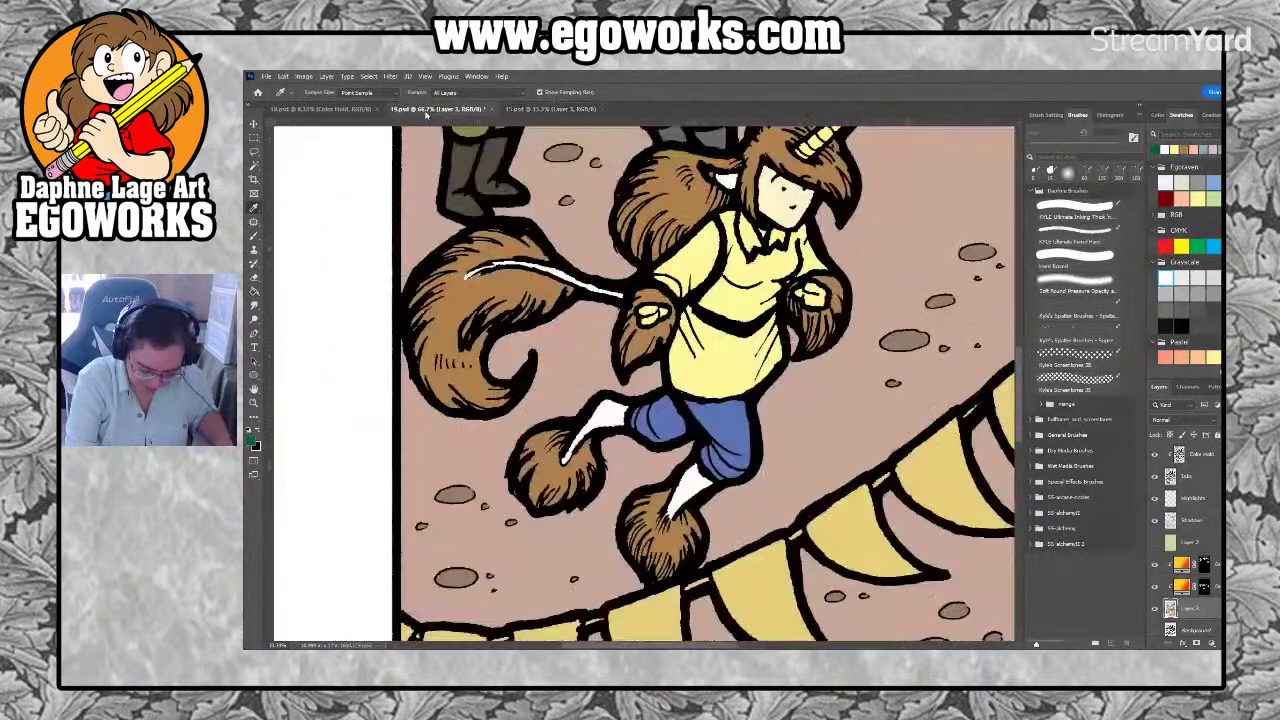
pyautogui.press('l')
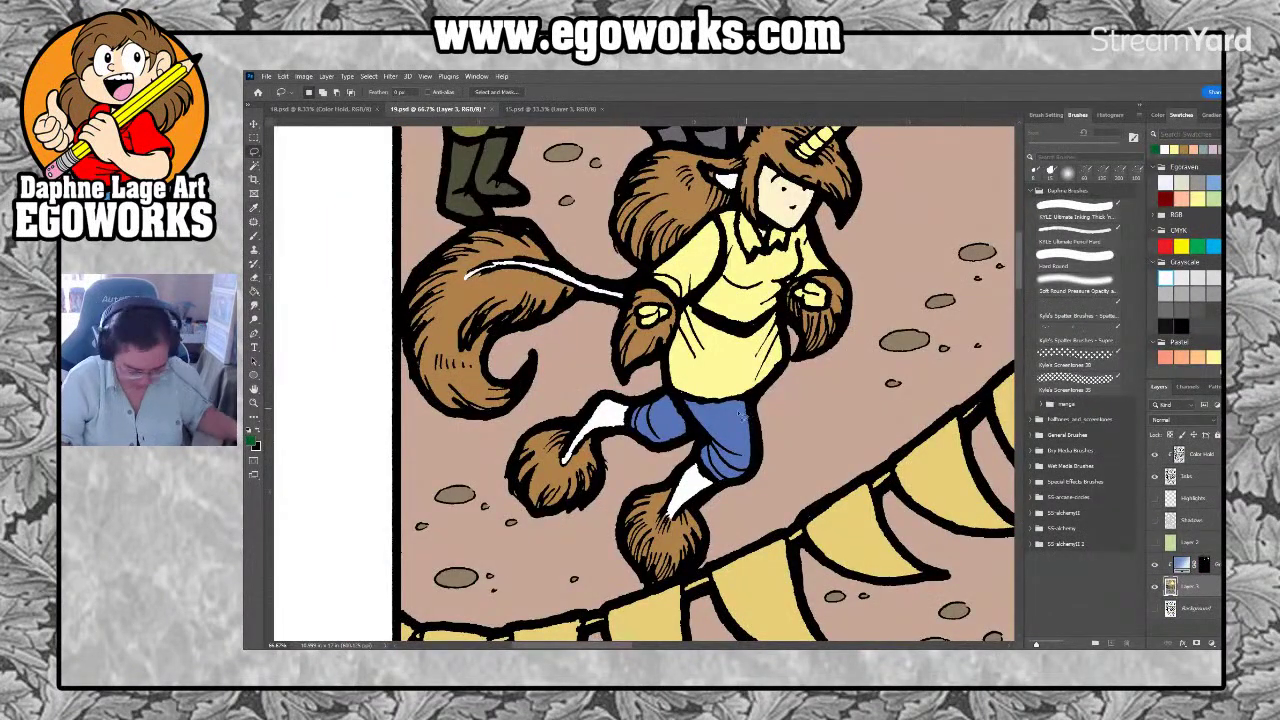
# Fill the running woman's pants with the sampled dark green
pyautogui.press('g')
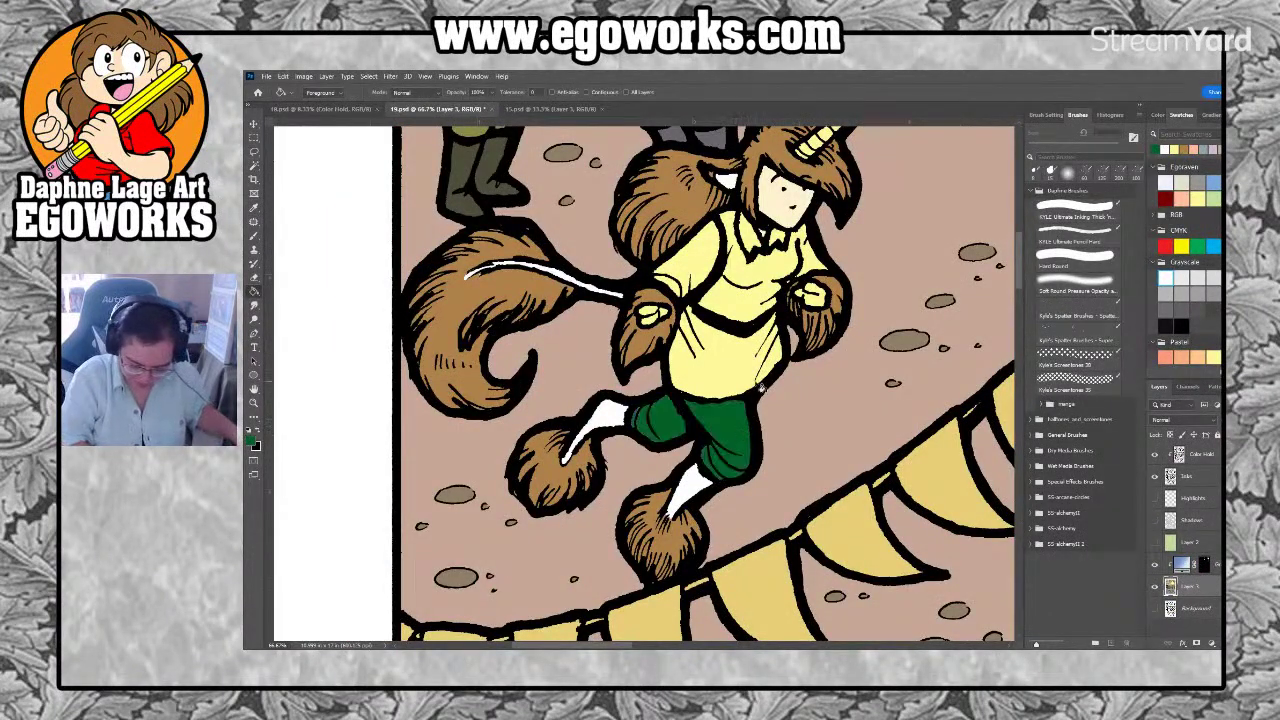
pyautogui.hotkey('ctrl', '-')
pyautogui.hotkey('ctrl', '-')
pyautogui.hotkey('ctrl', '-')
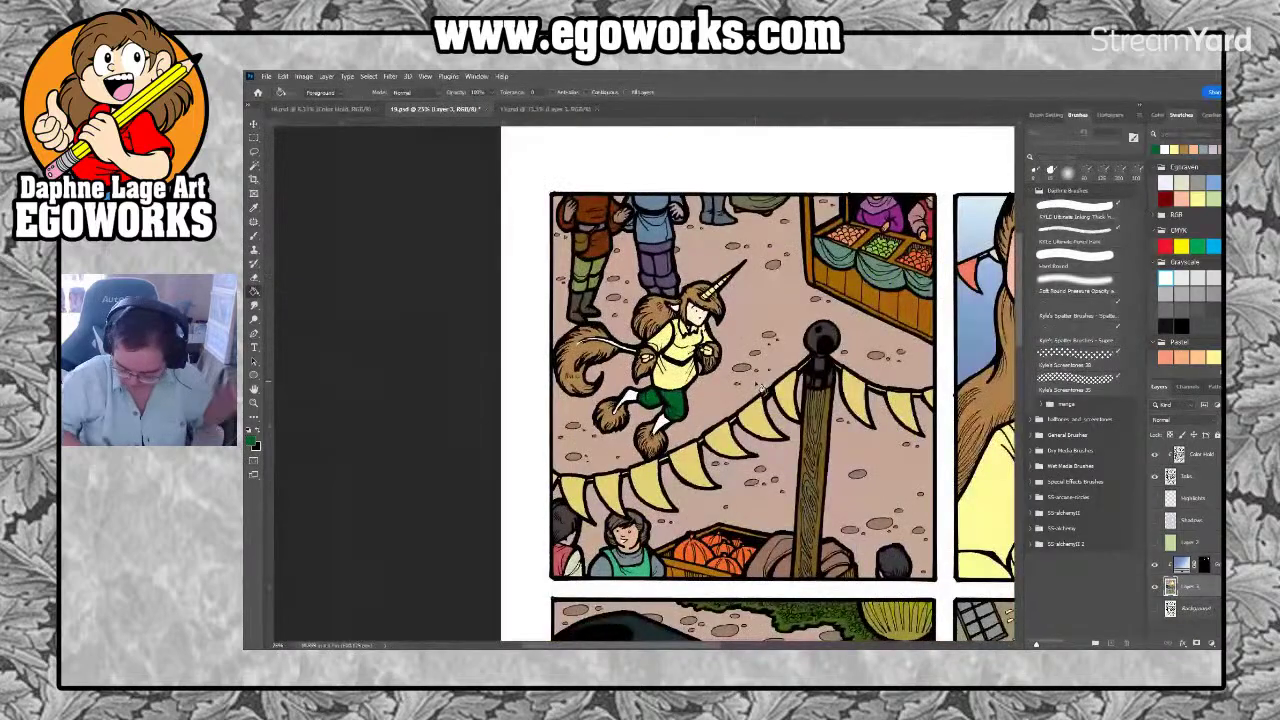
pyautogui.moveTo(760, 390); pyautogui.dragTo(726, 405)
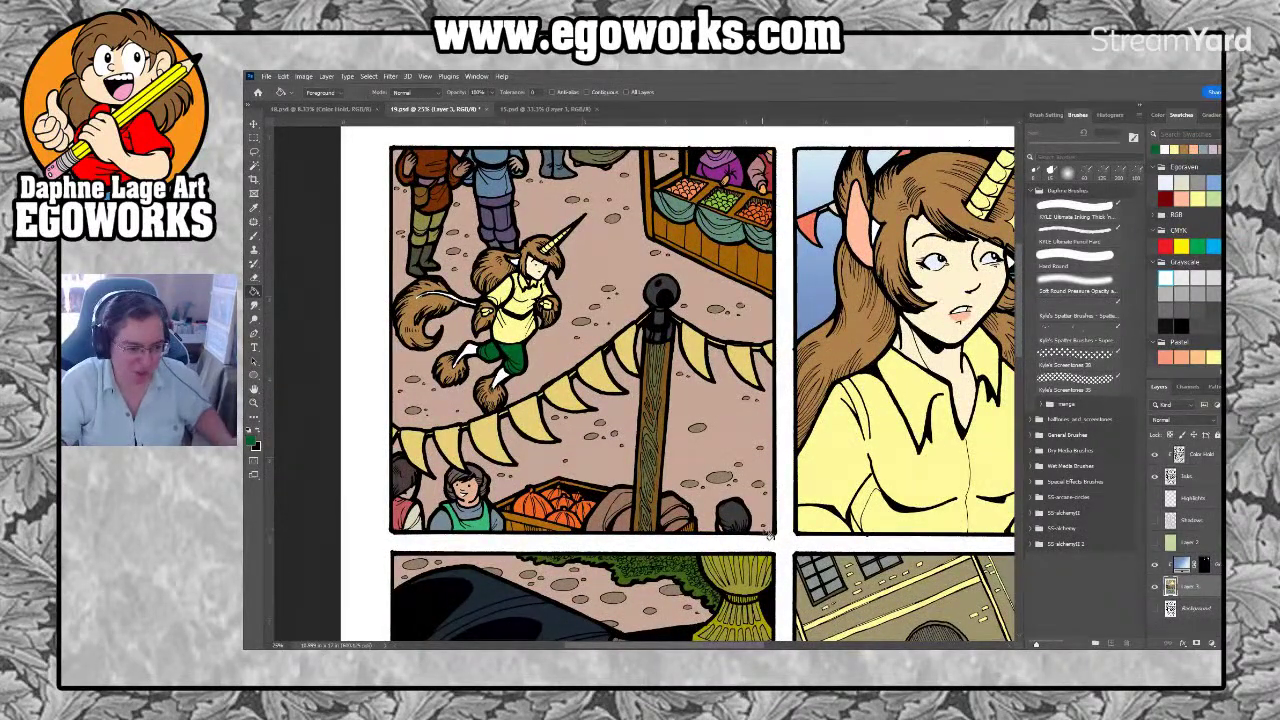
pyautogui.moveTo(859, 447); pyautogui.dragTo(681, 568)
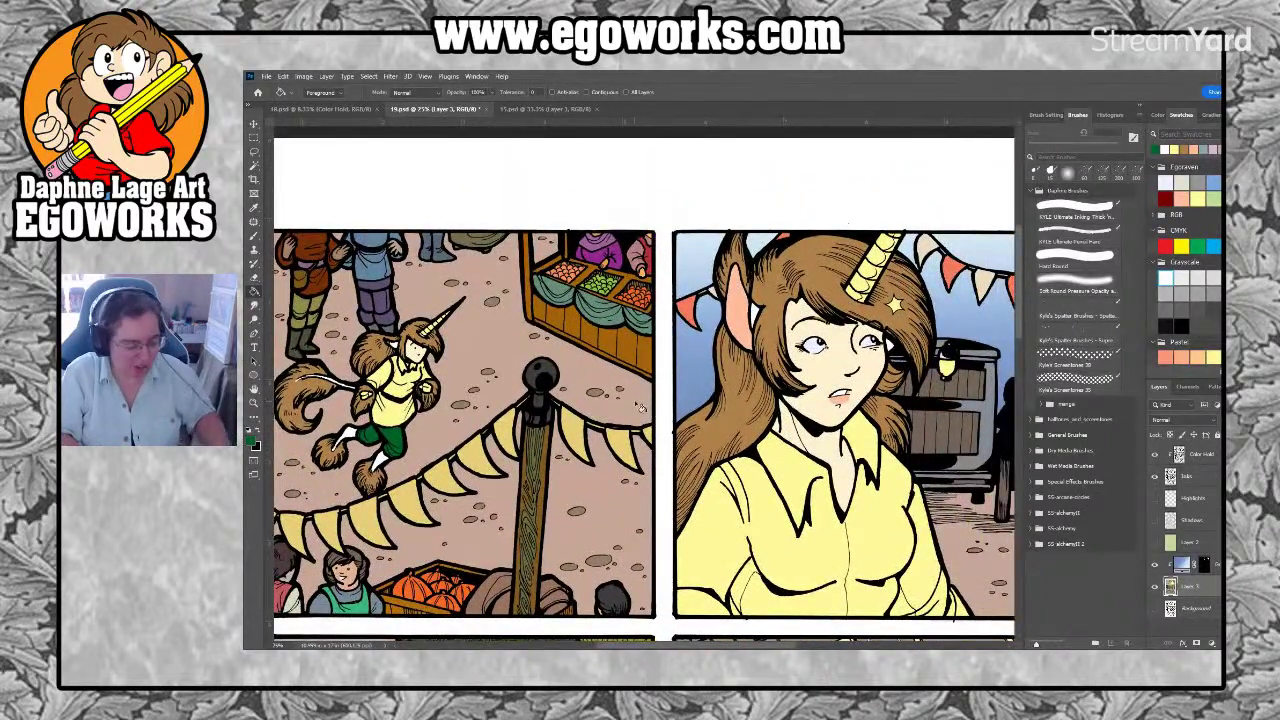
# Lasso the bunting string segment beside the woman's ear in the second panel and sample its grayish beige
pyautogui.press('i')
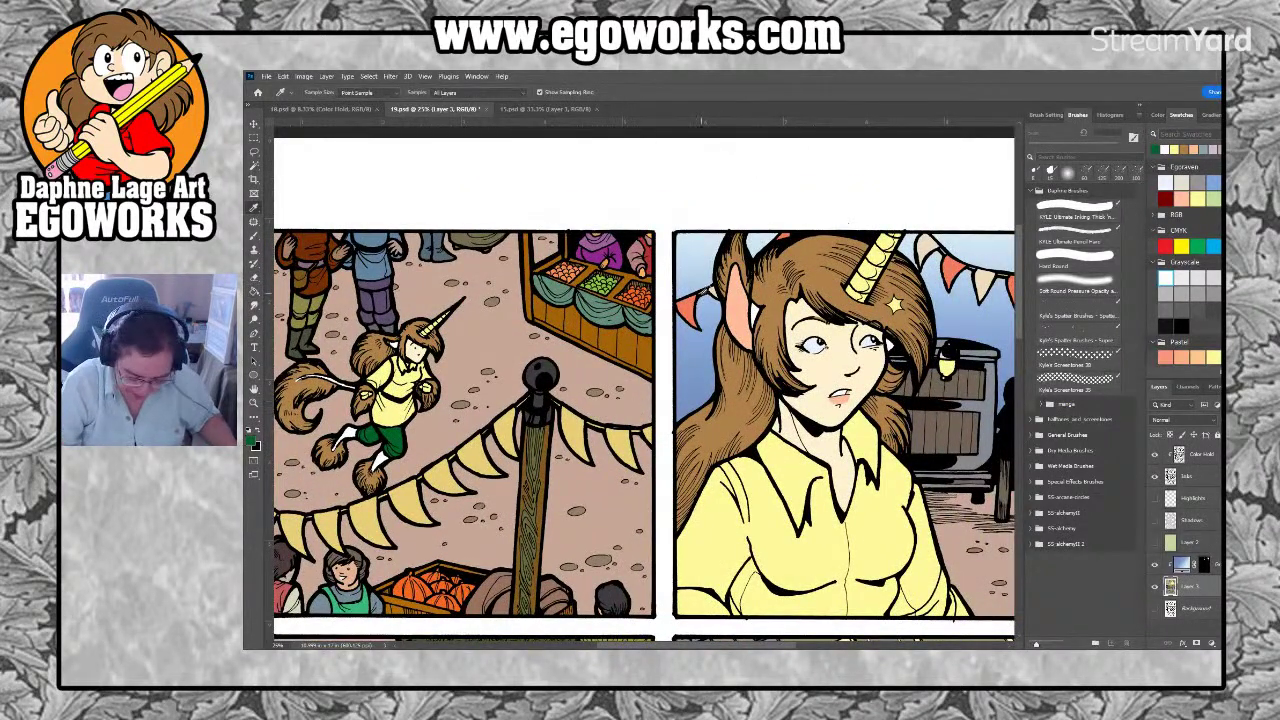
pyautogui.press('z')
pyautogui.click(714, 291)
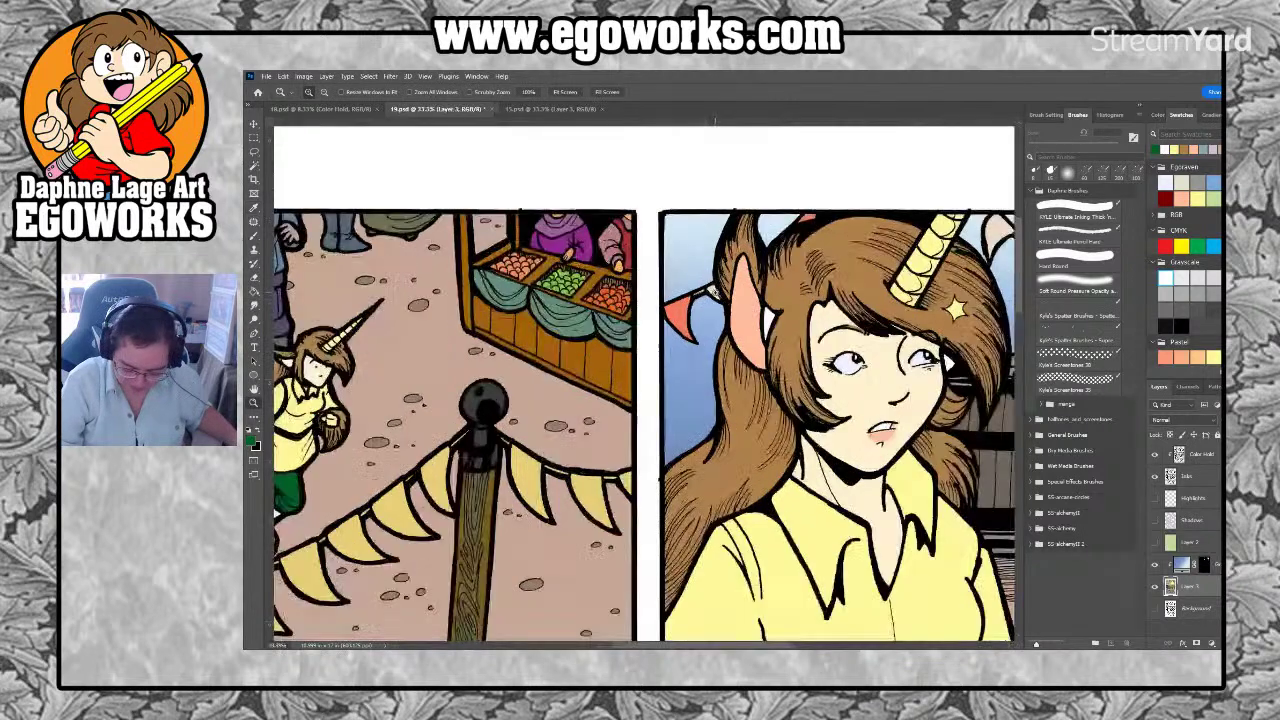
pyautogui.click(714, 291)
pyautogui.press('l')
pyautogui.moveTo(700, 286)
pyautogui.mouseDown()
pyautogui.moveTo(707, 300)
pyautogui.moveTo(678, 298)
pyautogui.moveTo(692, 294)
pyautogui.mouseUp()
pyautogui.press('g')
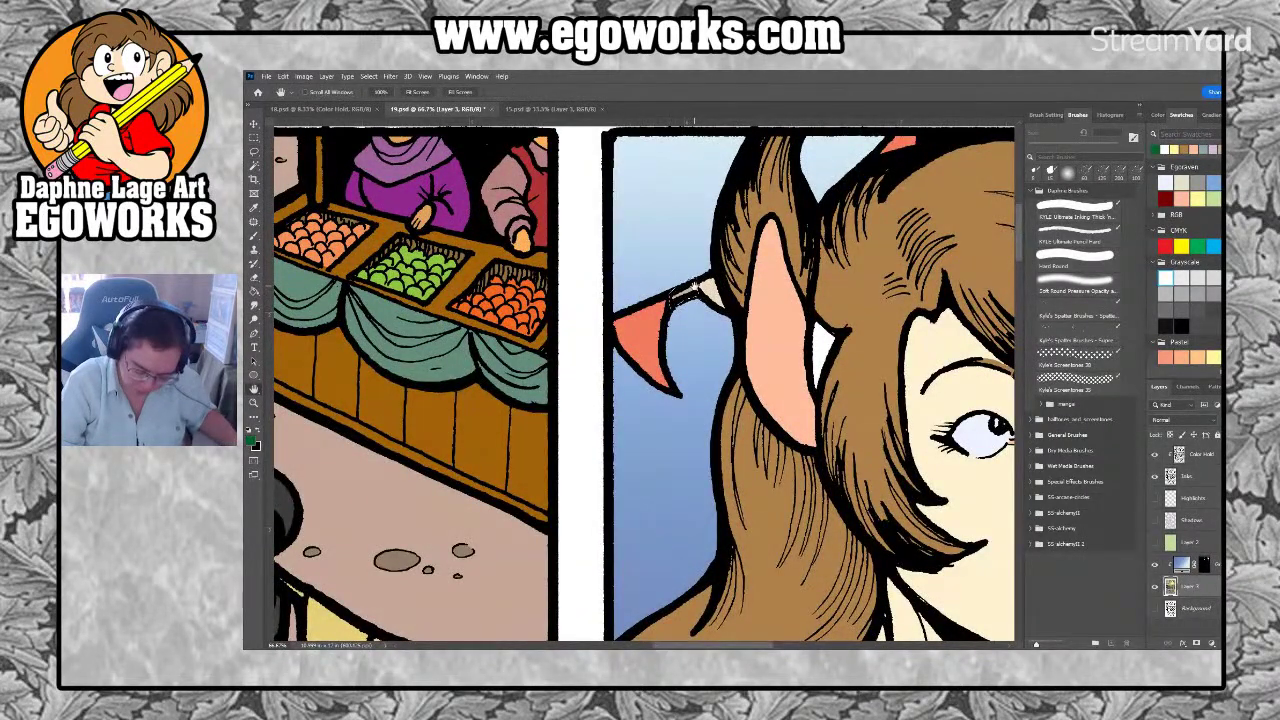
pyautogui.press('i')
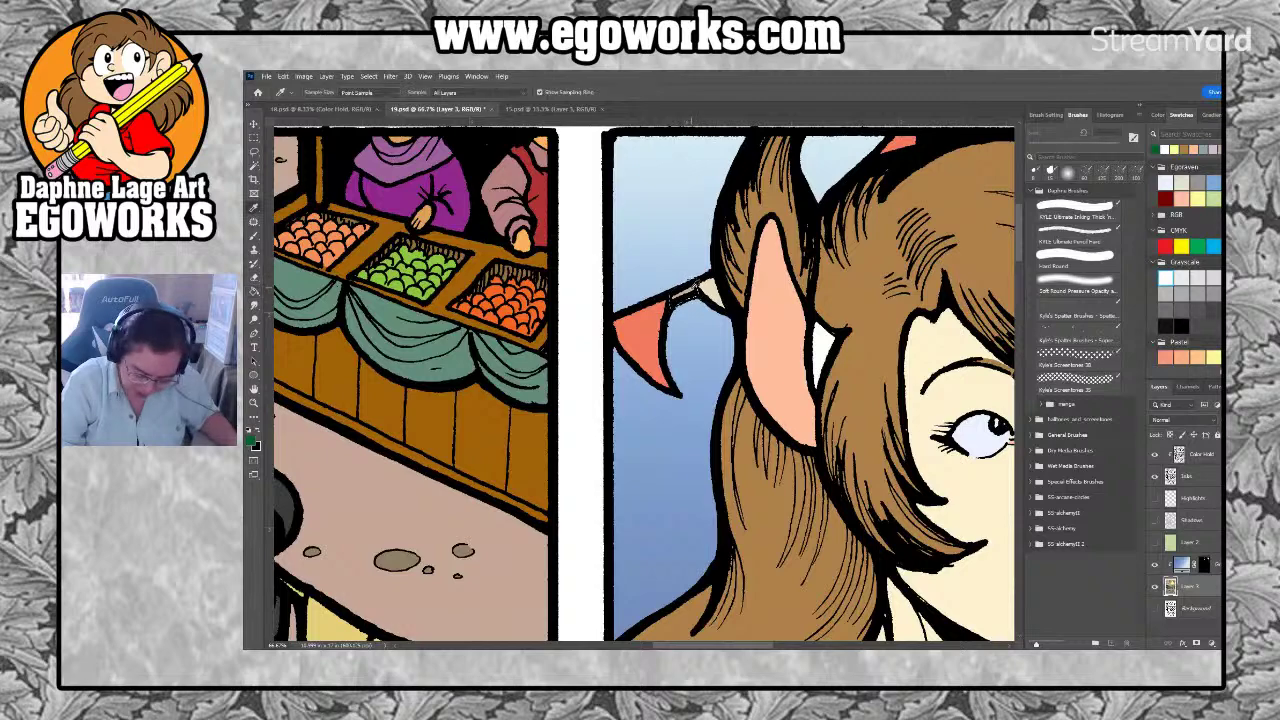
pyautogui.click(689, 289)
pyautogui.moveTo(457, 645)
pyautogui.mouseDown()
pyautogui.moveTo(895, 436)
pyautogui.moveTo(877, 370)
pyautogui.moveTo(917, 420)
pyautogui.moveTo(947, 408)
pyautogui.mouseUp()
# Lasso the string segments between the pennants in the first panel and fill them with the sampled grayish beige
pyautogui.press('g')
pyautogui.press('l')
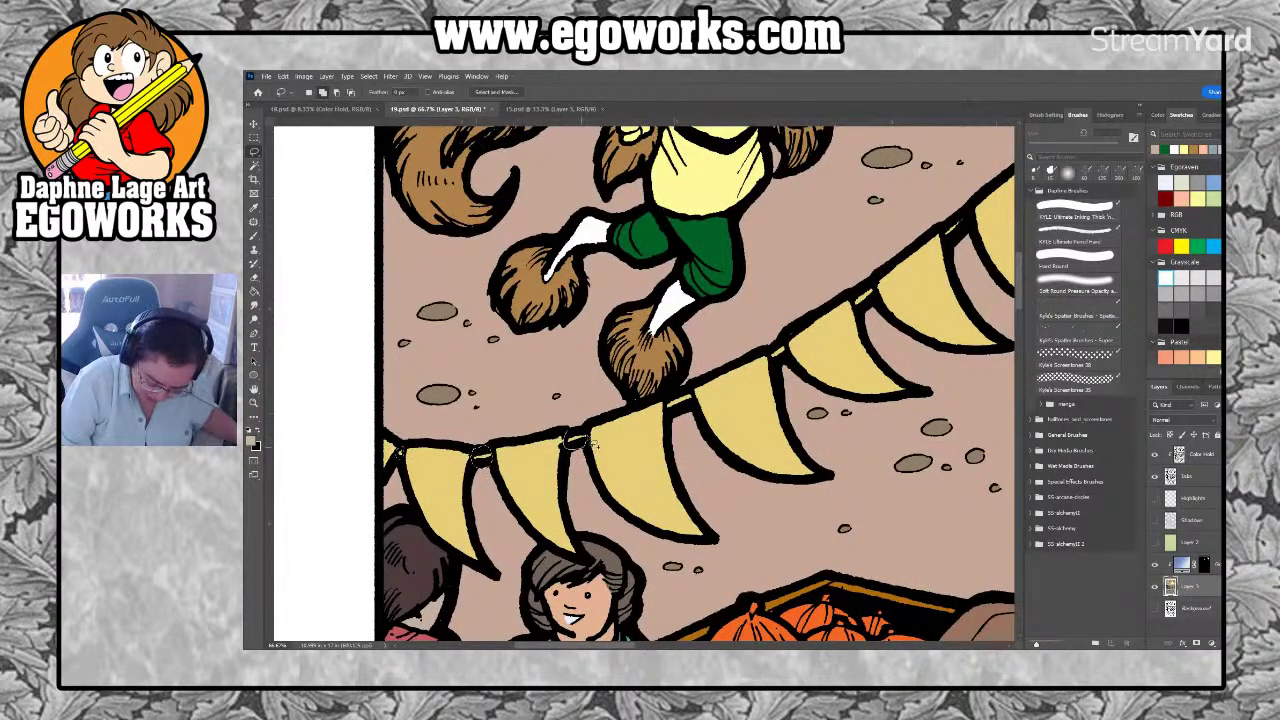
pyautogui.moveTo(669, 398)
pyautogui.mouseDown()
pyautogui.moveTo(670, 417)
pyautogui.moveTo(692, 408)
pyautogui.moveTo(674, 392)
pyautogui.mouseUp()
pyautogui.moveTo(772, 354)
pyautogui.mouseDown()
pyautogui.moveTo(794, 362)
pyautogui.moveTo(772, 352)
pyautogui.mouseUp()
pyautogui.moveTo(853, 302)
pyautogui.mouseDown()
pyautogui.moveTo(858, 311)
pyautogui.moveTo(874, 292)
pyautogui.moveTo(853, 299)
pyautogui.mouseUp()
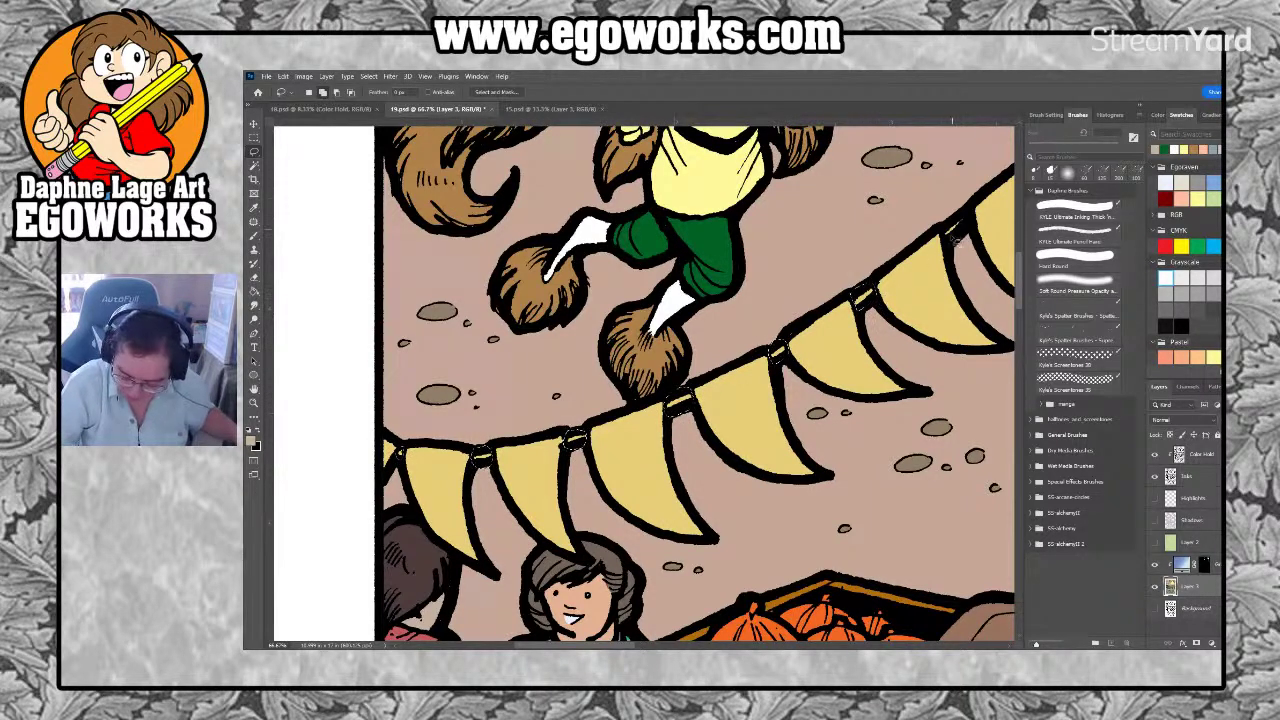
pyautogui.moveTo(950, 236)
pyautogui.mouseDown()
pyautogui.moveTo(724, 362)
pyautogui.moveTo(750, 352)
pyautogui.moveTo(772, 310)
pyautogui.moveTo(722, 345)
pyautogui.mouseUp()
pyautogui.moveTo(829, 456); pyautogui.dragTo(622, 367)
pyautogui.moveTo(705, 298)
pyautogui.mouseDown()
pyautogui.moveTo(716, 326)
pyautogui.moveTo(752, 341)
pyautogui.moveTo(723, 301)
pyautogui.moveTo(852, 330)
pyautogui.mouseUp()
pyautogui.press('g')
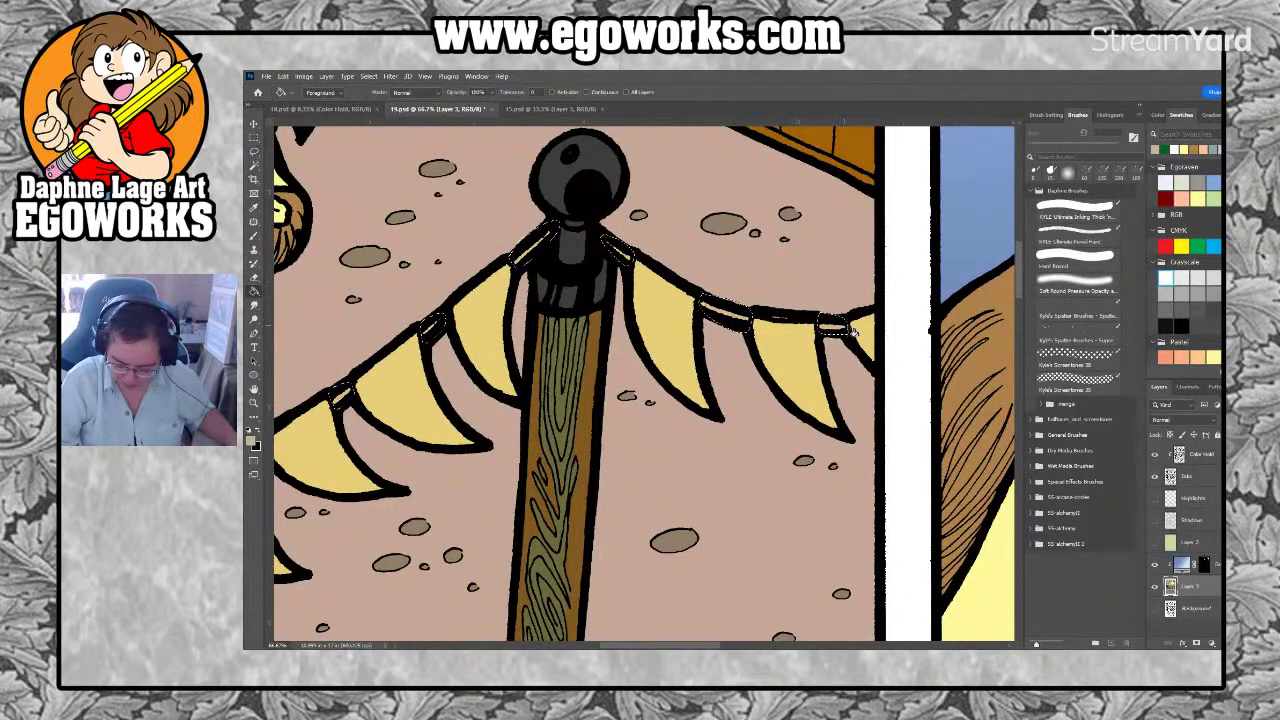
pyautogui.click(824, 320)
# Sample the cream pennant in the second panel and fill the yellow pennants of the first panel with it
pyautogui.moveTo(975, 156); pyautogui.dragTo(785, 390)
pyautogui.press('p')
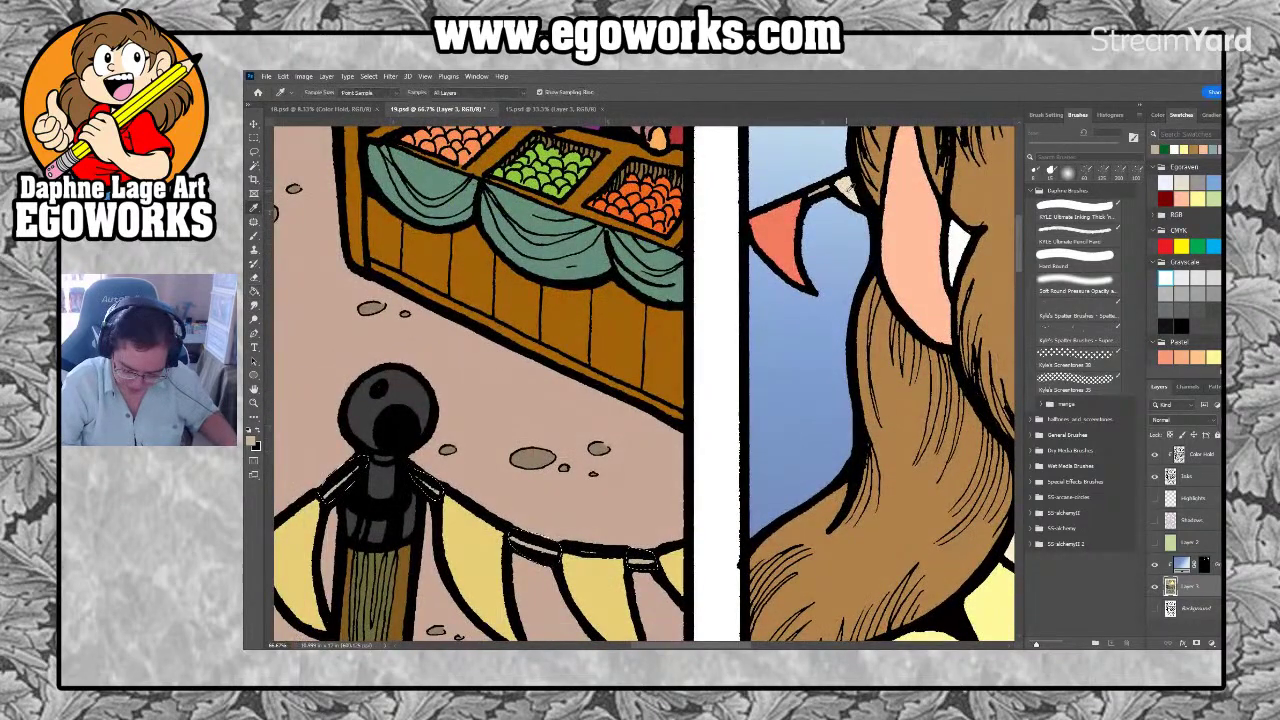
pyautogui.press('g')
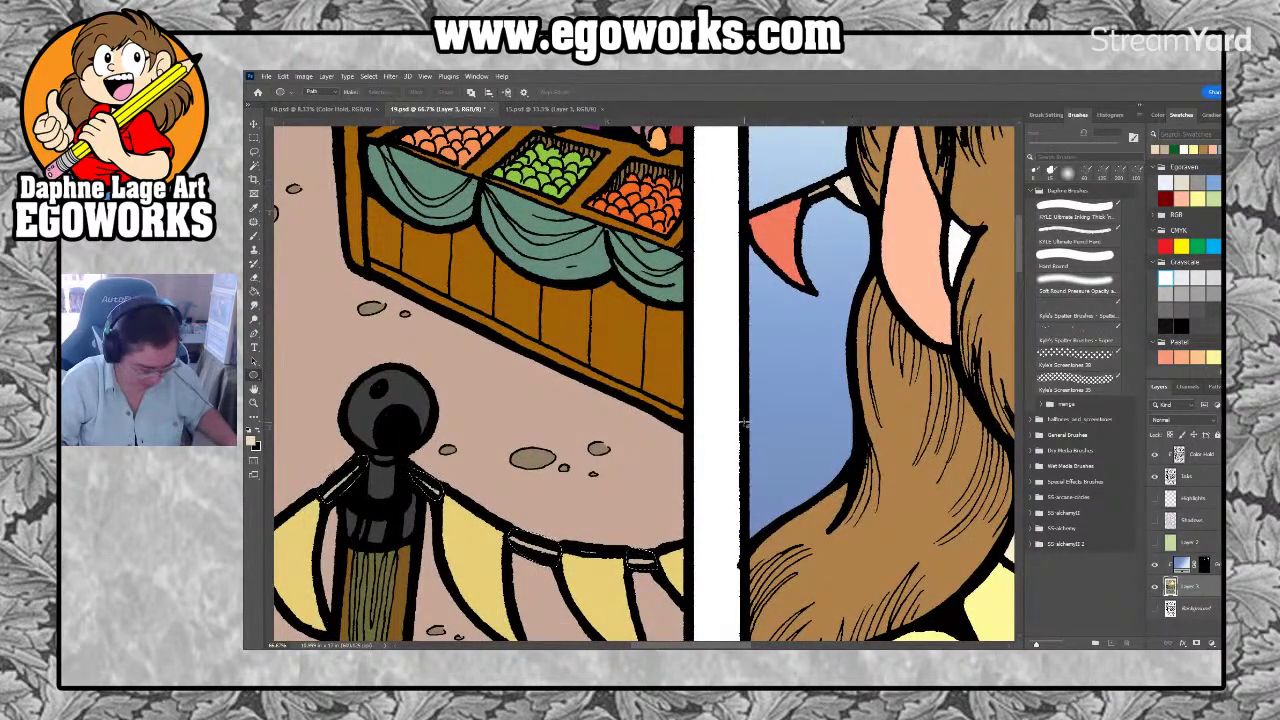
pyautogui.click(676, 566)
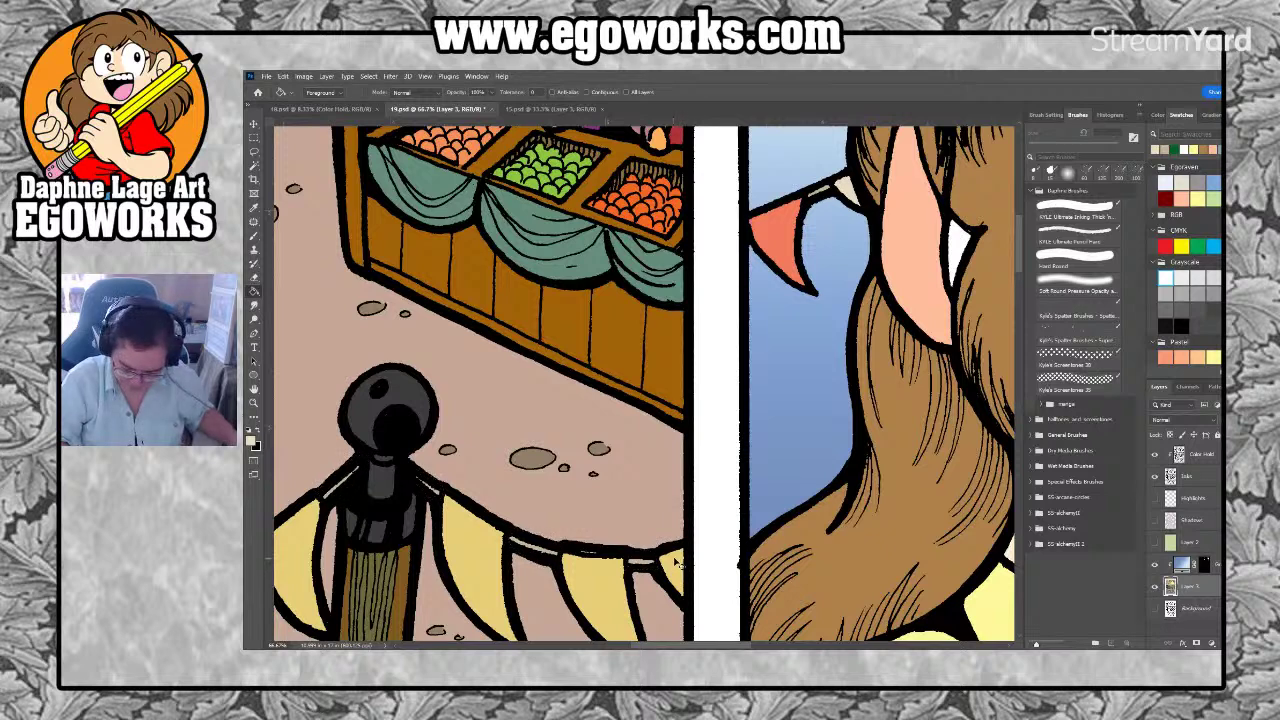
pyautogui.click(680, 569)
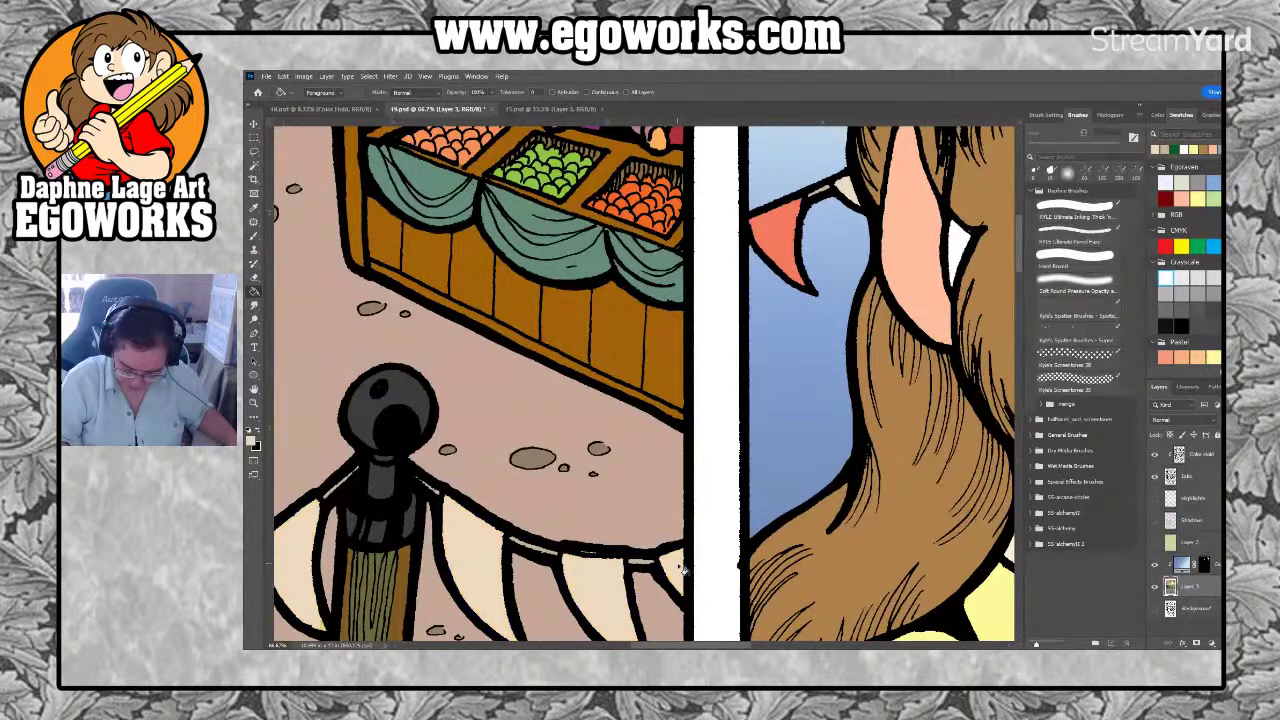
pyautogui.moveTo(515, 607); pyautogui.dragTo(544, 628)
# Sample the coral red pennant in the second panel, fill every other pennant in the first panel with it, and deselect
pyautogui.press('i')
pyautogui.click(768, 300)
pyautogui.moveTo(730, 383); pyautogui.dragTo(764, 351)
pyautogui.moveTo(279, 537); pyautogui.dragTo(549, 298)
pyautogui.press('l')
pyautogui.moveTo(500, 410)
pyautogui.mouseDown()
pyautogui.moveTo(507, 451)
pyautogui.moveTo(480, 427)
pyautogui.moveTo(539, 343)
pyautogui.moveTo(641, 400)
pyautogui.moveTo(596, 413)
pyautogui.moveTo(609, 483)
pyautogui.moveTo(646, 527)
pyautogui.moveTo(669, 530)
pyautogui.moveTo(696, 485)
pyautogui.moveTo(697, 420)
pyautogui.moveTo(824, 327)
pyautogui.moveTo(847, 460)
pyautogui.moveTo(909, 485)
pyautogui.moveTo(956, 461)
pyautogui.moveTo(901, 350)
pyautogui.moveTo(824, 325)
pyautogui.mouseUp()
pyautogui.moveTo(950, 250); pyautogui.dragTo(673, 286)
pyautogui.moveTo(697, 262)
pyautogui.mouseDown()
pyautogui.moveTo(700, 294)
pyautogui.moveTo(806, 378)
pyautogui.moveTo(862, 358)
pyautogui.moveTo(746, 211)
pyautogui.moveTo(700, 265)
pyautogui.mouseUp()
pyautogui.moveTo(886, 287); pyautogui.dragTo(610, 320)
pyautogui.moveTo(686, 262)
pyautogui.mouseDown()
pyautogui.moveTo(758, 458)
pyautogui.moveTo(775, 275)
pyautogui.moveTo(695, 258)
pyautogui.mouseUp()
pyautogui.moveTo(935, 316)
pyautogui.mouseDown()
pyautogui.moveTo(964, 372)
pyautogui.moveTo(930, 325)
pyautogui.mouseUp()
pyautogui.press('g')
pyautogui.click(935, 362)
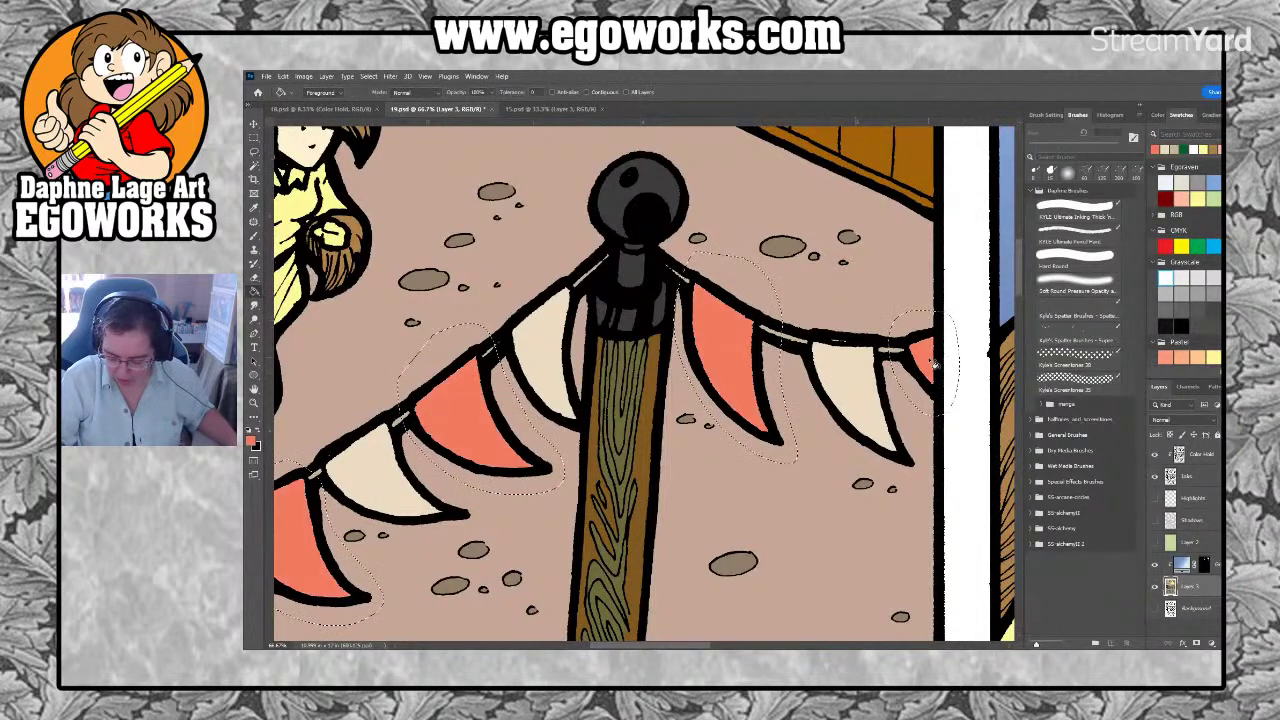
pyautogui.hotkey('ctrl', 'd')
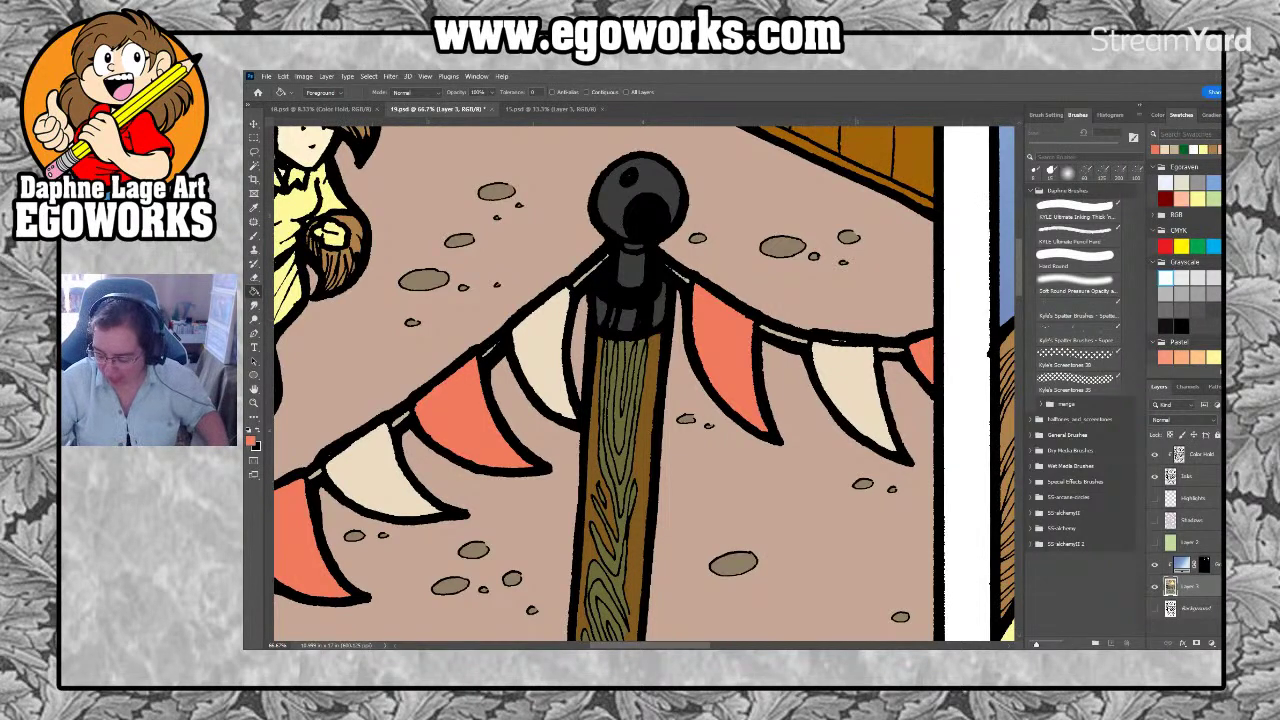
# Lasso the ball and metal cap on top of the pole, fill them with light gray, and deselect
pyautogui.click(1165, 278)
pyautogui.press('i')
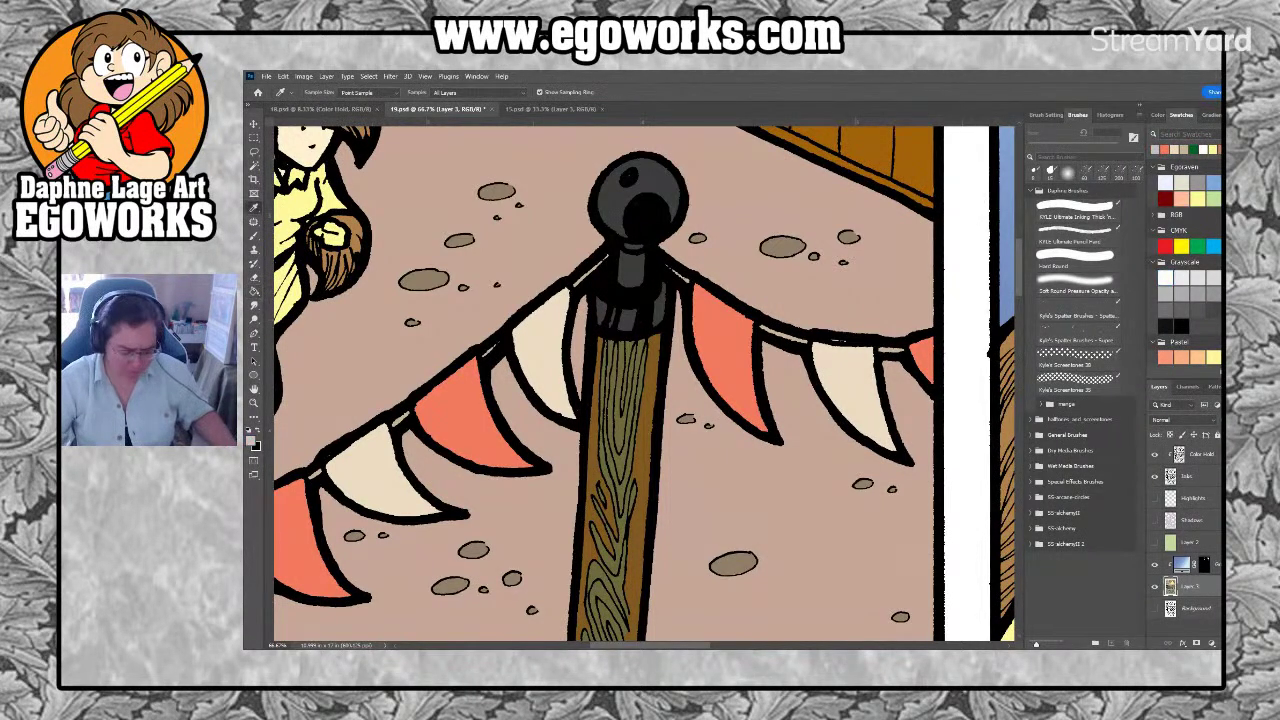
pyautogui.press('l')
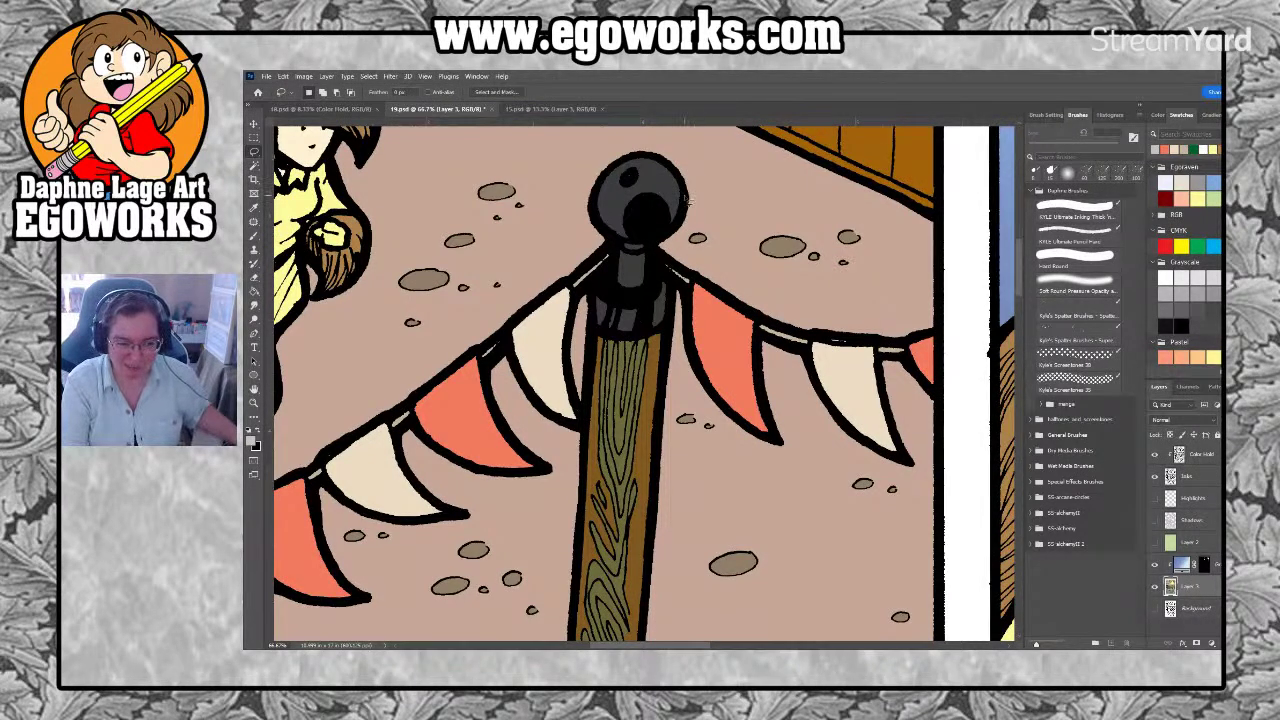
pyautogui.moveTo(694, 172)
pyautogui.mouseDown()
pyautogui.moveTo(706, 215)
pyautogui.moveTo(696, 315)
pyautogui.moveTo(676, 360)
pyautogui.moveTo(589, 365)
pyautogui.moveTo(554, 270)
pyautogui.moveTo(599, 148)
pyautogui.moveTo(702, 193)
pyautogui.mouseUp()
pyautogui.press('g')
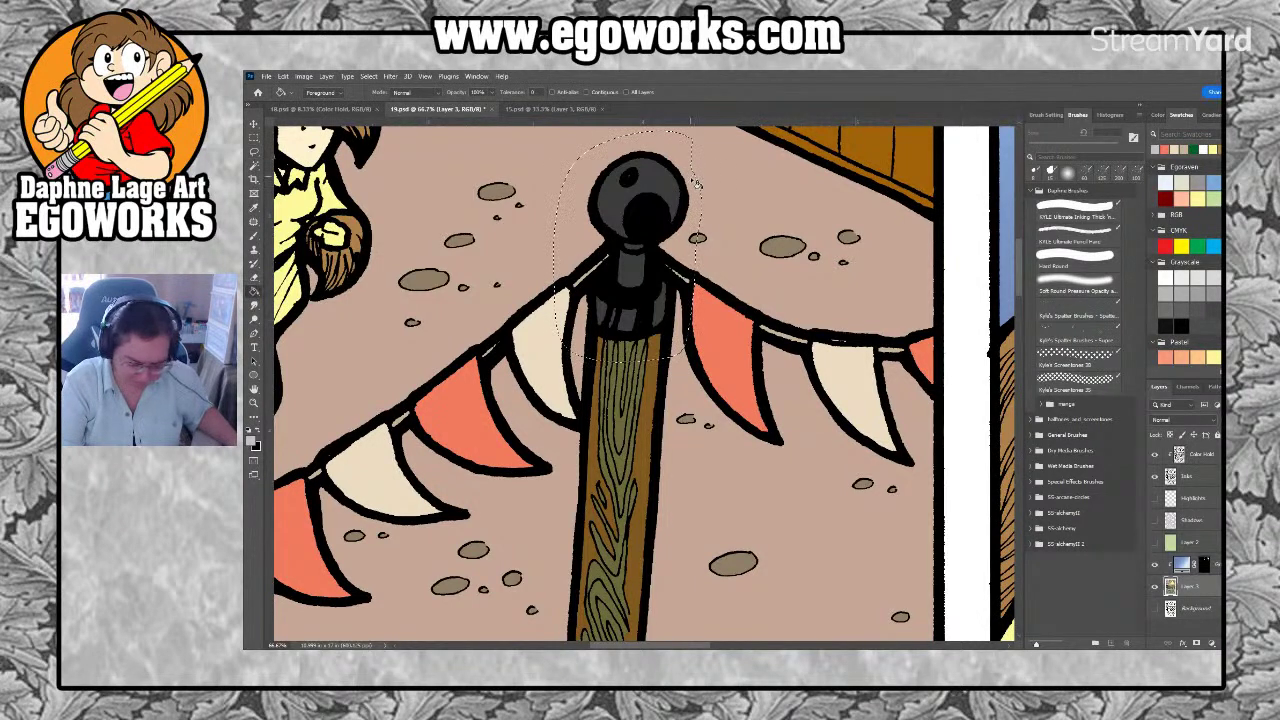
pyautogui.click(684, 190)
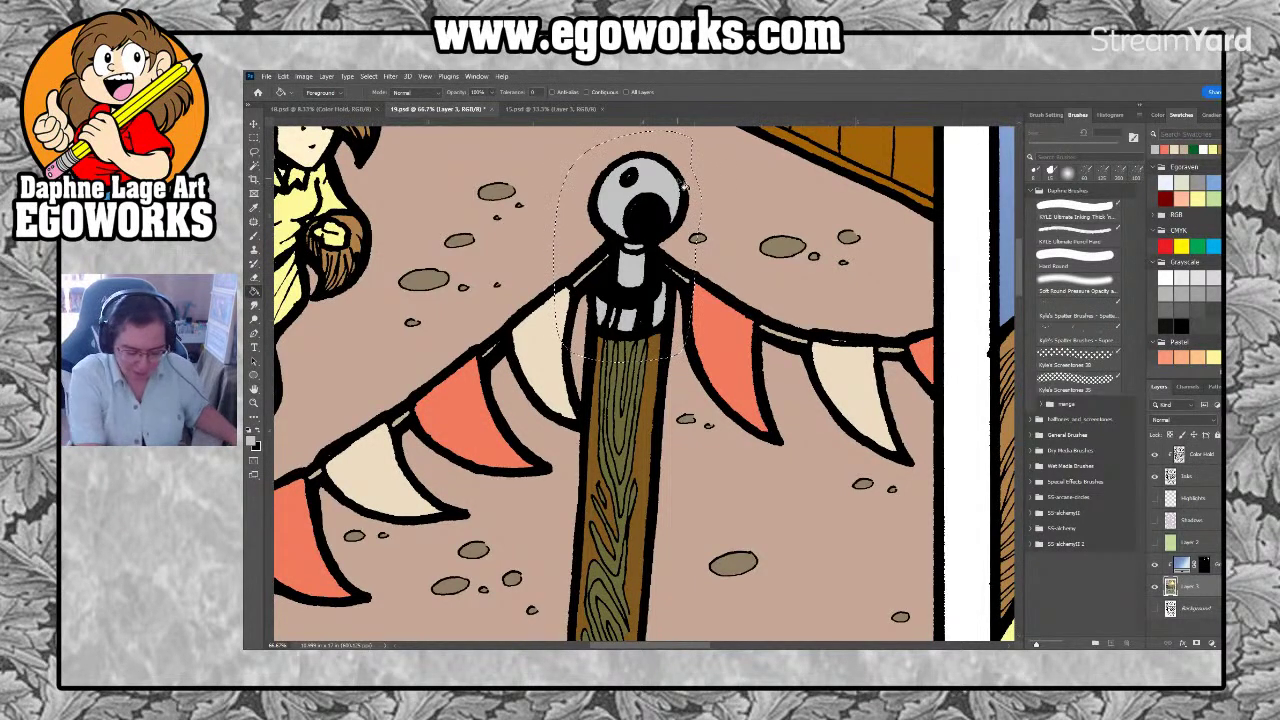
pyautogui.hotkey('ctrl', '-')
pyautogui.hotkey('ctrl', '-')
pyautogui.hotkey('ctrl', '-')
pyautogui.scroll(-2, 768, 508)
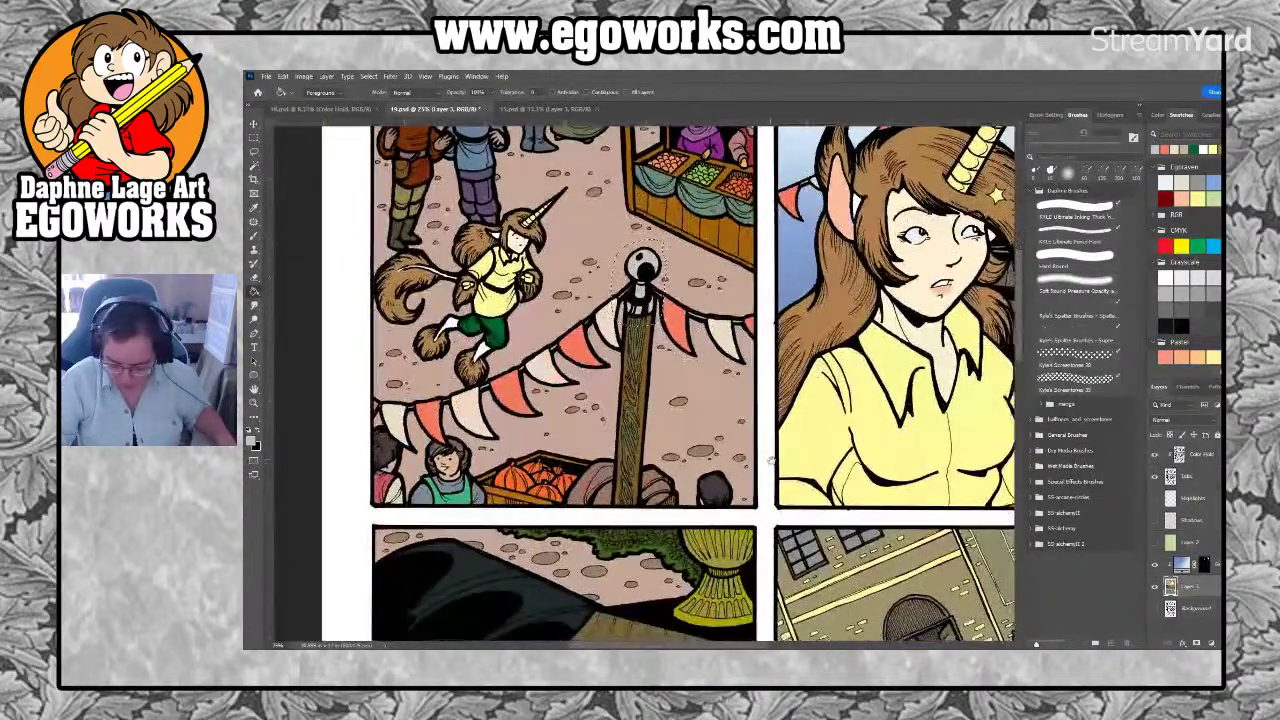
pyautogui.hotkey('ctrl', 'd')
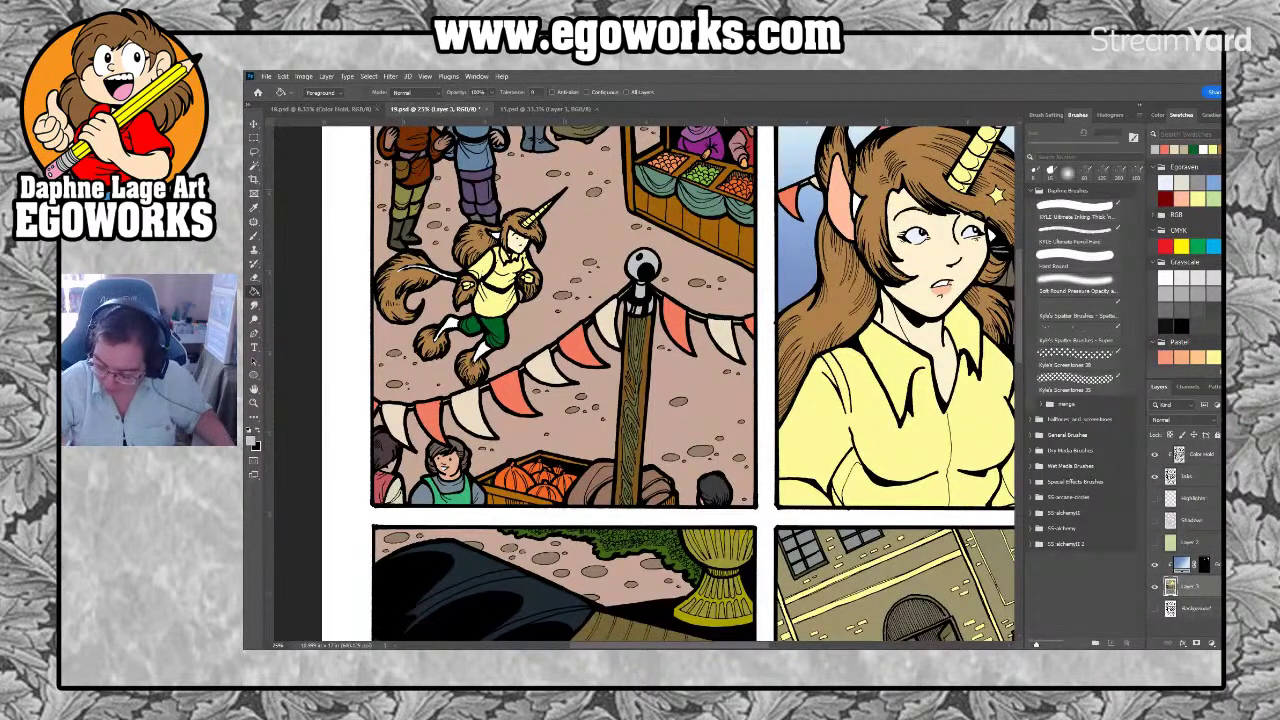
# Lasso the wooden pole and fill it with a medium brown mixed from the dark orange swatch
pyautogui.scroll(-5, 1188, 260)
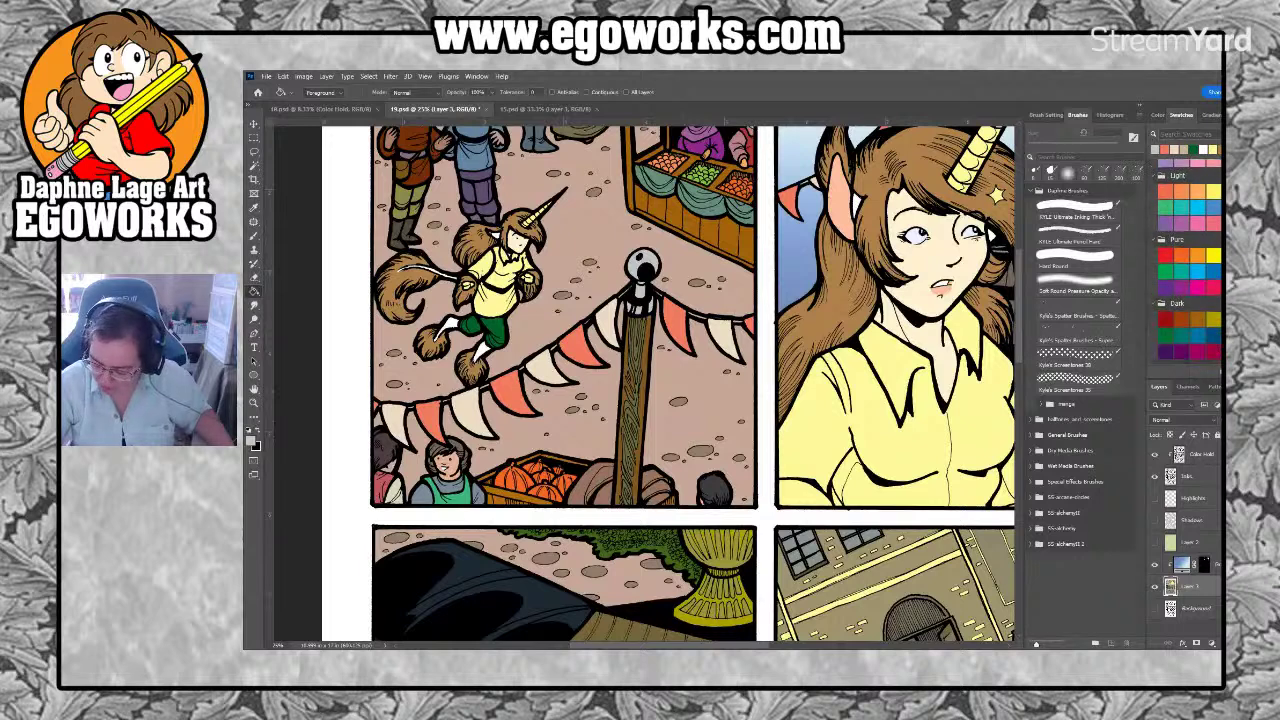
pyautogui.scroll(5, 1188, 260)
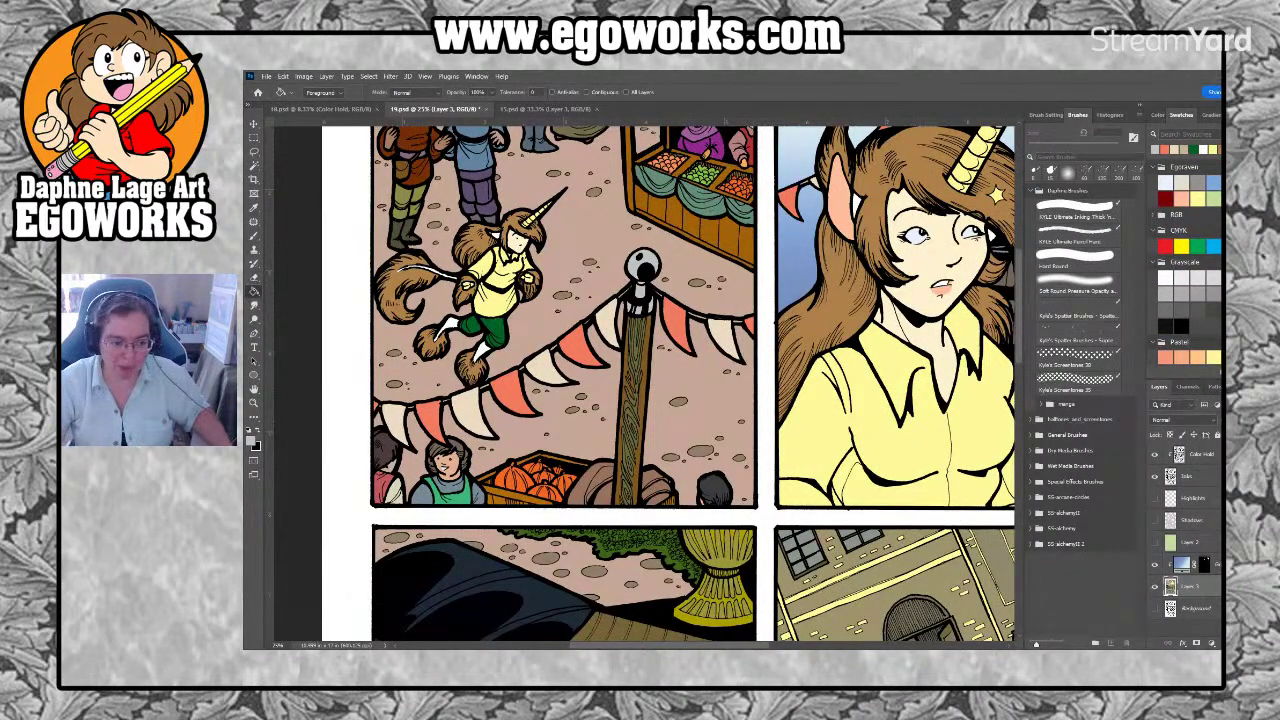
pyautogui.scroll(-5, 1188, 260)
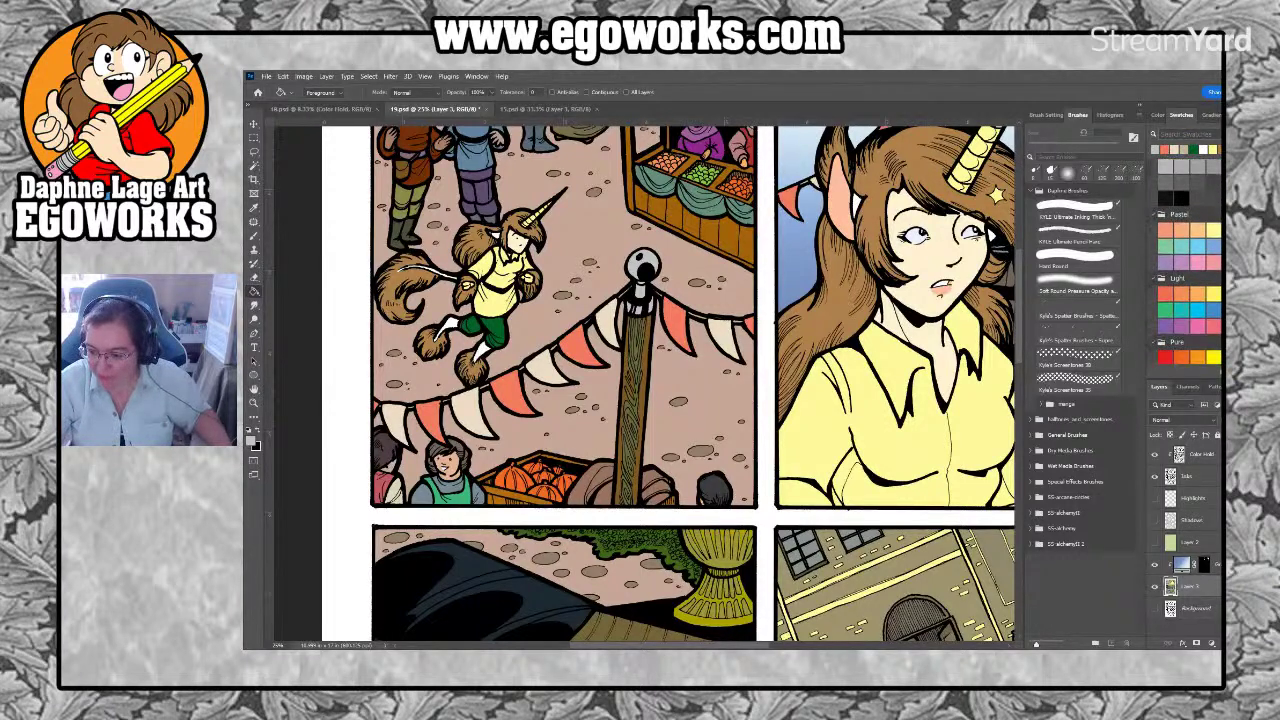
pyautogui.scroll(-3, 1188, 260)
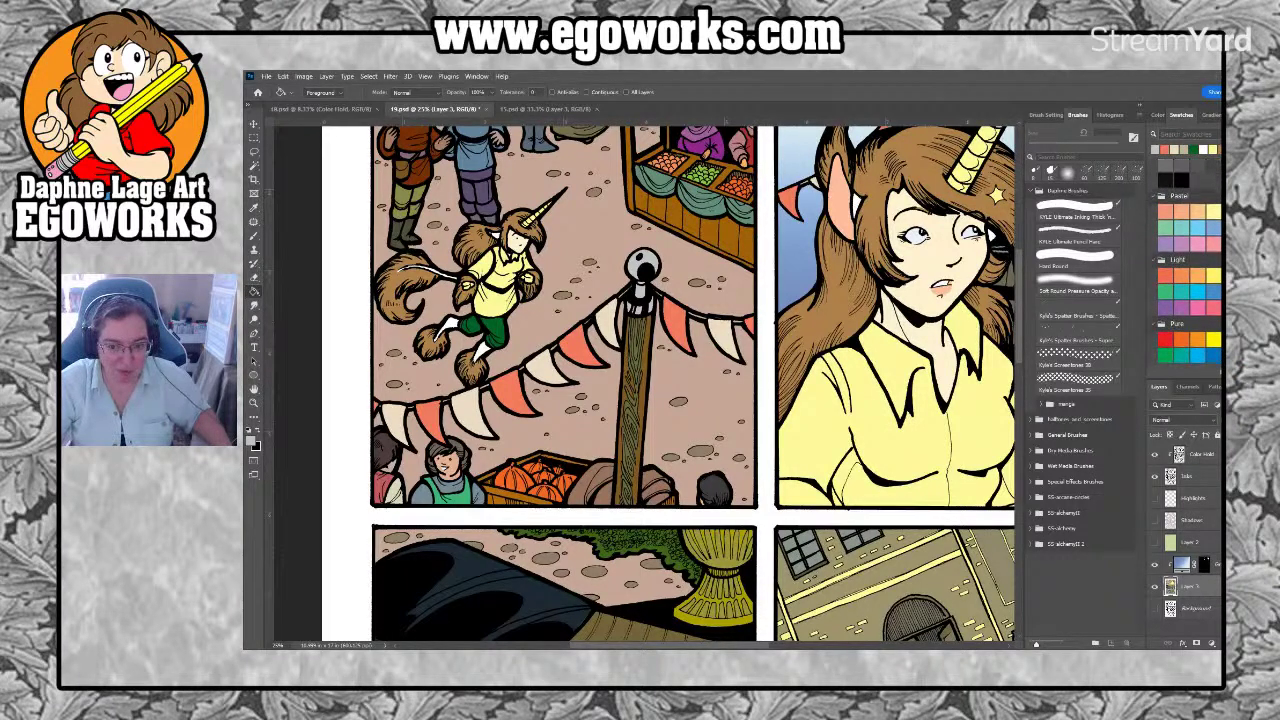
pyautogui.scroll(-5, 1188, 260)
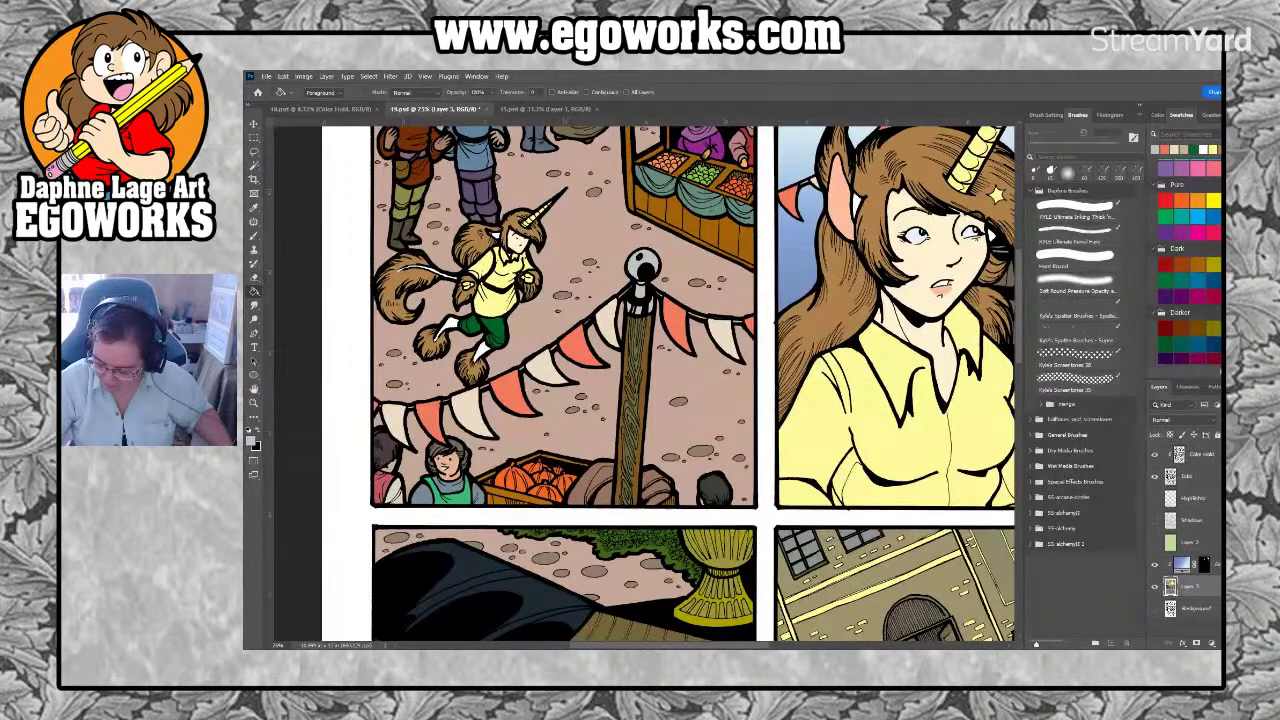
pyautogui.press('F6')
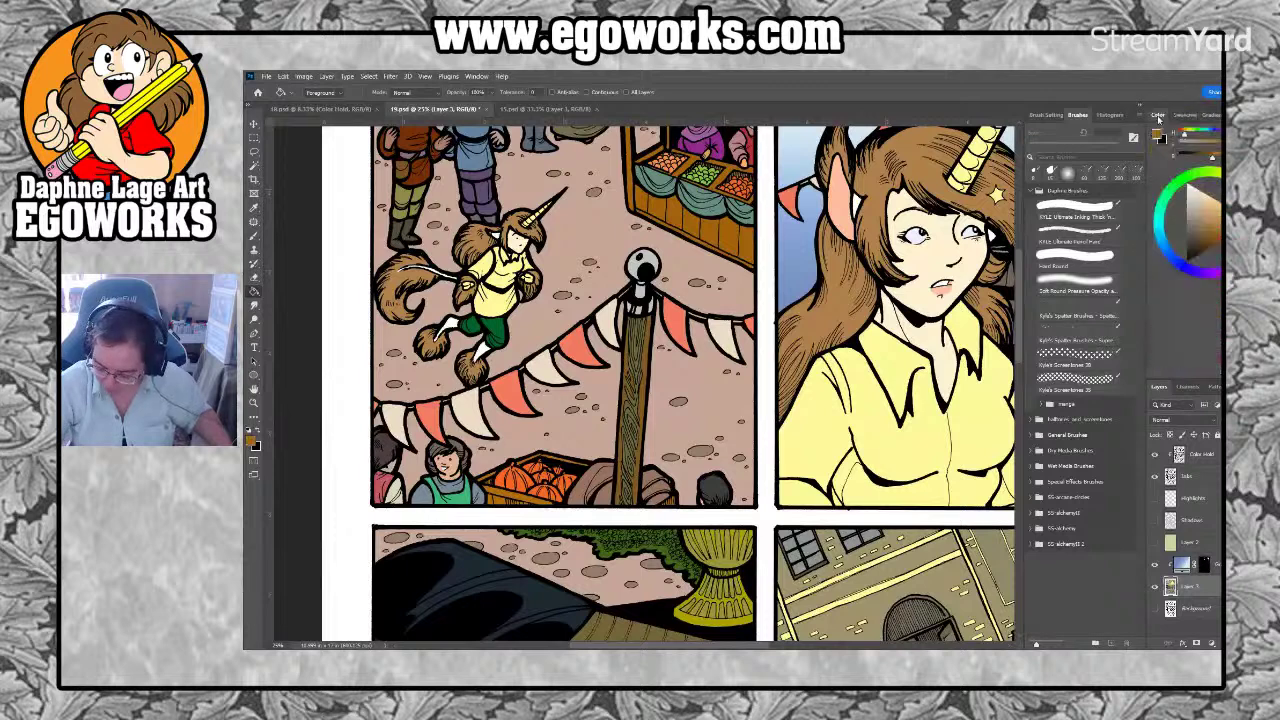
pyautogui.click(1209, 230)
pyautogui.moveTo(1209, 231); pyautogui.dragTo(1210, 218)
pyautogui.press('l')
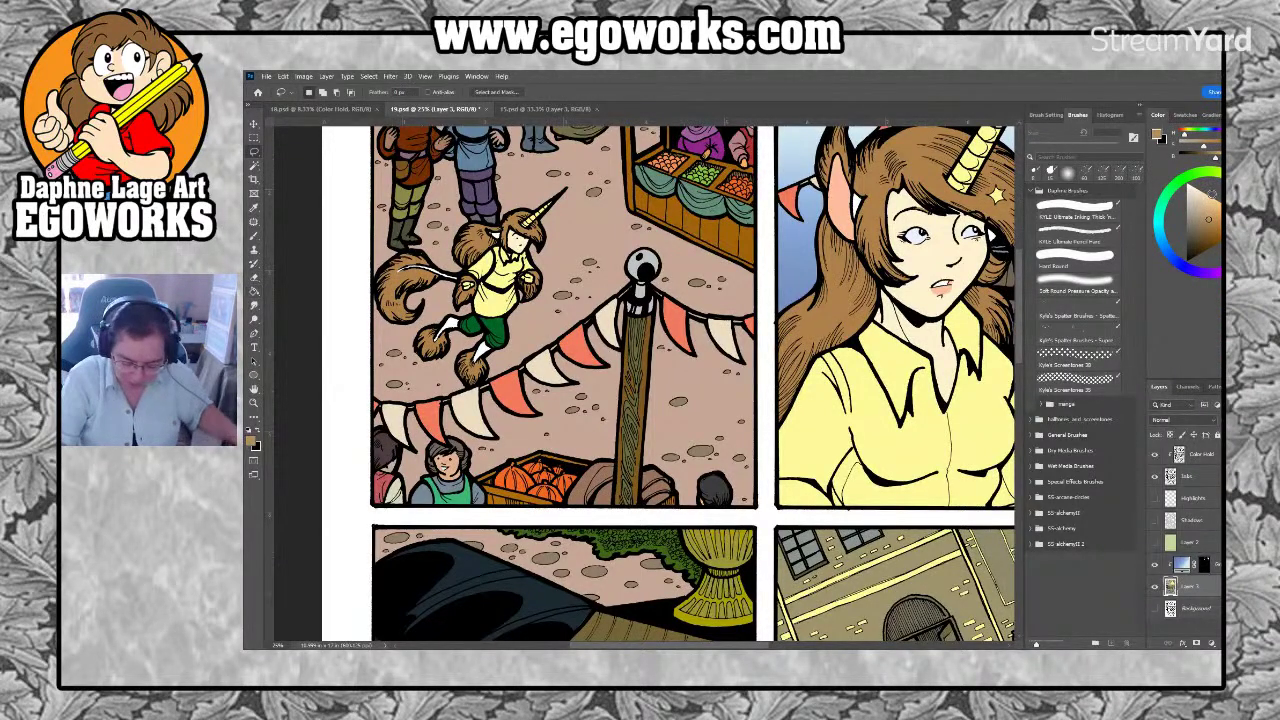
pyautogui.moveTo(628, 291)
pyautogui.mouseDown()
pyautogui.moveTo(611, 511)
pyautogui.moveTo(636, 524)
pyautogui.moveTo(666, 329)
pyautogui.moveTo(646, 302)
pyautogui.mouseUp()
pyautogui.press('g')
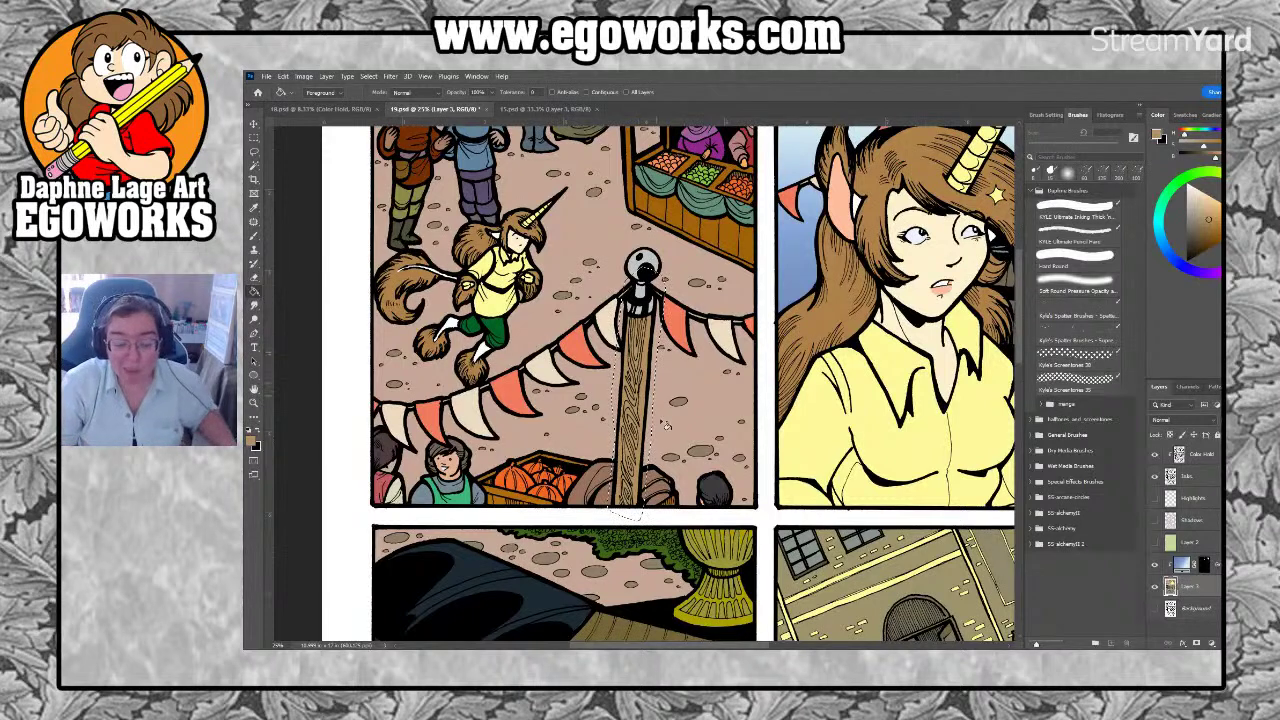
pyautogui.moveTo(1208, 226); pyautogui.dragTo(1210, 232)
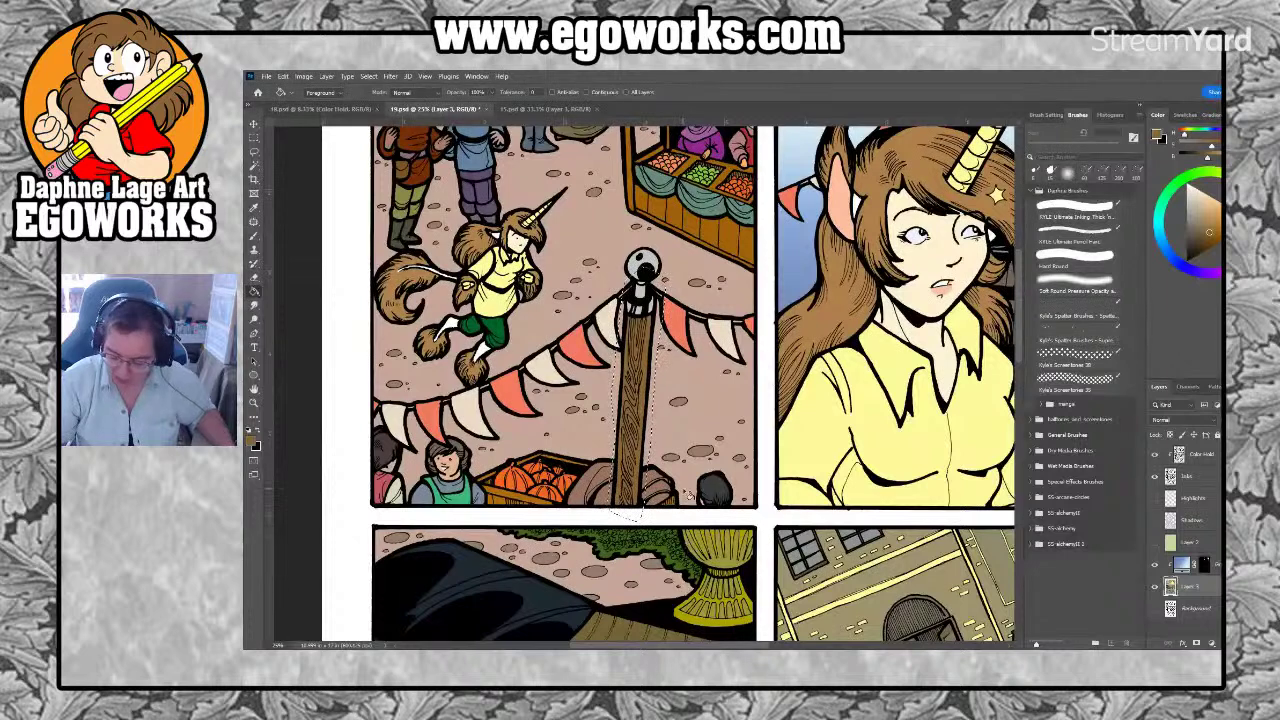
# Mix a golden tan from an orange swatch, lasso the sacks around the pole's base, fill them with it, and deselect
pyautogui.click(1182, 115)
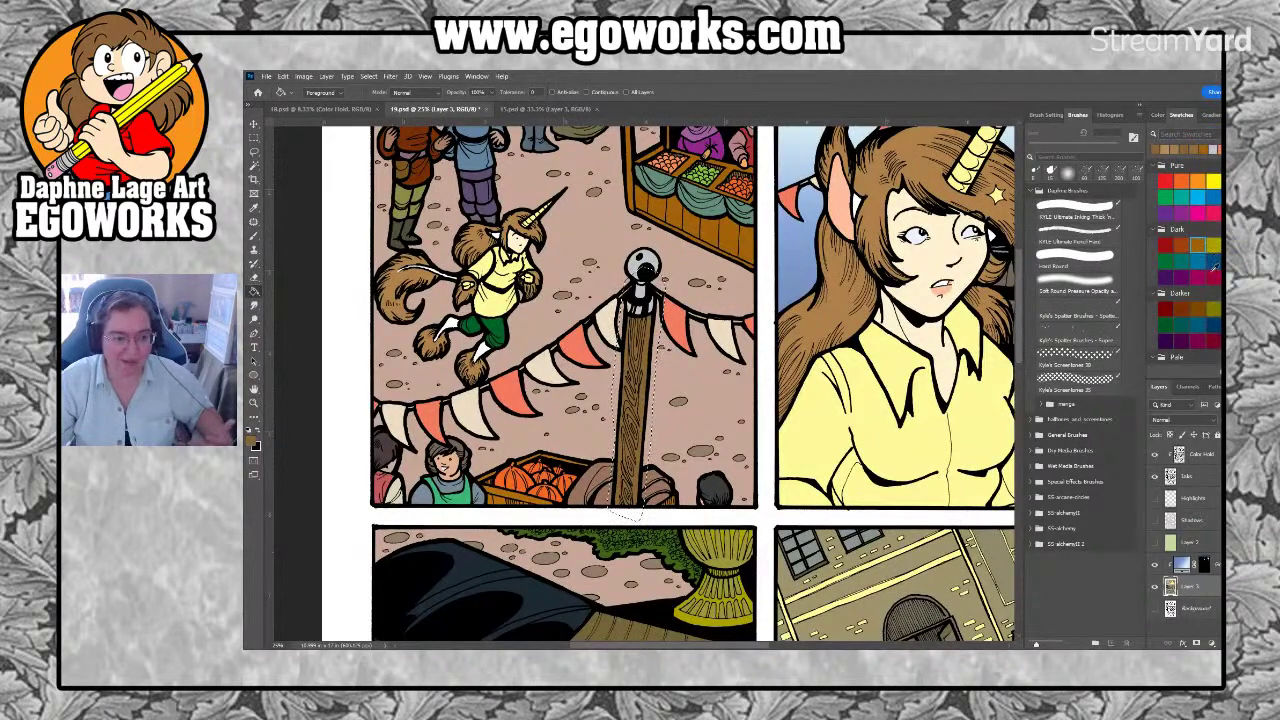
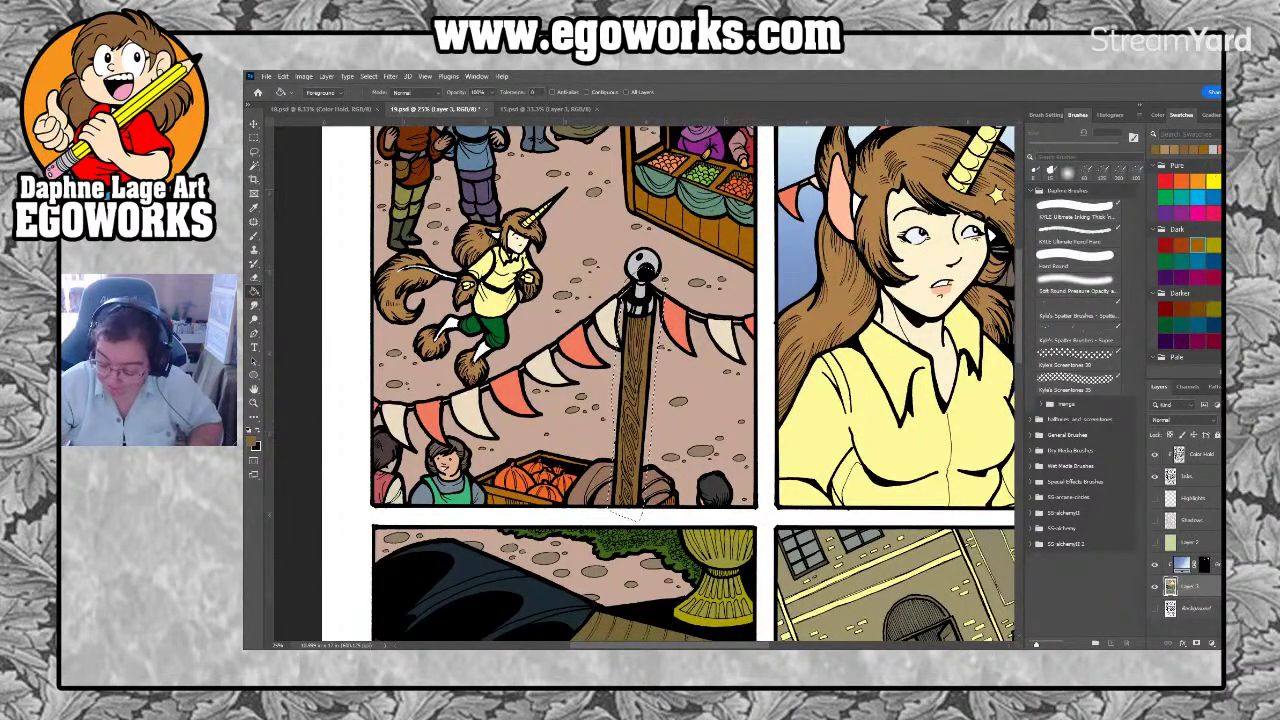
pyautogui.click(1198, 180)
pyautogui.click(1158, 115)
pyautogui.moveTo(1208, 213); pyautogui.dragTo(1204, 205)
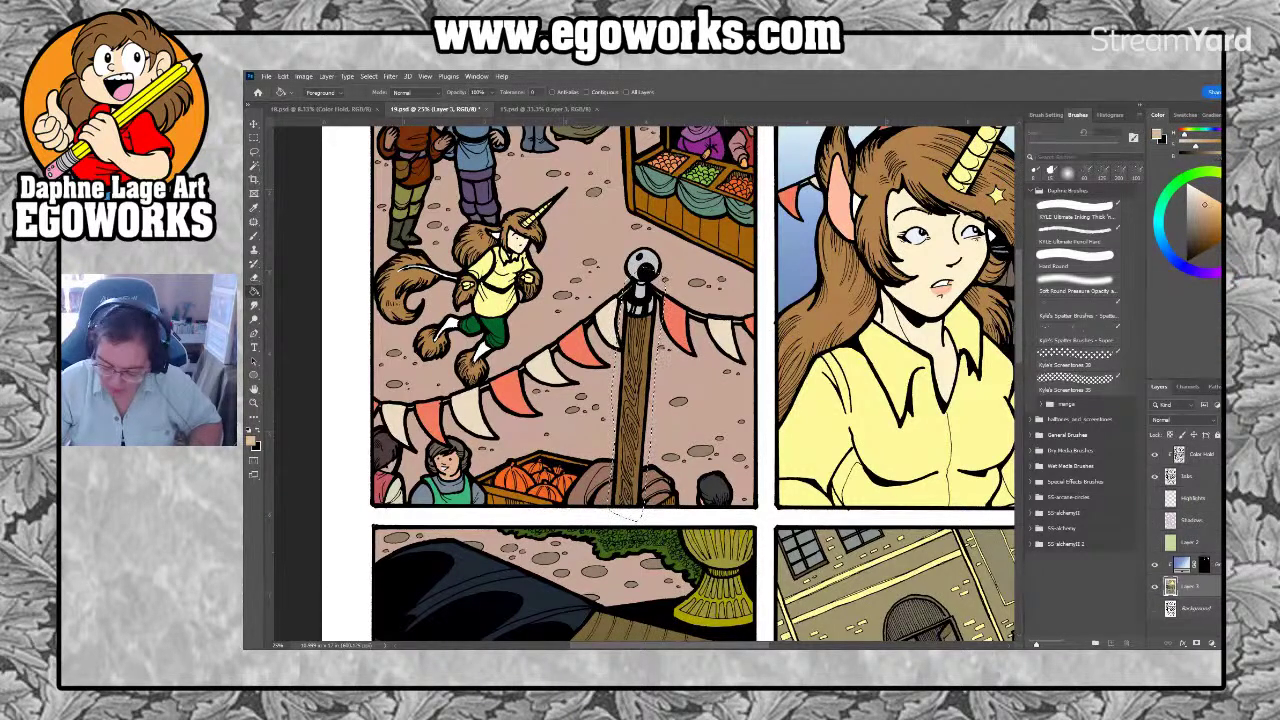
pyautogui.press('l')
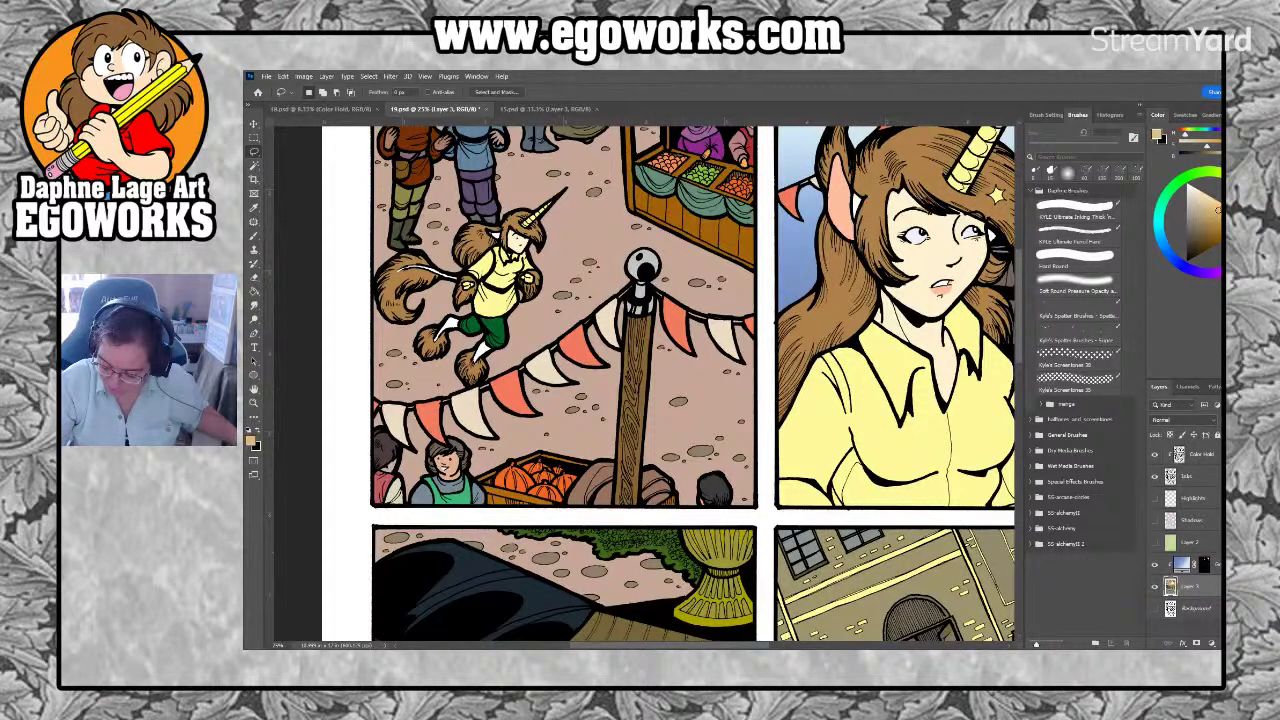
pyautogui.moveTo(676, 430)
pyautogui.mouseDown()
pyautogui.moveTo(644, 458)
pyautogui.moveTo(678, 481)
pyautogui.moveTo(688, 518)
pyautogui.moveTo(599, 526)
pyautogui.moveTo(556, 508)
pyautogui.moveTo(598, 449)
pyautogui.moveTo(640, 440)
pyautogui.mouseUp()
pyautogui.press('g')
pyautogui.click(665, 492)
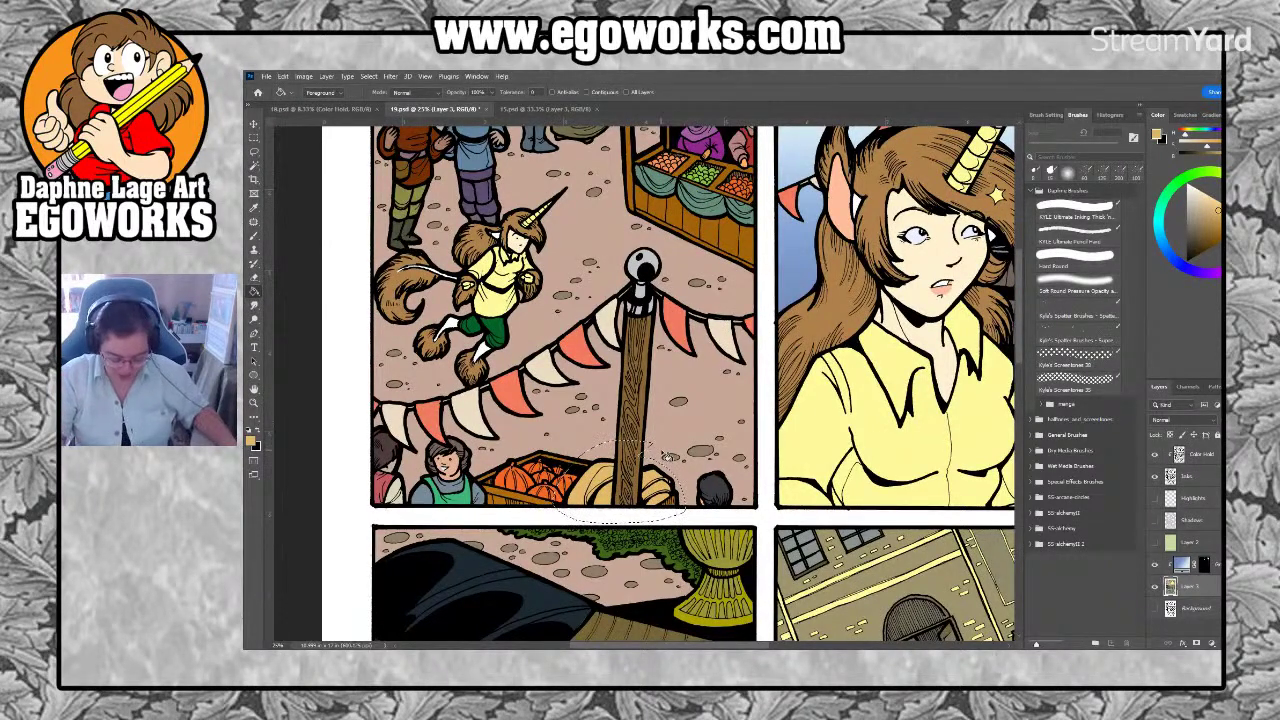
pyautogui.hotkey('ctrl', 'd')
# Lasso the pumpkin crate and fill its wood with a dark gray-brown from the pale swatches
pyautogui.press('l')
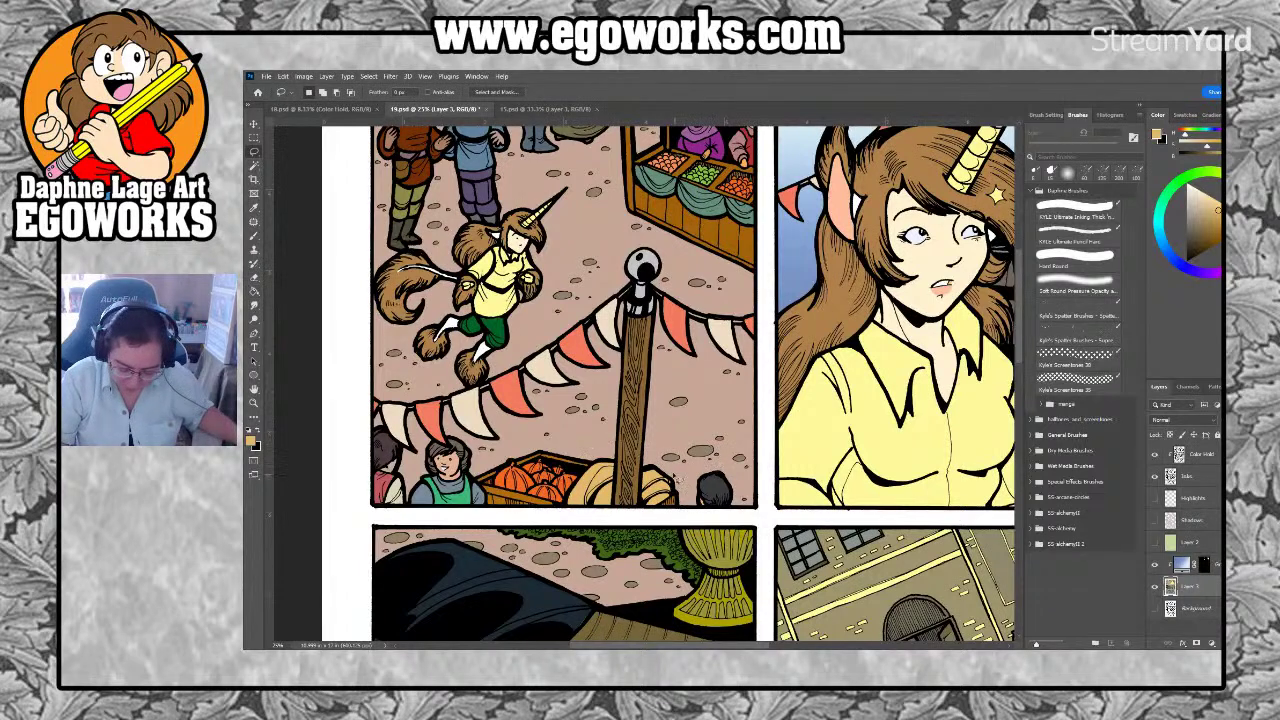
pyautogui.moveTo(566, 523)
pyautogui.mouseDown()
pyautogui.moveTo(463, 506)
pyautogui.moveTo(496, 452)
pyautogui.moveTo(540, 437)
pyautogui.mouseUp()
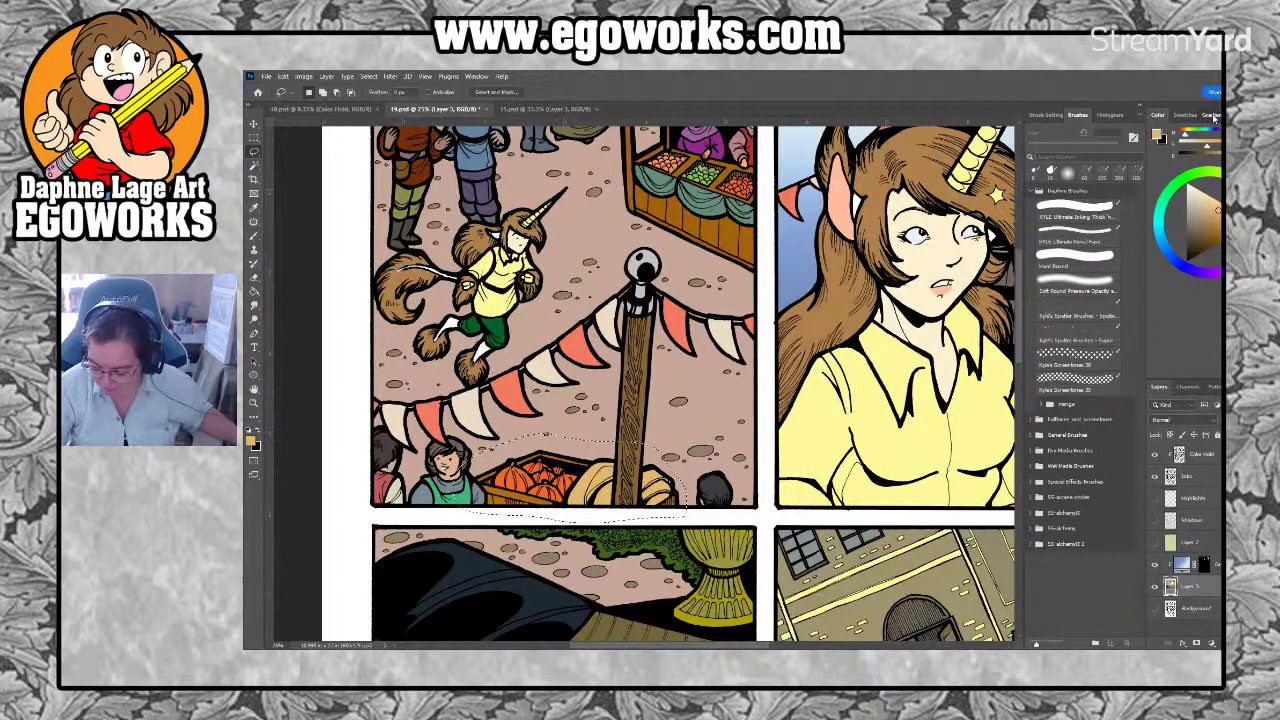
pyautogui.click(1183, 115)
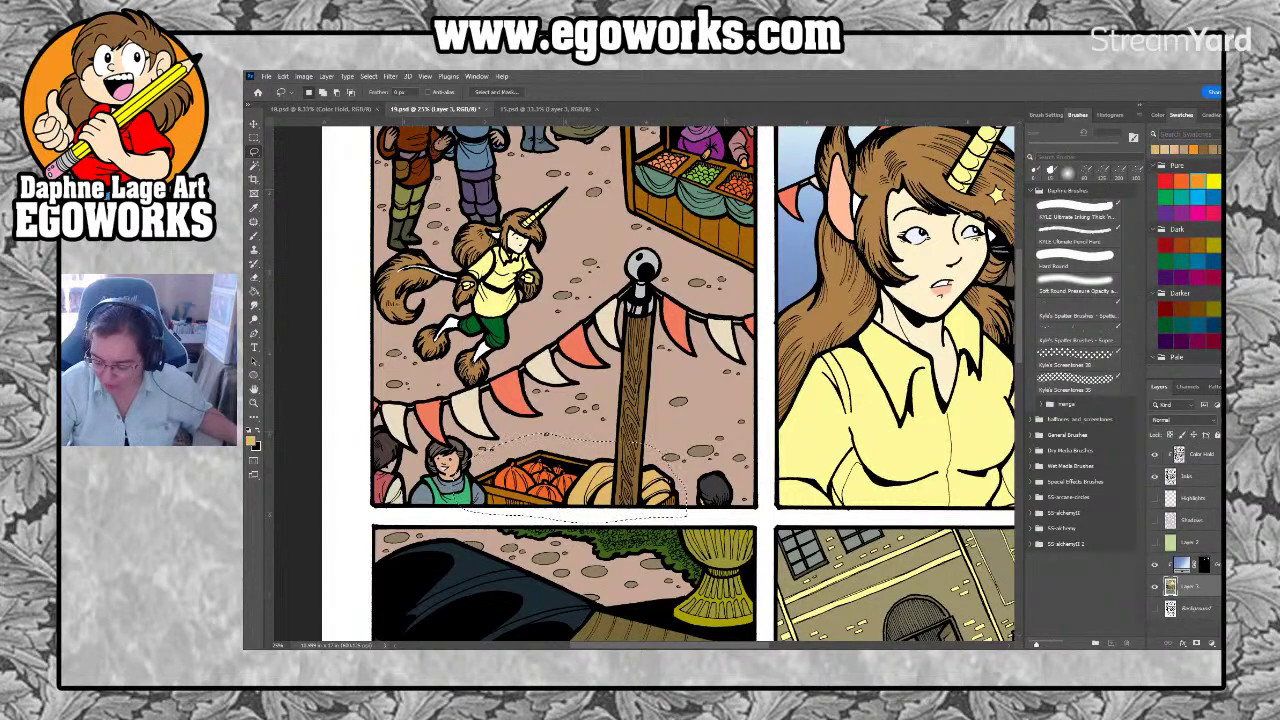
pyautogui.scroll(-2, 1188, 260)
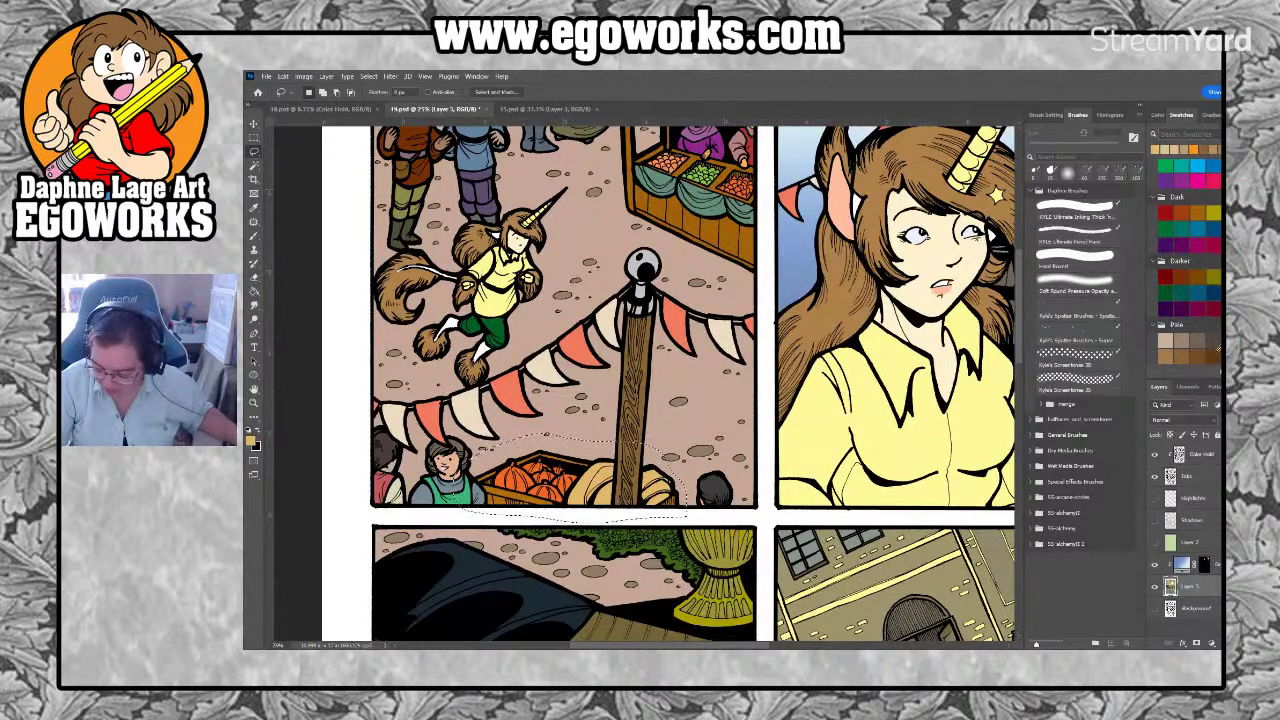
pyautogui.click(1213, 340)
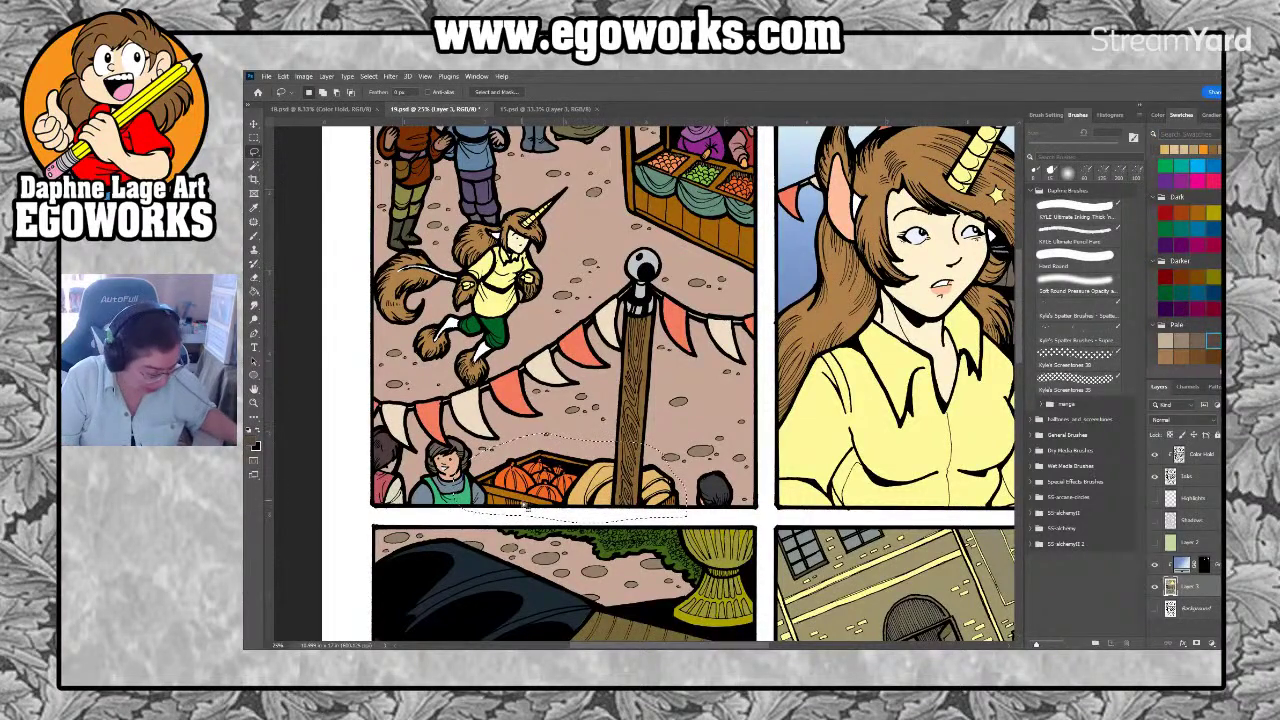
pyautogui.press('g')
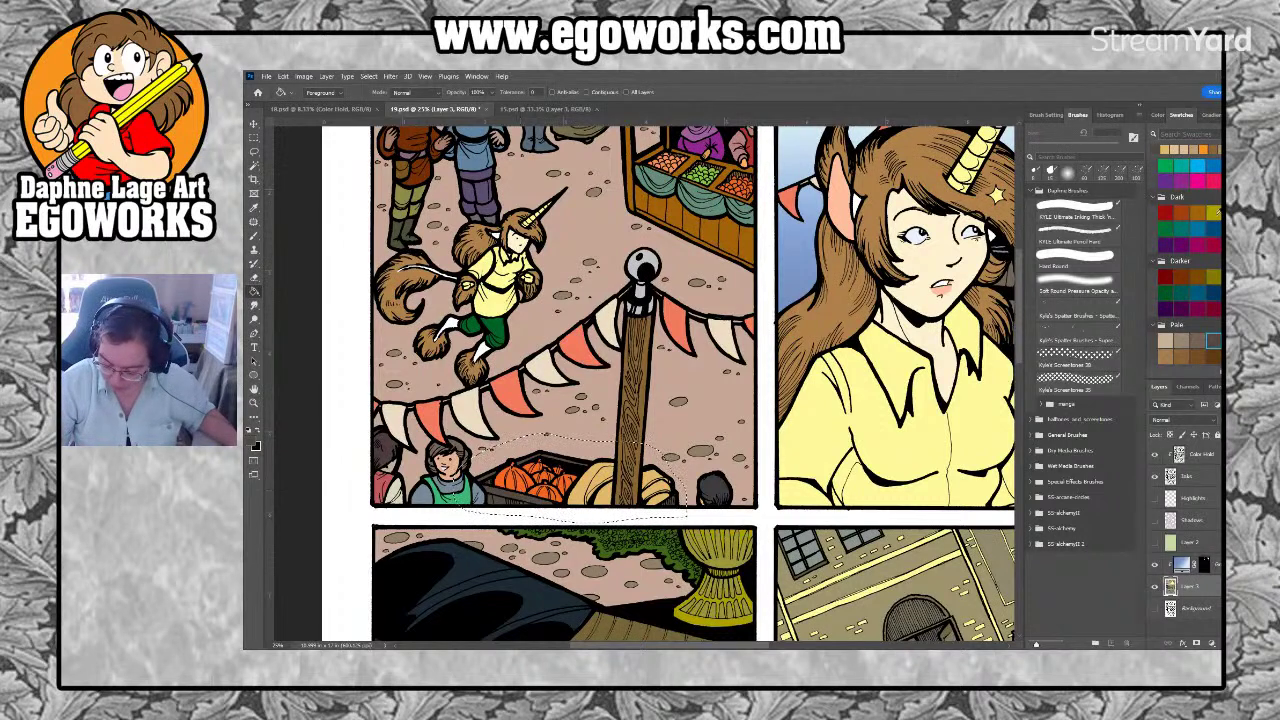
# Choose a light brown swatch, lasso the pumpkin stems in the crate, fill them with it, and deselect
pyautogui.click(1212, 341)
pyautogui.press('z')
pyautogui.moveTo(540, 468); pyautogui.dragTo(622, 519)
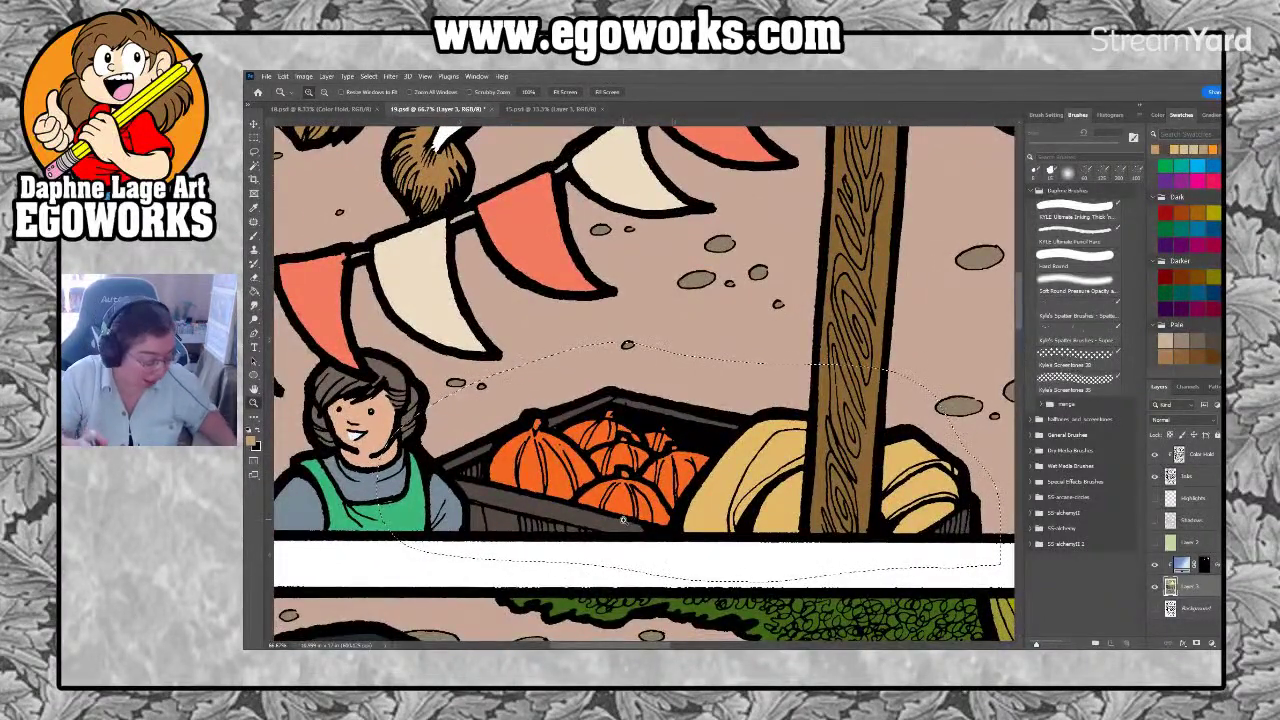
pyautogui.press('l')
pyautogui.hotkey('ctrl', 'd')
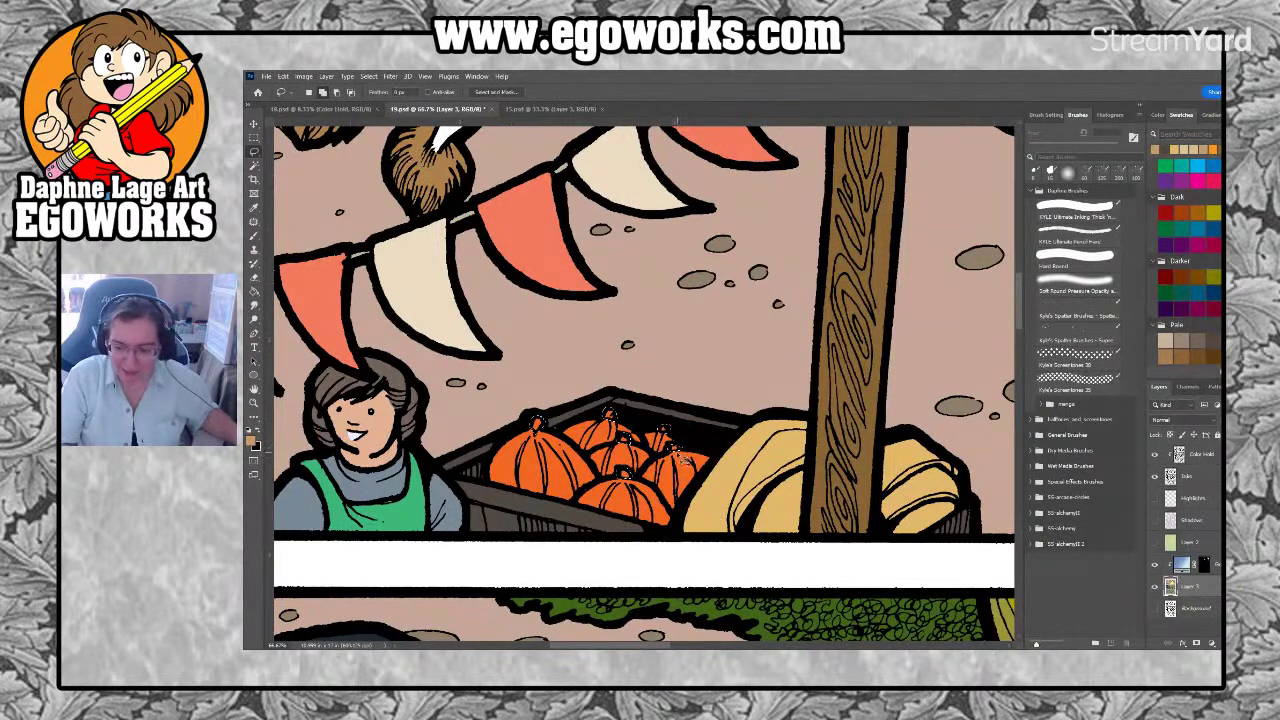
pyautogui.press('g')
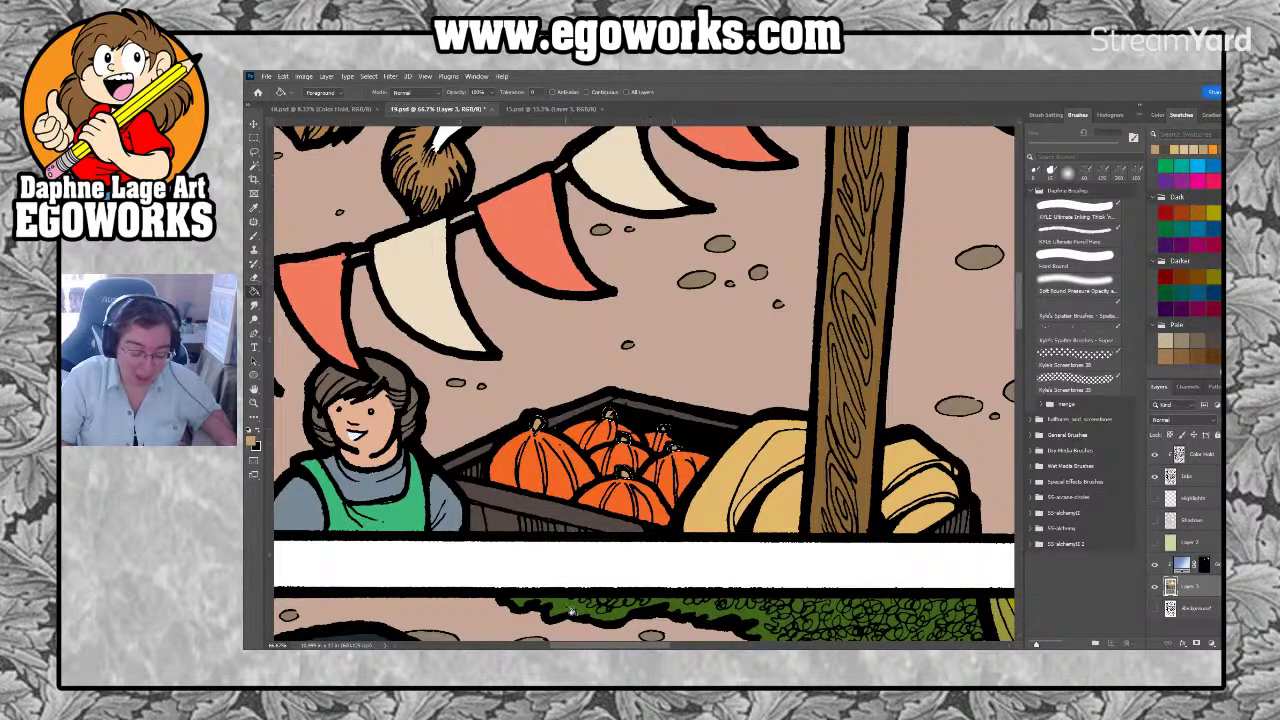
pyautogui.click(383, 92)
pyautogui.click(381, 97)
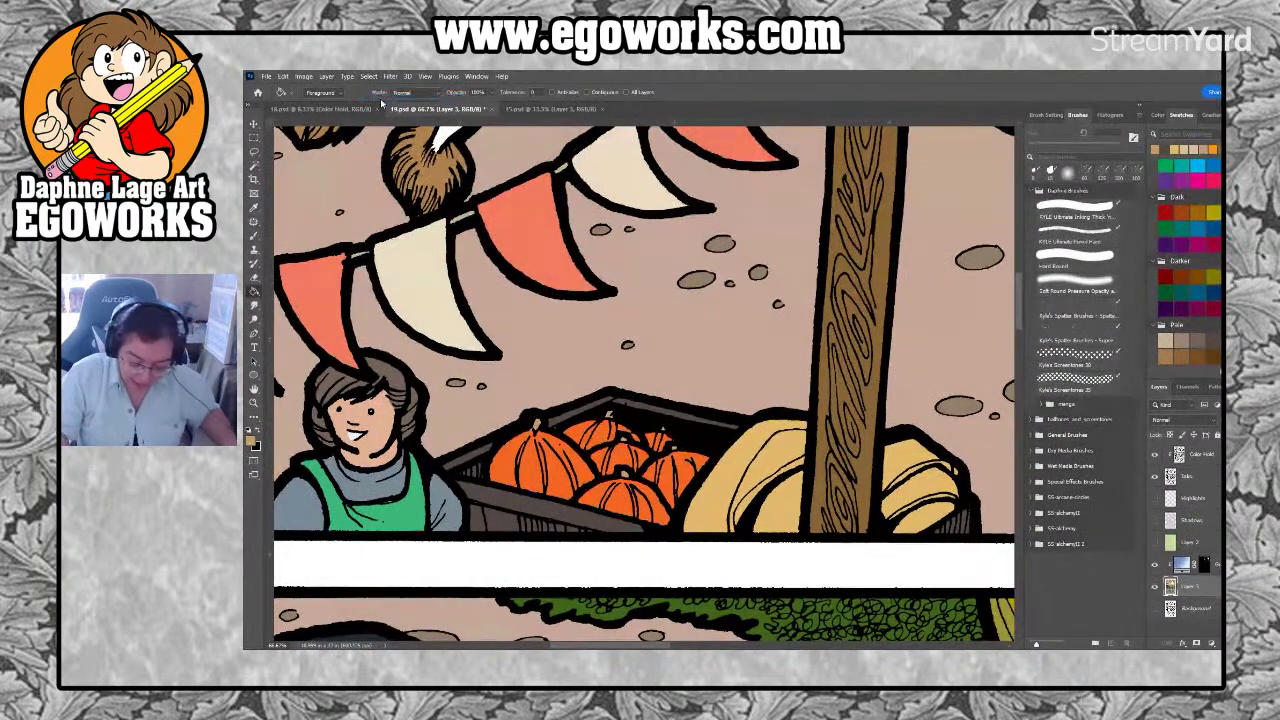
pyautogui.moveTo(594, 612); pyautogui.dragTo(706, 577)
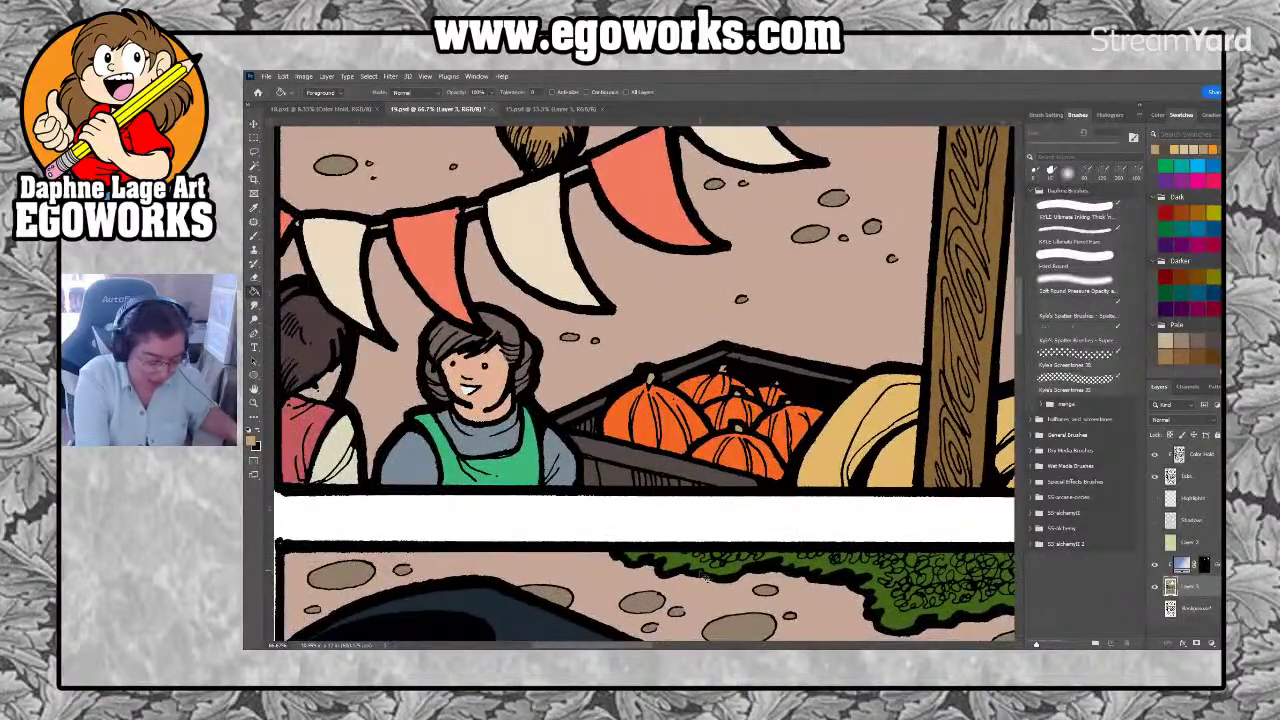
# Open skin color palette.png from the COLOR REFERENCE folder inside Art WIP
pyautogui.hotkey('ctrl', '-')
pyautogui.hotkey('ctrl', '-')
pyautogui.hotkey('ctrl', '-')
pyautogui.moveTo(865, 464); pyautogui.dragTo(758, 547)
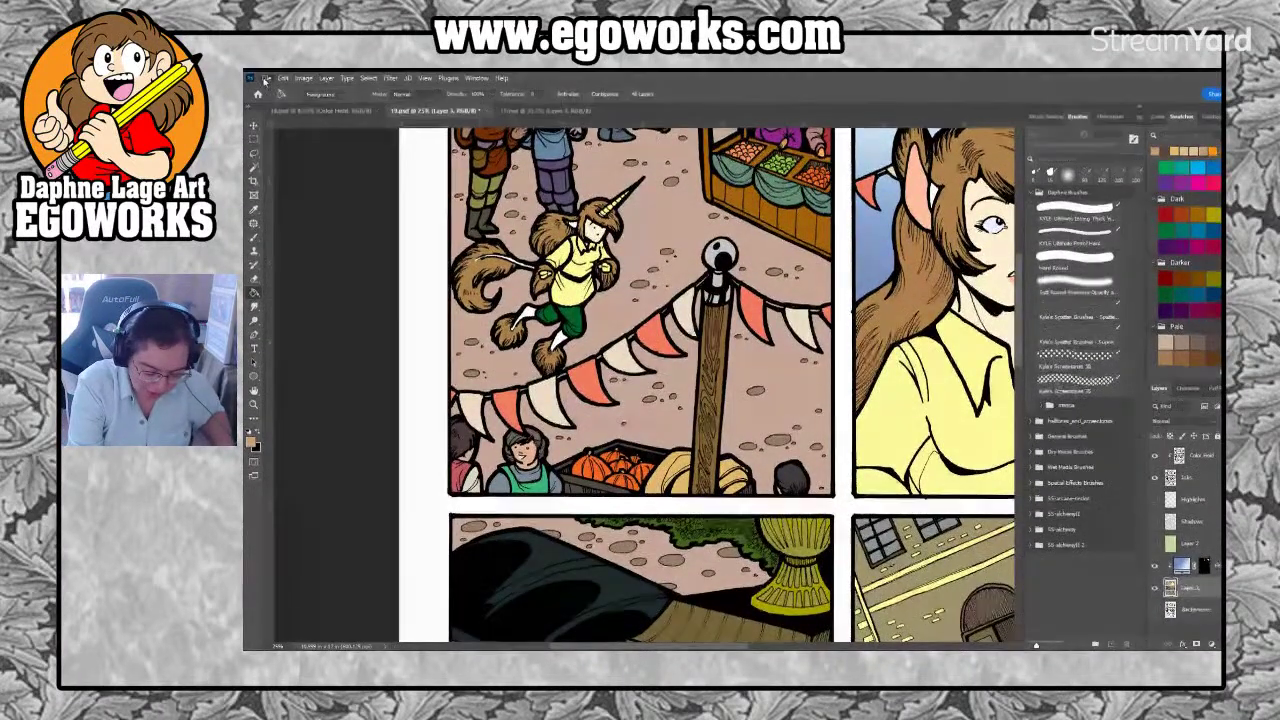
pyautogui.hotkey('ctrl', 'o')
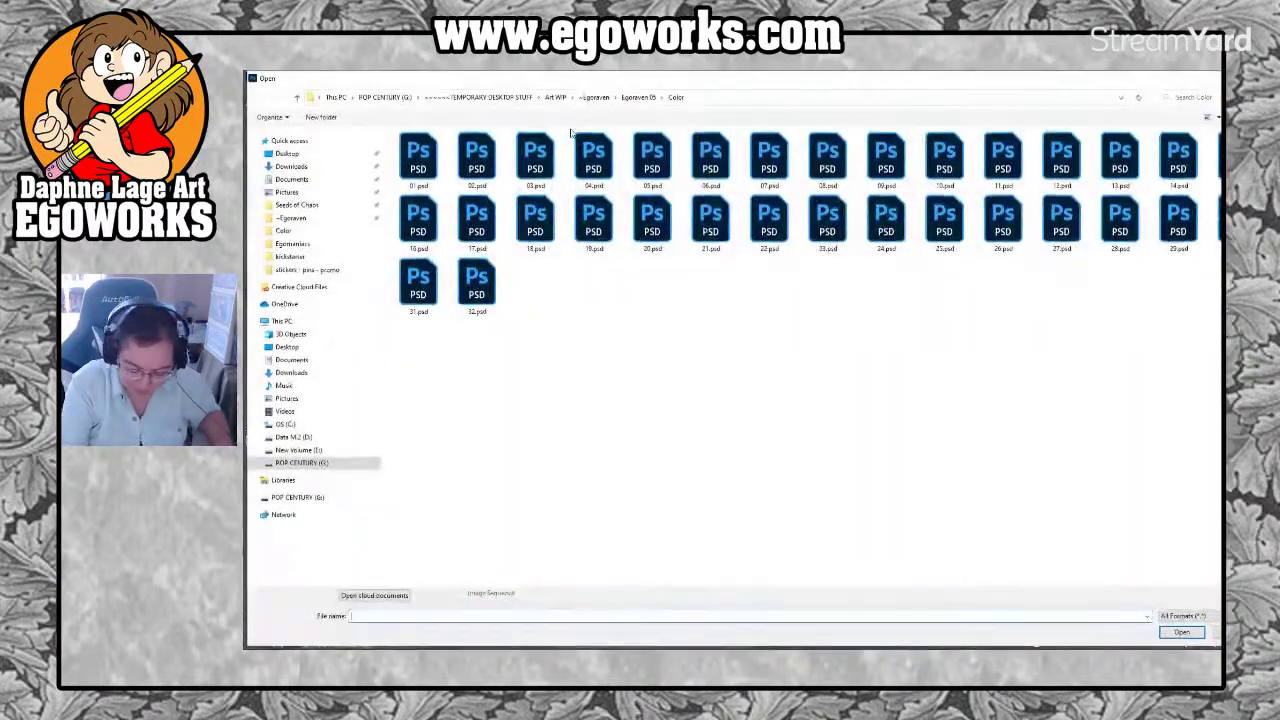
pyautogui.click(557, 98)
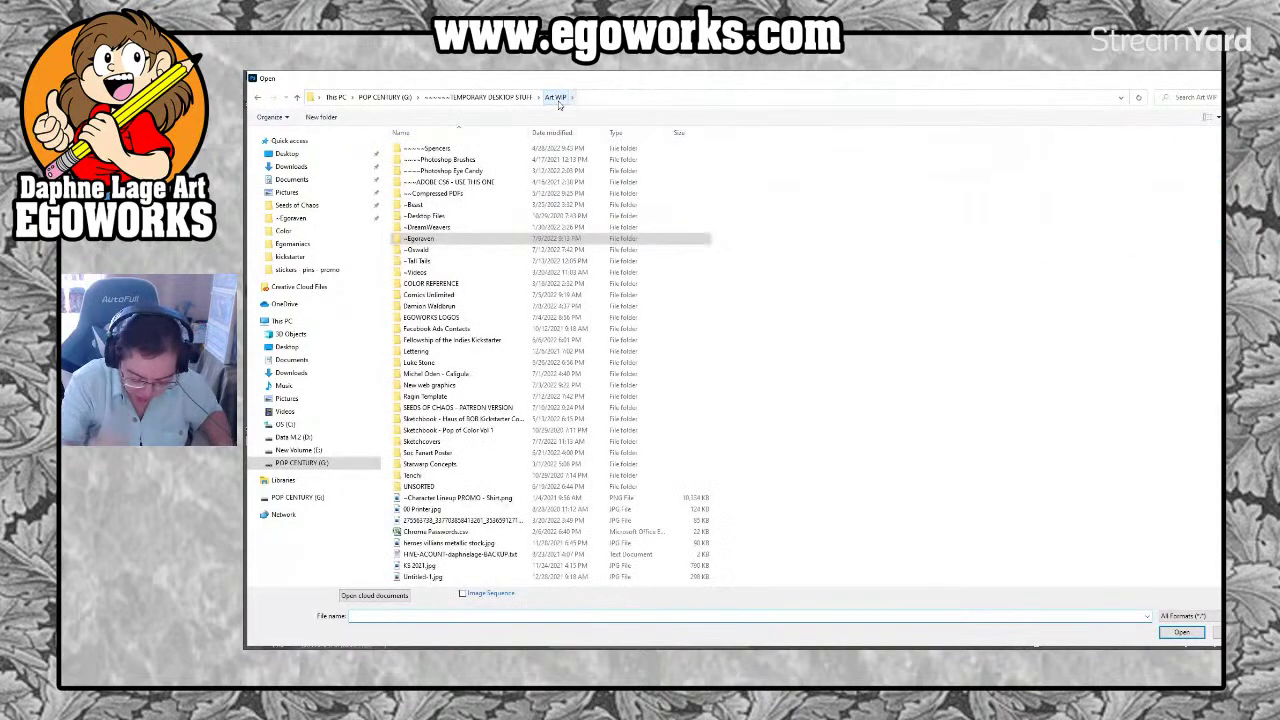
pyautogui.click(456, 285)
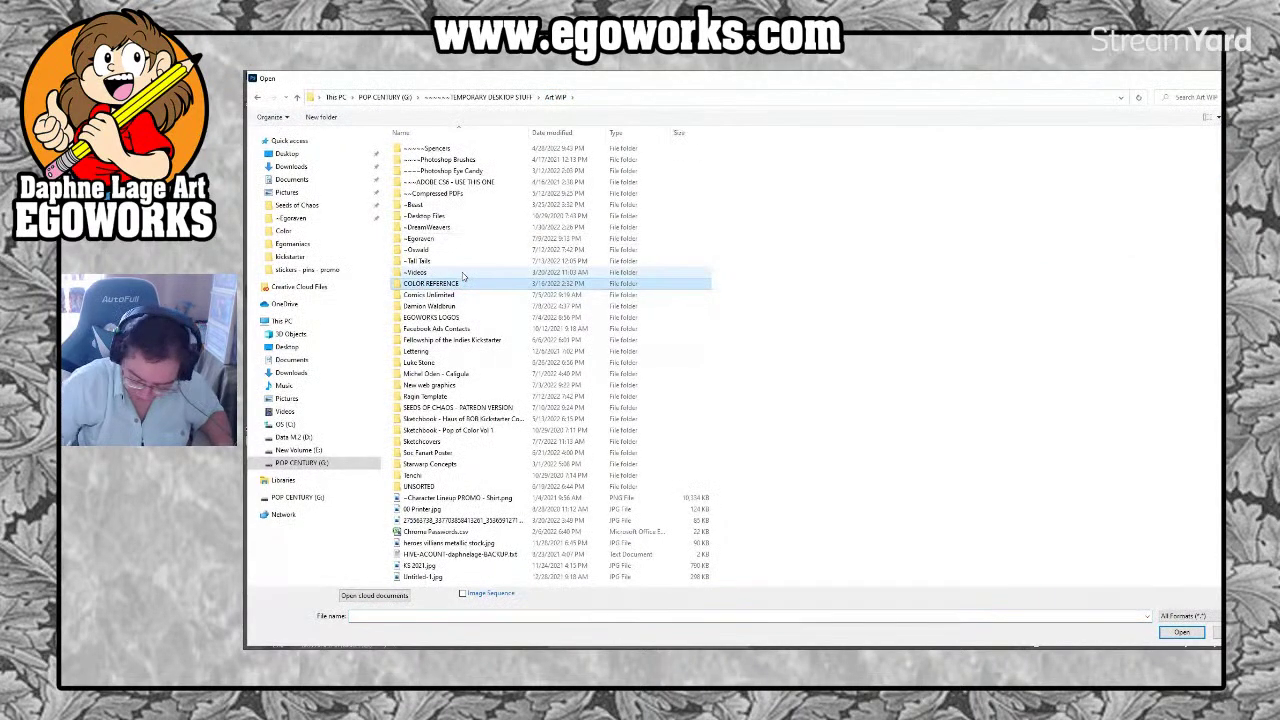
pyautogui.click(1183, 632)
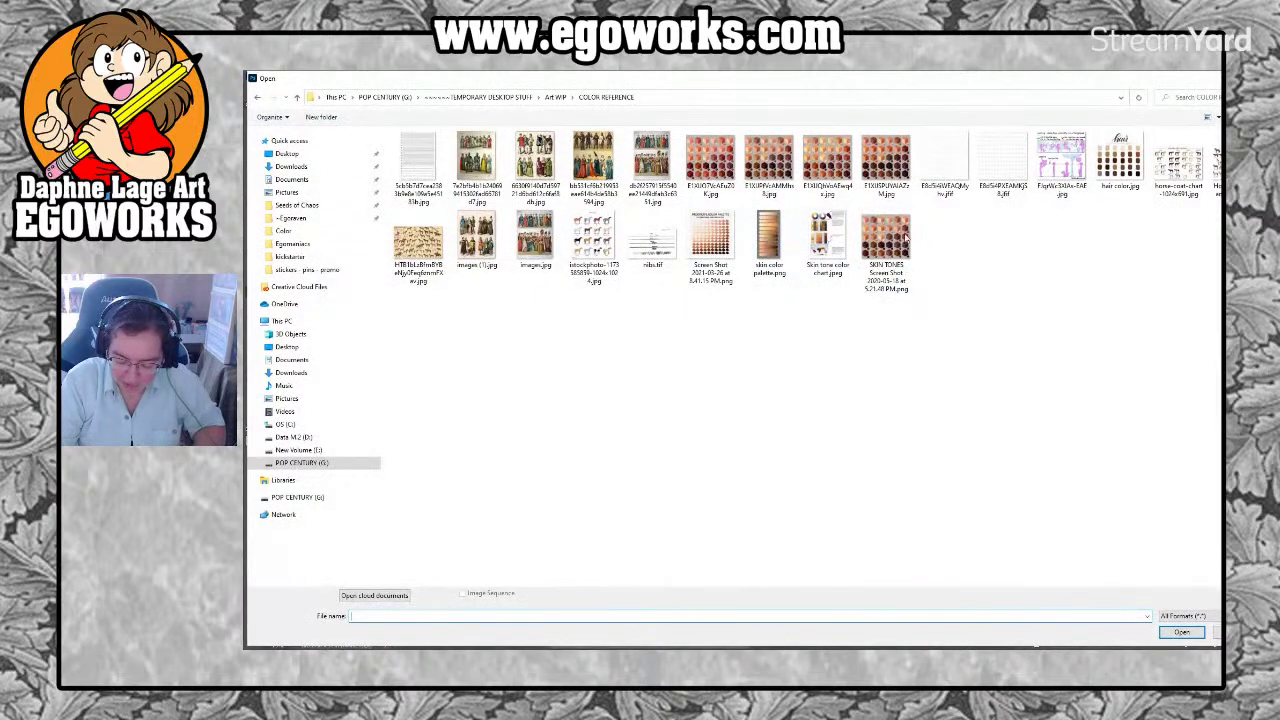
pyautogui.click(782, 264)
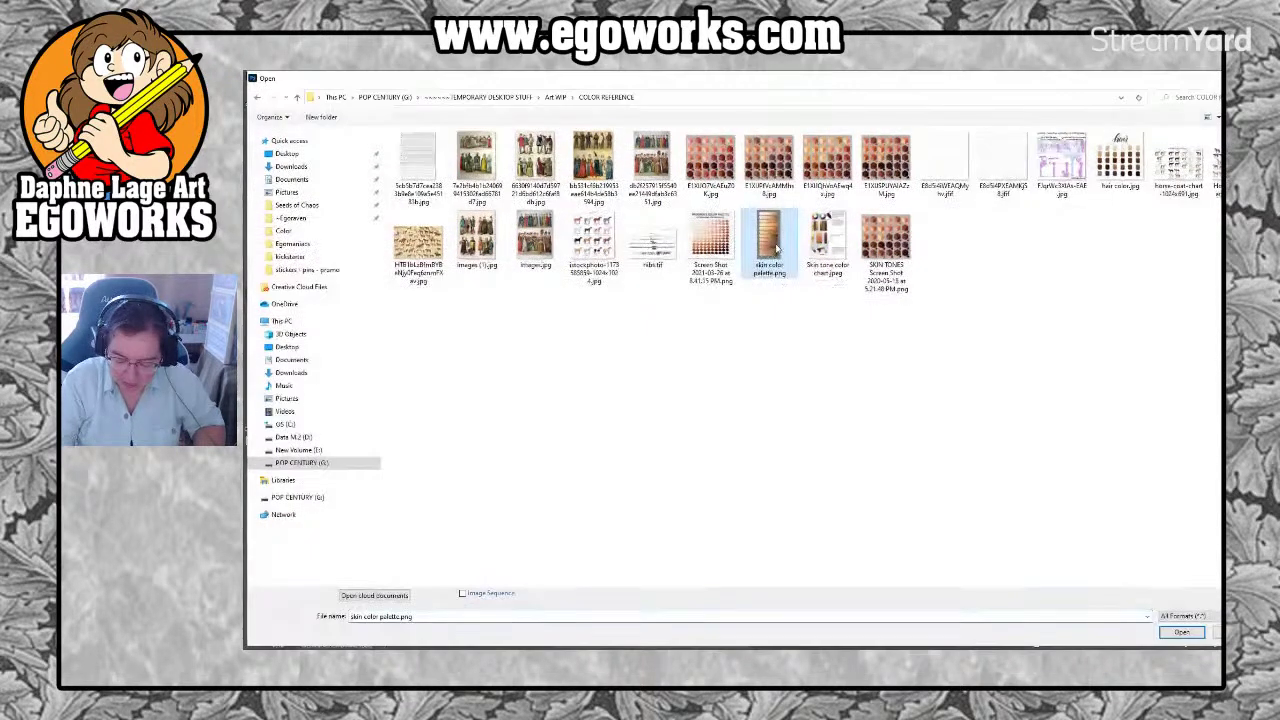
pyautogui.click(1182, 632)
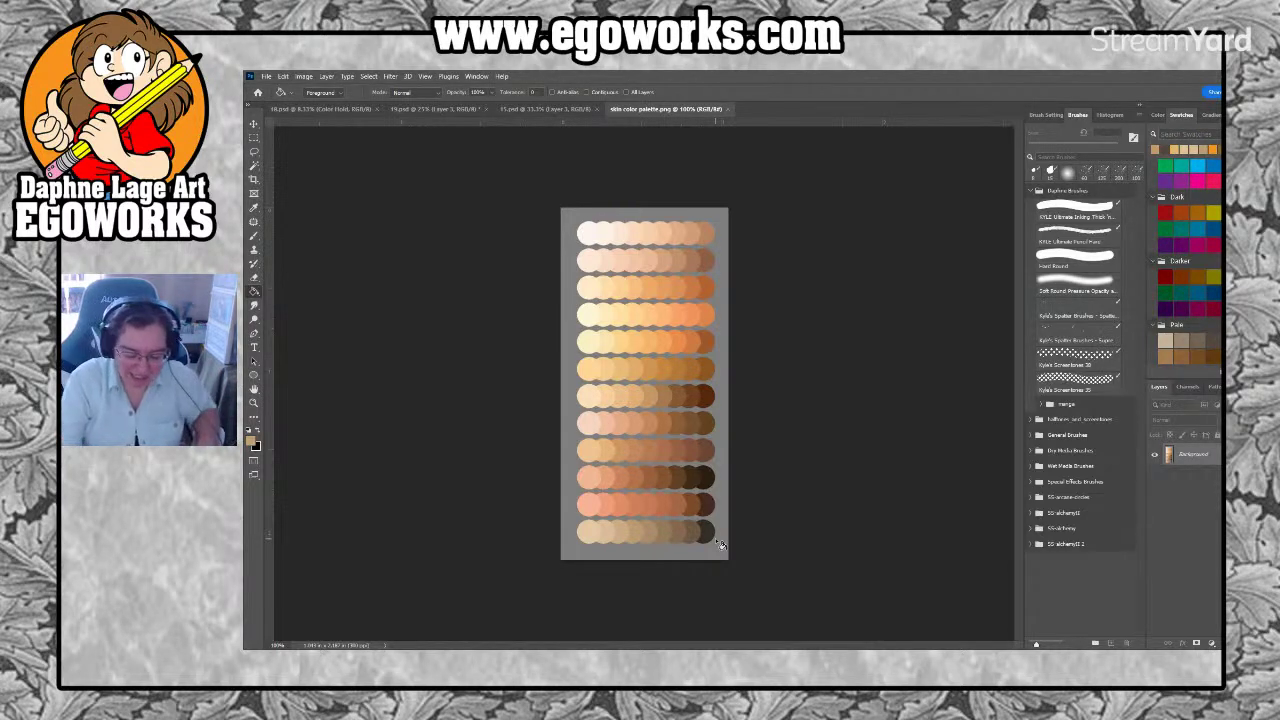
# Open the first cube chart of skin tones from the COLOR REFERENCE folder and return to the comic page 19.psd
pyautogui.hotkey('ctrl', 'o')
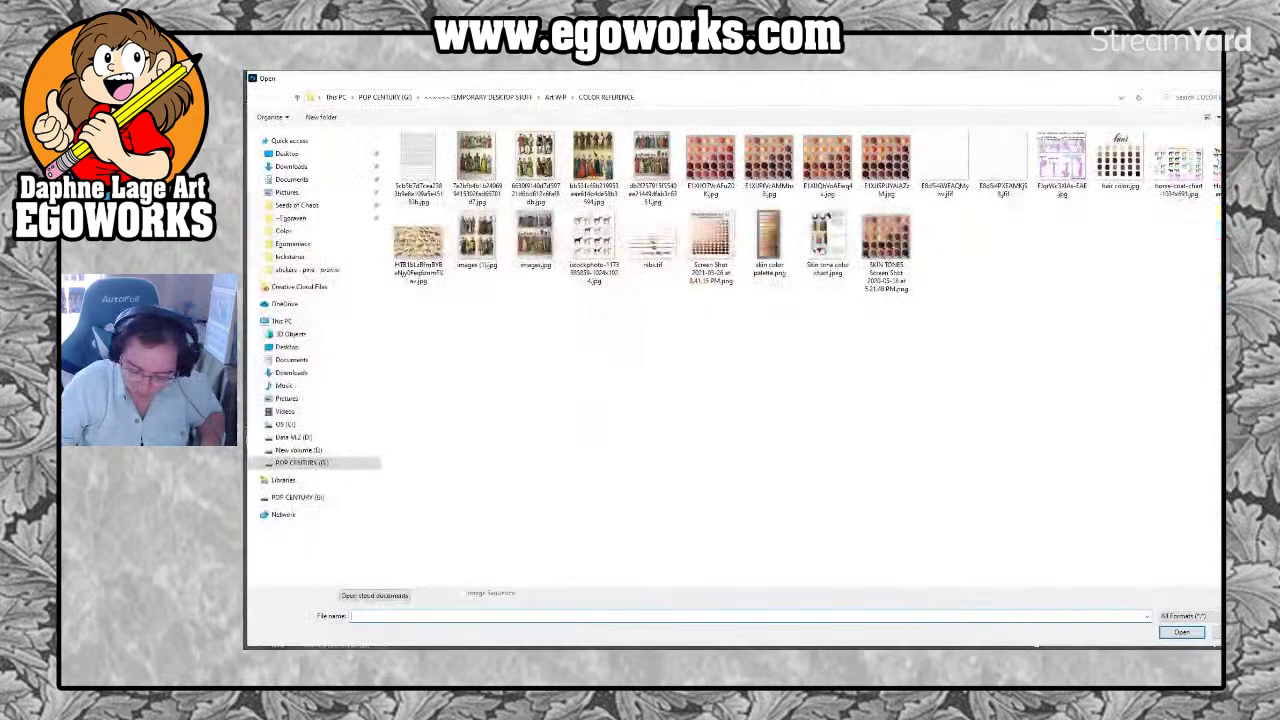
pyautogui.click(709, 160)
pyautogui.click(1180, 633)
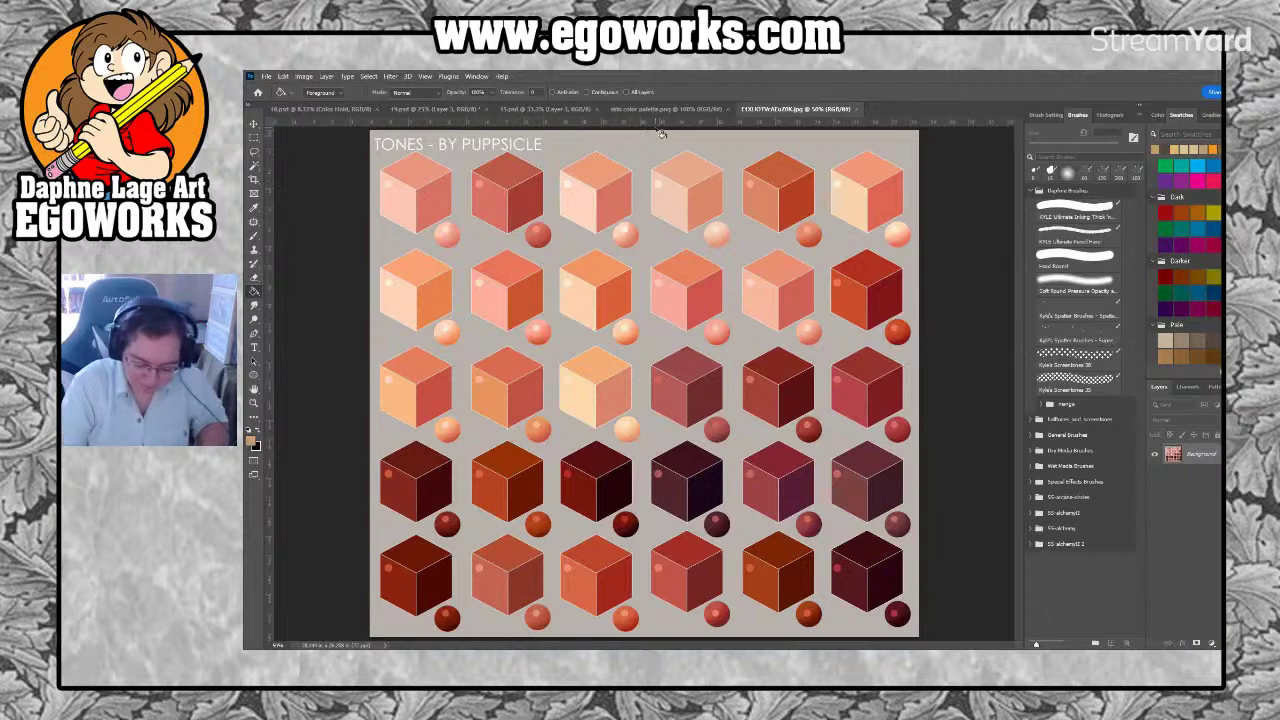
pyautogui.click(523, 110)
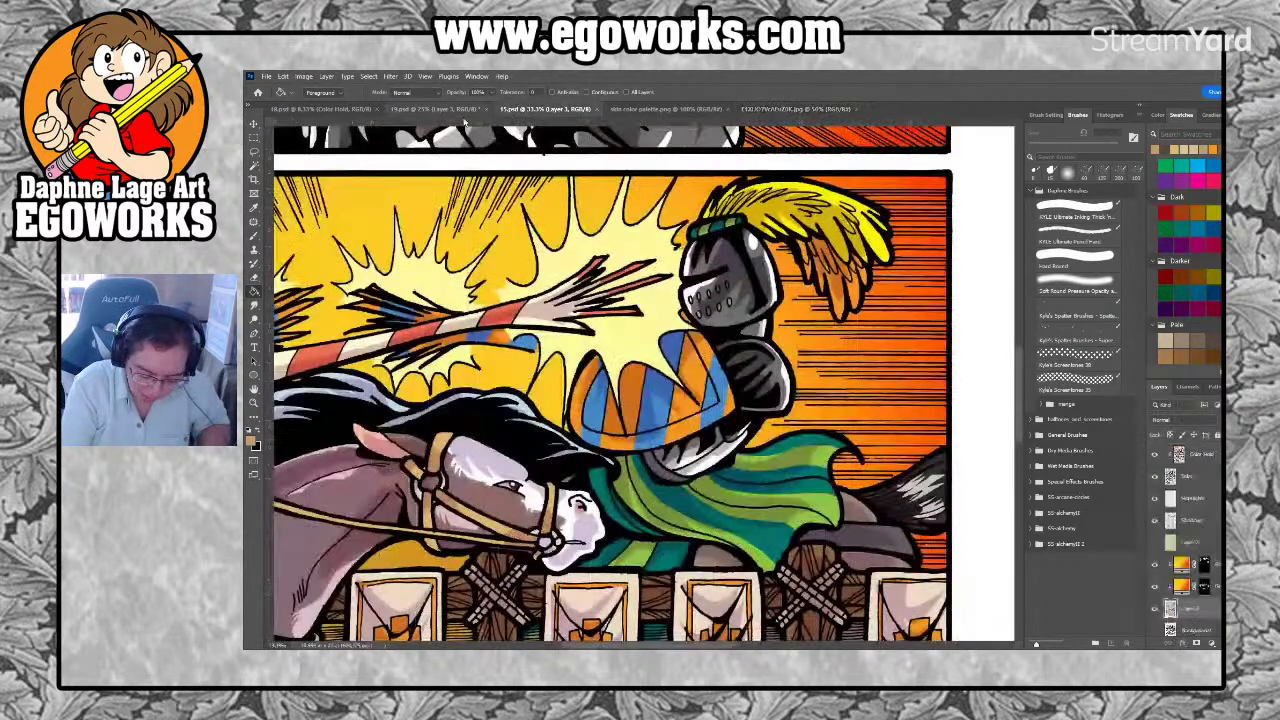
pyautogui.click(430, 108)
pyautogui.moveTo(653, 336); pyautogui.dragTo(725, 328)
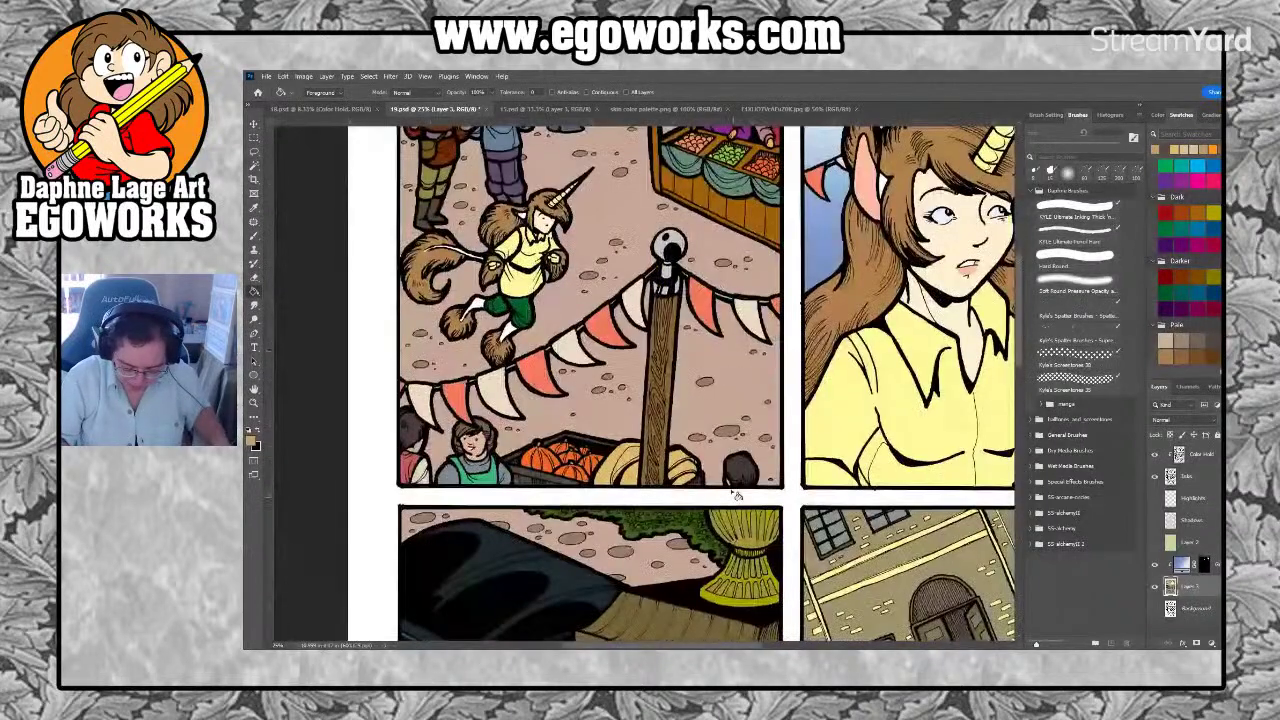
# Sample the light orange side of the first cube in the tone chart's third row and return to the comic page for filling
pyautogui.click(800, 110)
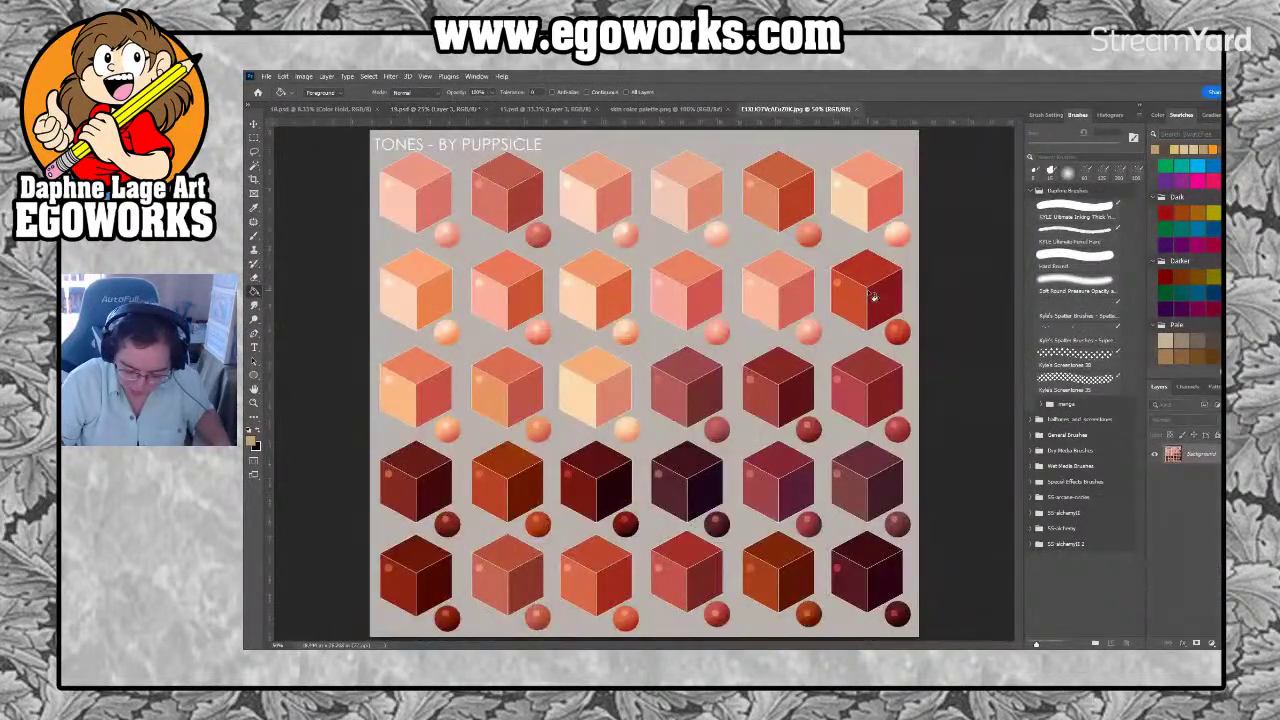
pyautogui.press('i')
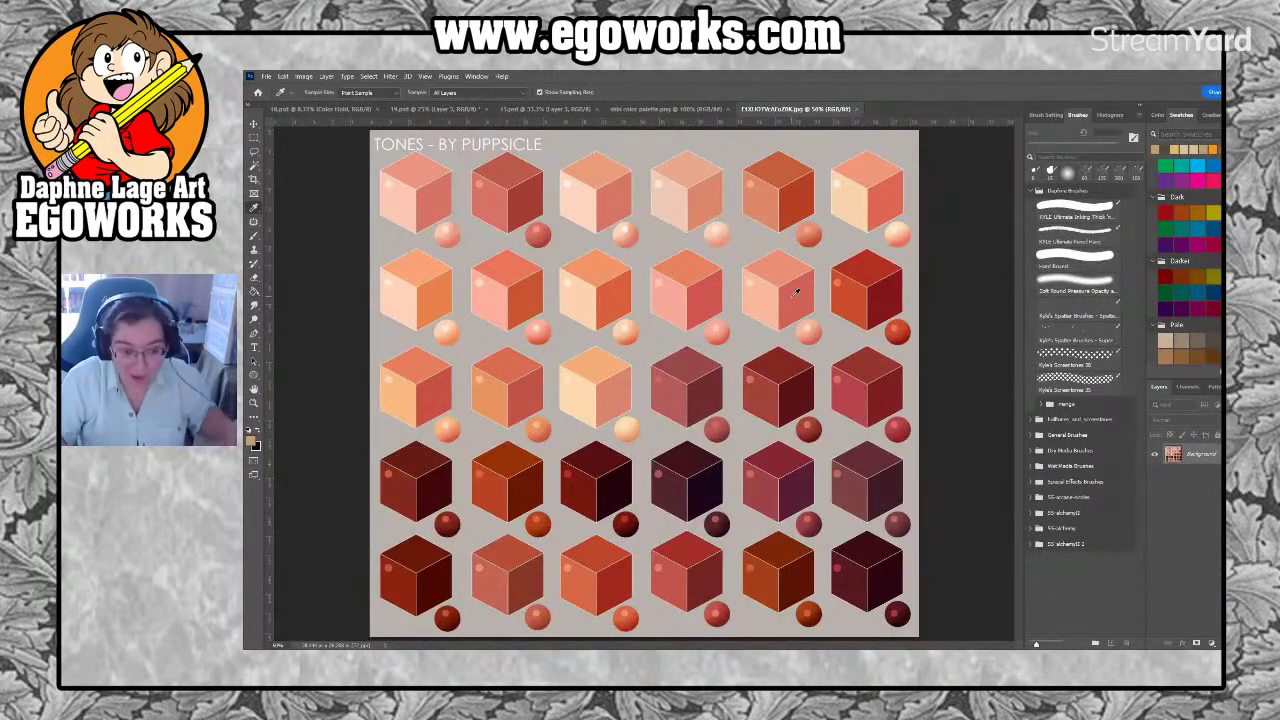
pyautogui.click(407, 392)
pyautogui.click(445, 108)
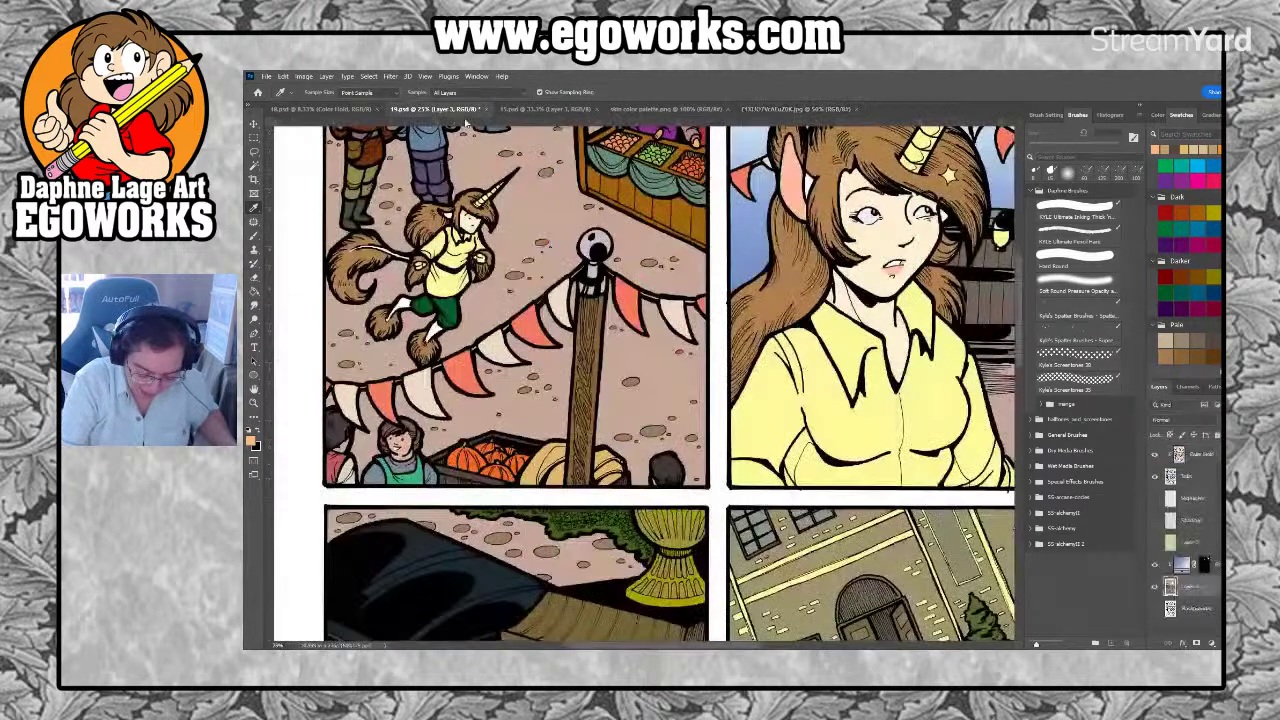
pyautogui.press('g')
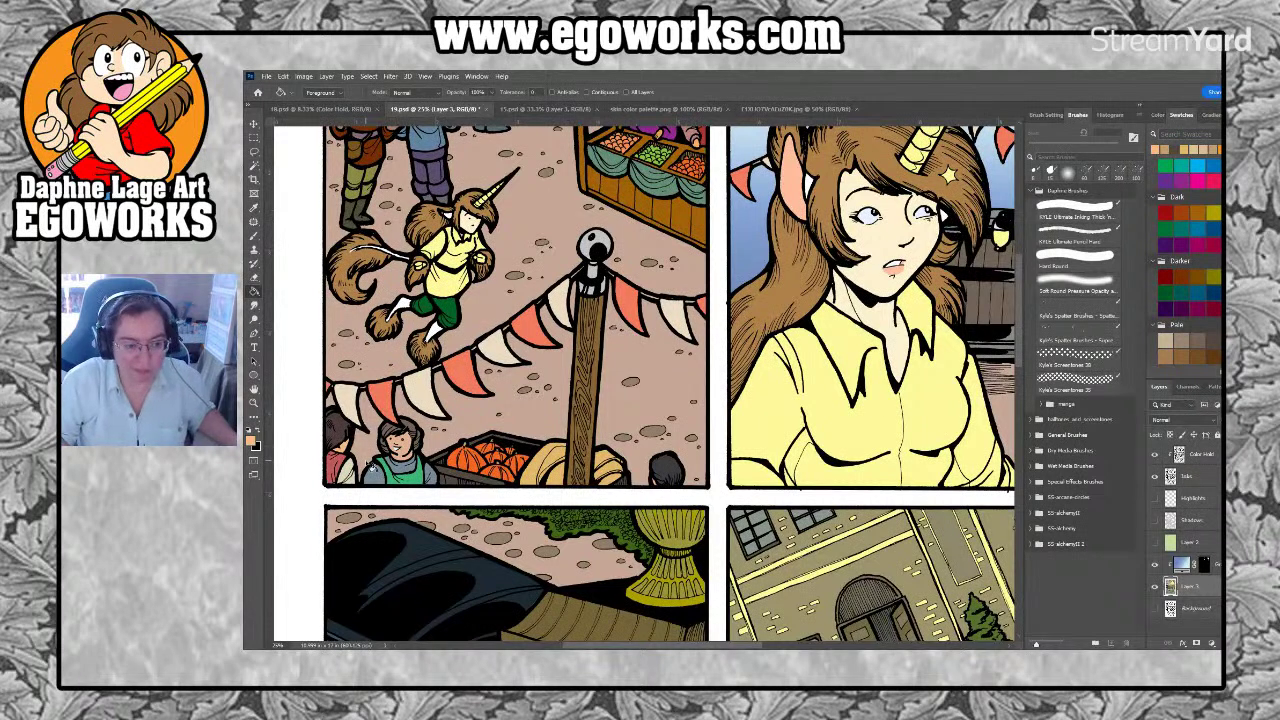
# Sample the pale yellow-peach front side of the third cube in the tone chart's third row and return to the comic page 19.psd
pyautogui.click(761, 111)
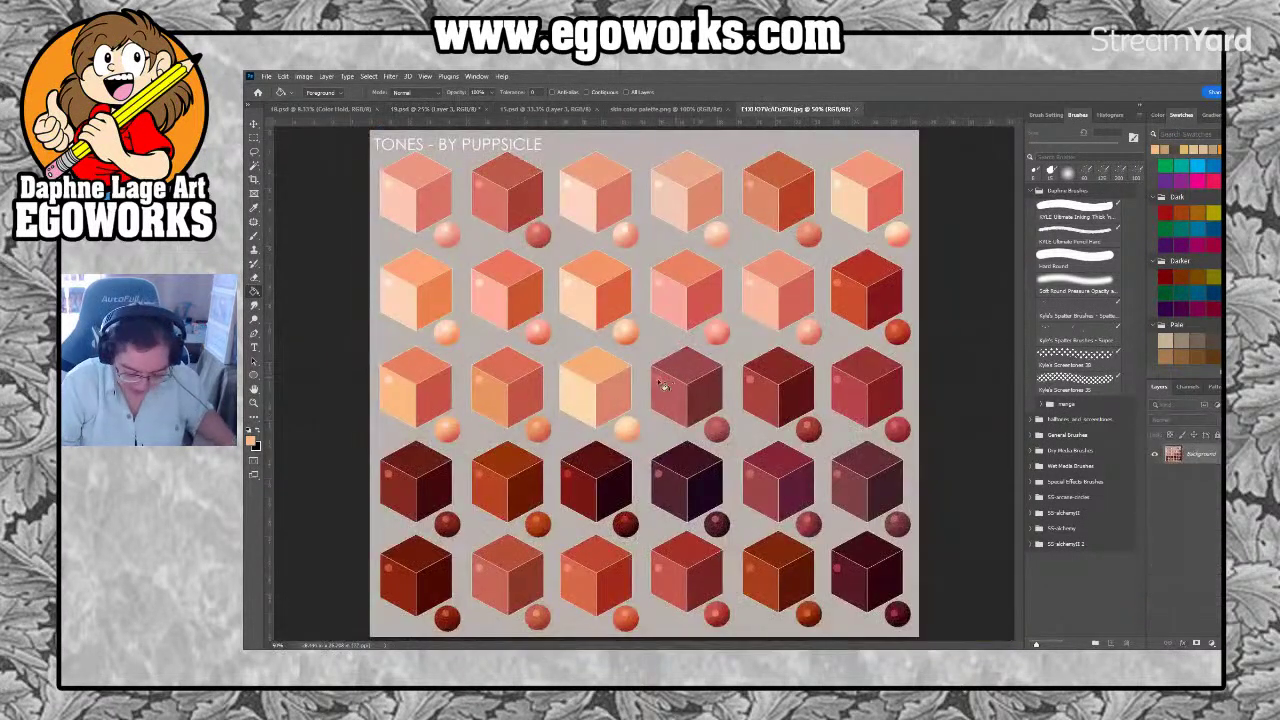
pyautogui.press('i')
pyautogui.click(585, 397)
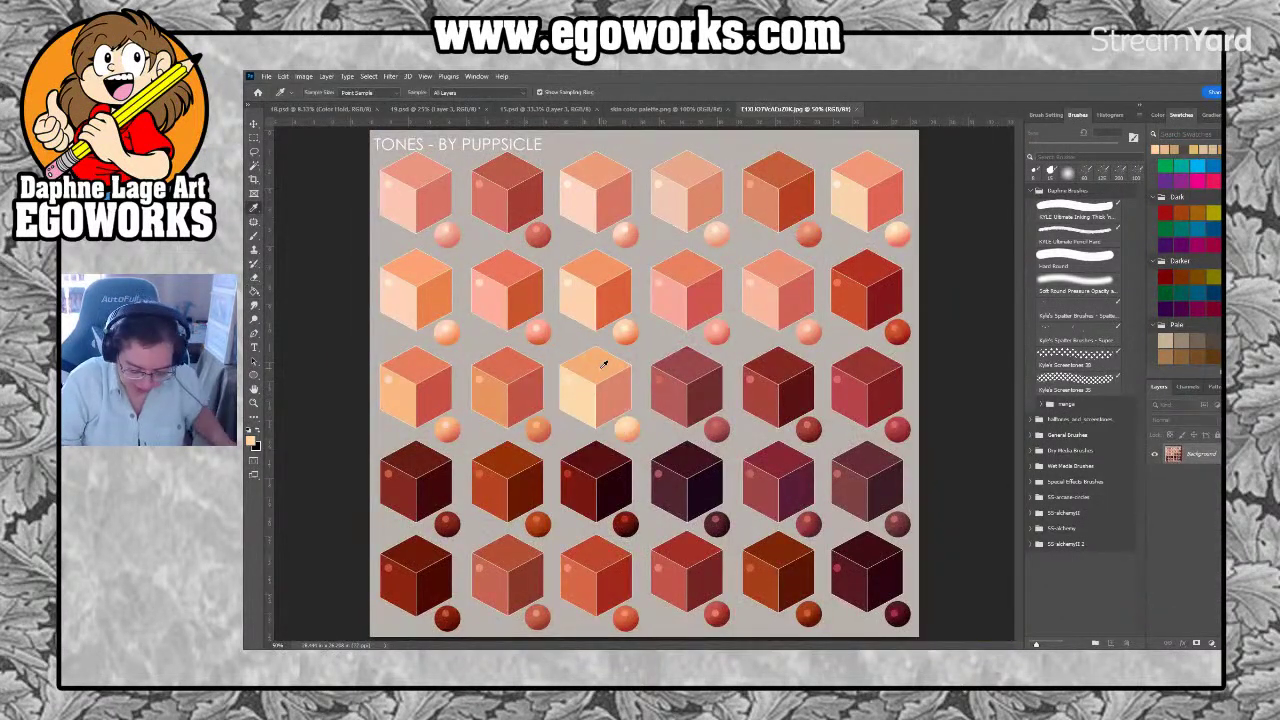
pyautogui.click(453, 110)
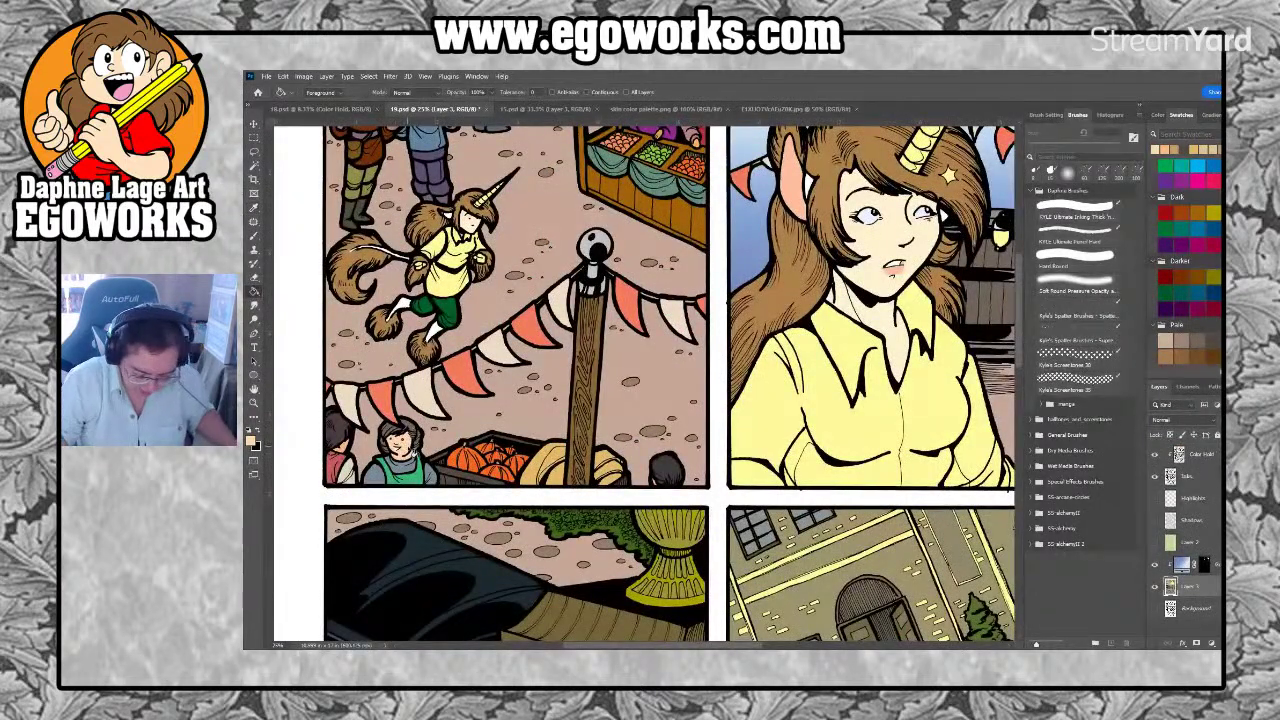
pyautogui.click(772, 110)
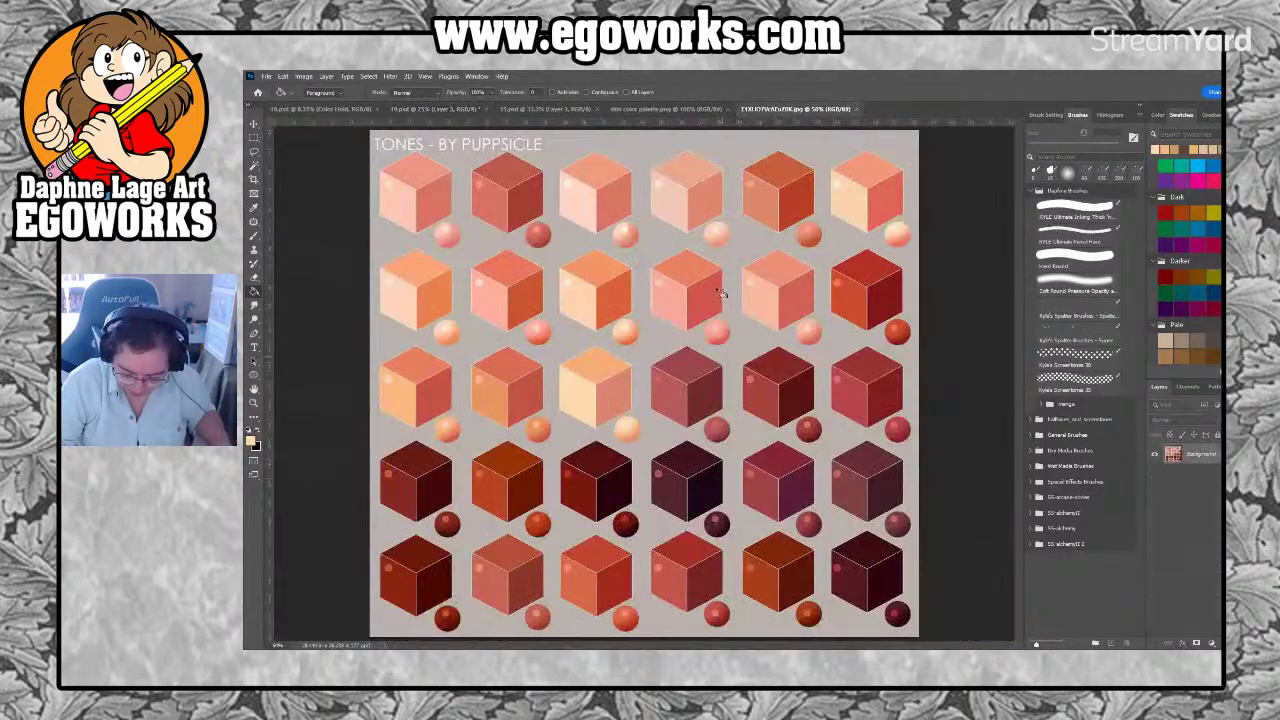
pyautogui.click(545, 109)
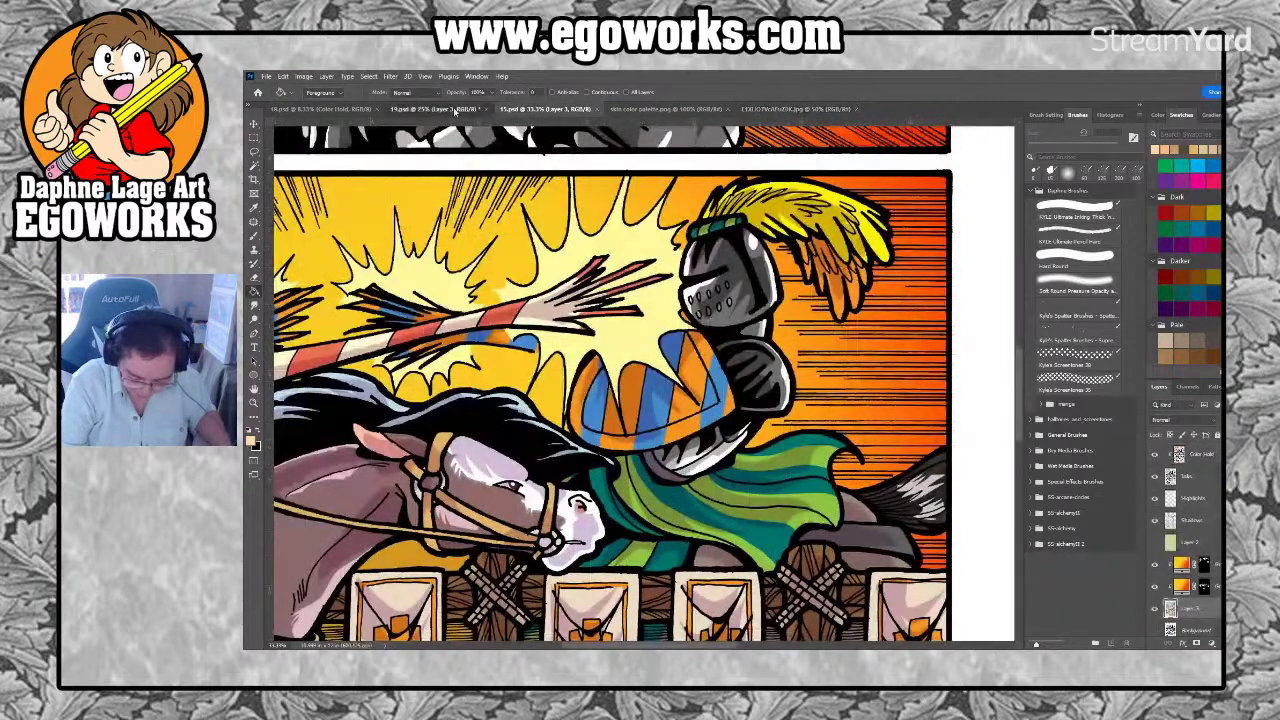
pyautogui.click(435, 109)
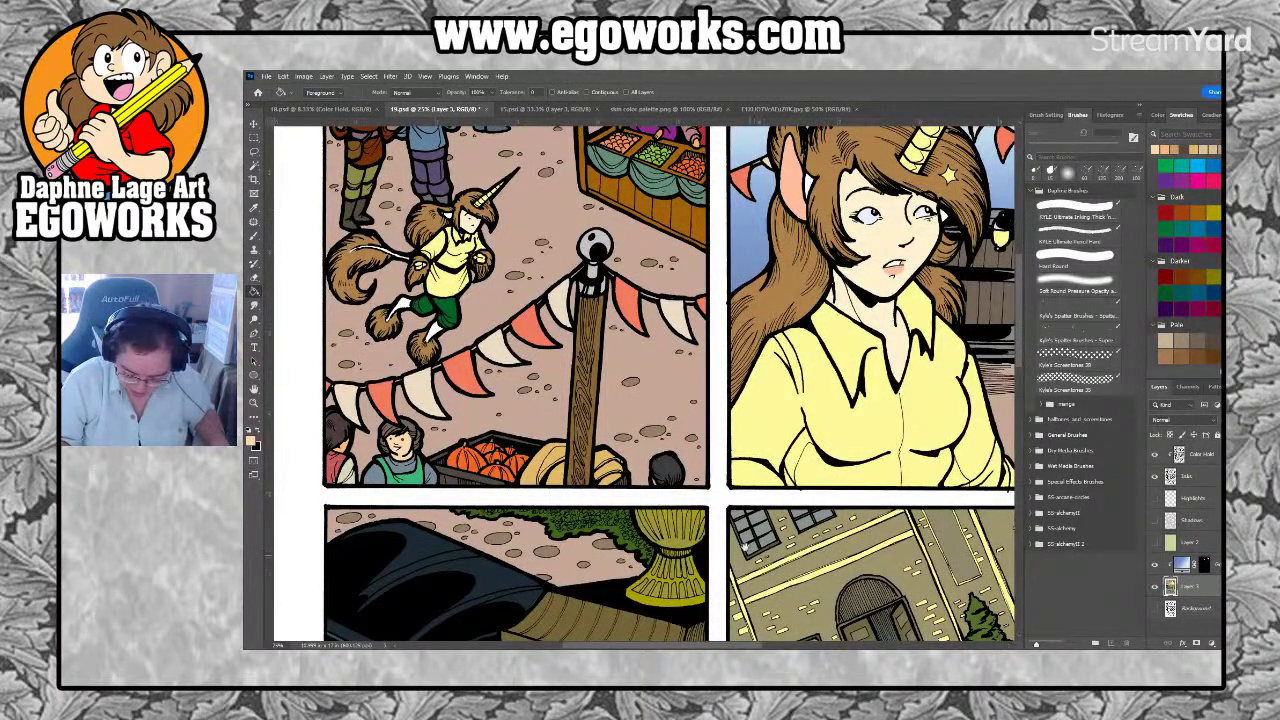
pyautogui.scroll(-15, 660, 499)
pyautogui.scroll(15, 856, 410)
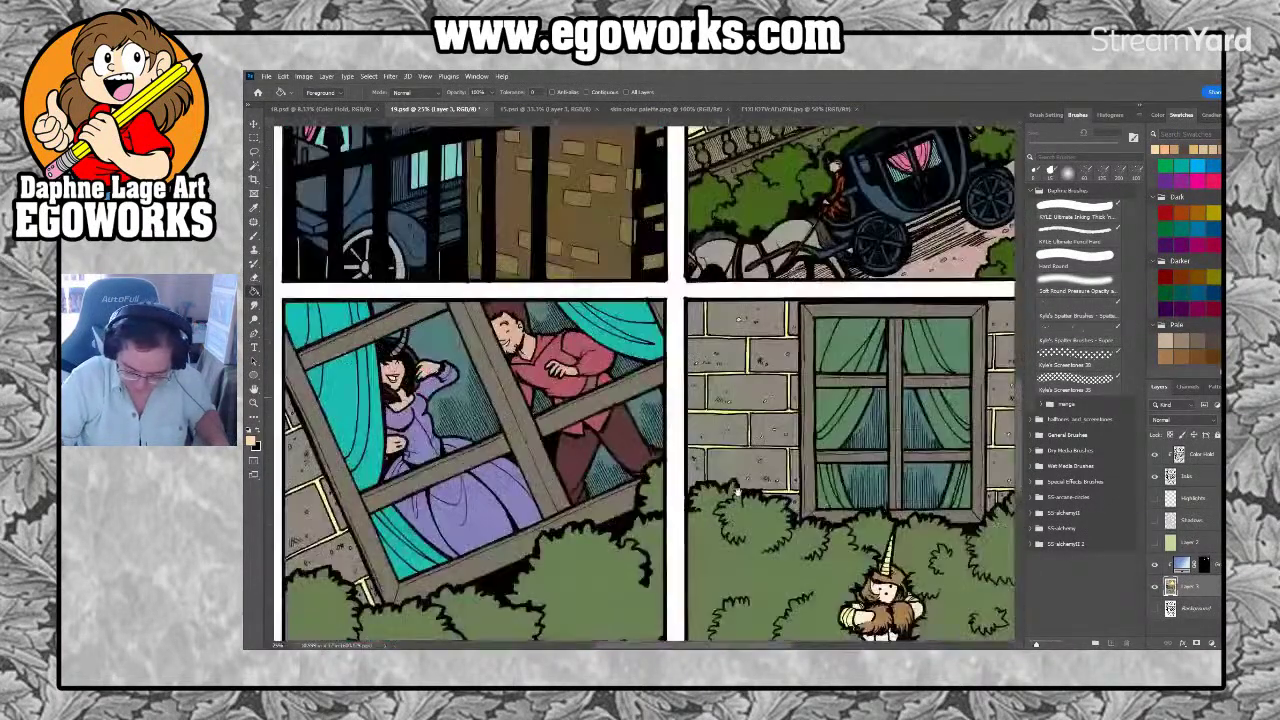
pyautogui.scroll(-1, 856, 407)
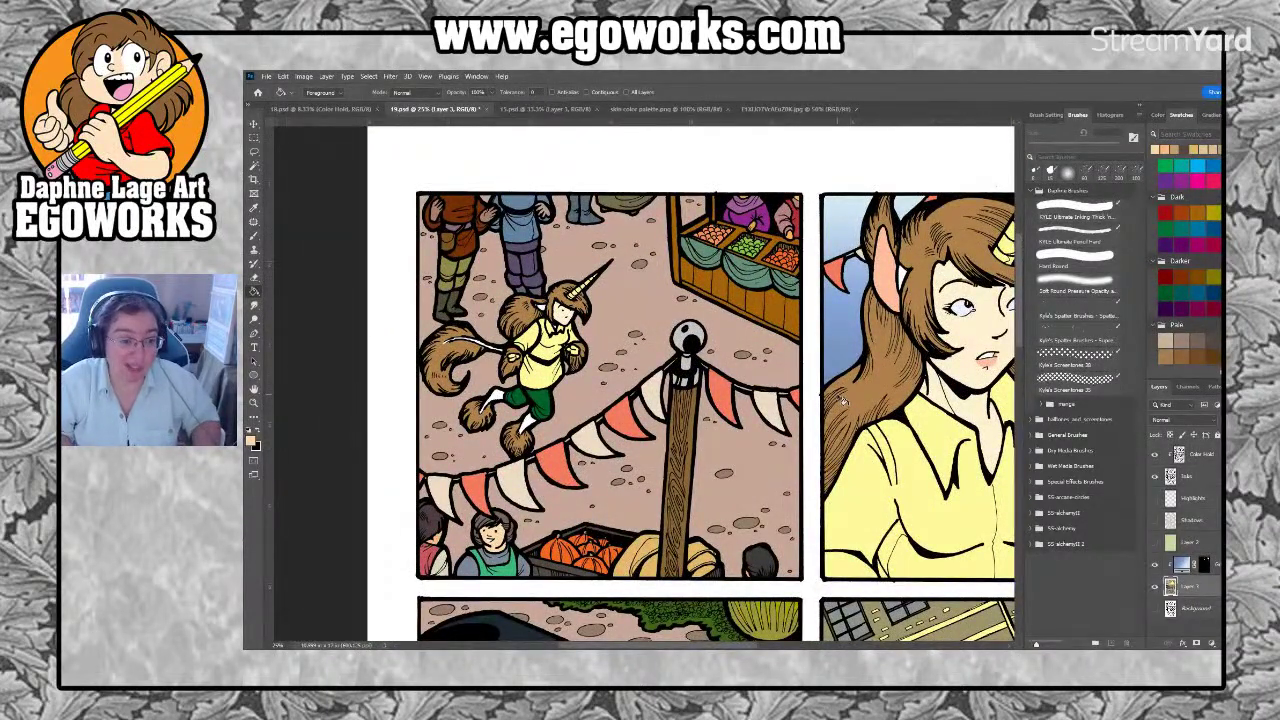
# Close the cube chart of skin tones and open the reference palette hair color.jpg
pyautogui.click(795, 108)
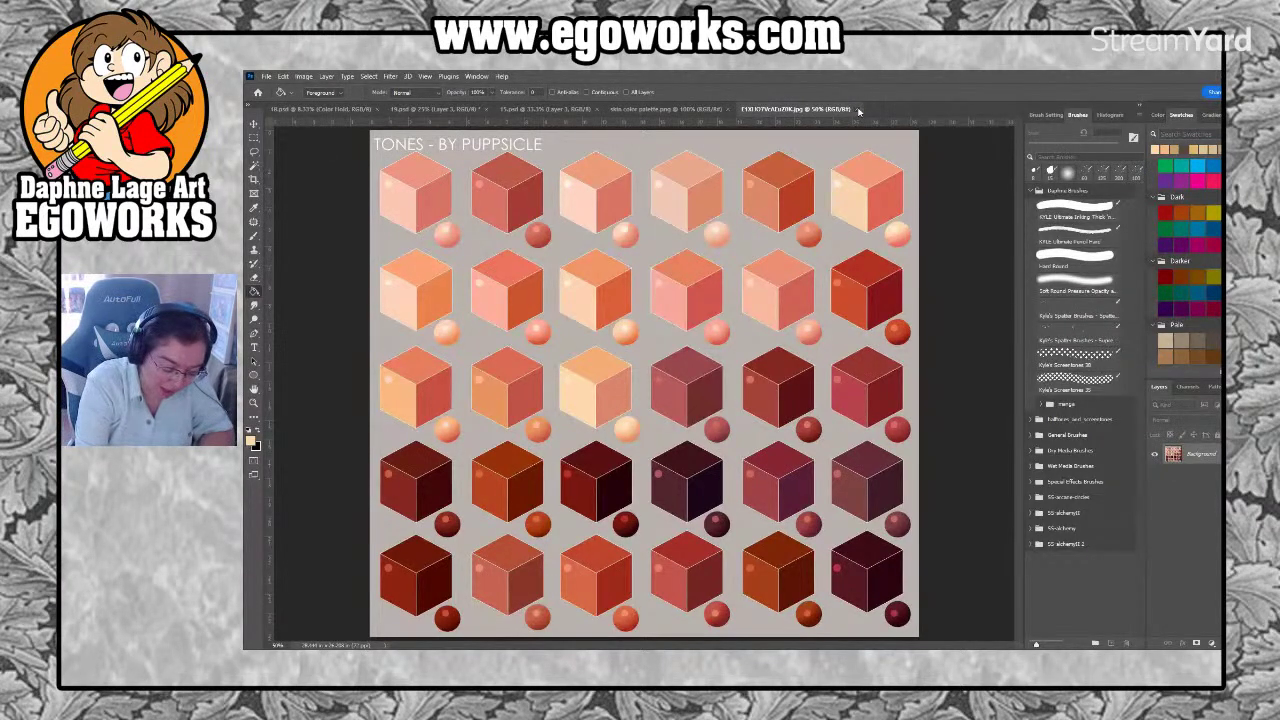
pyautogui.click(858, 110)
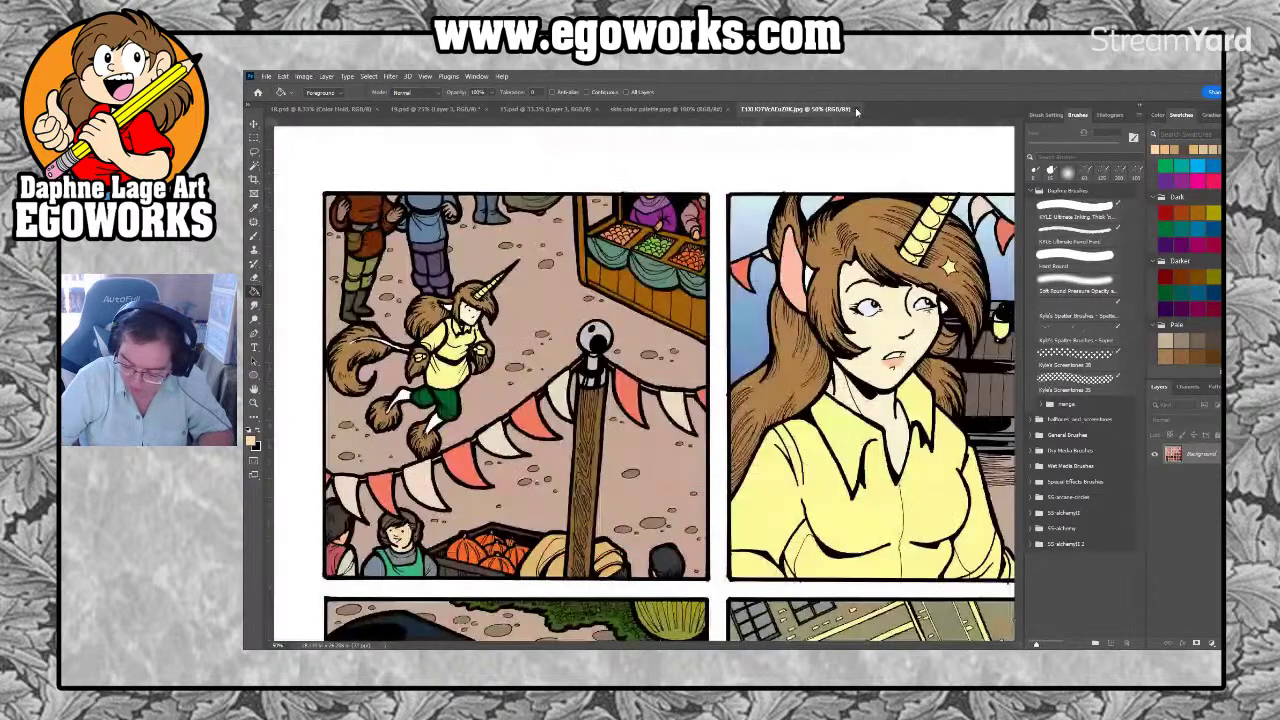
pyautogui.click(856, 110)
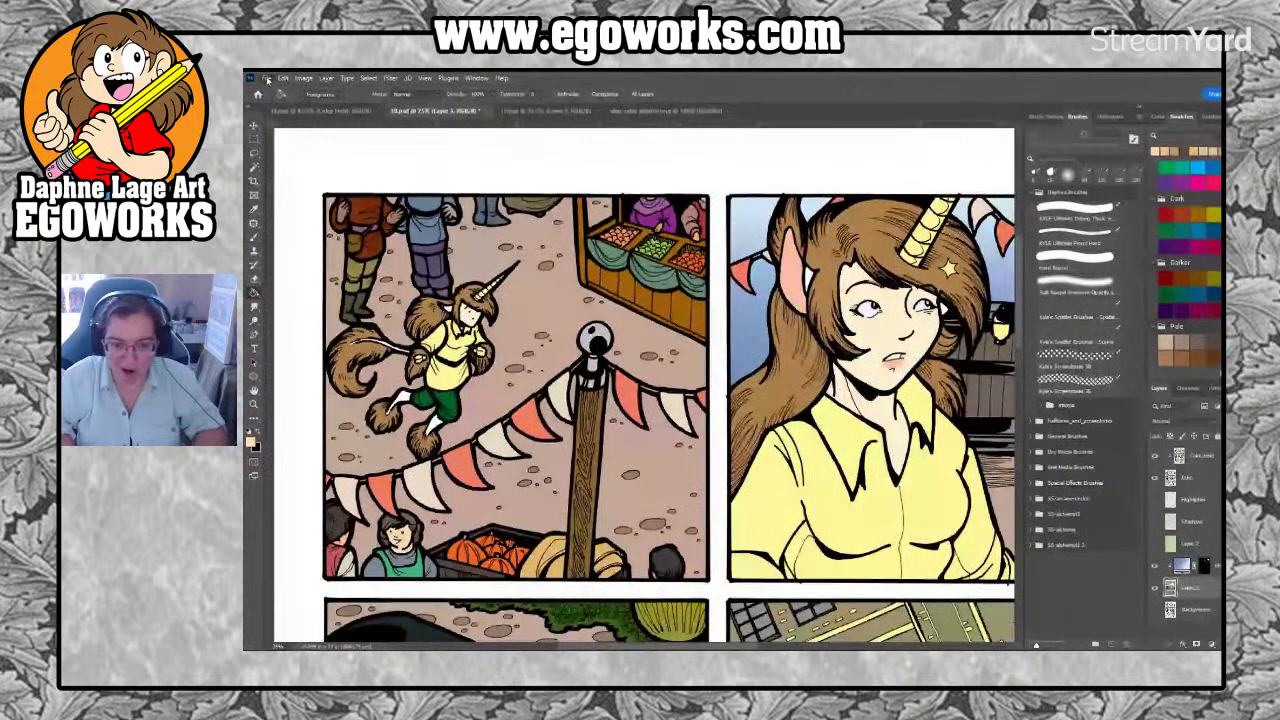
pyautogui.click(267, 79)
pyautogui.click(285, 114)
pyautogui.click(886, 250)
pyautogui.click(1163, 614)
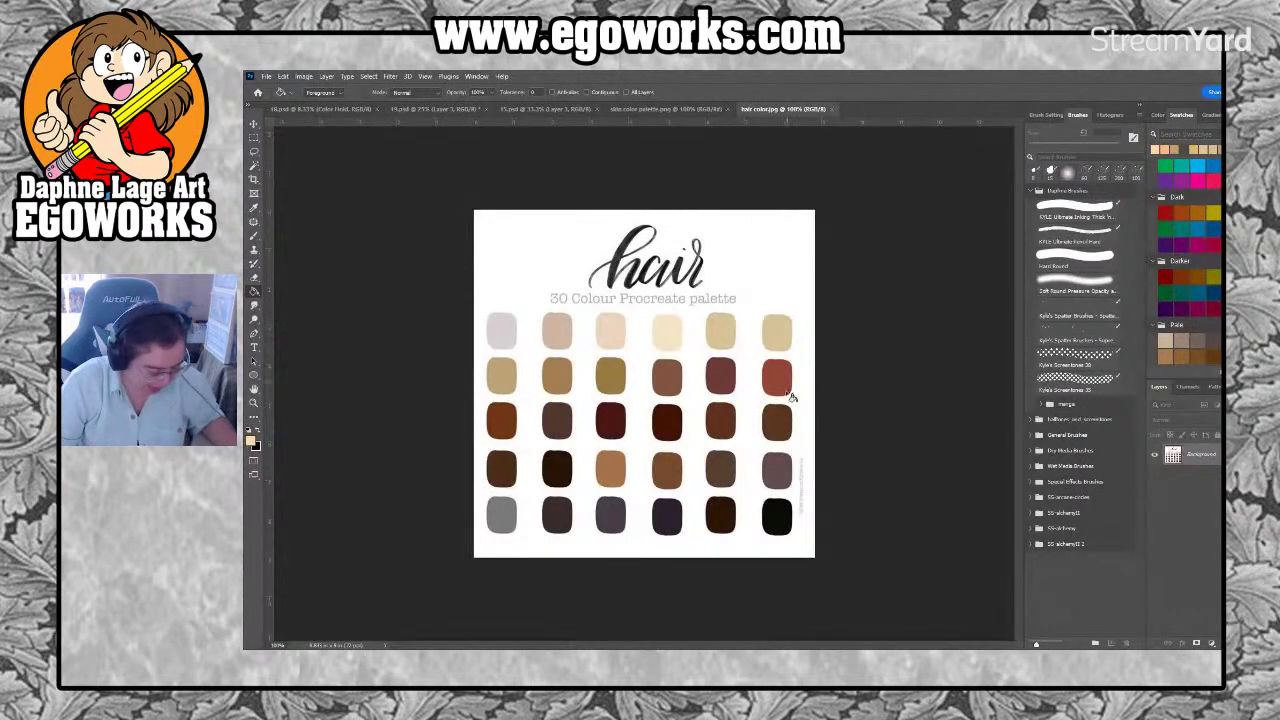
# Sample the red swatch ending the hair palette's second row and fill the hair of the green-clad figure beside the pumpkin crate
pyautogui.press('i')
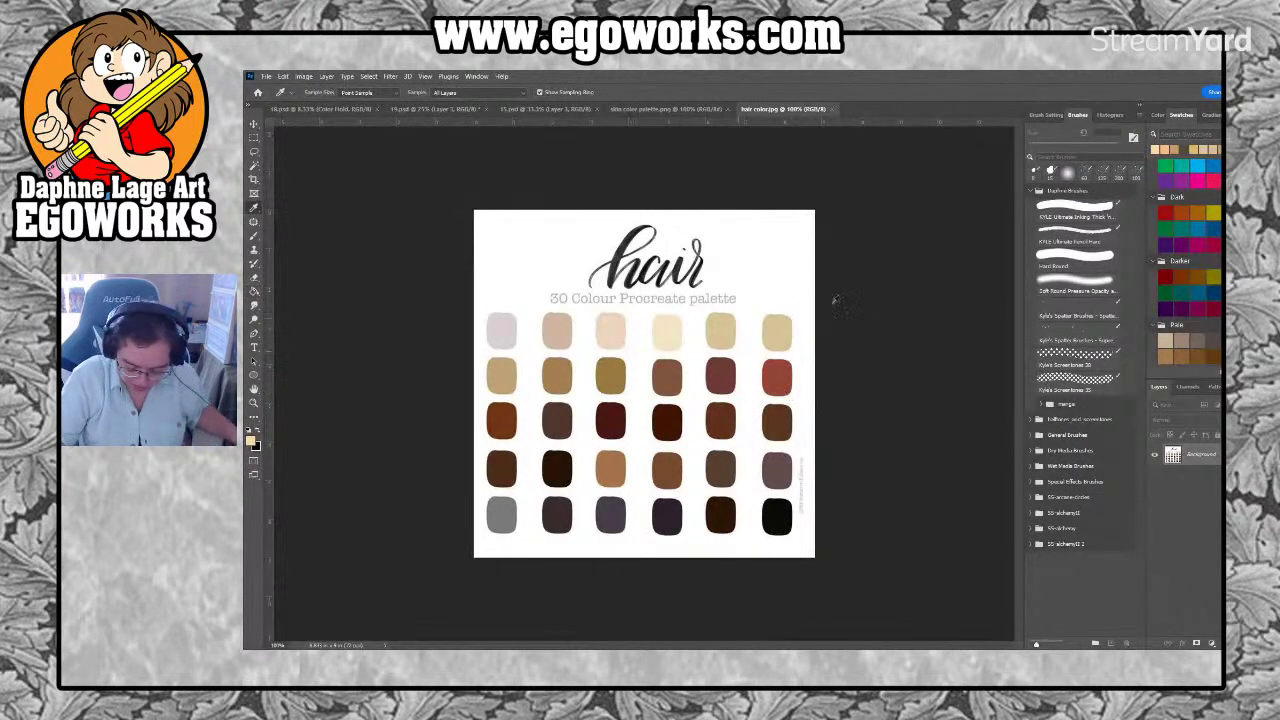
pyautogui.click(786, 370)
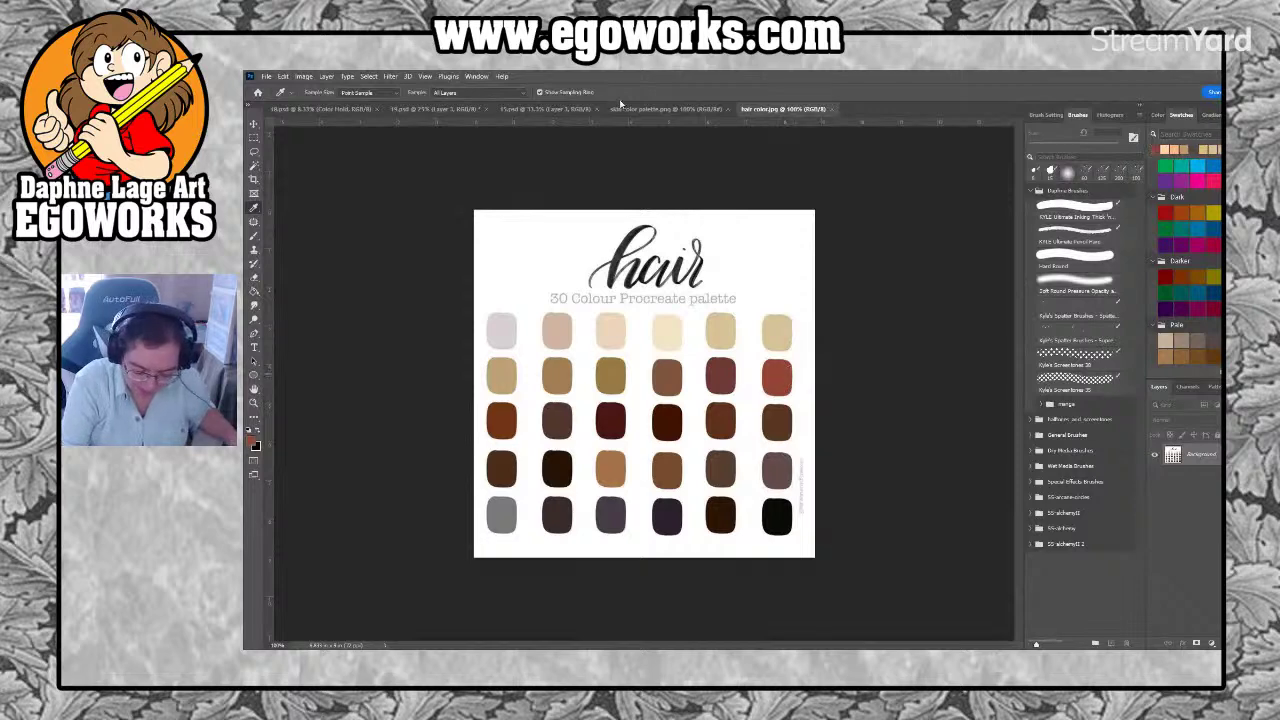
pyautogui.click(459, 112)
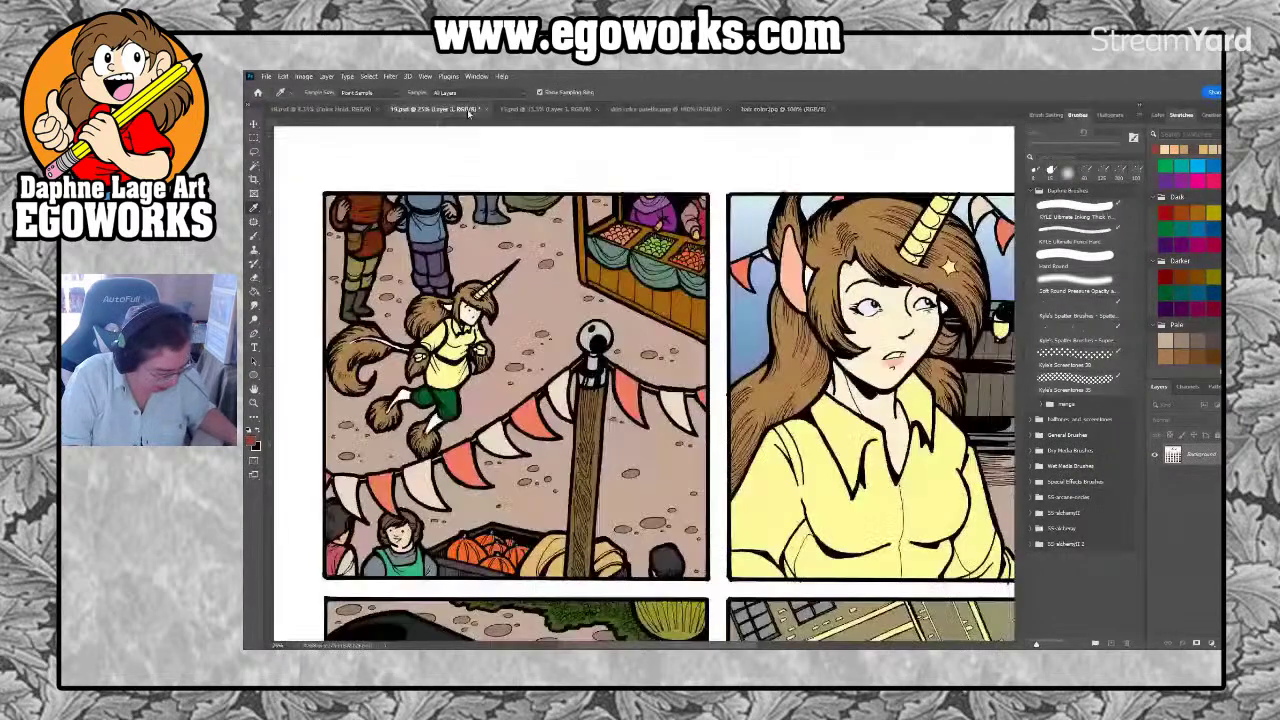
pyautogui.press('g')
pyautogui.click(418, 522)
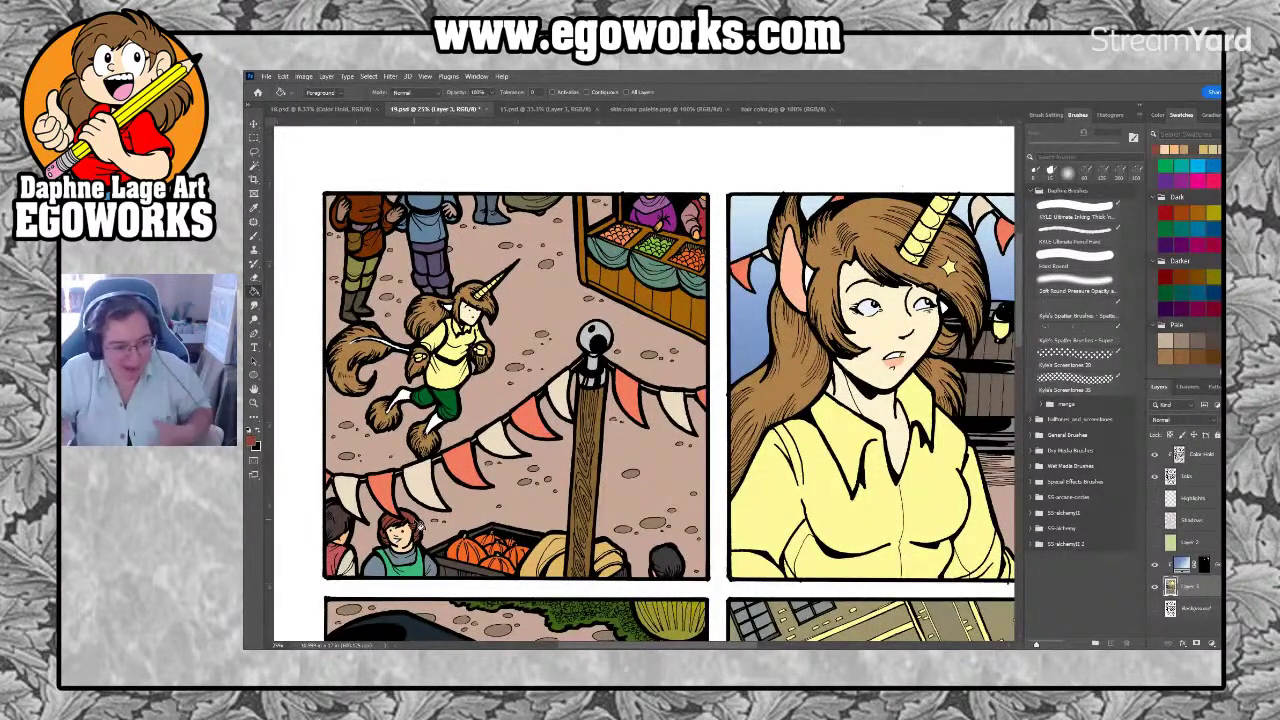
# Sample the blonde swatch ending the hair palette's first row and fill the hair of the figure in the first panel's lower-left corner
pyautogui.click(803, 110)
pyautogui.press('i')
pyautogui.click(778, 330)
pyautogui.click(440, 108)
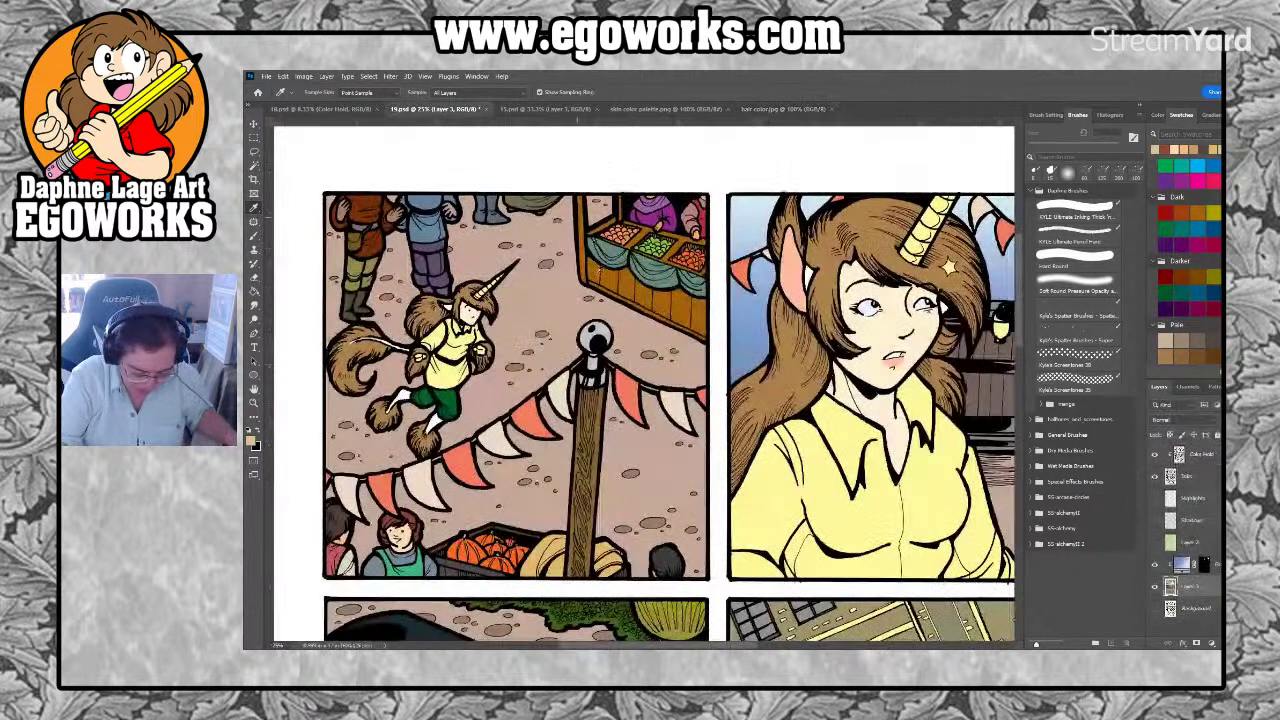
pyautogui.press('g')
pyautogui.click(342, 512)
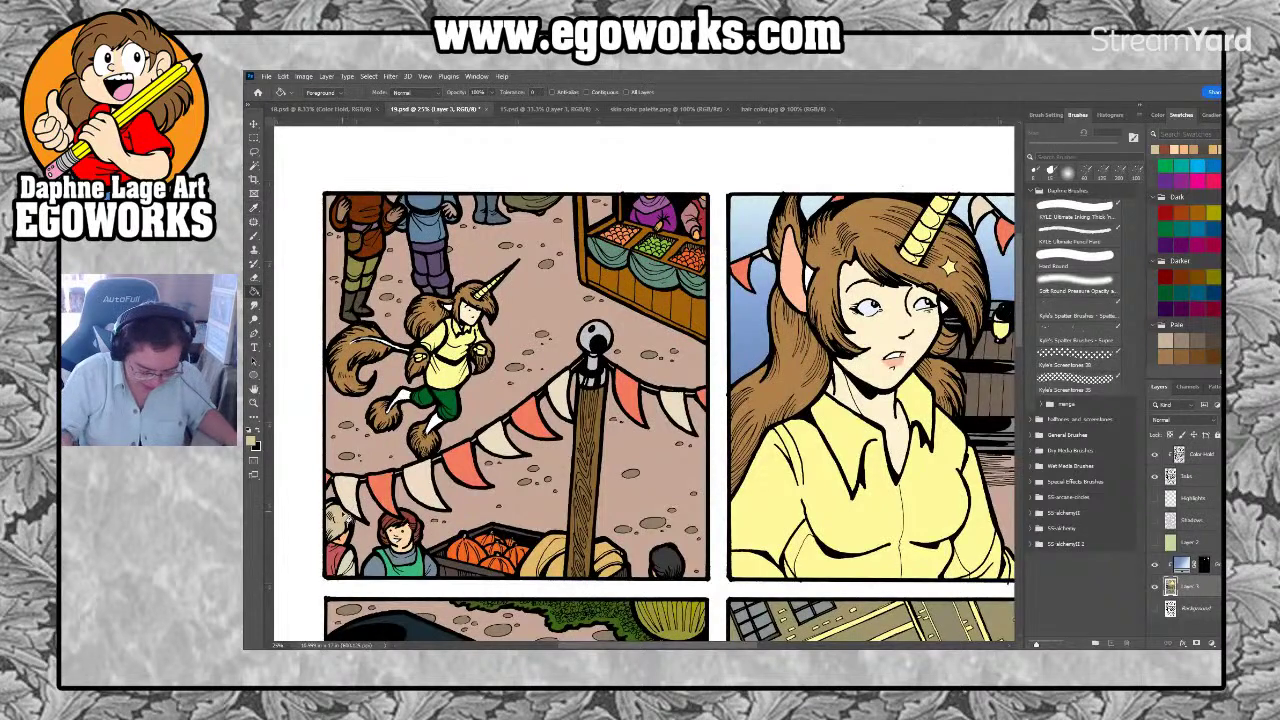
# Undo the recent hair fills, then fill the lower-right head in the first panel with the muted mauve-brown from hair color.jpg
pyautogui.hotkey('ctrl', 'z')
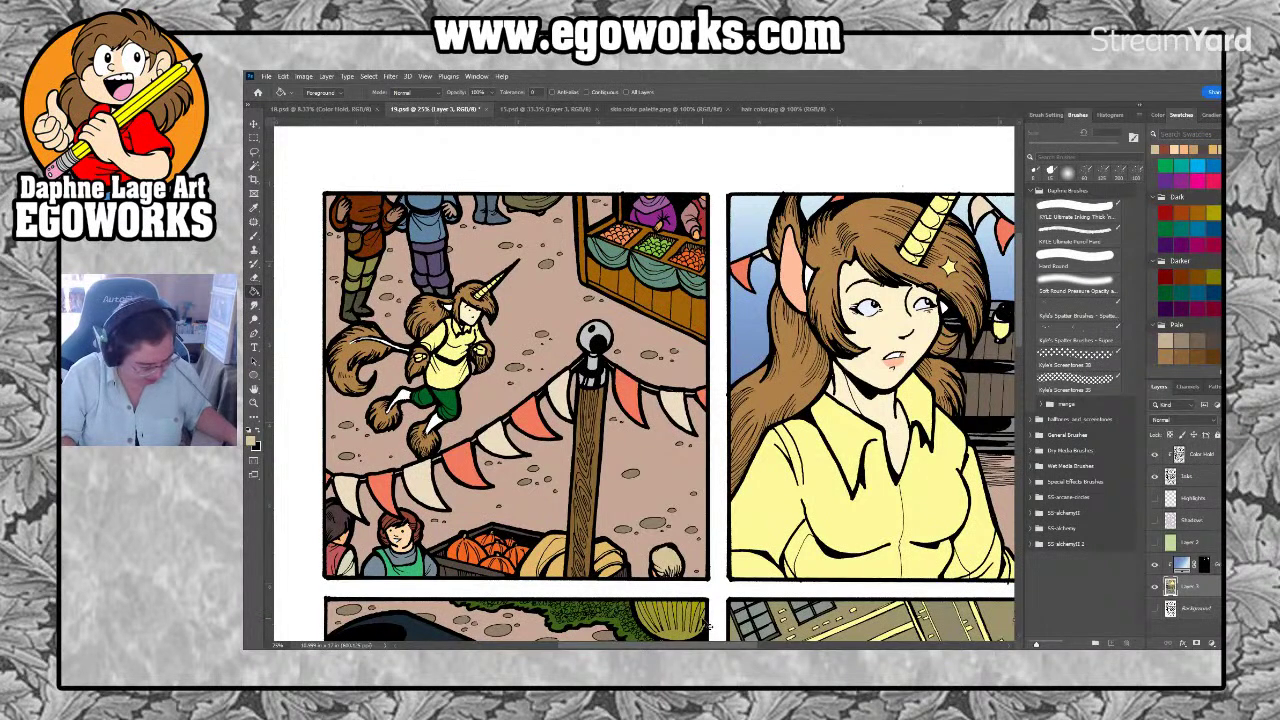
pyautogui.hotkey('ctrl', 'z')
pyautogui.click(770, 110)
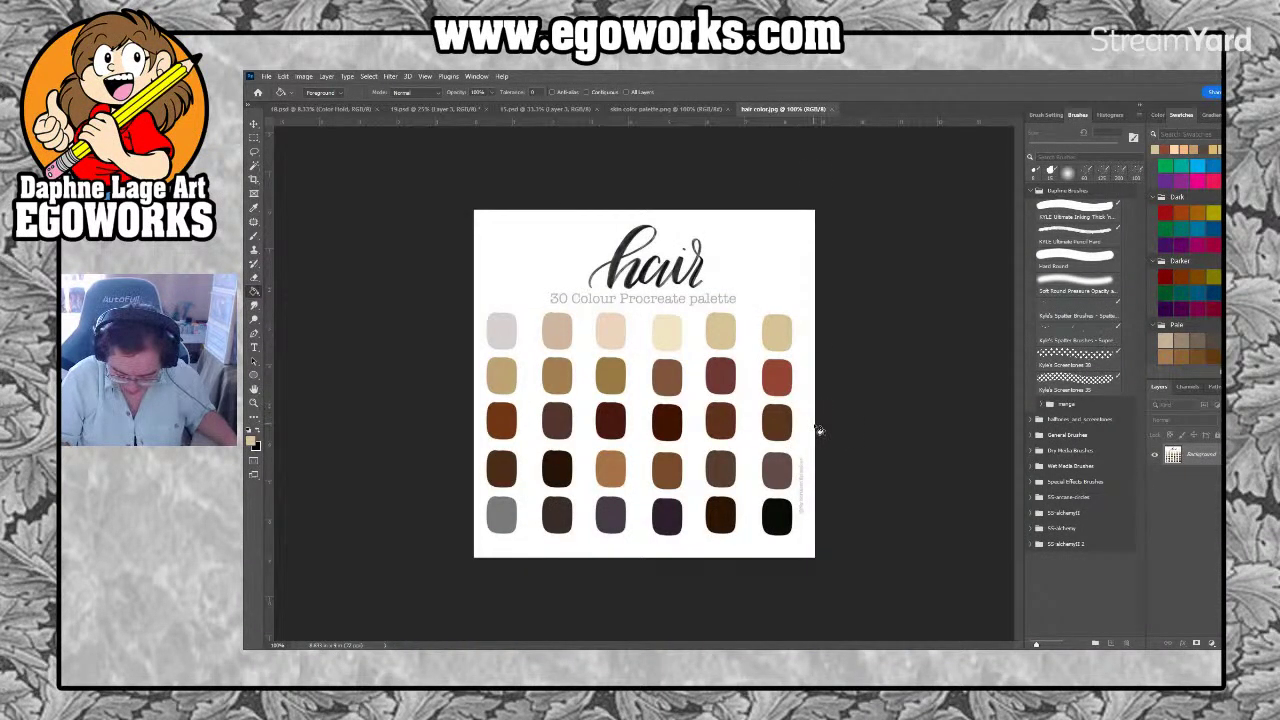
pyautogui.press('i')
pyautogui.click(773, 481)
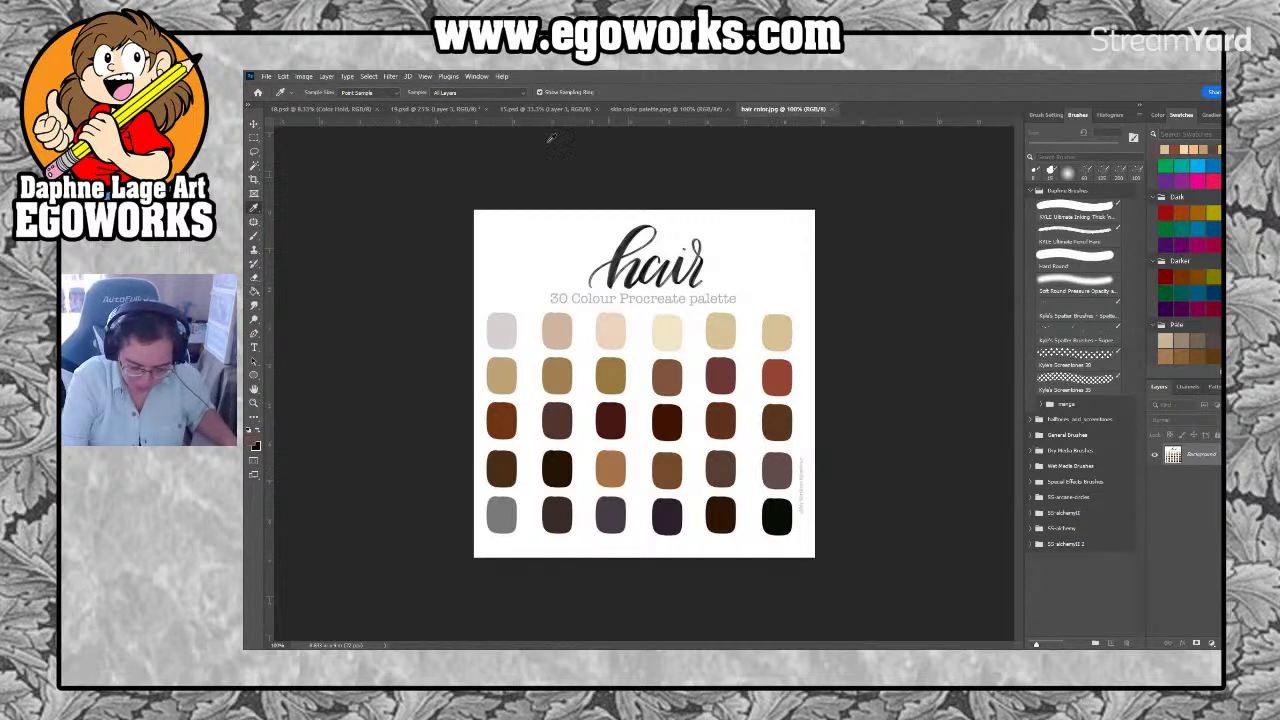
pyautogui.click(437, 109)
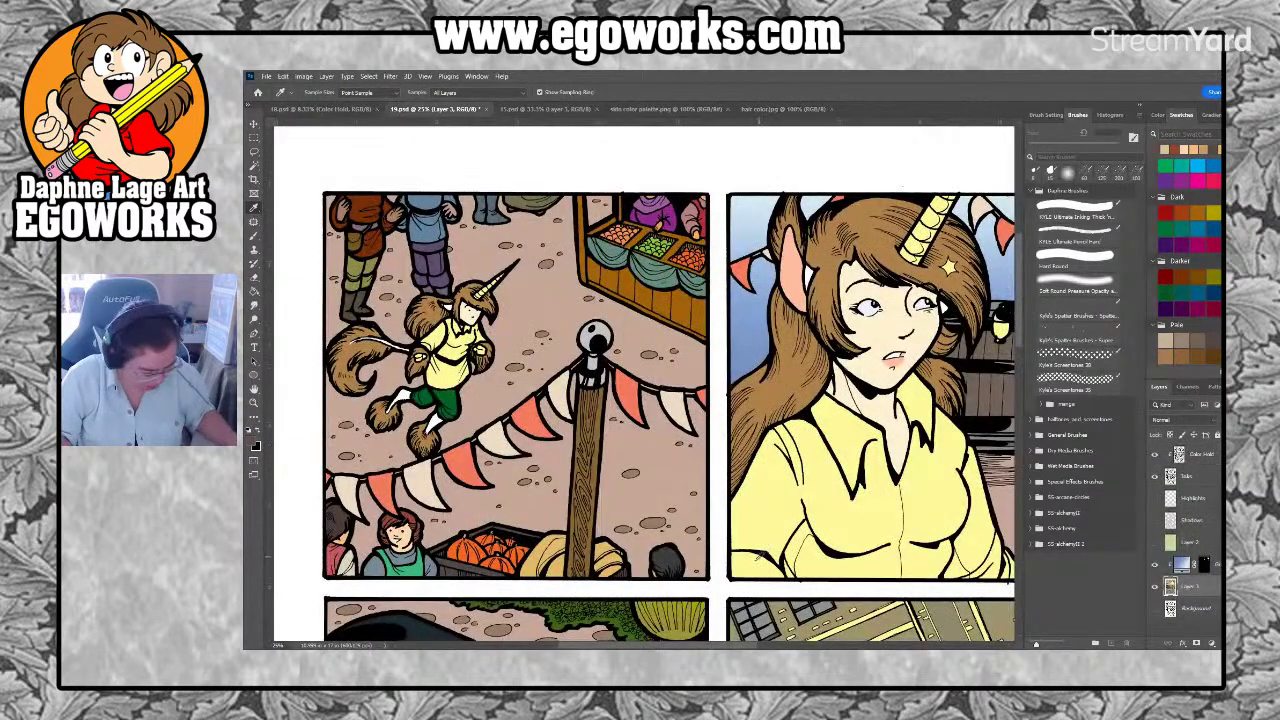
pyautogui.press('g')
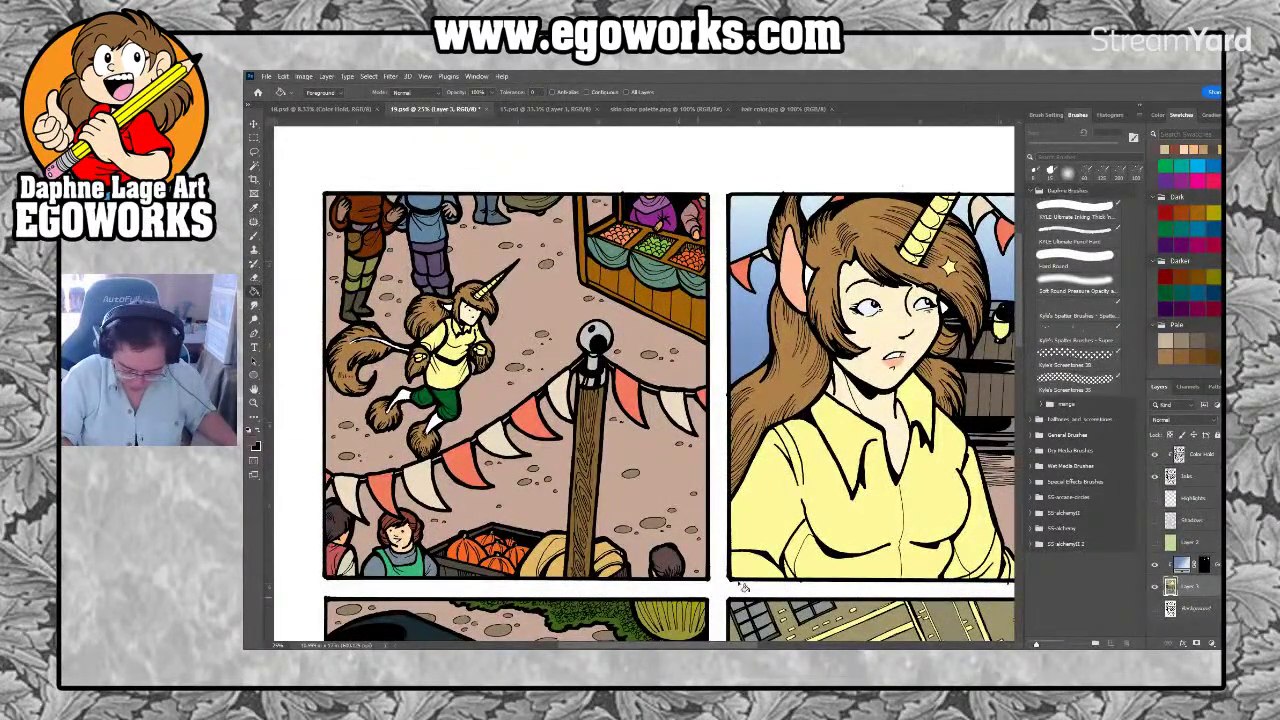
# Fill the hair of the figure in the first panel's lower-left corner with the dark brown sampled from hair color.jpg
pyautogui.click(783, 108)
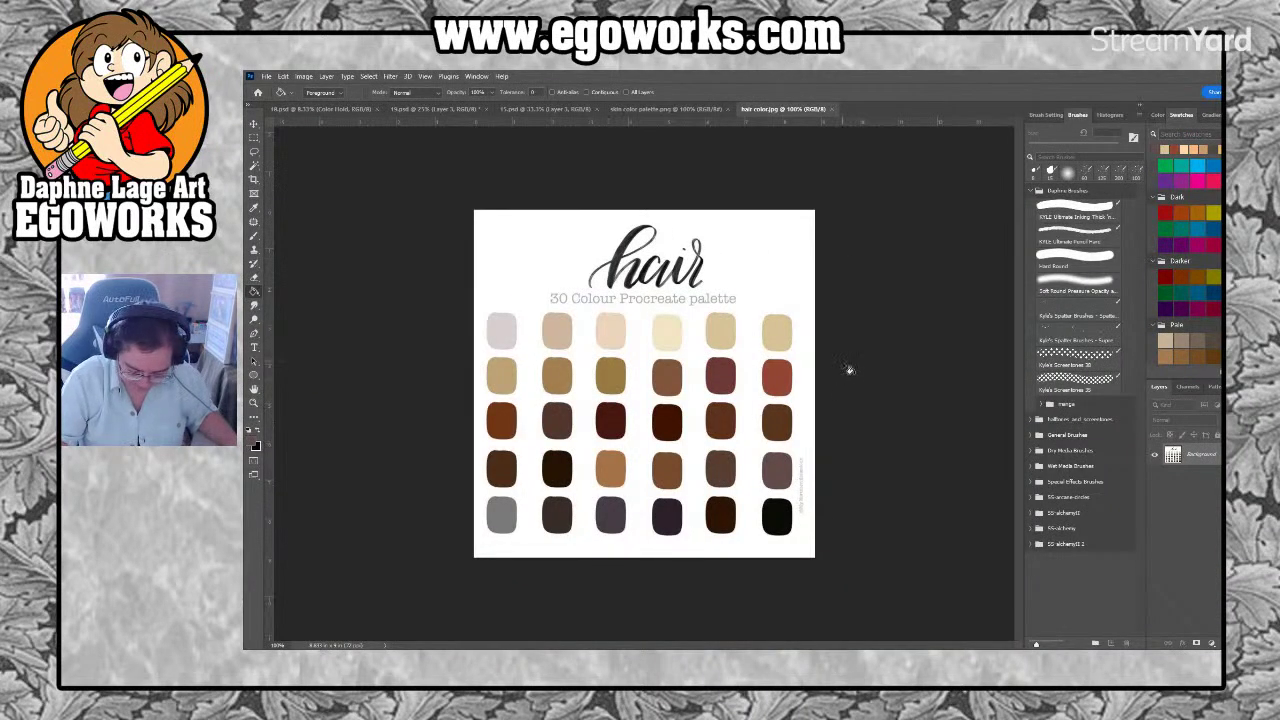
pyautogui.press('i')
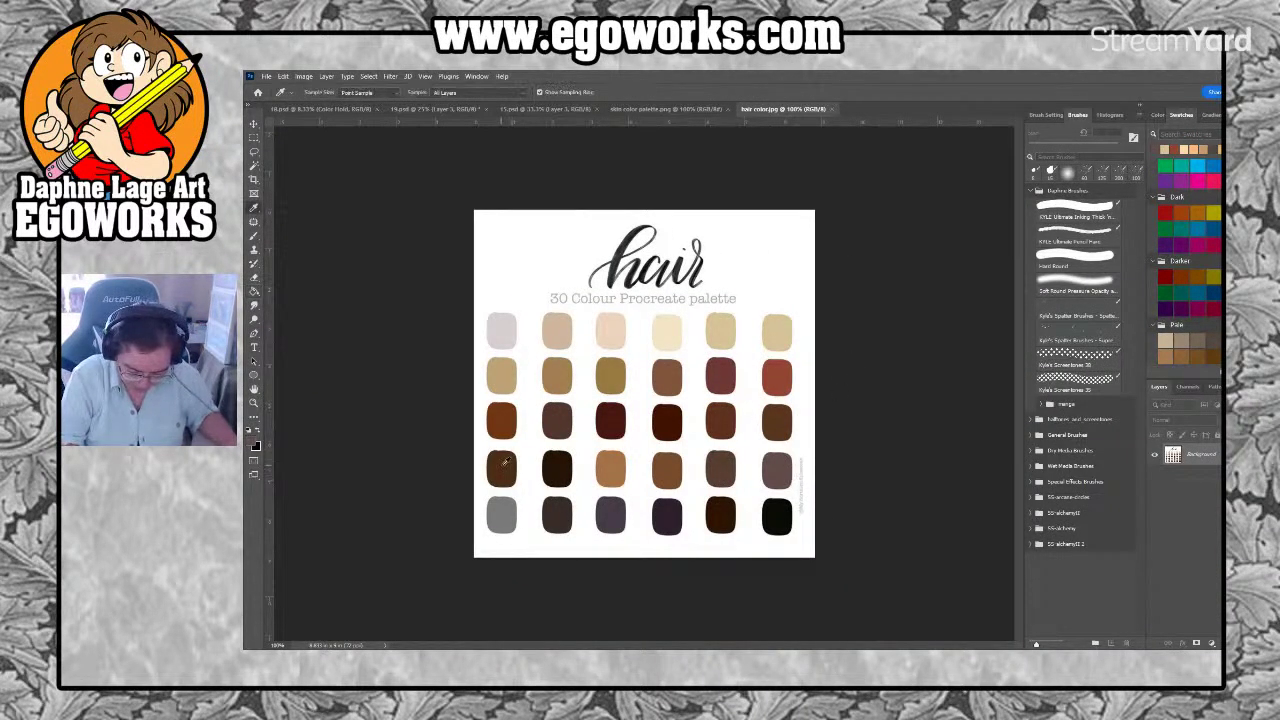
pyautogui.click(505, 466)
pyautogui.click(440, 109)
pyautogui.press('g')
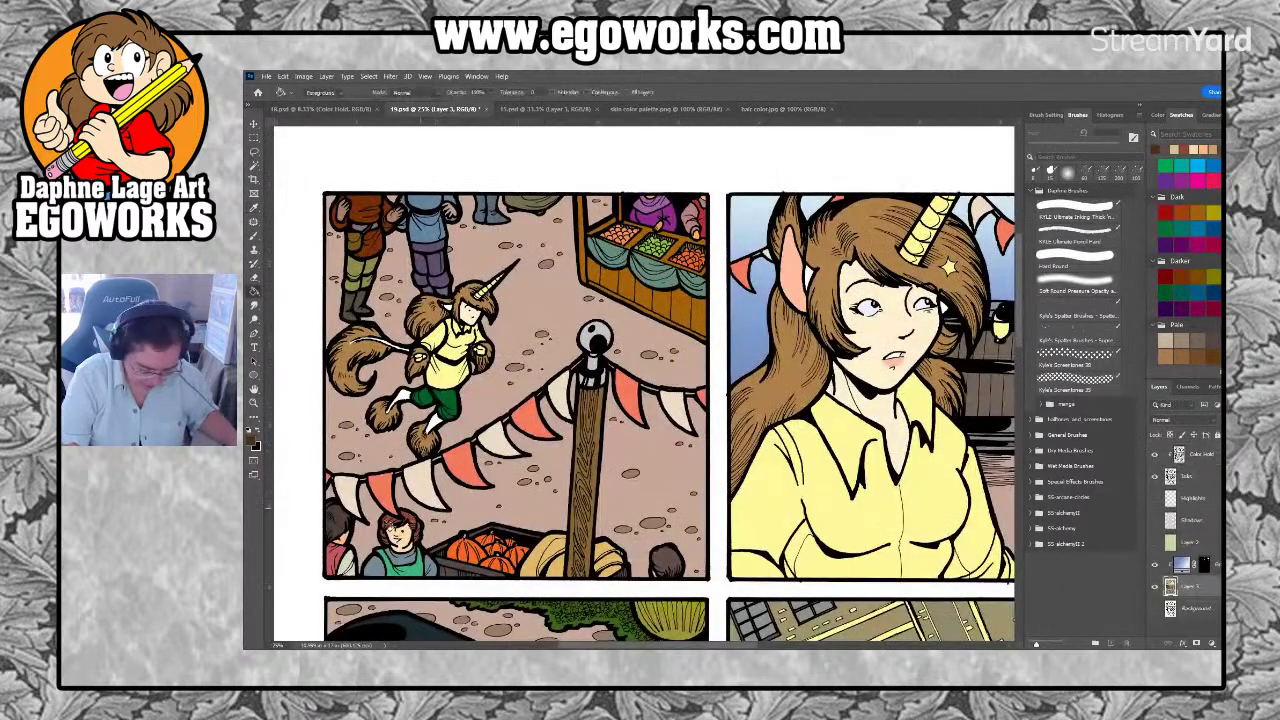
pyautogui.moveTo(670, 508); pyautogui.dragTo(745, 488)
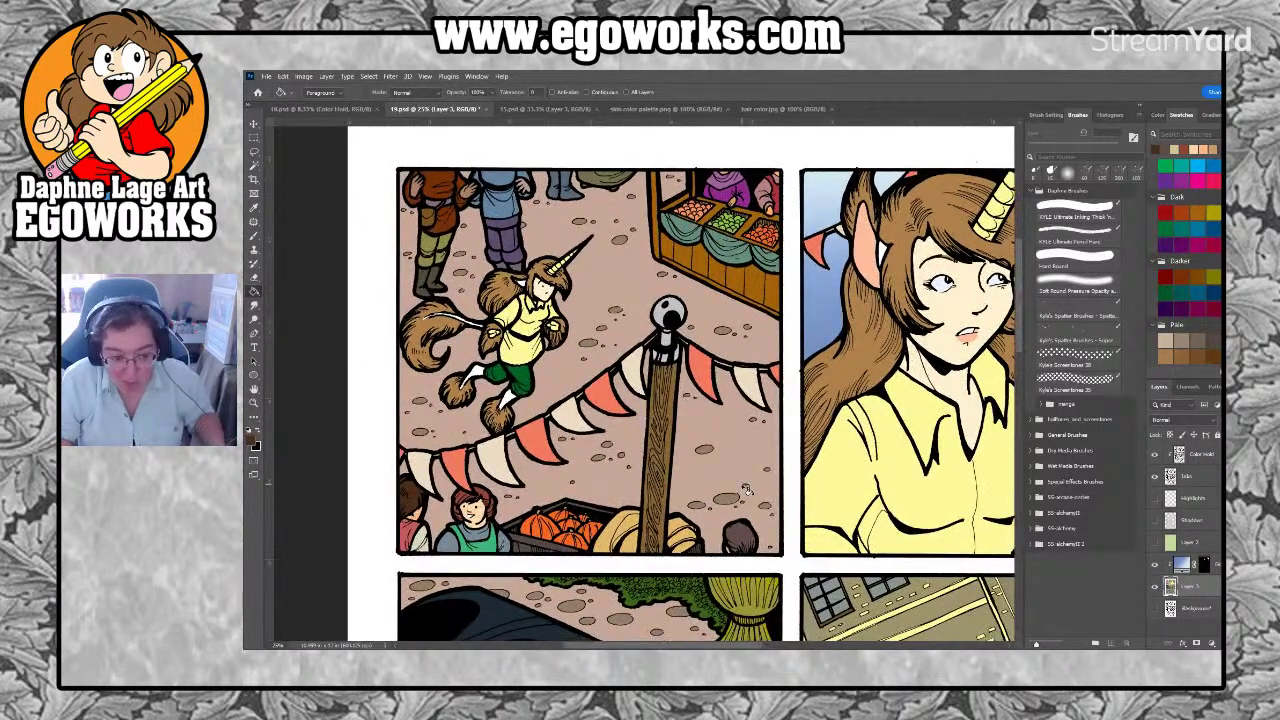
# Lasso the mouth area of the red-haired figure in the green apron, fill the smile with white, and deselect
pyautogui.press('z')
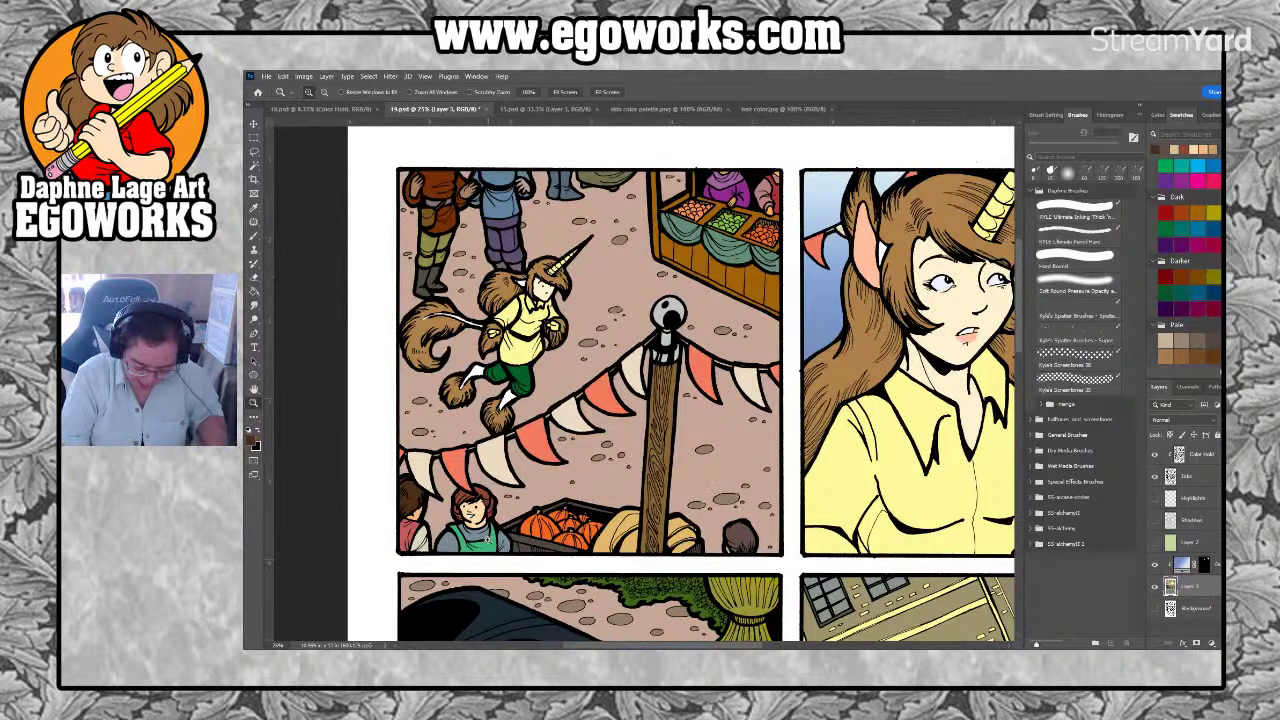
pyautogui.scroll(3, 490, 540)
pyautogui.scroll(-2, 492, 542)
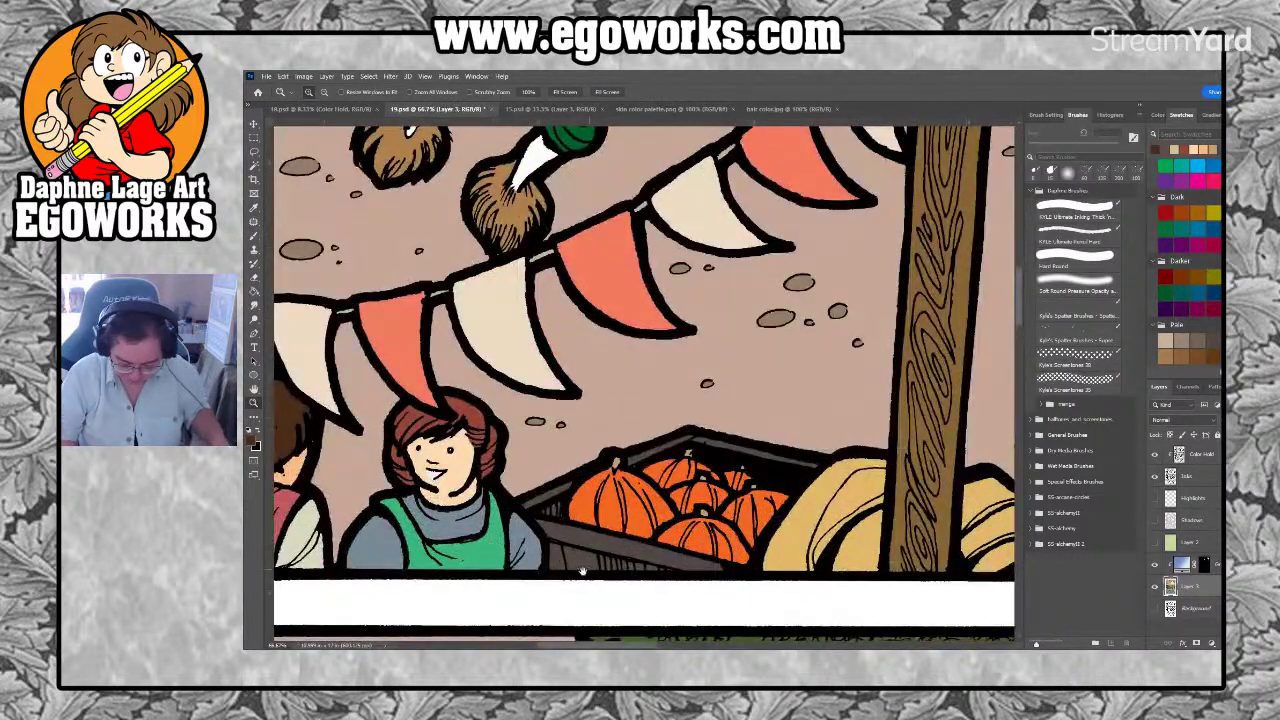
pyautogui.hscroll(-3, 540, 580)
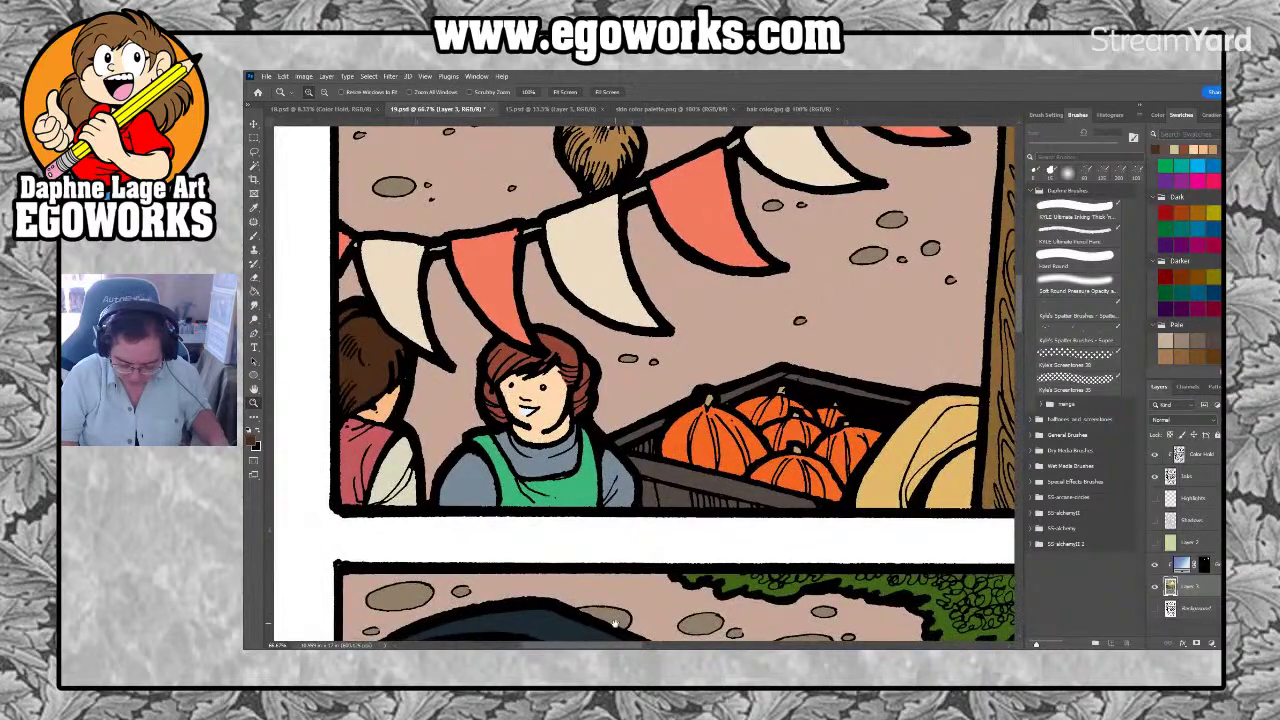
pyautogui.moveTo(777, 505); pyautogui.dragTo(818, 502)
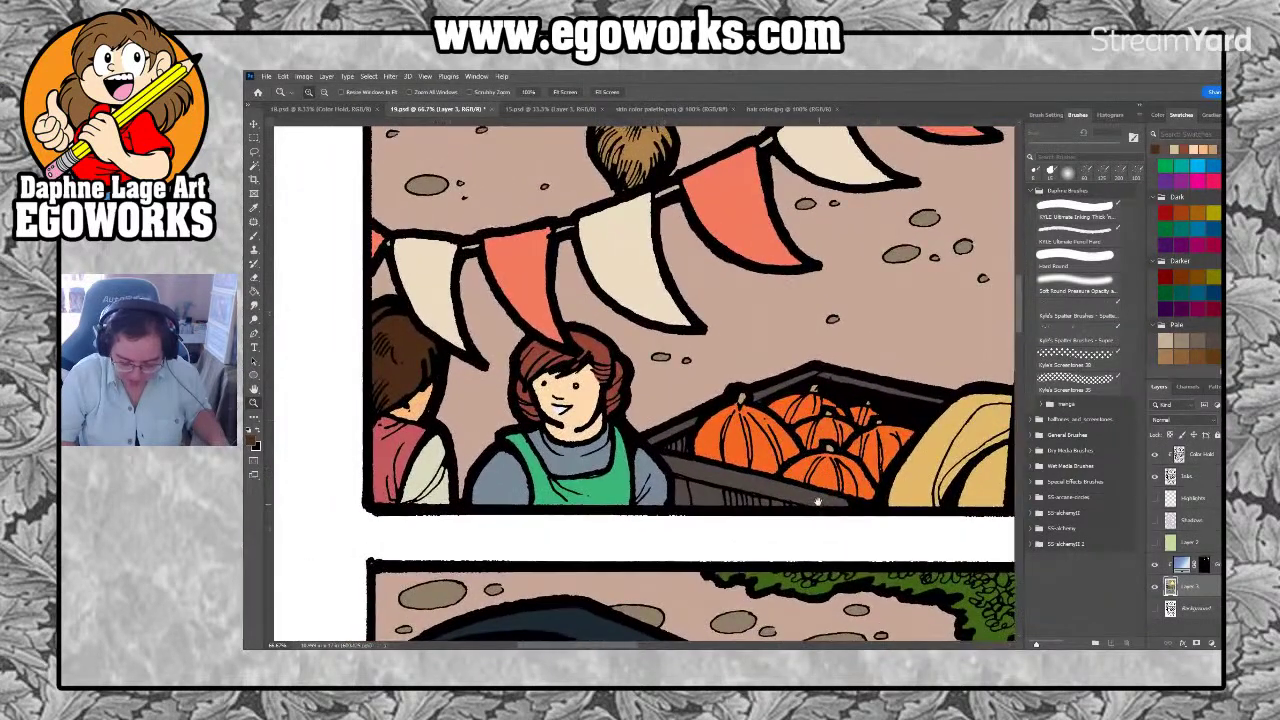
pyautogui.click(1157, 115)
pyautogui.click(1181, 115)
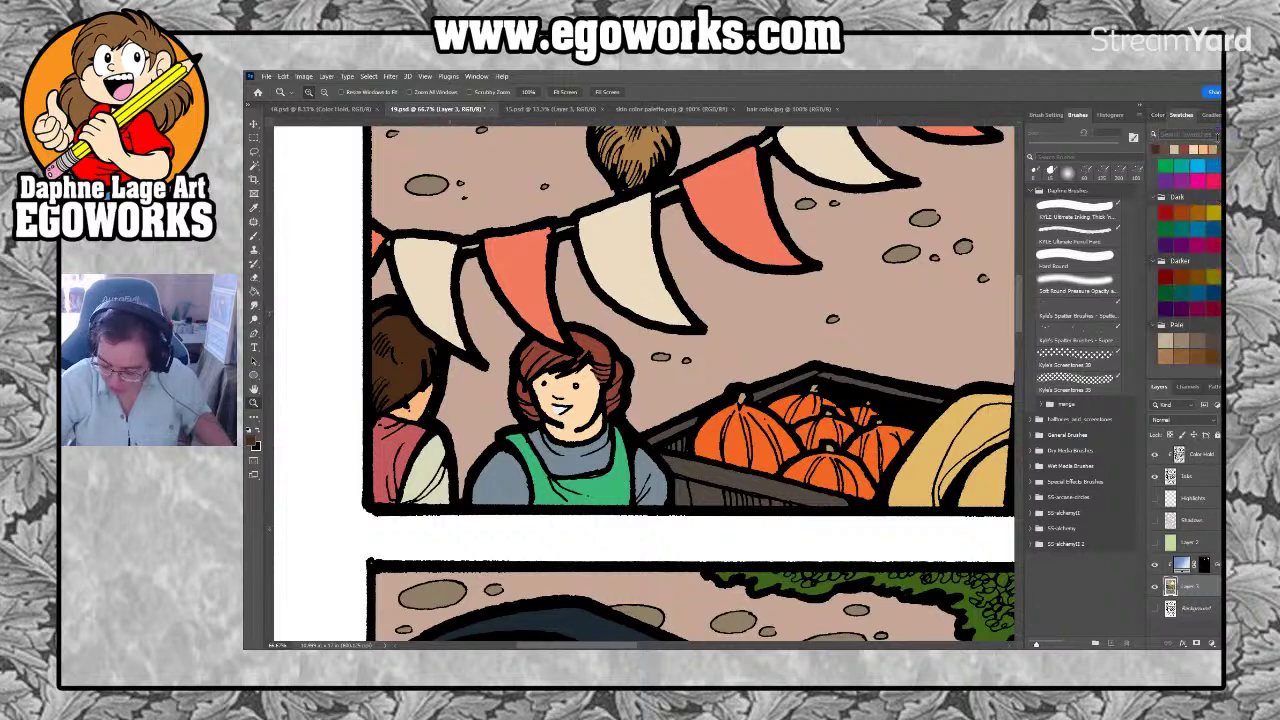
pyautogui.scroll(5, 1214, 232)
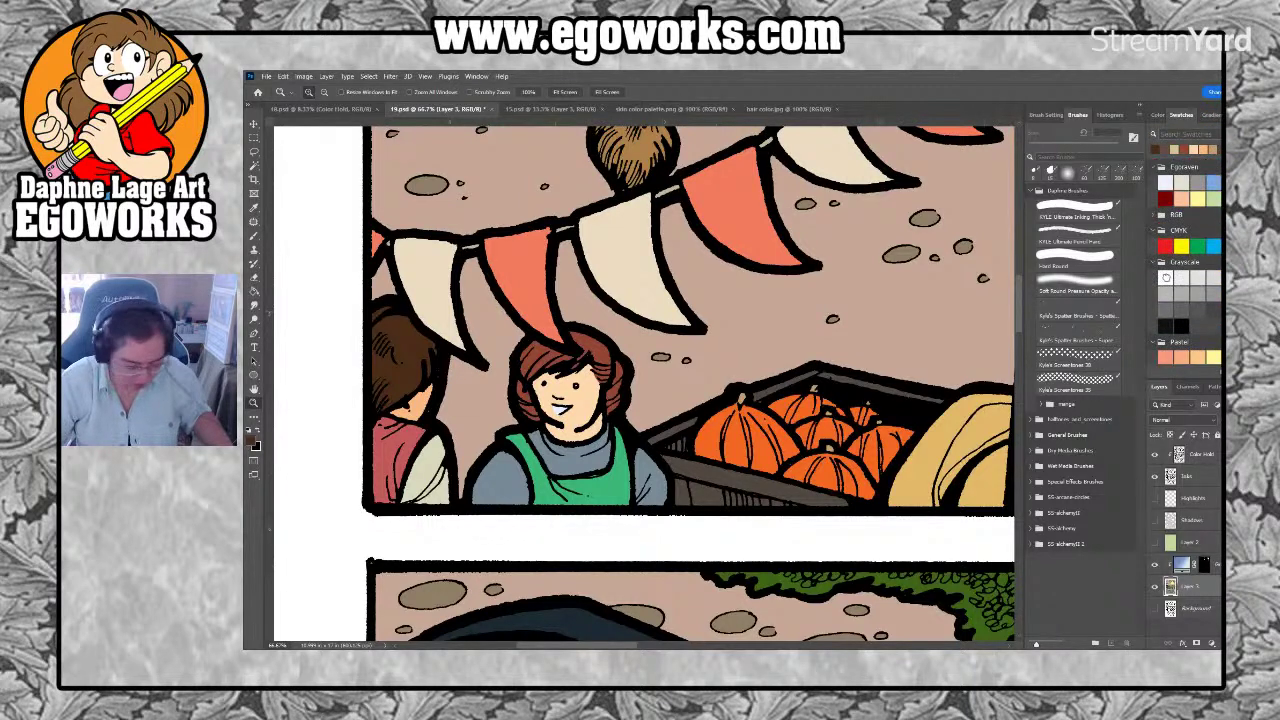
pyautogui.click(1165, 277)
pyautogui.press('l')
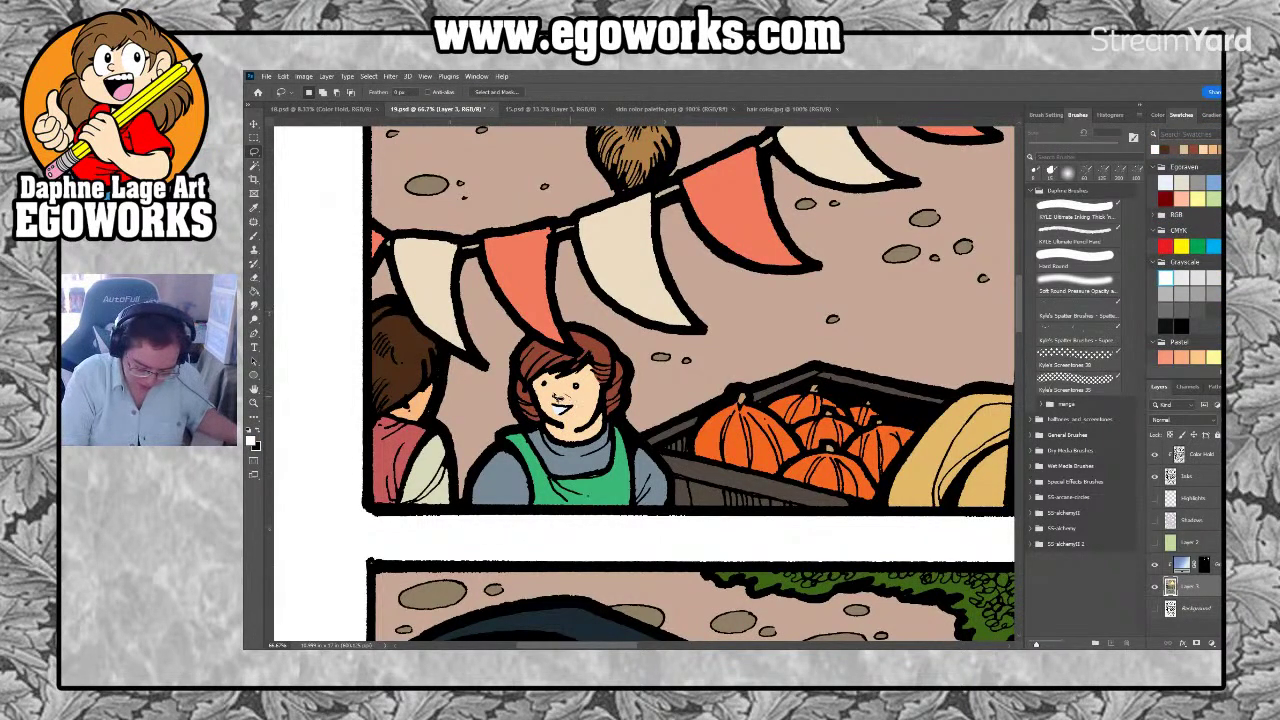
pyautogui.press('g')
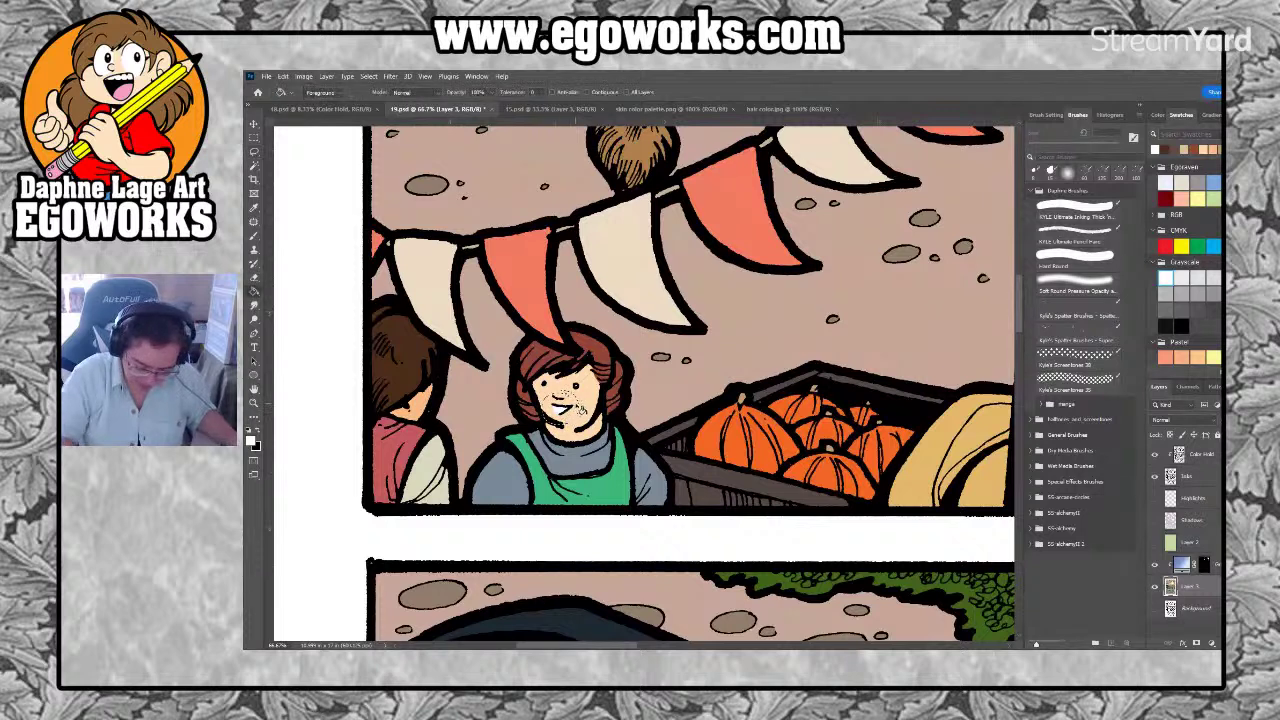
pyautogui.hotkey('ctrl', 'd')
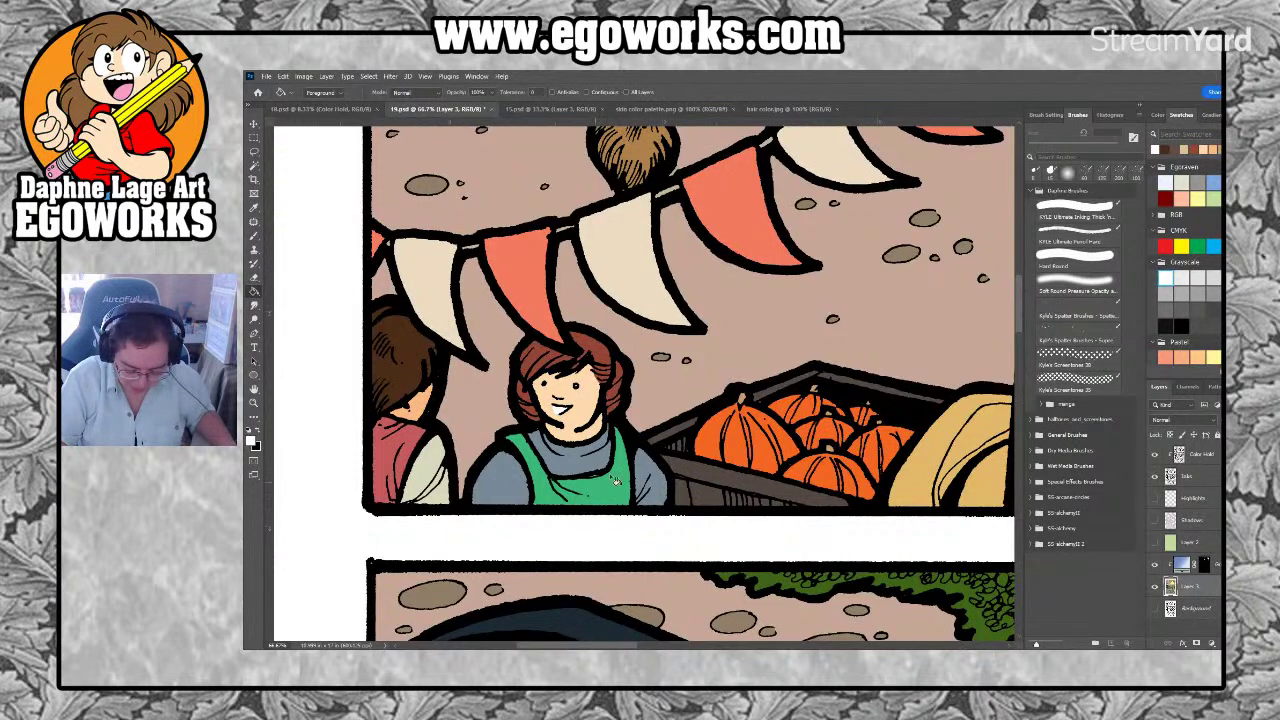
# Lasso the red-haired figure's torso, recolour the bright green apron with a more muted green based on its sampled colour, and deselect
pyautogui.press('l')
pyautogui.moveTo(636, 426)
pyautogui.mouseDown()
pyautogui.moveTo(591, 400)
pyautogui.moveTo(481, 425)
pyautogui.moveTo(511, 521)
pyautogui.moveTo(627, 533)
pyautogui.moveTo(658, 440)
pyautogui.mouseUp()
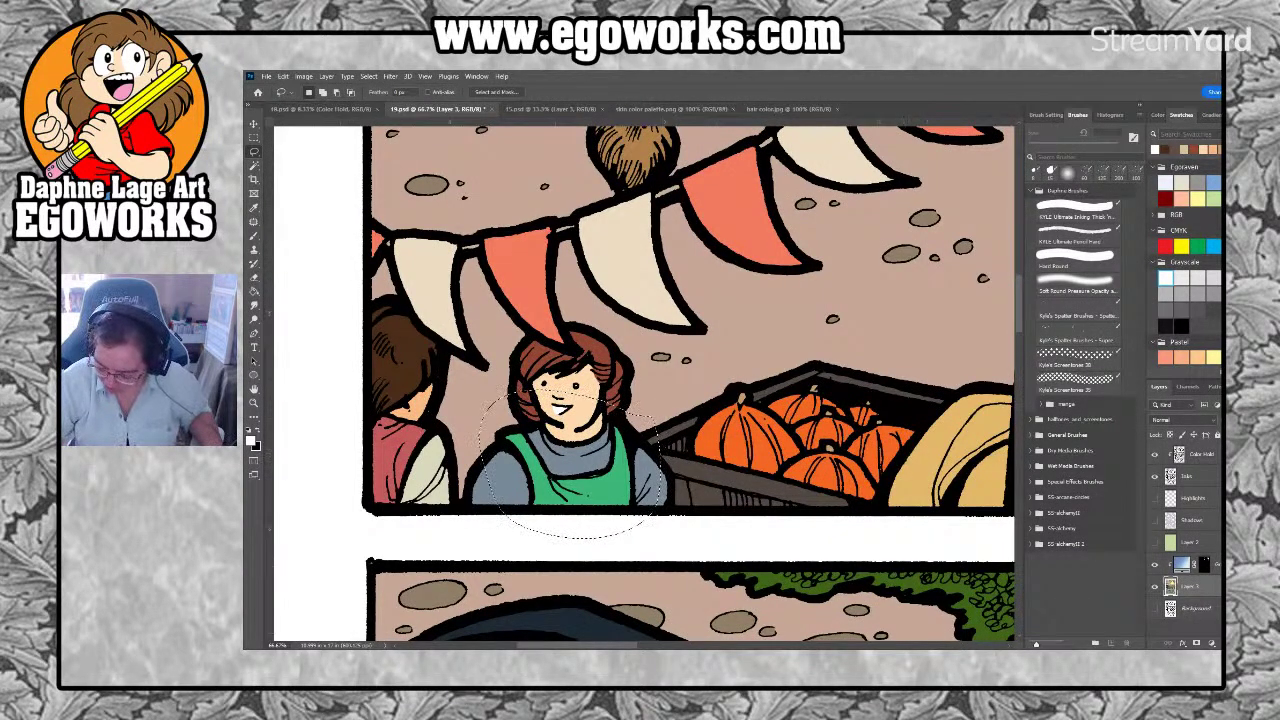
pyautogui.scroll(-5, 1187, 260)
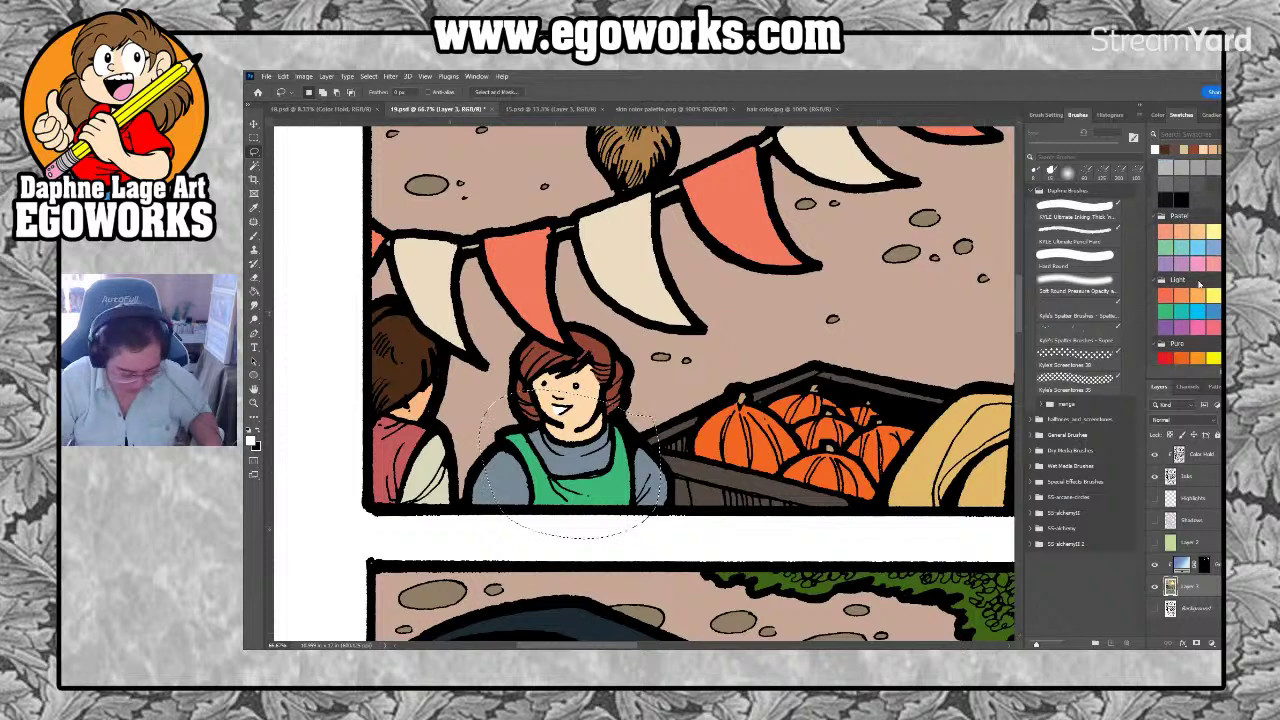
pyautogui.press('i')
pyautogui.click(621, 460)
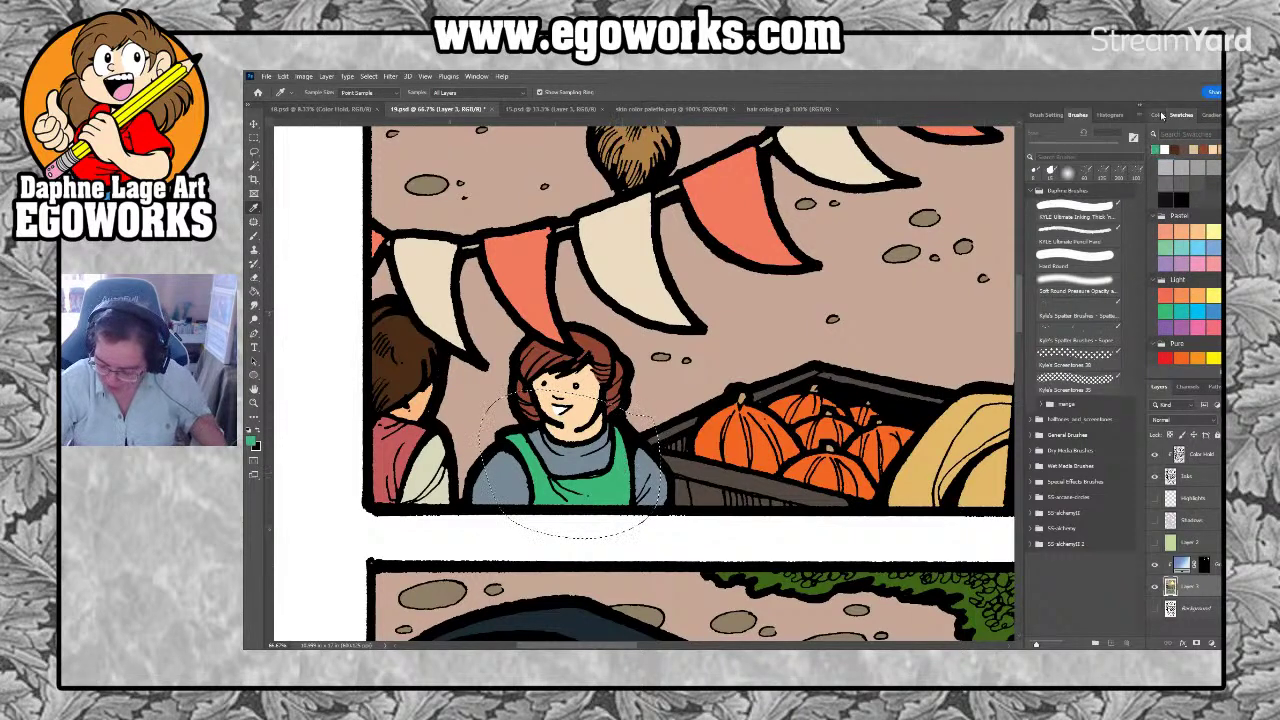
pyautogui.click(1158, 115)
pyautogui.click(1202, 226)
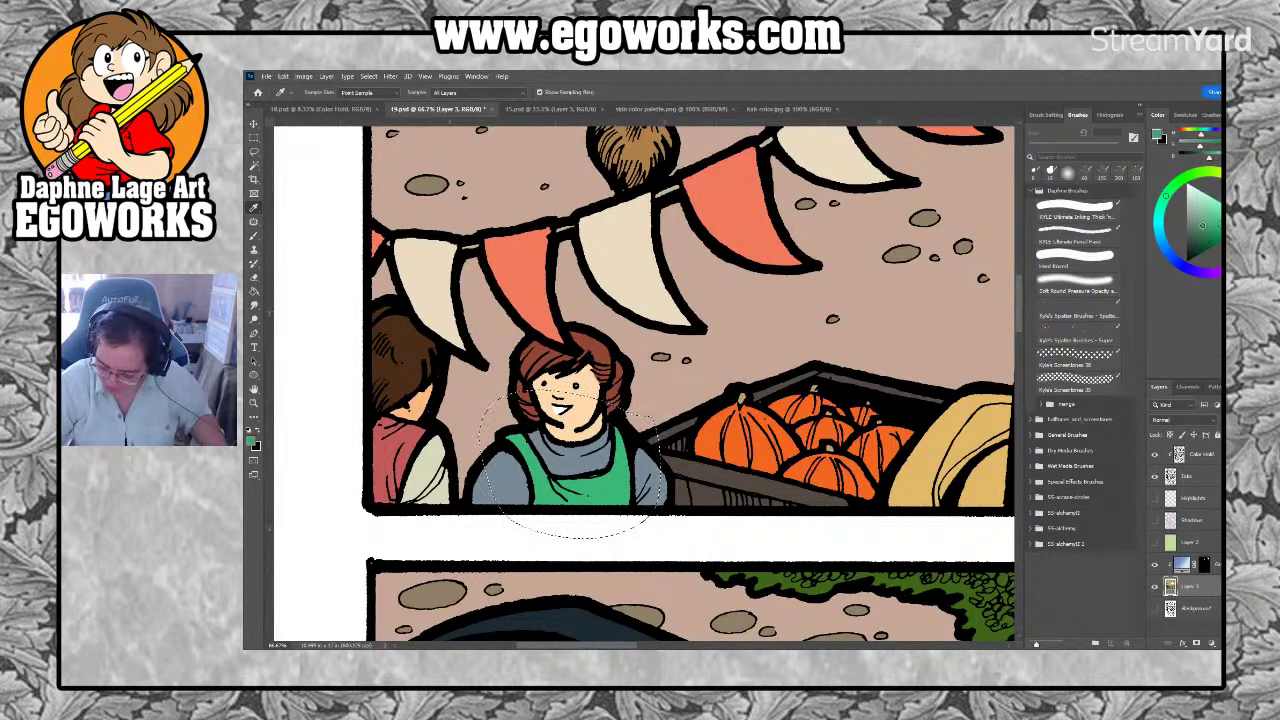
pyautogui.press('g')
pyautogui.click(575, 475)
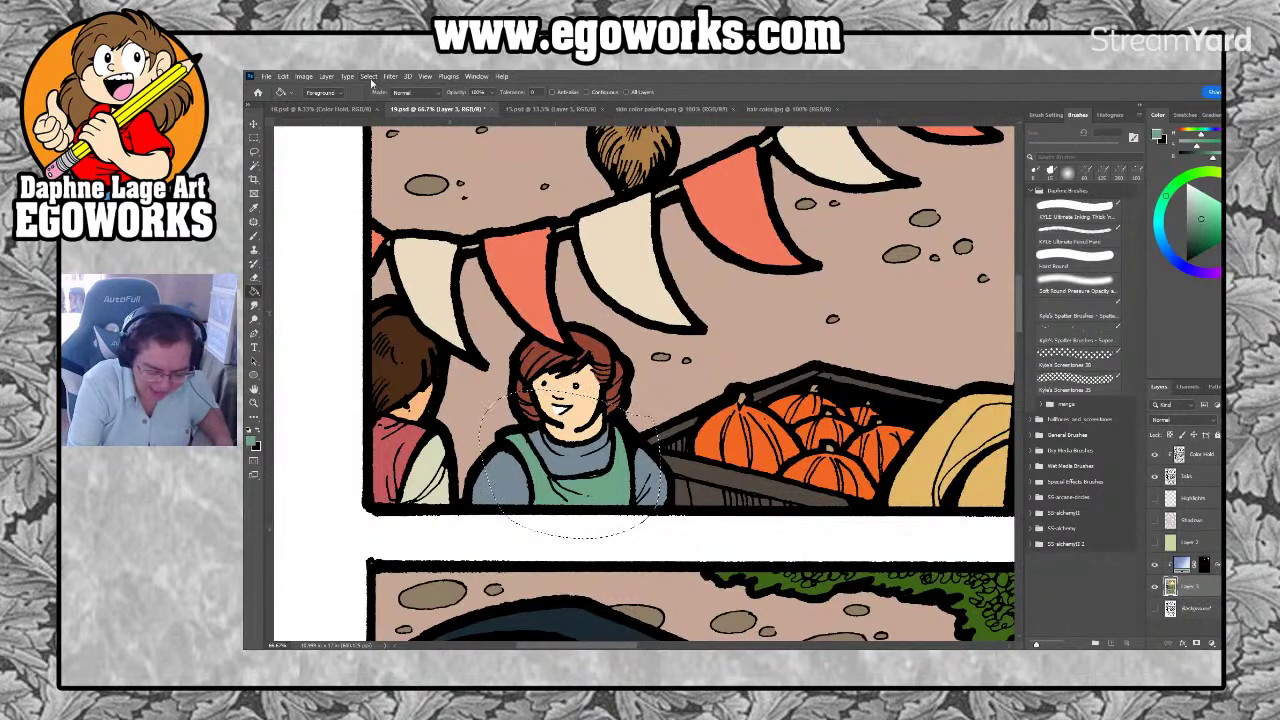
pyautogui.hotkey('ctrl', 'd')
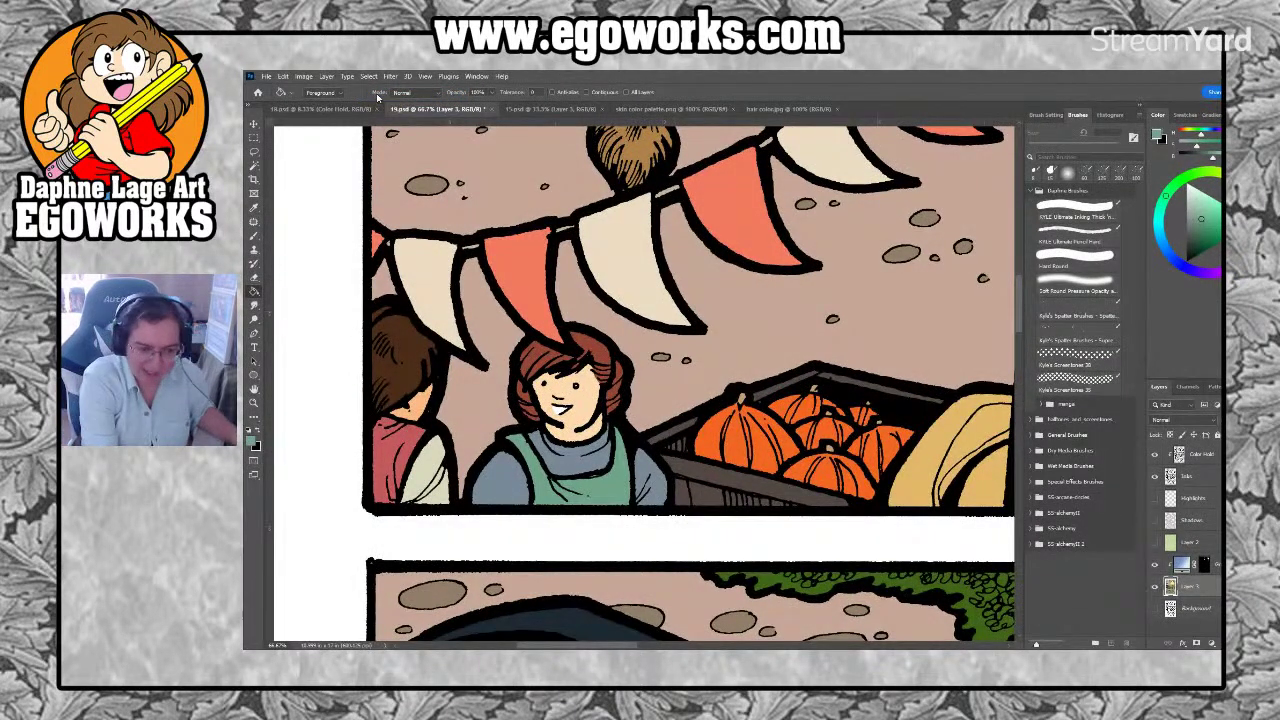
# Check the page colours as a whole, then examine the standing figures along the first panel's upper edge
pyautogui.hotkey('ctrl', '-')
pyautogui.hotkey('ctrl', '-')
pyautogui.hotkey('ctrl', '-')
pyautogui.hotkey('ctrl', '-')
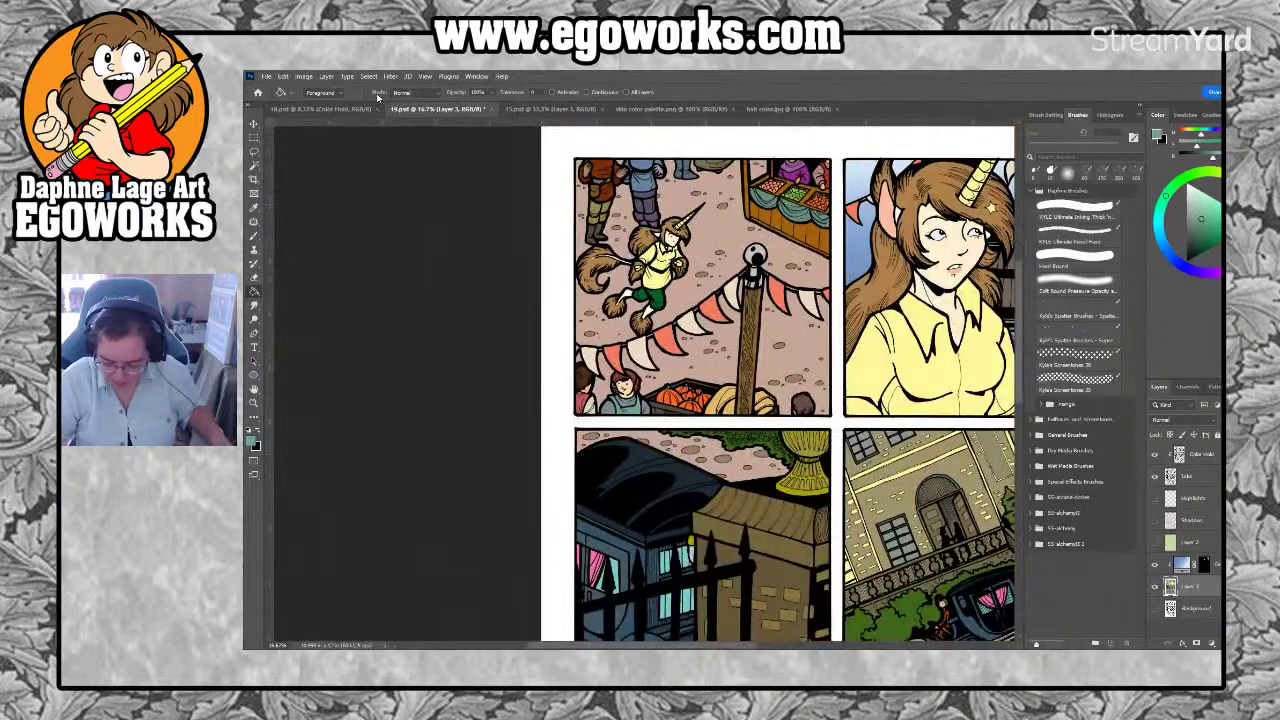
pyautogui.moveTo(812, 362); pyautogui.dragTo(853, 476)
pyautogui.press('z')
pyautogui.click(662, 304)
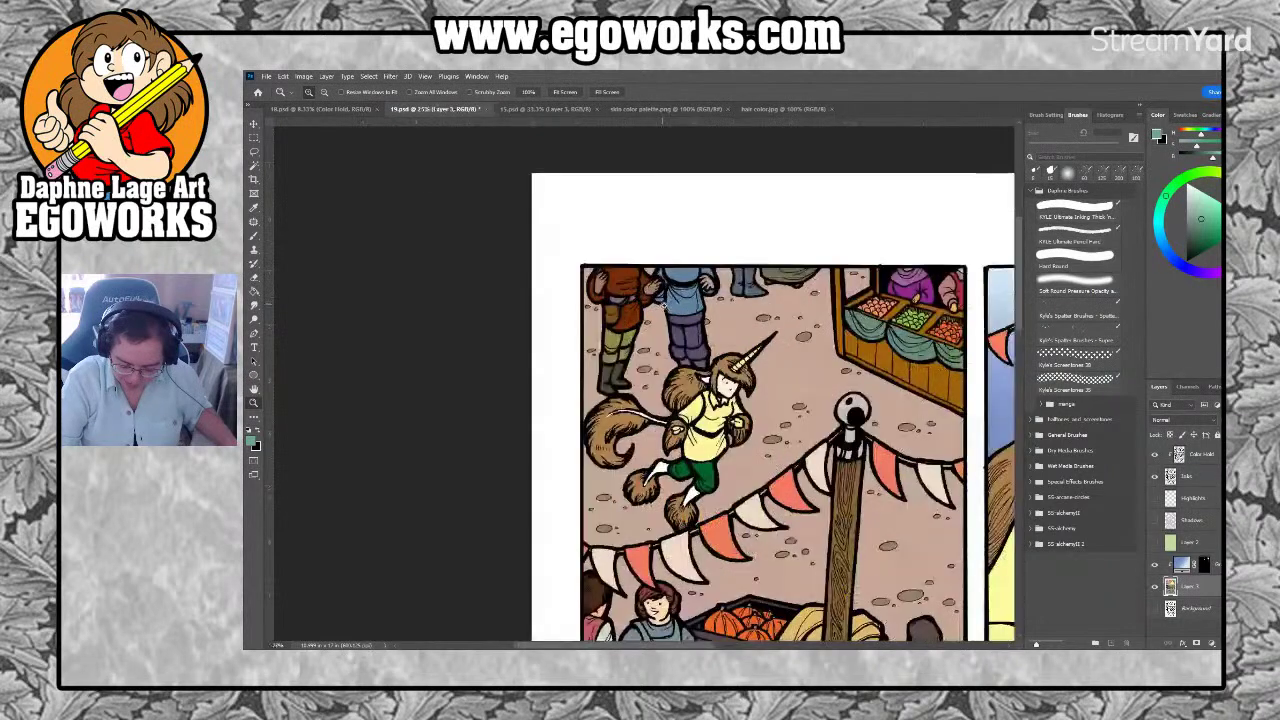
pyautogui.click(662, 304)
pyautogui.click(662, 304)
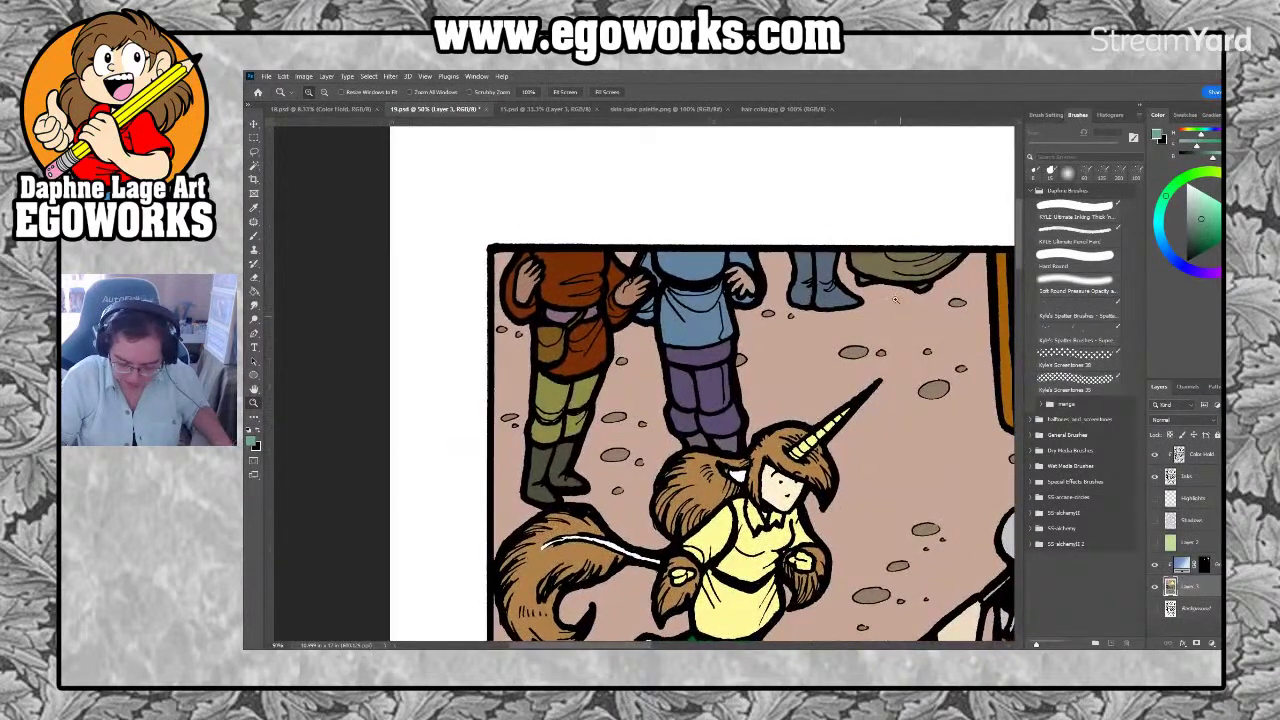
# Close the hair color.jpg palette document
pyautogui.click(784, 110)
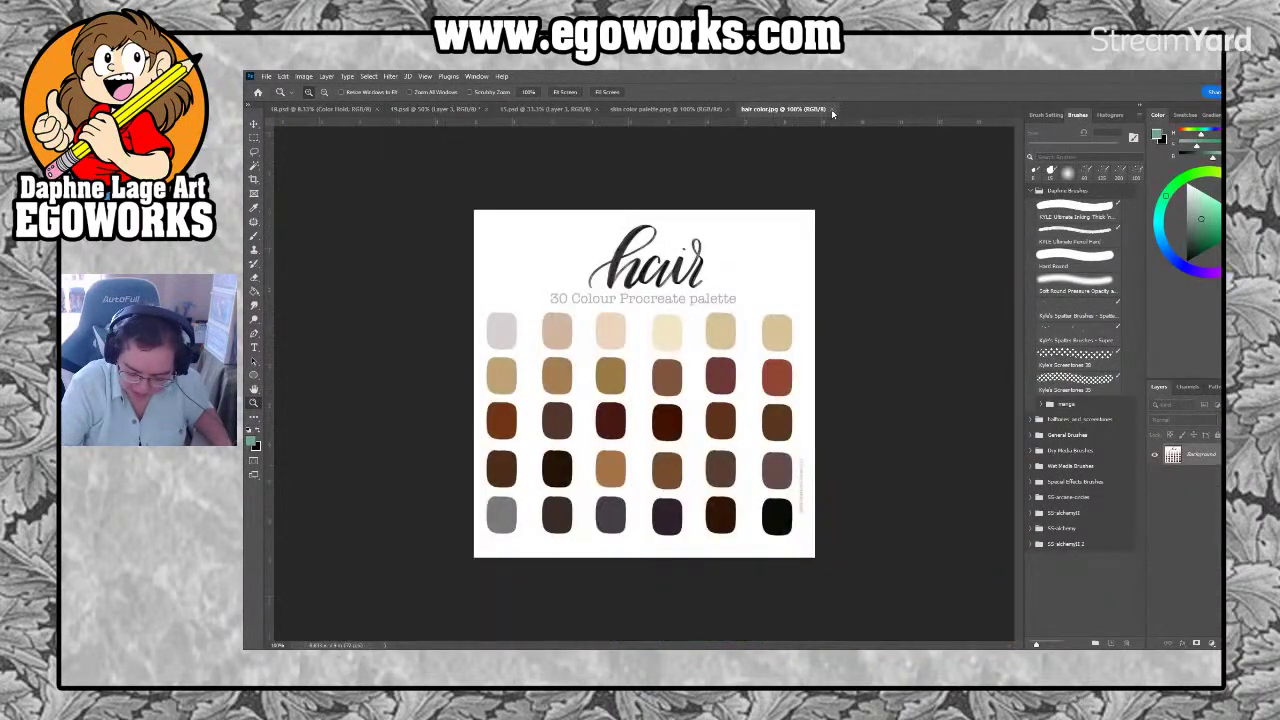
pyautogui.click(833, 111)
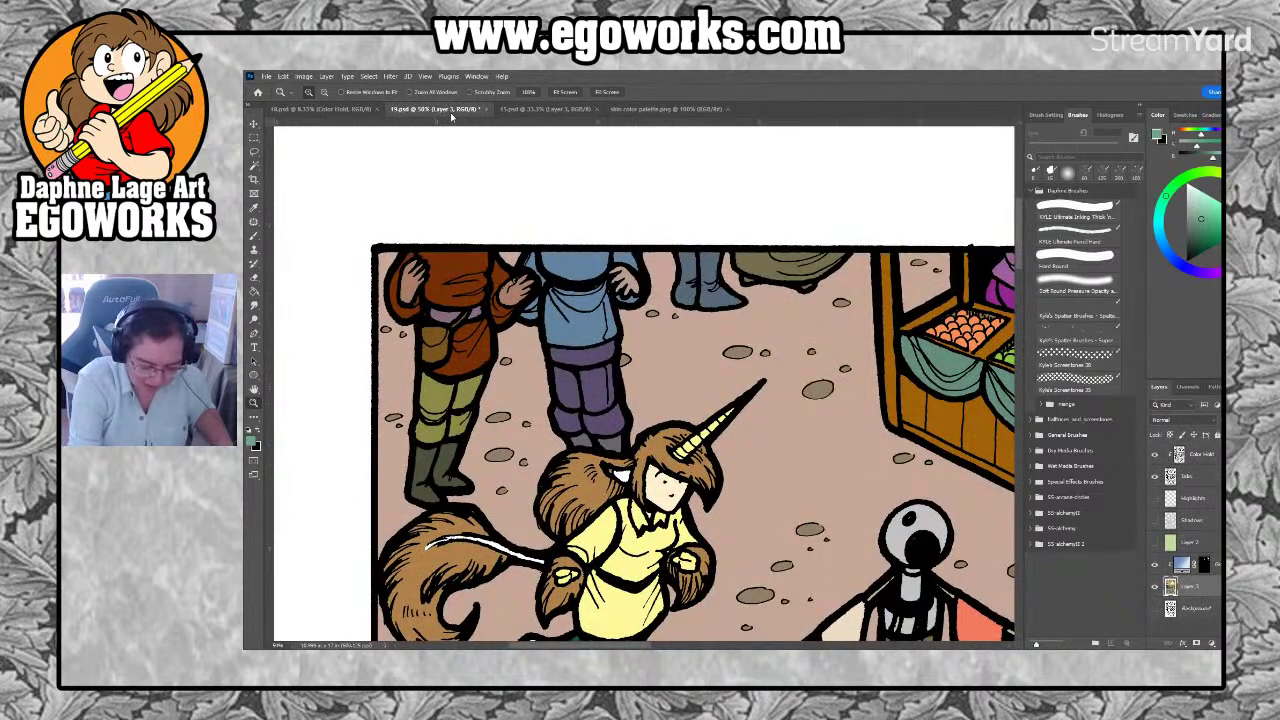
pyautogui.click(260, 92)
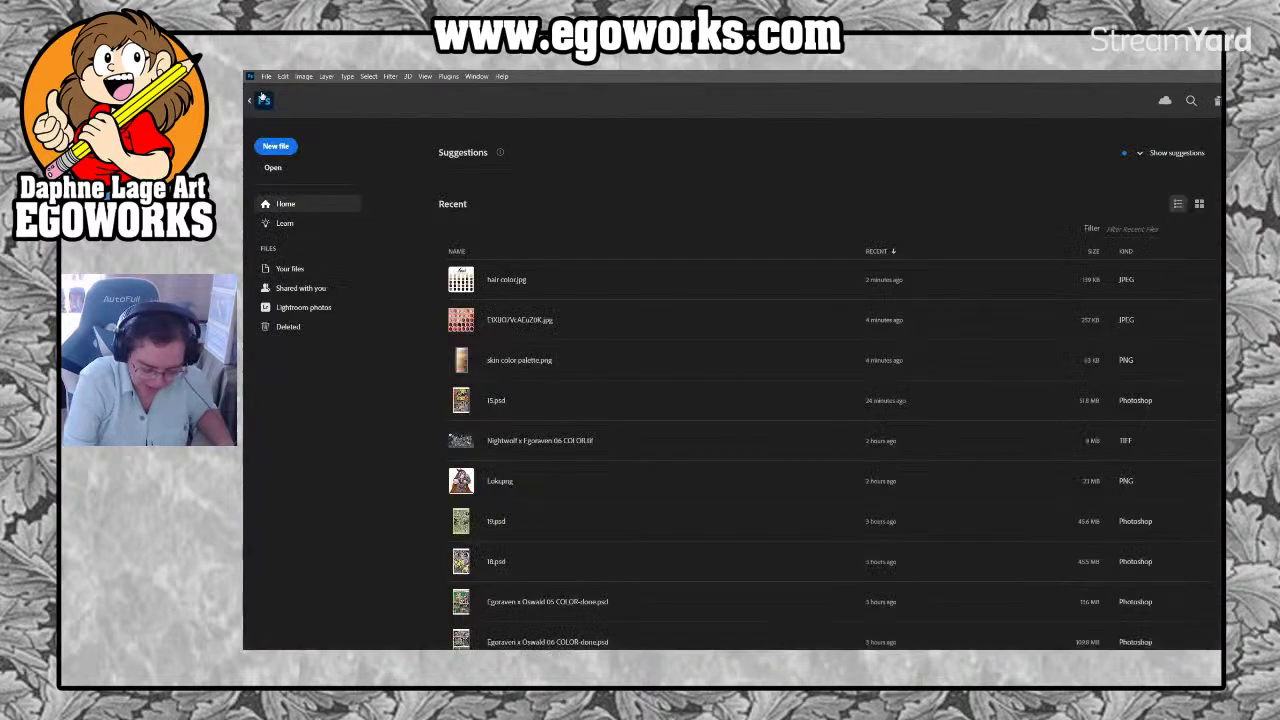
pyautogui.click(484, 278)
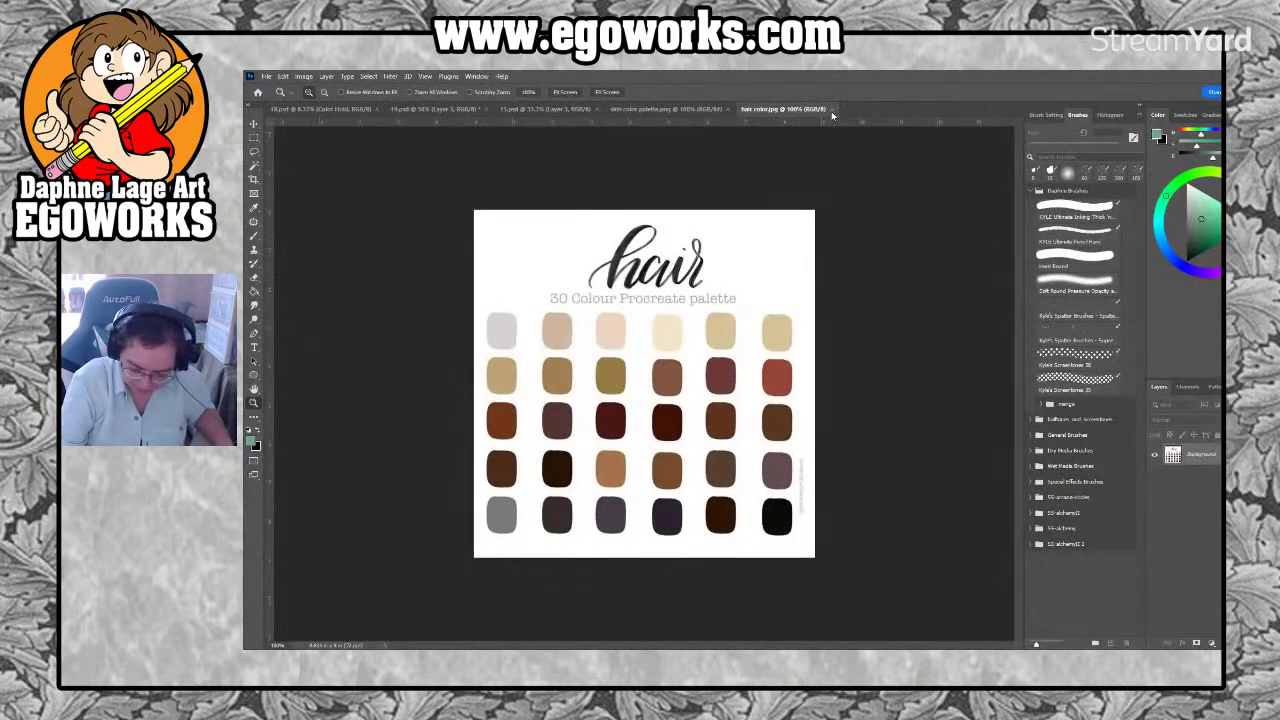
pyautogui.click(834, 110)
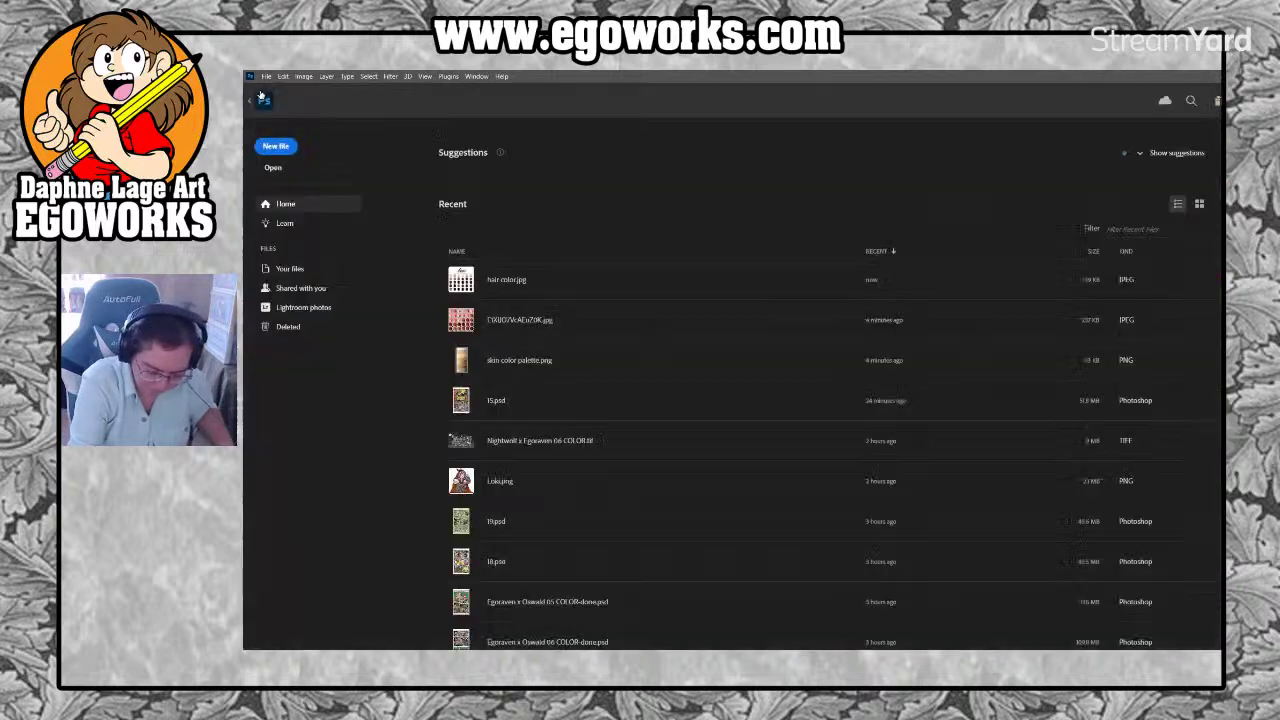
# Open the recent "Tones" skin-cube chart, sample a light peach, and fill the hands of the red-brown-clad figure in 19.psd
pyautogui.click(258, 92)
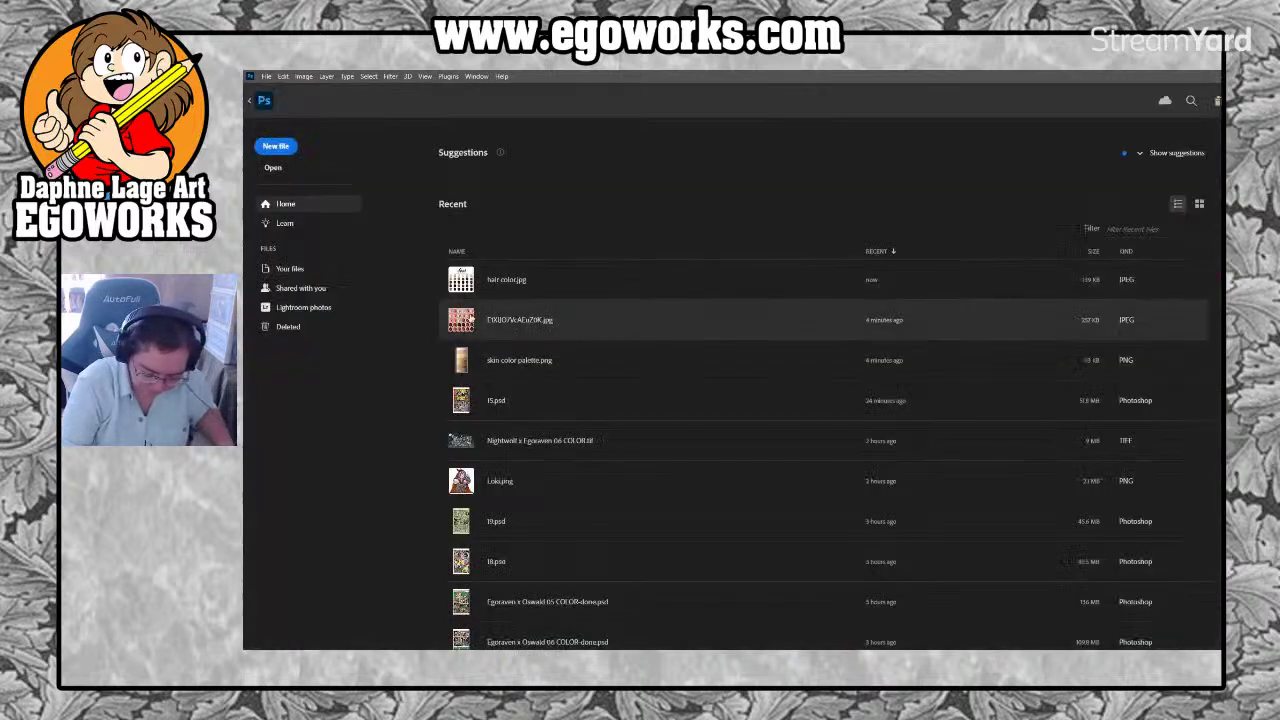
pyautogui.click(465, 325)
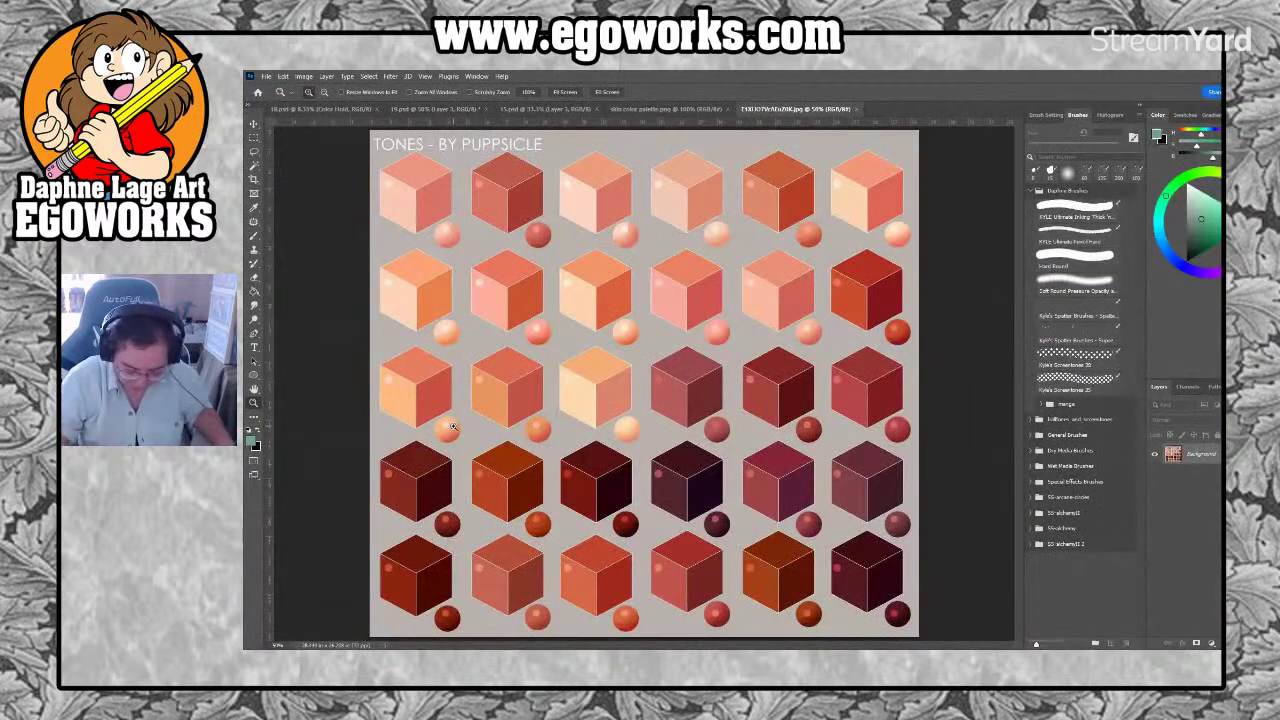
pyautogui.press('i')
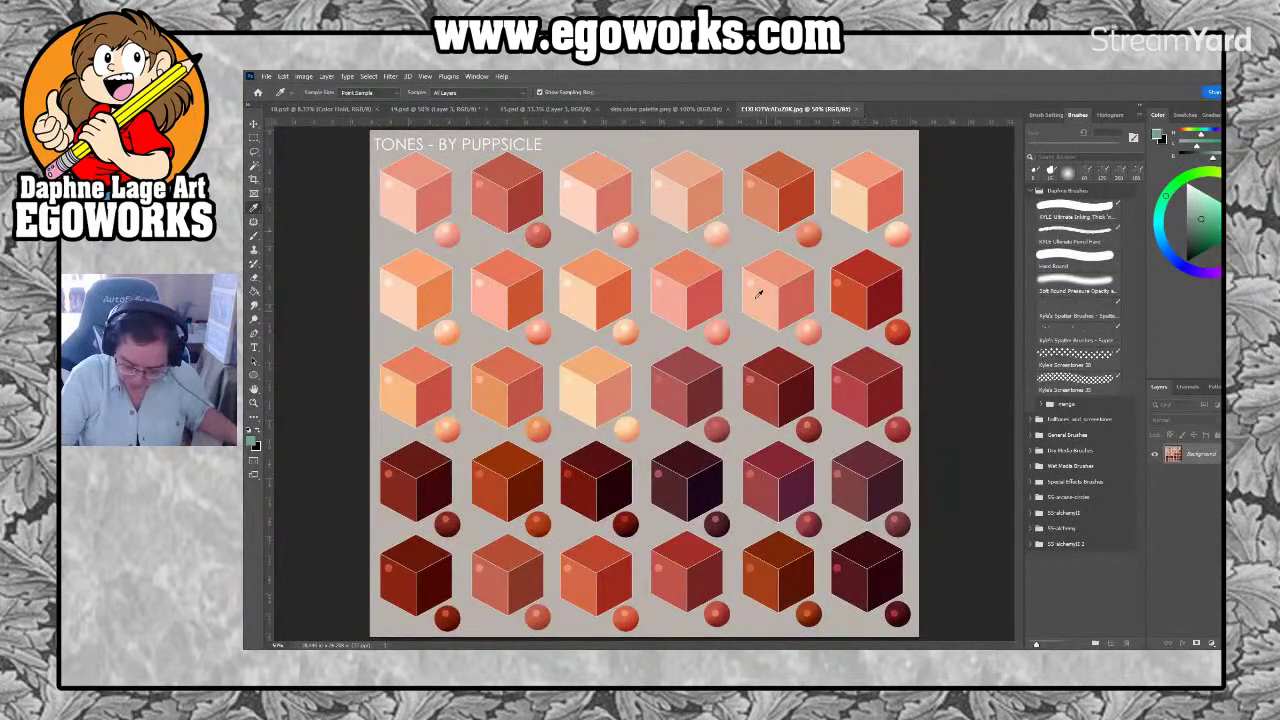
pyautogui.click(788, 264)
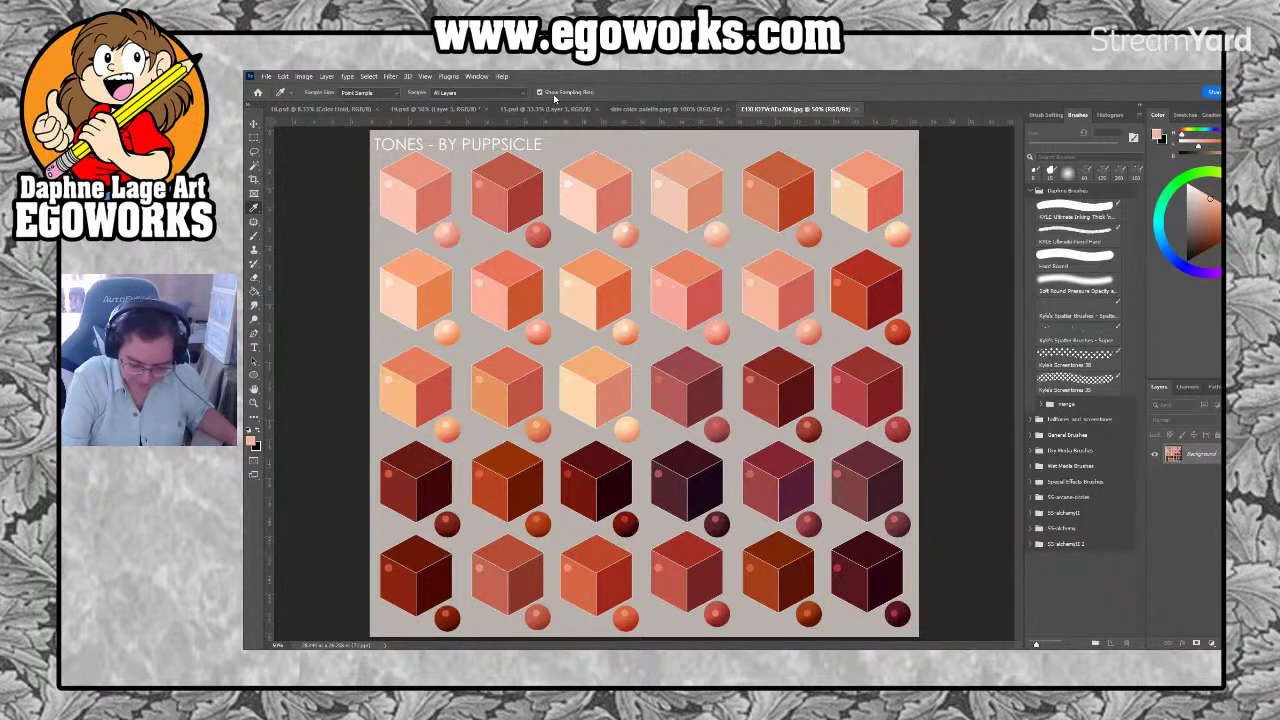
pyautogui.click(440, 108)
pyautogui.press('l')
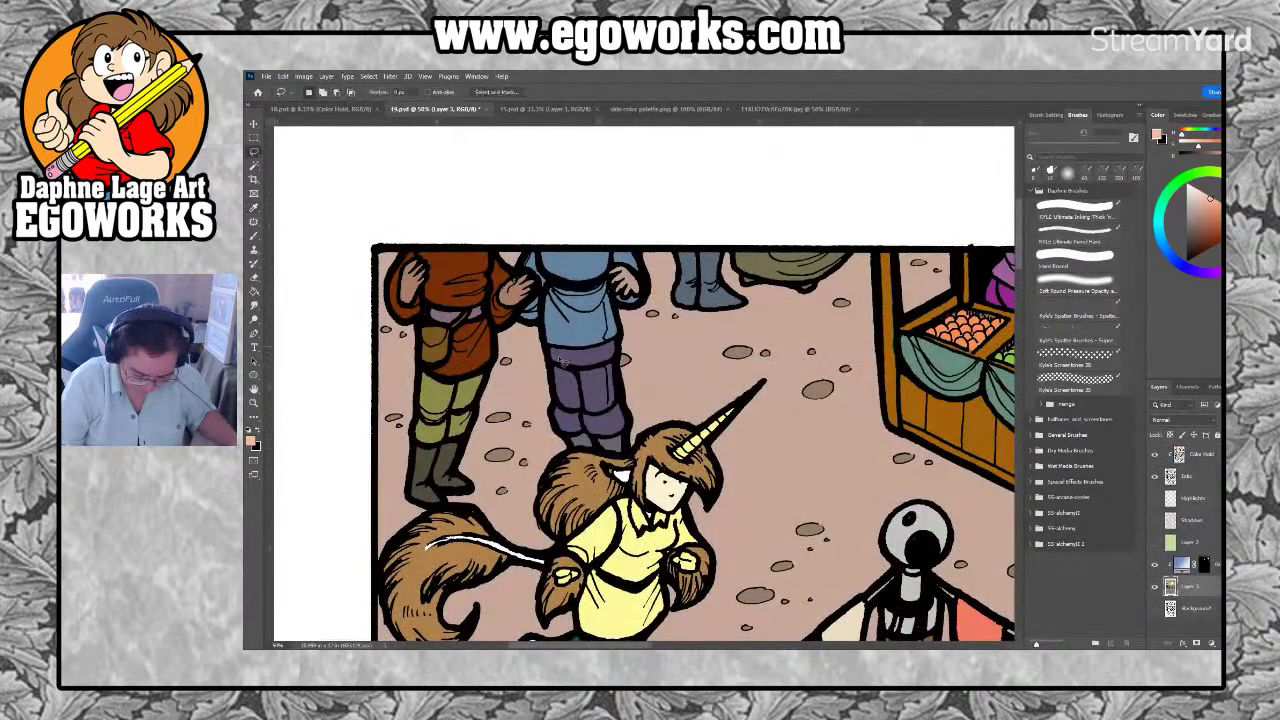
pyautogui.press('g')
pyautogui.click(525, 290)
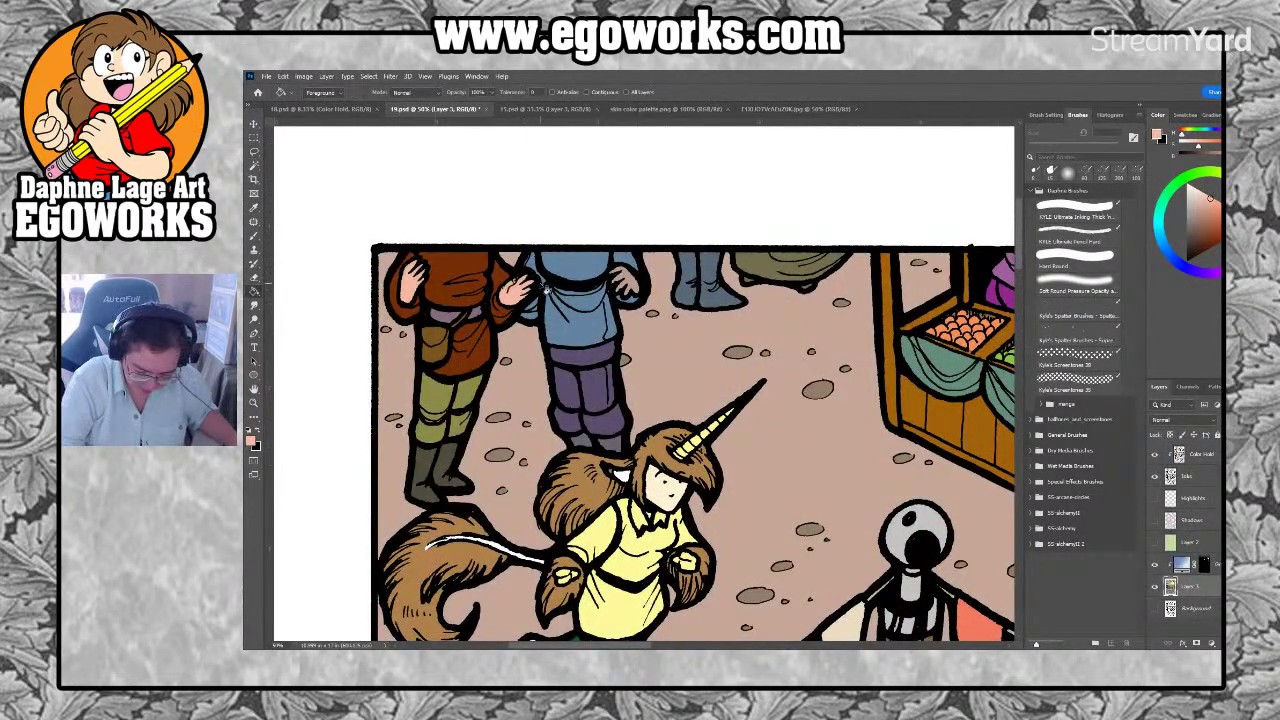
# Sample a medium tan from skin color palette.png and fill the hand of the blue-clad figure in 19.psd with it
pyautogui.click(668, 109)
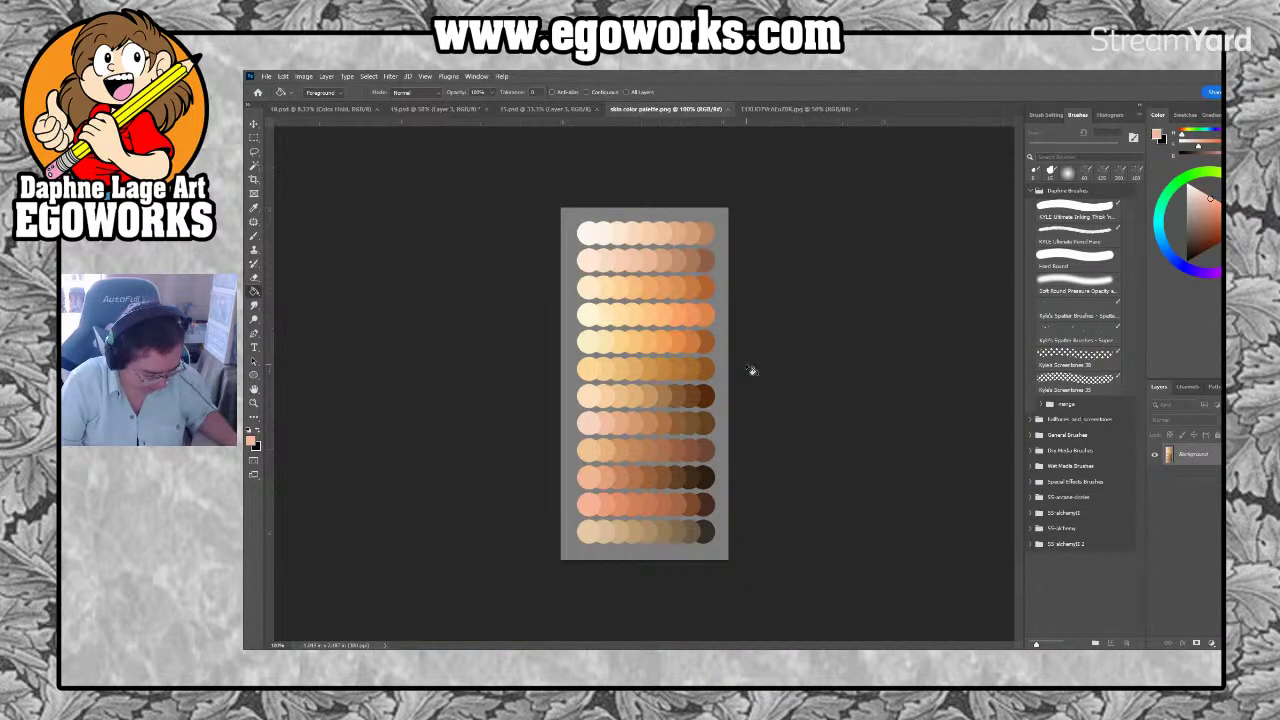
pyautogui.press('j')
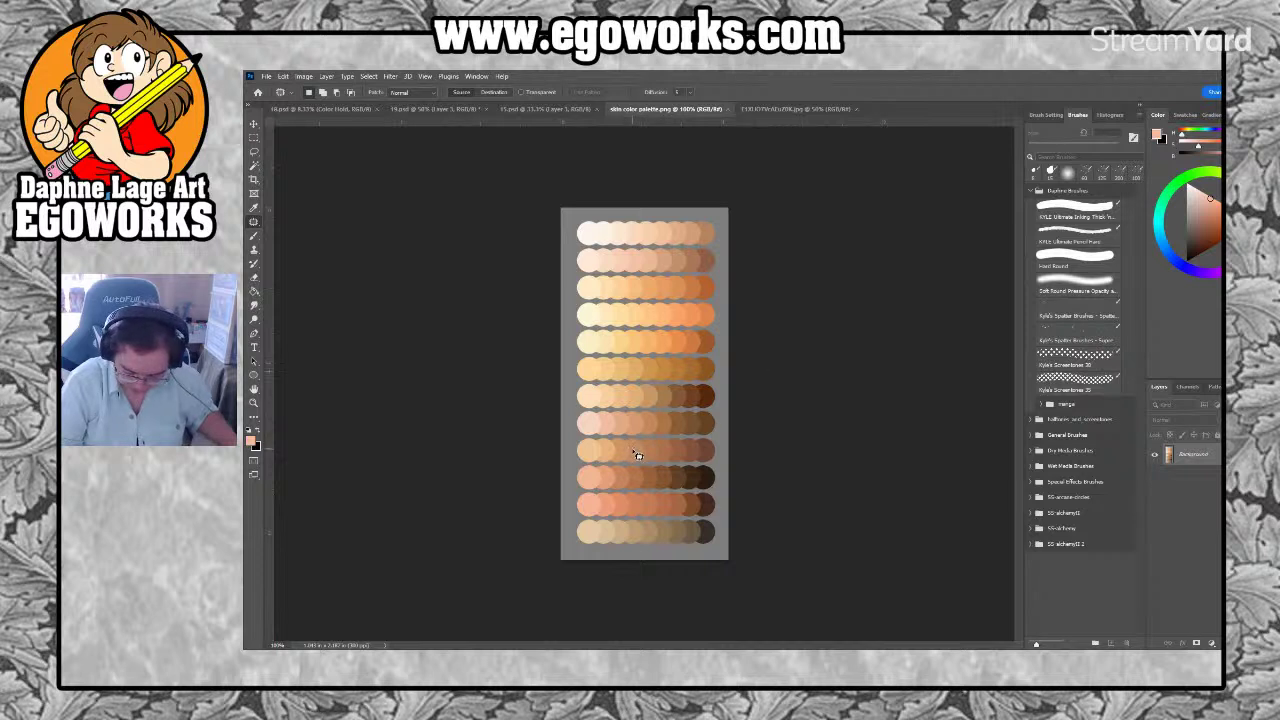
pyautogui.press('i')
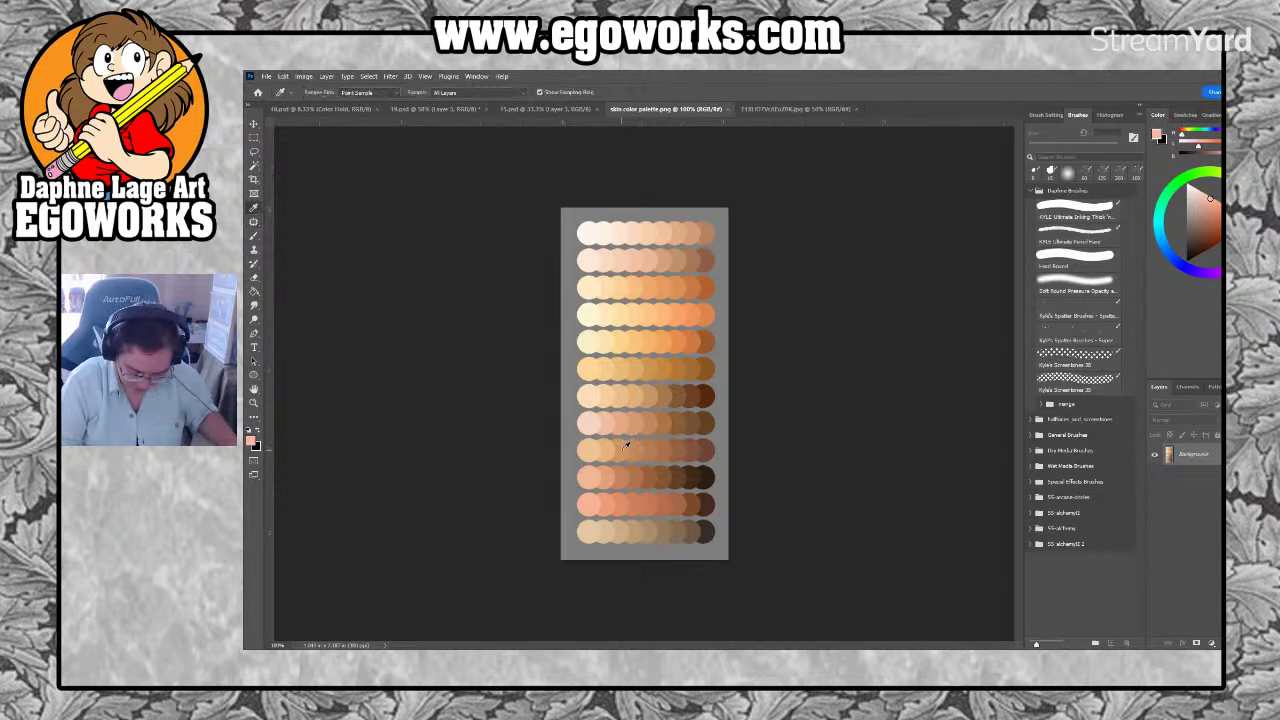
pyautogui.click(641, 442)
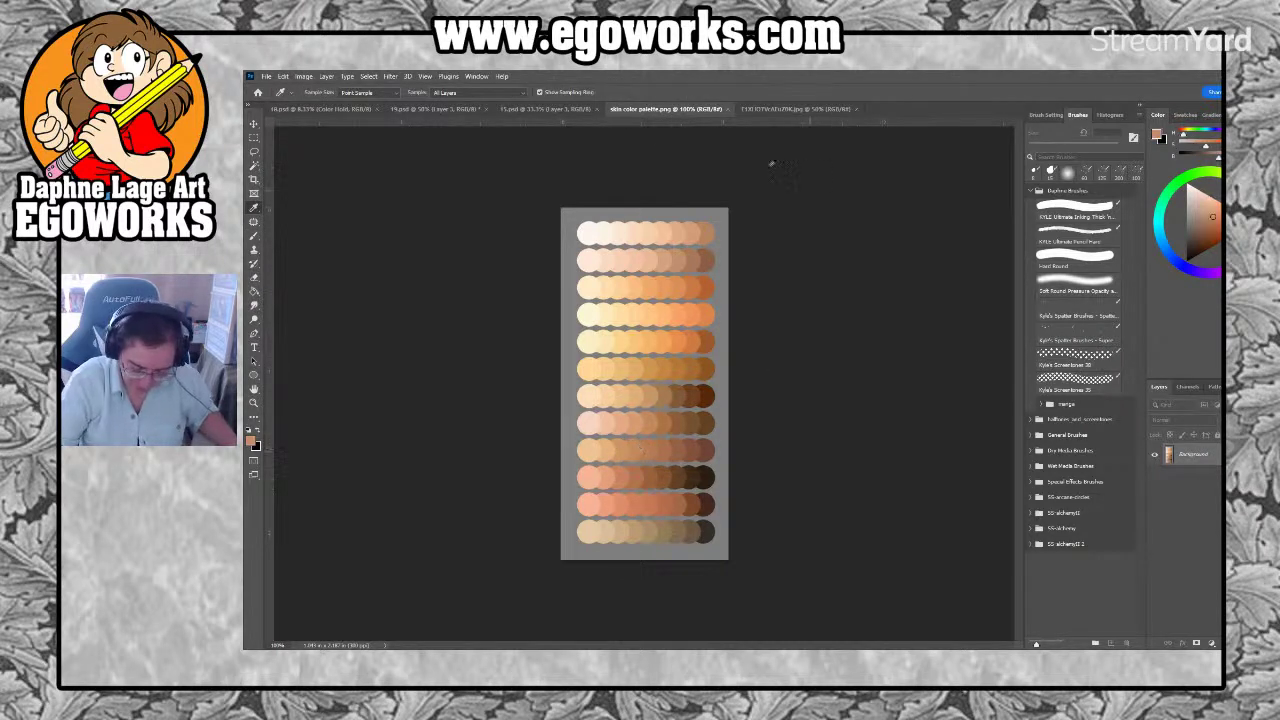
pyautogui.click(433, 110)
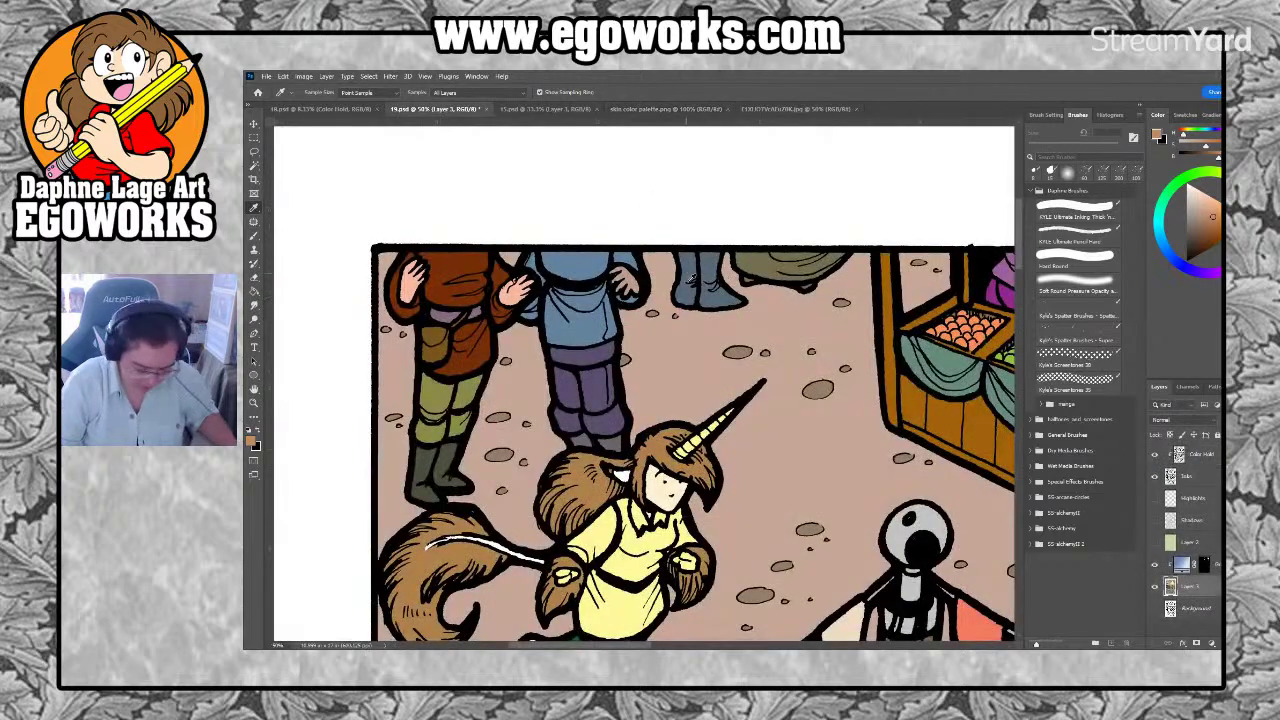
pyautogui.press('g')
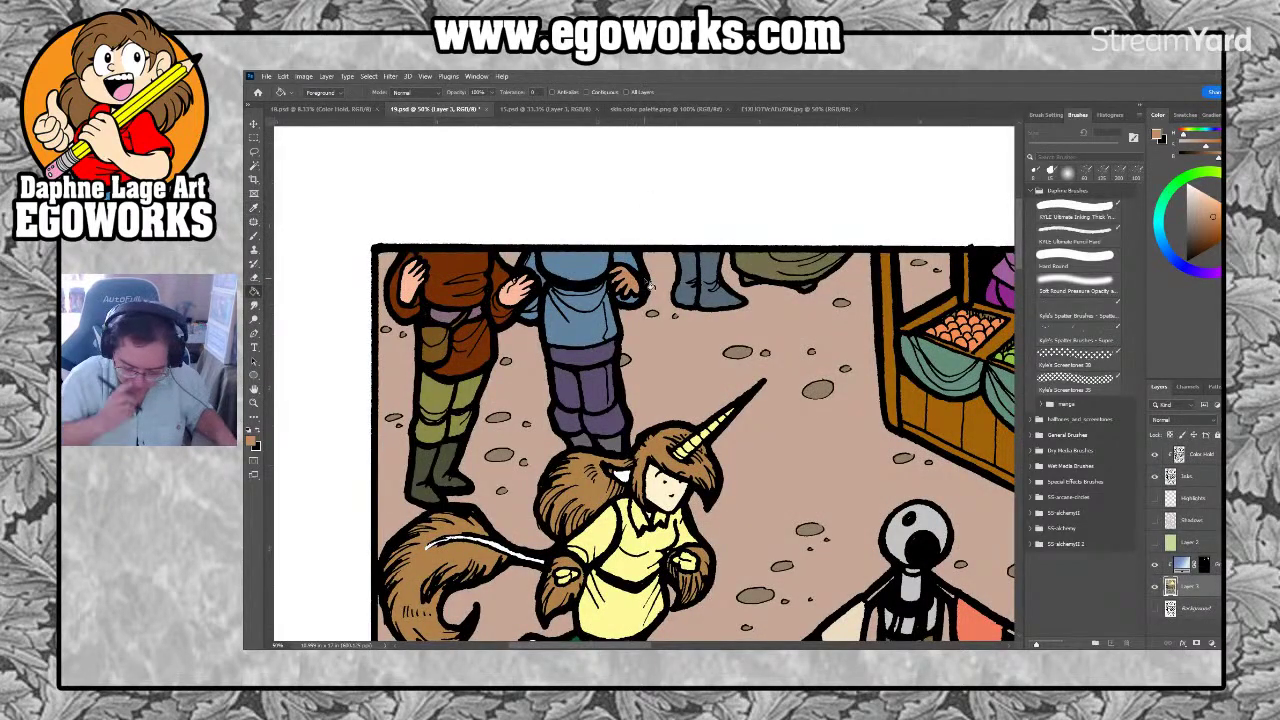
# Lasso the underside of the sack at the first panel's upper edge and fill it with a brown Pale swatch
pyautogui.scroll(-5, 838, 420)
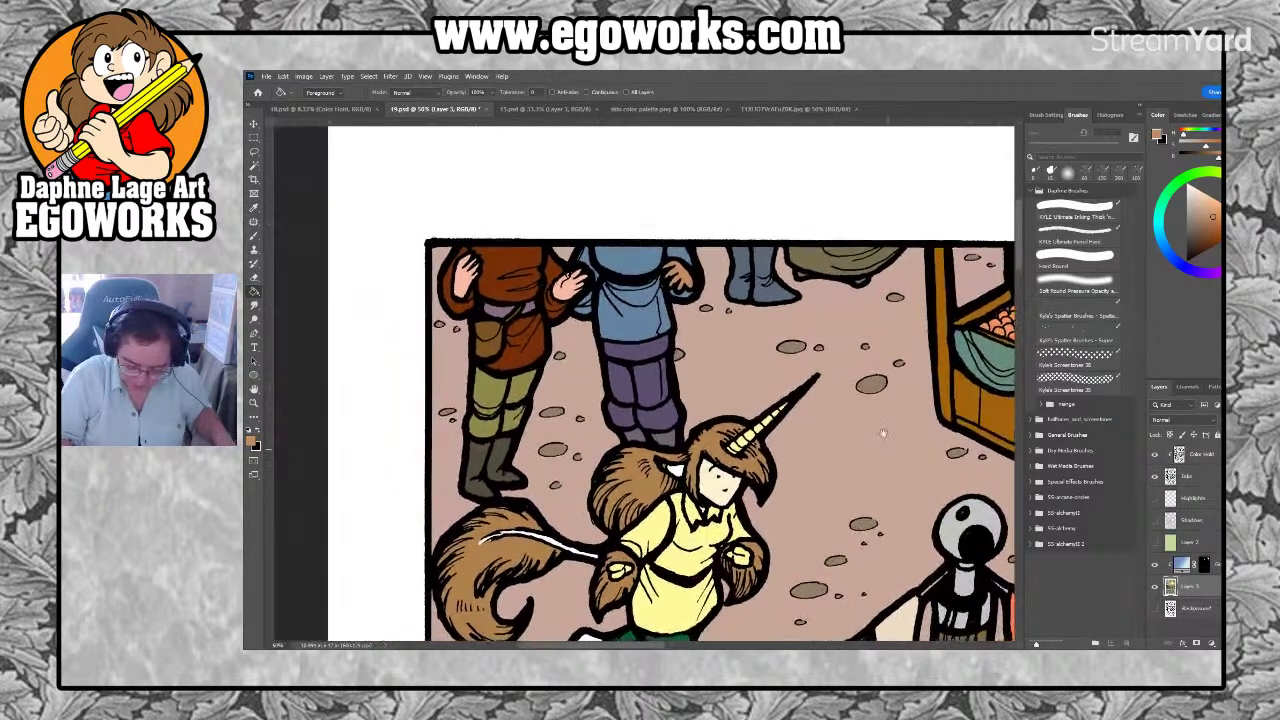
pyautogui.moveTo(858, 337); pyautogui.dragTo(764, 507)
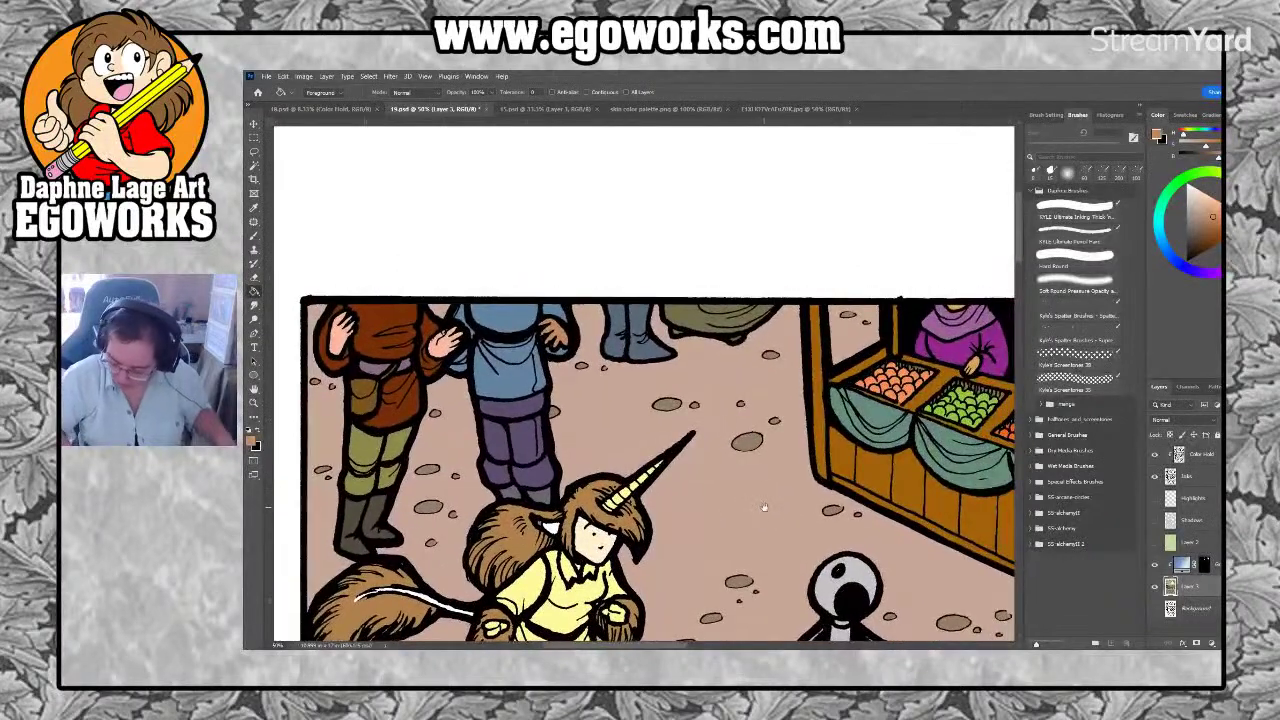
pyautogui.moveTo(740, 327); pyautogui.dragTo(815, 289)
pyautogui.click(1190, 115)
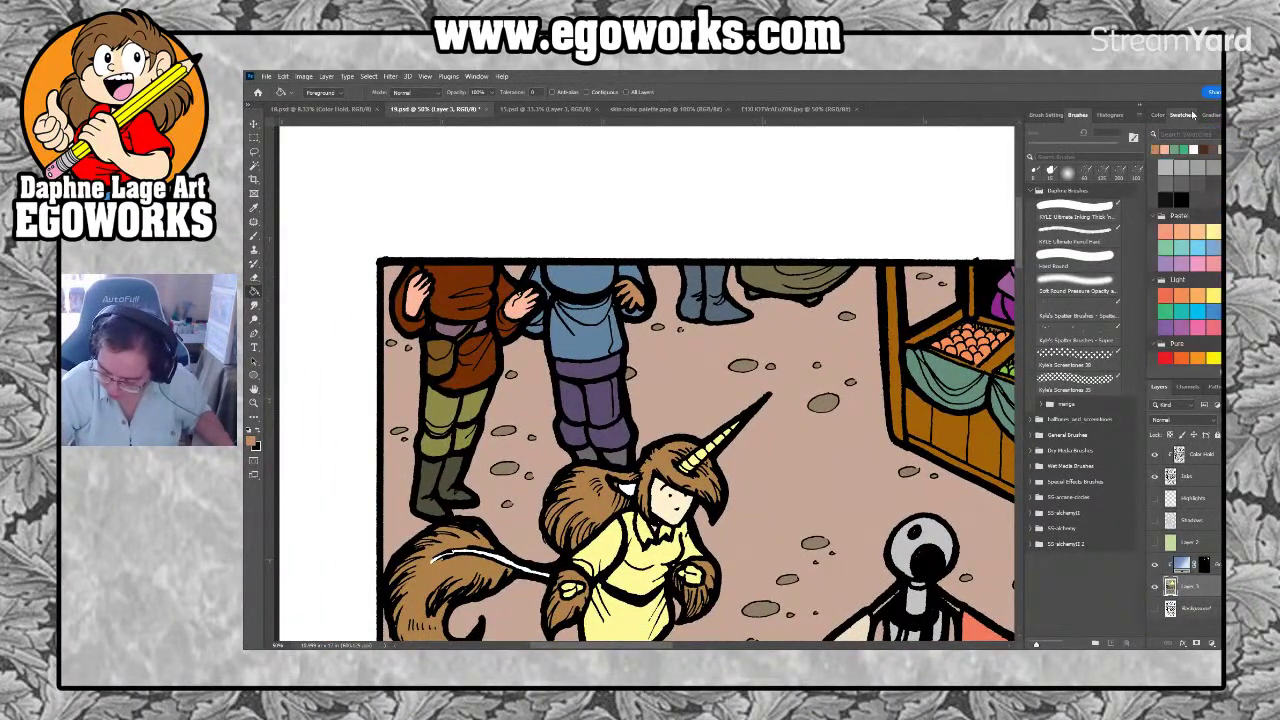
pyautogui.scroll(-2, 1185, 260)
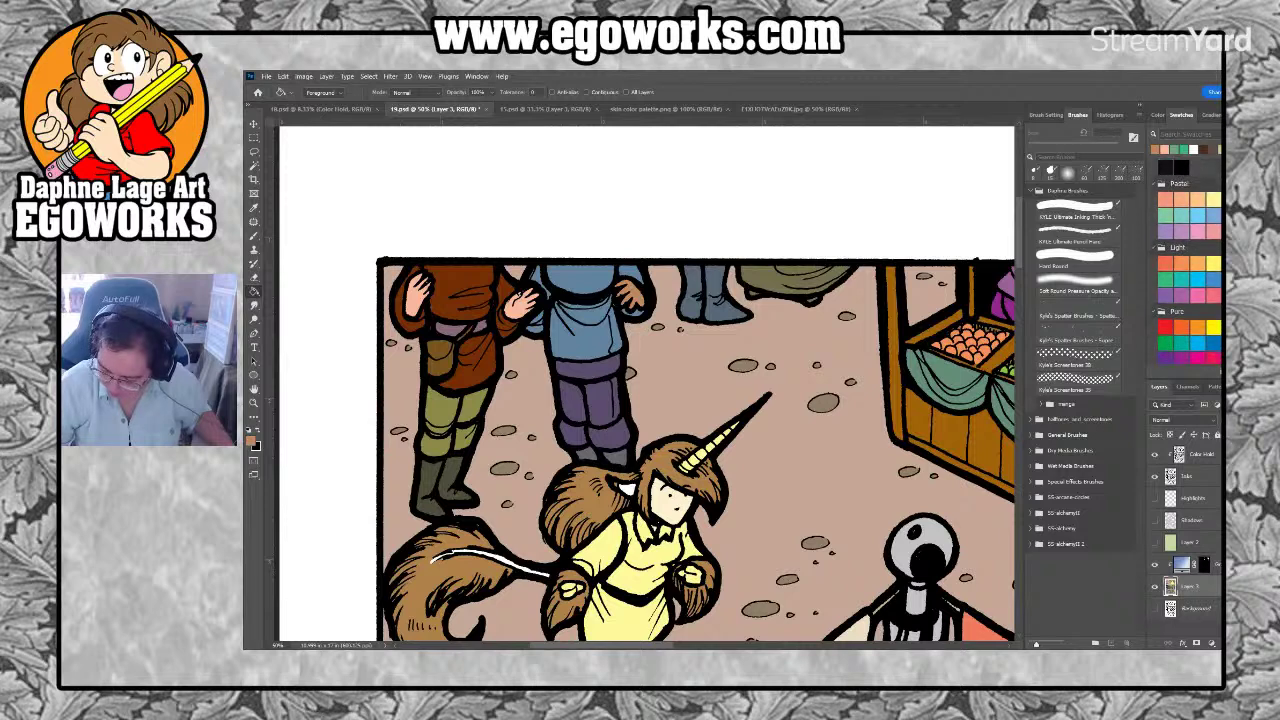
pyautogui.scroll(-3, 1187, 260)
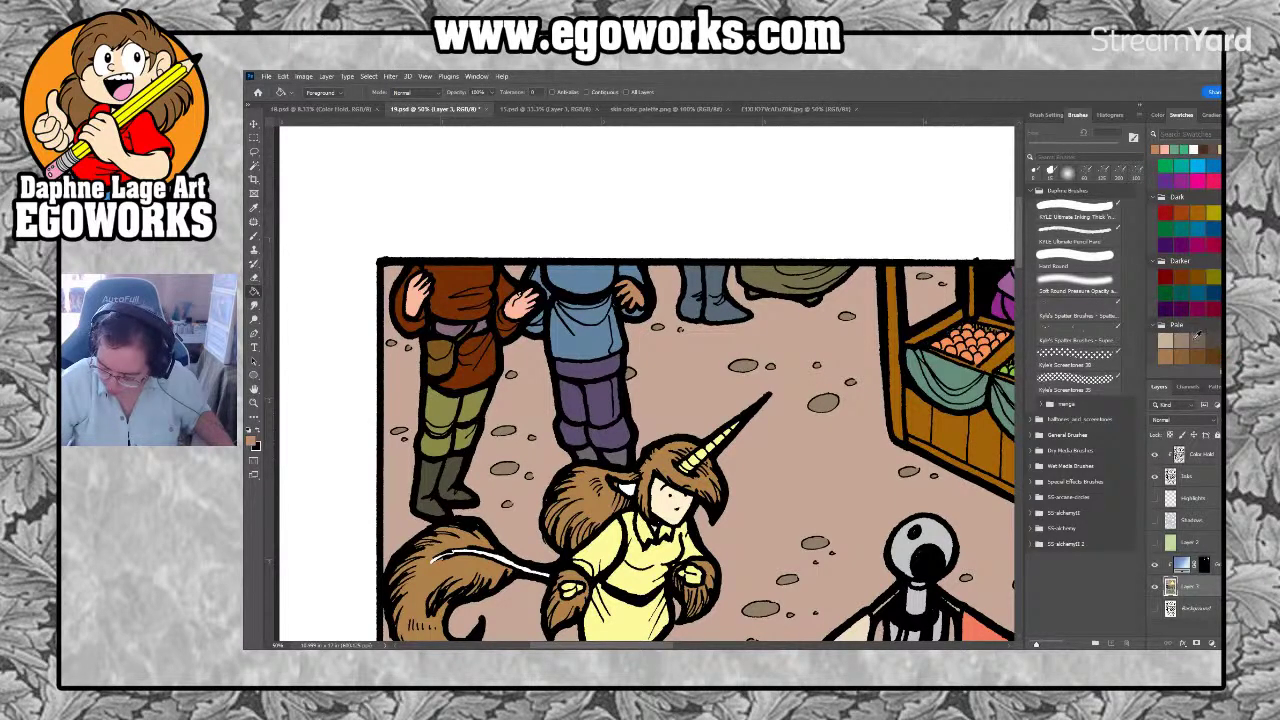
pyautogui.click(1198, 339)
pyautogui.press('l')
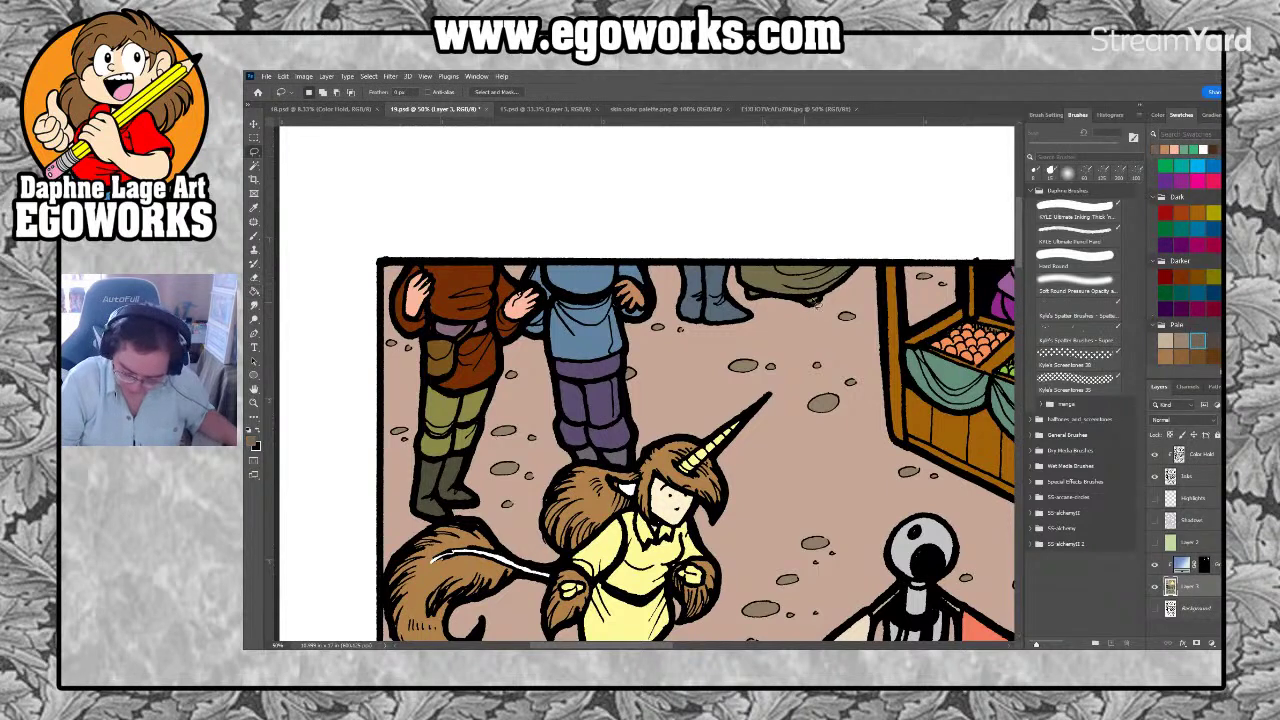
pyautogui.moveTo(772, 297)
pyautogui.mouseDown()
pyautogui.moveTo(745, 293)
pyautogui.moveTo(834, 322)
pyautogui.moveTo(818, 300)
pyautogui.mouseUp()
pyautogui.press('g')
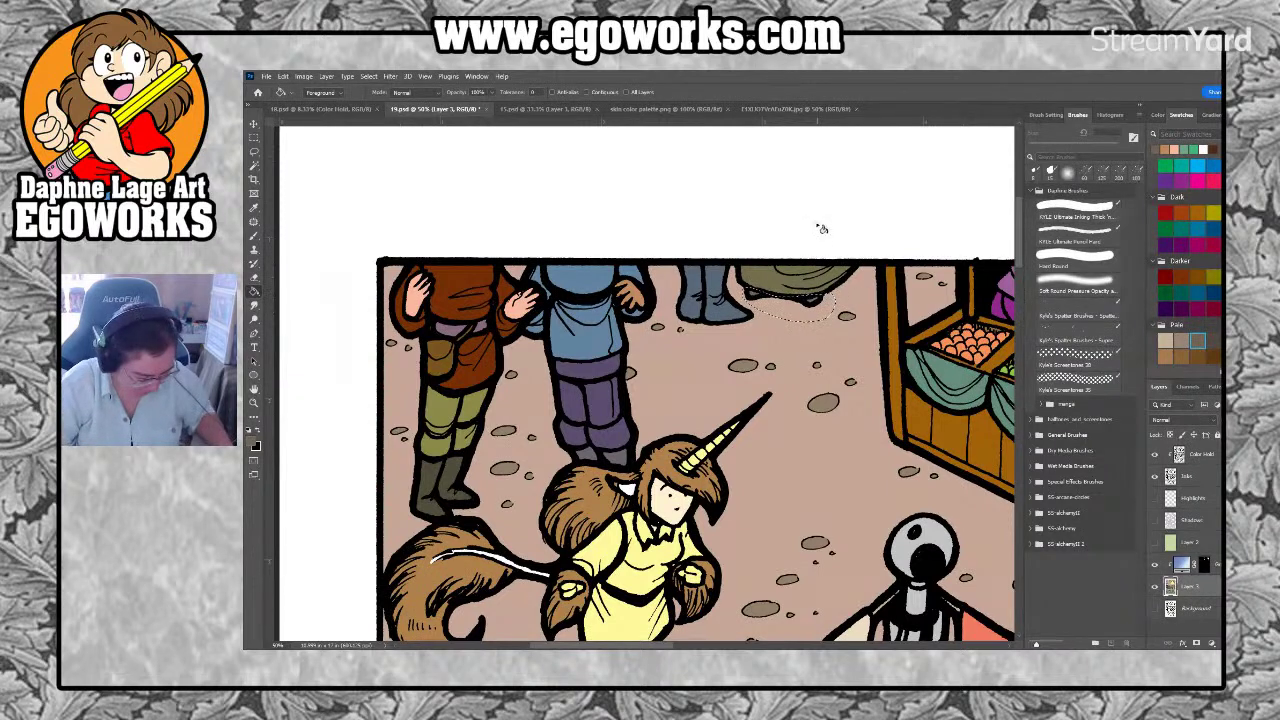
pyautogui.press('l')
pyautogui.press('g')
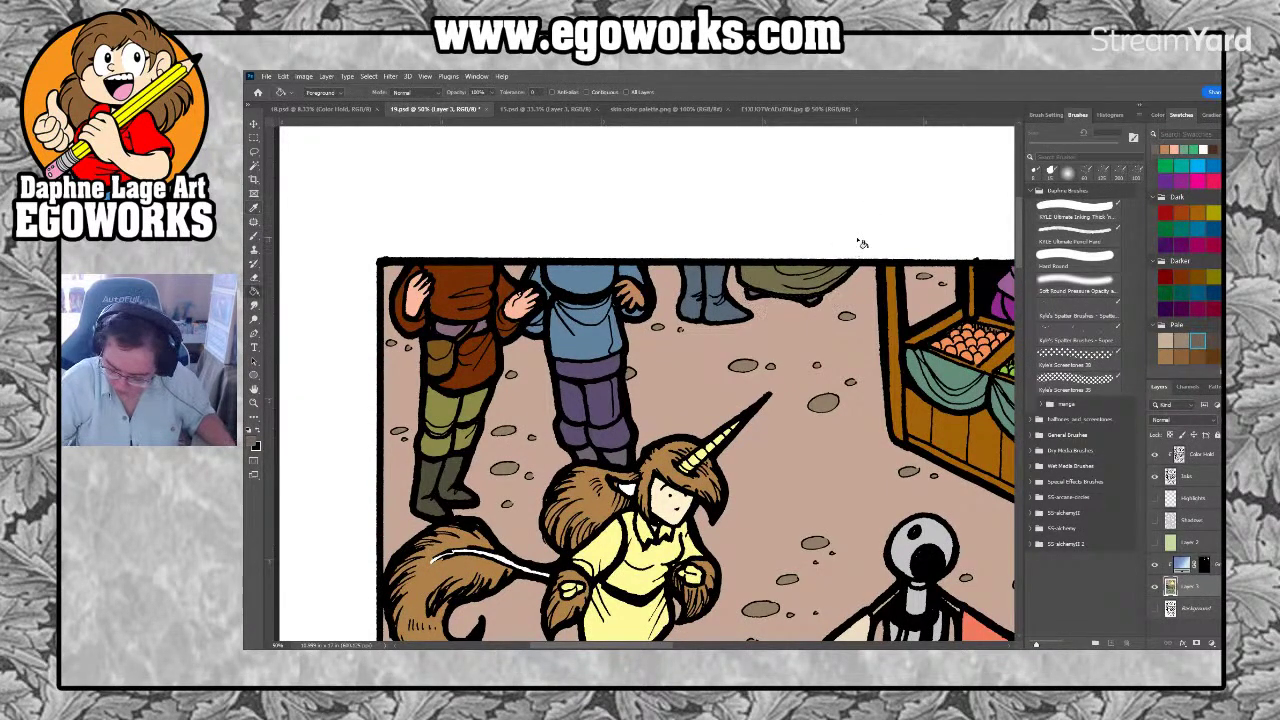
# Lasso the whole sack at the panel's upper edge, recolour its body with the Dark group's yellow swatch, and deselect
pyautogui.click(1214, 276)
pyautogui.press('l')
pyautogui.moveTo(869, 252)
pyautogui.mouseDown()
pyautogui.moveTo(780, 314)
pyautogui.moveTo(734, 272)
pyautogui.moveTo(742, 250)
pyautogui.moveTo(868, 240)
pyautogui.mouseUp()
pyautogui.press('g')
pyautogui.click(835, 280)
pyautogui.click(1211, 215)
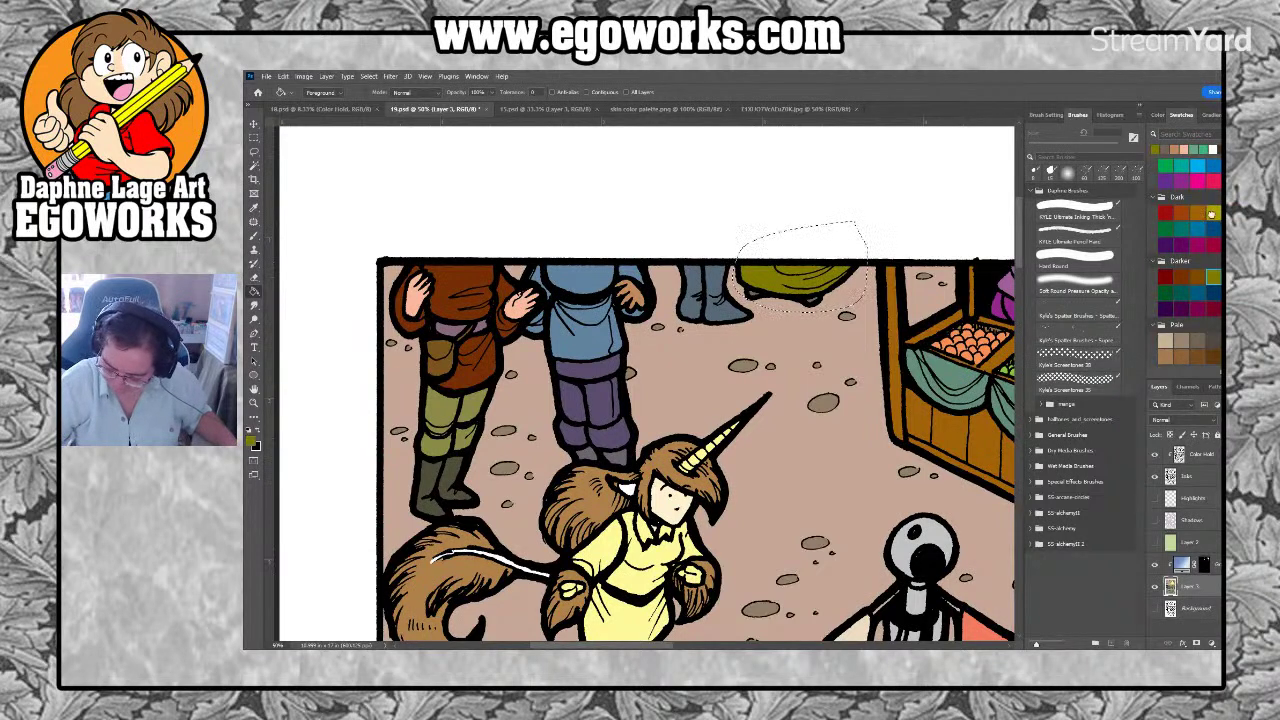
pyautogui.click(826, 304)
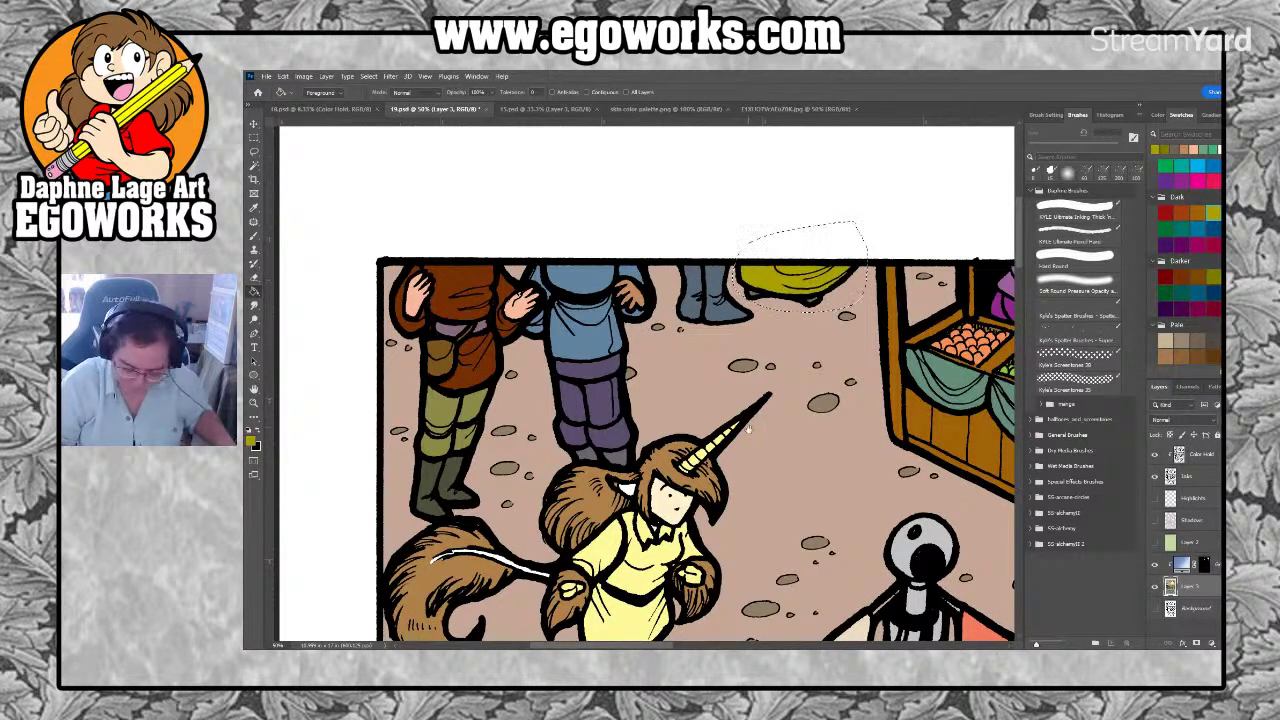
pyautogui.moveTo(748, 428); pyautogui.dragTo(772, 438)
pyautogui.press('l')
pyautogui.hotkey('ctrl', 'd')
# Lasso the blue boots beside the yellow sack and fill them with a dark brown Pale swatch
pyautogui.moveTo(762, 265)
pyautogui.mouseDown()
pyautogui.moveTo(702, 351)
pyautogui.moveTo(691, 253)
pyautogui.moveTo(762, 262)
pyautogui.mouseUp()
pyautogui.click(1213, 355)
pyautogui.press('g')
pyautogui.click(740, 308)
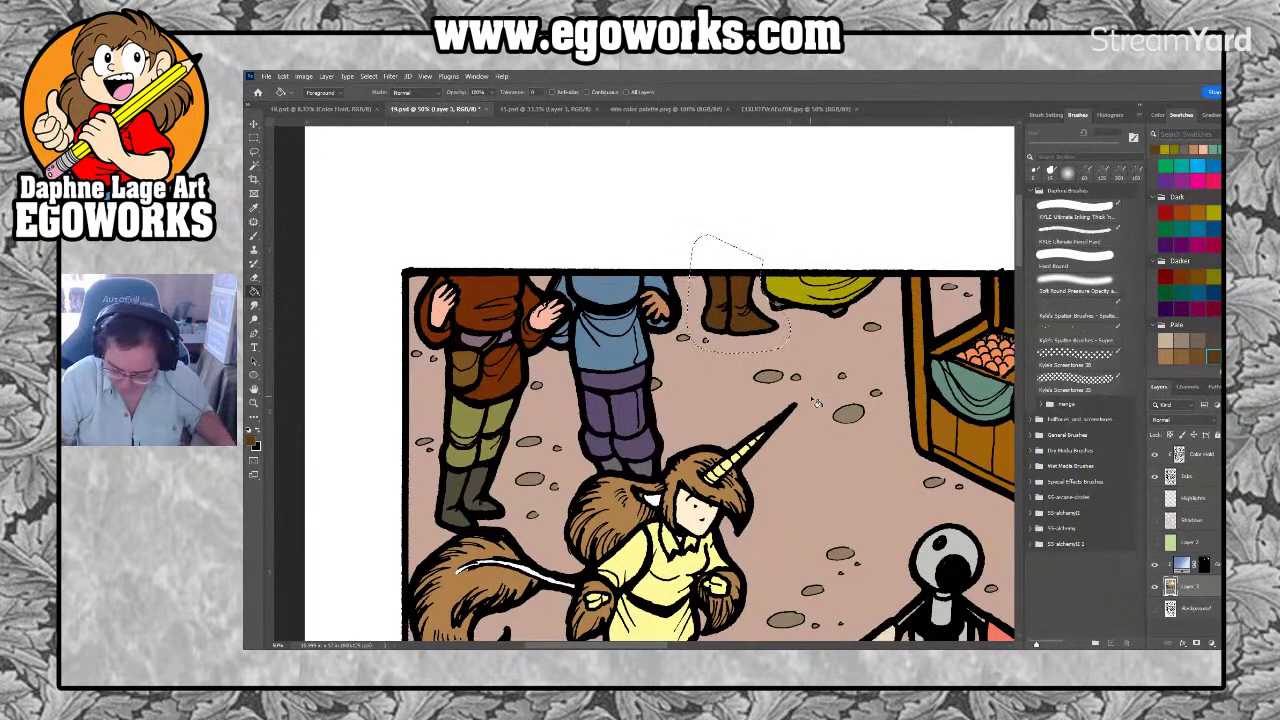
# Lasso the belt of the figure in the red-brown tunic and fill it with a grey-brown Pale swatch
pyautogui.moveTo(842, 446); pyautogui.dragTo(850, 418)
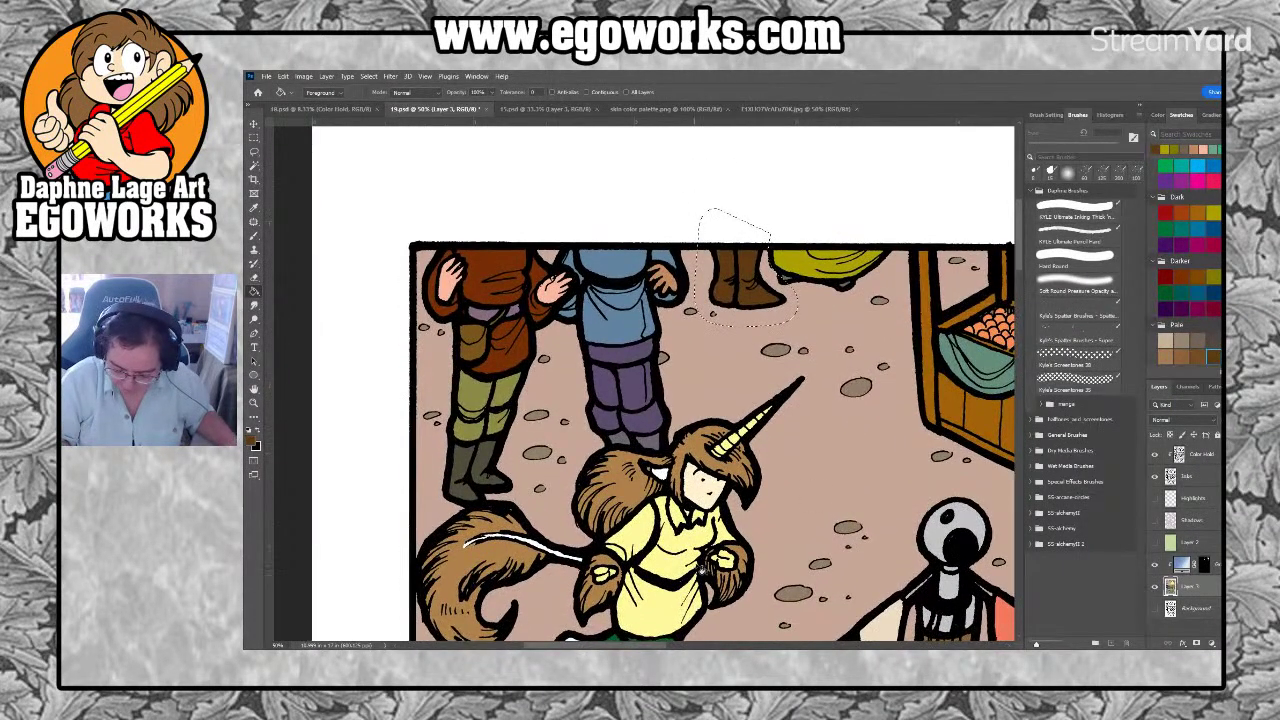
pyautogui.moveTo(804, 492); pyautogui.dragTo(869, 467)
pyautogui.press('l')
pyautogui.moveTo(592, 298)
pyautogui.mouseDown()
pyautogui.moveTo(535, 308)
pyautogui.moveTo(537, 325)
pyautogui.moveTo(594, 300)
pyautogui.mouseUp()
pyautogui.press('g')
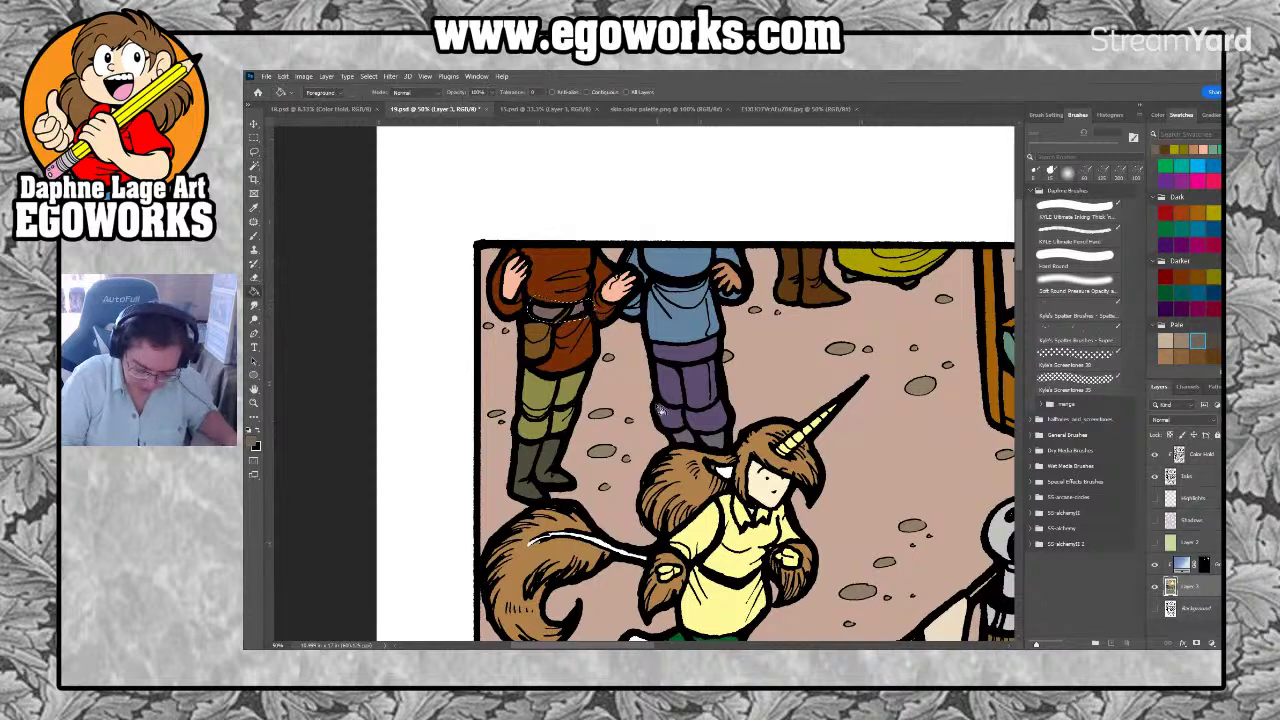
# Sample the olive of the red-brown-clad figure's trousers, lasso both arms, and fill only the sleeves with it
pyautogui.press('i')
pyautogui.click(575, 380)
pyautogui.press('l')
pyautogui.moveTo(598, 322)
pyautogui.mouseDown()
pyautogui.moveTo(624, 262)
pyautogui.moveTo(603, 214)
pyautogui.moveTo(559, 202)
pyautogui.moveTo(509, 236)
pyautogui.moveTo(489, 282)
pyautogui.moveTo(501, 328)
pyautogui.moveTo(522, 327)
pyautogui.moveTo(520, 276)
pyautogui.mouseUp()
pyautogui.press('g')
pyautogui.click(510, 262)
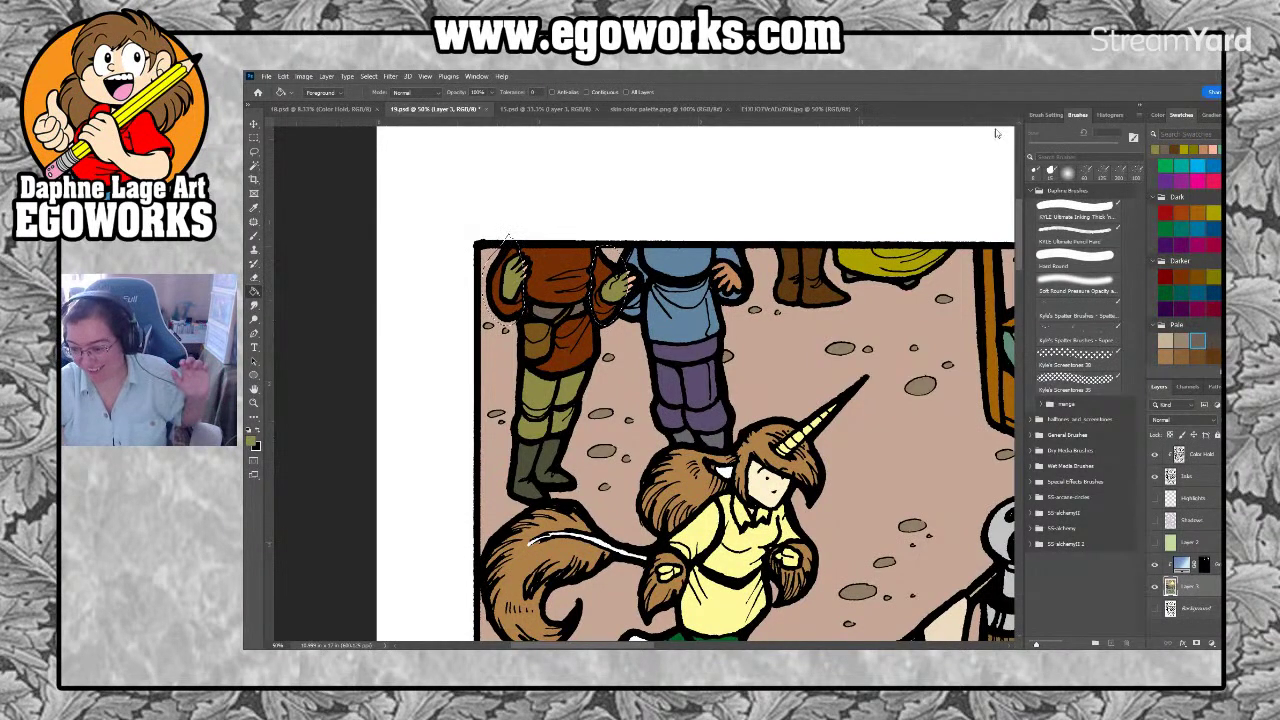
pyautogui.hotkey('ctrl', 'd')
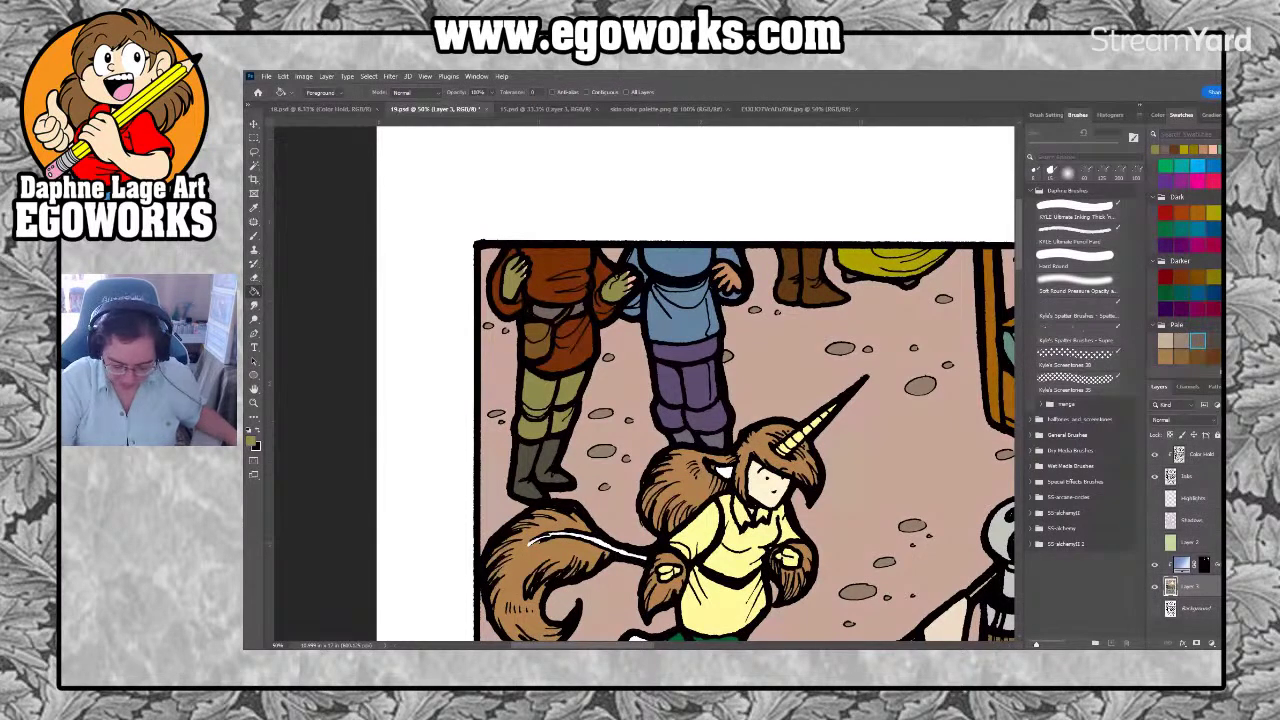
pyautogui.hotkey('ctrl', 'shift', 'd')
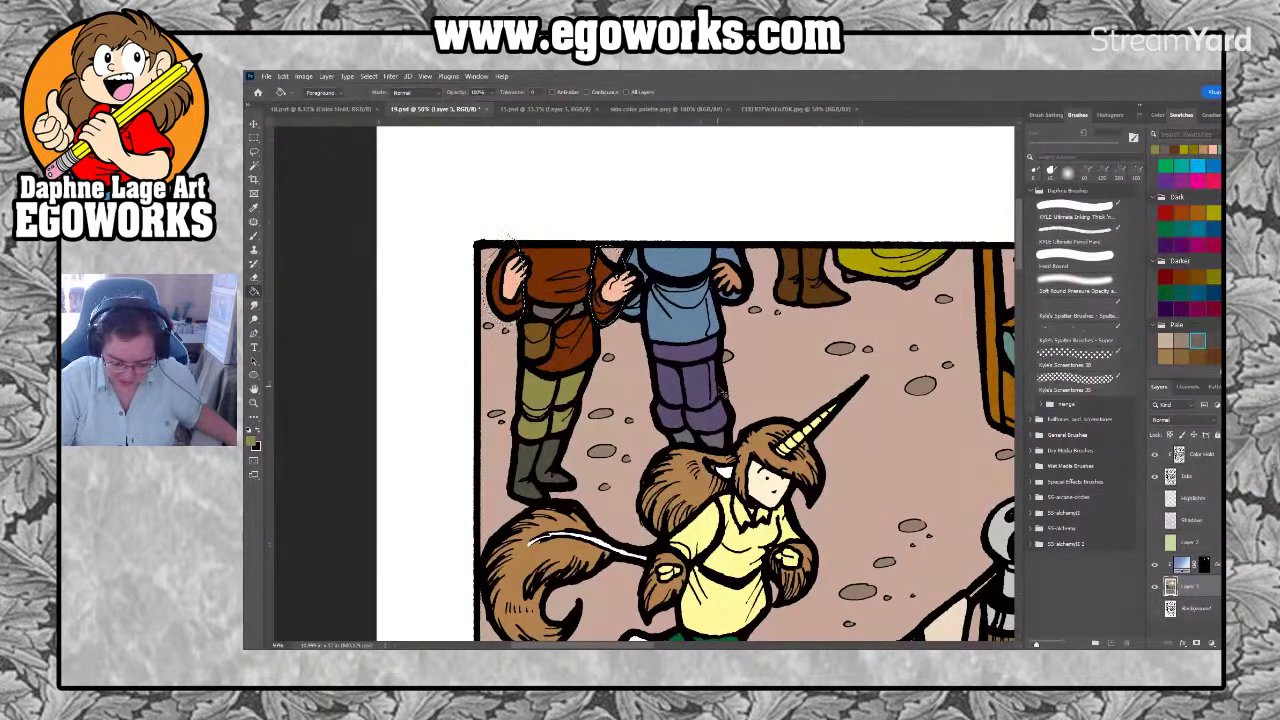
pyautogui.click(607, 279)
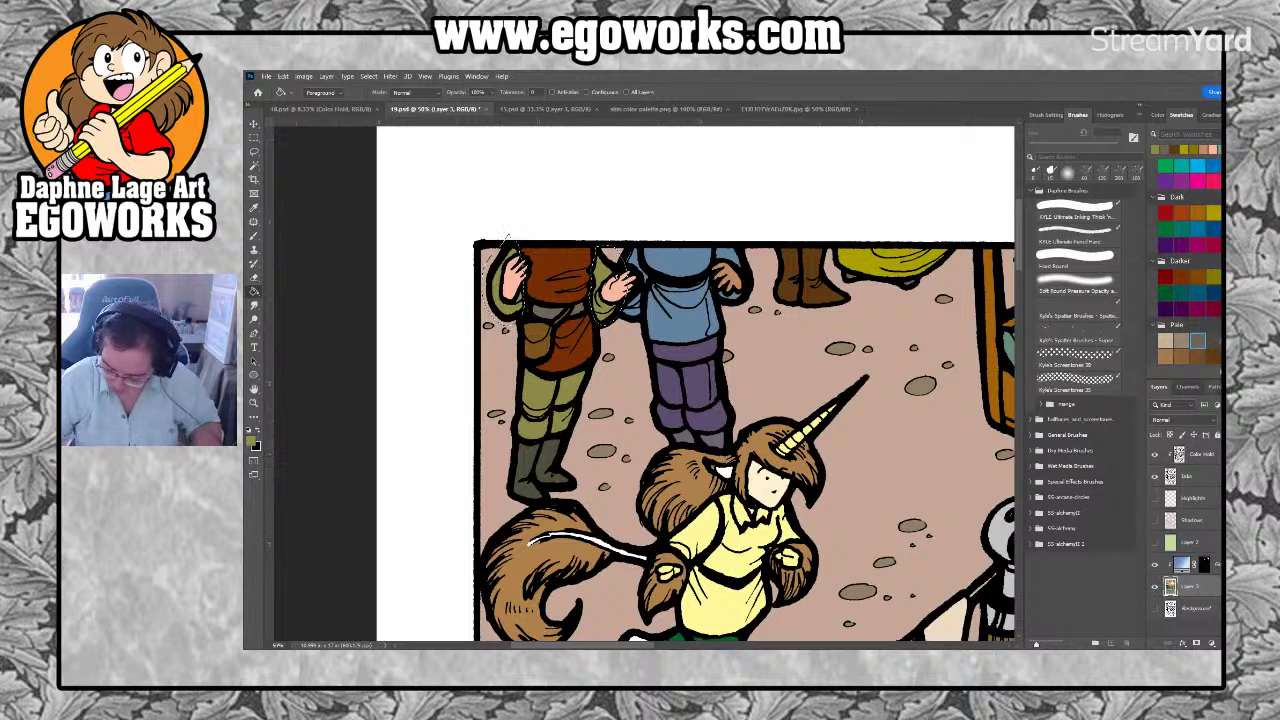
# Lasso the knee sections of the olive trousers, fill them with a dark grey-brown Pale swatch, and deselect
pyautogui.press('l')
pyautogui.click(580, 405)
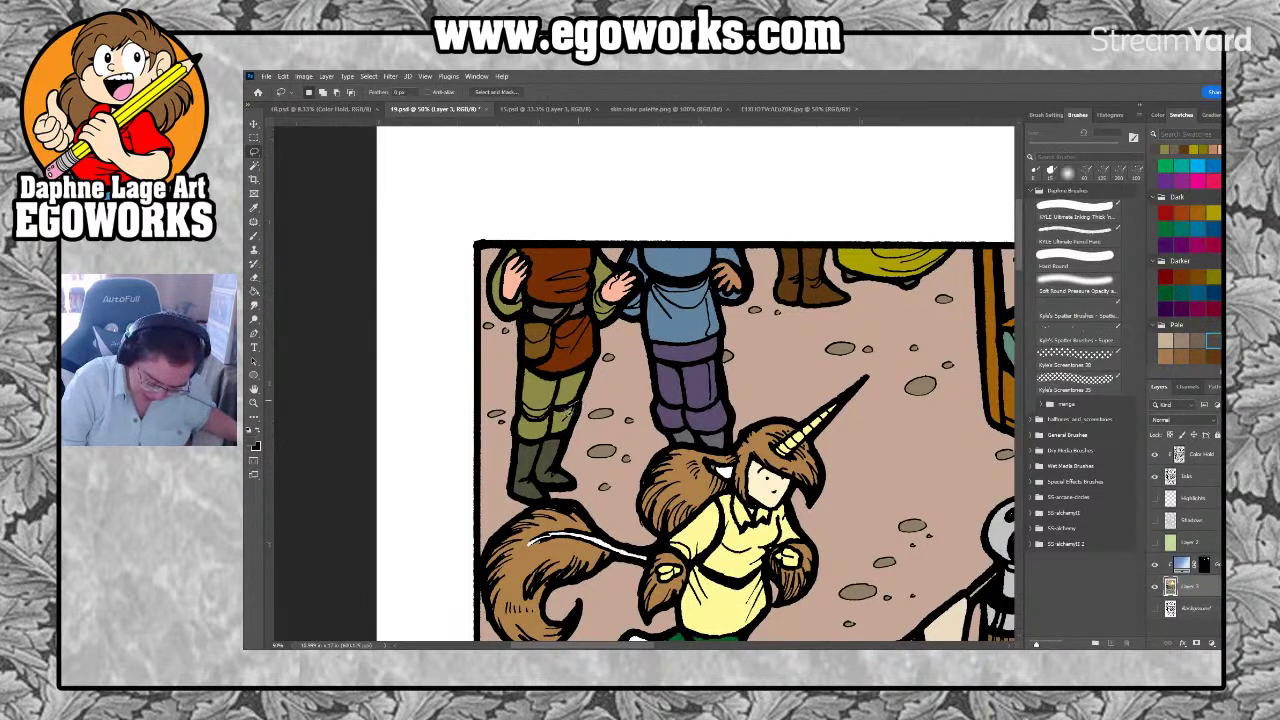
pyautogui.moveTo(555, 410)
pyautogui.mouseDown()
pyautogui.moveTo(522, 411)
pyautogui.moveTo(509, 439)
pyautogui.moveTo(547, 456)
pyautogui.moveTo(580, 412)
pyautogui.mouseUp()
pyautogui.press('g')
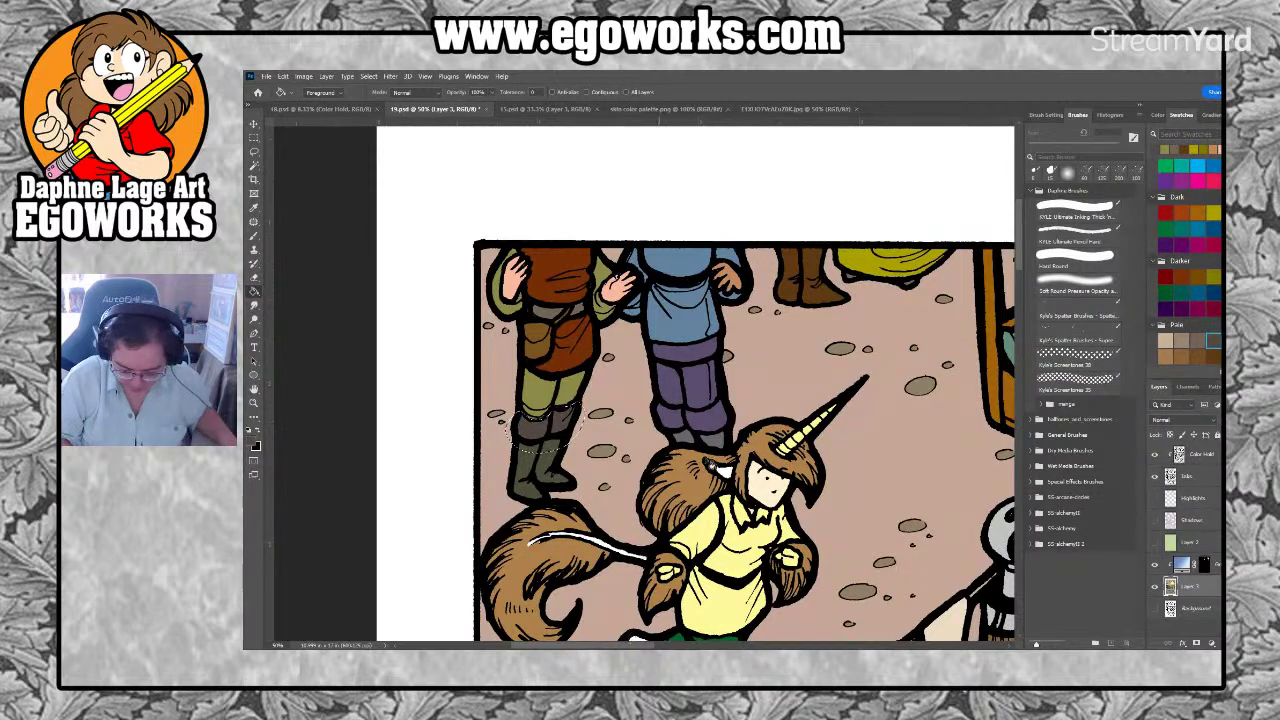
pyautogui.moveTo(831, 383); pyautogui.dragTo(807, 387)
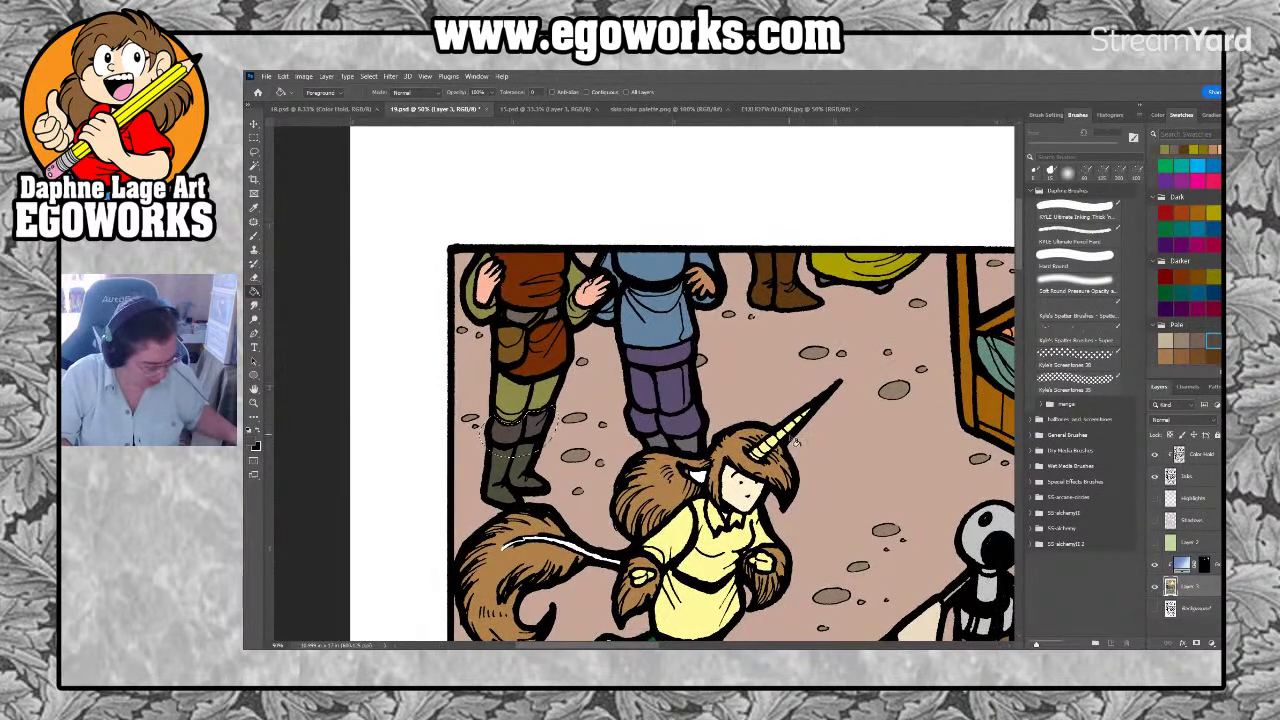
pyautogui.hotkey('ctrl', 'd')
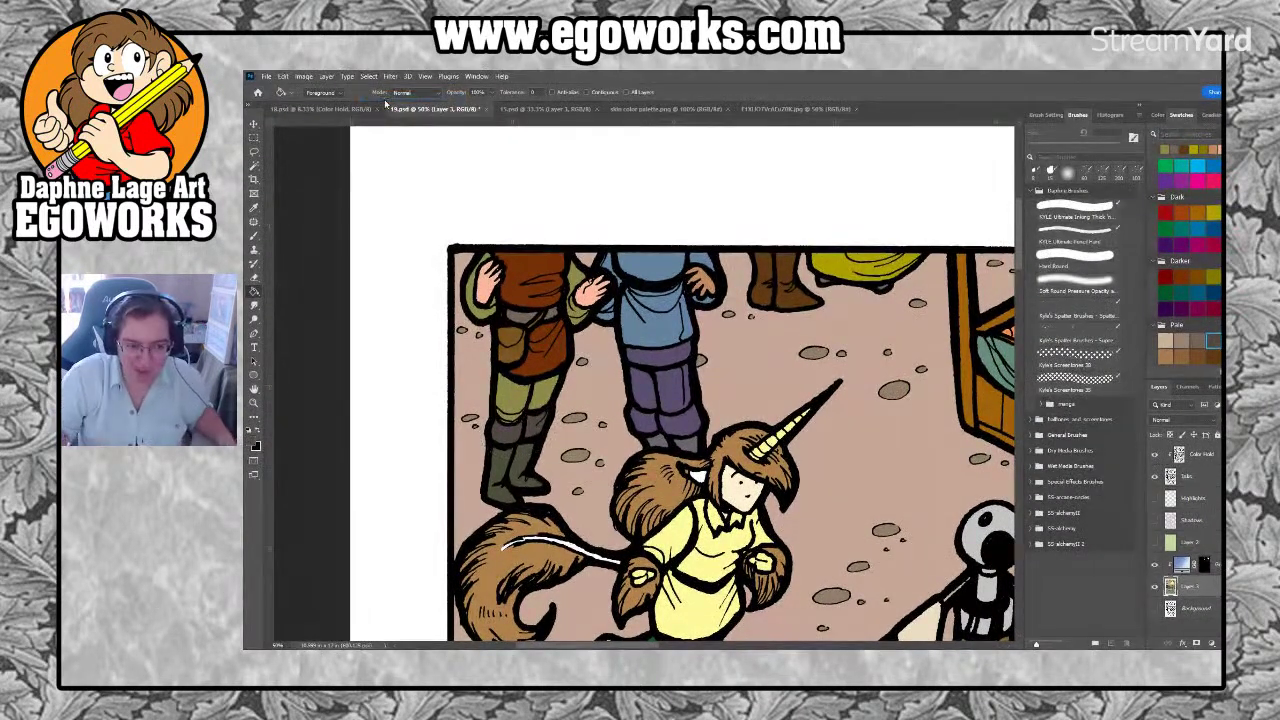
# Sample the purple of the blue-clad figure's trousers, lasso both arms, and fill only the sleeves with it
pyautogui.moveTo(785, 470); pyautogui.dragTo(788, 495)
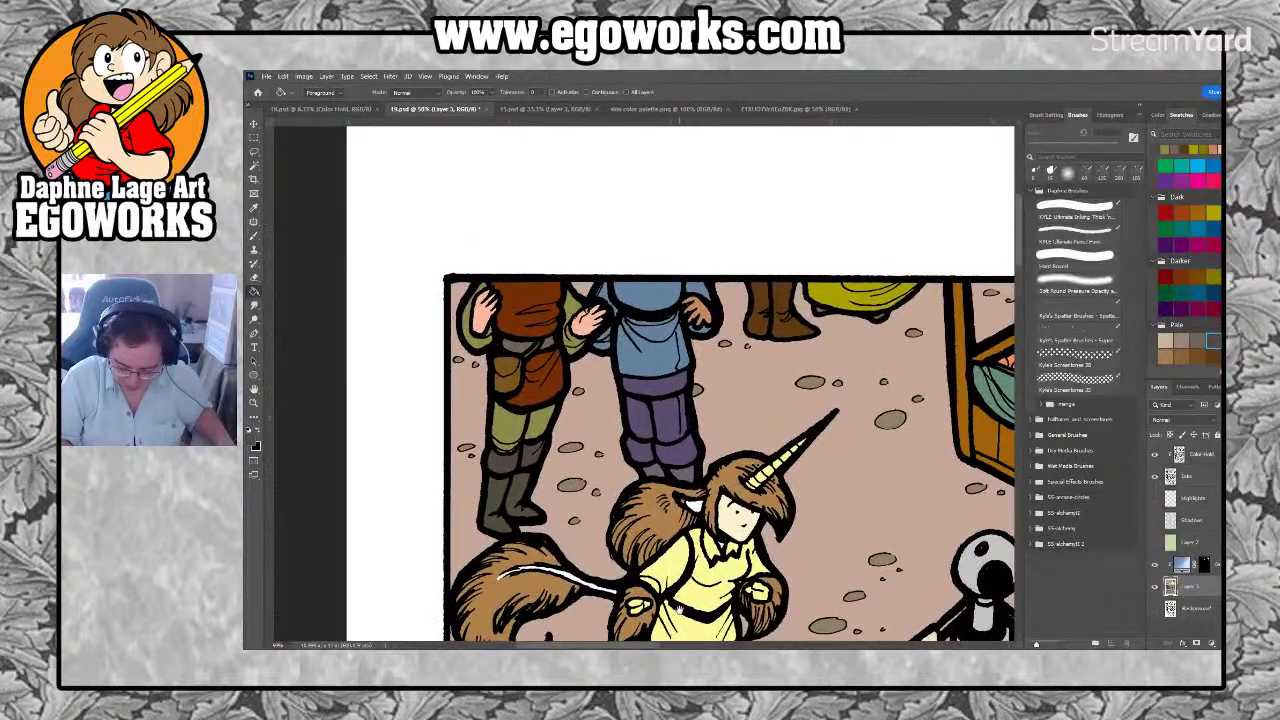
pyautogui.press('i')
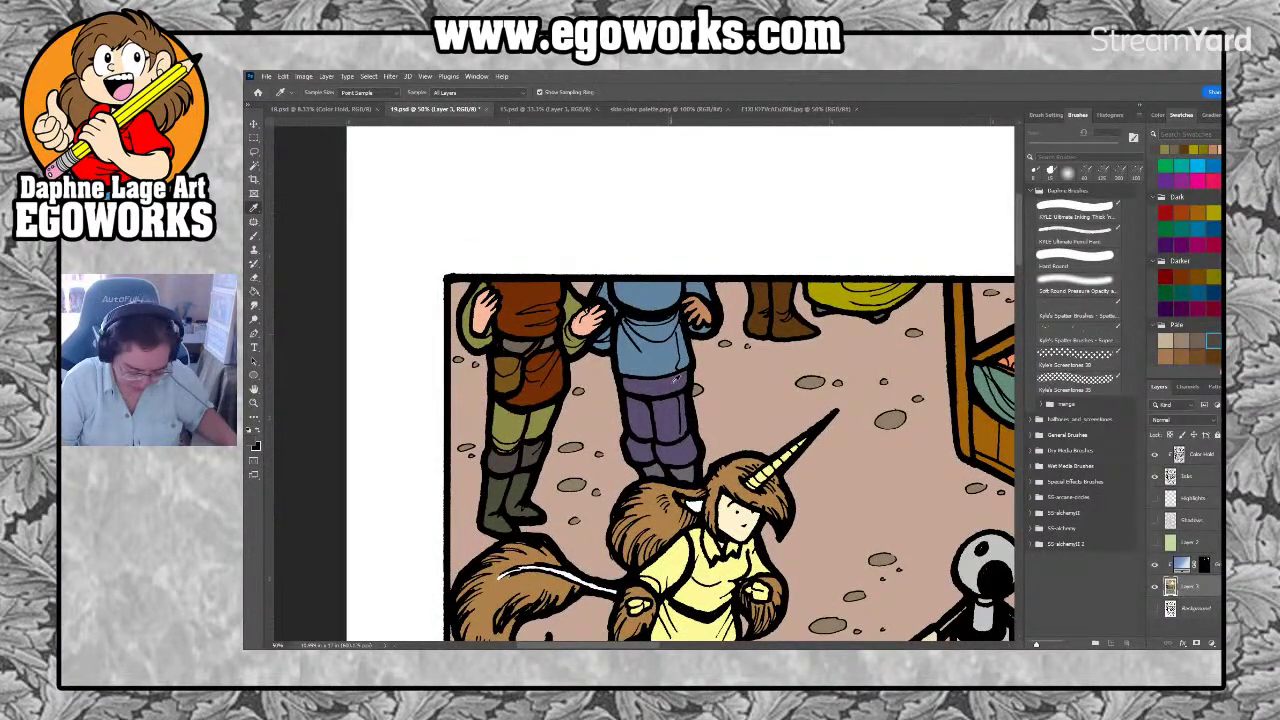
pyautogui.press('l')
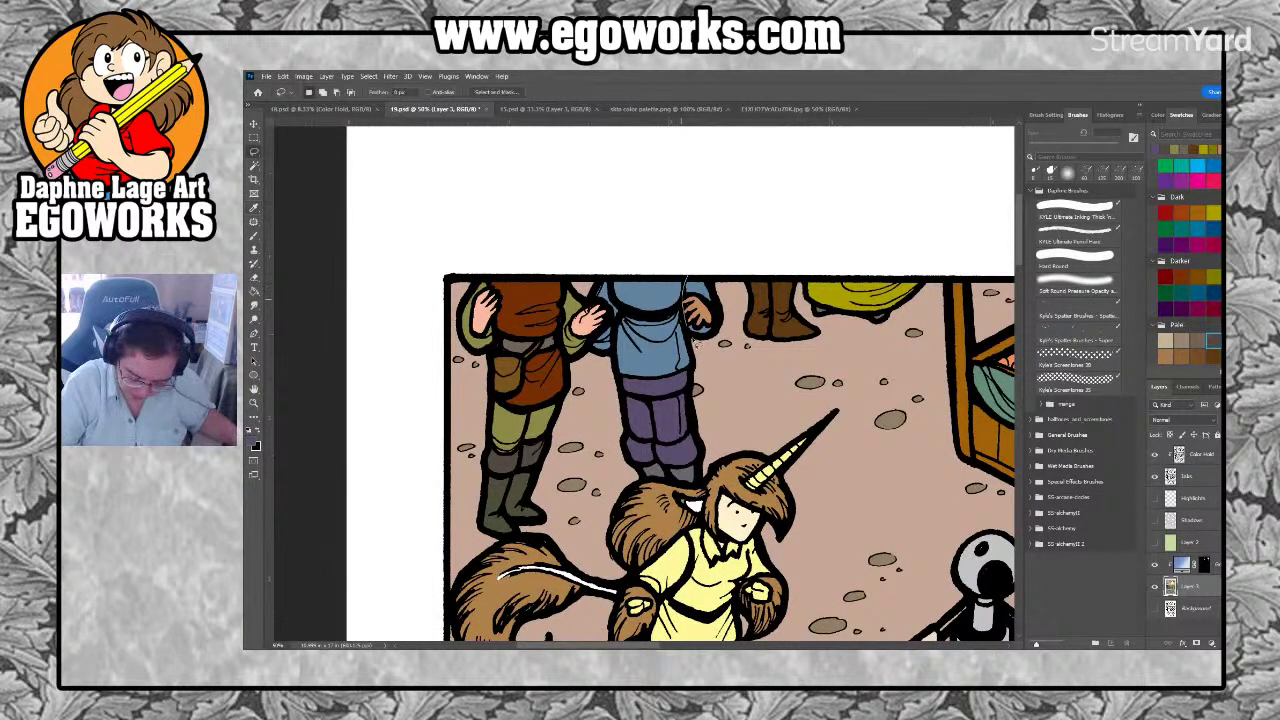
pyautogui.moveTo(708, 270)
pyautogui.mouseDown()
pyautogui.moveTo(688, 294)
pyautogui.moveTo(718, 345)
pyautogui.moveTo(610, 283)
pyautogui.moveTo(618, 370)
pyautogui.moveTo(578, 350)
pyautogui.moveTo(600, 268)
pyautogui.mouseUp()
pyautogui.press('g')
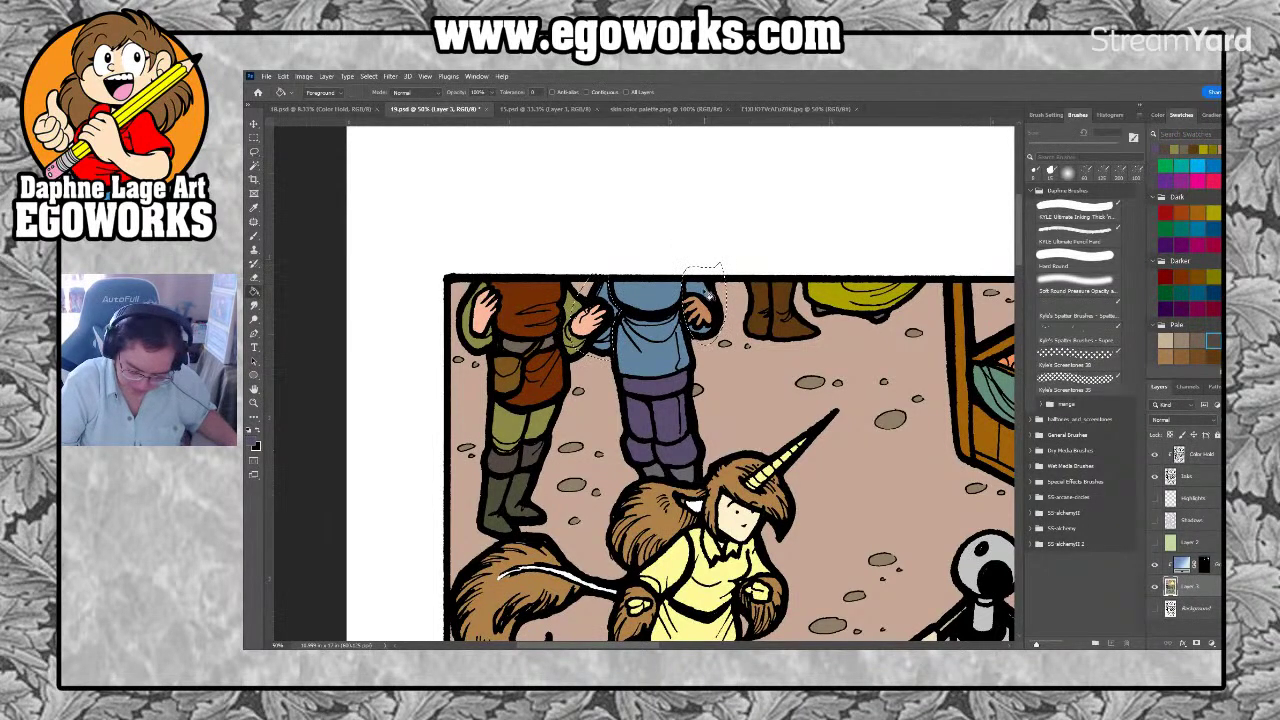
pyautogui.moveTo(794, 483); pyautogui.dragTo(805, 447)
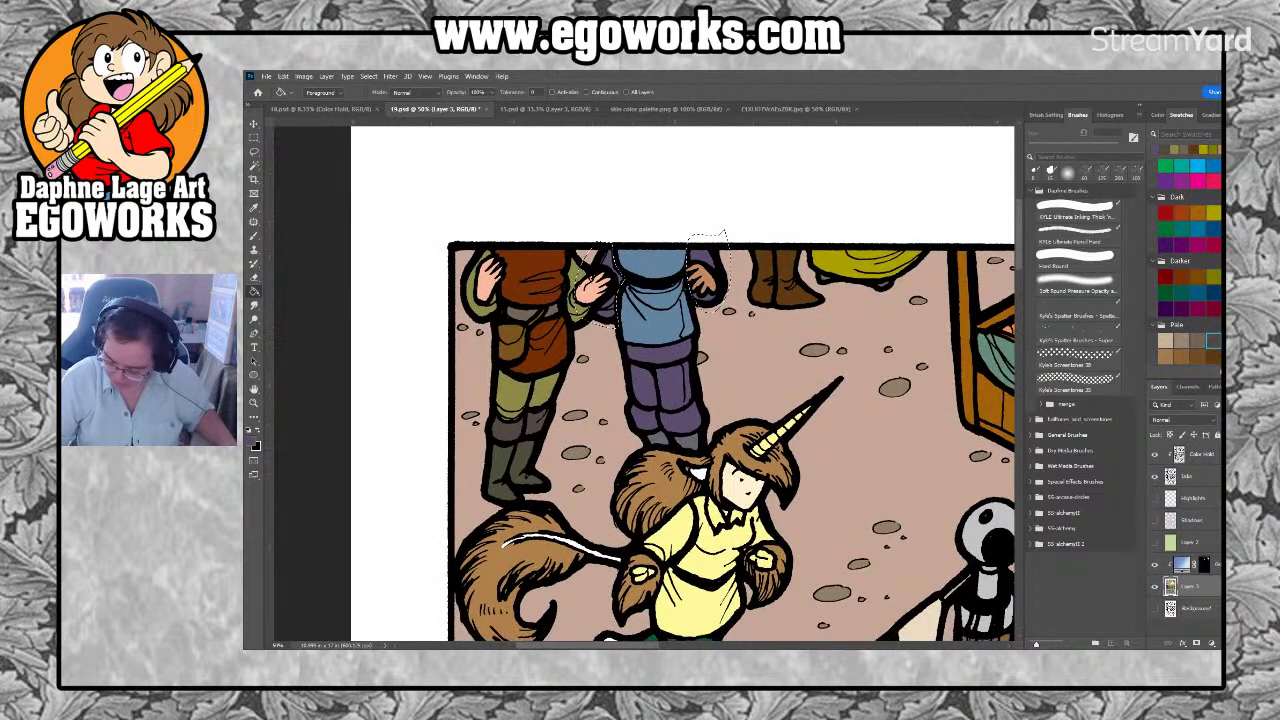
# Lasso the thigh sections of the blue-clad figure's purple trousers and fill them with a medium brown Pale swatch
pyautogui.click(1183, 352)
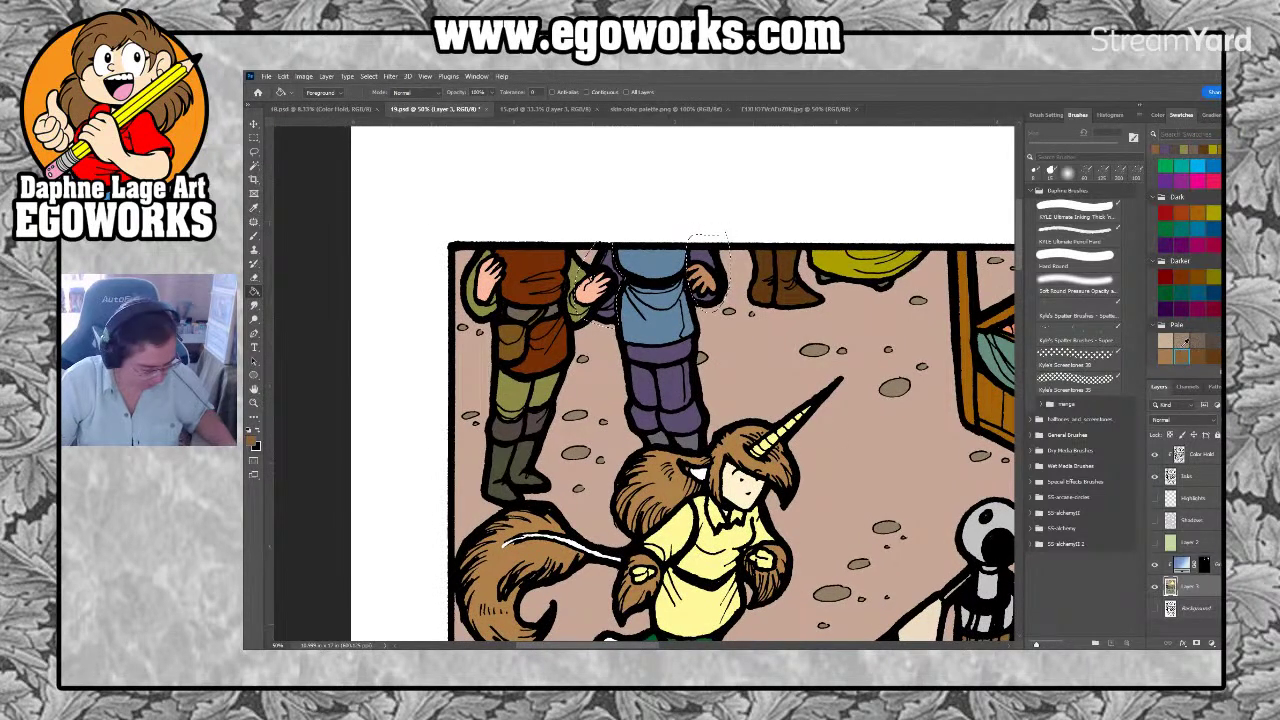
pyautogui.press('l')
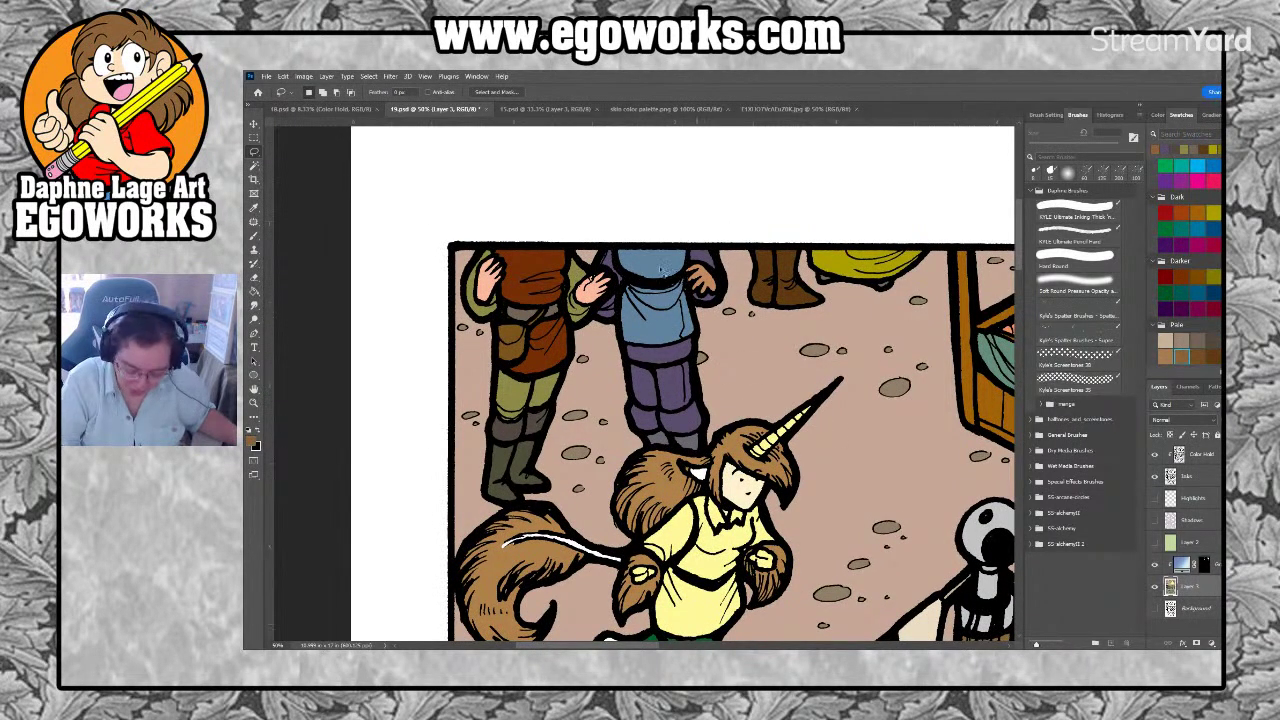
pyautogui.moveTo(670, 370)
pyautogui.mouseDown()
pyautogui.moveTo(632, 364)
pyautogui.moveTo(630, 394)
pyautogui.moveTo(655, 418)
pyautogui.moveTo(690, 413)
pyautogui.mouseUp()
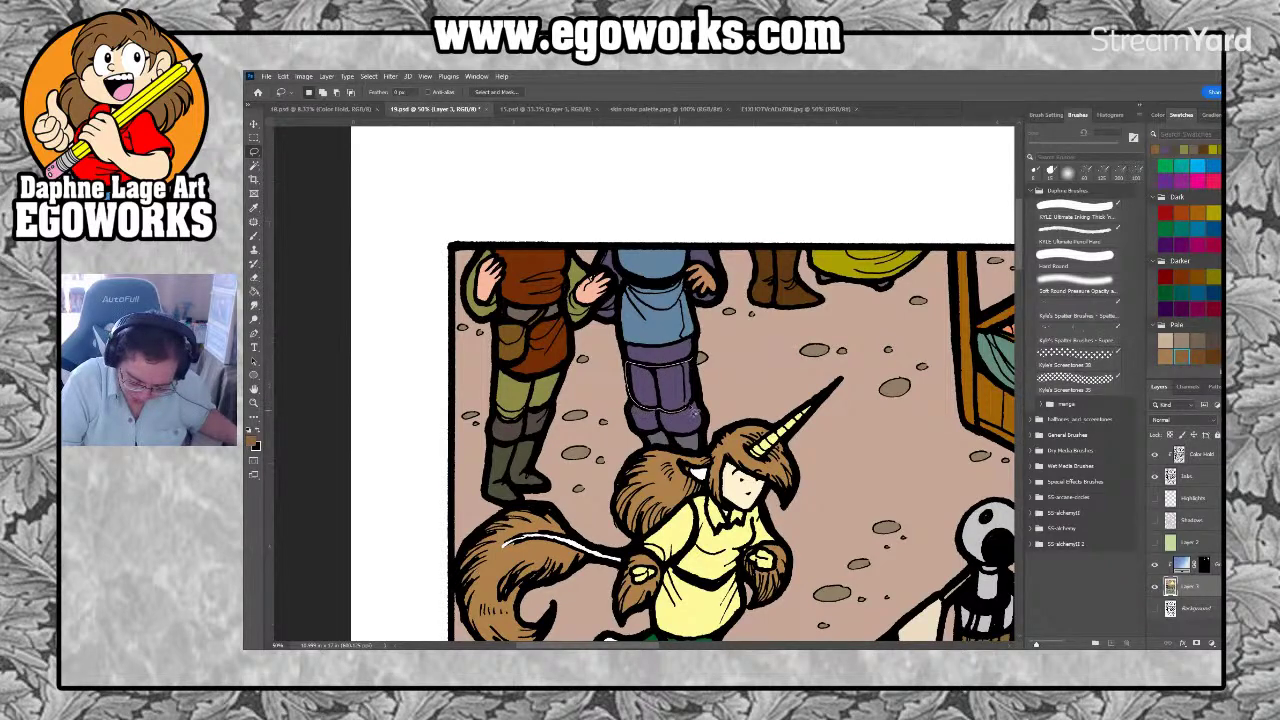
pyautogui.press('g')
pyautogui.click(685, 403)
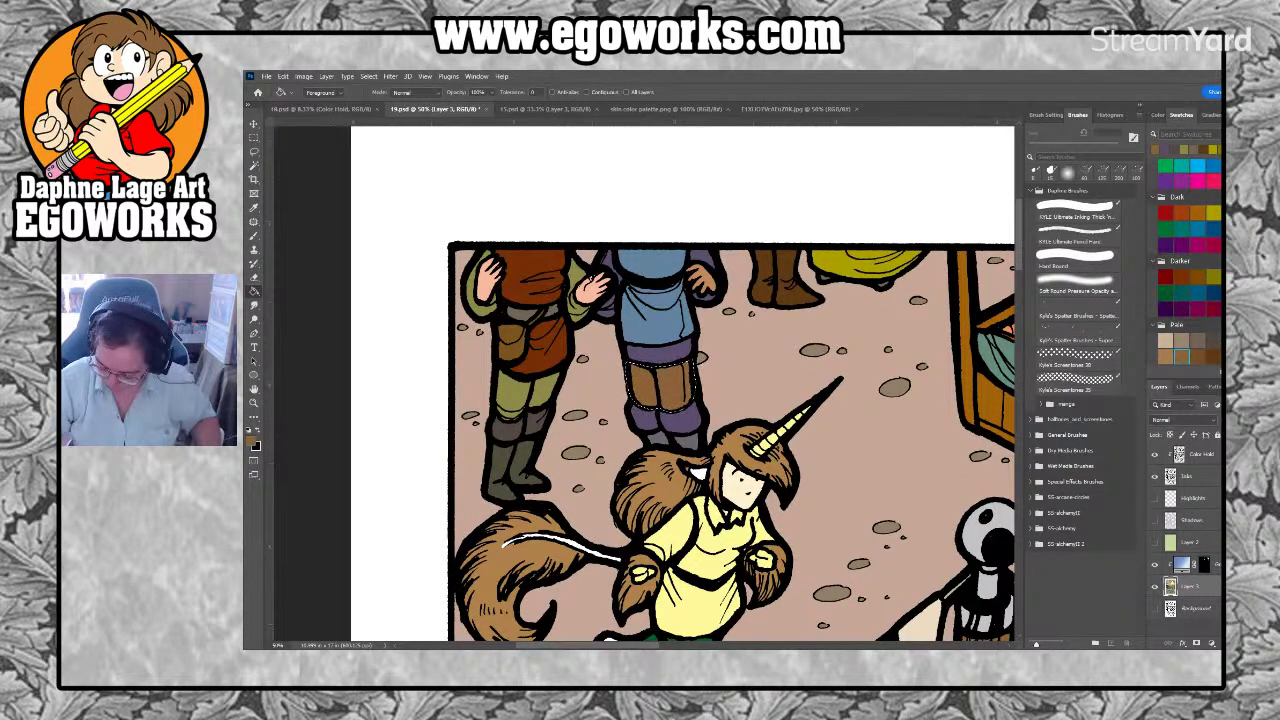
# Lasso the blue-clad figure's boot cuffs and fill them dark brown, and fill the lower boots with a medium brown Pale swatch
pyautogui.press('l')
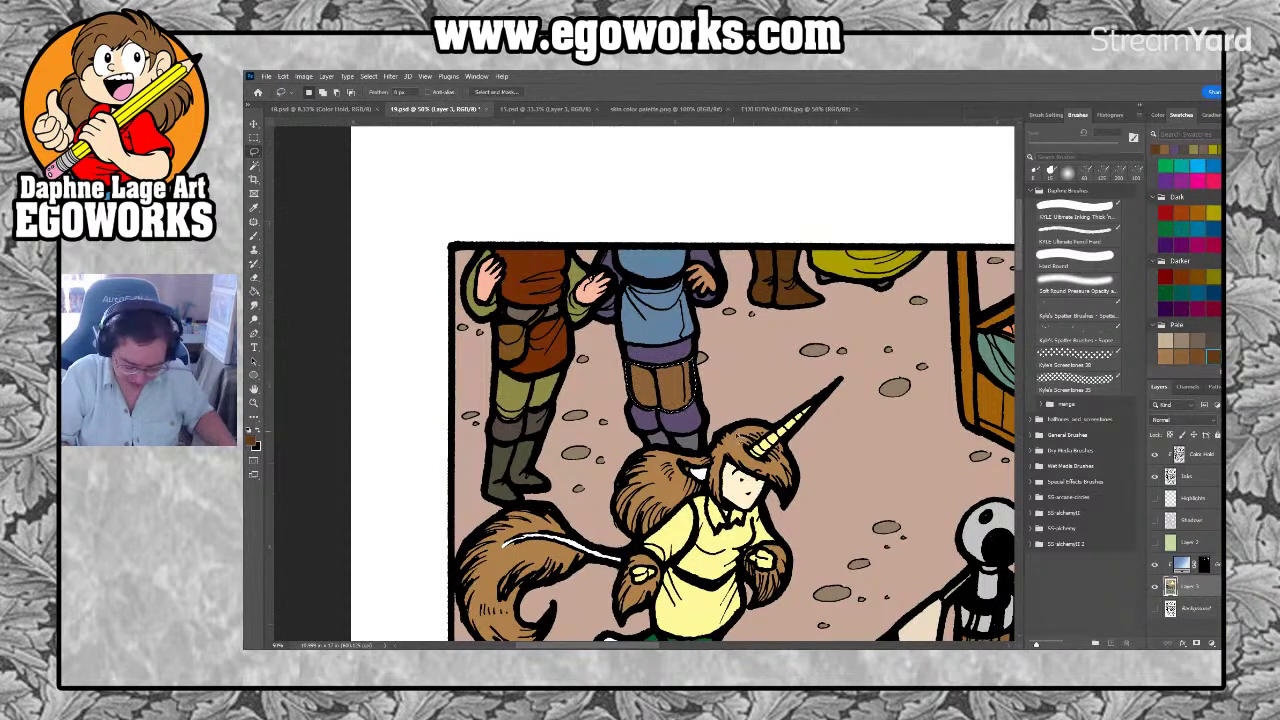
pyautogui.moveTo(620, 420)
pyautogui.mouseDown()
pyautogui.moveTo(700, 445)
pyautogui.moveTo(712, 408)
pyautogui.mouseUp()
pyautogui.press('g')
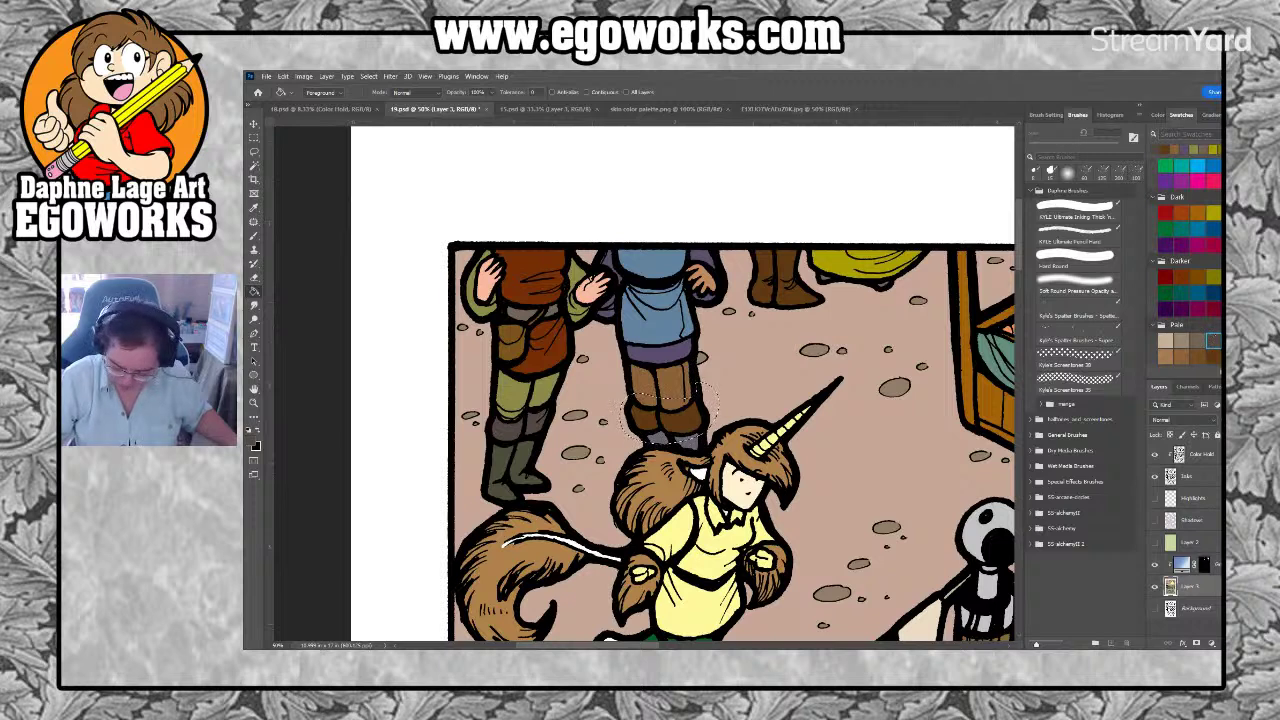
pyautogui.click(1181, 356)
pyautogui.press('l')
pyautogui.press('g')
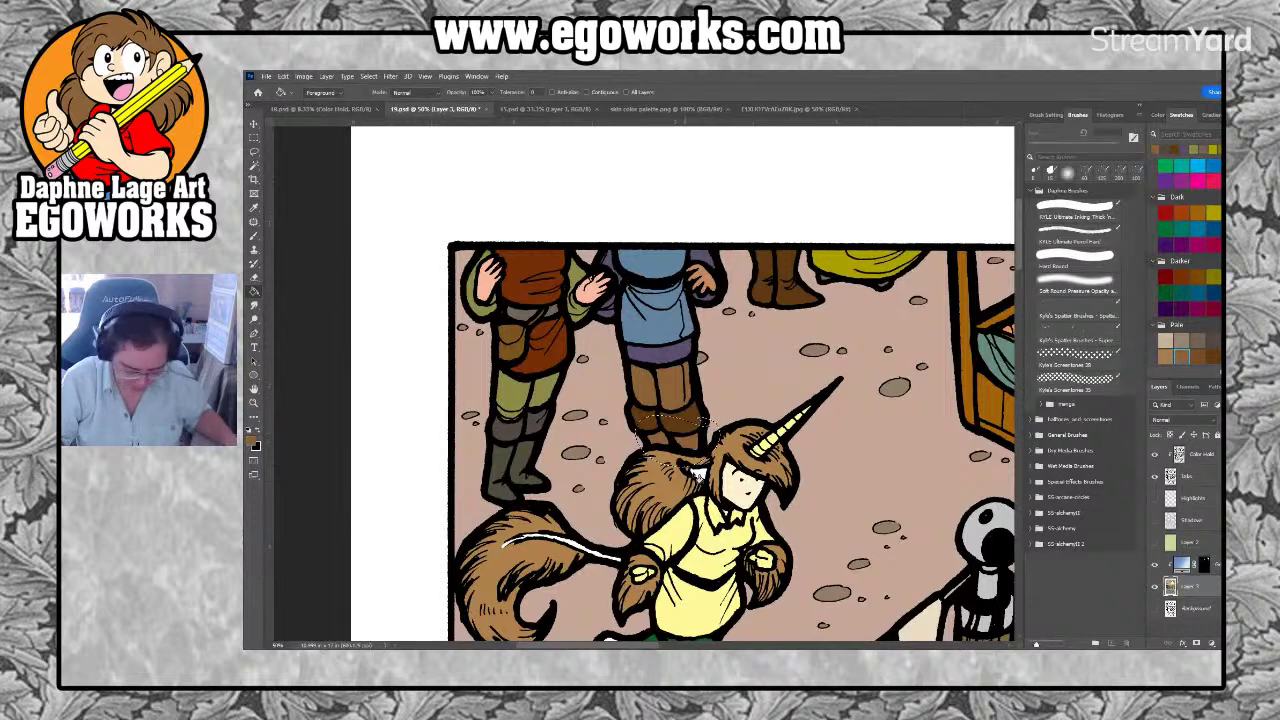
# Lasso the blue-clad figure's thigh sections again, fill them with a grey-brown Pale swatch, and deselect
pyautogui.press('l')
pyautogui.moveTo(660, 354)
pyautogui.mouseDown()
pyautogui.moveTo(623, 367)
pyautogui.moveTo(632, 420)
pyautogui.mouseUp()
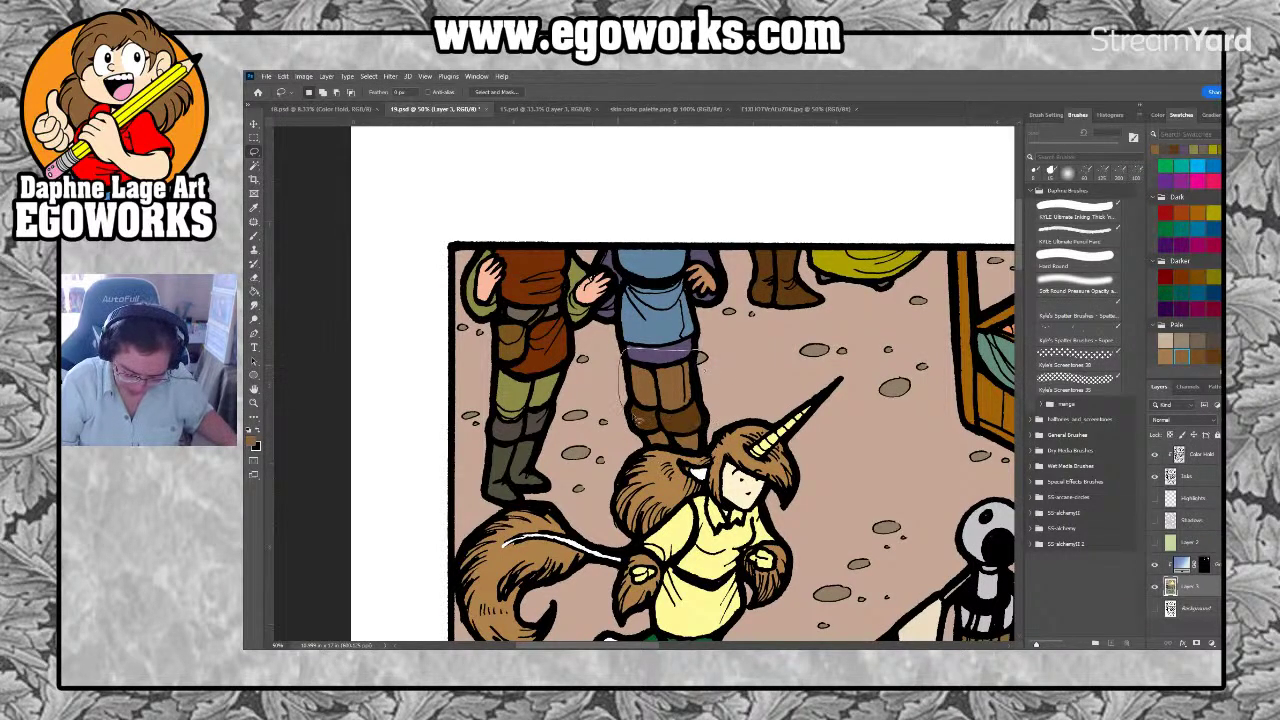
pyautogui.moveTo(712, 390); pyautogui.dragTo(702, 358)
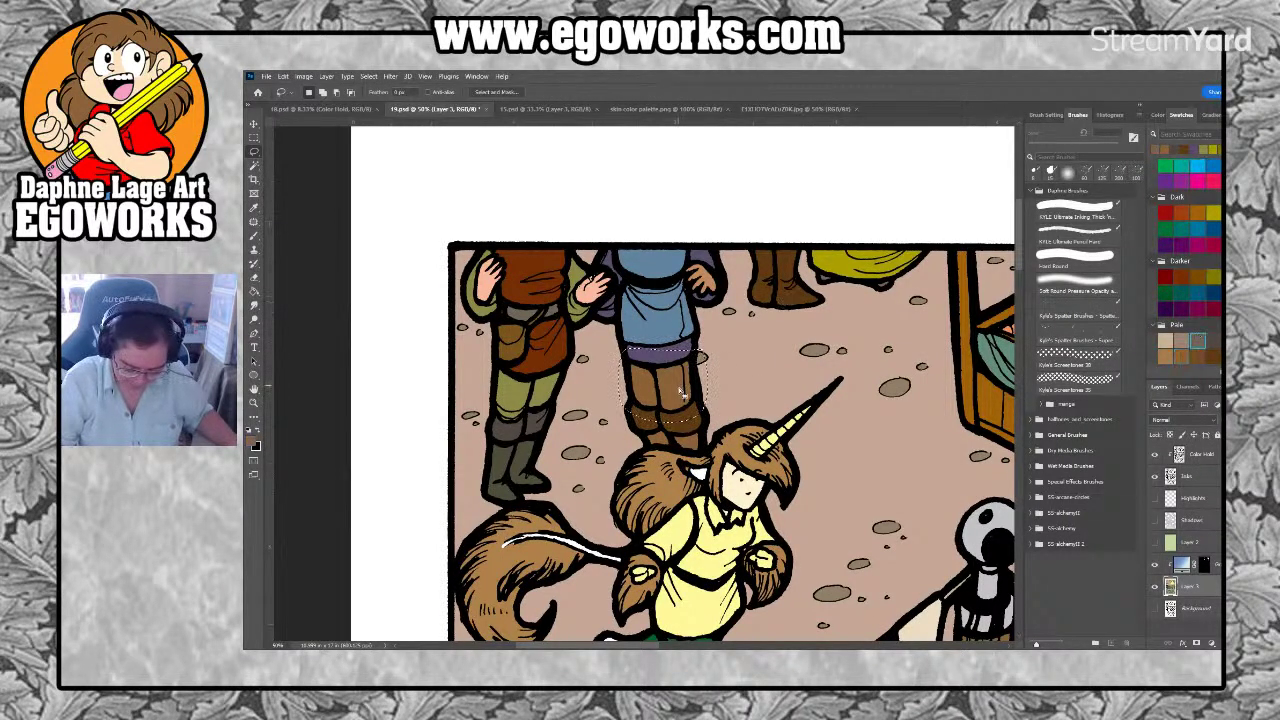
pyautogui.press('g')
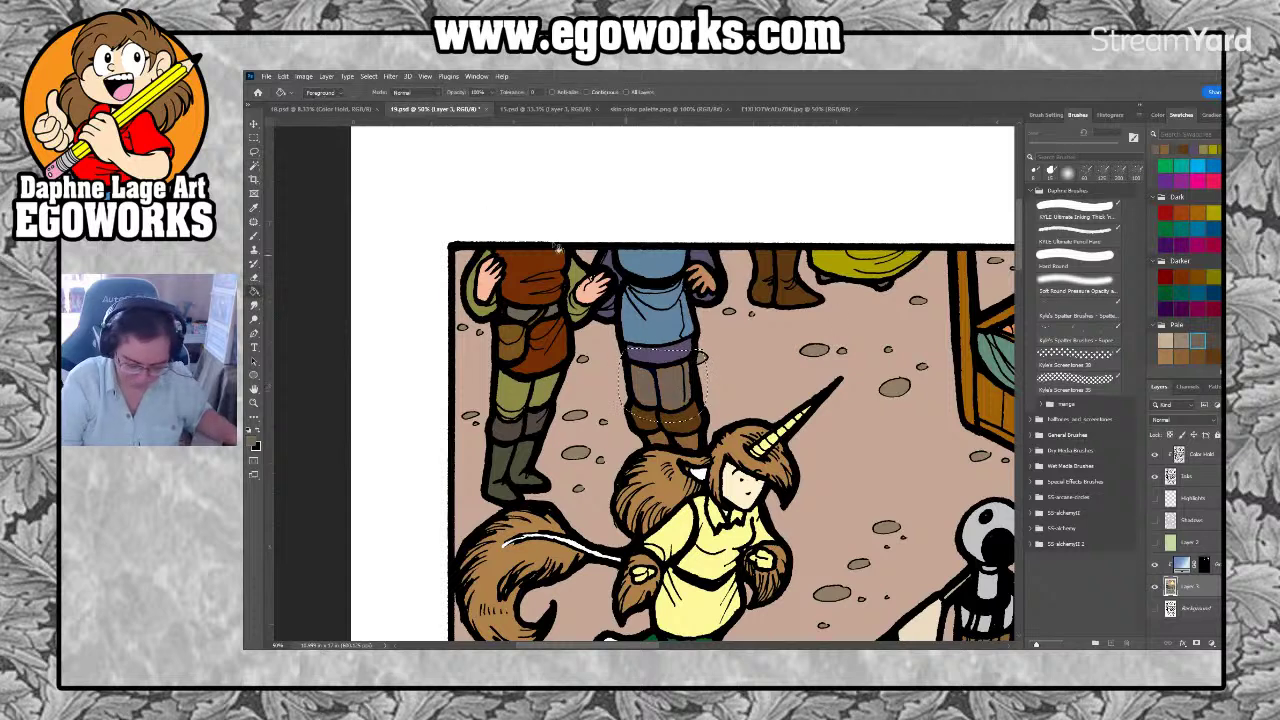
pyautogui.click(369, 77)
pyautogui.click(379, 97)
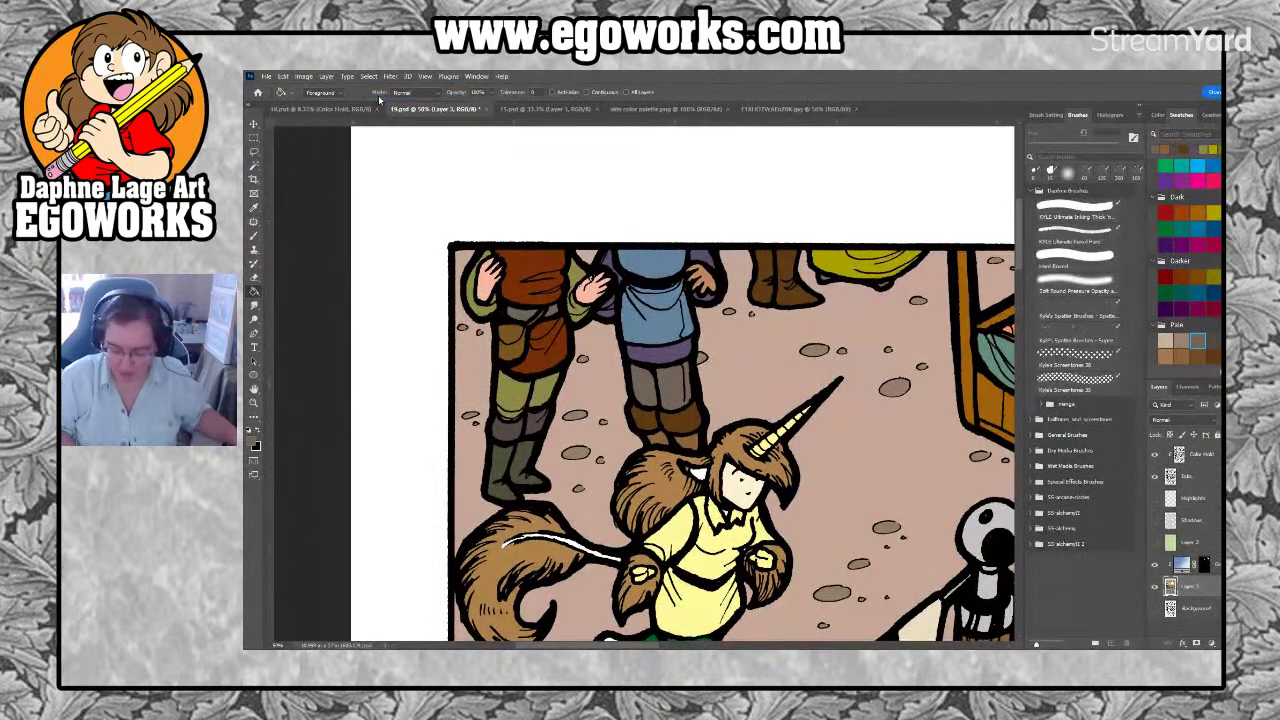
# Try a Pastel purple swatch as the fill for the fruit stall's green drapery, and undo it
pyautogui.hotkey('ctrl', '-')
pyautogui.hotkey('ctrl', '-')
pyautogui.hotkey('ctrl', '-')
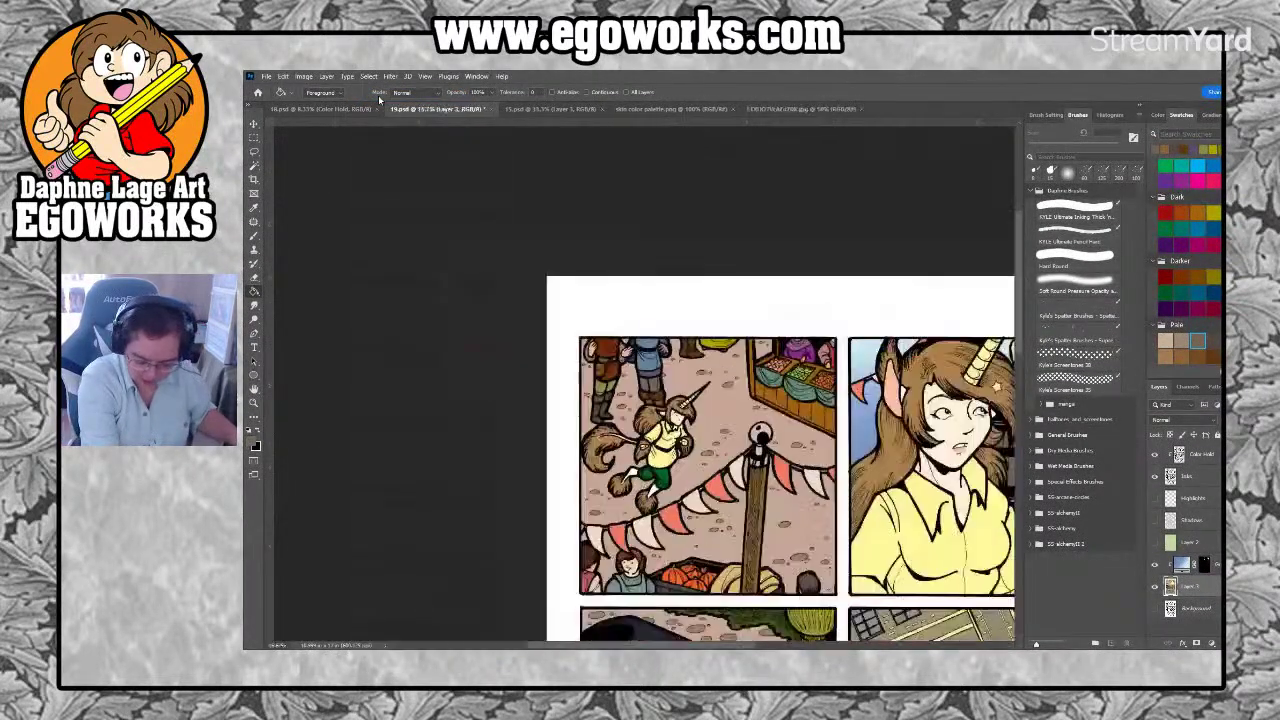
pyautogui.moveTo(818, 500); pyautogui.dragTo(738, 468)
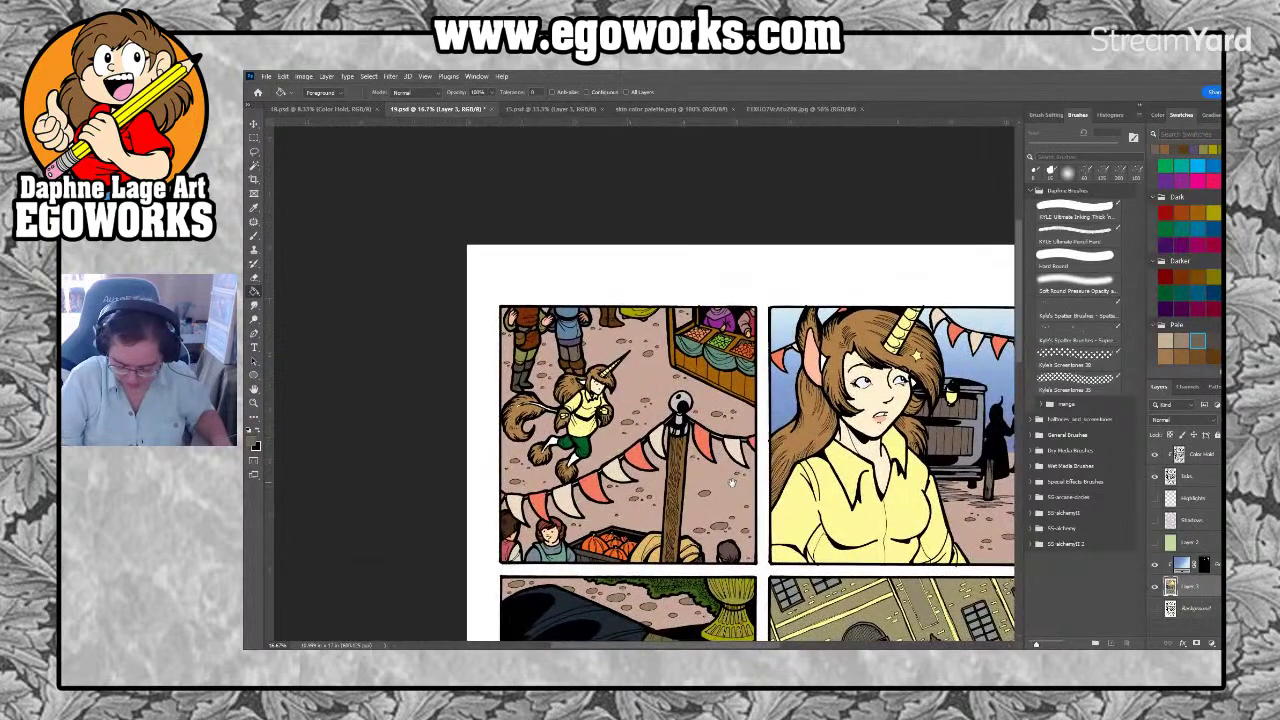
pyautogui.press('z')
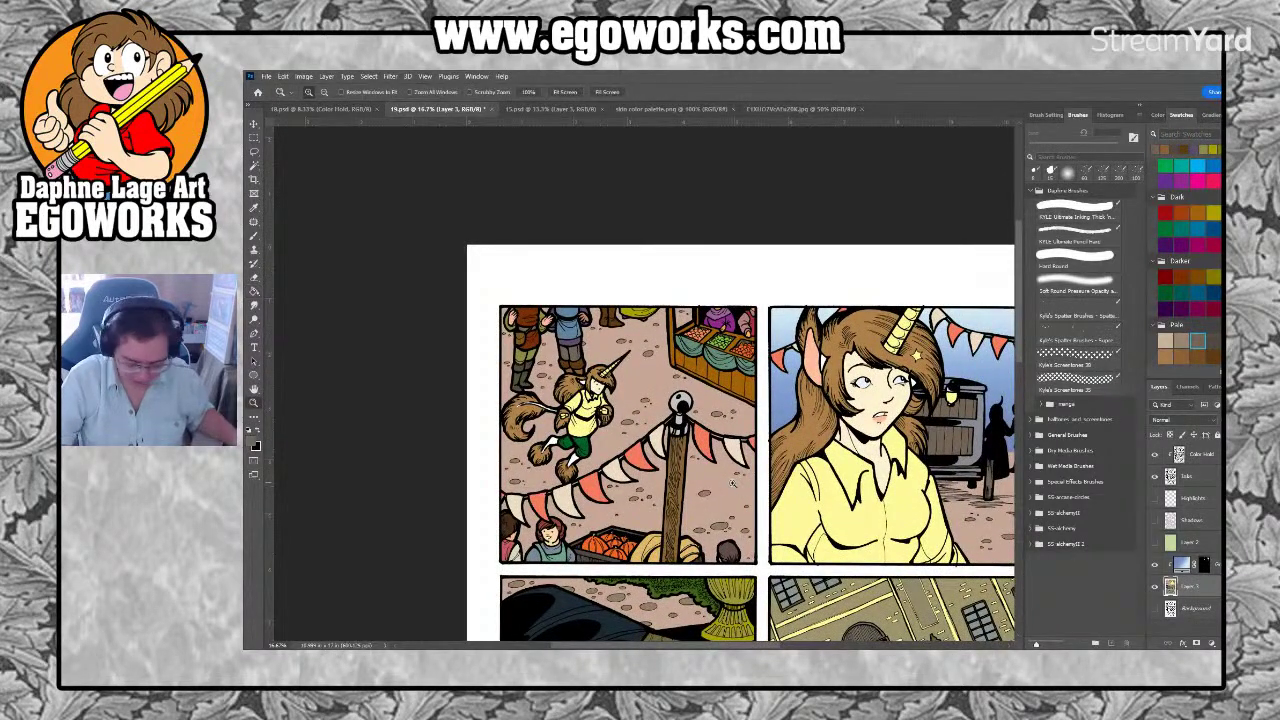
pyautogui.click(751, 370)
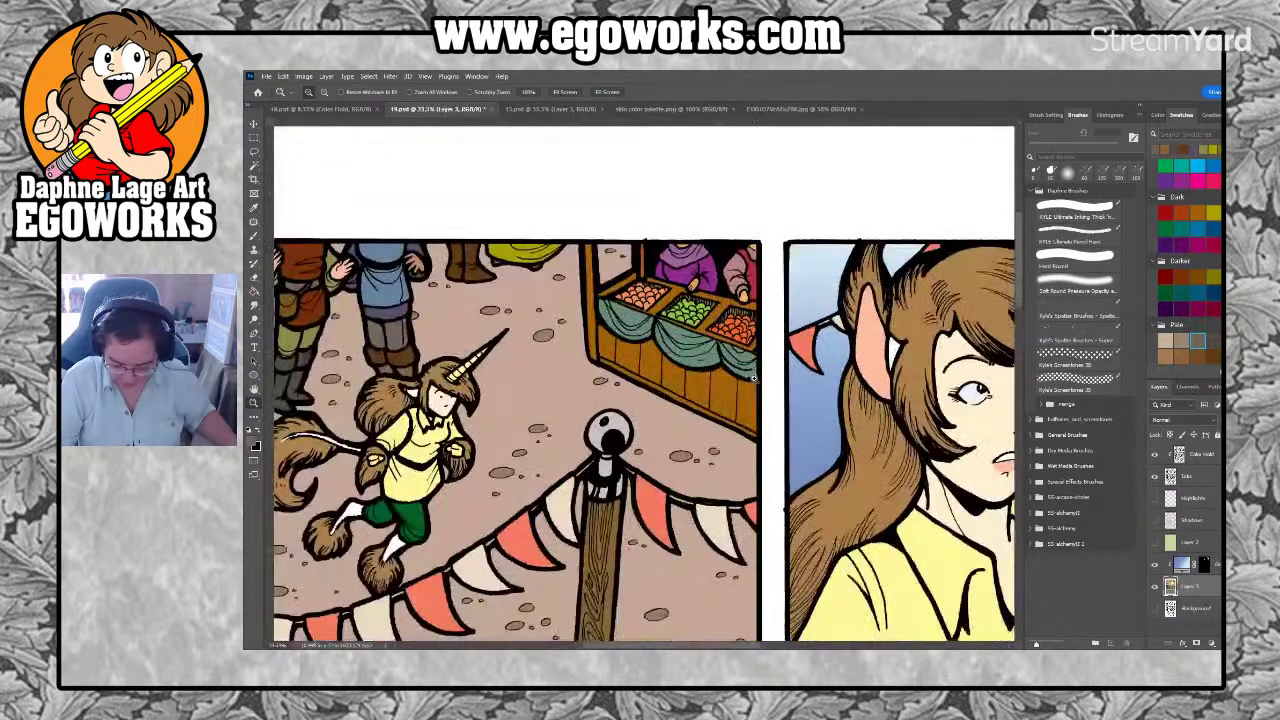
pyautogui.scroll(1, 745, 400)
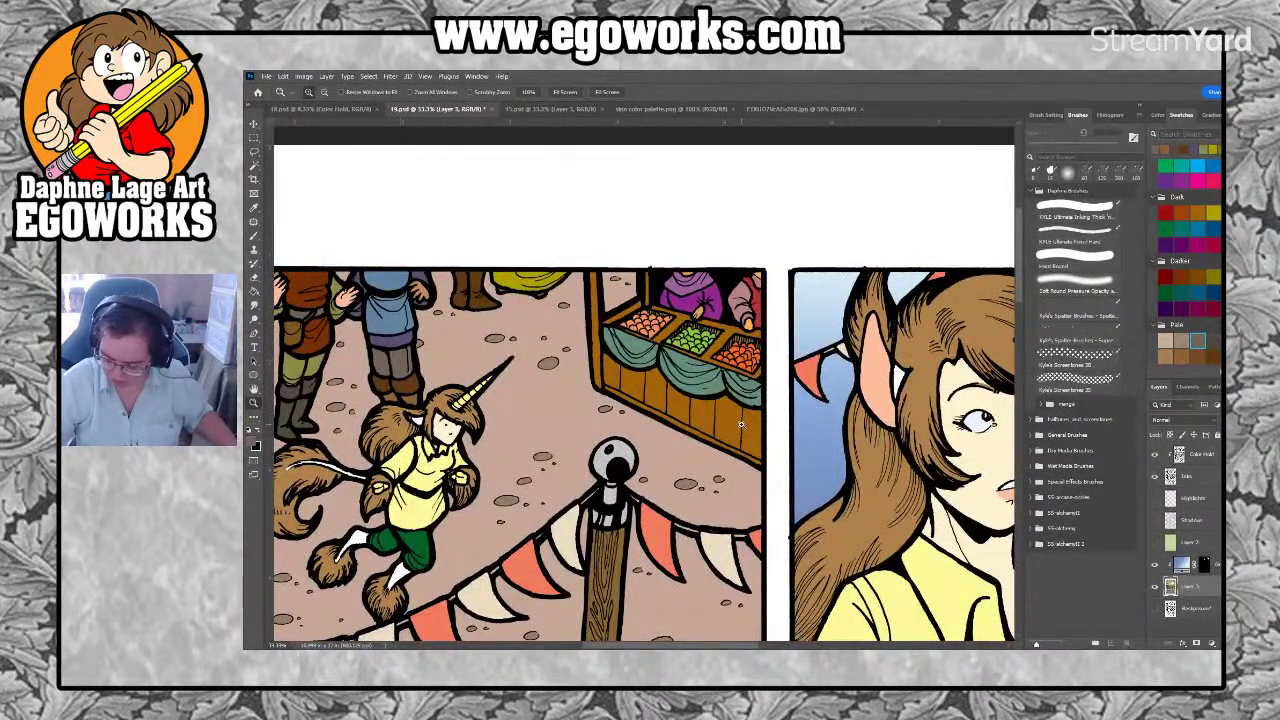
pyautogui.scroll(5, 1185, 260)
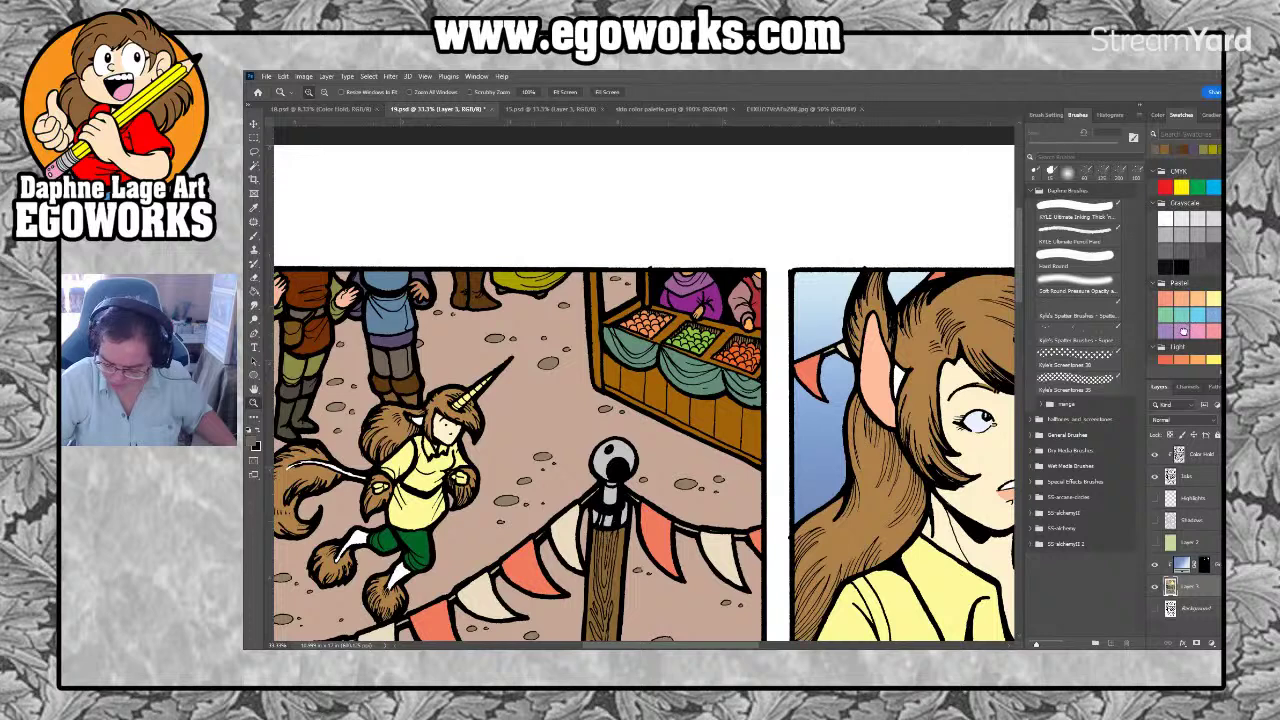
pyautogui.click(1183, 332)
pyautogui.press('g')
pyautogui.click(710, 390)
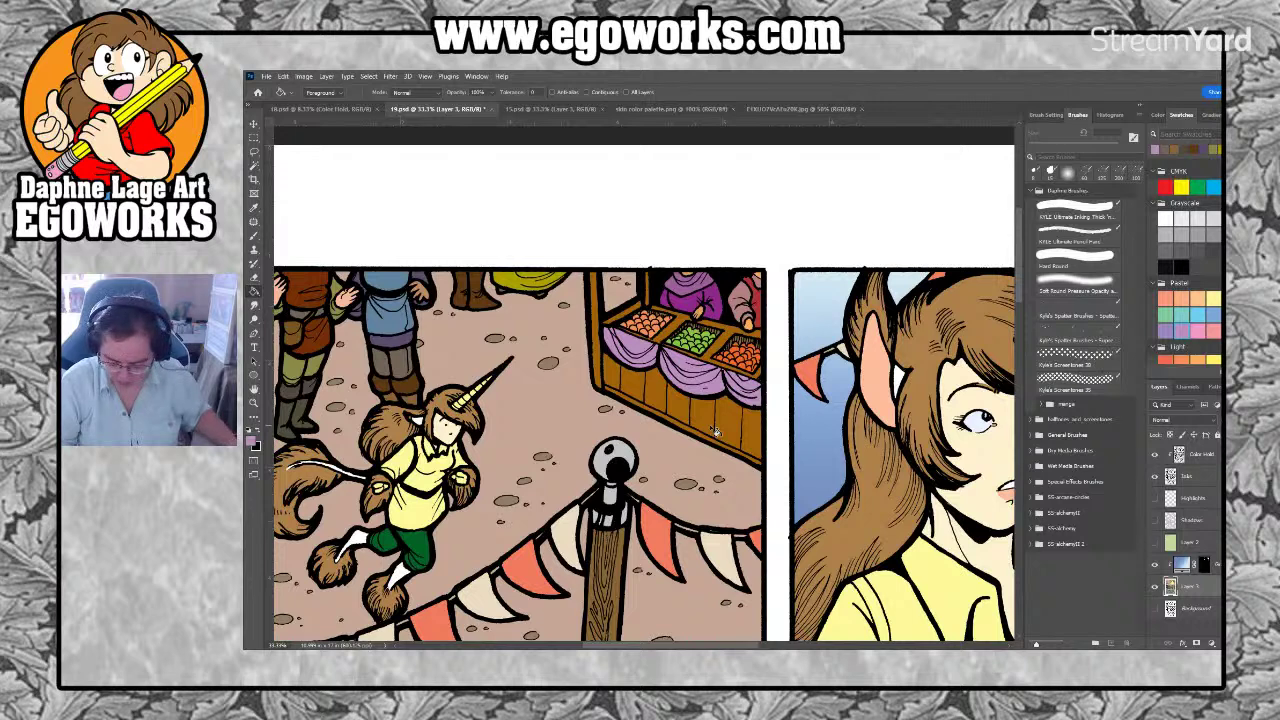
pyautogui.hotkey('ctrl', 'z')
# Sample a light peach skin tone from the Tones palette image and fill the purple-clad vendor's skin on page 19.psd
pyautogui.press('i')
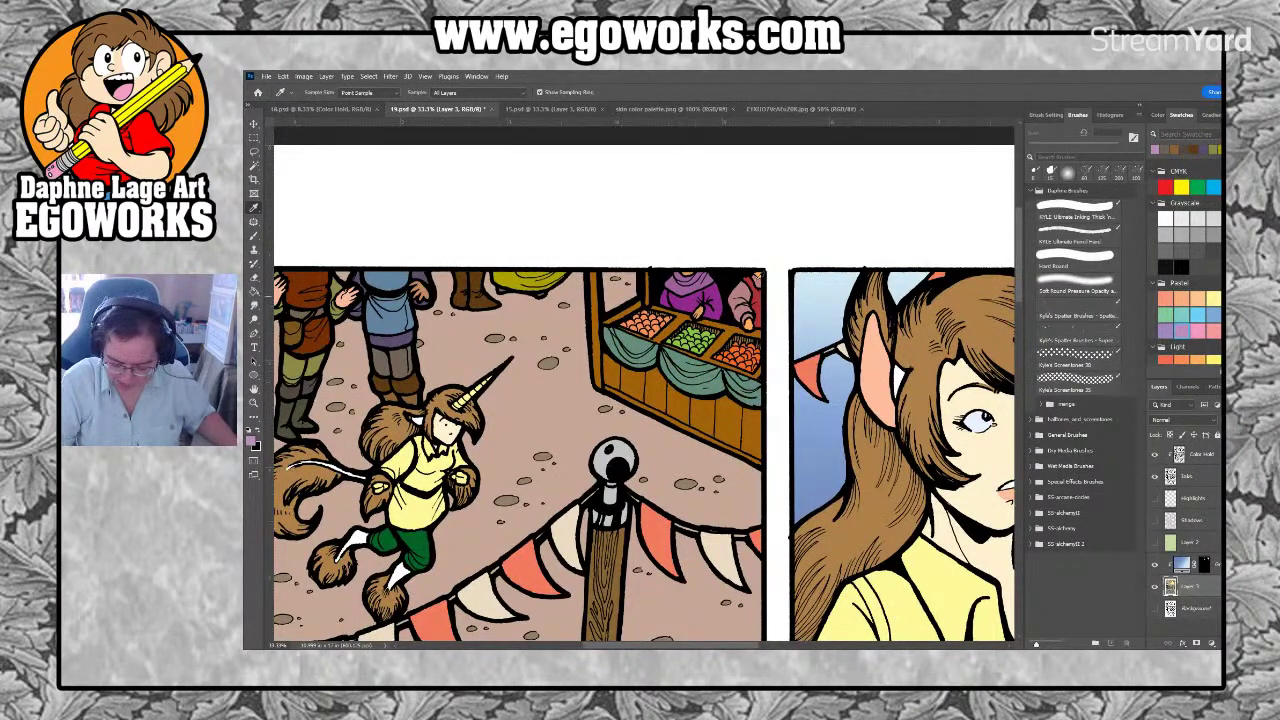
pyautogui.click(766, 112)
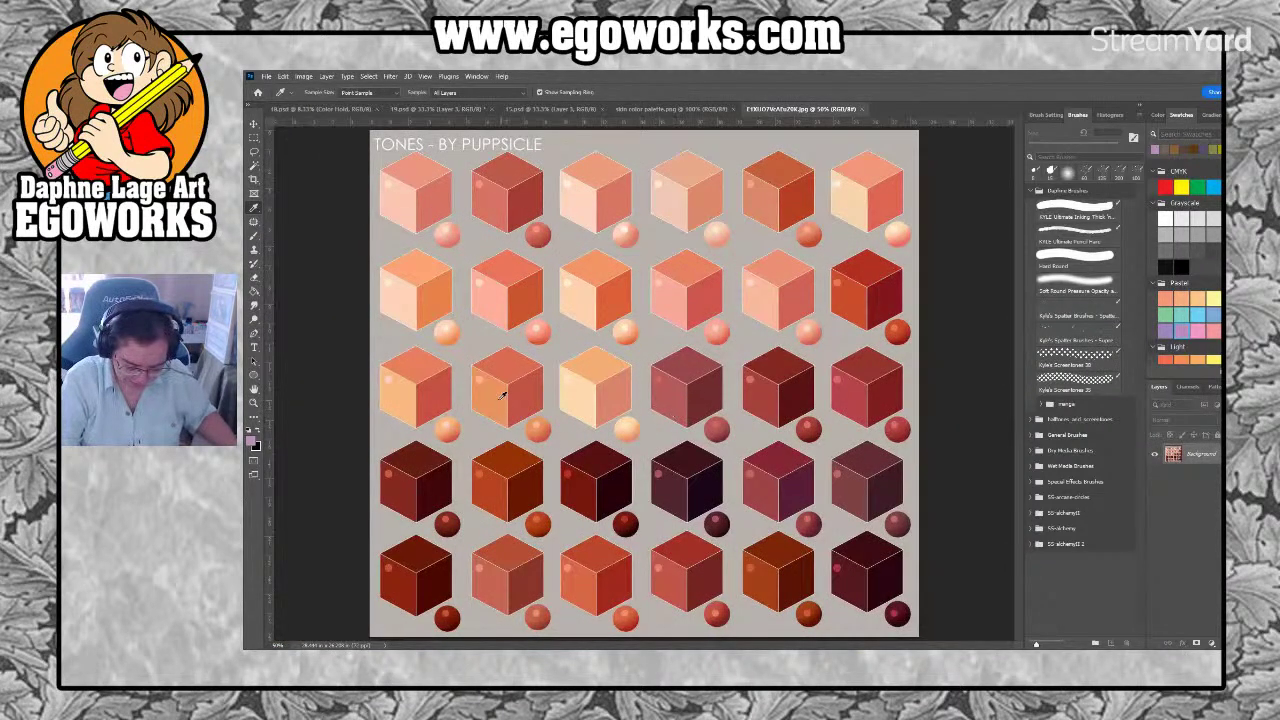
pyautogui.click(407, 397)
pyautogui.click(445, 109)
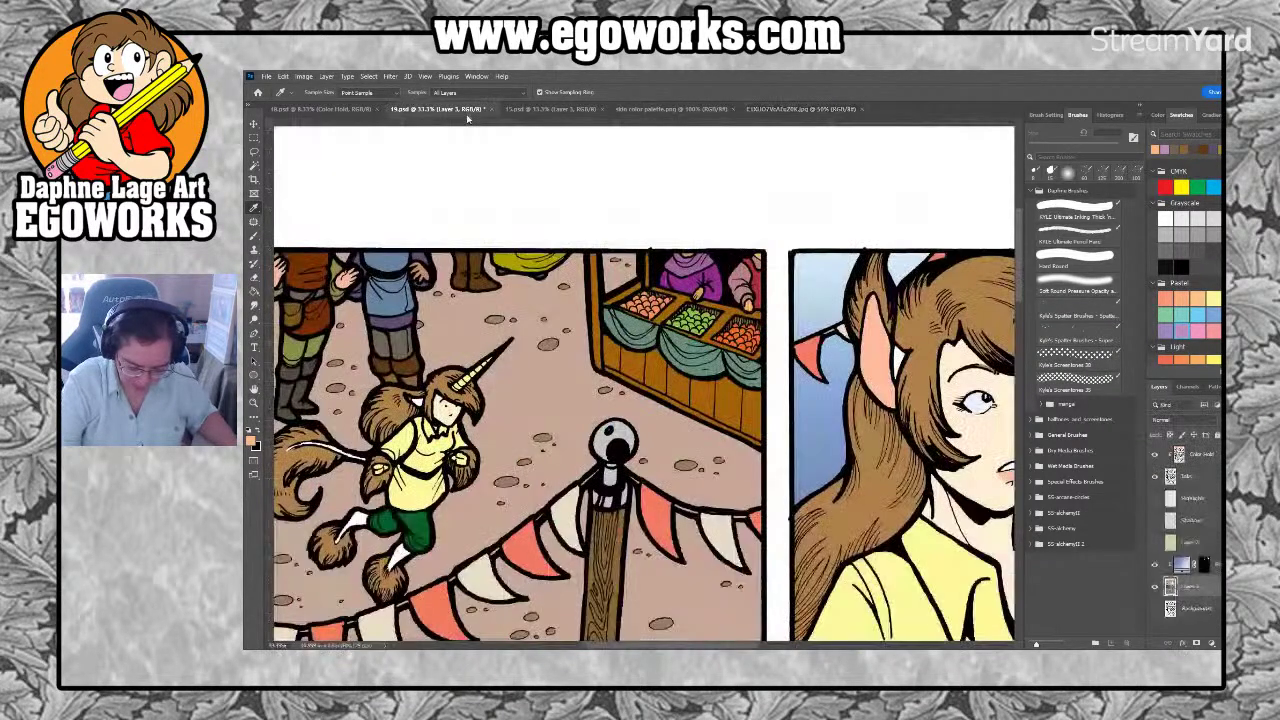
pyautogui.press('g')
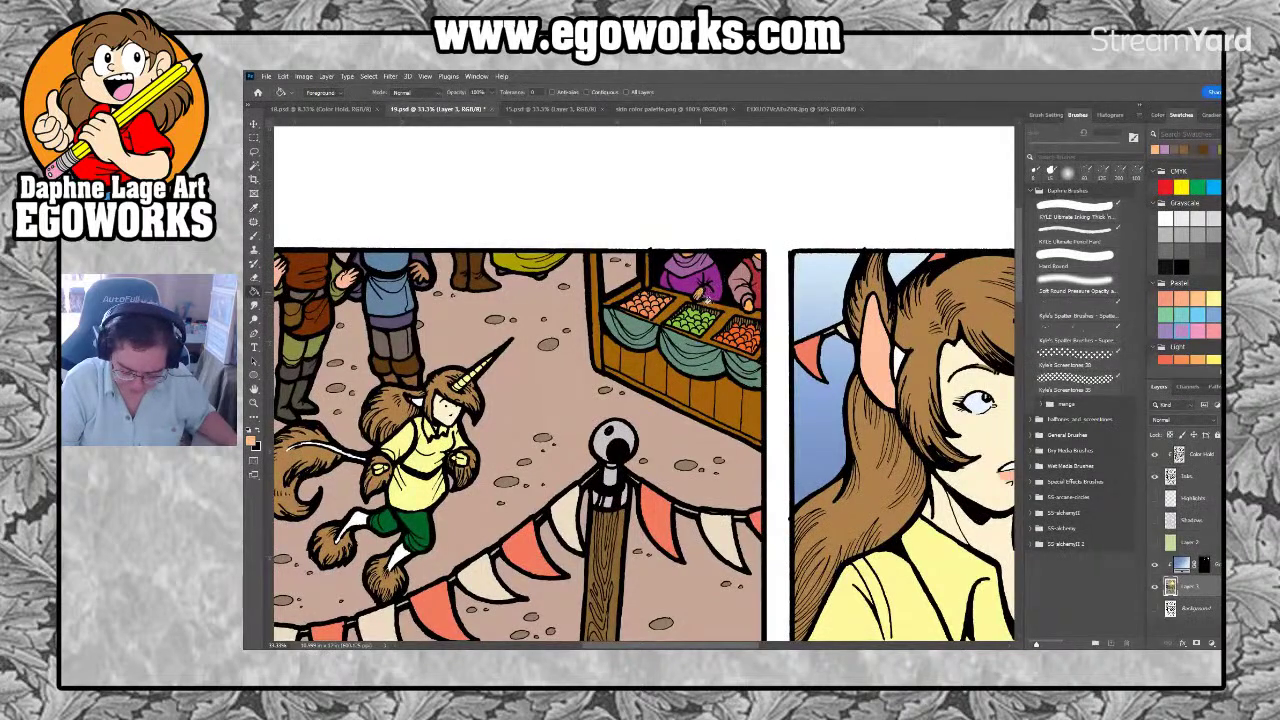
# Sample a pink skin tone from the Tones palette image and fill the red-clad vendor's skin on page 19.psd
pyautogui.click(783, 109)
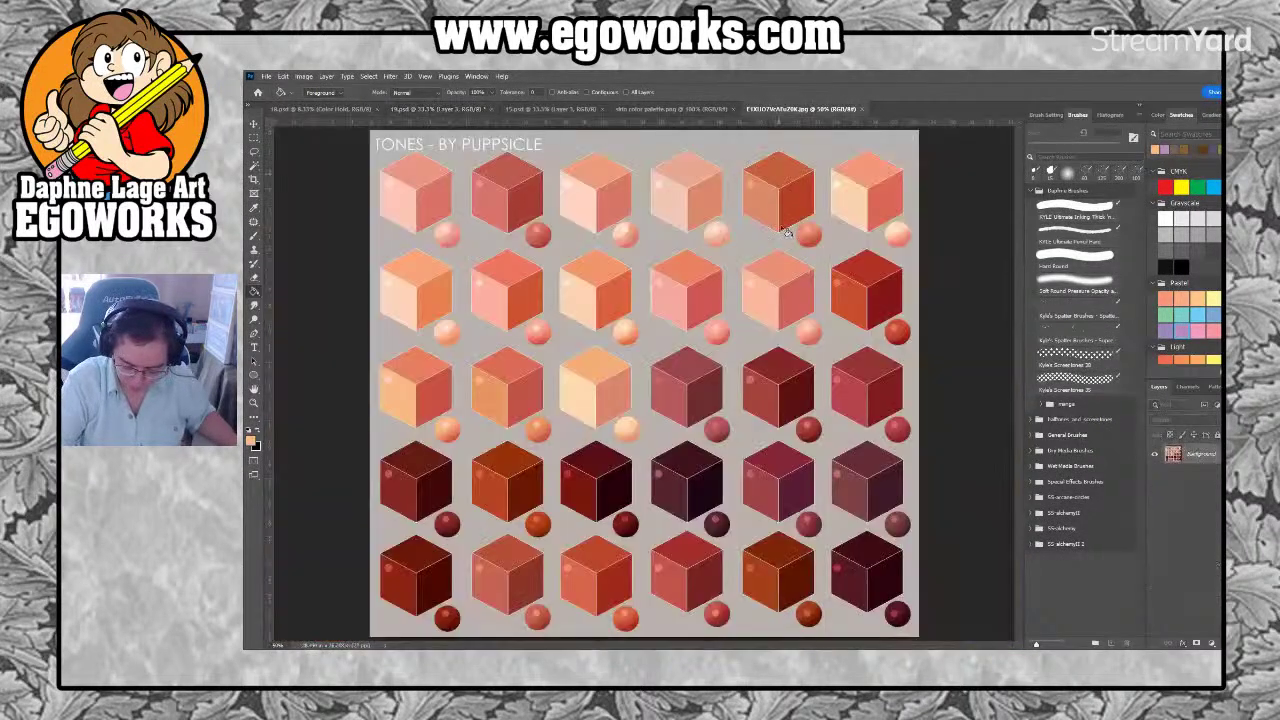
pyautogui.press('i')
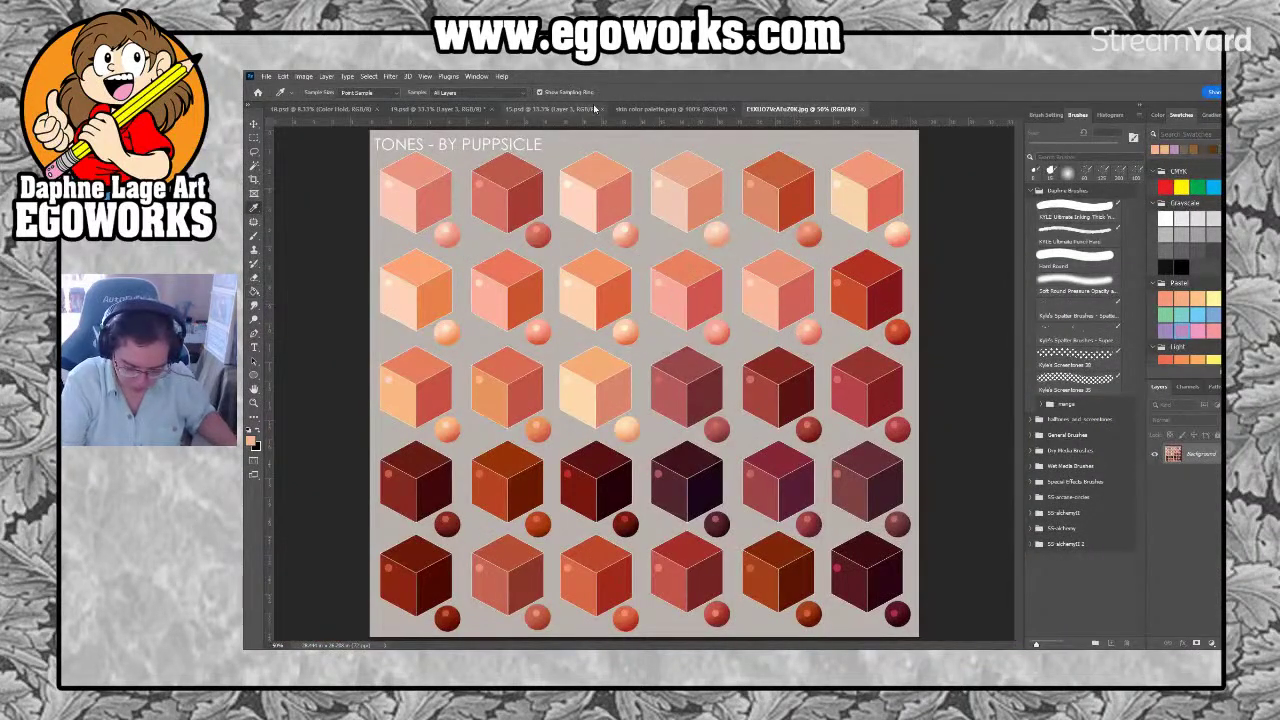
pyautogui.click(484, 112)
pyautogui.press('g')
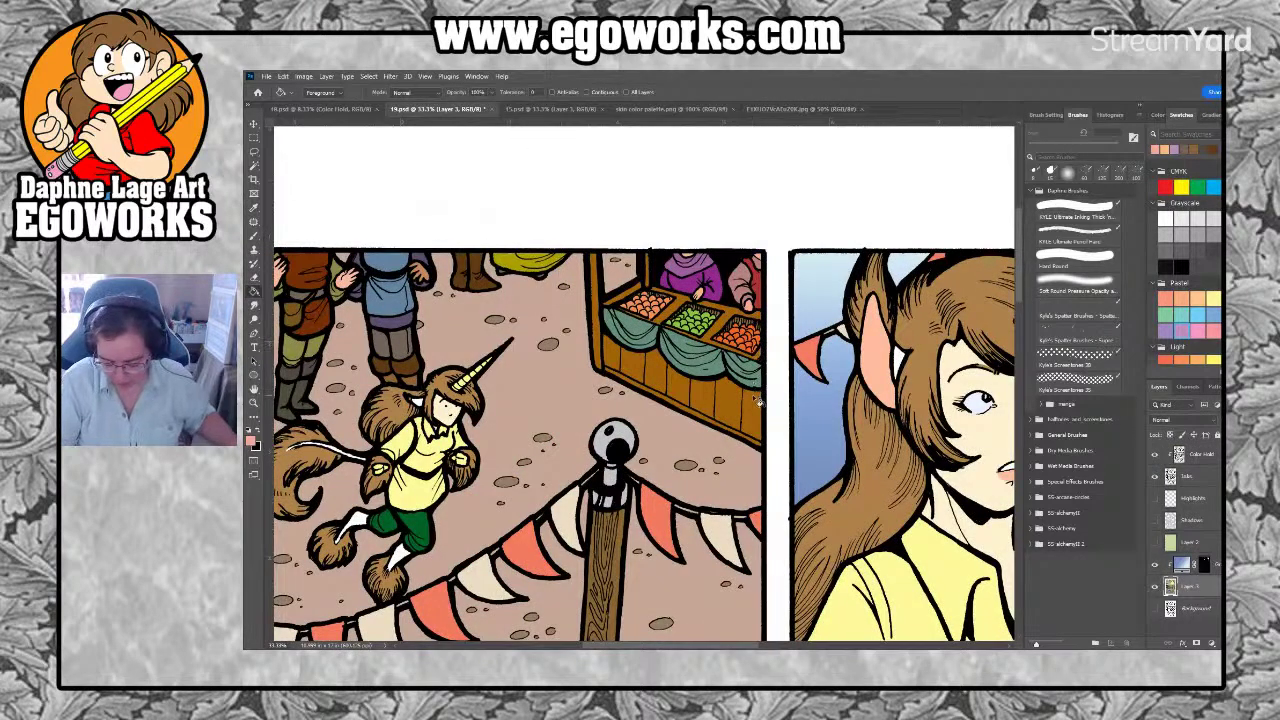
# Lasso the peach-coloured fruit crate at the stall's near end and fill its fruit with a deeper orange swatch
pyautogui.press('z')
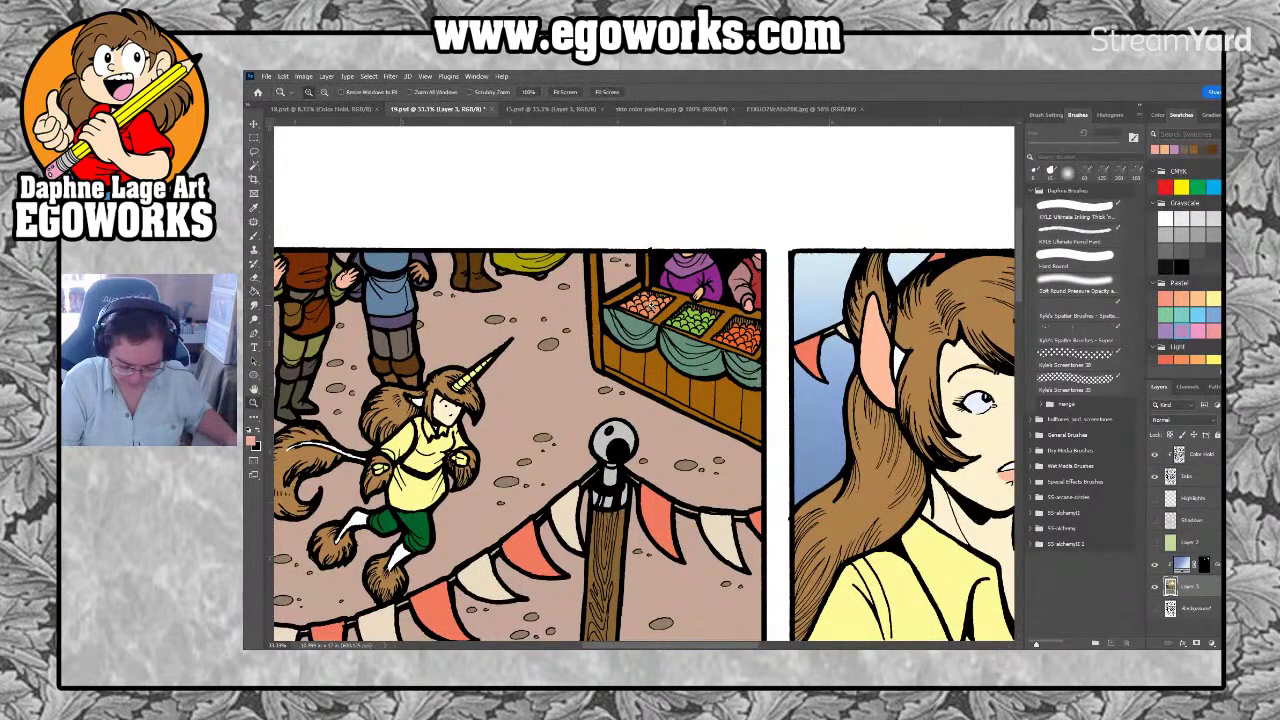
pyautogui.click(653, 306)
pyautogui.click(654, 307)
pyautogui.press('l')
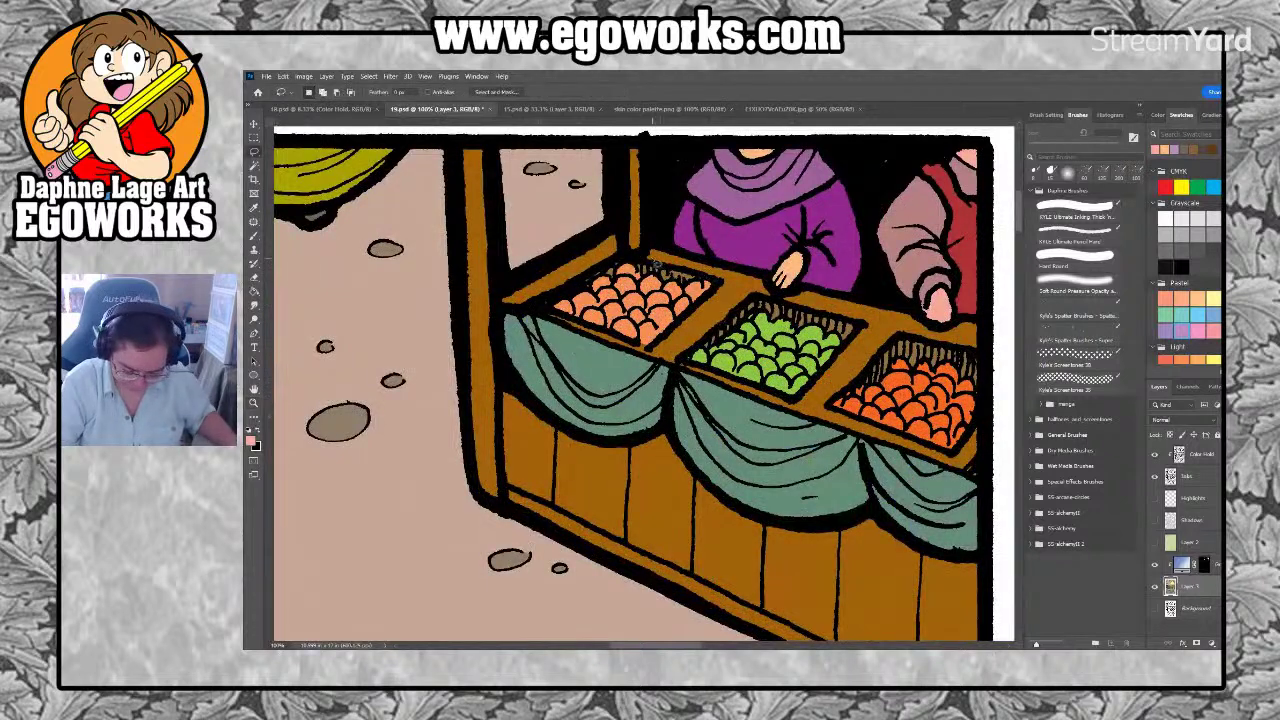
pyautogui.moveTo(636, 262); pyautogui.dragTo(731, 285)
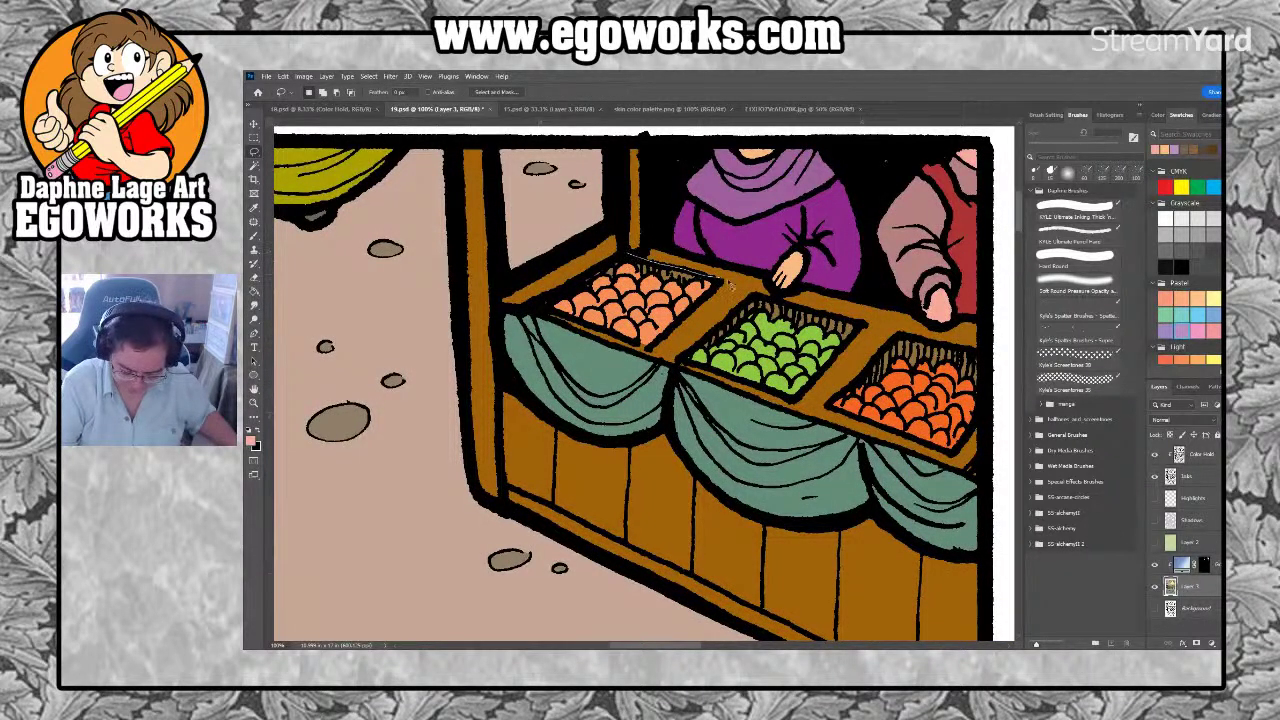
pyautogui.moveTo(668, 347)
pyautogui.mouseDown()
pyautogui.moveTo(548, 328)
pyautogui.moveTo(561, 285)
pyautogui.moveTo(620, 245)
pyautogui.mouseUp()
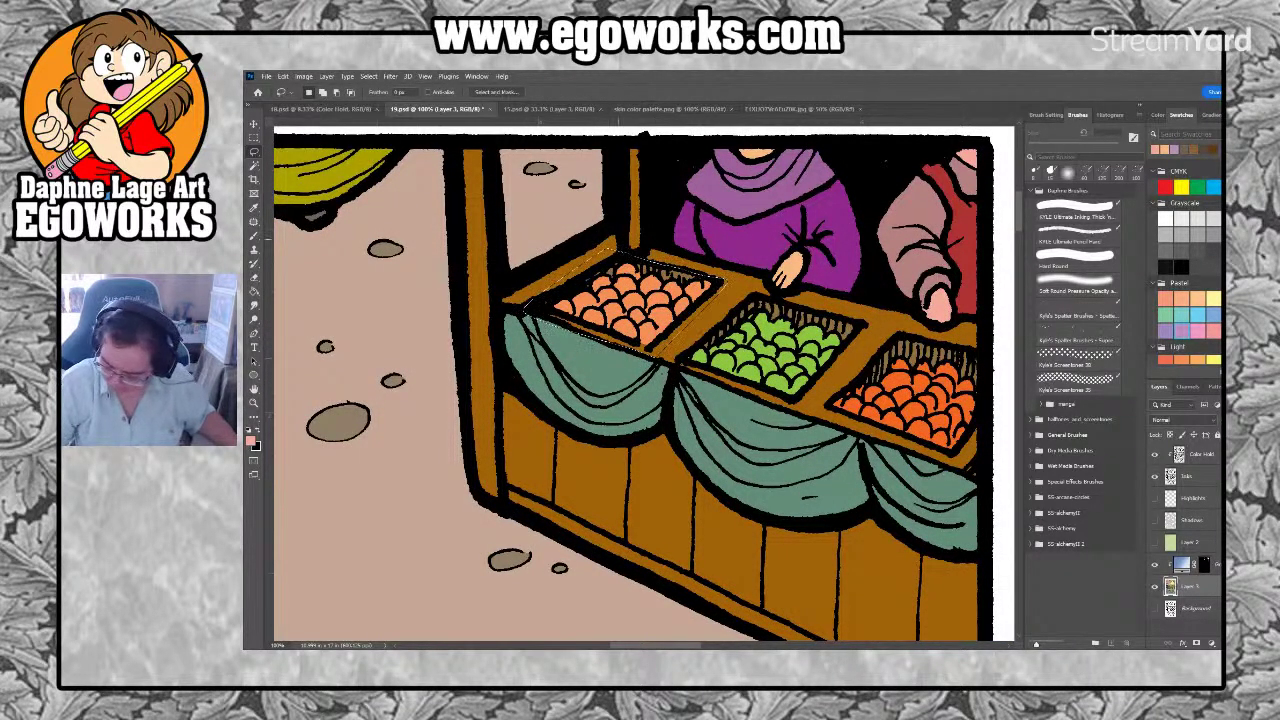
pyautogui.scroll(-3, 1185, 260)
pyautogui.click(1181, 286)
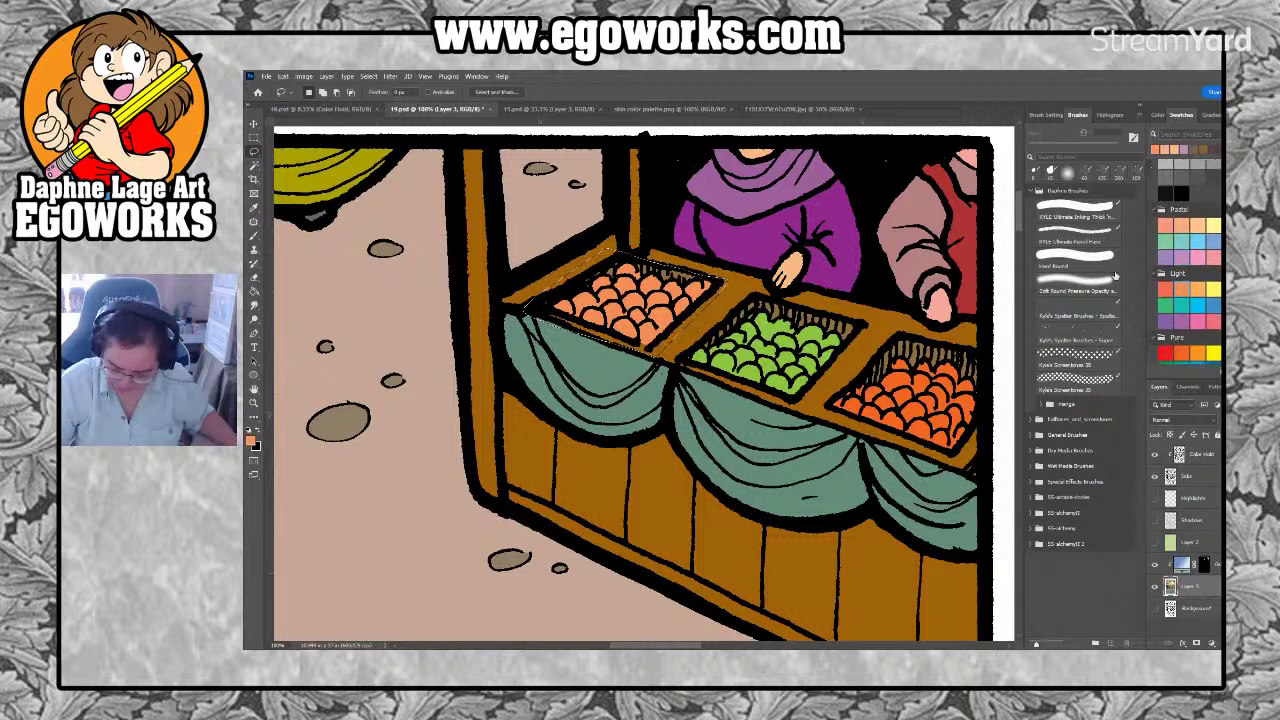
pyautogui.press('g')
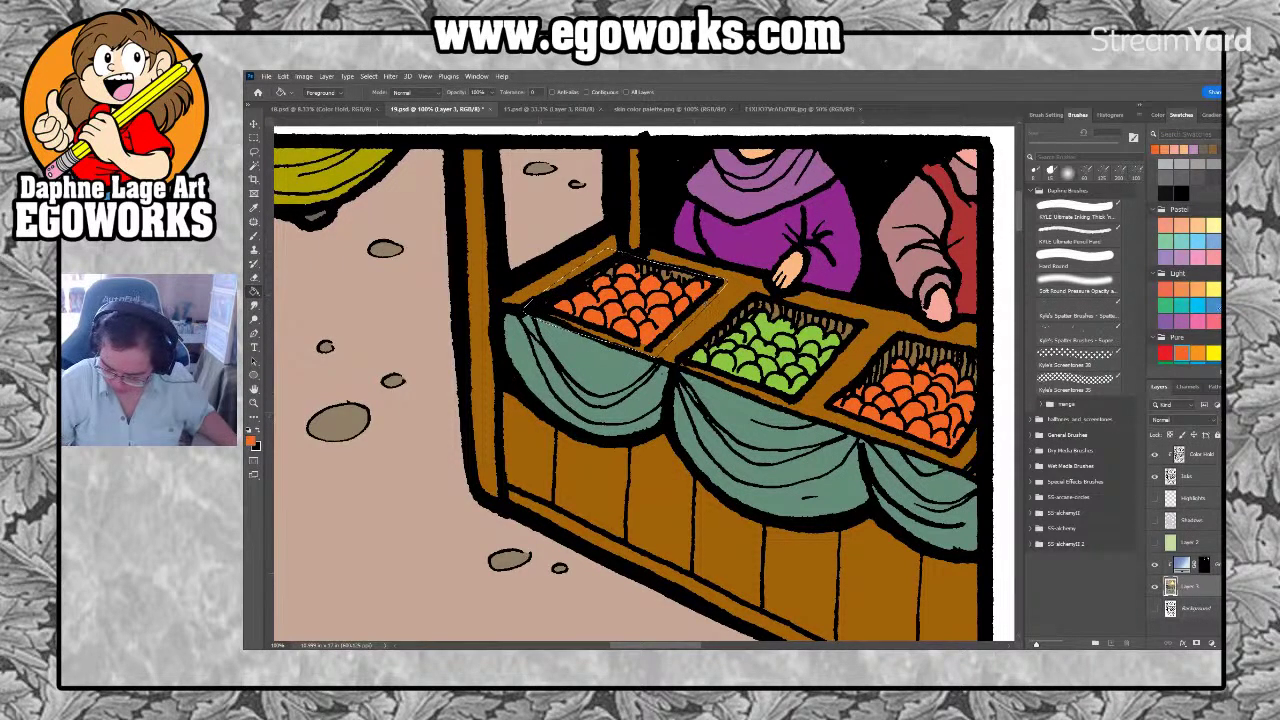
# Lasso the orange fruit crate in front of the red-clad vendor, fill its fruit with the Pastel yellow swatch, and deselect
pyautogui.press('l')
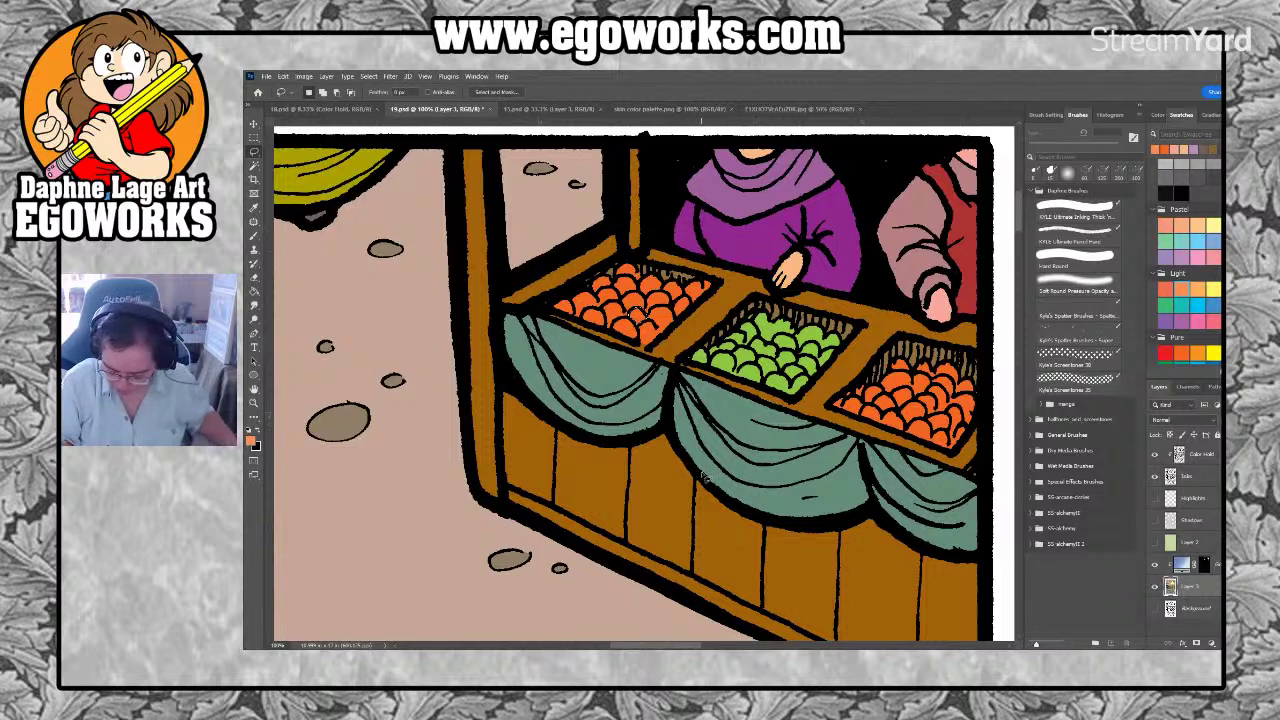
pyautogui.moveTo(970, 387)
pyautogui.mouseDown()
pyautogui.moveTo(901, 322)
pyautogui.moveTo(818, 410)
pyautogui.moveTo(910, 478)
pyautogui.moveTo(952, 488)
pyautogui.moveTo(993, 436)
pyautogui.moveTo(970, 335)
pyautogui.mouseUp()
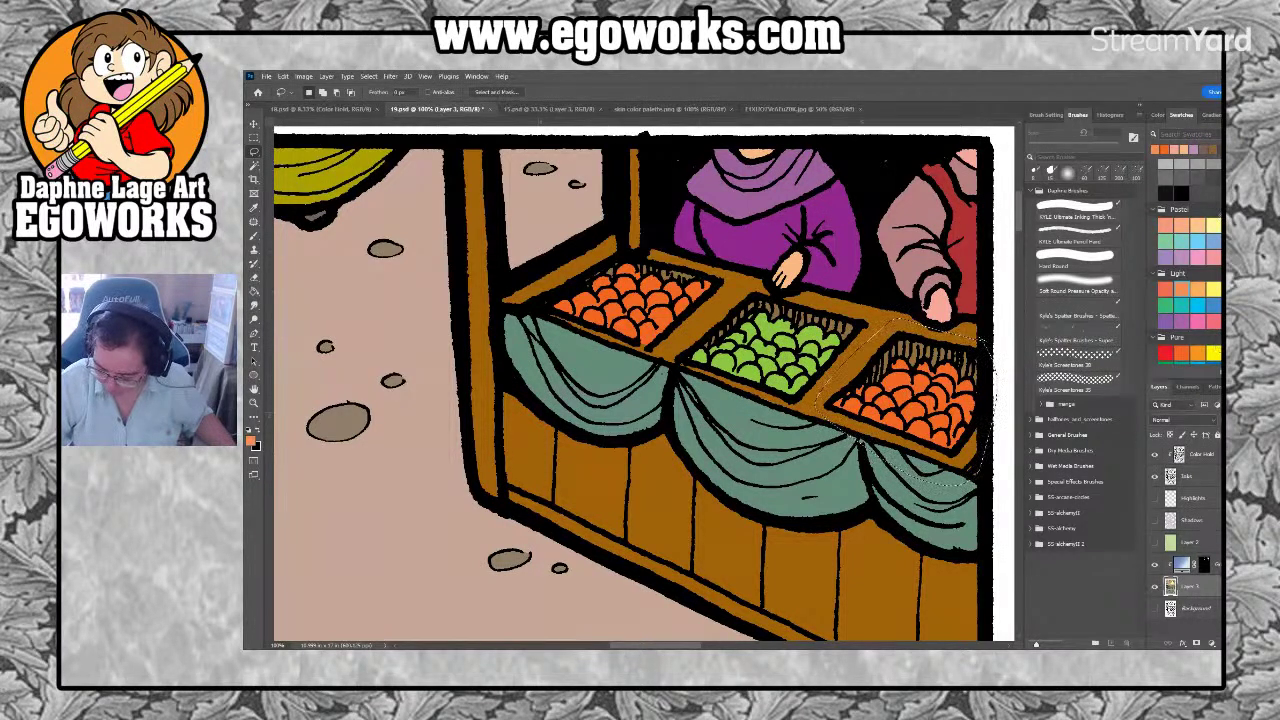
pyautogui.click(1213, 226)
pyautogui.press('g')
pyautogui.click(955, 418)
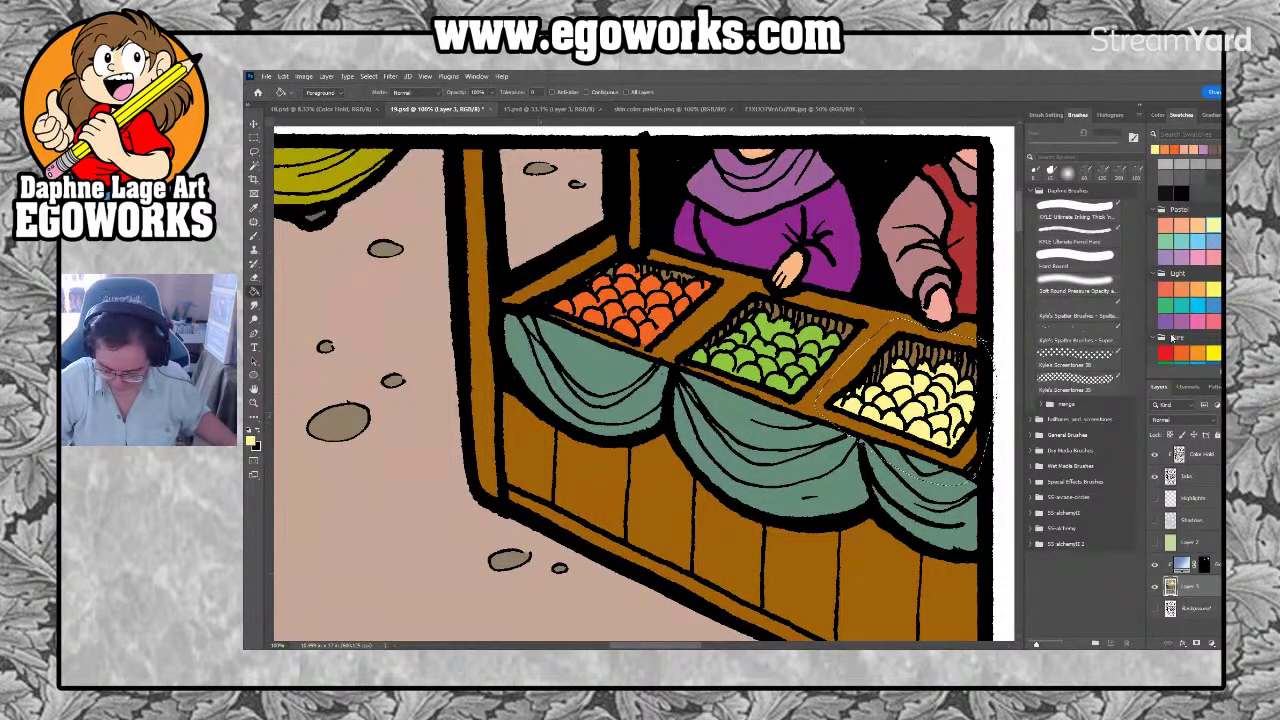
pyautogui.scroll(-4, 884, 498)
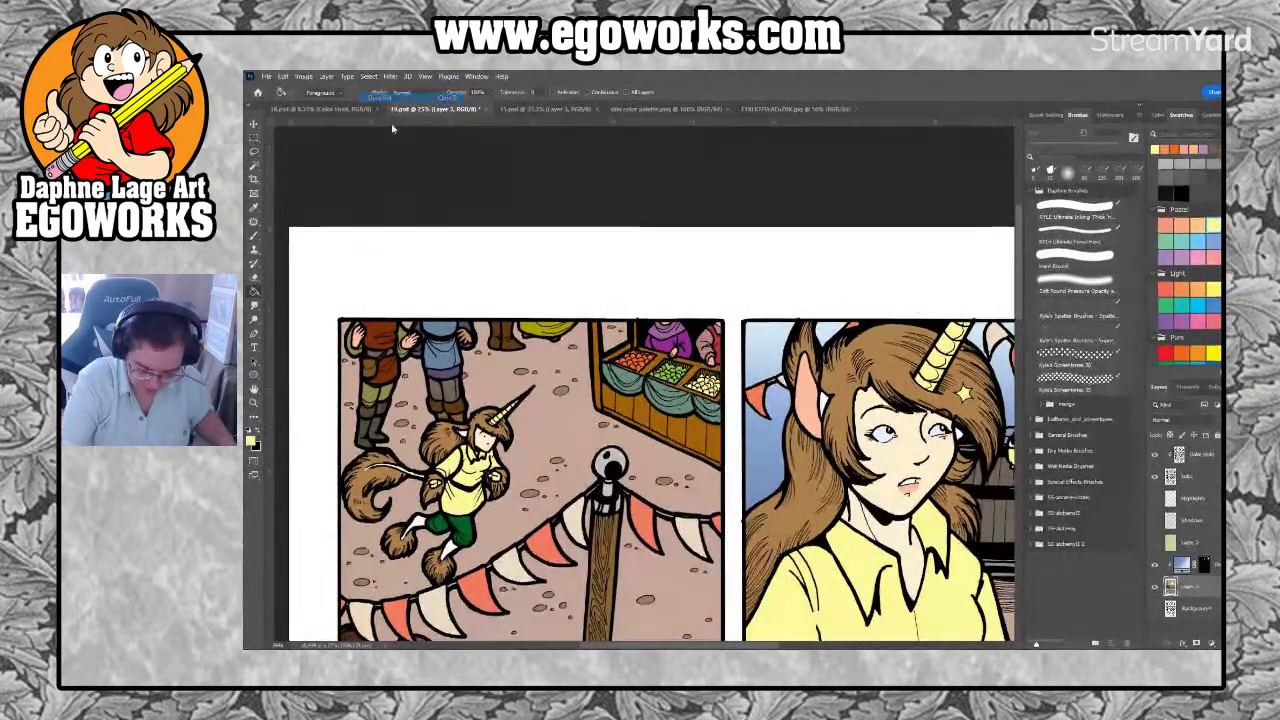
# Show the Highlights and Shadows layers over the flat colours and save 19.psd
pyautogui.scroll(-5, 748, 361)
pyautogui.scroll(2, 749, 361)
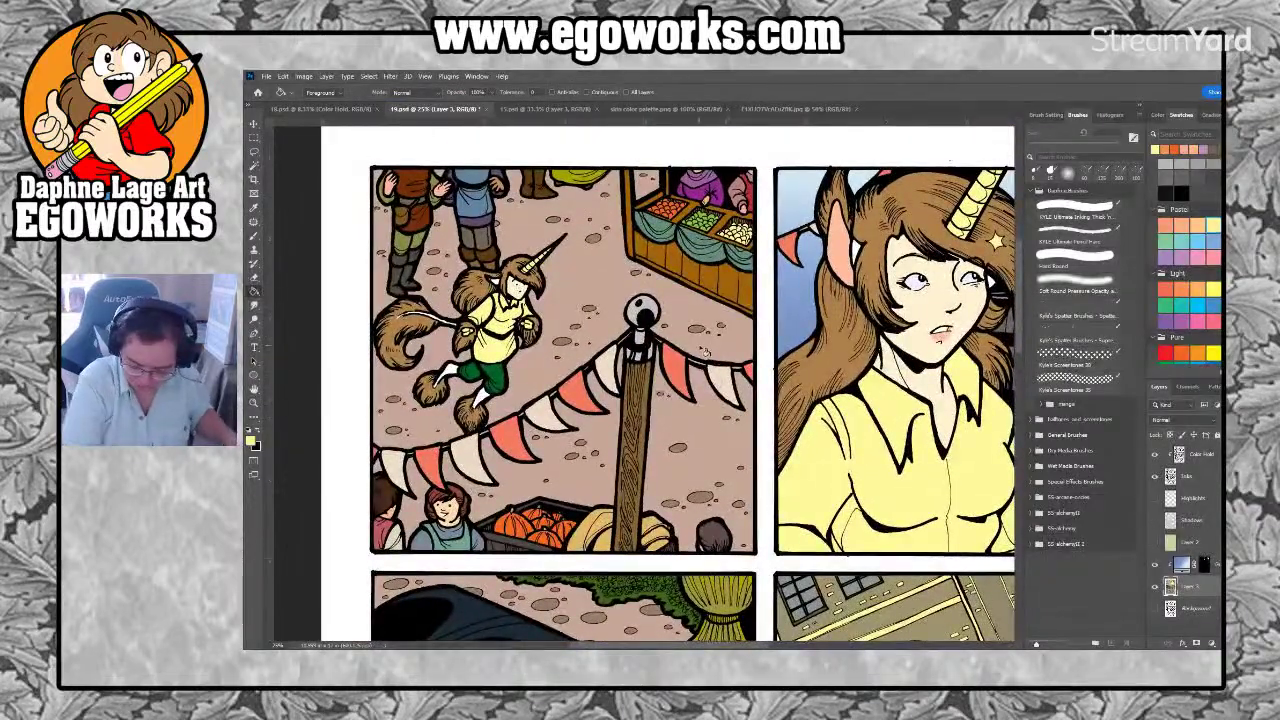
pyautogui.hscroll(2, 860, 458)
pyautogui.scroll(1, 786, 456)
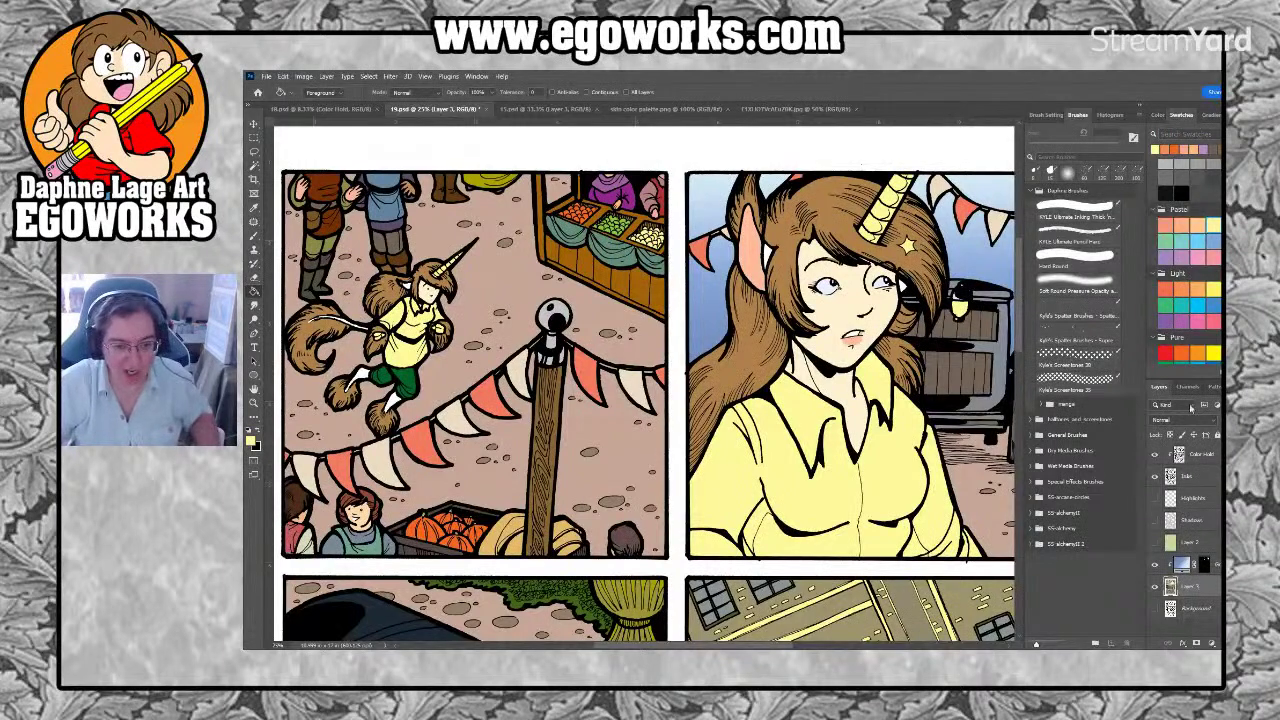
pyautogui.click(1155, 497)
pyautogui.click(1155, 520)
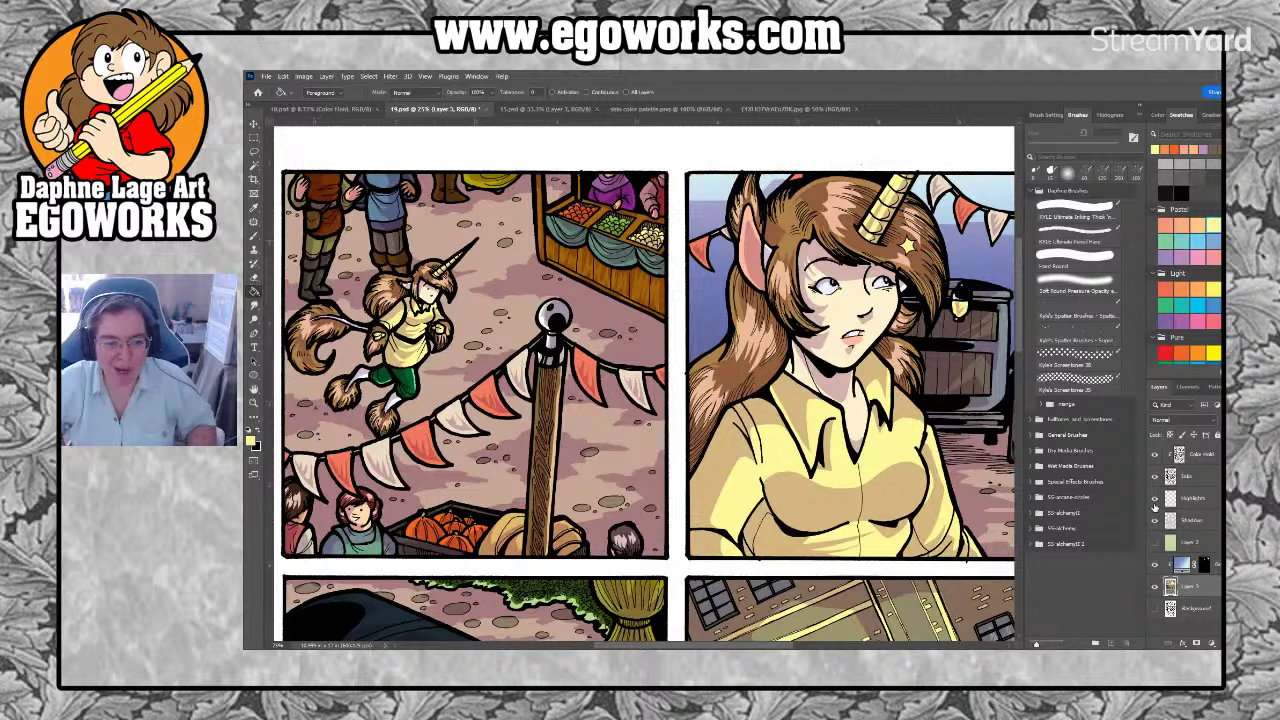
pyautogui.hotkey('ctrl', 's')
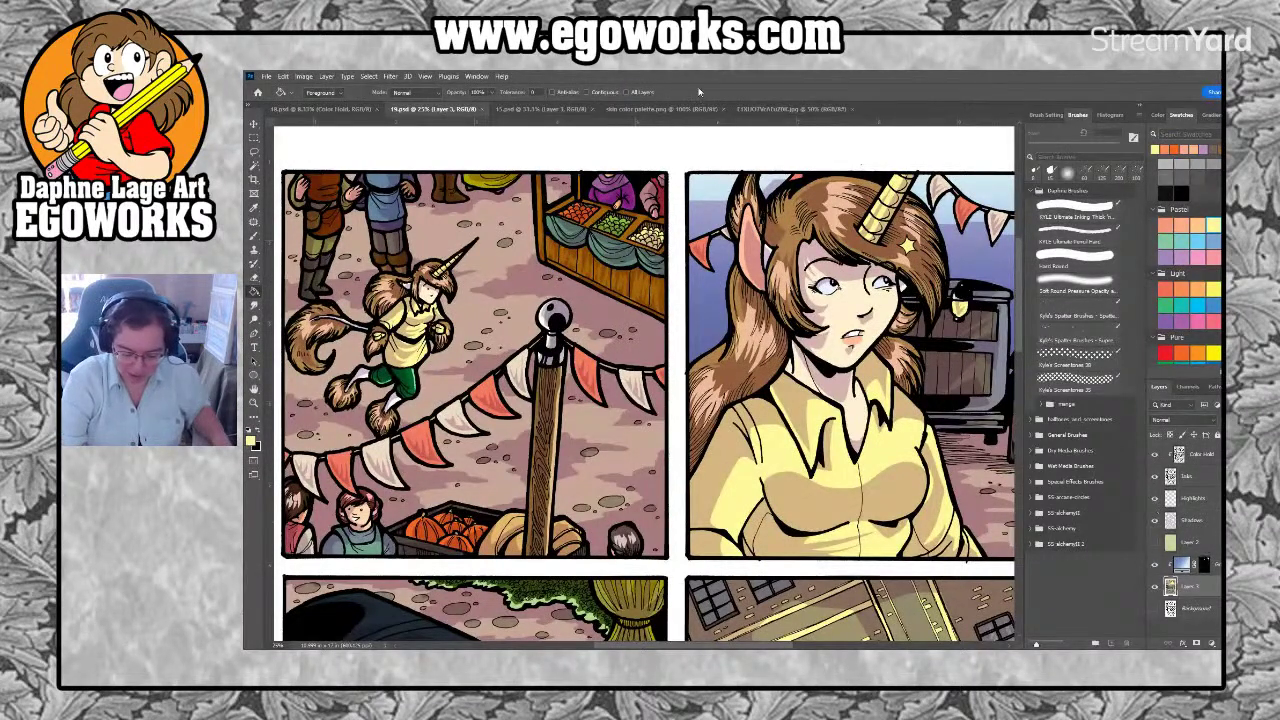
# Sample a dark grey from the artwork and fill the side of the near carriage behind the iron fence
pyautogui.click(255, 403)
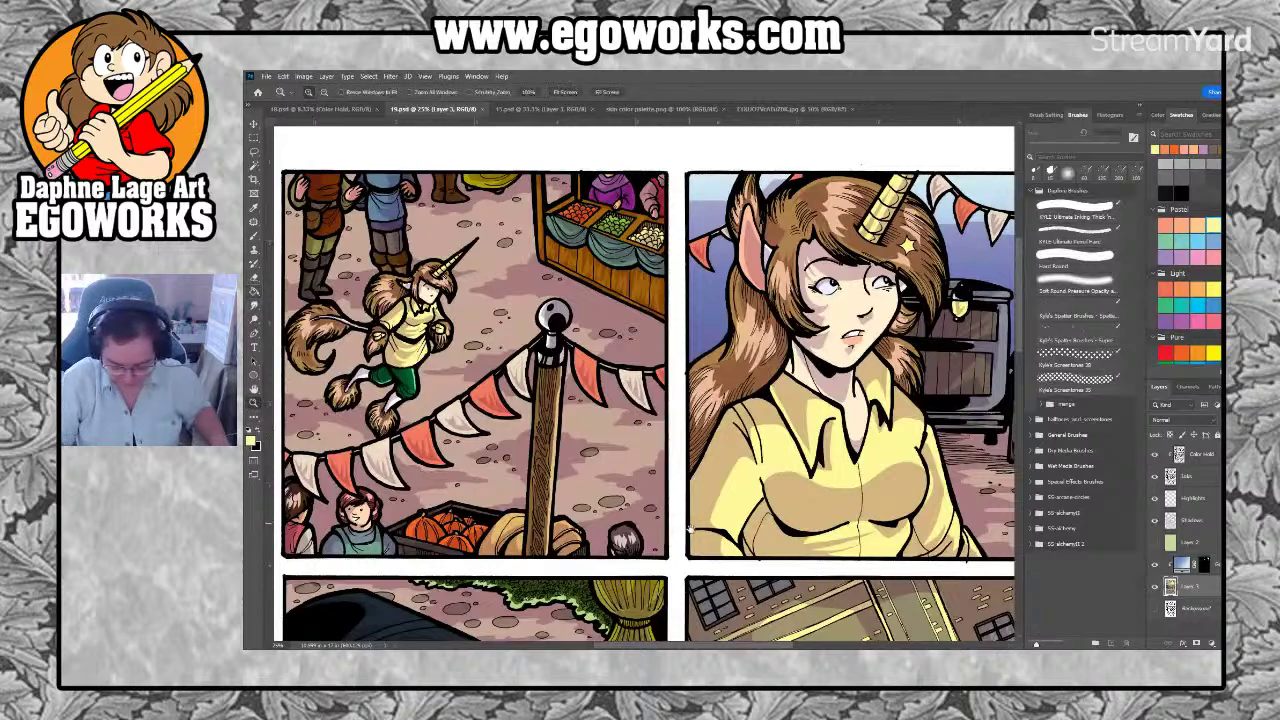
pyautogui.scroll(-2, 705, 460)
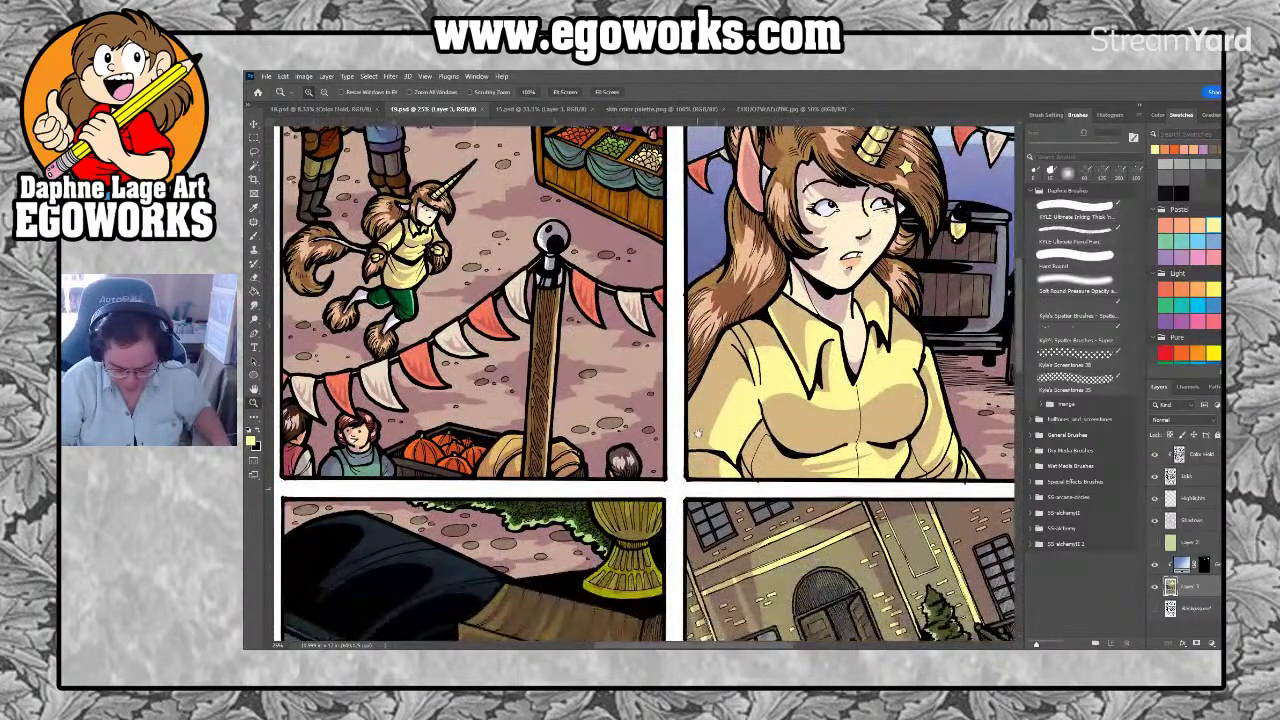
pyautogui.scroll(-3, 697, 432)
pyautogui.scroll(-3, 697, 369)
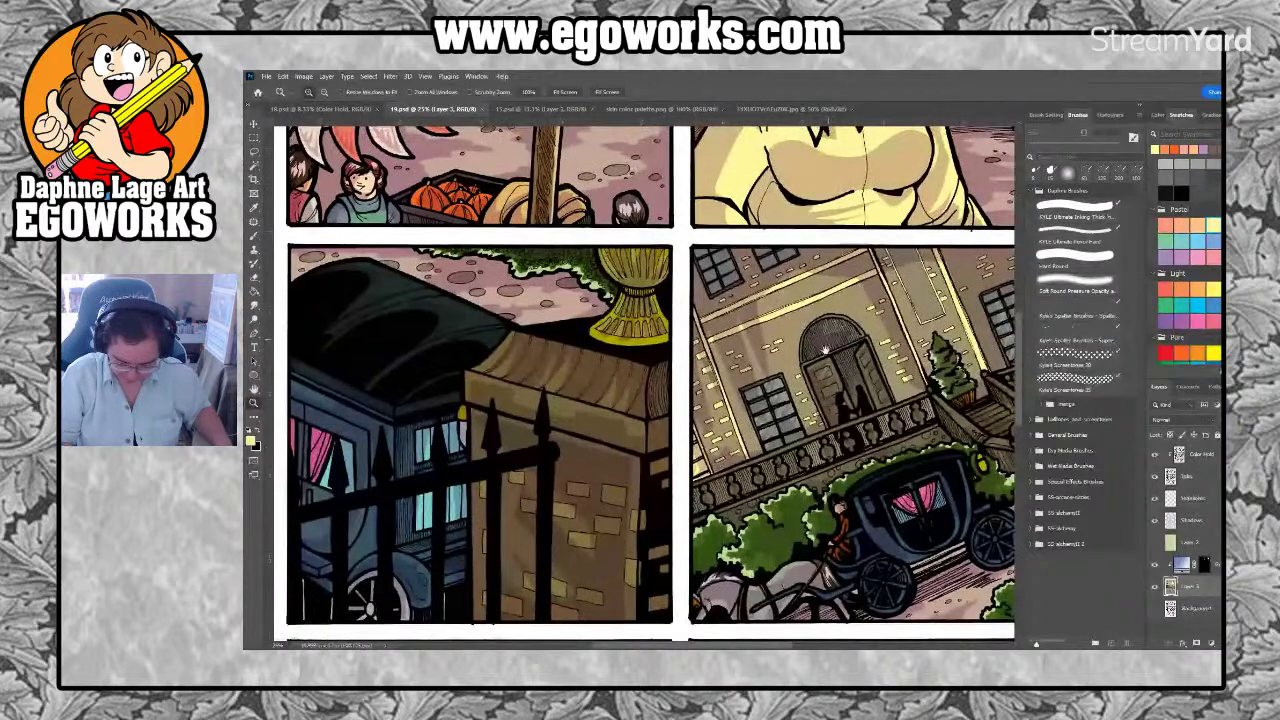
pyautogui.moveTo(825, 350); pyautogui.dragTo(782, 522)
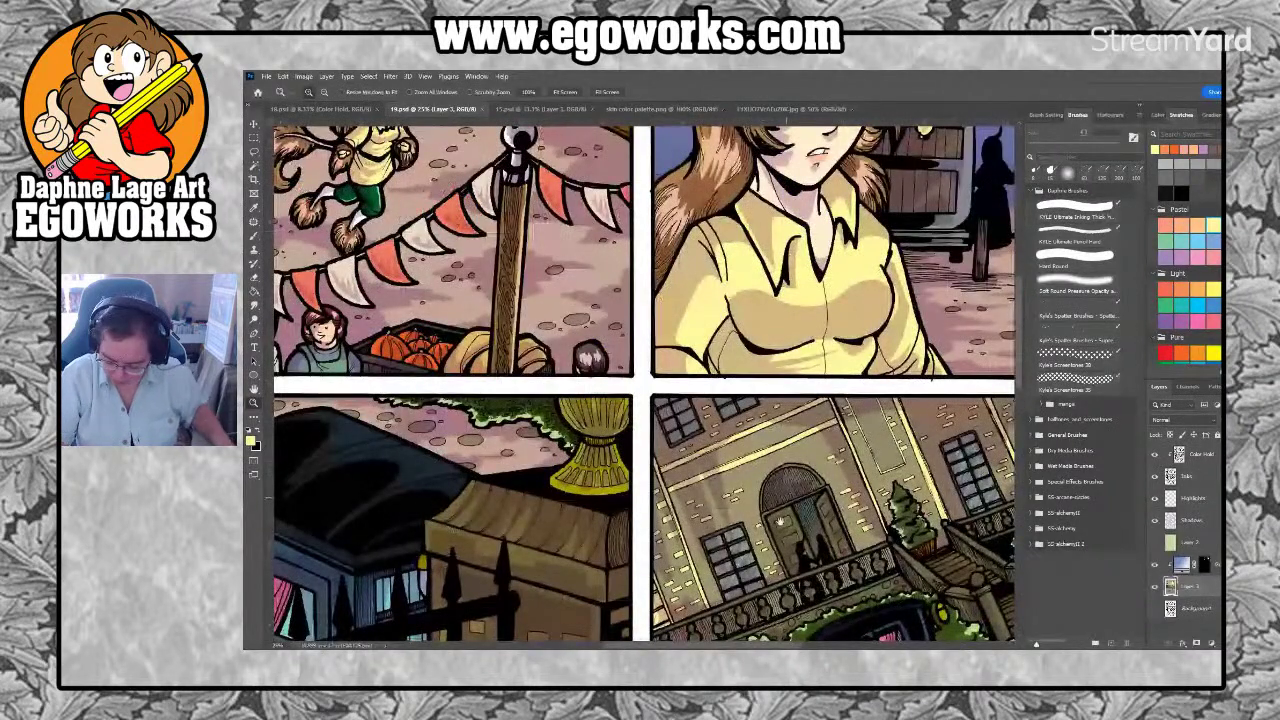
pyautogui.press('i')
pyautogui.moveTo(504, 516); pyautogui.dragTo(678, 357)
pyautogui.press('g')
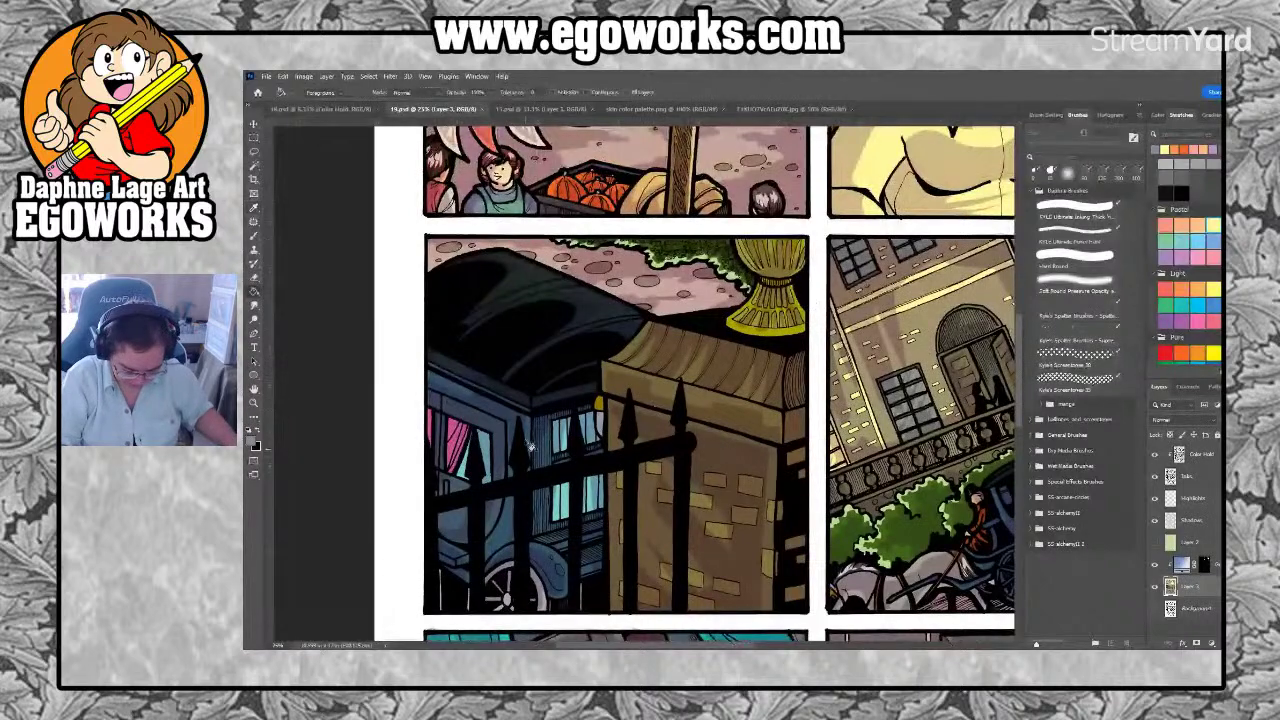
pyautogui.click(536, 438)
# Hide the Highlights and Shadows layers and lasso the area around the post beside the silhouetted figures in the portrait panel
pyautogui.moveTo(923, 358); pyautogui.dragTo(703, 658)
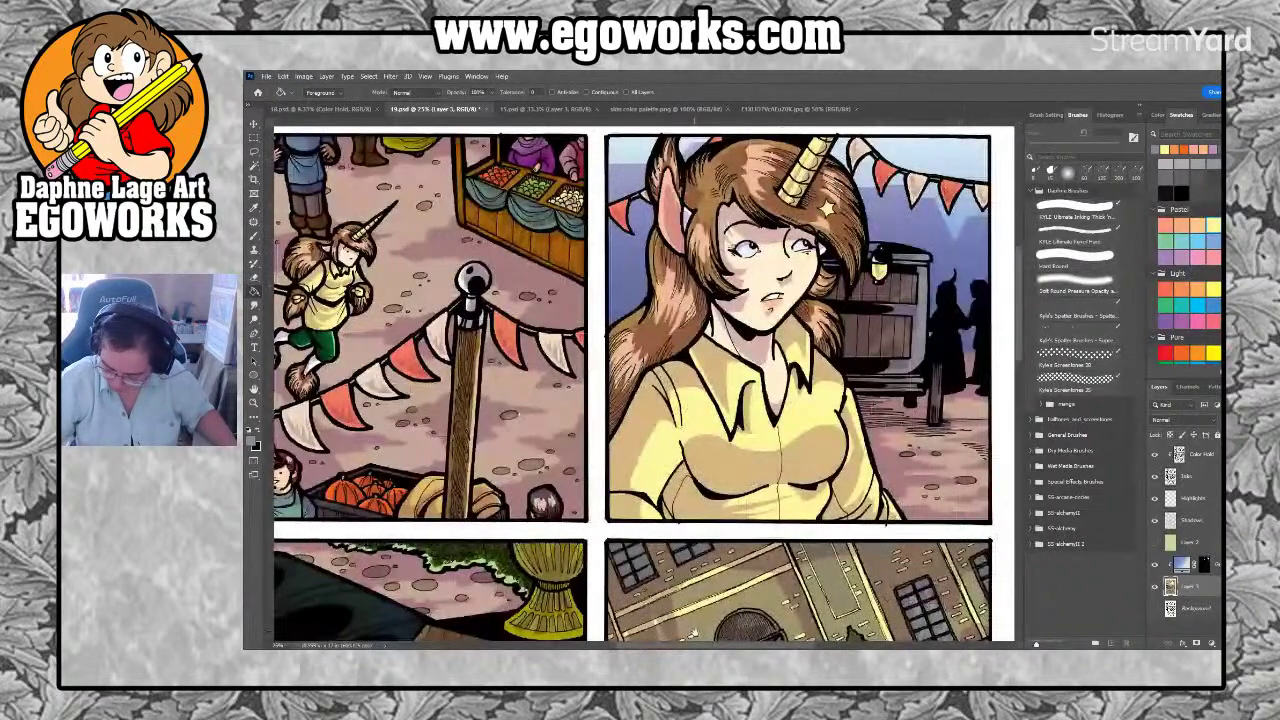
pyautogui.moveTo(940, 400); pyautogui.dragTo(900, 386)
pyautogui.press('i')
pyautogui.press('l')
pyautogui.scroll(3, 857, 402)
pyautogui.moveTo(600, 600)
pyautogui.mouseDown()
pyautogui.moveTo(700, 480)
pyautogui.moveTo(760, 335)
pyautogui.moveTo(732, 410)
pyautogui.moveTo(541, 583)
pyautogui.mouseUp()
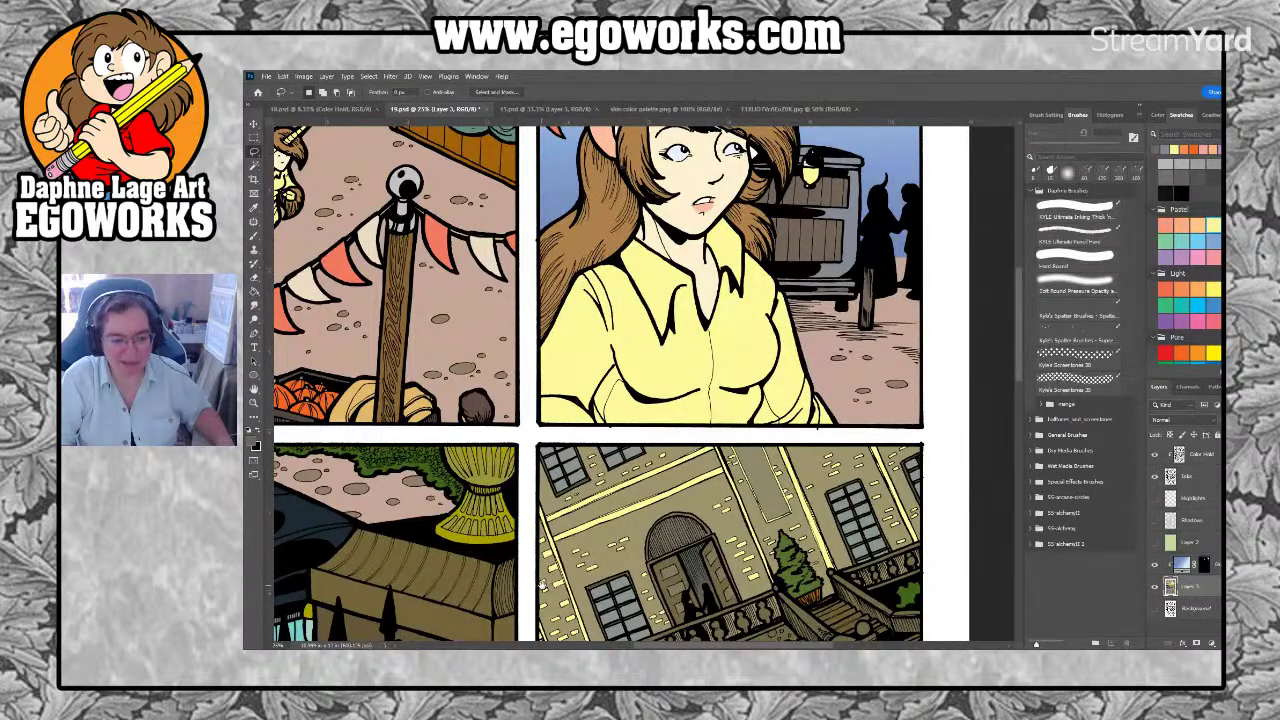
pyautogui.moveTo(541, 584); pyautogui.dragTo(715, 334)
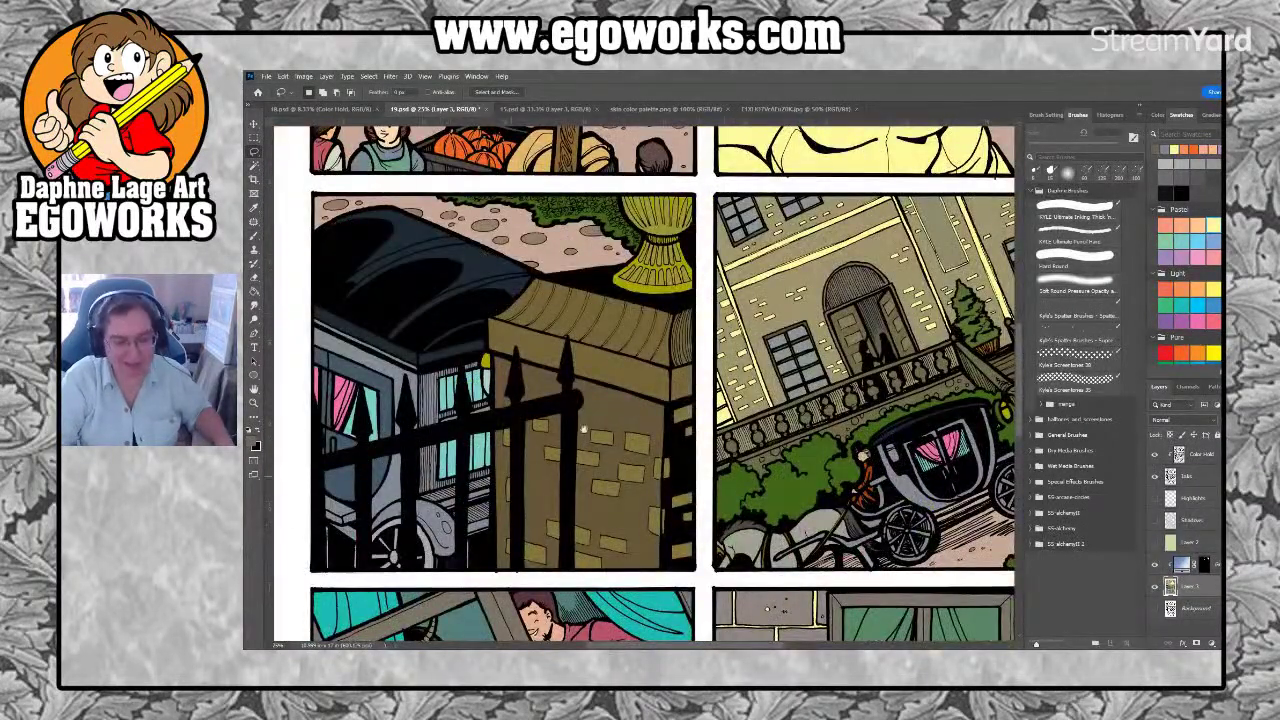
pyautogui.moveTo(824, 348); pyautogui.dragTo(569, 561)
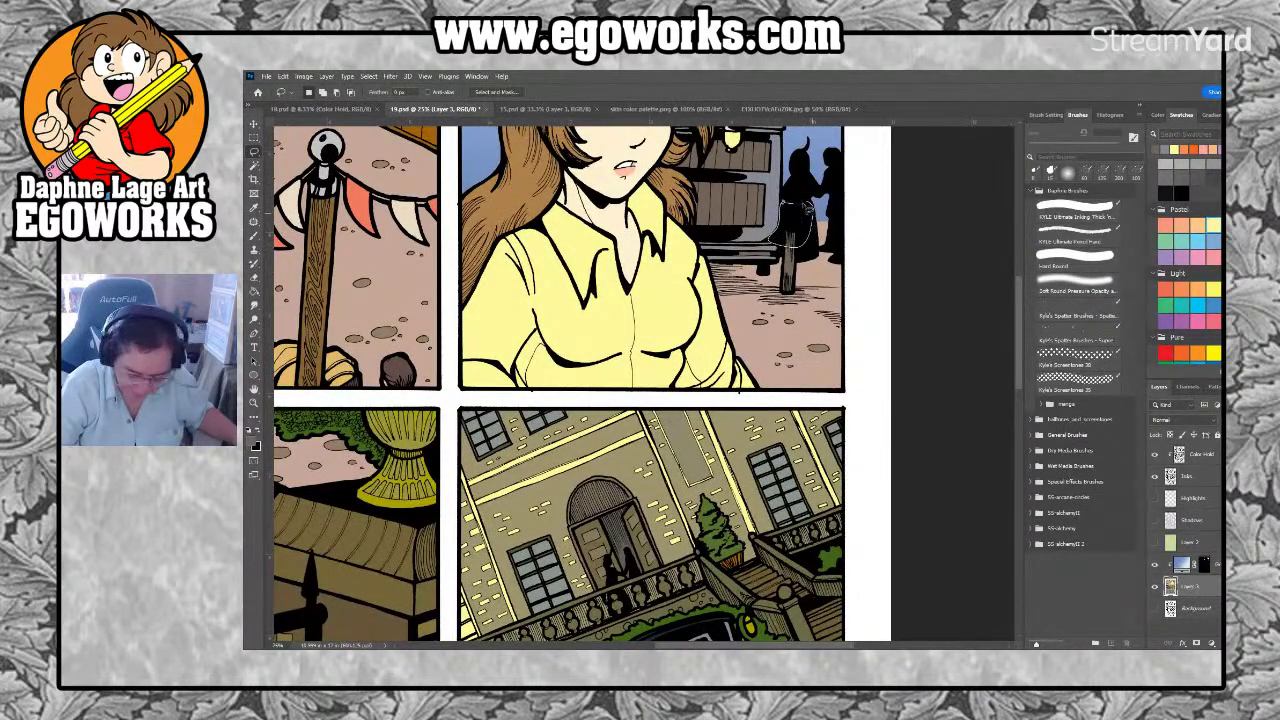
pyautogui.press('g')
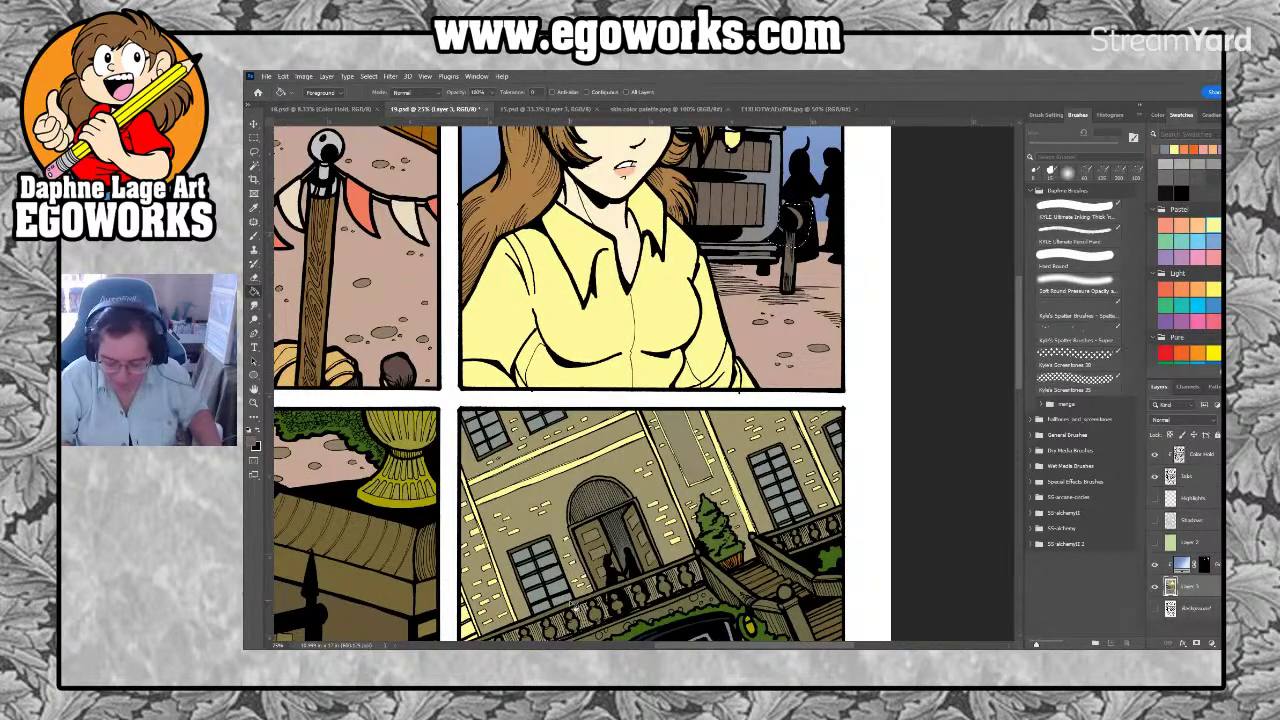
# Sample the dark blue-black of the near carriage's roof and fill the carriage door behind the fence with it
pyautogui.moveTo(576, 609); pyautogui.dragTo(732, 428)
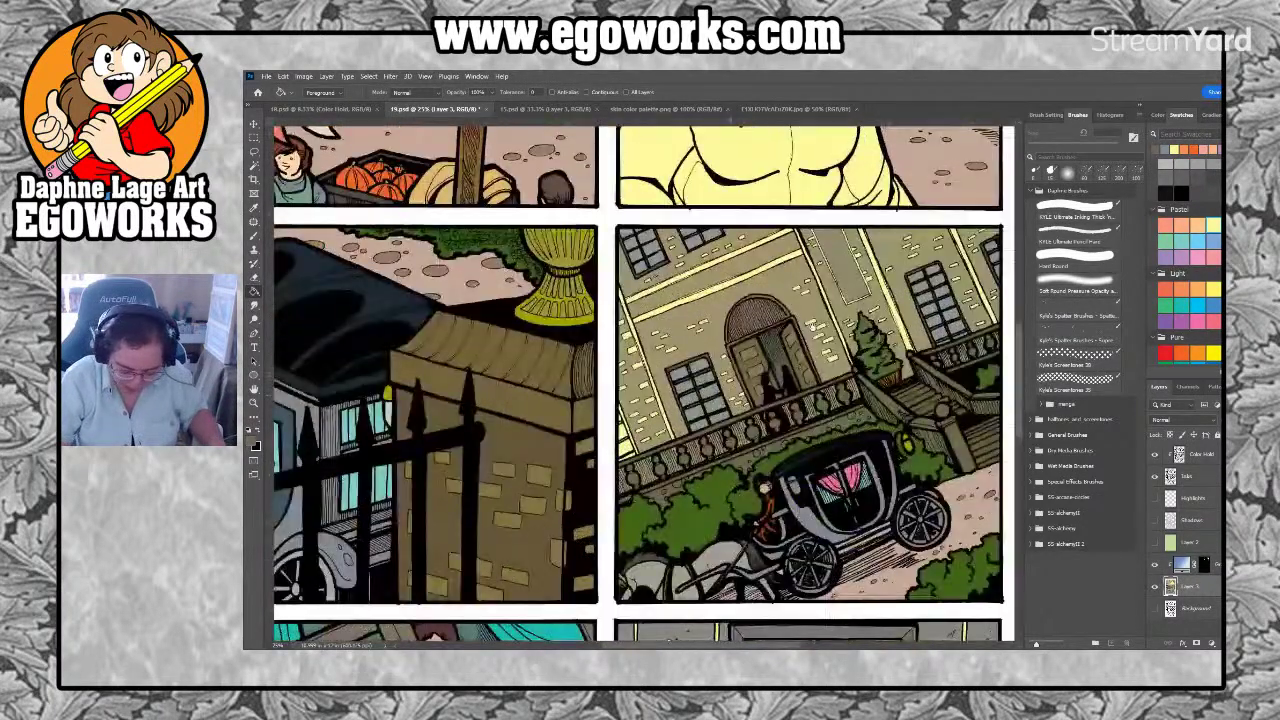
pyautogui.hotkey('ctrl', '+')
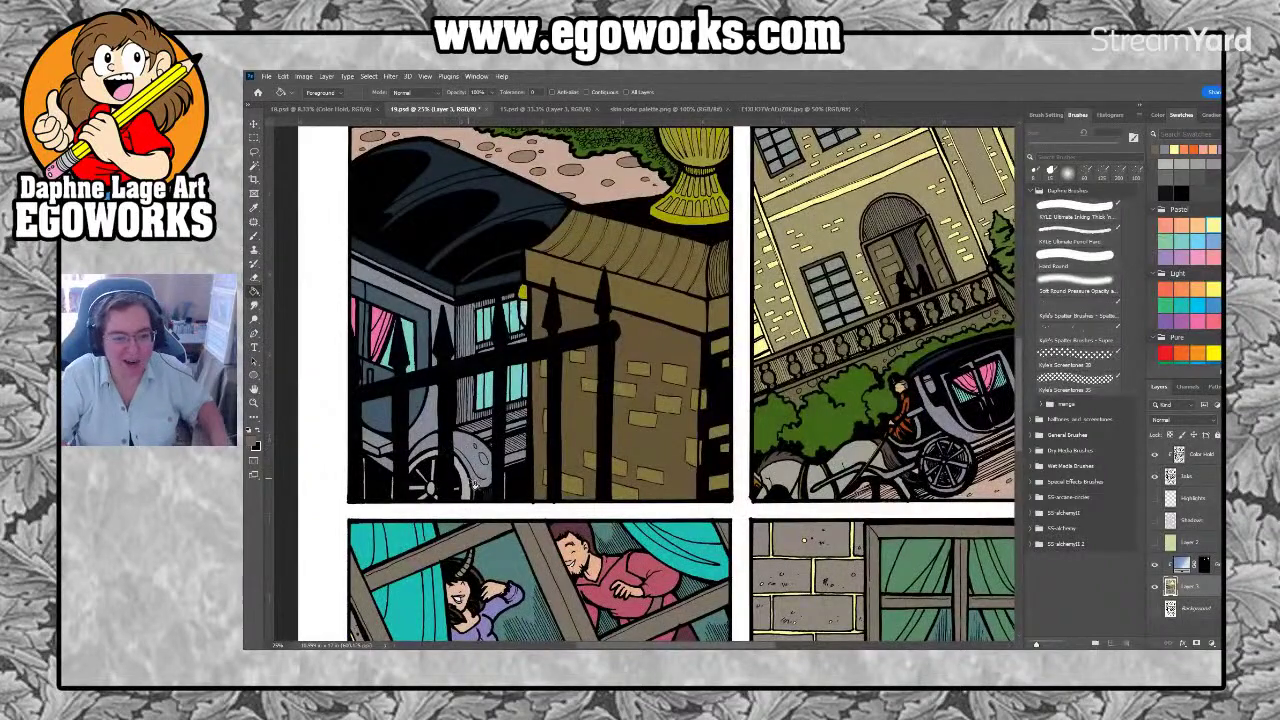
pyautogui.moveTo(687, 481); pyautogui.dragTo(682, 570)
pyautogui.hotkey('ctrl', '+')
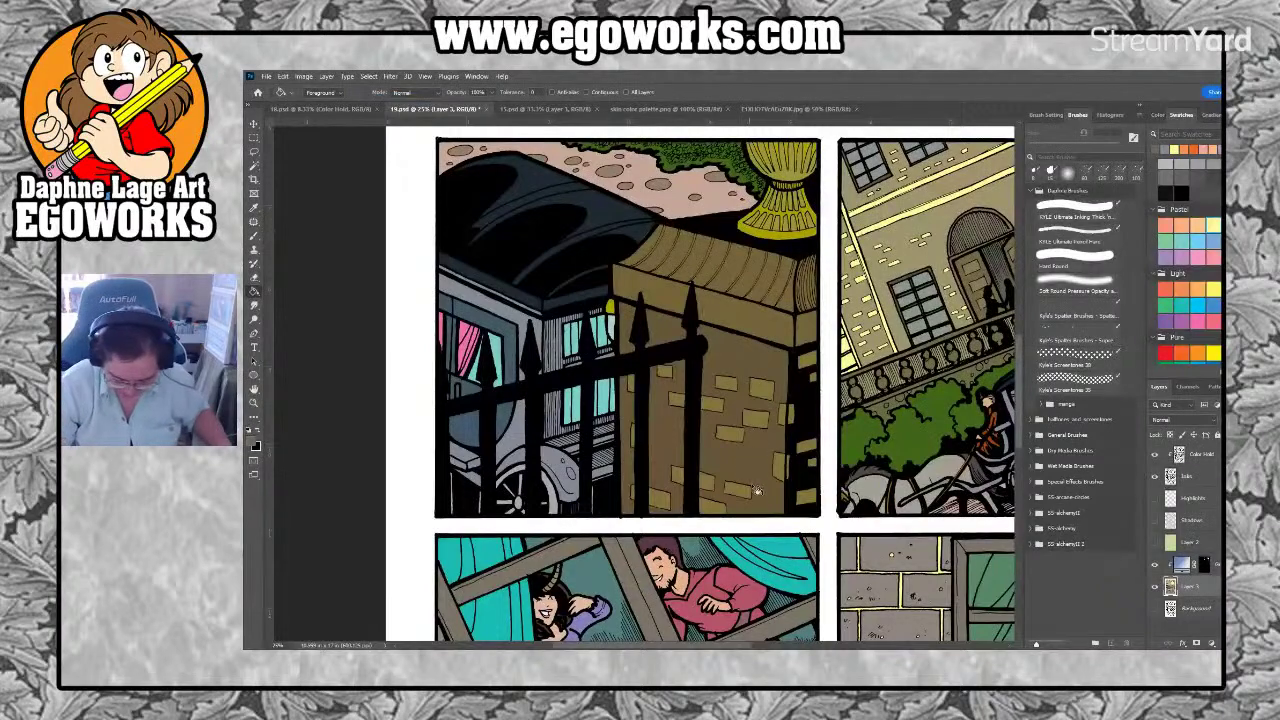
pyautogui.moveTo(757, 488); pyautogui.dragTo(598, 617)
pyautogui.moveTo(864, 419); pyautogui.dragTo(960, 434)
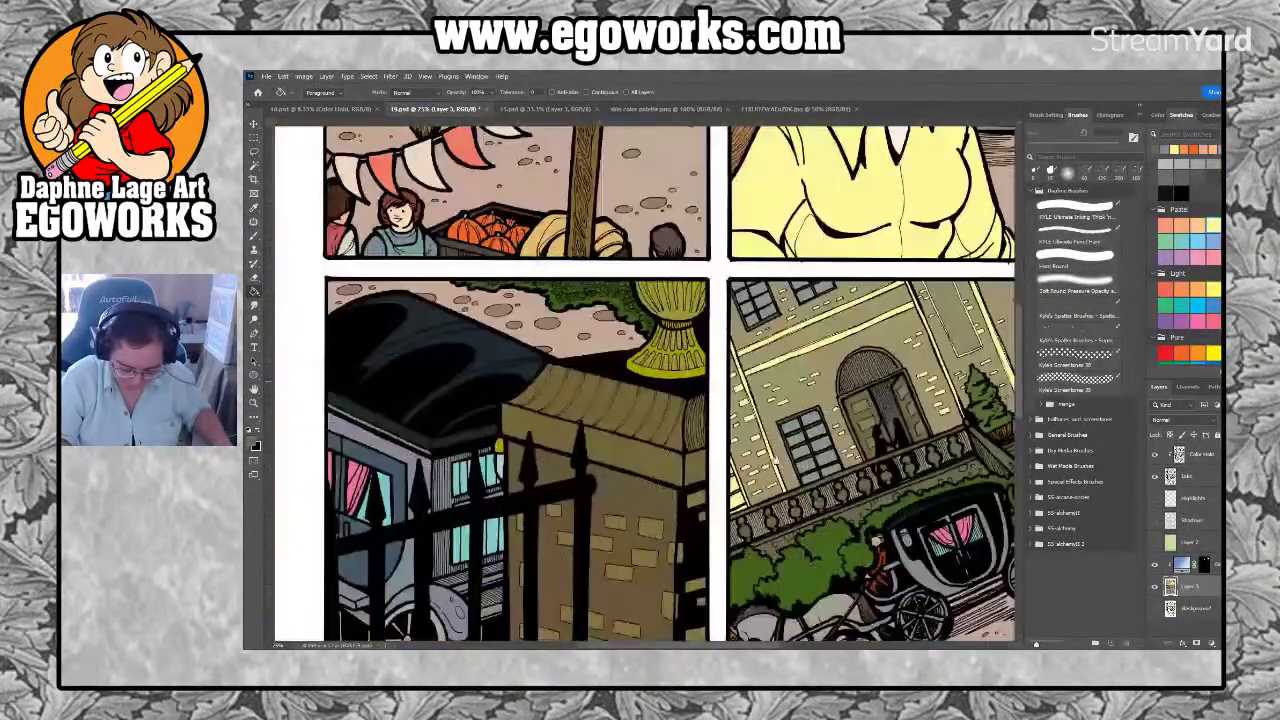
pyautogui.moveTo(510, 332); pyautogui.dragTo(630, 280)
pyautogui.press('i')
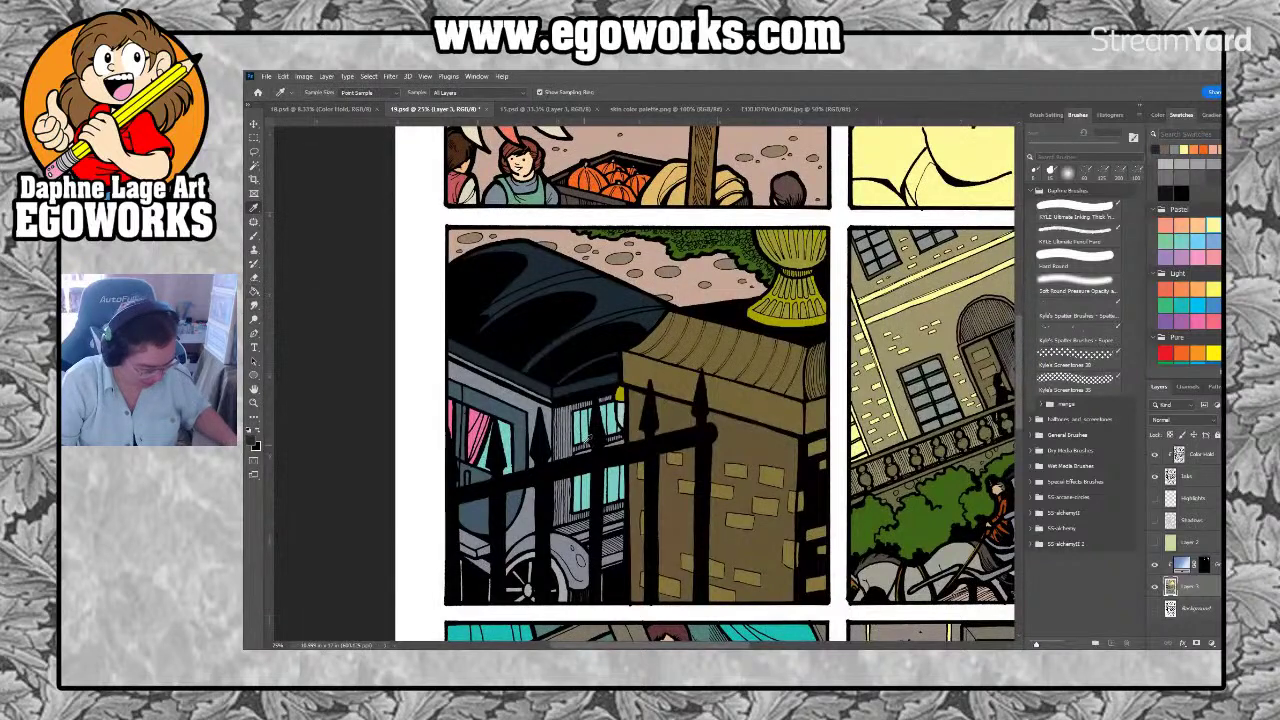
pyautogui.click(519, 501)
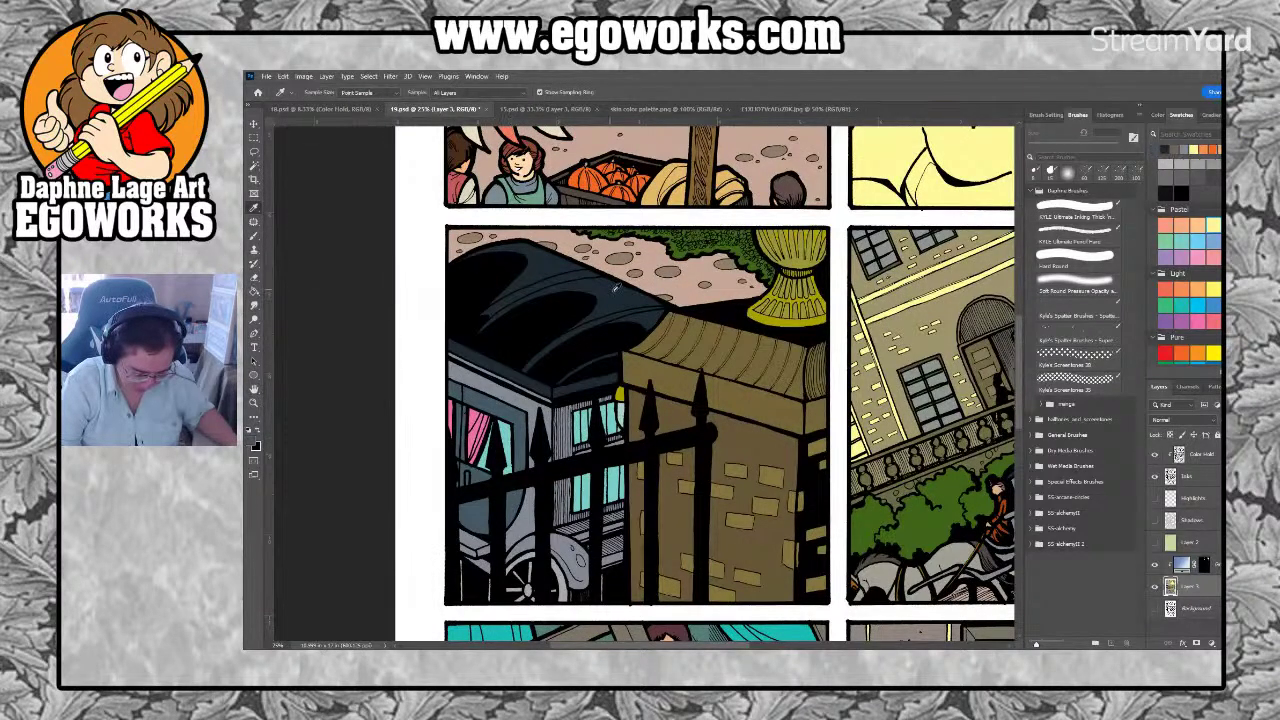
pyautogui.press('g')
pyautogui.click(520, 504)
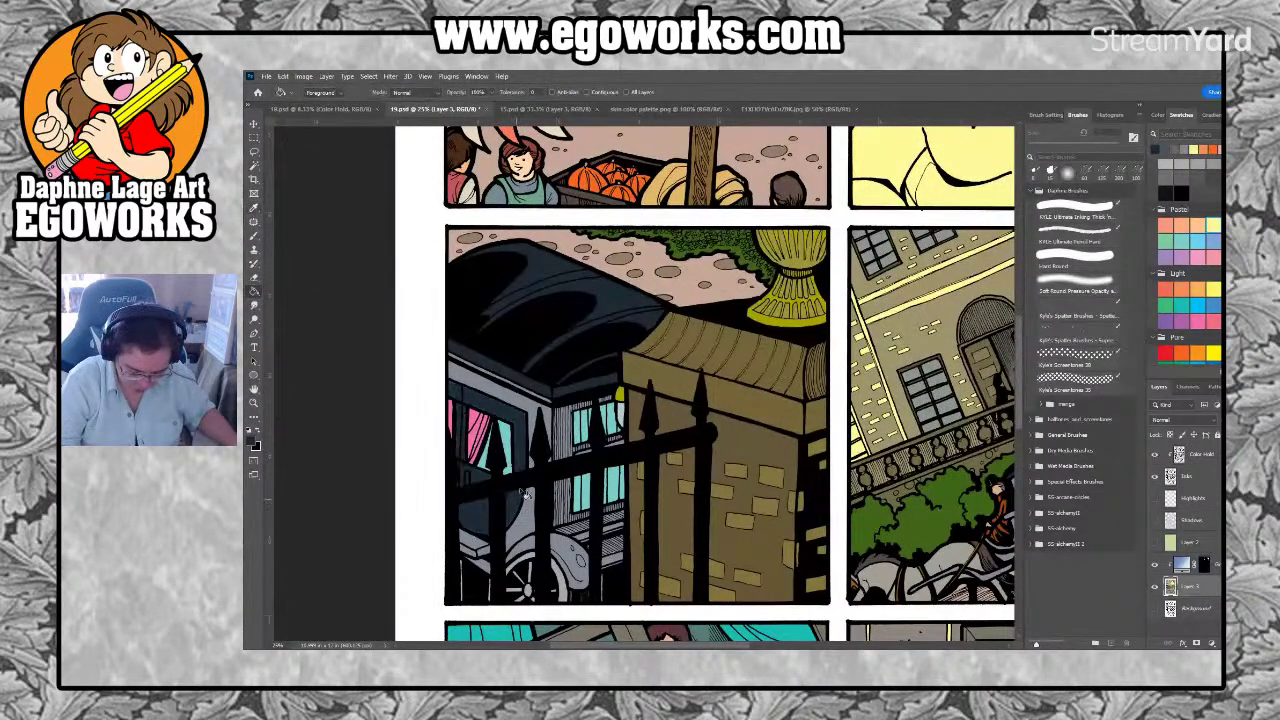
# Sample a grey-brown from the artwork, lasso around the near carriage's wheel, and fill the wheel area
pyautogui.scroll(5, 845, 298)
pyautogui.hscroll(8, 845, 298)
pyautogui.press('i')
pyautogui.scroll(-5, 843, 310)
pyautogui.hscroll(-7, 842, 320)
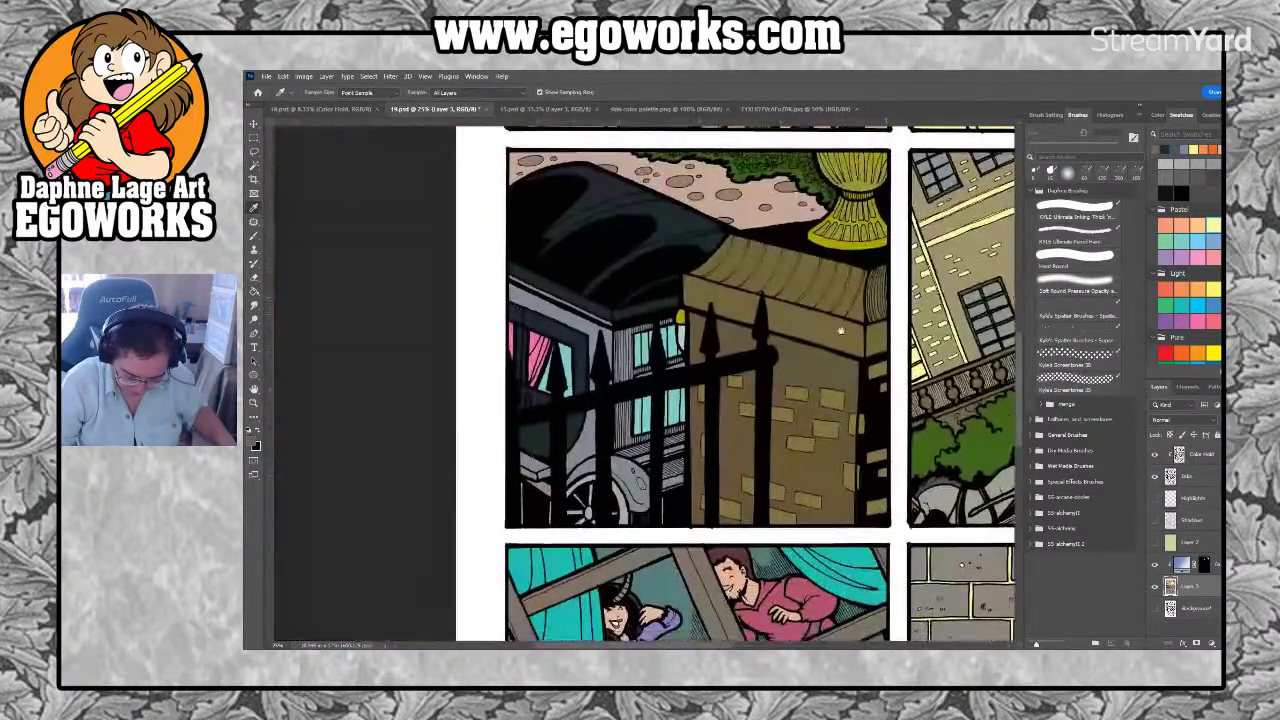
pyautogui.press('l')
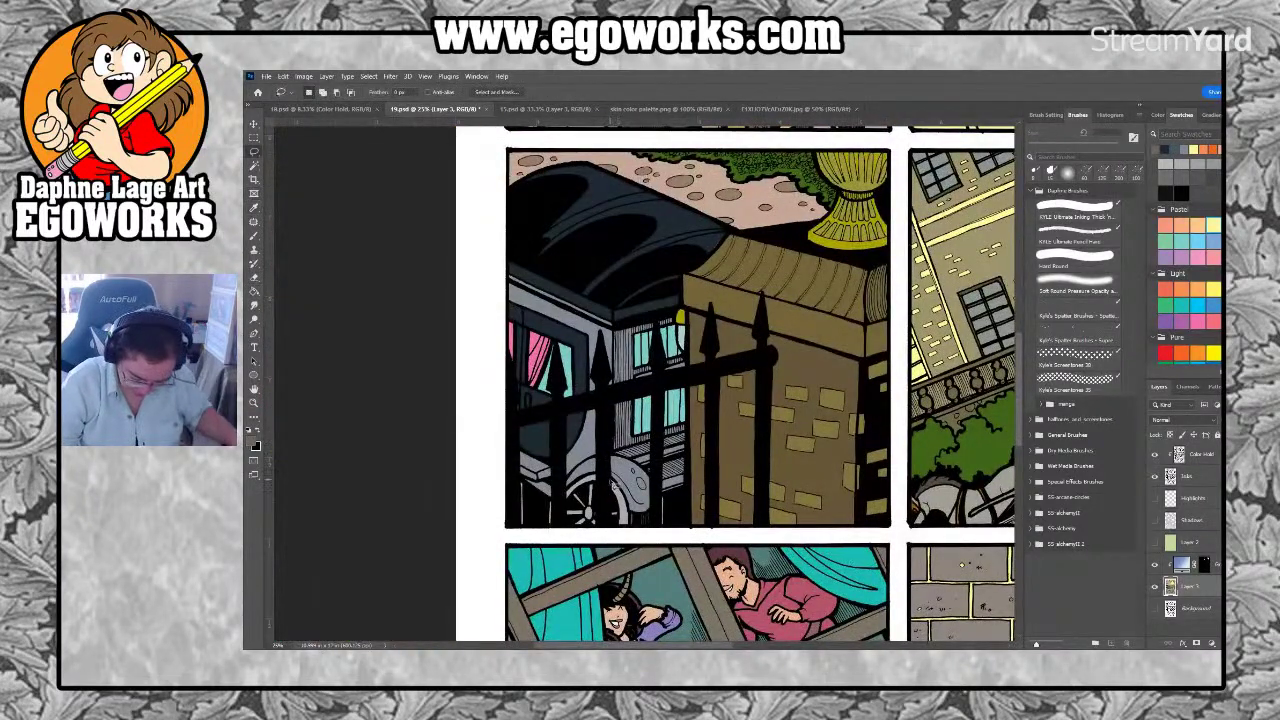
pyautogui.moveTo(632, 516)
pyautogui.mouseDown()
pyautogui.moveTo(655, 514)
pyautogui.moveTo(657, 534)
pyautogui.moveTo(547, 528)
pyautogui.moveTo(560, 495)
pyautogui.moveTo(600, 472)
pyautogui.moveTo(548, 530)
pyautogui.mouseUp()
pyautogui.press('g')
pyautogui.click(586, 484)
# Lasso the near carriage's lower section and fill the cyan side windows behind the fence with the sampled grey-brown
pyautogui.moveTo(722, 500)
pyautogui.mouseDown()
pyautogui.moveTo(720, 522)
pyautogui.moveTo(741, 491)
pyautogui.moveTo(569, 563)
pyautogui.moveTo(505, 645)
pyautogui.mouseUp()
pyautogui.press('l')
pyautogui.moveTo(527, 484); pyautogui.dragTo(642, 437)
pyautogui.press('g')
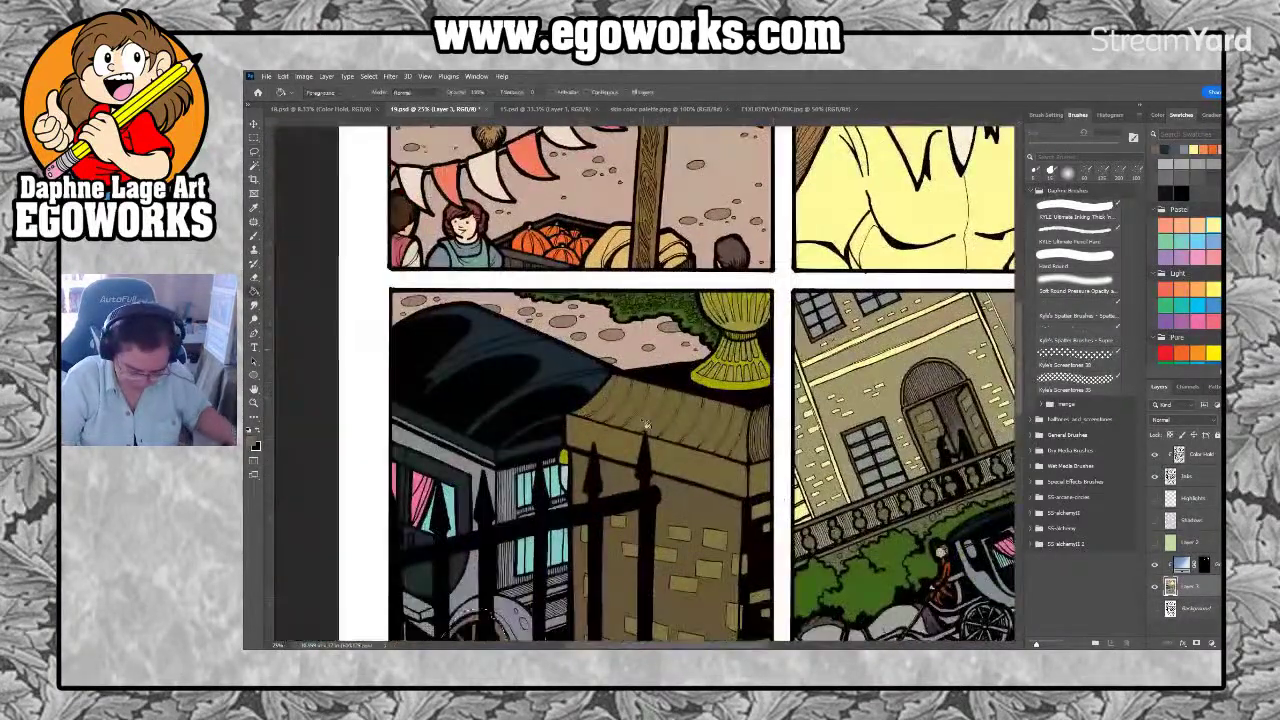
pyautogui.click(555, 493)
pyautogui.moveTo(670, 577); pyautogui.dragTo(730, 502)
pyautogui.moveTo(760, 440)
pyautogui.mouseDown()
pyautogui.moveTo(491, 661)
pyautogui.moveTo(720, 501)
pyautogui.mouseUp()
pyautogui.press('l')
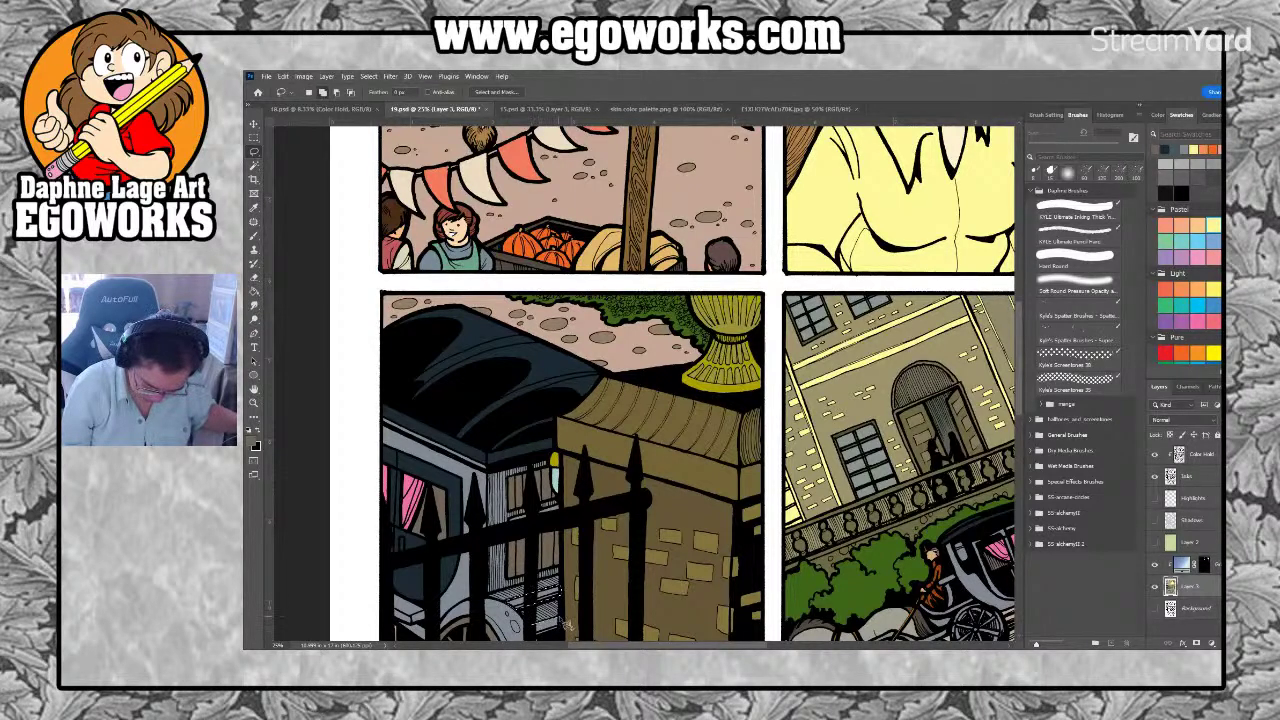
# Lasso the step below the near carriage's door and fill it with the sampled grey-brown
pyautogui.press('g')
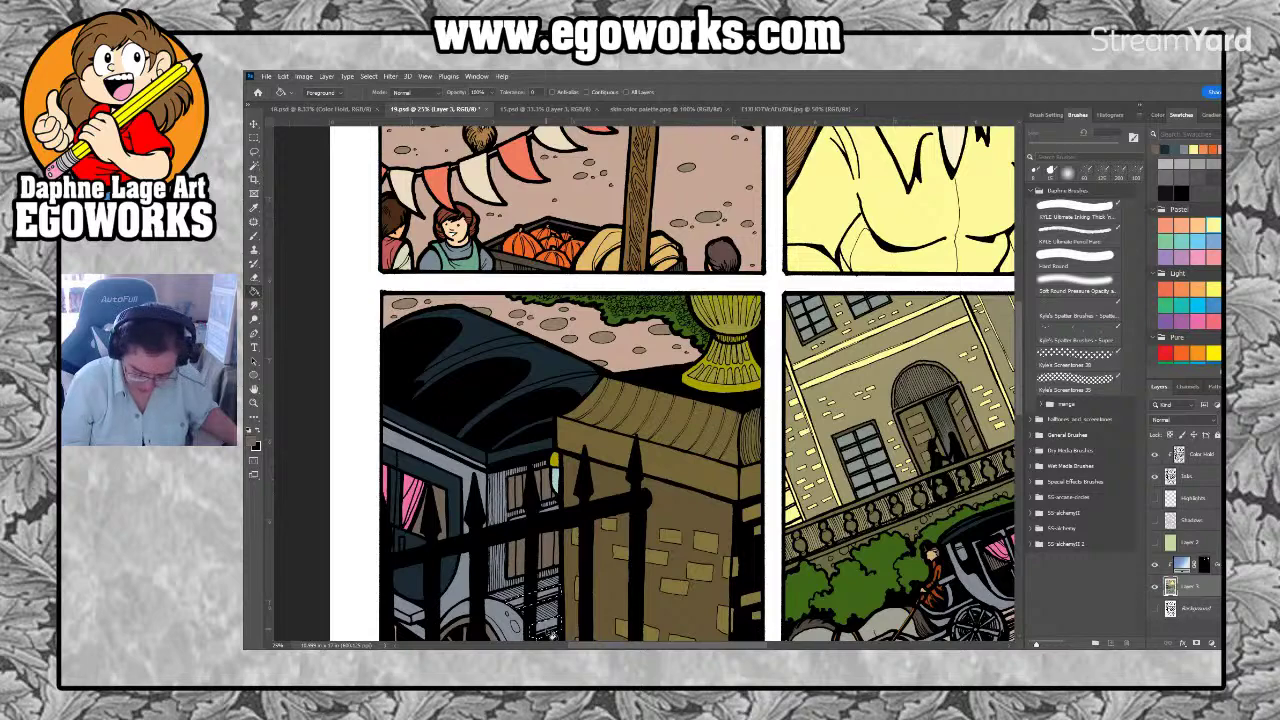
pyautogui.moveTo(649, 403); pyautogui.dragTo(738, 341)
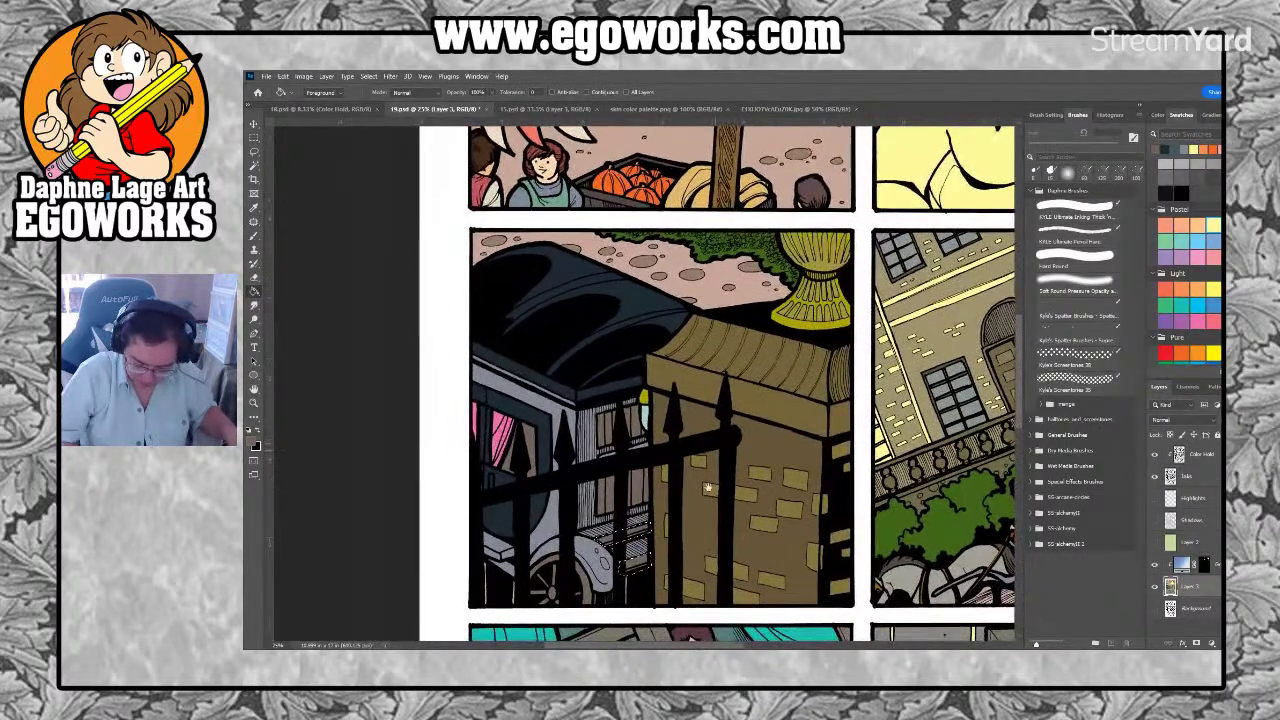
pyautogui.press('l')
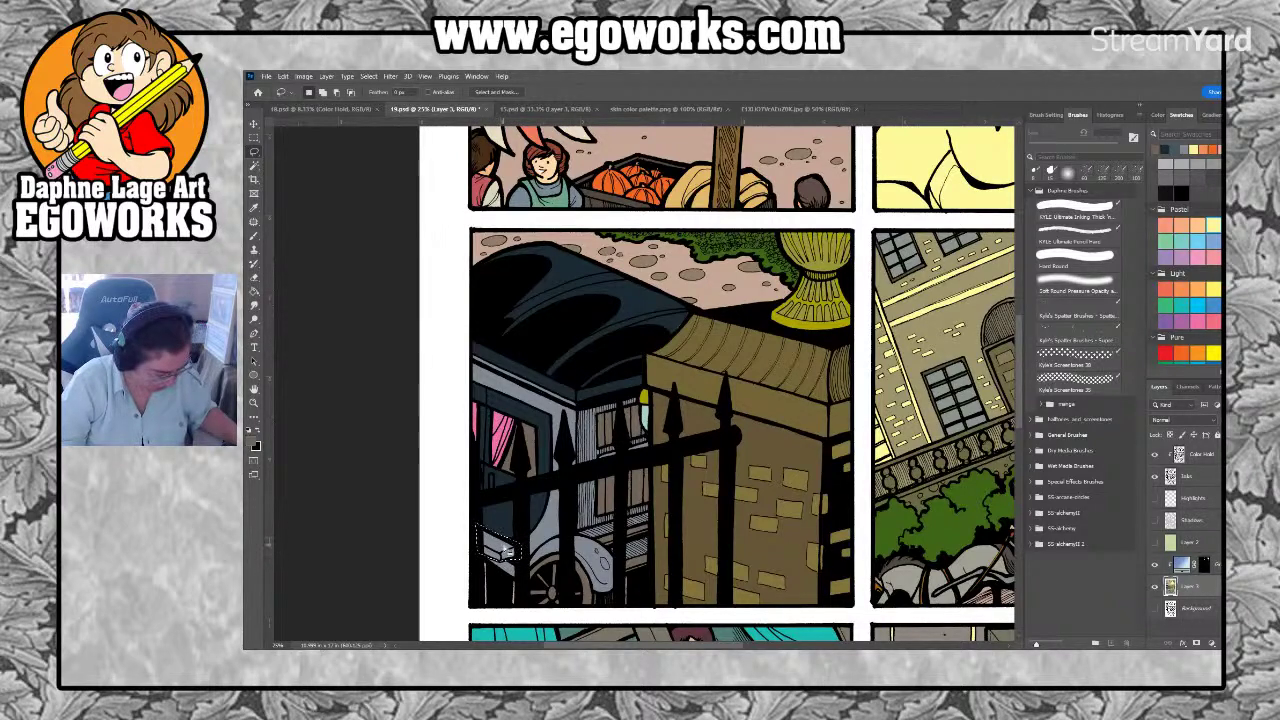
pyautogui.press('f')
pyautogui.press('f')
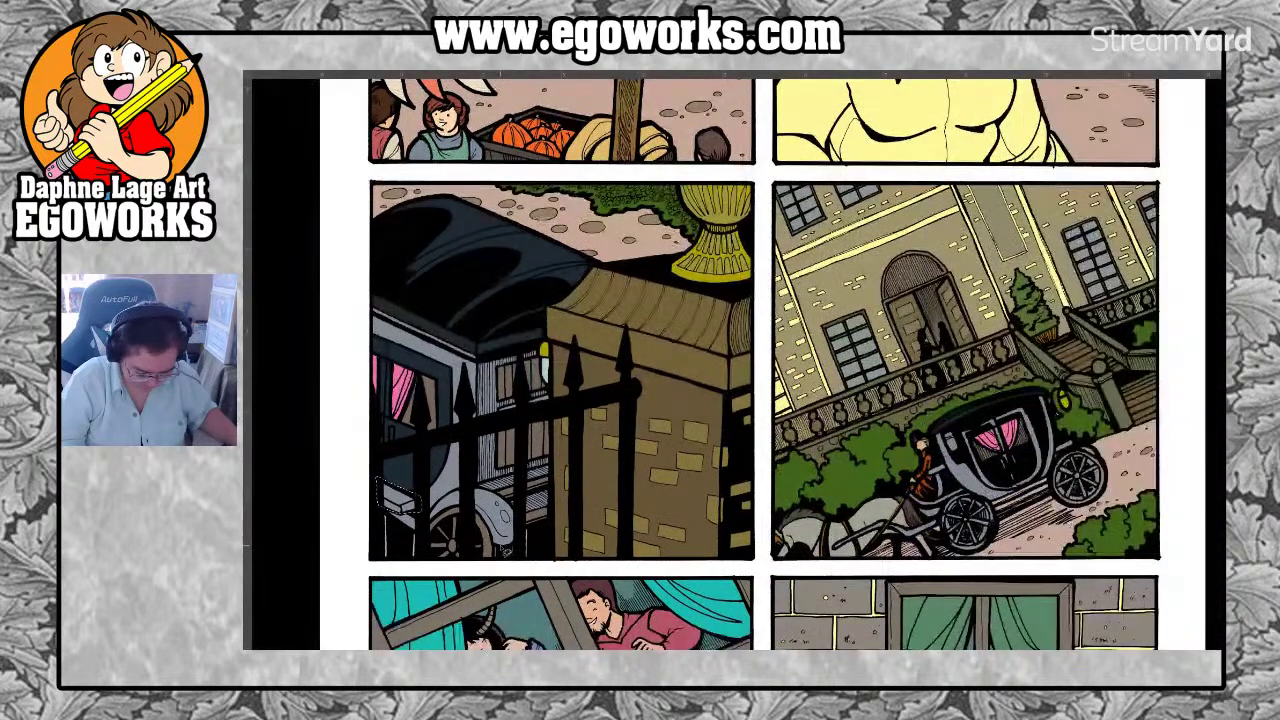
pyautogui.press('f')
pyautogui.hotkey('ctrl', '+')
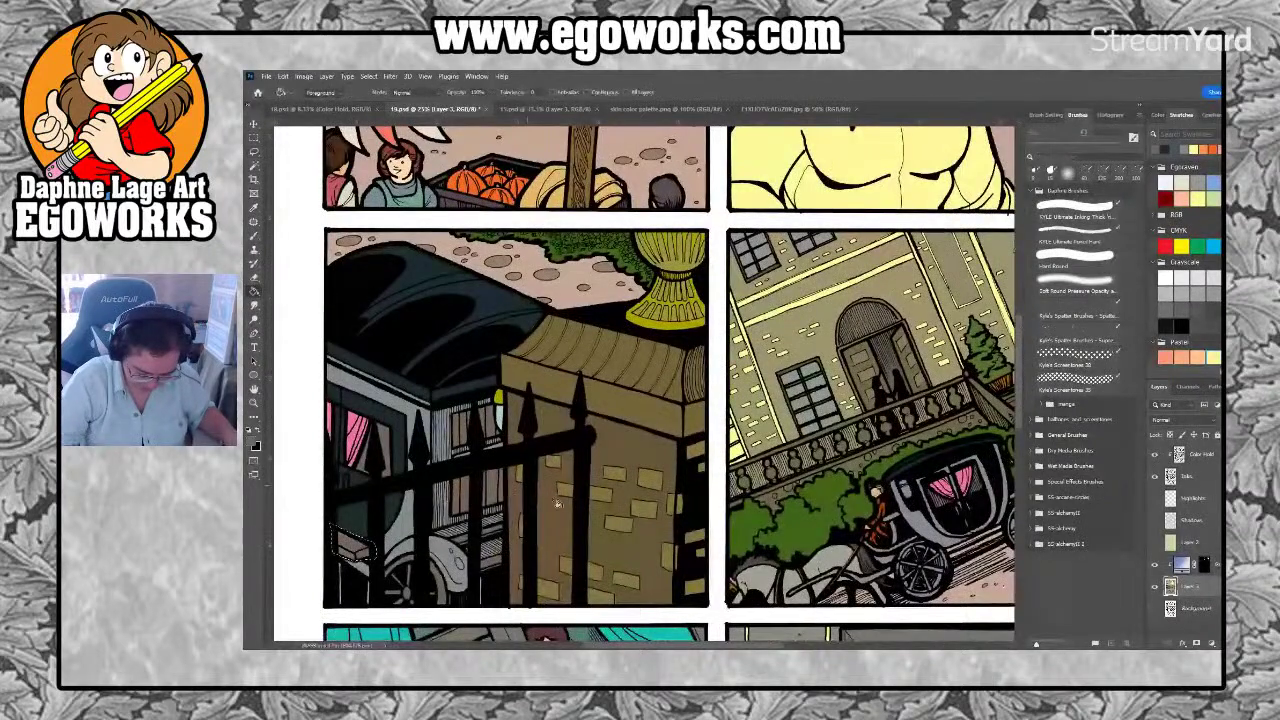
pyautogui.hscroll(-3, 557, 503)
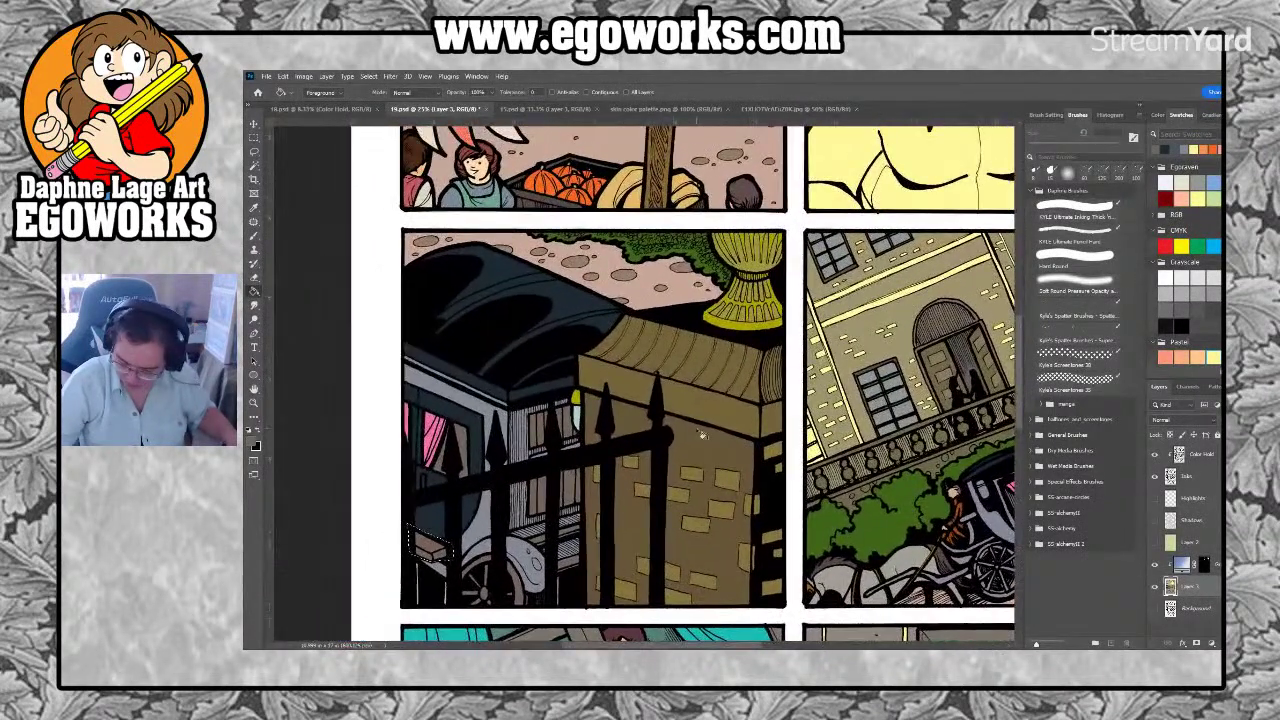
# Sample the near carriage's pink curtain colour, mute it to a duller pink, and fill the curtains with it
pyautogui.press('i')
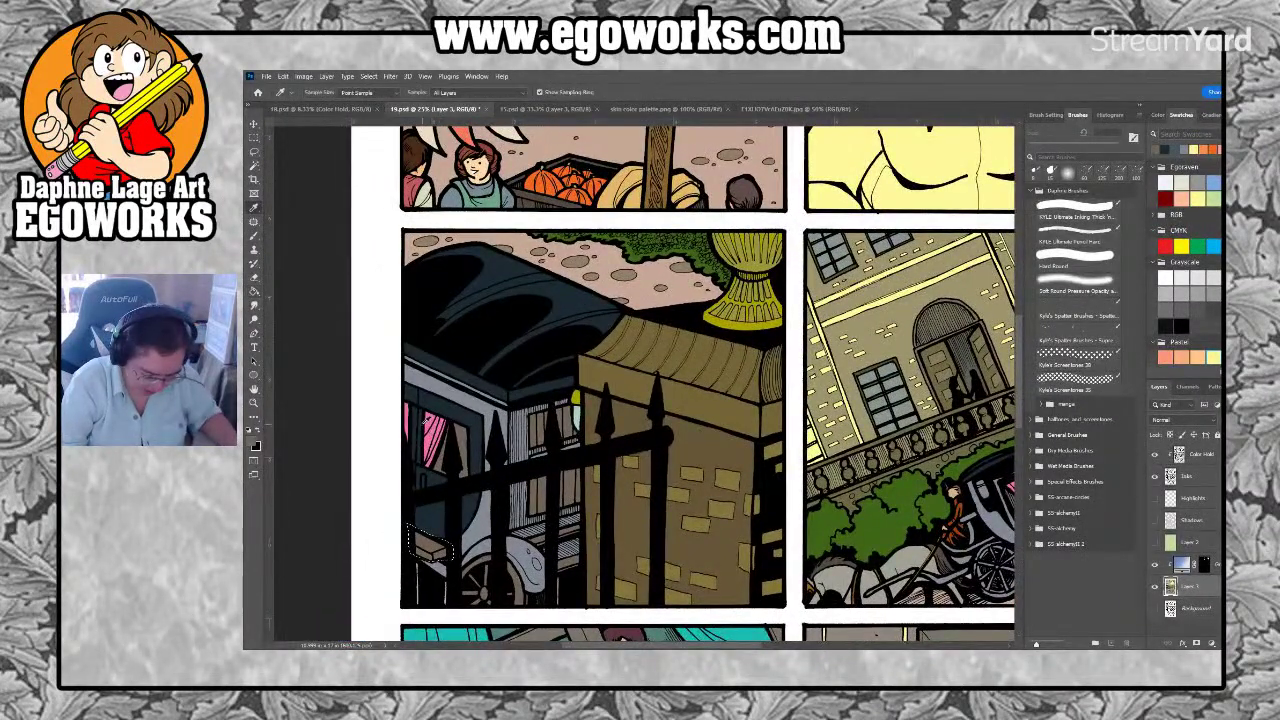
pyautogui.click(425, 418)
pyautogui.press('g')
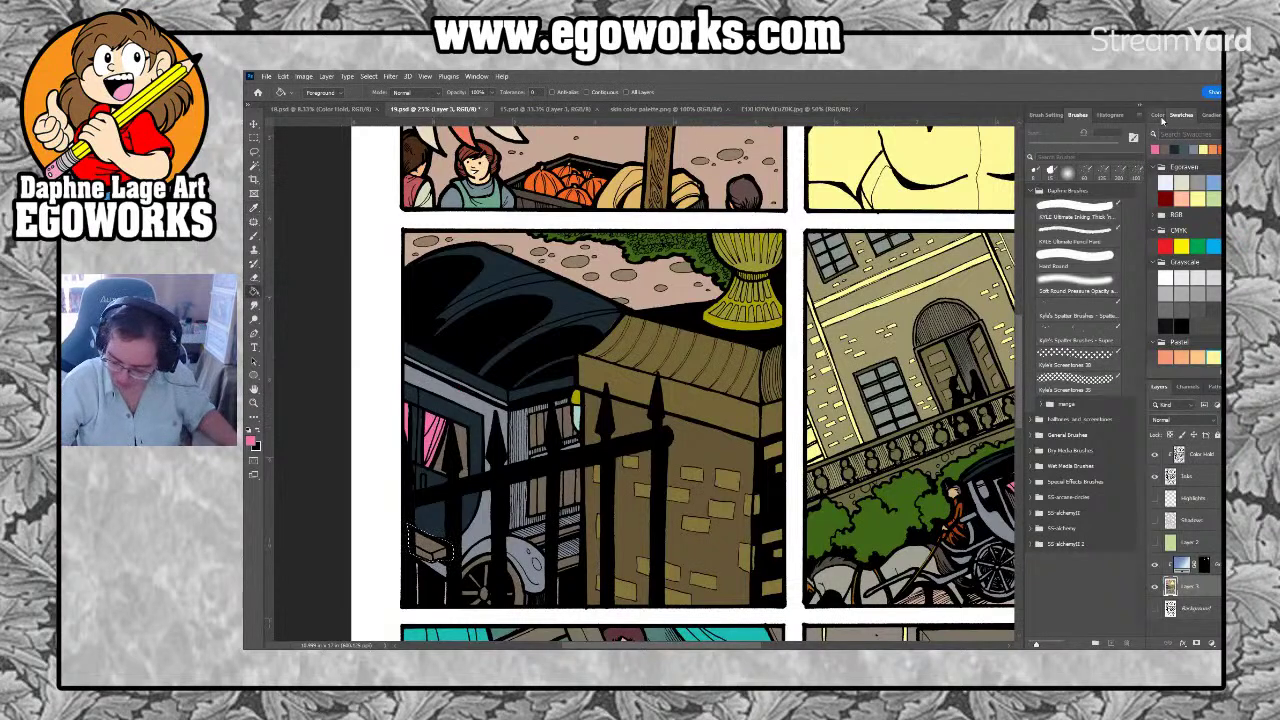
pyautogui.click(1157, 115)
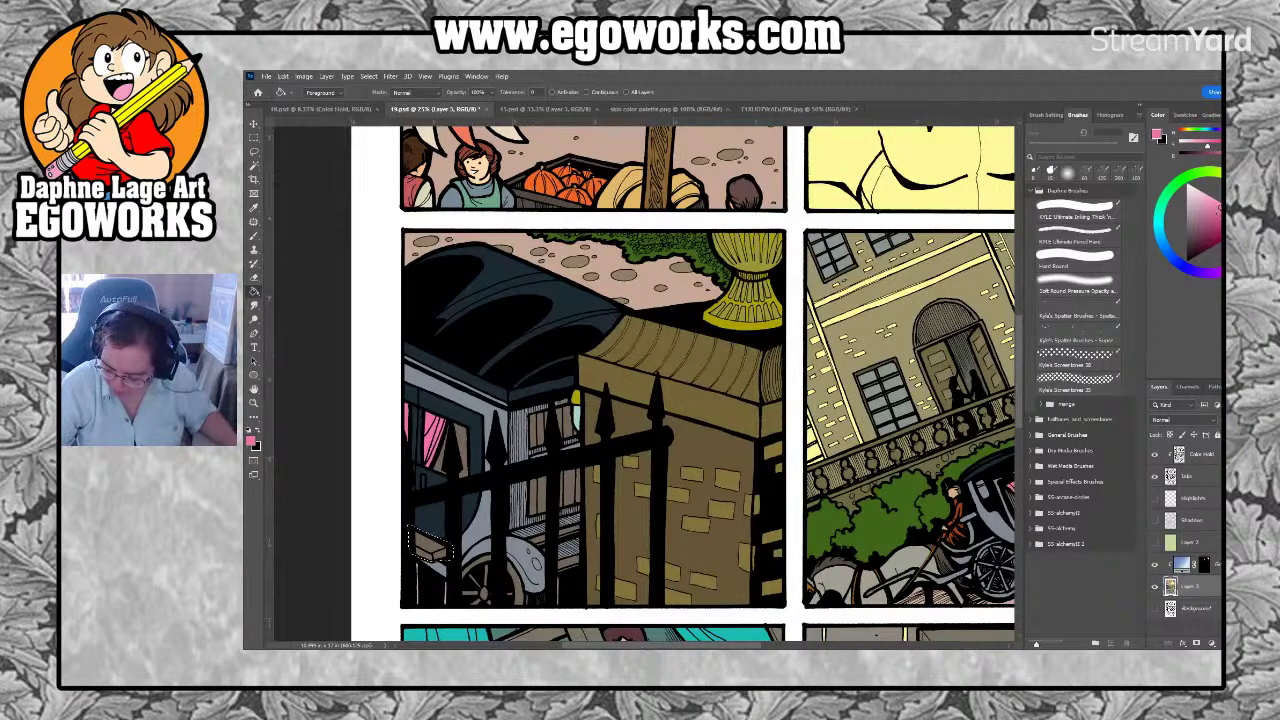
pyautogui.moveTo(1212, 220); pyautogui.dragTo(1203, 224)
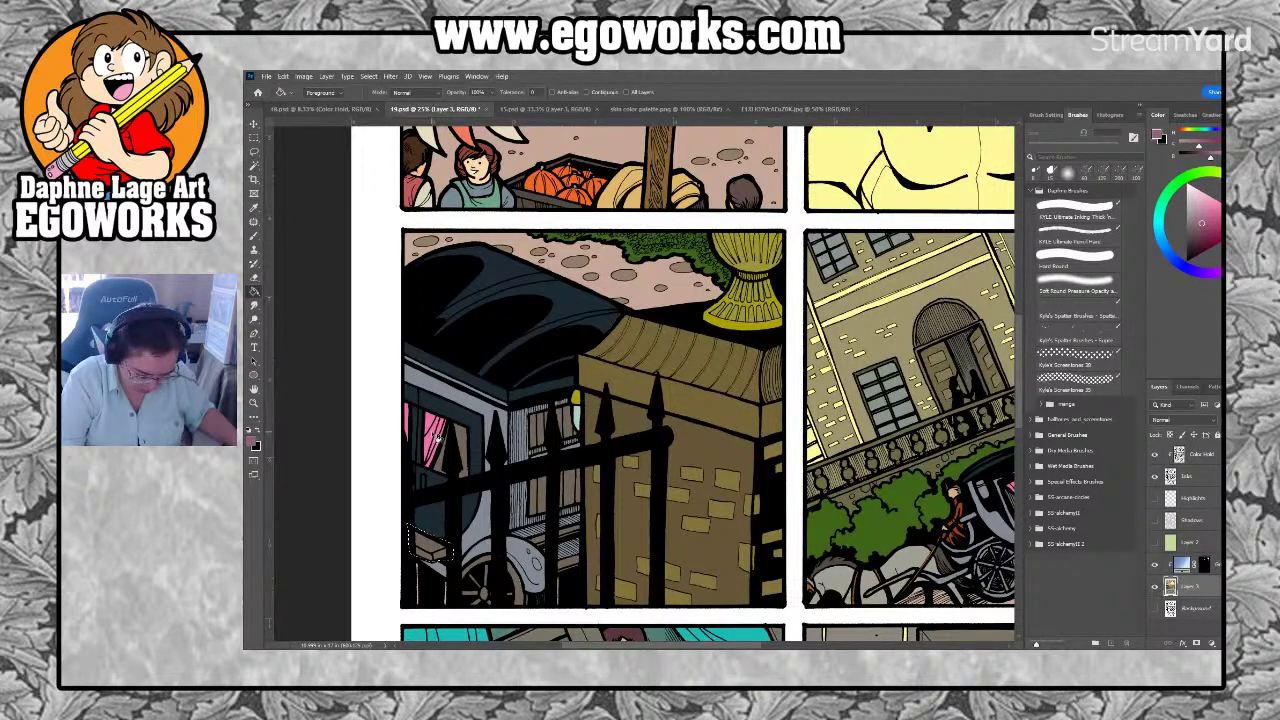
# Sample the pale yellow of the lantern in the portrait panel and fill the lower part of the near carriage's lantern
pyautogui.moveTo(745, 527); pyautogui.dragTo(626, 625)
pyautogui.moveTo(800, 130)
pyautogui.mouseDown()
pyautogui.moveTo(622, 272)
pyautogui.moveTo(617, 357)
pyautogui.mouseUp()
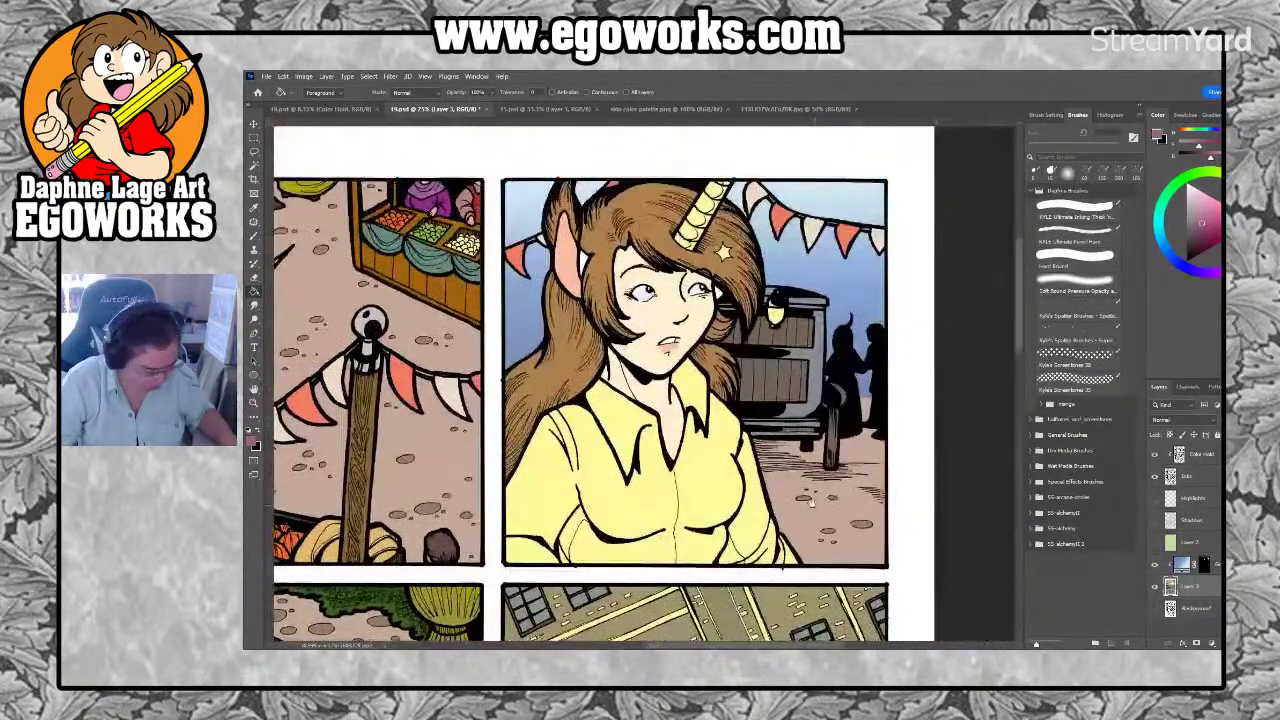
pyautogui.press('i')
pyautogui.click(772, 303)
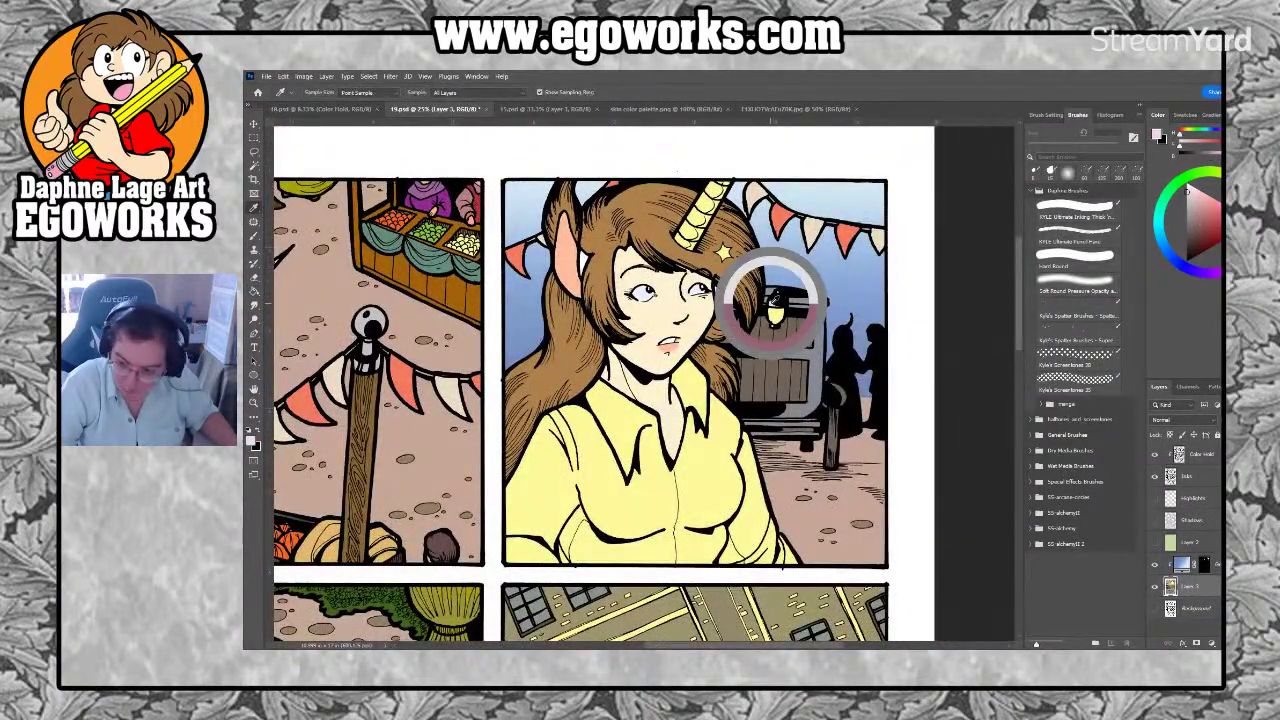
pyautogui.moveTo(627, 507); pyautogui.dragTo(845, 316)
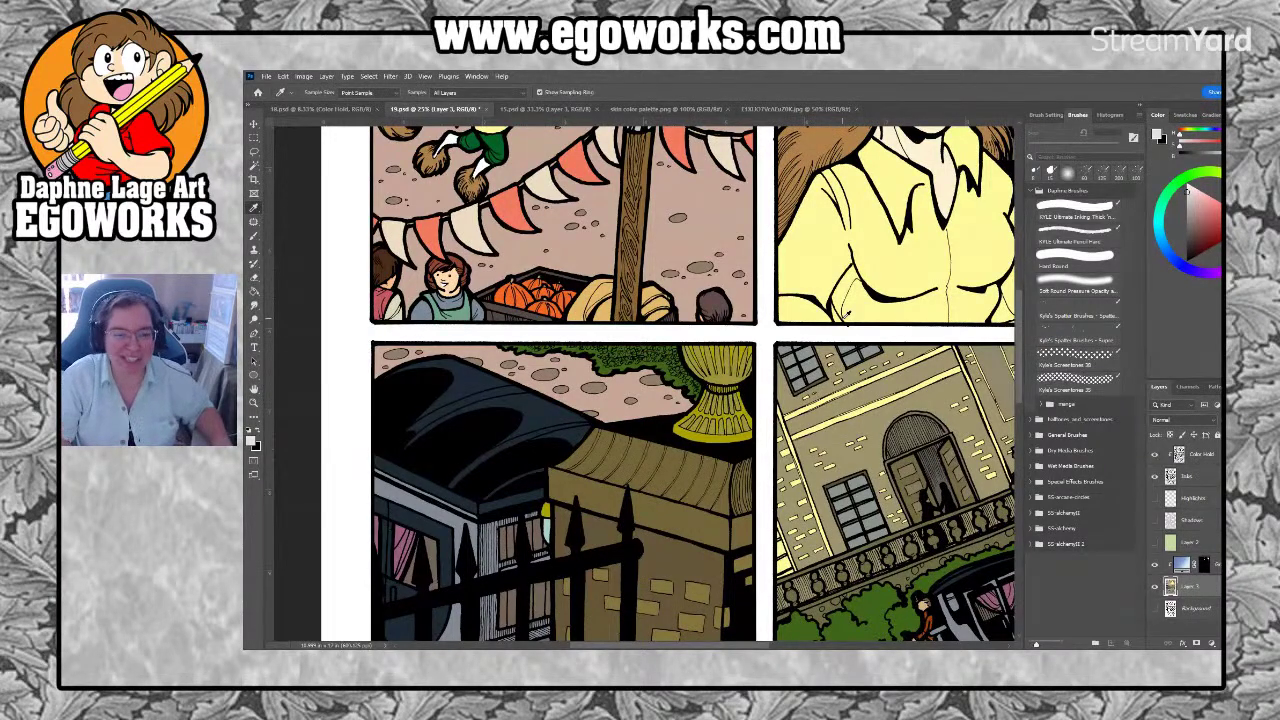
pyautogui.scroll(3, 843, 318)
pyautogui.scroll(-8, 628, 603)
pyautogui.scroll(8, 763, 398)
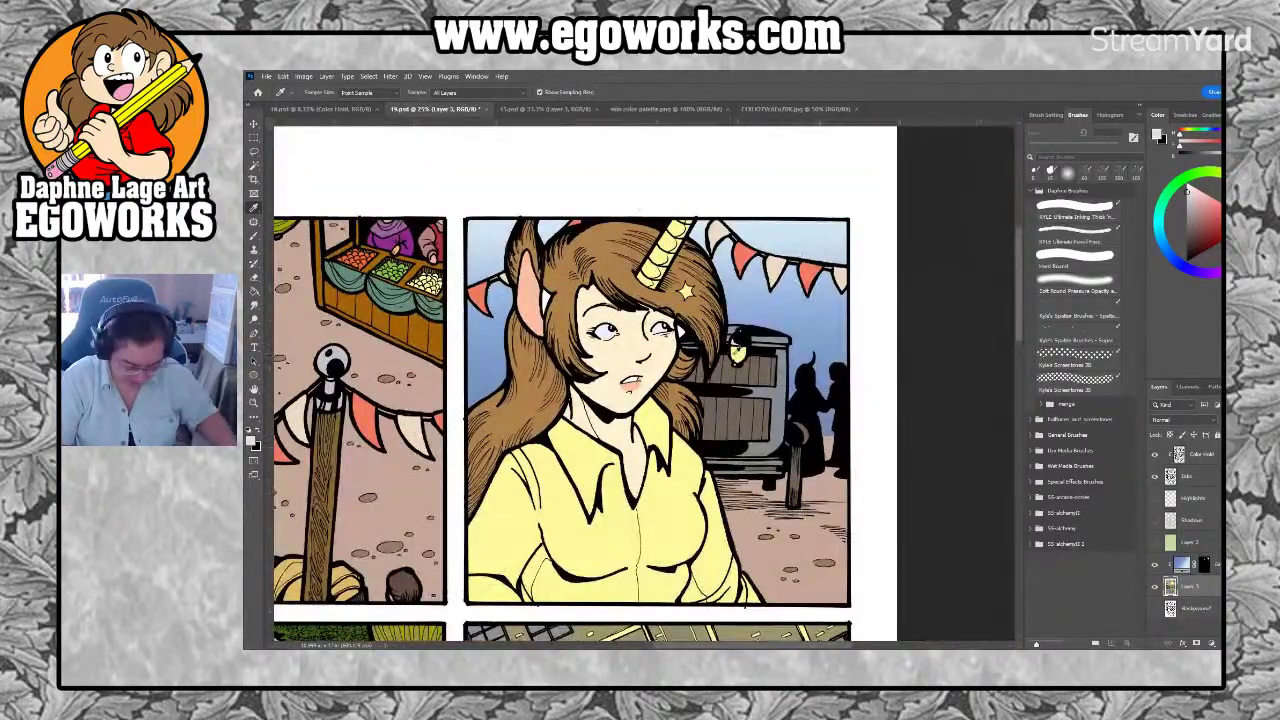
pyautogui.scroll(-6, 658, 471)
pyautogui.hscroll(-6, 658, 471)
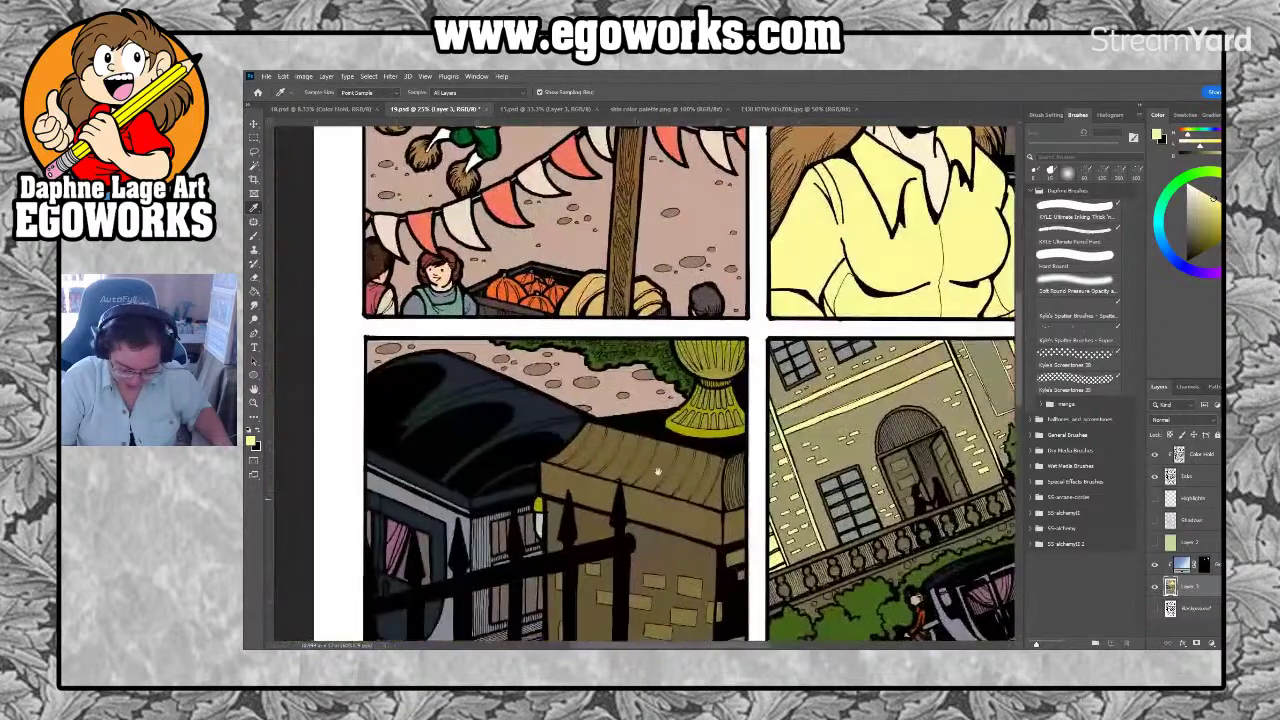
pyautogui.scroll(-2, 658, 471)
pyautogui.hscroll(-2, 658, 471)
pyautogui.press('g')
pyautogui.scroll(8, 566, 485)
pyautogui.hscroll(8, 566, 485)
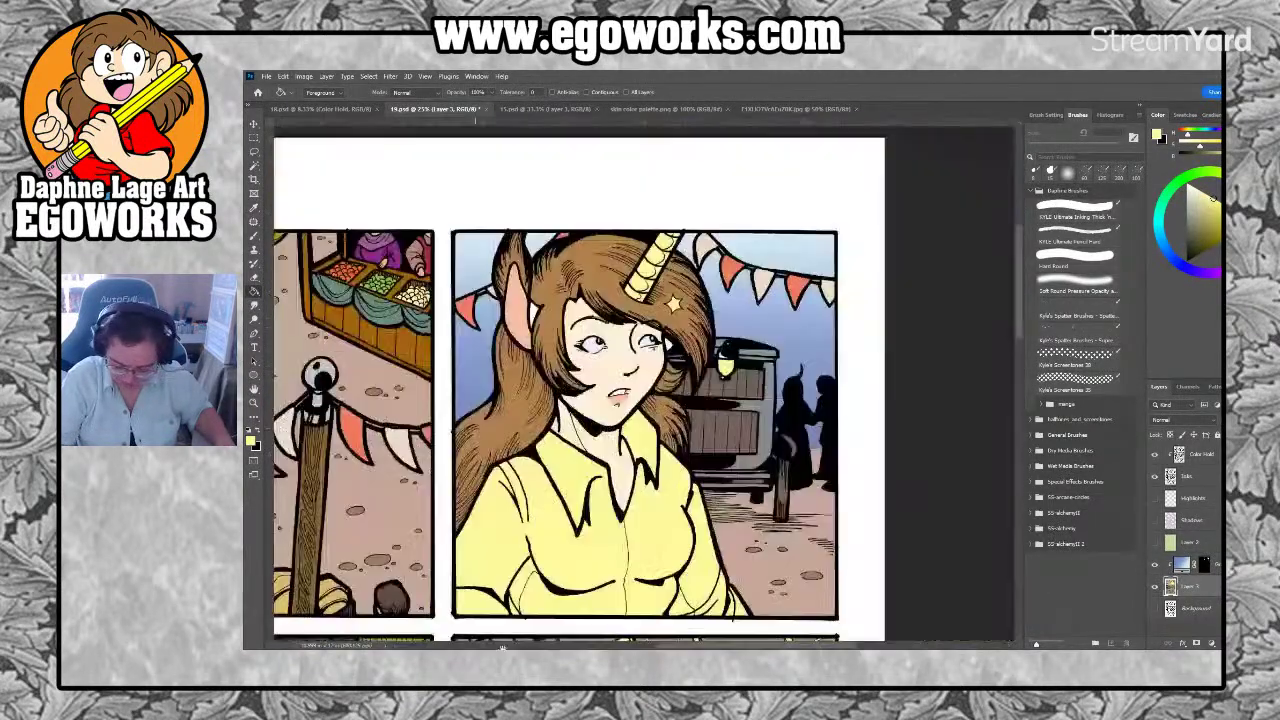
# Sample the off-white of the portrait panel's lantern and fill the upper part of the near carriage's lantern
pyautogui.press('i')
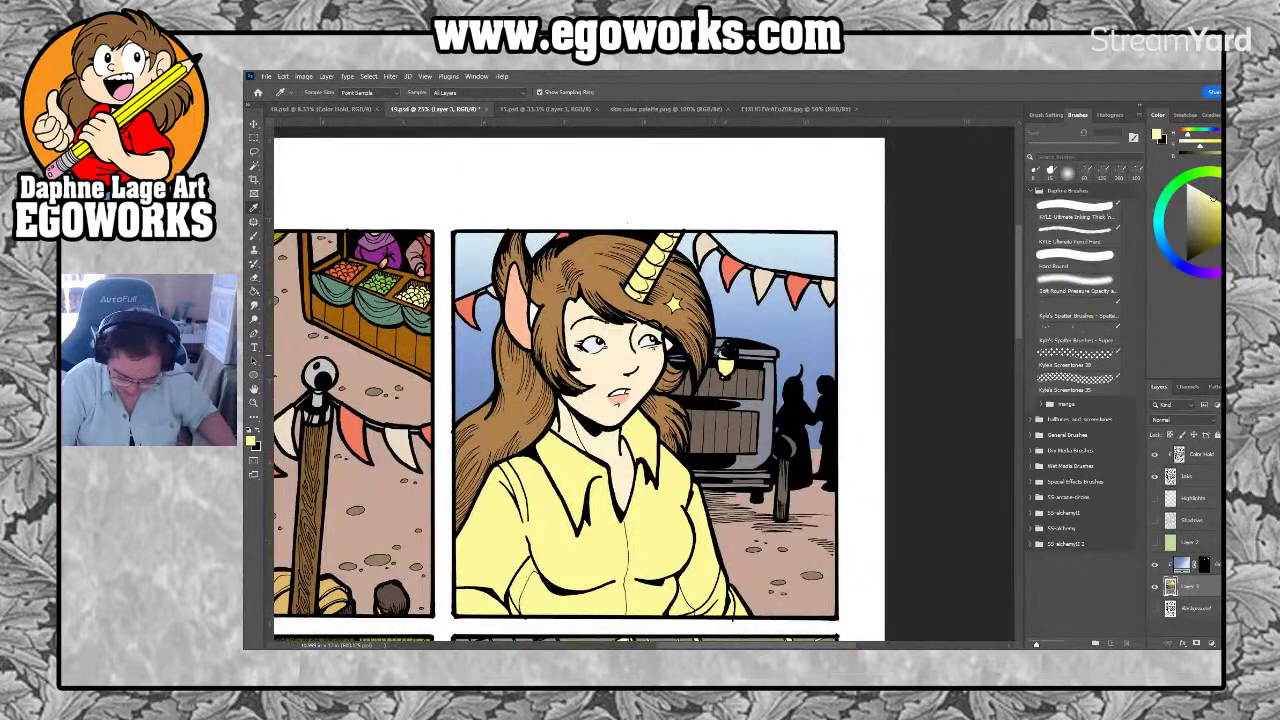
pyautogui.click(717, 356)
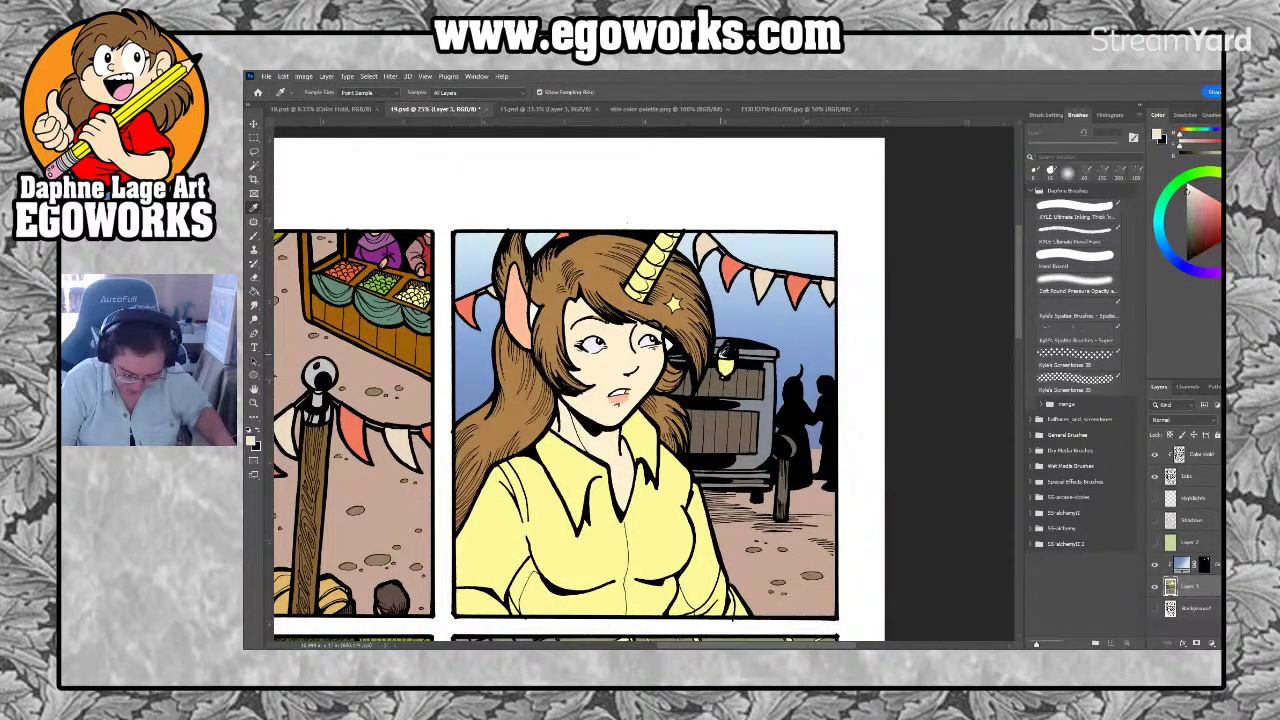
pyautogui.moveTo(552, 525)
pyautogui.mouseDown()
pyautogui.moveTo(813, 309)
pyautogui.moveTo(935, 151)
pyautogui.mouseUp()
pyautogui.press('g')
pyautogui.click(607, 435)
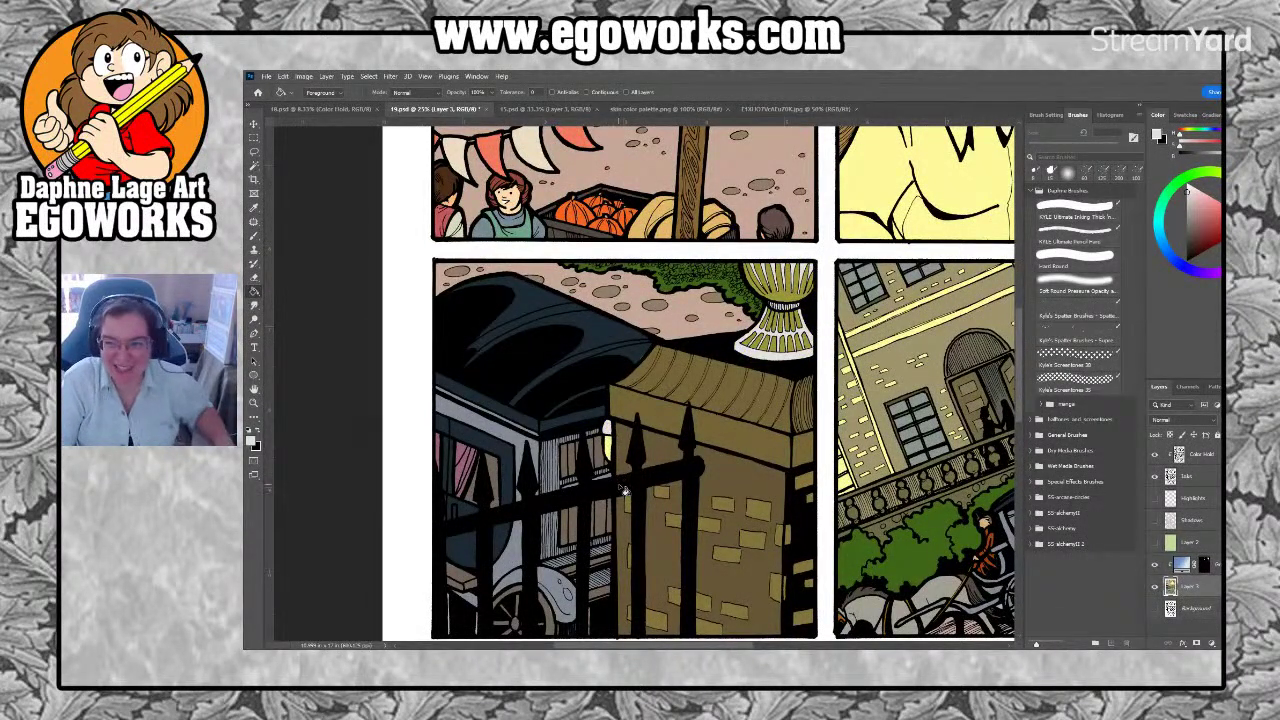
# Sample the grey-brown of the near carriage's wheel rim for painting with the Brush
pyautogui.moveTo(694, 530); pyautogui.dragTo(715, 377)
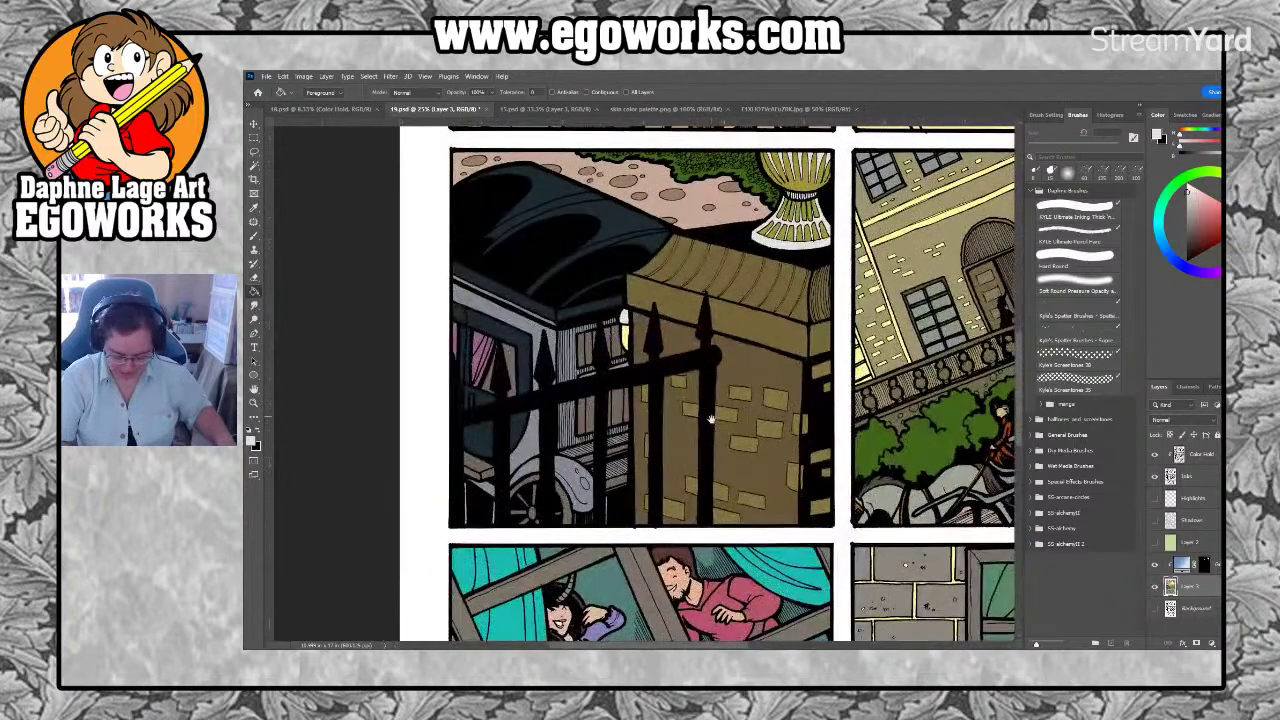
pyautogui.click(573, 489)
pyautogui.click(573, 488)
pyautogui.click(573, 488)
pyautogui.press('i')
pyautogui.click(542, 498)
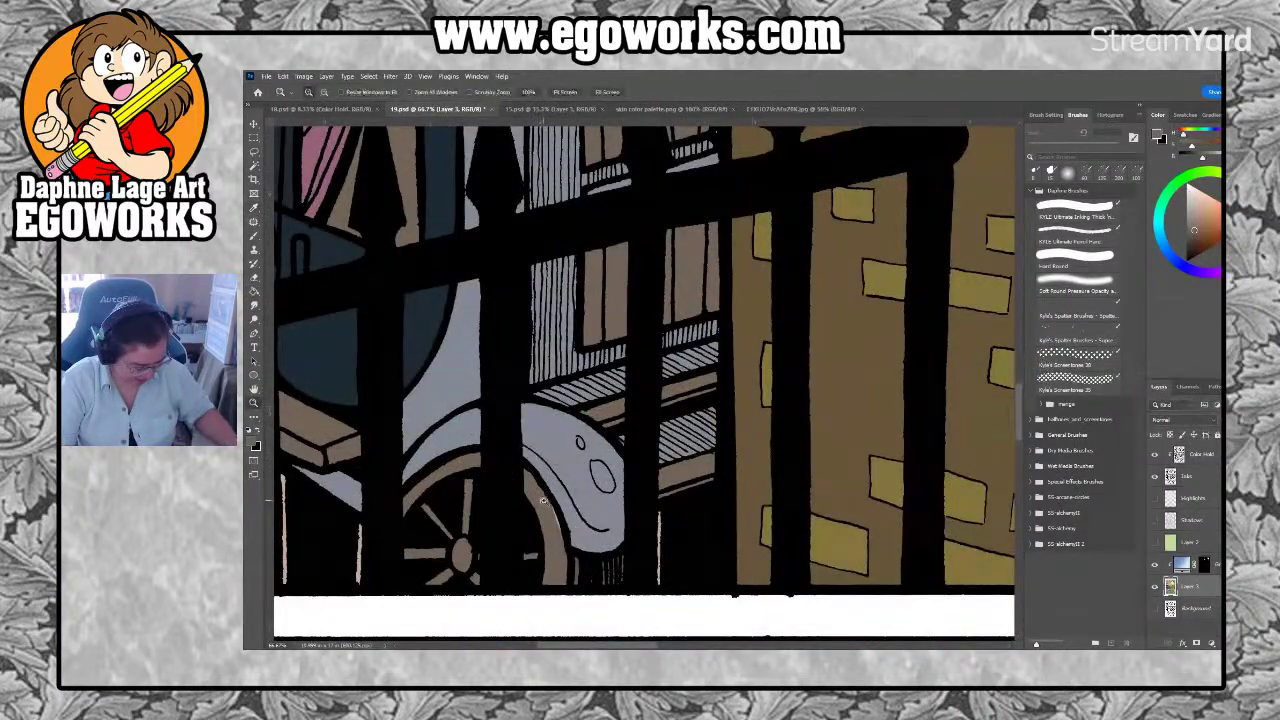
pyautogui.press('b')
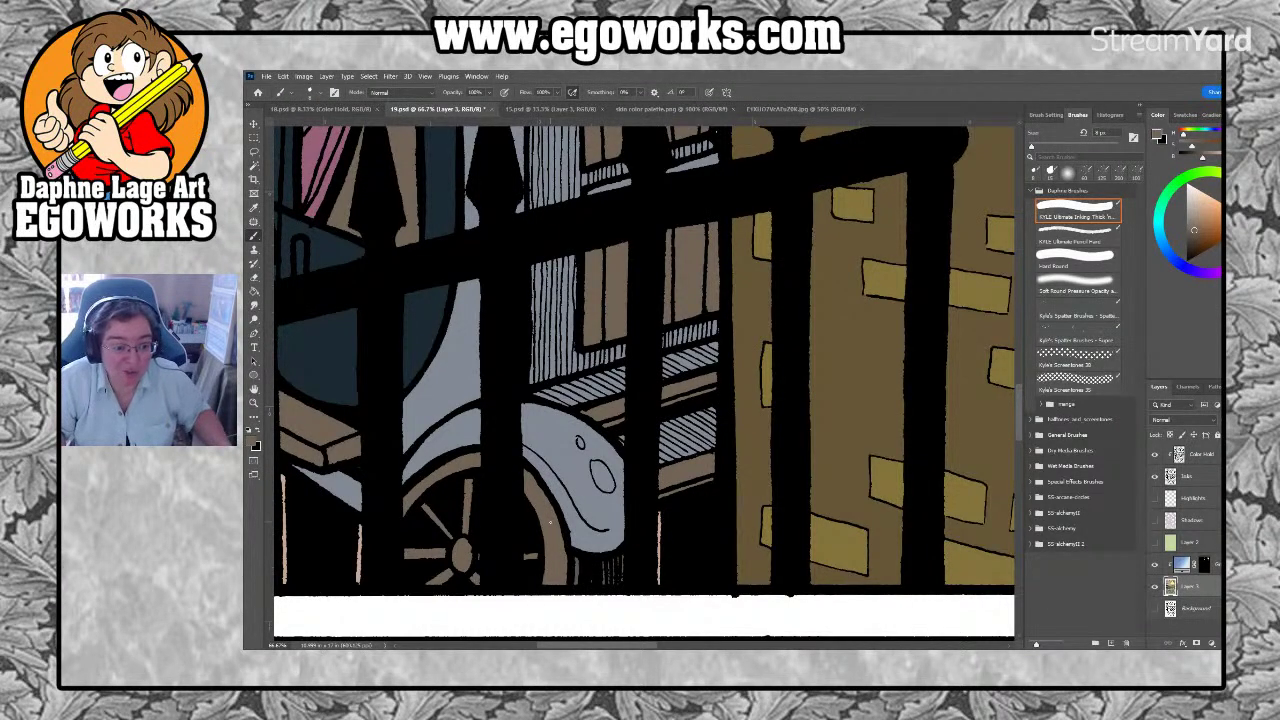
# Examine the flat colours of the carriage panel against the whole page
pyautogui.hotkey('ctrl', '-')
pyautogui.hotkey('ctrl', '-')
pyautogui.hotkey('ctrl', '-')
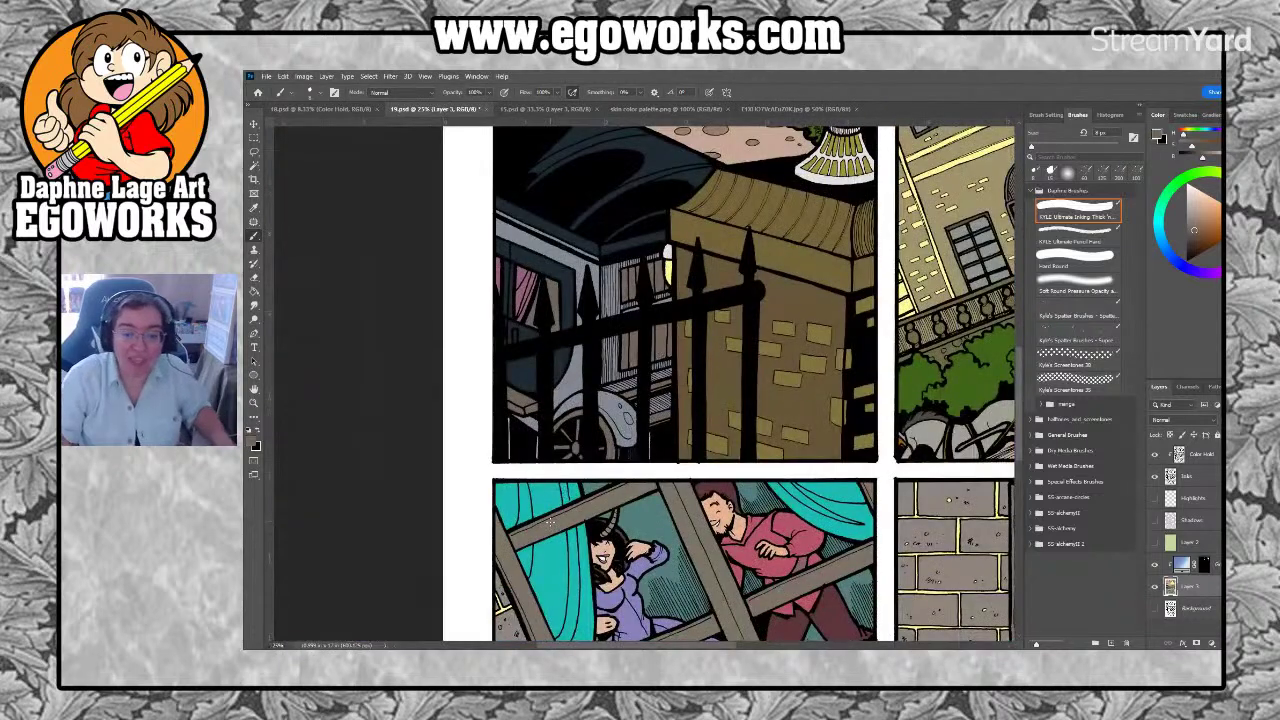
pyautogui.scroll(4, 775, 373)
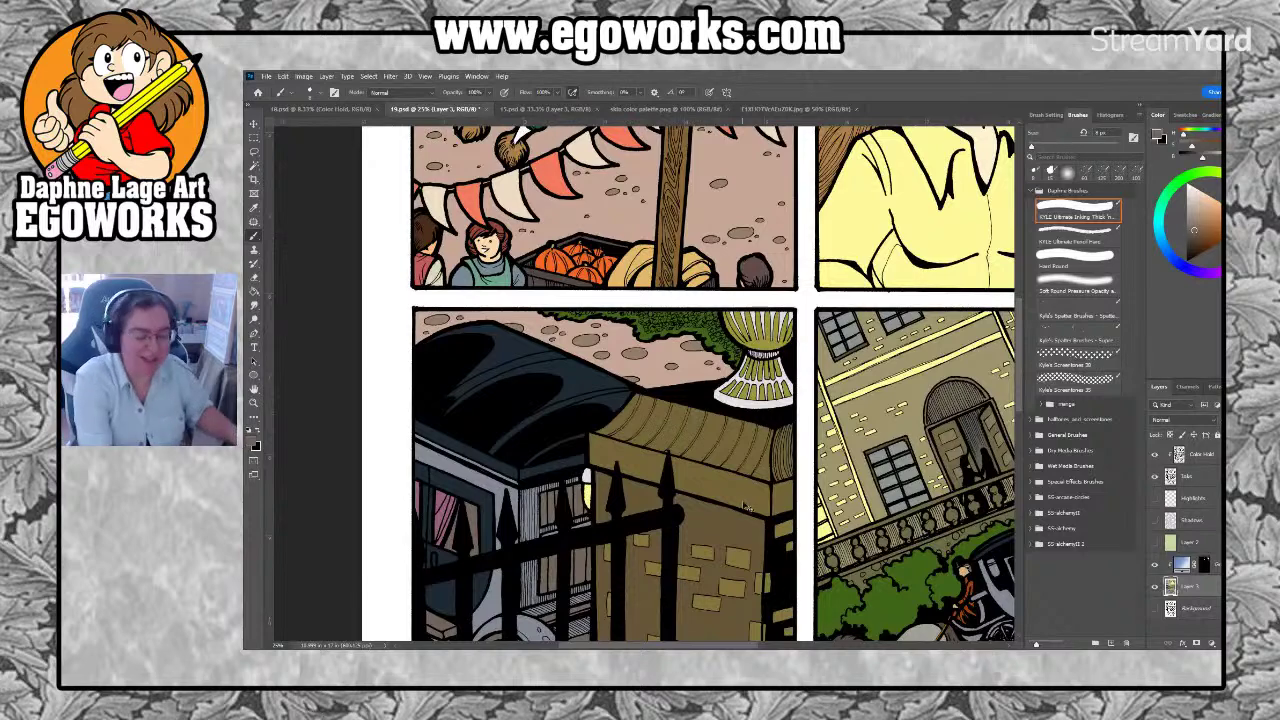
pyautogui.hotkey('ctrl', '-')
pyautogui.hotkey('ctrl', '-')
pyautogui.hotkey('ctrl', '-')
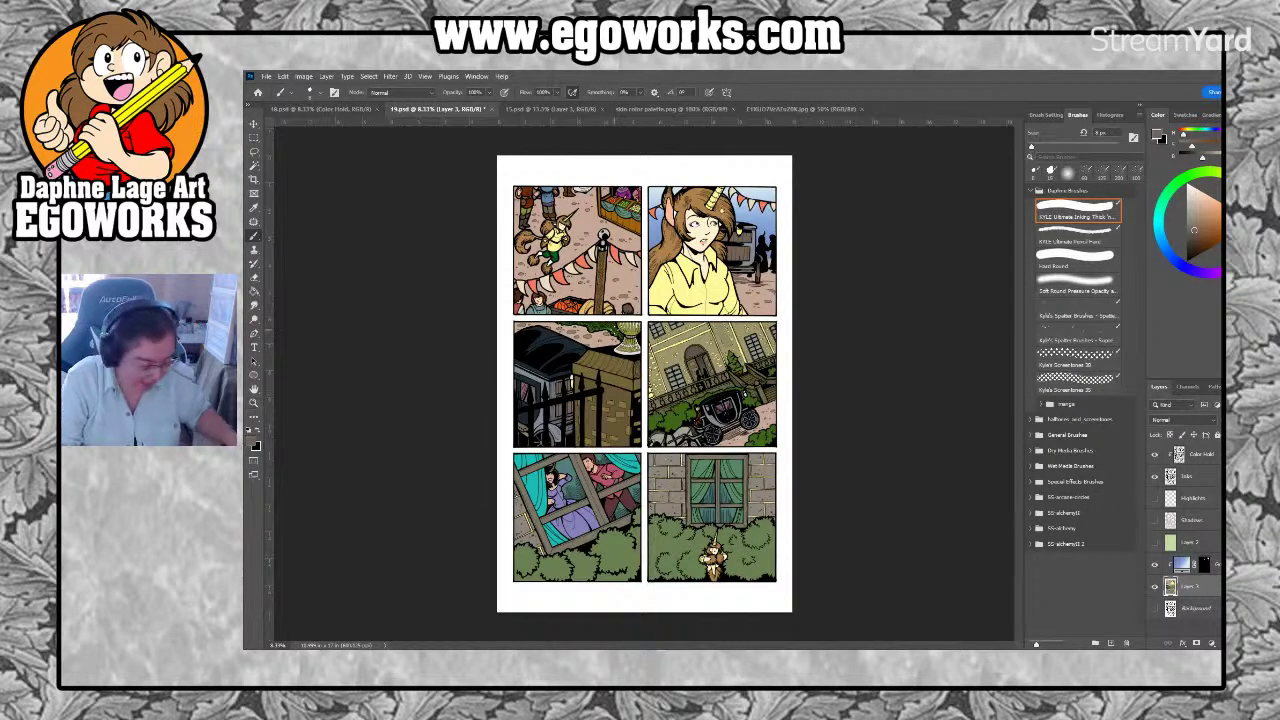
# Choose a pastel green swatch, lasso the foliage behind the near carriage, fill it with the green, and deselect
pyautogui.click(254, 403)
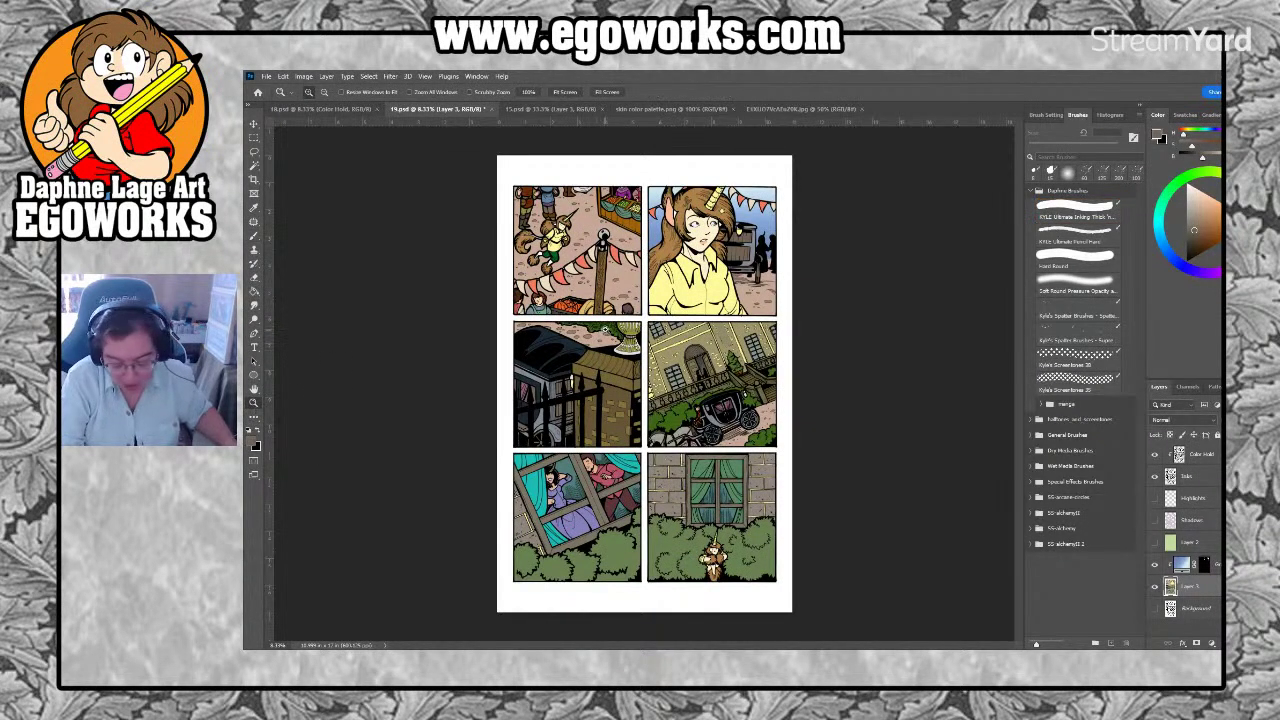
pyautogui.click(608, 328)
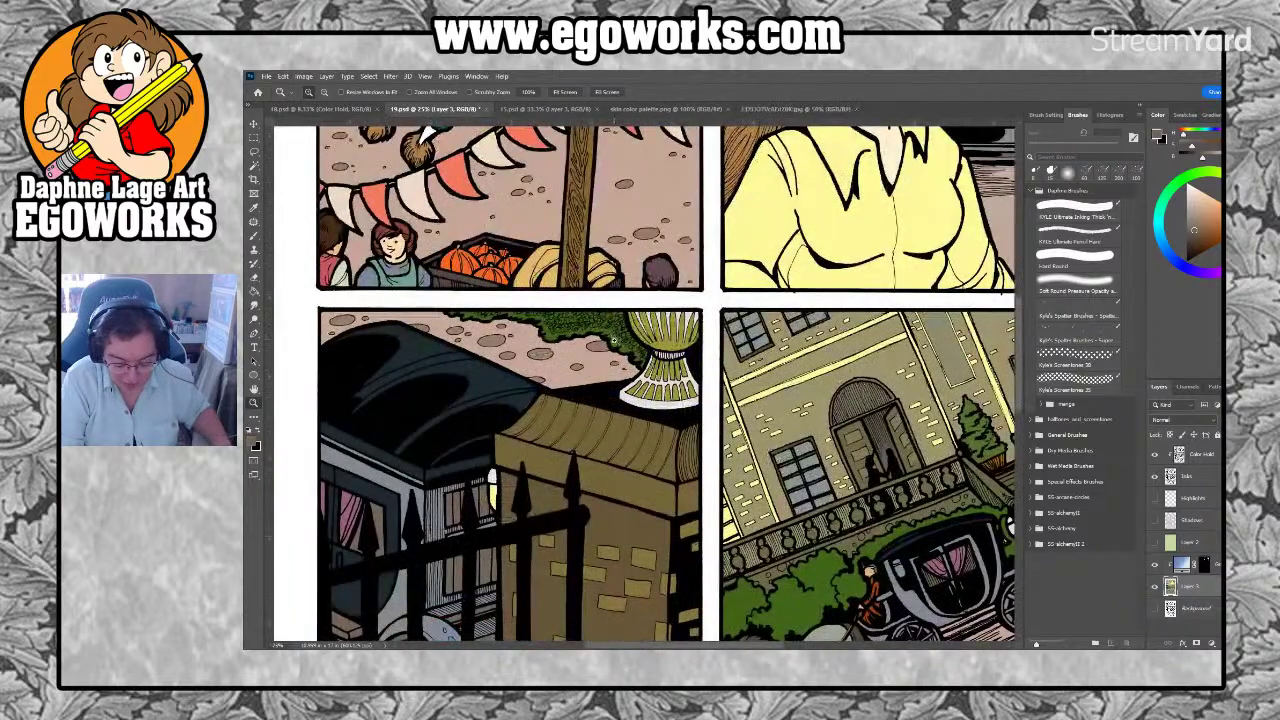
pyautogui.moveTo(614, 345); pyautogui.dragTo(660, 394)
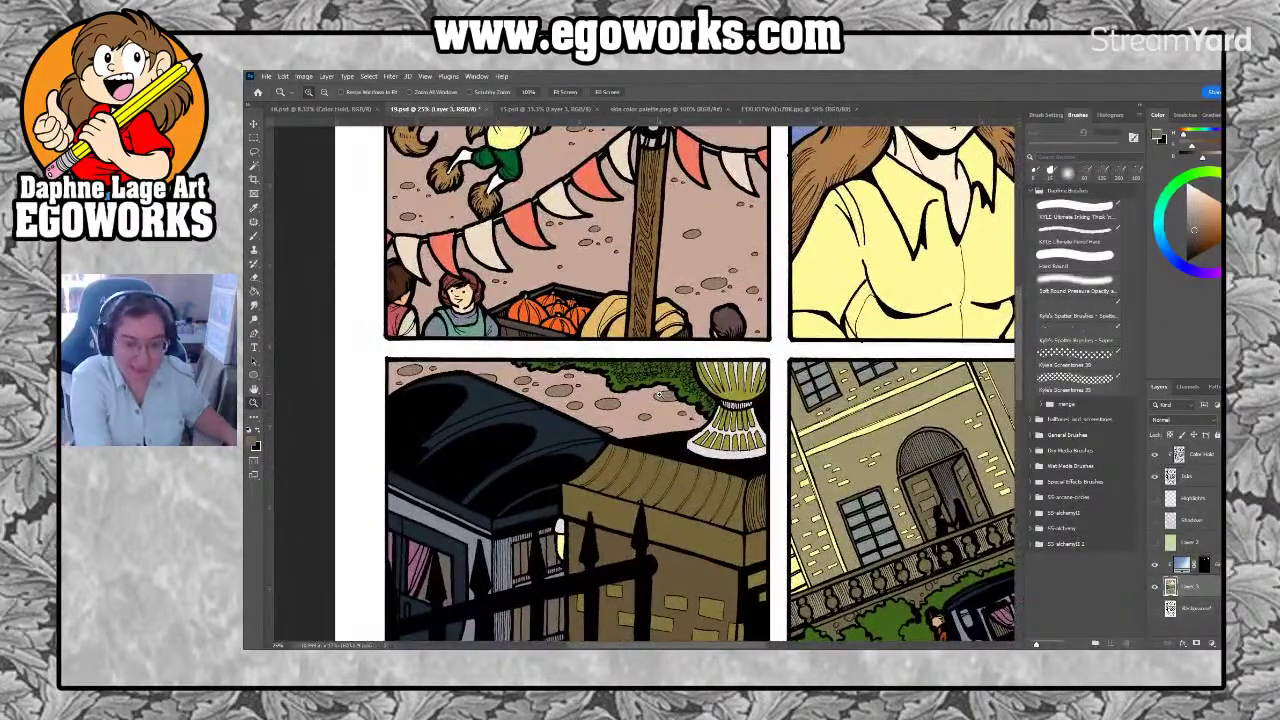
pyautogui.click(1181, 115)
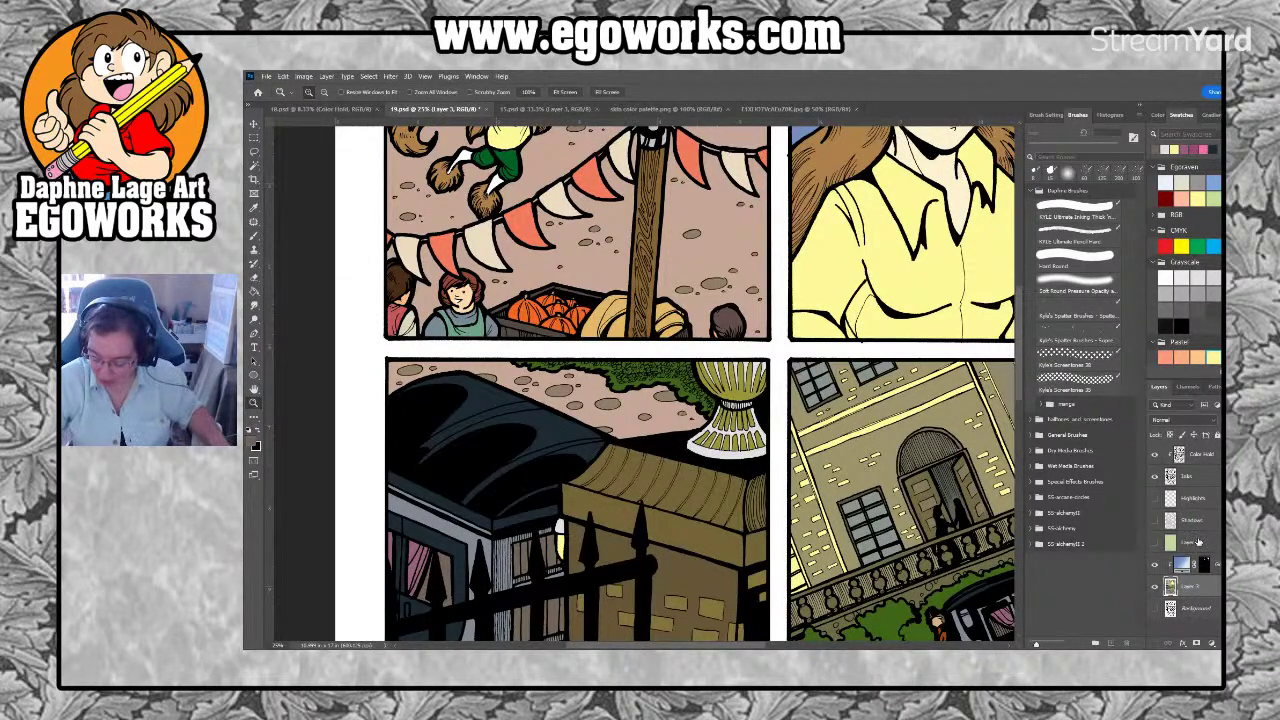
pyautogui.scroll(-5, 1187, 260)
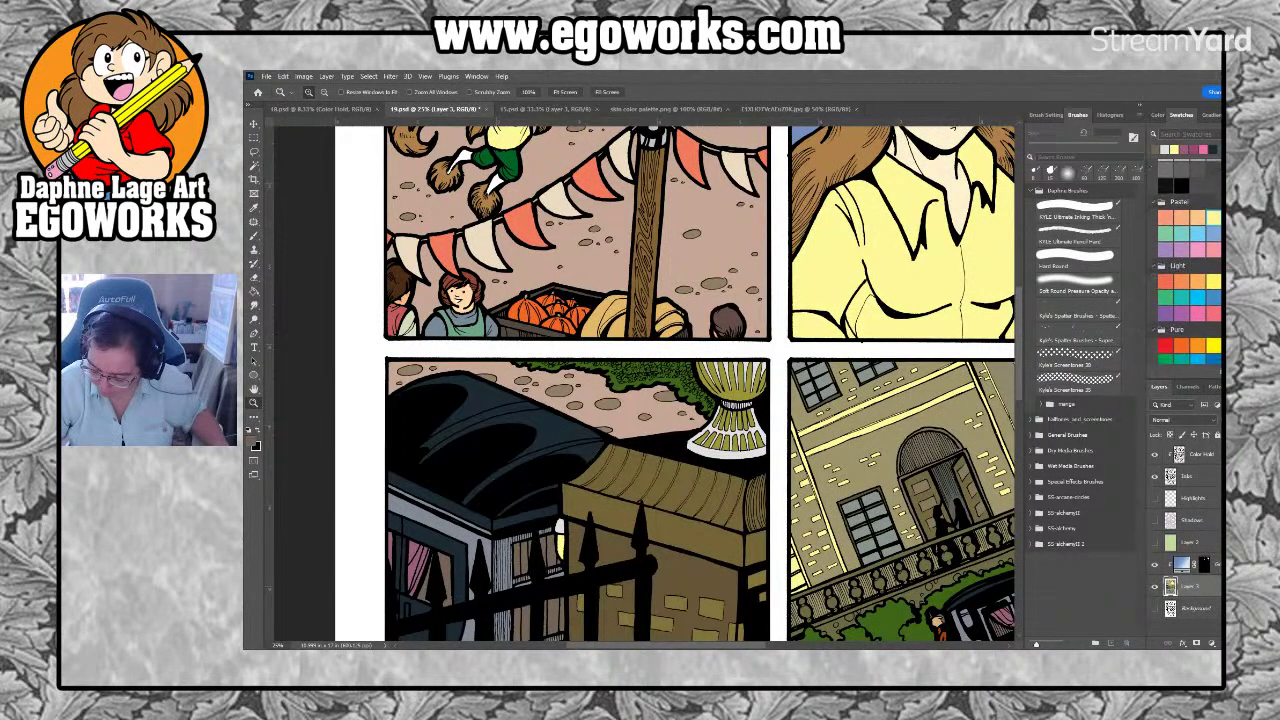
pyautogui.scroll(1, 1185, 262)
pyautogui.click(1184, 246)
pyautogui.press('l')
pyautogui.moveTo(714, 354)
pyautogui.mouseDown()
pyautogui.moveTo(662, 435)
pyautogui.moveTo(497, 392)
pyautogui.moveTo(549, 345)
pyautogui.moveTo(723, 330)
pyautogui.moveTo(695, 370)
pyautogui.mouseUp()
pyautogui.press('g')
pyautogui.click(697, 378)
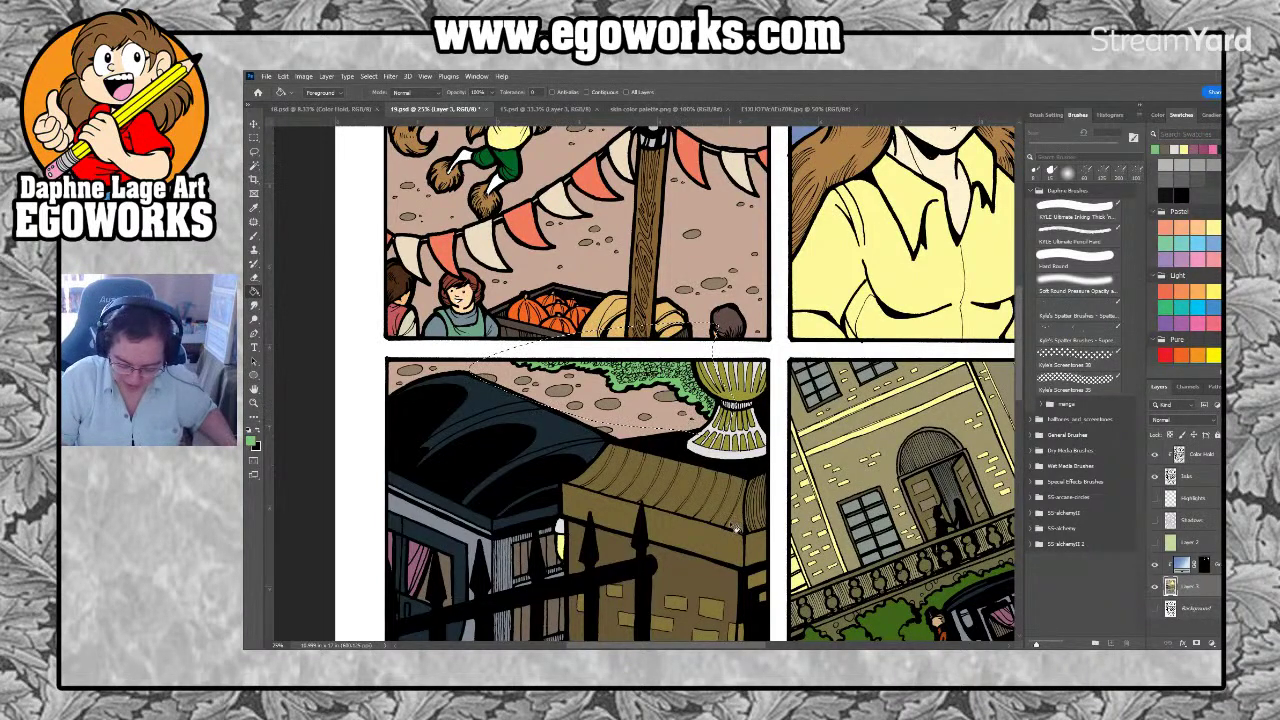
pyautogui.hotkey('ctrl', 'd')
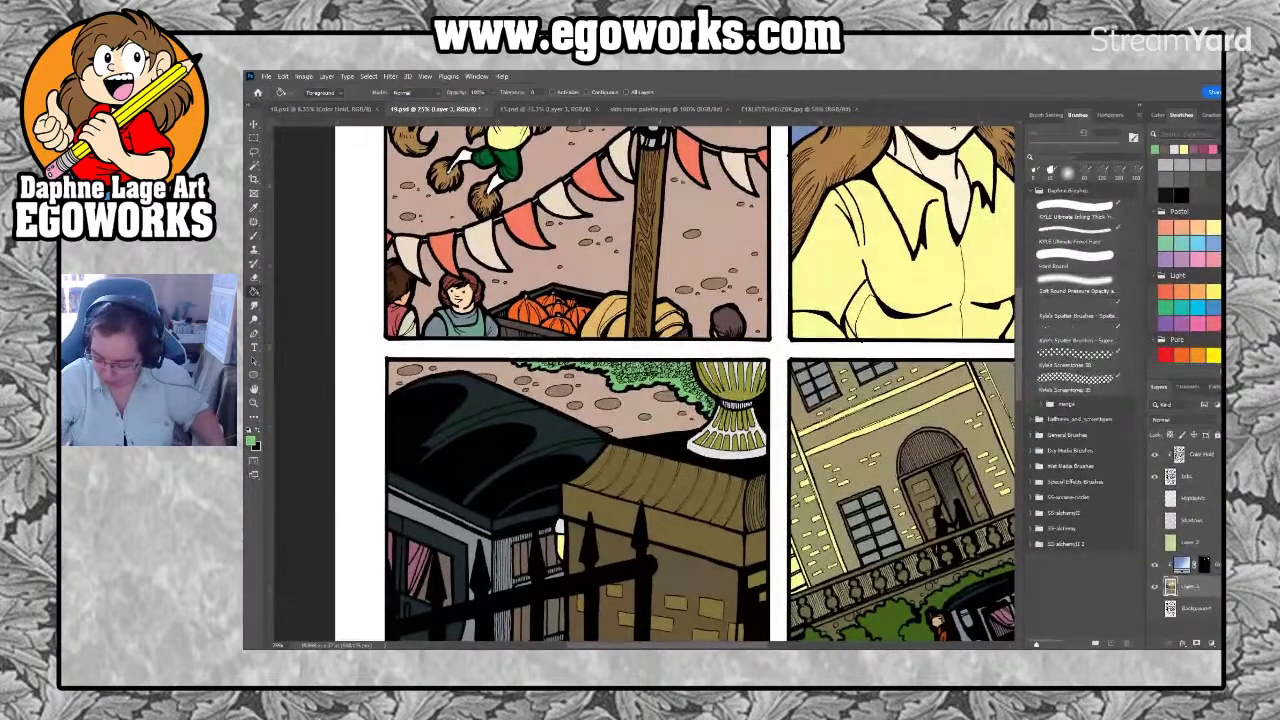
# Choose a light grey swatch and fill the stone urn above the gate pillar in the carriage panel
pyautogui.scroll(3, 1188, 260)
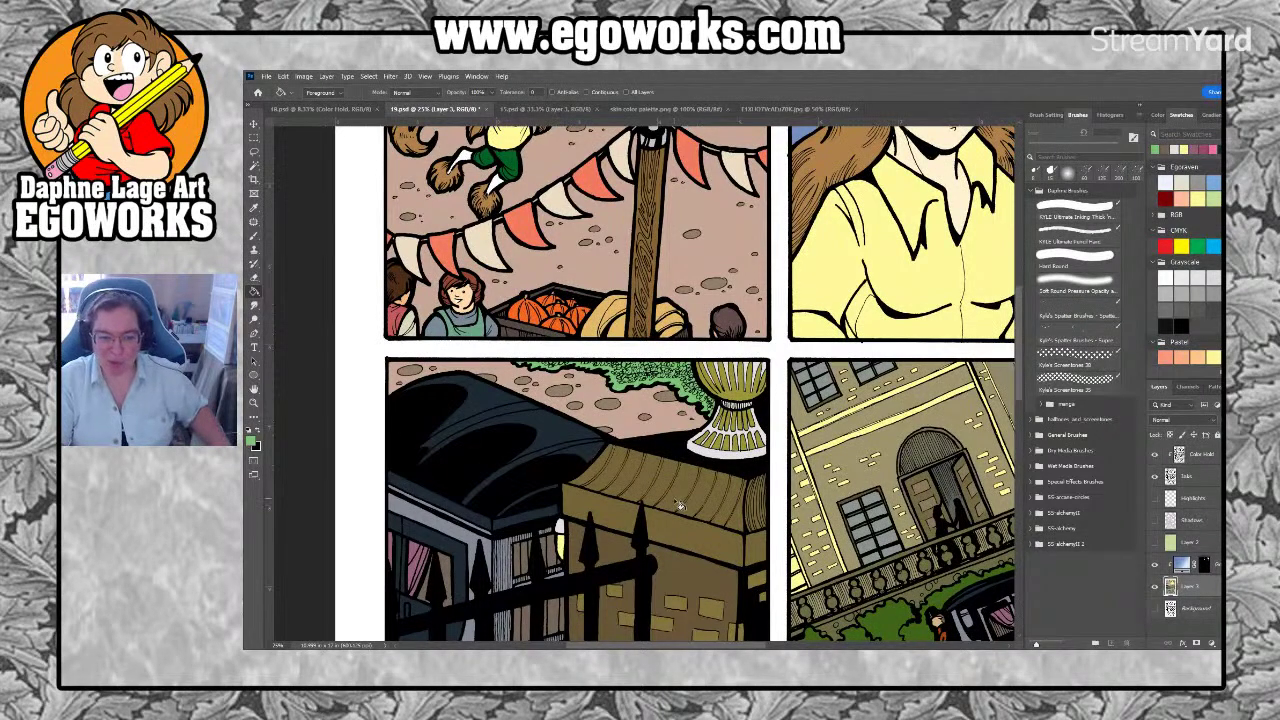
pyautogui.scroll(2, 844, 443)
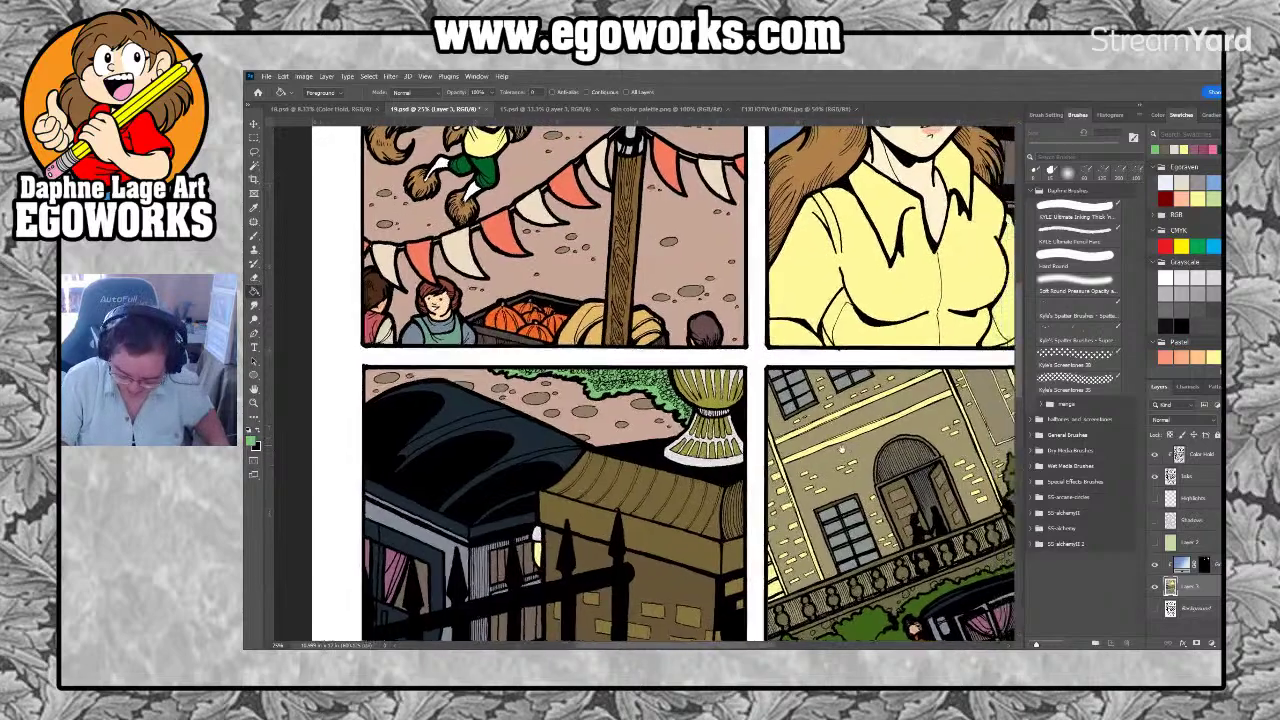
pyautogui.click(1182, 183)
pyautogui.click(1200, 289)
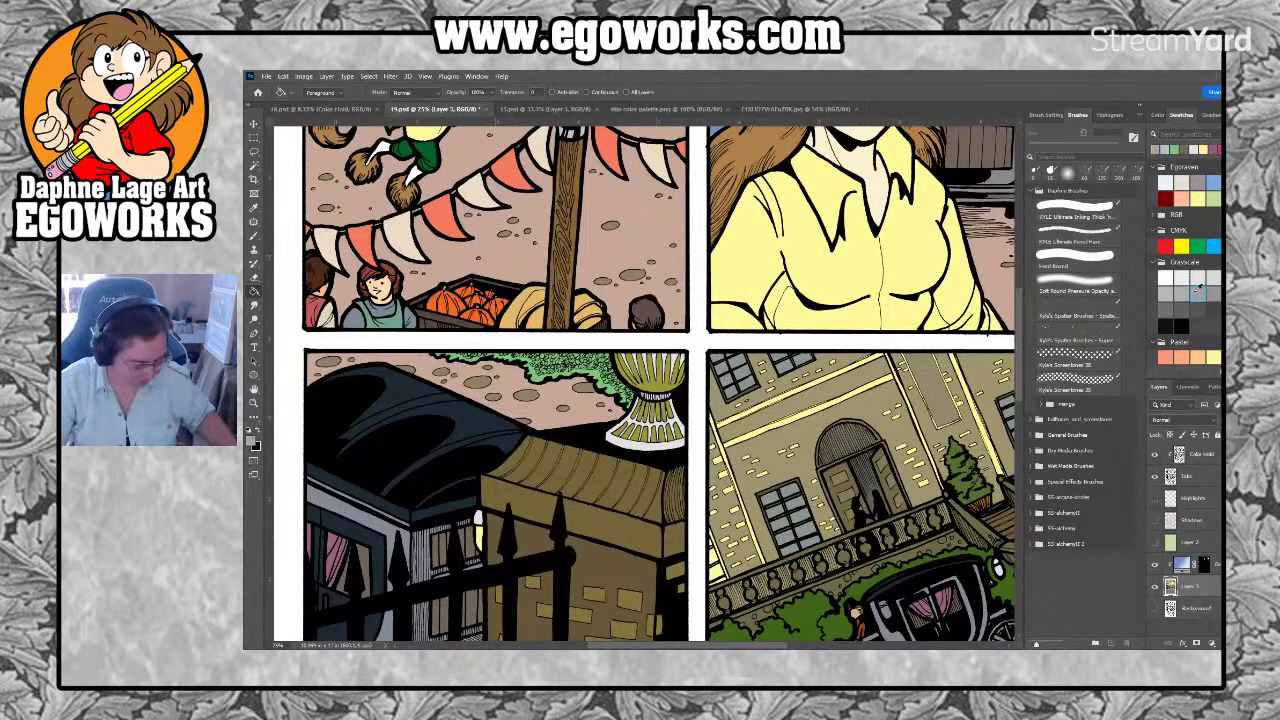
pyautogui.click(658, 390)
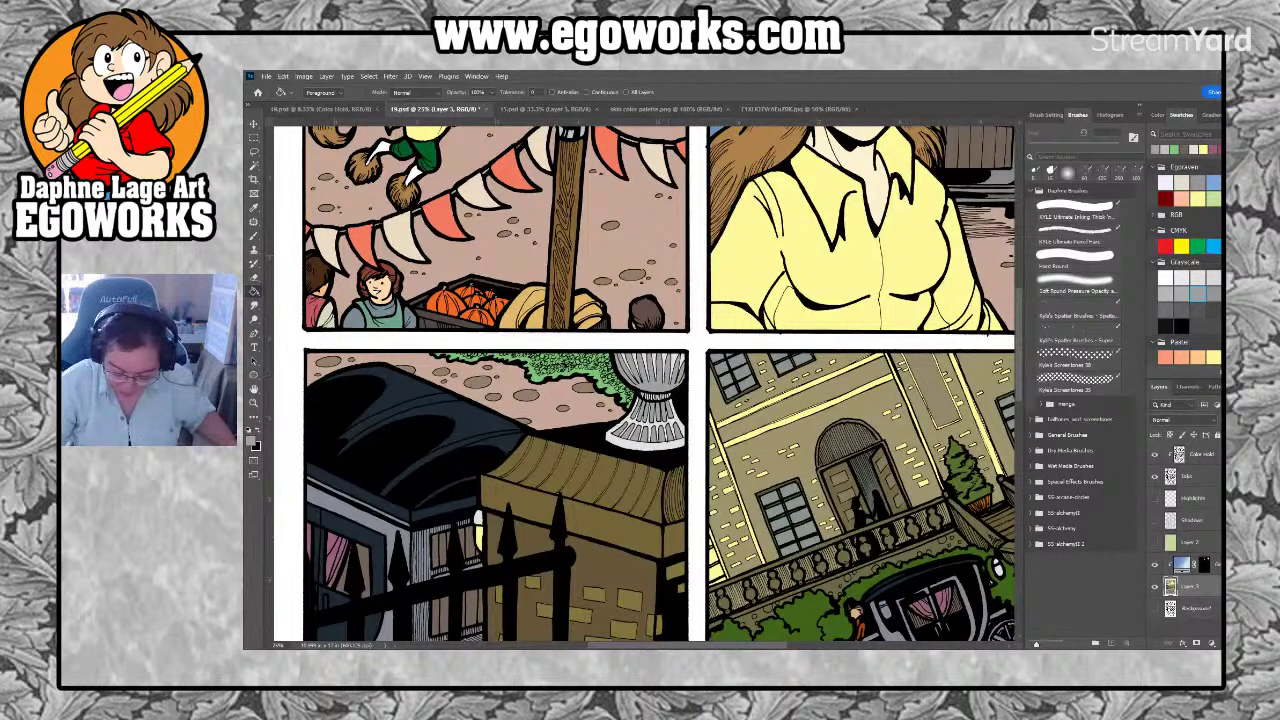
# Fill the front face of the gate pillar beside the near carriage with medium grey
pyautogui.scroll(-3, 660, 385)
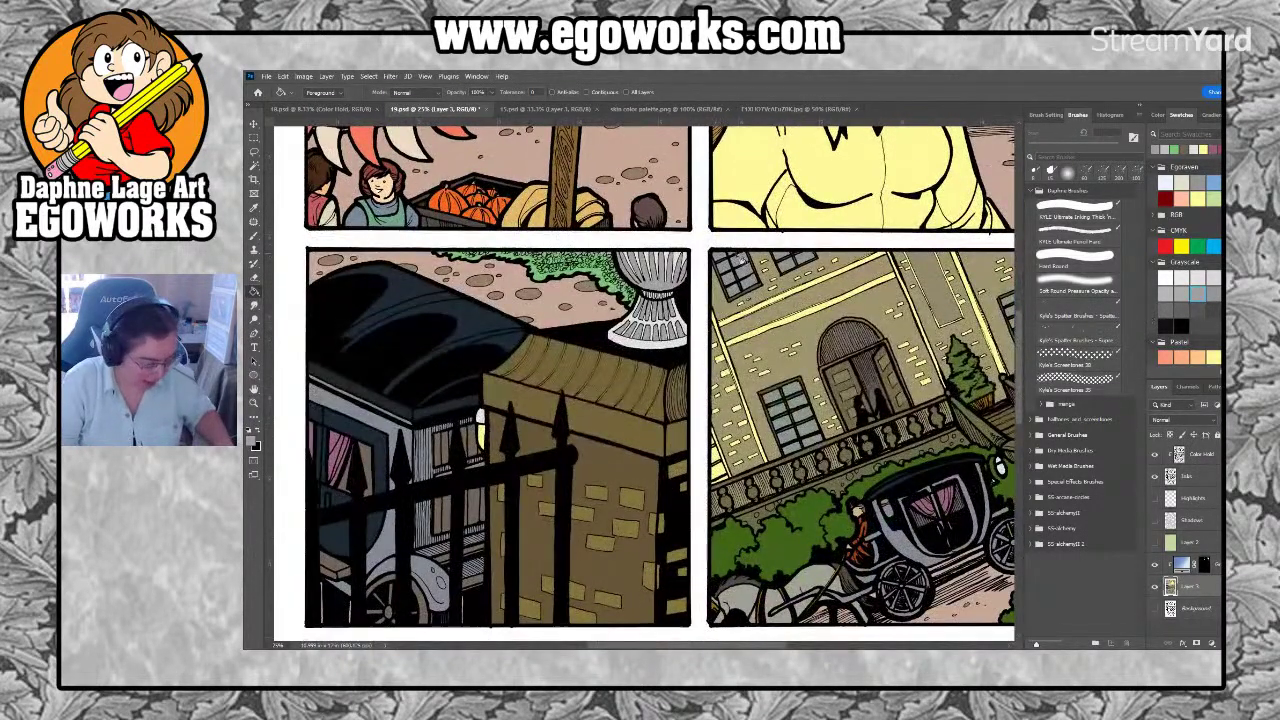
pyautogui.moveTo(661, 513); pyautogui.dragTo(701, 436)
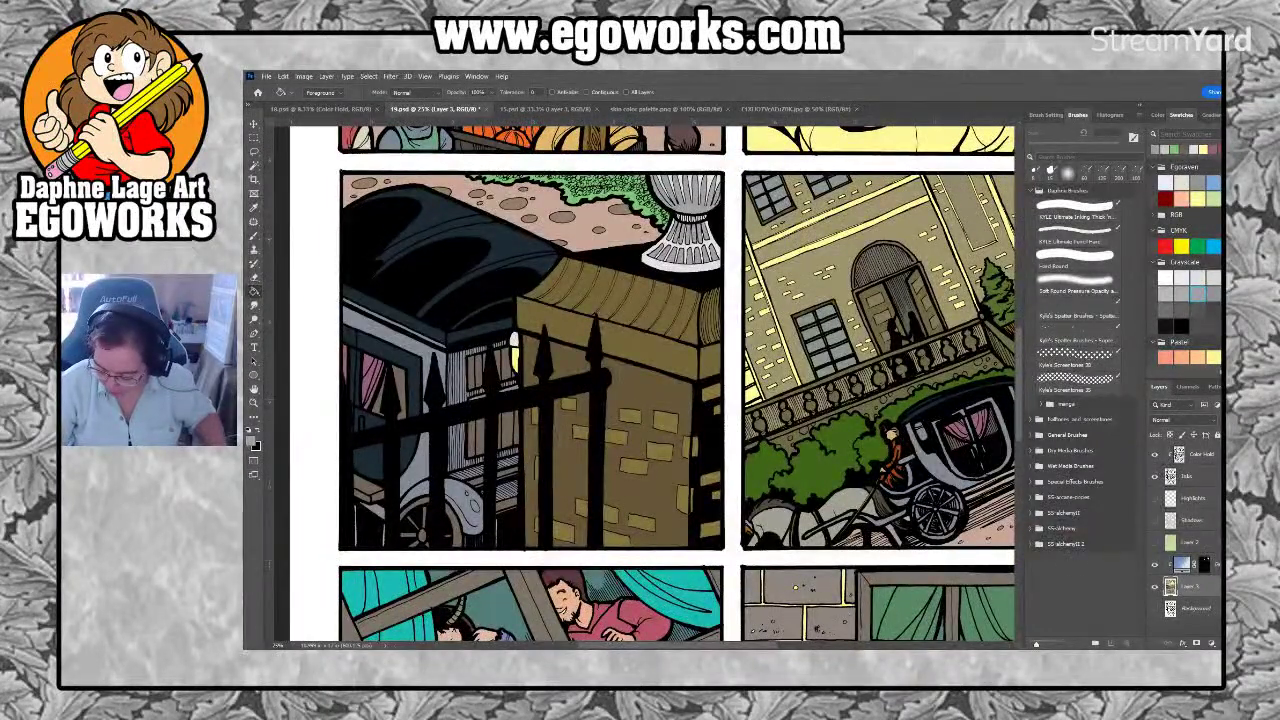
pyautogui.click(690, 412)
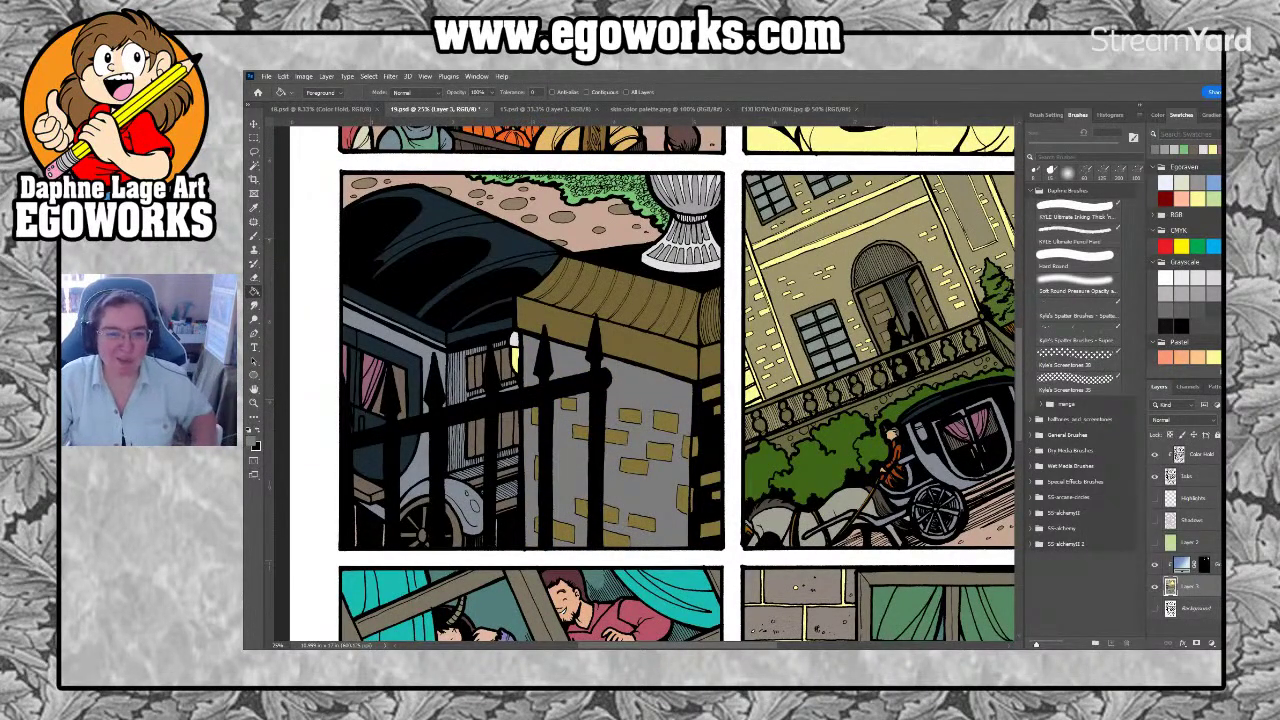
# Fill the gate pillar's cap with a grey swatch and its accent bricks with a darker grey
pyautogui.scroll(-10, 1190, 260)
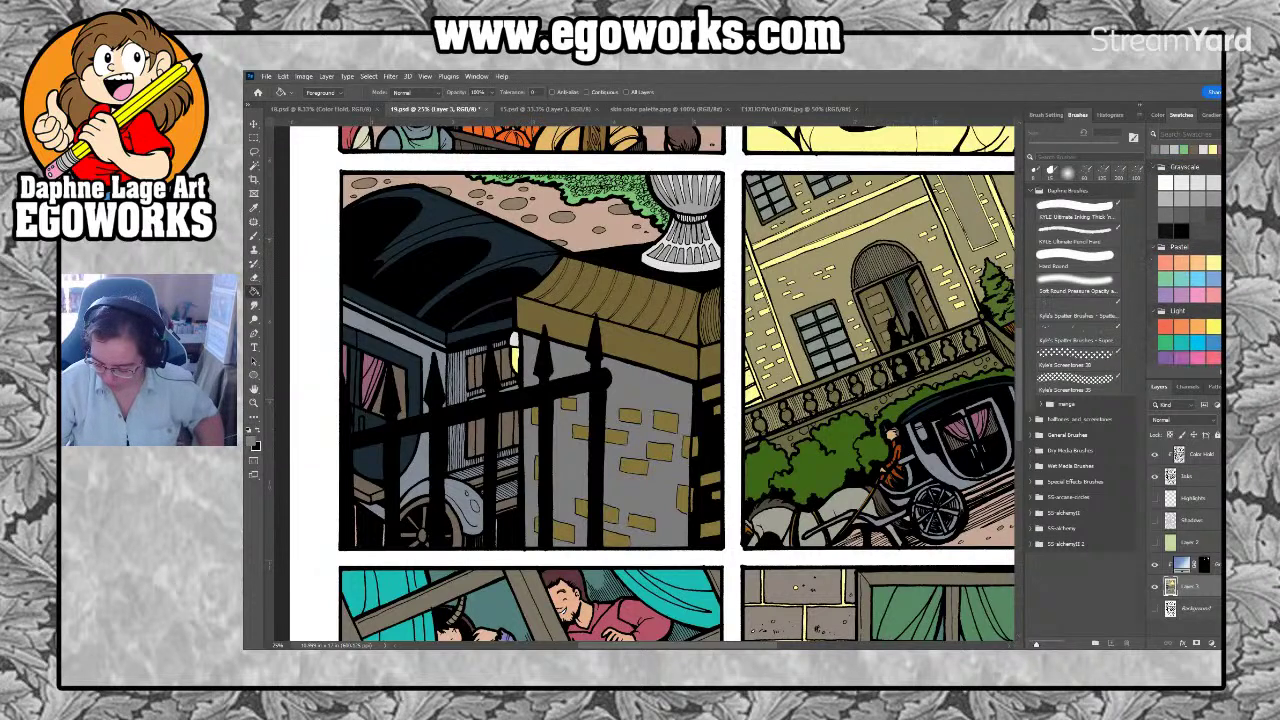
pyautogui.scroll(6, 1187, 260)
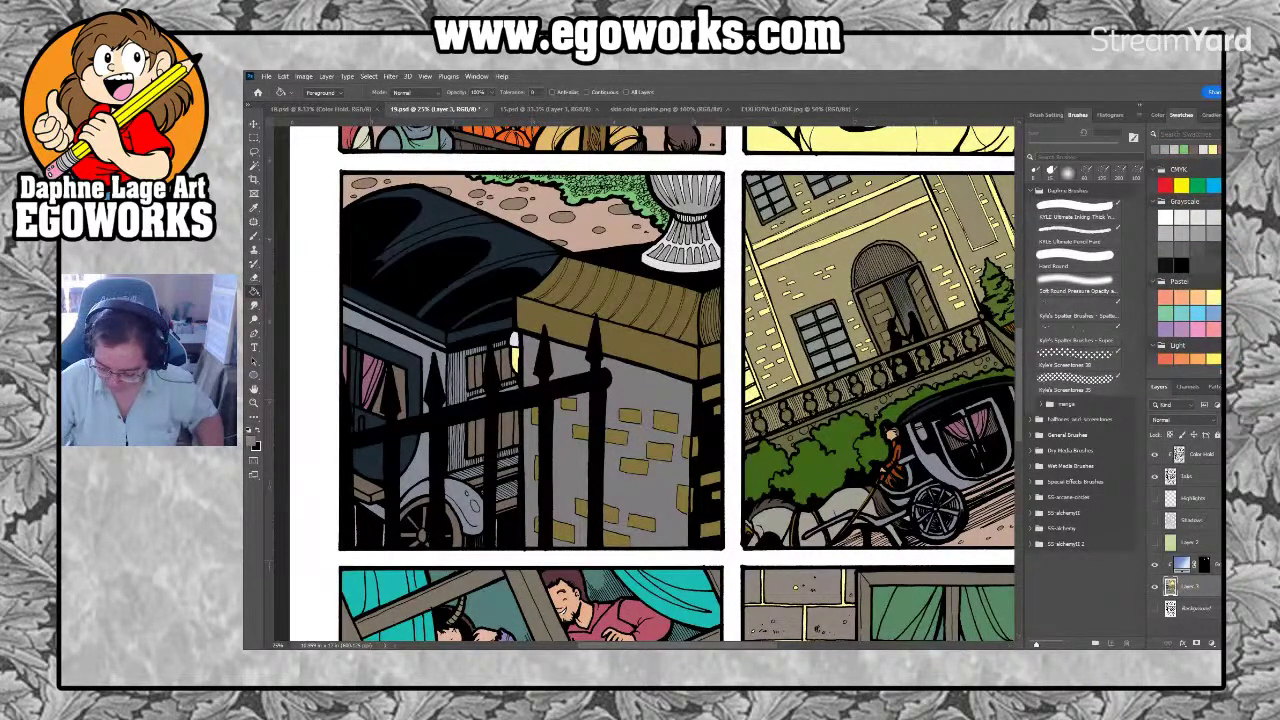
pyautogui.click(1204, 238)
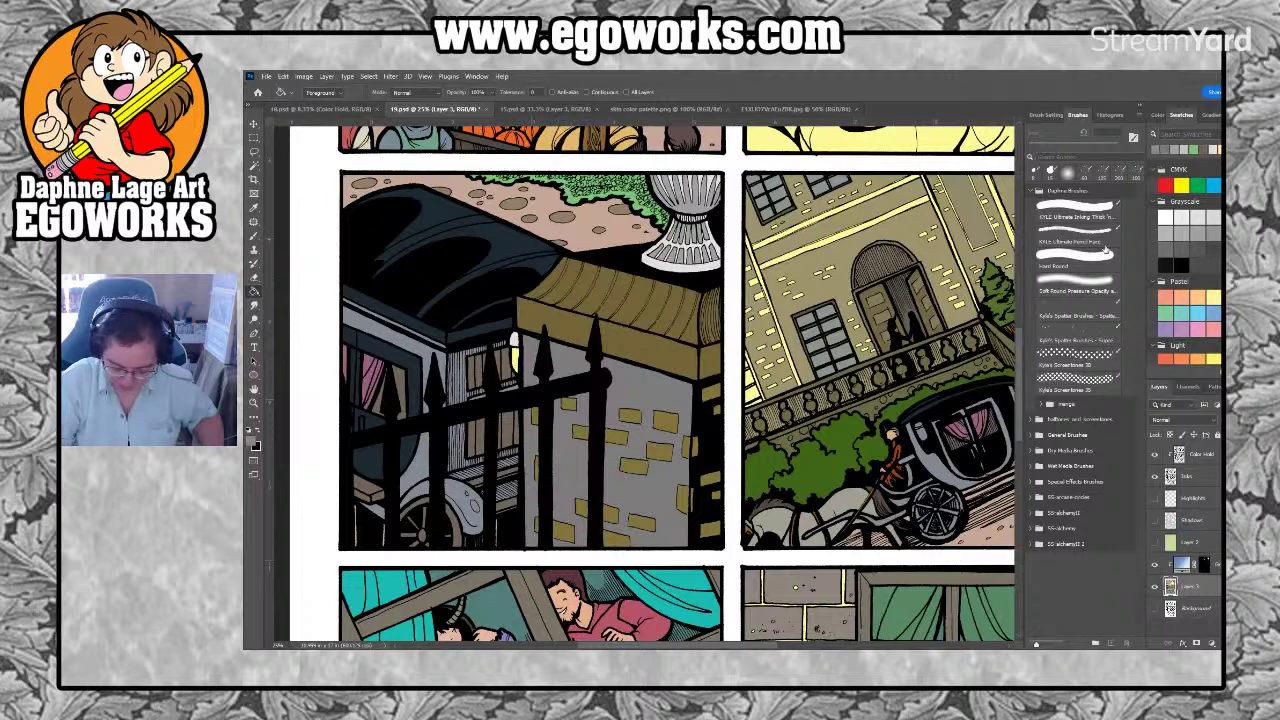
pyautogui.click(692, 372)
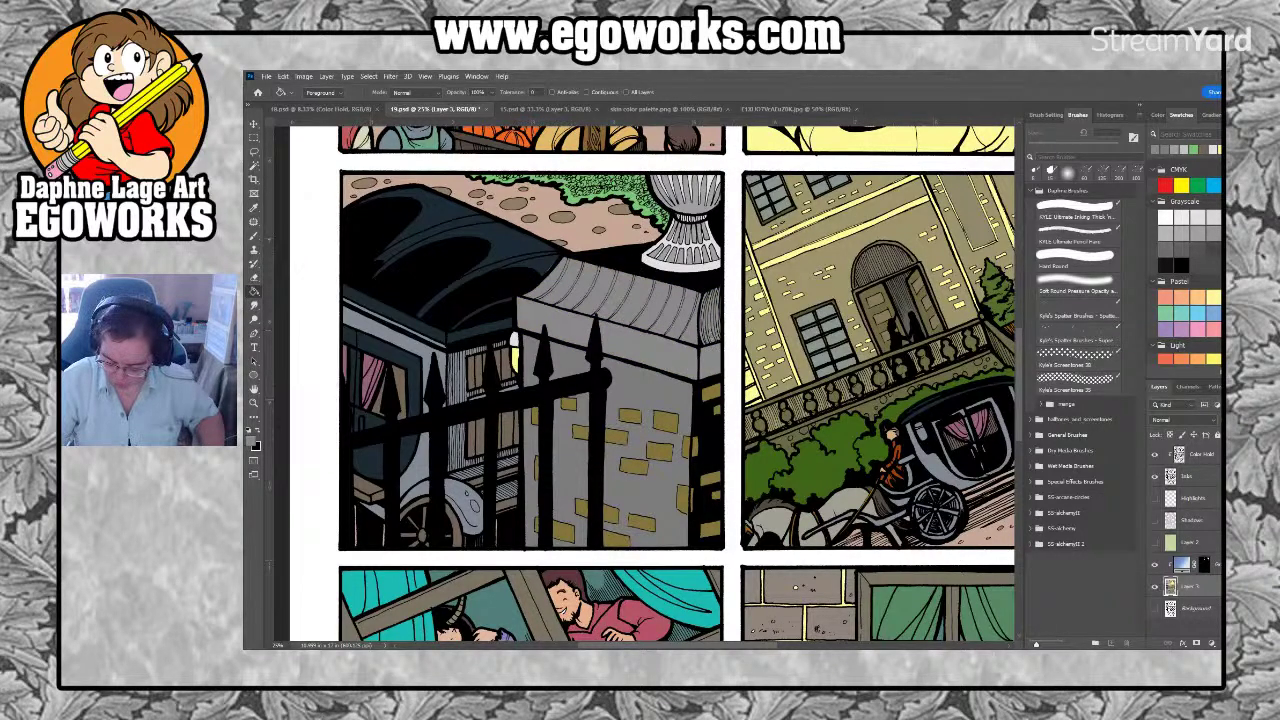
pyautogui.click(1182, 248)
pyautogui.click(674, 430)
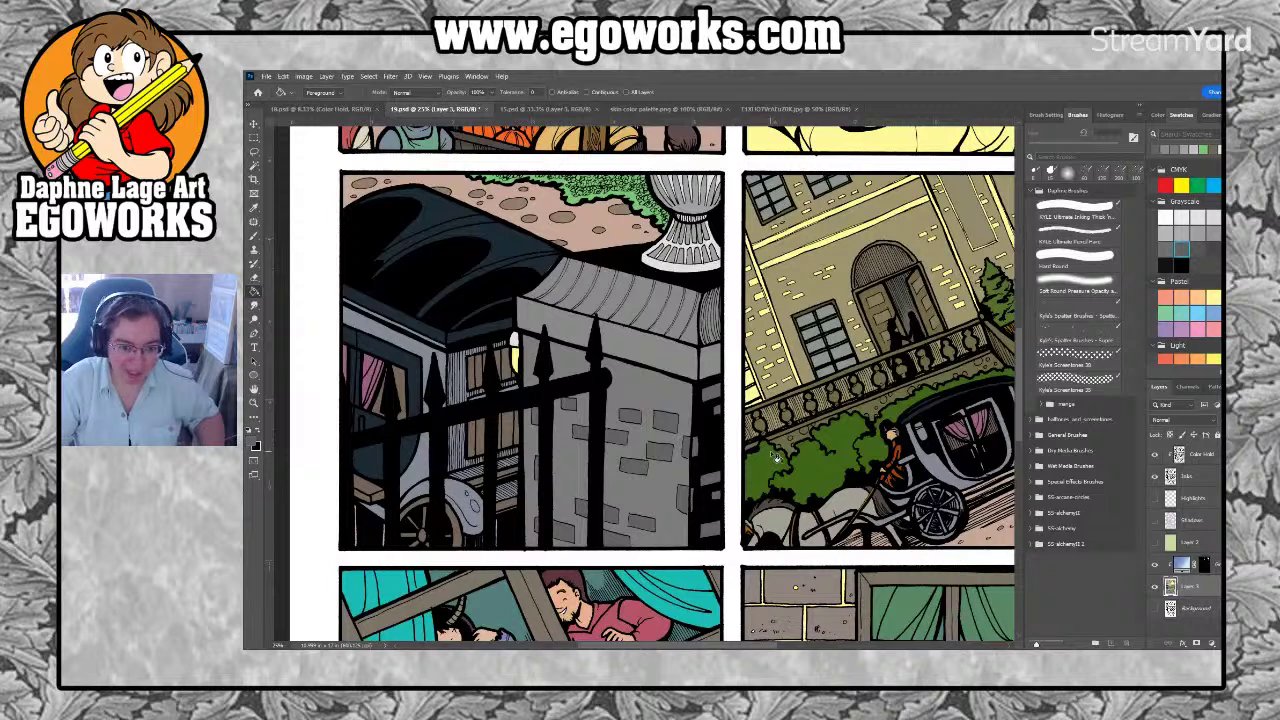
# Try lighter grey bricks and alternative greys on the gate pillar's face, and undo these fills
pyautogui.click(1198, 218)
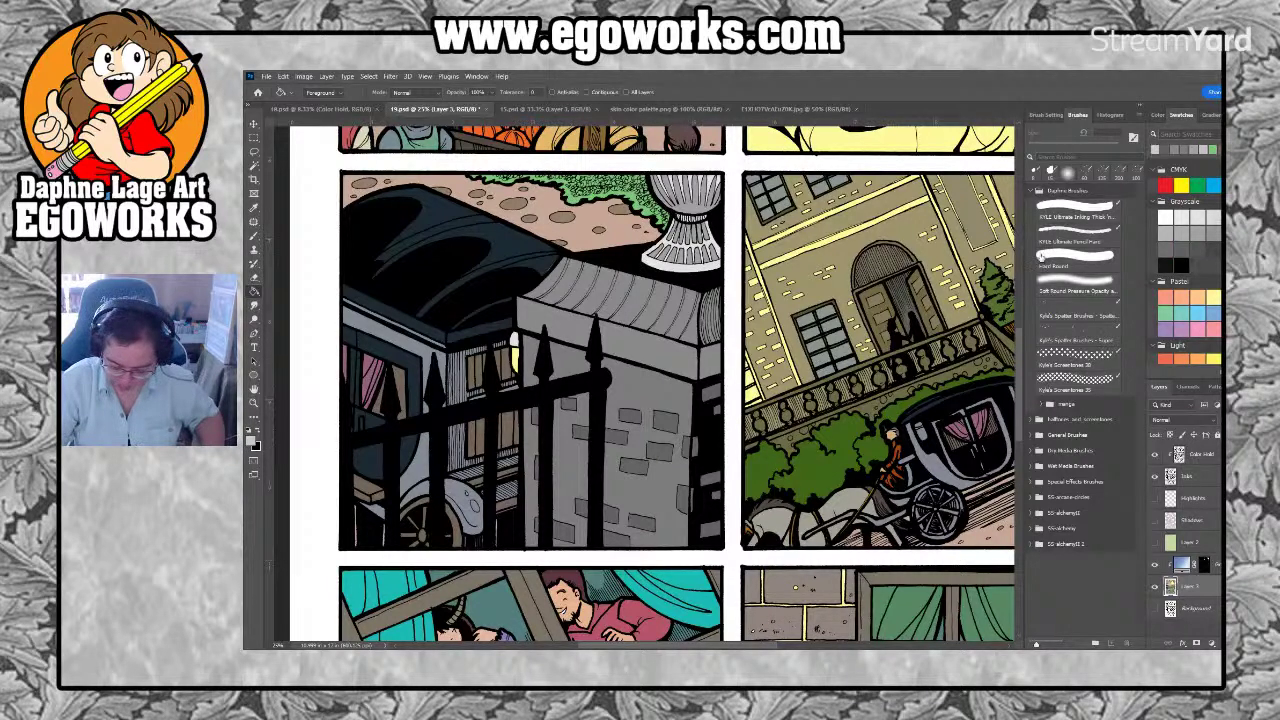
pyautogui.click(666, 424)
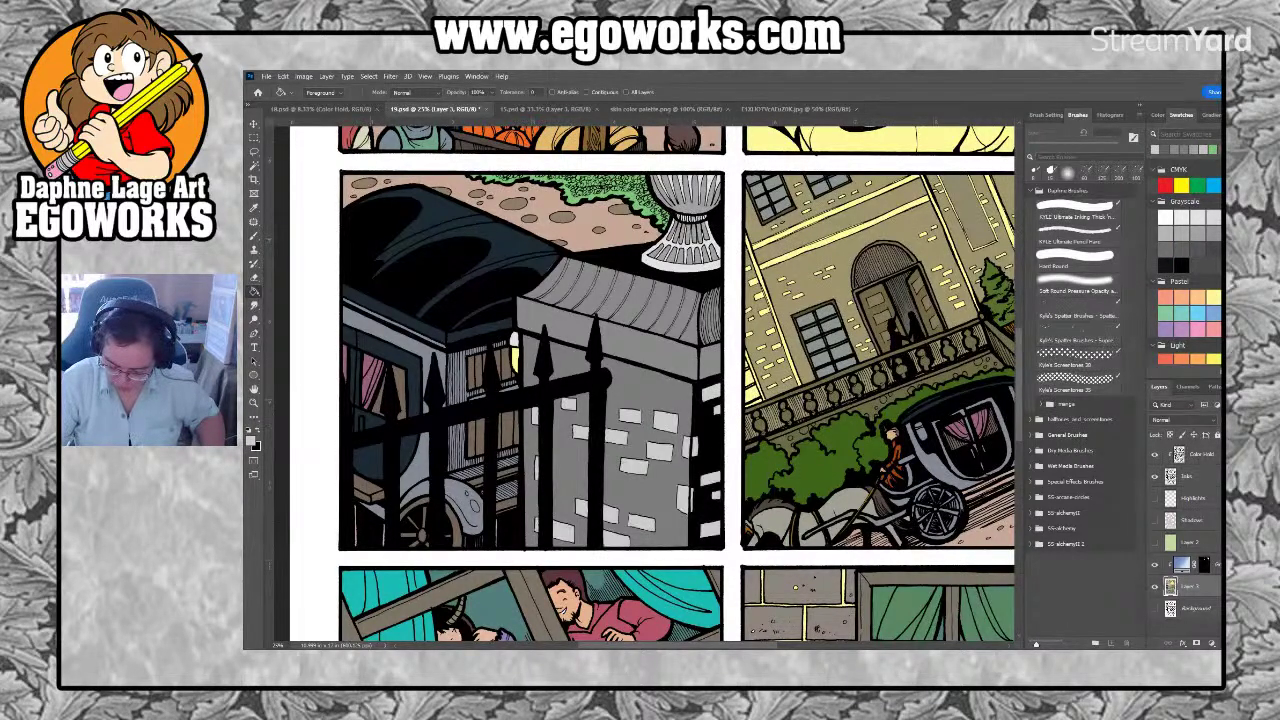
pyautogui.click(673, 411)
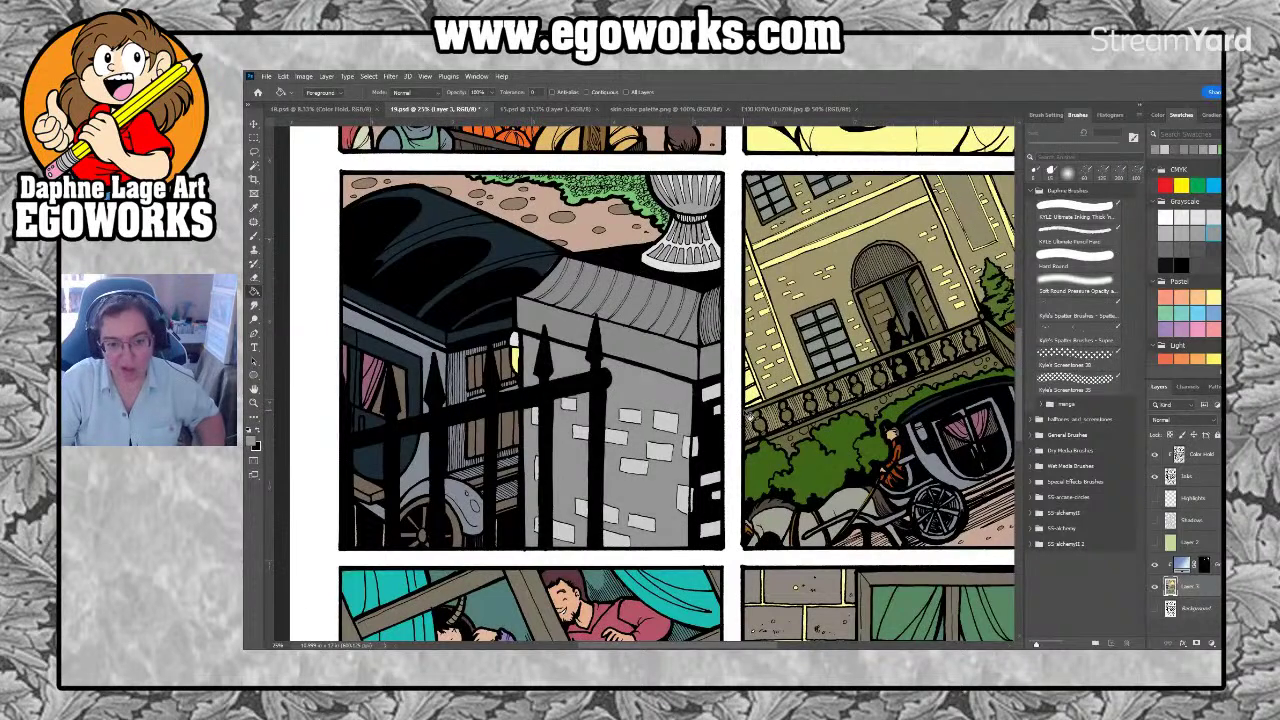
pyautogui.hotkey('ctrl', 'z')
pyautogui.hotkey('ctrl', 'z')
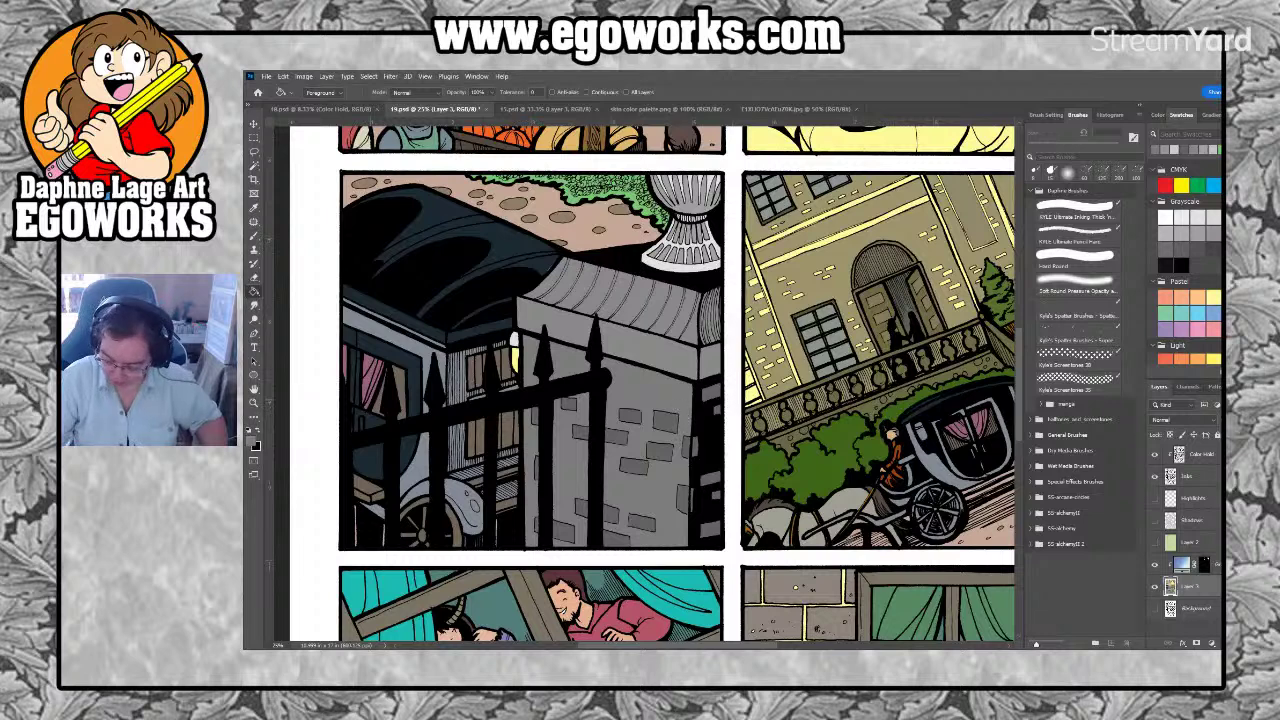
pyautogui.click(686, 400)
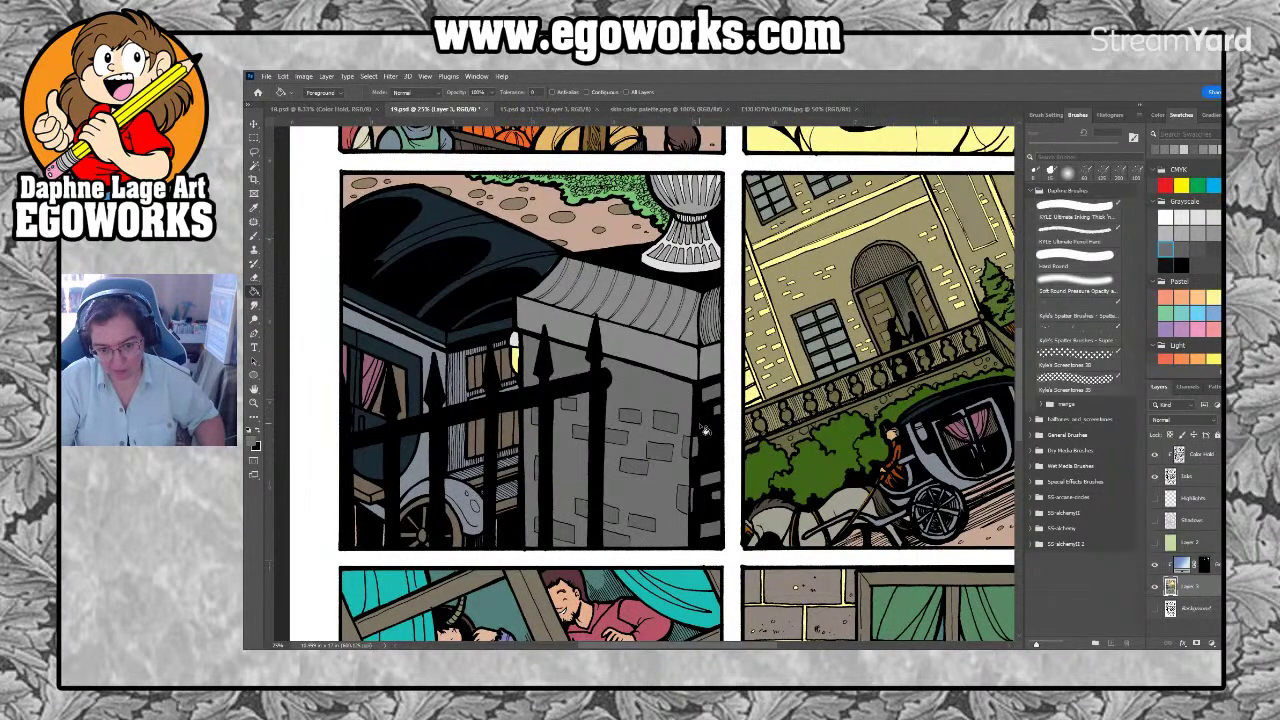
pyautogui.hotkey('ctrl', 'z')
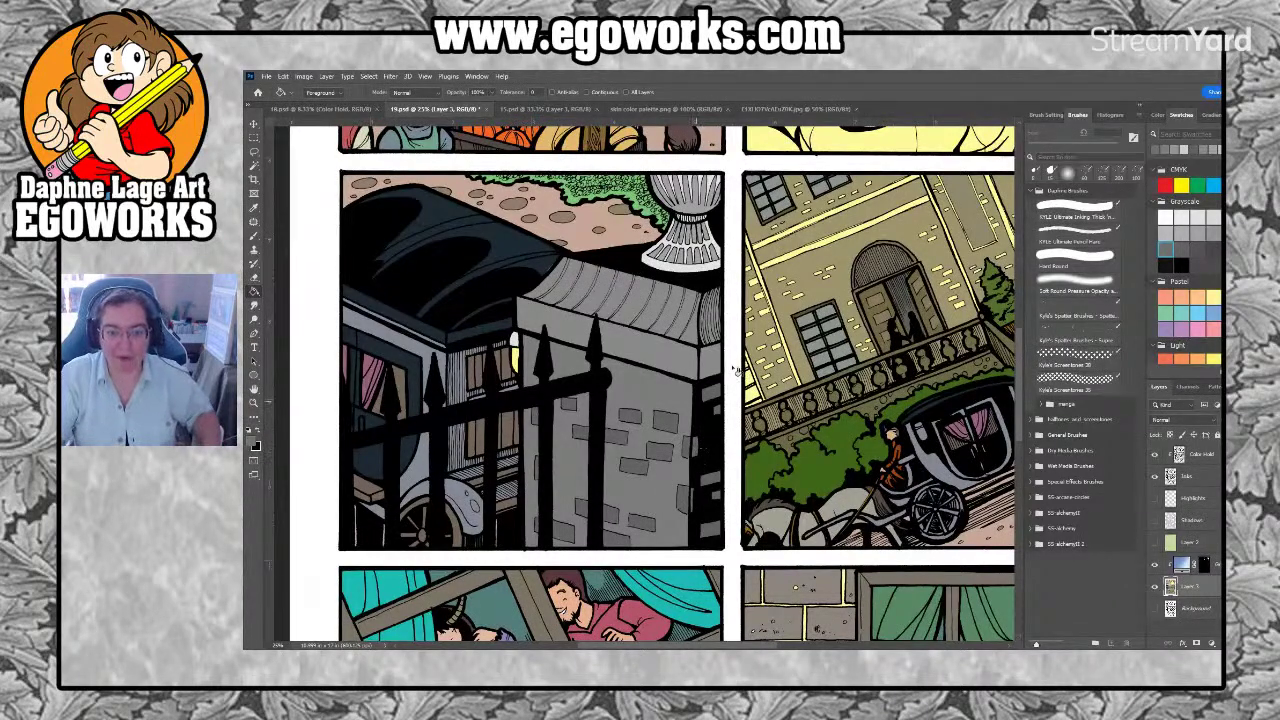
# Fill the foliage behind the near carriage and the mansion's bushes with bright green, and try a lighter green on the conifer
pyautogui.scroll(2, 797, 458)
pyautogui.moveTo(795, 467); pyautogui.dragTo(756, 473)
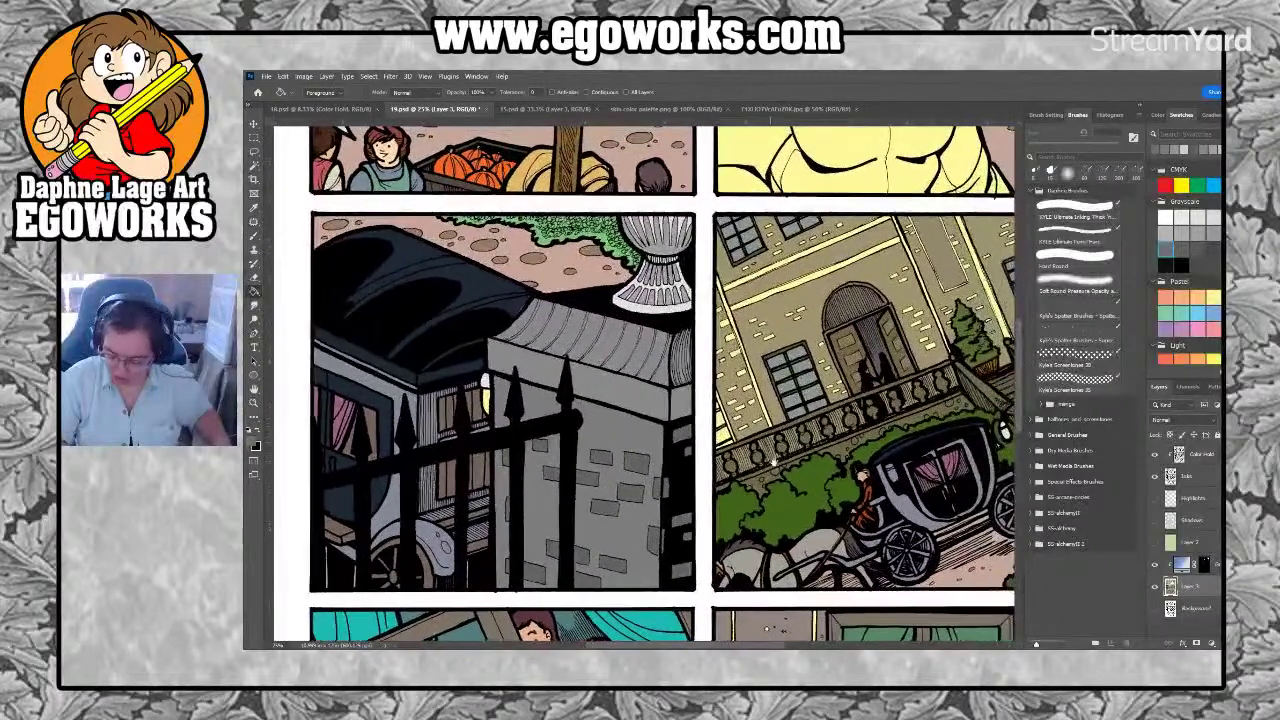
pyautogui.scroll(-4, 1209, 304)
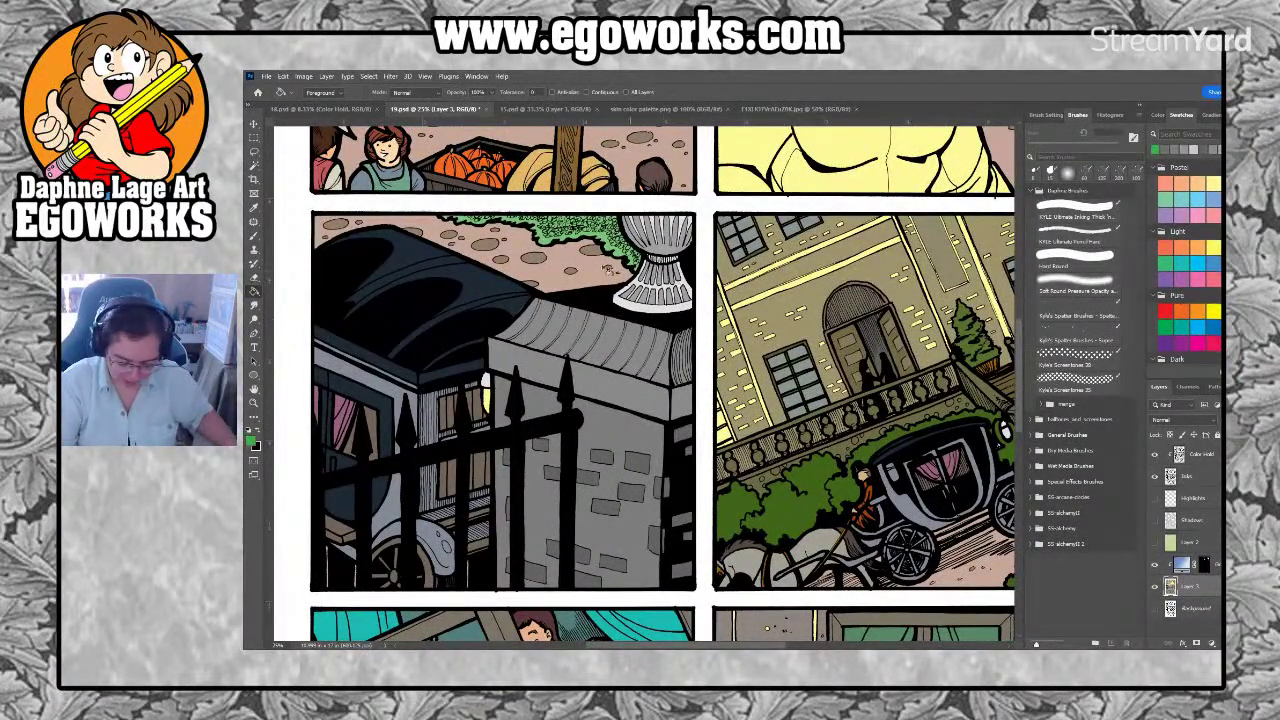
pyautogui.click(617, 243)
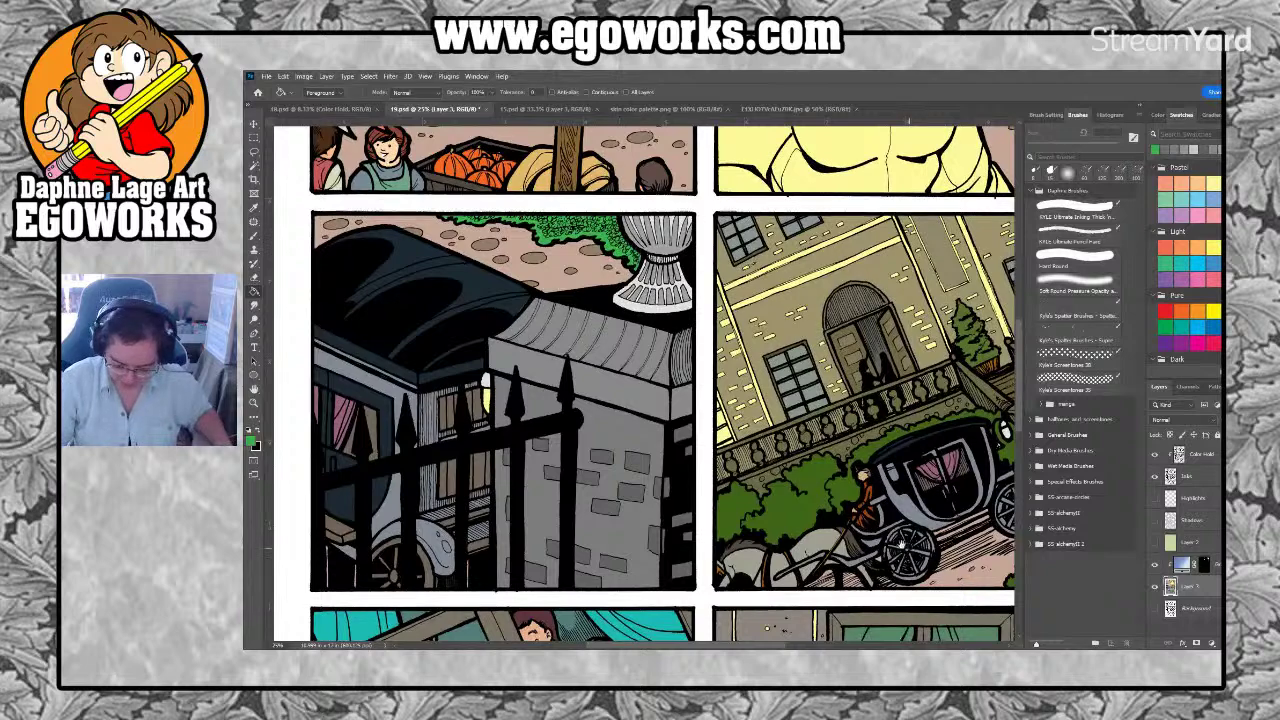
pyautogui.moveTo(617, 236); pyautogui.dragTo(527, 192)
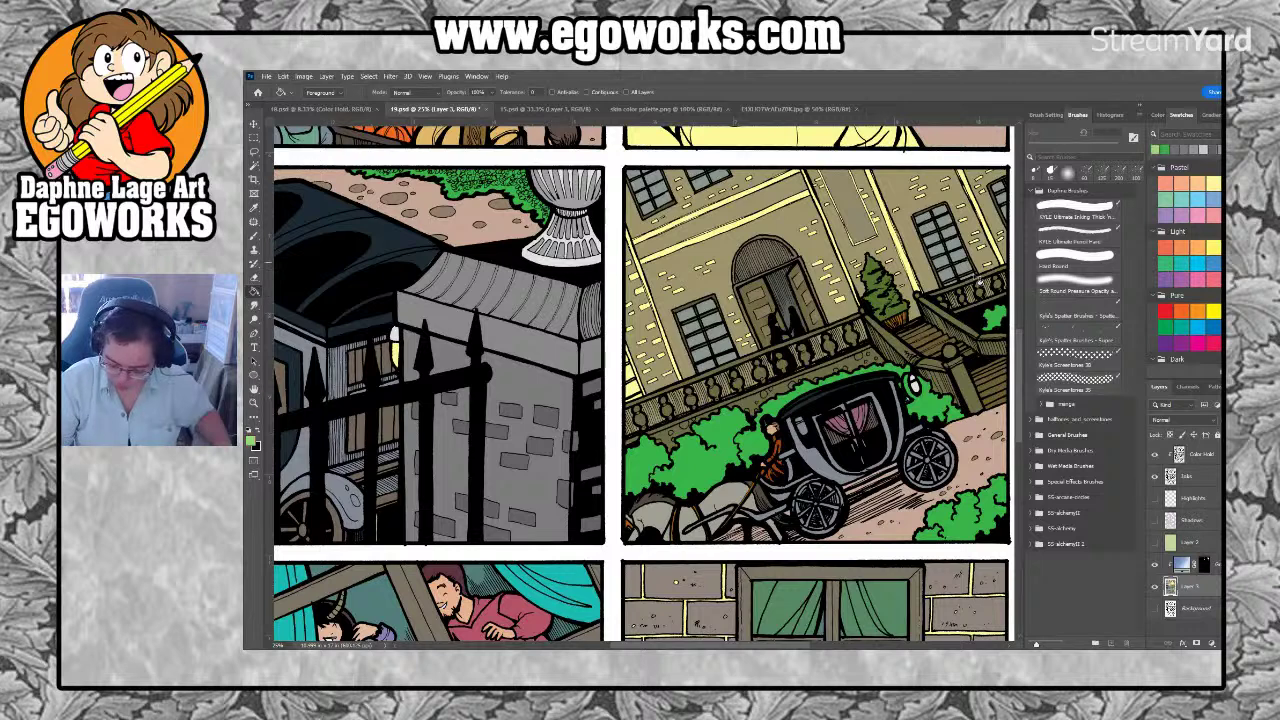
pyautogui.click(890, 308)
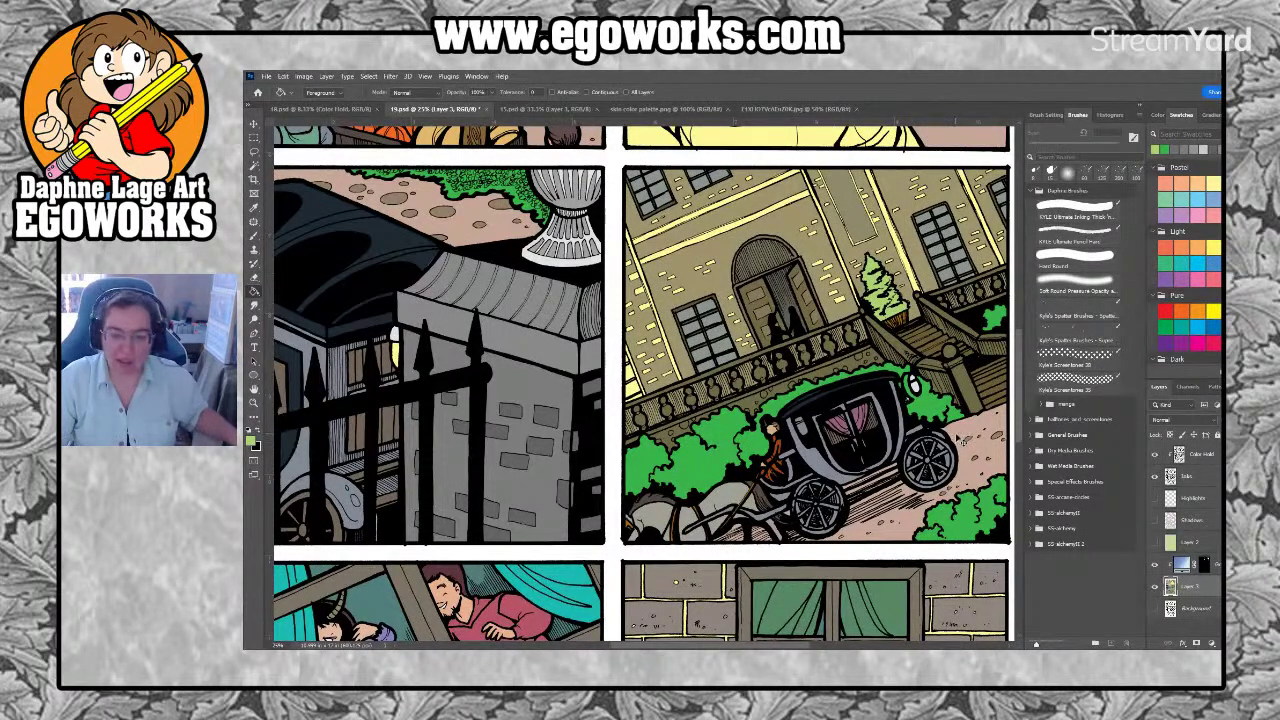
# Fill the mansion's trim and accent bricks with a medium brown swatch and its walls with a light tan swatch
pyautogui.scroll(-1, 1185, 368)
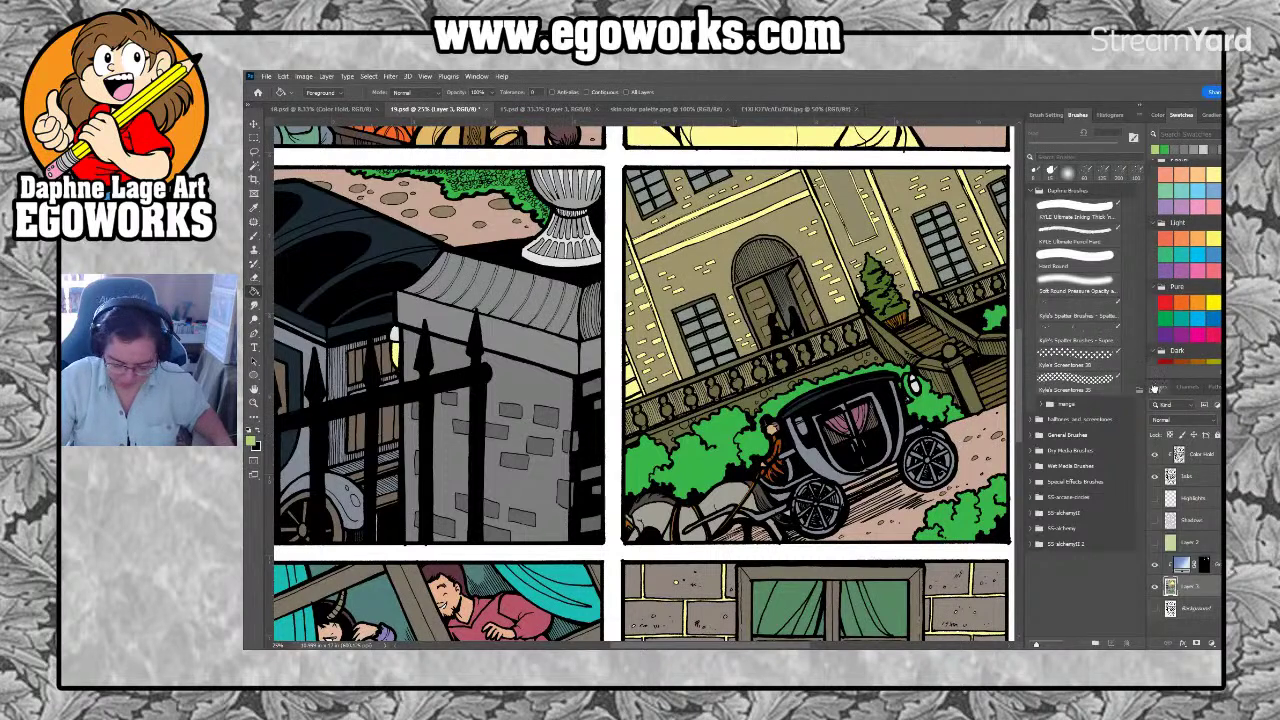
pyautogui.scroll(-3, 1185, 260)
pyautogui.scroll(-3, 1185, 260)
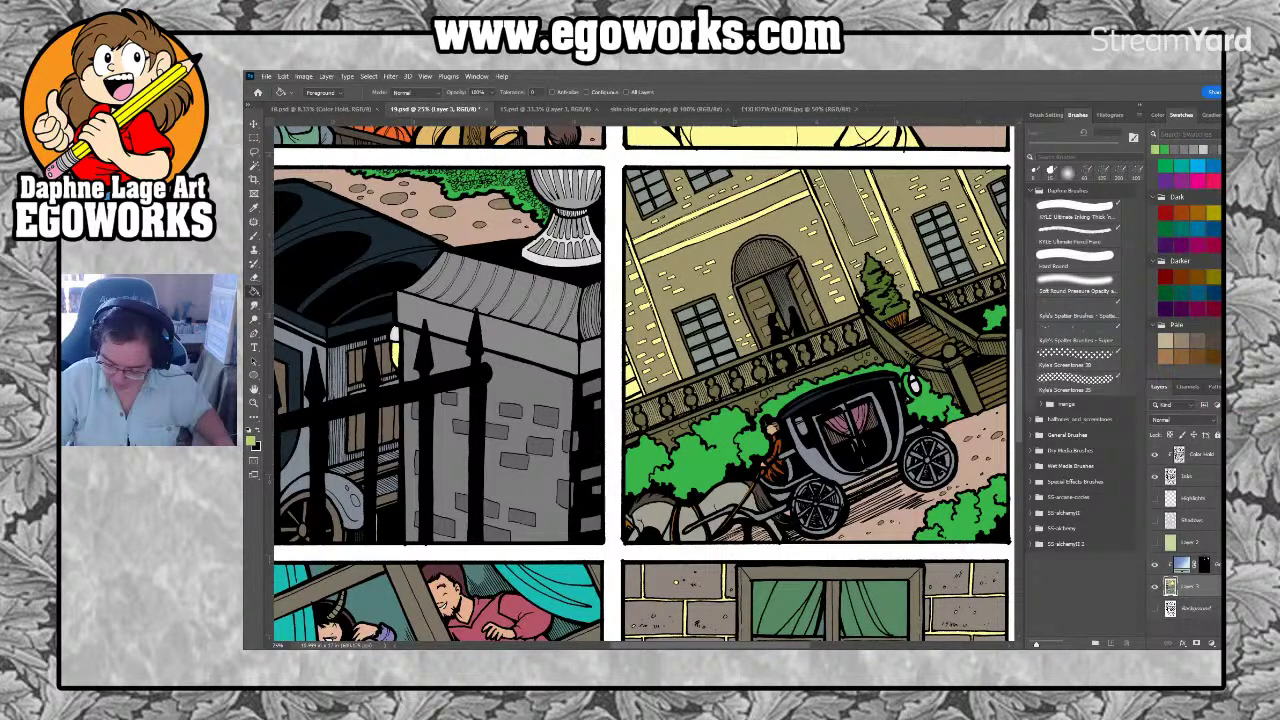
pyautogui.scroll(1, 1185, 260)
pyautogui.scroll(2, 1187, 260)
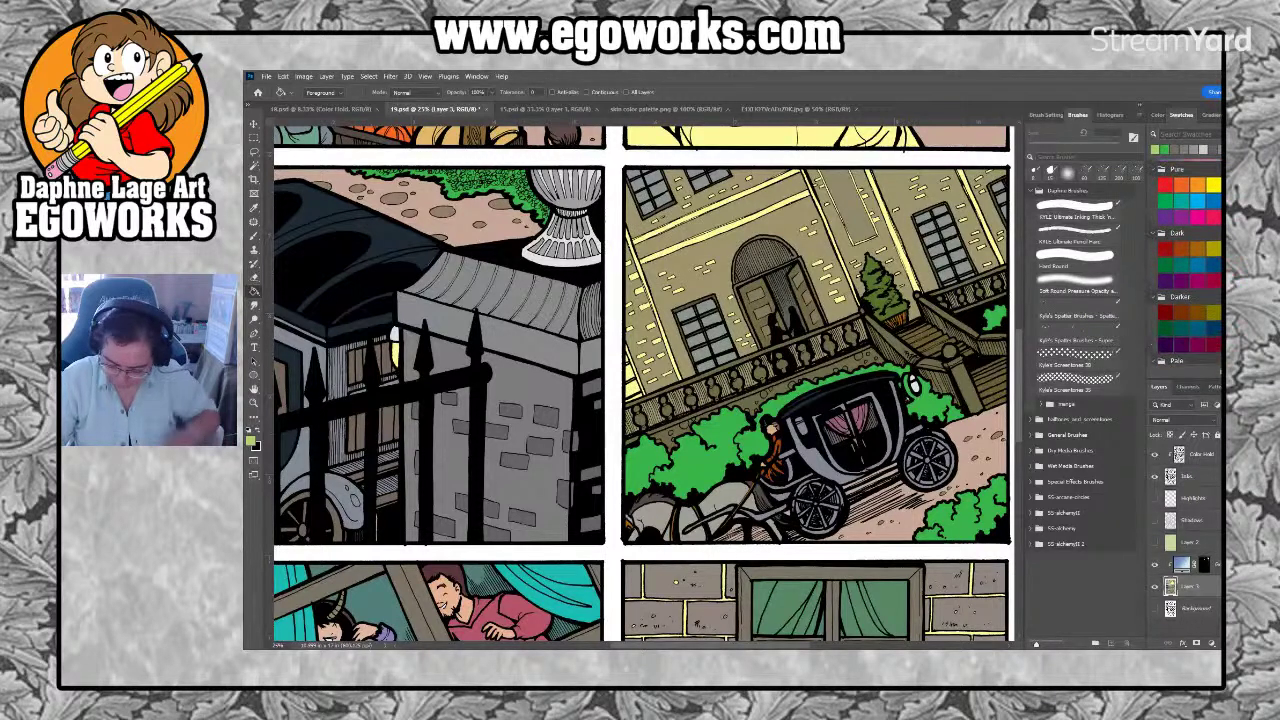
pyautogui.scroll(4, 1187, 260)
pyautogui.scroll(-7, 1187, 260)
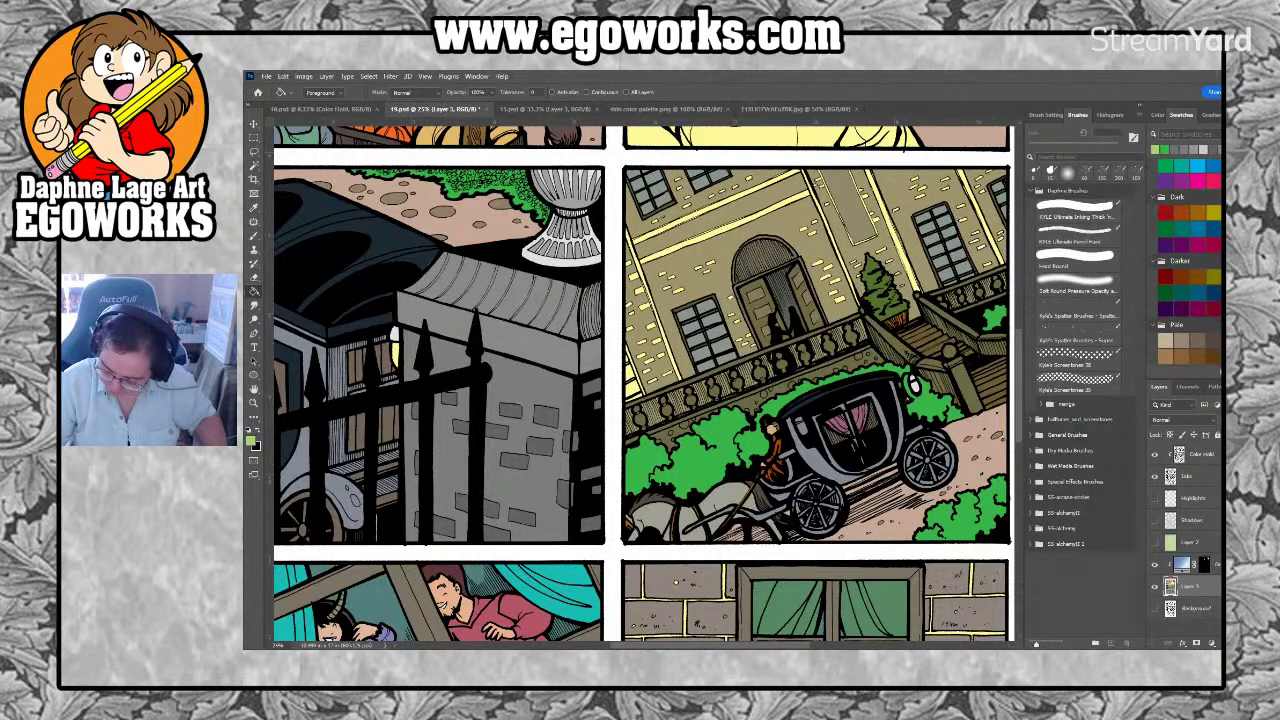
pyautogui.scroll(-3, 1187, 280)
pyautogui.scroll(3, 1187, 280)
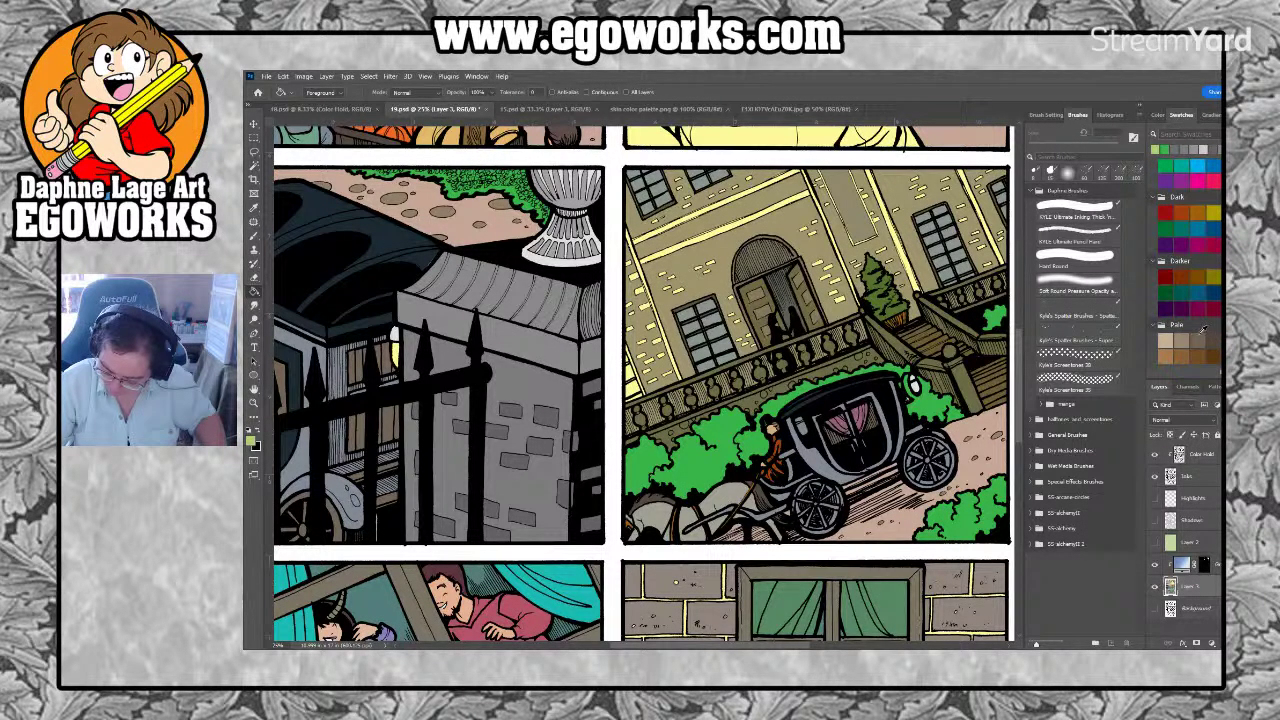
pyautogui.click(1197, 341)
pyautogui.hotkey('alt', 'BackSpace')
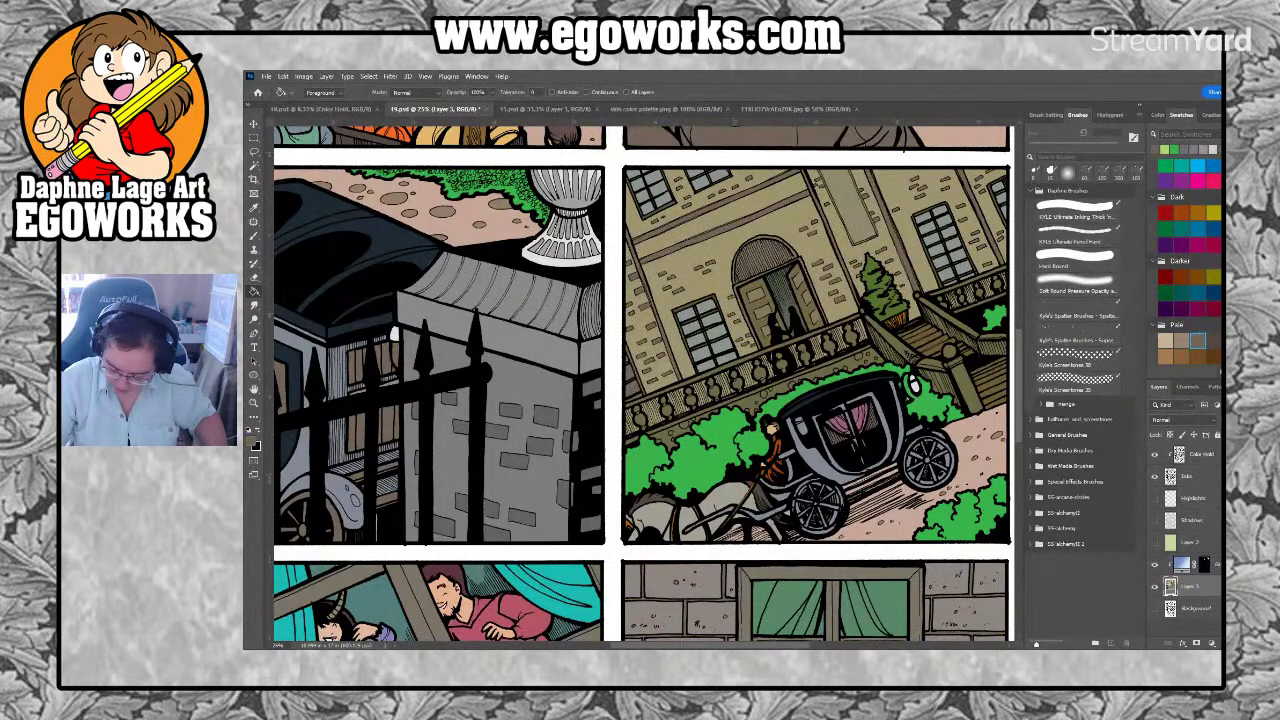
pyautogui.click(1166, 341)
pyautogui.hotkey('alt', 'BackSpace')
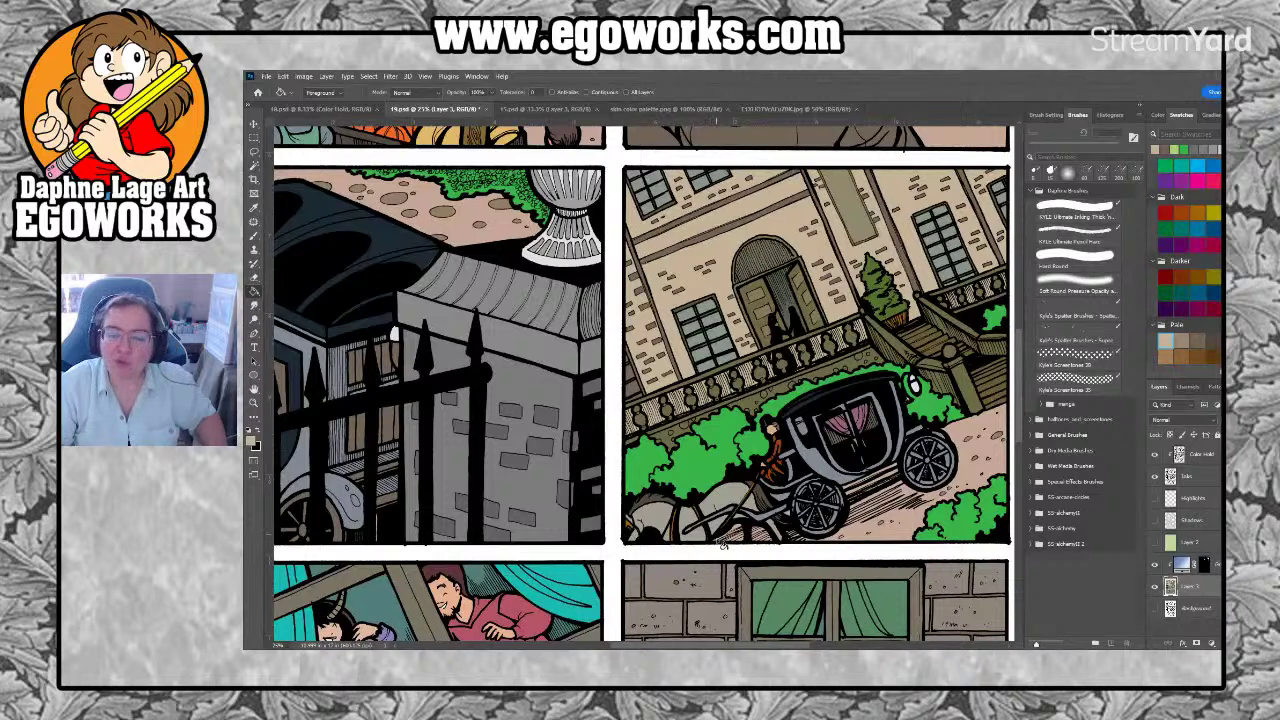
# Choose a light grey swatch and fill the mansion's balustrade and stair posts with it
pyautogui.scroll(-10, 1188, 260)
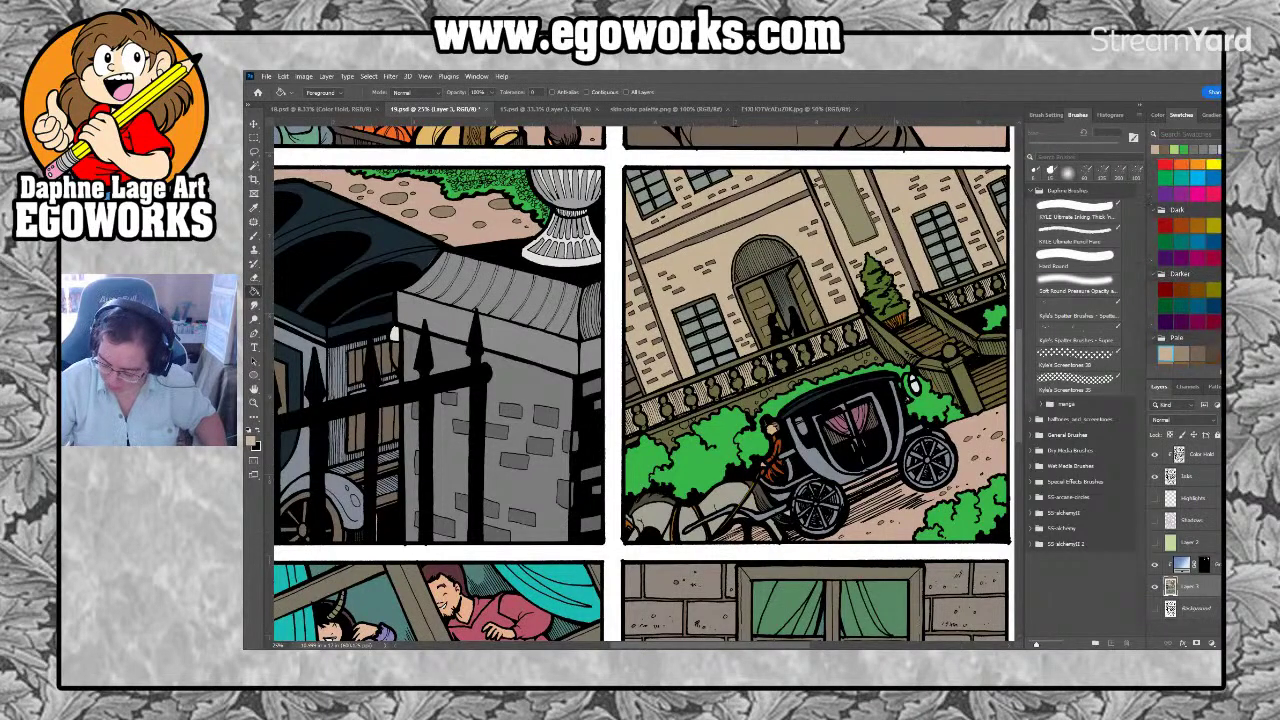
pyautogui.scroll(5, 1188, 260)
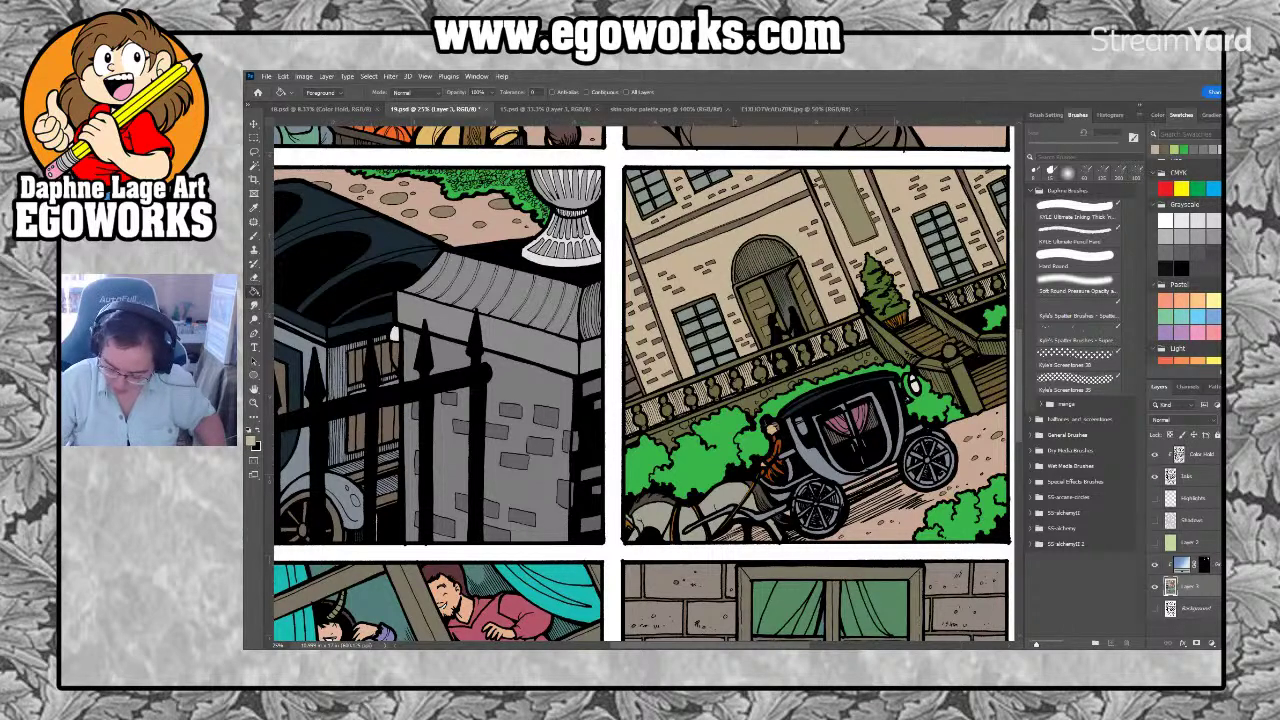
pyautogui.click(1182, 220)
pyautogui.click(962, 385)
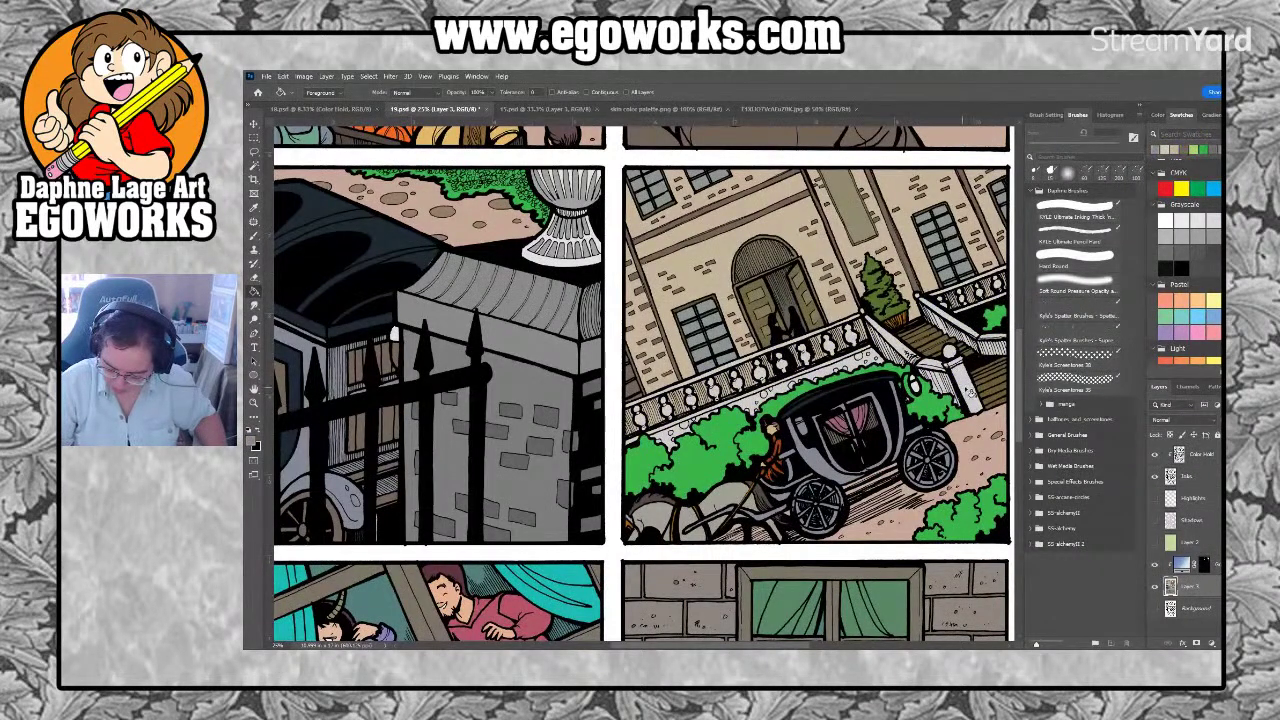
pyautogui.click(966, 392)
# Try a darker grey swatch on the mansion's balustrade and undo the fill
pyautogui.click(1182, 234)
pyautogui.click(905, 350)
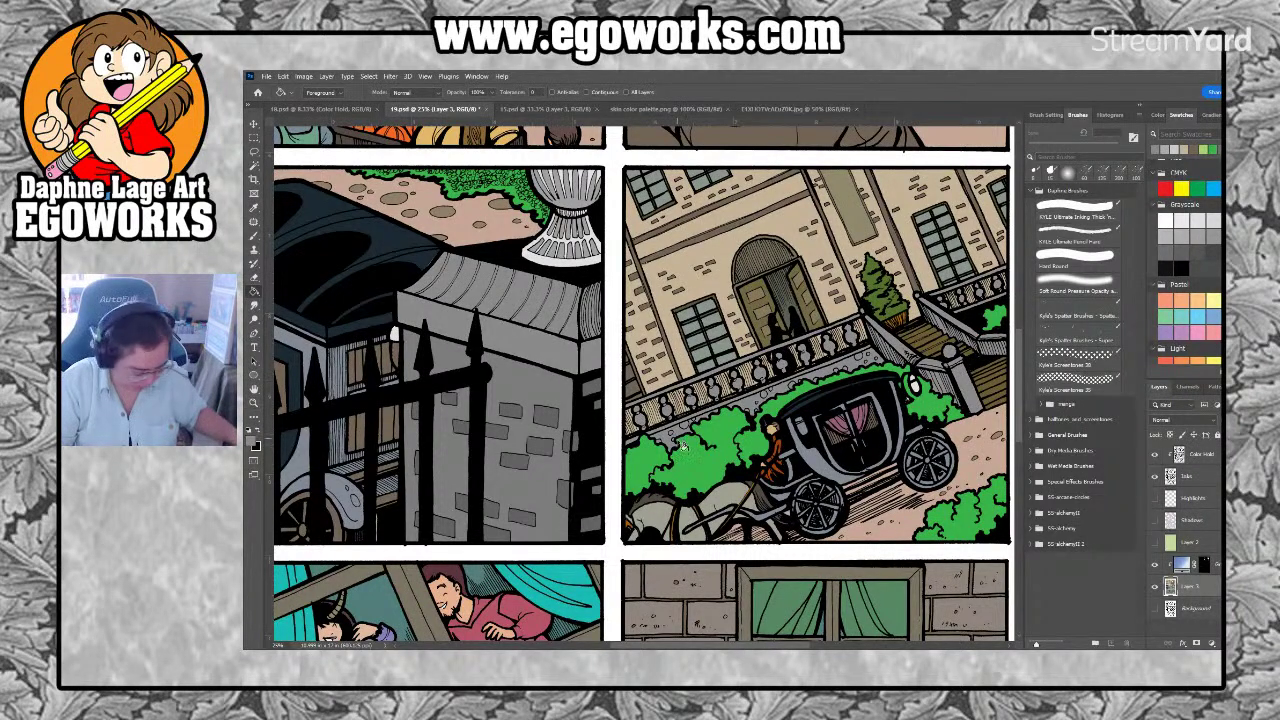
pyautogui.press('z')
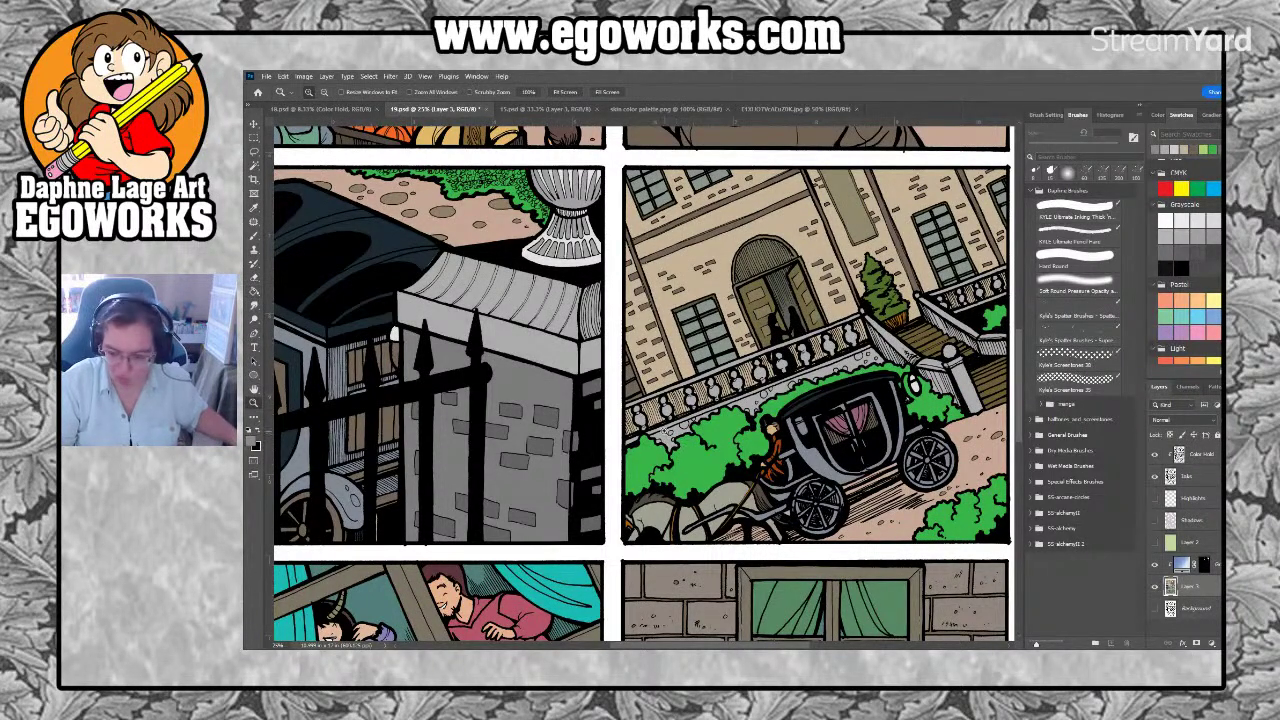
# Select the round stones in the balustrade base above the leftmost bushes and fill them with the darker grey
pyautogui.click(670, 434)
pyautogui.click(670, 434)
pyautogui.press('g')
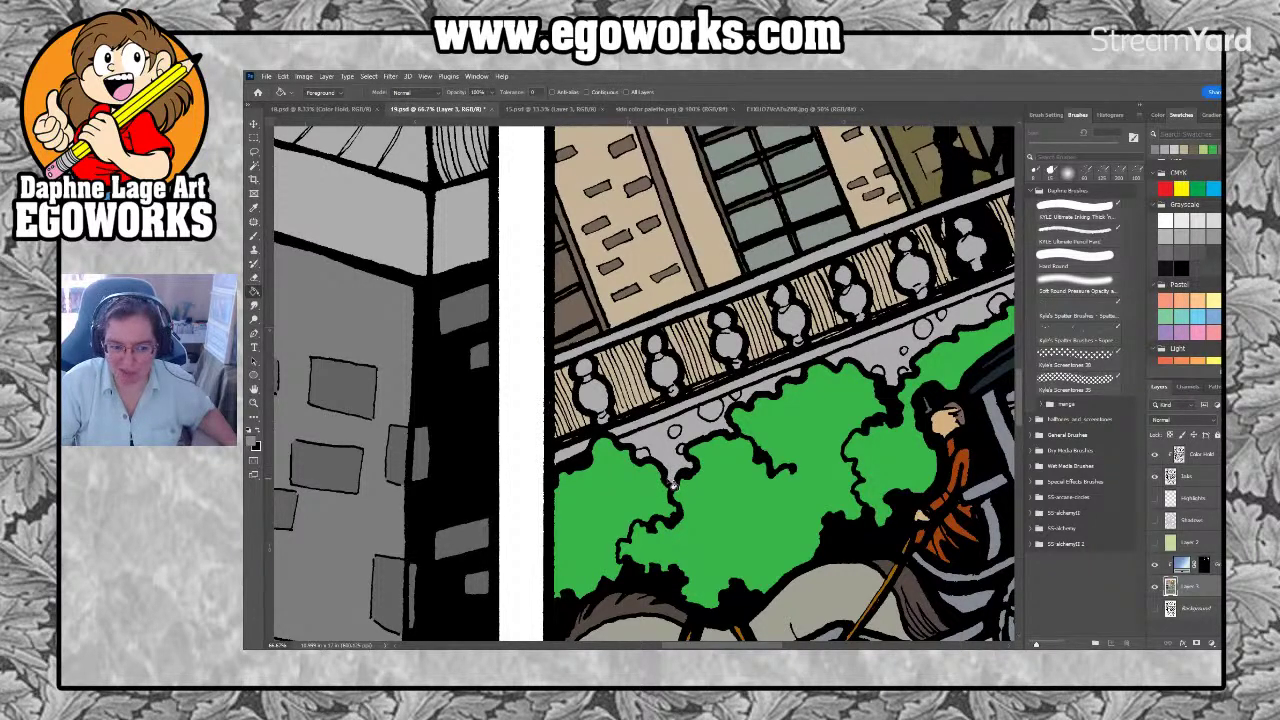
pyautogui.press('z')
pyautogui.moveTo(669, 439); pyautogui.dragTo(738, 410)
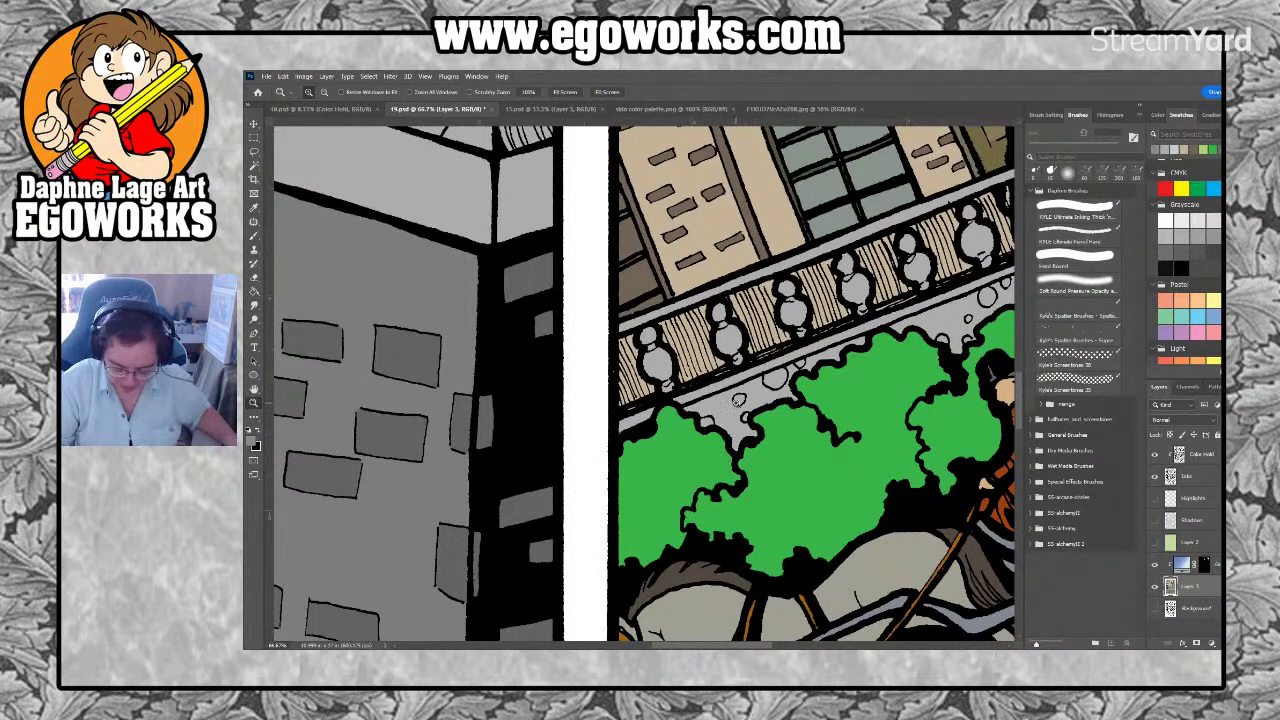
pyautogui.doubleClick(738, 401)
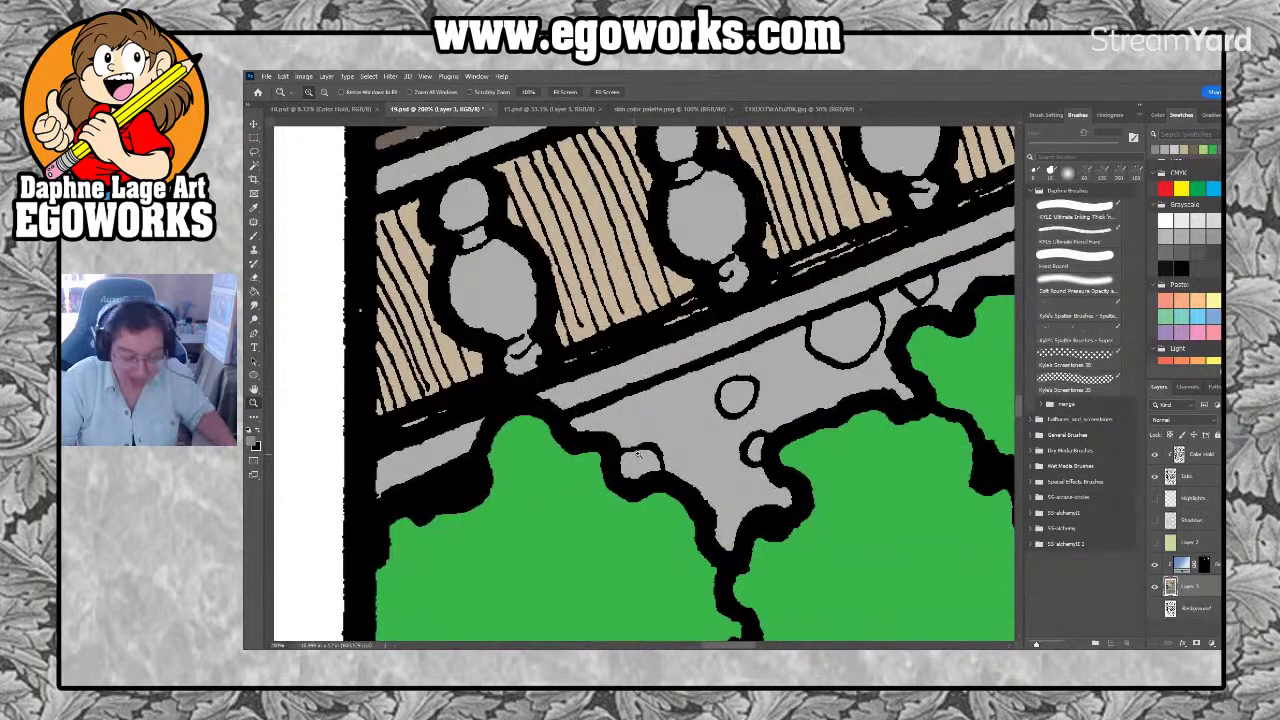
pyautogui.press('l')
pyautogui.moveTo(645, 447)
pyautogui.mouseDown()
pyautogui.moveTo(626, 455)
pyautogui.moveTo(662, 452)
pyautogui.moveTo(632, 492)
pyautogui.moveTo(628, 452)
pyautogui.mouseUp()
pyautogui.moveTo(746, 396)
pyautogui.mouseDown()
pyautogui.moveTo(760, 388)
pyautogui.moveTo(742, 380)
pyautogui.moveTo(724, 404)
pyautogui.moveTo(738, 426)
pyautogui.moveTo(760, 400)
pyautogui.mouseUp()
pyautogui.moveTo(769, 438)
pyautogui.mouseDown()
pyautogui.moveTo(746, 443)
pyautogui.moveTo(770, 457)
pyautogui.mouseUp()
pyautogui.moveTo(855, 293)
pyautogui.mouseDown()
pyautogui.moveTo(818, 326)
pyautogui.moveTo(817, 353)
pyautogui.moveTo(867, 371)
pyautogui.moveTo(890, 339)
pyautogui.moveTo(858, 296)
pyautogui.mouseUp()
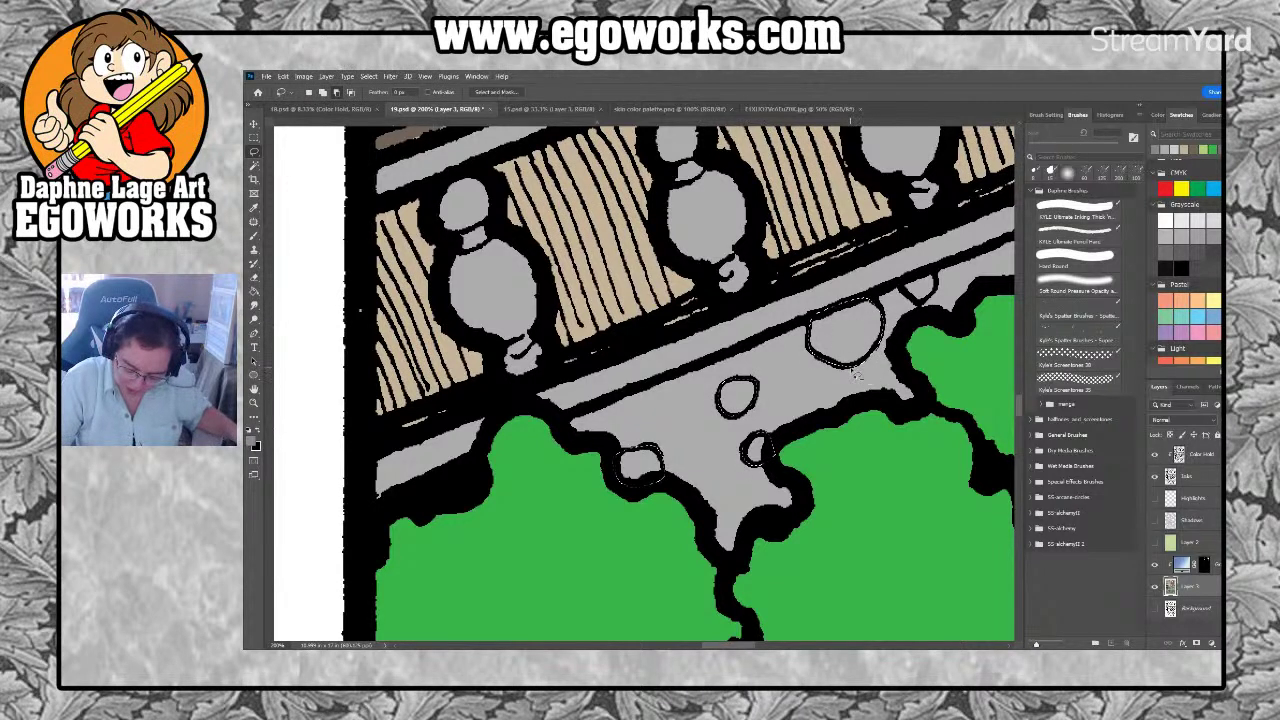
pyautogui.moveTo(900, 285)
pyautogui.mouseDown()
pyautogui.moveTo(924, 310)
pyautogui.moveTo(943, 297)
pyautogui.moveTo(934, 276)
pyautogui.moveTo(905, 285)
pyautogui.mouseUp()
pyautogui.moveTo(938, 370); pyautogui.dragTo(635, 487)
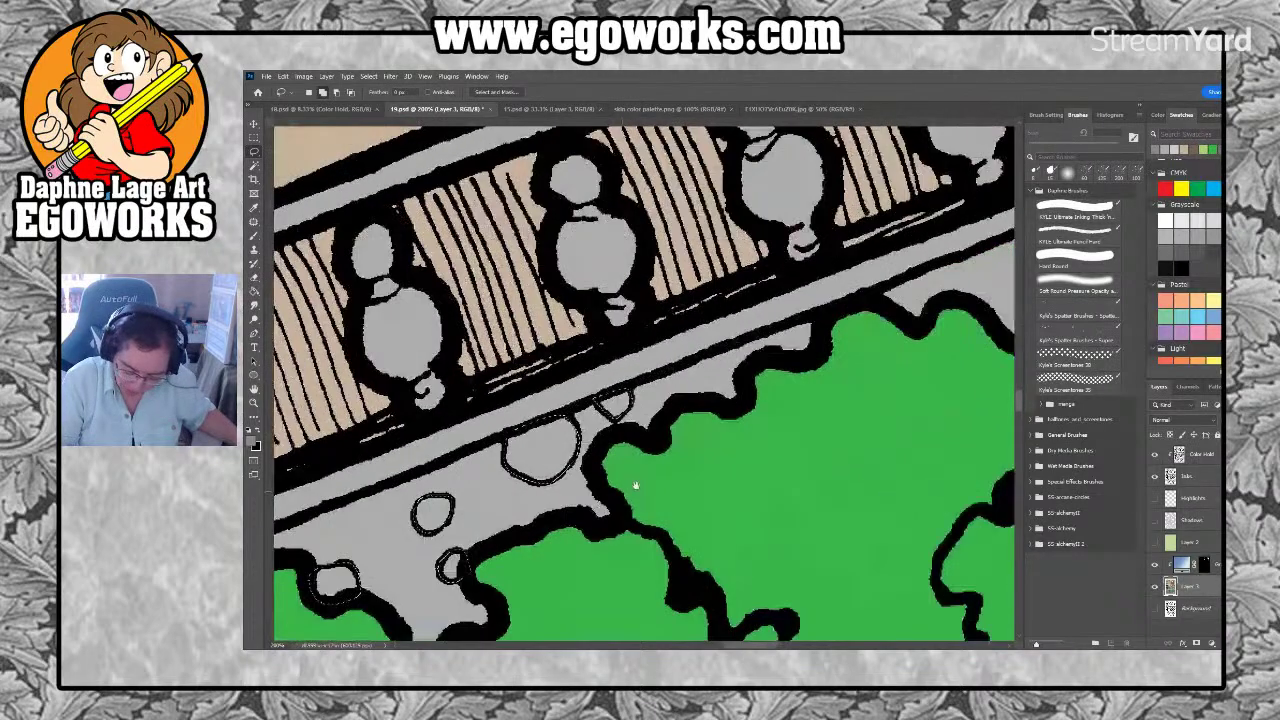
pyautogui.press('g')
pyautogui.click(615, 410)
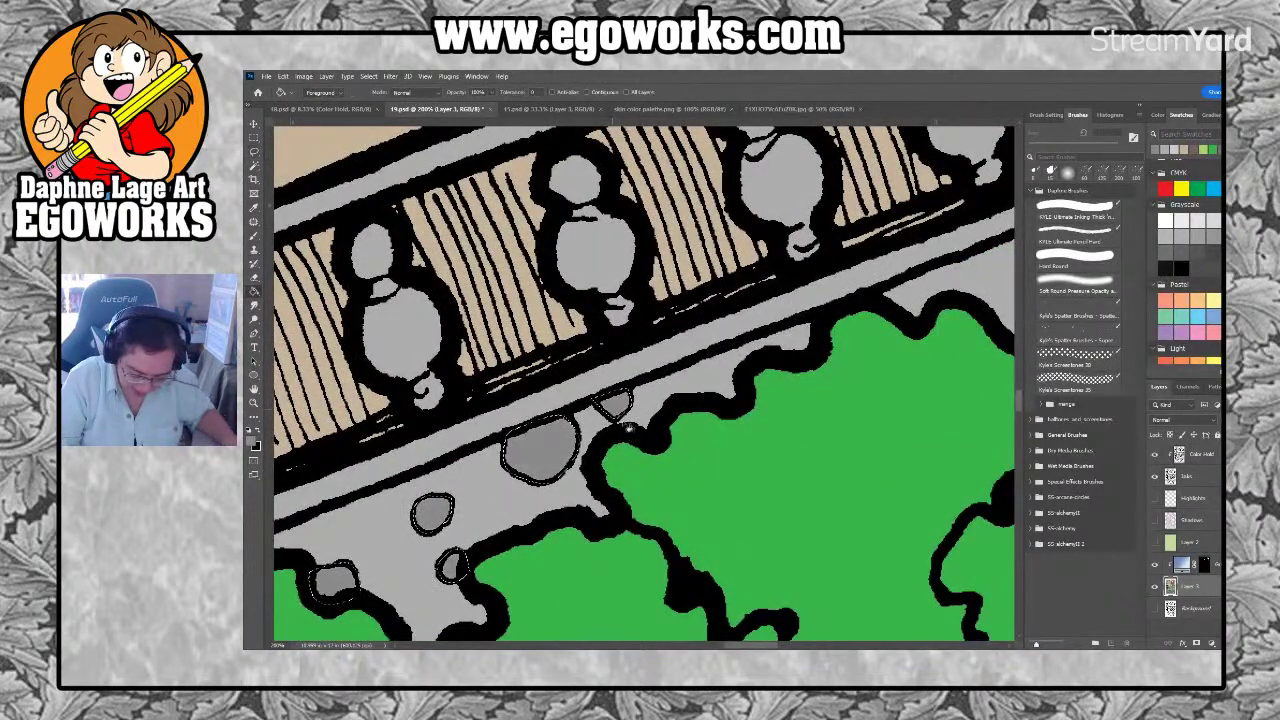
# Select the round stones in the balustrade base above the coachman and fill them with the darker grey
pyautogui.moveTo(804, 492); pyautogui.dragTo(580, 491)
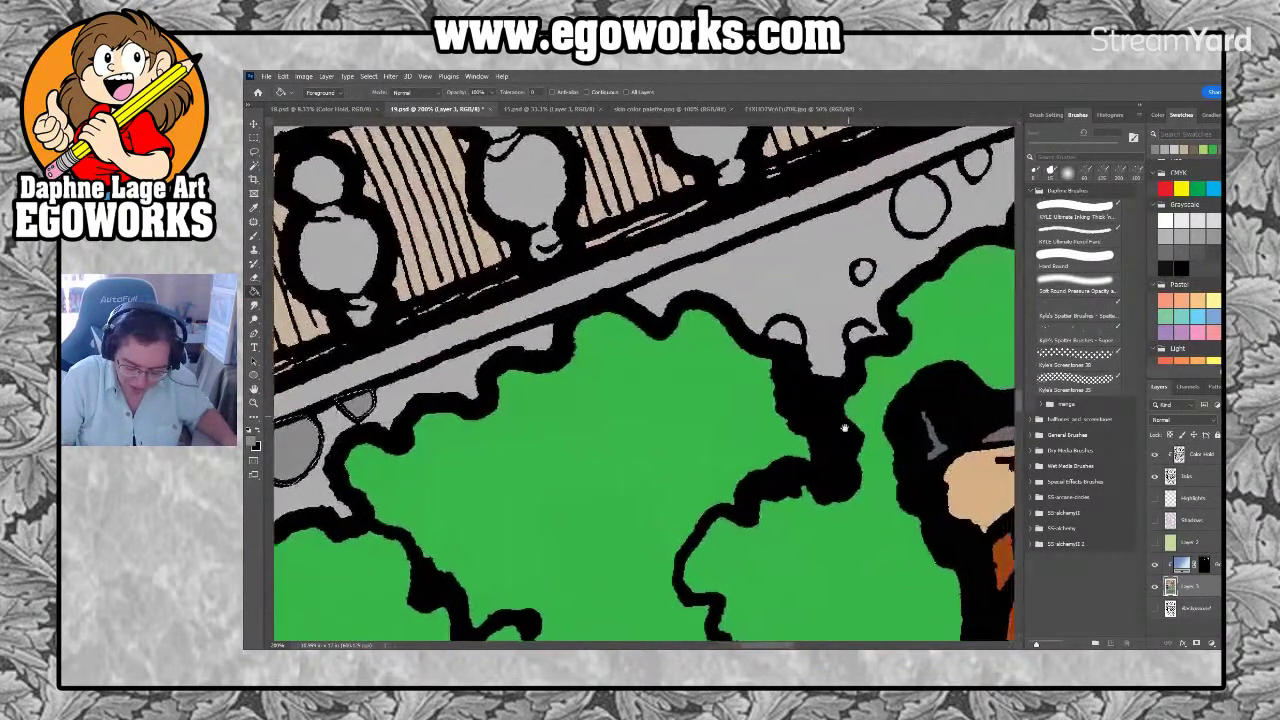
pyautogui.moveTo(814, 420); pyautogui.dragTo(672, 538)
pyautogui.press('l')
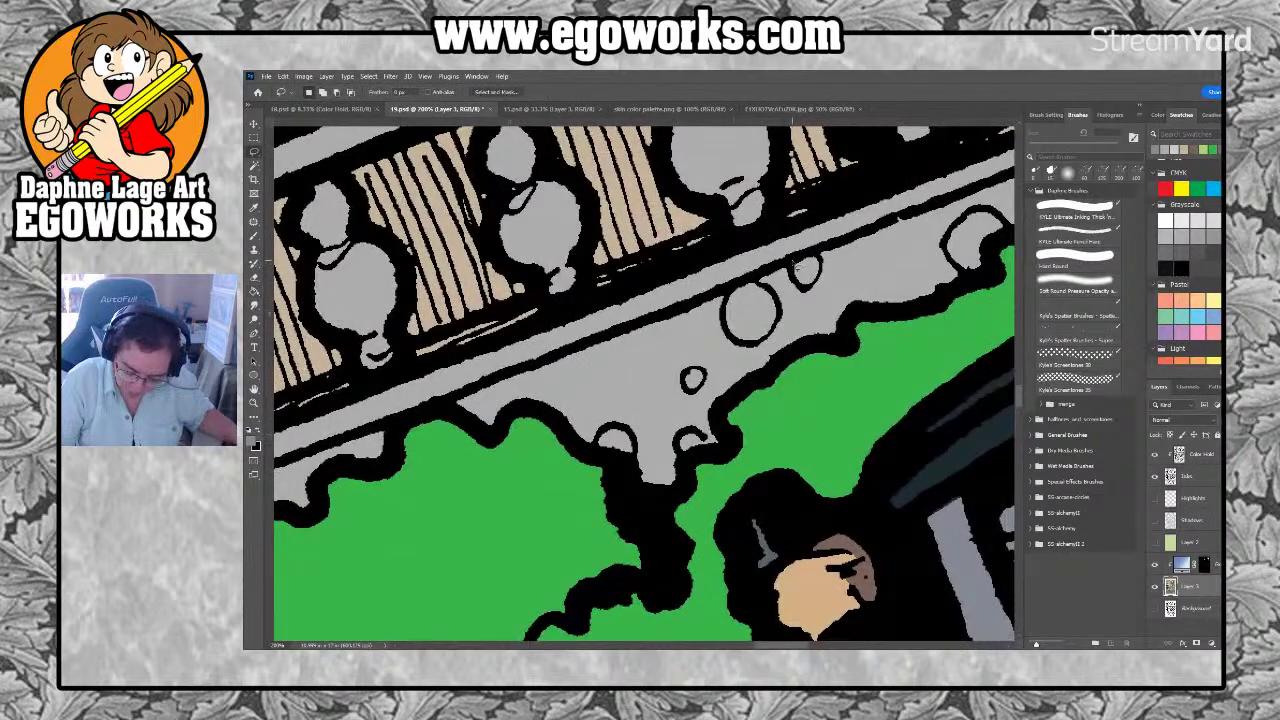
pyautogui.moveTo(800, 292)
pyautogui.mouseDown()
pyautogui.moveTo(828, 275)
pyautogui.moveTo(792, 265)
pyautogui.moveTo(798, 288)
pyautogui.moveTo(724, 318)
pyautogui.moveTo(748, 348)
pyautogui.moveTo(780, 312)
pyautogui.moveTo(762, 286)
pyautogui.moveTo(742, 288)
pyautogui.mouseUp()
pyautogui.moveTo(698, 368)
pyautogui.mouseDown()
pyautogui.moveTo(695, 400)
pyautogui.moveTo(700, 370)
pyautogui.mouseUp()
pyautogui.moveTo(700, 460)
pyautogui.mouseDown()
pyautogui.moveTo(680, 418)
pyautogui.moveTo(644, 428)
pyautogui.moveTo(634, 463)
pyautogui.moveTo(635, 439)
pyautogui.moveTo(604, 450)
pyautogui.moveTo(625, 488)
pyautogui.mouseUp()
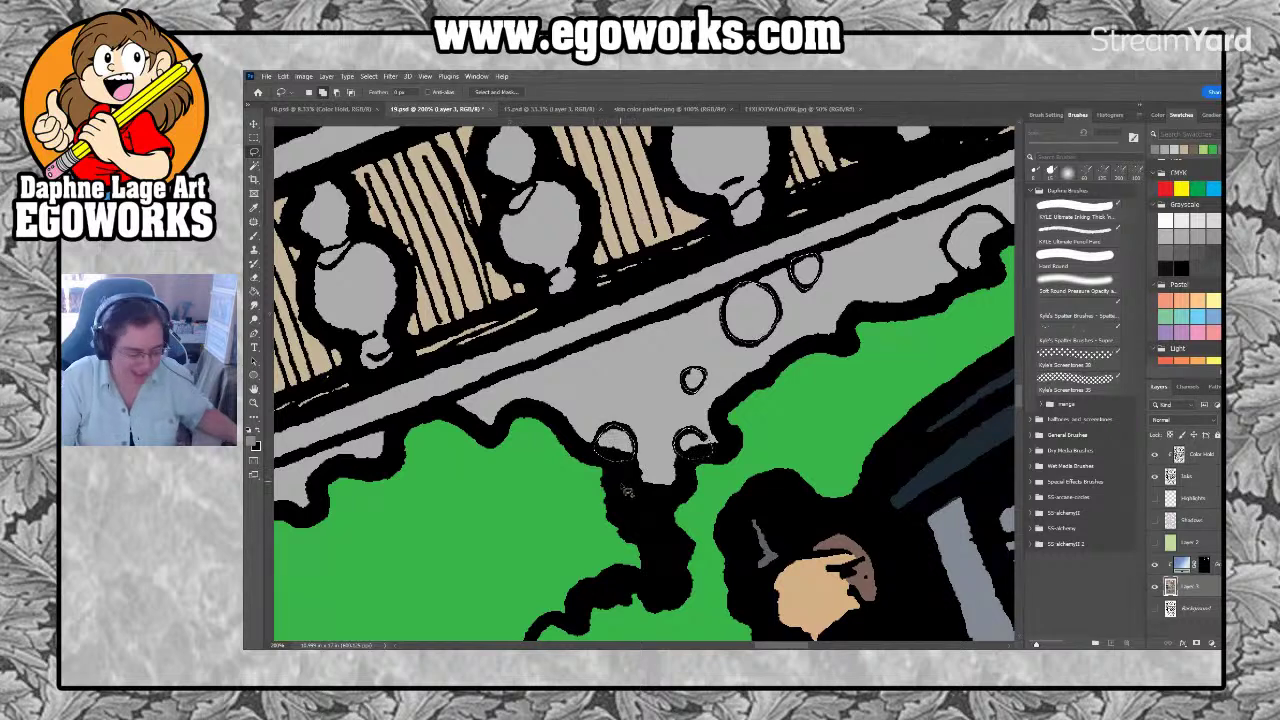
pyautogui.press('g')
pyautogui.click(636, 444)
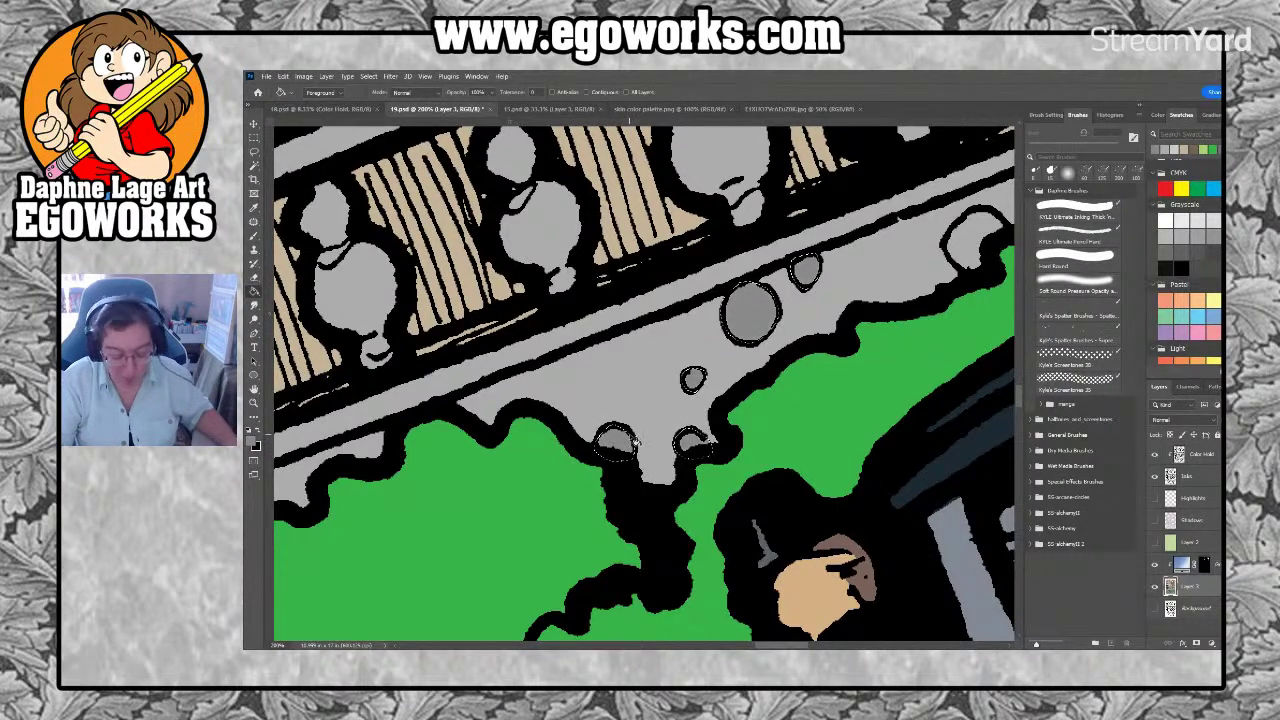
# Select the remaining round stones in the balustrade base above the carriage roof and fill them with the darker grey
pyautogui.moveTo(876, 476); pyautogui.dragTo(653, 578)
pyautogui.press('l')
pyautogui.moveTo(792, 340)
pyautogui.mouseDown()
pyautogui.moveTo(745, 318)
pyautogui.moveTo(746, 386)
pyautogui.moveTo(840, 306)
pyautogui.moveTo(808, 320)
pyautogui.moveTo(860, 300)
pyautogui.moveTo(985, 297)
pyautogui.moveTo(932, 305)
pyautogui.moveTo(975, 305)
pyautogui.moveTo(940, 288)
pyautogui.moveTo(825, 330)
pyautogui.moveTo(675, 360)
pyautogui.mouseUp()
pyautogui.moveTo(815, 288)
pyautogui.mouseDown()
pyautogui.moveTo(789, 312)
pyautogui.moveTo(819, 318)
pyautogui.moveTo(871, 283)
pyautogui.moveTo(857, 293)
pyautogui.moveTo(865, 272)
pyautogui.moveTo(894, 275)
pyautogui.moveTo(898, 287)
pyautogui.moveTo(856, 298)
pyautogui.mouseUp()
pyautogui.moveTo(907, 368); pyautogui.dragTo(643, 506)
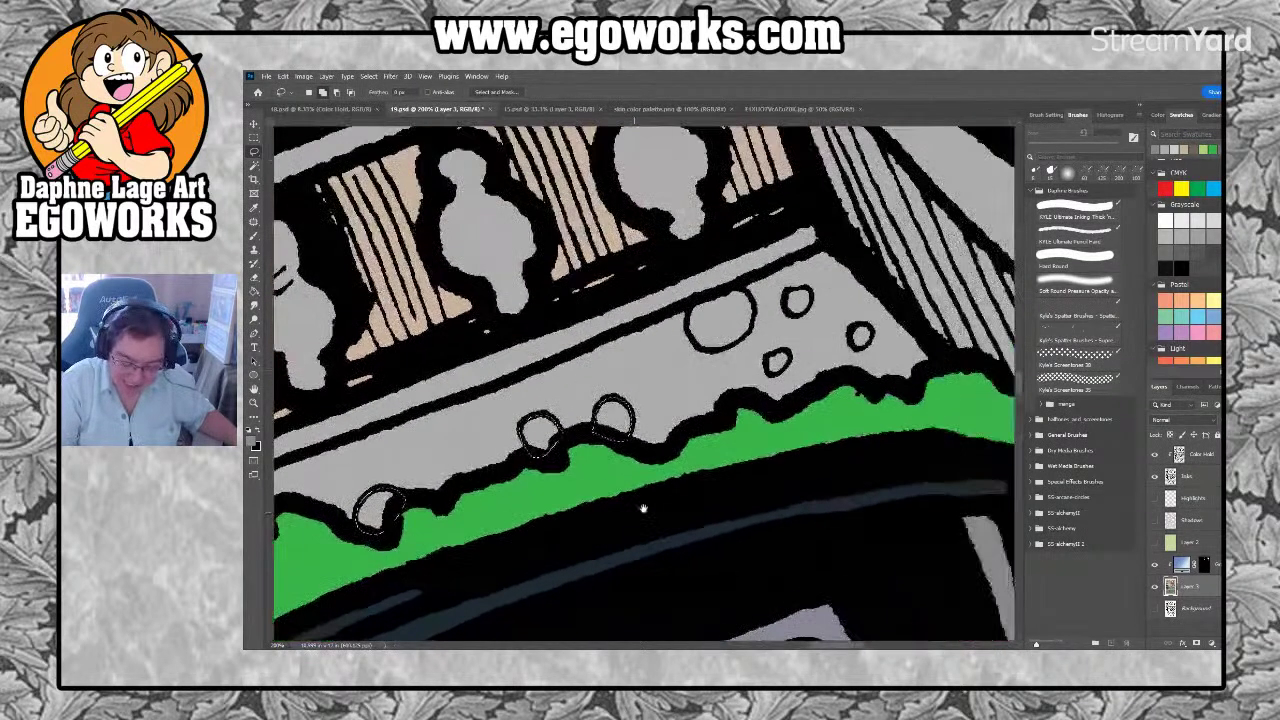
pyautogui.moveTo(707, 298)
pyautogui.mouseDown()
pyautogui.moveTo(691, 348)
pyautogui.moveTo(721, 361)
pyautogui.moveTo(756, 318)
pyautogui.moveTo(731, 296)
pyautogui.moveTo(700, 300)
pyautogui.mouseUp()
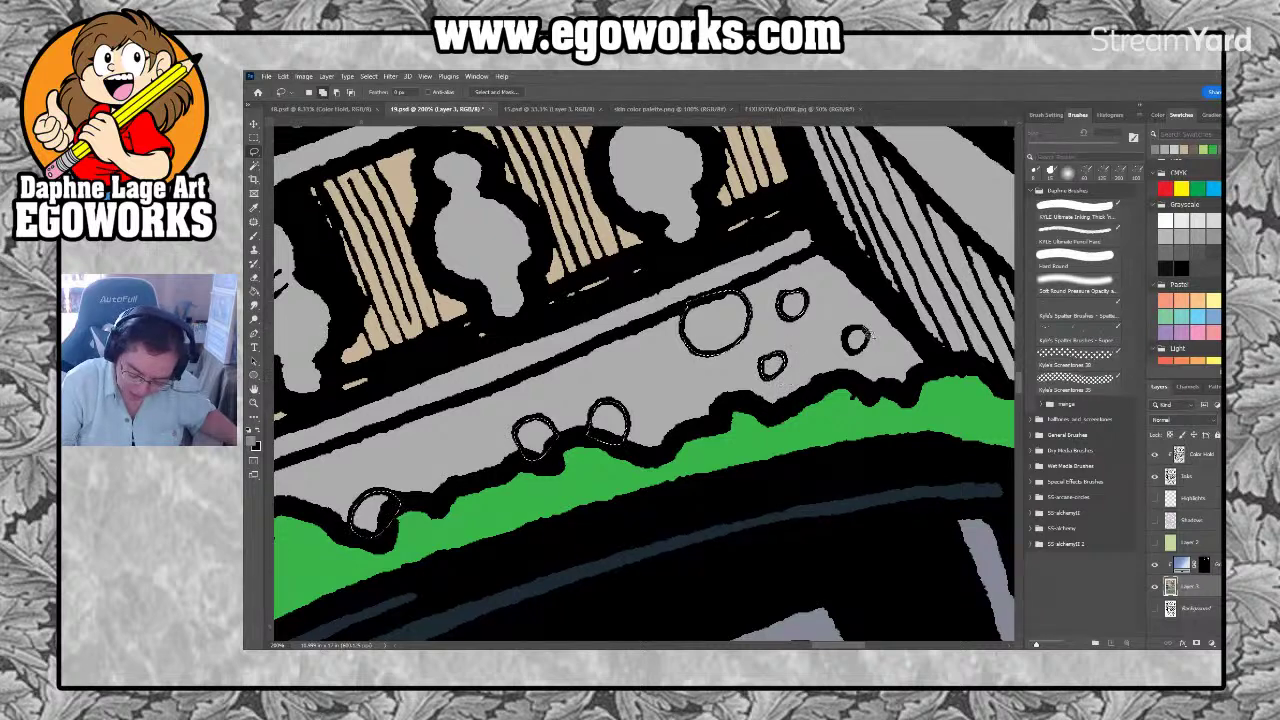
pyautogui.press('g')
pyautogui.click(855, 341)
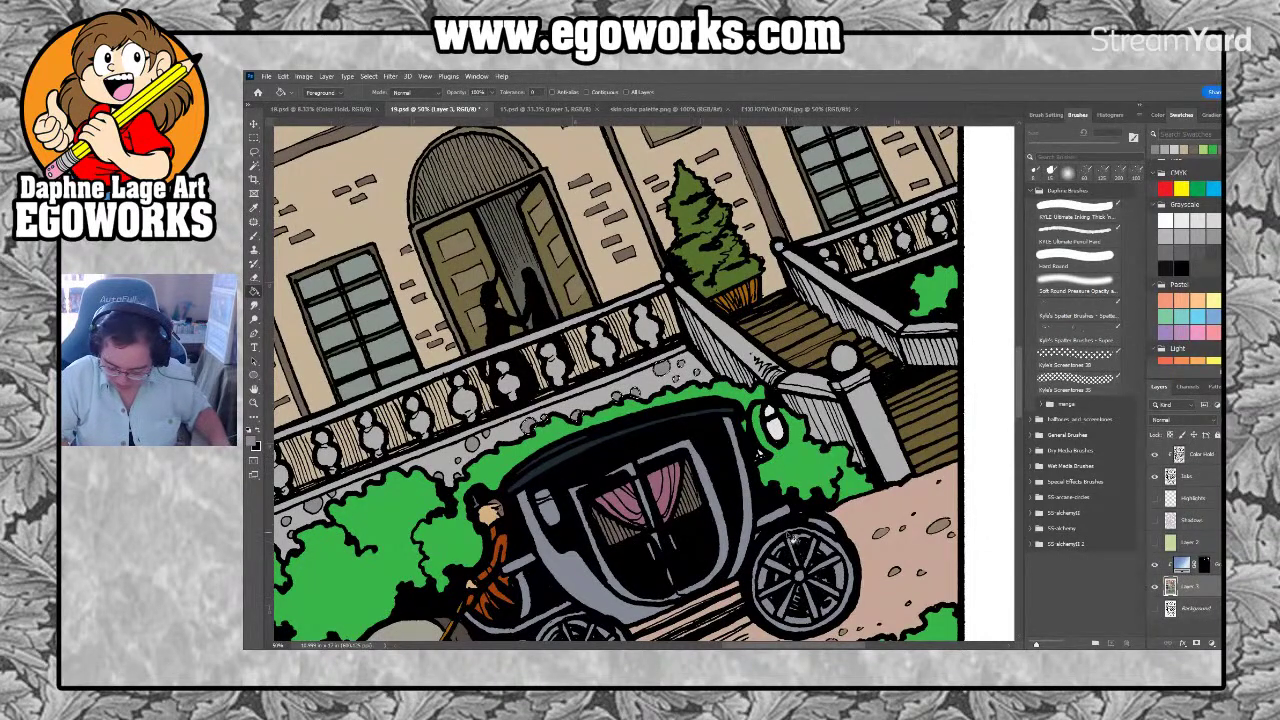
# Lighten a blue swatch to a pale blue, try it on the mansion's window panes, and undo the fill
pyautogui.moveTo(885, 410); pyautogui.dragTo(880, 545)
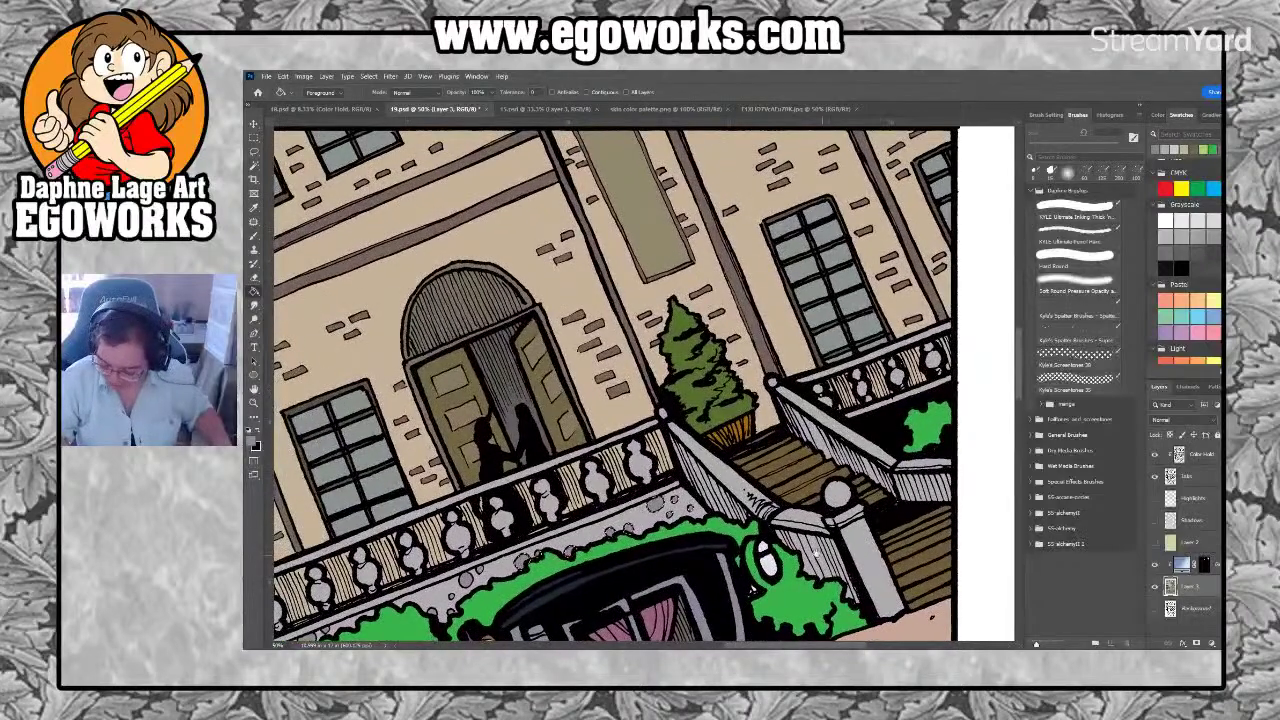
pyautogui.hotkey('ctrl', '-')
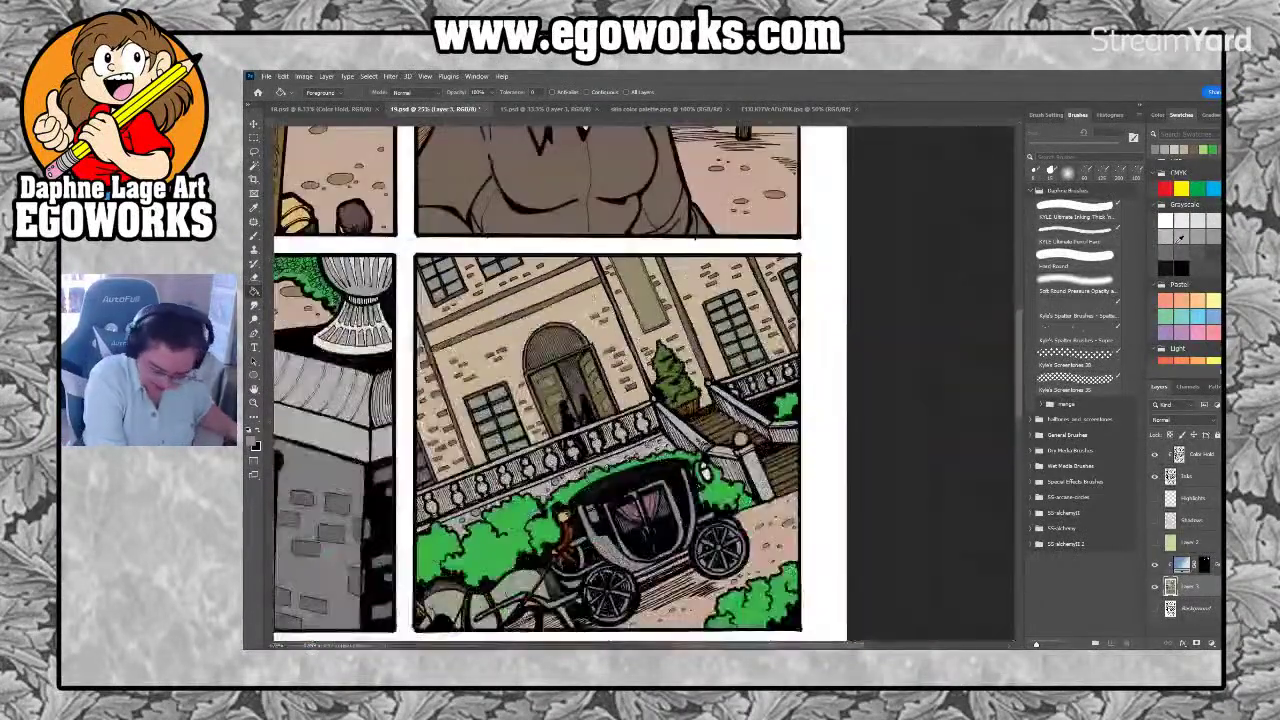
pyautogui.hotkey('ctrl', '-')
pyautogui.scroll(-6, 1188, 260)
pyautogui.scroll(2, 1188, 260)
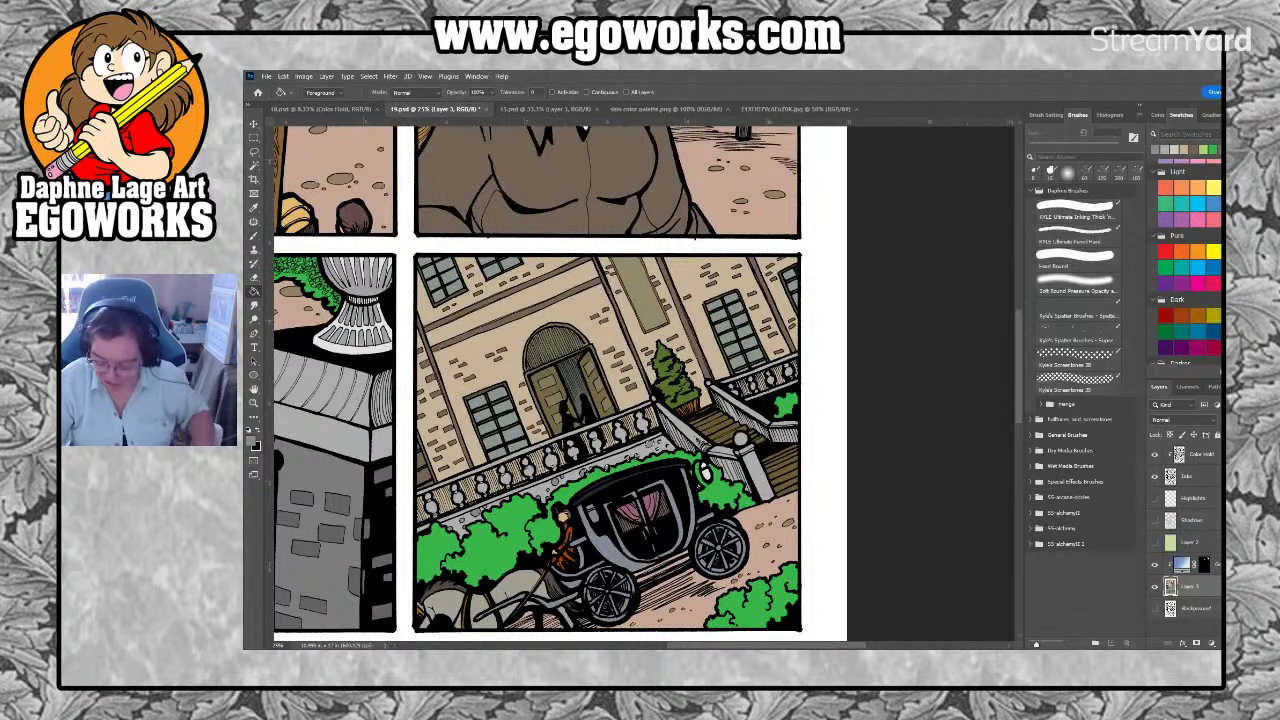
pyautogui.scroll(3, 1188, 260)
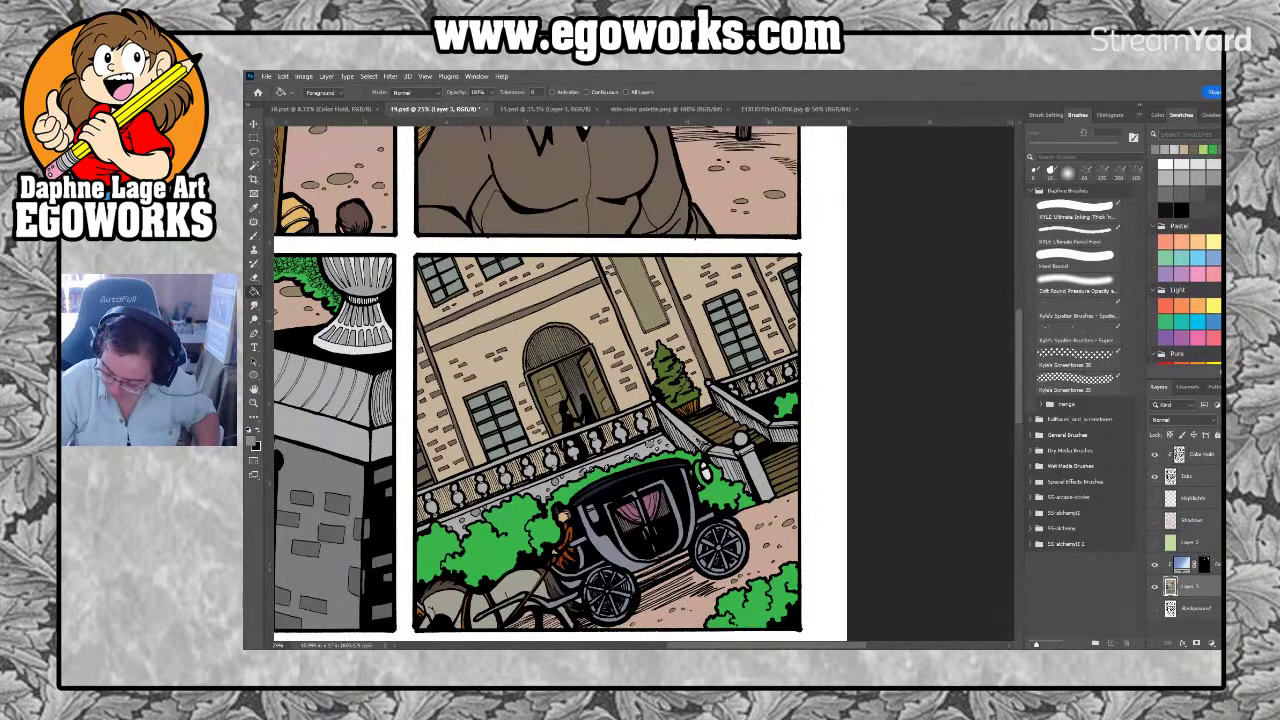
pyautogui.click(1197, 256)
pyautogui.click(1157, 115)
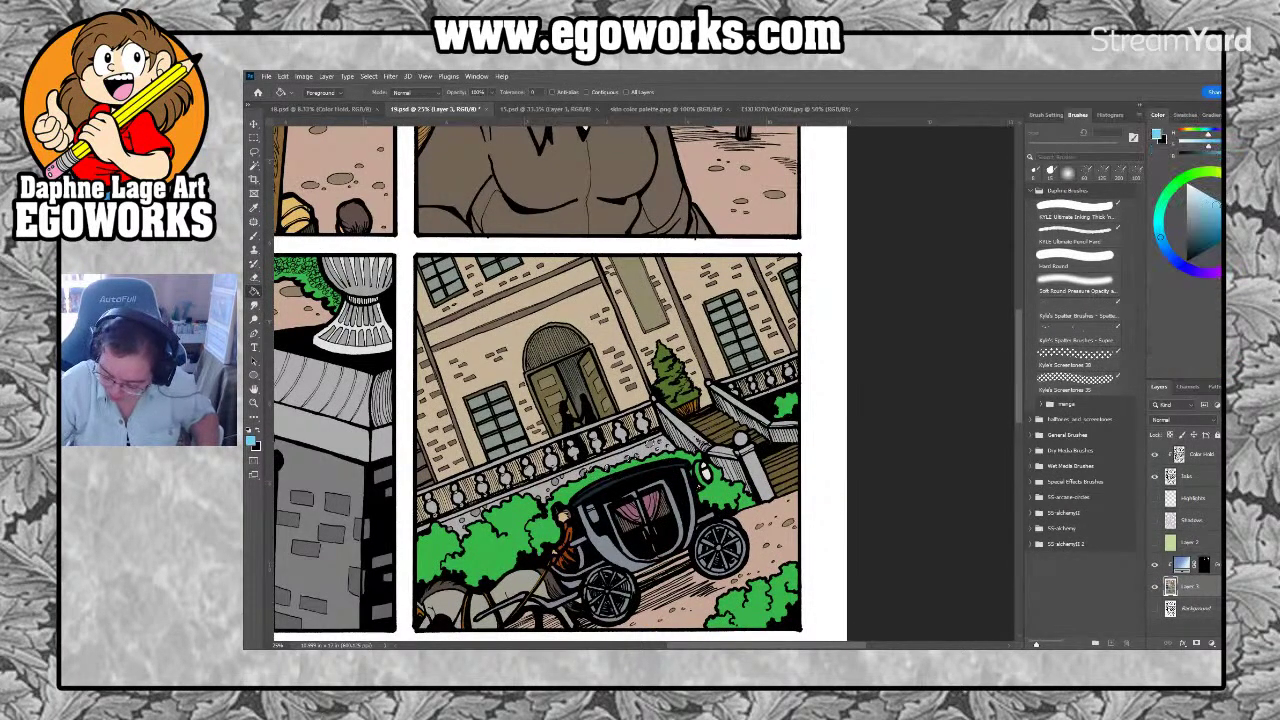
pyautogui.moveTo(1208, 205); pyautogui.dragTo(1198, 194)
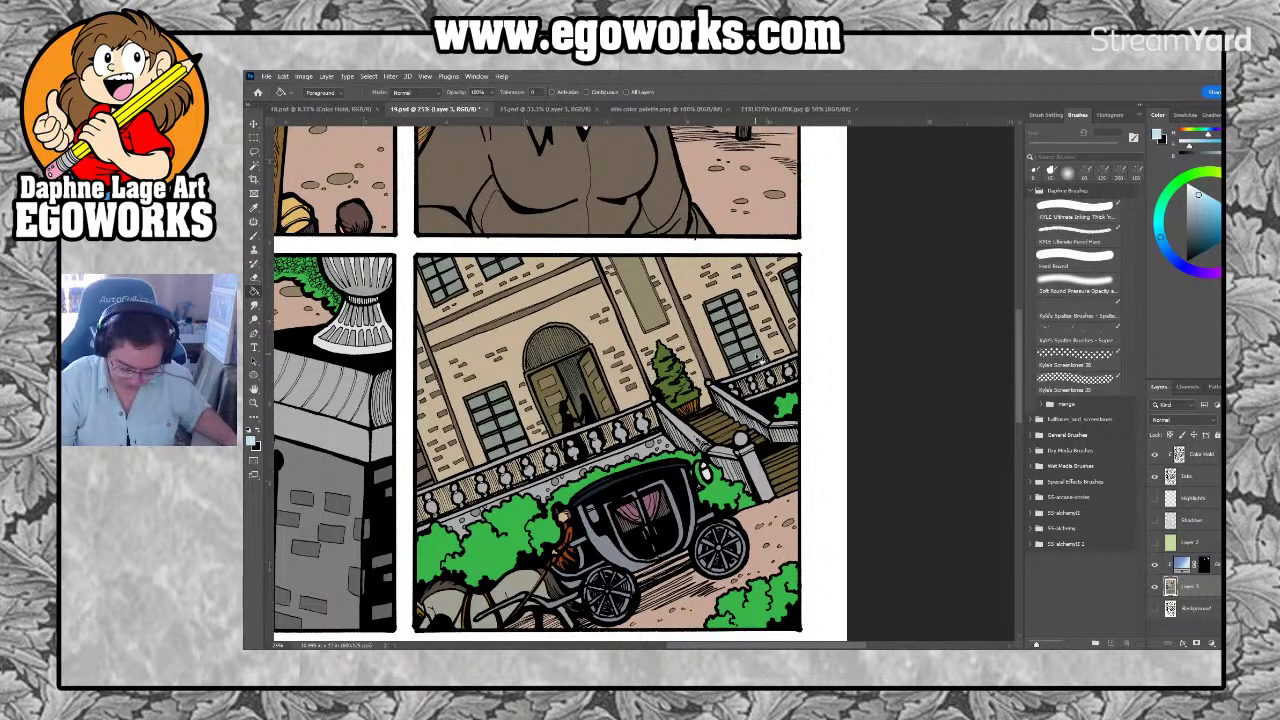
pyautogui.click(760, 358)
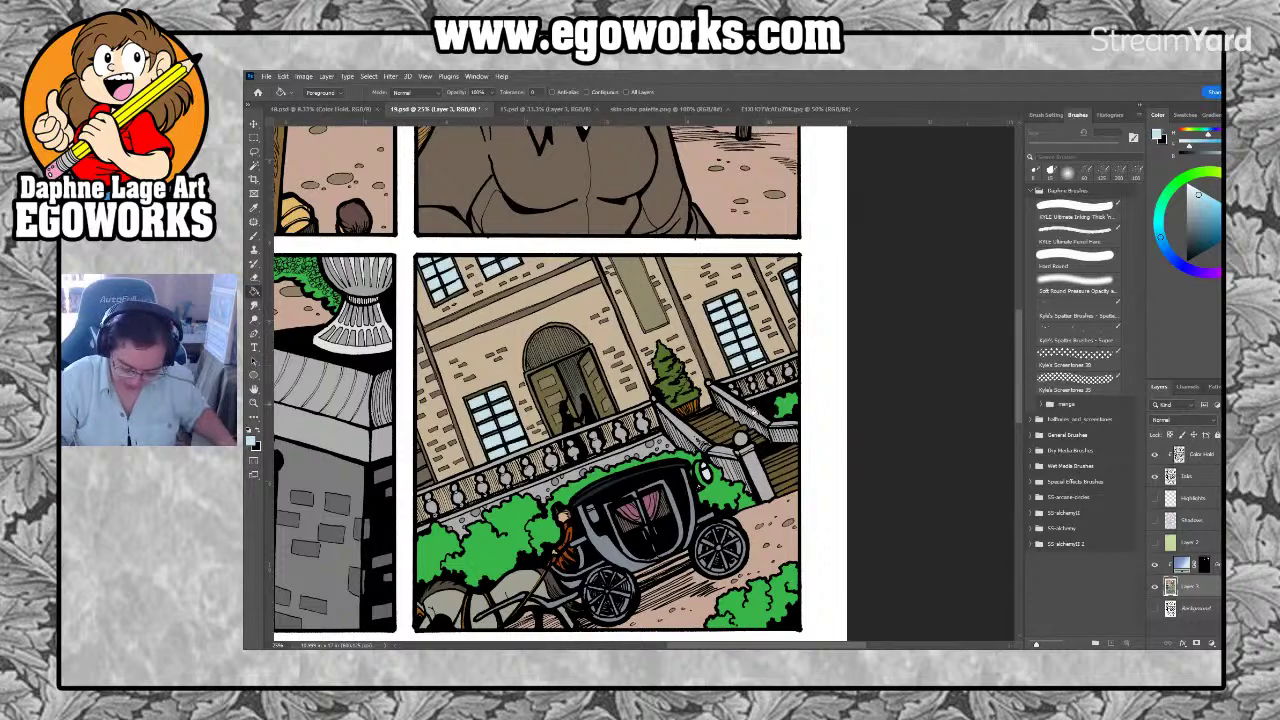
pyautogui.moveTo(738, 638); pyautogui.dragTo(808, 618)
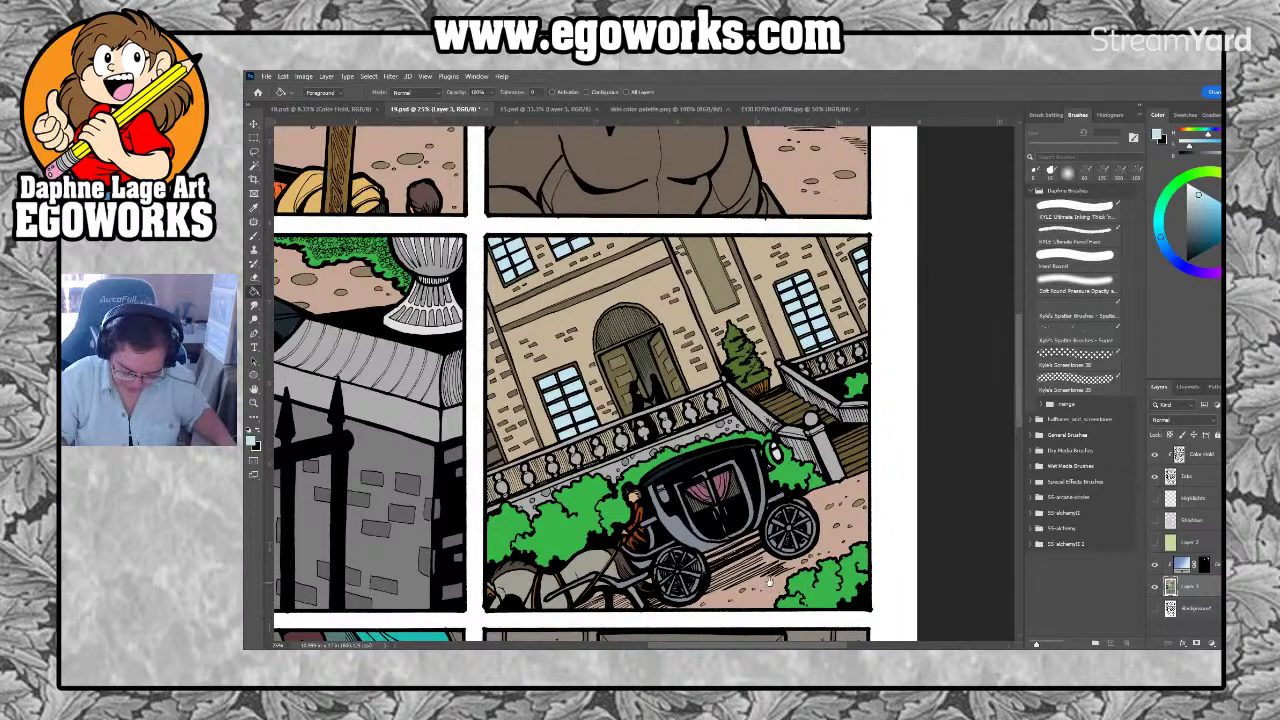
pyautogui.moveTo(767, 581); pyautogui.dragTo(805, 541)
pyautogui.hotkey('ctrl', 'z')
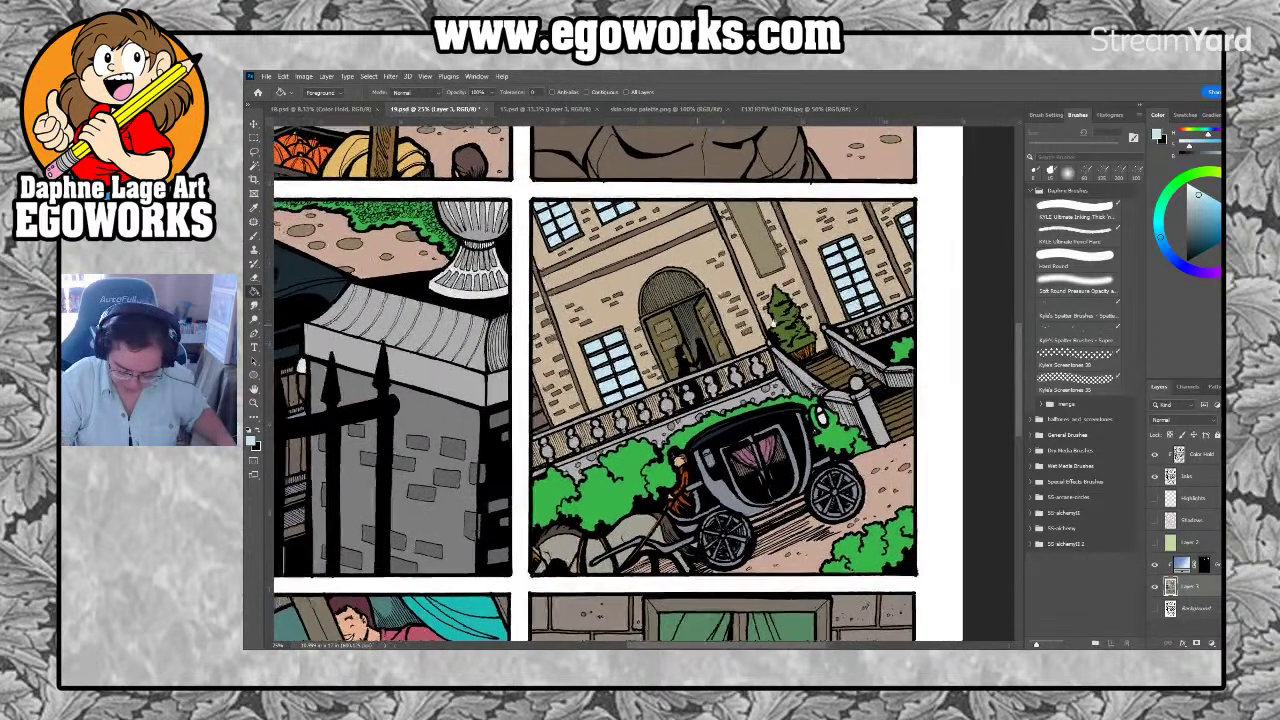
# Try a pale yellow Egoraven swatch on the woman's shirt in the second panel and undo the fill
pyautogui.moveTo(700, 180); pyautogui.dragTo(512, 497)
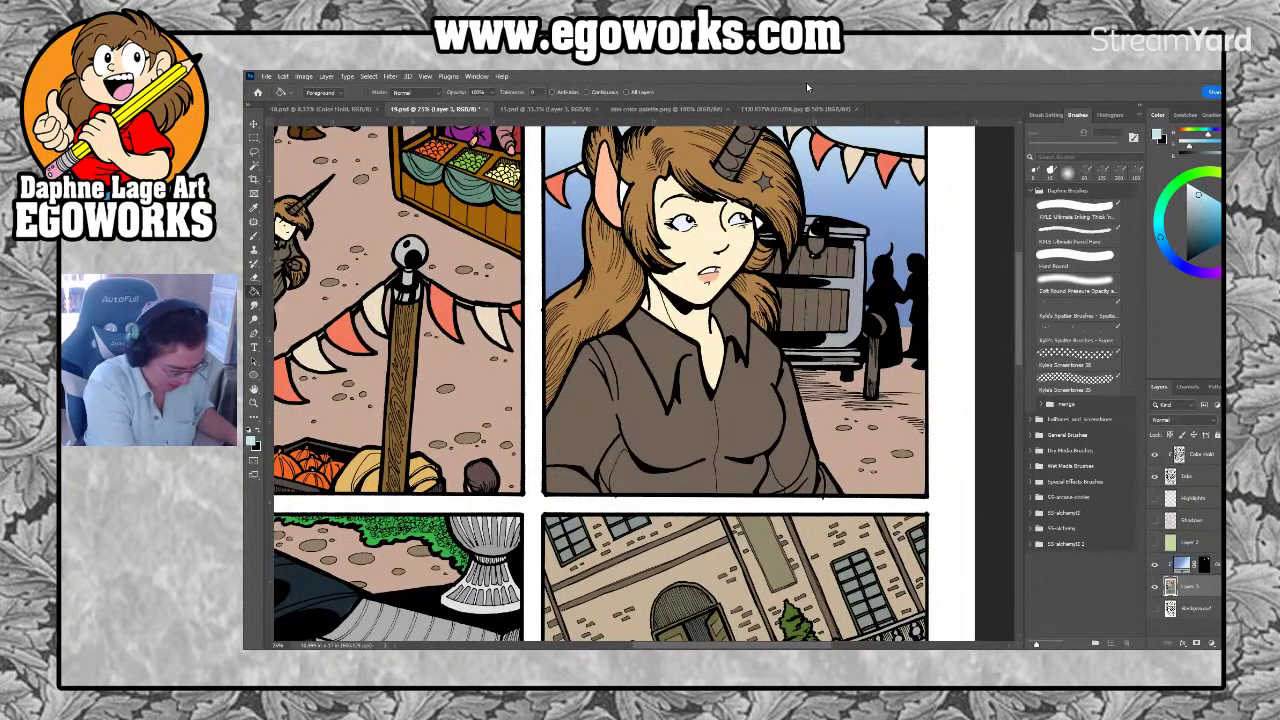
pyautogui.hotkey('ctrl', '0')
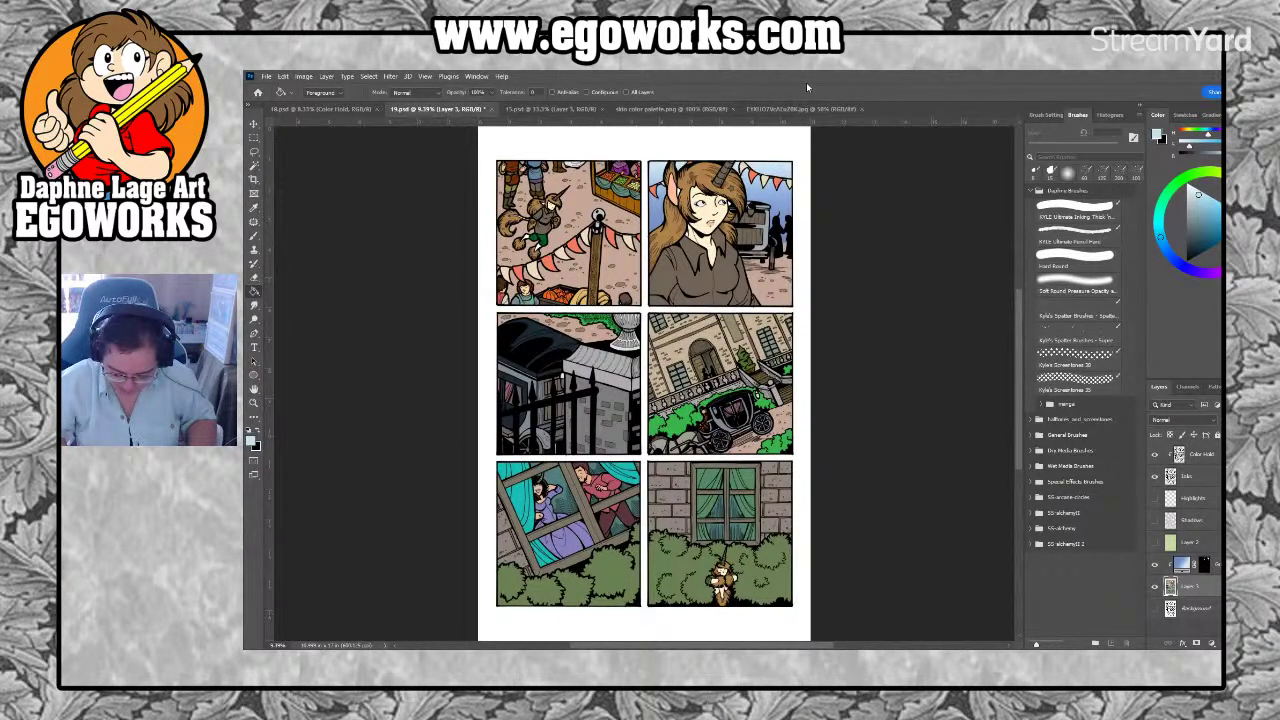
pyautogui.click(1183, 115)
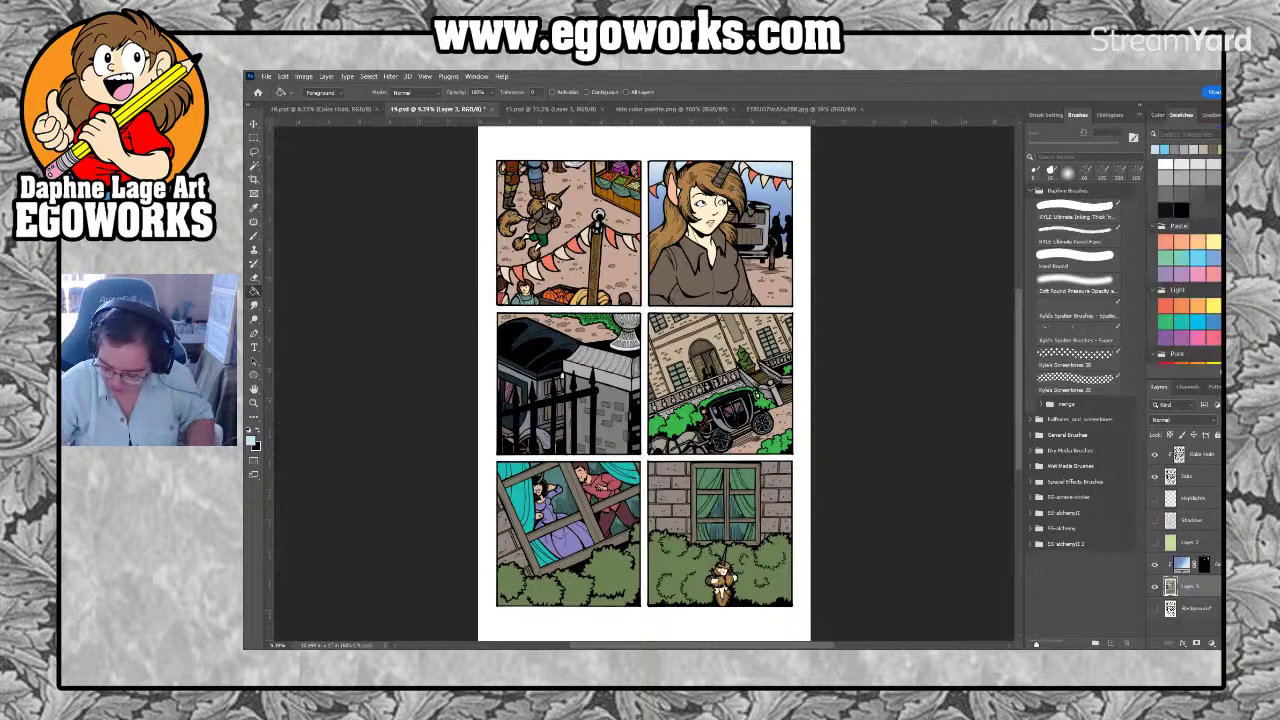
pyautogui.scroll(3, 1205, 176)
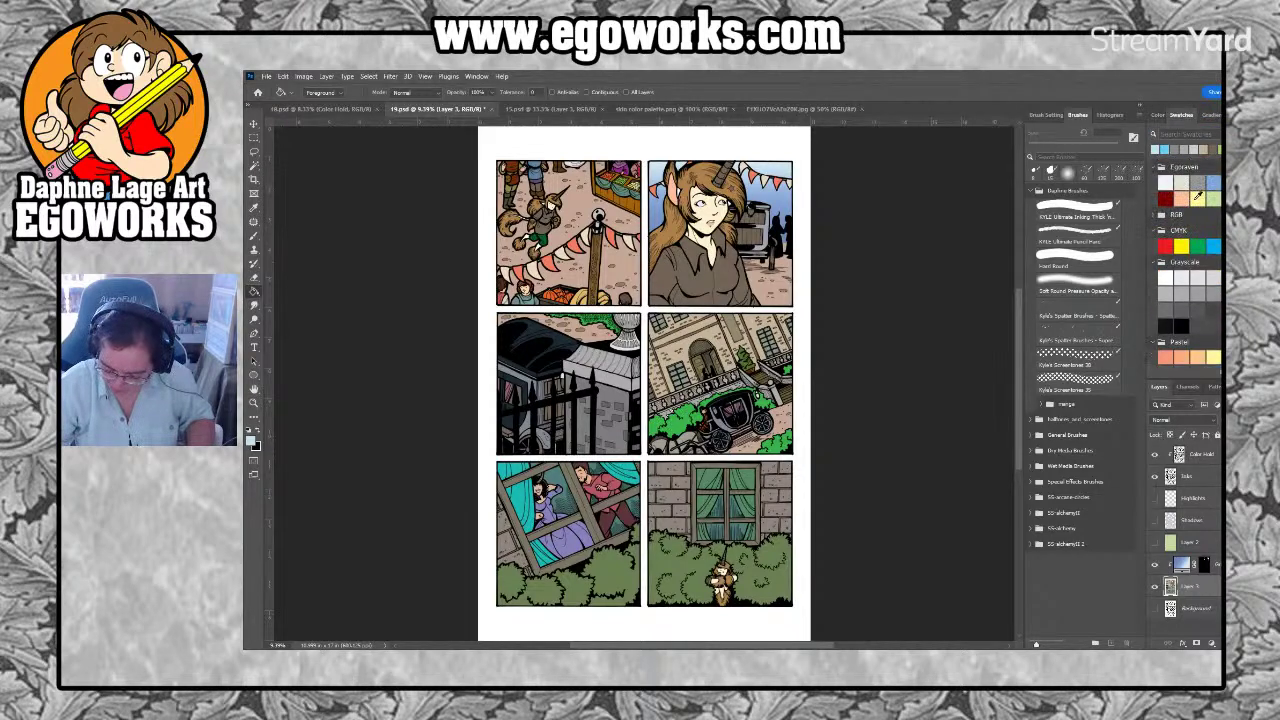
pyautogui.click(1198, 197)
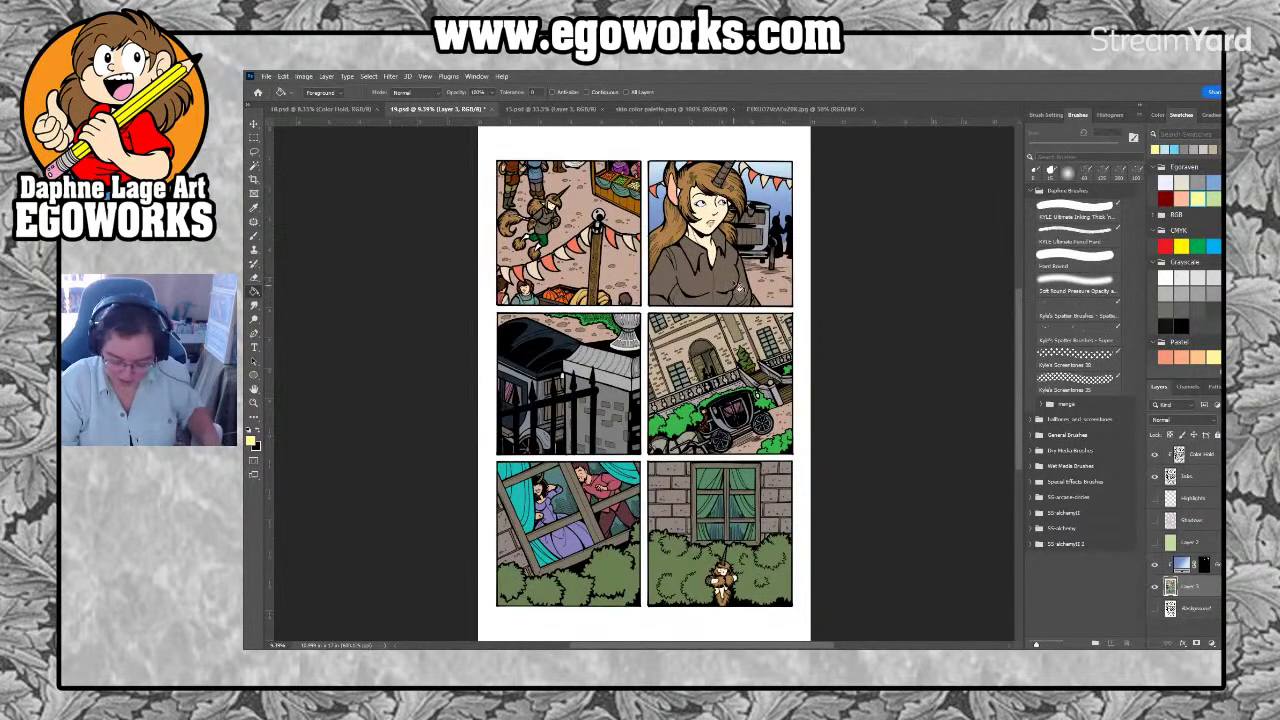
pyautogui.click(727, 281)
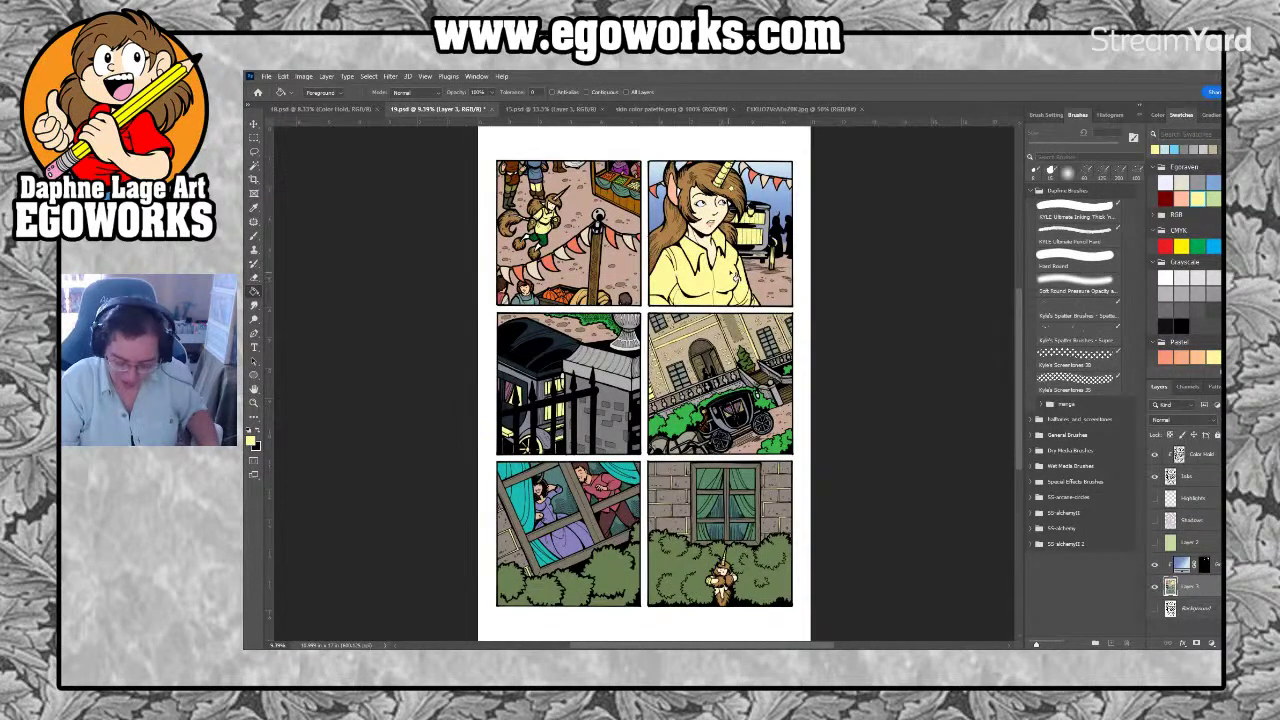
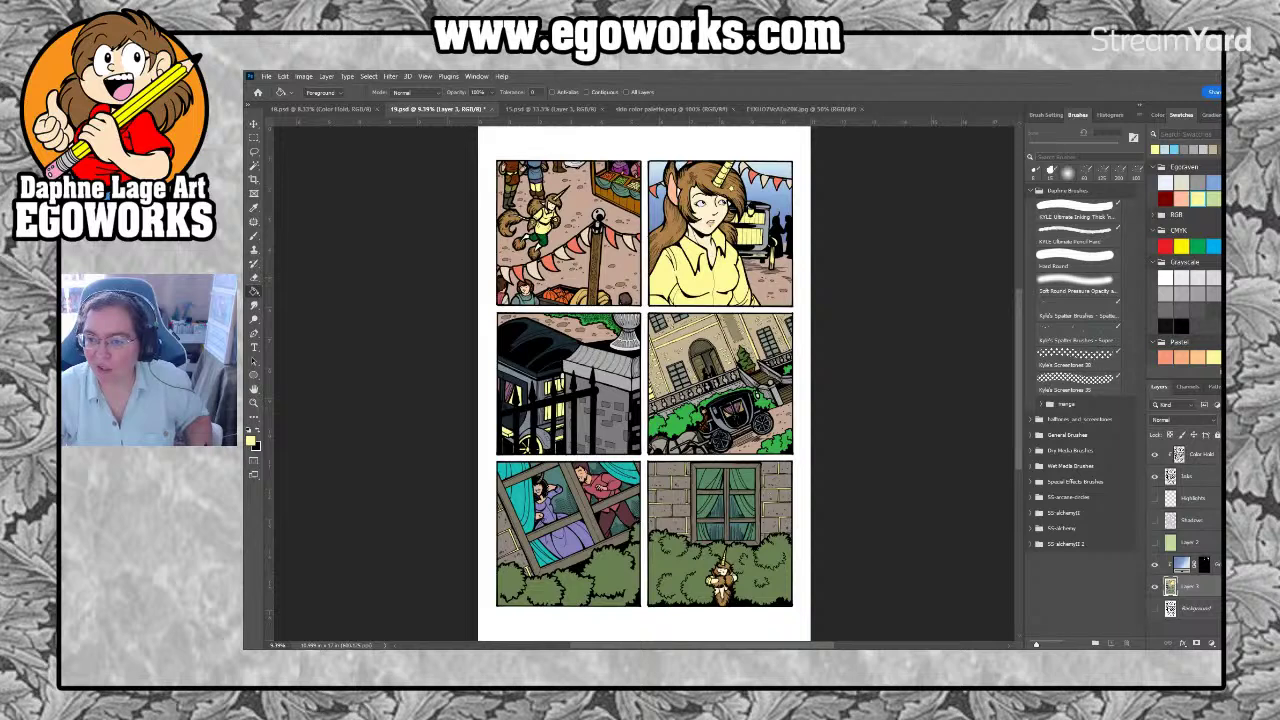
pyautogui.hotkey('ctrl', 'z')
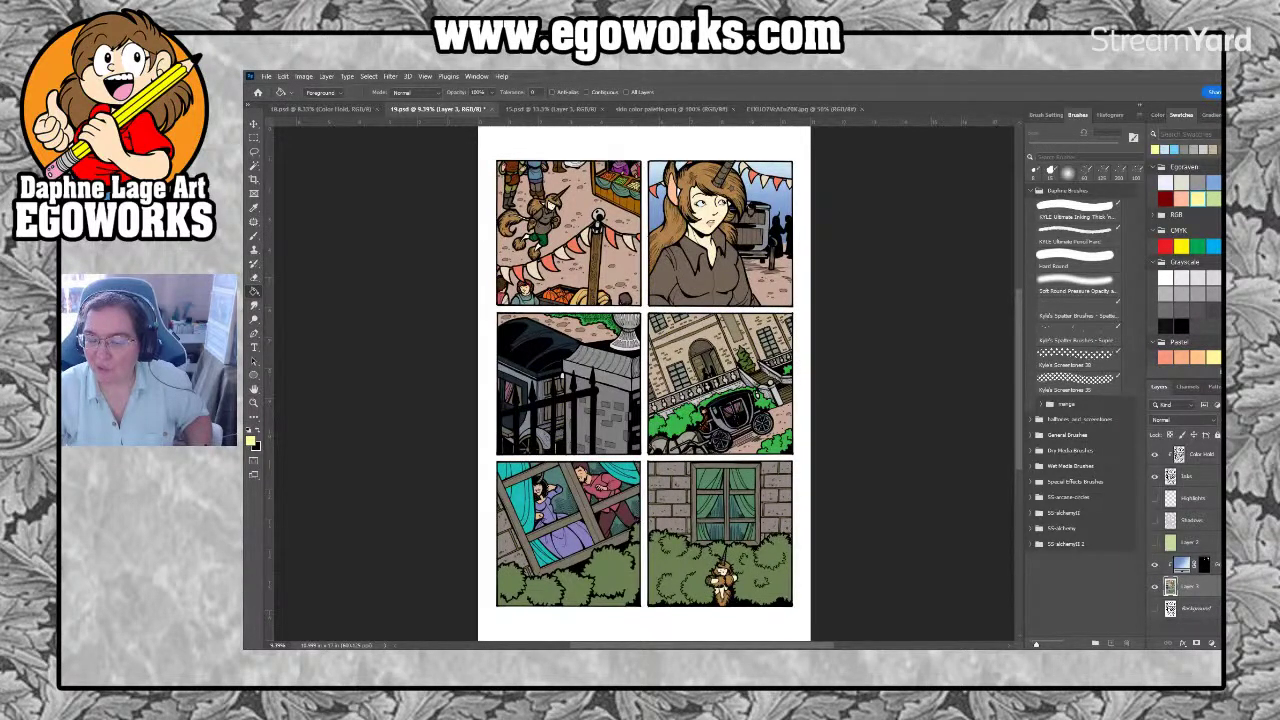
# Step through the undo history to the point where the woman's shirt is pale yellow and the mansion panel's bushes are bright green
pyautogui.hotkey('ctrl', 'shift', 'z')
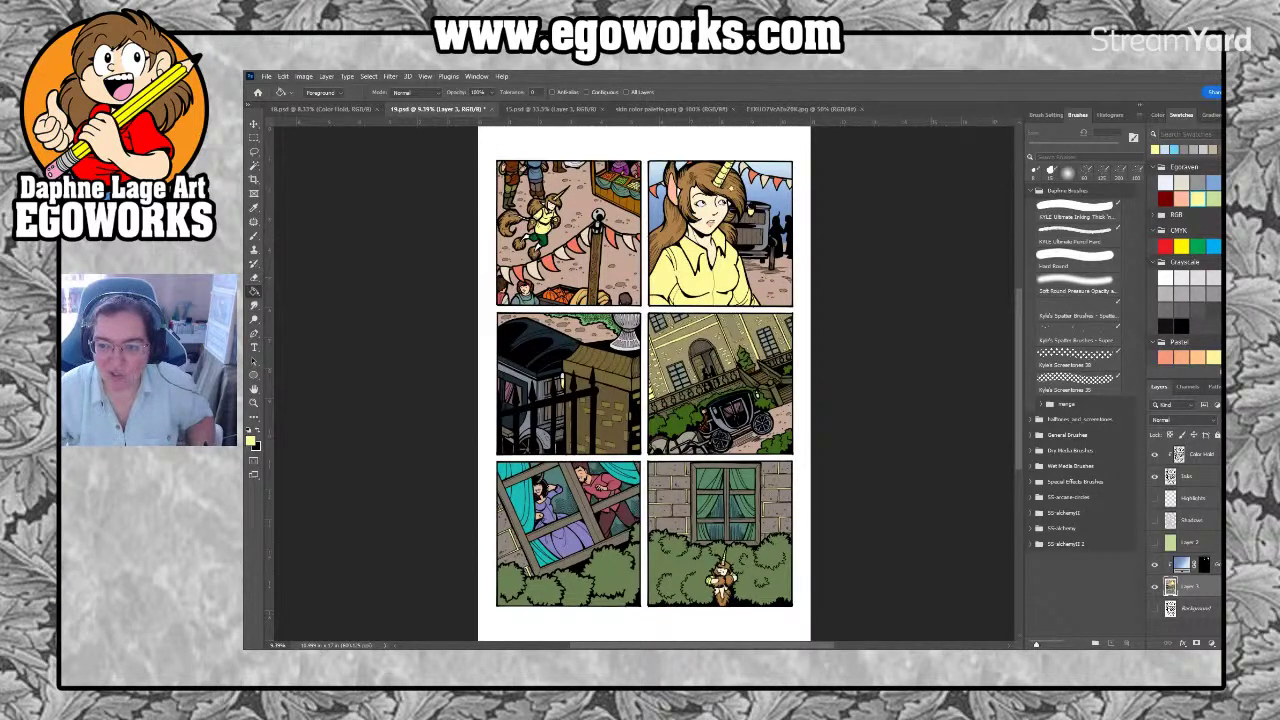
pyautogui.hotkey('ctrl', 'shift', 'z')
pyautogui.hotkey('ctrl', 'z')
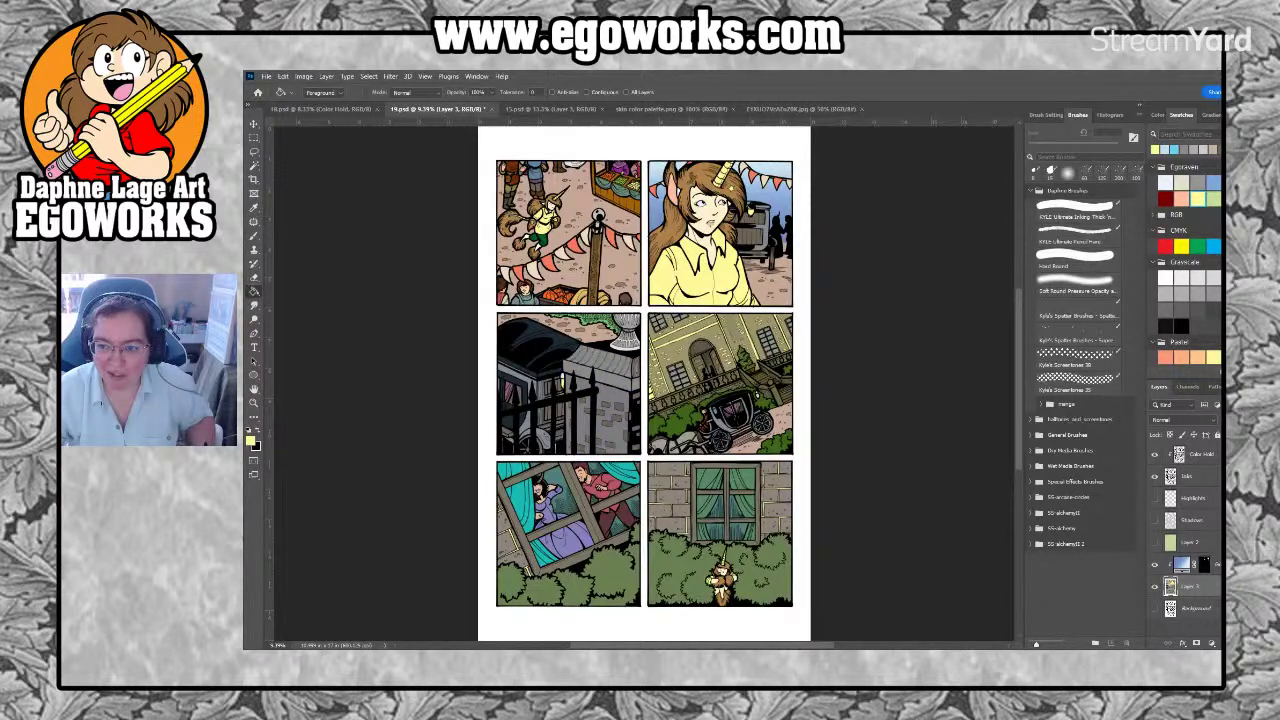
pyautogui.hotkey('ctrl', 'z')
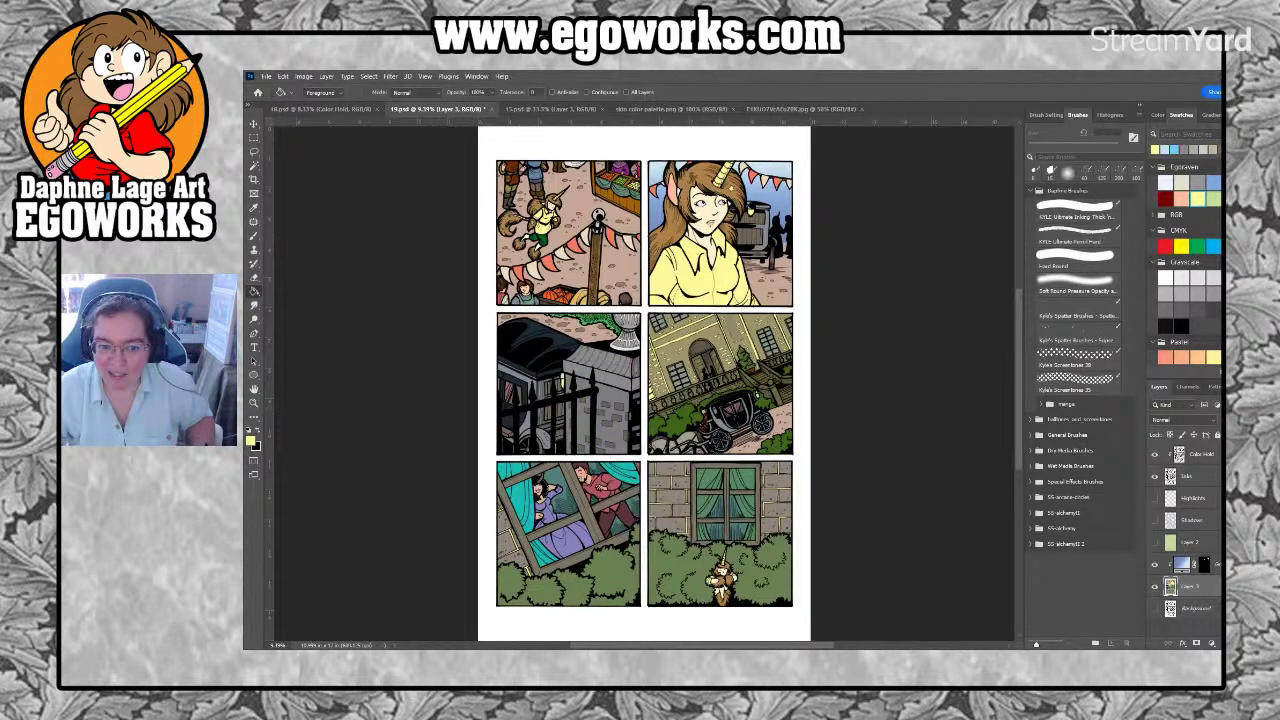
pyautogui.hotkey('ctrl', 'z')
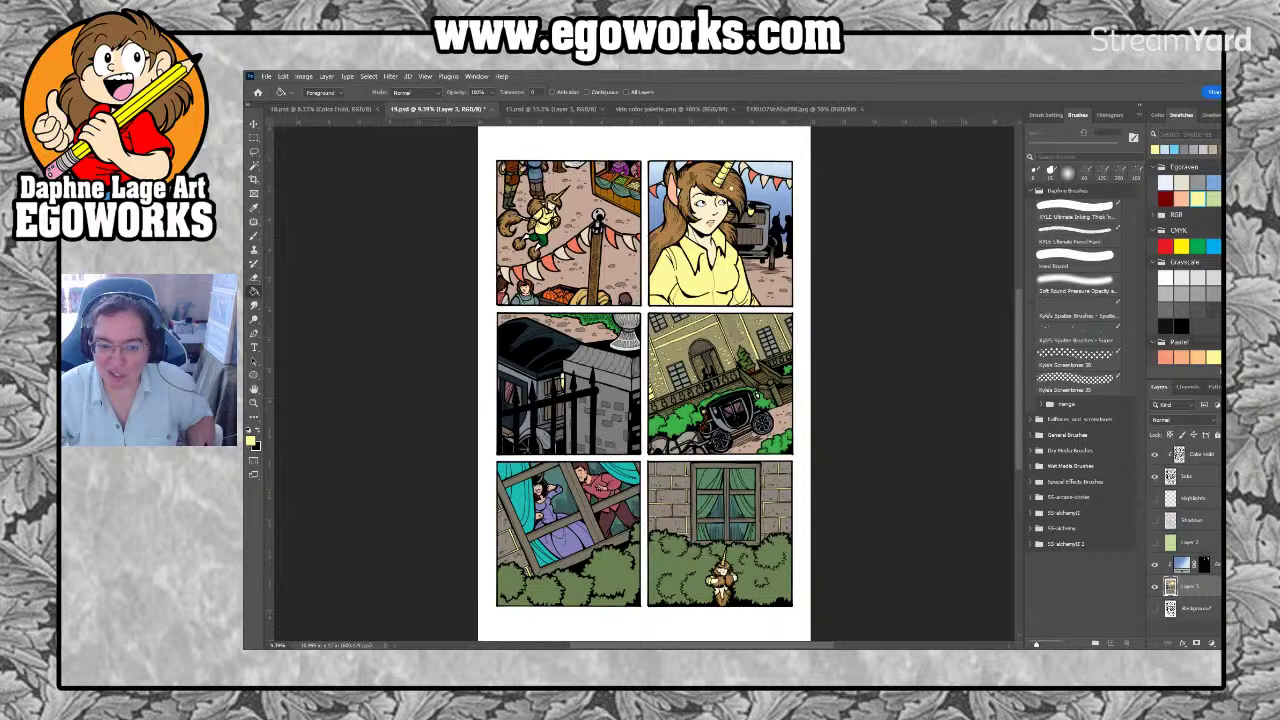
pyautogui.hotkey('ctrl', 'z')
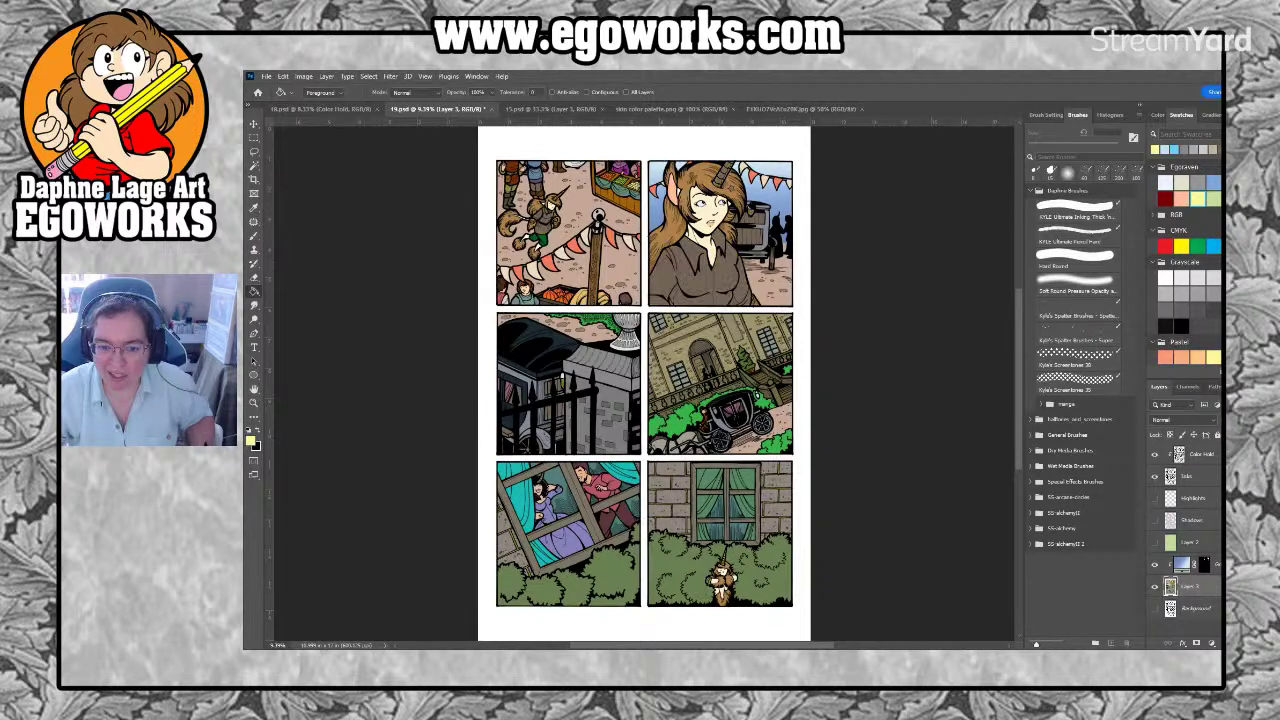
pyautogui.hotkey('ctrl', 'shift', 'z')
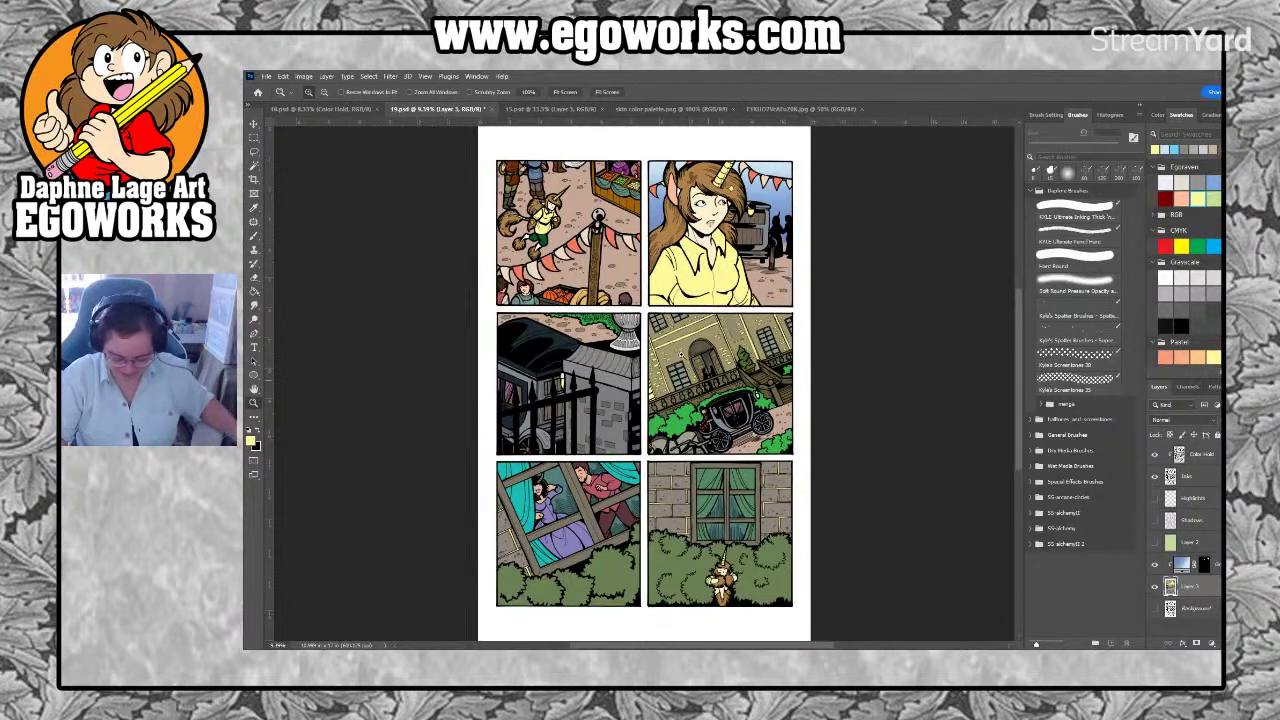
# Select the mansion panel with a rectangular marquee and fill its yellow bricks and trim with a mid brown swatch
pyautogui.press('z')
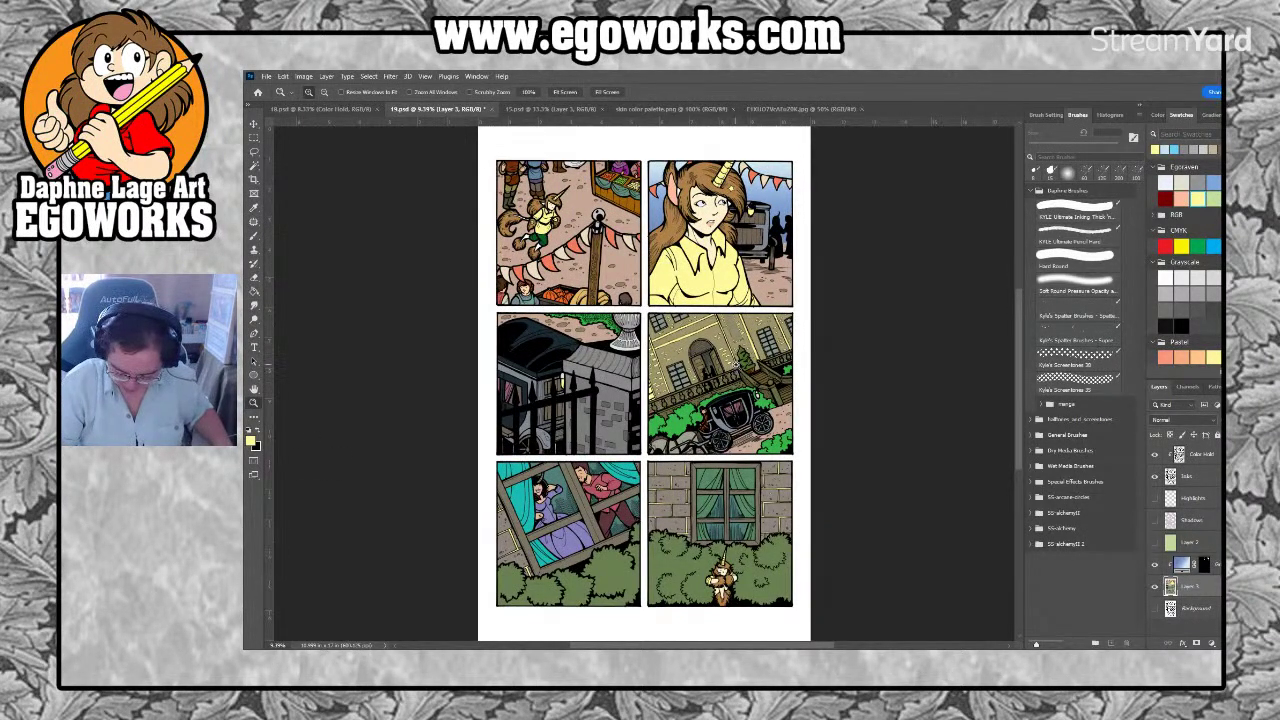
pyautogui.click(737, 371)
pyautogui.click(738, 373)
pyautogui.press('m')
pyautogui.moveTo(579, 268); pyautogui.dragTo(838, 527)
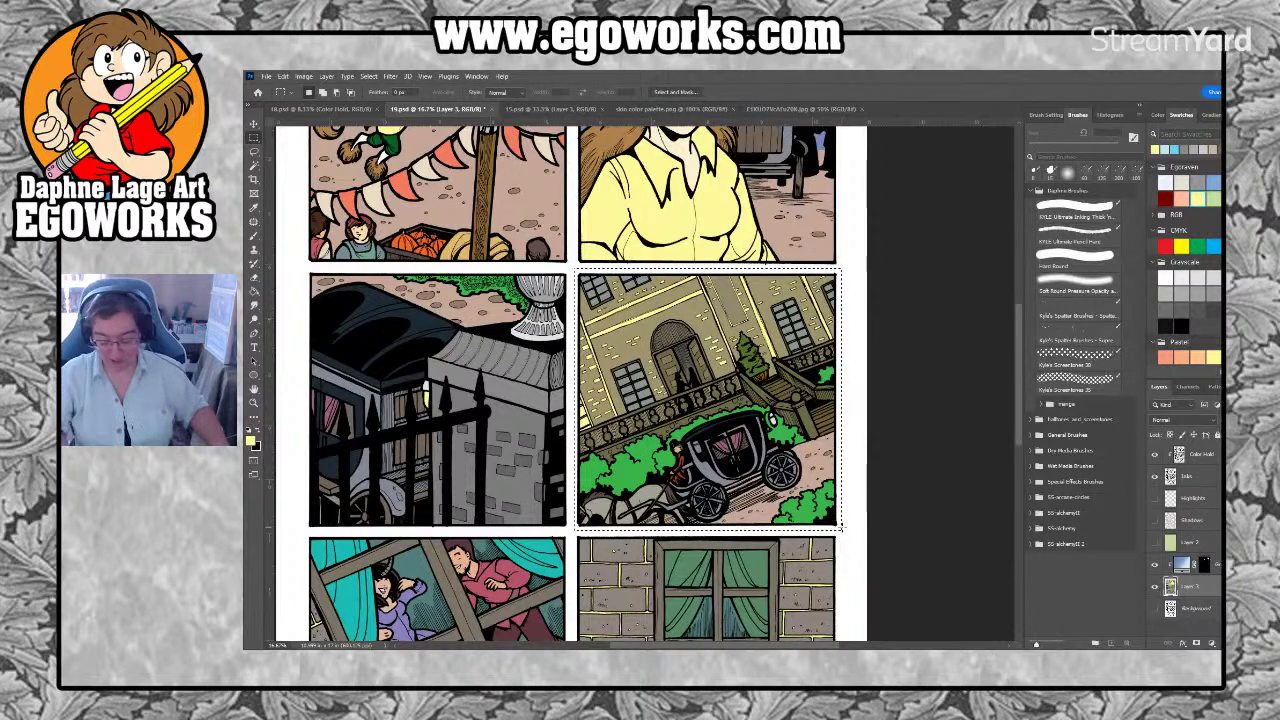
pyautogui.scroll(-5, 1188, 260)
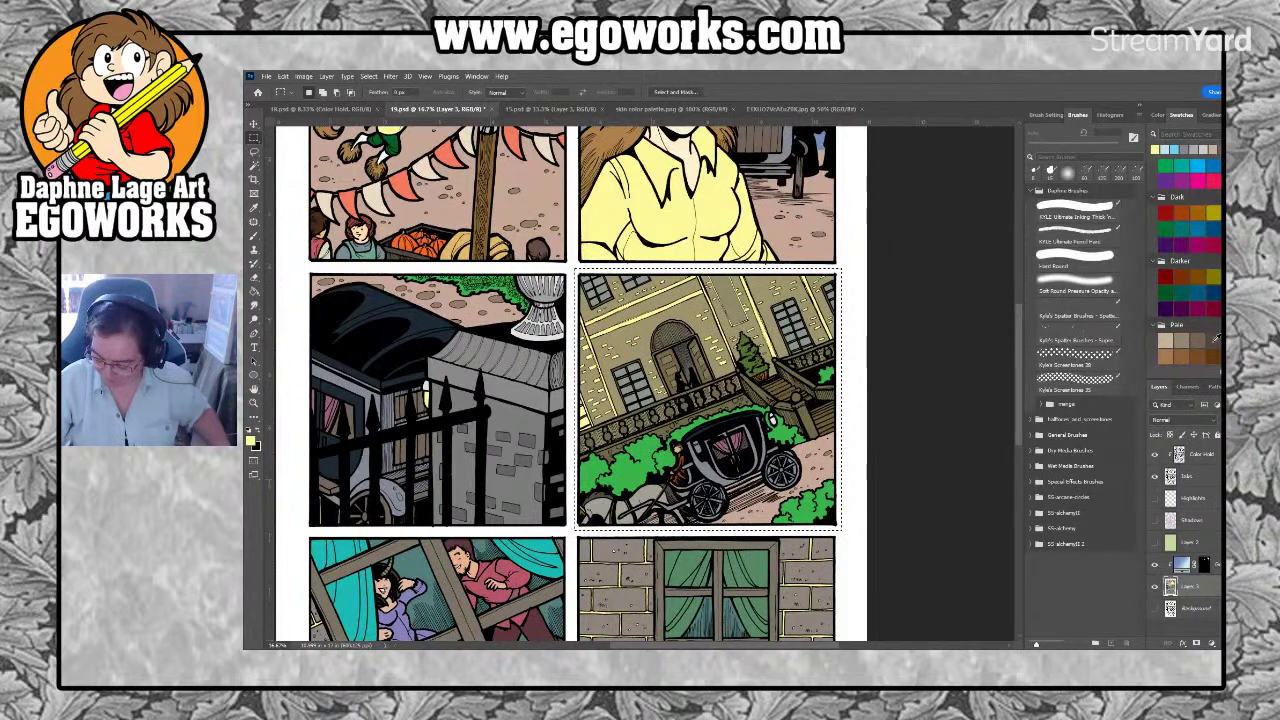
pyautogui.click(1198, 340)
pyautogui.press('g')
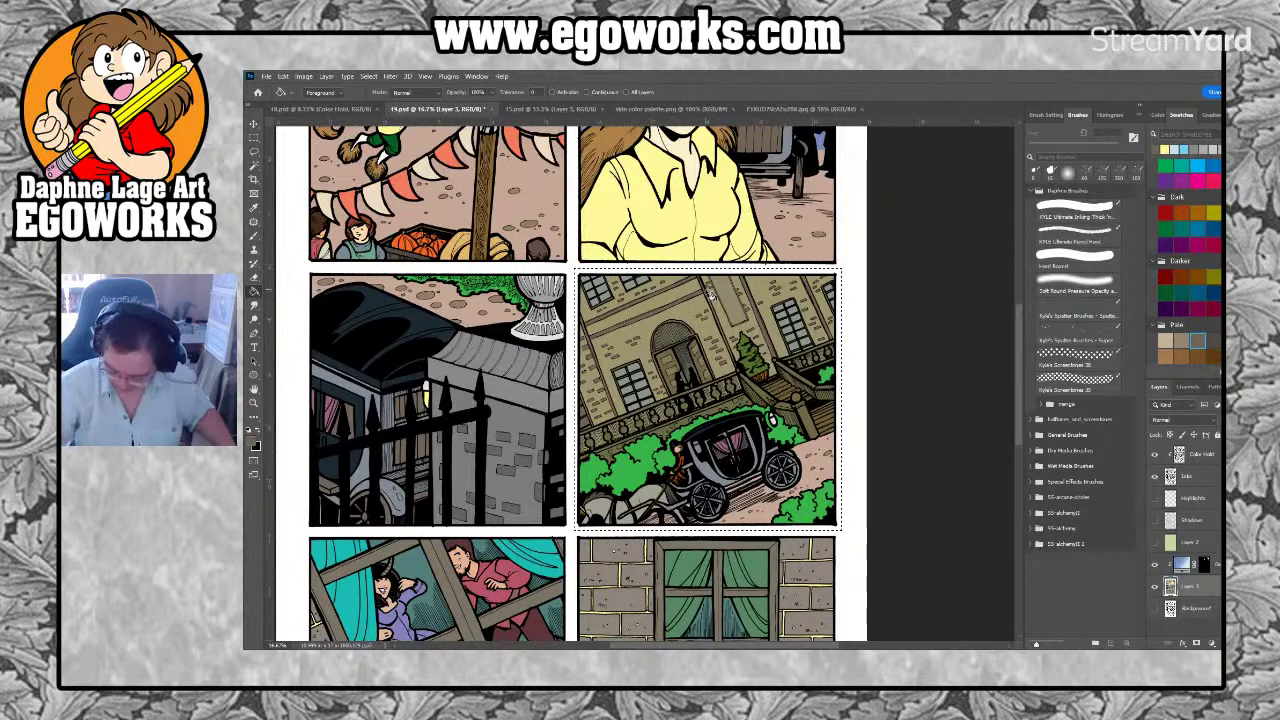
# Fill the mansion's walls with the lightest beige of the brown swatches and clear the panel selection
pyautogui.scroll(5, 1188, 260)
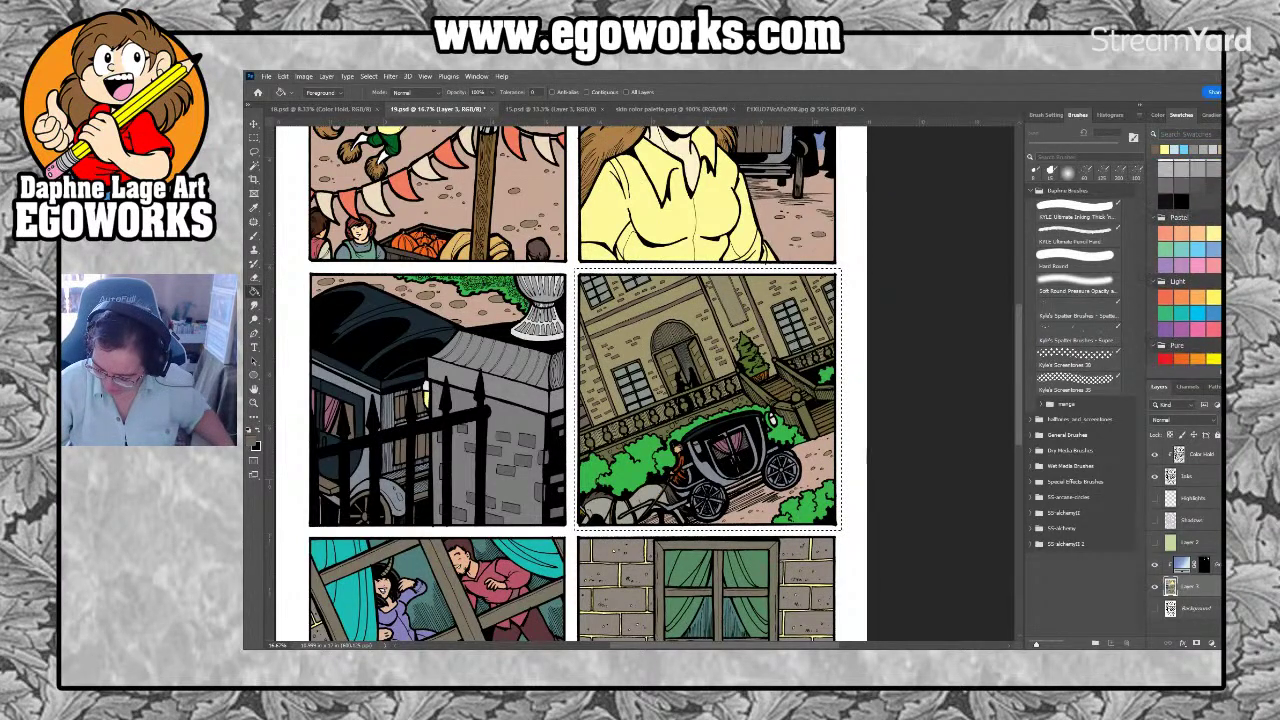
pyautogui.scroll(5, 1188, 260)
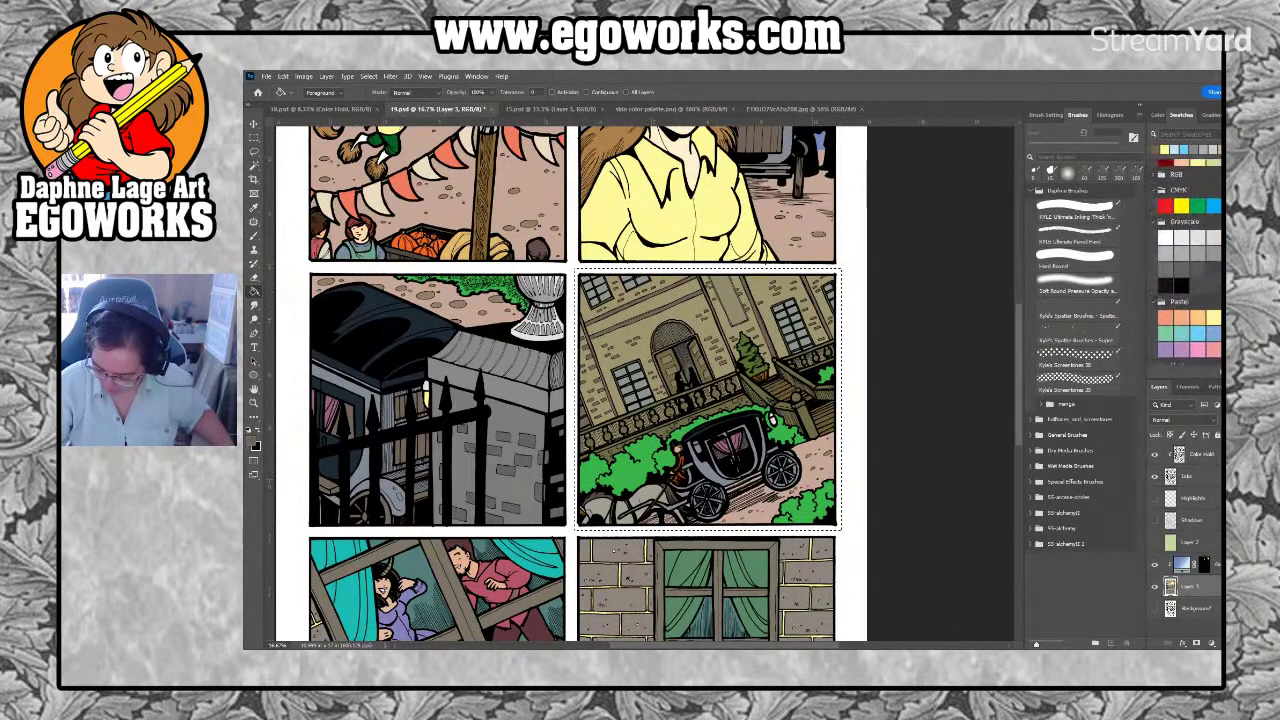
pyautogui.scroll(-6, 1188, 260)
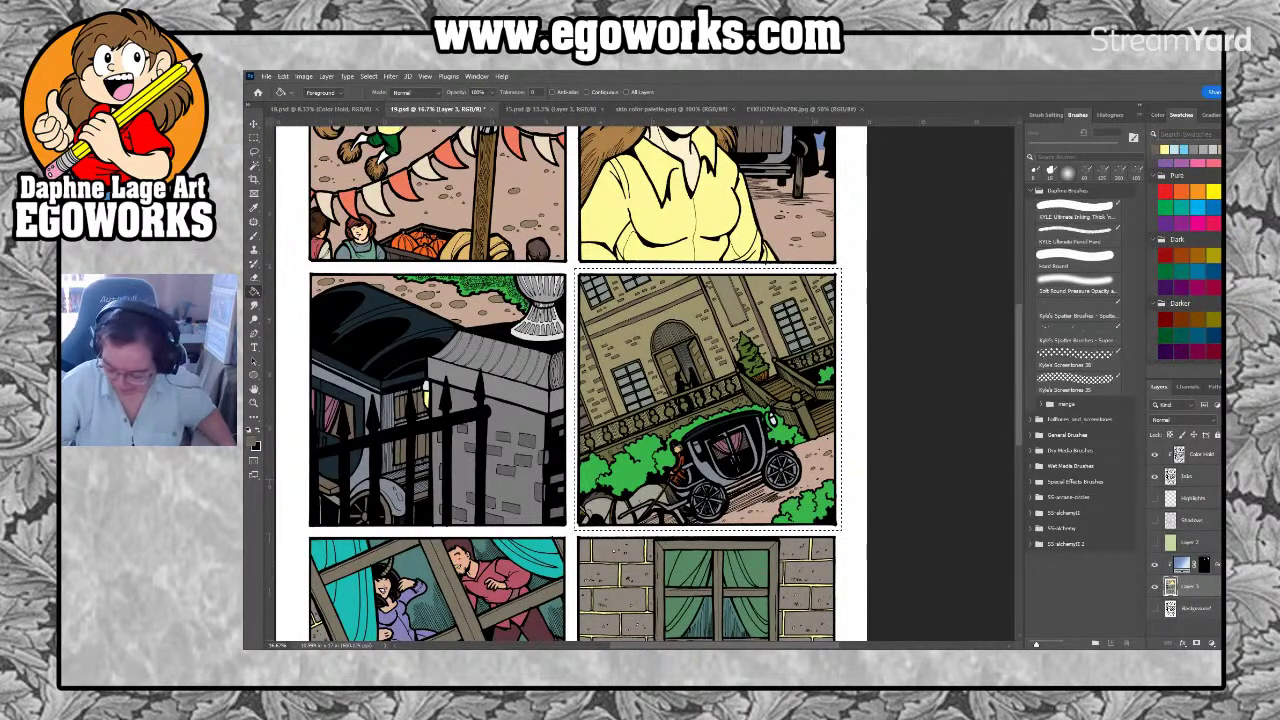
pyautogui.scroll(-3, 1190, 300)
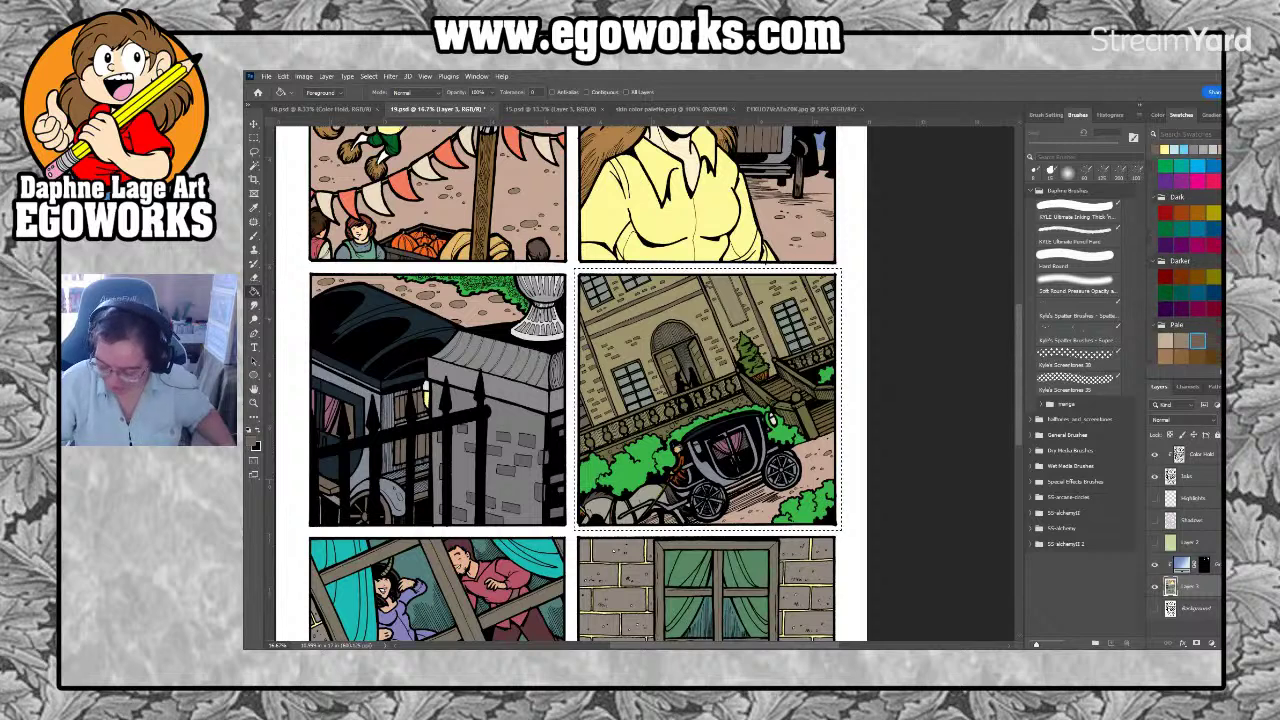
pyautogui.scroll(1, 1190, 270)
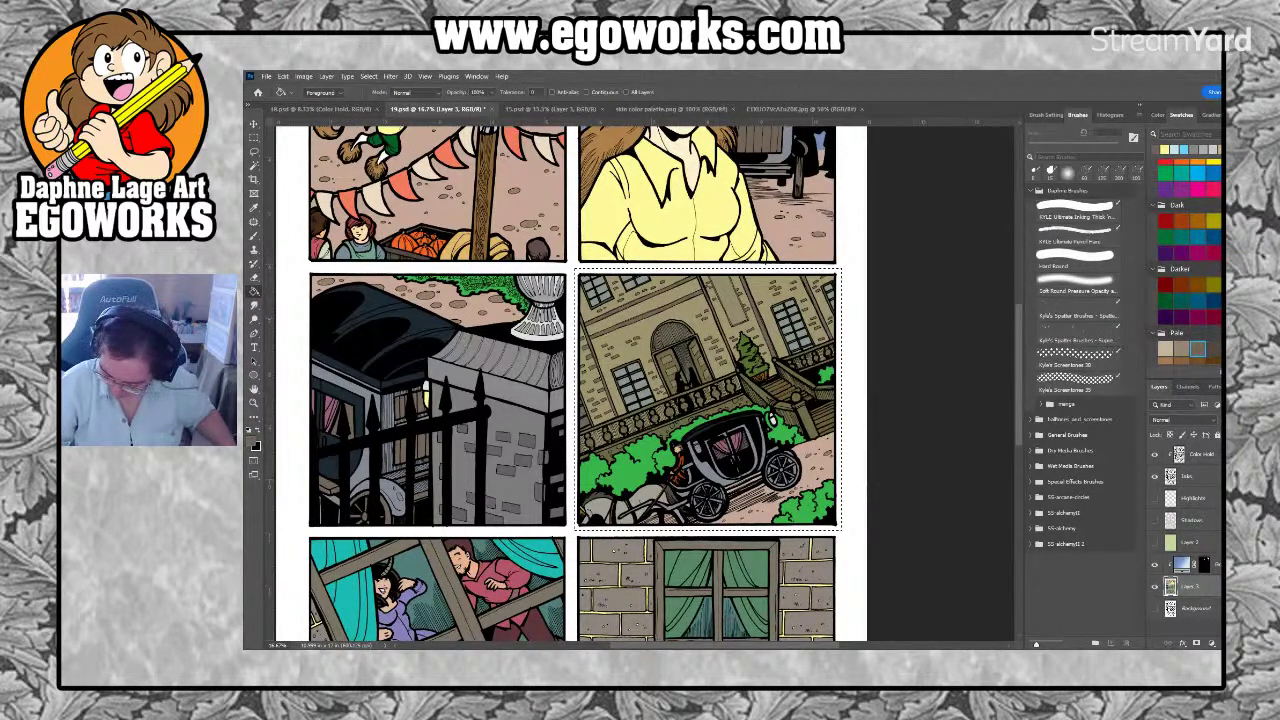
pyautogui.scroll(3, 1190, 260)
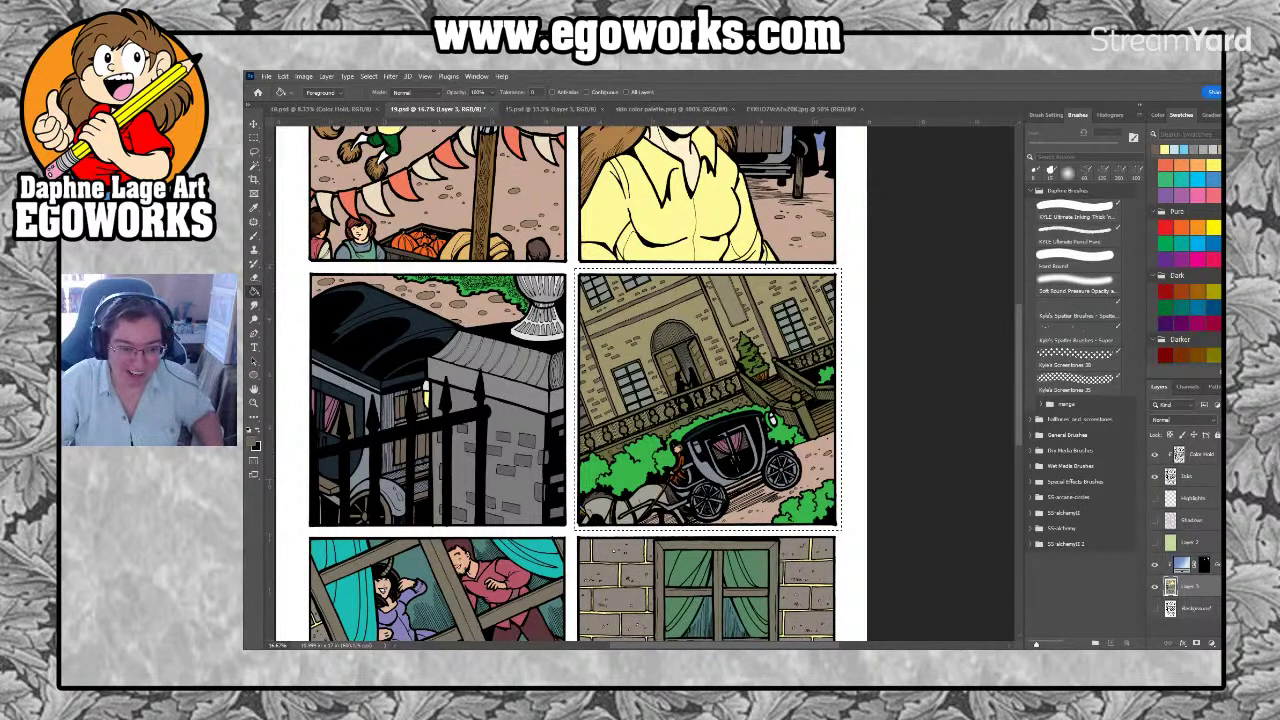
pyautogui.scroll(-4, 1190, 260)
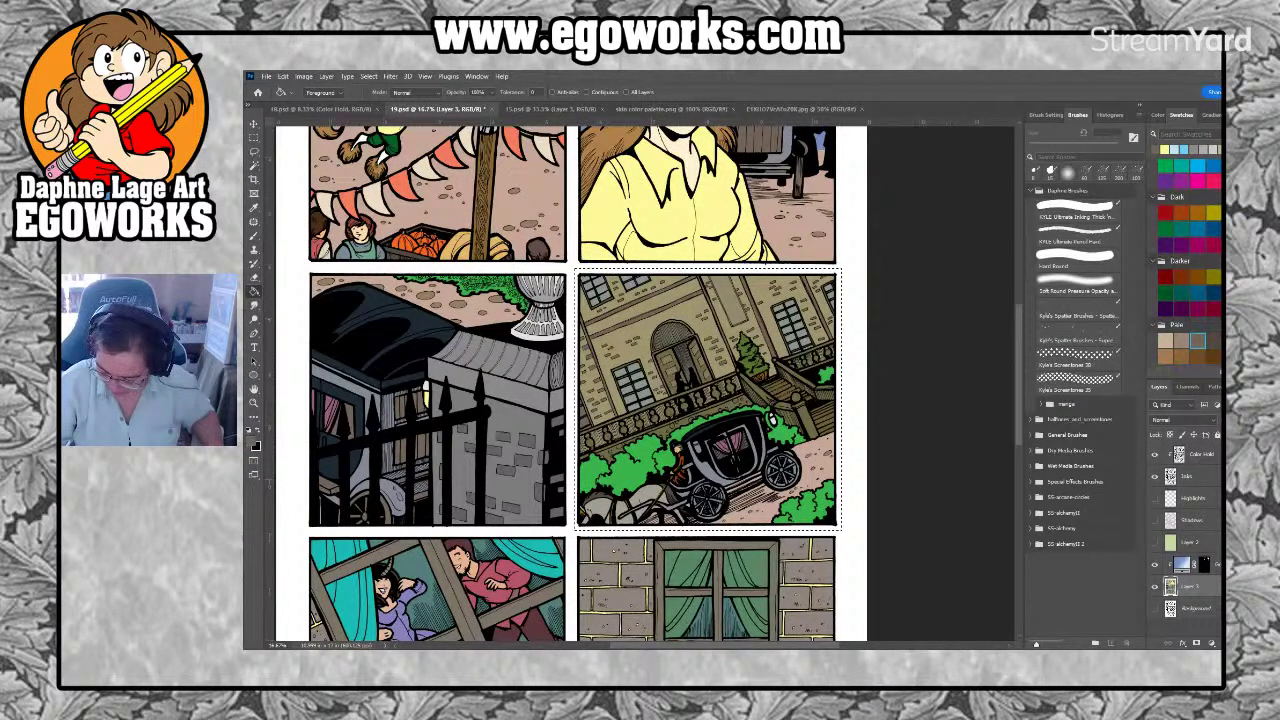
pyautogui.click(1165, 340)
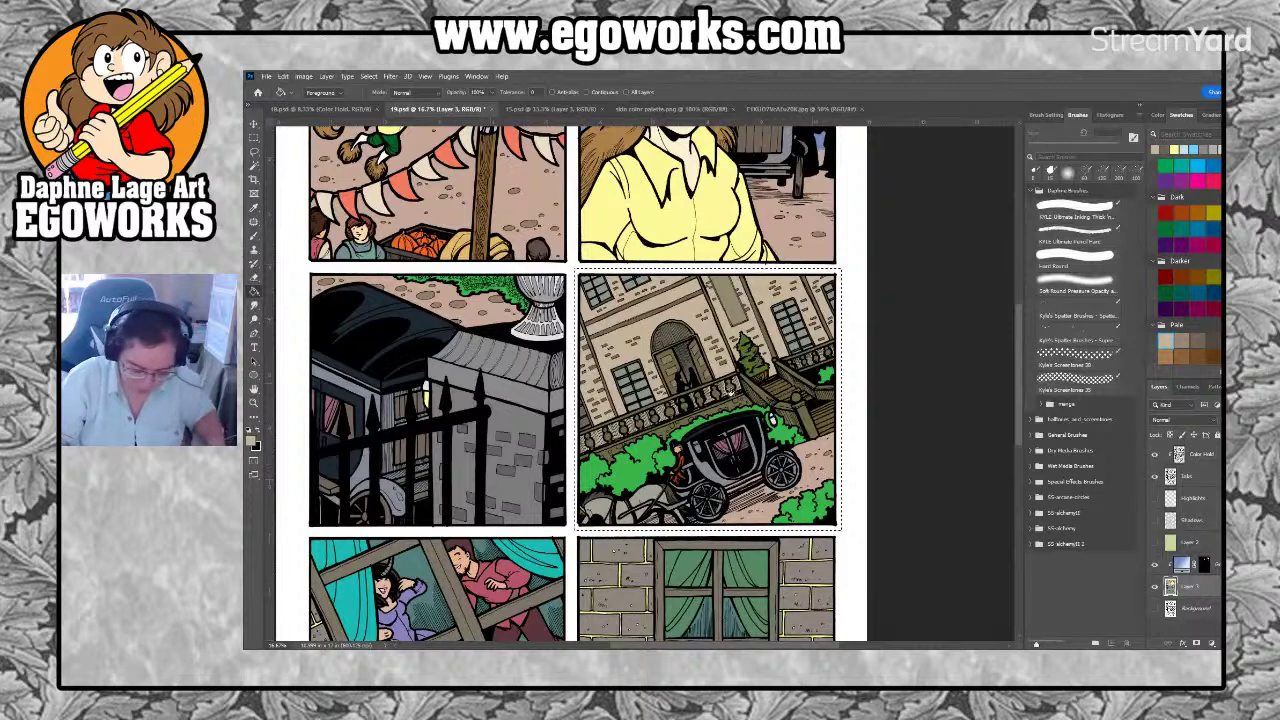
pyautogui.hotkey('ctrl', 'd')
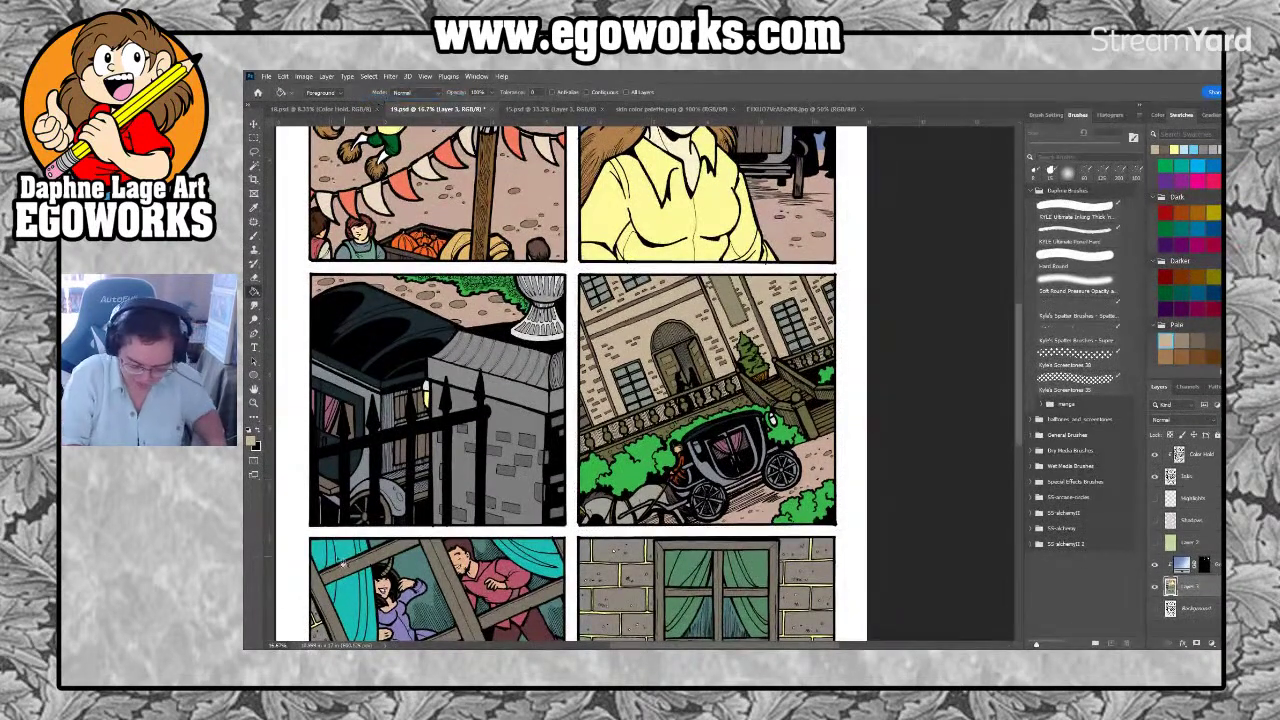
# Reselect the mansion panel and fill the balustrade and its posts with light grey and the stairs with a medium grey
pyautogui.scroll(2, 1188, 260)
pyautogui.scroll(5, 1188, 260)
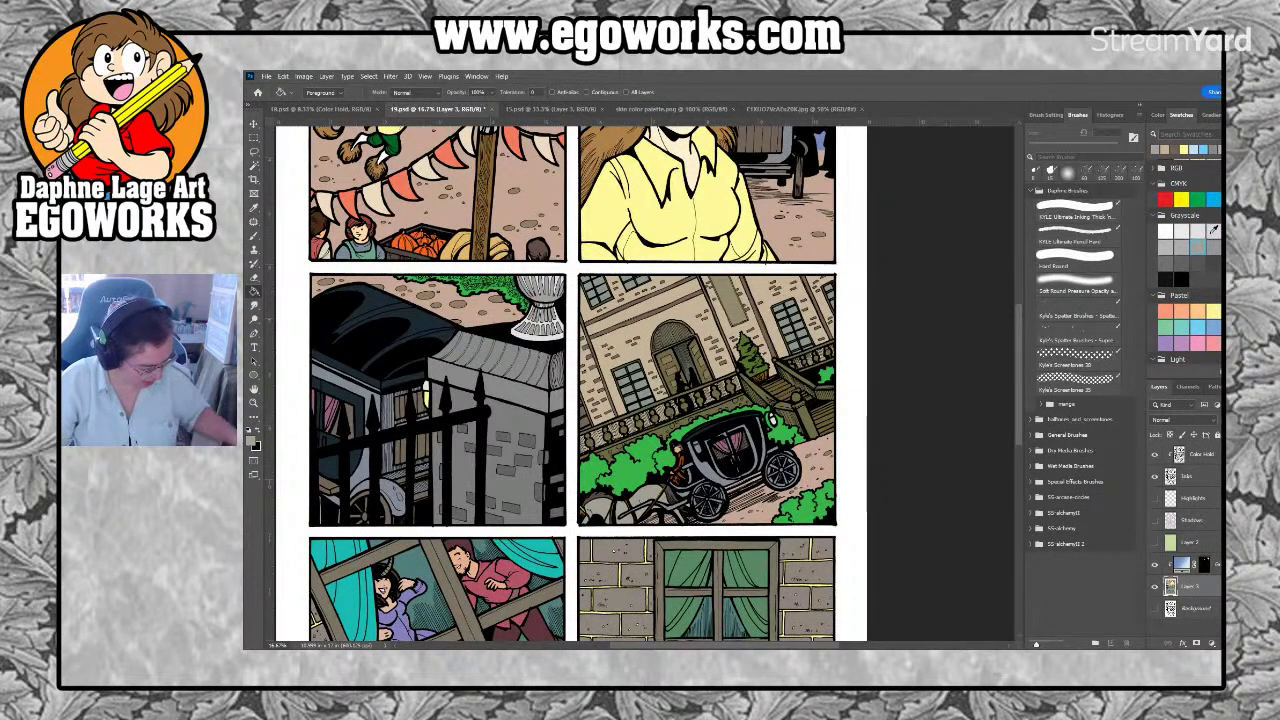
pyautogui.press('m')
pyautogui.moveTo(574, 267); pyautogui.dragTo(840, 528)
pyautogui.press('g')
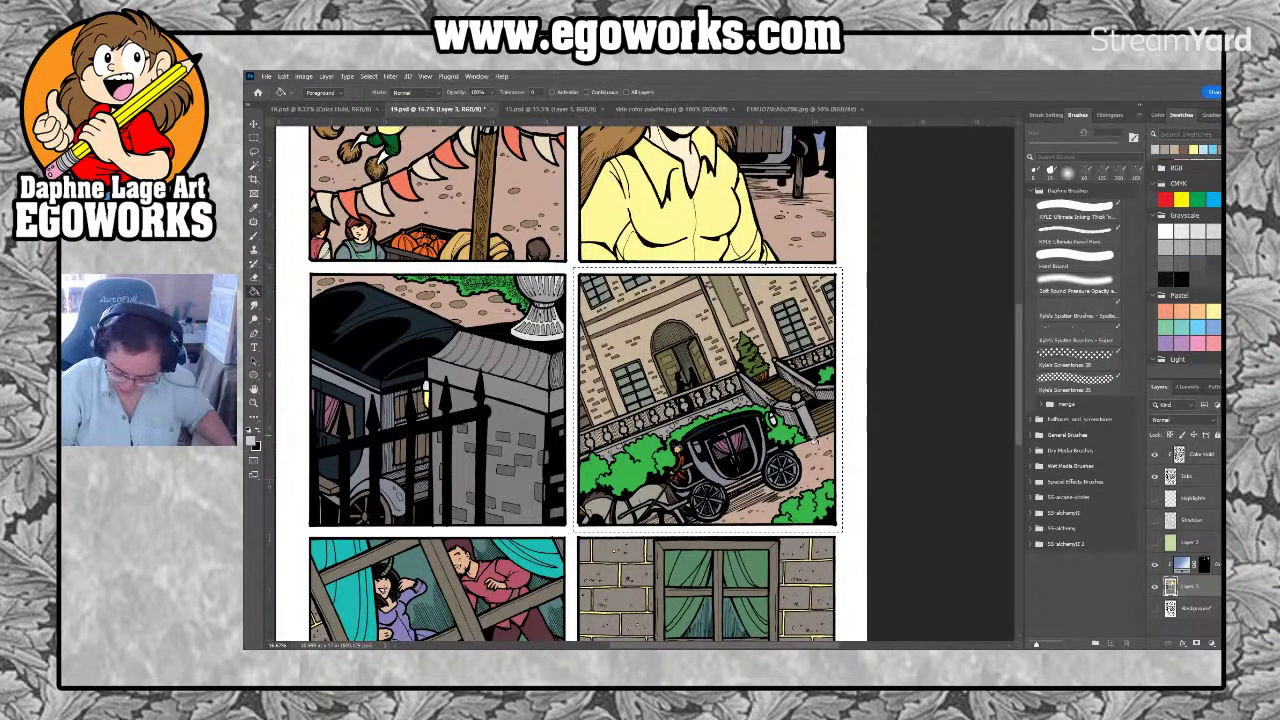
pyautogui.click(814, 436)
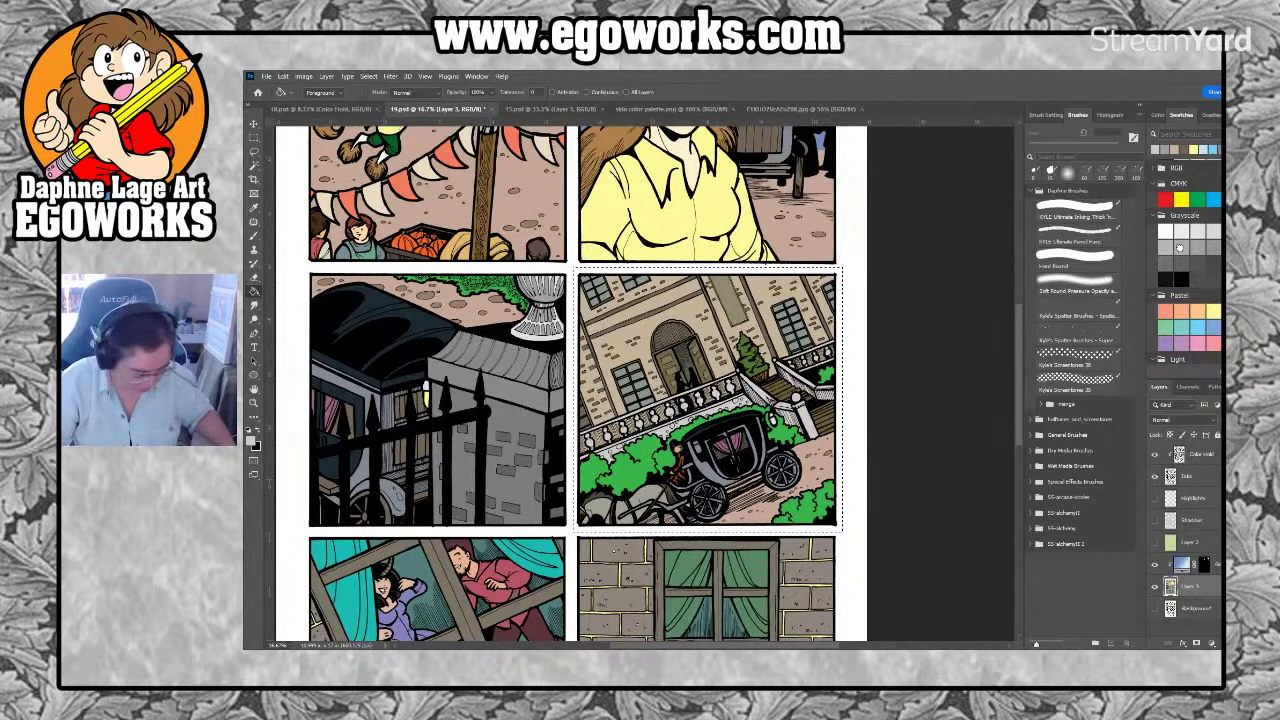
pyautogui.press('l')
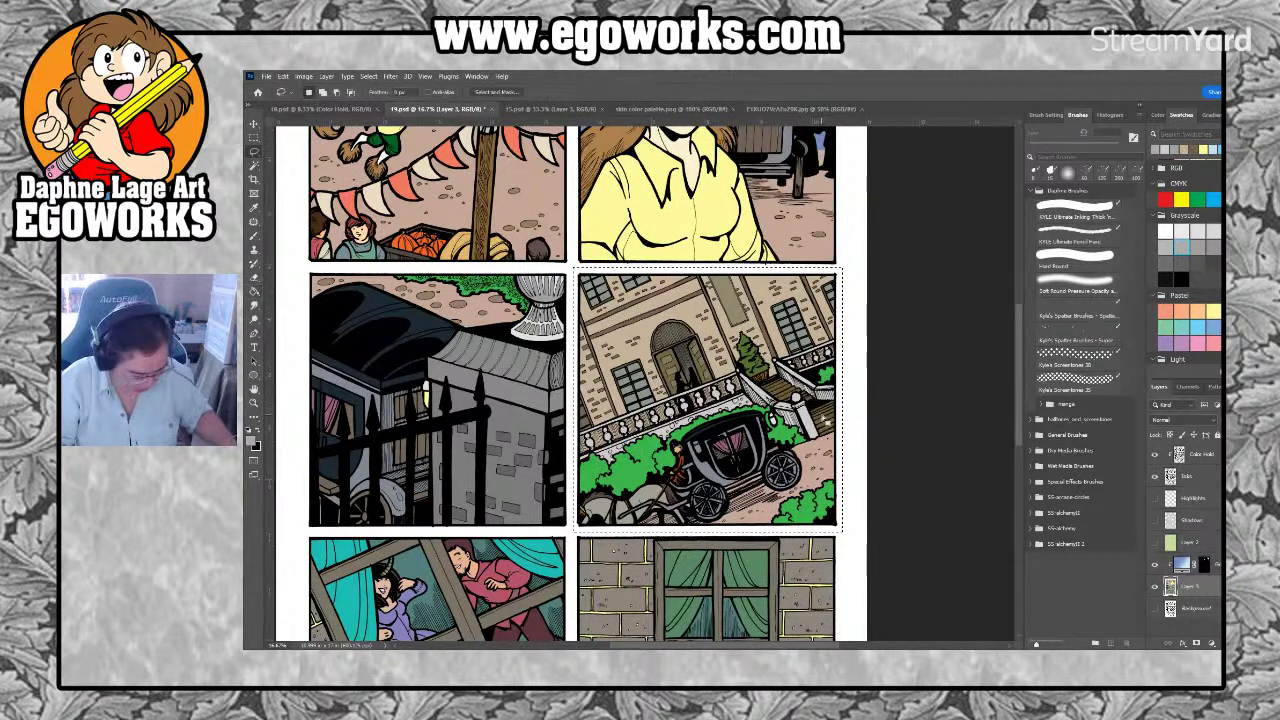
pyautogui.press('g')
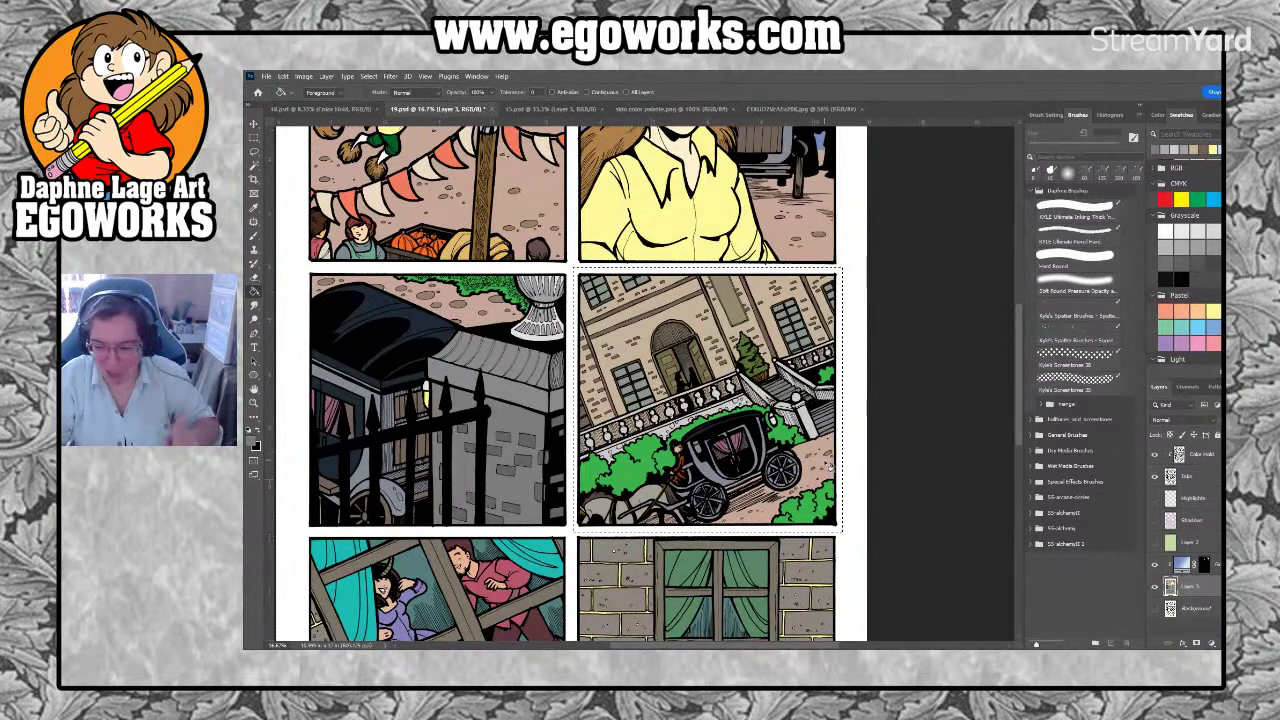
# Lasso the round stones in the balustrade base above the bushes near the panel's lower-left edge and fill them with a darker grey
pyautogui.press('z')
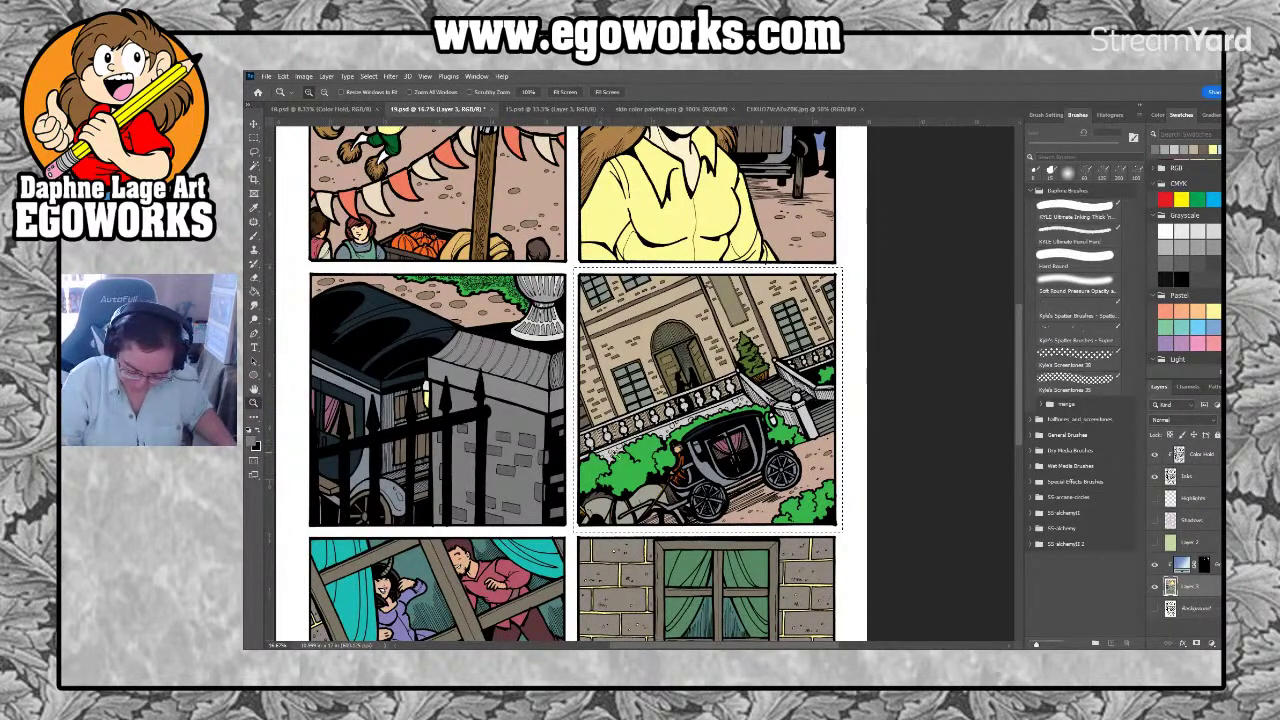
pyautogui.click(618, 455)
pyautogui.click(618, 455)
pyautogui.click(620, 458)
pyautogui.click(622, 460)
pyautogui.click(630, 470)
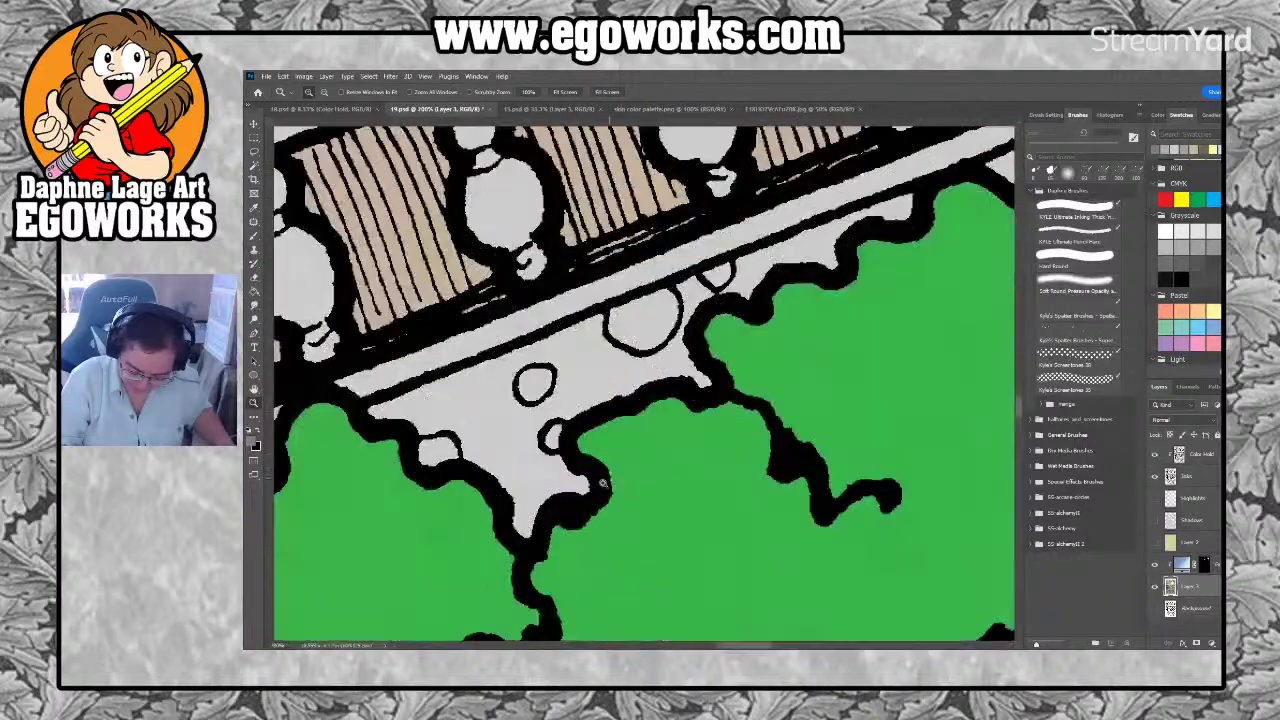
pyautogui.click(650, 485)
pyautogui.moveTo(655, 490); pyautogui.dragTo(729, 484)
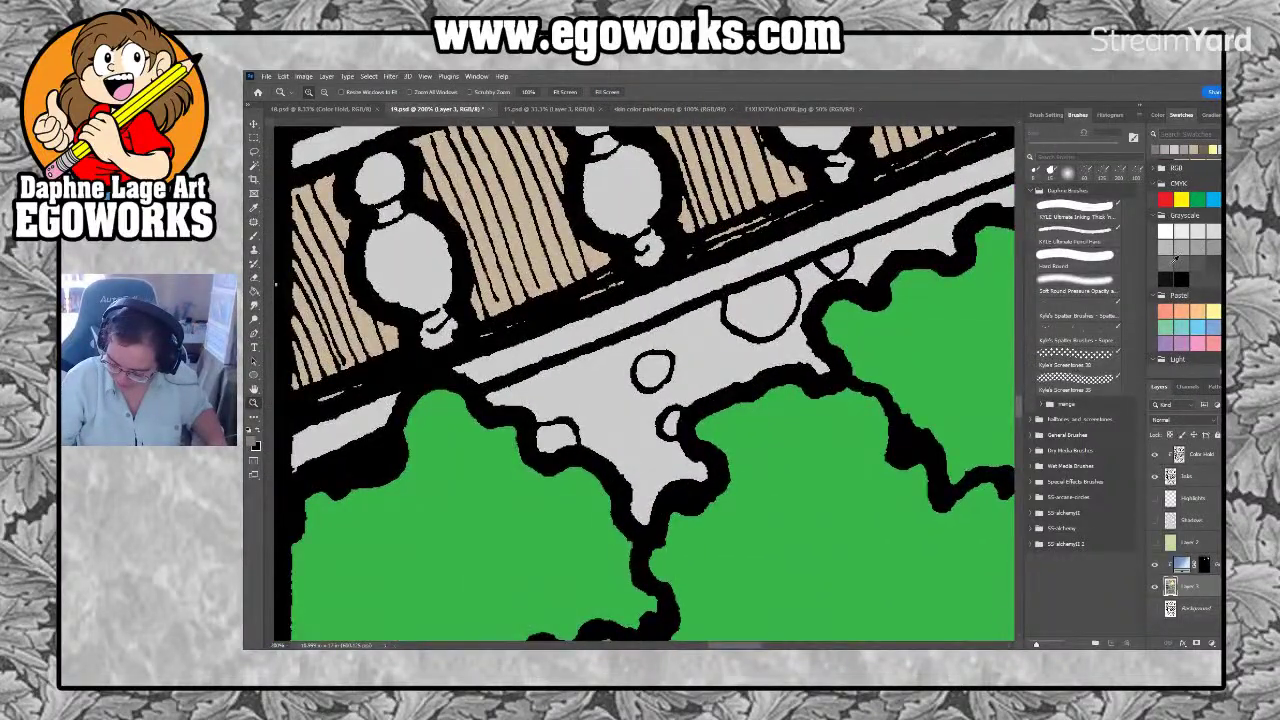
pyautogui.press('l')
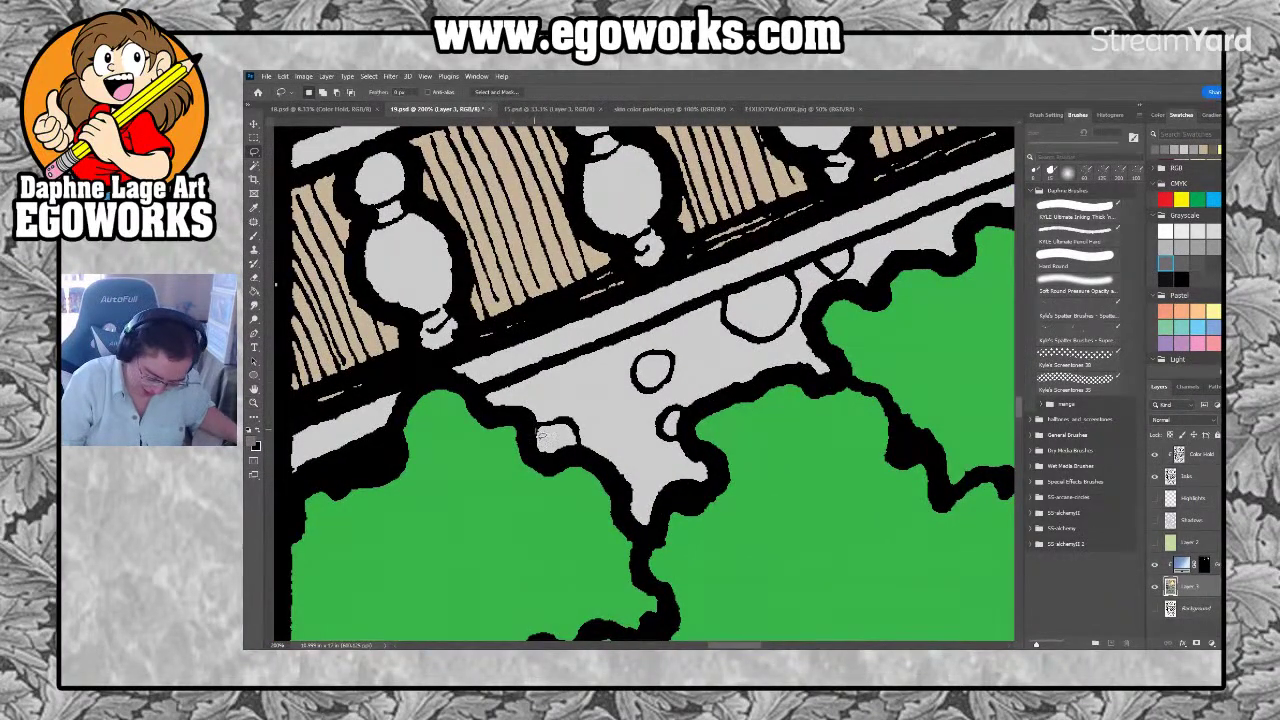
pyautogui.moveTo(580, 437)
pyautogui.mouseDown()
pyautogui.moveTo(540, 458)
pyautogui.moveTo(538, 440)
pyautogui.mouseUp()
pyautogui.moveTo(663, 368)
pyautogui.mouseDown()
pyautogui.moveTo(654, 358)
pyautogui.moveTo(640, 388)
pyautogui.moveTo(662, 398)
pyautogui.moveTo(680, 372)
pyautogui.moveTo(660, 352)
pyautogui.mouseUp()
pyautogui.moveTo(690, 415)
pyautogui.mouseDown()
pyautogui.moveTo(668, 424)
pyautogui.moveTo(686, 440)
pyautogui.moveTo(682, 410)
pyautogui.mouseUp()
pyautogui.moveTo(738, 297)
pyautogui.mouseDown()
pyautogui.moveTo(745, 341)
pyautogui.moveTo(764, 346)
pyautogui.moveTo(805, 314)
pyautogui.moveTo(797, 278)
pyautogui.moveTo(725, 308)
pyautogui.mouseUp()
pyautogui.moveTo(818, 264)
pyautogui.mouseDown()
pyautogui.moveTo(831, 279)
pyautogui.moveTo(848, 272)
pyautogui.moveTo(820, 262)
pyautogui.mouseUp()
pyautogui.press('g')
pyautogui.click(837, 263)
# Lasso the remaining round stones along the balustrade base up to the staircase and fill them with the same darker grey
pyautogui.moveTo(928, 380); pyautogui.dragTo(537, 557)
pyautogui.moveTo(822, 455)
pyautogui.mouseDown()
pyautogui.moveTo(691, 483)
pyautogui.moveTo(583, 526)
pyautogui.mouseUp()
pyautogui.press('l')
pyautogui.moveTo(730, 432)
pyautogui.mouseDown()
pyautogui.moveTo(734, 454)
pyautogui.moveTo(708, 440)
pyautogui.mouseUp()
pyautogui.moveTo(720, 366)
pyautogui.mouseDown()
pyautogui.moveTo(705, 395)
pyautogui.moveTo(728, 380)
pyautogui.moveTo(716, 368)
pyautogui.mouseUp()
pyautogui.moveTo(636, 432)
pyautogui.mouseDown()
pyautogui.moveTo(618, 448)
pyautogui.moveTo(640, 428)
pyautogui.moveTo(644, 470)
pyautogui.moveTo(634, 438)
pyautogui.mouseUp()
pyautogui.moveTo(770, 280)
pyautogui.mouseDown()
pyautogui.moveTo(748, 298)
pyautogui.moveTo(745, 338)
pyautogui.moveTo(775, 350)
pyautogui.moveTo(800, 306)
pyautogui.moveTo(772, 284)
pyautogui.mouseUp()
pyautogui.moveTo(836, 256)
pyautogui.mouseDown()
pyautogui.moveTo(812, 284)
pyautogui.moveTo(828, 292)
pyautogui.moveTo(842, 268)
pyautogui.moveTo(826, 252)
pyautogui.mouseUp()
pyautogui.moveTo(854, 384)
pyautogui.mouseDown()
pyautogui.moveTo(690, 460)
pyautogui.moveTo(551, 547)
pyautogui.mouseUp()
pyautogui.moveTo(688, 430)
pyautogui.mouseDown()
pyautogui.moveTo(668, 394)
pyautogui.moveTo(689, 379)
pyautogui.moveTo(701, 372)
pyautogui.moveTo(728, 394)
pyautogui.moveTo(690, 432)
pyautogui.mouseUp()
pyautogui.moveTo(778, 362); pyautogui.dragTo(746, 368)
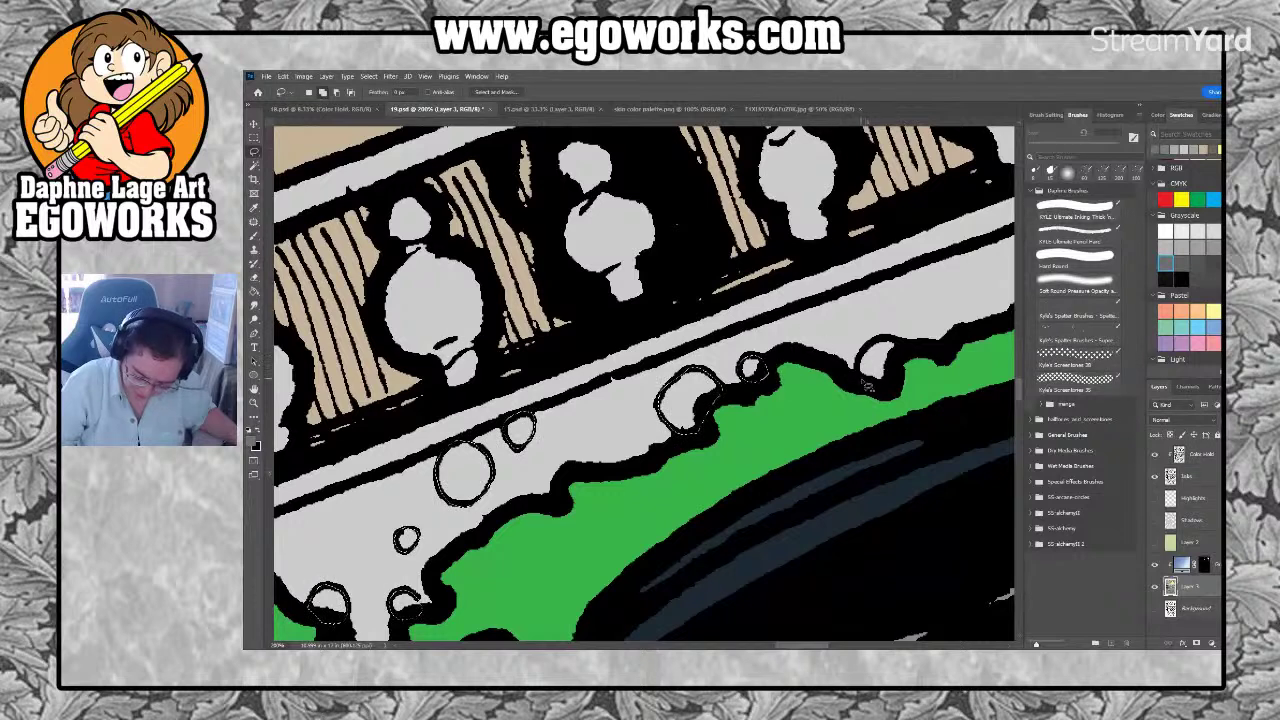
pyautogui.moveTo(880, 380); pyautogui.dragTo(620, 550)
pyautogui.moveTo(742, 395)
pyautogui.mouseDown()
pyautogui.moveTo(712, 368)
pyautogui.moveTo(697, 402)
pyautogui.mouseUp()
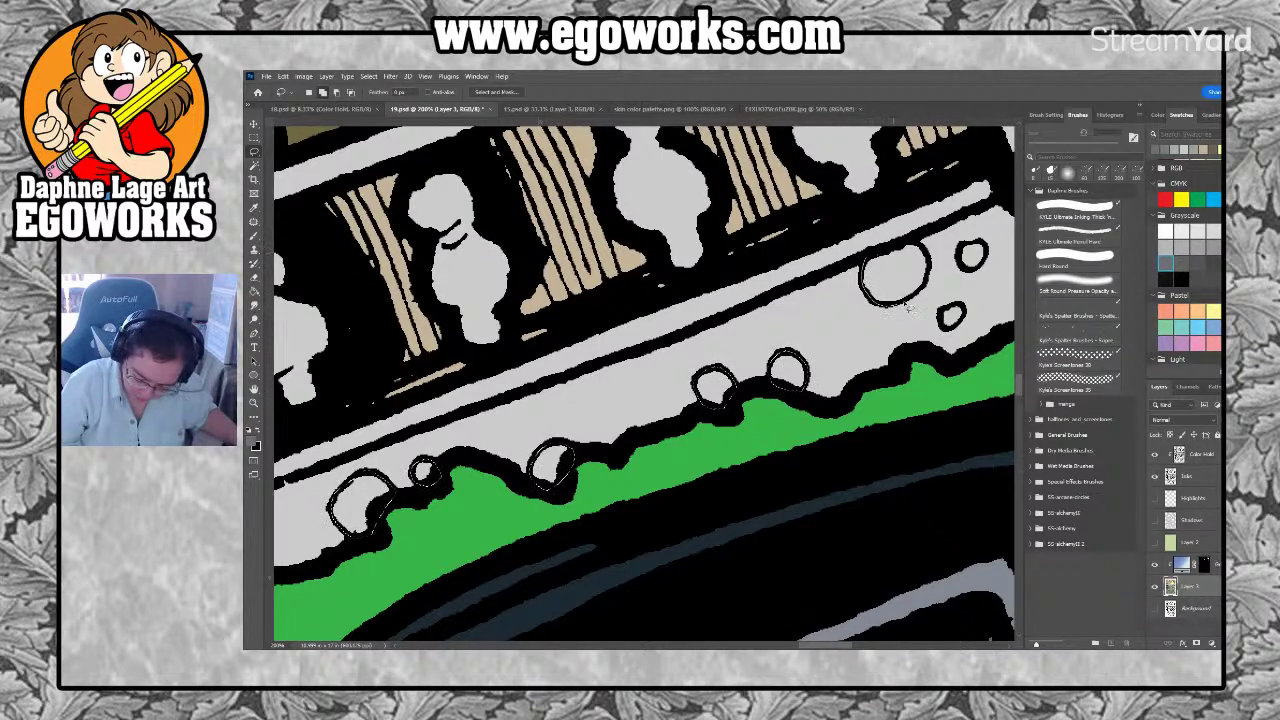
pyautogui.moveTo(925, 256); pyautogui.dragTo(757, 322)
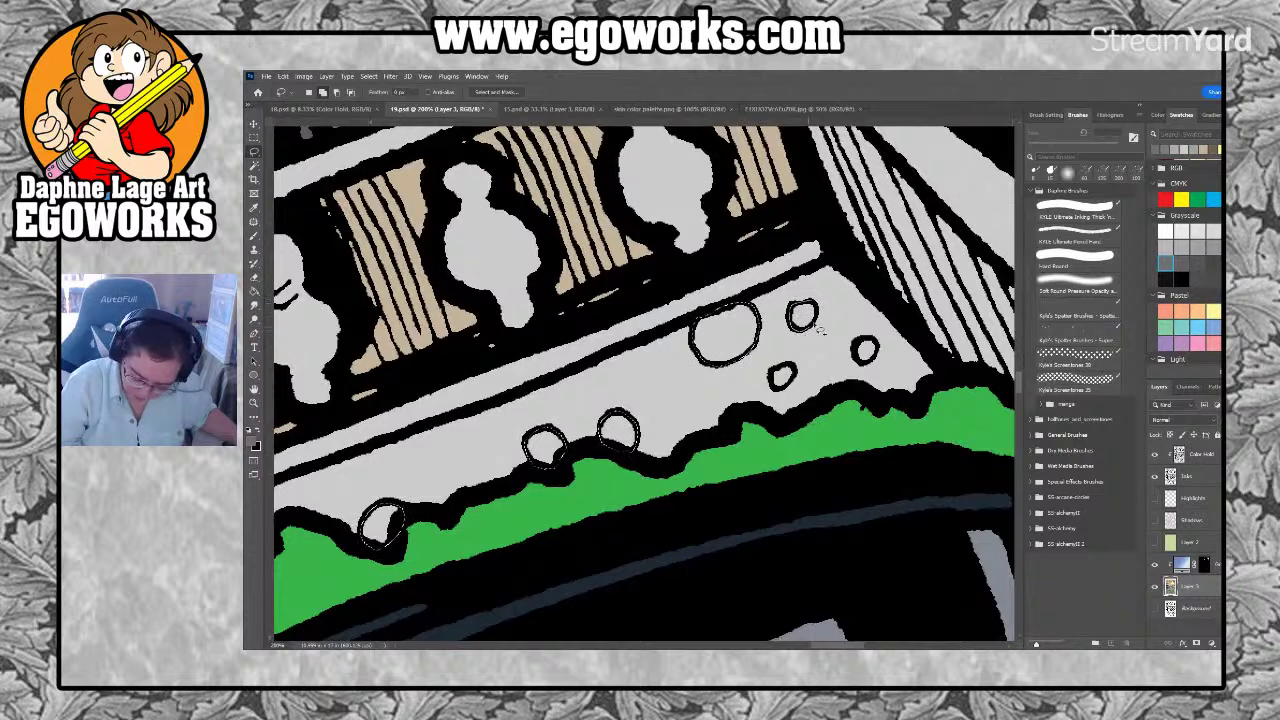
pyautogui.press('g')
pyautogui.click(883, 352)
# Review the recoloured mansion panel as a whole, and examine the carriage lamp and stair area up close
pyautogui.hotkey('ctrl', '-')
pyautogui.hotkey('ctrl', '-')
pyautogui.hotkey('ctrl', '-')
pyautogui.hotkey('ctrl', '-')
pyautogui.hotkey('ctrl', '-')
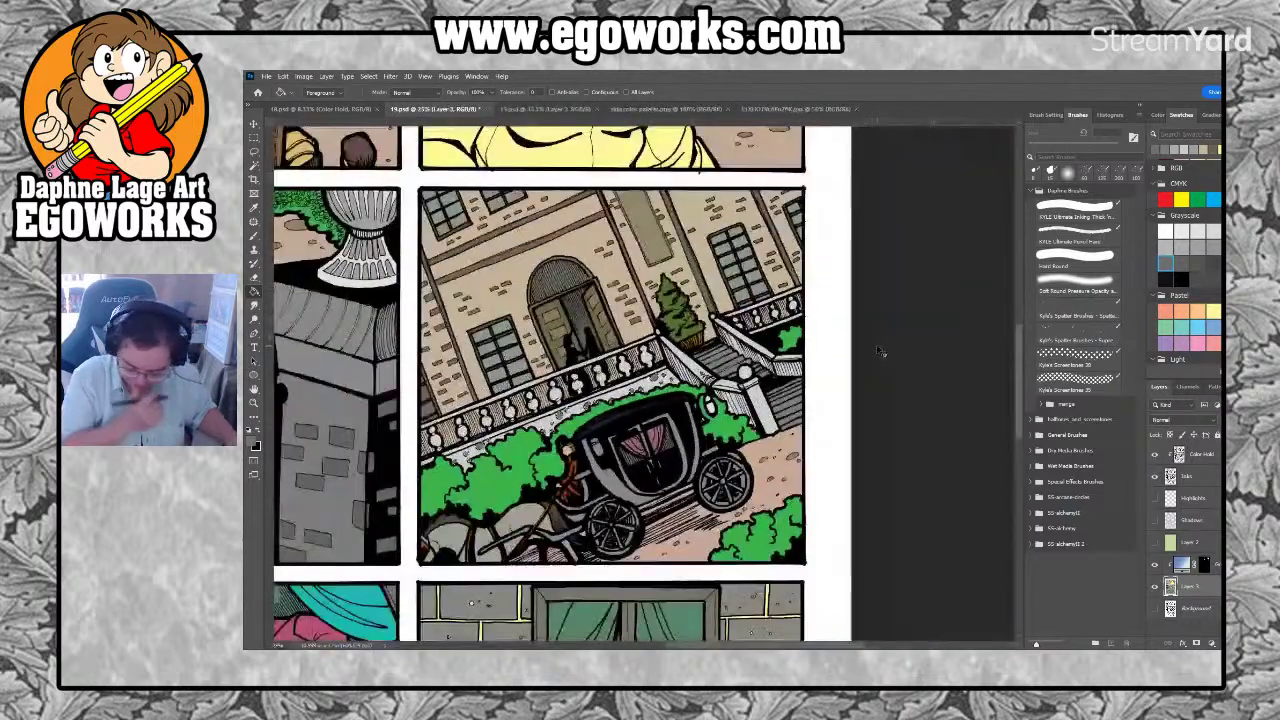
pyautogui.moveTo(727, 495); pyautogui.dragTo(810, 451)
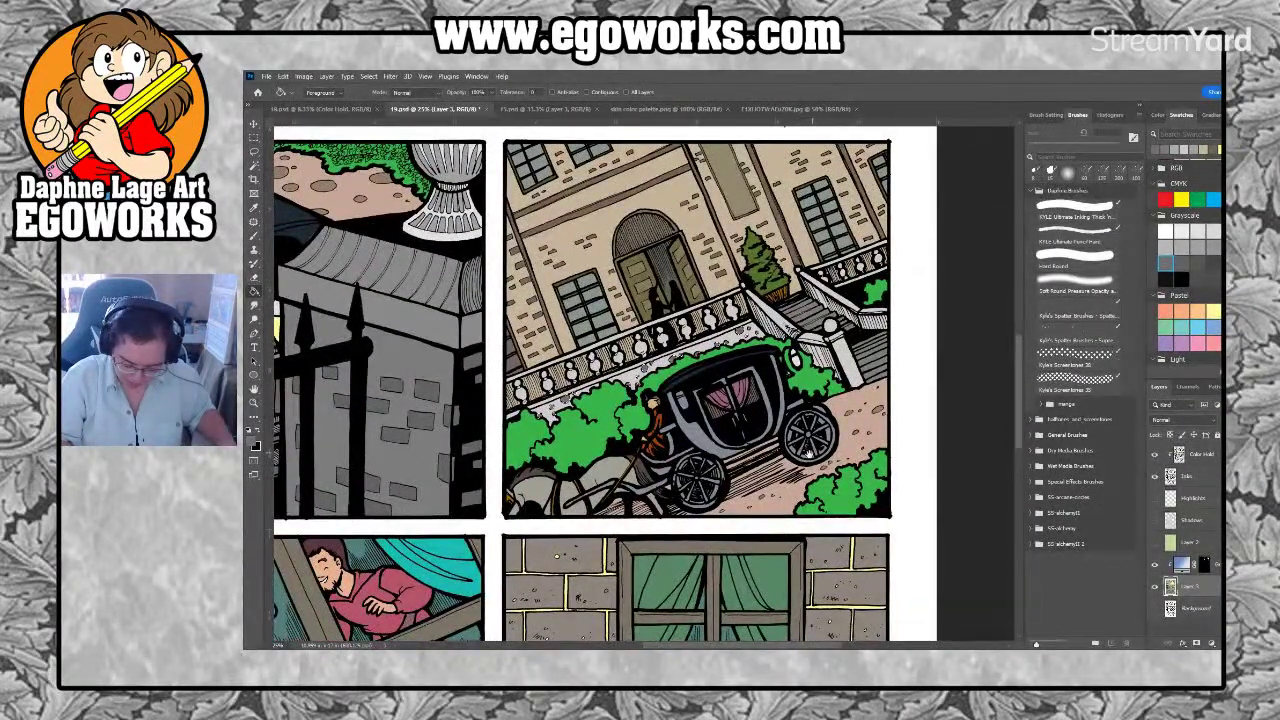
pyautogui.moveTo(810, 452); pyautogui.dragTo(874, 472)
pyautogui.press('z')
pyautogui.click(866, 386)
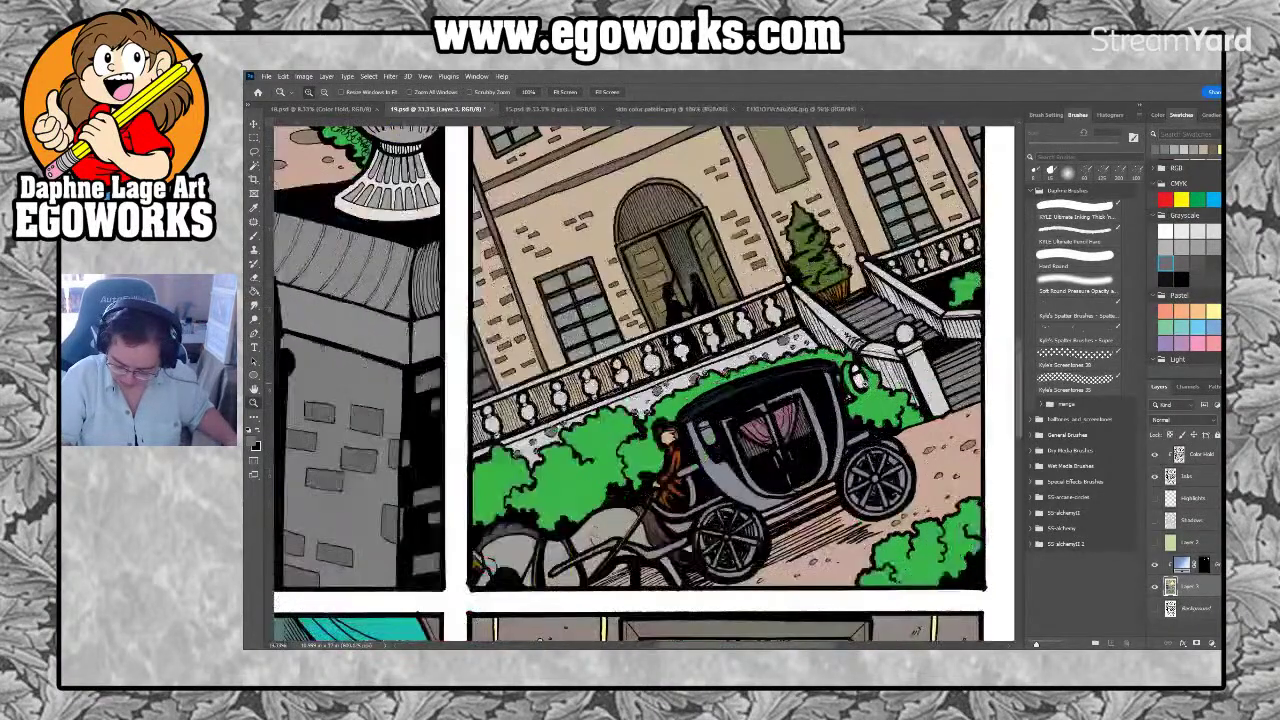
pyautogui.click(866, 386)
pyautogui.click(866, 386)
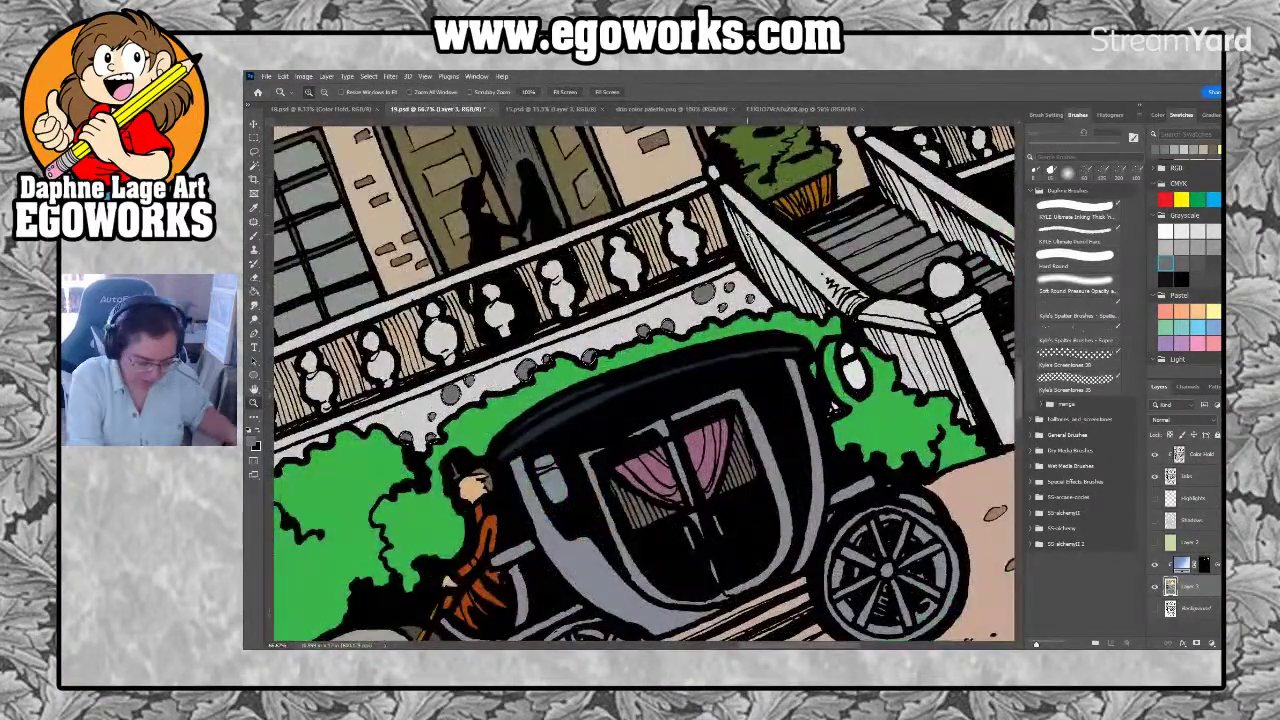
# Sample the pale yellow from the upper portrait panel and fill the glass of both carriage lamps in the mansion panel with it
pyautogui.hotkey('ctrl', '-')
pyautogui.hotkey('ctrl', '-')
pyautogui.hotkey('ctrl', '-')
pyautogui.hotkey('ctrl', '-')
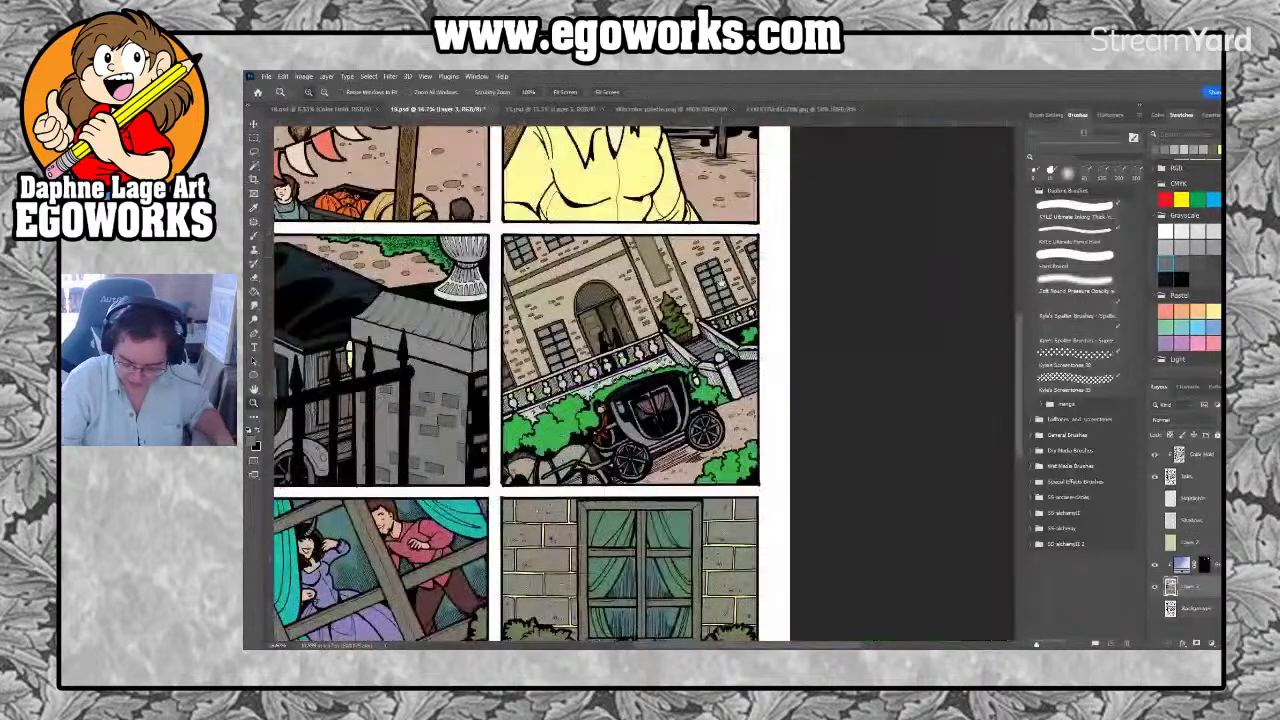
pyautogui.moveTo(721, 258); pyautogui.dragTo(757, 509)
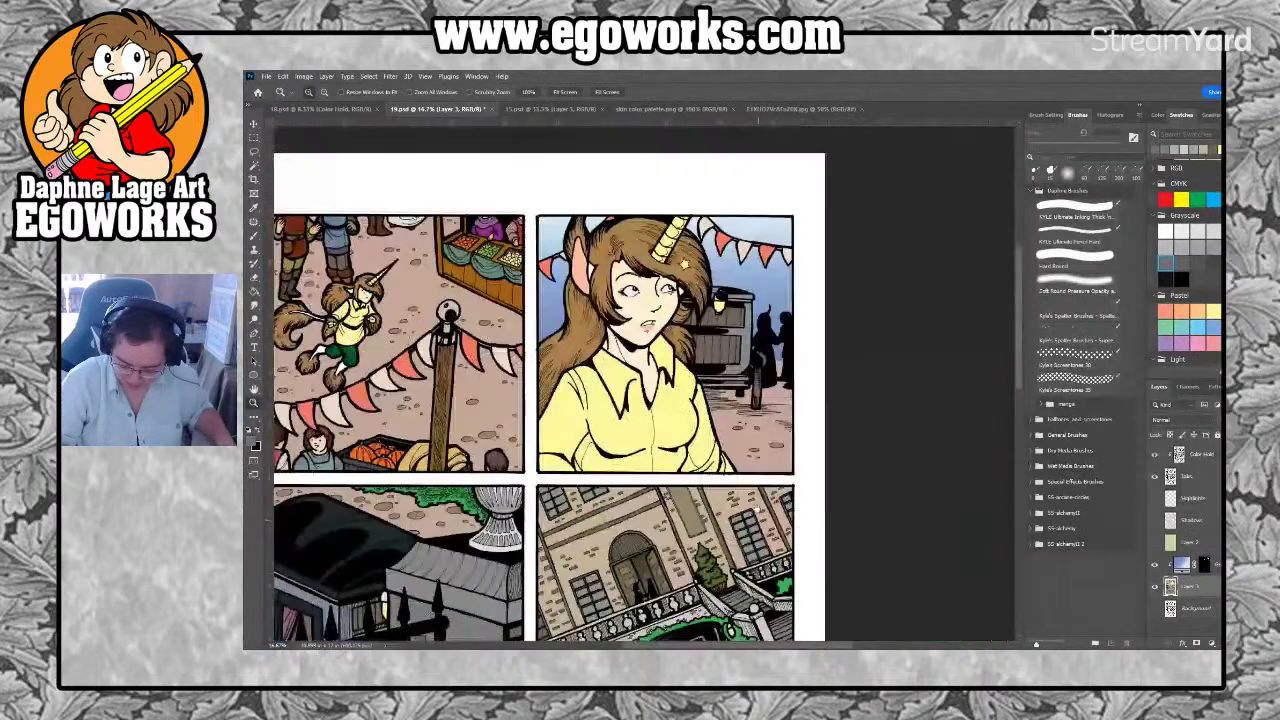
pyautogui.keyDown('alt'); pyautogui.click(697, 466); pyautogui.keyUp('alt')
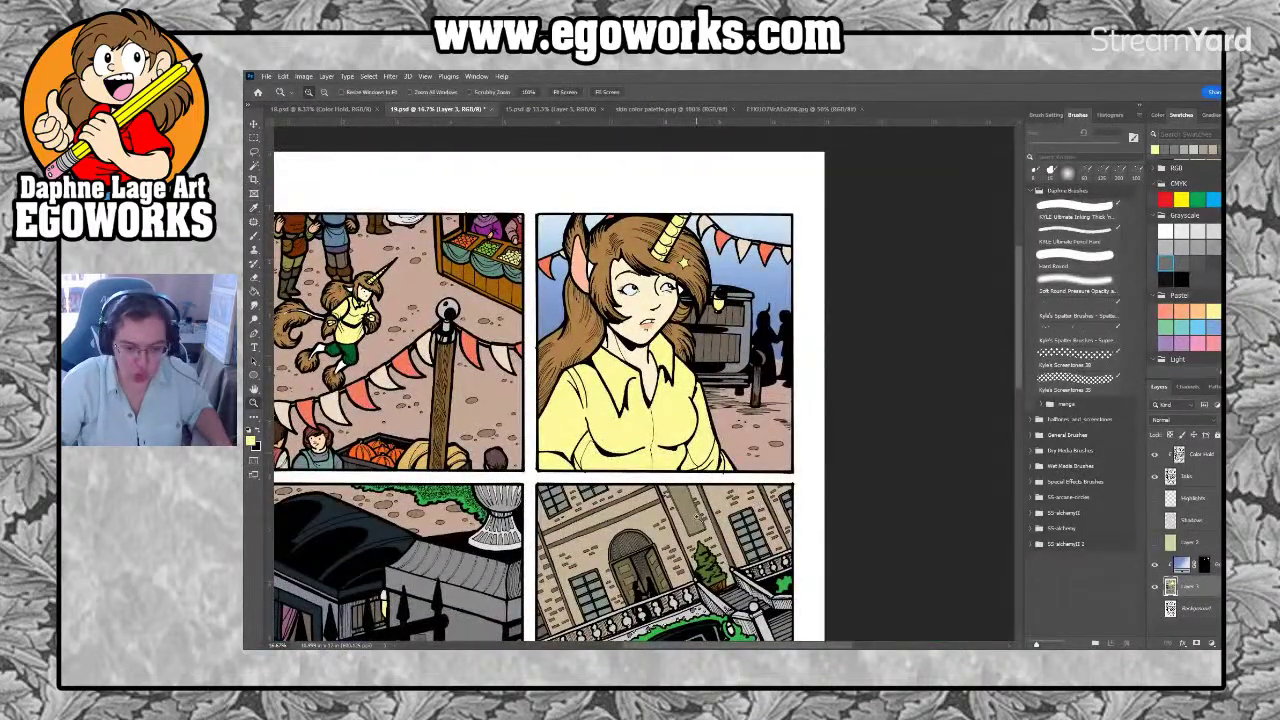
pyautogui.scroll(-4, 640, 390)
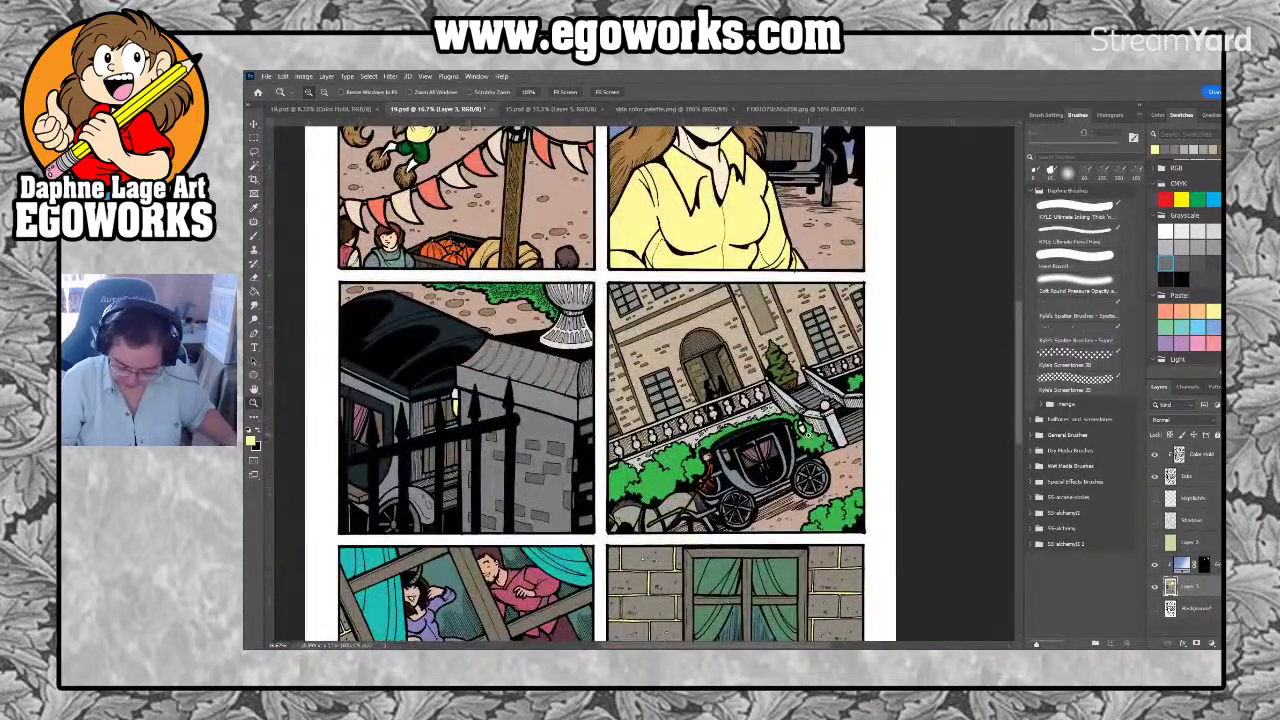
pyautogui.click(802, 452)
pyautogui.click(802, 452)
pyautogui.press('l')
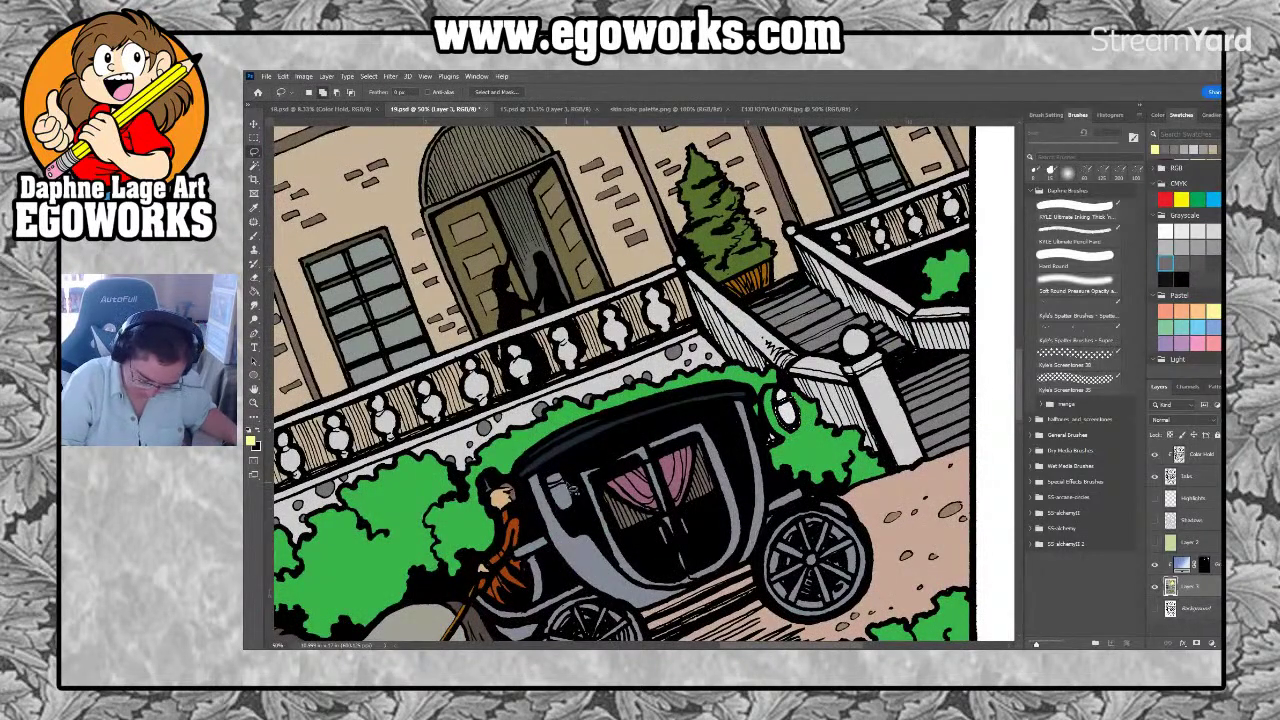
pyautogui.press('g')
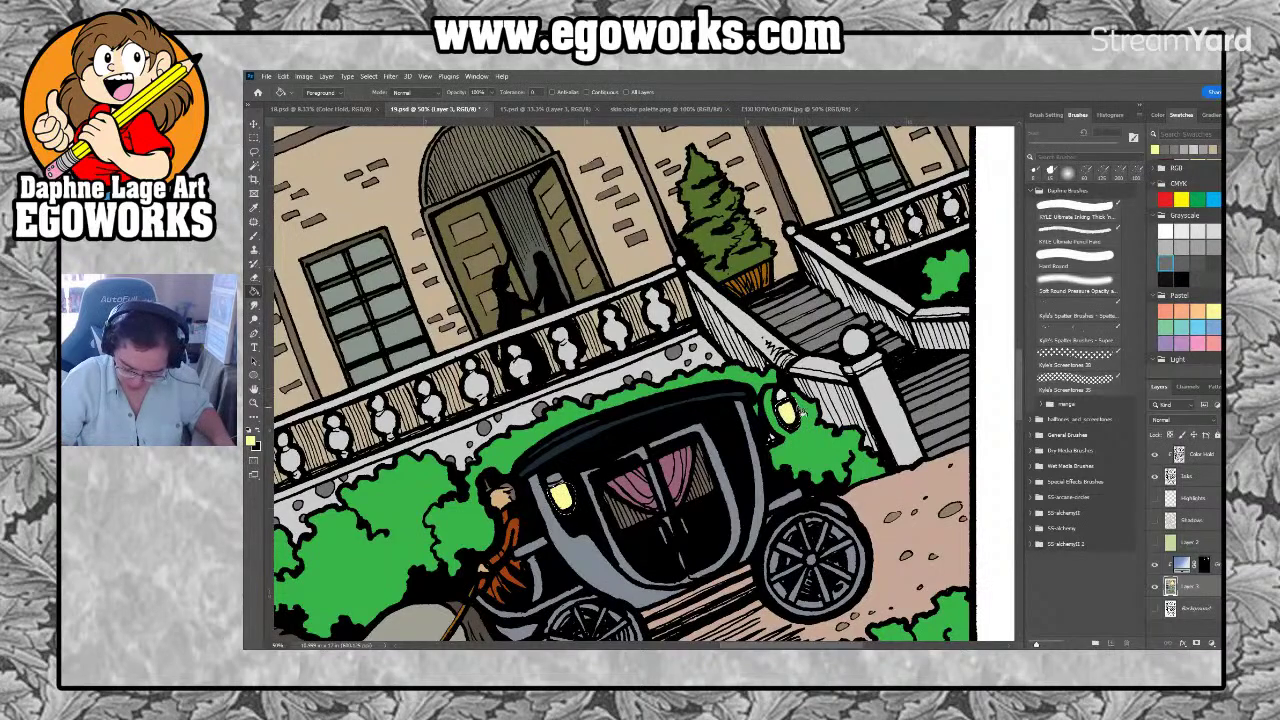
# Sample the near-white tone from the lamp in the portrait panel, then lasso and fill the upper parts of the mansion panel's carriage lamps
pyautogui.moveTo(838, 448); pyautogui.dragTo(843, 370)
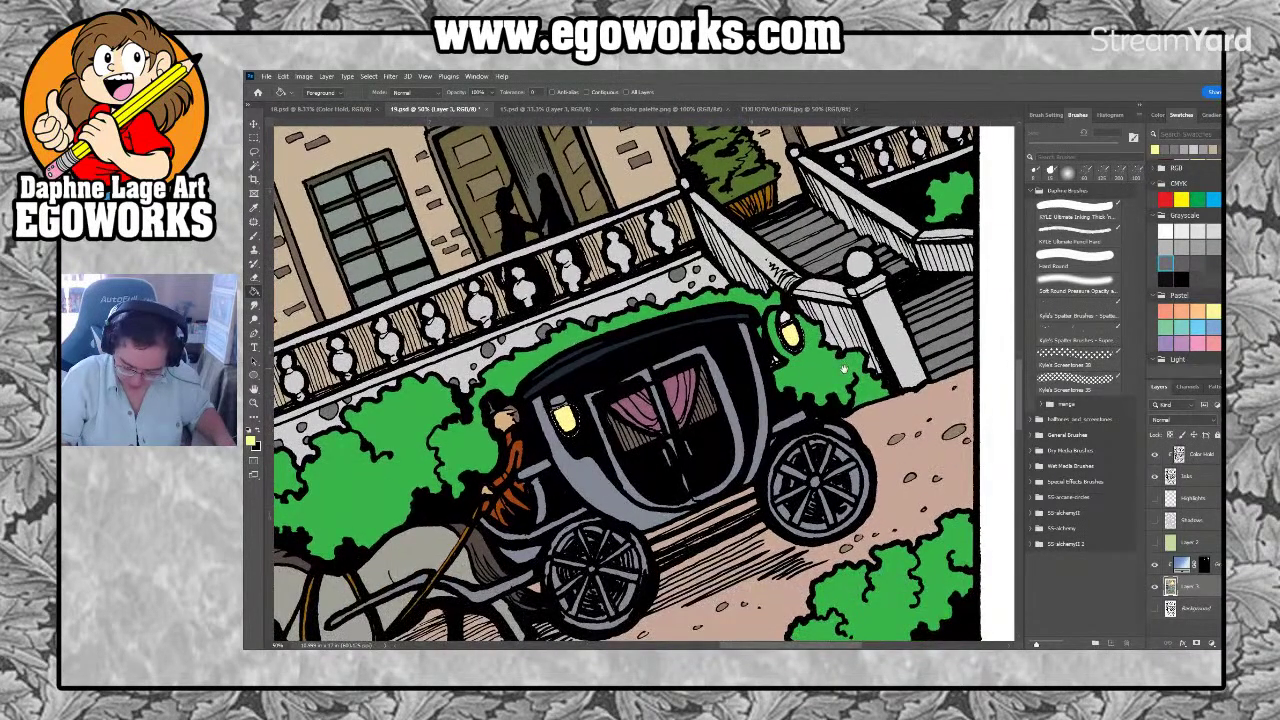
pyautogui.scroll(10, 843, 370)
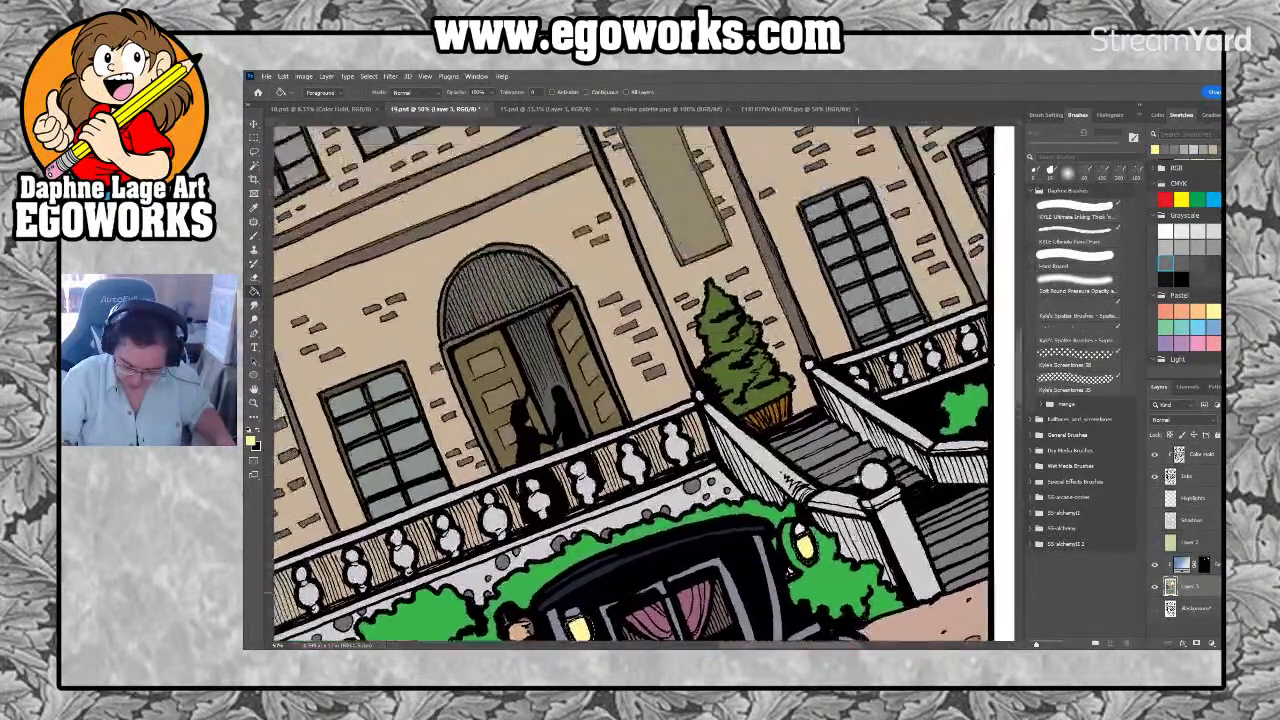
pyautogui.scroll(2, 845, 370)
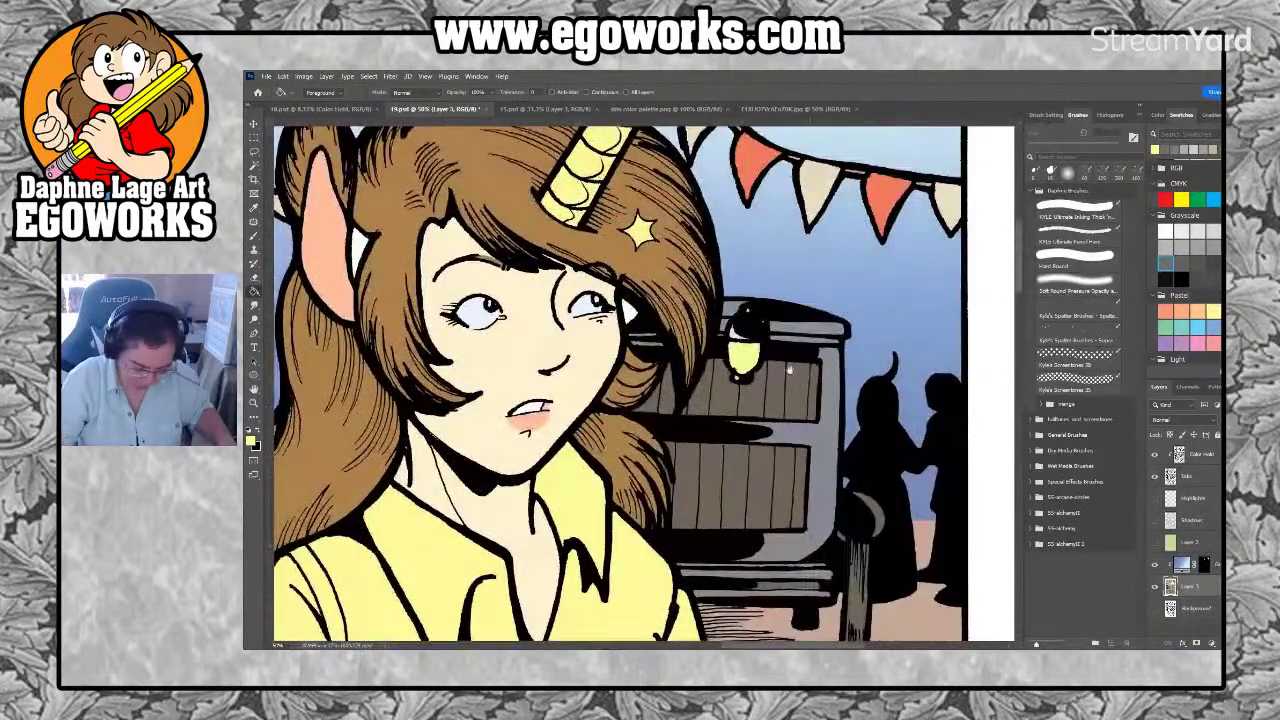
pyautogui.press('i')
pyautogui.click(735, 335)
pyautogui.press('g')
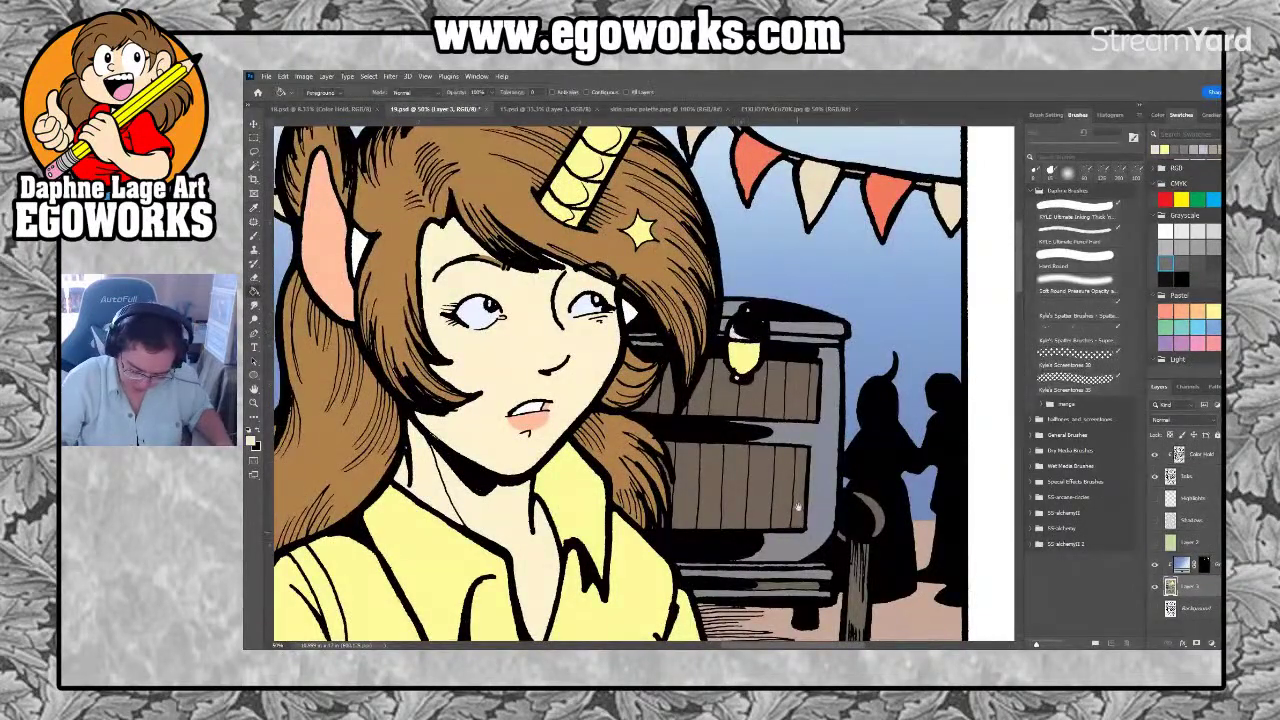
pyautogui.scroll(-10, 735, 335)
pyautogui.scroll(-4, 832, 403)
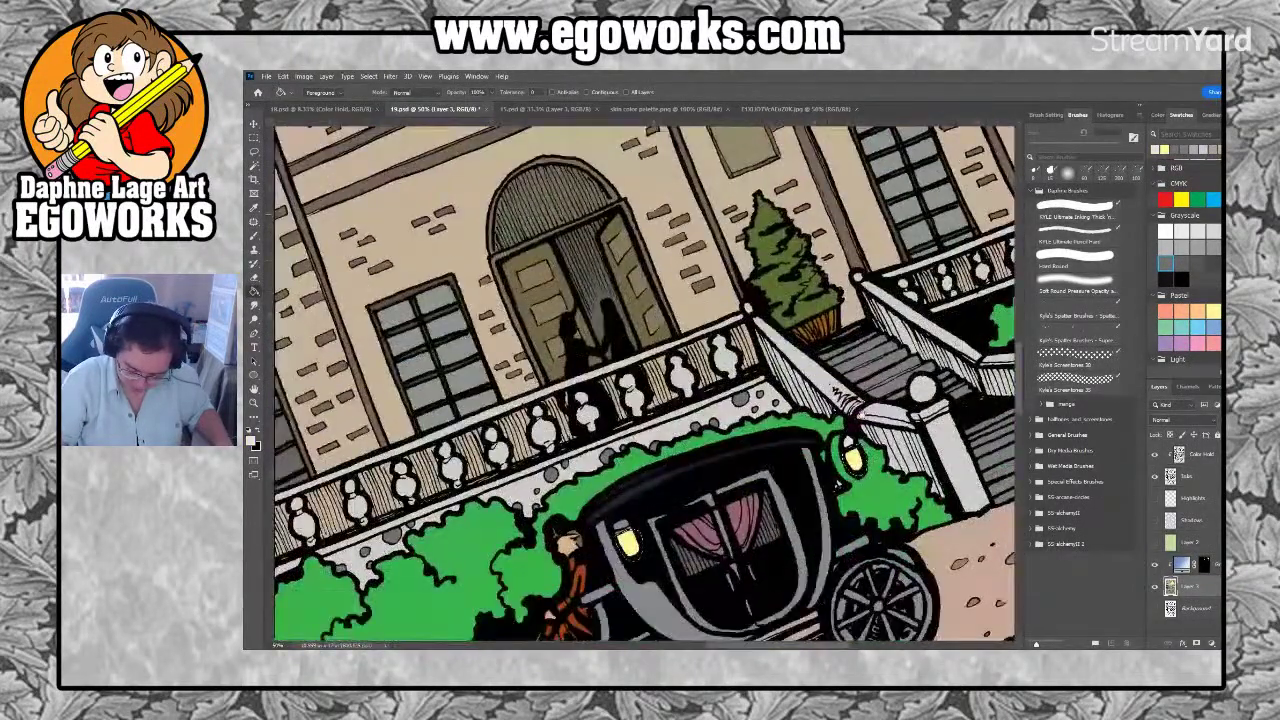
pyautogui.press('l')
pyautogui.moveTo(616, 458)
pyautogui.mouseDown()
pyautogui.moveTo(600, 482)
pyautogui.moveTo(620, 470)
pyautogui.moveTo(614, 456)
pyautogui.mouseUp()
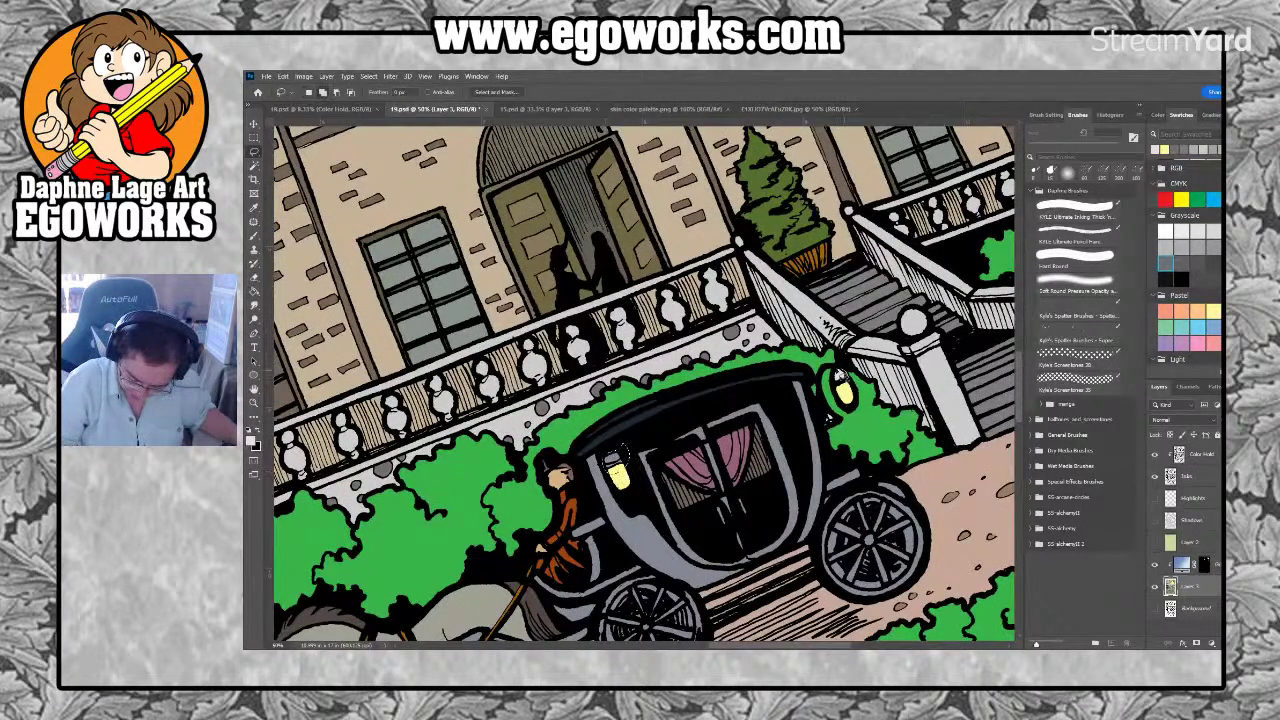
pyautogui.press('g')
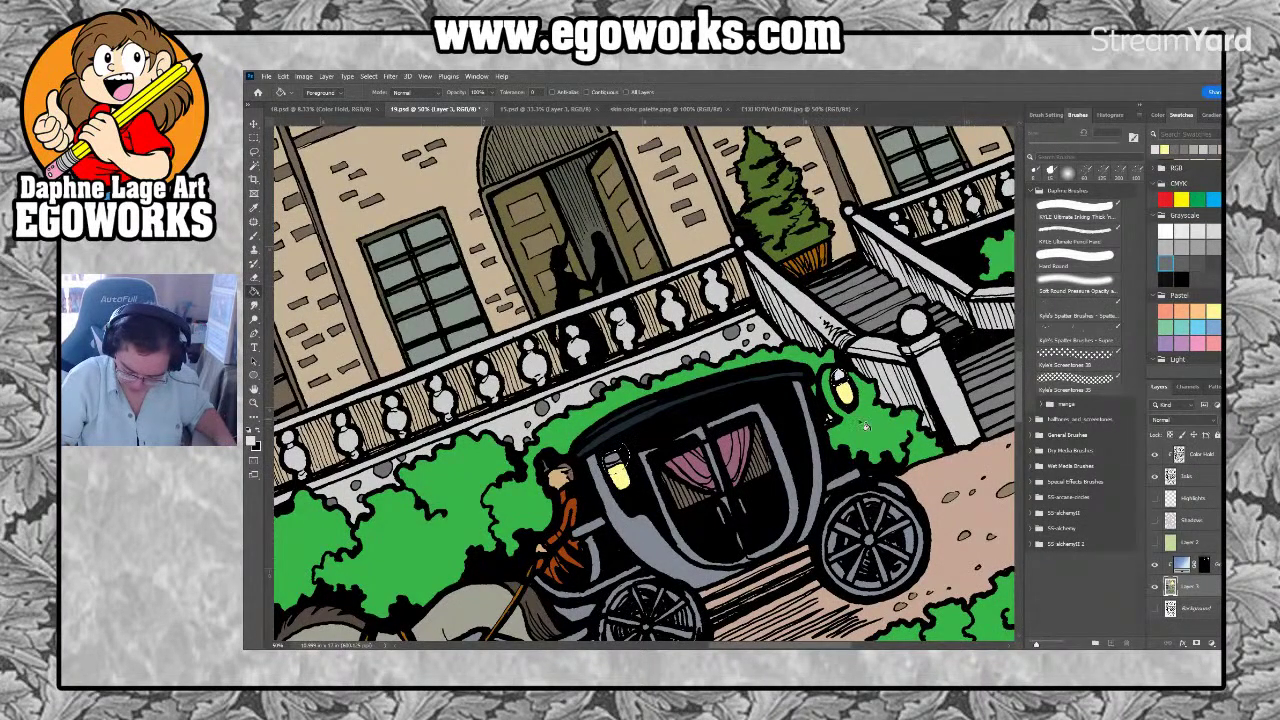
# Sample the carriage colours in the portrait panel, then lasso both carriage wheels and the undercarriage between them and fill them with grey-brown
pyautogui.scroll(10, 830, 490)
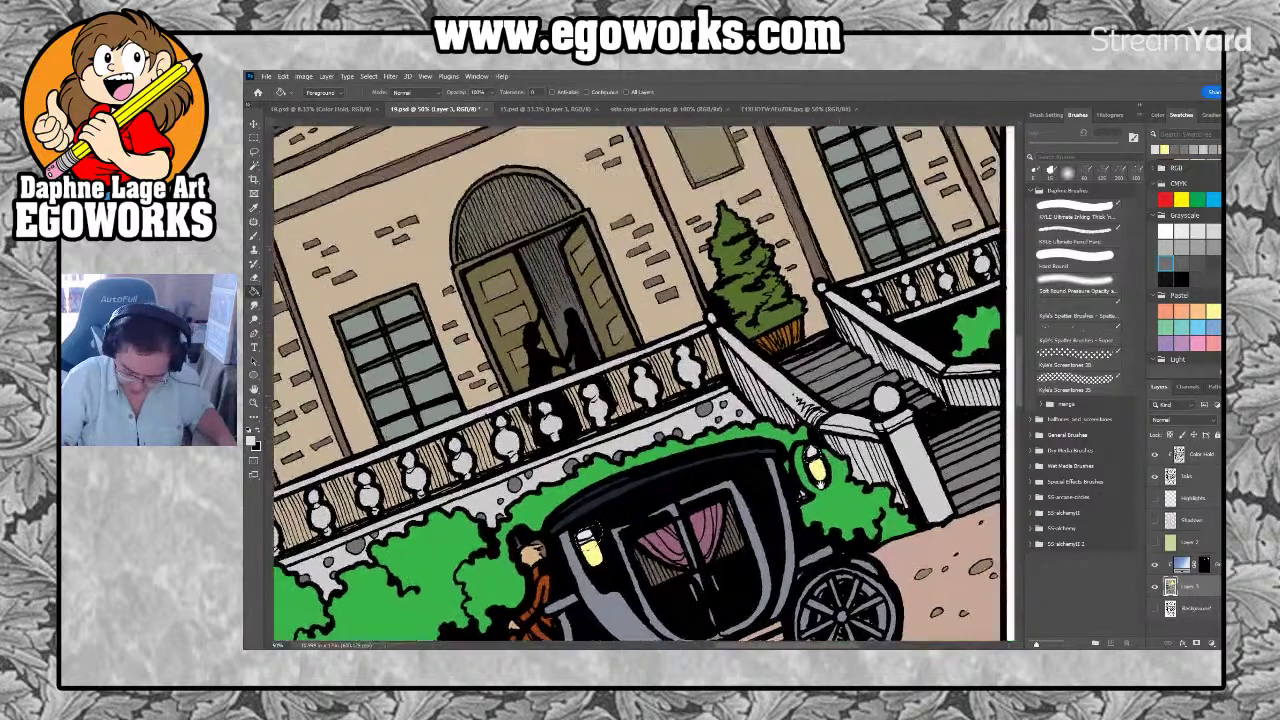
pyautogui.scroll(3, 827, 479)
pyautogui.press('i')
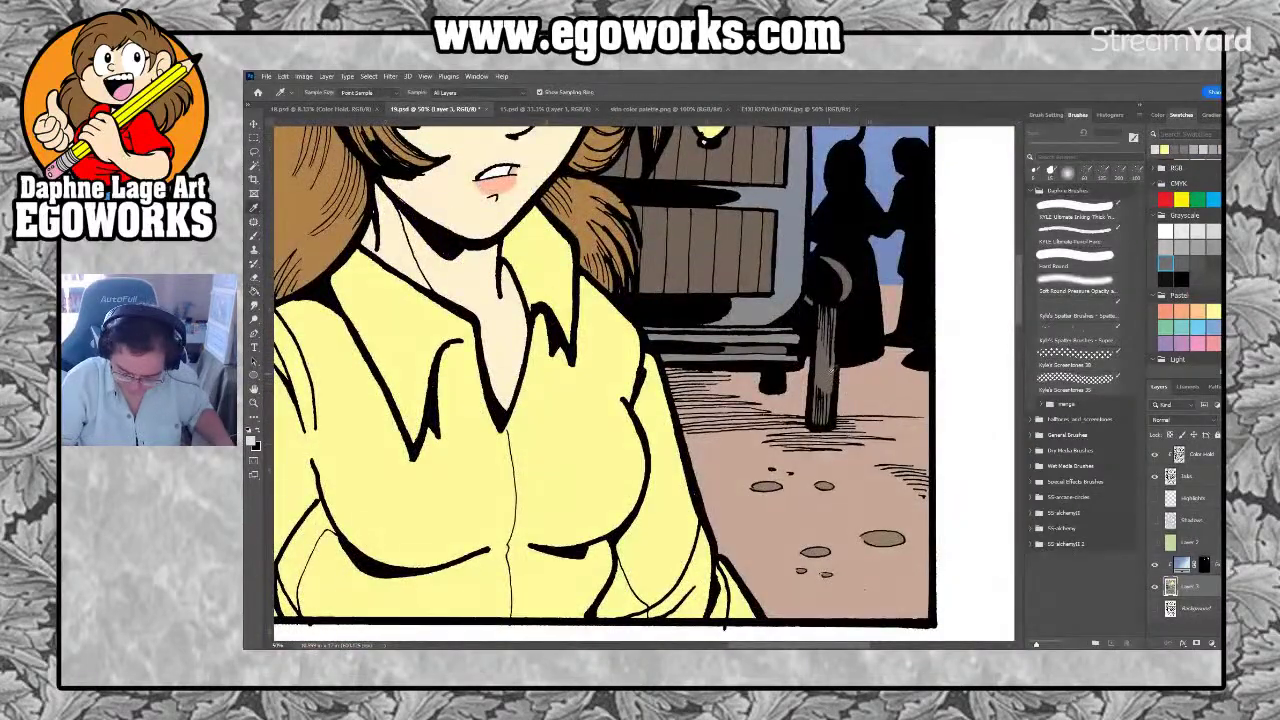
pyautogui.scroll(-13, 769, 588)
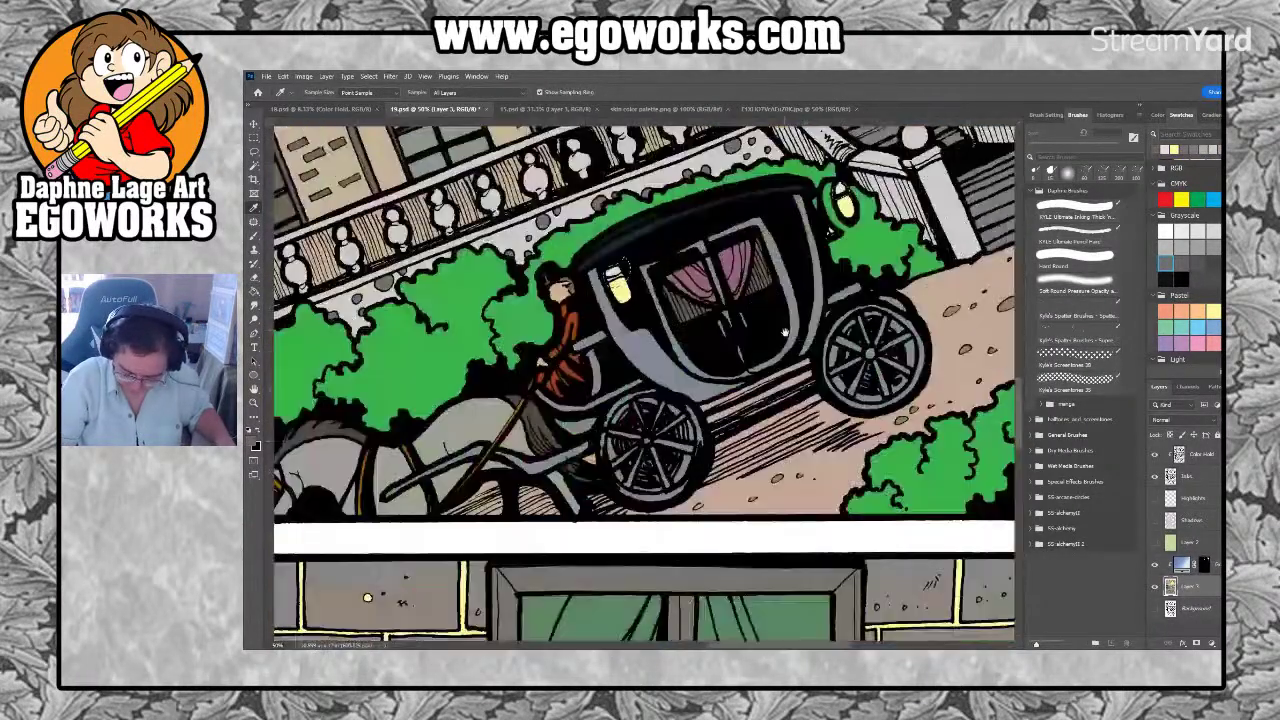
pyautogui.press('l')
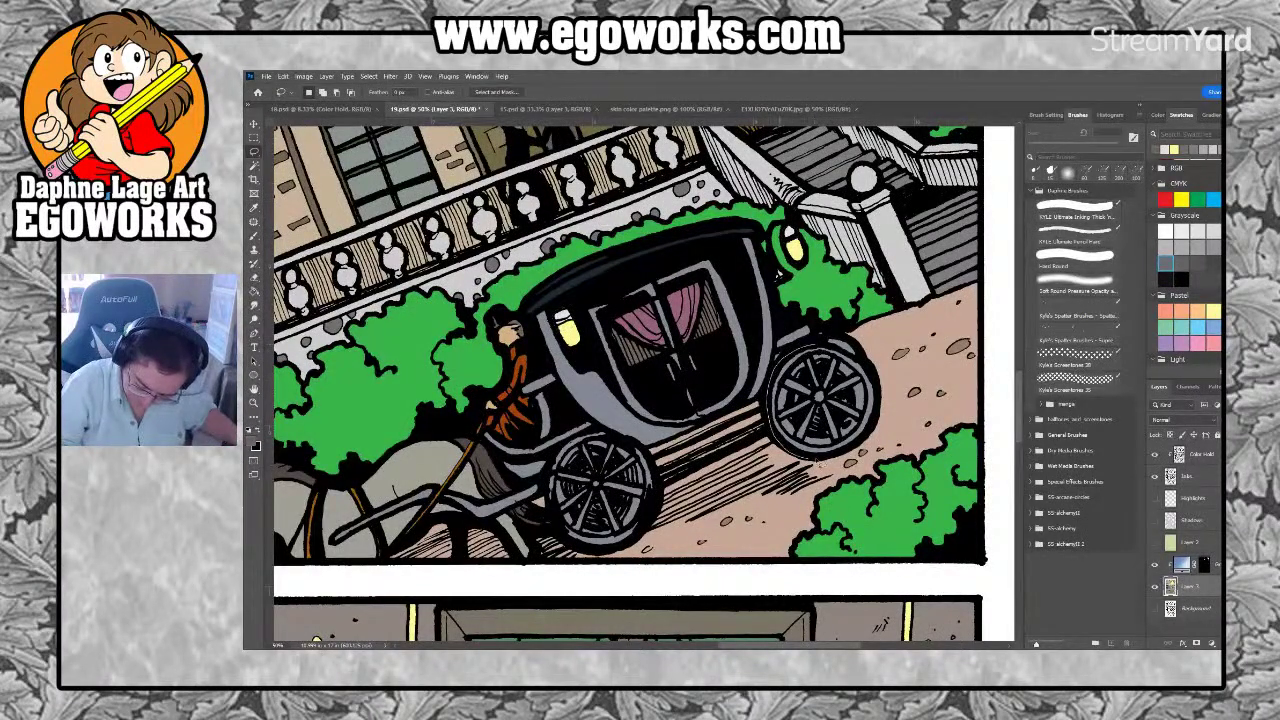
pyautogui.moveTo(858, 448)
pyautogui.mouseDown()
pyautogui.moveTo(873, 374)
pyautogui.moveTo(816, 341)
pyautogui.moveTo(782, 350)
pyautogui.moveTo(687, 463)
pyautogui.moveTo(662, 468)
pyautogui.moveTo(770, 410)
pyautogui.moveTo(654, 464)
pyautogui.mouseUp()
pyautogui.moveTo(694, 551)
pyautogui.mouseDown()
pyautogui.moveTo(700, 563)
pyautogui.moveTo(664, 467)
pyautogui.moveTo(672, 490)
pyautogui.moveTo(774, 438)
pyautogui.moveTo(643, 455)
pyautogui.moveTo(648, 525)
pyautogui.moveTo(582, 550)
pyautogui.moveTo(552, 488)
pyautogui.moveTo(572, 448)
pyautogui.moveTo(598, 437)
pyautogui.moveTo(660, 455)
pyautogui.mouseUp()
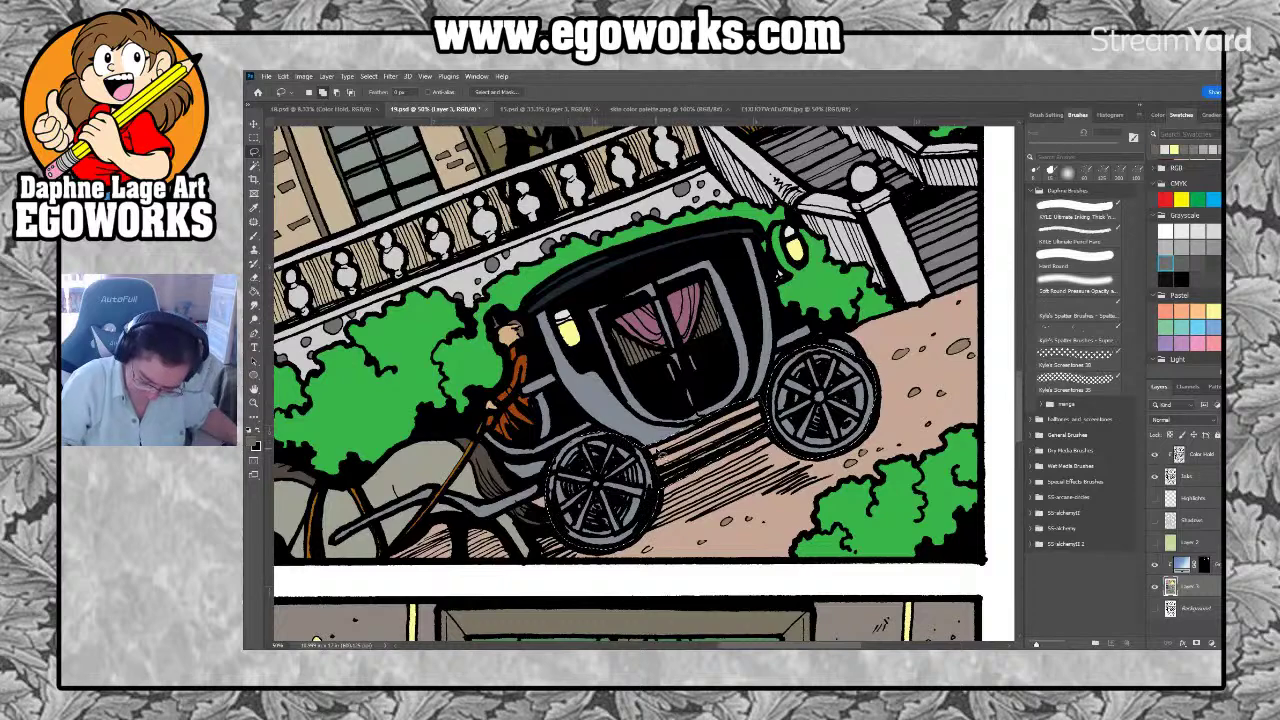
pyautogui.press('g')
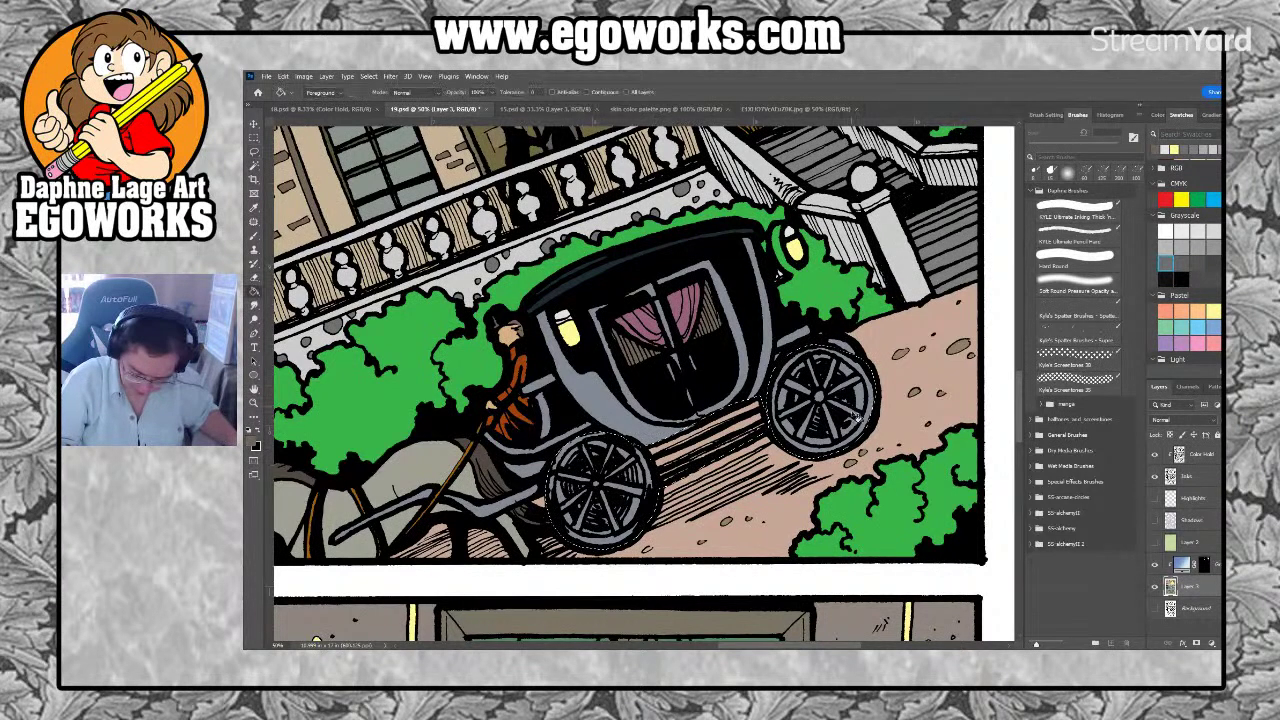
pyautogui.click(865, 424)
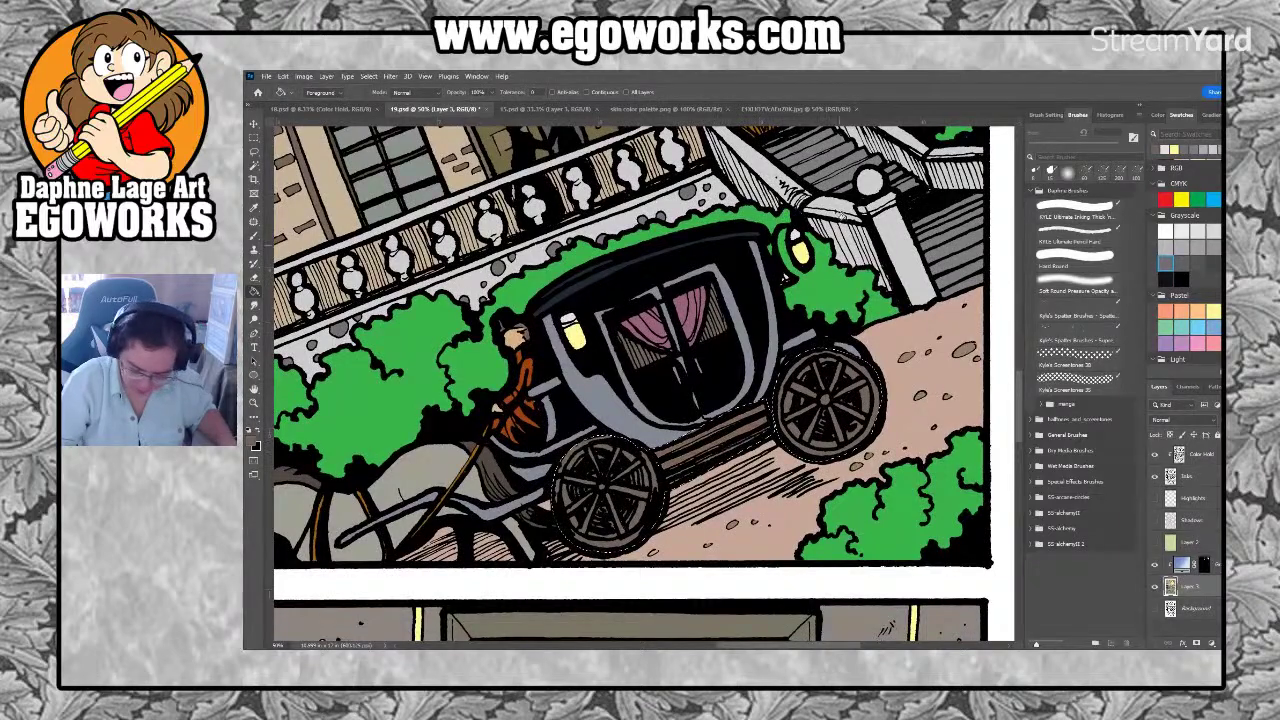
# Resample a colour from the portrait panel's carriage and refill the selected wheels and undercarriage with dark grey
pyautogui.scroll(10, 848, 238)
pyautogui.click(764, 247)
pyautogui.scroll(-10, 702, 590)
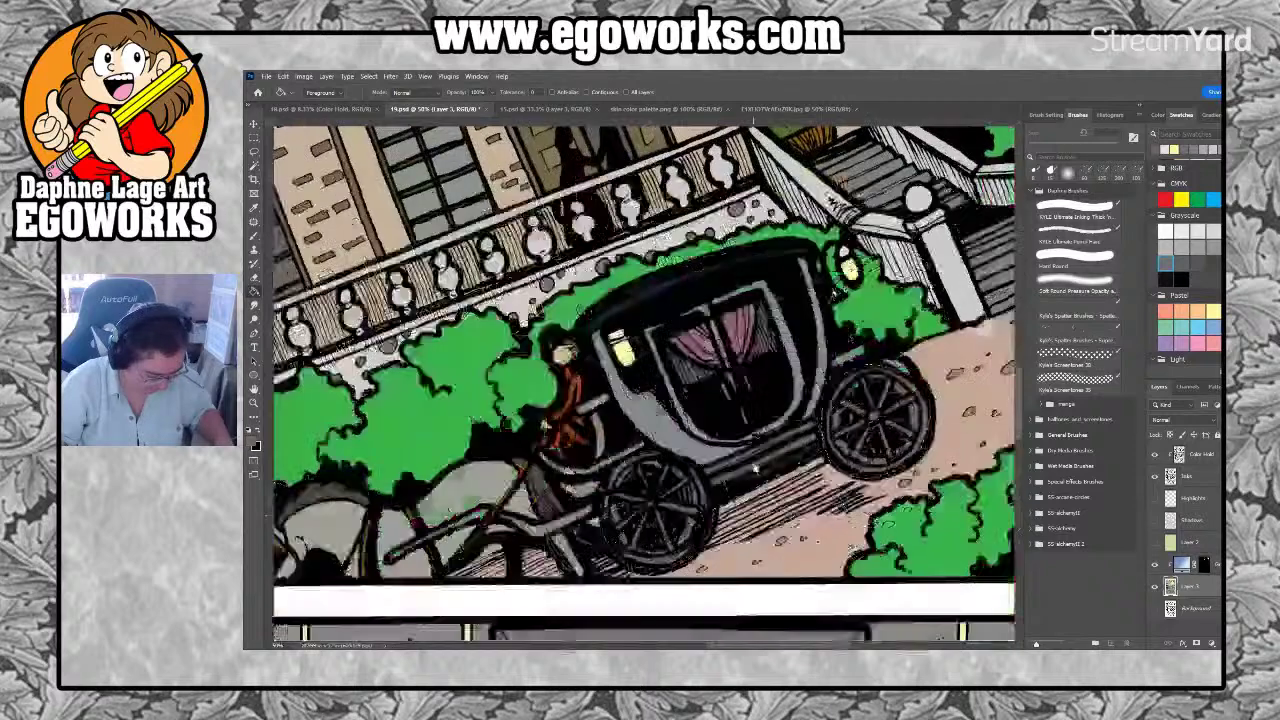
# Fill the carriage trim, including the rounded fender behind the woman in yellow, with the blue-grey sampled from the carriage body
pyautogui.press('i')
pyautogui.click(686, 440)
pyautogui.press('l')
pyautogui.moveTo(718, 463)
pyautogui.mouseDown()
pyautogui.moveTo(815, 425)
pyautogui.moveTo(786, 451)
pyautogui.moveTo(706, 472)
pyautogui.moveTo(765, 476)
pyautogui.moveTo(815, 447)
pyautogui.moveTo(771, 489)
pyautogui.moveTo(720, 510)
pyautogui.moveTo(712, 500)
pyautogui.mouseUp()
pyautogui.press('g')
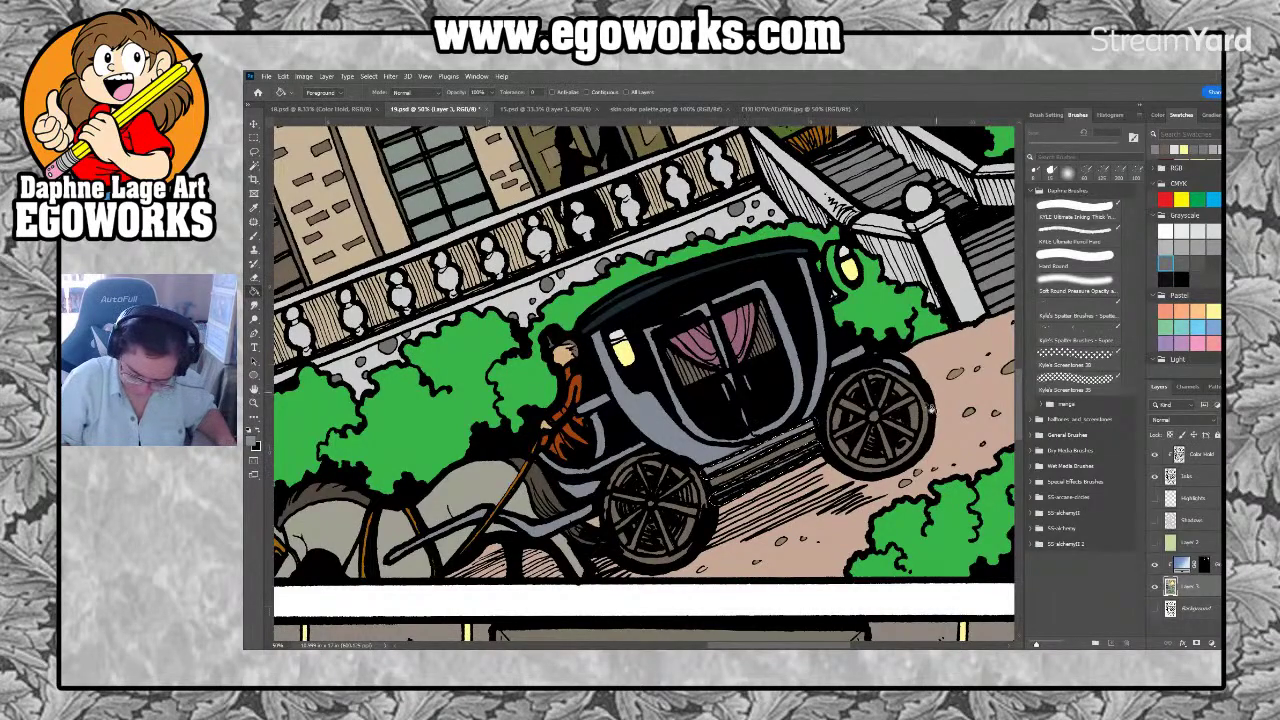
pyautogui.scroll(10, 926, 318)
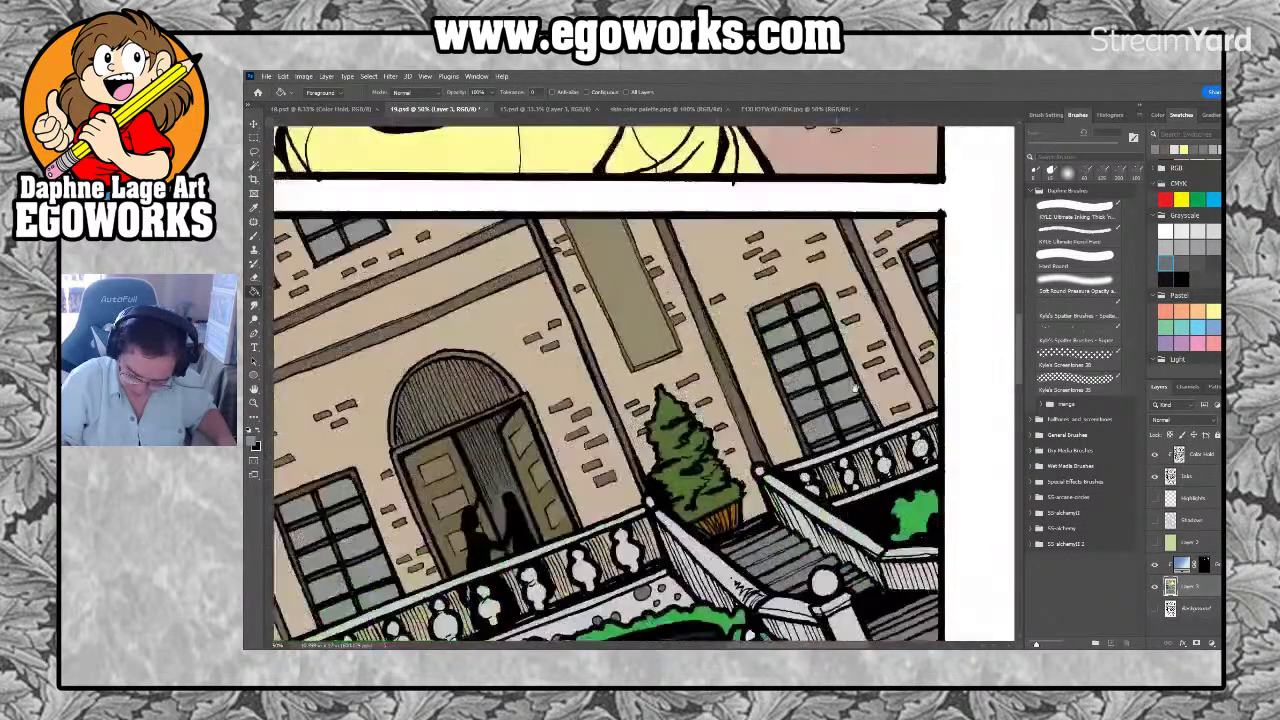
pyautogui.press('l')
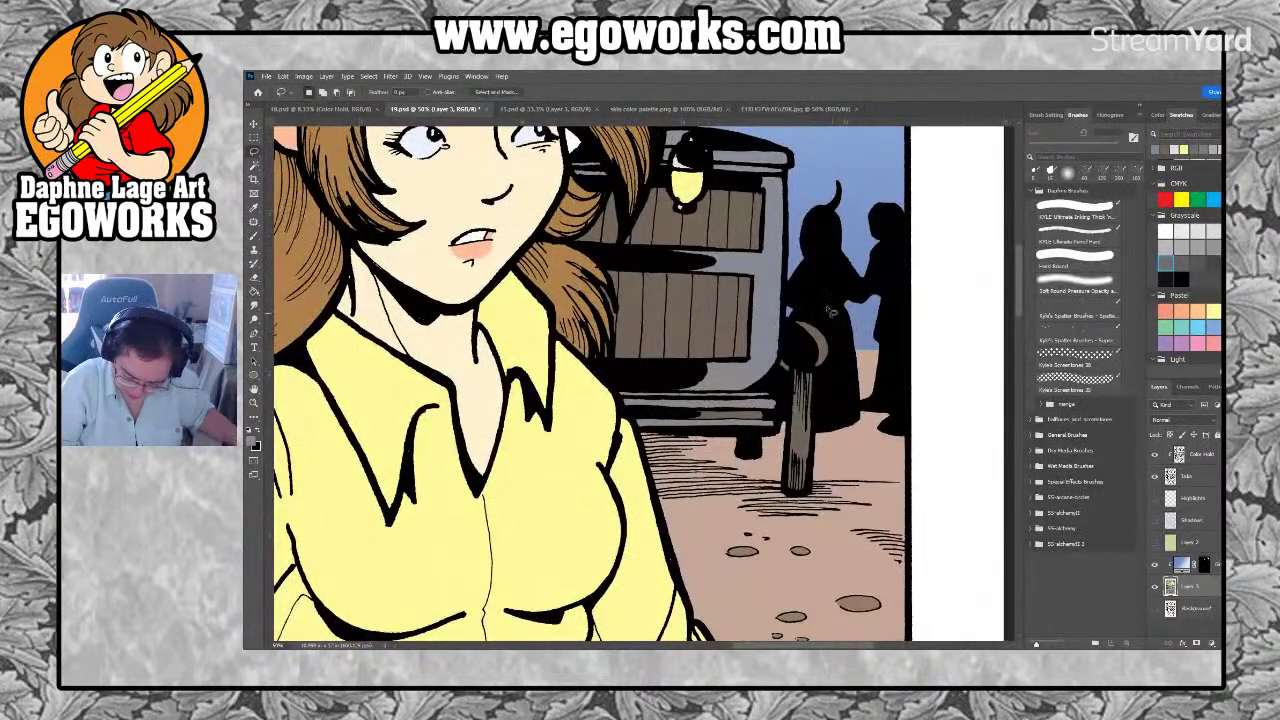
pyautogui.moveTo(804, 322)
pyautogui.mouseDown()
pyautogui.moveTo(837, 362)
pyautogui.moveTo(827, 375)
pyautogui.moveTo(787, 367)
pyautogui.moveTo(790, 379)
pyautogui.moveTo(780, 372)
pyautogui.moveTo(800, 322)
pyautogui.mouseUp()
pyautogui.press('g')
# Fill the small carriage section below the driver, beside the front wheel, with the brown sampled from the wheel
pyautogui.scroll(-10, 742, 533)
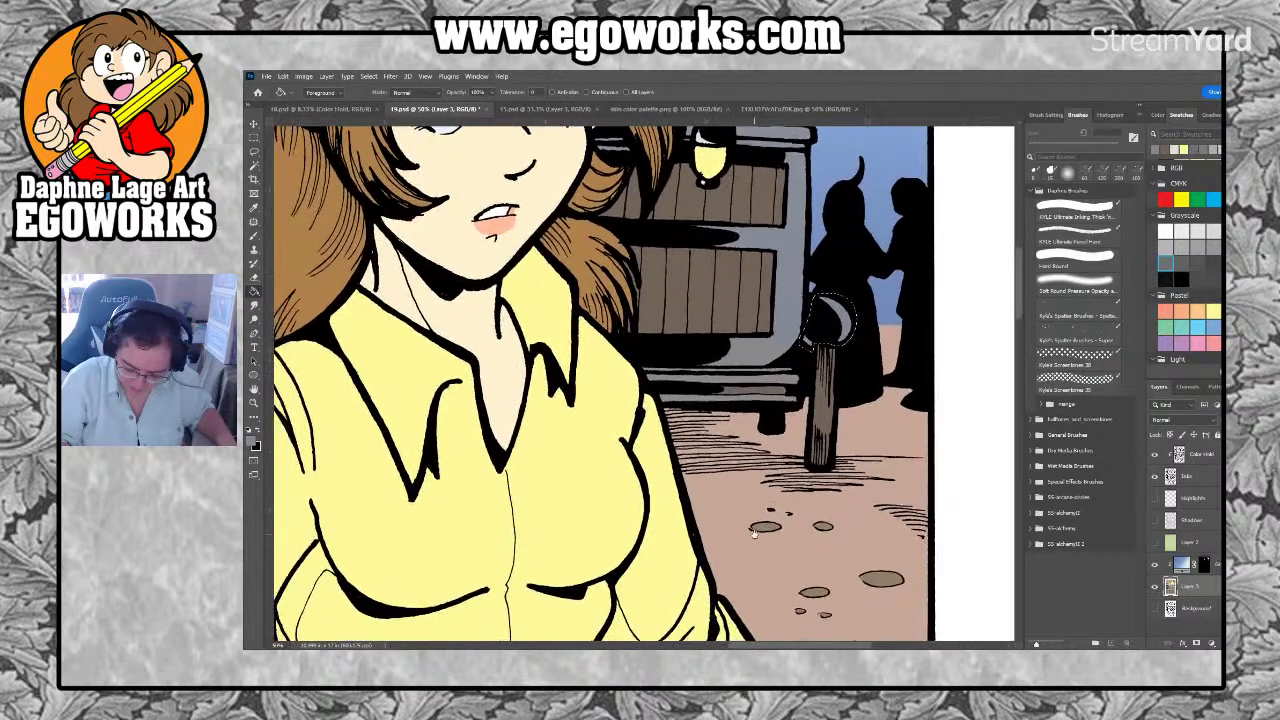
pyautogui.scroll(-5, 782, 470)
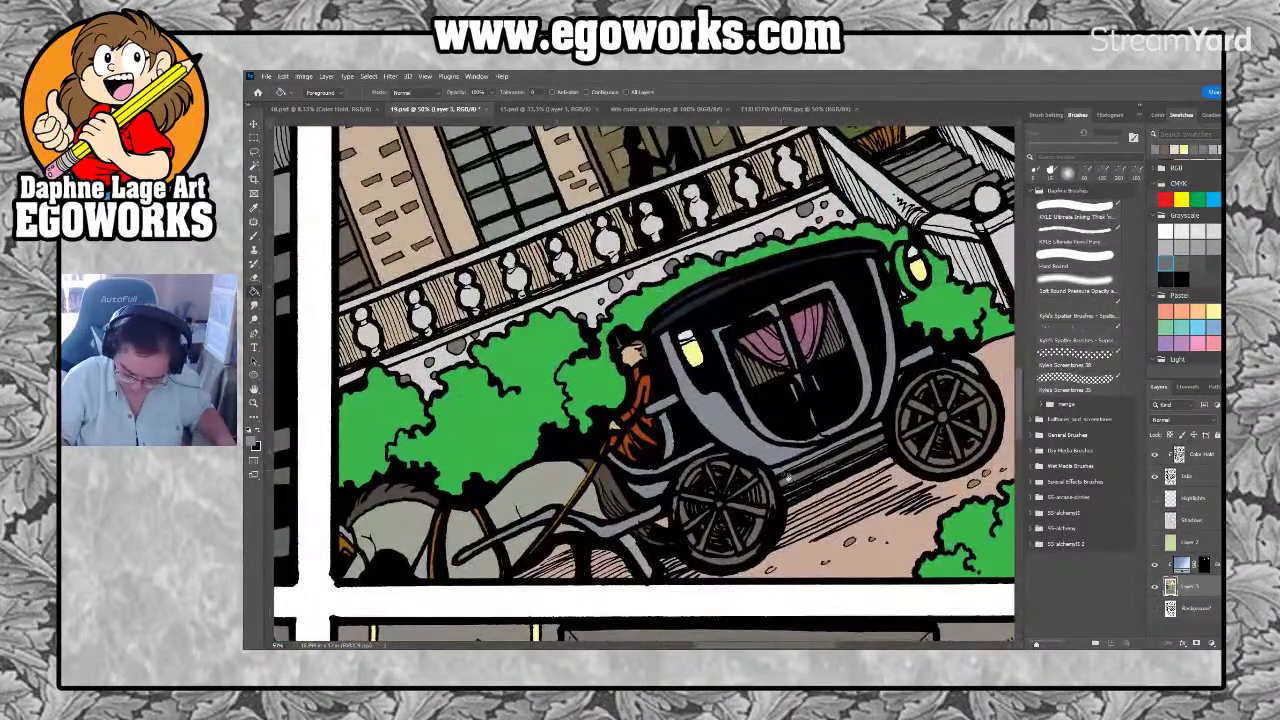
pyautogui.scroll(-2, 800, 485)
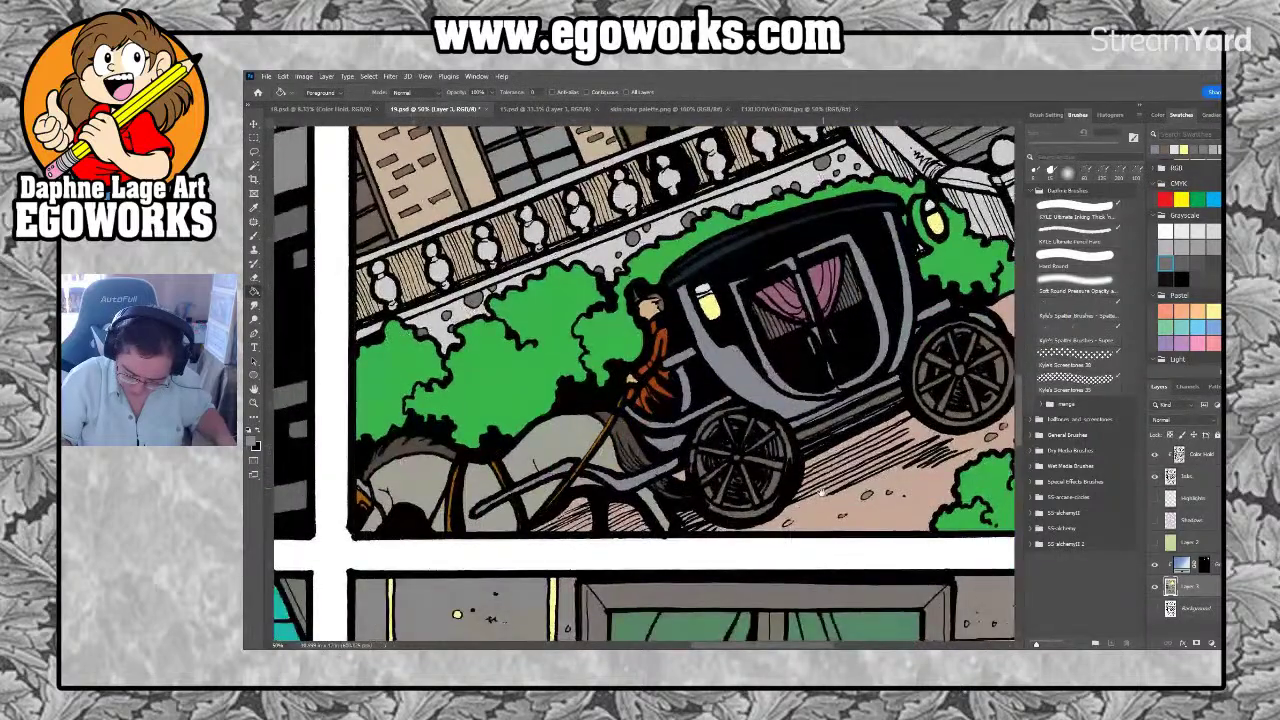
pyautogui.press('i')
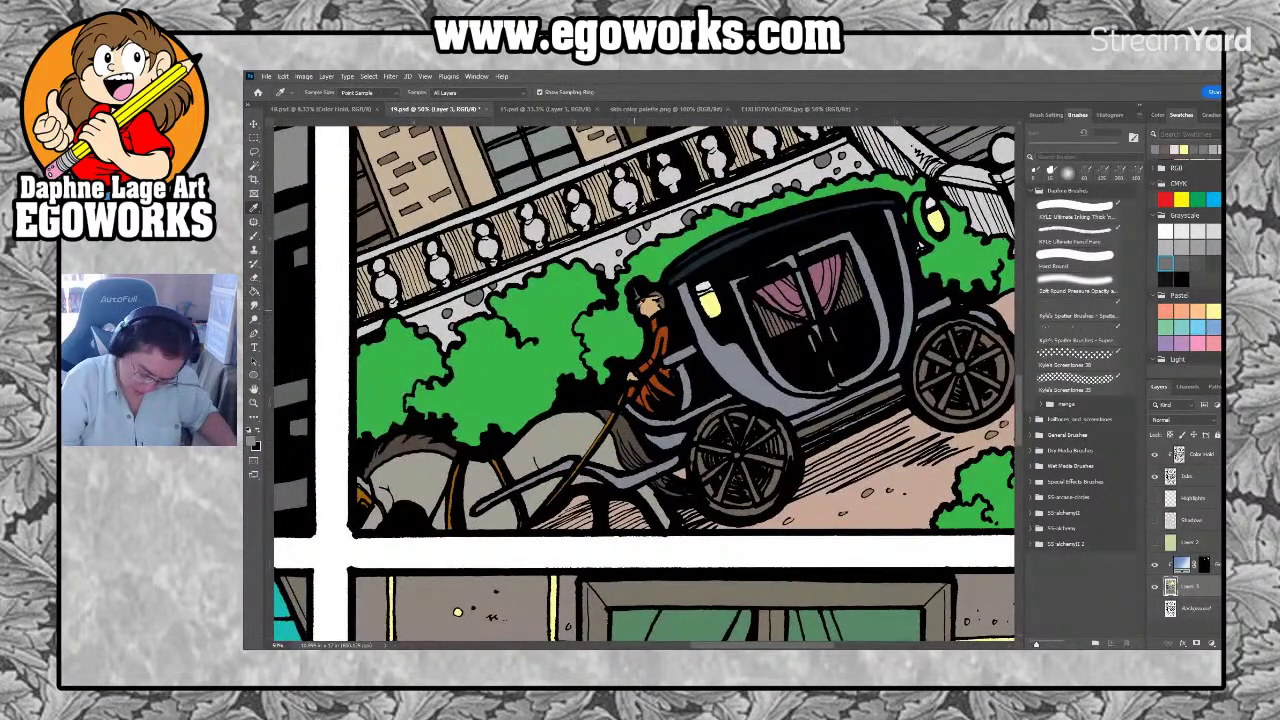
pyautogui.scroll(-2, 797, 478)
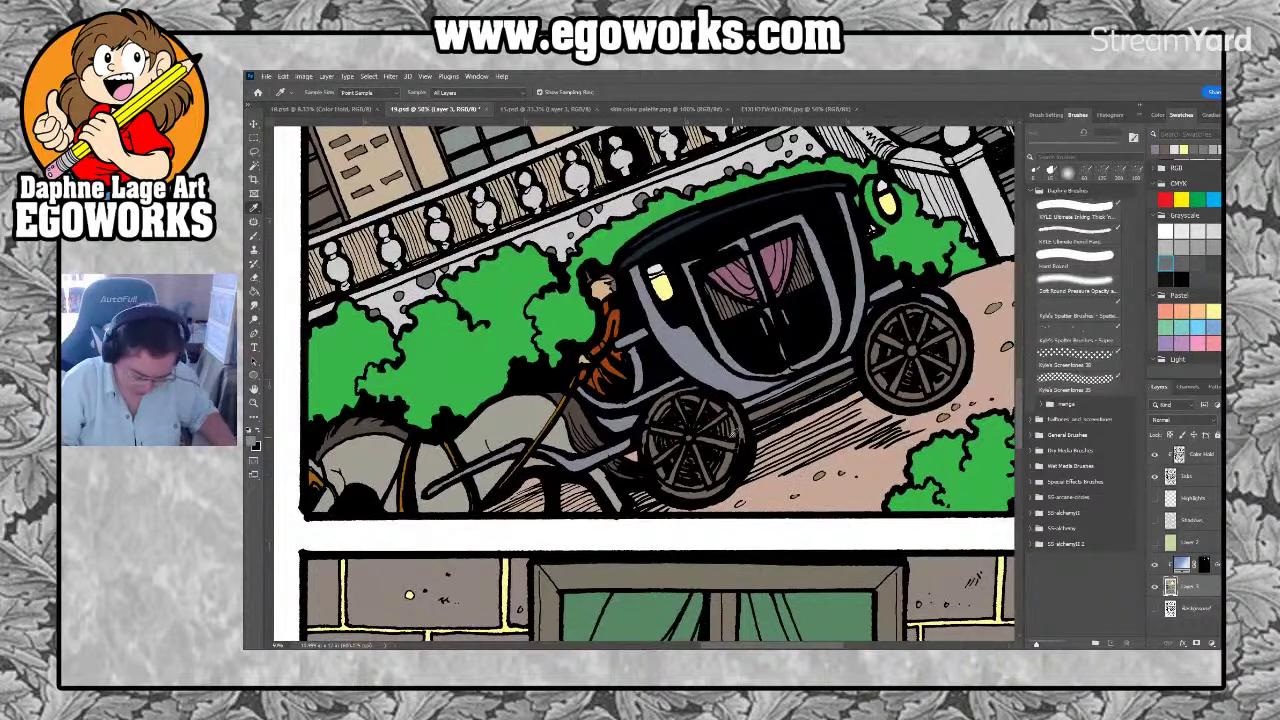
pyautogui.click(727, 461)
pyautogui.press('l')
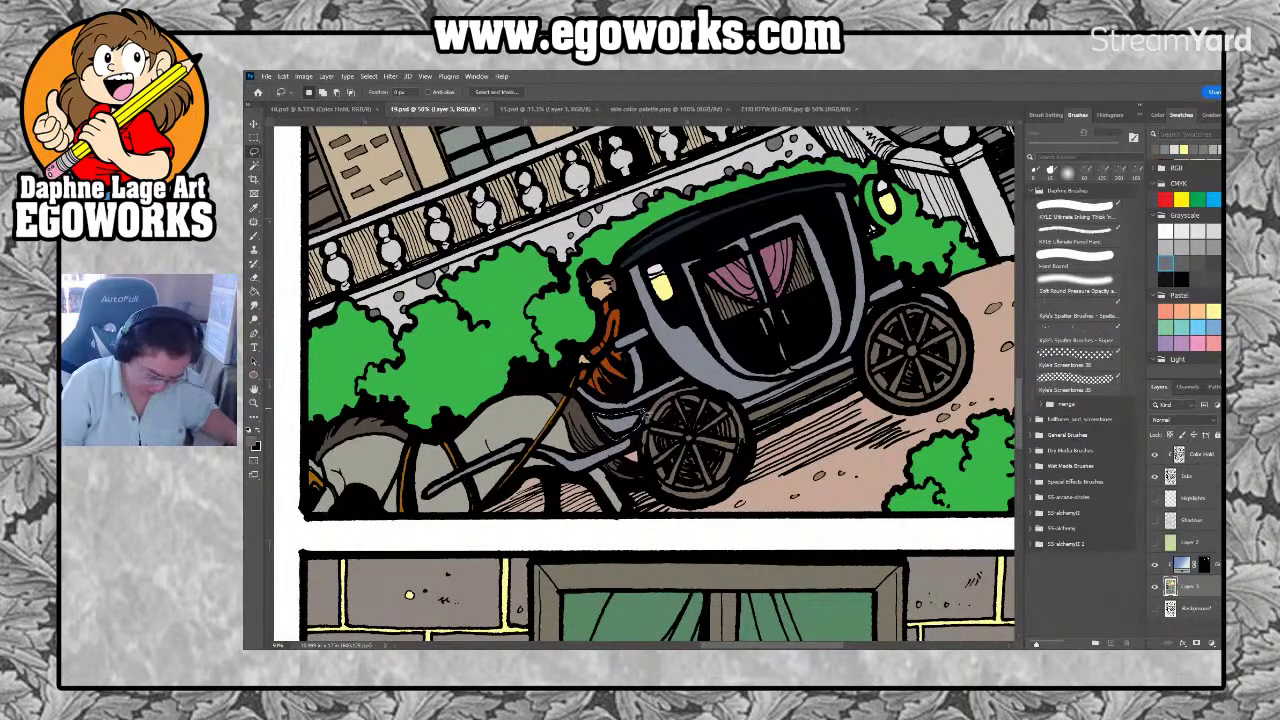
pyautogui.press('g')
pyautogui.moveTo(847, 368); pyautogui.dragTo(833, 404)
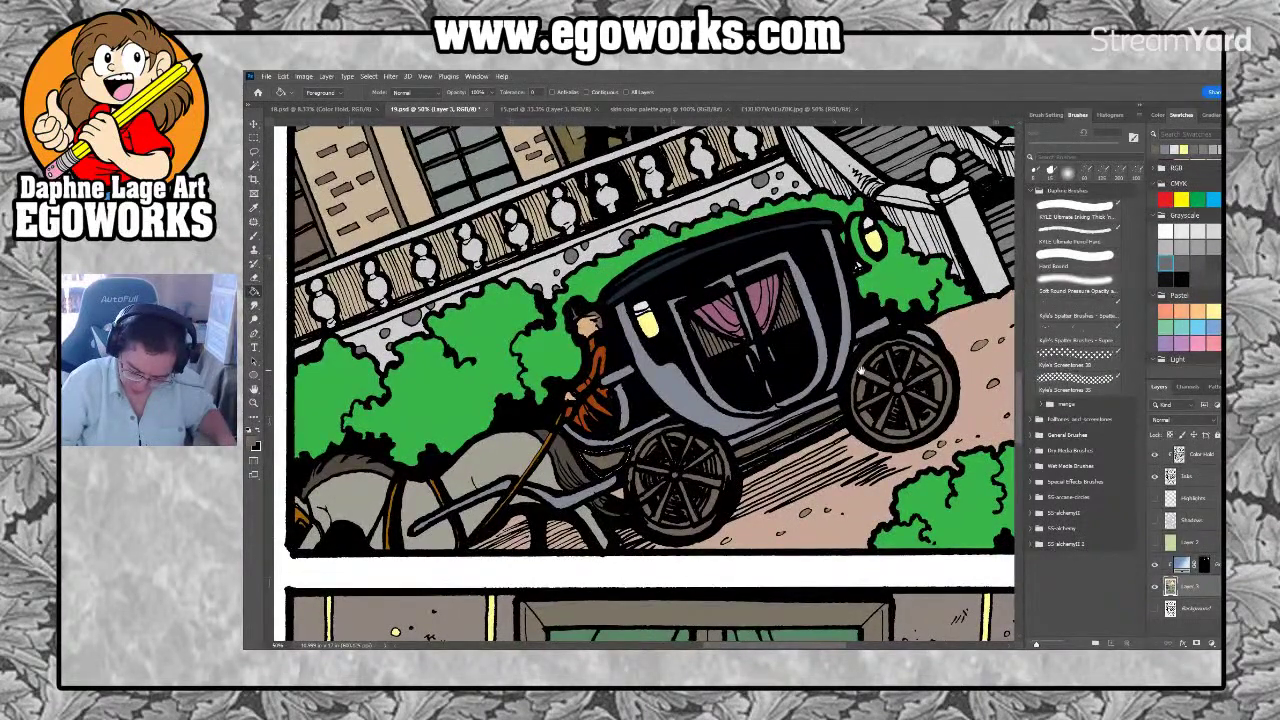
# Fill the bar behind the driver and the bar above the rear wheel with the same brown
pyautogui.press('l')
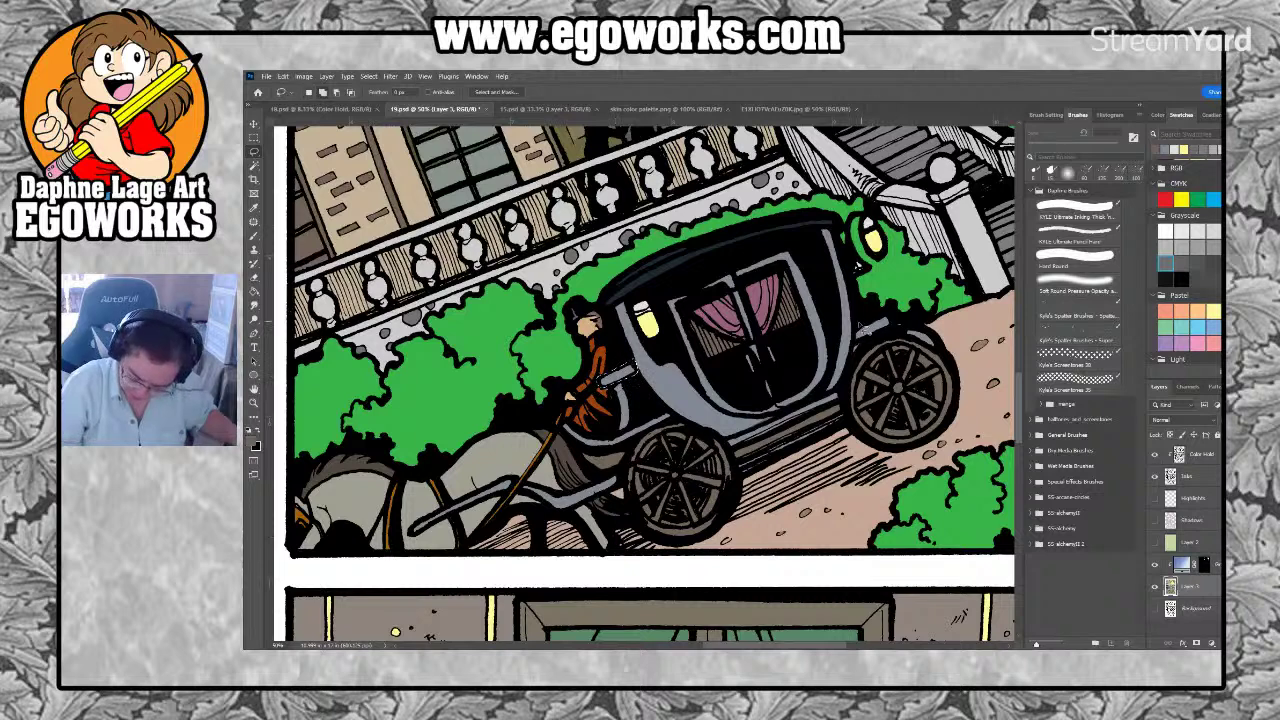
pyautogui.press('g')
pyautogui.click(888, 329)
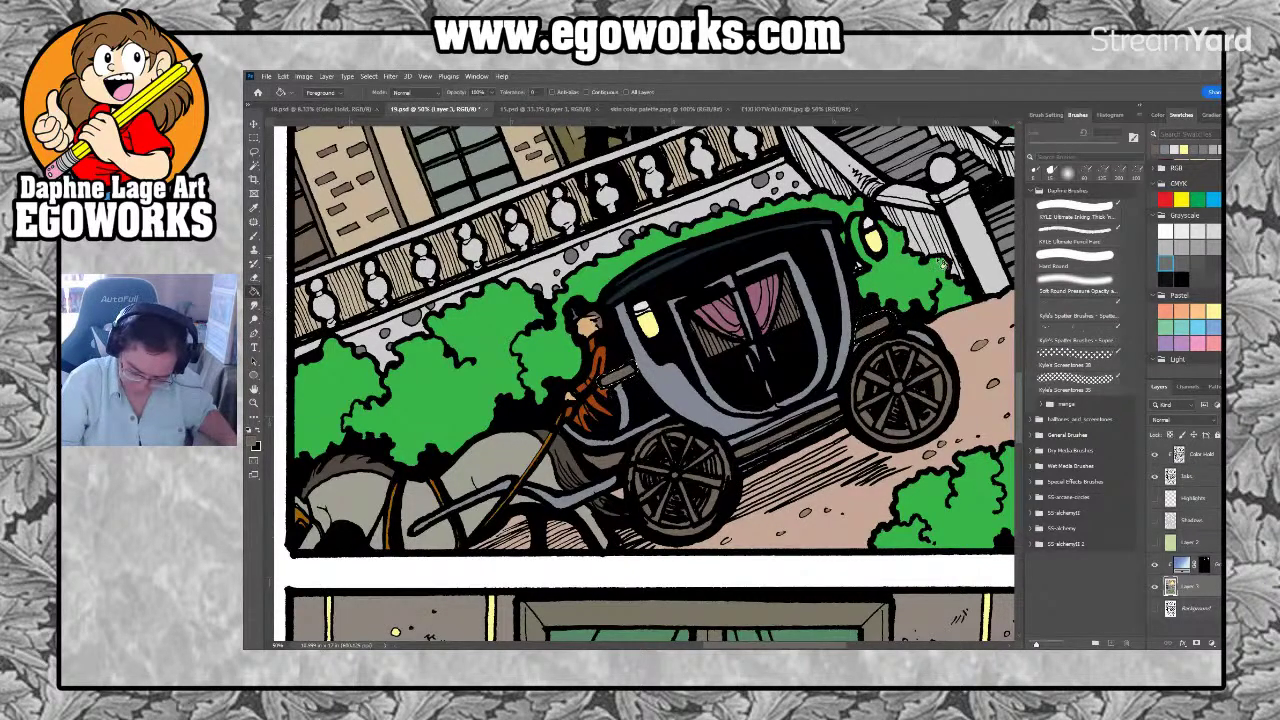
# Fill the carriage door frame with the dark blue sampled from the carriage in the neighbouring fence panel
pyautogui.moveTo(930, 253); pyautogui.dragTo(965, 500)
pyautogui.moveTo(774, 135); pyautogui.dragTo(946, 543)
pyautogui.moveTo(600, 625); pyautogui.dragTo(800, 420)
pyautogui.moveTo(569, 543); pyautogui.dragTo(817, 343)
pyautogui.moveTo(757, 408); pyautogui.dragTo(932, 321)
pyautogui.press('i')
pyautogui.click(463, 248)
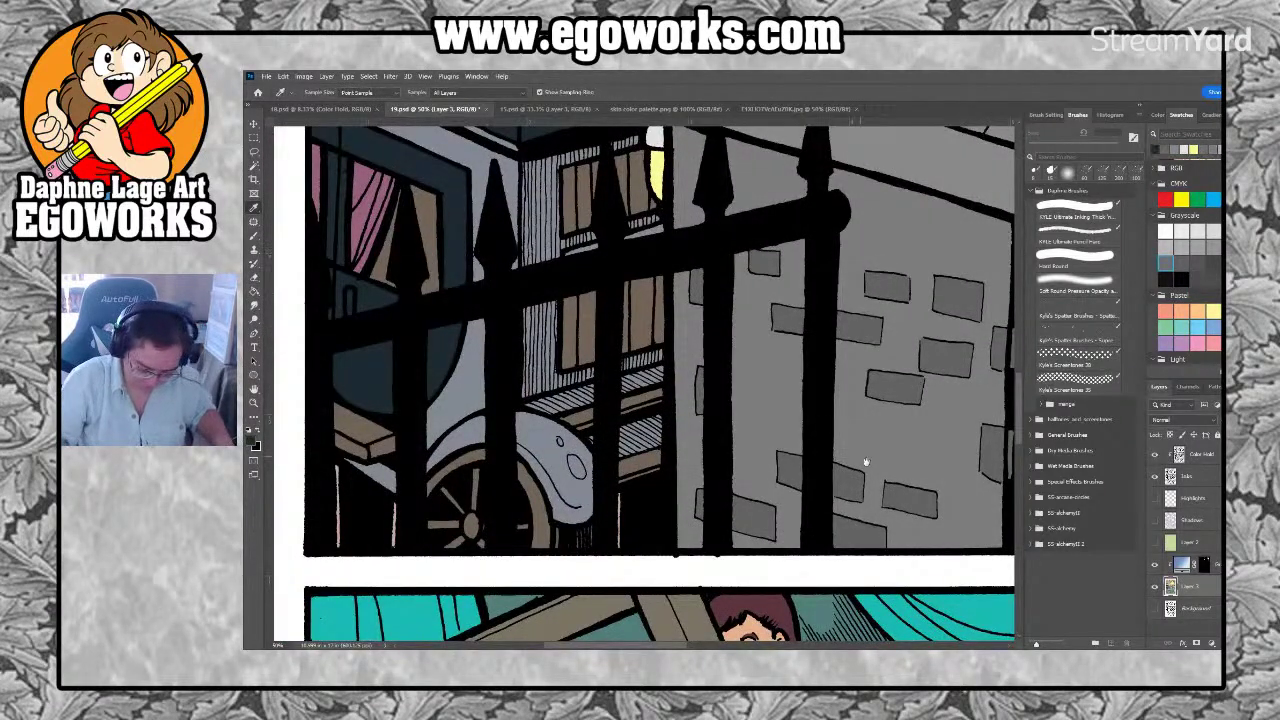
pyautogui.moveTo(954, 483); pyautogui.dragTo(750, 370)
pyautogui.press('l')
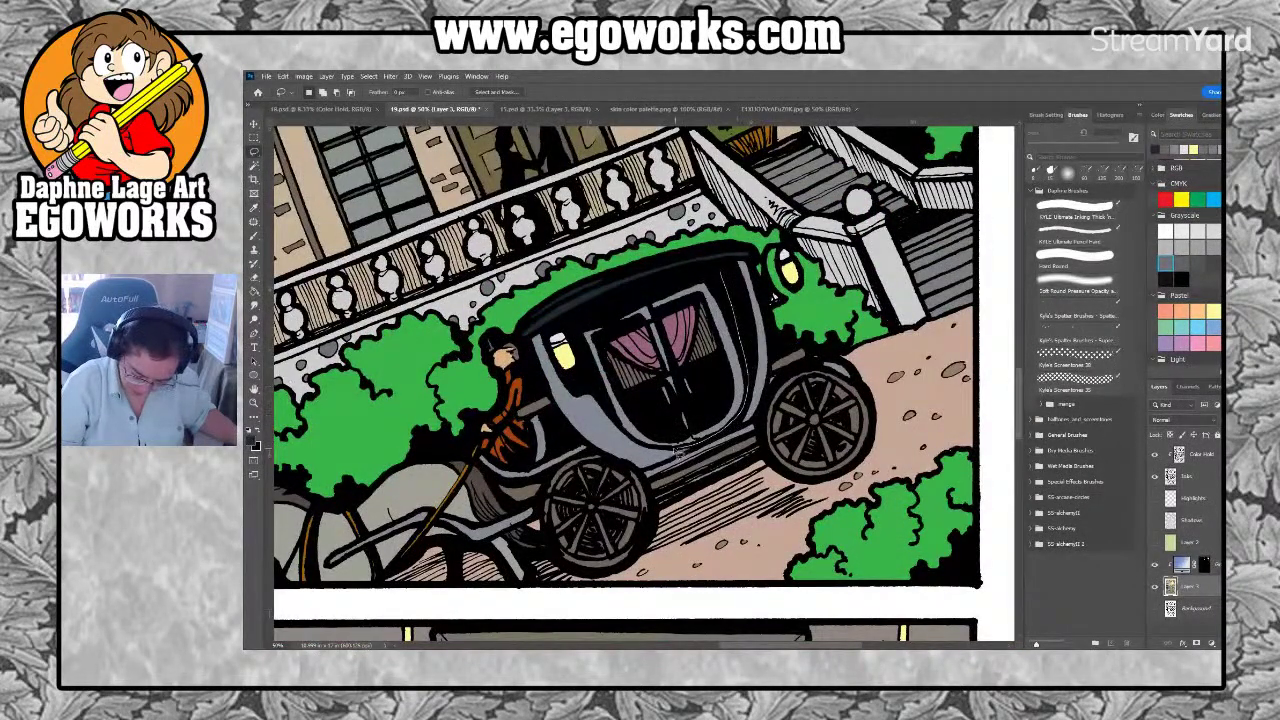
pyautogui.moveTo(598, 397)
pyautogui.mouseDown()
pyautogui.moveTo(588, 330)
pyautogui.moveTo(600, 400)
pyautogui.mouseUp()
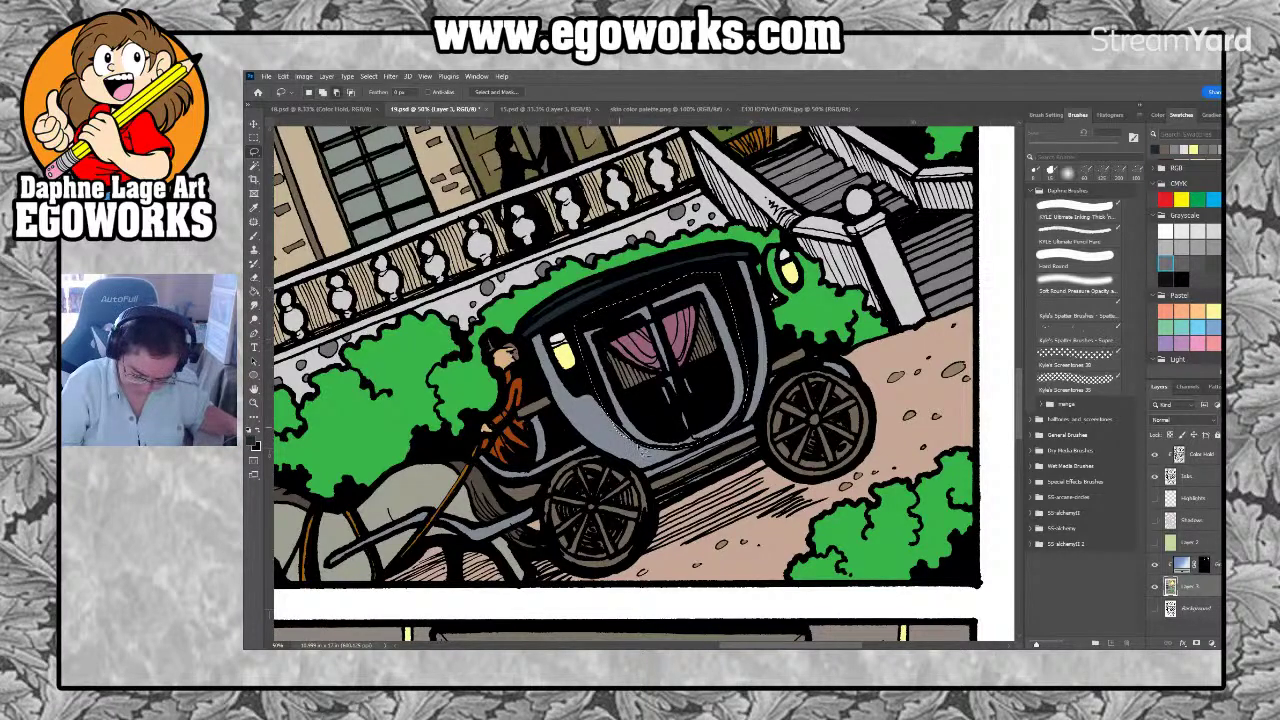
pyautogui.press('g')
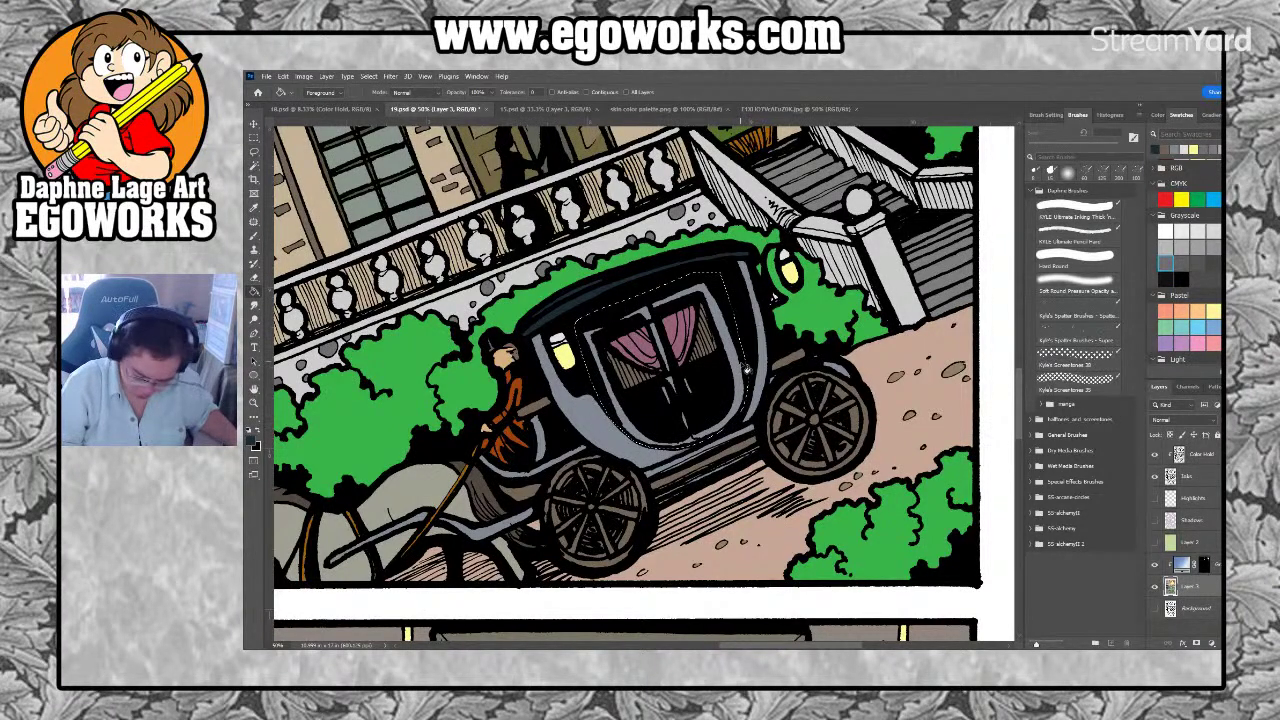
pyautogui.click(744, 370)
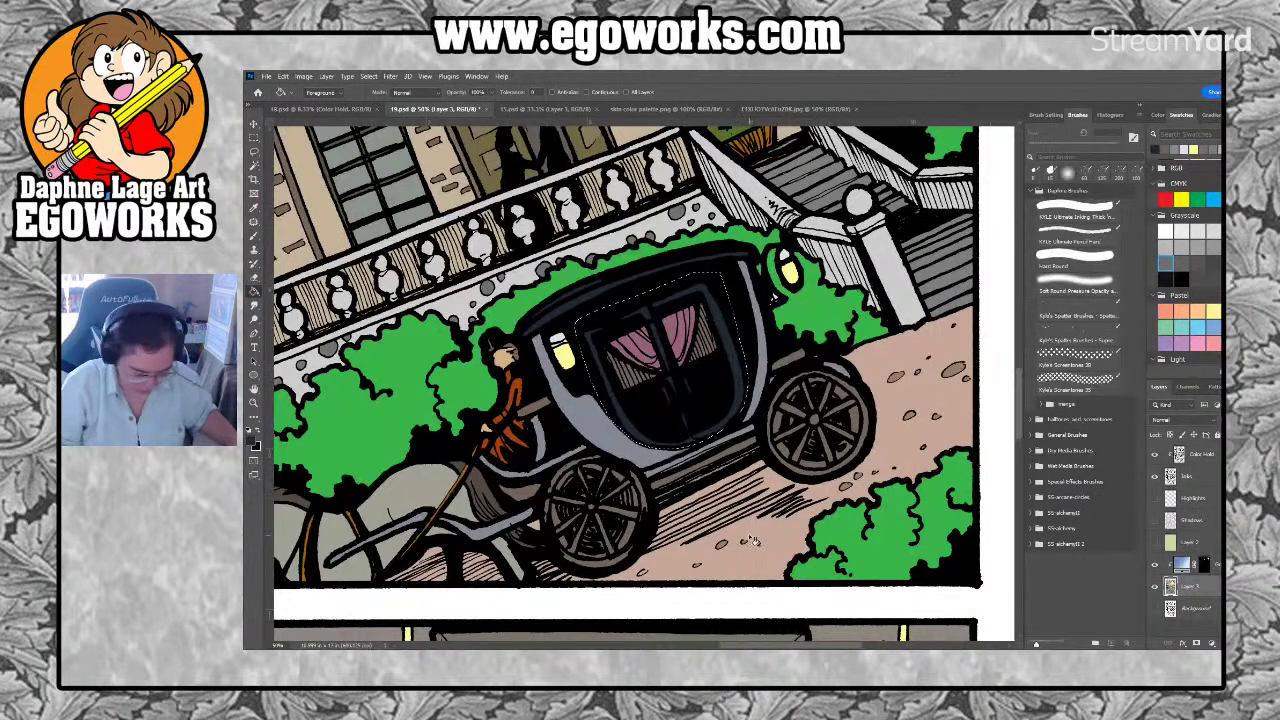
# Clear the door selection and ready the Brush with the blue-grey sampled from the carriage body's lower trim
pyautogui.press('i')
pyautogui.click(646, 450)
pyautogui.hotkey('ctrl', 'd')
pyautogui.press('b')
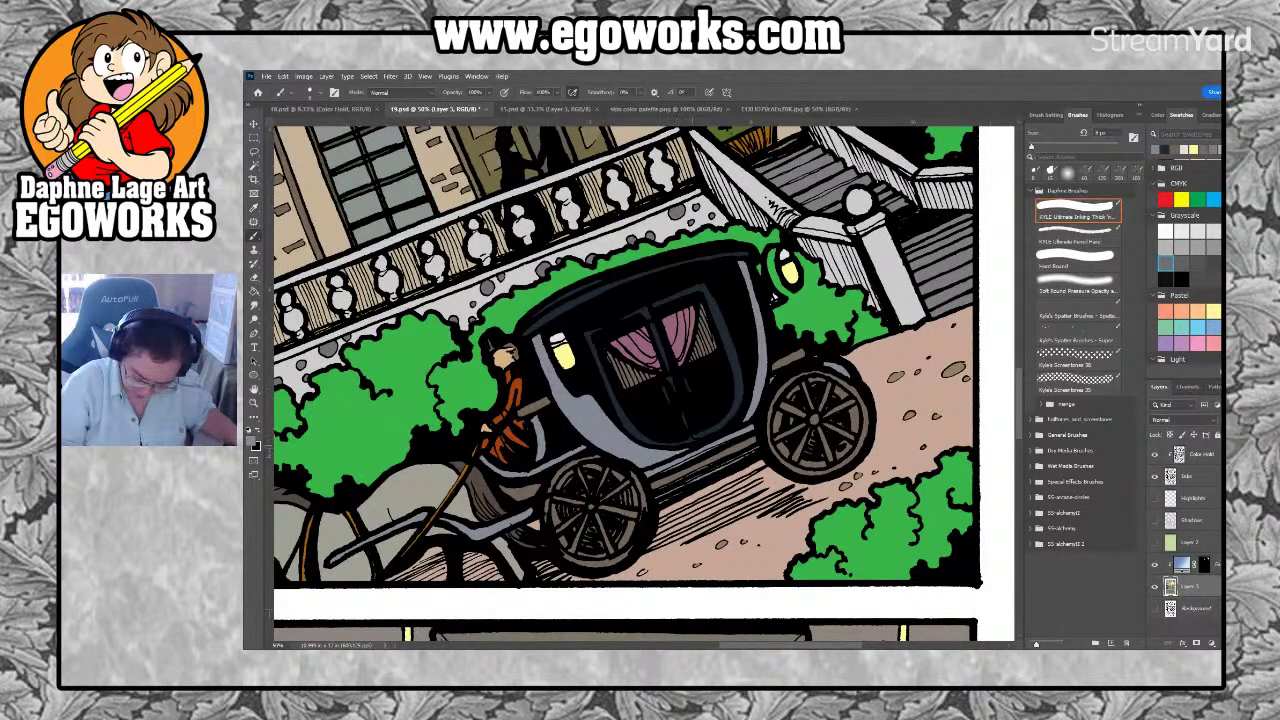
pyautogui.moveTo(693, 530); pyautogui.dragTo(834, 467)
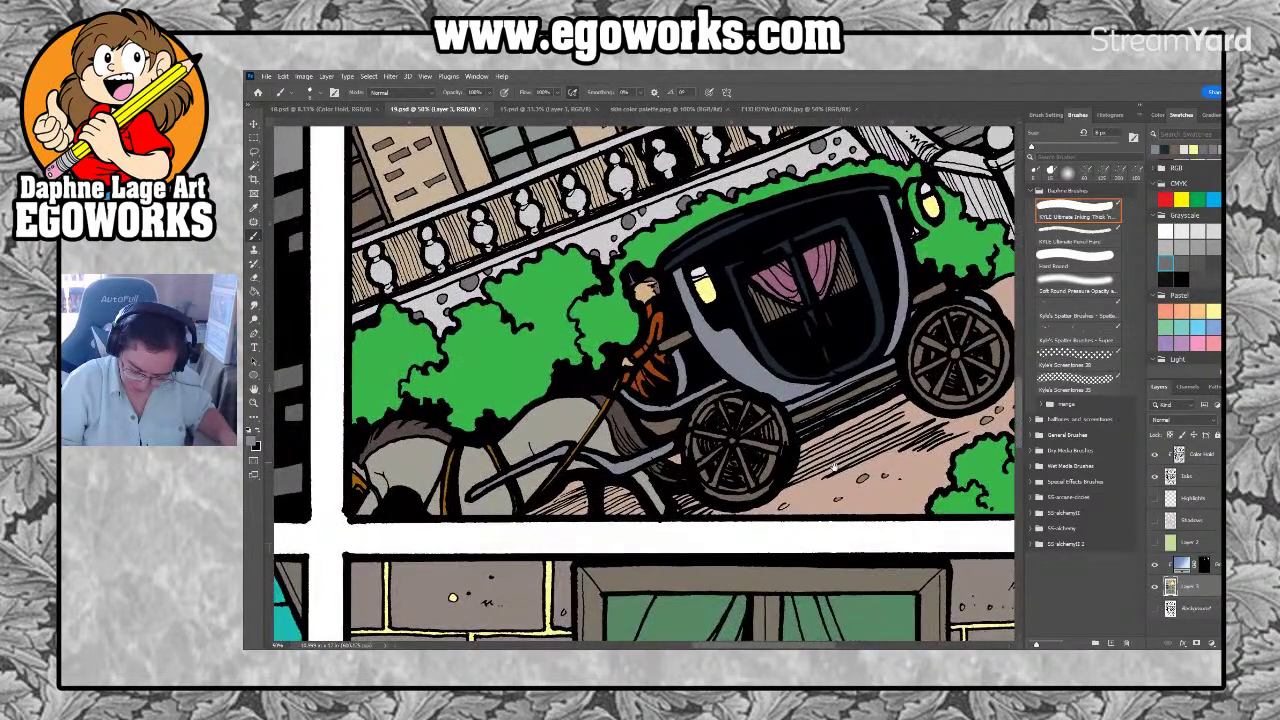
pyautogui.moveTo(680, 338); pyautogui.dragTo(702, 331)
# Choose a brown swatch, lasso the area around the horse and fill its reins and harness straps with that brown
pyautogui.keyDown('alt'); pyautogui.click(684, 346); pyautogui.keyUp('alt')
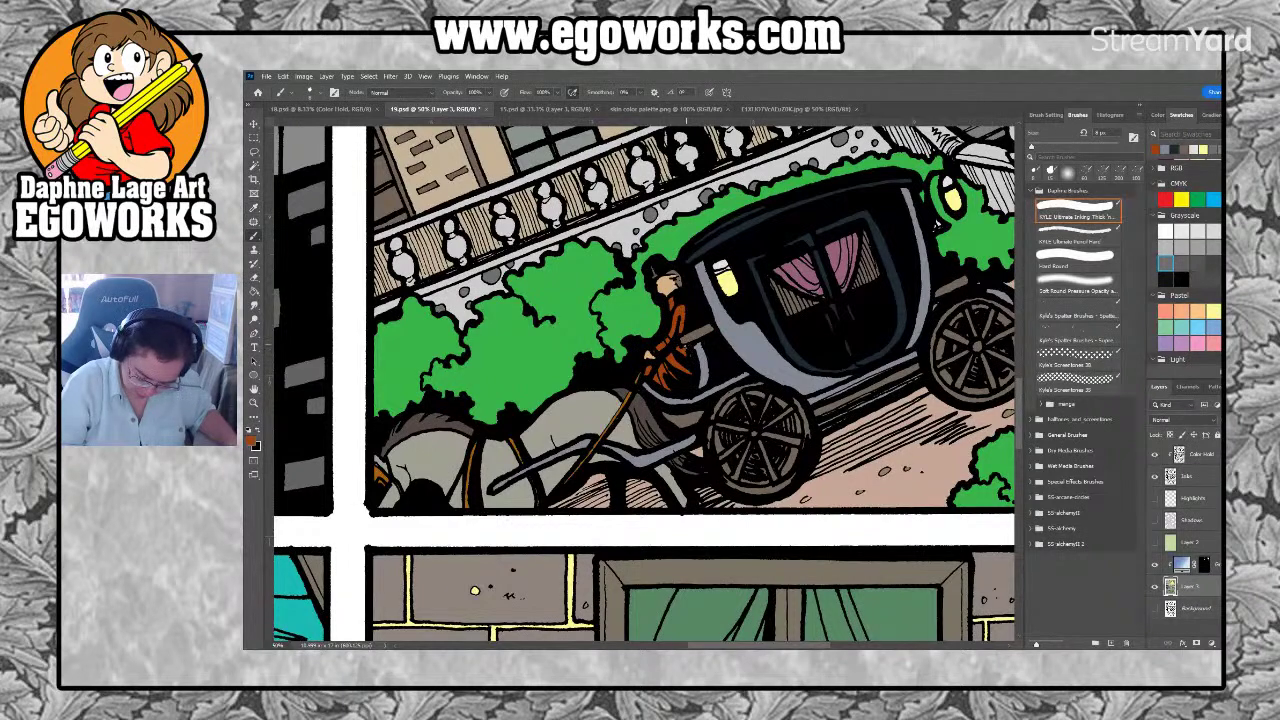
pyautogui.moveTo(701, 517); pyautogui.dragTo(757, 501)
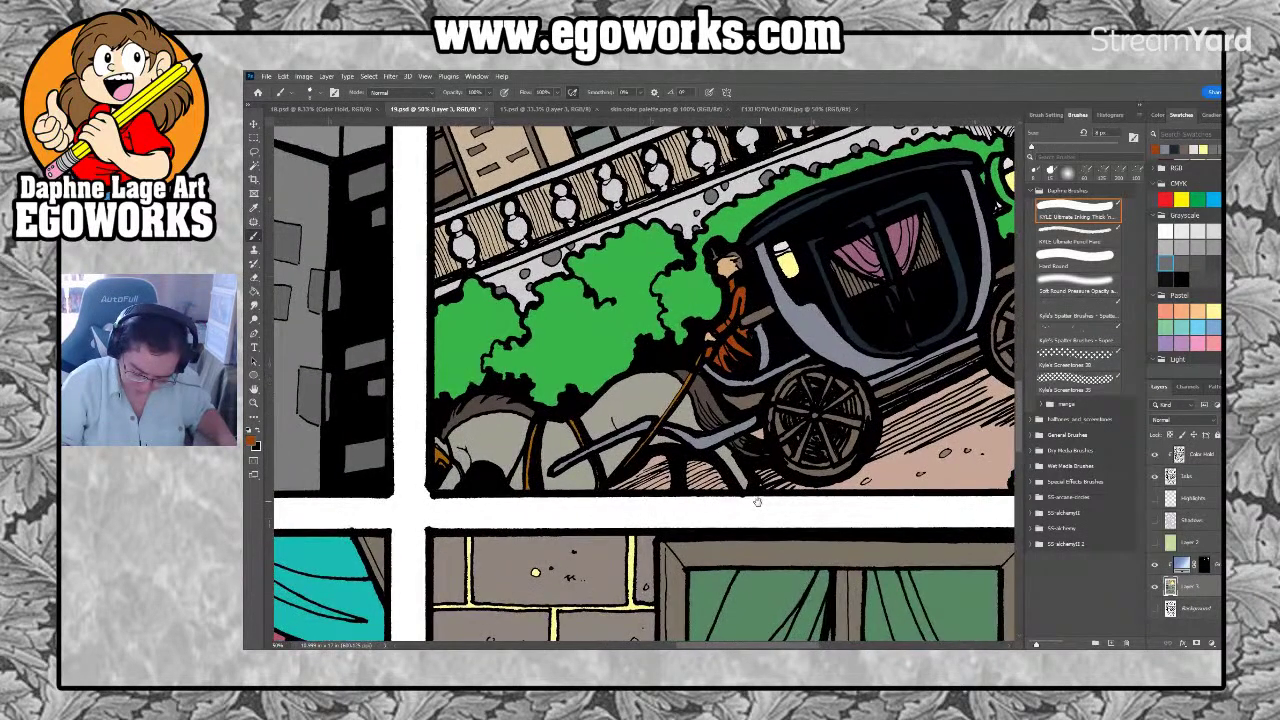
pyautogui.scroll(-10, 1188, 260)
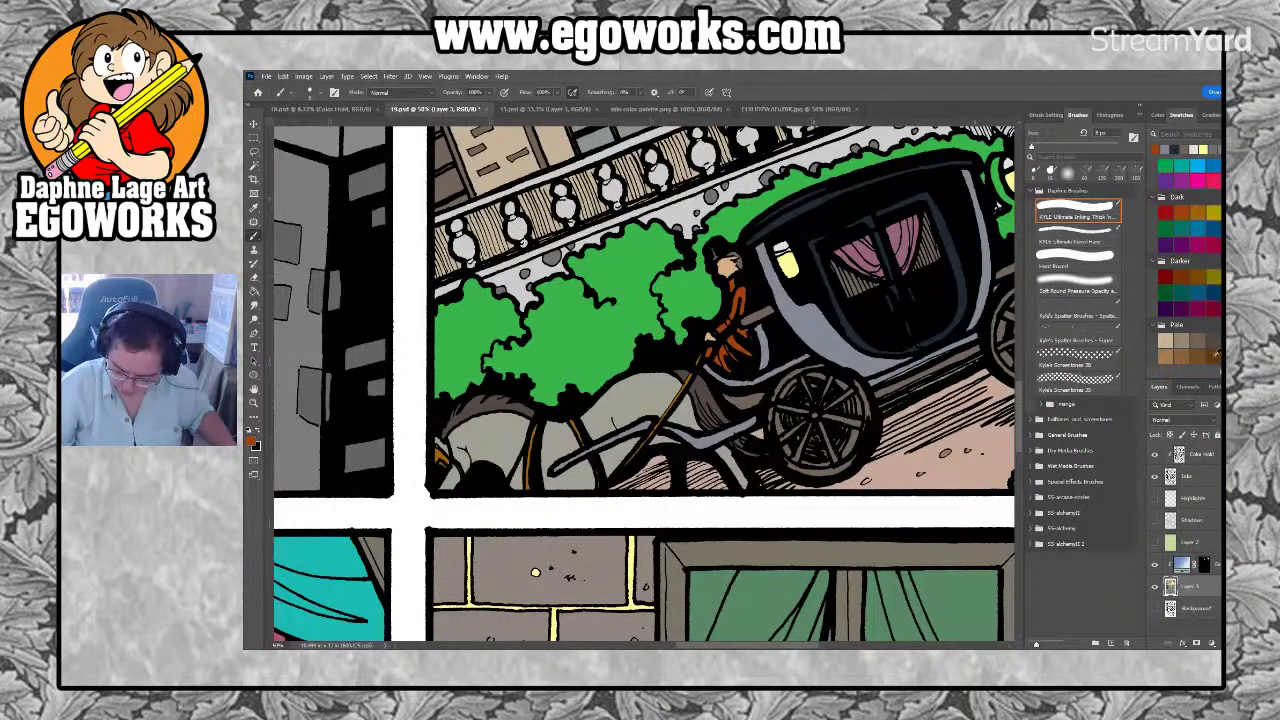
pyautogui.click(1197, 352)
pyautogui.press('l')
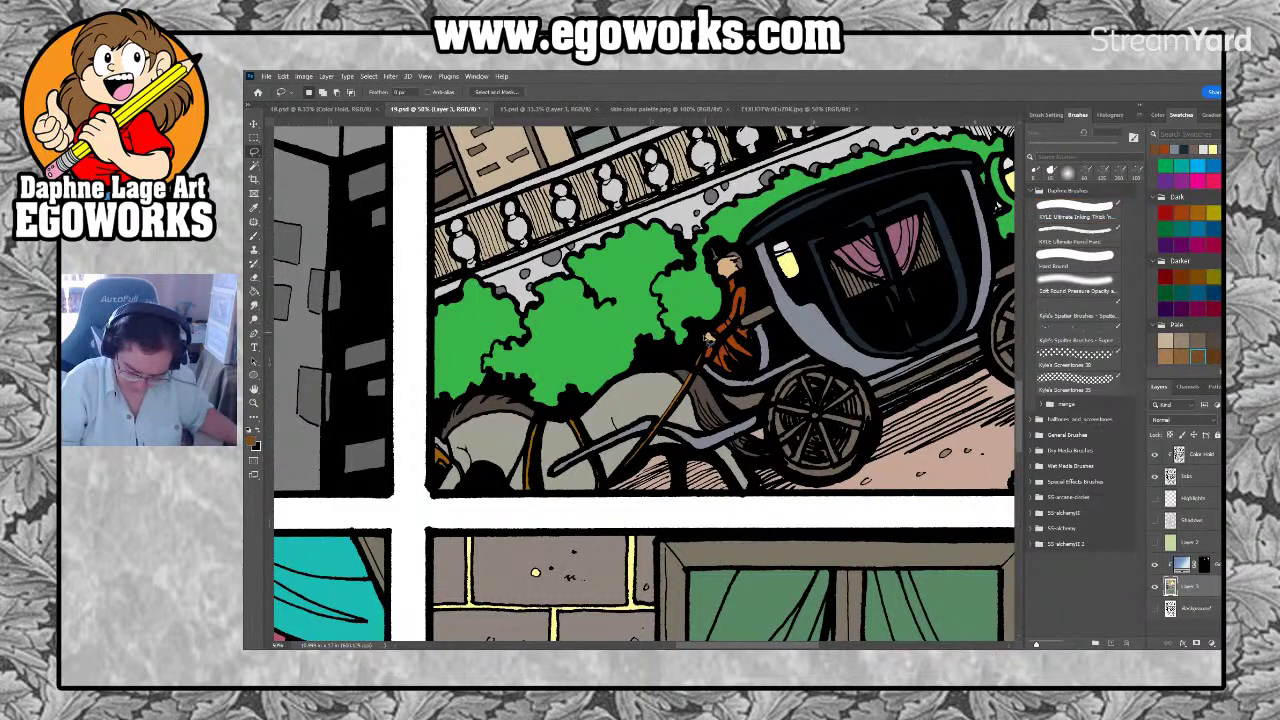
pyautogui.moveTo(705, 345)
pyautogui.mouseDown()
pyautogui.moveTo(707, 518)
pyautogui.moveTo(439, 515)
pyautogui.moveTo(409, 473)
pyautogui.moveTo(482, 372)
pyautogui.mouseUp()
pyautogui.press('g')
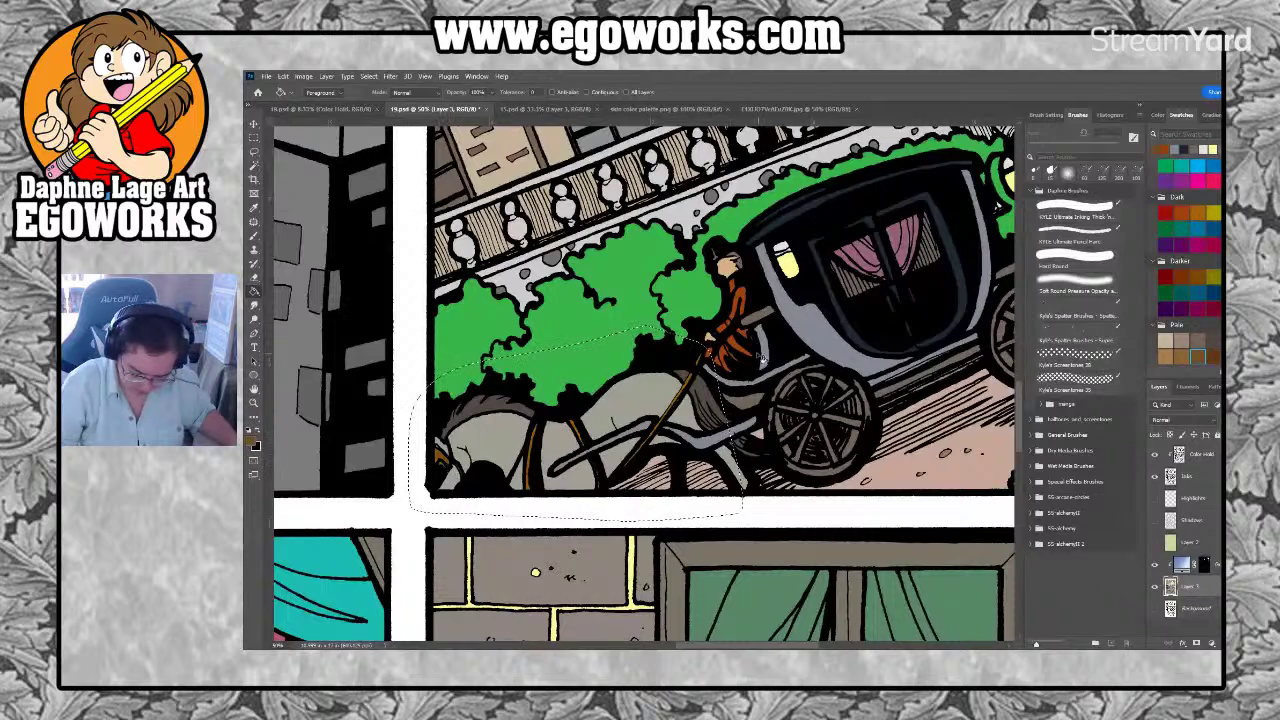
pyautogui.moveTo(875, 443)
pyautogui.mouseDown()
pyautogui.moveTo(865, 533)
pyautogui.moveTo(695, 593)
pyautogui.mouseUp()
pyautogui.moveTo(782, 533)
pyautogui.mouseDown()
pyautogui.moveTo(822, 513)
pyautogui.moveTo(722, 573)
pyautogui.moveTo(795, 516)
pyautogui.mouseUp()
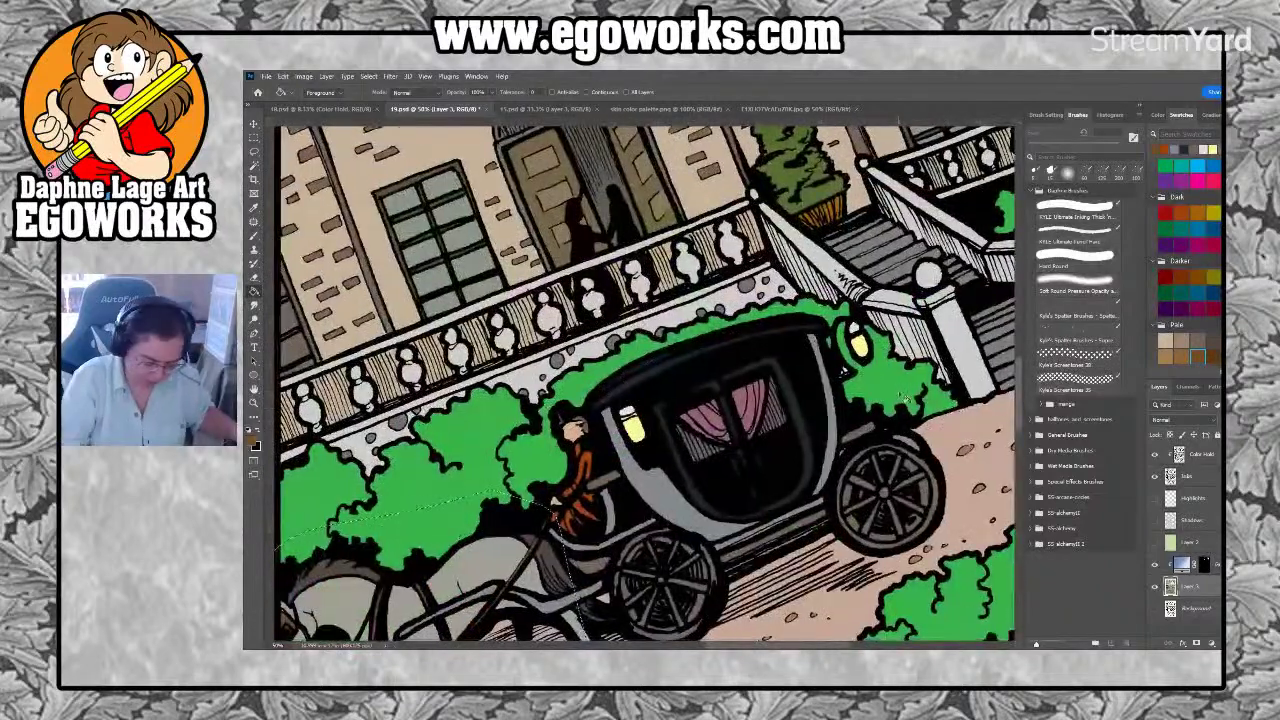
# Show the Shadows and Highlights layers over the flat colors of the comic page
pyautogui.hotkey('ctrl', '-')
pyautogui.hotkey('ctrl', '-')
pyautogui.hotkey('ctrl', '-')
pyautogui.hotkey('ctrl', '-')
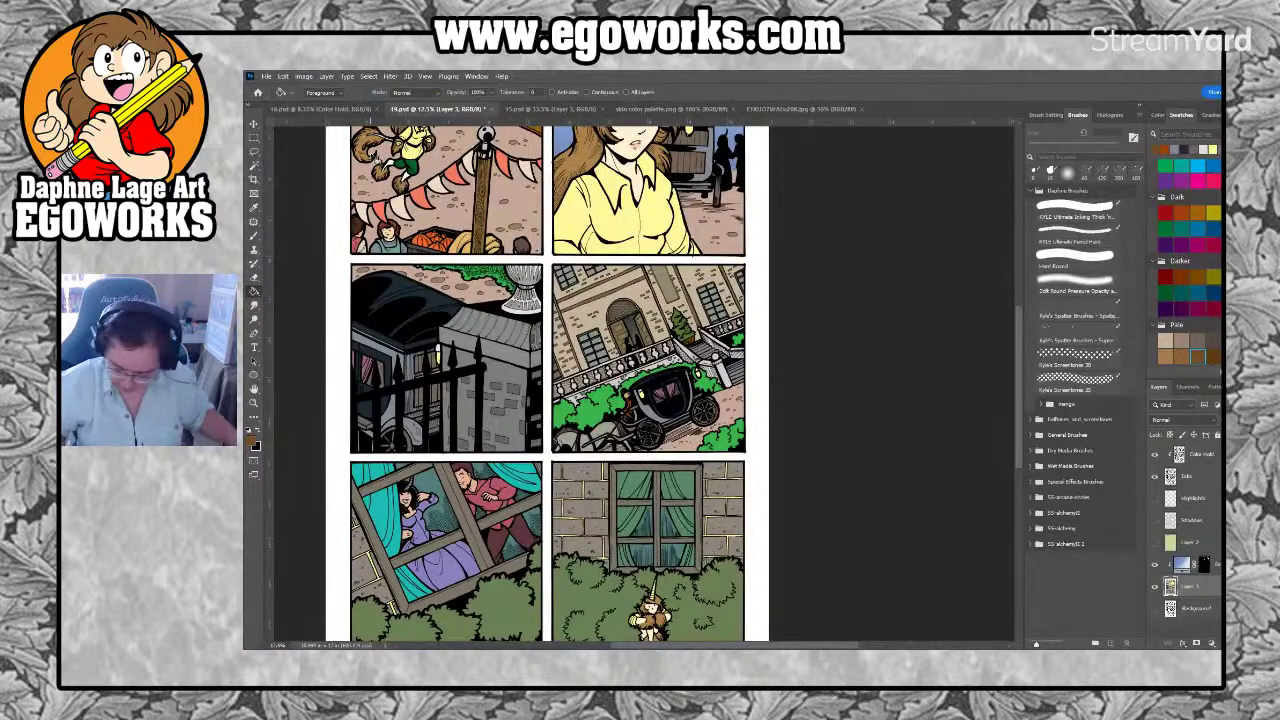
pyautogui.click(1155, 520)
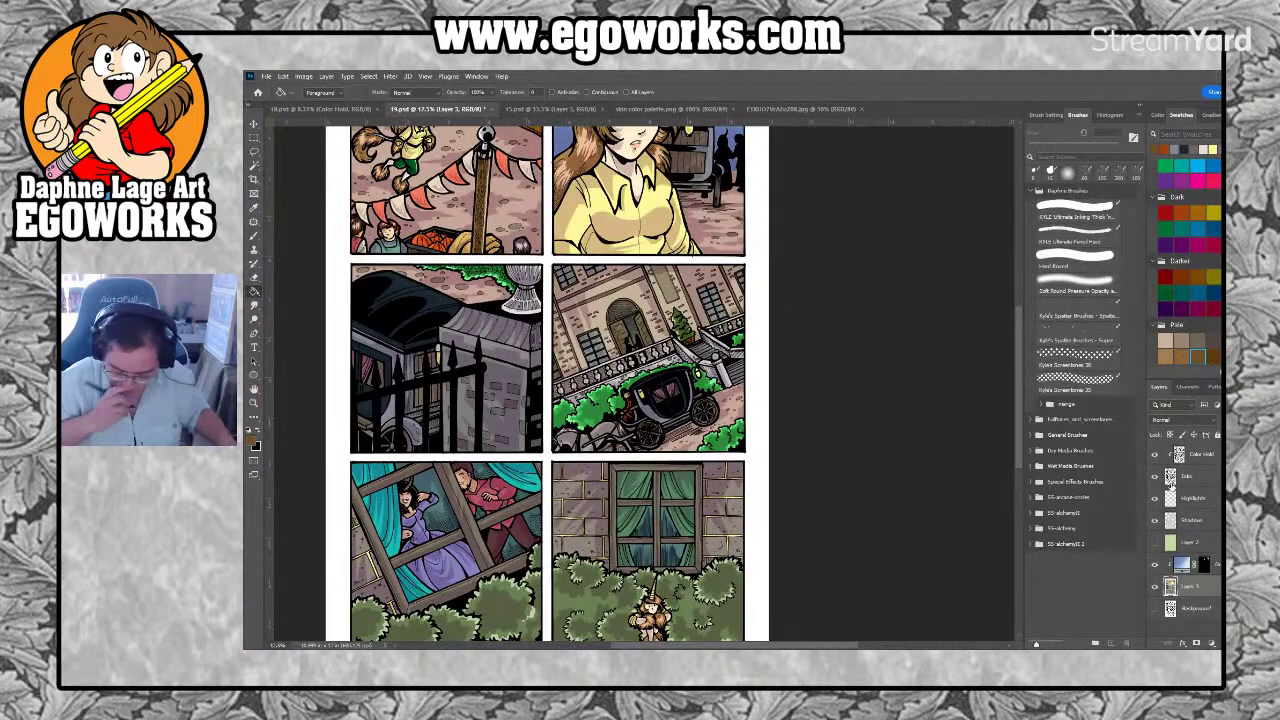
pyautogui.moveTo(691, 473); pyautogui.dragTo(769, 519)
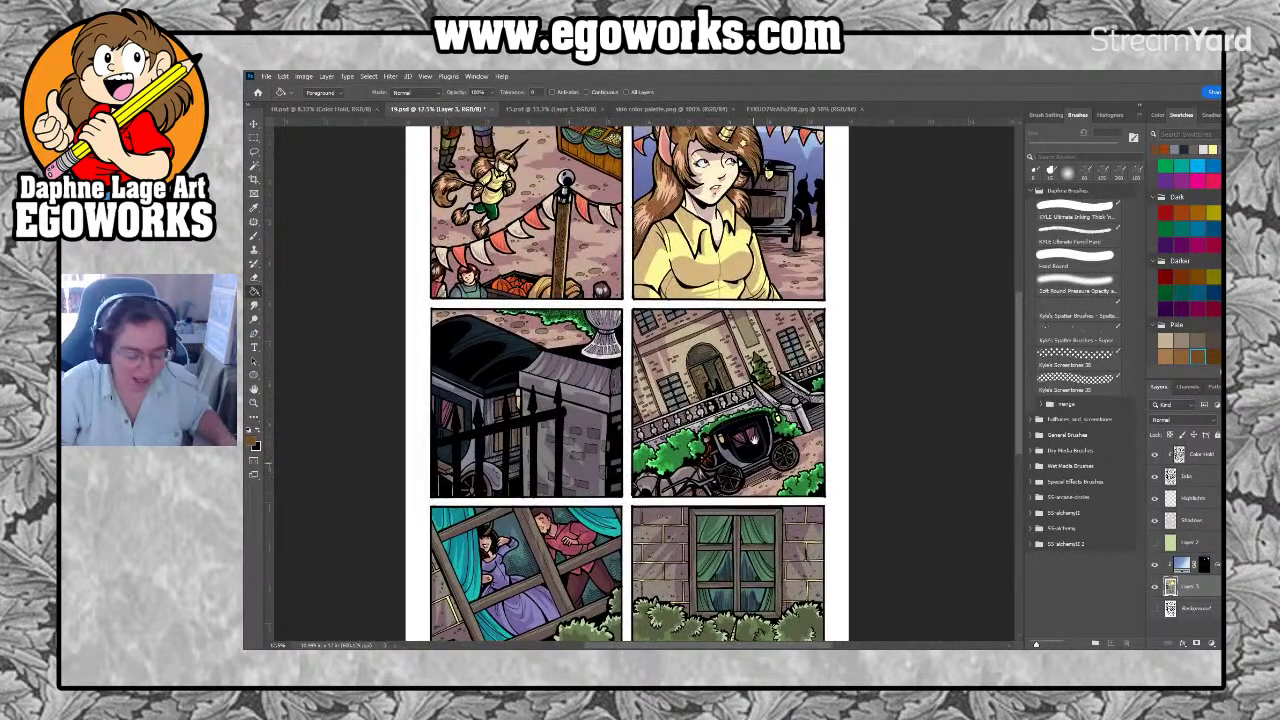
# Review the shaded carriage panel in close-up and alongside its neighbouring panels, and save the page
pyautogui.hotkey('ctrl', '+')
pyautogui.hotkey('ctrl', '+')
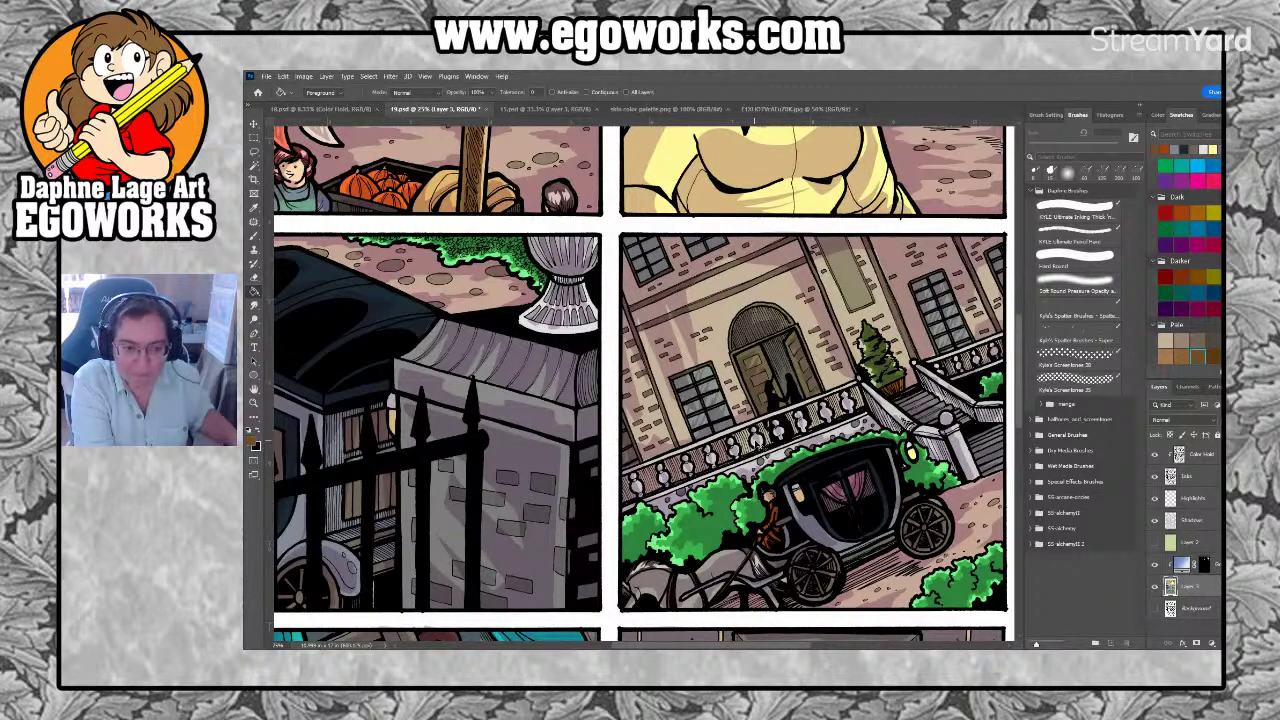
pyautogui.hotkey('ctrl', '-')
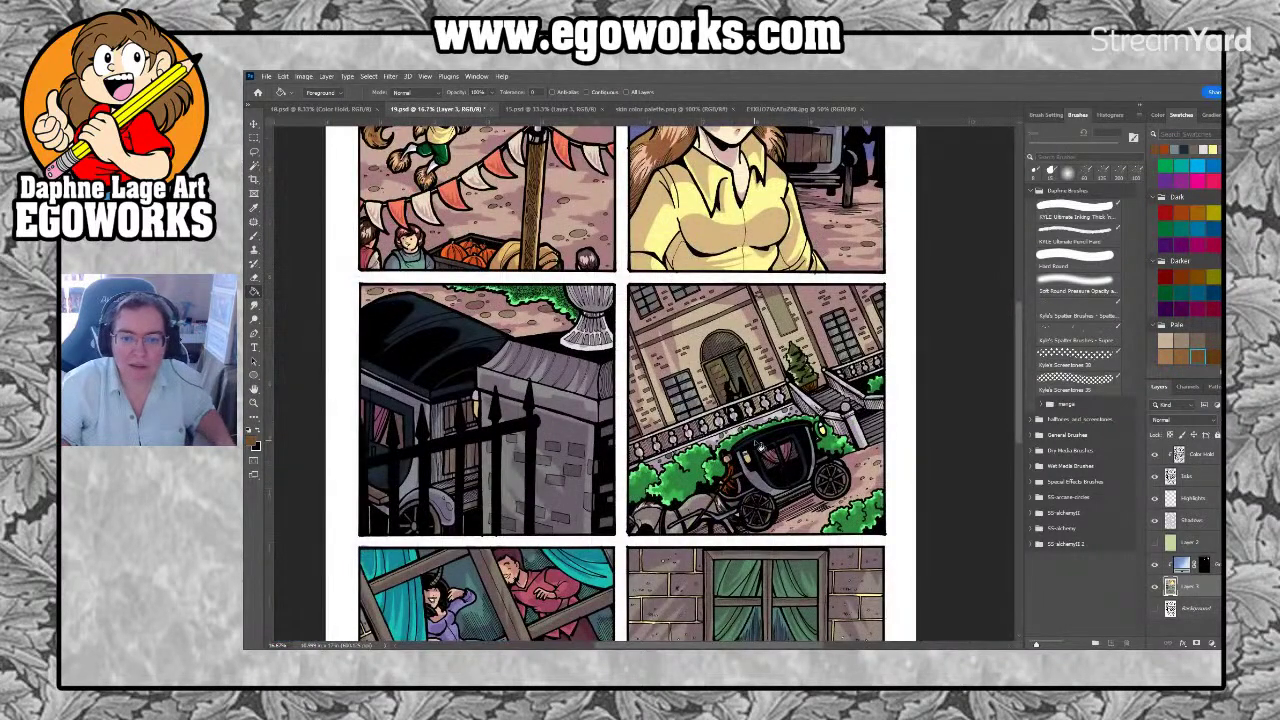
pyautogui.moveTo(827, 256); pyautogui.dragTo(864, 214)
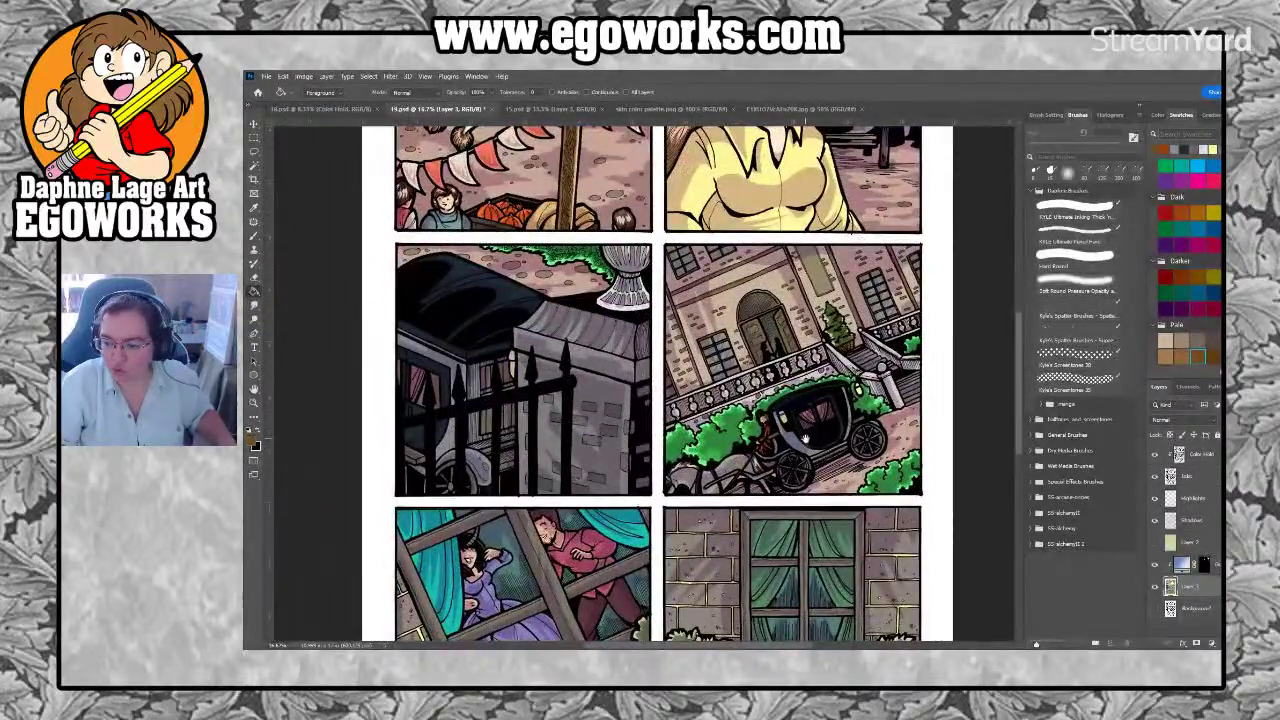
pyautogui.moveTo(808, 467)
pyautogui.mouseDown()
pyautogui.moveTo(804, 309)
pyautogui.moveTo(800, 516)
pyautogui.moveTo(812, 313)
pyautogui.moveTo(795, 377)
pyautogui.moveTo(796, 471)
pyautogui.mouseUp()
pyautogui.hotkey('ctrl', 's')
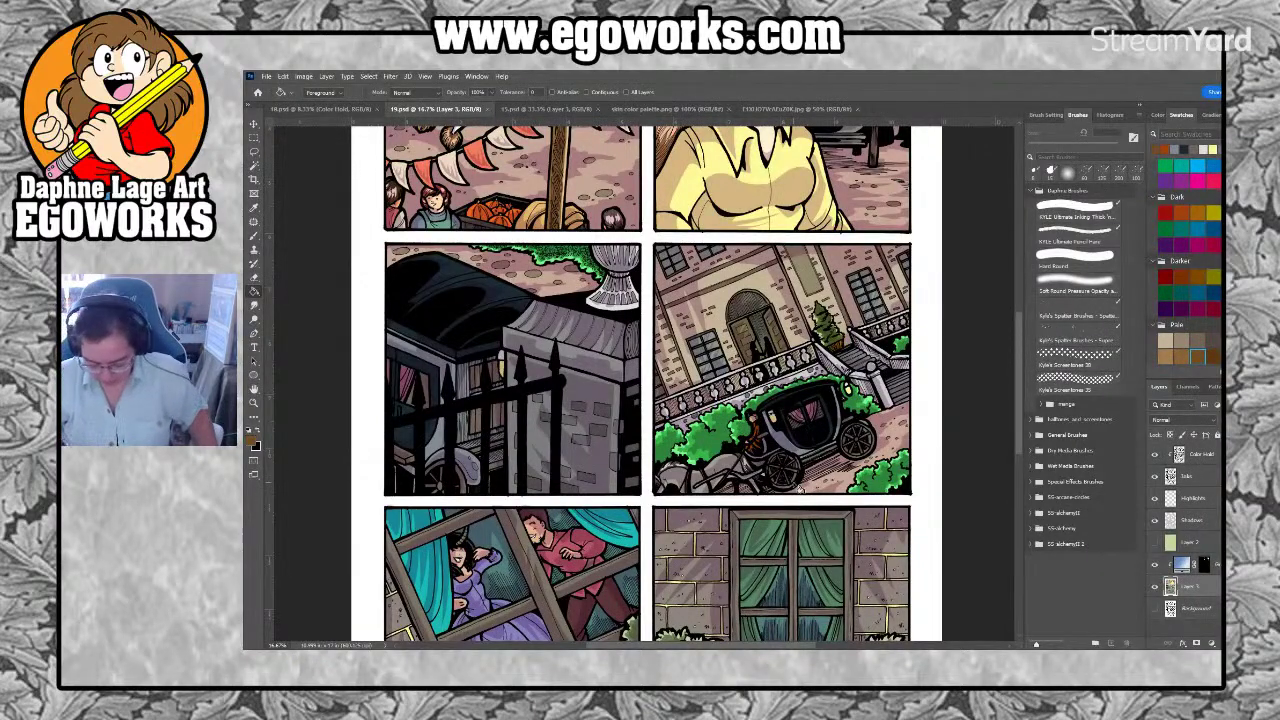
# Sample the green from the carriage panel's bushes, marquee-select the bottom two panels and fill their bushes with that green
pyautogui.moveTo(818, 584); pyautogui.dragTo(832, 556)
pyautogui.press('i')
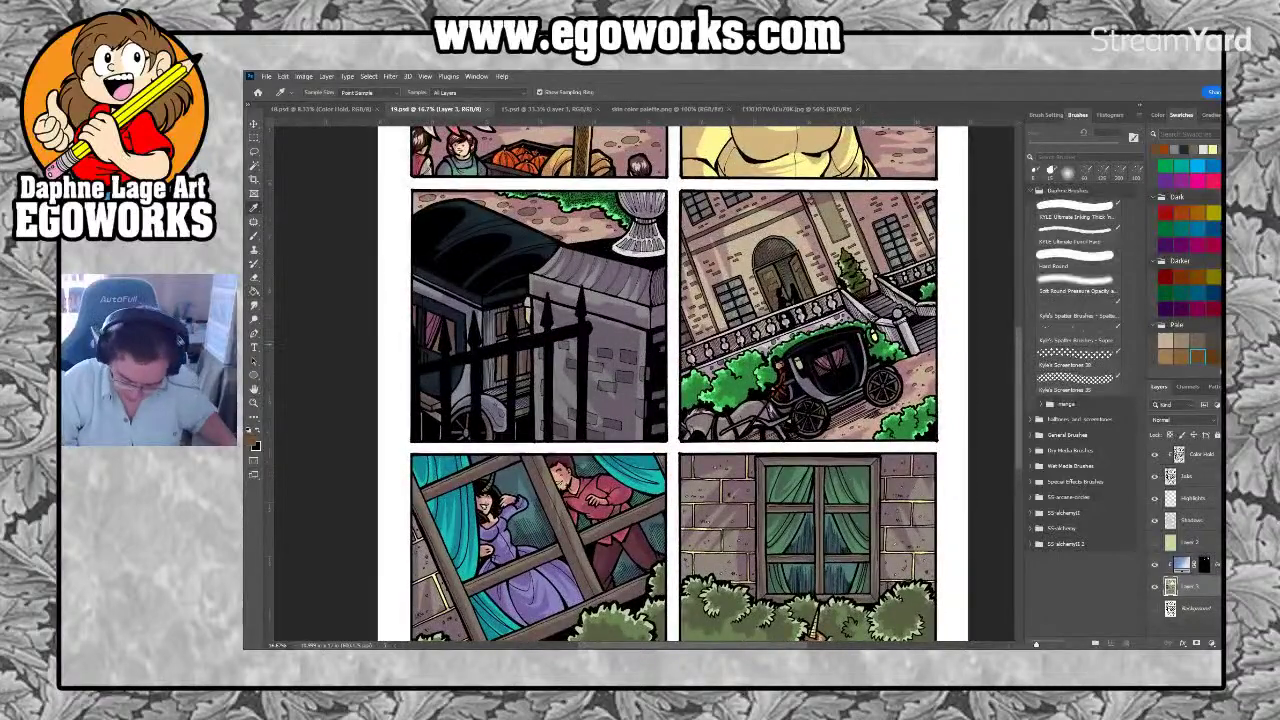
pyautogui.click(810, 537)
pyautogui.moveTo(851, 563); pyautogui.dragTo(861, 413)
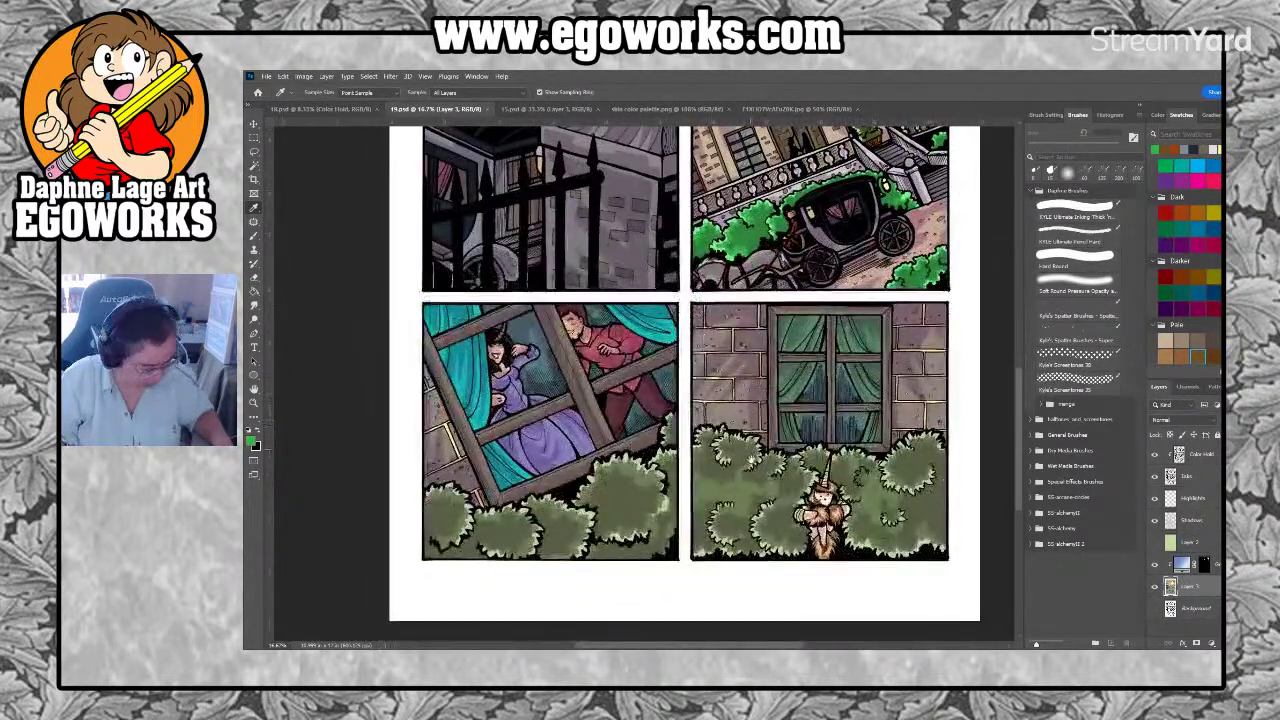
pyautogui.press('g')
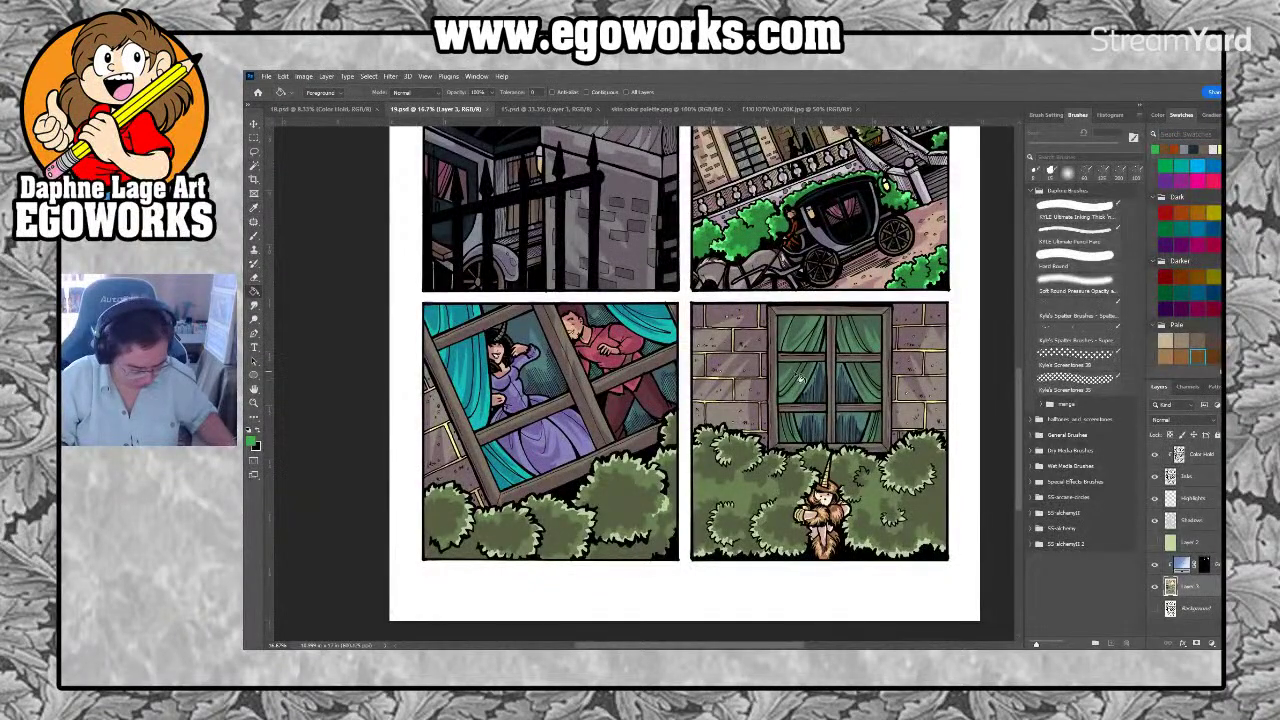
pyautogui.press('m')
pyautogui.moveTo(405, 296); pyautogui.dragTo(968, 576)
pyautogui.press('g')
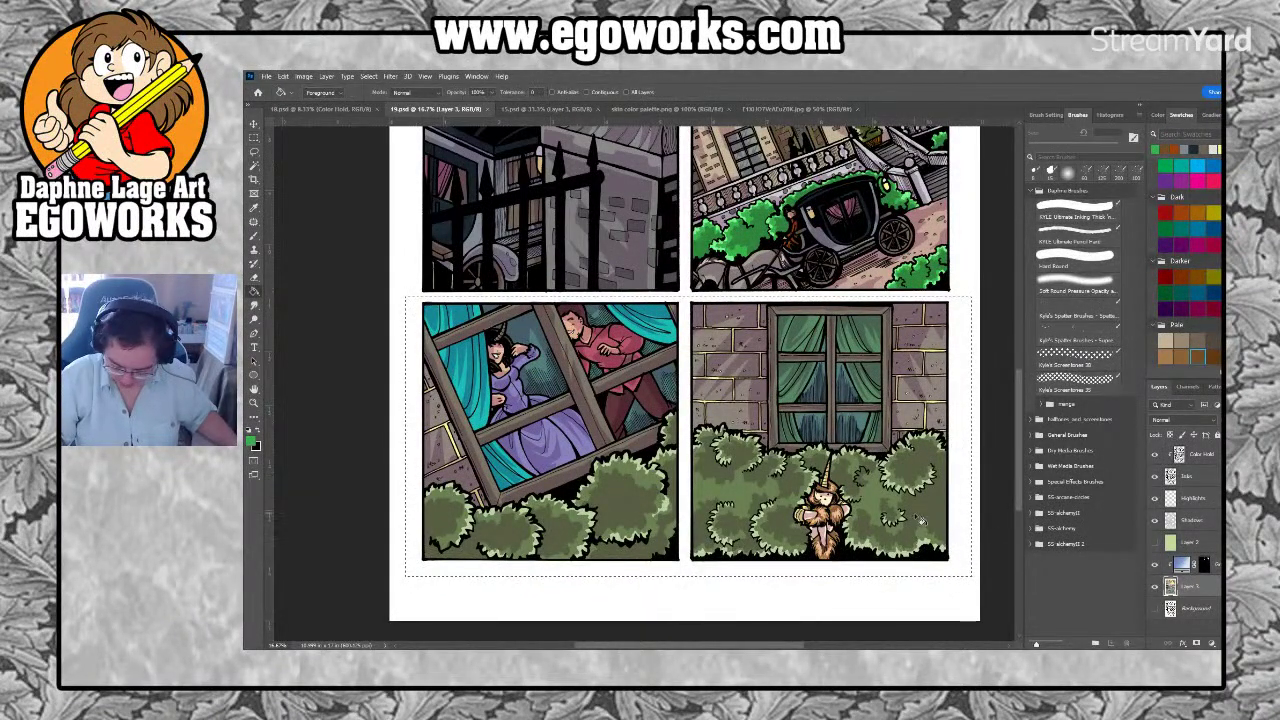
pyautogui.click(922, 518)
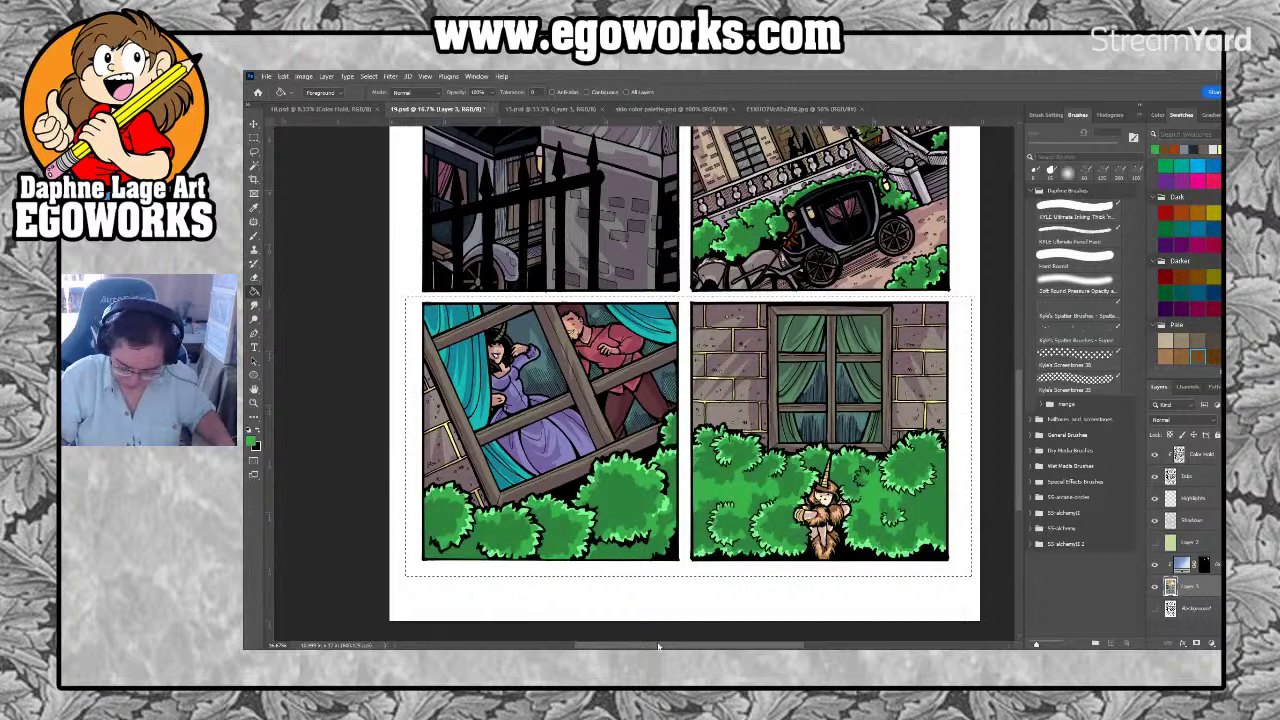
# Choose the white swatch, lasso the horned character's arms and legs in the window panel and fill them with white
pyautogui.click(253, 402)
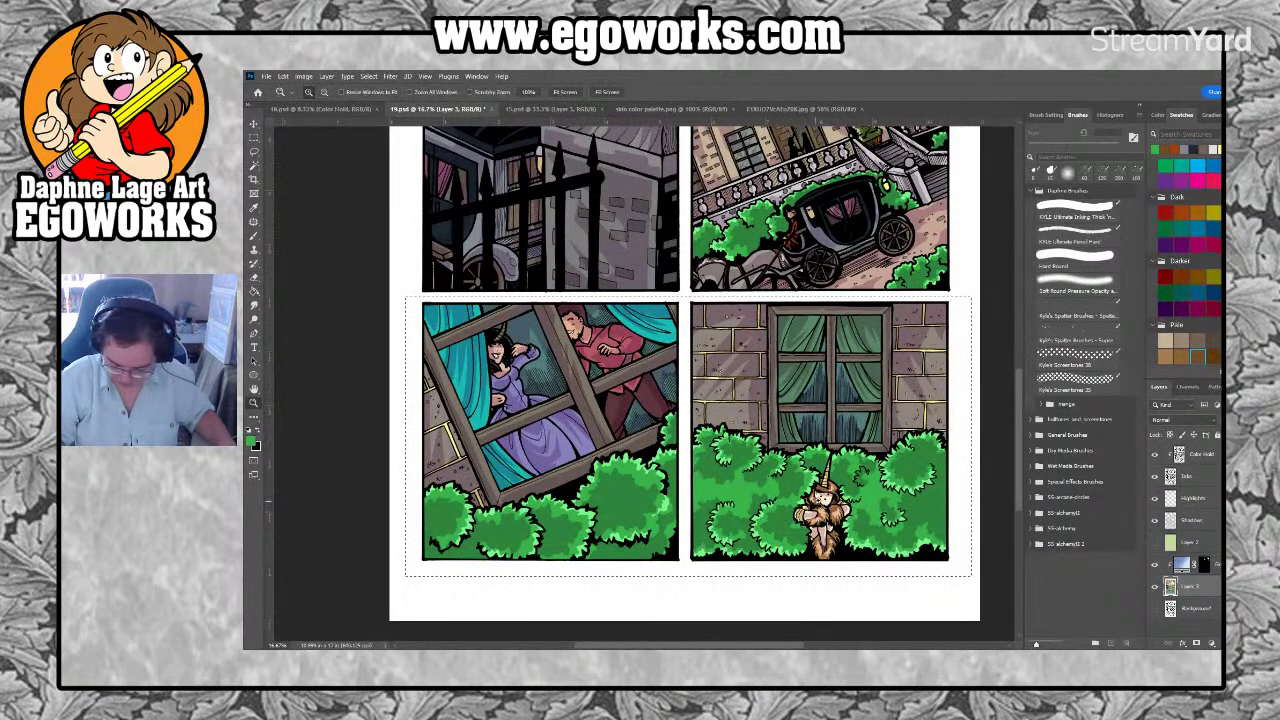
pyautogui.click(831, 504)
pyautogui.moveTo(831, 504); pyautogui.dragTo(761, 424)
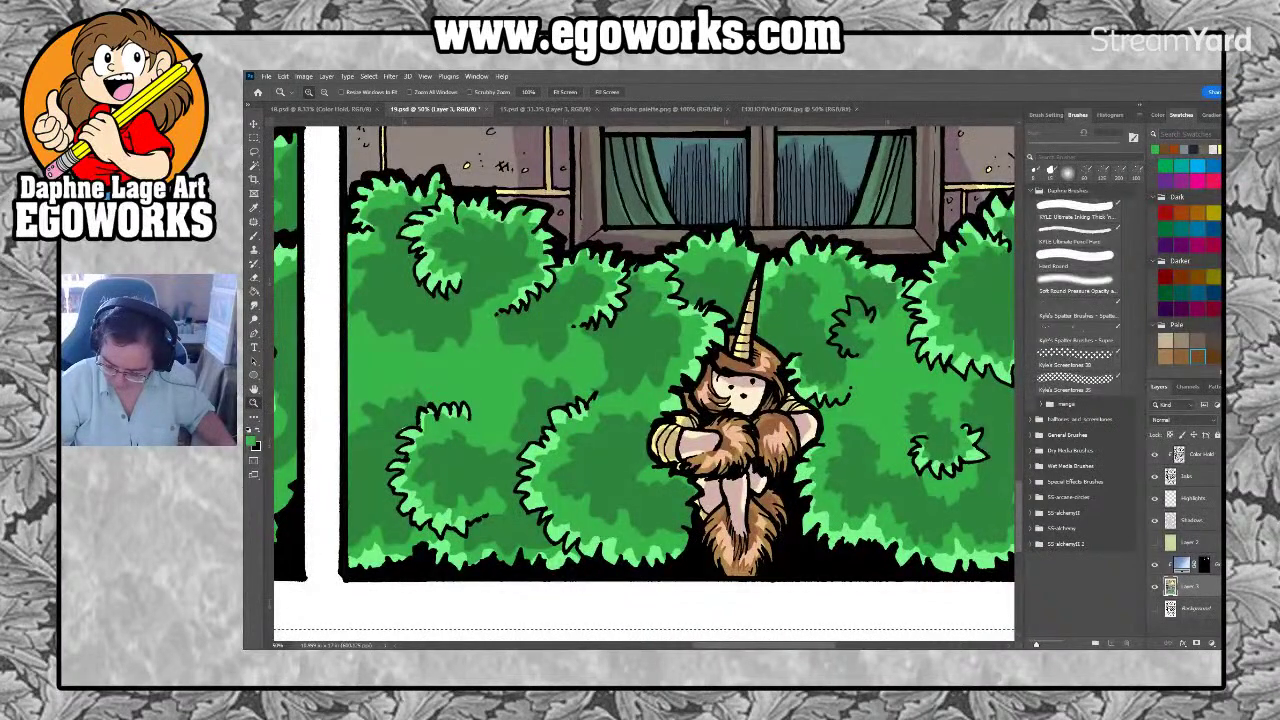
pyautogui.scroll(5, 1190, 260)
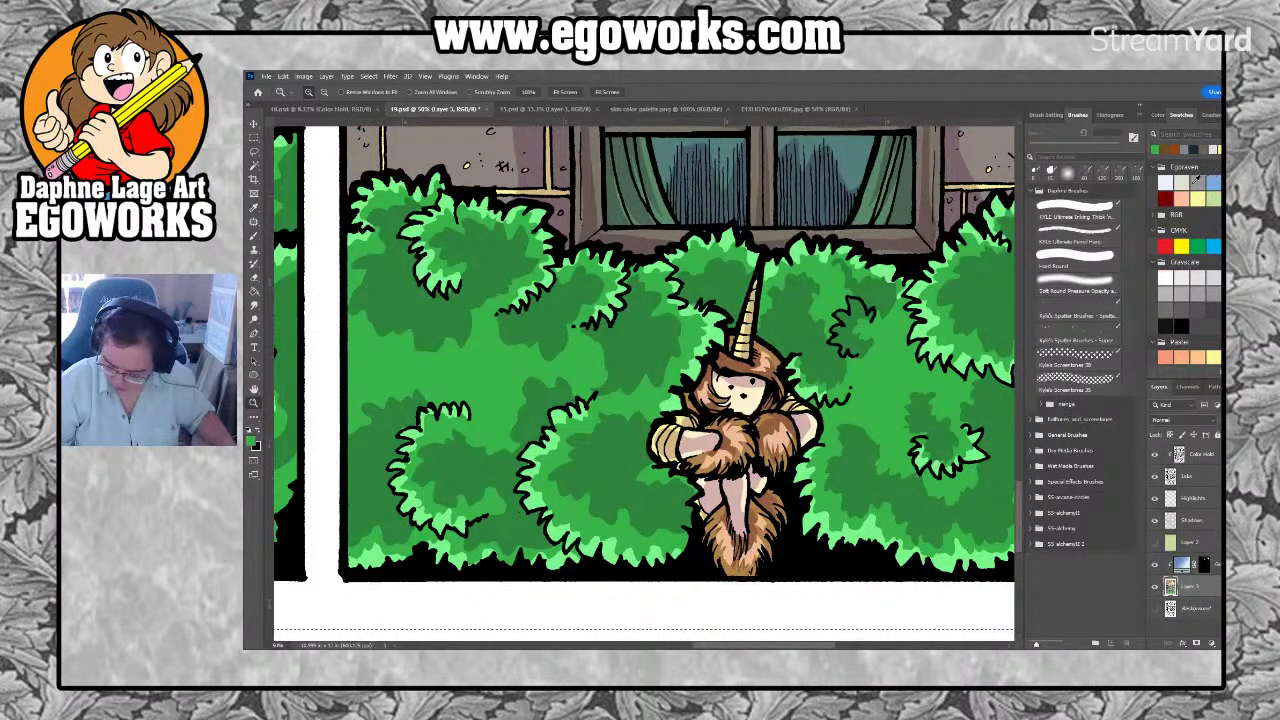
pyautogui.click(1166, 278)
pyautogui.press('l')
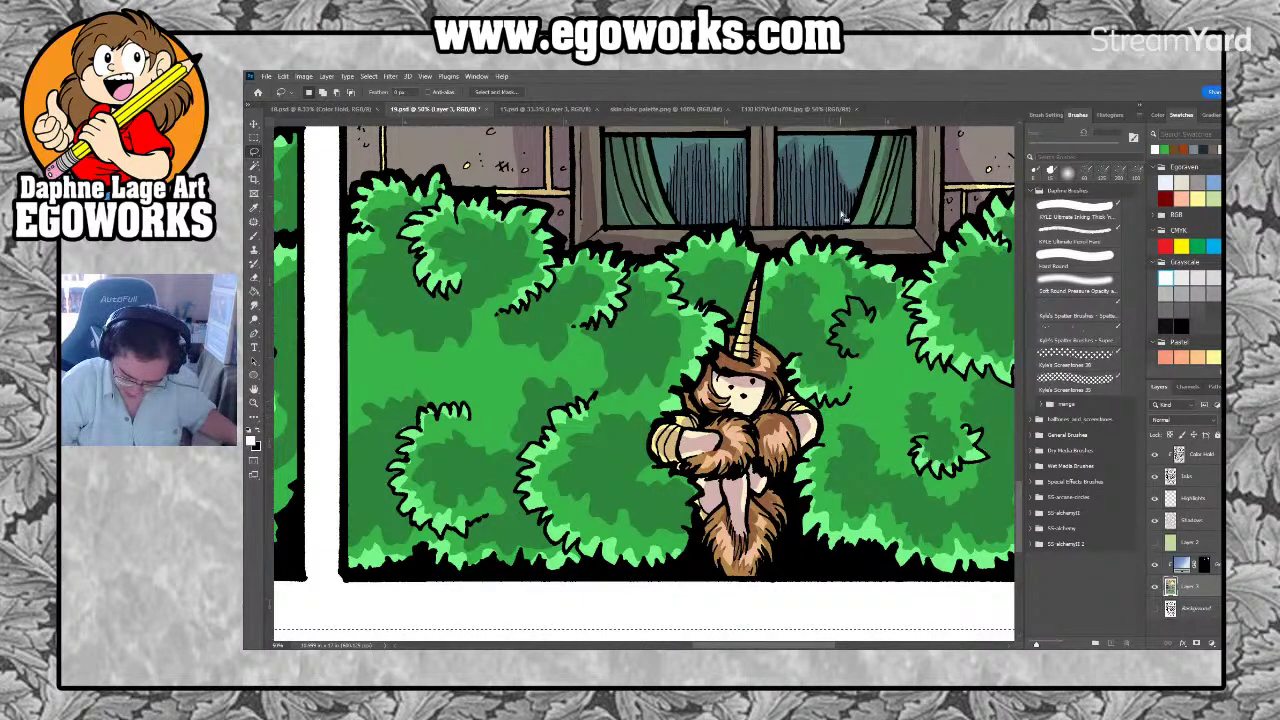
pyautogui.click(792, 631)
pyautogui.moveTo(812, 410)
pyautogui.mouseDown()
pyautogui.moveTo(760, 398)
pyautogui.moveTo(680, 417)
pyautogui.moveTo(665, 435)
pyautogui.mouseUp()
pyautogui.moveTo(808, 411)
pyautogui.mouseDown()
pyautogui.moveTo(768, 401)
pyautogui.moveTo(676, 456)
pyautogui.moveTo(710, 474)
pyautogui.moveTo(740, 466)
pyautogui.mouseUp()
pyautogui.moveTo(734, 515)
pyautogui.mouseDown()
pyautogui.moveTo(738, 545)
pyautogui.moveTo(754, 530)
pyautogui.moveTo(755, 490)
pyautogui.moveTo(752, 470)
pyautogui.moveTo(708, 461)
pyautogui.moveTo(724, 436)
pyautogui.mouseUp()
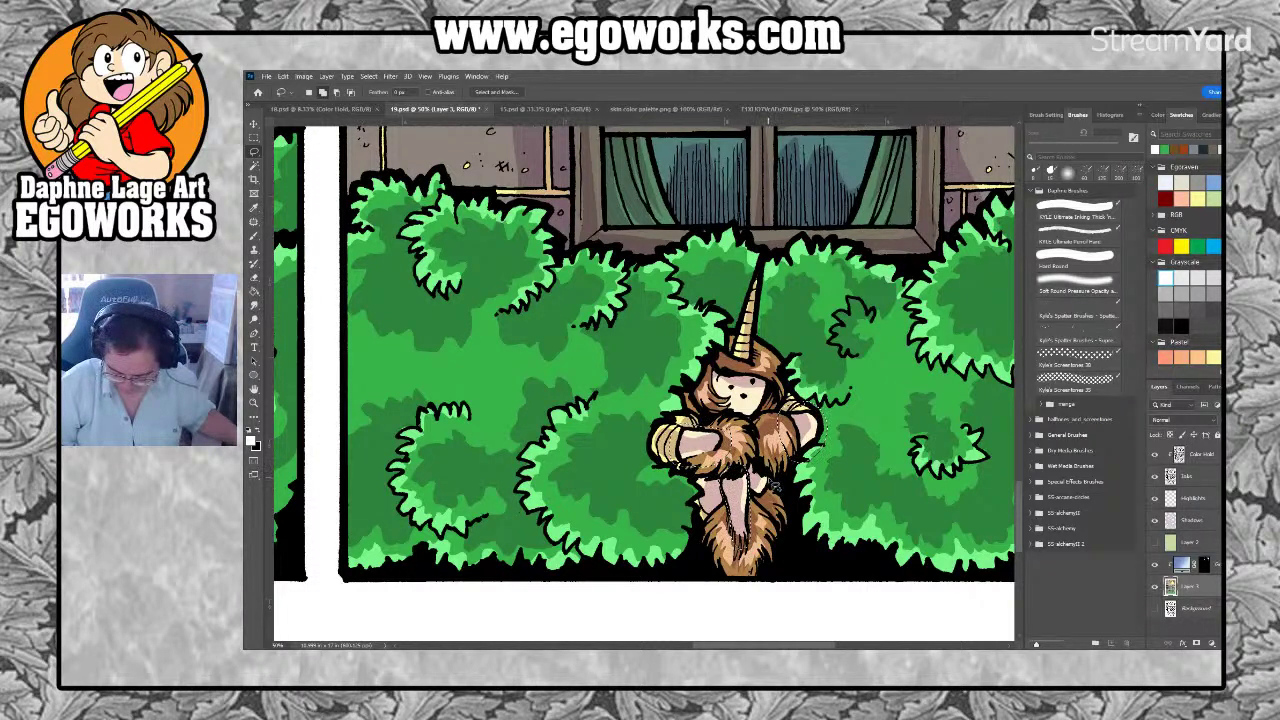
pyautogui.moveTo(775, 486)
pyautogui.mouseDown()
pyautogui.moveTo(781, 506)
pyautogui.moveTo(752, 464)
pyautogui.moveTo(854, 508)
pyautogui.mouseUp()
pyautogui.press('g')
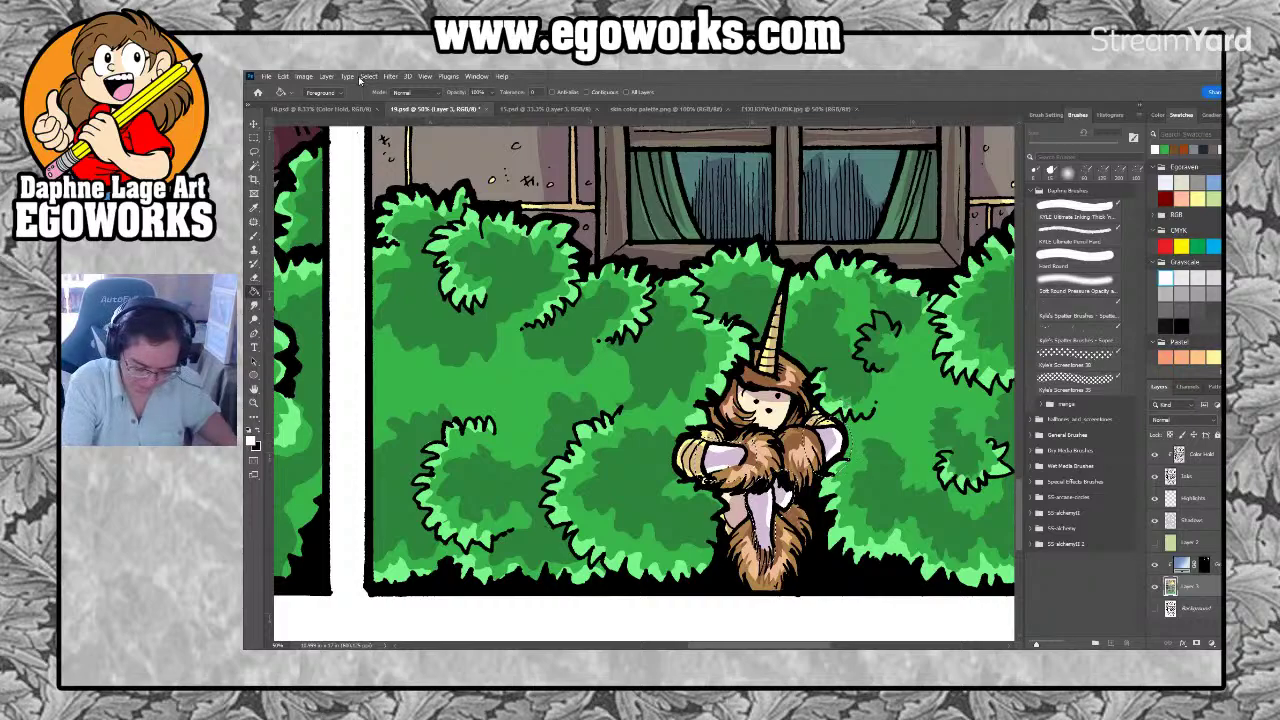
# Sample the dark green of the leaping character's shorts in the upper panel and fill the crouching character's shorts with it
pyautogui.moveTo(600, 400); pyautogui.dragTo(813, 565)
pyautogui.moveTo(800, 340); pyautogui.dragTo(838, 535)
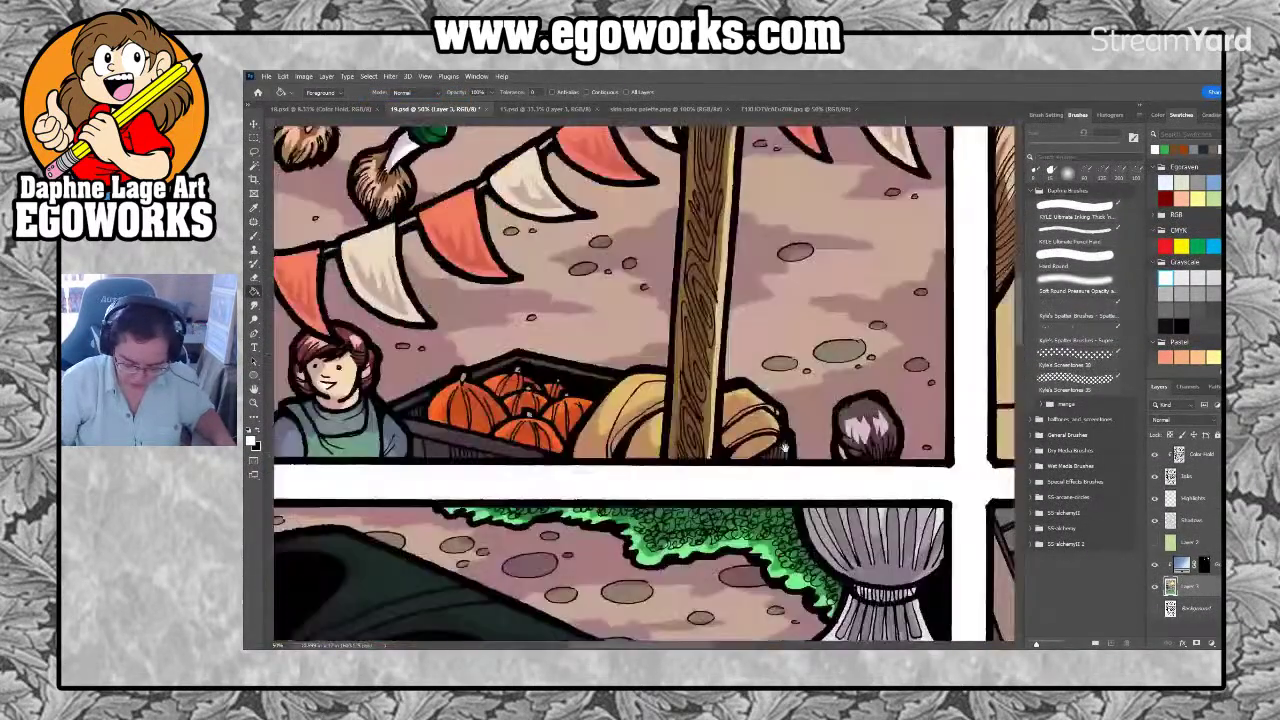
pyautogui.moveTo(660, 300); pyautogui.dragTo(820, 535)
pyautogui.press('i')
pyautogui.click(591, 333)
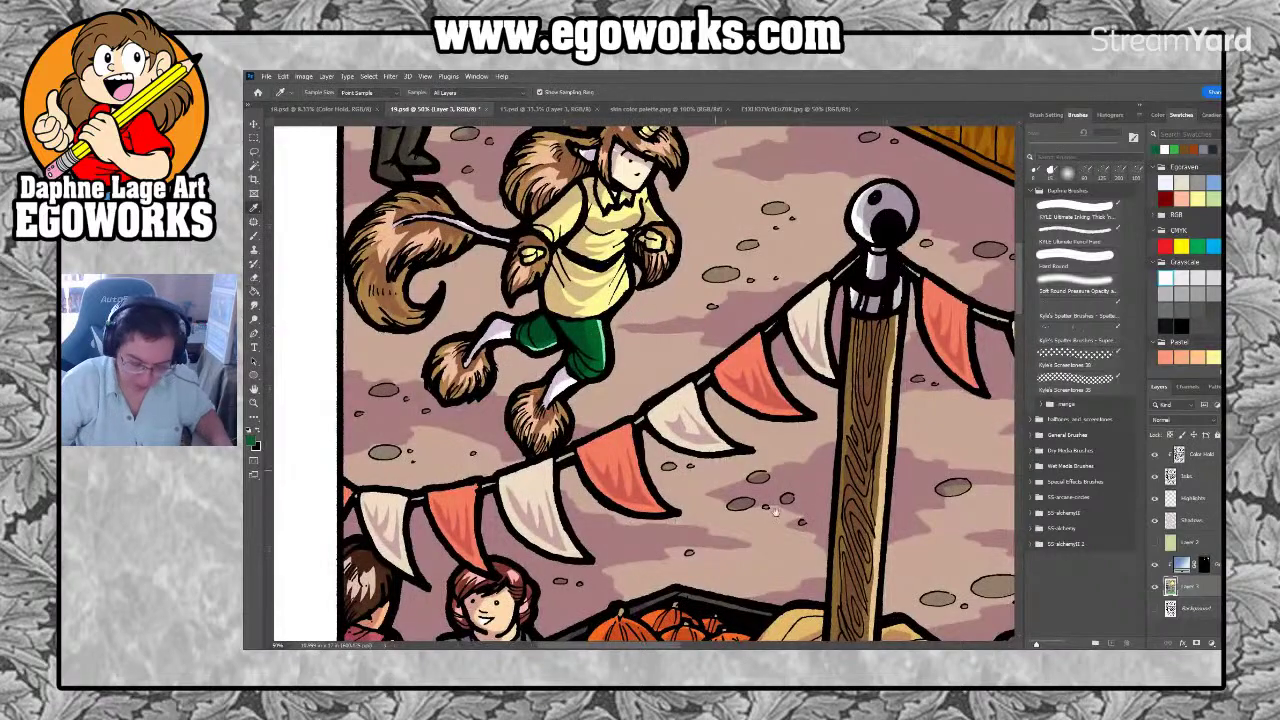
pyautogui.moveTo(765, 485); pyautogui.dragTo(689, 320)
pyautogui.moveTo(780, 560); pyautogui.dragTo(690, 260)
pyautogui.moveTo(850, 560); pyautogui.dragTo(822, 615)
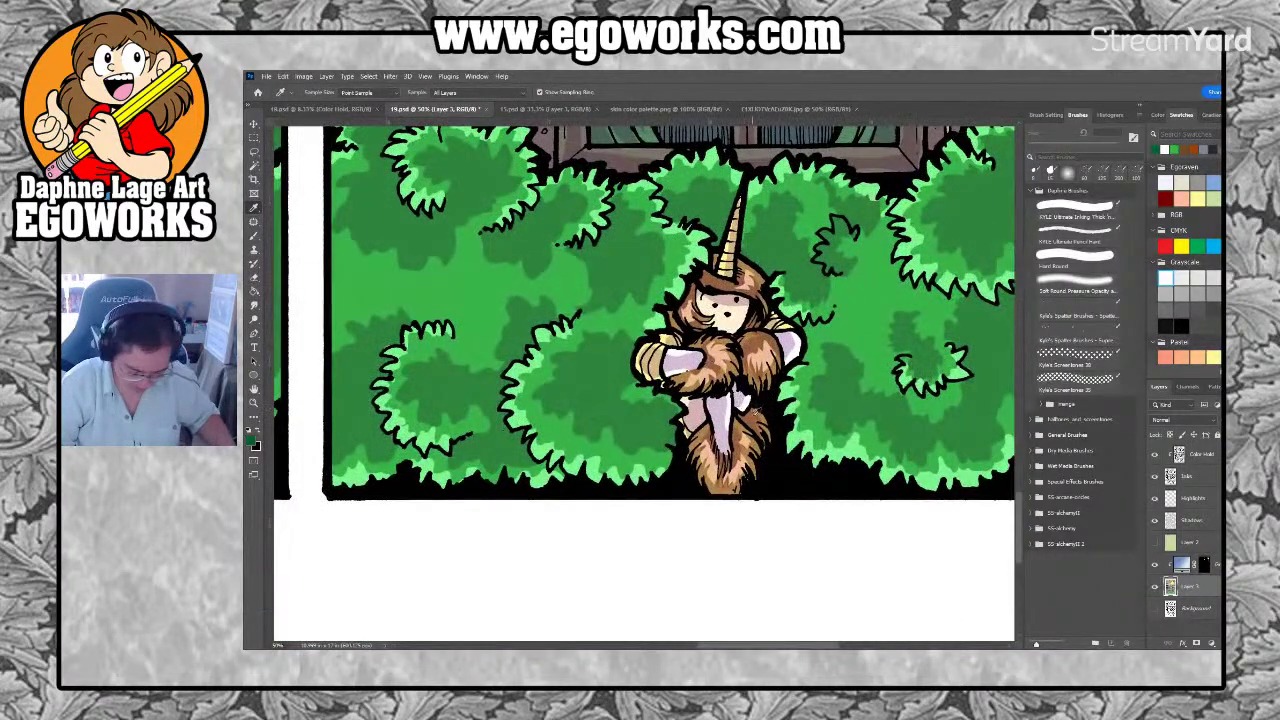
pyautogui.press('m')
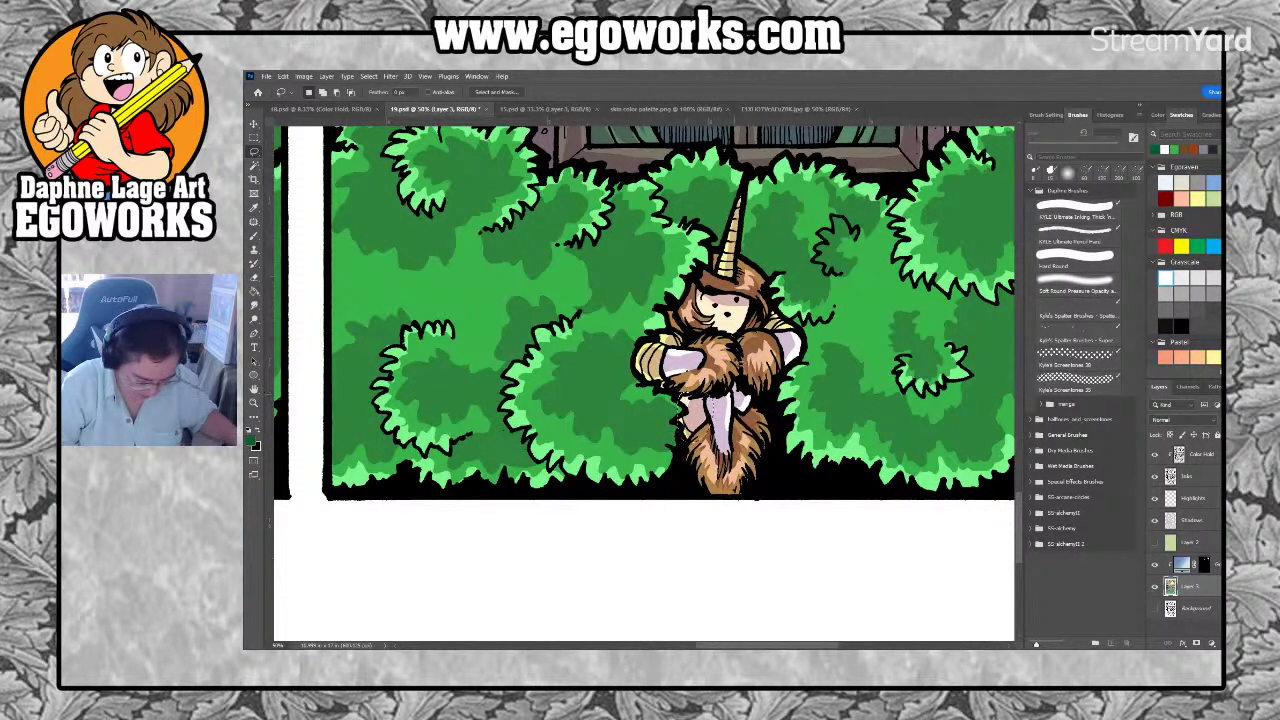
pyautogui.press('g')
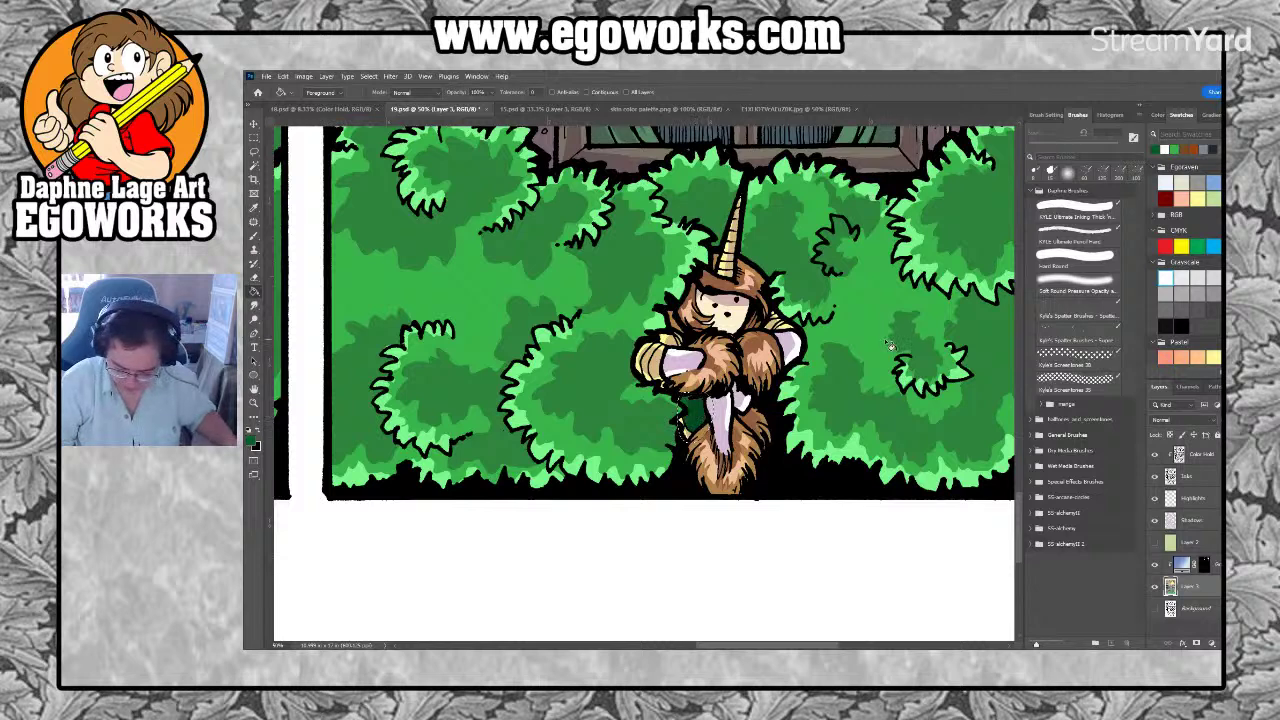
pyautogui.press('l')
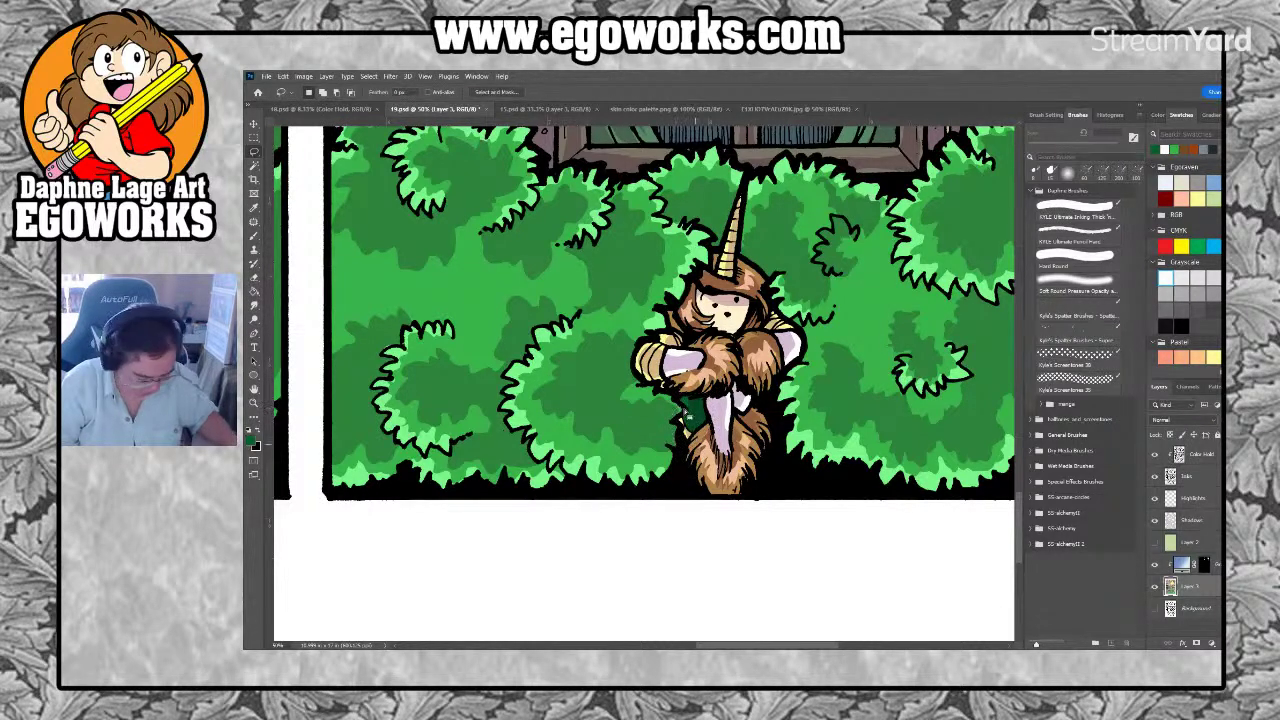
pyautogui.press('g')
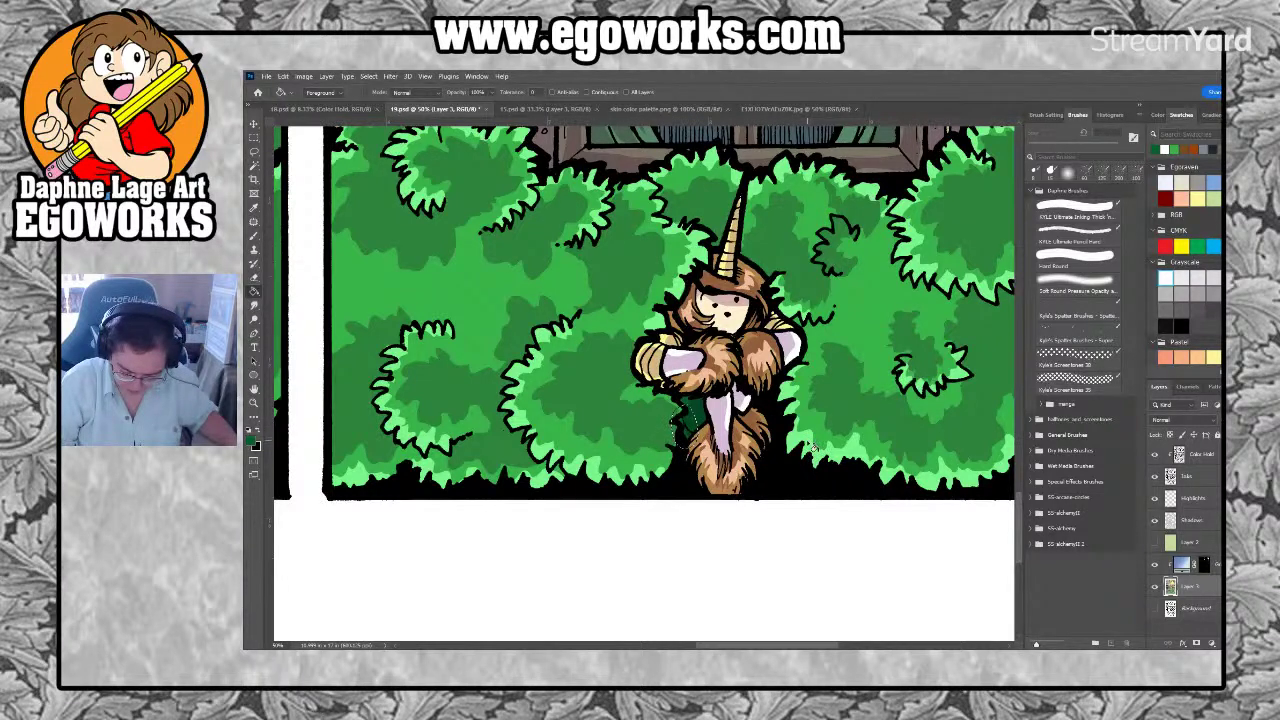
pyautogui.scroll(2, 814, 449)
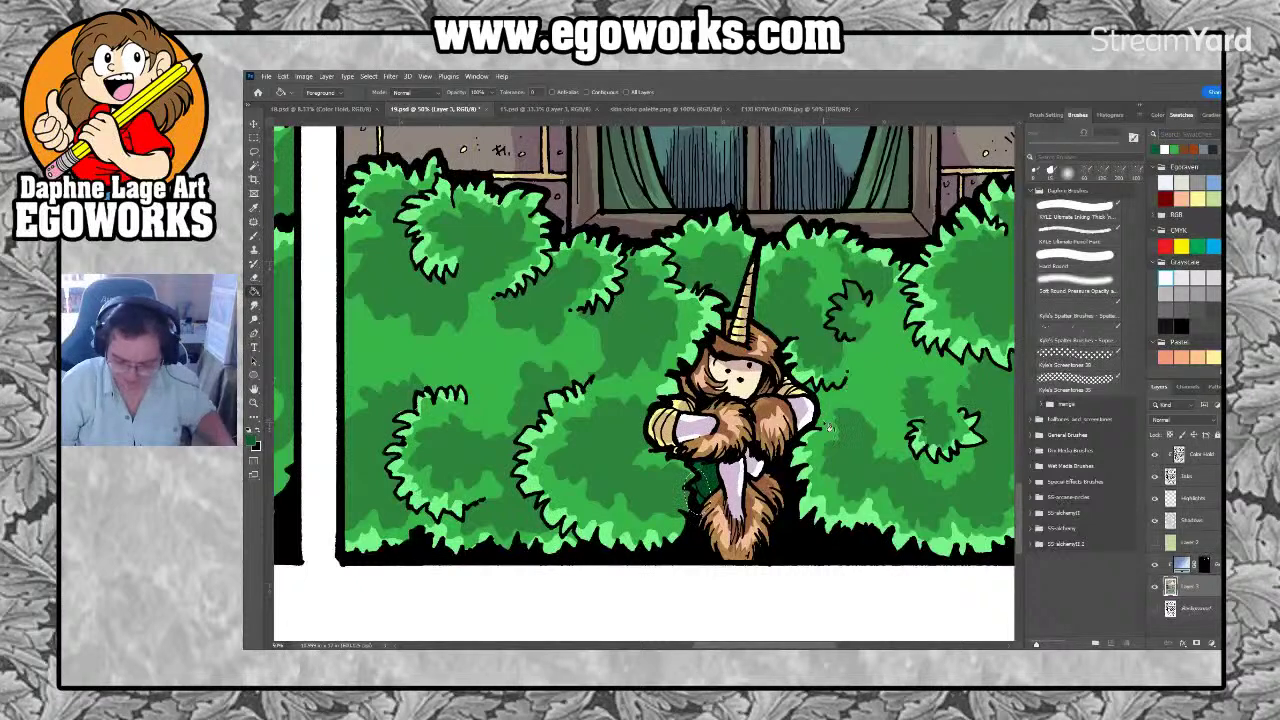
pyautogui.hotkey('alt', 'BackSpace')
# Sample the beige of the mansion wall, marquee-select the bottom window panel and fill its brick wall with that beige
pyautogui.hotkey('ctrl', '-')
pyautogui.hotkey('ctrl', '-')
pyautogui.hotkey('ctrl', '-')
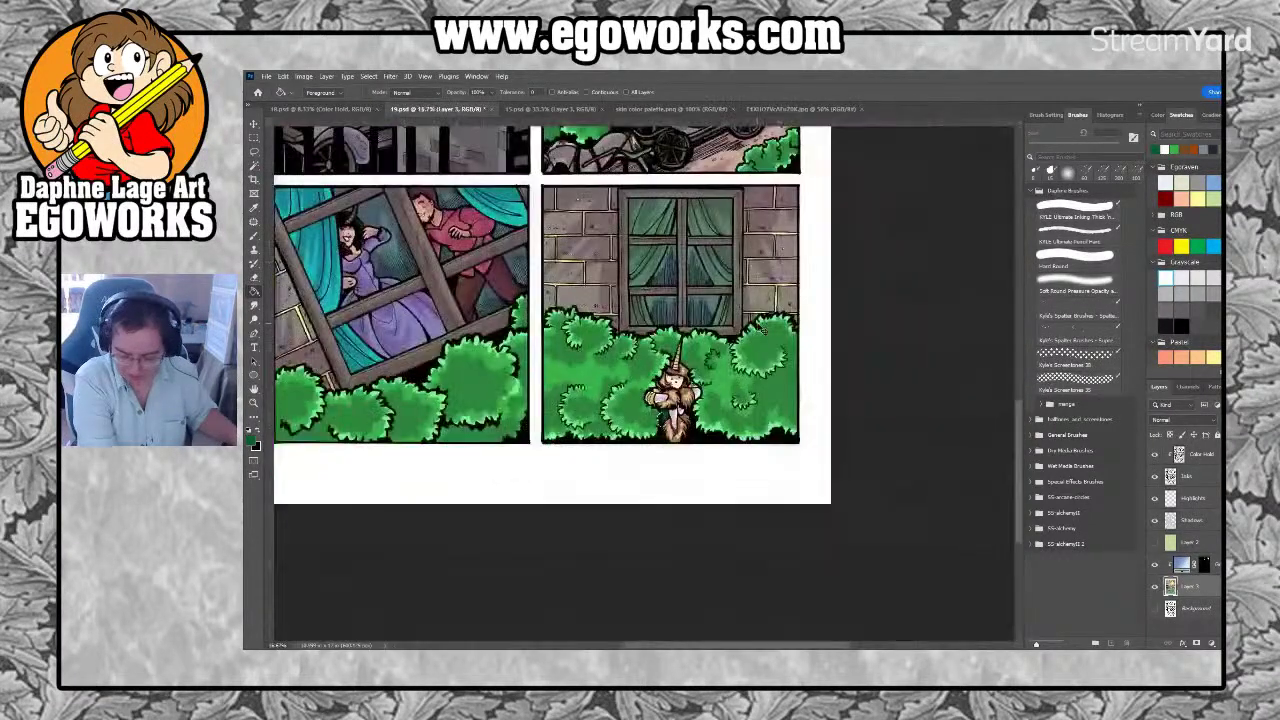
pyautogui.scroll(5, 775, 332)
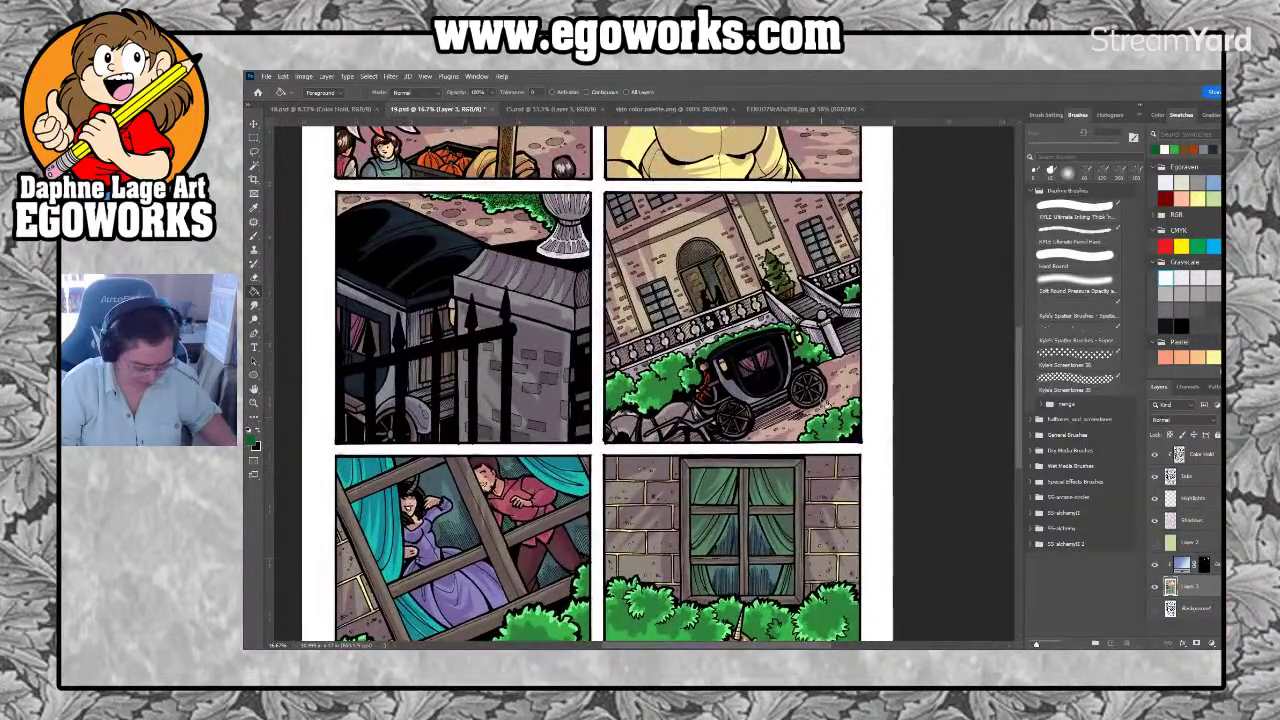
pyautogui.press('i')
pyautogui.scroll(-3, 768, 506)
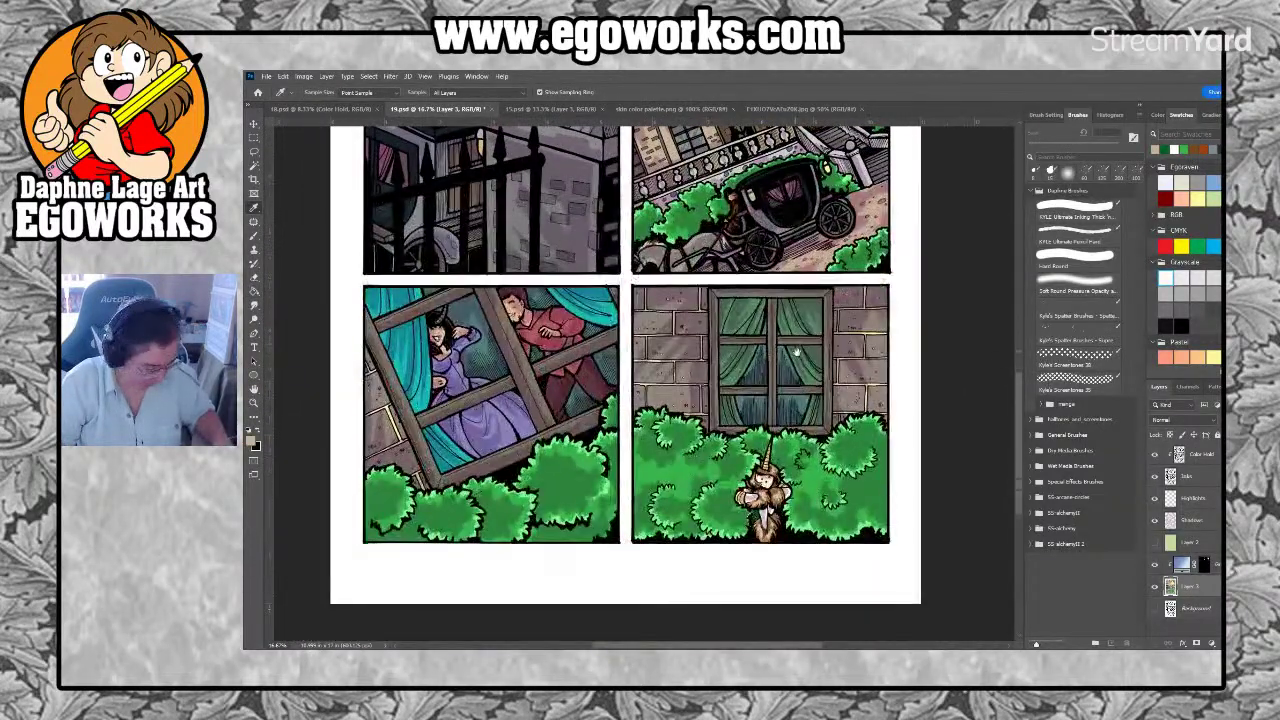
pyautogui.press('m')
pyautogui.moveTo(627, 281)
pyautogui.mouseDown()
pyautogui.moveTo(720, 348)
pyautogui.moveTo(852, 480)
pyautogui.moveTo(904, 559)
pyautogui.mouseUp()
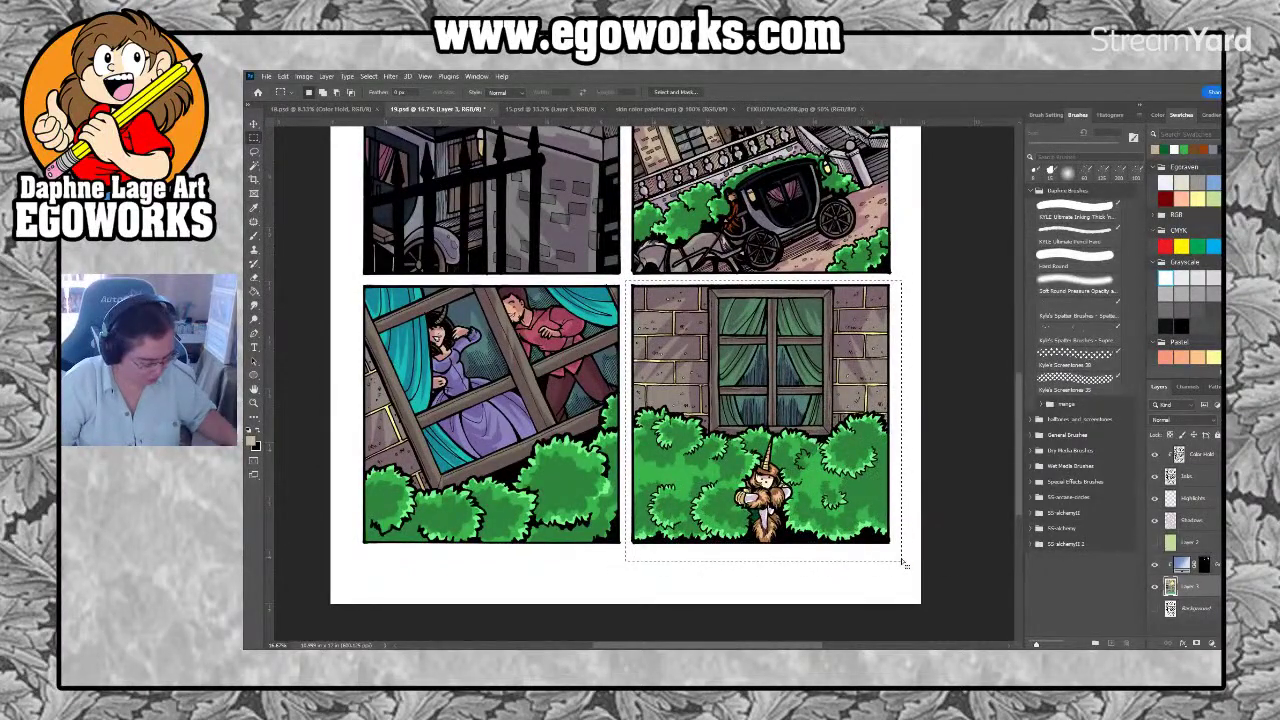
pyautogui.press('g')
pyautogui.click(876, 378)
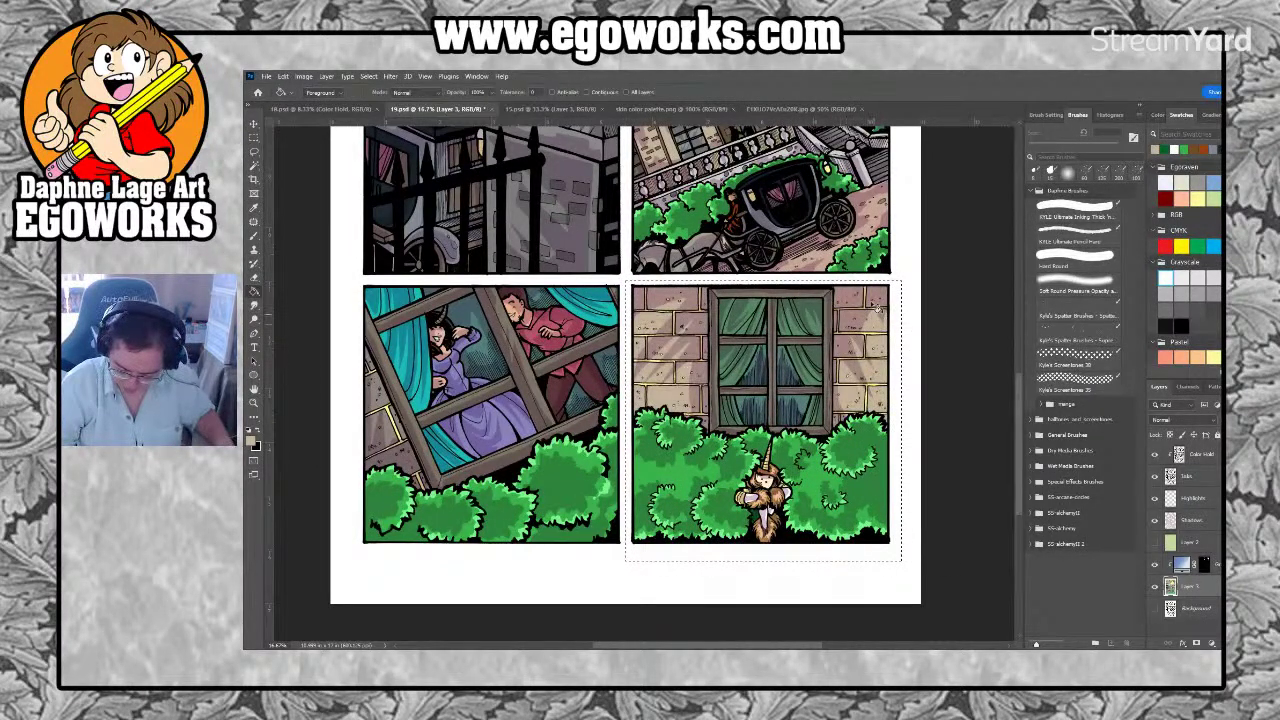
# Hide the Shadows and Highlights layers, sample a color from the mansion facade and fill the window panel's yellow mortar lines with it
pyautogui.scroll(3, 878, 312)
pyautogui.press('z')
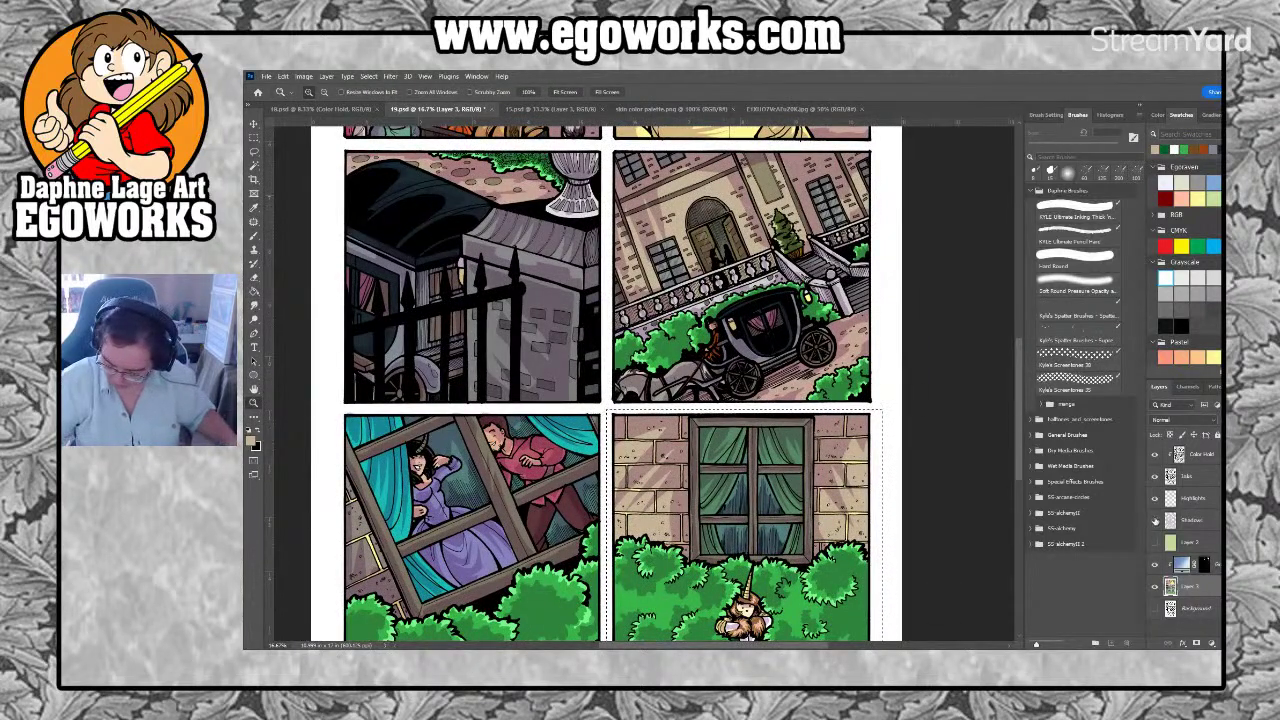
pyautogui.click(749, 220)
pyautogui.click(776, 206)
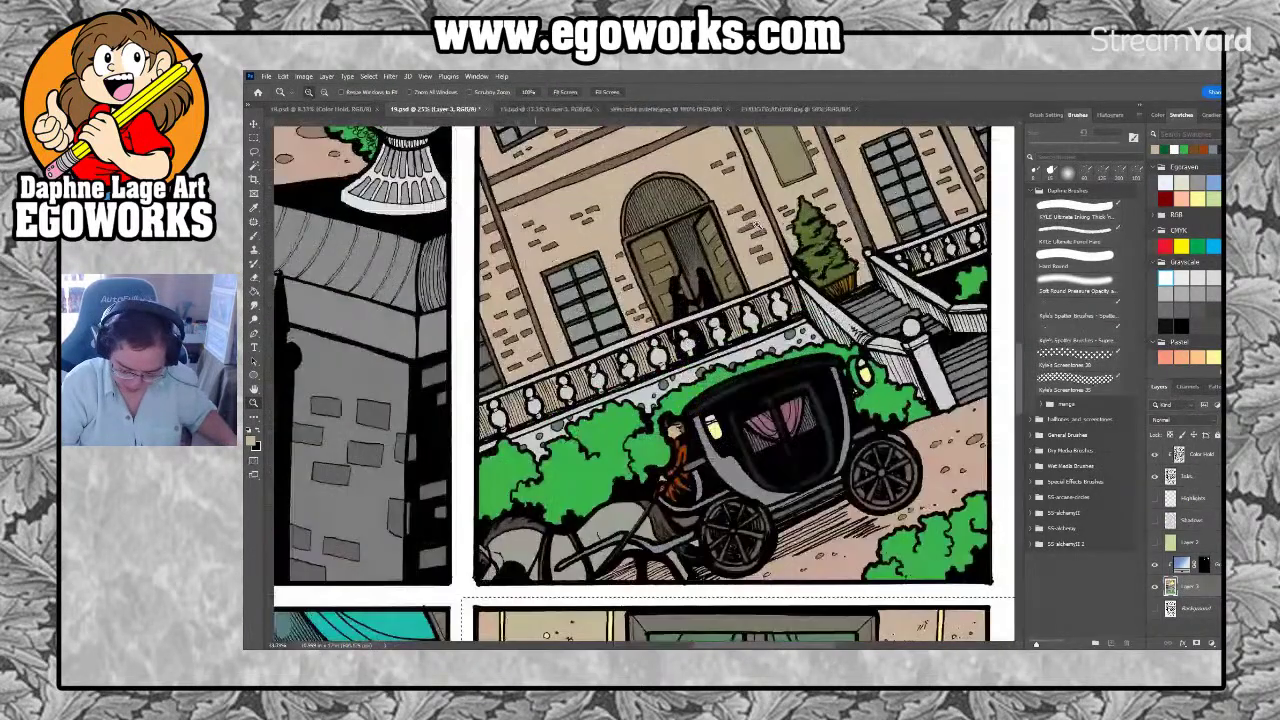
pyautogui.press('i')
pyautogui.press('z')
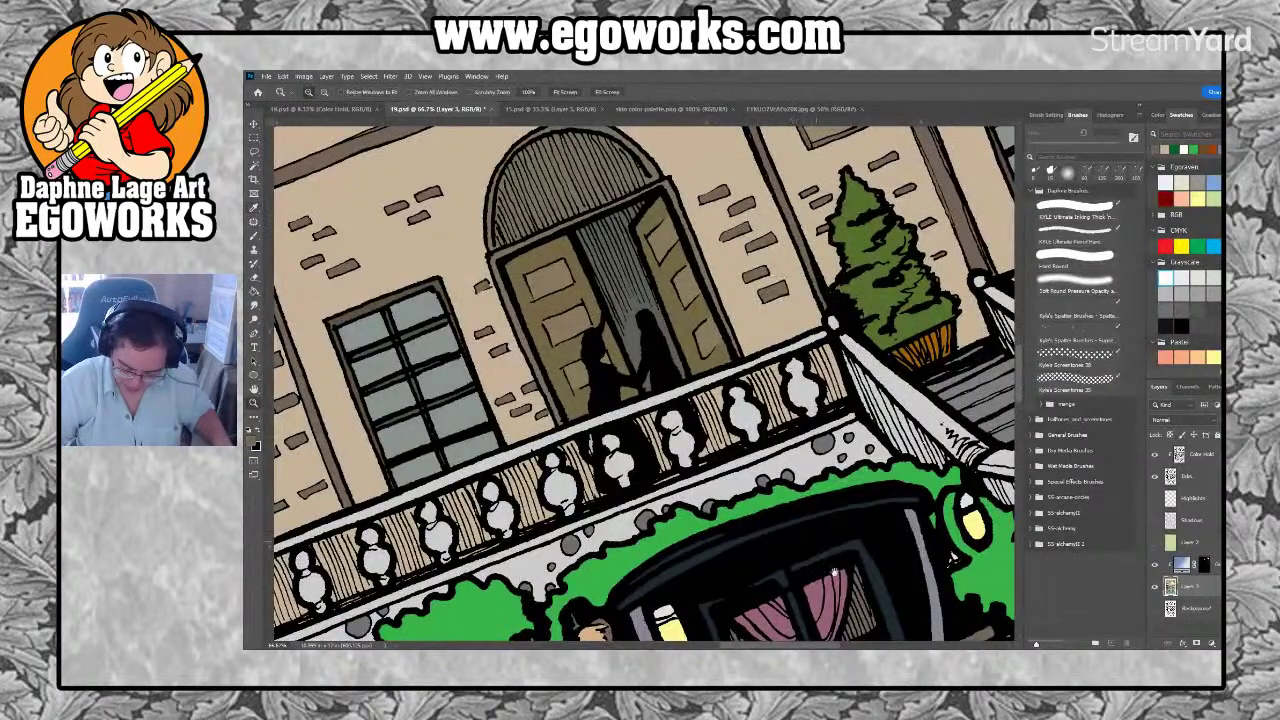
pyautogui.scroll(-15, 876, 476)
pyautogui.moveTo(876, 476); pyautogui.dragTo(845, 392)
pyautogui.press('g')
pyautogui.click(441, 451)
pyautogui.hotkey('ctrl', '-')
pyautogui.hotkey('ctrl', '-')
pyautogui.hotkey('ctrl', '-')
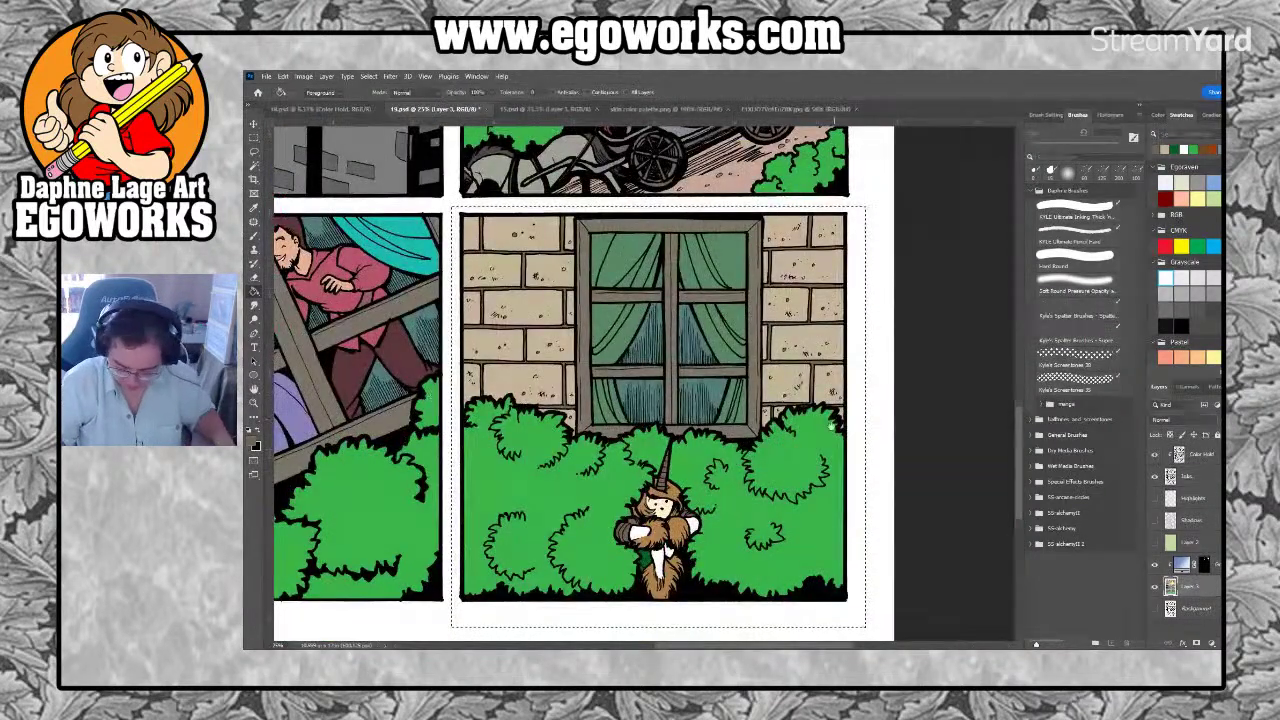
# Choose a dark brown from the Pale swatches, lasso the window in the bottom panel and fill its wooden frame with it
pyautogui.moveTo(831, 428); pyautogui.dragTo(857, 464)
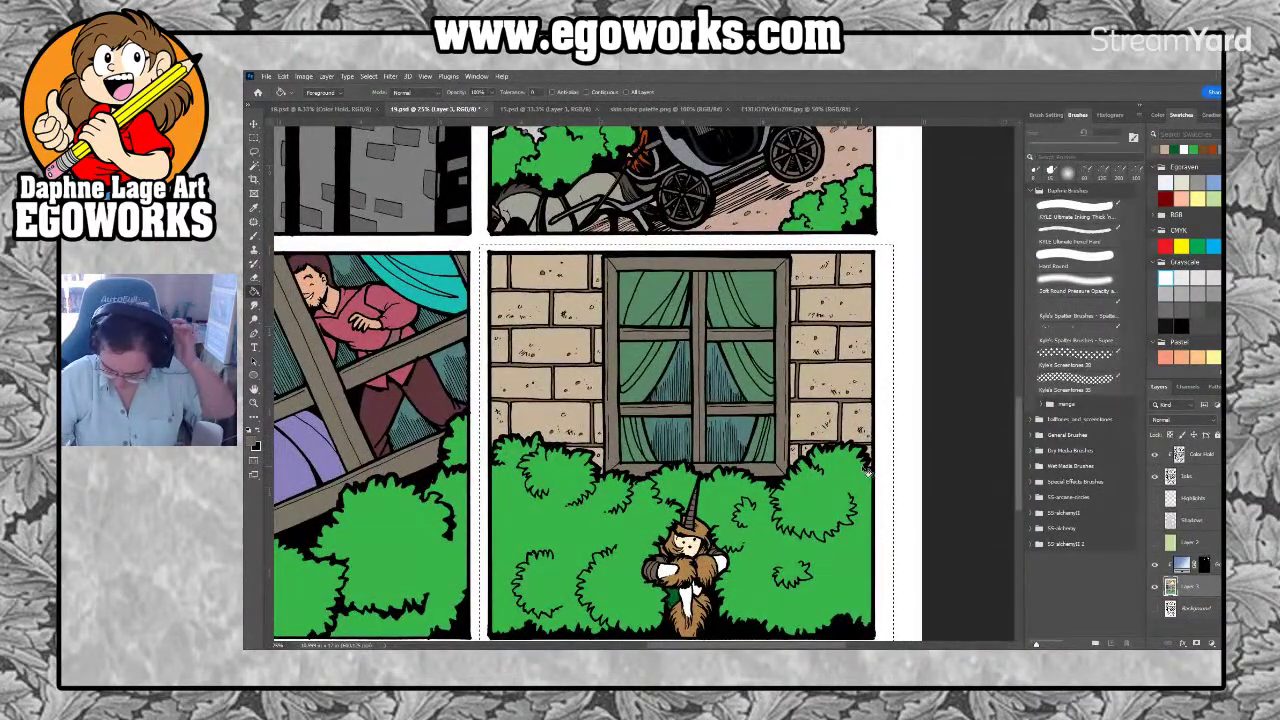
pyautogui.scroll(4, 793, 526)
pyautogui.scroll(1, 791, 523)
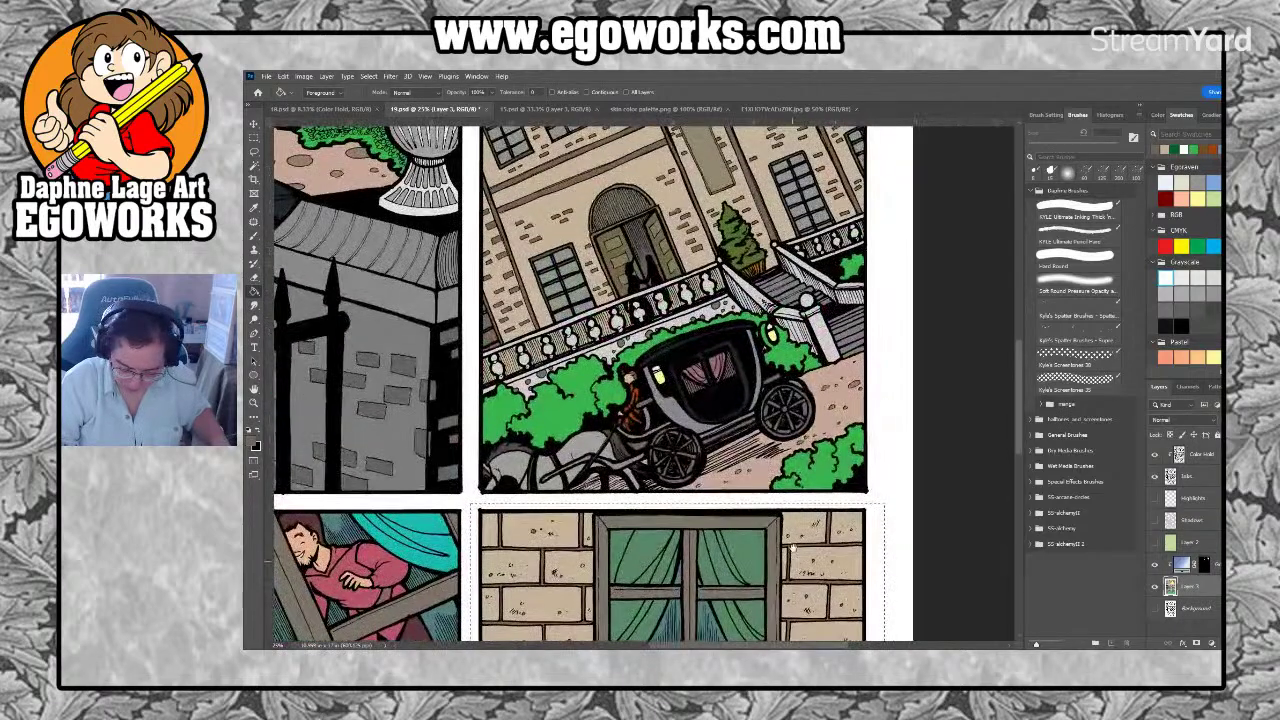
pyautogui.scroll(-4, 791, 523)
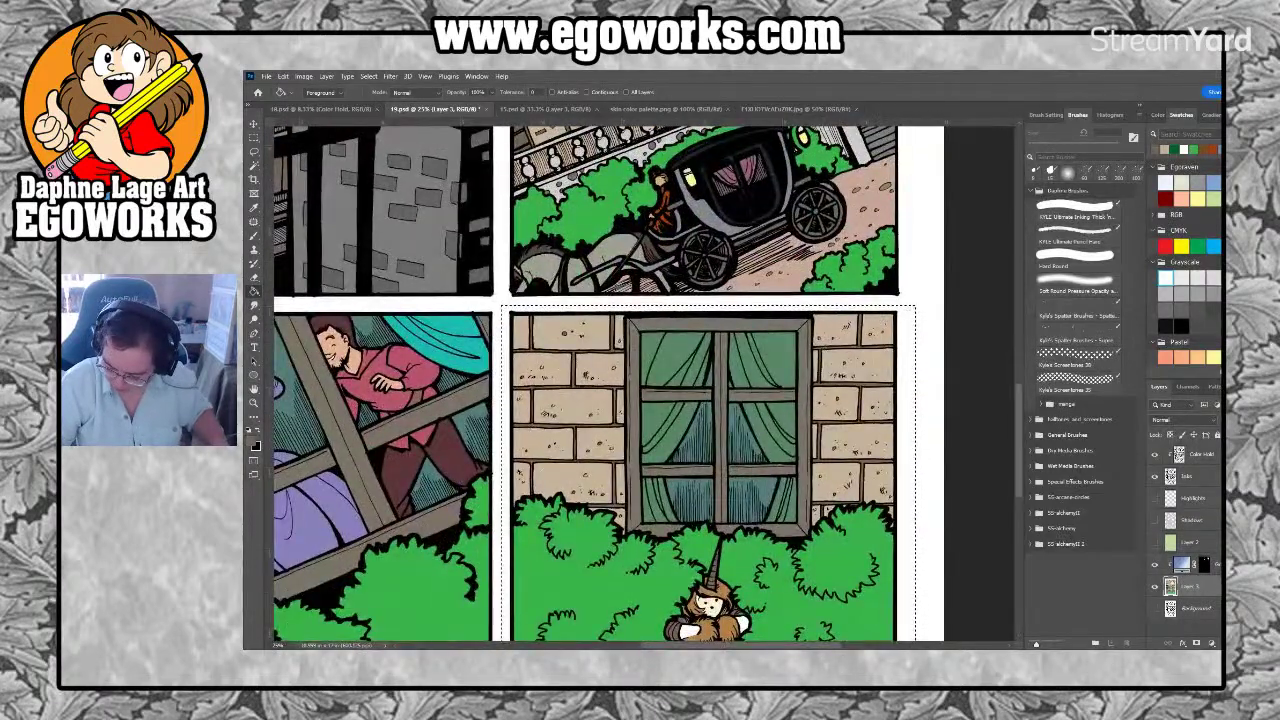
pyautogui.scroll(-5, 1187, 260)
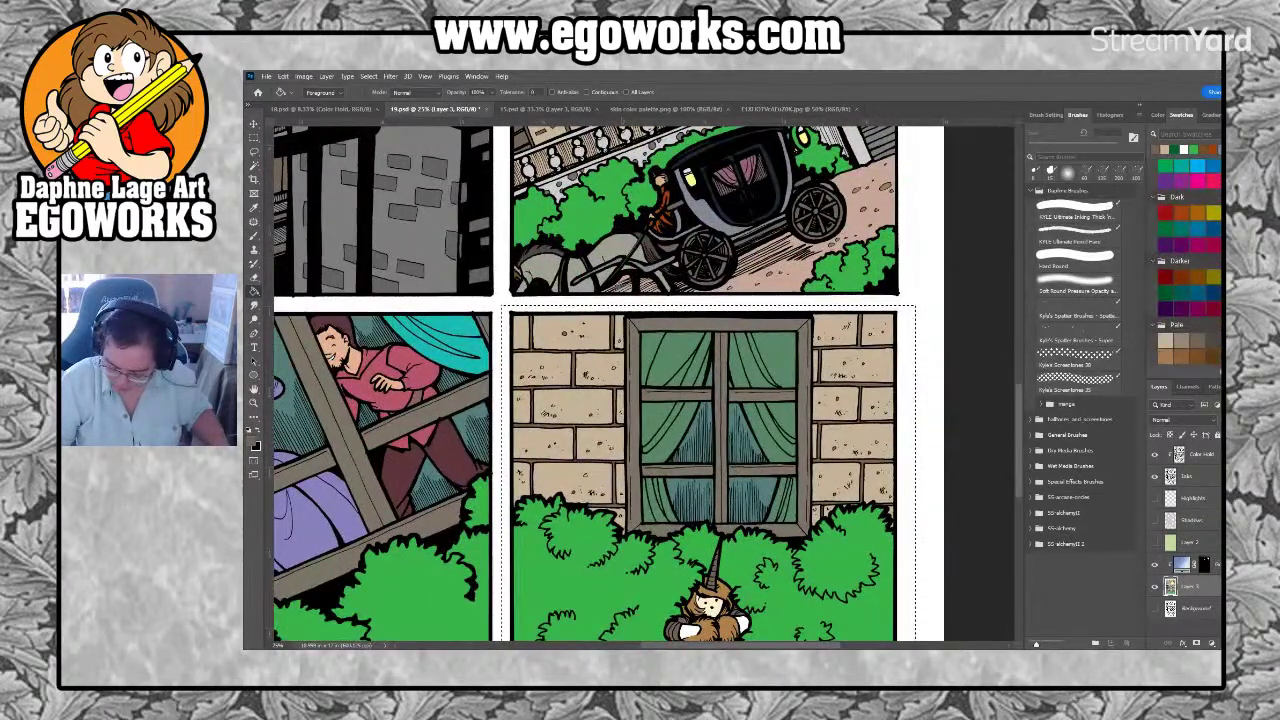
pyautogui.click(1192, 330)
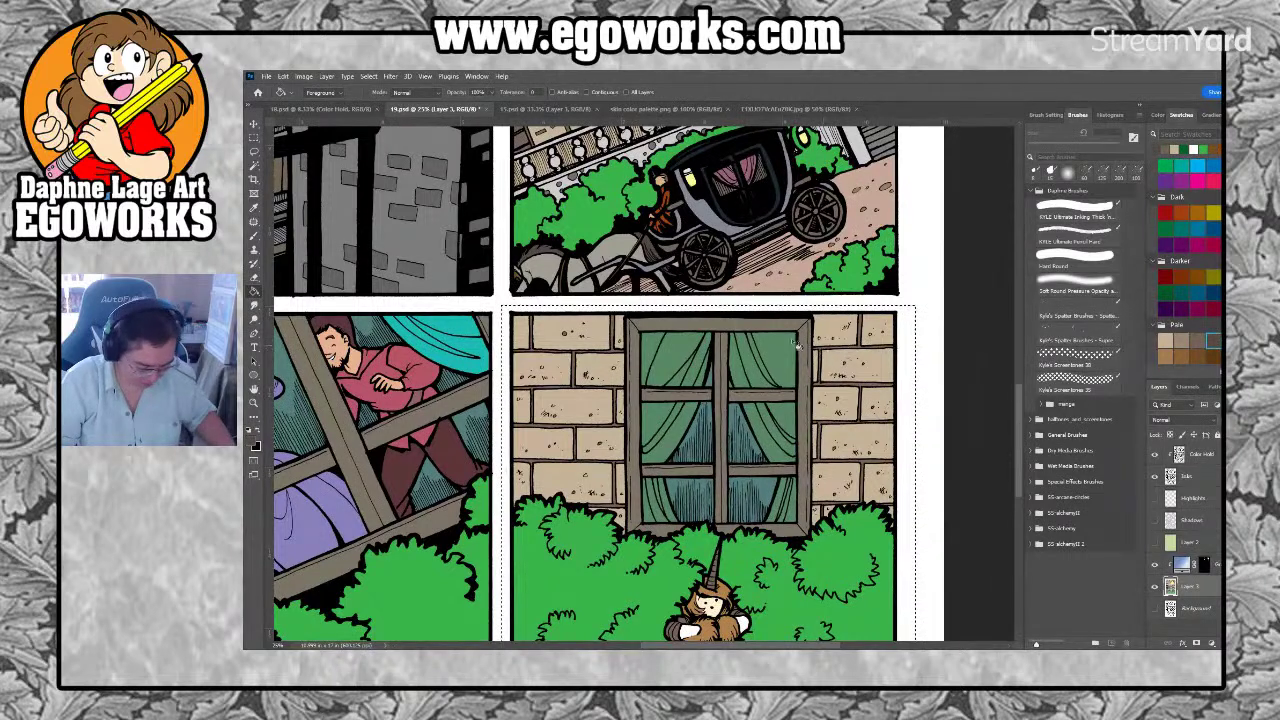
pyautogui.press('m')
pyautogui.click(636, 303)
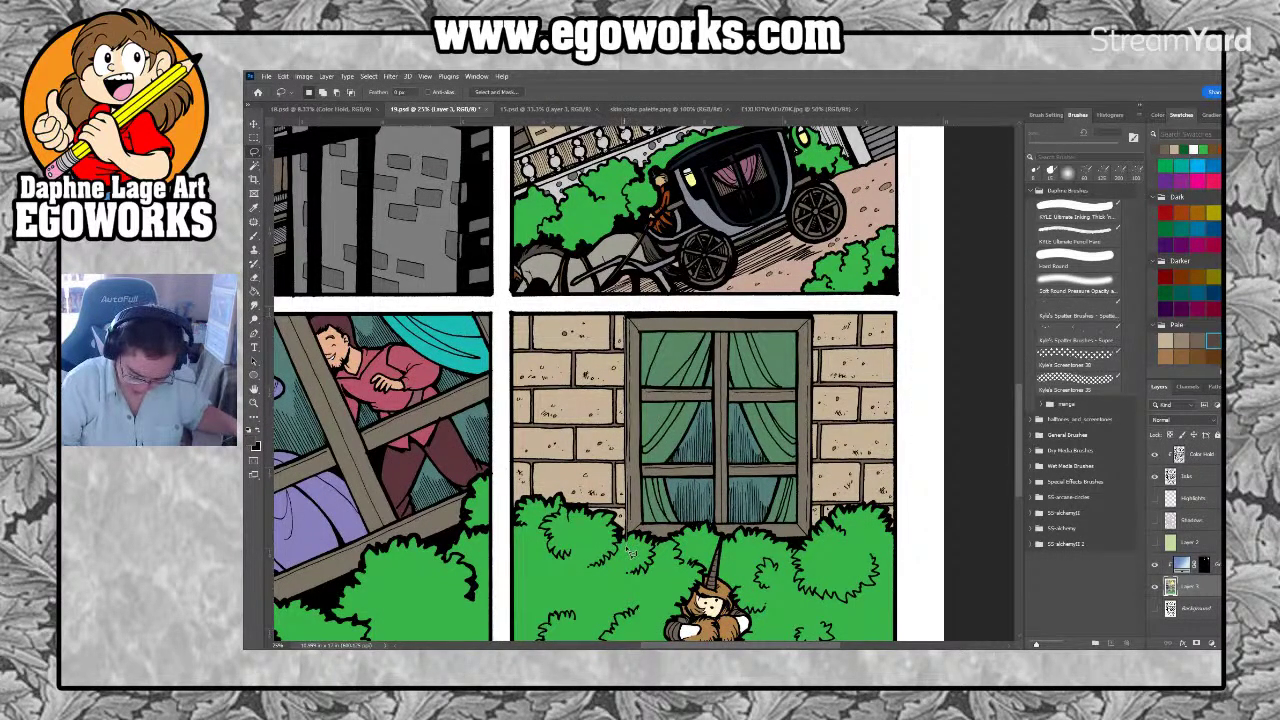
pyautogui.moveTo(632, 556)
pyautogui.mouseDown()
pyautogui.moveTo(809, 561)
pyautogui.moveTo(816, 530)
pyautogui.moveTo(818, 542)
pyautogui.moveTo(813, 316)
pyautogui.moveTo(628, 322)
pyautogui.mouseUp()
pyautogui.press('g')
pyautogui.click(811, 428)
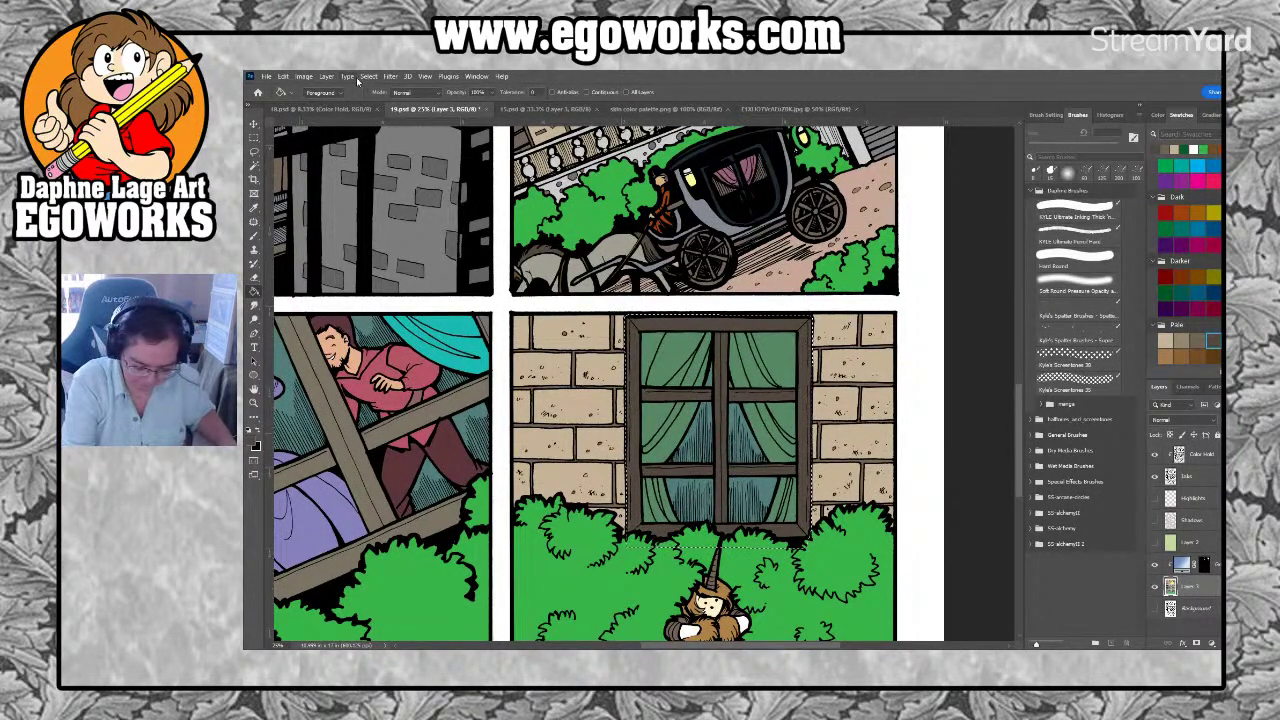
# Clear the selection and fill the curtains in the straight window panel with a pinkish purple from the Pastel swatches, also trying a violet
pyautogui.hotkey('ctrl', 'd')
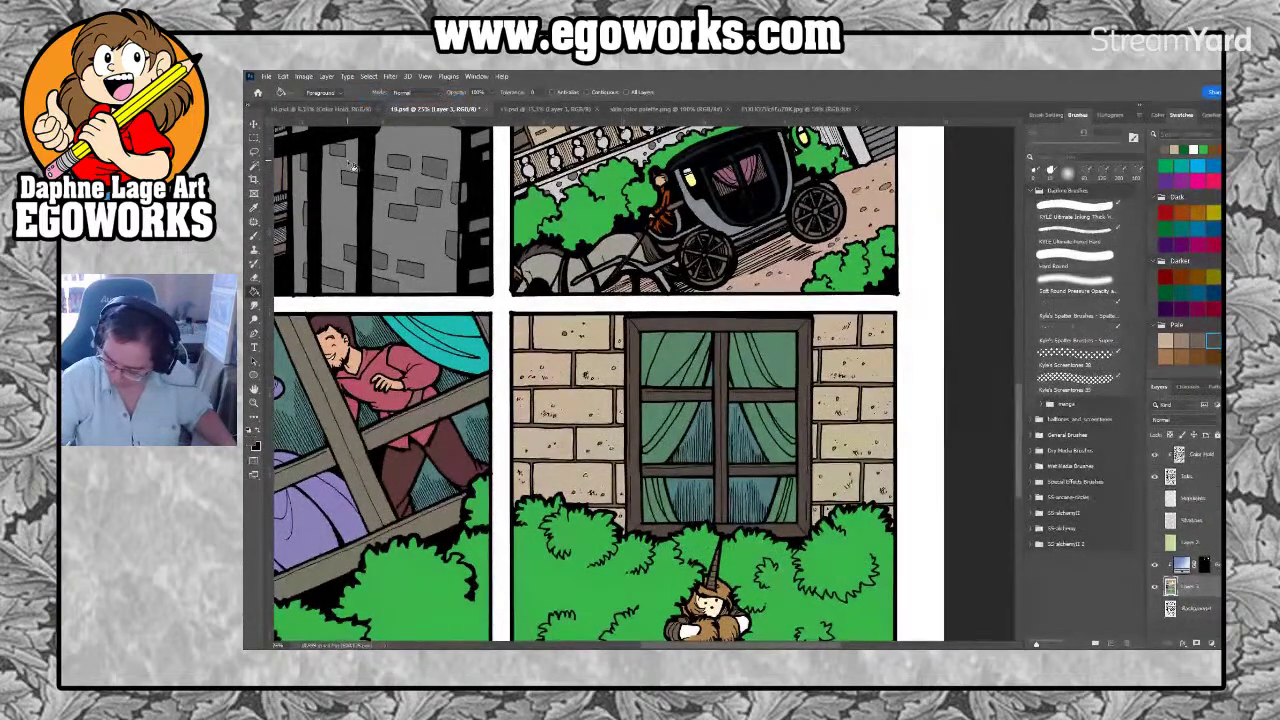
pyautogui.scroll(4, 1188, 260)
pyautogui.scroll(5, 1188, 260)
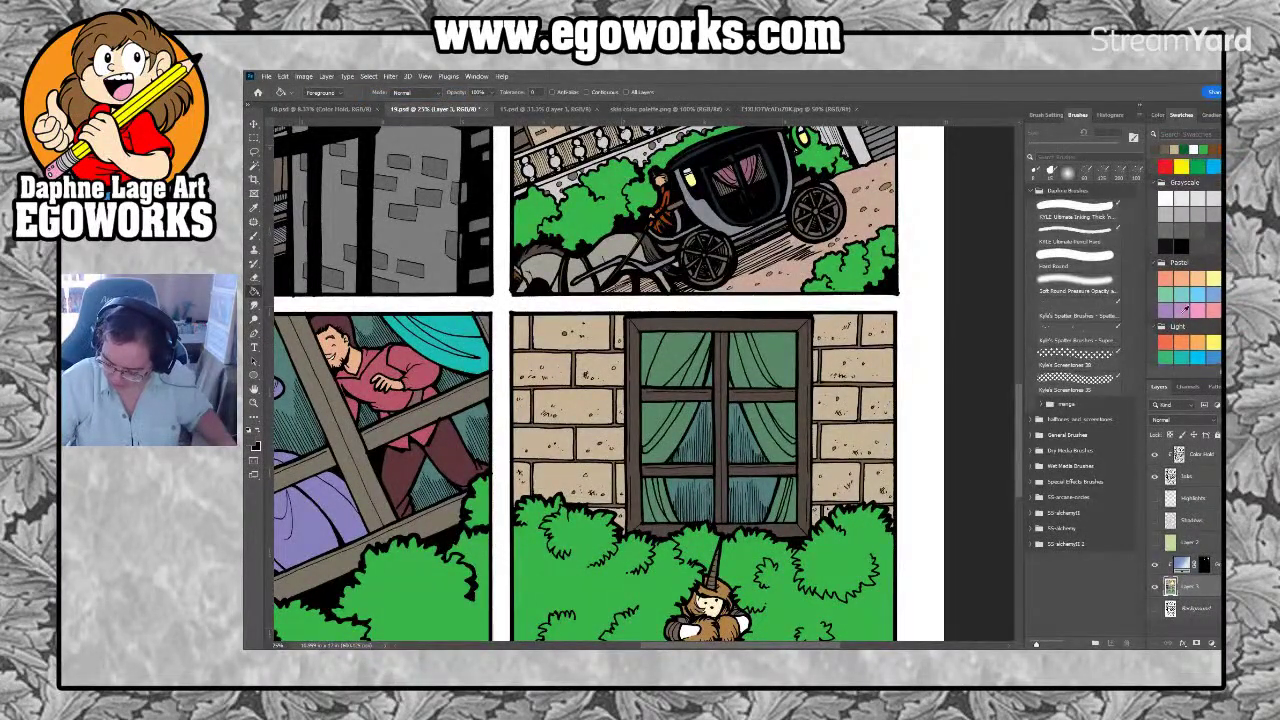
pyautogui.click(1196, 306)
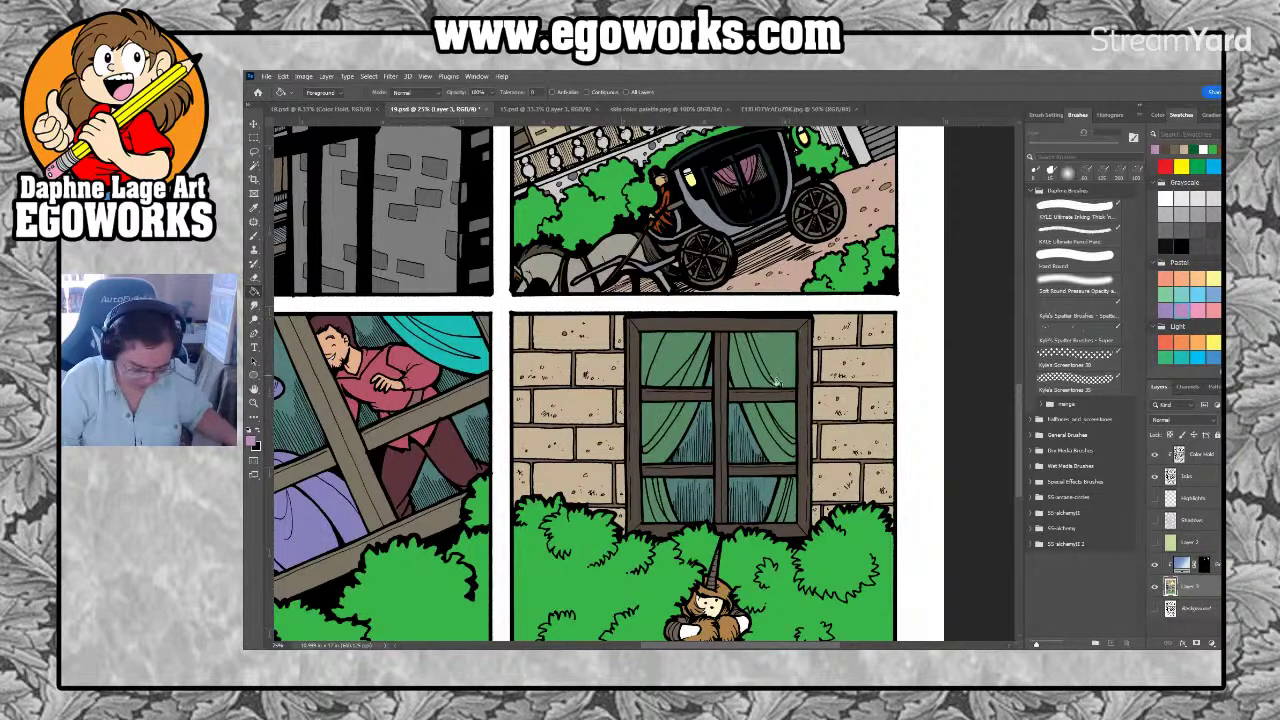
pyautogui.hotkey('ctrl', '0')
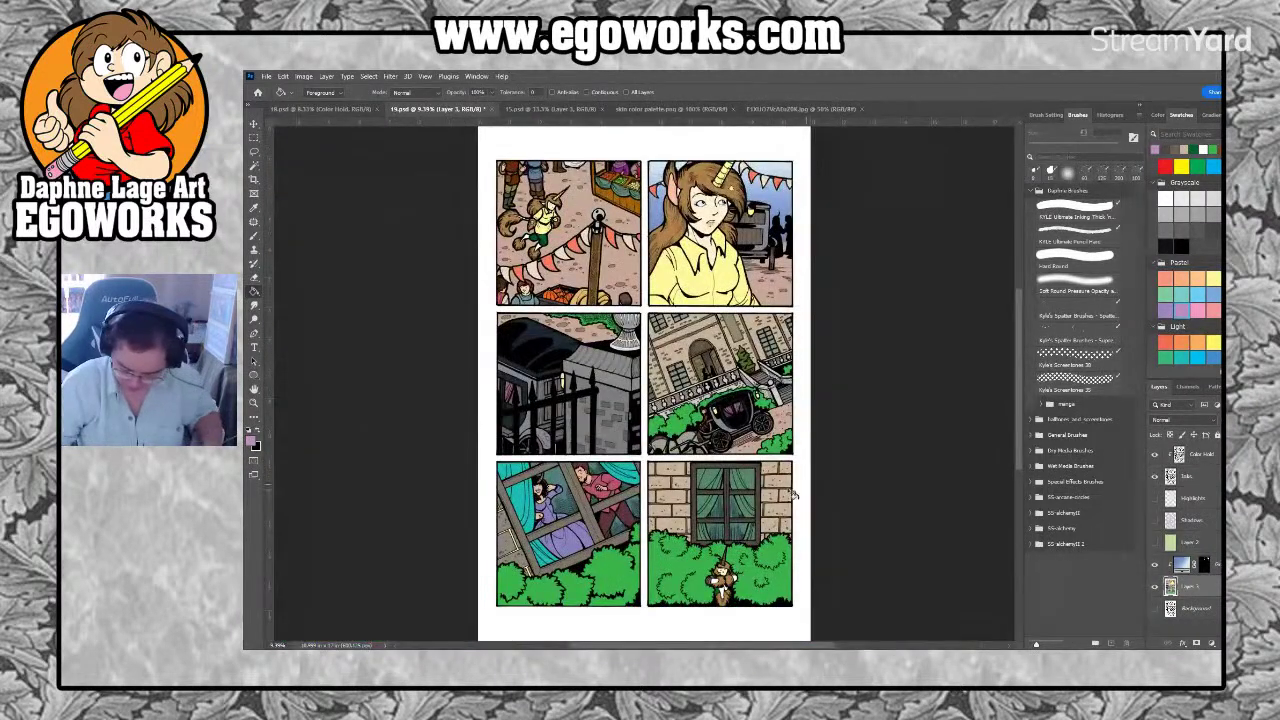
pyautogui.click(752, 513)
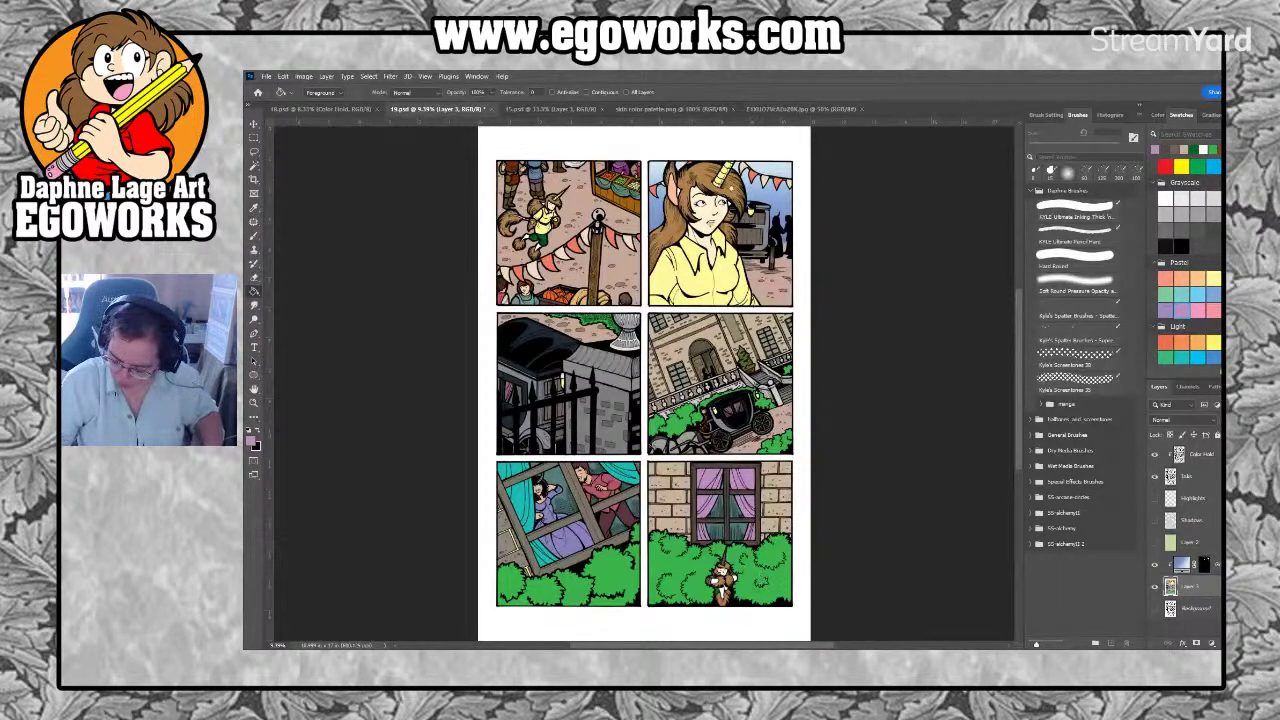
pyautogui.click(1174, 298)
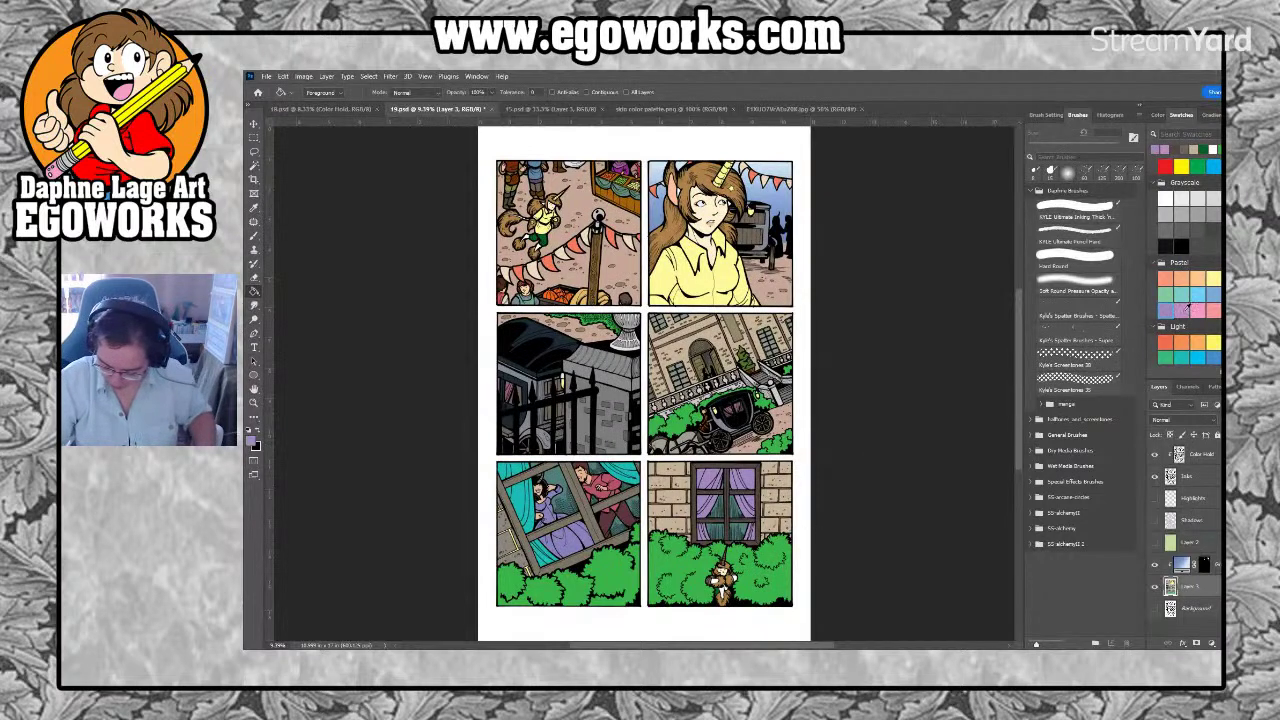
pyautogui.click(757, 484)
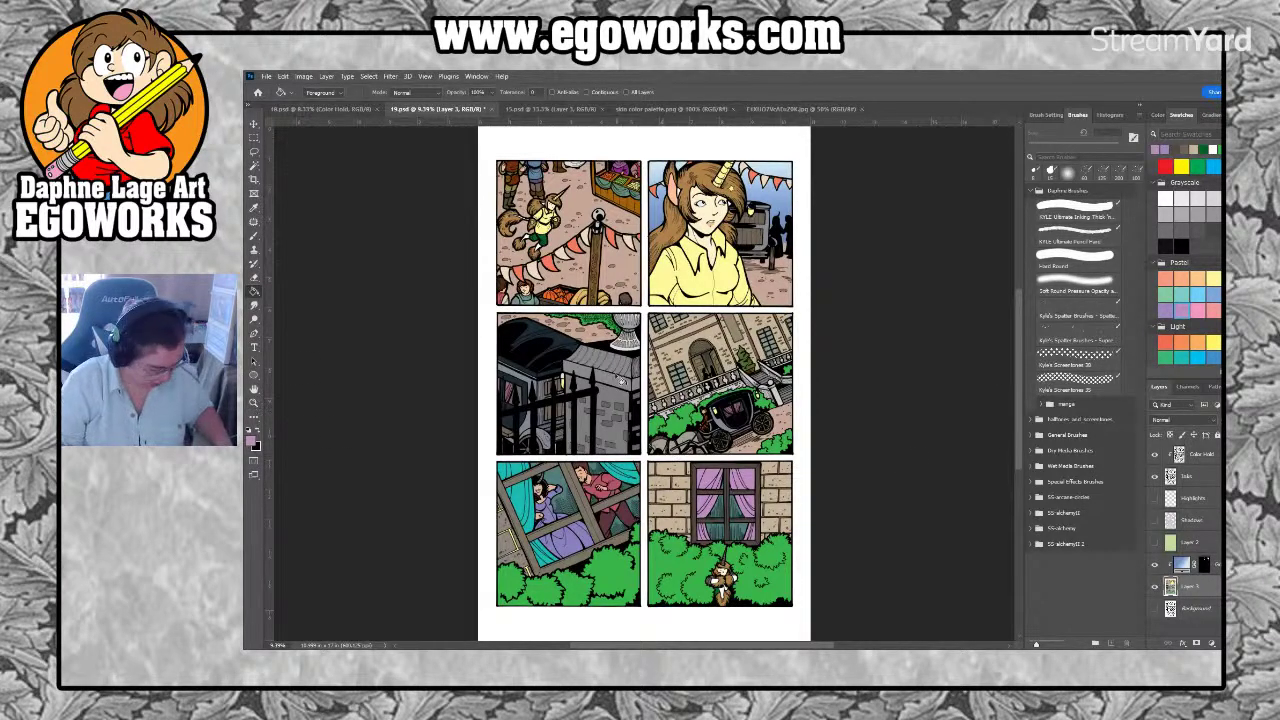
# Marquee-select the tilted window panel with the couple and fill its turquoise curtains with the same pinkish purple
pyautogui.press('l')
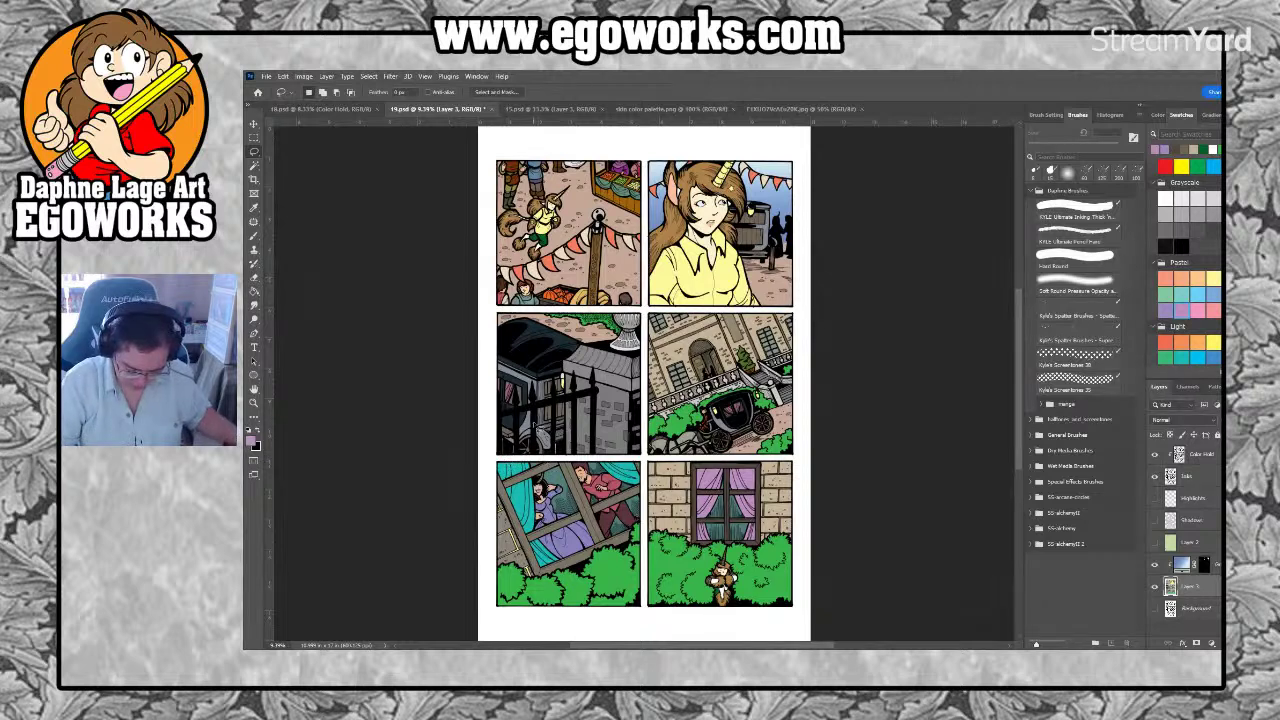
pyautogui.press('m')
pyautogui.moveTo(492, 459)
pyautogui.mouseDown()
pyautogui.moveTo(606, 556)
pyautogui.moveTo(643, 611)
pyautogui.mouseUp()
pyautogui.press('g')
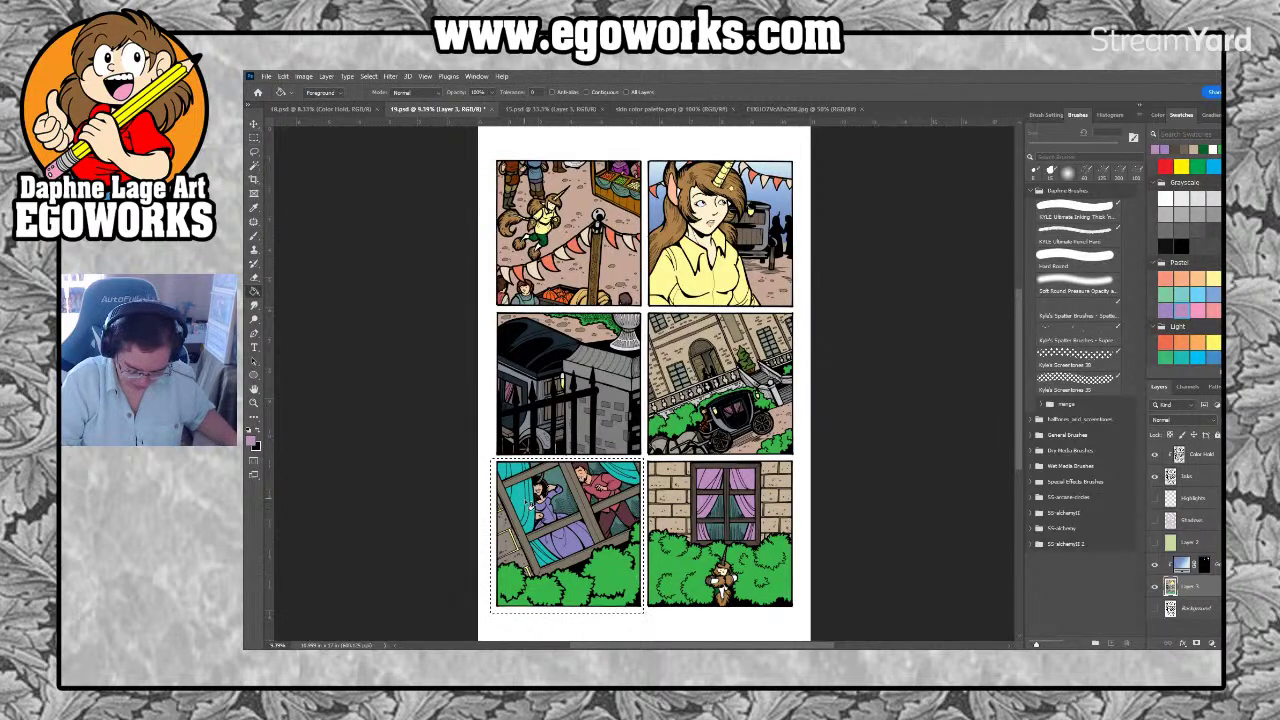
pyautogui.click(527, 505)
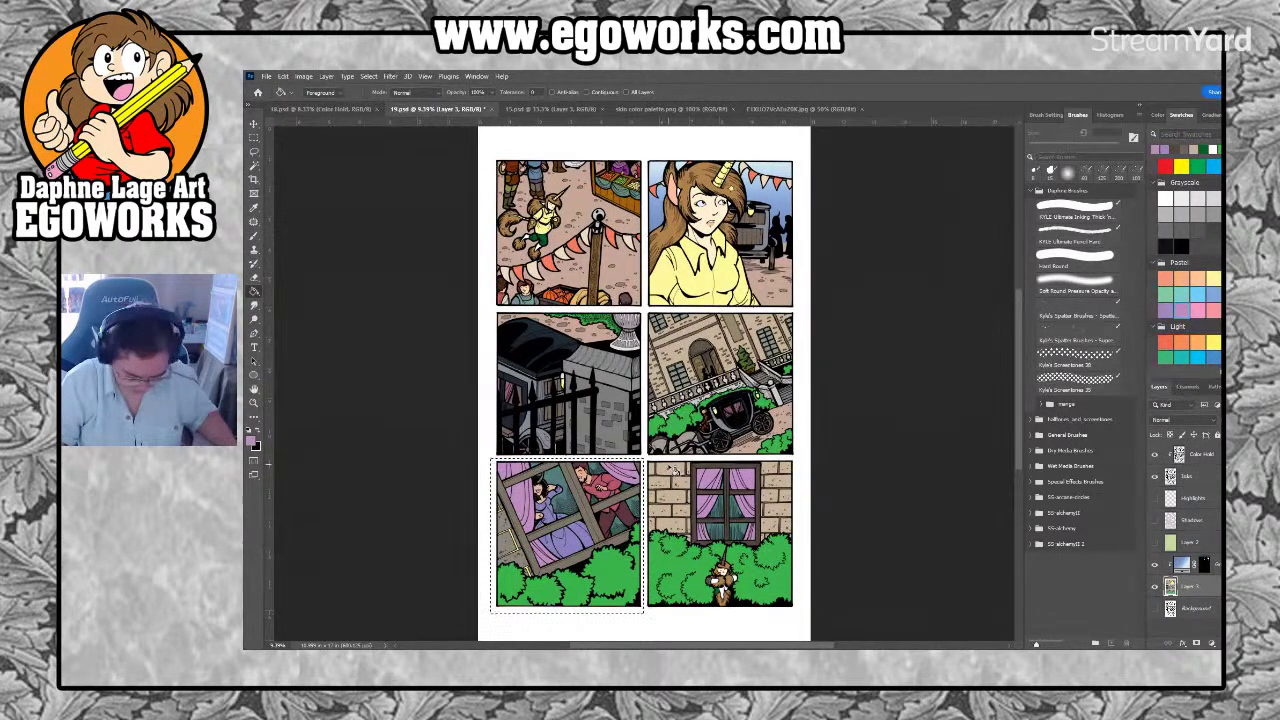
# Sample the beige of the neighboring panel's brick wall and fill the tilted panel's wall with it
pyautogui.press('i')
pyautogui.click(679, 485)
pyautogui.press('g')
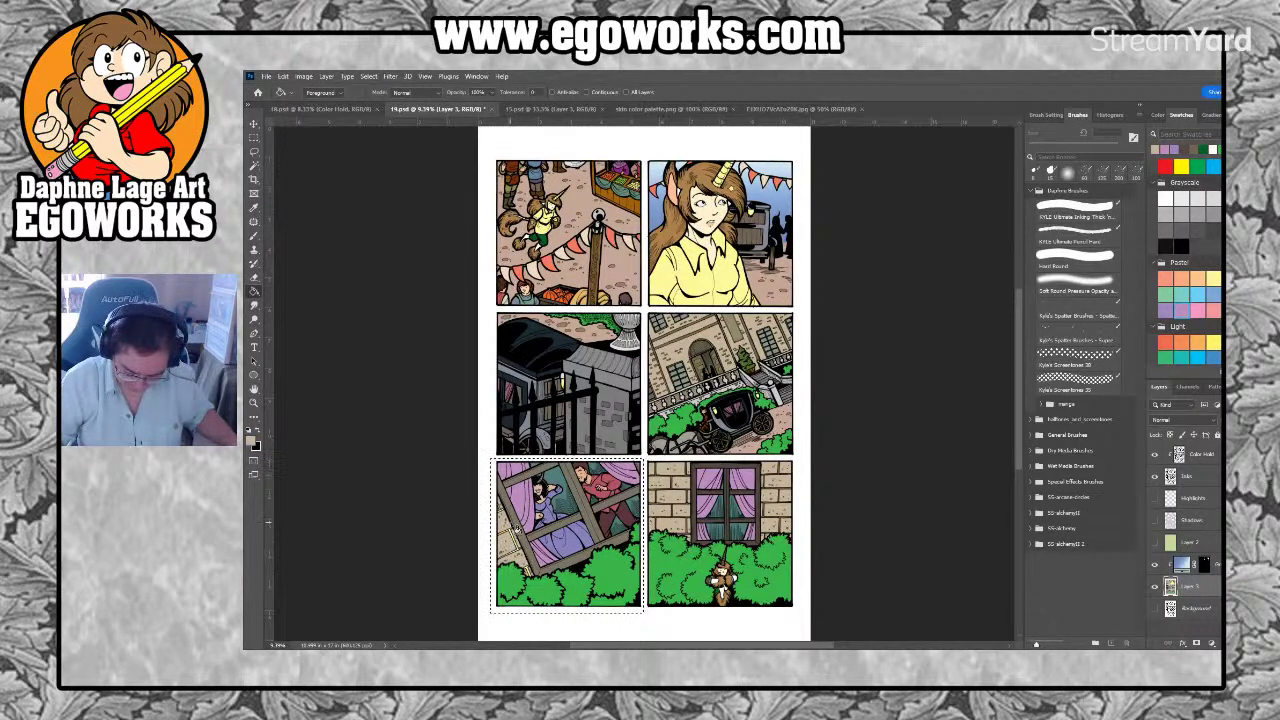
# Sample the dark brown of the straight window's frame, fill the tilted window's frame with it and clear the selection
pyautogui.click(256, 401)
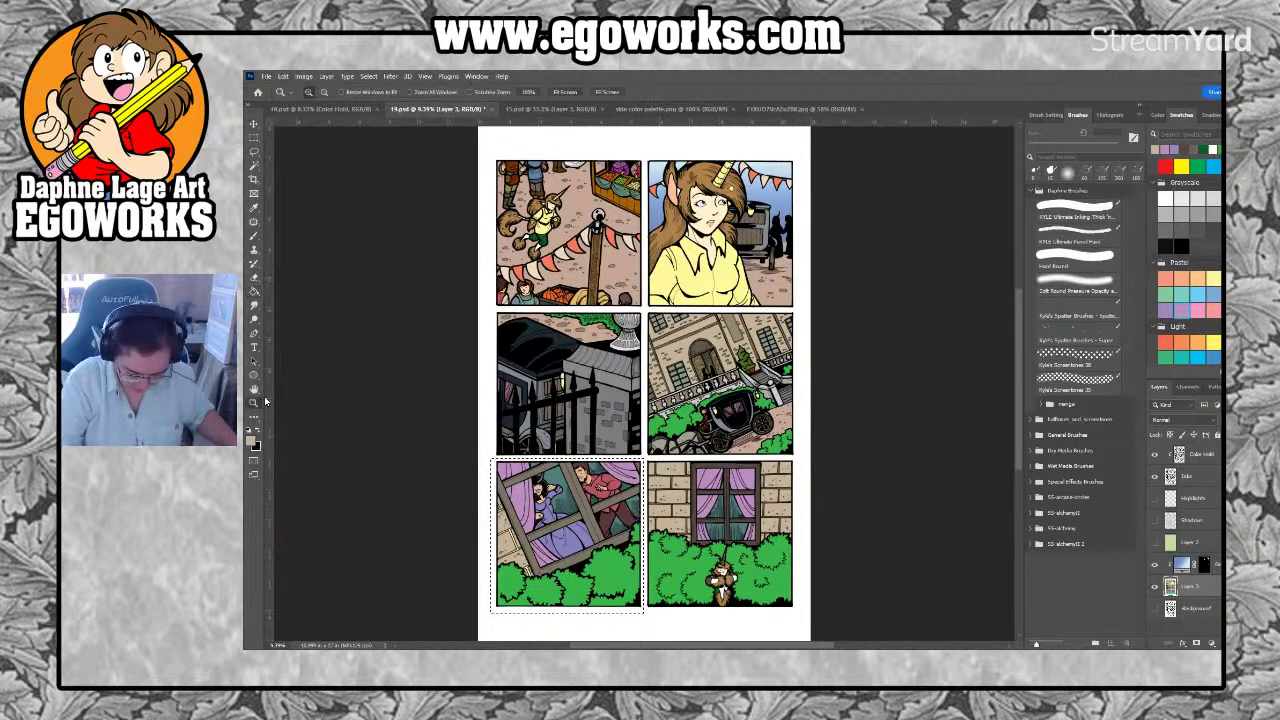
pyautogui.click(745, 510)
pyautogui.press('i')
pyautogui.click(573, 480)
pyautogui.moveTo(467, 545); pyautogui.dragTo(822, 462)
pyautogui.press('b')
pyautogui.press('g')
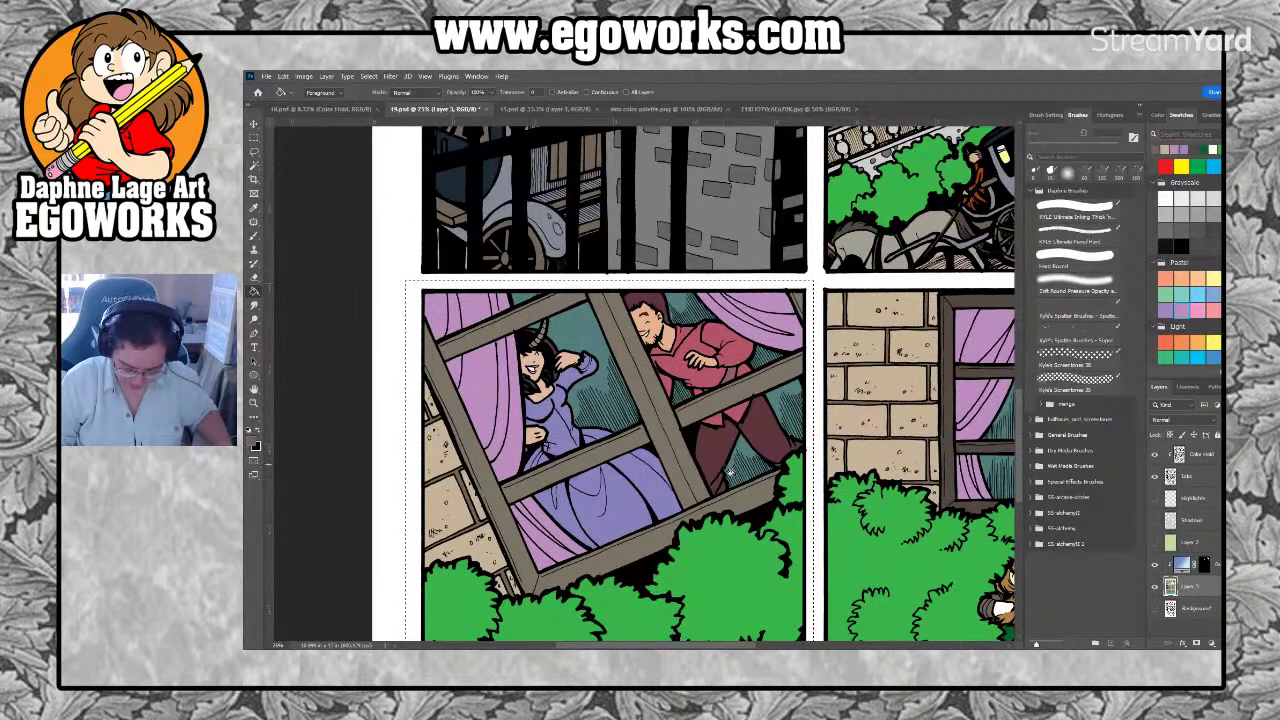
pyautogui.moveTo(929, 420); pyautogui.dragTo(822, 430)
pyautogui.keyDown('alt'); pyautogui.click(822, 430); pyautogui.keyUp('alt')
pyautogui.press('g')
pyautogui.click(590, 546)
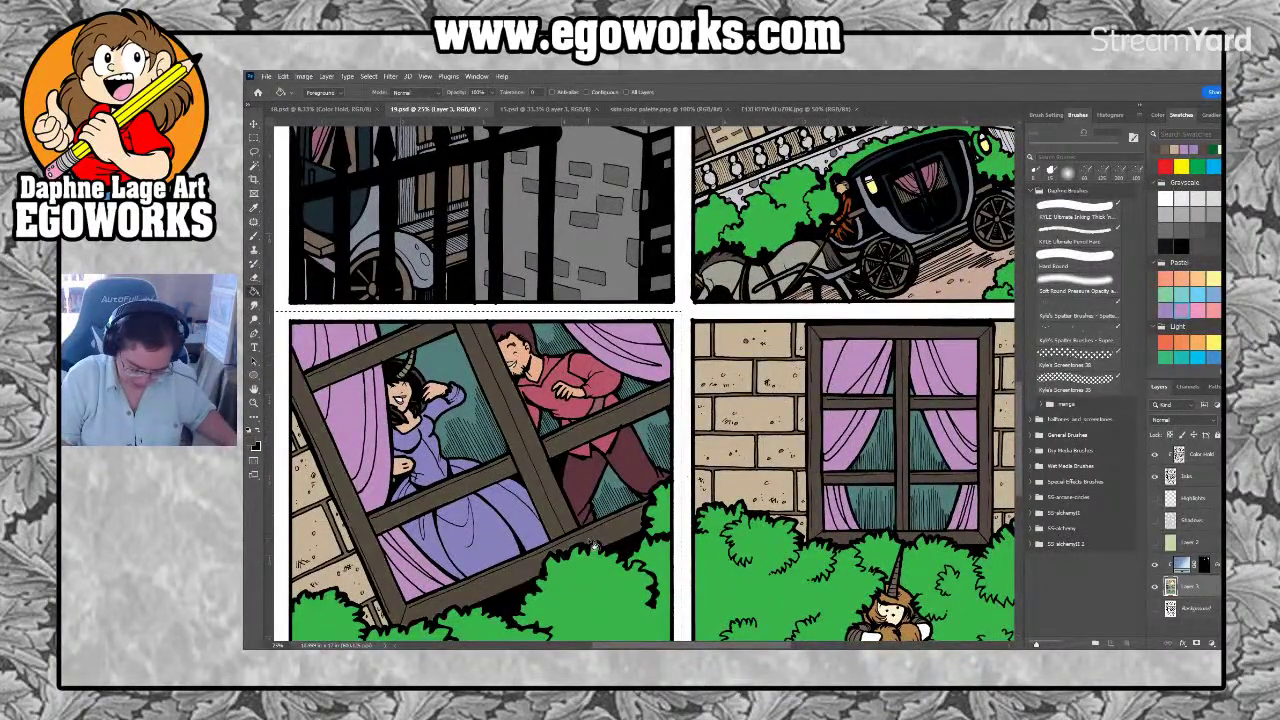
pyautogui.moveTo(672, 508); pyautogui.dragTo(790, 508)
pyautogui.moveTo(710, 577); pyautogui.dragTo(707, 506)
pyautogui.hotkey('ctrl', 'z')
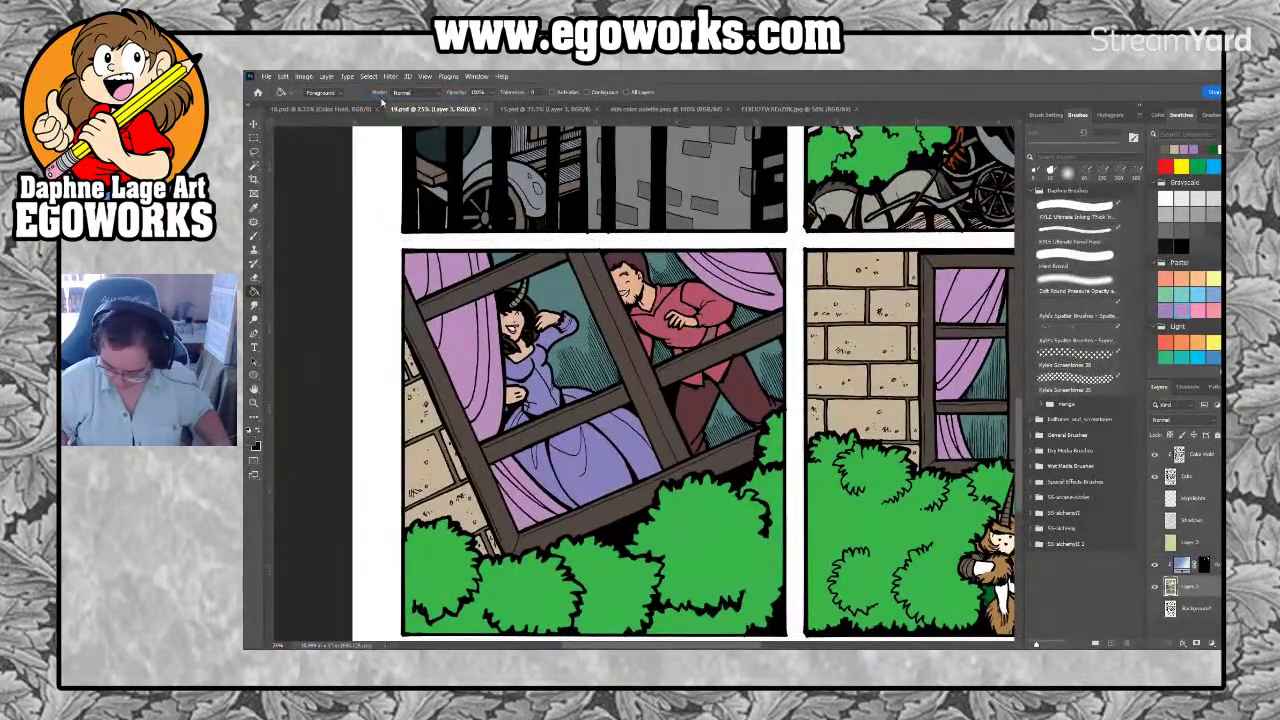
# Hide the ink line layer, marquee the tilted window panel and narrow the selection to the teal background areas behind the couple
pyautogui.moveTo(846, 607); pyautogui.dragTo(828, 614)
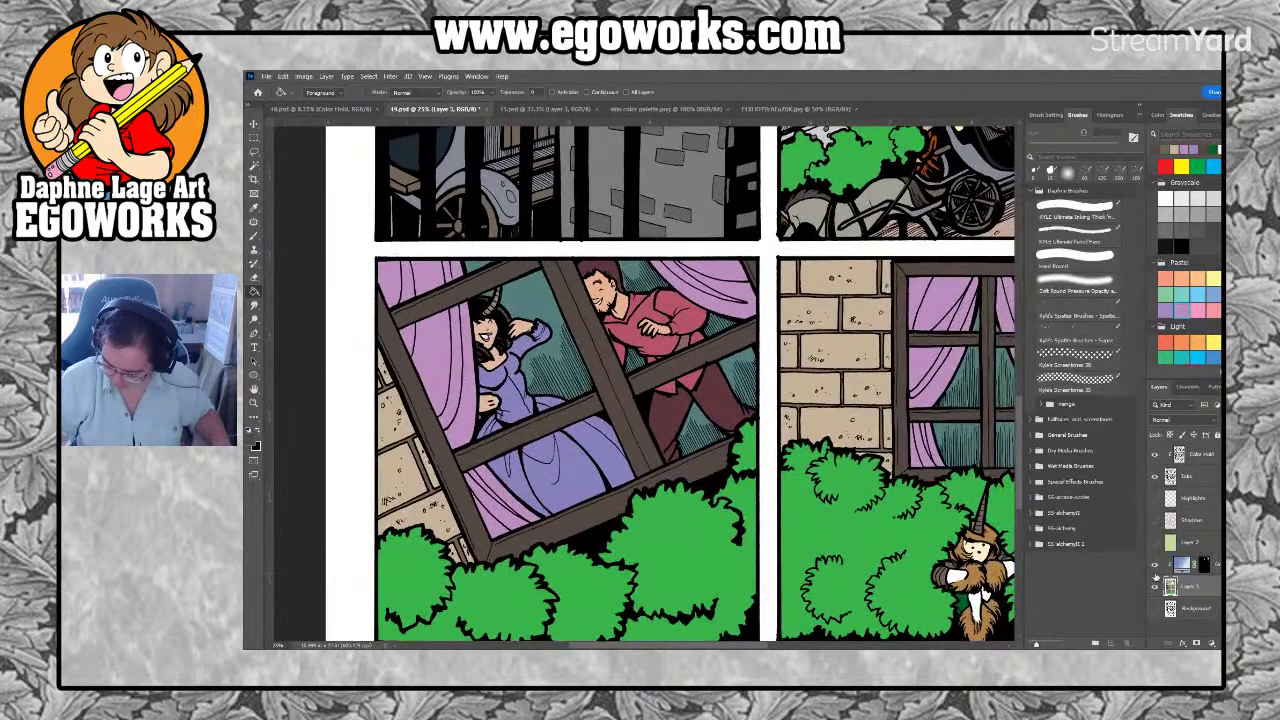
pyautogui.click(1157, 477)
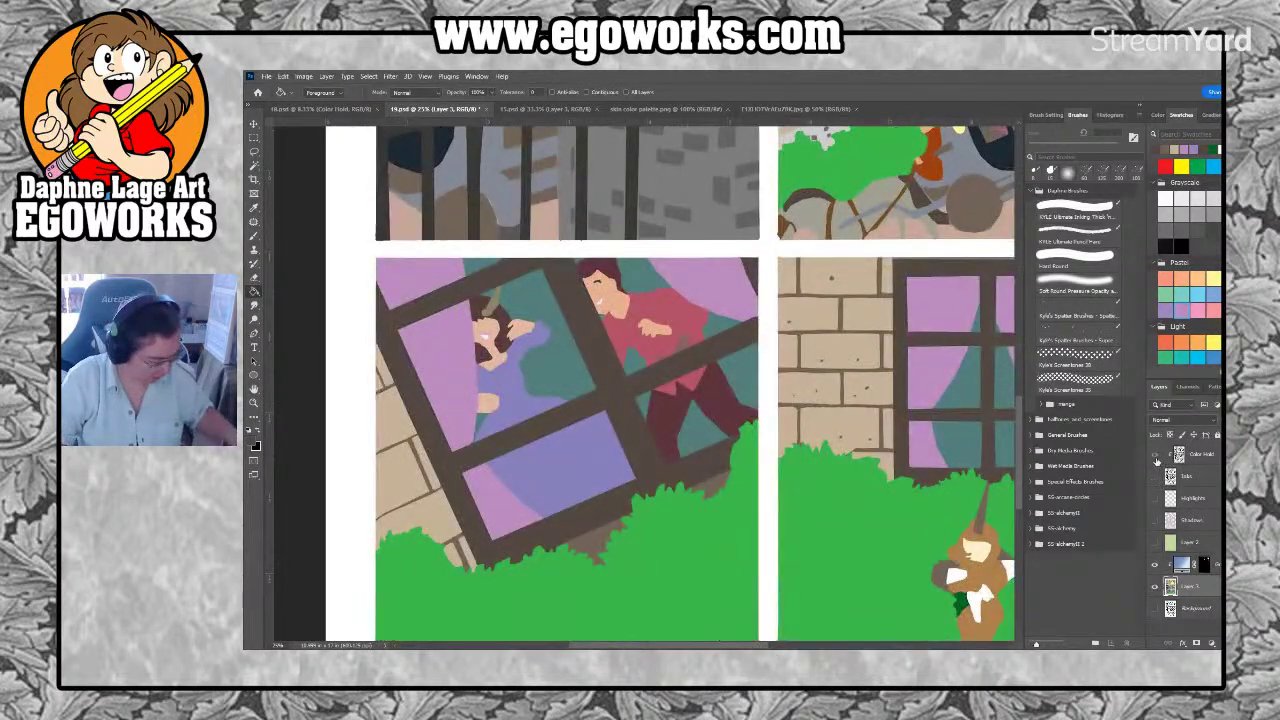
pyautogui.press('m')
pyautogui.moveTo(365, 250); pyautogui.dragTo(776, 478)
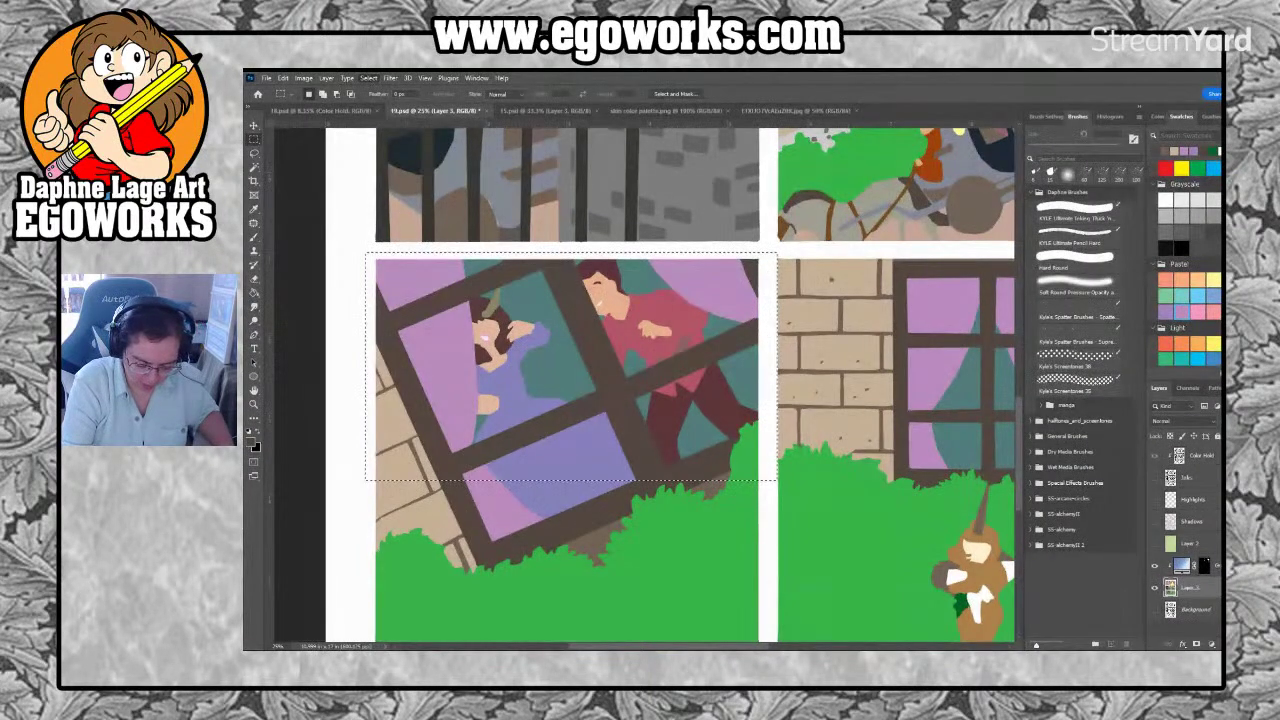
pyautogui.press('i')
pyautogui.press('m')
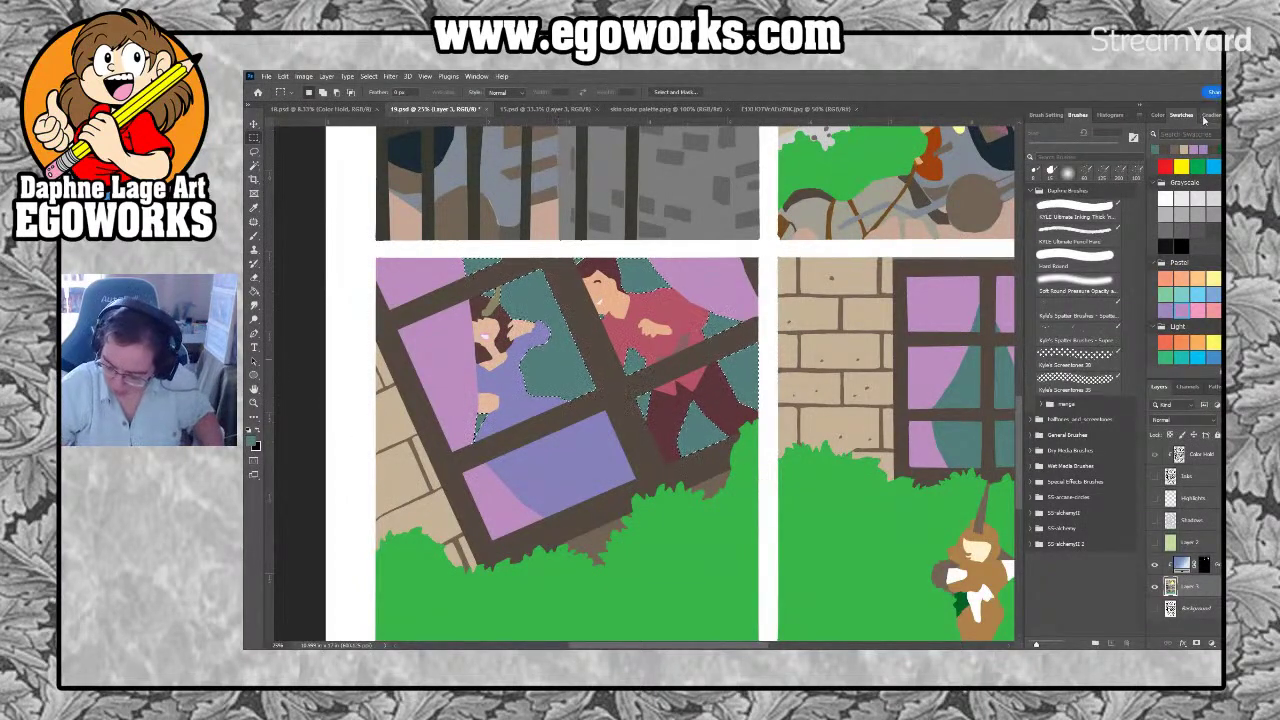
# Browse the gradient presets and apply one from the Grays group to the selected window background as a gradient fill
pyautogui.click(1209, 115)
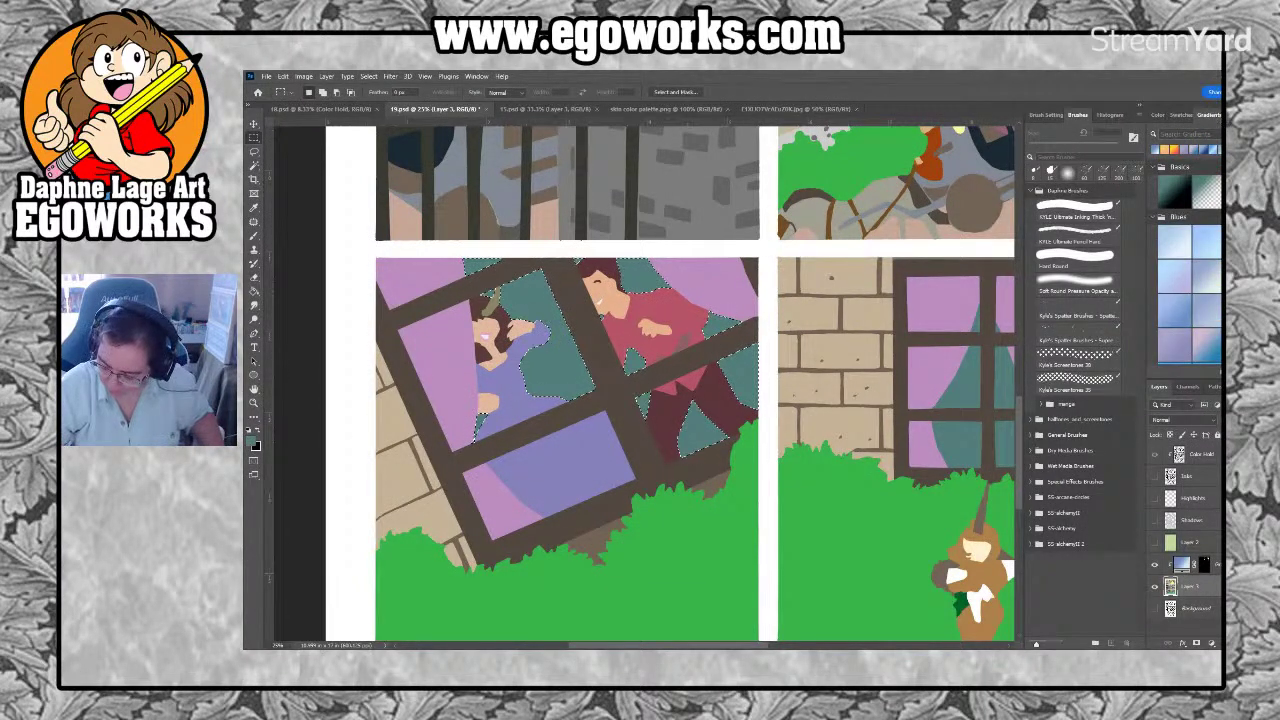
pyautogui.scroll(-10, 1187, 260)
pyautogui.scroll(10, 1187, 260)
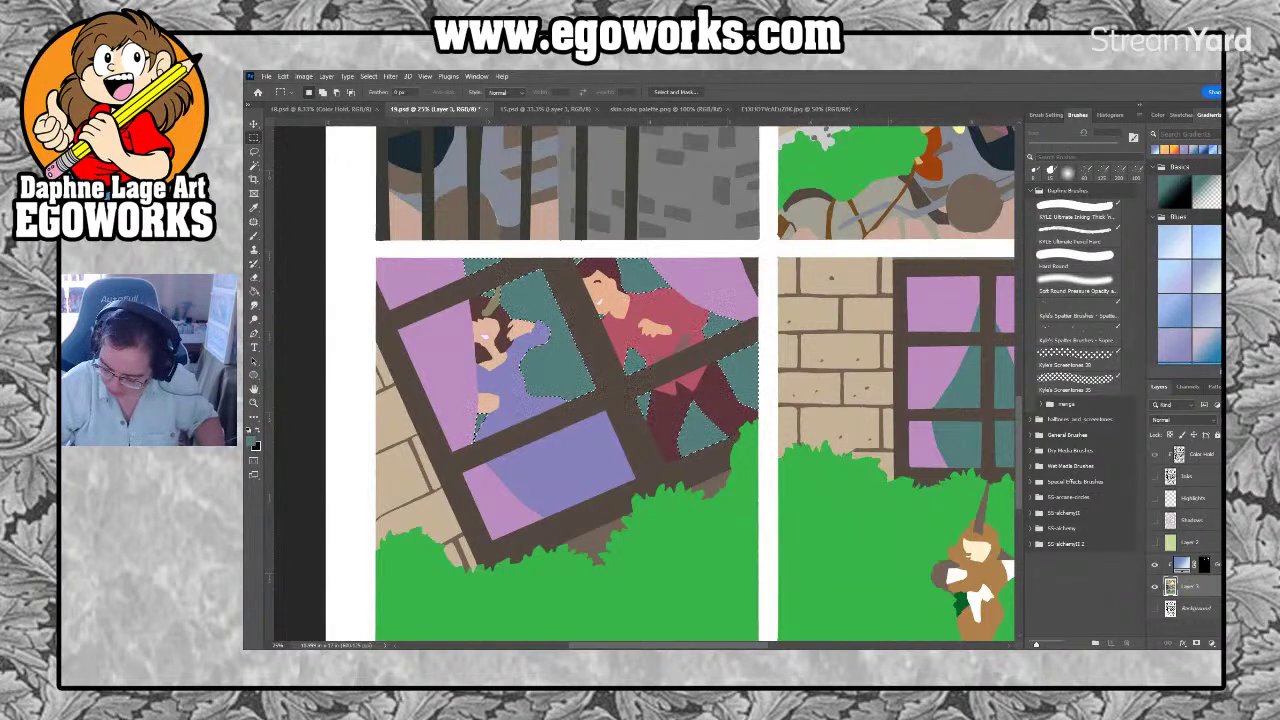
pyautogui.scroll(-12, 1187, 260)
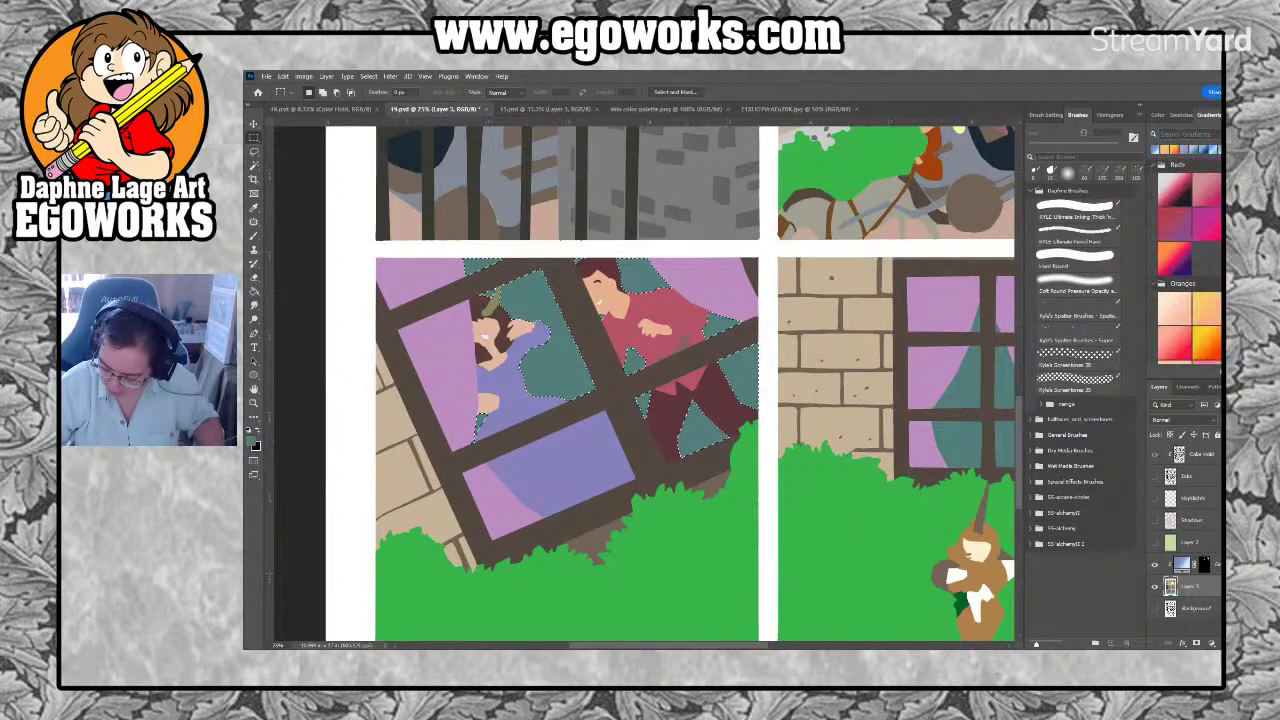
pyautogui.scroll(-5, 1187, 260)
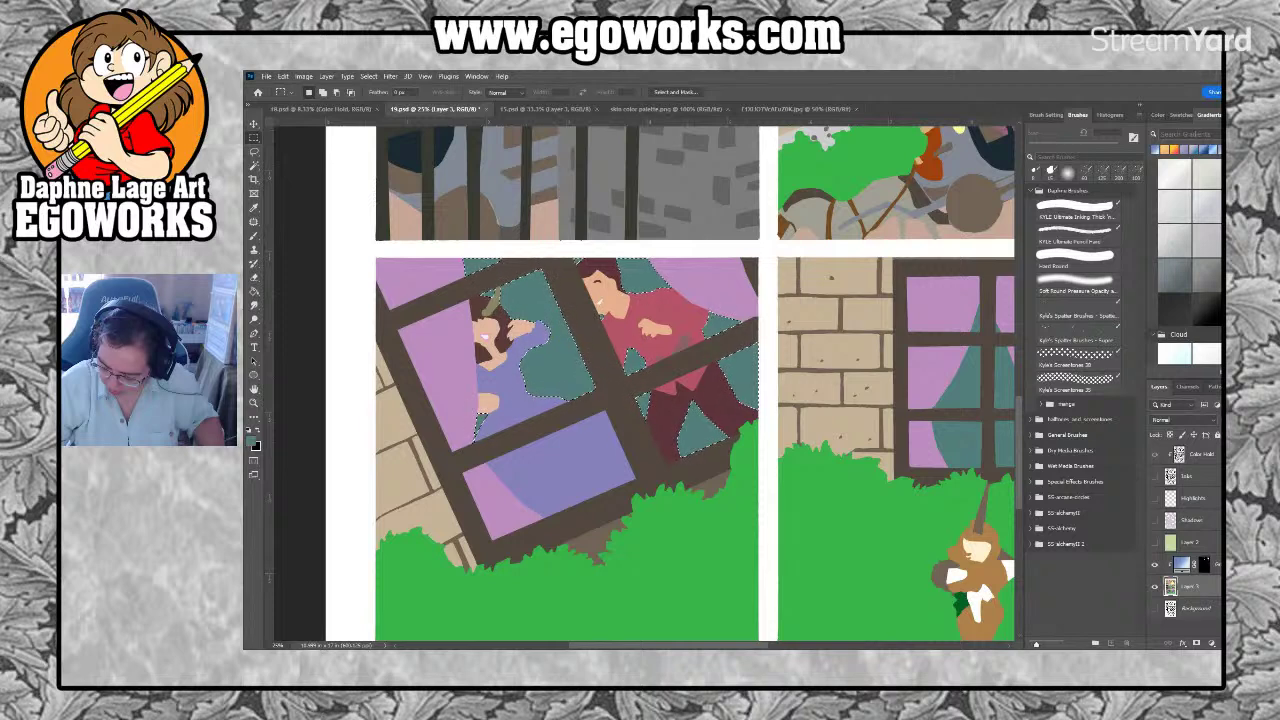
pyautogui.click(1175, 275)
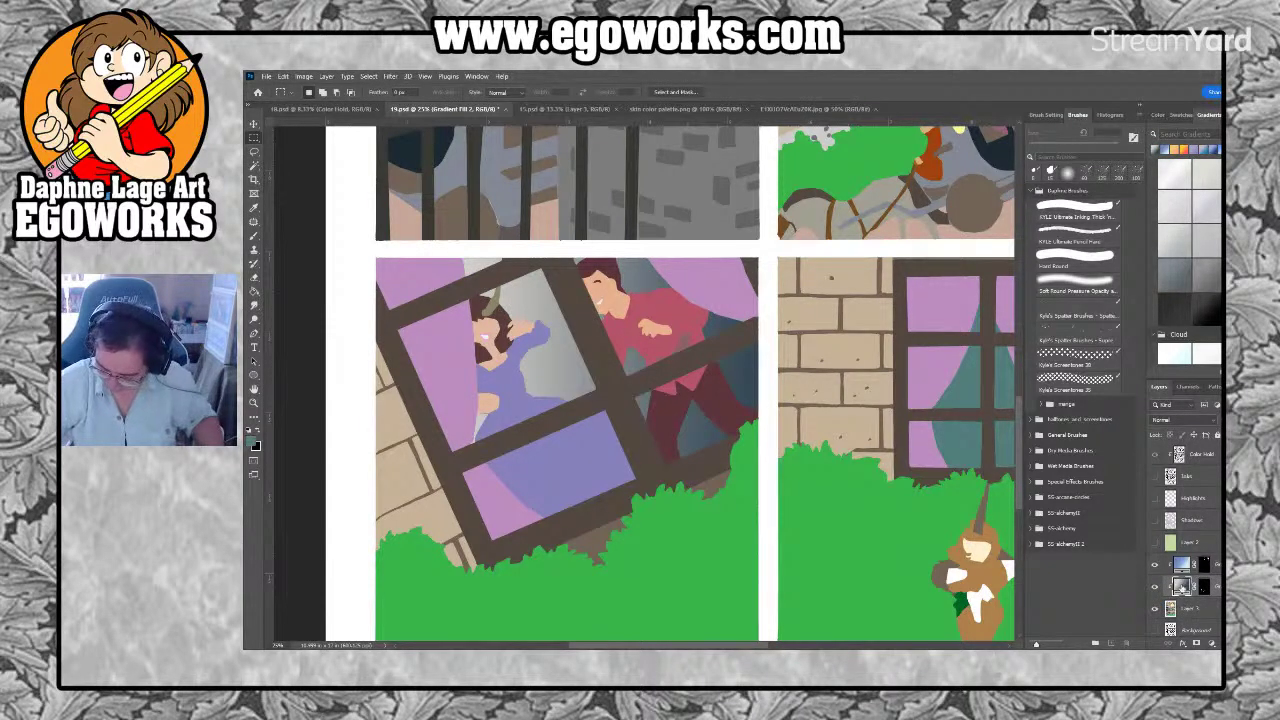
pyautogui.doubleClick(1183, 587)
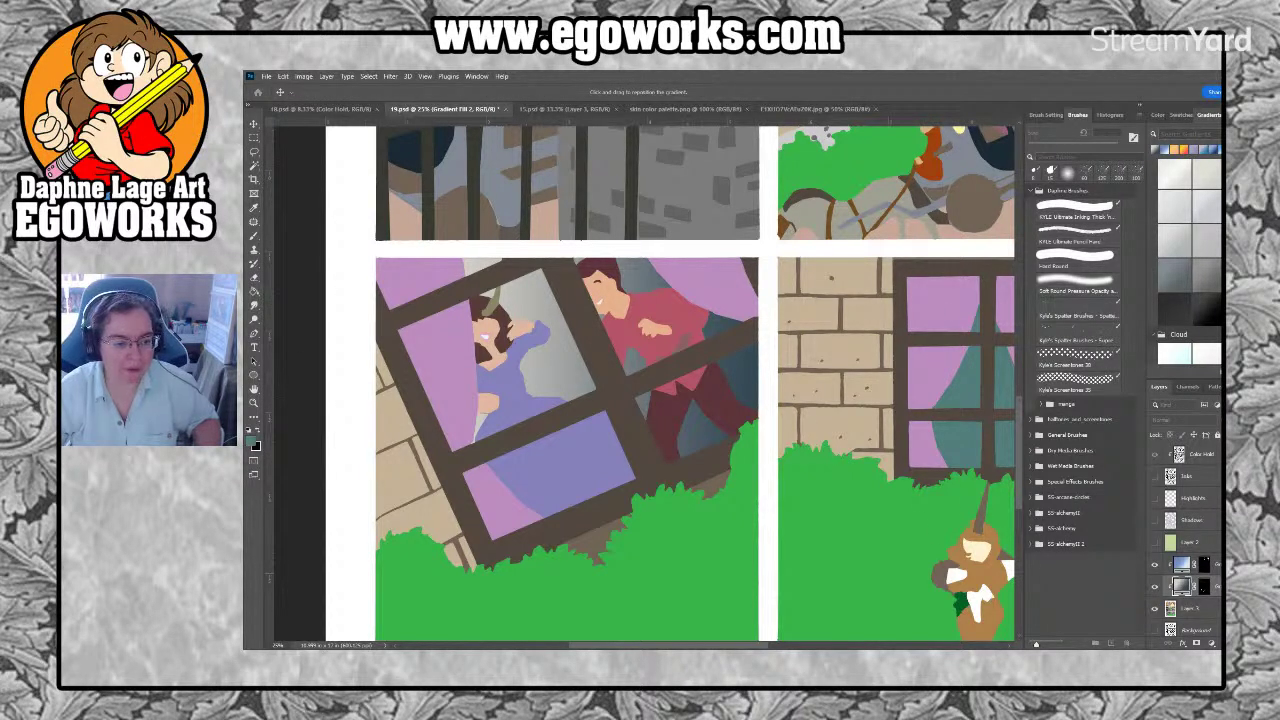
pyautogui.click(680, 241)
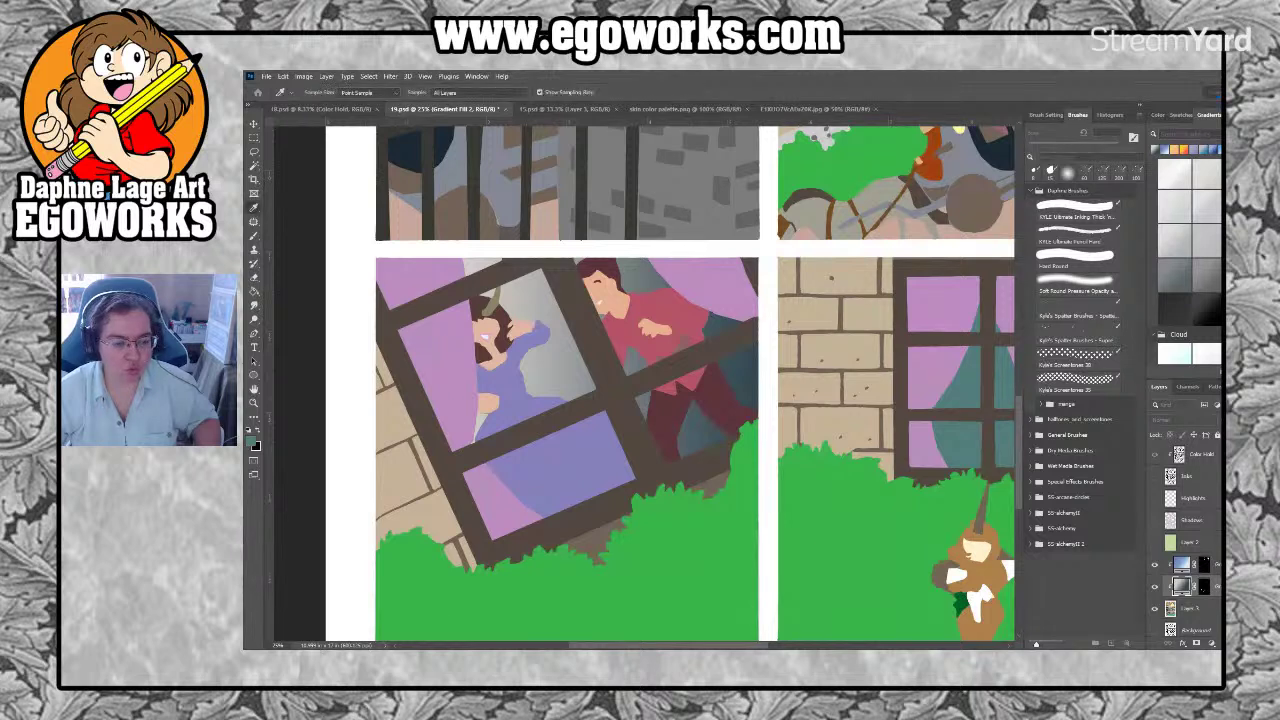
pyautogui.press('Return')
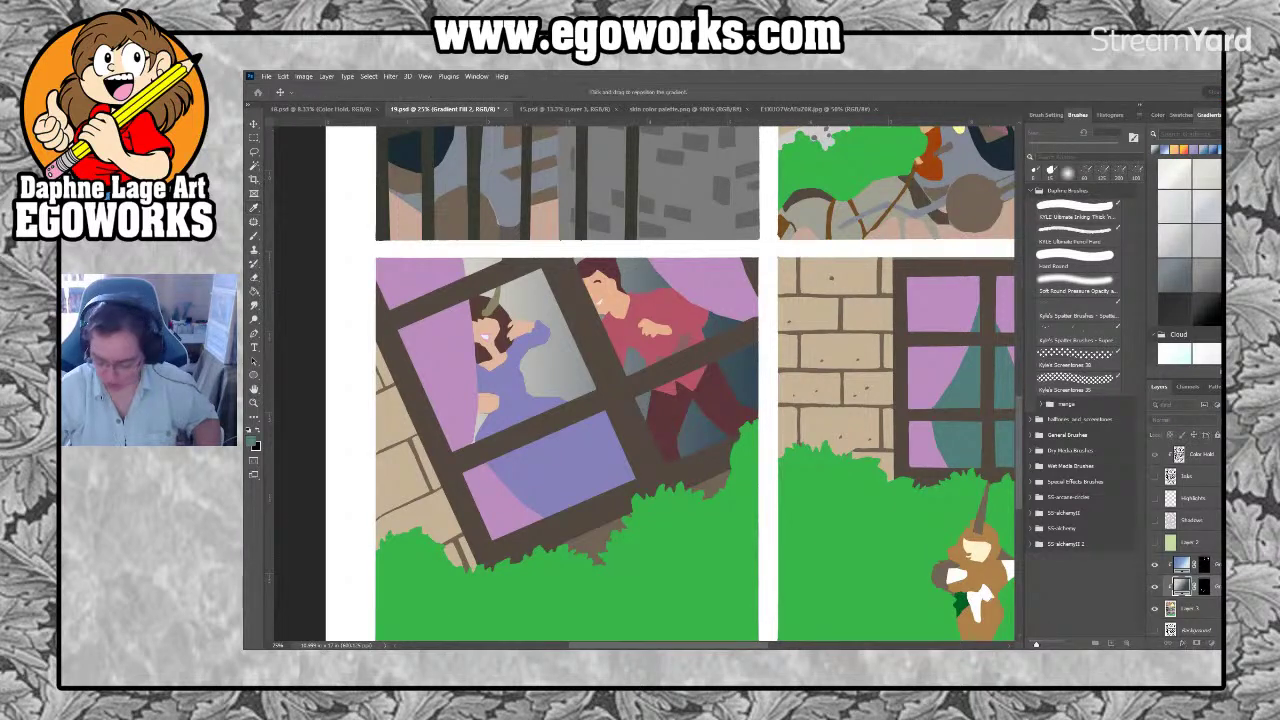
pyautogui.scroll(3, 1187, 260)
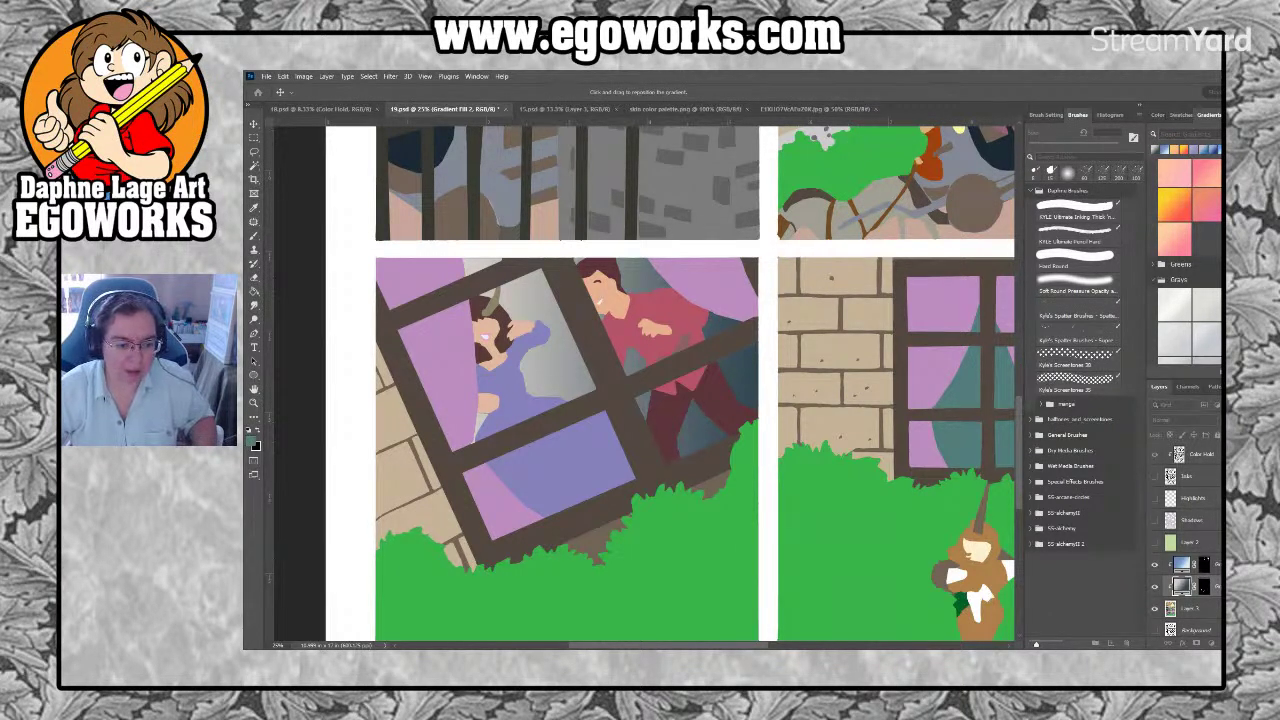
pyautogui.press('m')
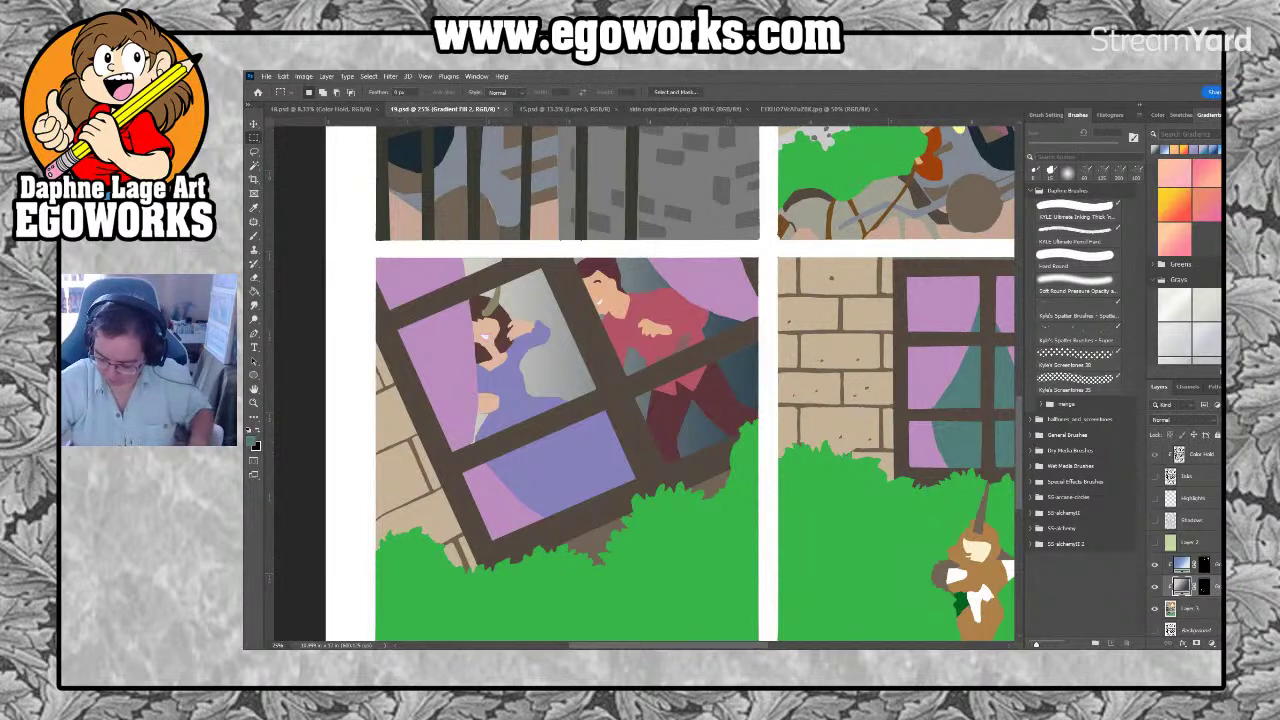
# Try several warm presets on the window background's gradient fill and settle on a yellow-to-pink gradient from the Oranges group
pyautogui.scroll(3, 1187, 260)
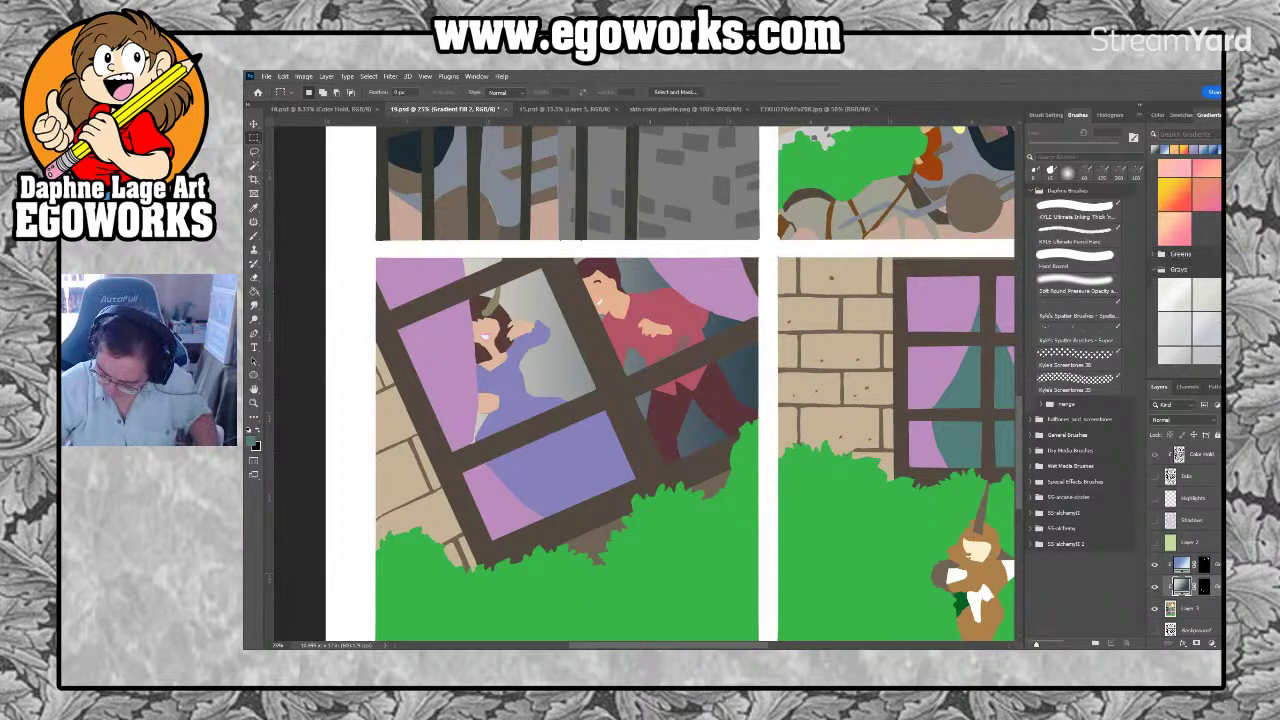
pyautogui.click(1205, 230)
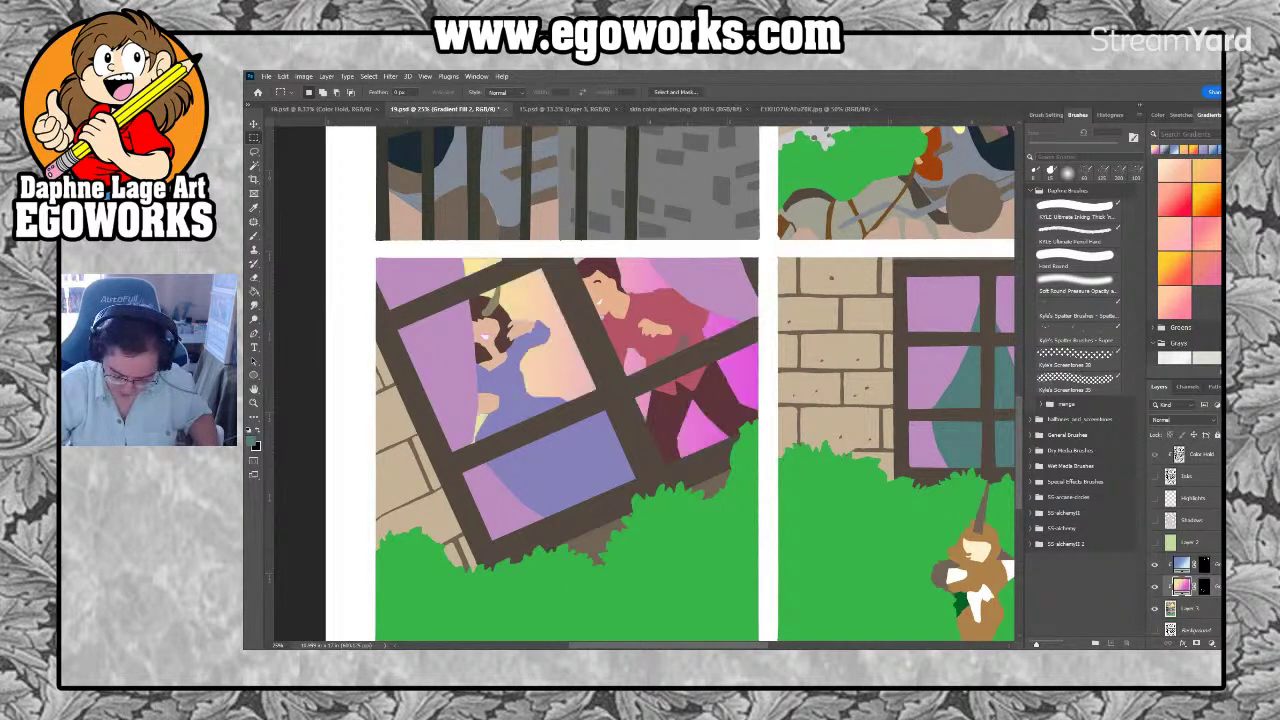
pyautogui.scroll(-3, 1190, 260)
pyautogui.click(1208, 282)
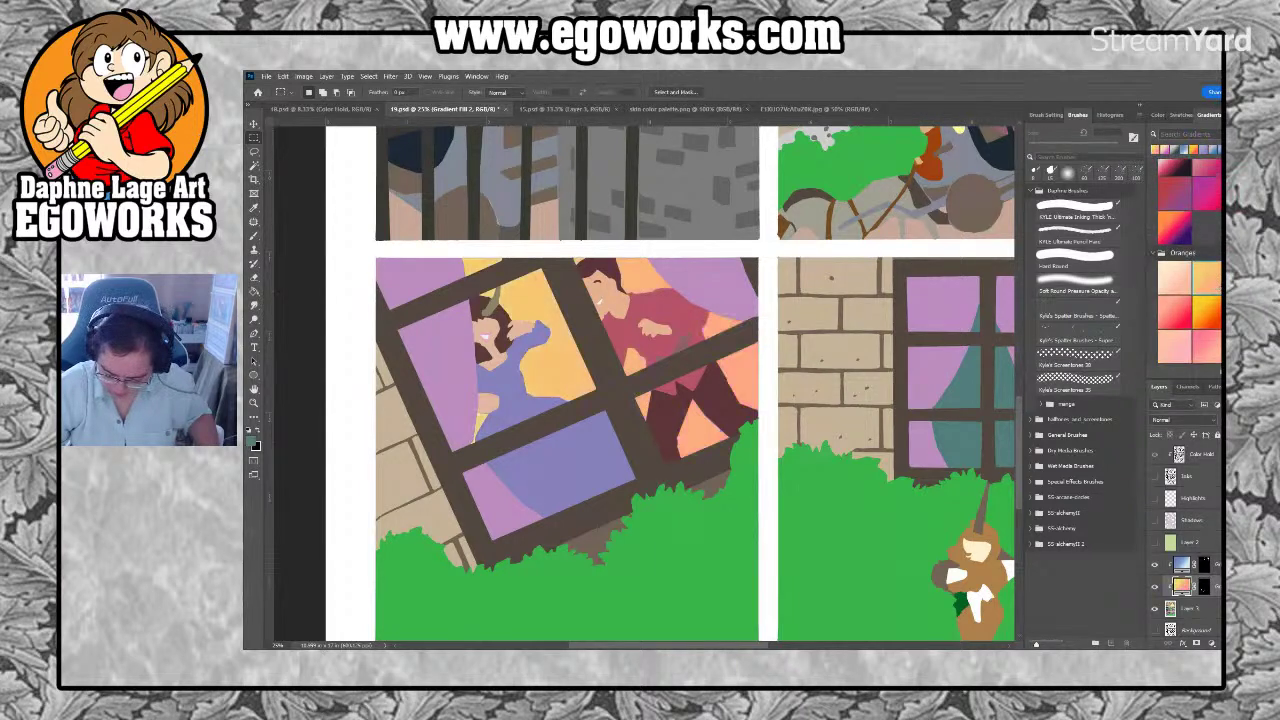
pyautogui.click(1206, 312)
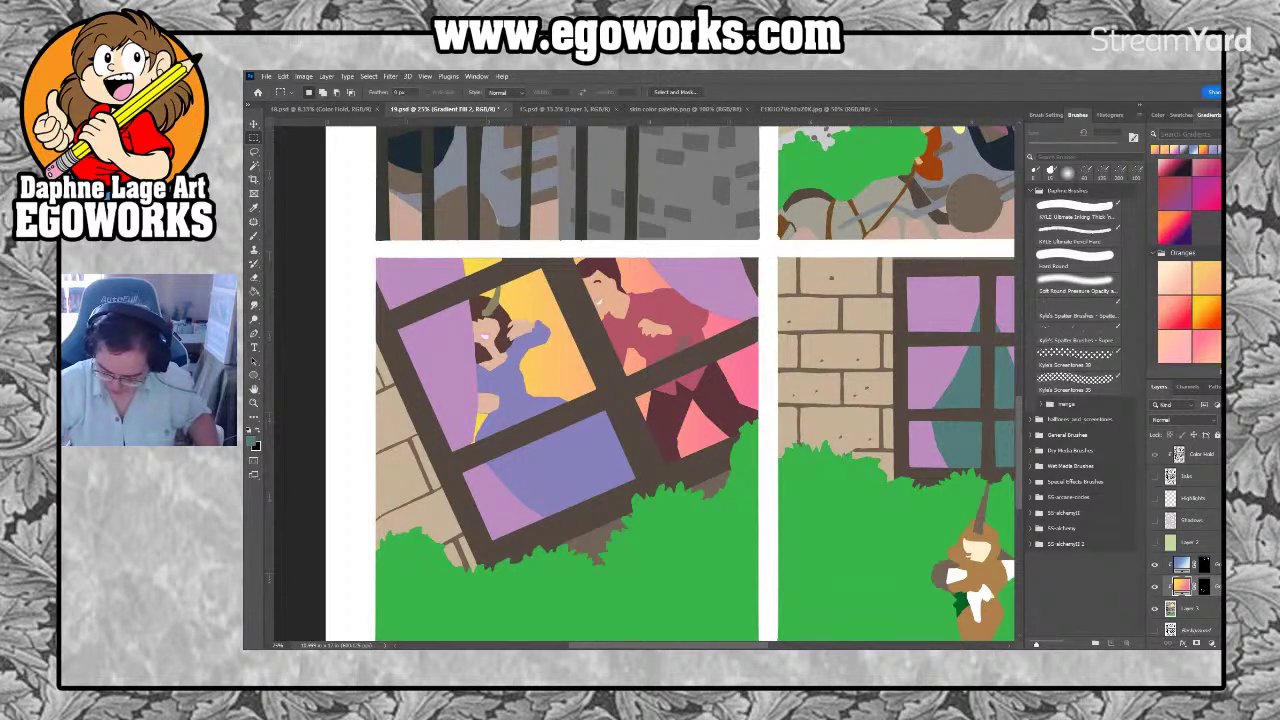
# Show the ink lines again and flip the window background's gradient so pink is above and yellow below
pyautogui.click(1155, 477)
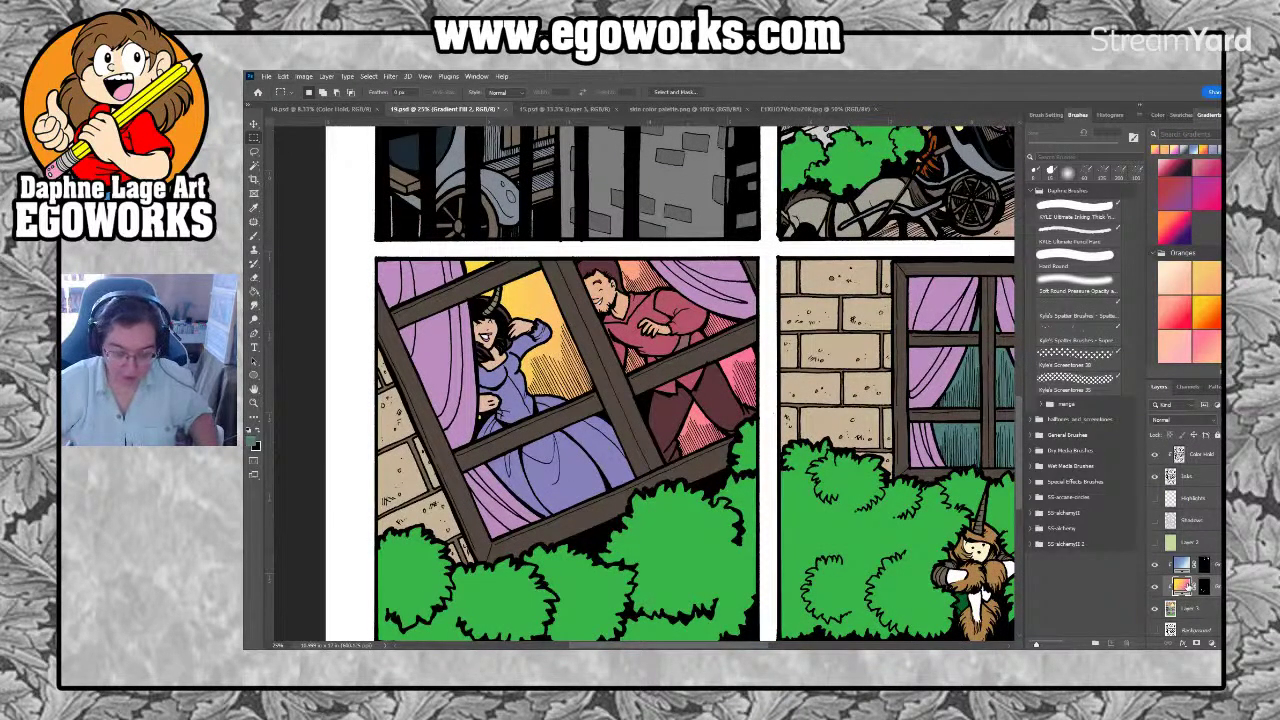
pyautogui.doubleClick(1182, 585)
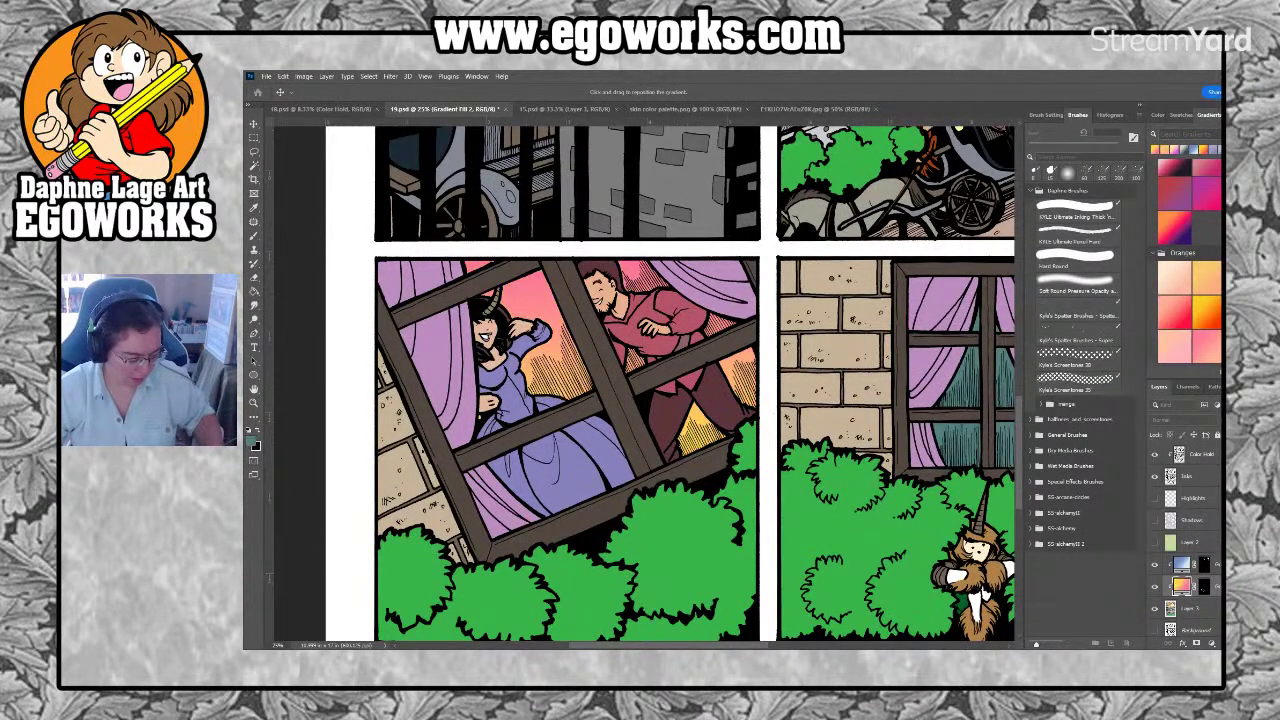
pyautogui.press('Return')
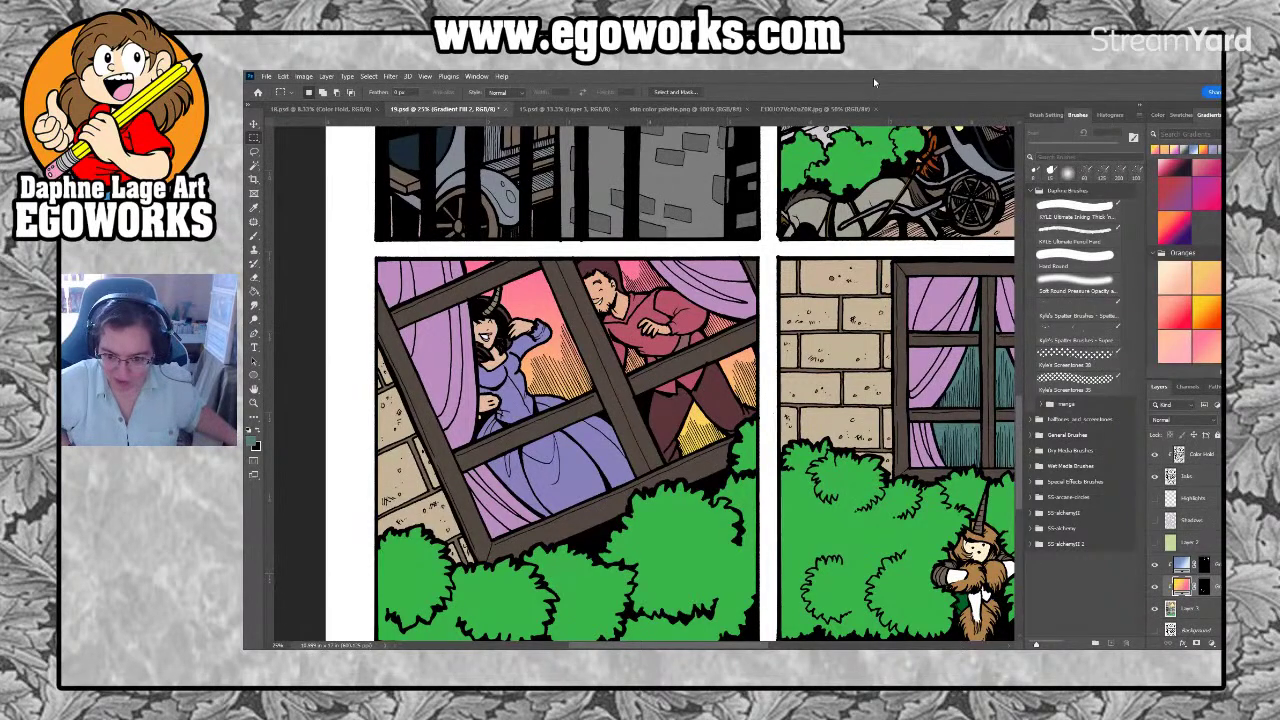
# Step back through the edit history to examine earlier wall, curtain and unicorn horn colors, and restore the latest state
pyautogui.hotkey('ctrl', 'z')
pyautogui.hotkey('ctrl', 'z')
pyautogui.hotkey('ctrl', 'z')
pyautogui.hotkey('ctrl', 'z')
pyautogui.hotkey('ctrl', 'z')
pyautogui.hotkey('ctrl', 'z')
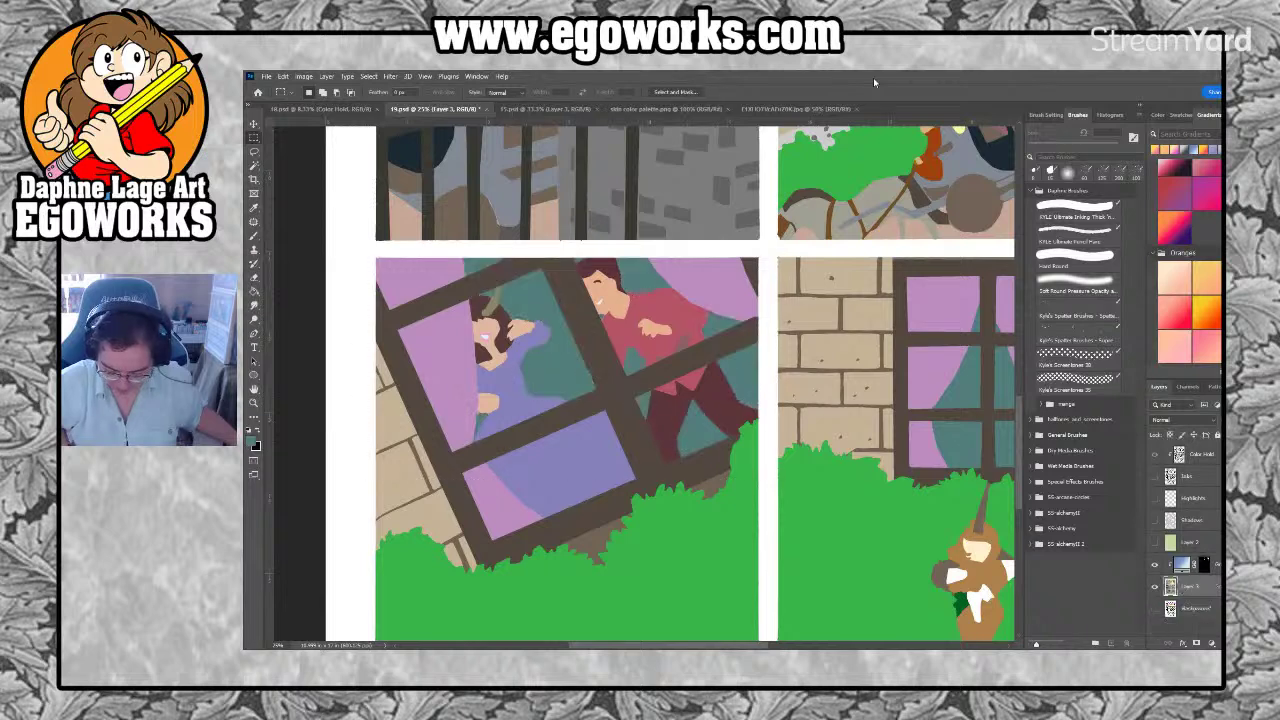
pyautogui.hotkey('ctrl', 'z')
pyautogui.hotkey('ctrl', 'z')
pyautogui.hotkey('ctrl', 'z')
pyautogui.hotkey('ctrl', 'z')
pyautogui.hotkey('ctrl', 'shift', 'z')
pyautogui.hotkey('ctrl', 'shift', 'z')
pyautogui.hotkey('ctrl', 'shift', 'z')
pyautogui.hotkey('ctrl', 'shift', 'z')
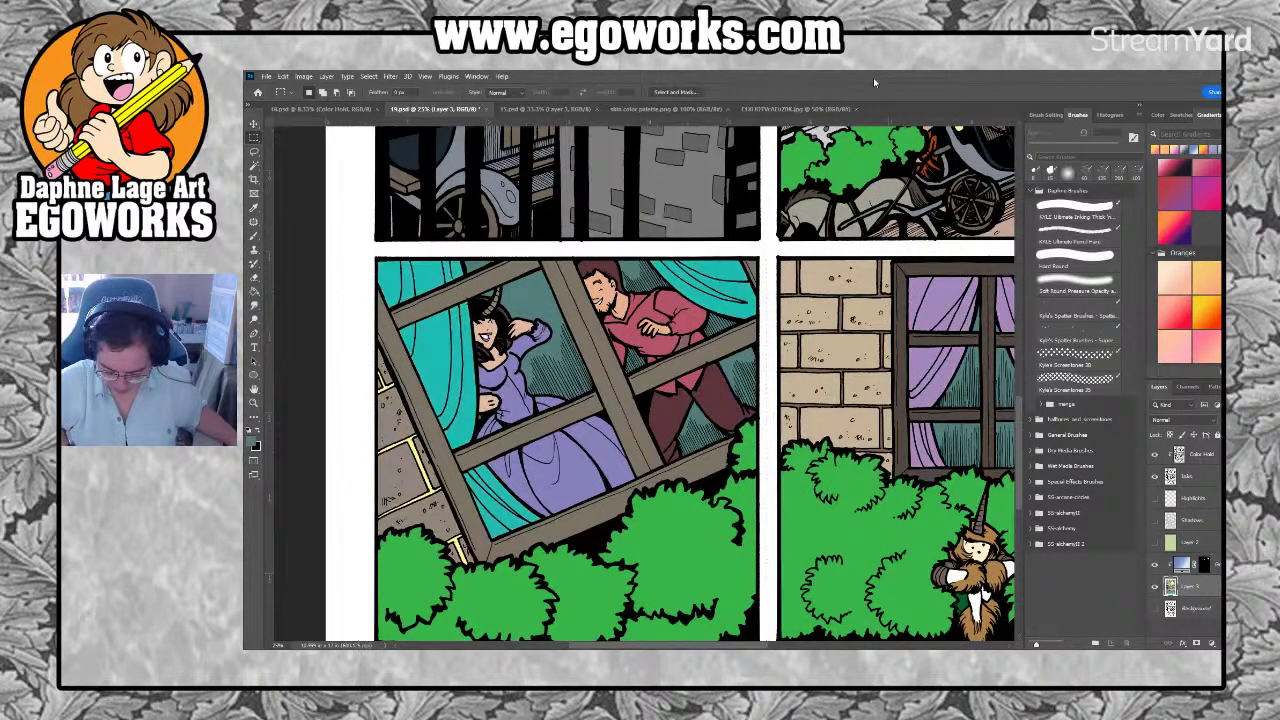
pyautogui.hotkey('ctrl', 'z')
pyautogui.hotkey('ctrl', 'z')
pyautogui.hotkey('ctrl', 'z')
pyautogui.hotkey('ctrl', 'z')
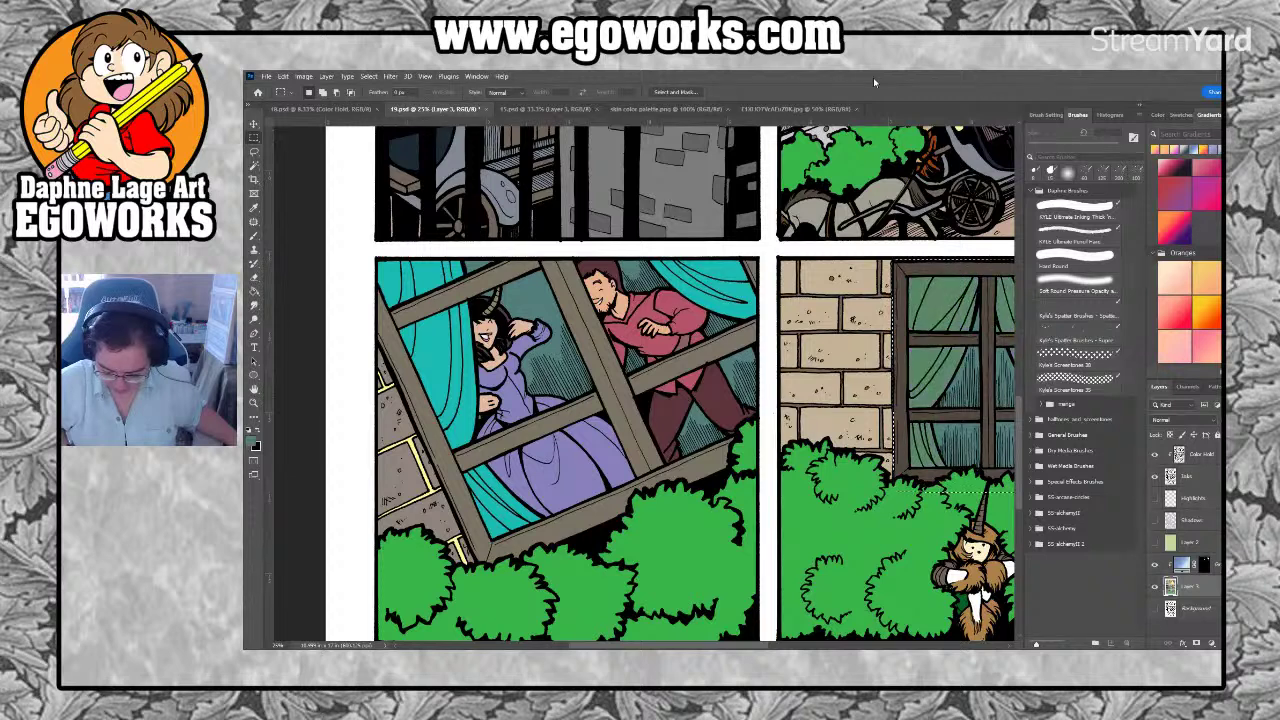
pyautogui.hotkey('ctrl', 'z')
pyautogui.hotkey('ctrl', 'z')
pyautogui.hotkey('ctrl', 'z')
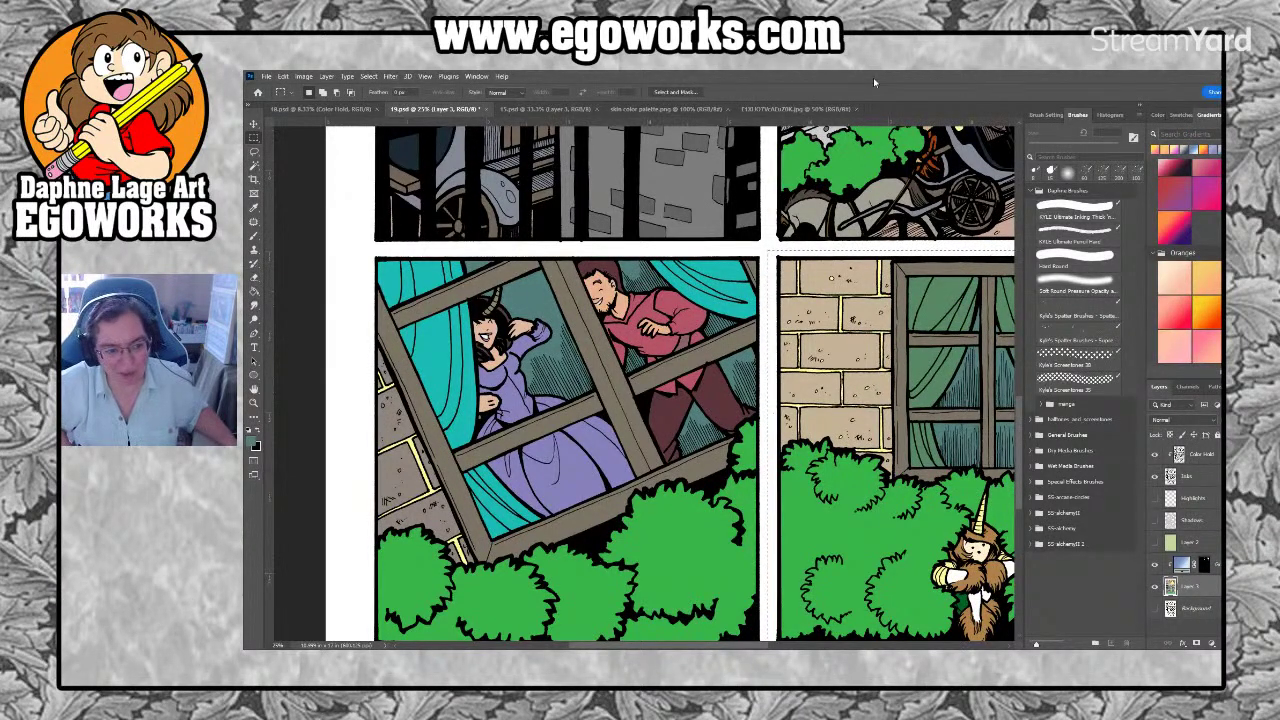
pyautogui.hscroll(5, 640, 390)
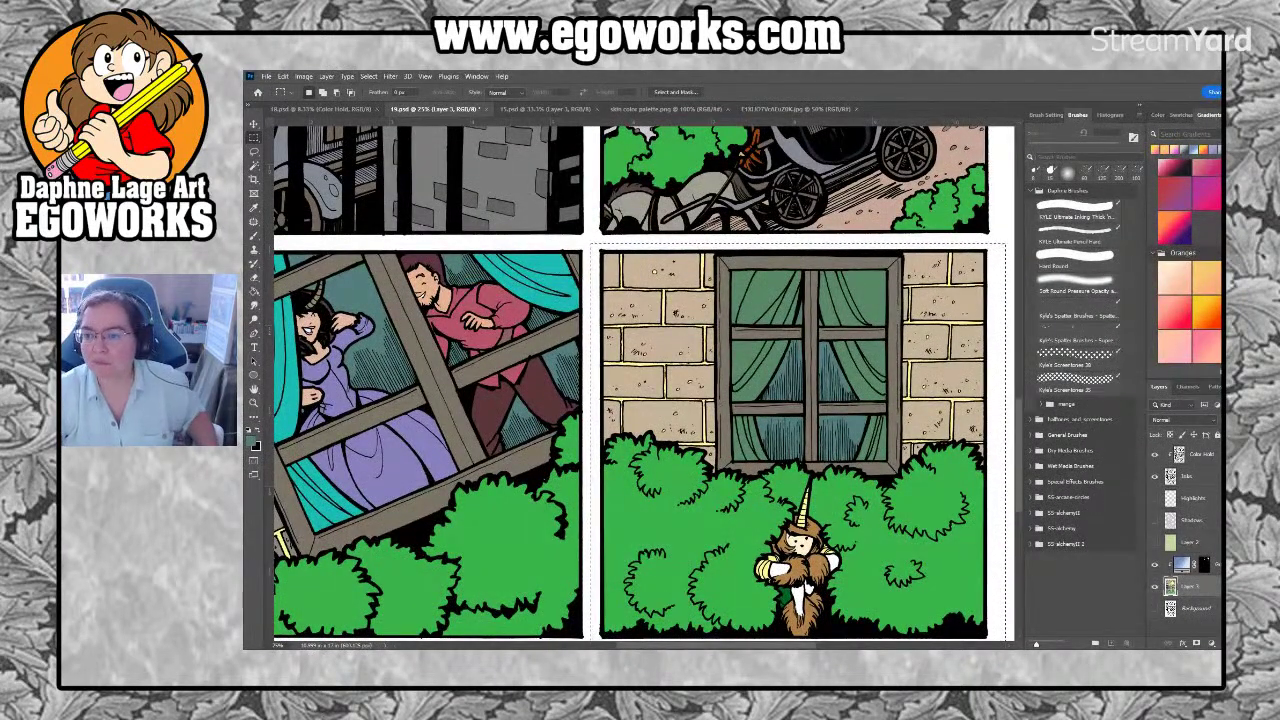
pyautogui.hotkey('ctrl', 'z')
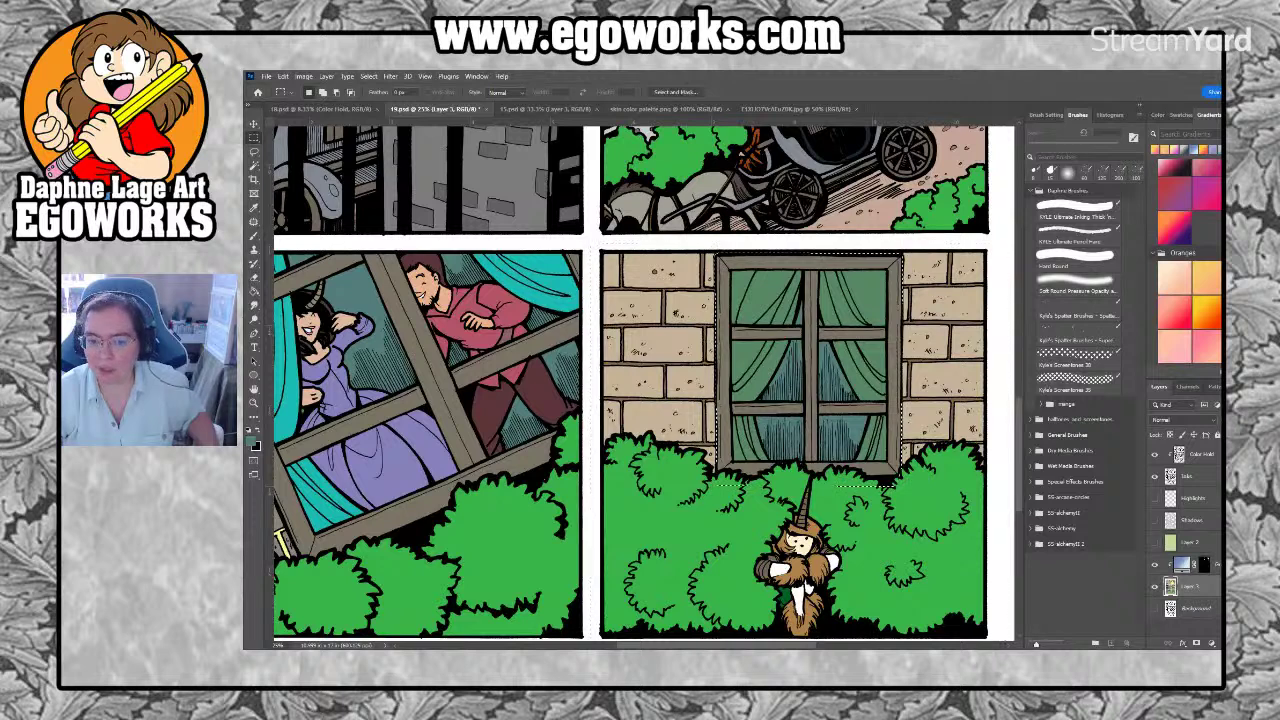
pyautogui.hotkey('ctrl', 'z')
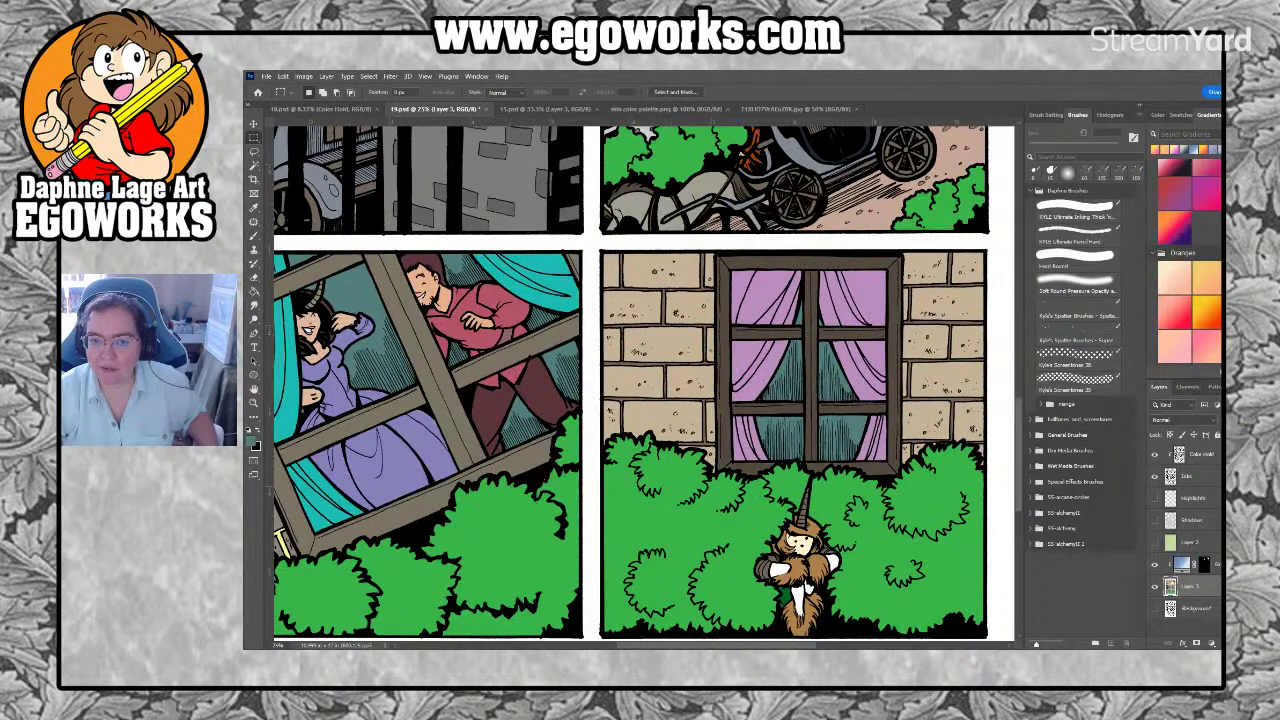
pyautogui.hotkey('ctrl', 'z')
pyautogui.hotkey('ctrl', 'shift', 'z')
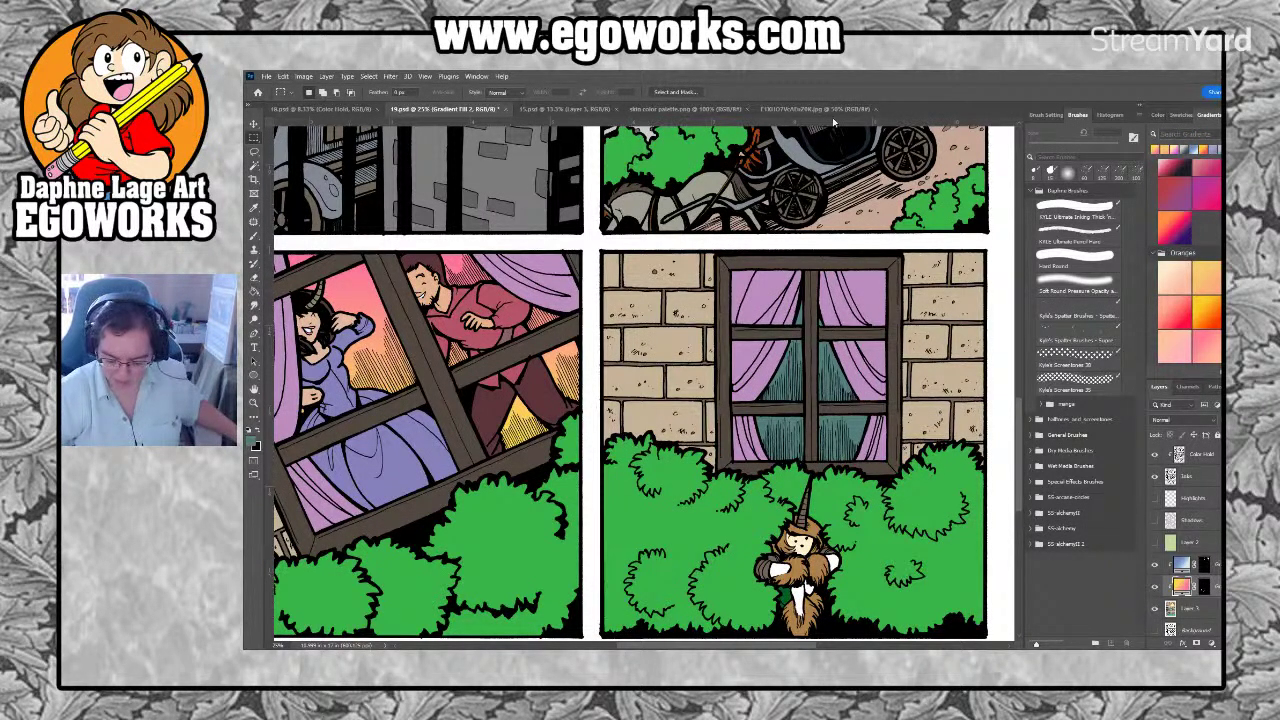
# Lasso the small unicorn girl in the last panel and choose the pale yellow swatch from the Egoraven group
pyautogui.hotkey('ctrl', '0')
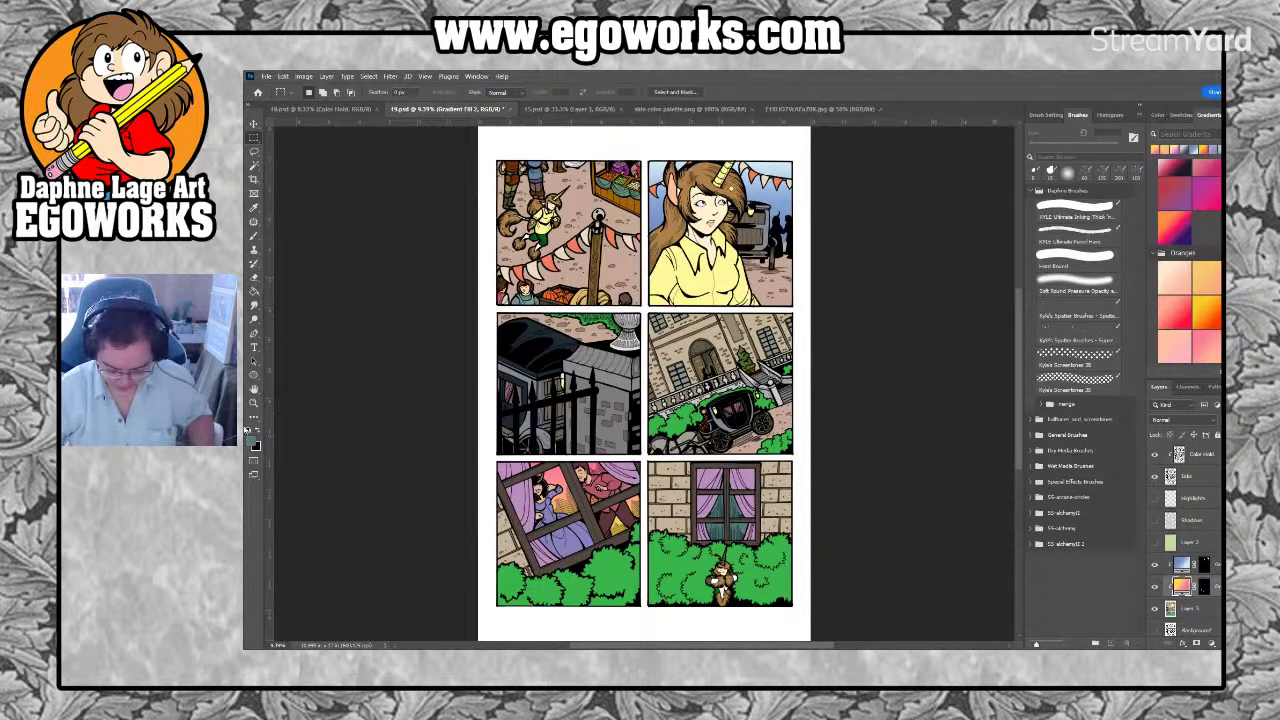
pyautogui.click(253, 401)
pyautogui.click(715, 576)
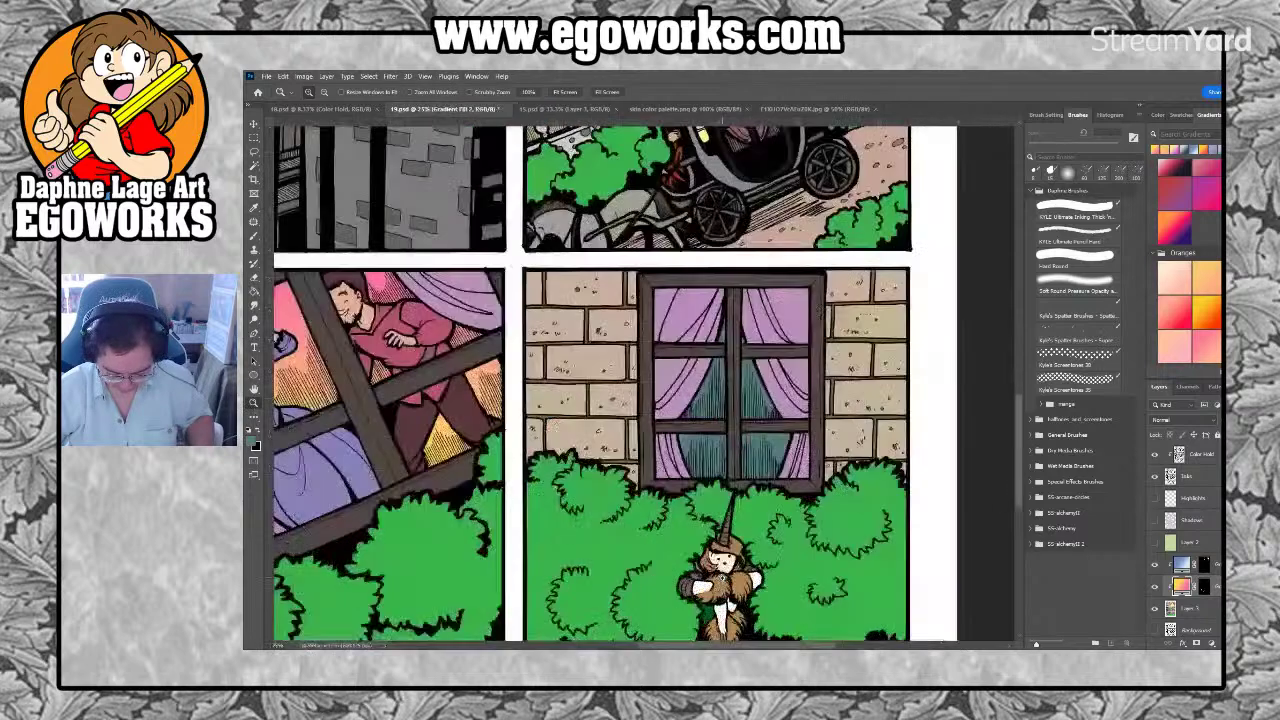
pyautogui.scroll(-3, 809, 520)
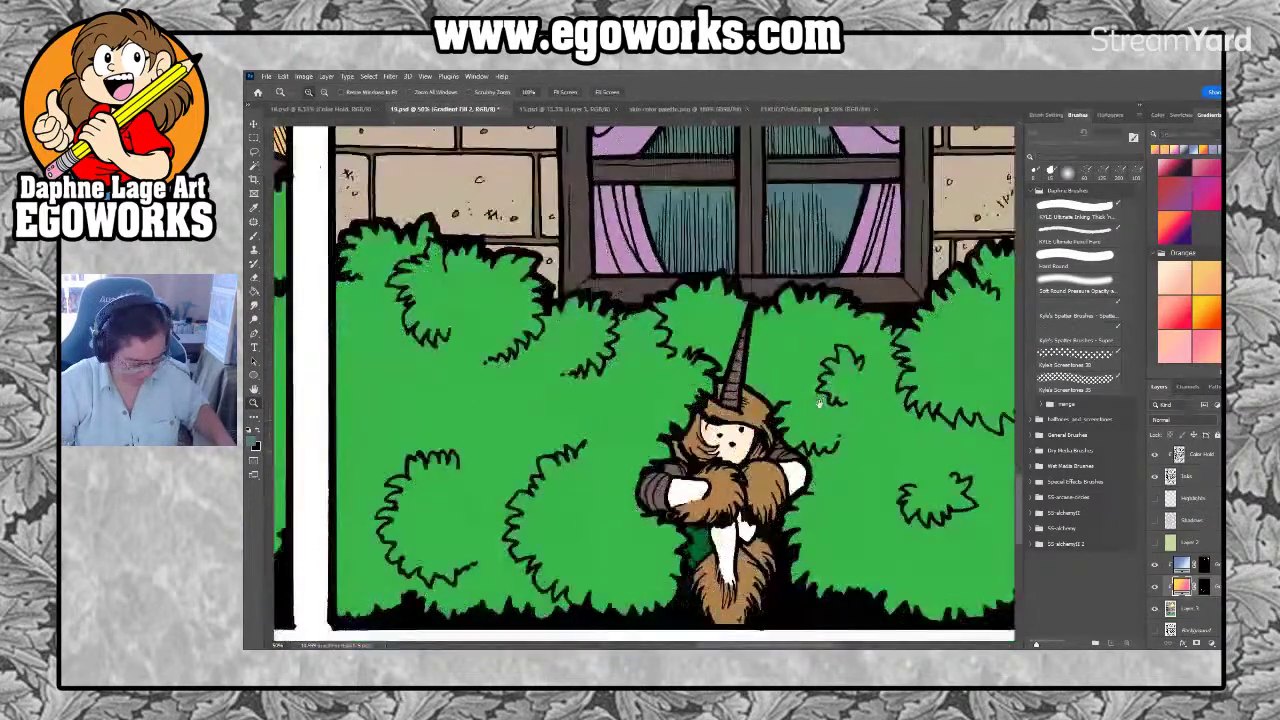
pyautogui.press('l')
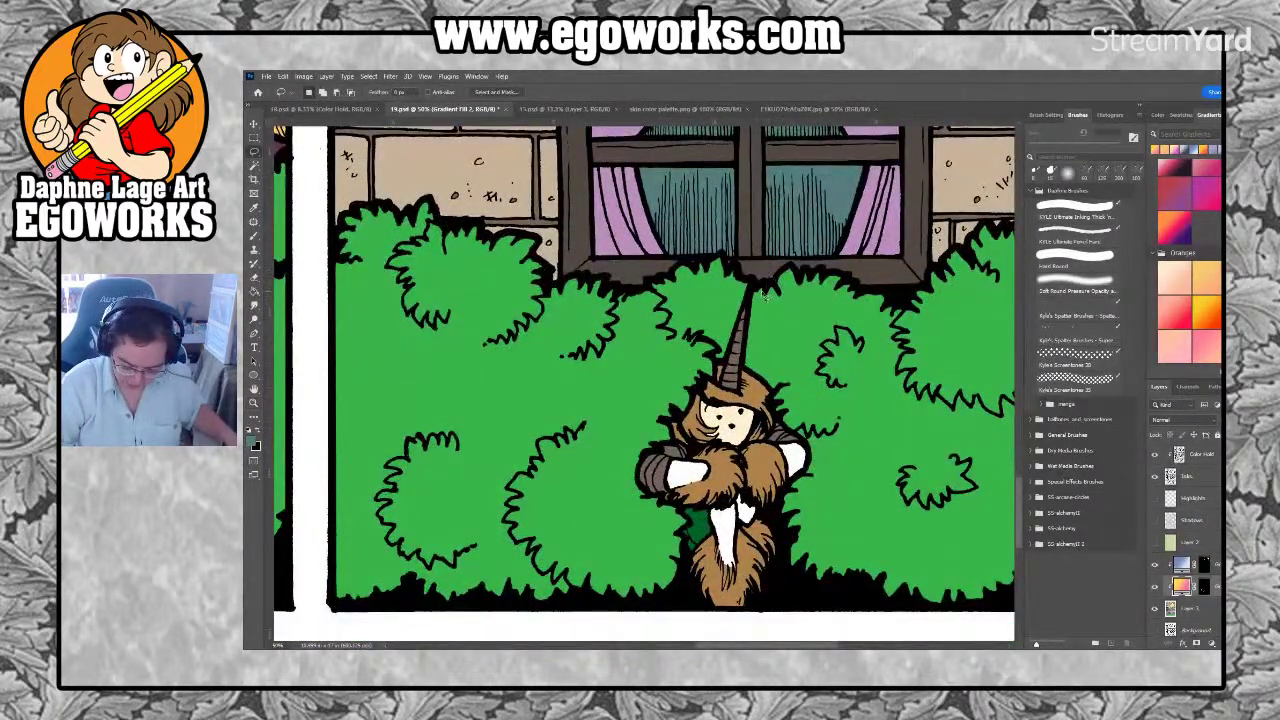
pyautogui.moveTo(703, 300)
pyautogui.mouseDown()
pyautogui.moveTo(616, 504)
pyautogui.moveTo(683, 542)
pyautogui.moveTo(765, 557)
pyautogui.moveTo(843, 488)
pyautogui.moveTo(805, 312)
pyautogui.mouseUp()
pyautogui.click(1181, 115)
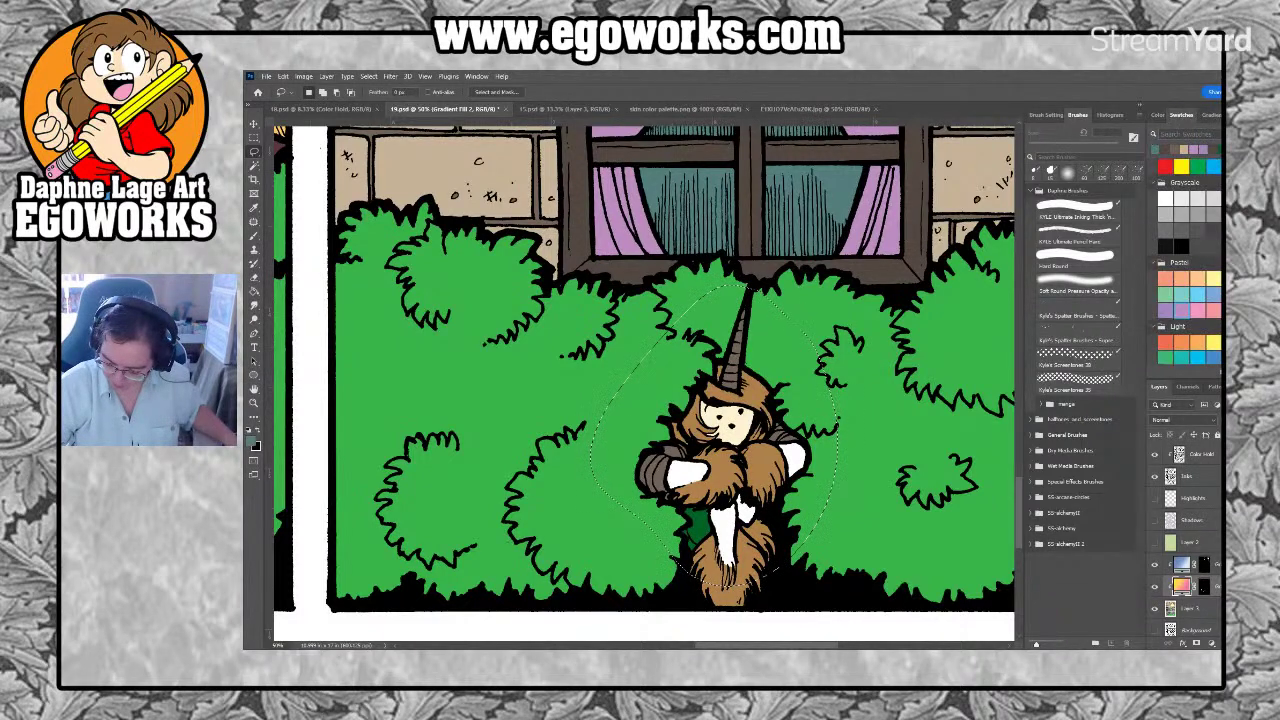
pyautogui.scroll(3, 1185, 250)
pyautogui.click(1197, 198)
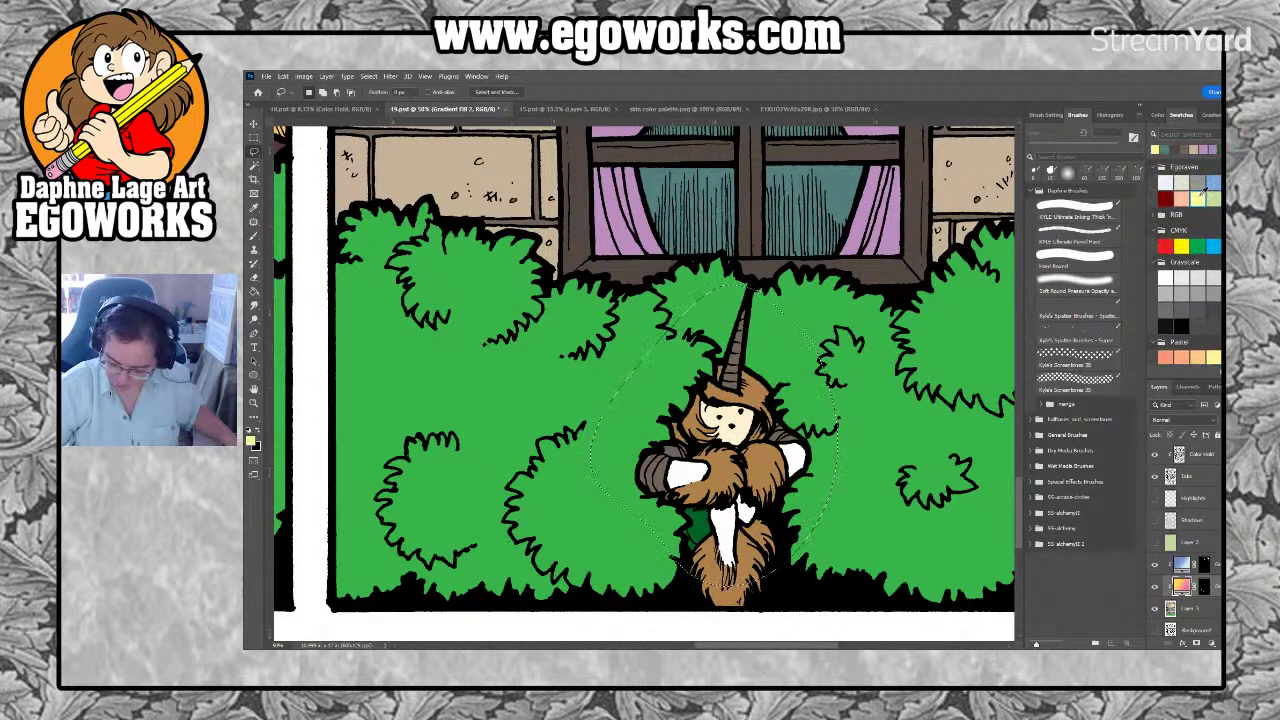
# Fill the small unicorn girl's horn and sleeves with pale yellow on the flat color layer and clear the selection
pyautogui.press('g')
pyautogui.click(754, 318)
pyautogui.click(776, 294)
pyautogui.click(1190, 608)
pyautogui.click(736, 381)
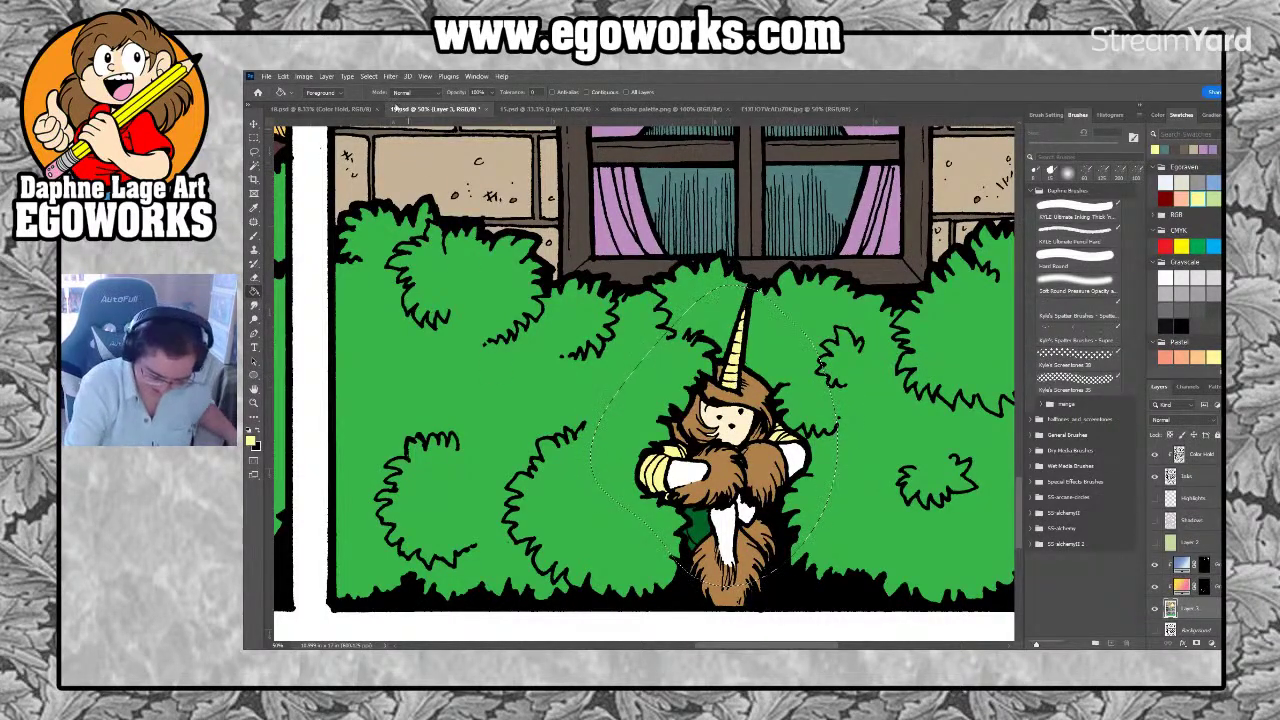
pyautogui.hotkey('ctrl', 'd')
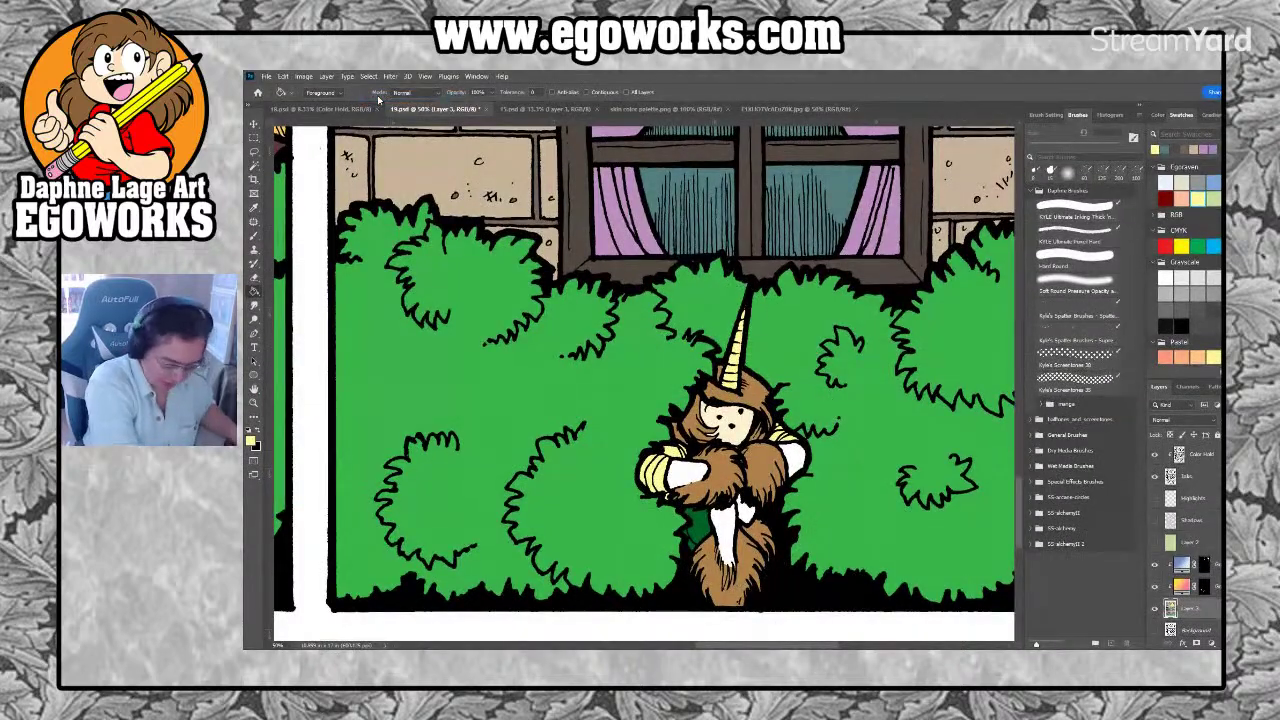
# Close the skin color reference images and the other two comic pages, keeping only the current page open
pyautogui.hotkey('ctrl', '0')
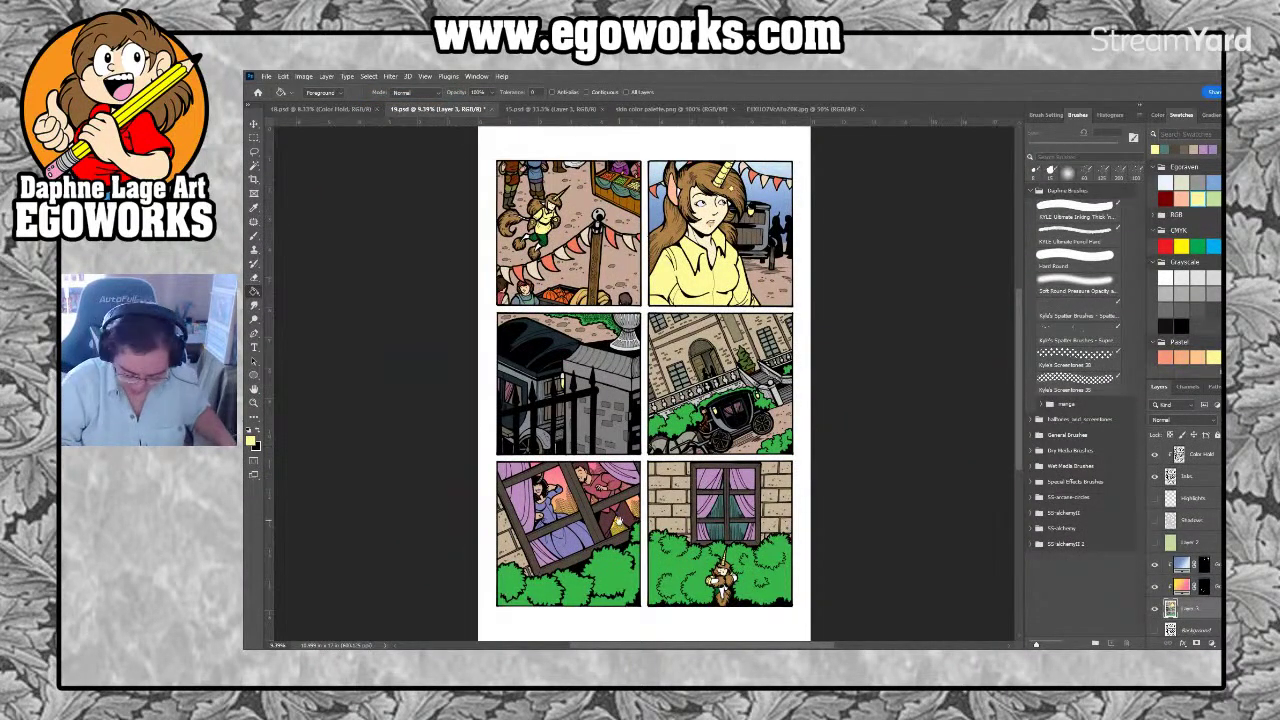
pyautogui.moveTo(705, 645); pyautogui.dragTo(790, 590)
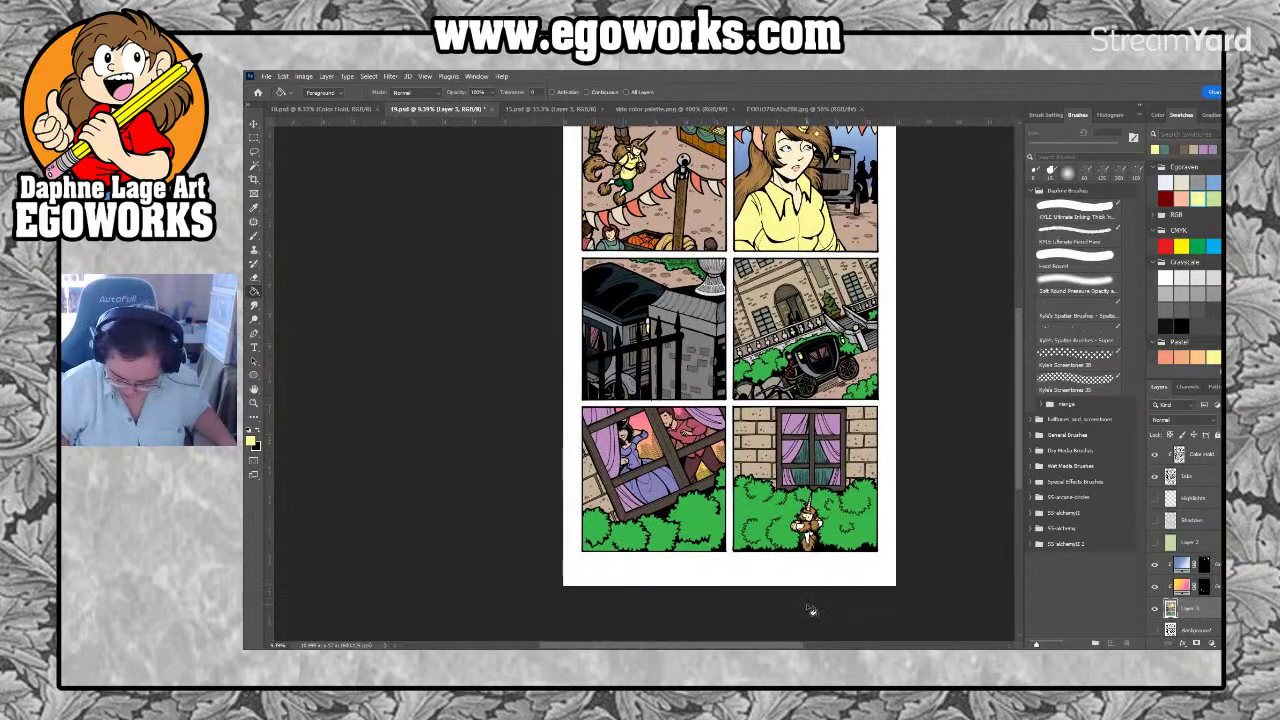
pyautogui.moveTo(786, 476); pyautogui.dragTo(776, 510)
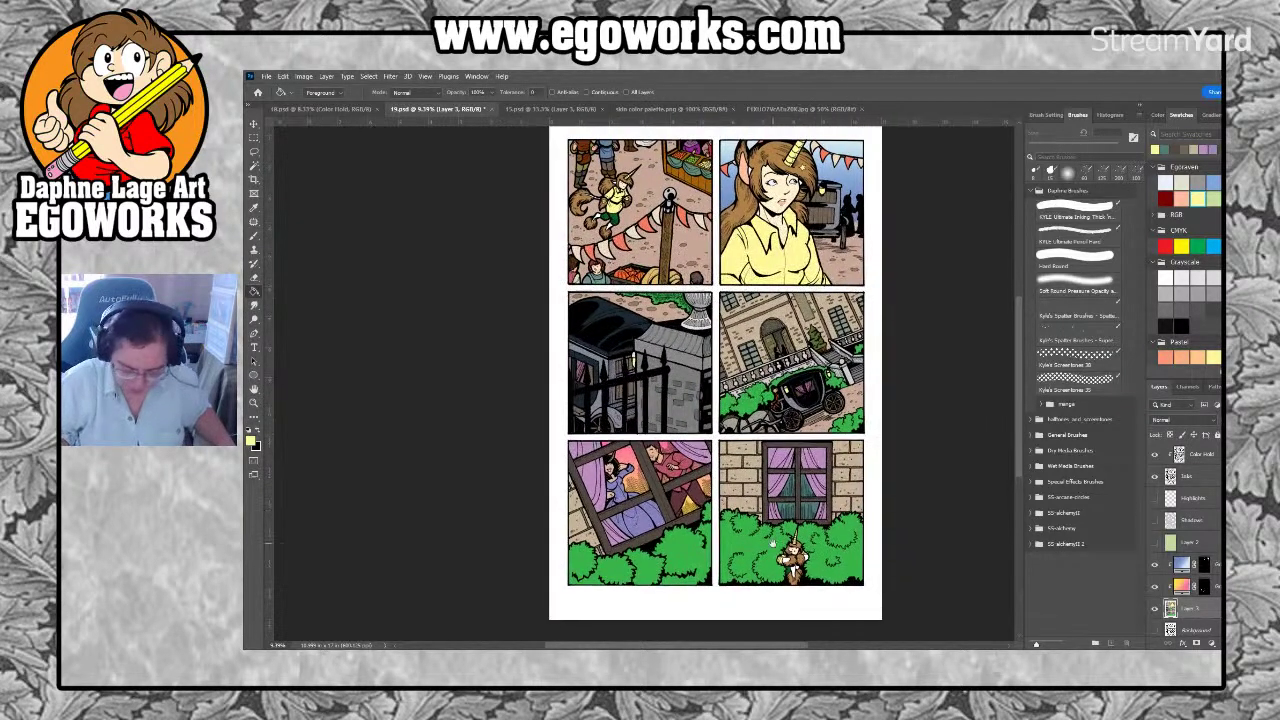
pyautogui.click(795, 112)
pyautogui.click(865, 110)
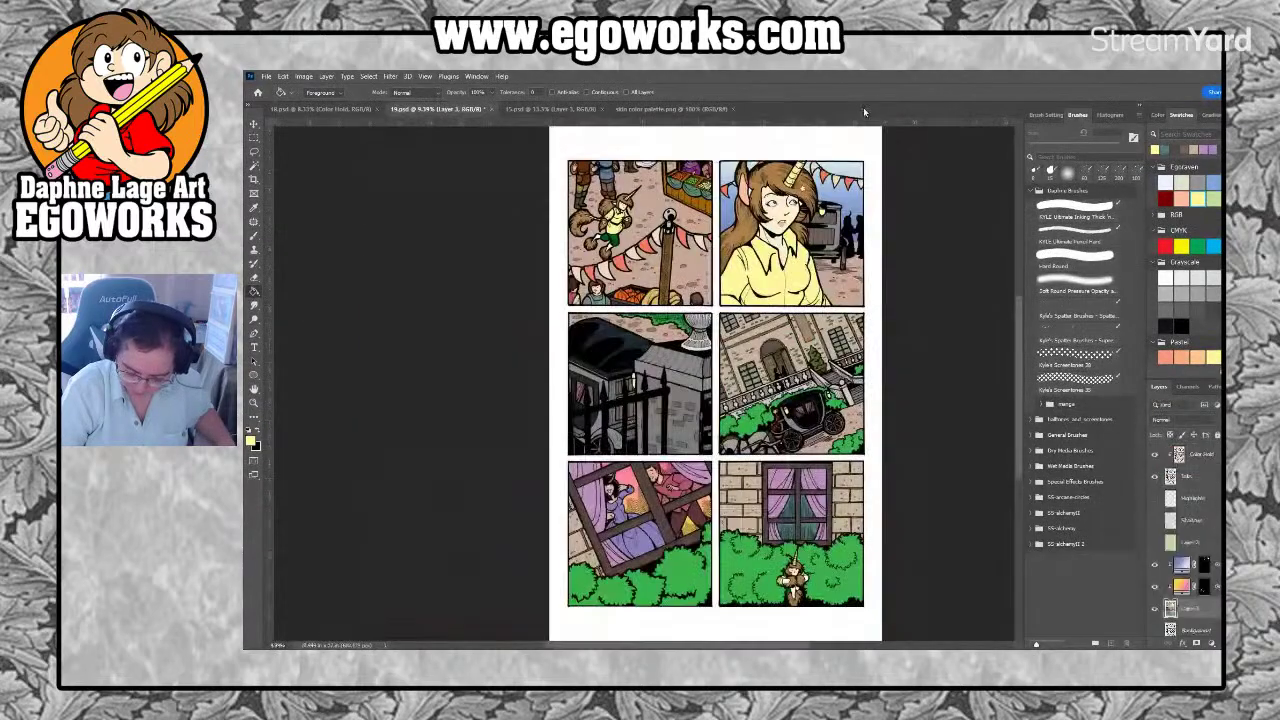
pyautogui.click(670, 109)
pyautogui.click(735, 109)
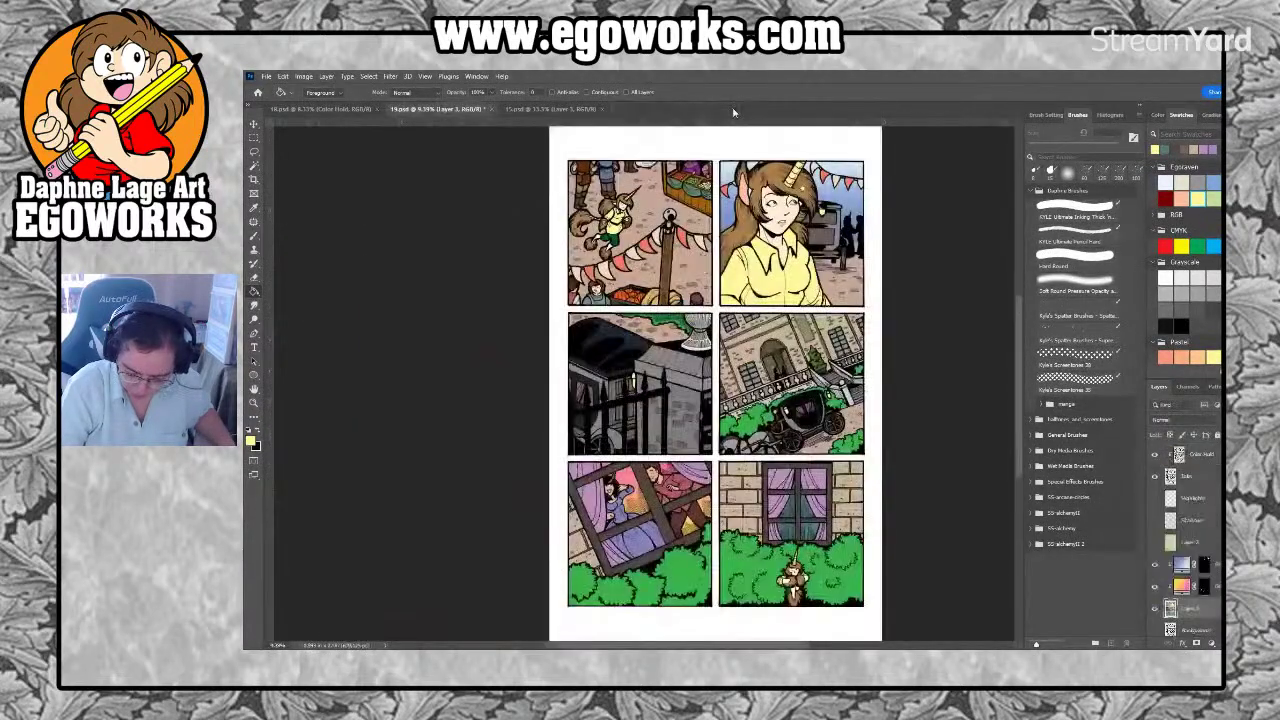
pyautogui.click(560, 109)
pyautogui.click(600, 112)
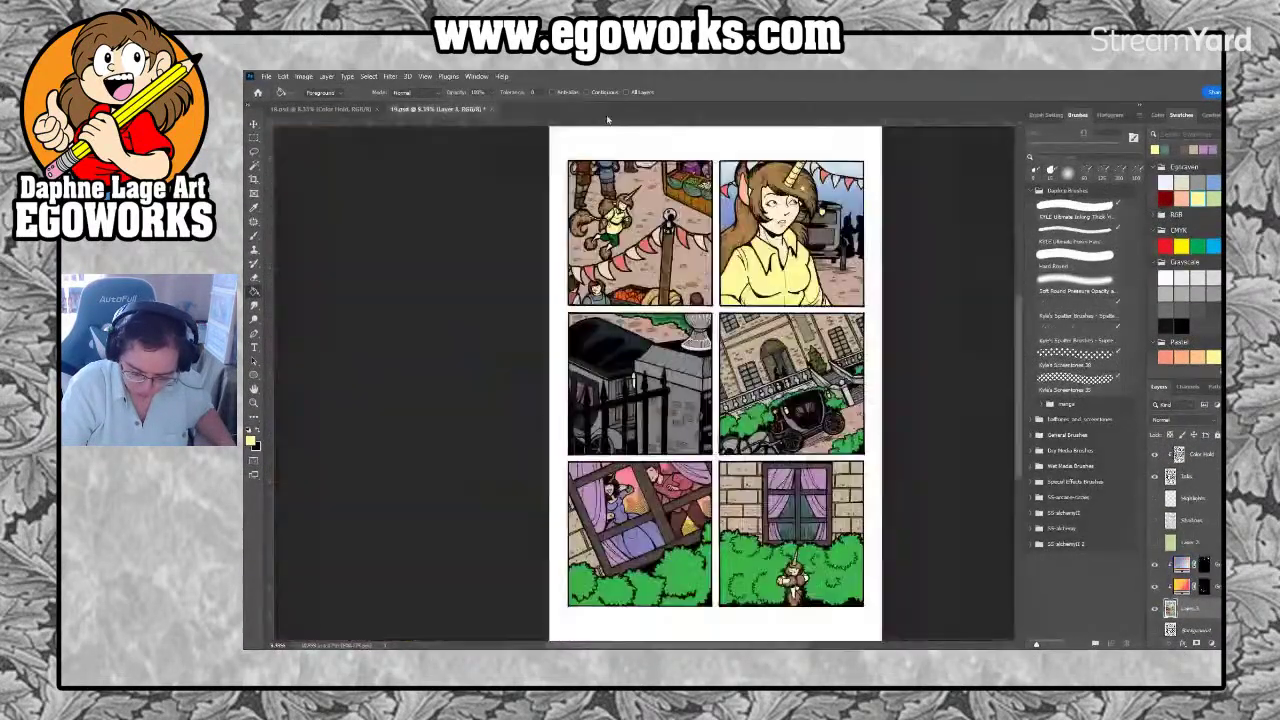
pyautogui.click(345, 109)
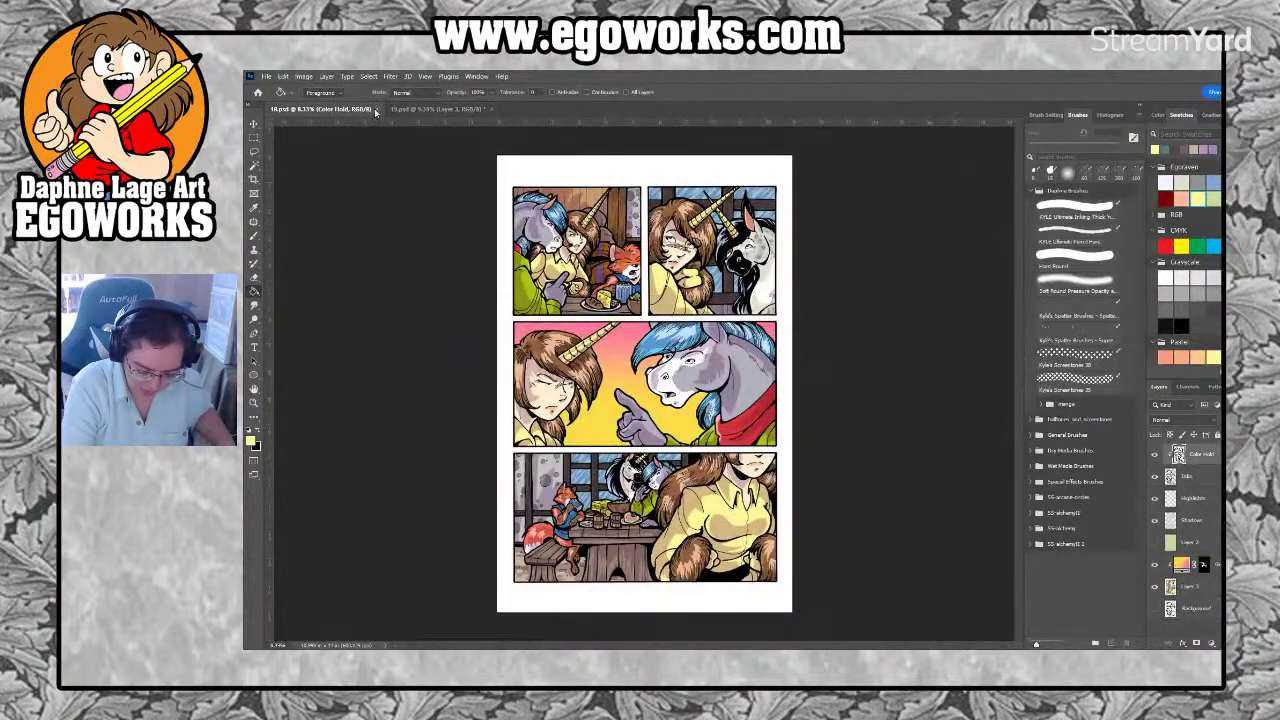
pyautogui.click(376, 109)
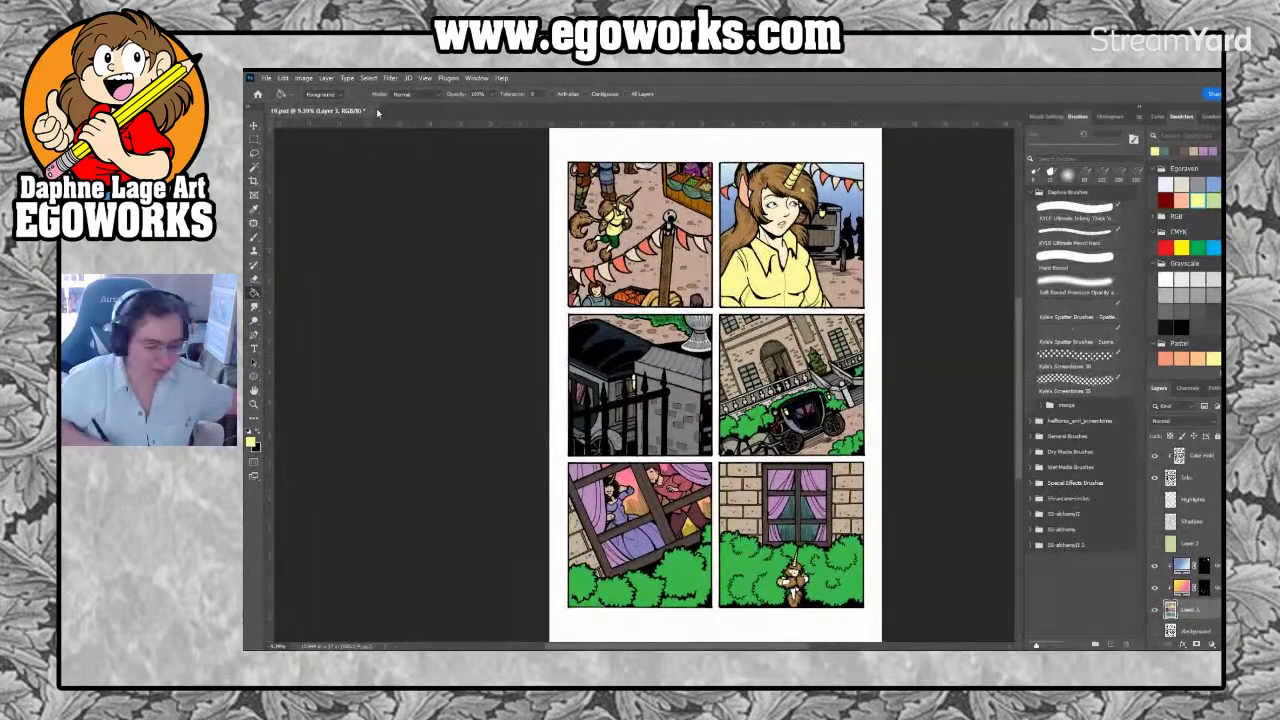
# Open the page 13.psd from the Color folder of Egoraven 05
pyautogui.press('z')
pyautogui.click(687, 496)
pyautogui.click(687, 496)
pyautogui.click(687, 496)
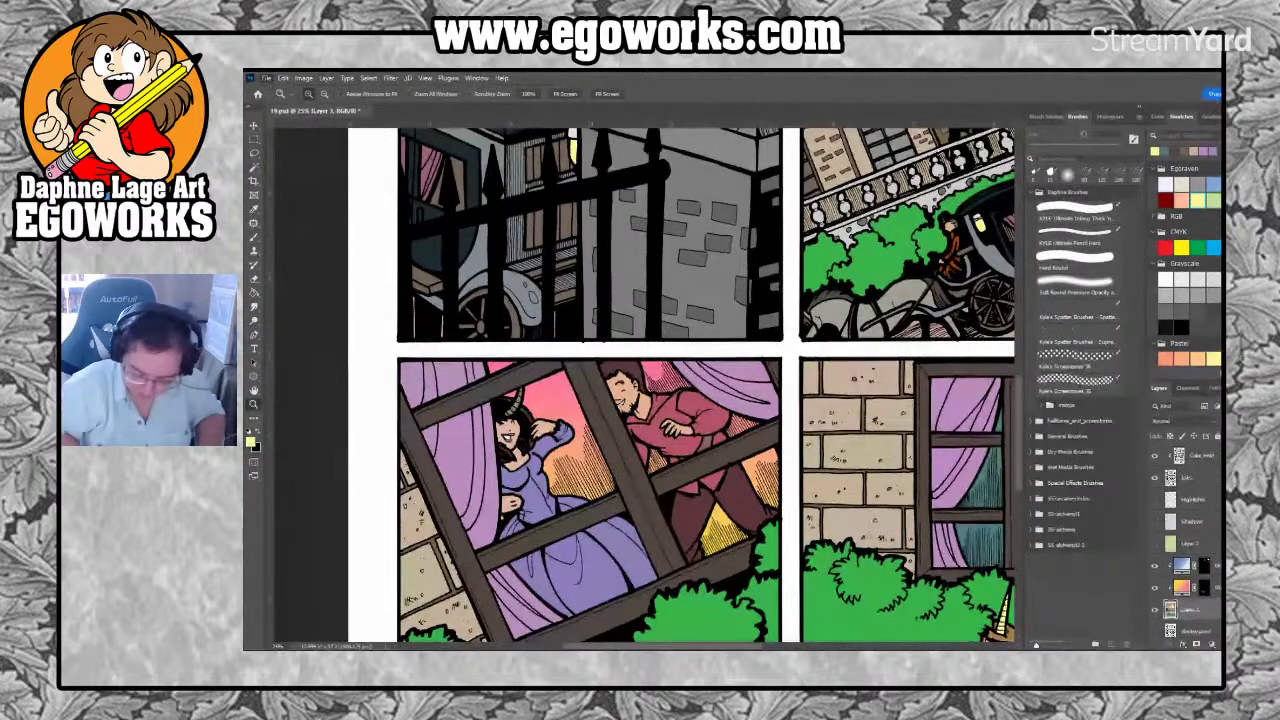
pyautogui.hotkey('ctrl', 'o')
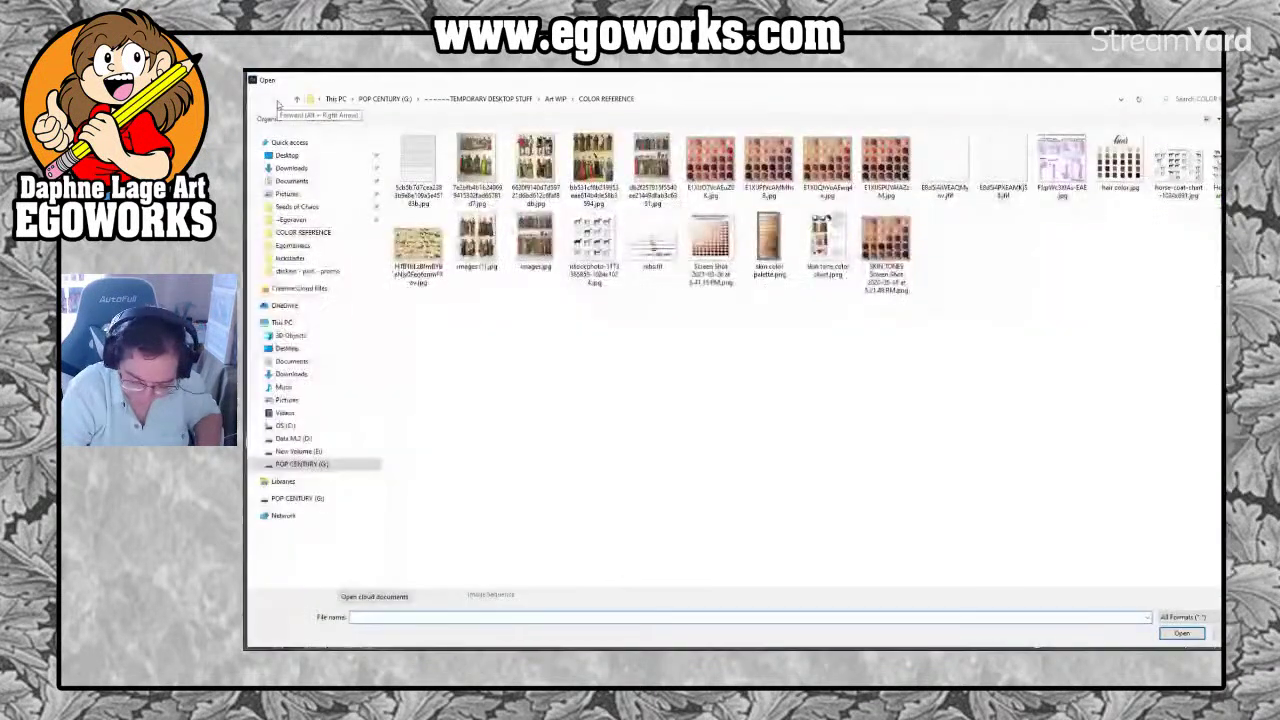
pyautogui.click(555, 97)
pyautogui.click(291, 218)
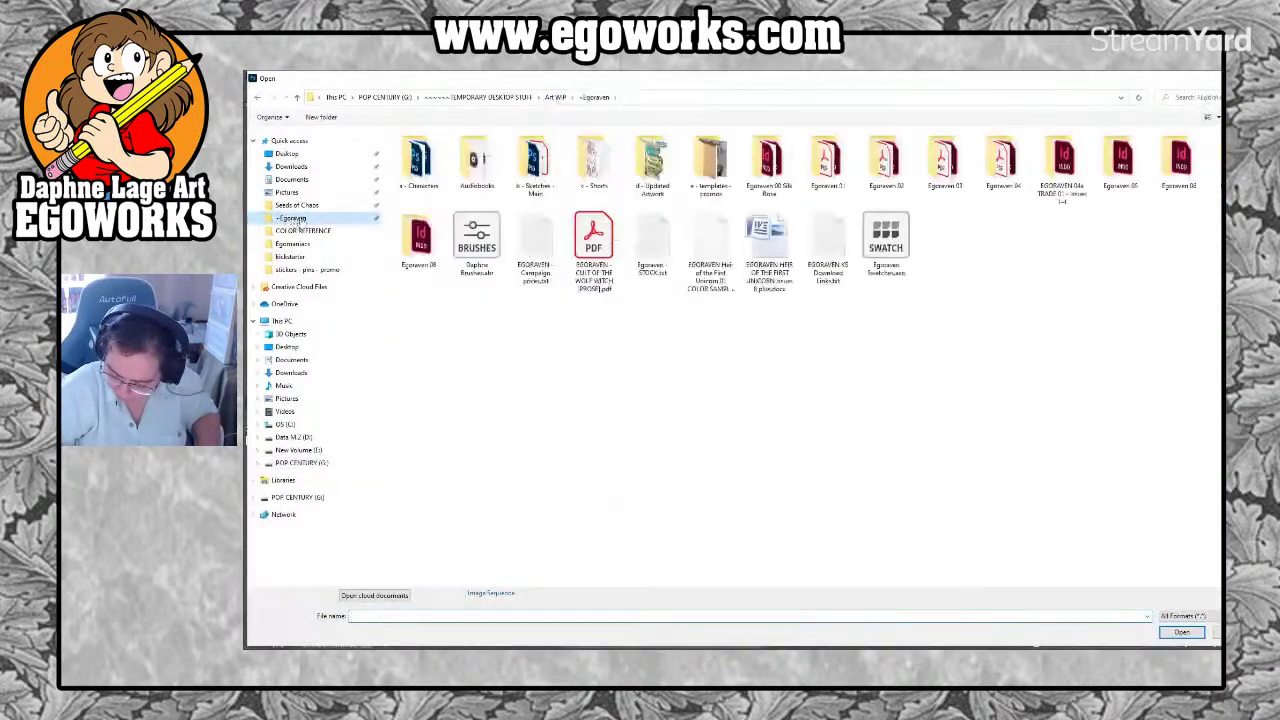
pyautogui.click(1122, 165)
pyautogui.click(1182, 632)
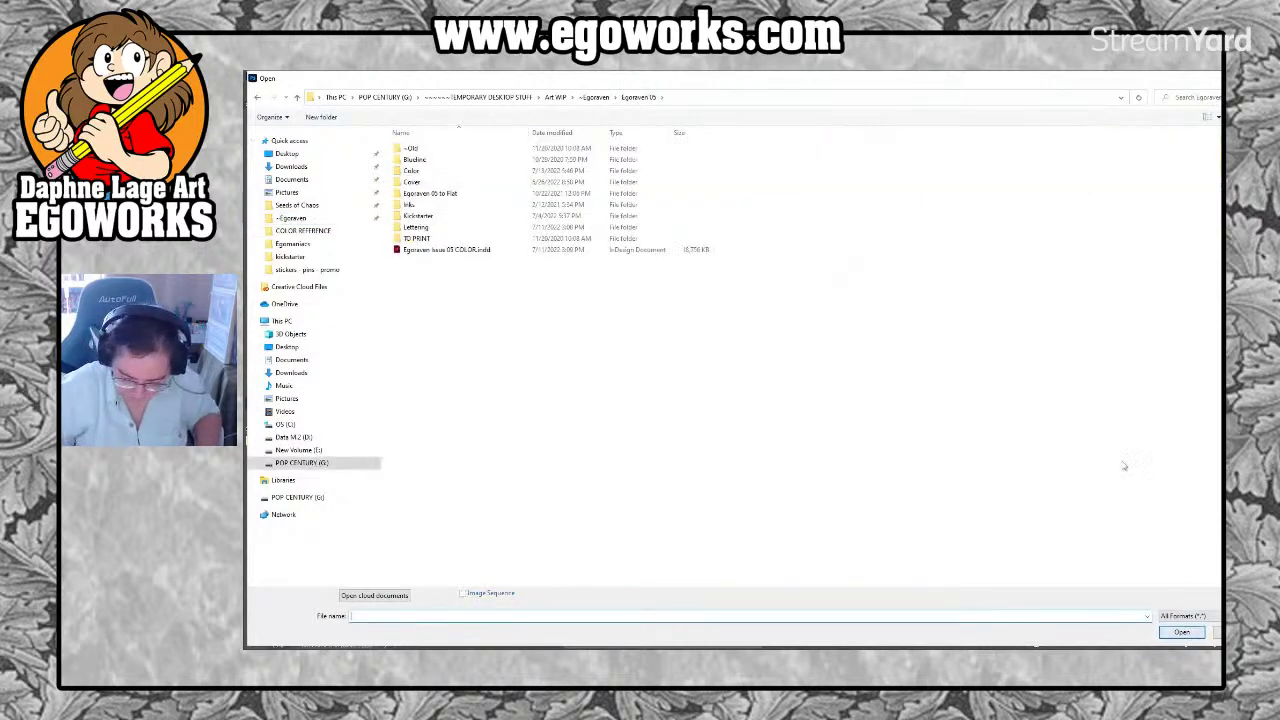
pyautogui.click(425, 172)
pyautogui.click(1182, 633)
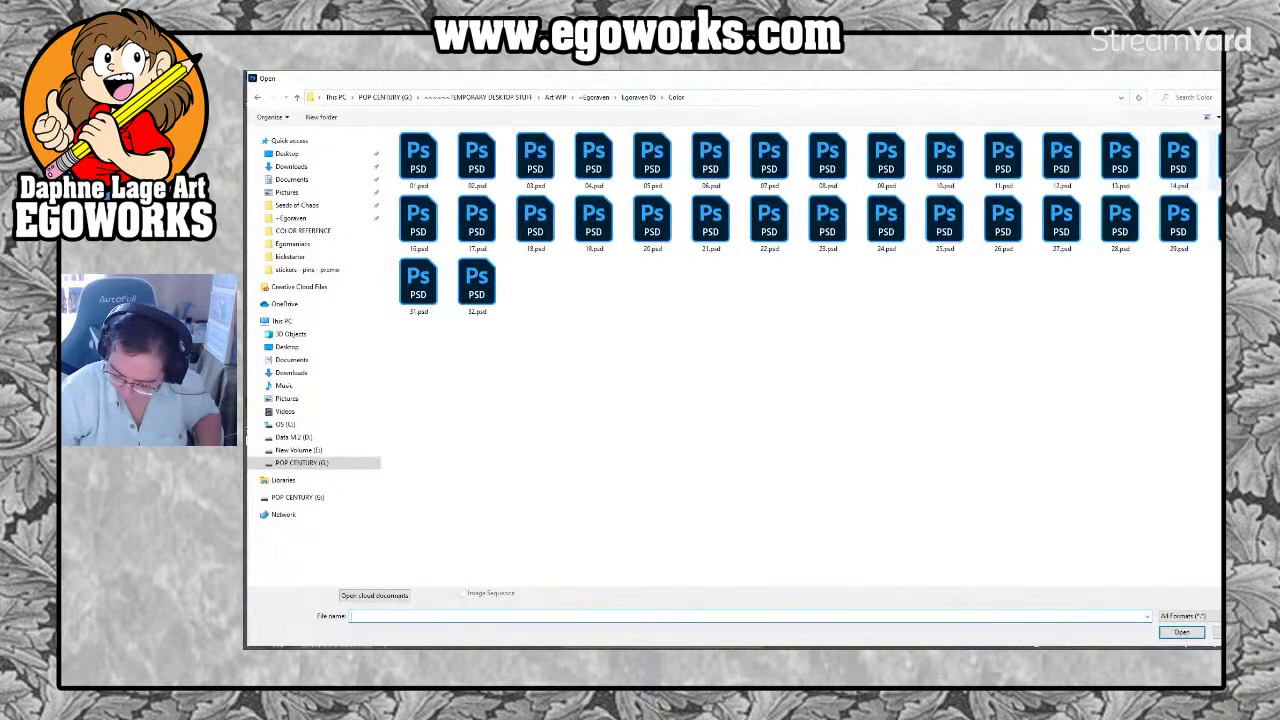
pyautogui.click(1120, 158)
pyautogui.click(1195, 636)
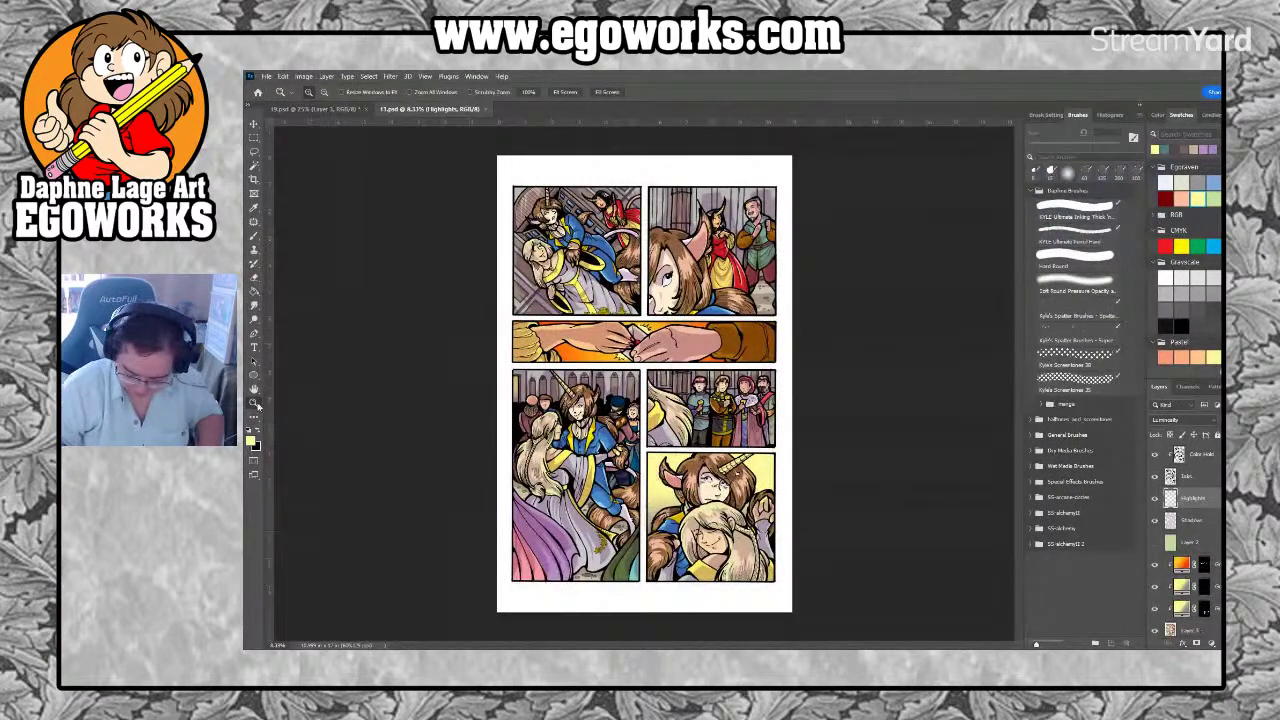
# Examine the colors of the horned woman and the bearded man in page 13's second panel, and return to page 19
pyautogui.click(757, 262)
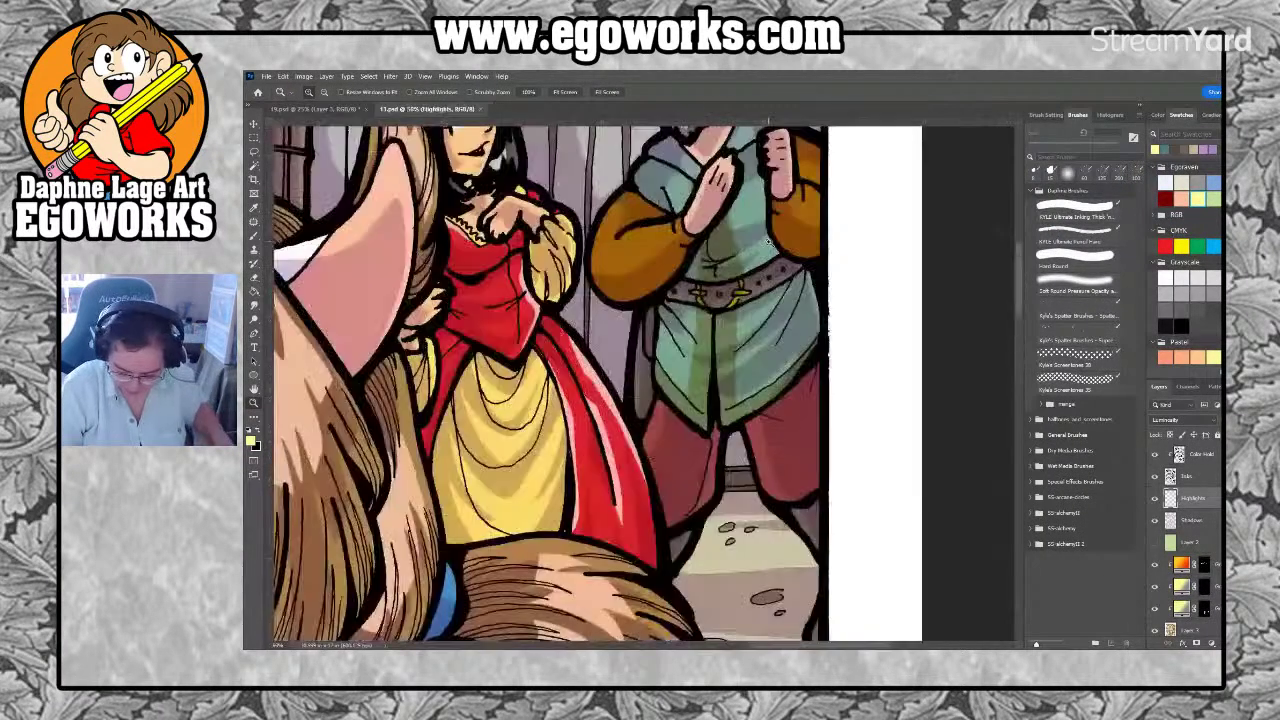
pyautogui.scroll(3, 755, 420)
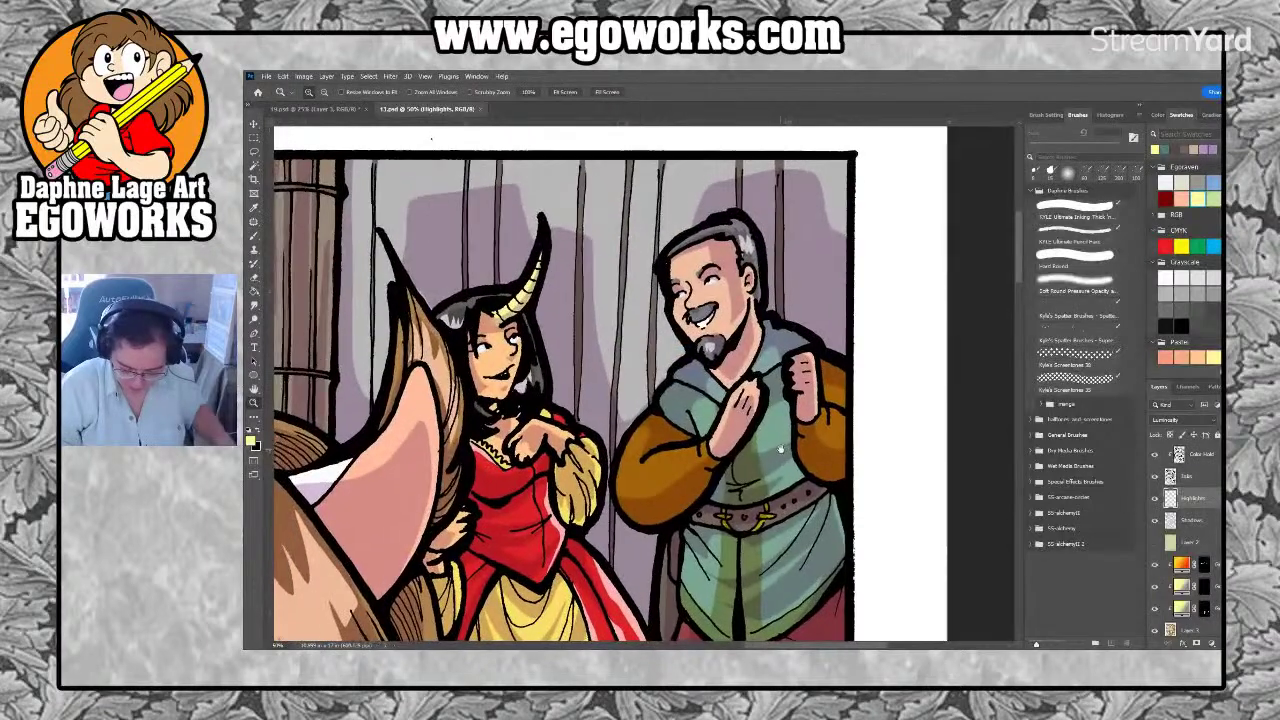
pyautogui.click(340, 111)
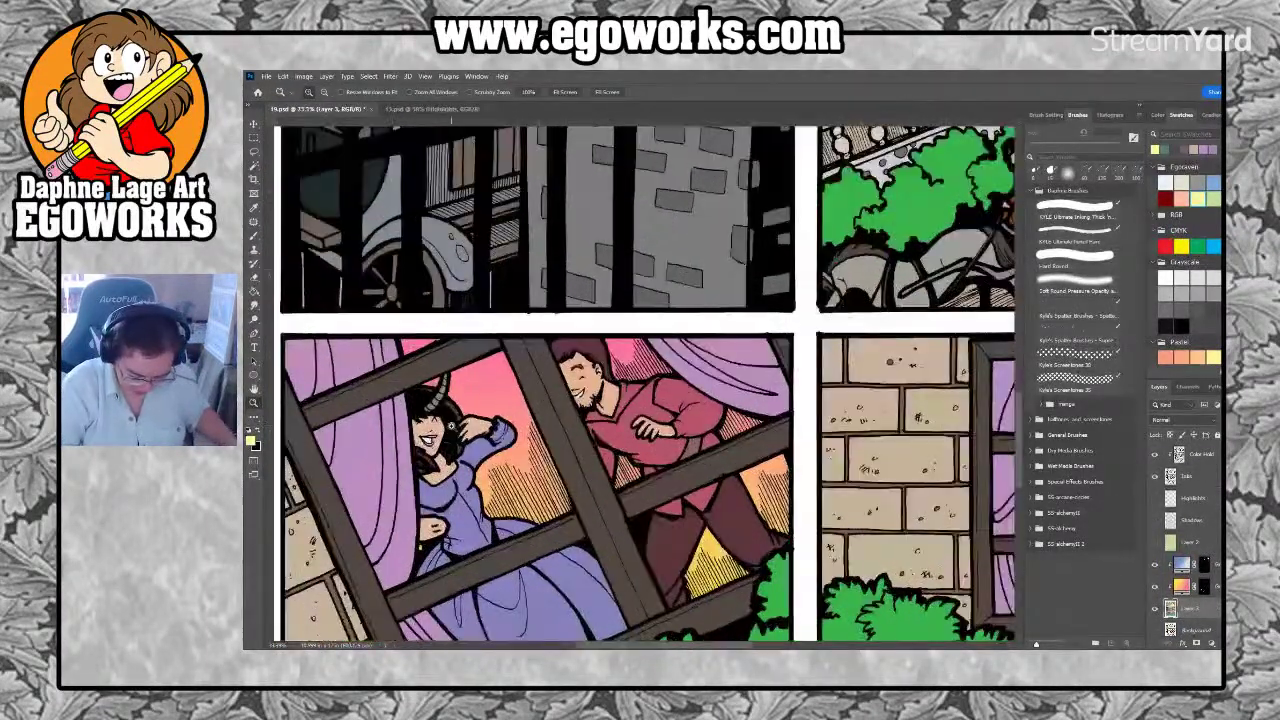
# Lasso the horn of the woman in the tilted window panel and fill it with pale yellow
pyautogui.click(450, 423)
pyautogui.moveTo(527, 547); pyautogui.dragTo(662, 461)
pyautogui.press('l')
pyautogui.moveTo(584, 276)
pyautogui.mouseDown()
pyautogui.moveTo(553, 308)
pyautogui.moveTo(592, 302)
pyautogui.mouseUp()
pyautogui.press('g')
pyautogui.click(586, 310)
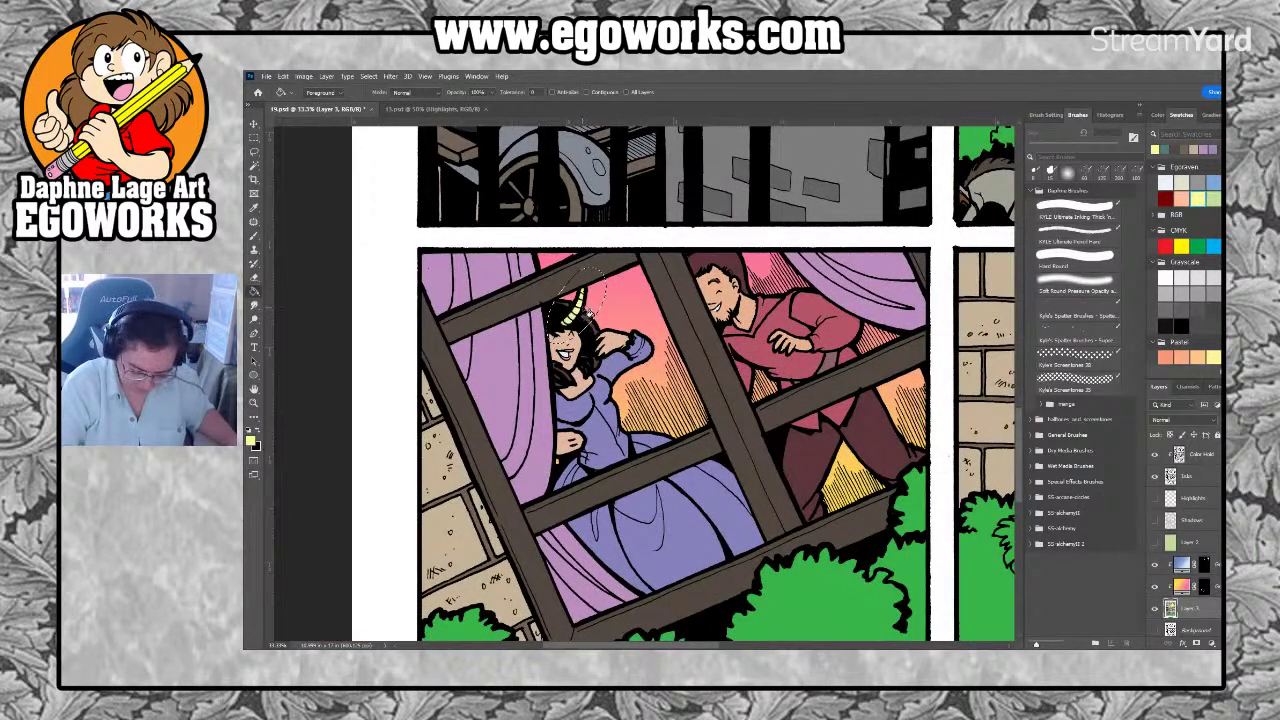
# Sample the horned woman's skin tone on page 13 and fill the lassoed window woman's skin with it on page 19
pyautogui.click(440, 108)
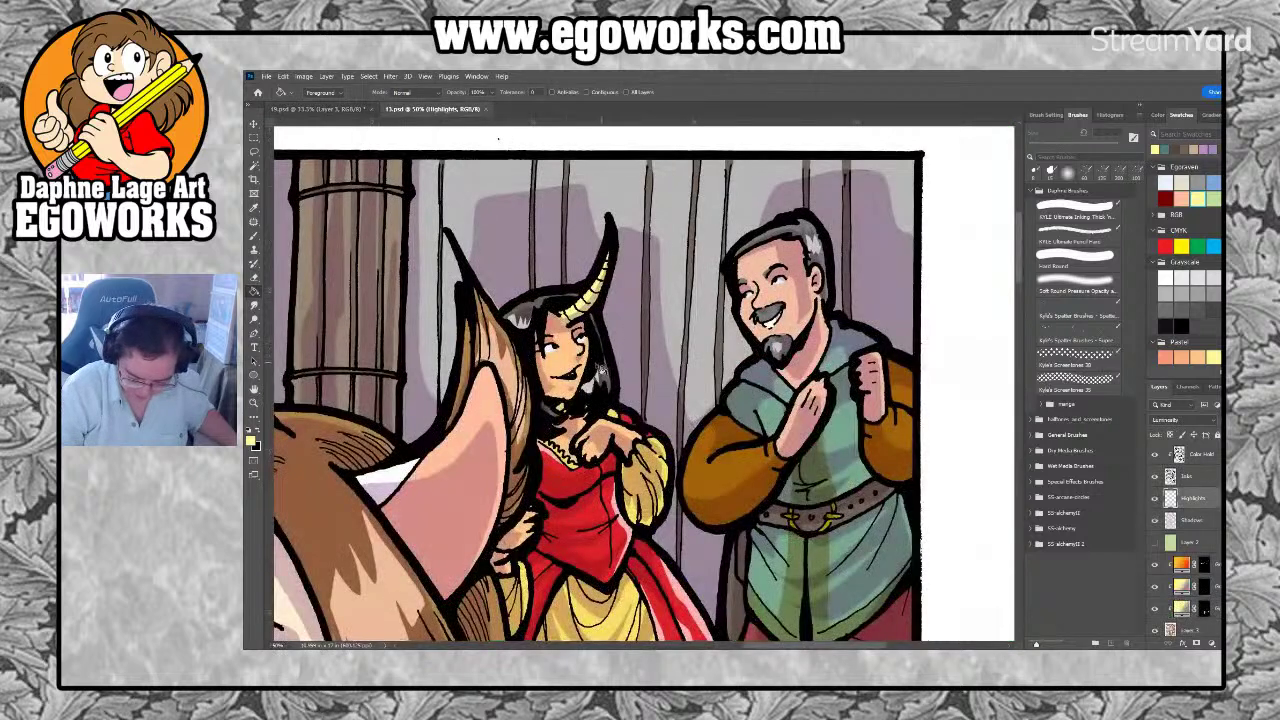
pyautogui.press('u')
pyautogui.press('g')
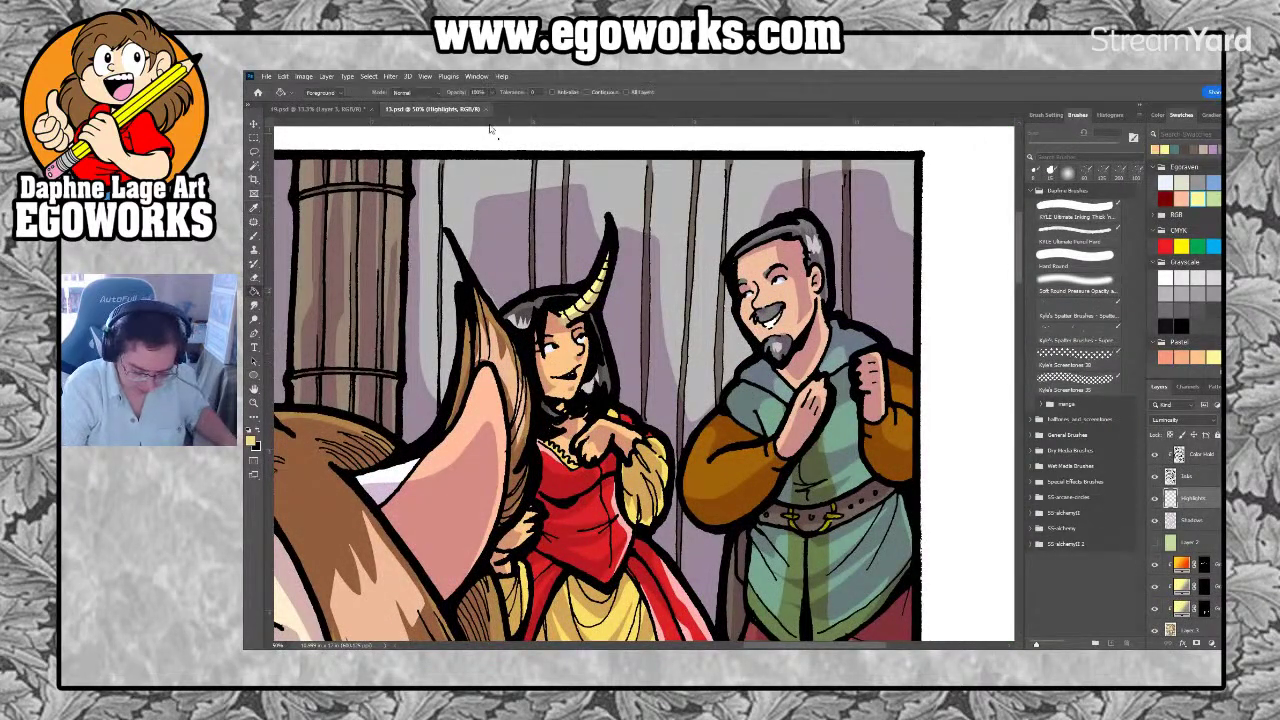
pyautogui.click(352, 108)
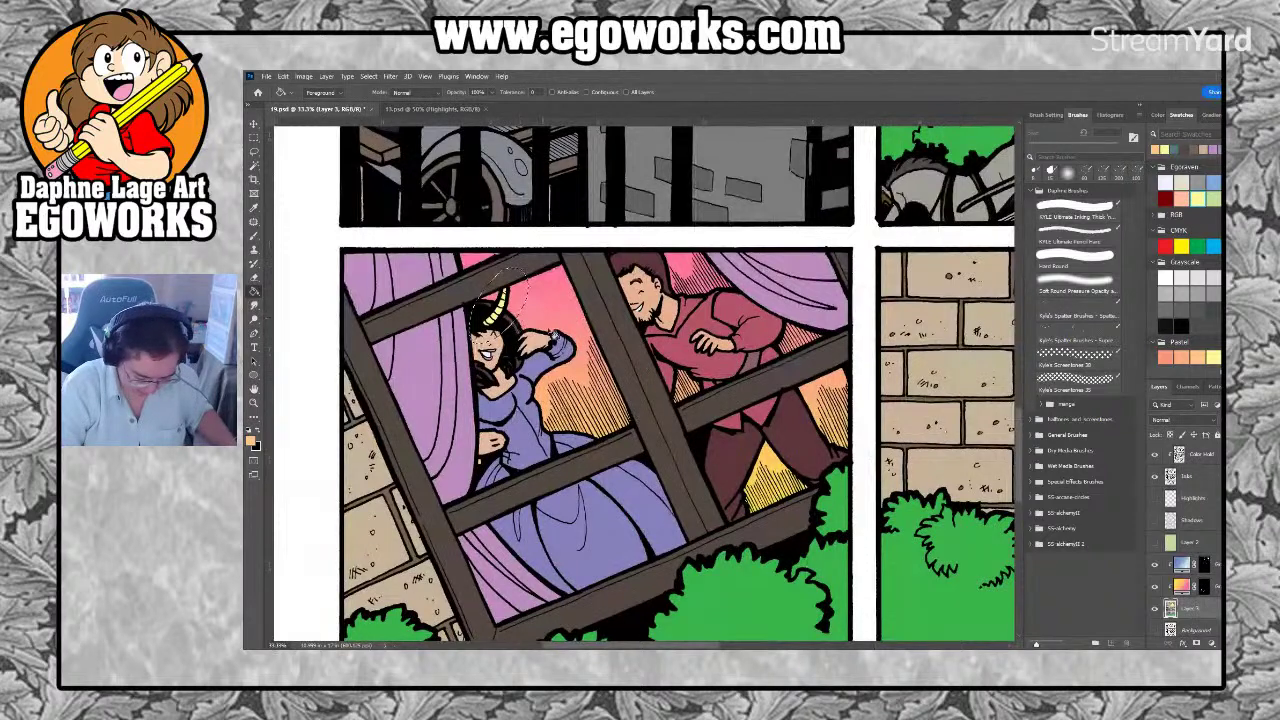
pyautogui.press('l')
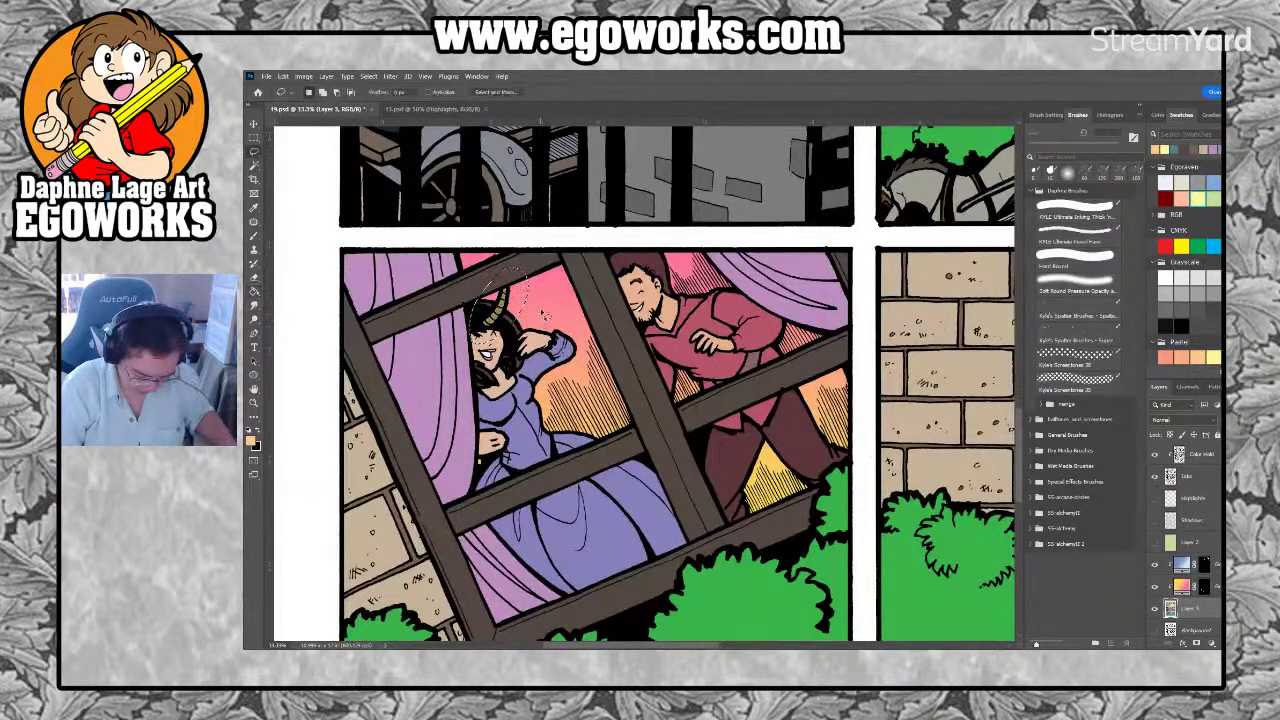
pyautogui.moveTo(565, 313)
pyautogui.mouseDown()
pyautogui.moveTo(430, 390)
pyautogui.moveTo(540, 308)
pyautogui.mouseUp()
pyautogui.press('g')
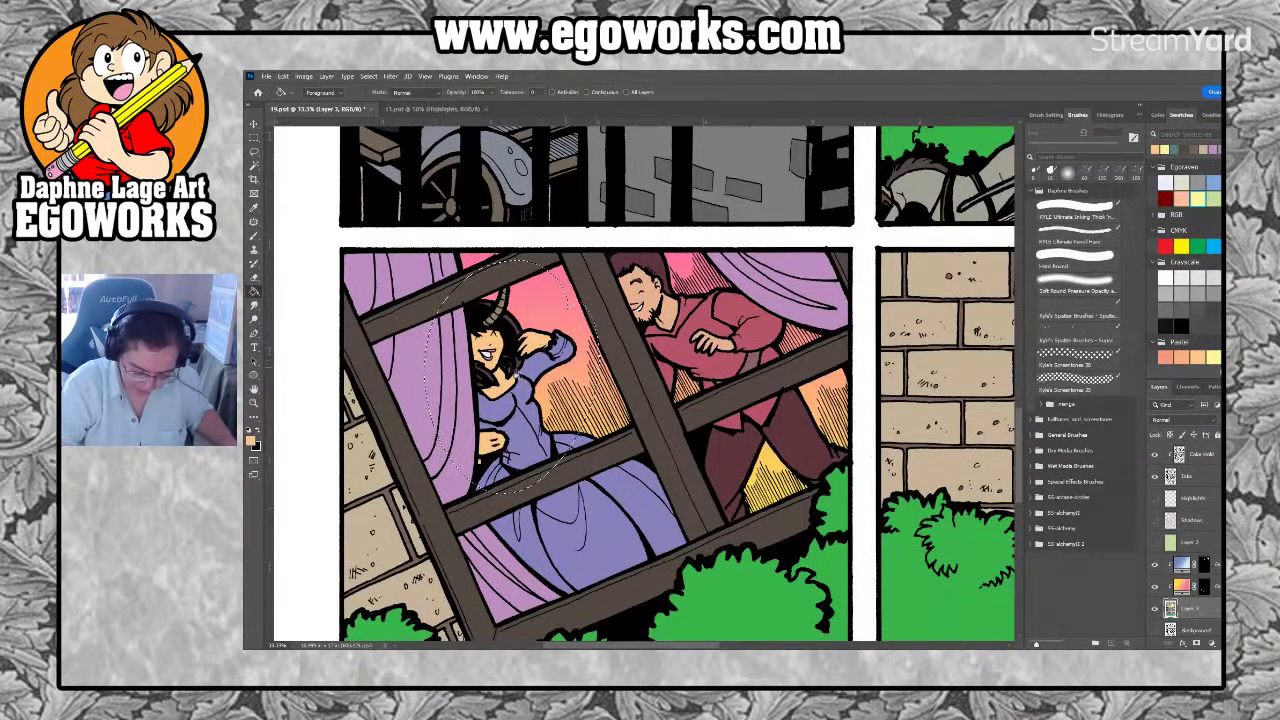
# Sample the golden yellow of the gown on page 13 and fill the window woman's cuff and front skirt panel with it
pyautogui.click(445, 108)
pyautogui.press('i')
pyautogui.click(668, 466)
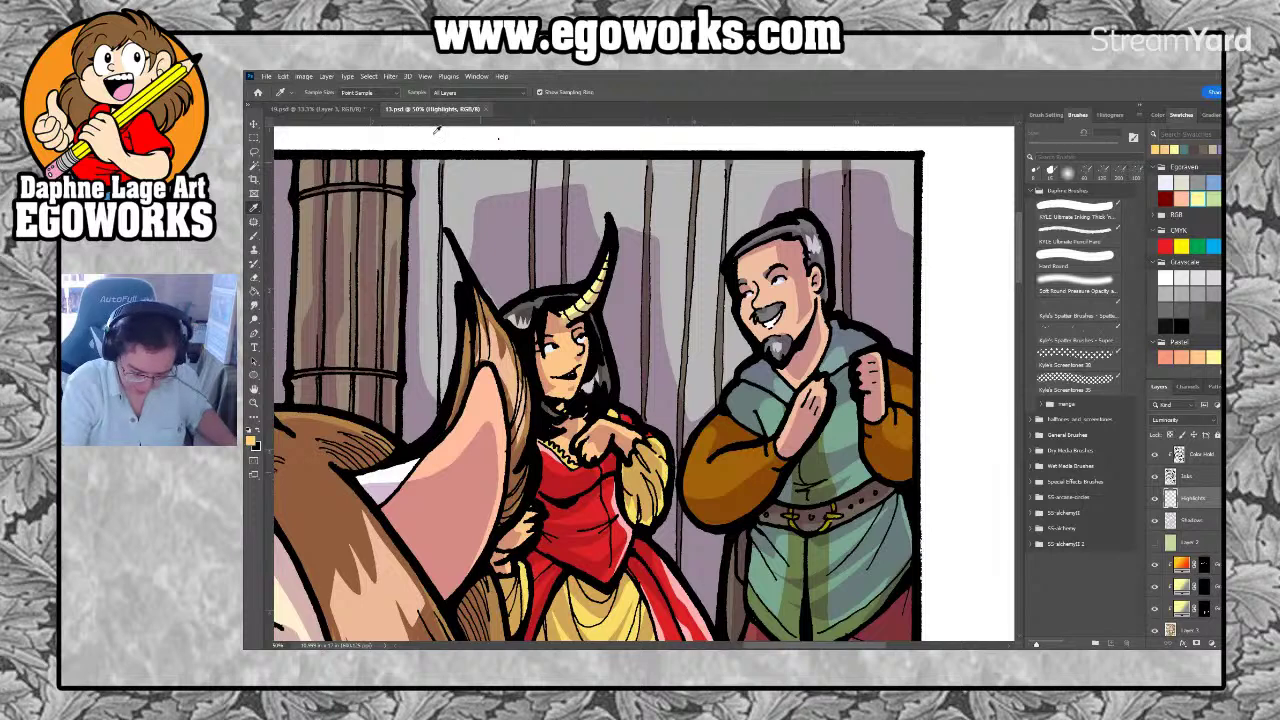
pyautogui.click(338, 109)
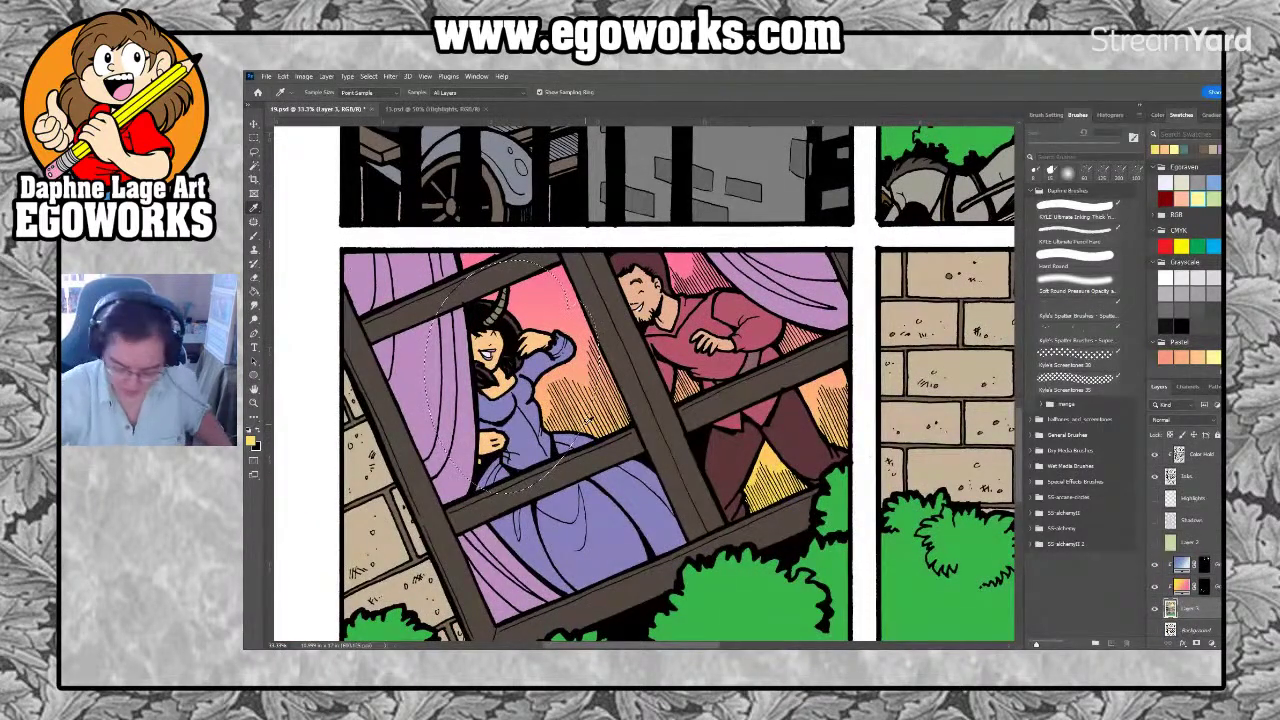
pyautogui.press('l')
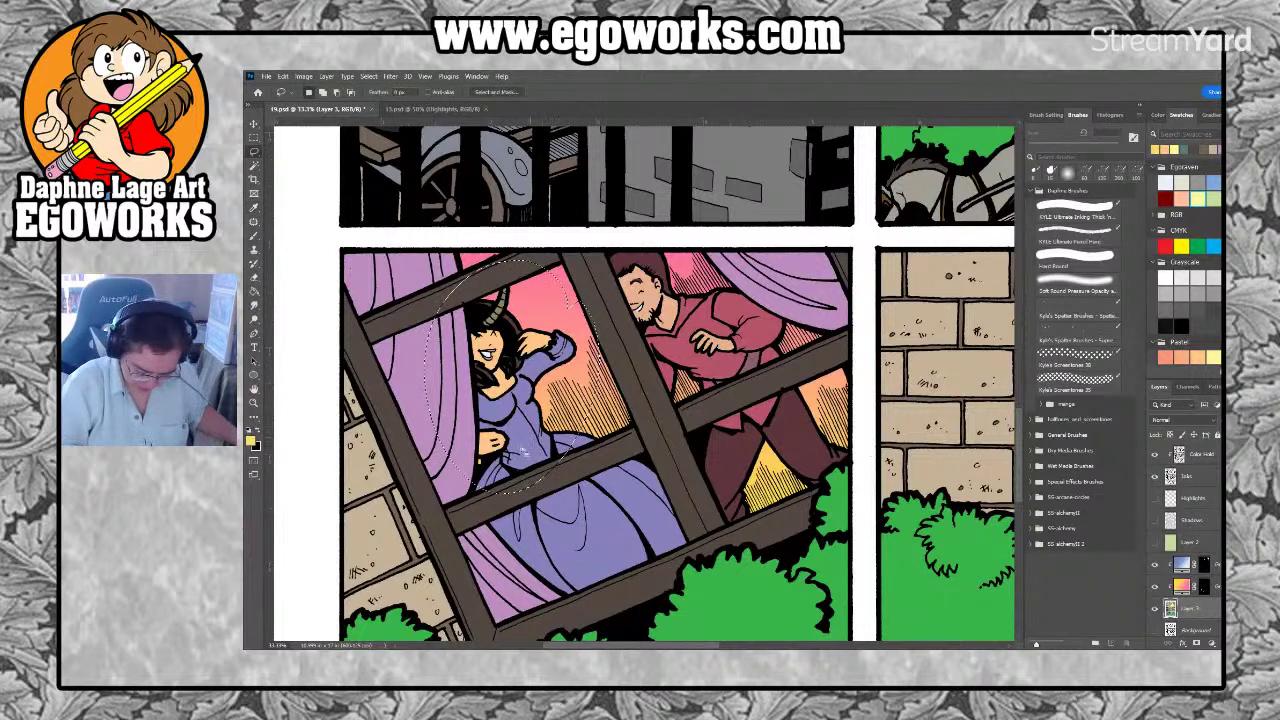
pyautogui.click(500, 468)
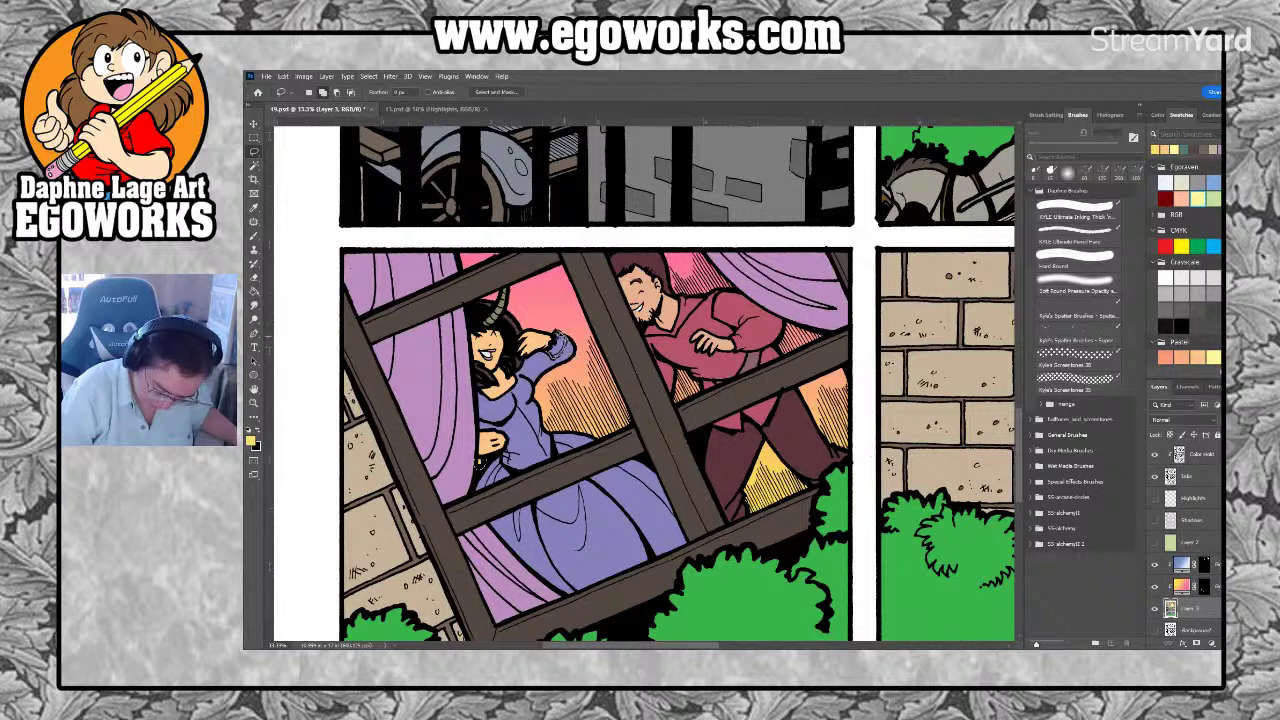
pyautogui.moveTo(535, 508)
pyautogui.mouseDown()
pyautogui.moveTo(582, 598)
pyautogui.moveTo(658, 566)
pyautogui.moveTo(597, 487)
pyautogui.moveTo(538, 500)
pyautogui.mouseUp()
pyautogui.press('g')
pyautogui.click(606, 560)
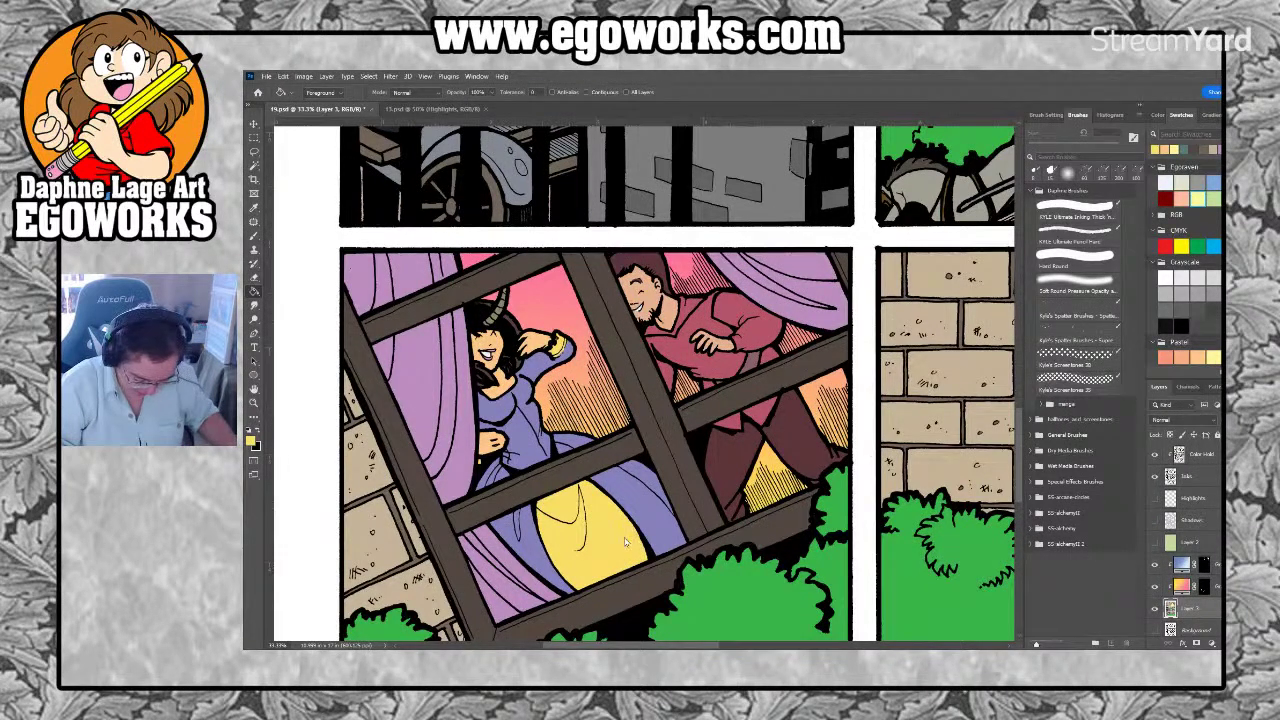
# Fill the window woman's neckline trim with the golden yellow and her lassoed horn with pale yellow
pyautogui.press('l')
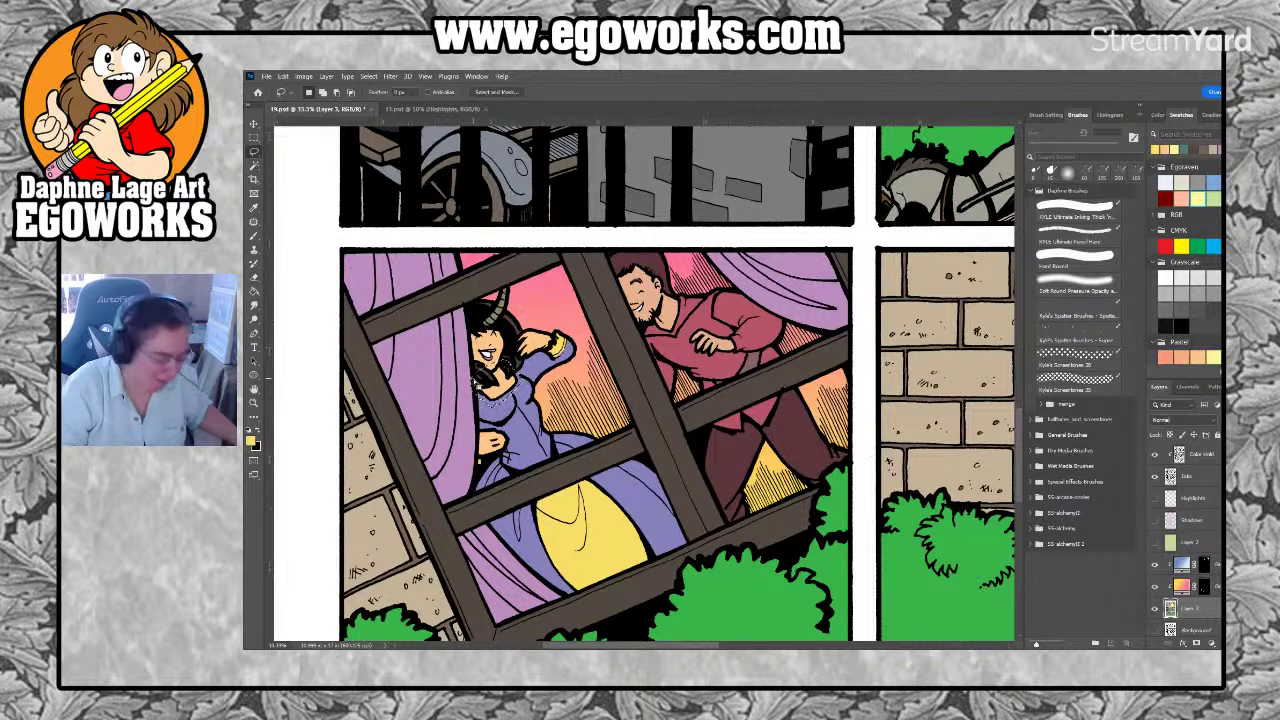
pyautogui.press('g')
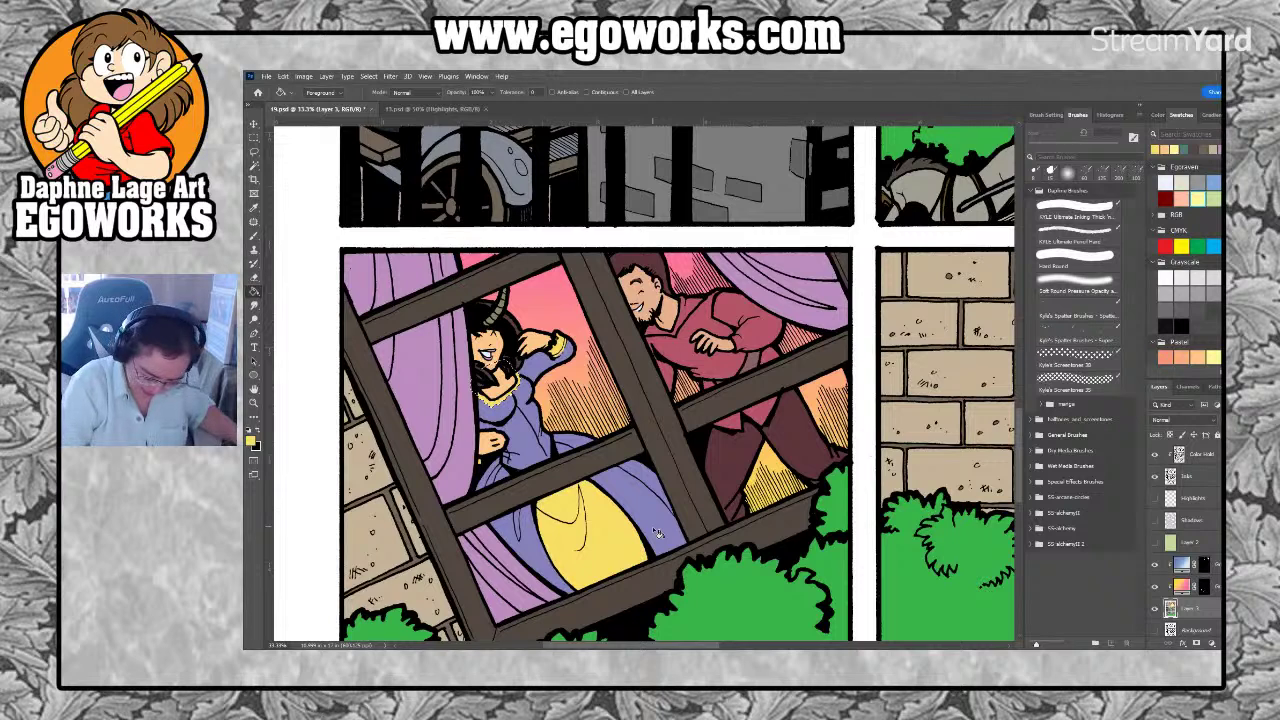
pyautogui.press('l')
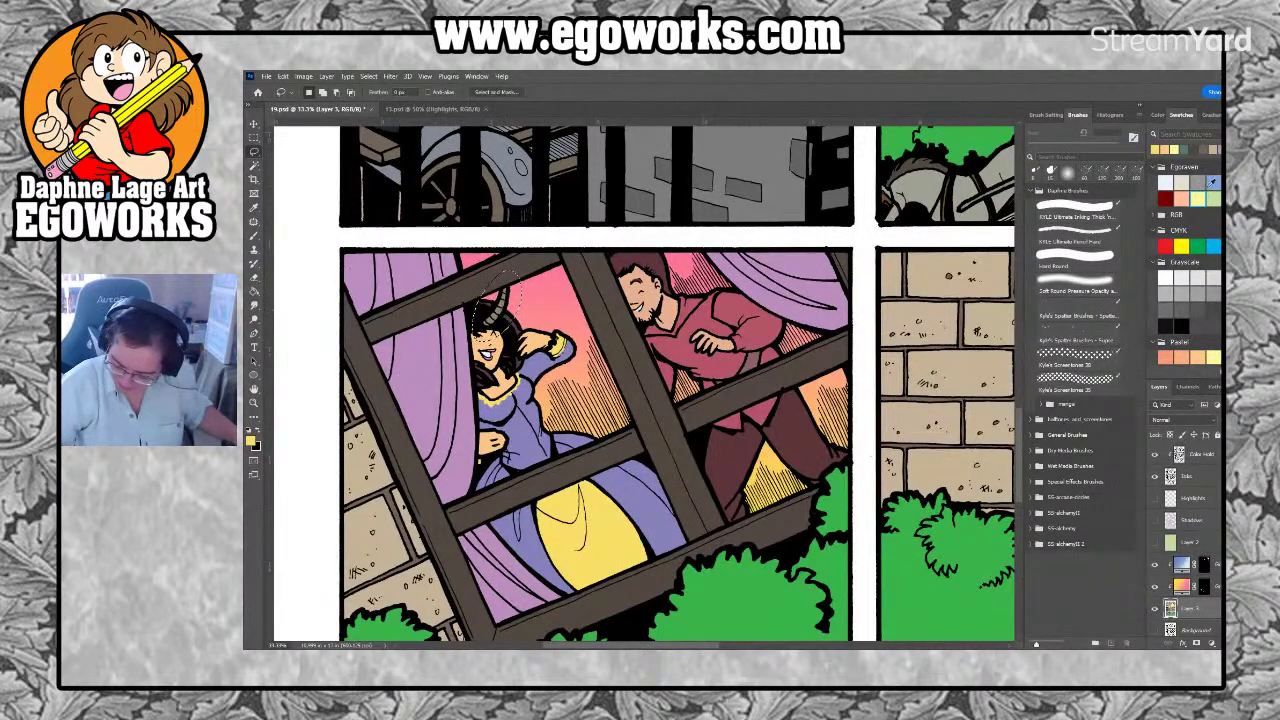
pyautogui.press('g')
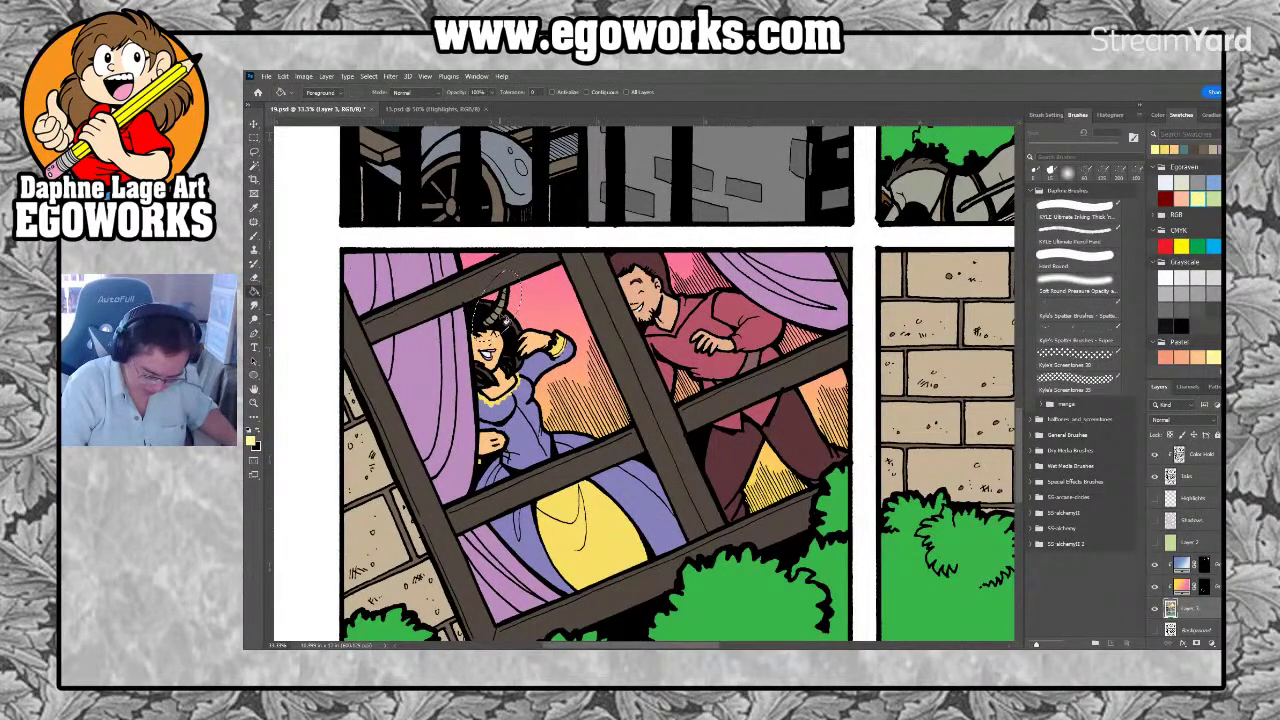
pyautogui.click(500, 312)
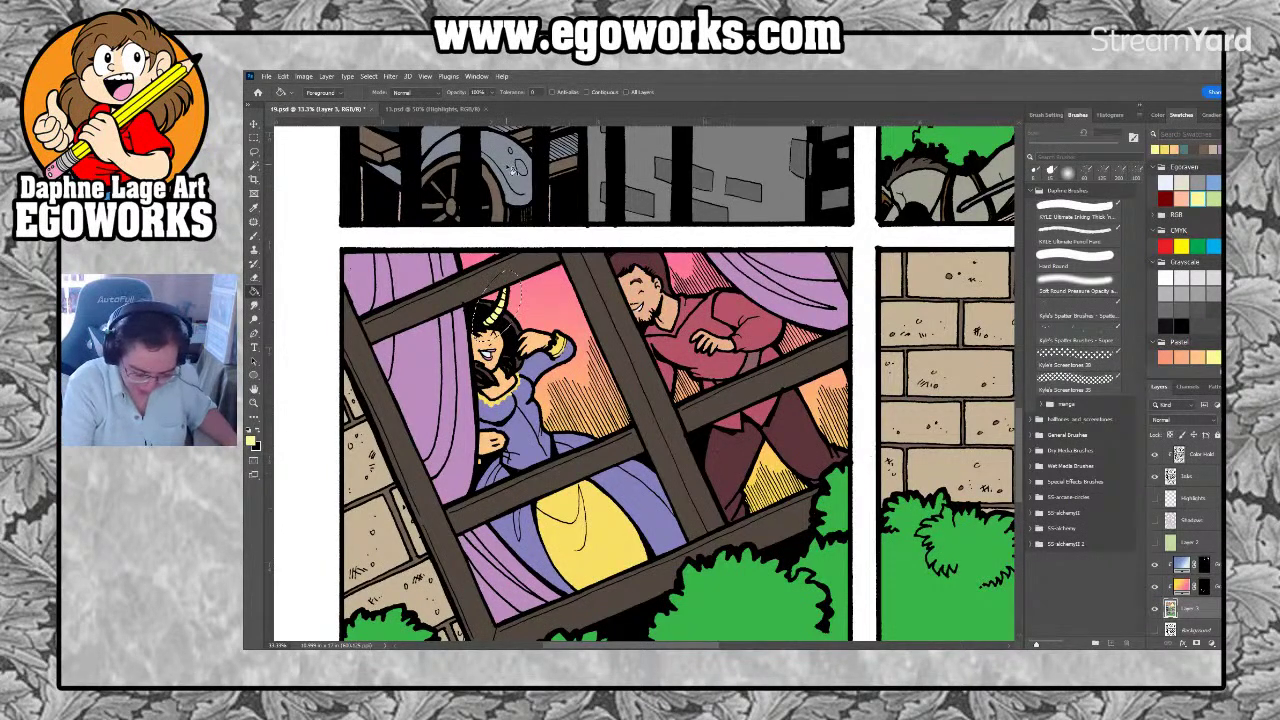
# Sample the red of the gown on page 13 and recolor the window woman's purple dress with it
pyautogui.click(448, 110)
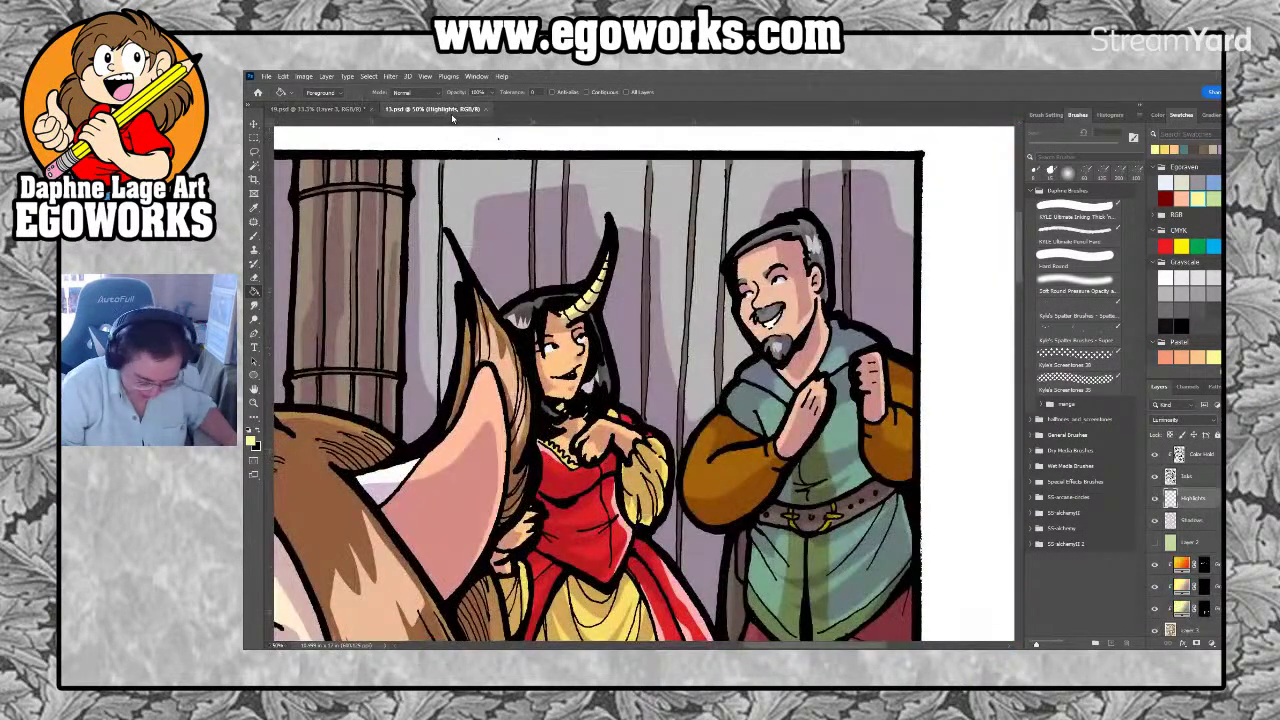
pyautogui.press('i')
pyautogui.click(600, 512)
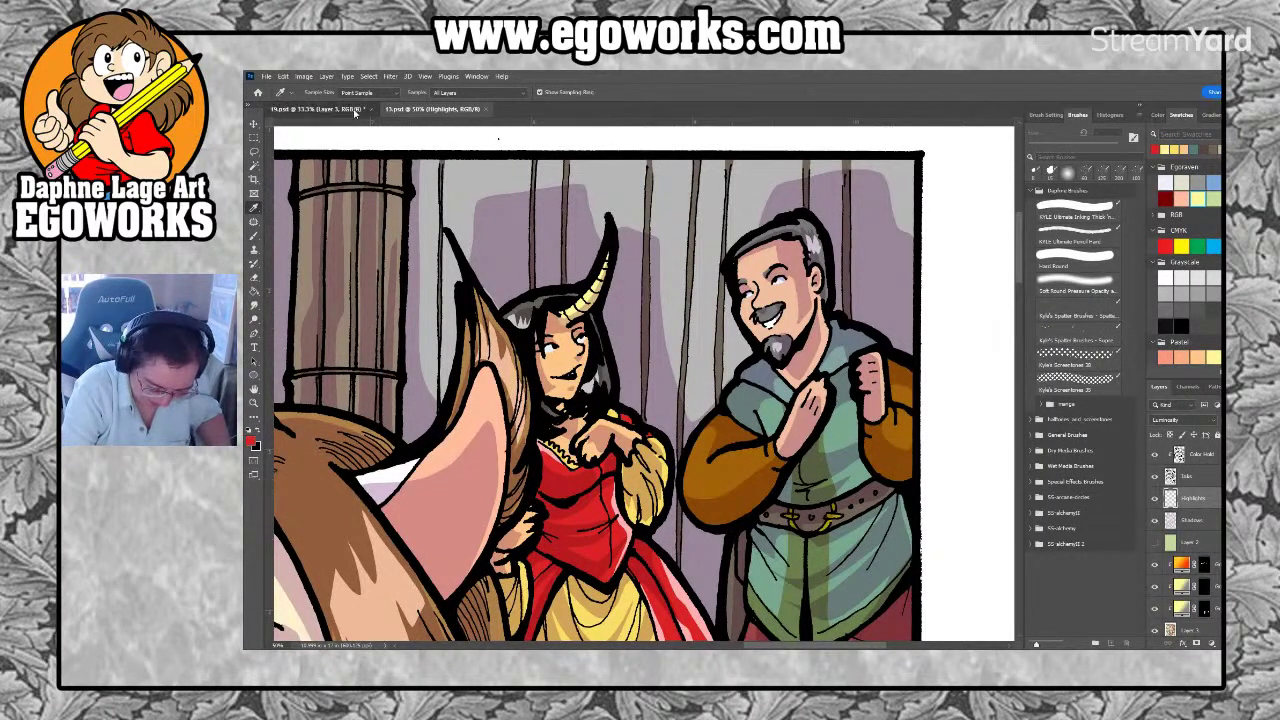
pyautogui.click(320, 108)
pyautogui.press('l')
pyautogui.moveTo(585, 318)
pyautogui.mouseDown()
pyautogui.moveTo(500, 292)
pyautogui.moveTo(440, 530)
pyautogui.moveTo(680, 560)
pyautogui.moveTo(679, 455)
pyautogui.moveTo(650, 380)
pyautogui.moveTo(715, 545)
pyautogui.moveTo(500, 615)
pyautogui.moveTo(470, 277)
pyautogui.moveTo(565, 262)
pyautogui.mouseUp()
pyautogui.press('g')
pyautogui.click(658, 521)
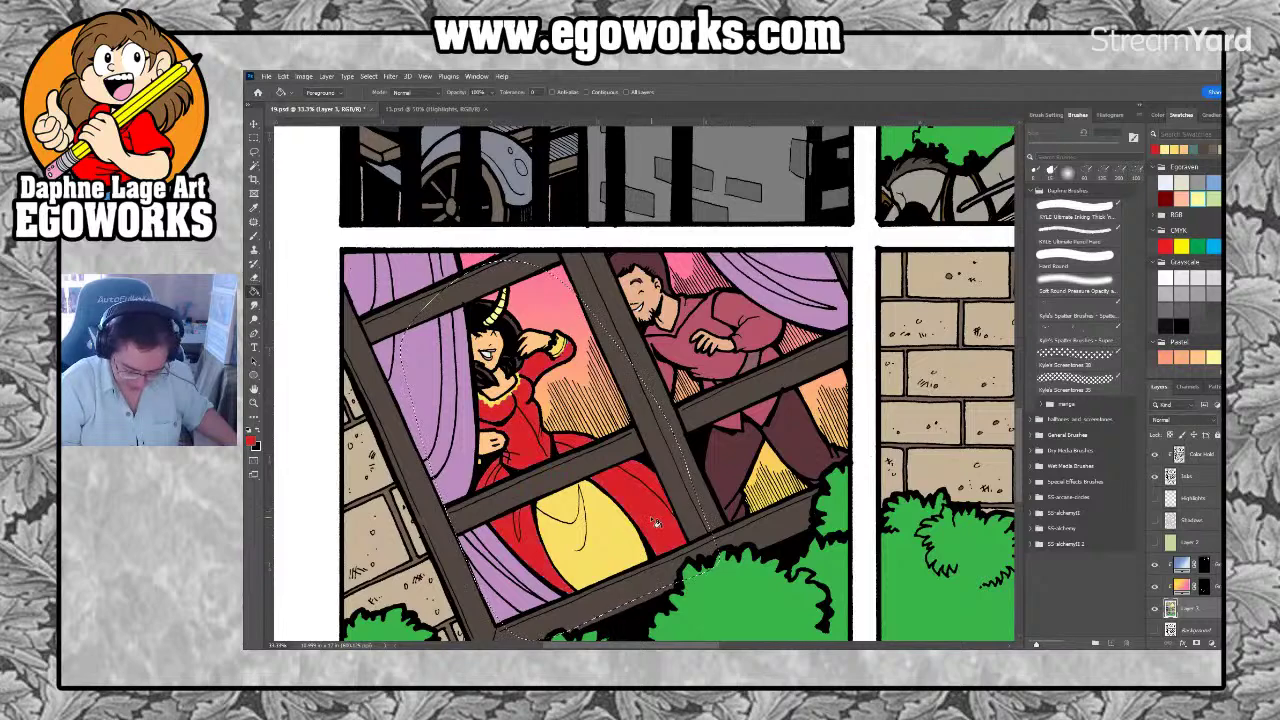
pyautogui.scroll(1, 763, 421)
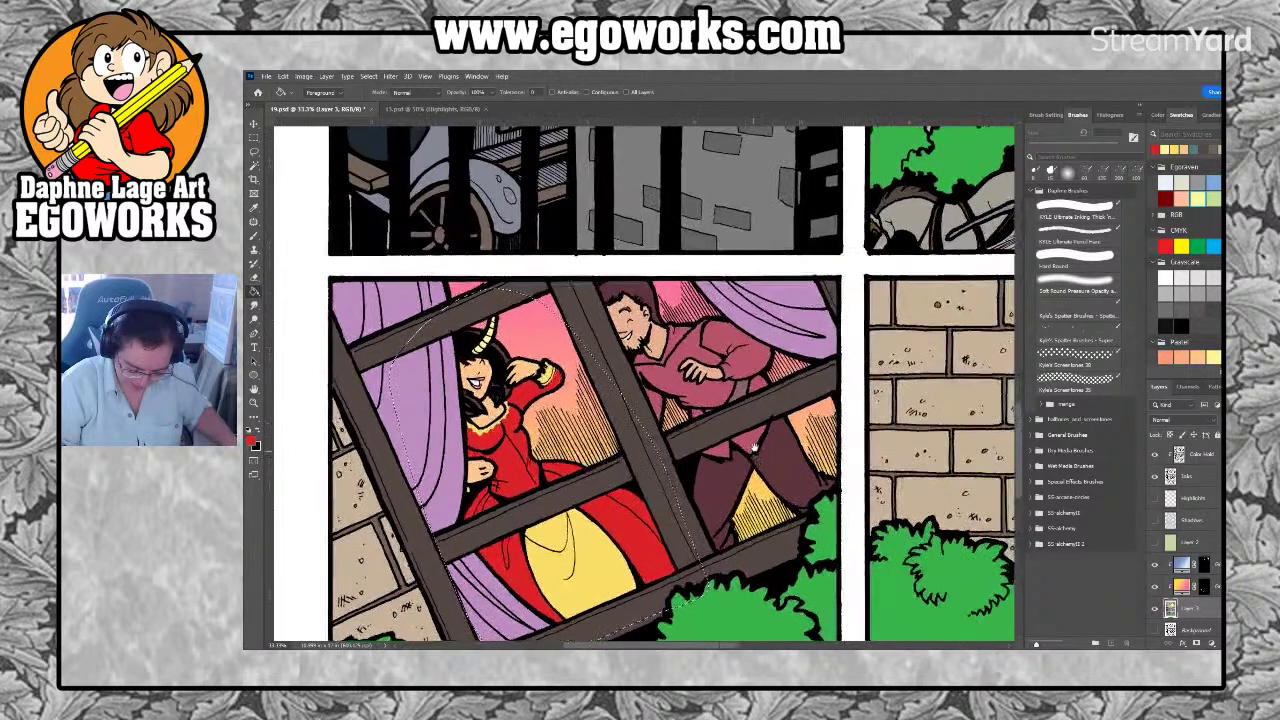
# Sample the pink lip color of the horned woman in the first panel of page 13
pyautogui.click(463, 110)
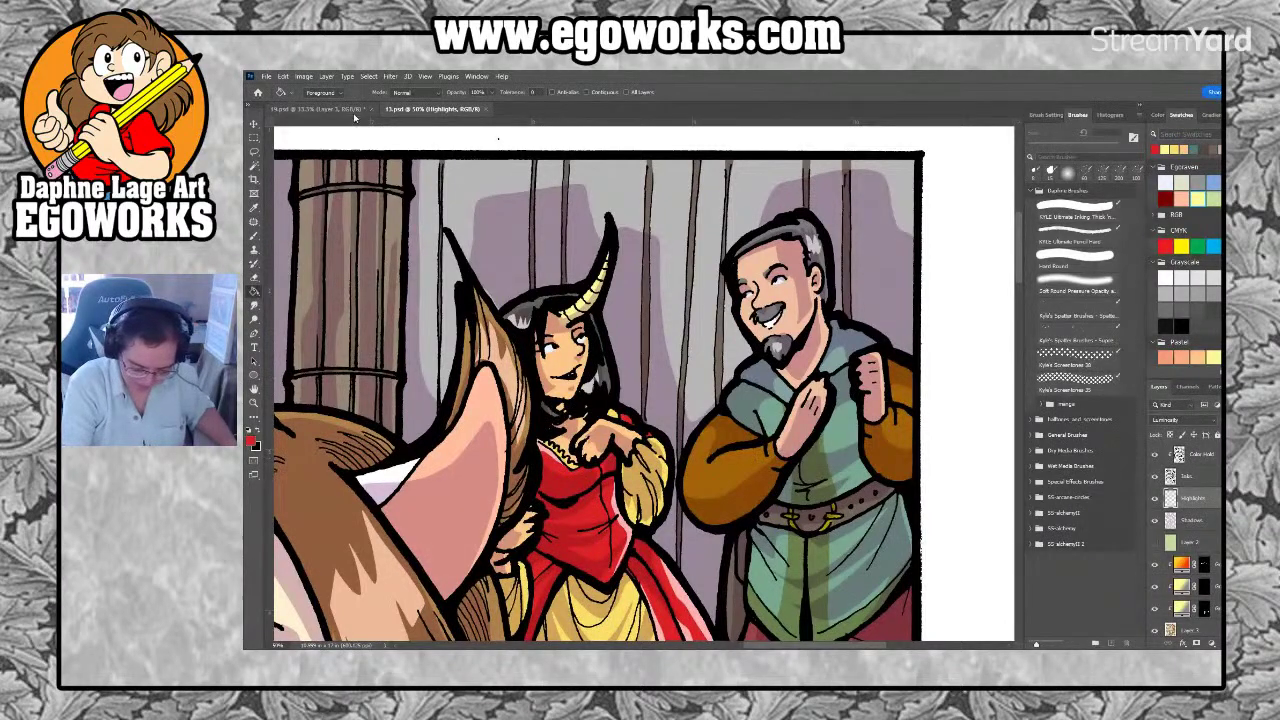
pyautogui.click(320, 108)
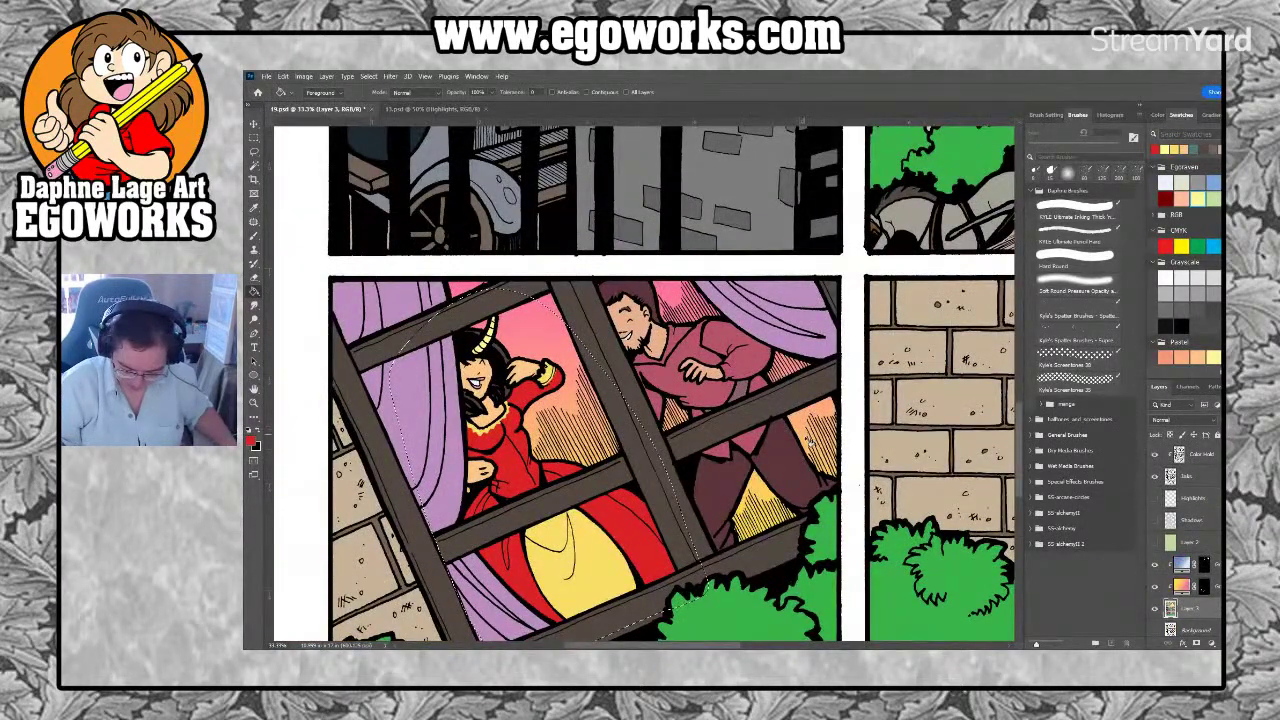
pyautogui.click(463, 110)
pyautogui.hotkey('ctrl', '-')
pyautogui.hotkey('ctrl', '-')
pyautogui.hotkey('ctrl', '-')
pyautogui.hotkey('ctrl', '-')
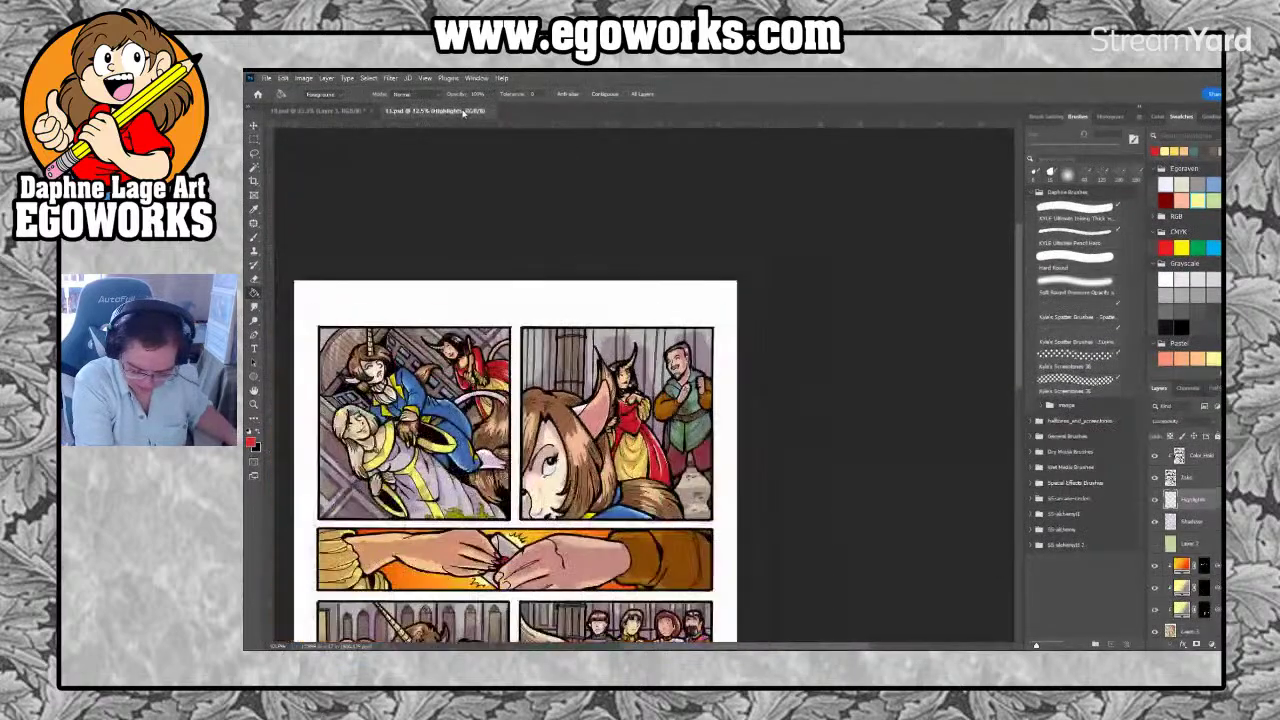
pyautogui.press('z')
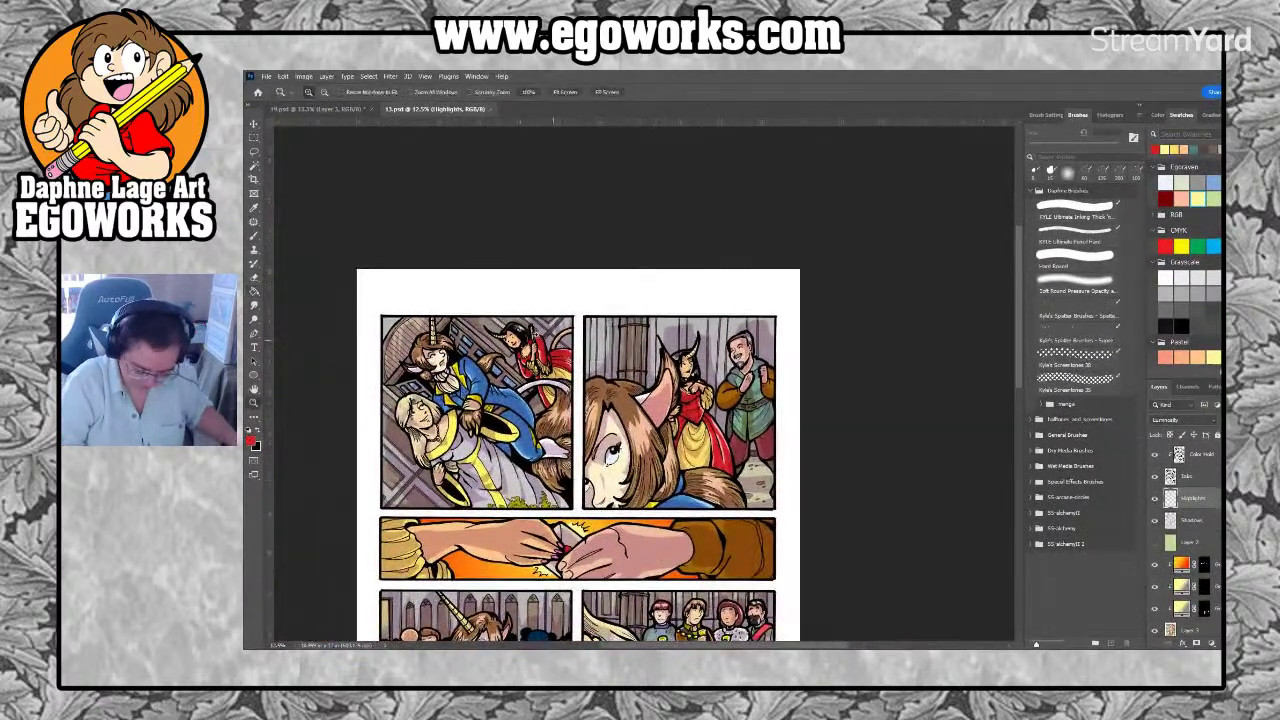
pyautogui.moveTo(523, 343); pyautogui.dragTo(523, 343)
pyautogui.press('i')
pyautogui.click(484, 383)
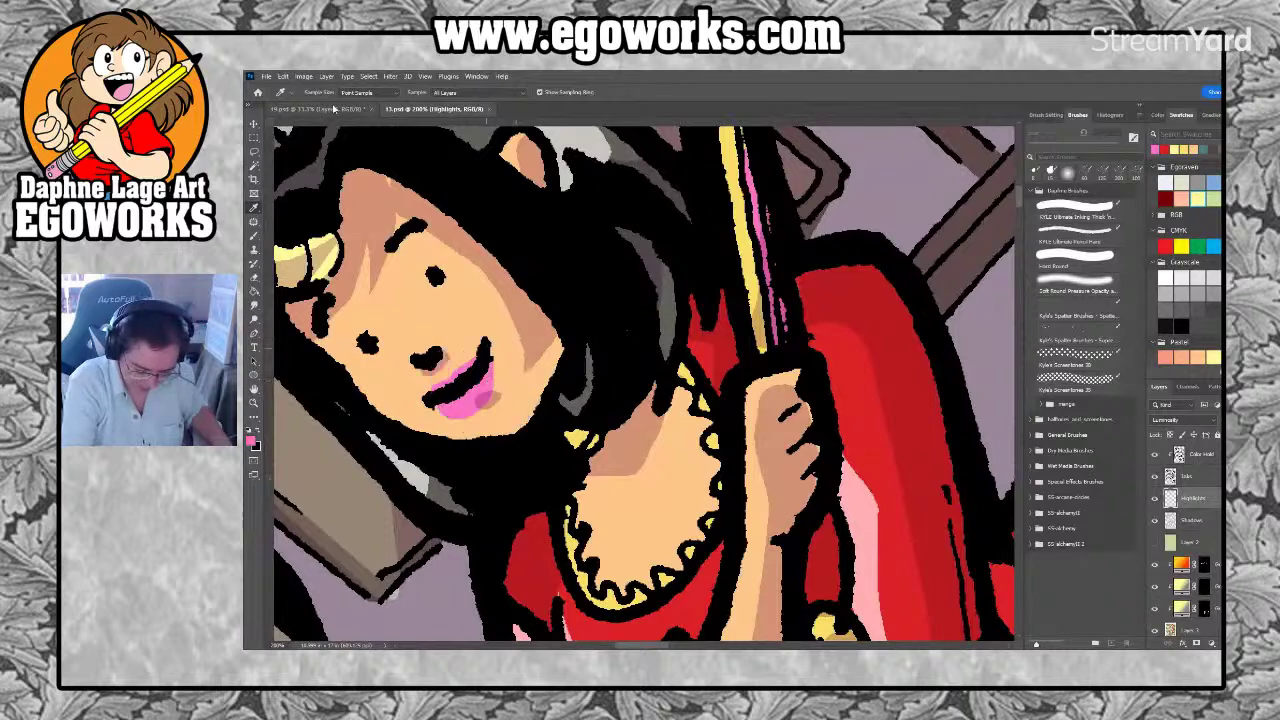
# Lasso the window woman's mouth on page 19 and fill her lips with the sampled pink
pyautogui.click(334, 109)
pyautogui.press('z')
pyautogui.moveTo(478, 382); pyautogui.dragTo(478, 382)
pyautogui.press('l')
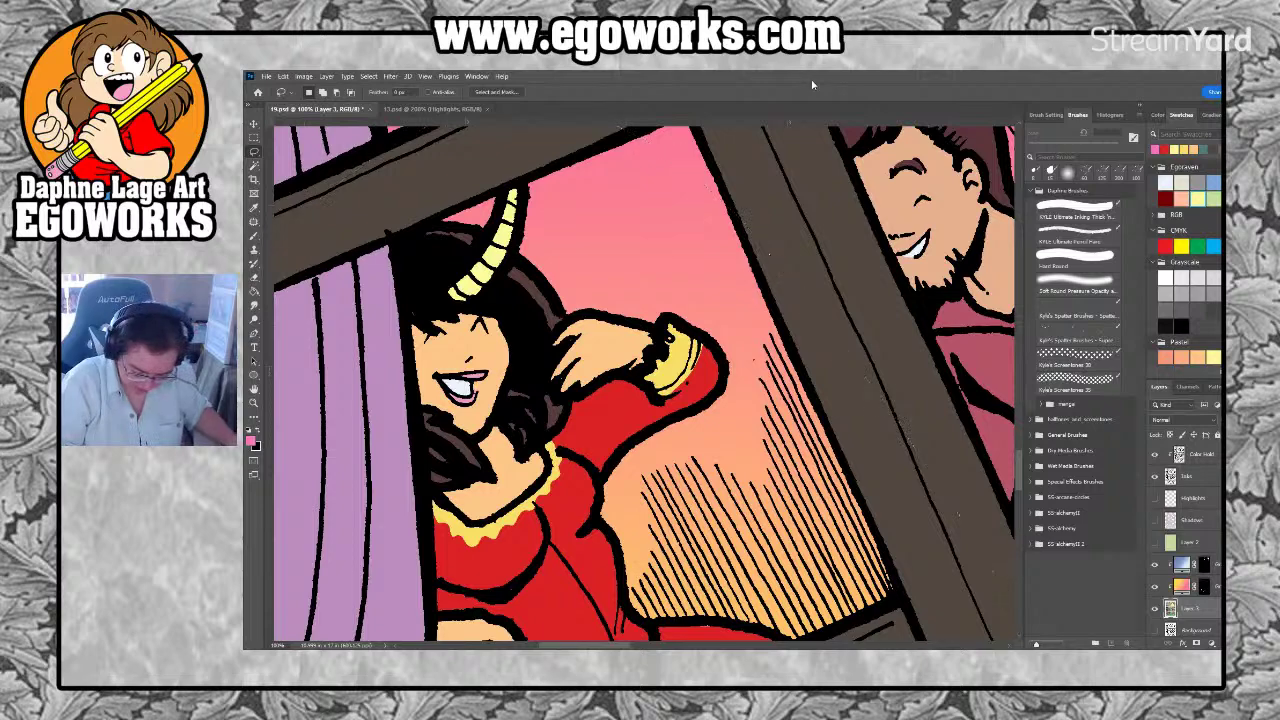
pyautogui.press('g')
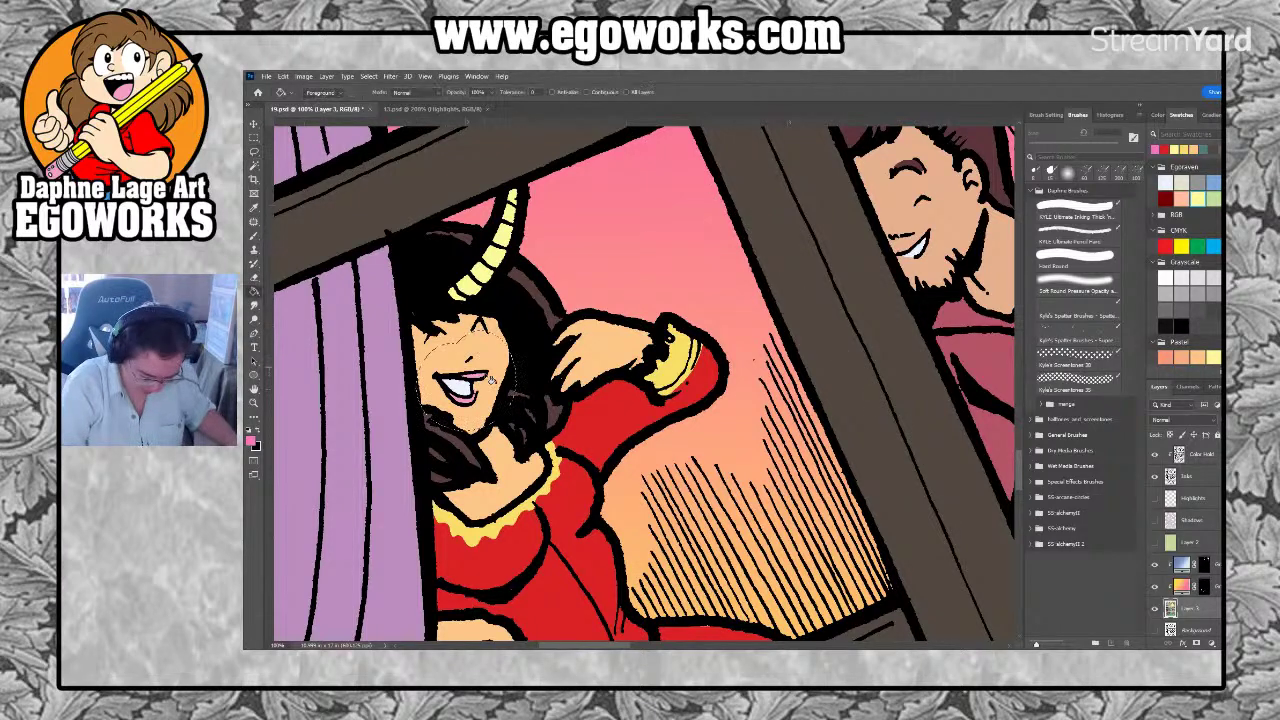
pyautogui.scroll(-5, 490, 378)
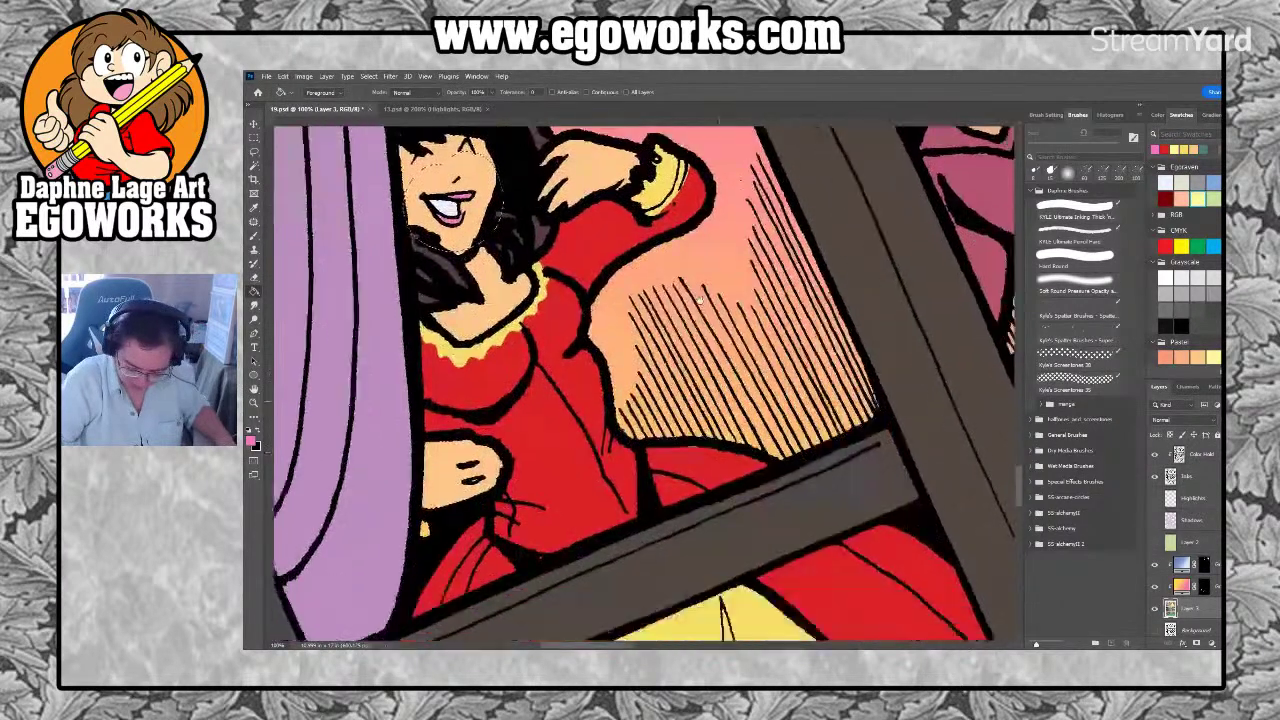
pyautogui.scroll(-6, 696, 233)
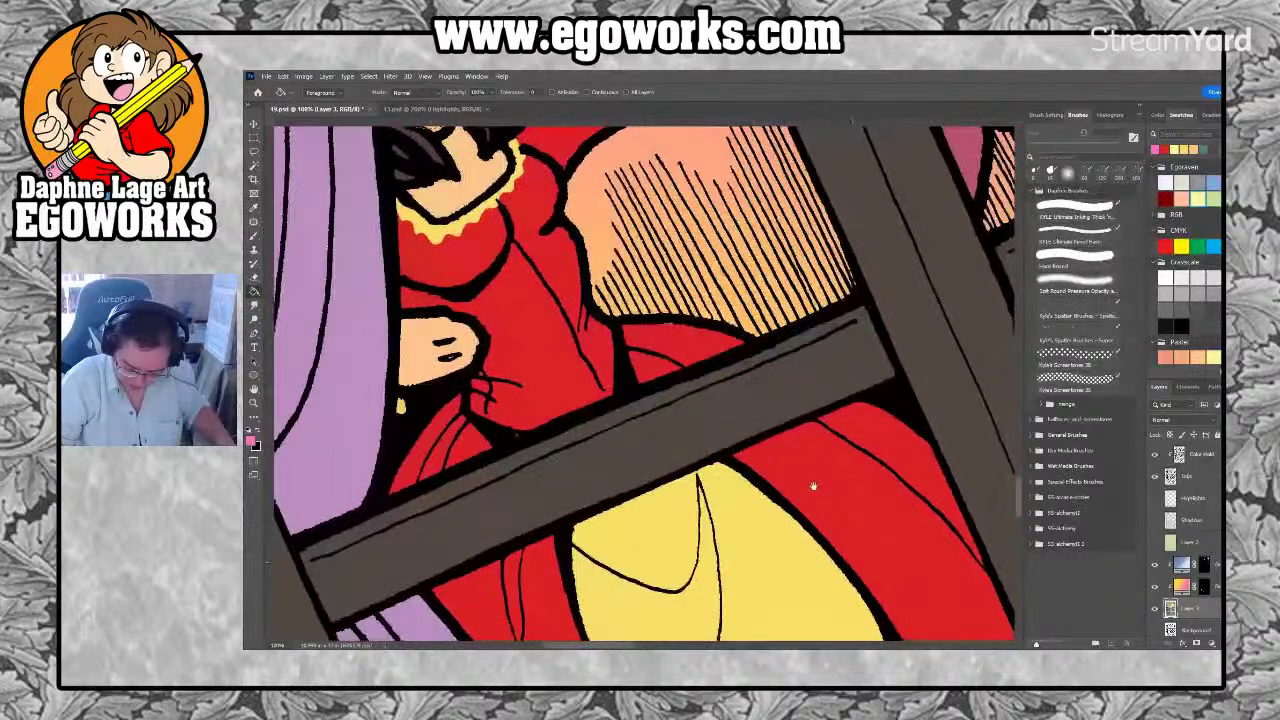
pyautogui.scroll(-8, 708, 265)
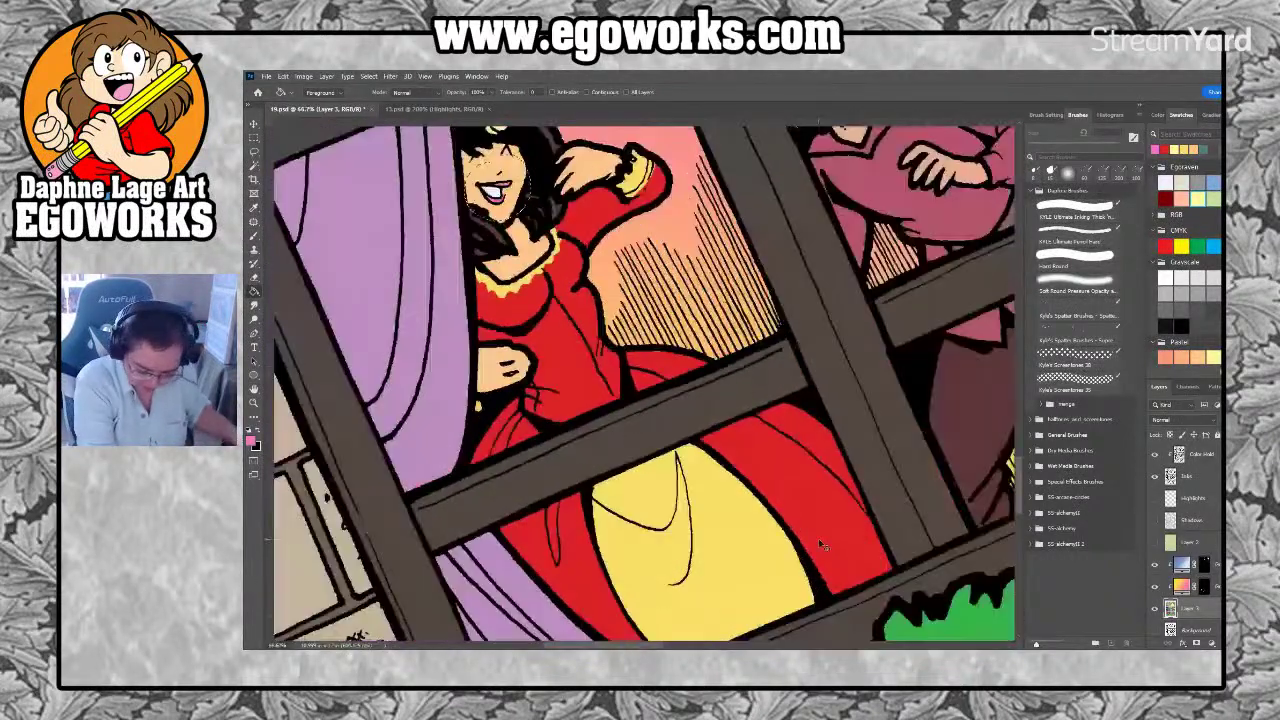
pyautogui.scroll(-3, 820, 545)
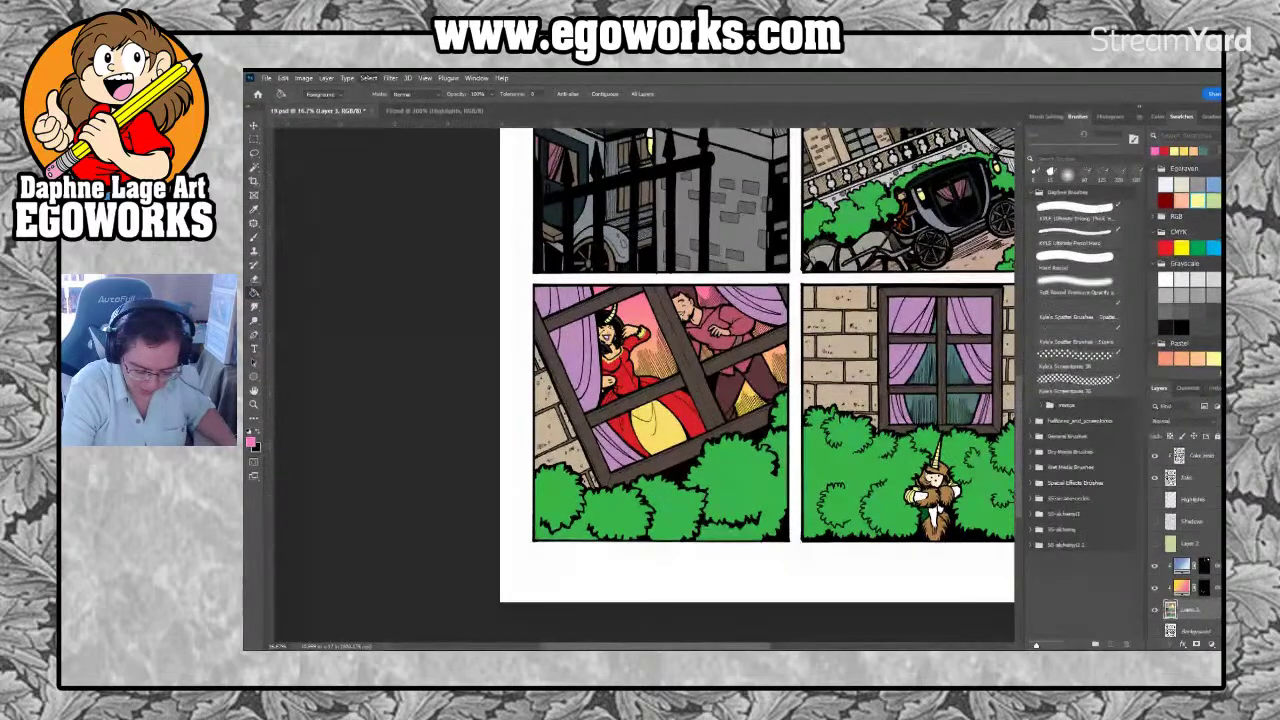
pyautogui.moveTo(802, 405); pyautogui.dragTo(722, 579)
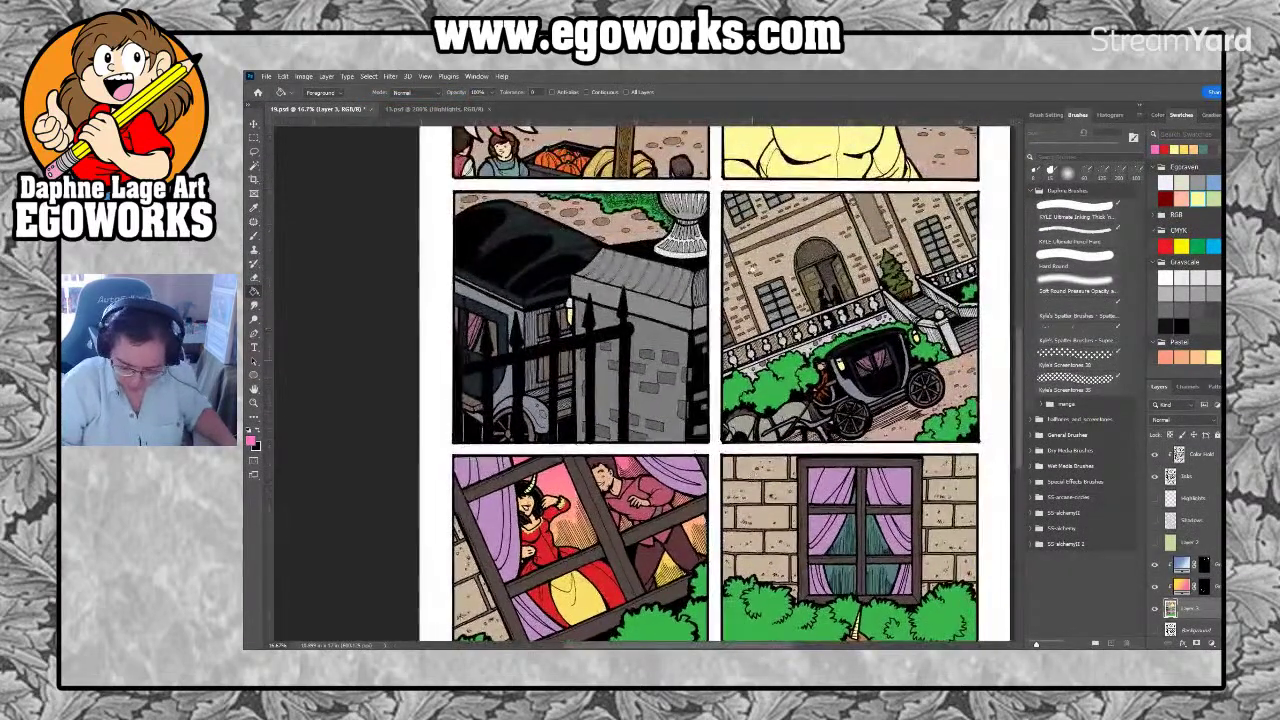
# Sample the man's skin color on page 13 and fill the lassoed window man's face and hands with it on page 19
pyautogui.click(474, 110)
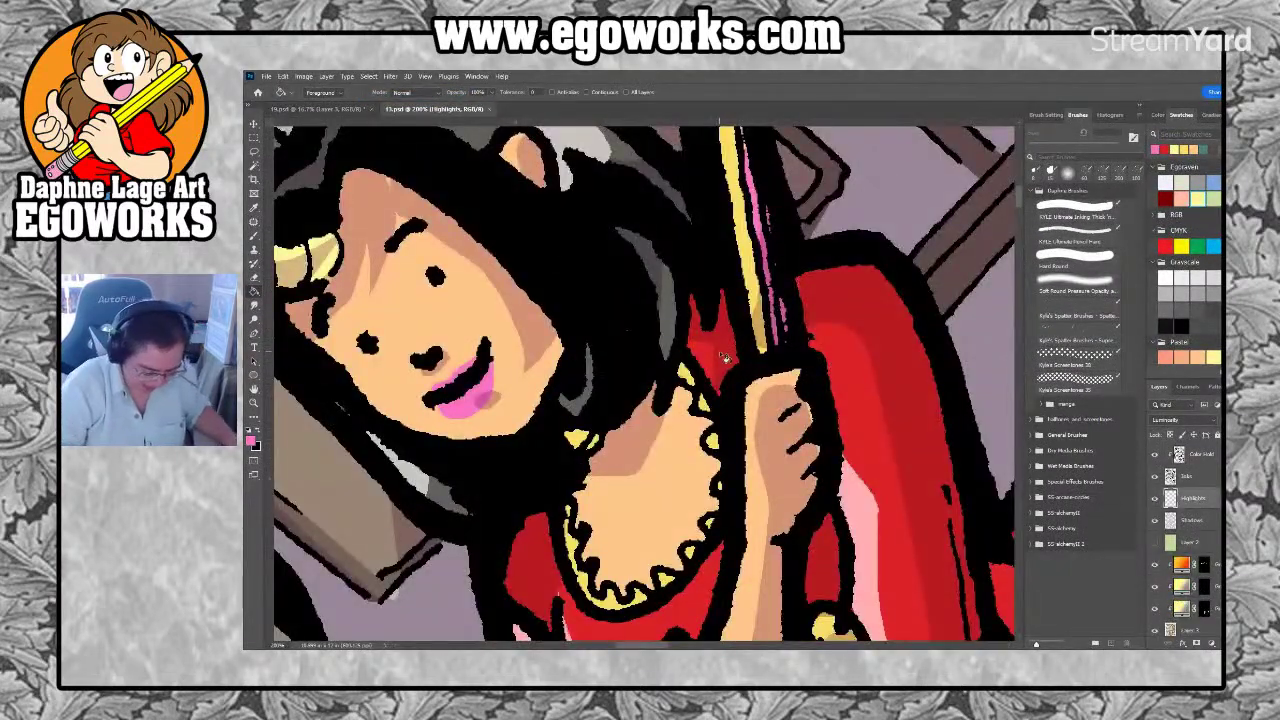
pyautogui.scroll(-6, 722, 357)
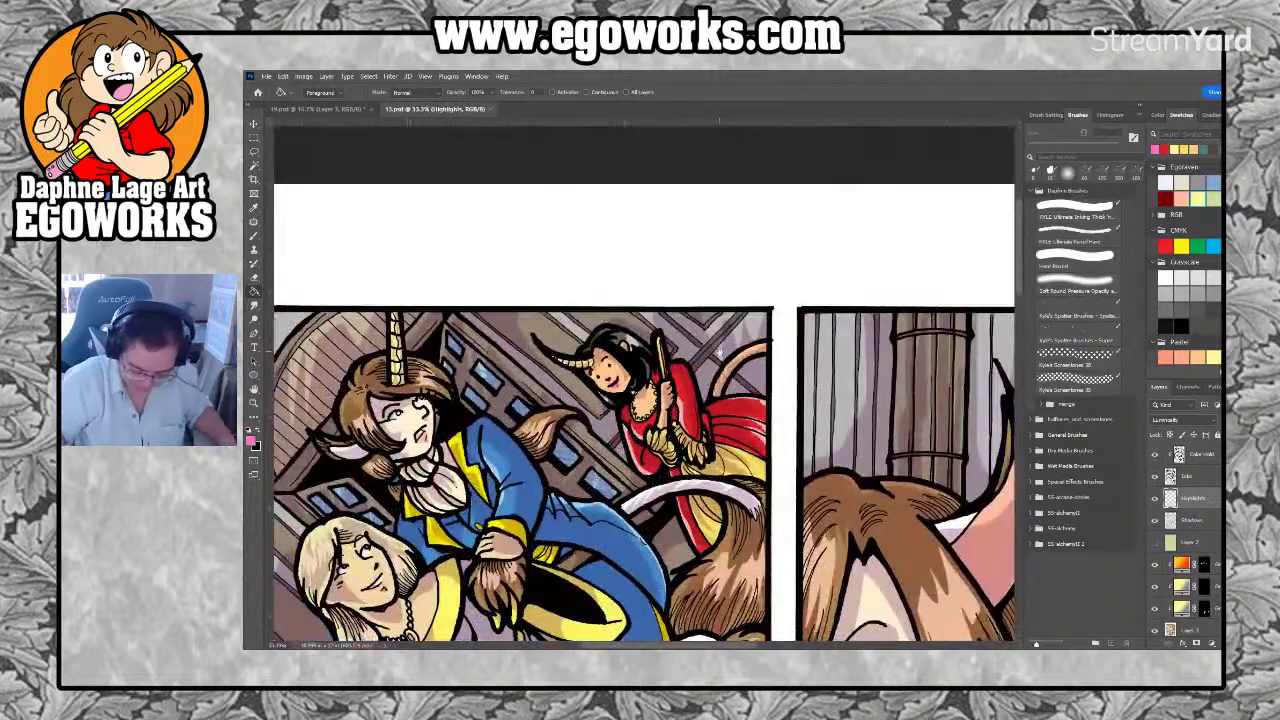
pyautogui.moveTo(625, 510); pyautogui.dragTo(214, 465)
pyautogui.press('z')
pyautogui.press('i')
pyautogui.click(361, 108)
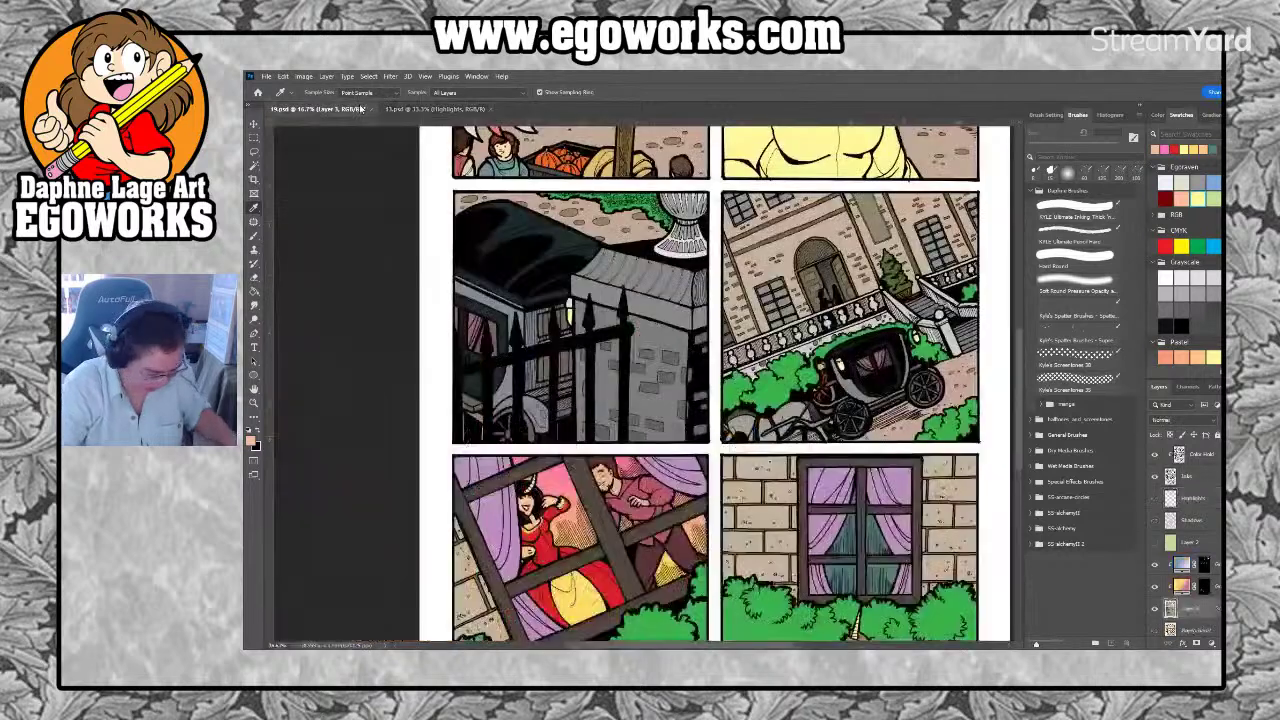
pyautogui.press('l')
pyautogui.moveTo(640, 452)
pyautogui.mouseDown()
pyautogui.moveTo(602, 437)
pyautogui.moveTo(681, 613)
pyautogui.moveTo(705, 490)
pyautogui.moveTo(604, 426)
pyautogui.mouseUp()
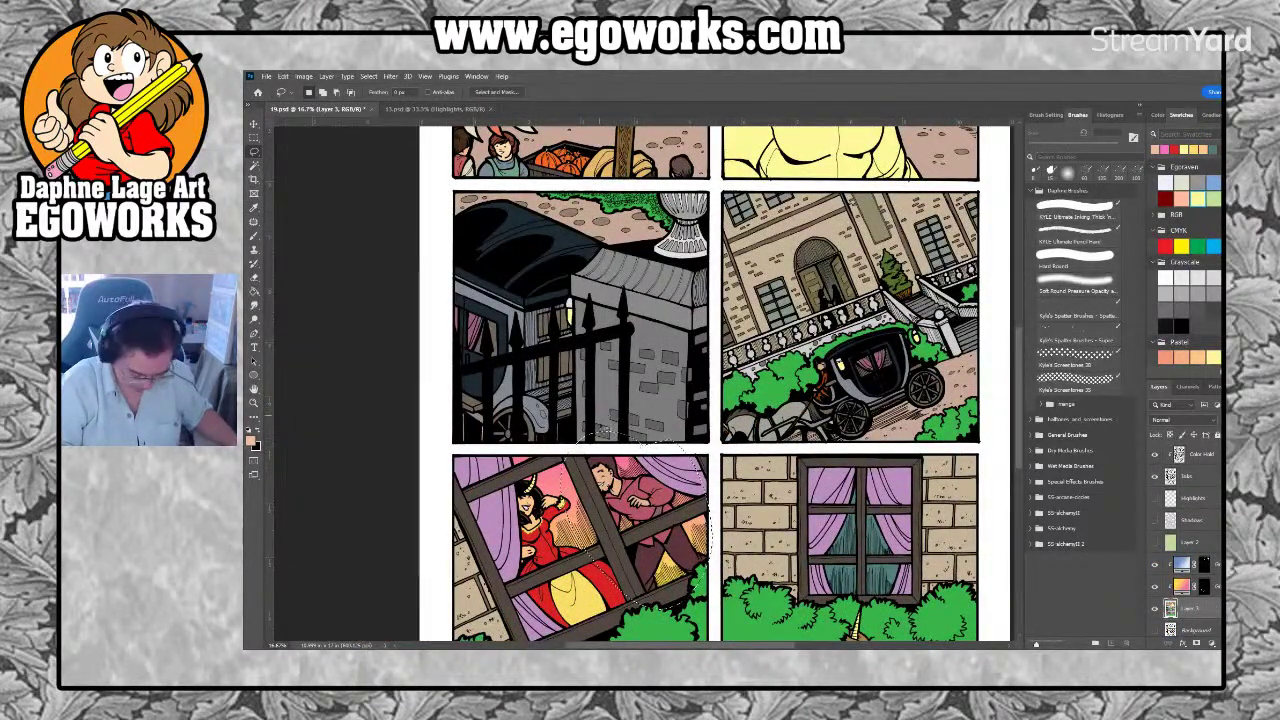
pyautogui.press('g')
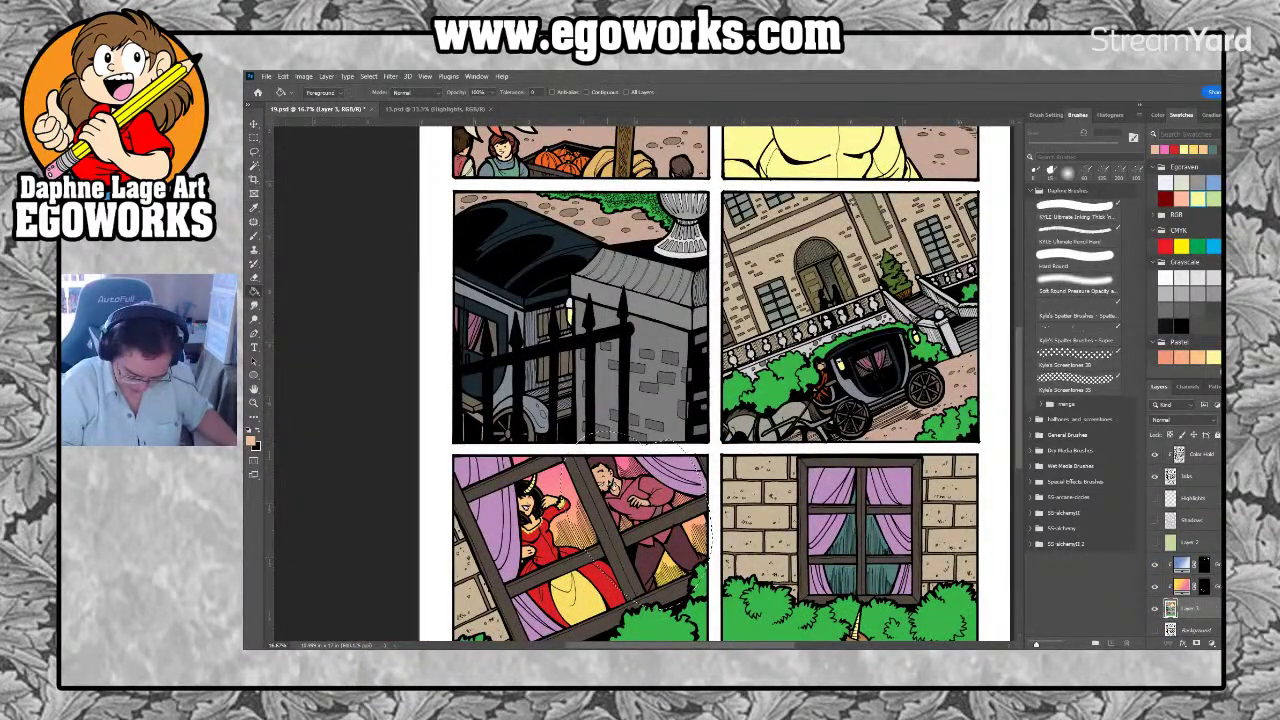
# Hide the Highlights and Shadows layers of page 13 and sample the flat gray of the man's hair
pyautogui.click(440, 108)
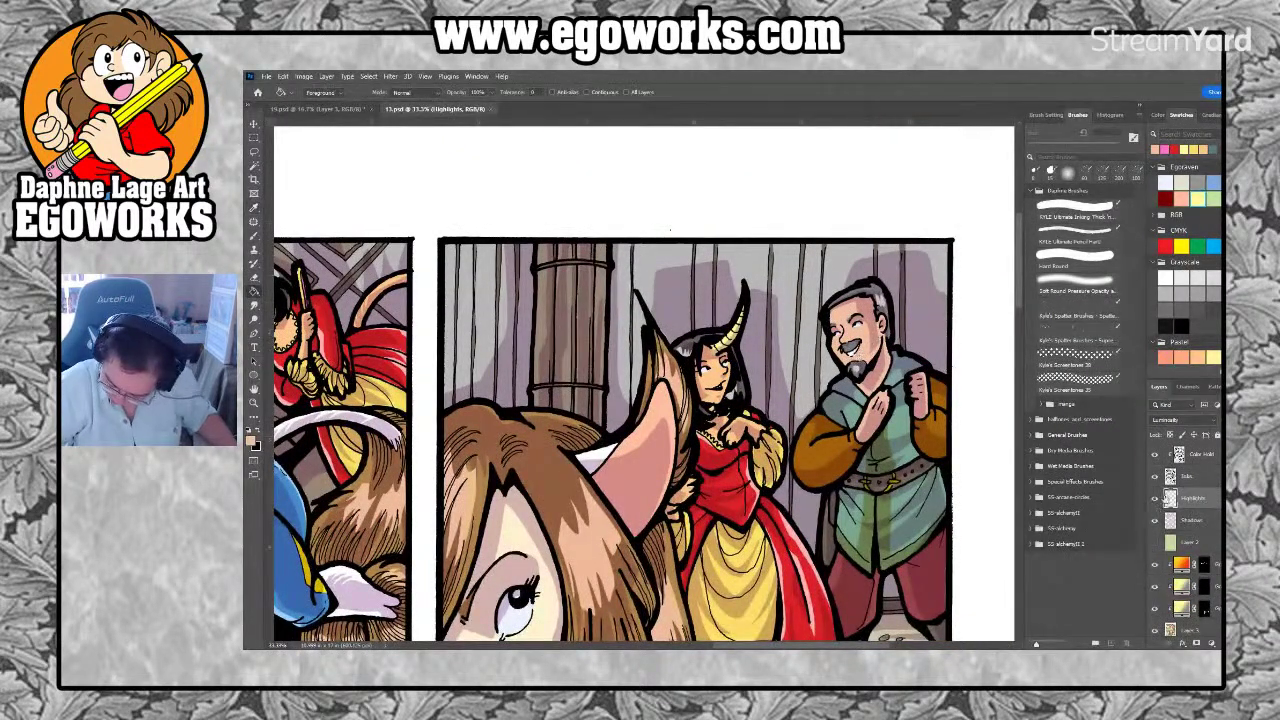
pyautogui.click(1155, 521)
pyautogui.press('i')
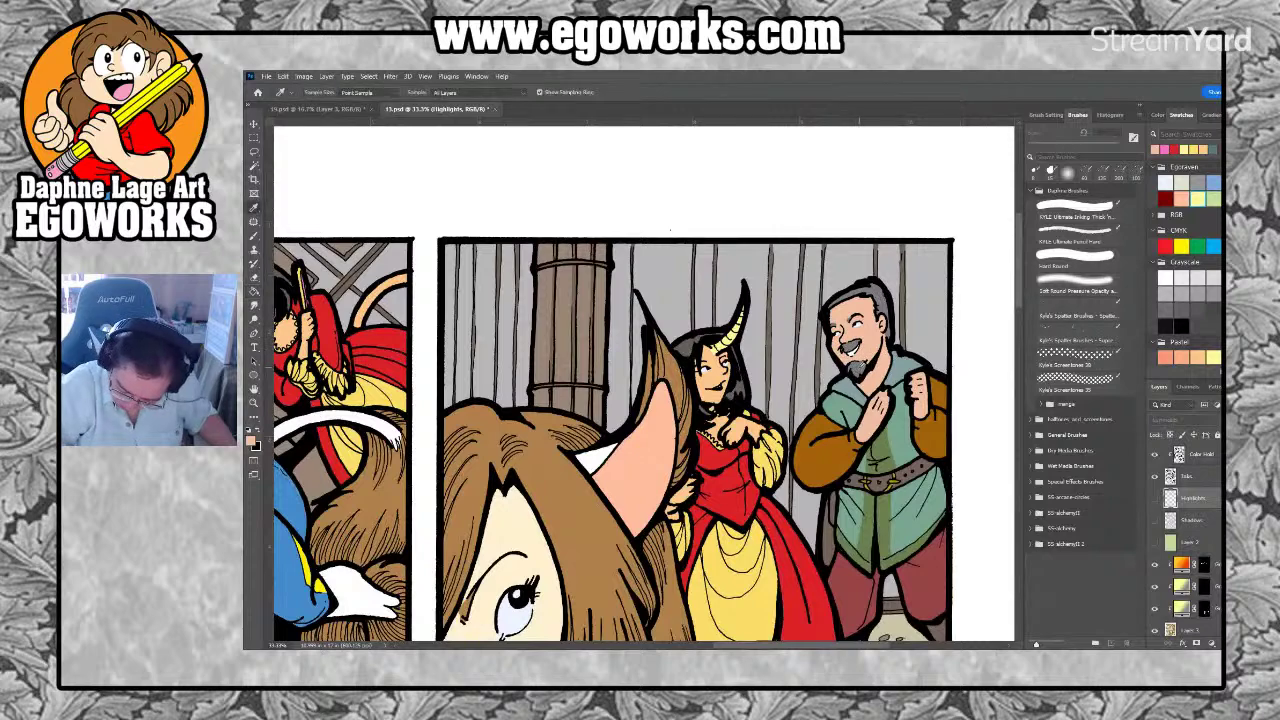
pyautogui.click(337, 108)
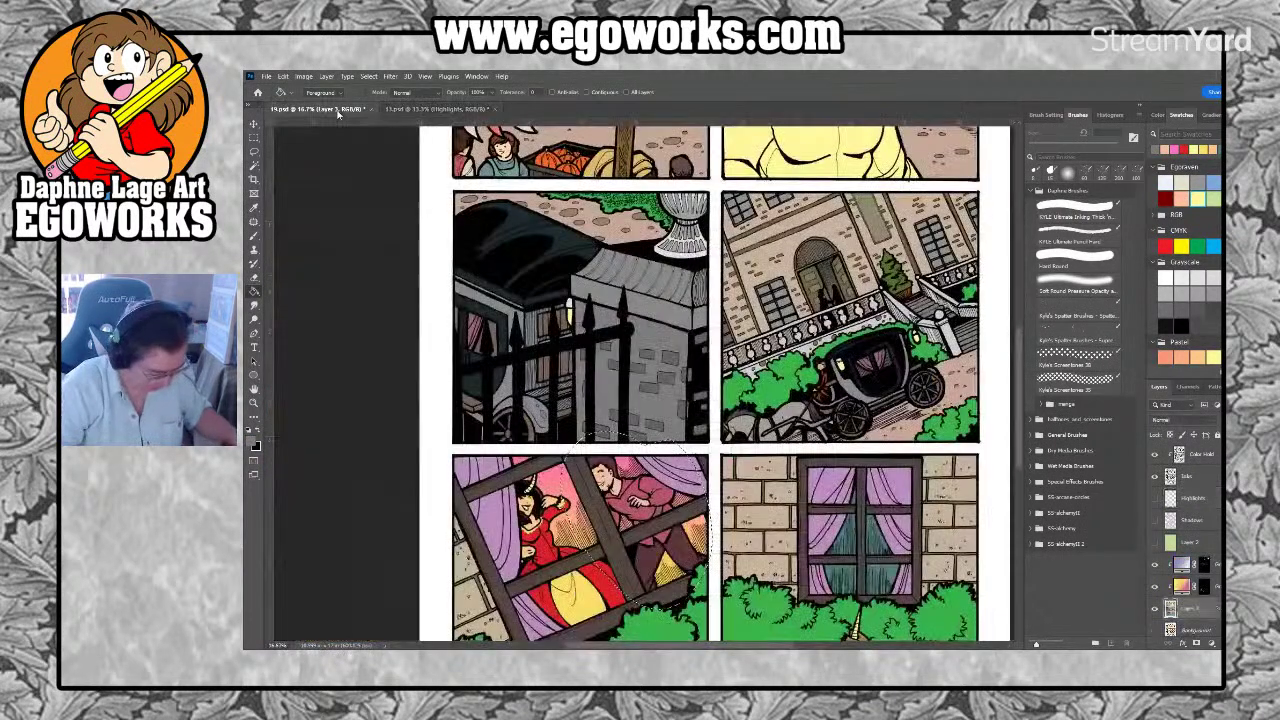
# Lasso the window man's hair on page 19 and fill it with the sampled gray
pyautogui.press('z')
pyautogui.click(605, 472)
pyautogui.click(605, 472)
pyautogui.click(605, 472)
pyautogui.press('l')
pyautogui.click(715, 386)
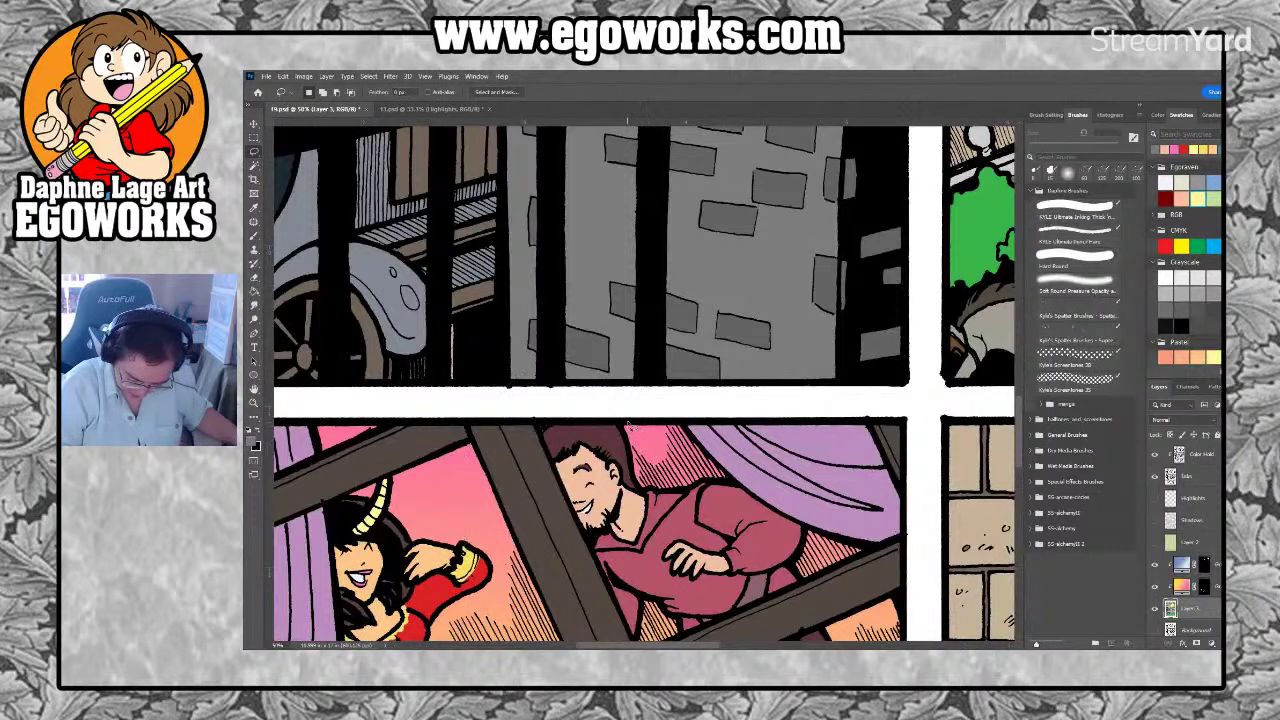
pyautogui.moveTo(655, 487)
pyautogui.mouseDown()
pyautogui.moveTo(608, 566)
pyautogui.moveTo(516, 436)
pyautogui.moveTo(634, 428)
pyautogui.moveTo(616, 450)
pyautogui.mouseUp()
pyautogui.press('g')
pyautogui.click(619, 452)
# Lasso the window man's mustache and fill it with the same gray as his hair
pyautogui.press('l')
pyautogui.click(679, 445)
pyautogui.press('z')
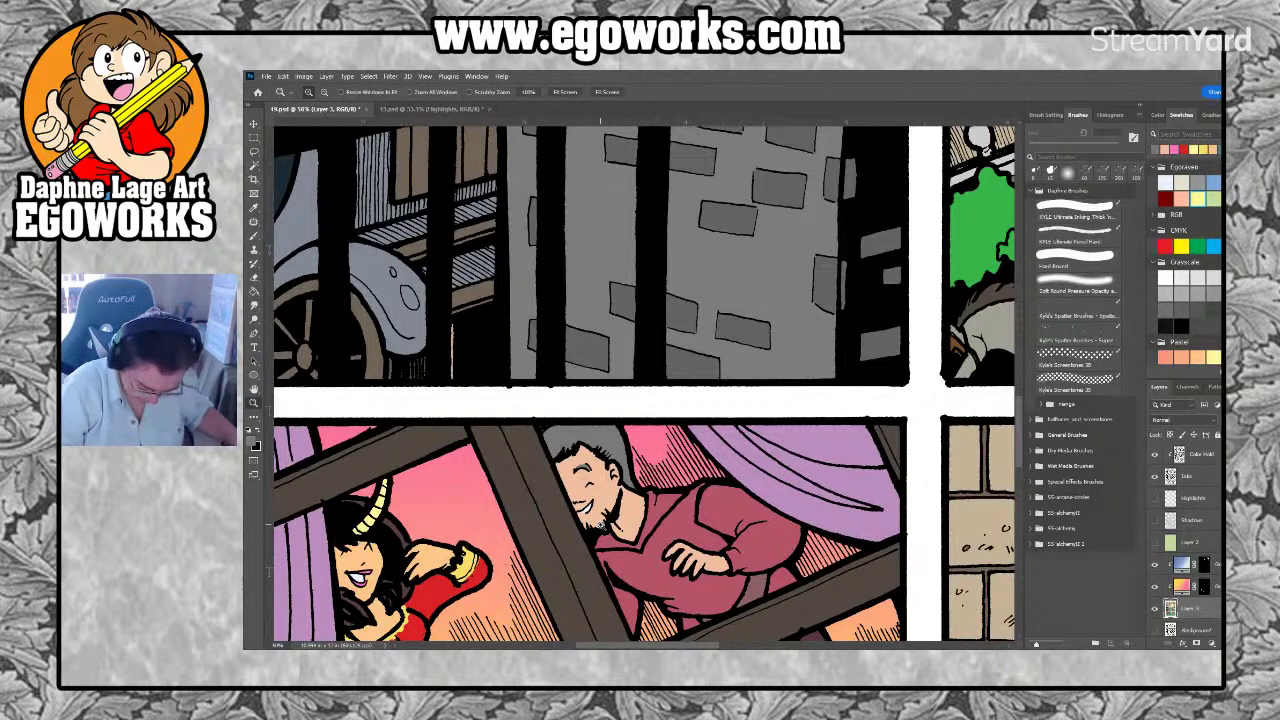
pyautogui.click(602, 525)
pyautogui.press('l')
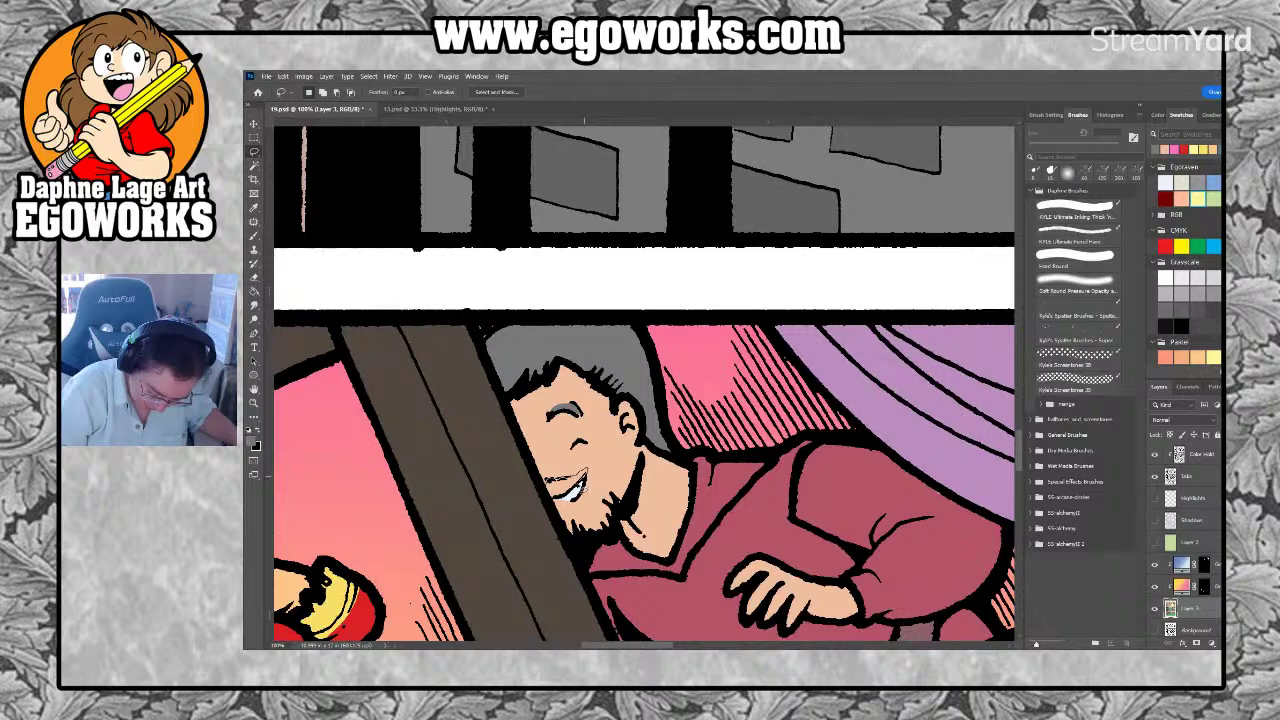
pyautogui.press('g')
pyautogui.click(565, 486)
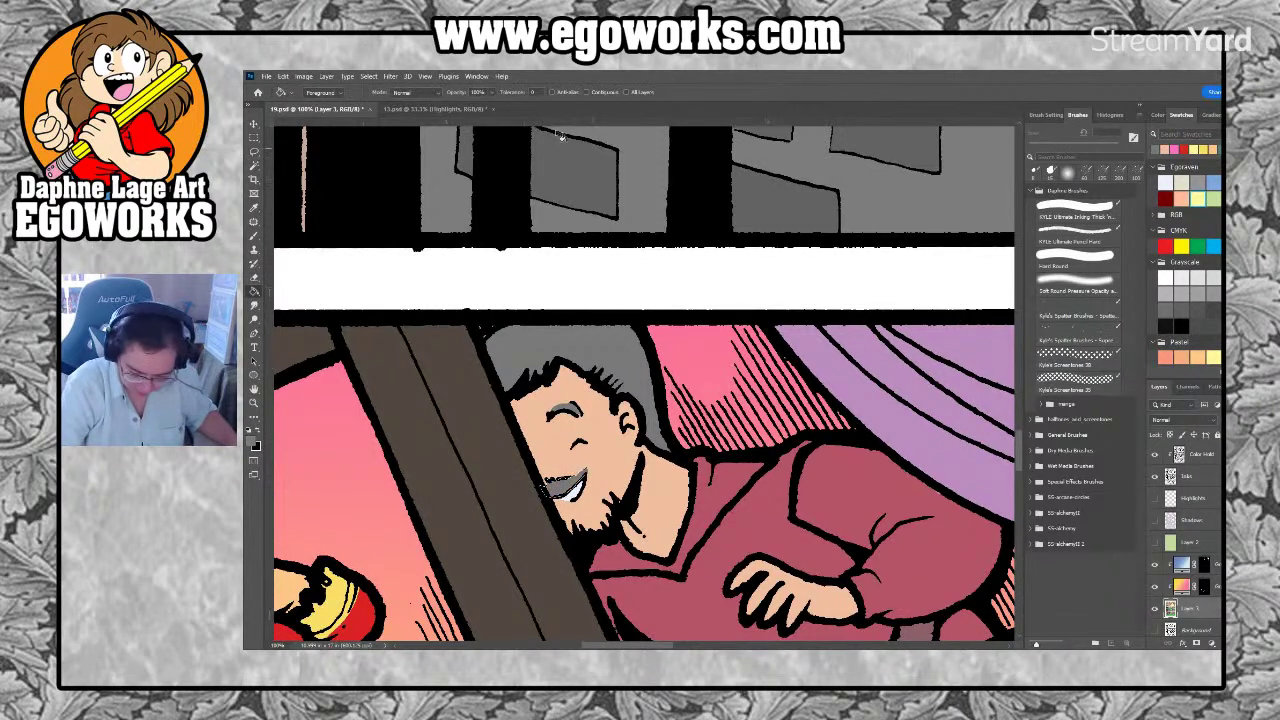
# Check the man's beard on page 13, then lasso the window man's goatee on page 19 and fill it gray
pyautogui.click(435, 108)
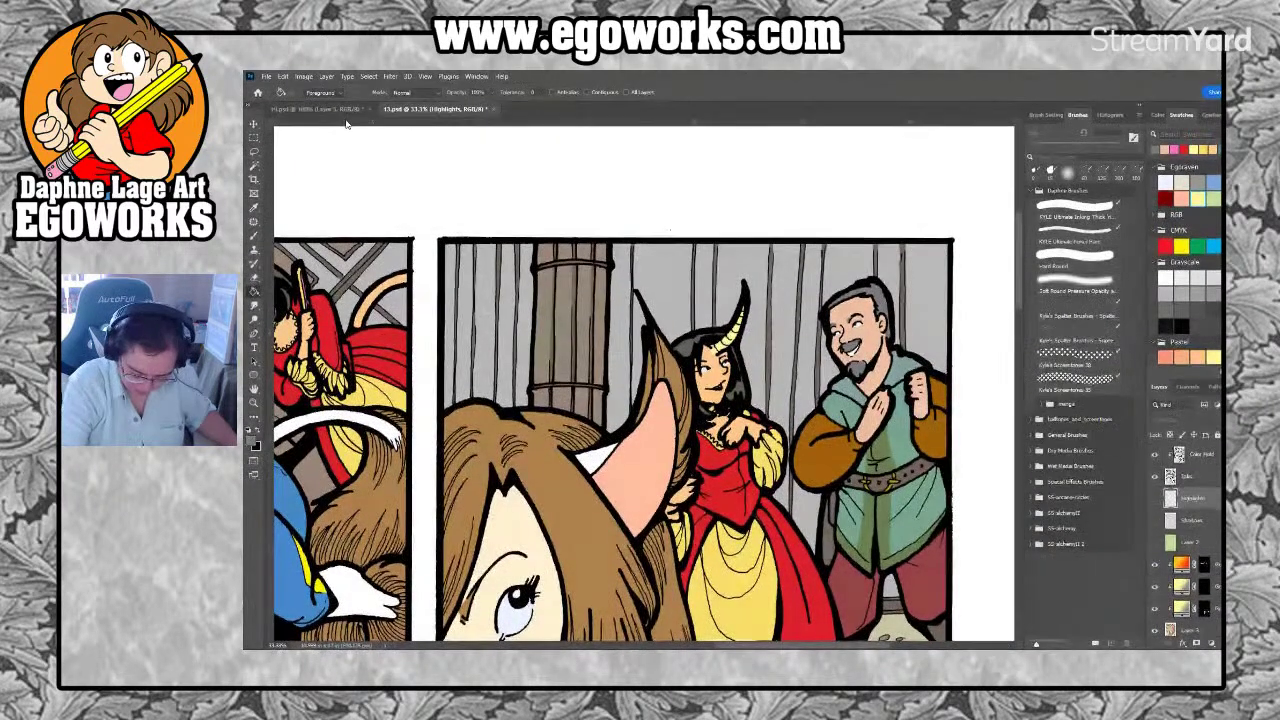
pyautogui.click(318, 108)
pyautogui.press('l')
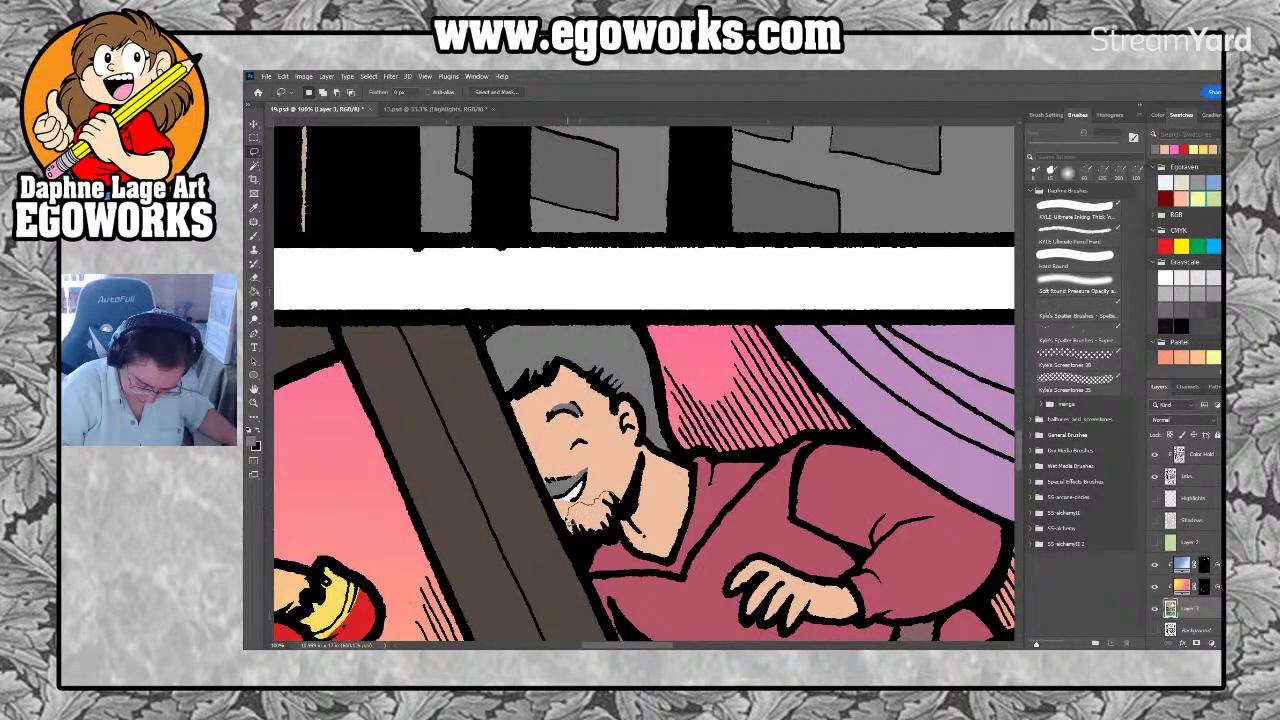
pyautogui.moveTo(590, 545)
pyautogui.mouseDown()
pyautogui.moveTo(621, 536)
pyautogui.moveTo(614, 496)
pyautogui.mouseUp()
pyautogui.press('g')
pyautogui.click(595, 518)
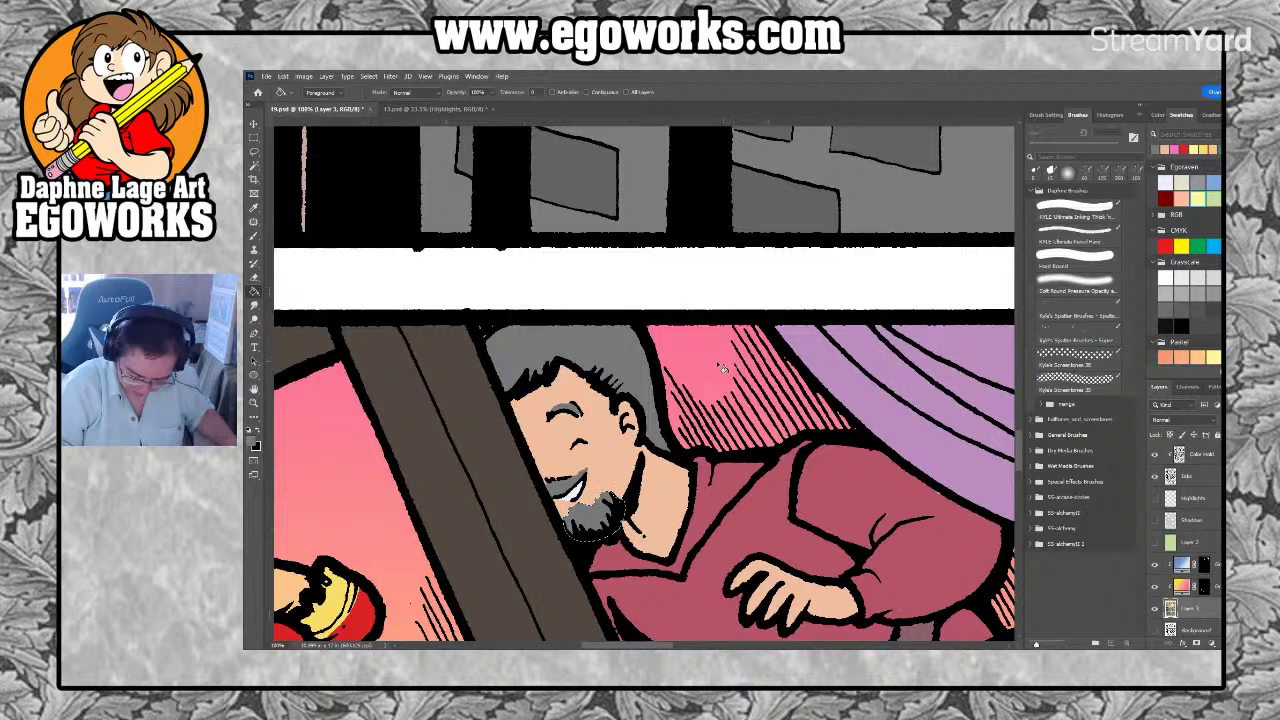
# Fill the window man's teeth and the woman's open smile with white, then clear the selection
pyautogui.click(1166, 278)
pyautogui.press('l')
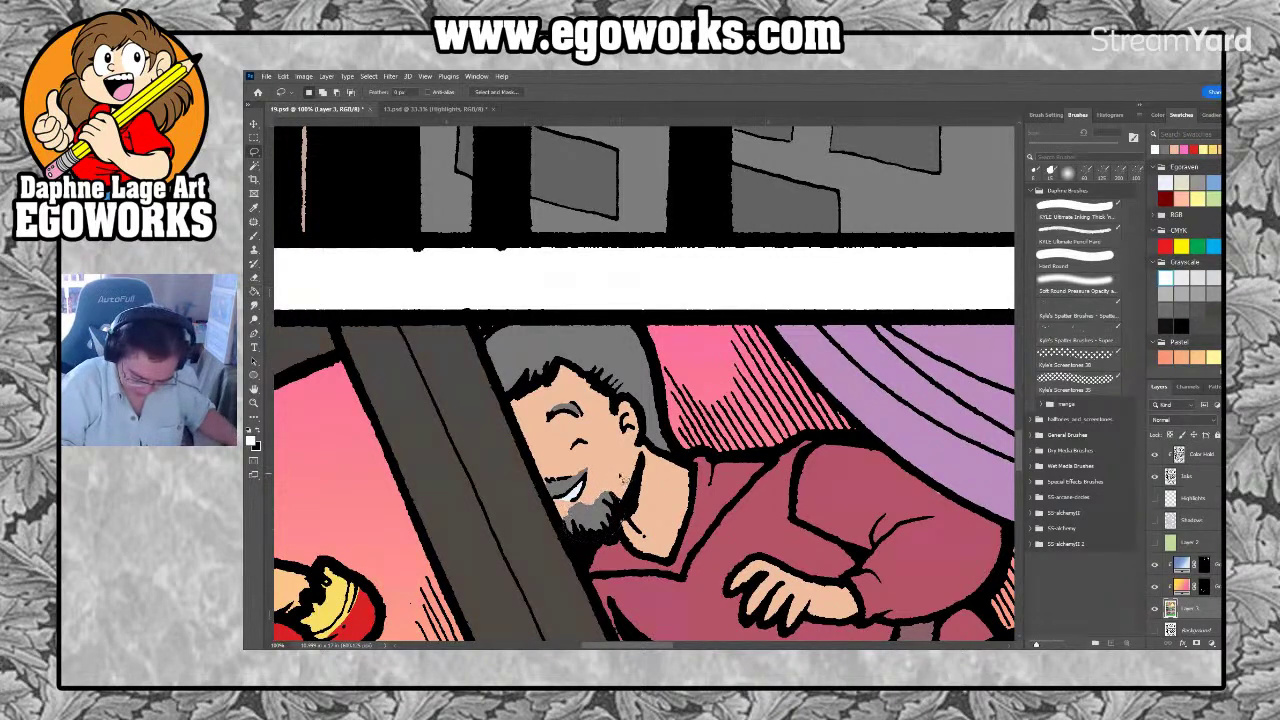
pyautogui.moveTo(592, 496); pyautogui.dragTo(590, 498)
pyautogui.press('g')
pyautogui.moveTo(510, 575)
pyautogui.mouseDown()
pyautogui.moveTo(634, 503)
pyautogui.moveTo(843, 417)
pyautogui.mouseUp()
pyautogui.click(467, 467)
pyautogui.press('l')
pyautogui.moveTo(425, 445)
pyautogui.mouseDown()
pyautogui.moveTo(478, 501)
pyautogui.moveTo(428, 448)
pyautogui.mouseUp()
pyautogui.press('g')
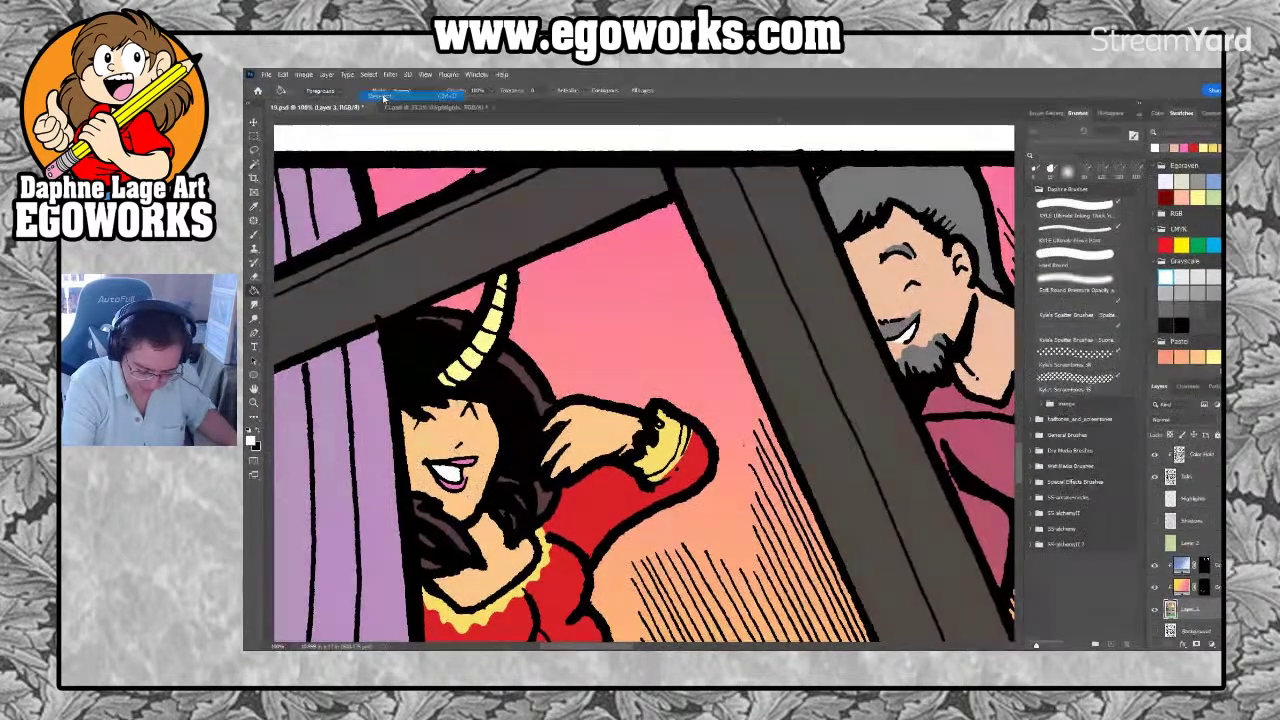
pyautogui.hotkey('ctrl', '-')
pyautogui.hotkey('ctrl', '-')
pyautogui.hotkey('ctrl', '-')
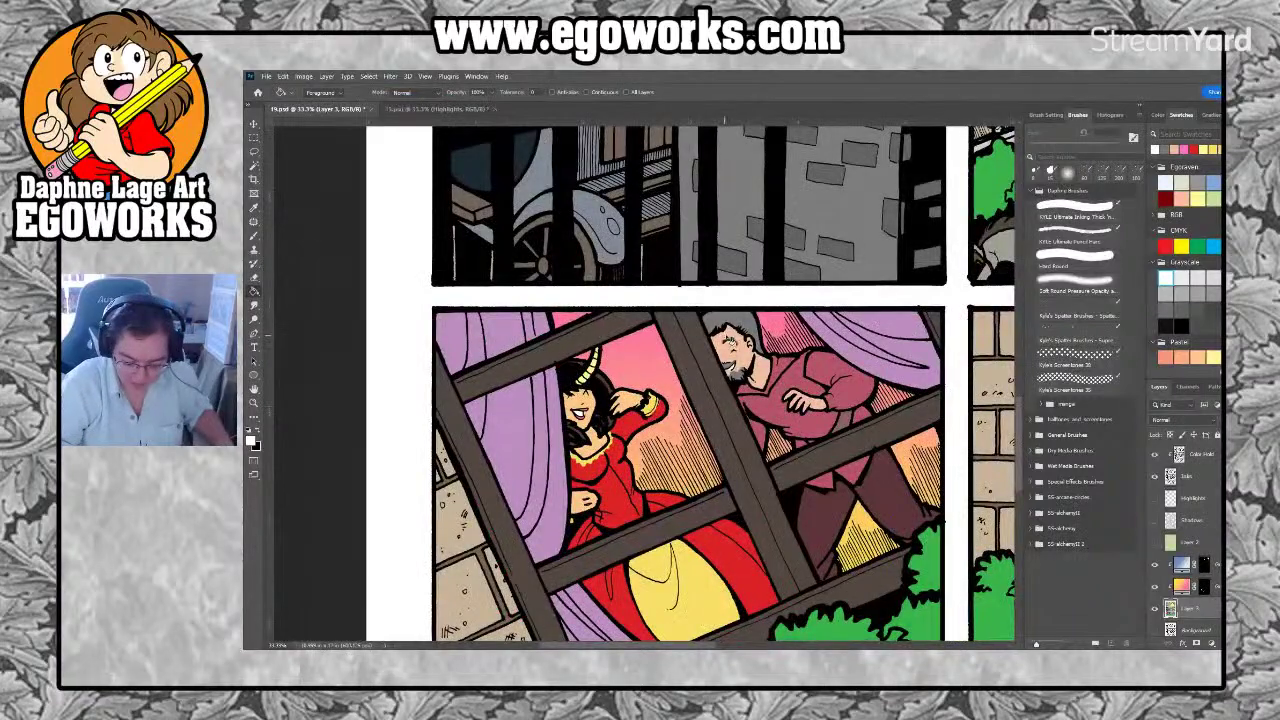
# Sample the teal of the man's collar on page 13 and return to page 19
pyautogui.click(446, 110)
pyautogui.moveTo(844, 563); pyautogui.dragTo(802, 479)
pyautogui.moveTo(809, 525)
pyautogui.mouseDown()
pyautogui.moveTo(787, 467)
pyautogui.moveTo(788, 493)
pyautogui.mouseUp()
pyautogui.press('alt')
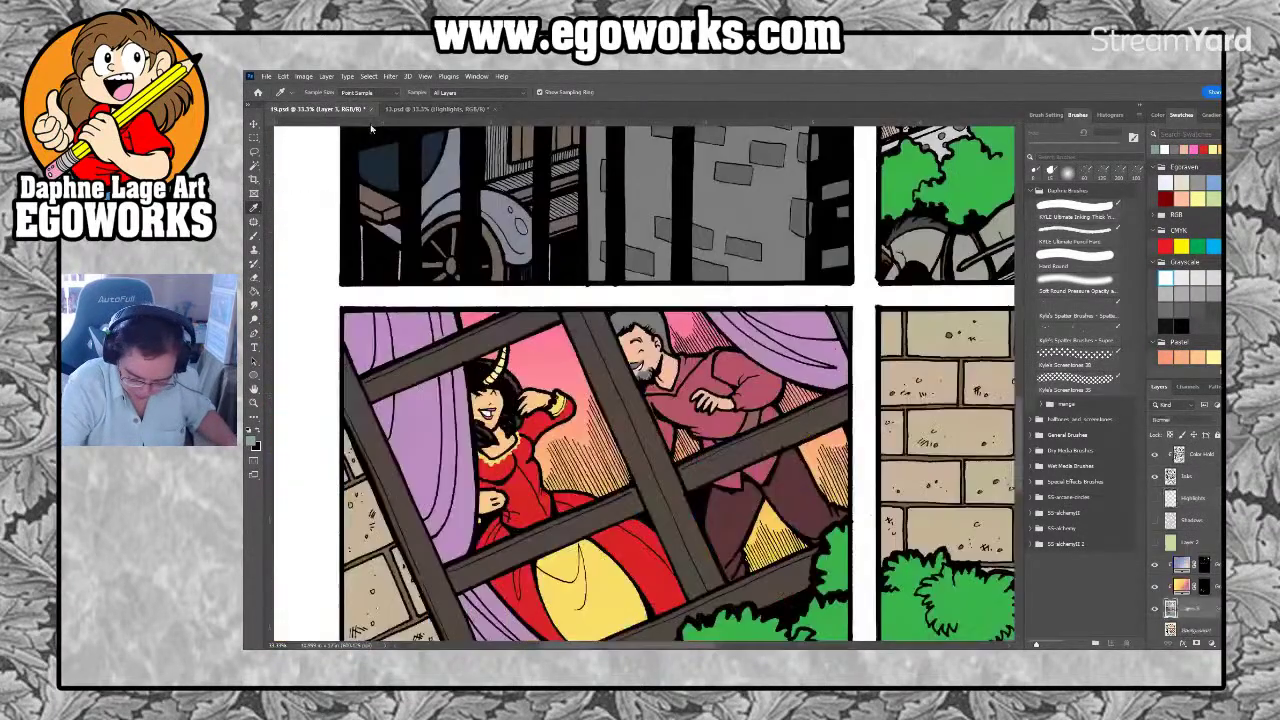
pyautogui.click(330, 108)
# Lasso the window man's collar and fill it with the sampled teal
pyautogui.moveTo(671, 362); pyautogui.dragTo(665, 396)
pyautogui.press('z')
pyautogui.click(682, 412)
pyautogui.click(682, 412)
pyautogui.press('l')
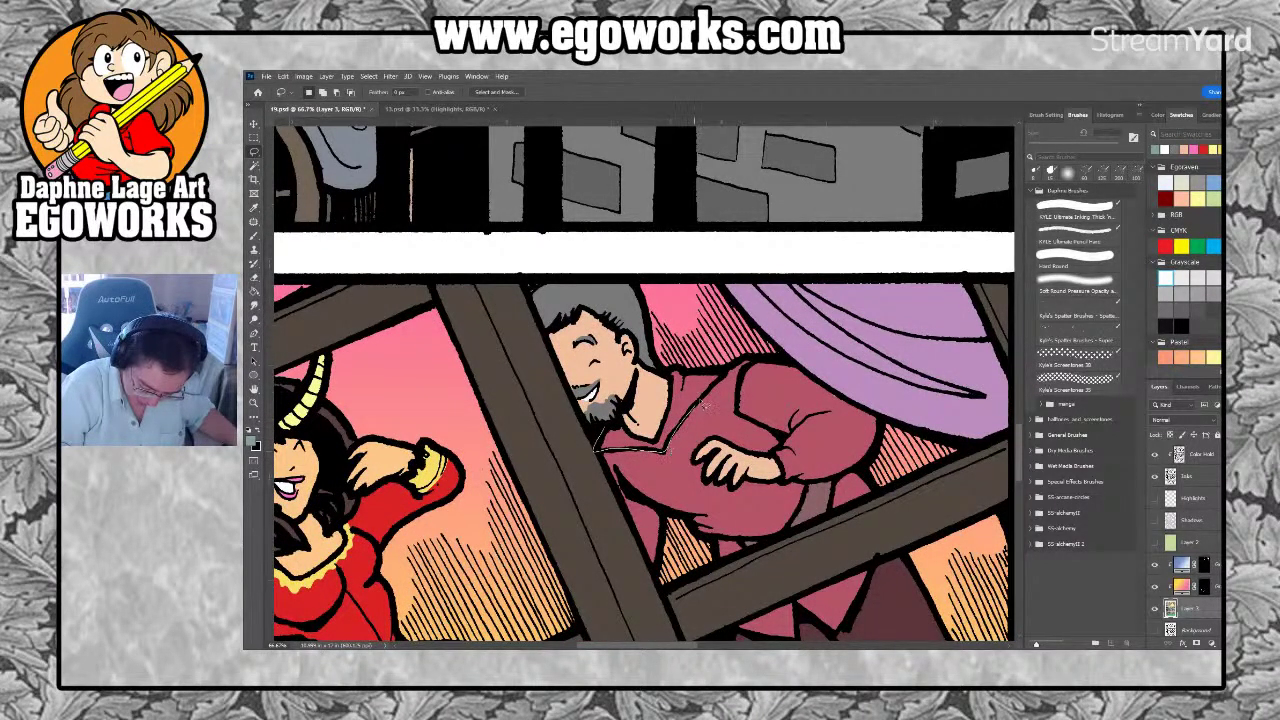
pyautogui.moveTo(712, 366)
pyautogui.mouseDown()
pyautogui.moveTo(662, 368)
pyautogui.moveTo(693, 410)
pyautogui.mouseUp()
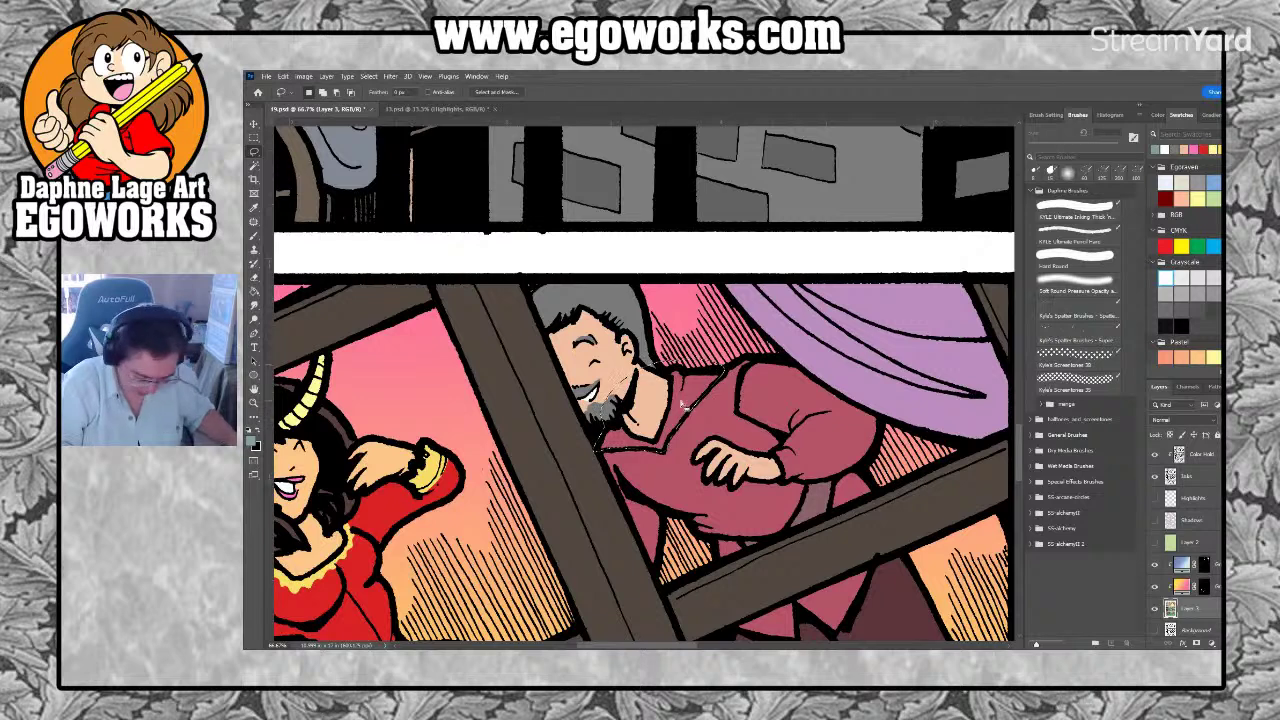
pyautogui.press('g')
pyautogui.click(704, 422)
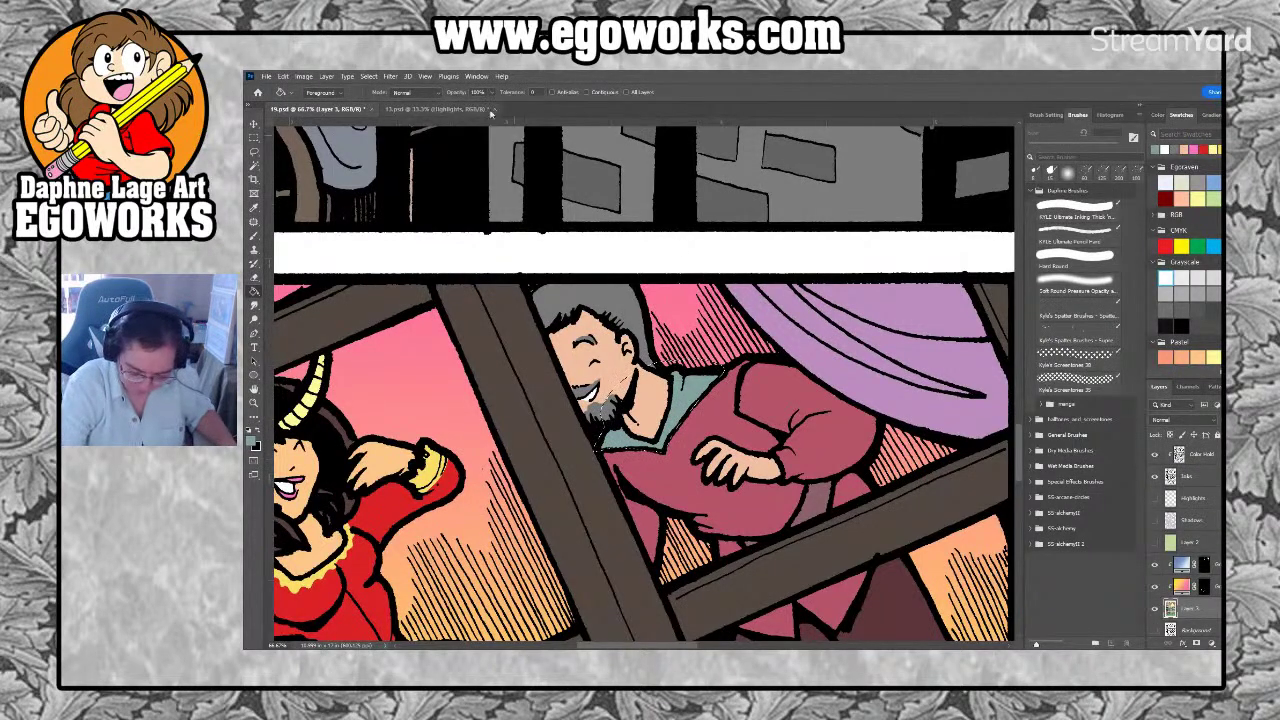
# Sample the brown of the man's sleeves on page 13 and fill both lassoed sleeves of the window man with it
pyautogui.click(480, 109)
pyautogui.keyDown('alt'); pyautogui.click(817, 404); pyautogui.keyUp('alt')
pyautogui.click(318, 109)
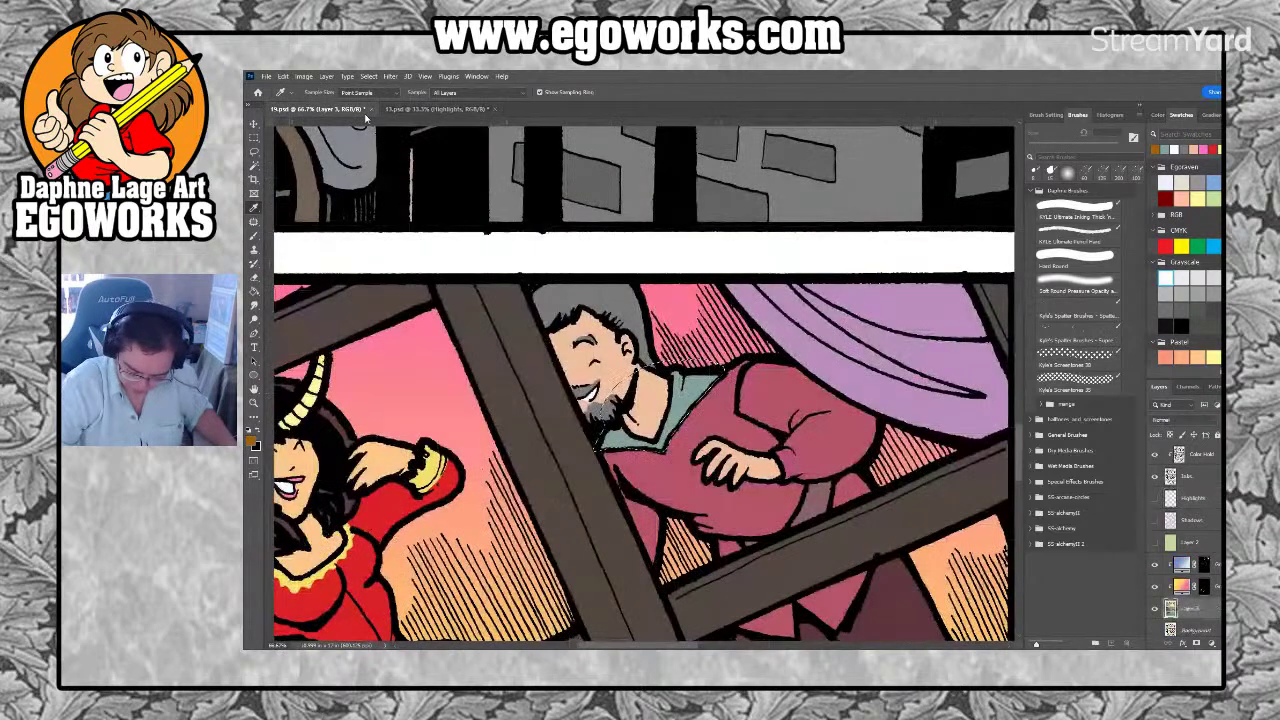
pyautogui.press('l')
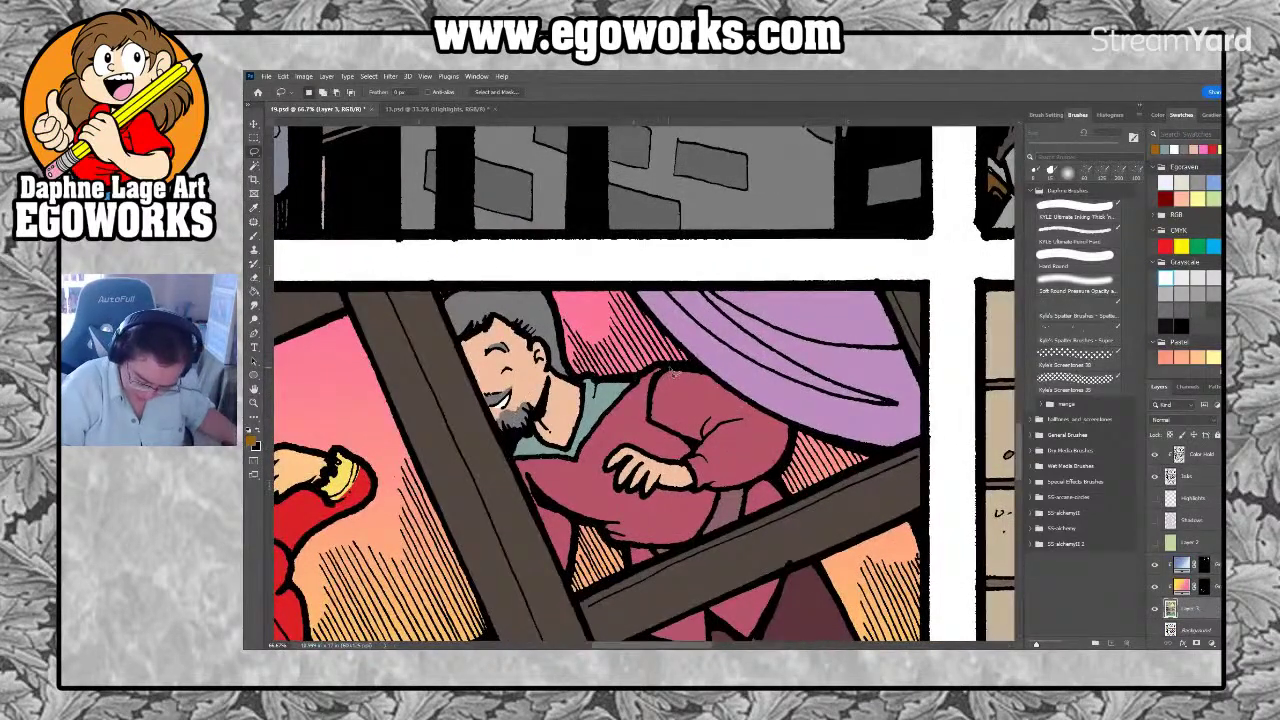
pyautogui.moveTo(698, 452)
pyautogui.mouseDown()
pyautogui.moveTo(704, 490)
pyautogui.moveTo(720, 494)
pyautogui.mouseUp()
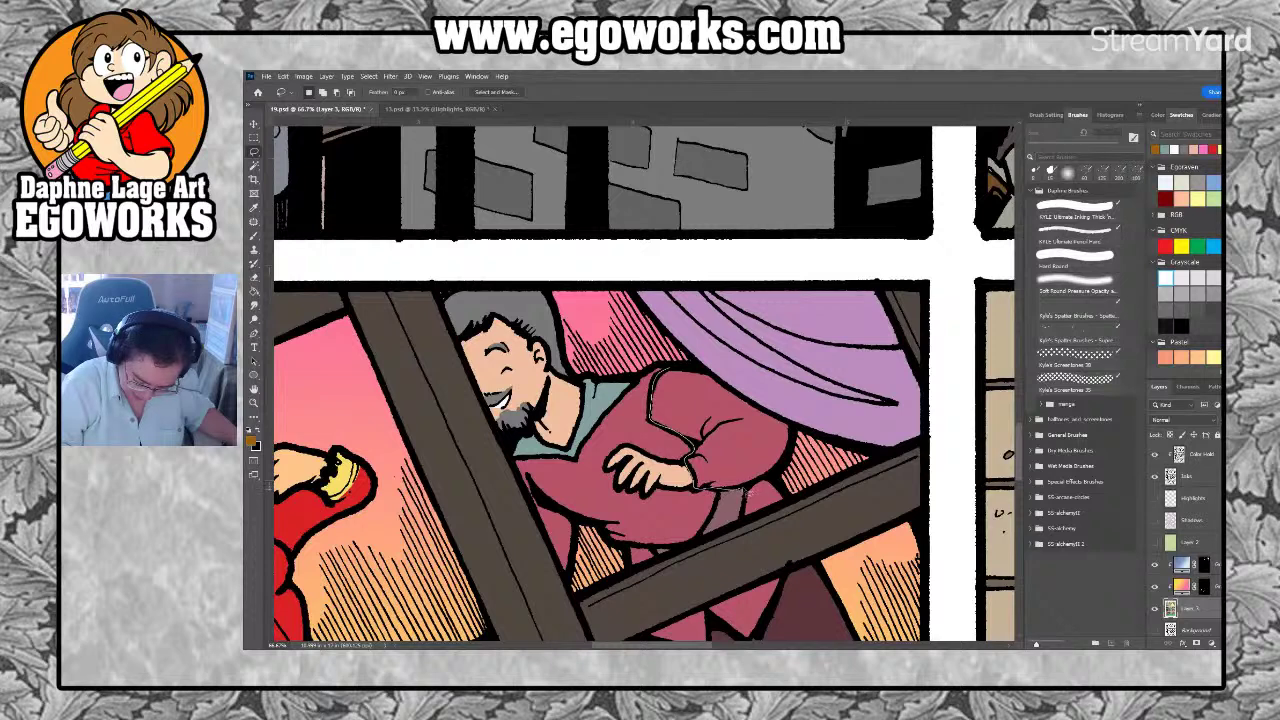
pyautogui.moveTo(782, 468)
pyautogui.mouseDown()
pyautogui.moveTo(805, 395)
pyautogui.moveTo(706, 366)
pyautogui.moveTo(650, 392)
pyautogui.mouseUp()
pyautogui.moveTo(514, 466)
pyautogui.mouseDown()
pyautogui.moveTo(580, 525)
pyautogui.moveTo(573, 598)
pyautogui.moveTo(550, 540)
pyautogui.mouseUp()
pyautogui.press('space')
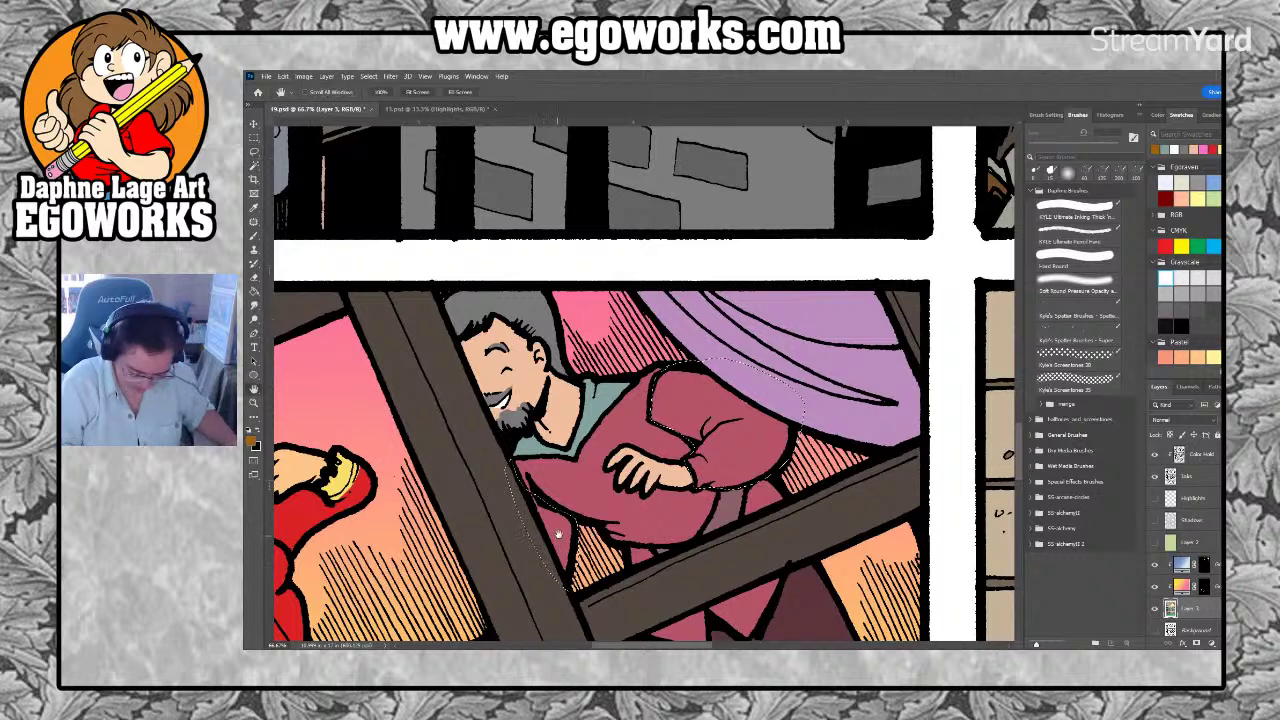
pyautogui.press('g')
pyautogui.click(565, 535)
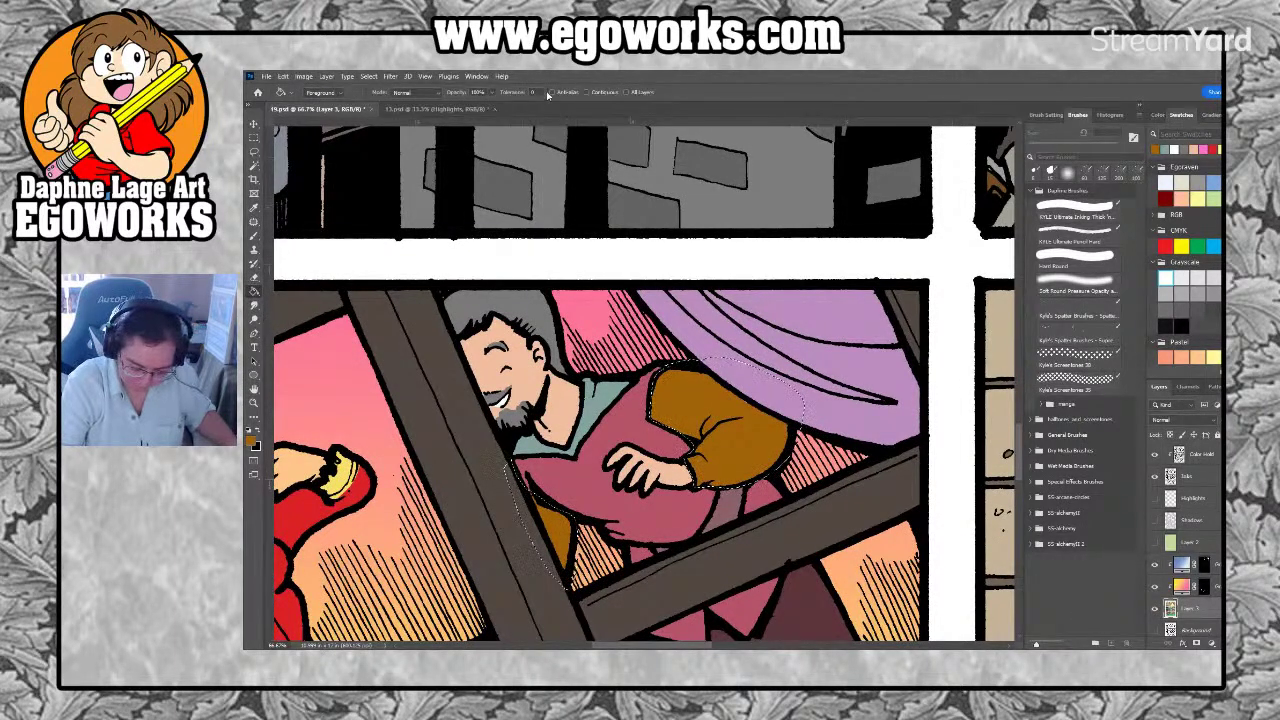
# Sample the man's belt color on page 13 and apply it to the lassoed belt at the window man's waist
pyautogui.click(475, 110)
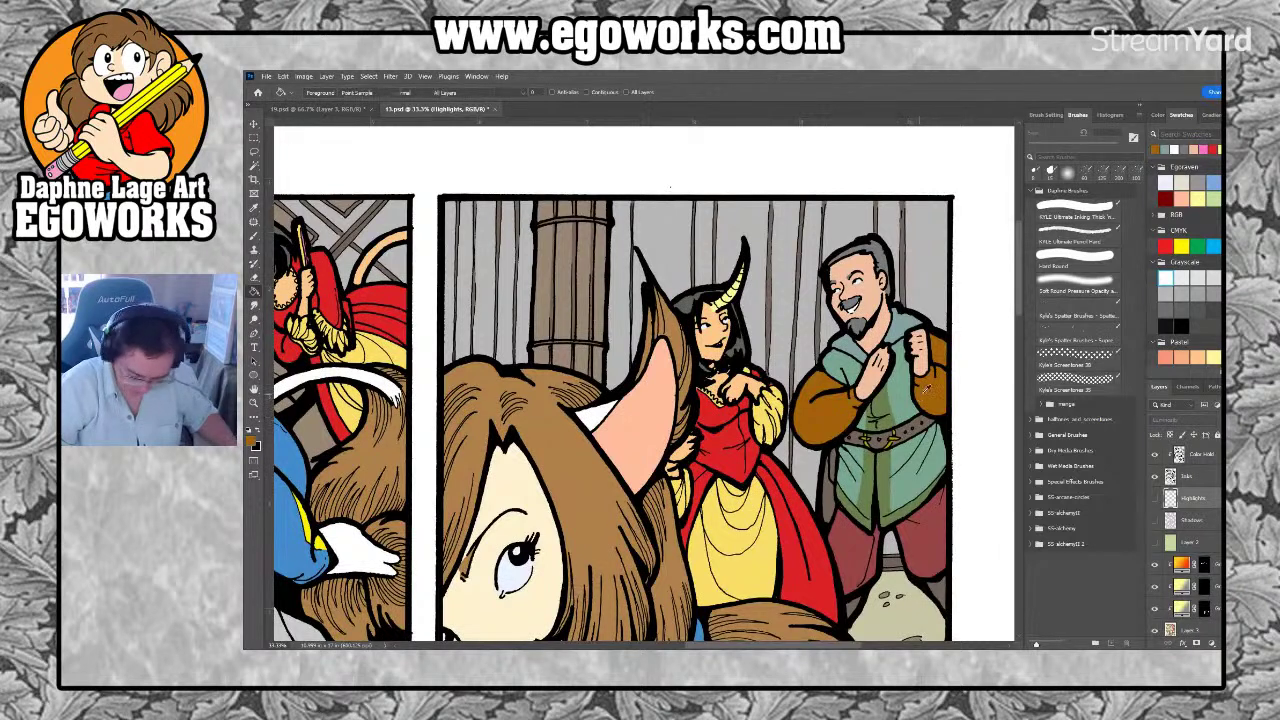
pyautogui.press('i')
pyautogui.click(918, 413)
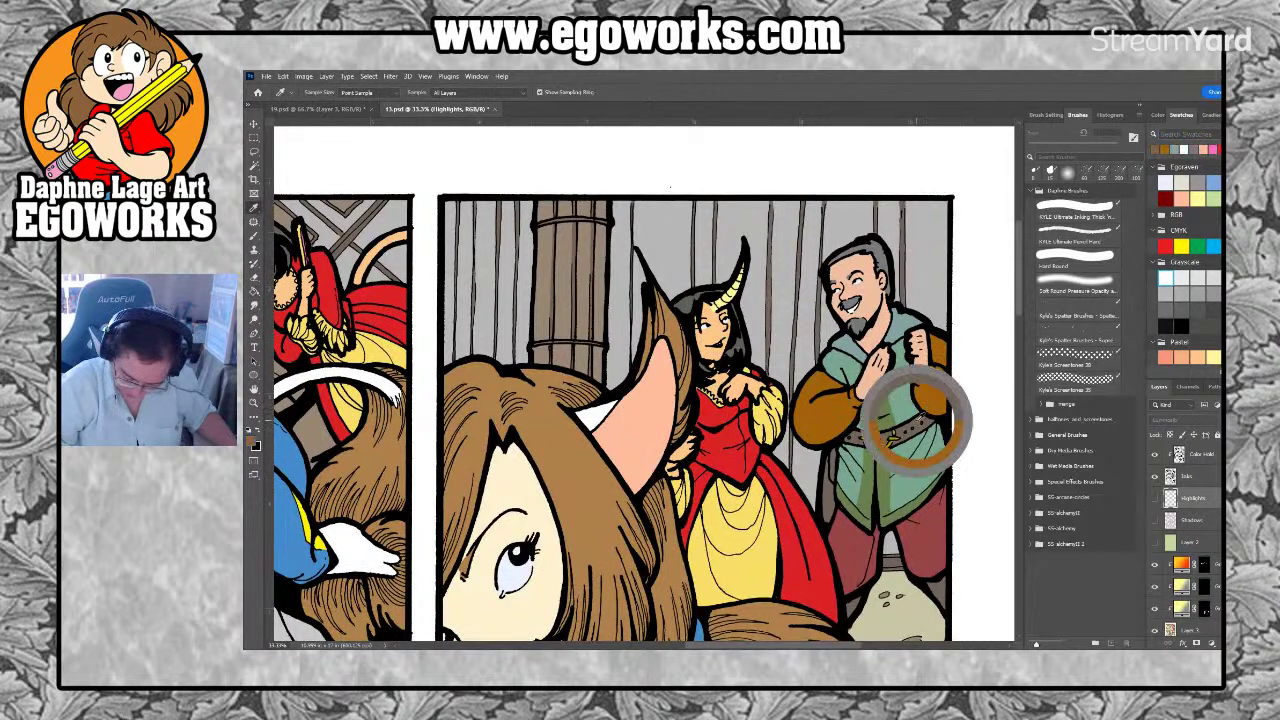
pyautogui.click(364, 110)
pyautogui.hotkey('ctrl', 'd')
pyautogui.moveTo(658, 505)
pyautogui.mouseDown()
pyautogui.moveTo(765, 520)
pyautogui.moveTo(650, 585)
pyautogui.mouseUp()
pyautogui.press('g')
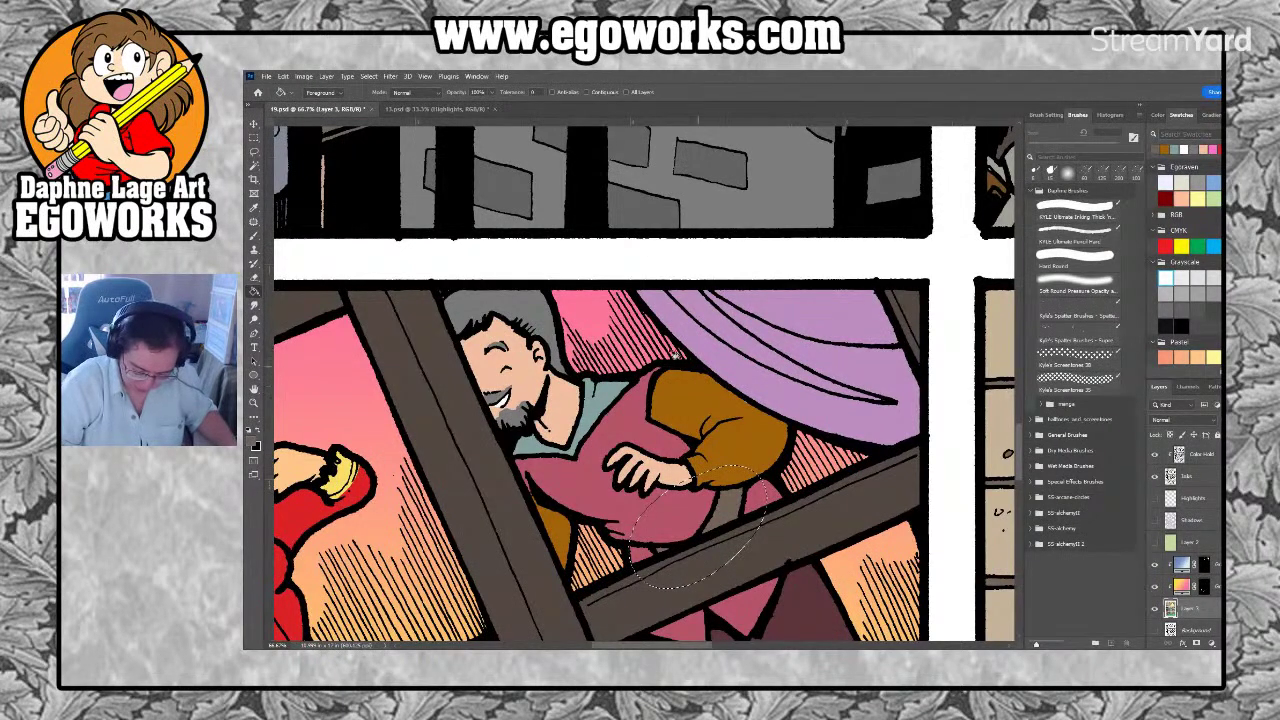
# Sample the green of the man's tunic on page 13 and recolor the window man's red tunic with it
pyautogui.click(414, 112)
pyautogui.press('i')
pyautogui.click(320, 109)
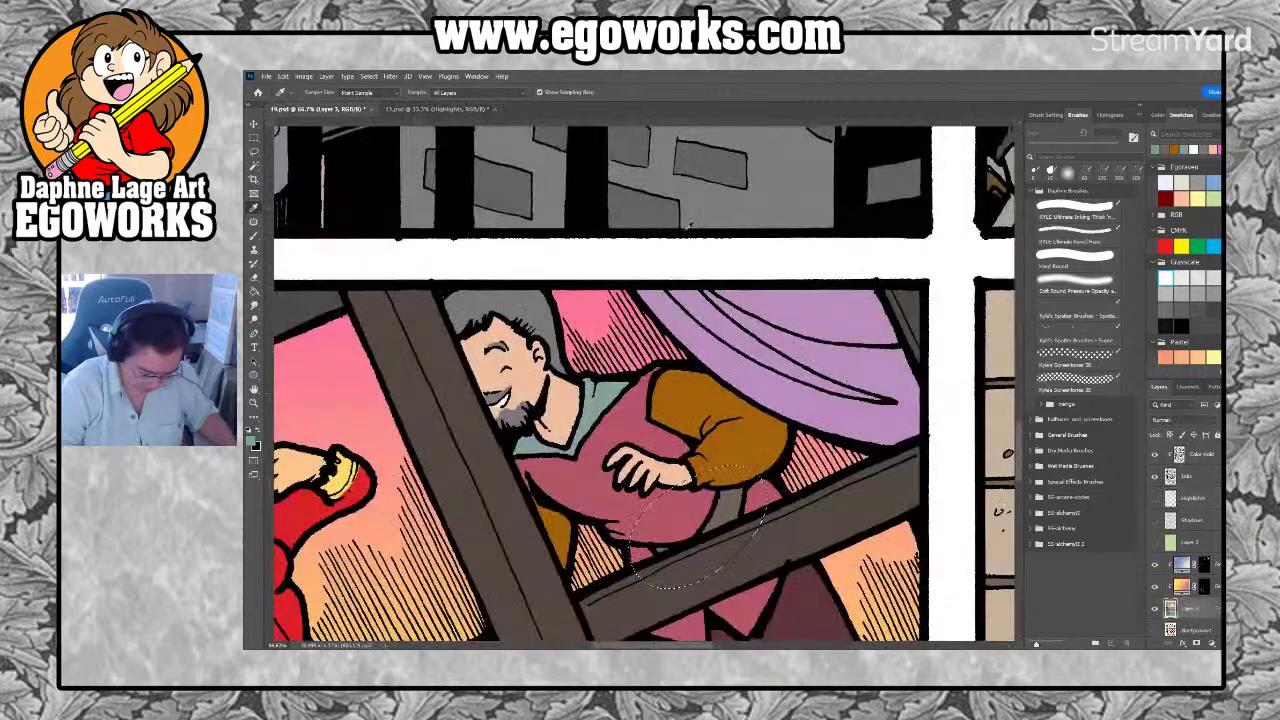
pyautogui.press('l')
pyautogui.hotkey('ctrl', 'd')
pyautogui.moveTo(704, 359)
pyautogui.mouseDown()
pyautogui.moveTo(726, 305)
pyautogui.moveTo(505, 385)
pyautogui.moveTo(870, 440)
pyautogui.moveTo(730, 300)
pyautogui.mouseUp()
pyautogui.press('g')
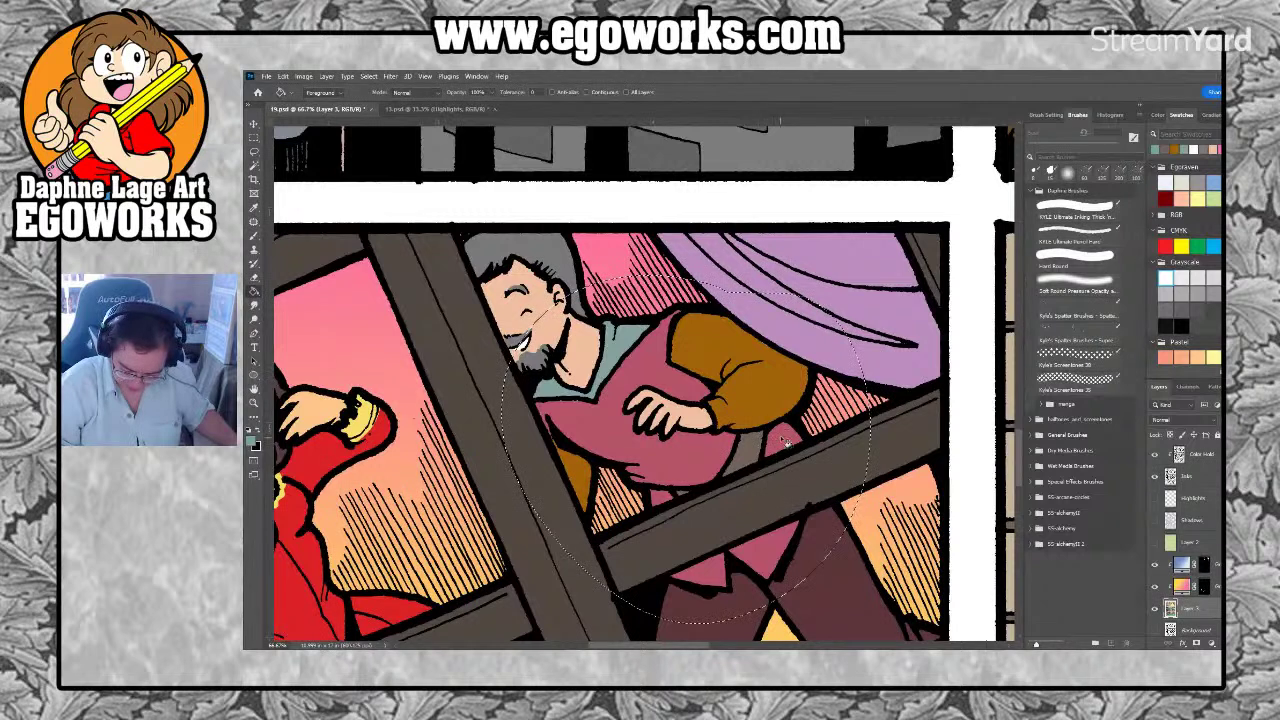
pyautogui.click(786, 443)
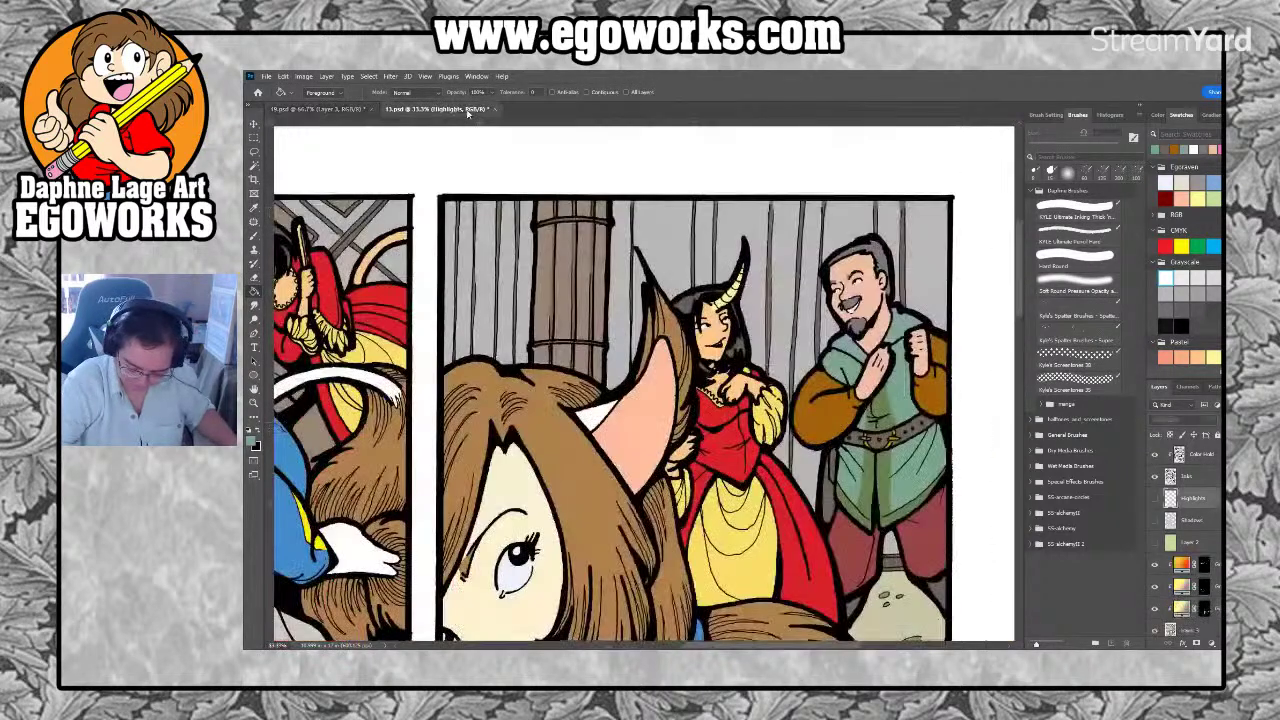
# Sample the maroon of the man's pants on page 13 and fill the lassoed pants of the window man with it
pyautogui.click(450, 109)
pyautogui.press('i')
pyautogui.hotkey('ctrl', 'Tab')
pyautogui.moveTo(828, 490); pyautogui.dragTo(761, 281)
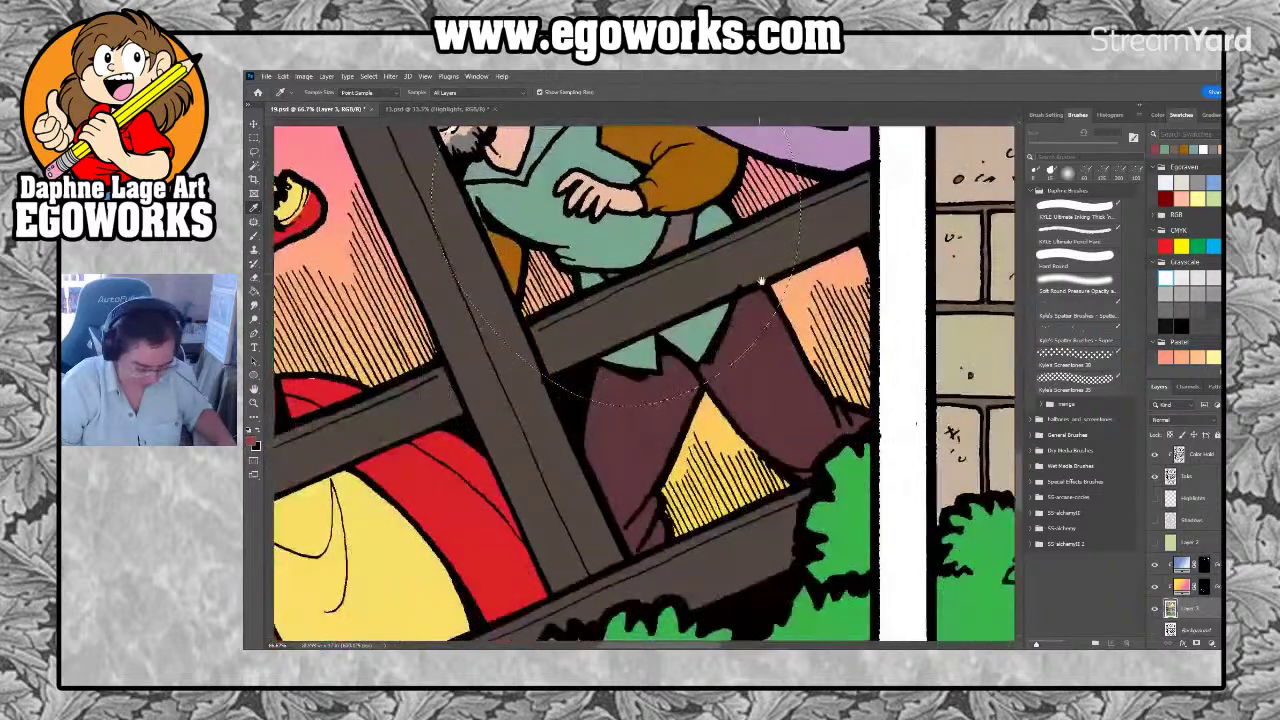
pyautogui.press('l')
pyautogui.hotkey('ctrl', 'd')
pyautogui.moveTo(843, 268)
pyautogui.mouseDown()
pyautogui.moveTo(630, 220)
pyautogui.moveTo(690, 578)
pyautogui.moveTo(802, 258)
pyautogui.mouseUp()
pyautogui.press('g')
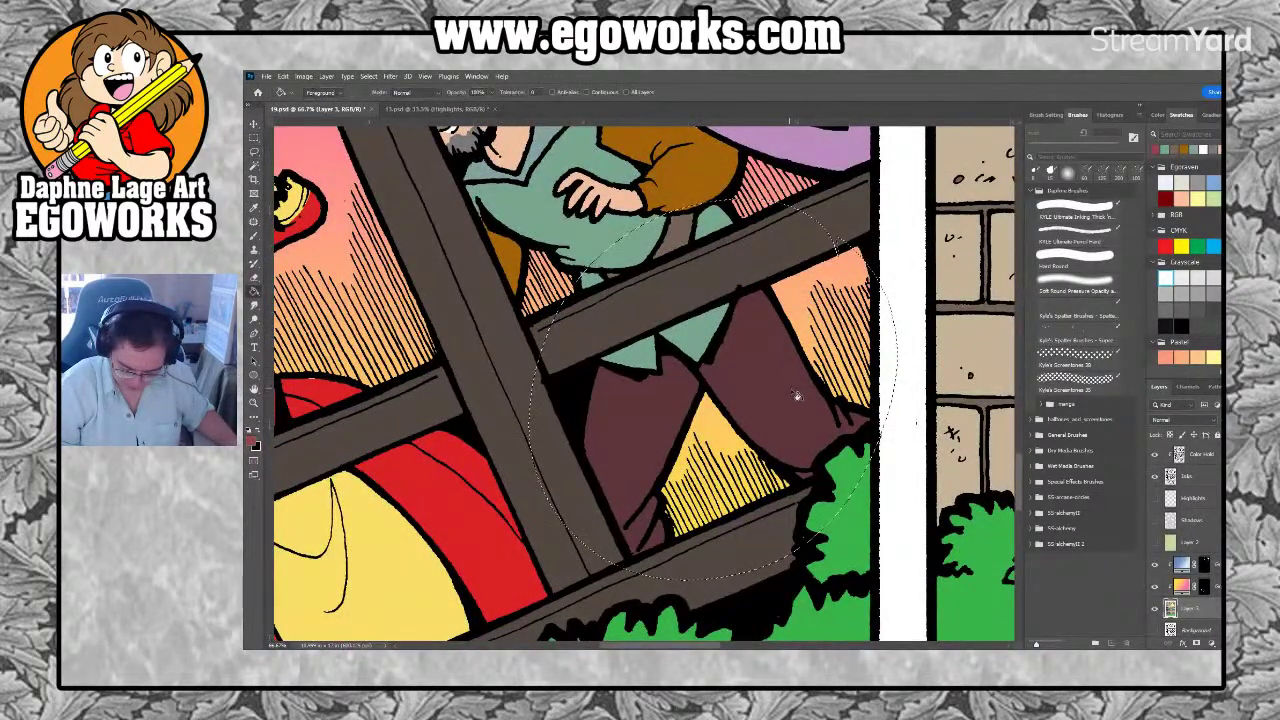
pyautogui.click(795, 368)
# Sample the man's dark boot color on page 13 and fill the lassoed ends of the window man's legs with it
pyautogui.click(480, 110)
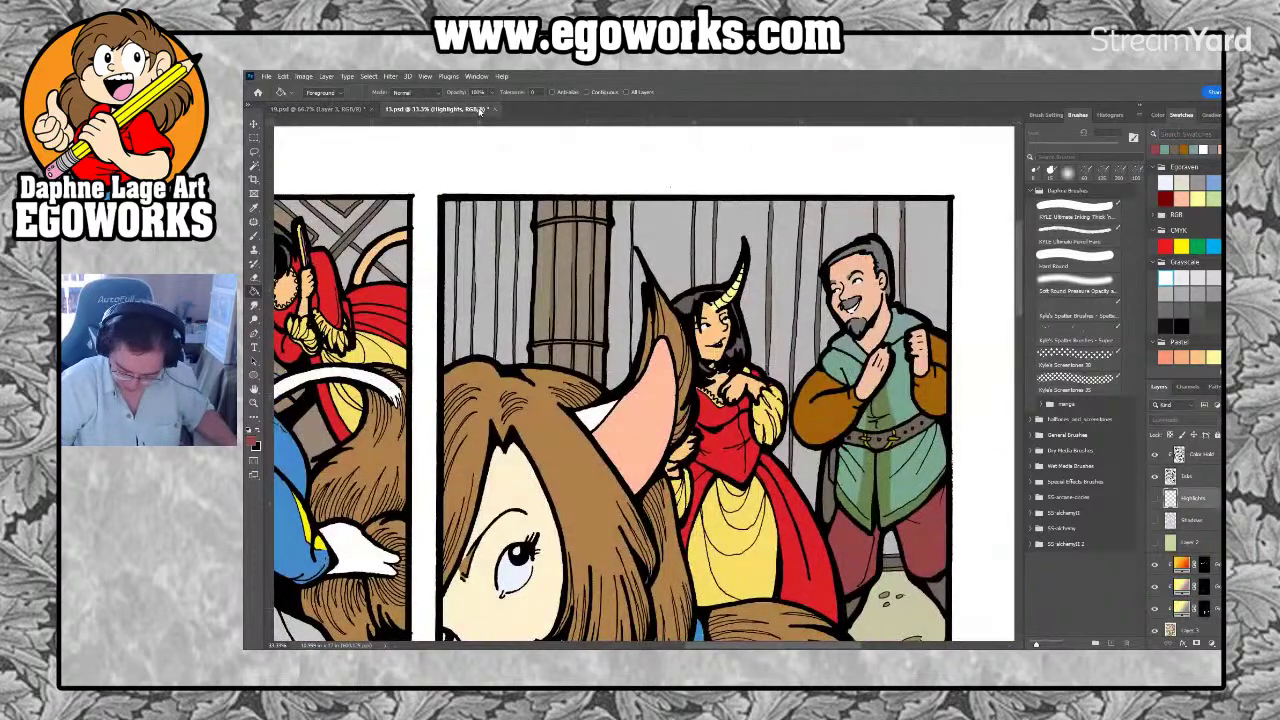
pyautogui.press('i')
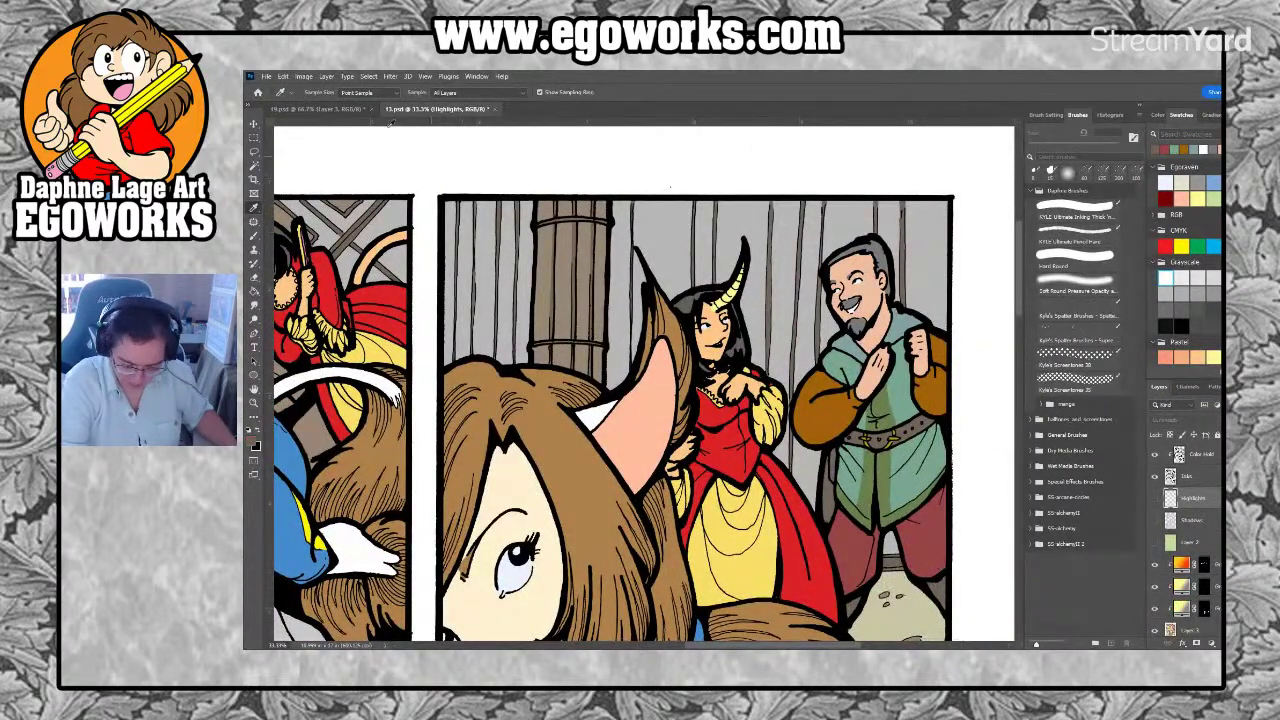
pyautogui.click(318, 108)
pyautogui.hotkey('ctrl', 'd')
pyautogui.press('l')
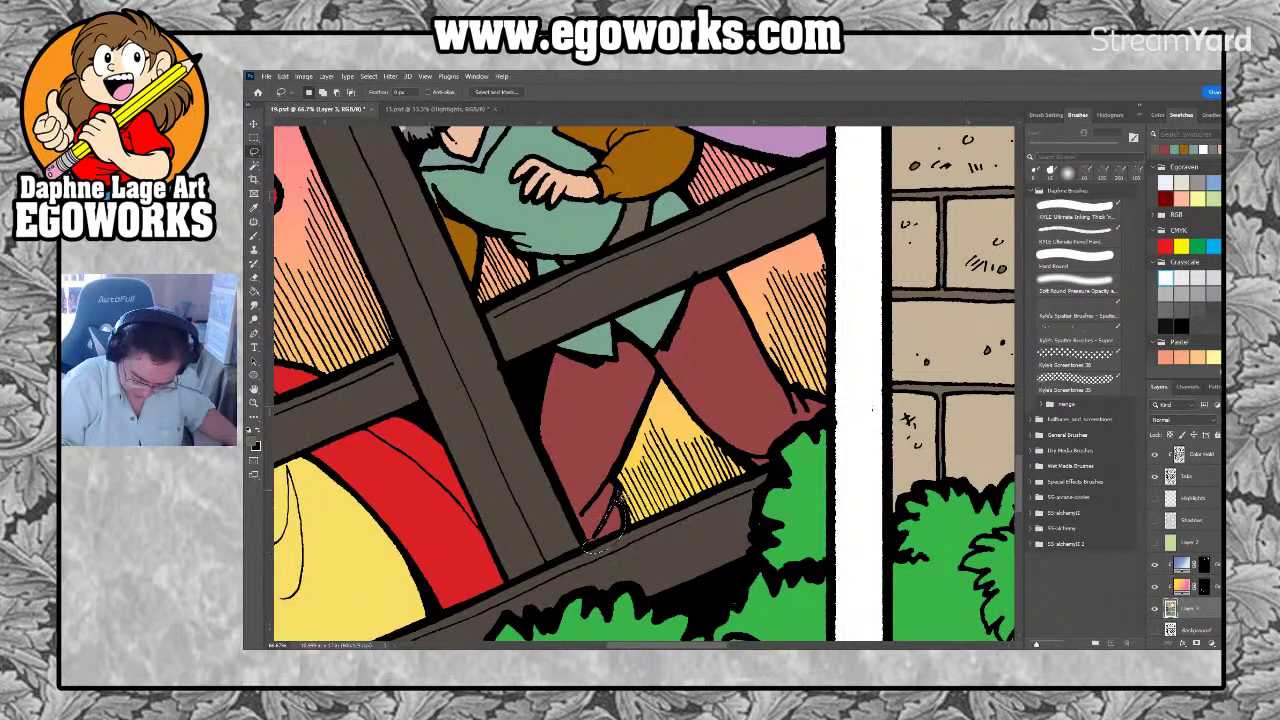
pyautogui.moveTo(788, 458)
pyautogui.mouseDown()
pyautogui.moveTo(808, 402)
pyautogui.moveTo(840, 408)
pyautogui.moveTo(842, 447)
pyautogui.moveTo(777, 491)
pyautogui.moveTo(740, 460)
pyautogui.mouseUp()
pyautogui.press('g')
pyautogui.moveTo(685, 324); pyautogui.dragTo(697, 368)
pyautogui.hotkey('ctrl', '-')
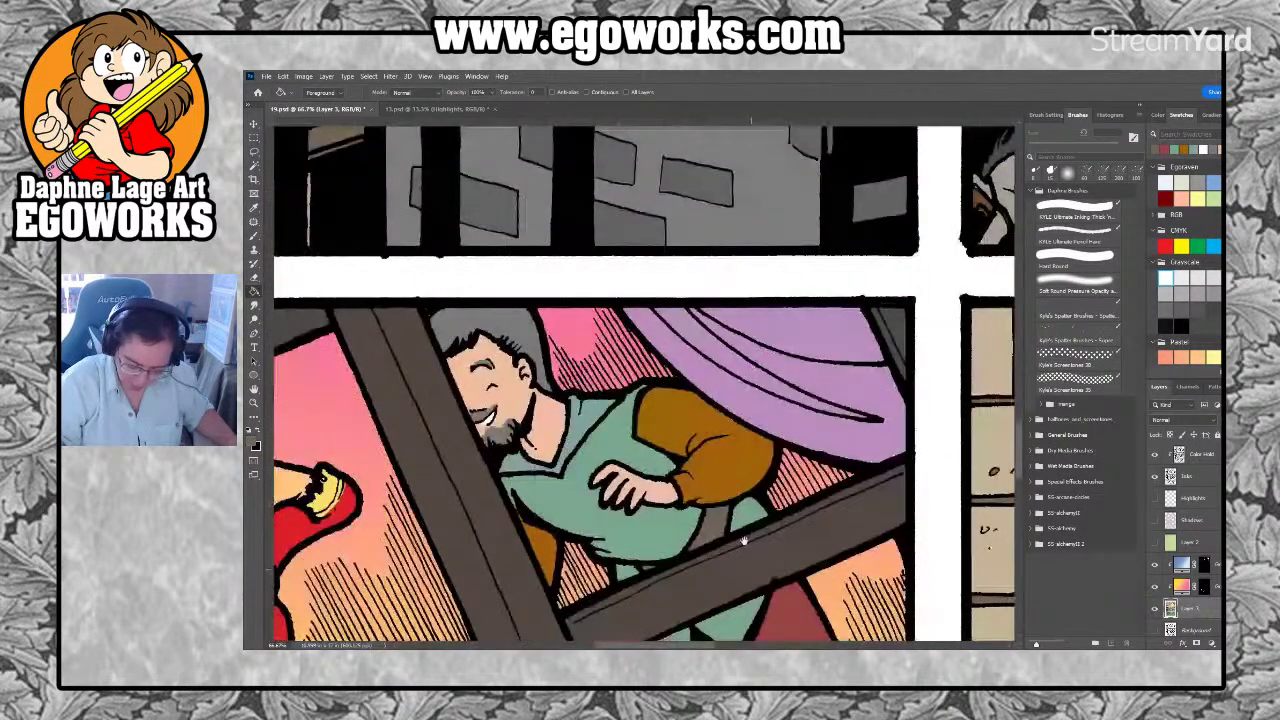
# Sample the olive green of the tunic's trim on page 13 and fill lassoed trim bands on the window man's tunic
pyautogui.click(435, 108)
pyautogui.press('i')
pyautogui.click(305, 108)
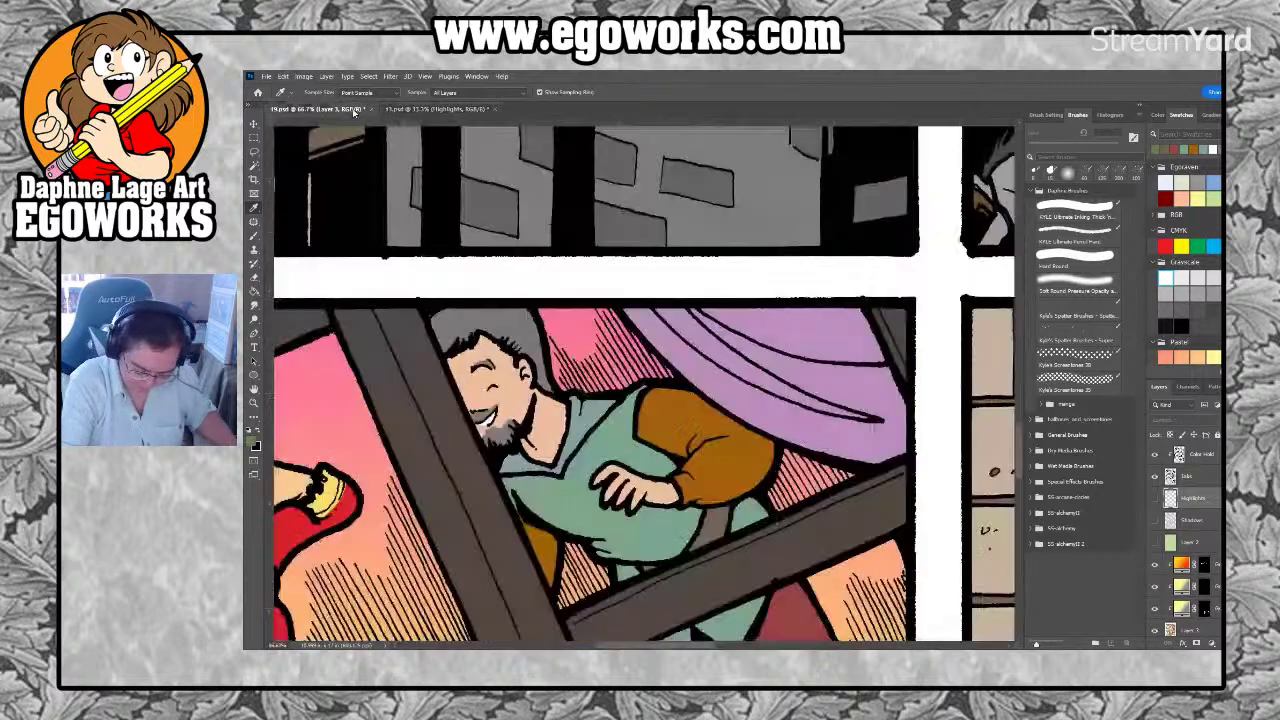
pyautogui.moveTo(776, 604); pyautogui.dragTo(790, 475)
pyautogui.press('l')
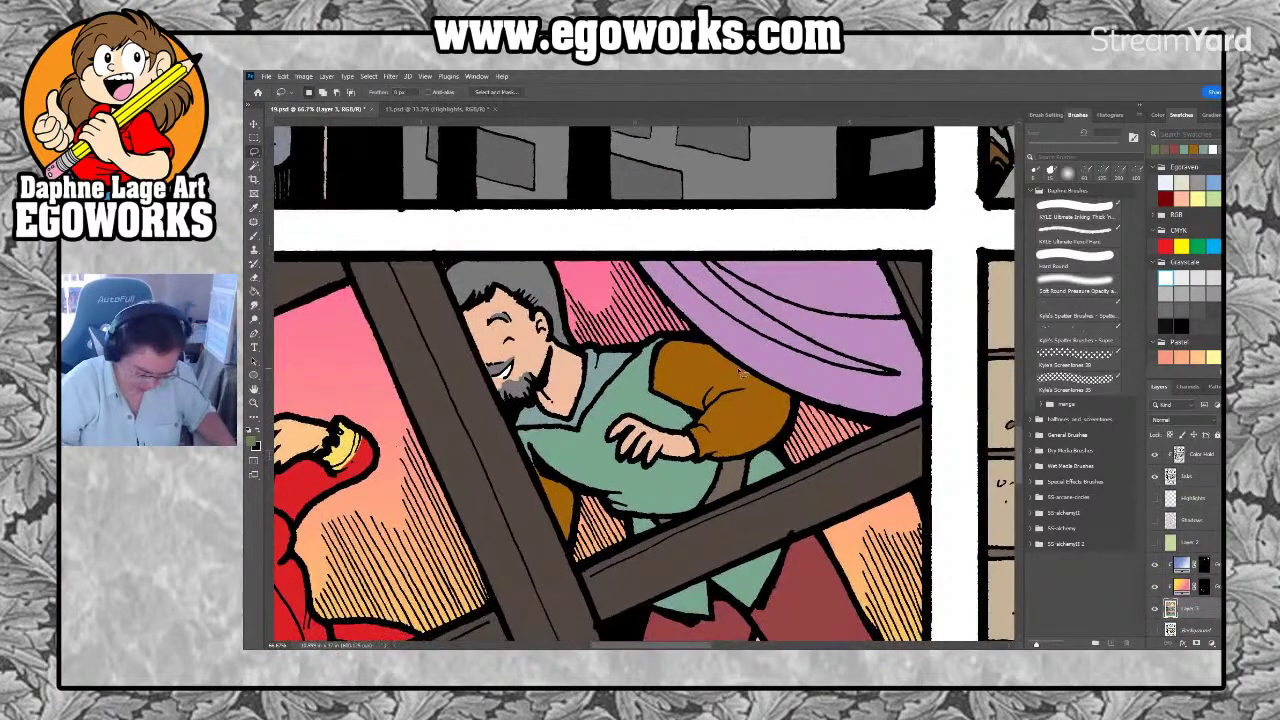
pyautogui.moveTo(598, 404)
pyautogui.mouseDown()
pyautogui.moveTo(590, 366)
pyautogui.moveTo(659, 462)
pyautogui.moveTo(700, 476)
pyautogui.moveTo(714, 534)
pyautogui.moveTo(778, 472)
pyautogui.moveTo(756, 576)
pyautogui.moveTo(652, 602)
pyautogui.moveTo(630, 562)
pyautogui.moveTo(684, 566)
pyautogui.moveTo(665, 505)
pyautogui.moveTo(620, 486)
pyautogui.moveTo(536, 394)
pyautogui.moveTo(560, 370)
pyautogui.mouseUp()
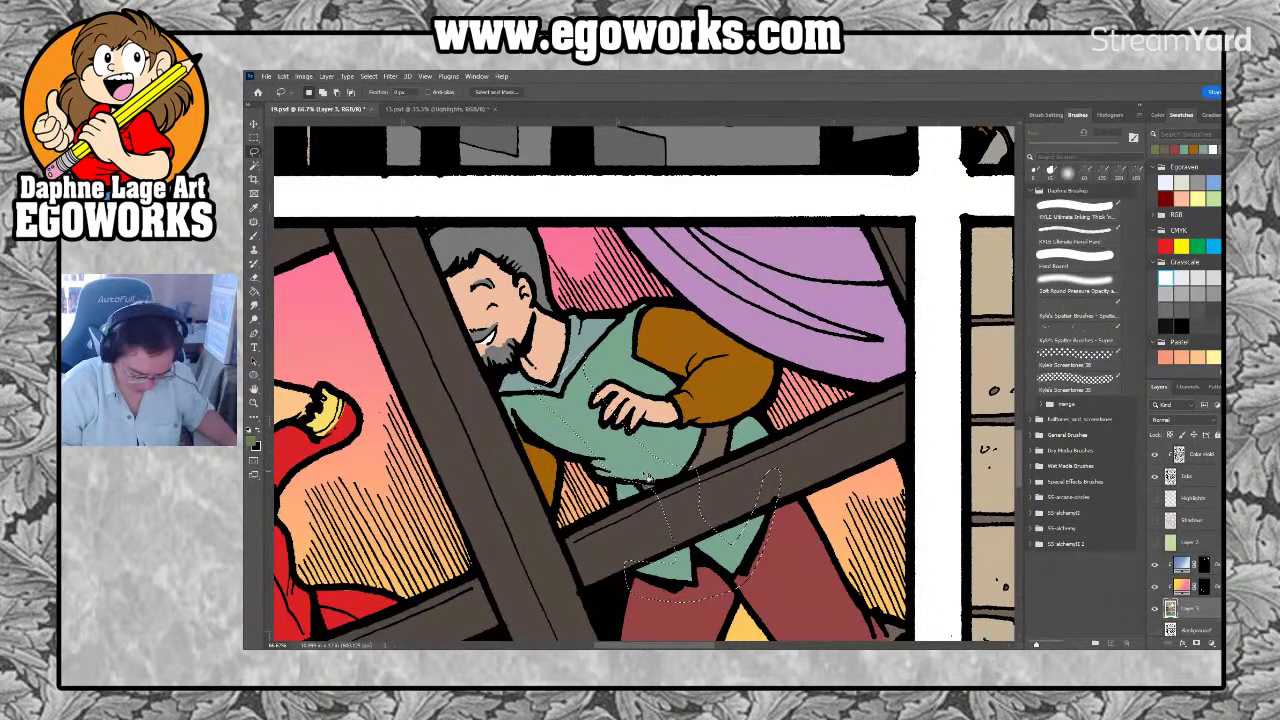
pyautogui.press('g')
pyautogui.click(657, 464)
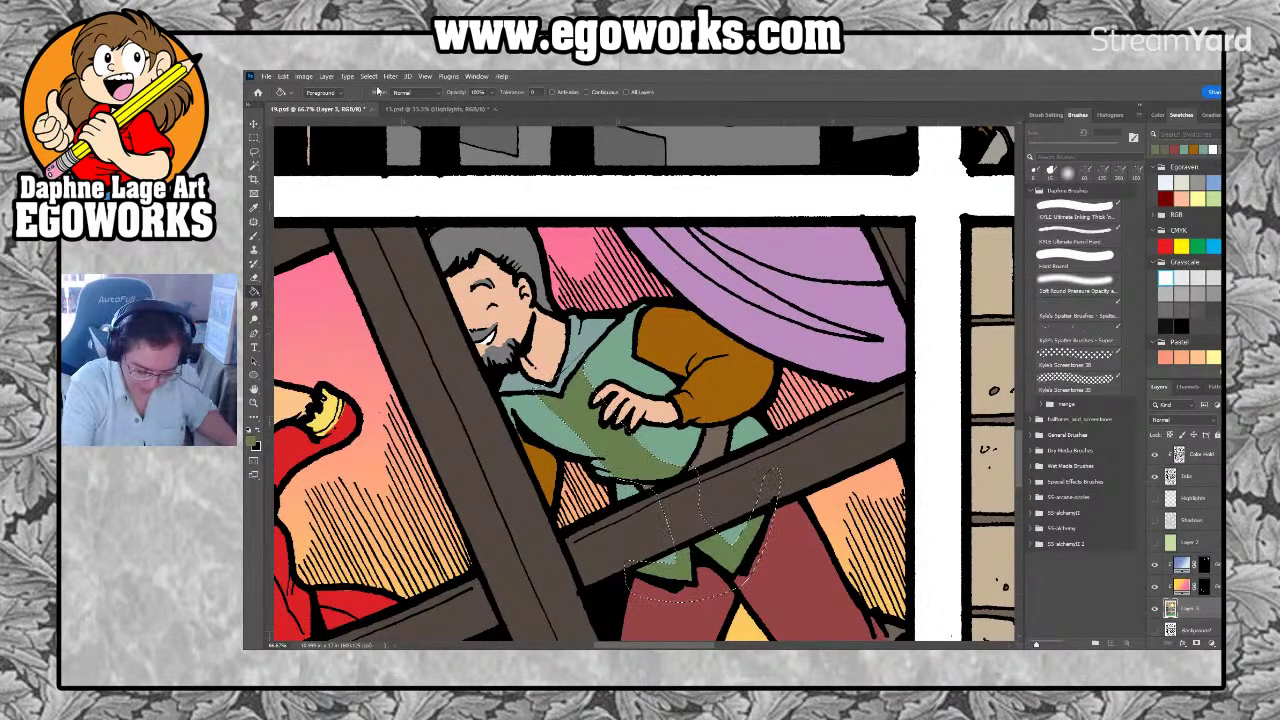
pyautogui.hotkey('ctrl', 'd')
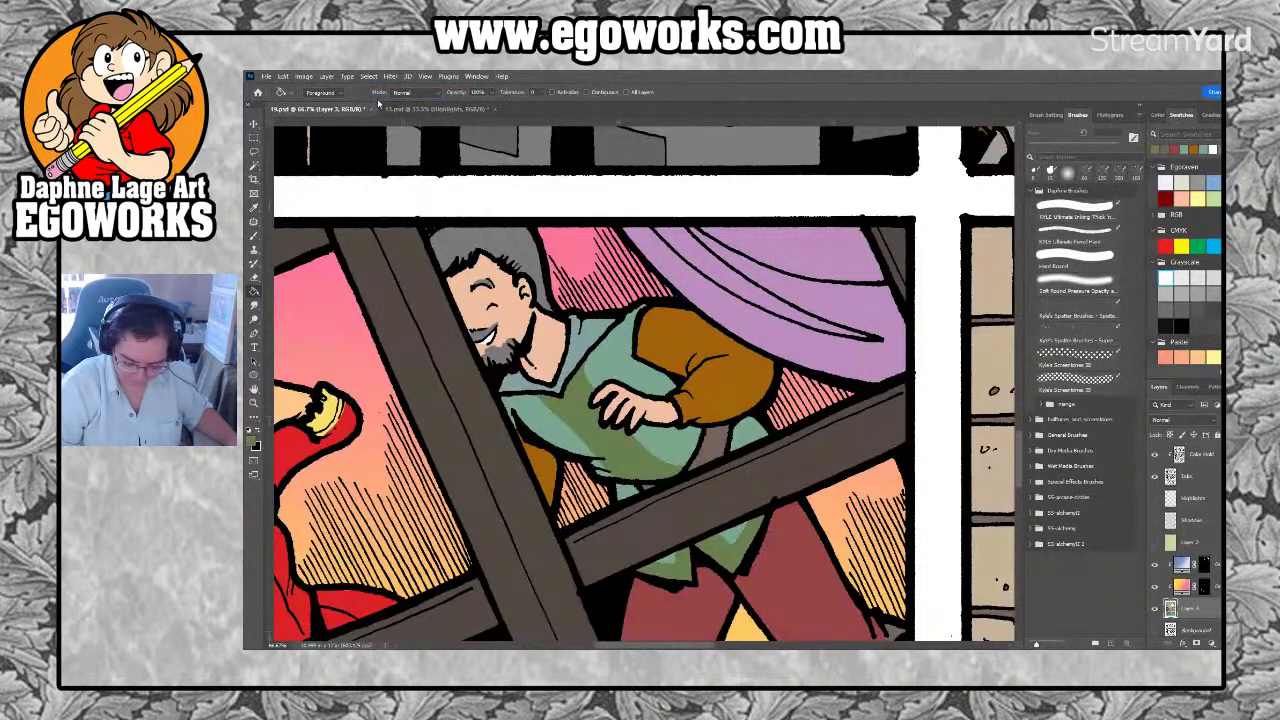
# Compare the finished window panel with page 13, then close 13.psd without saving its changes
pyautogui.hotkey('ctrl', '-')
pyautogui.hotkey('ctrl', '-')
pyautogui.hotkey('ctrl', '-')
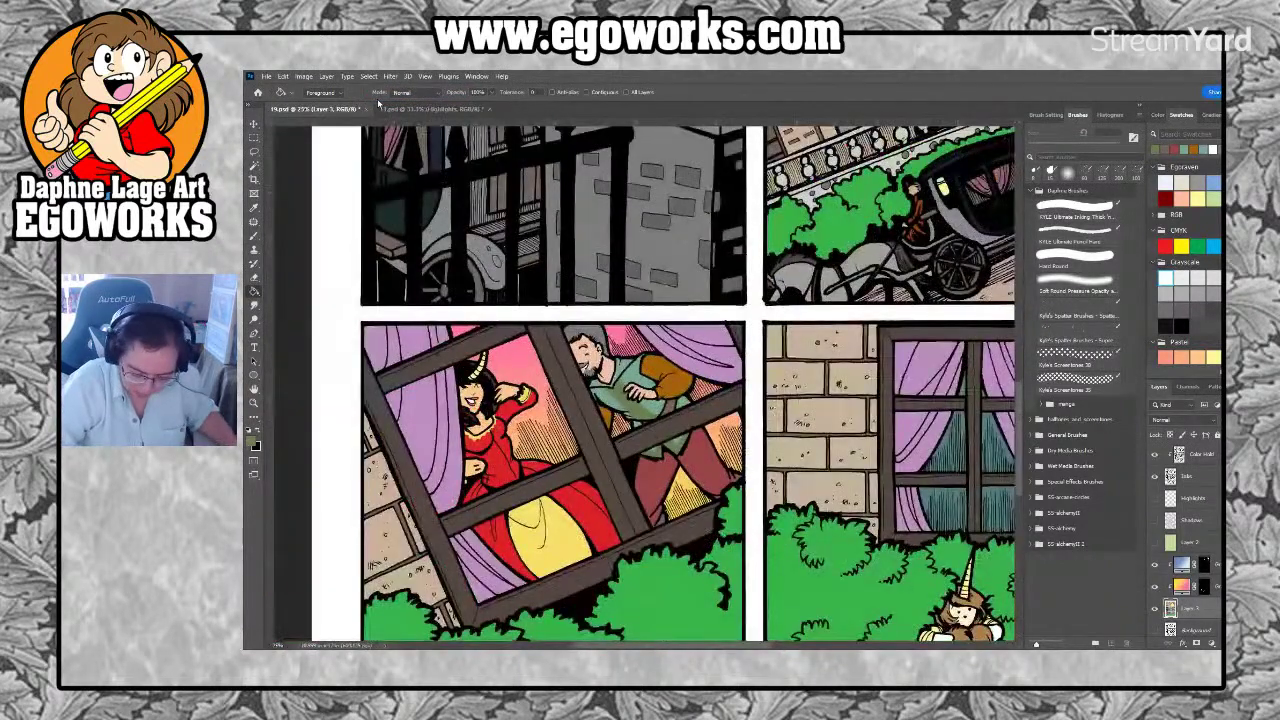
pyautogui.click(454, 112)
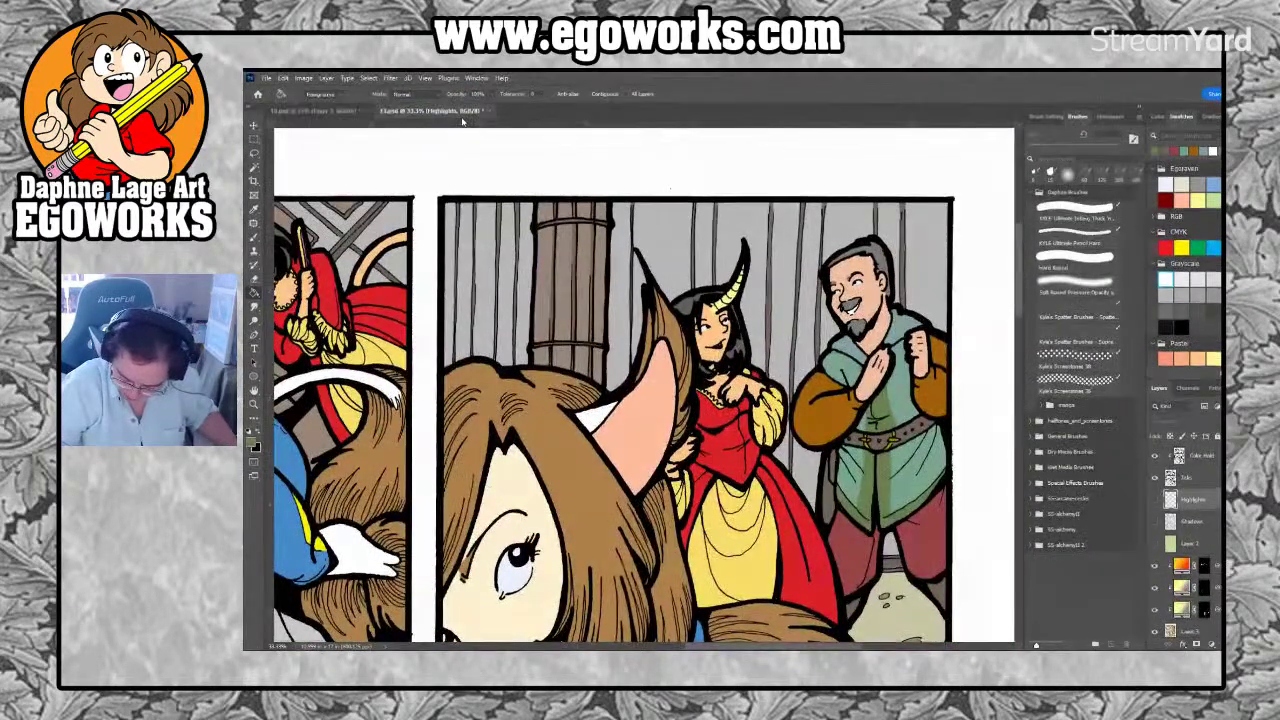
pyautogui.click(350, 111)
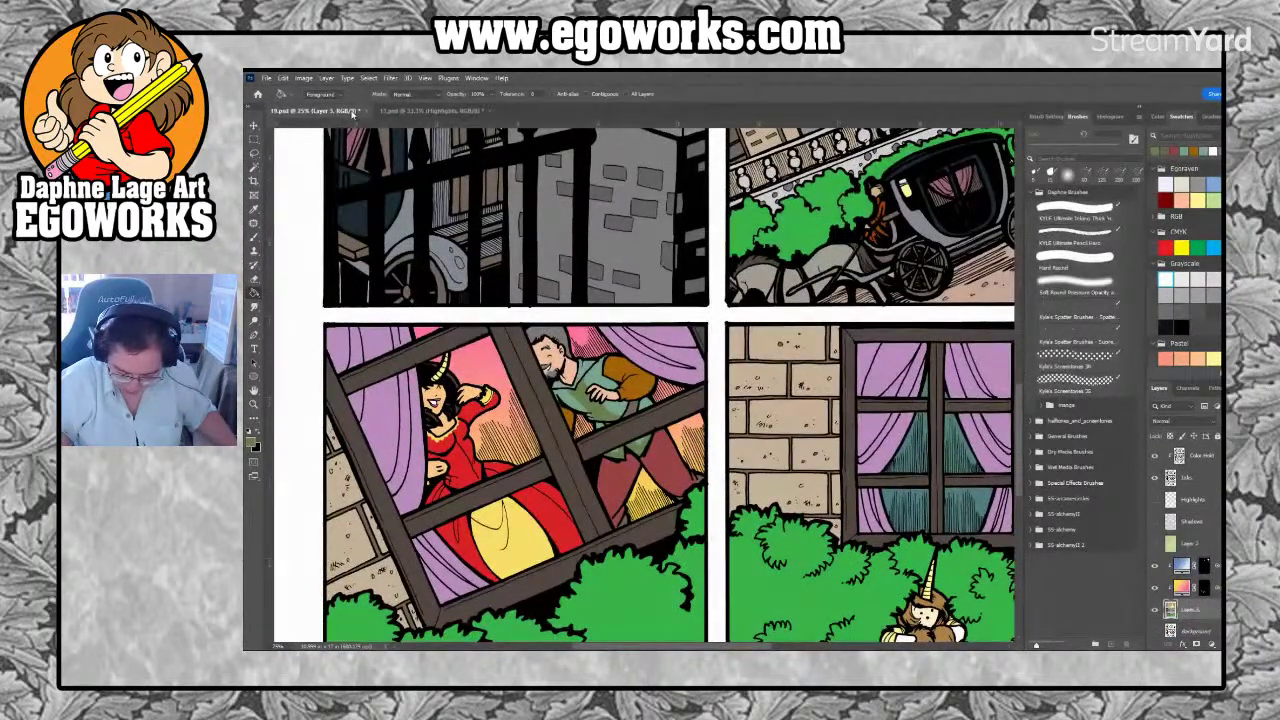
pyautogui.hotkey('ctrl', '0')
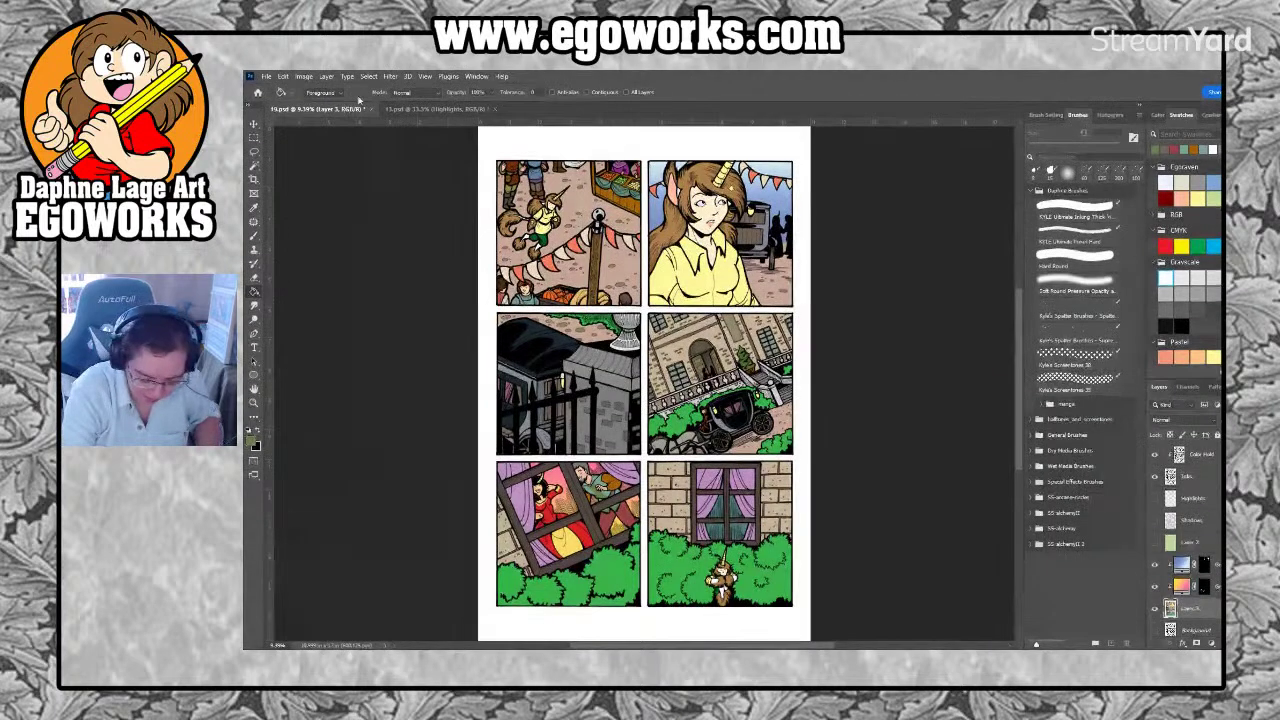
pyautogui.click(480, 111)
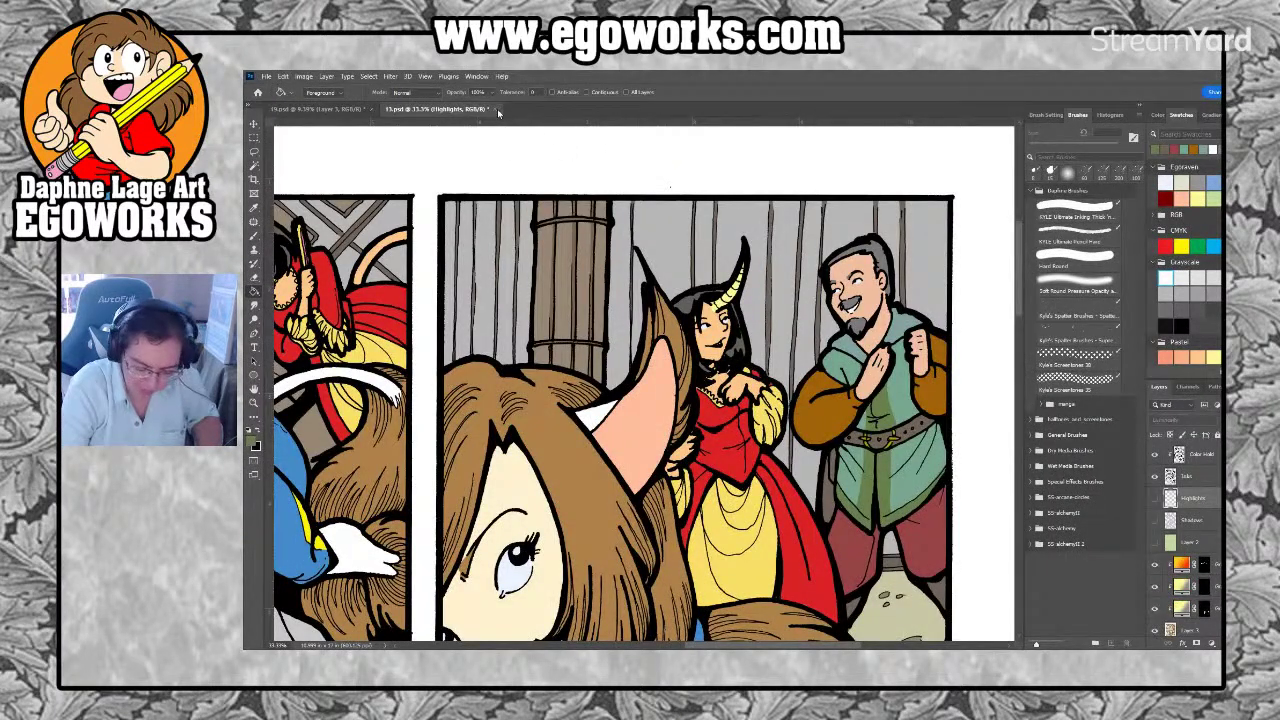
pyautogui.click(498, 112)
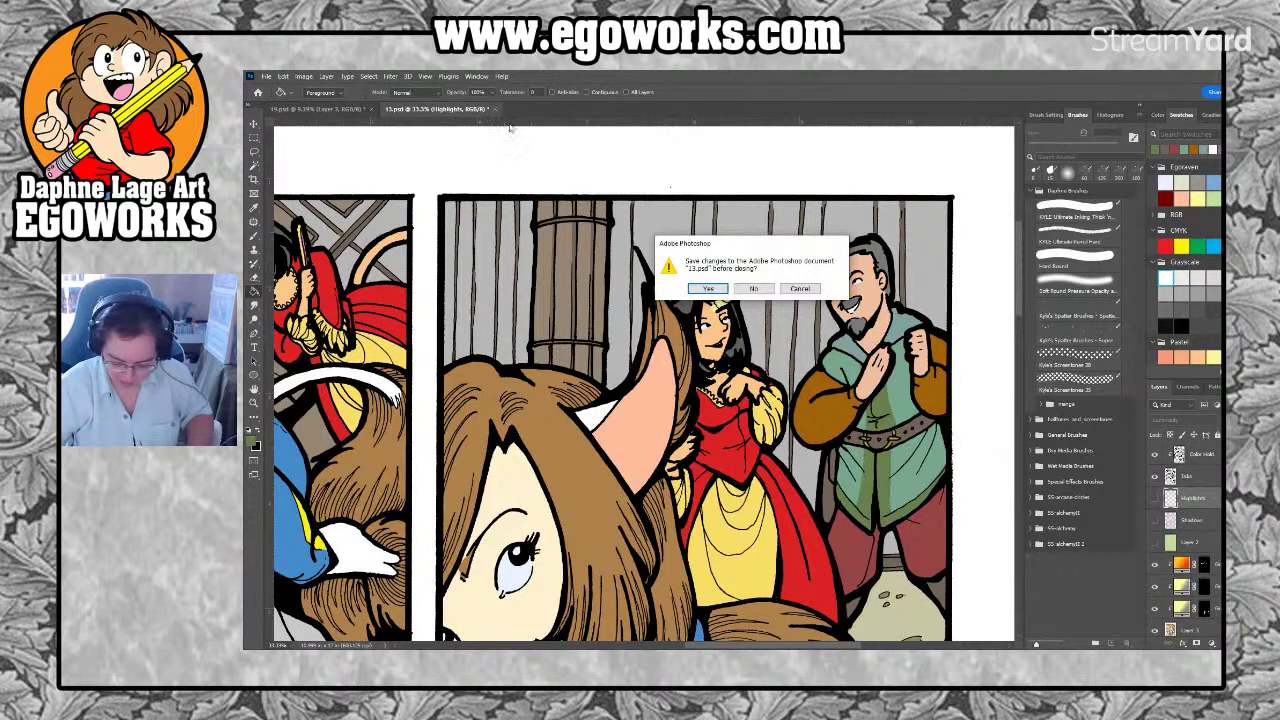
pyautogui.click(754, 288)
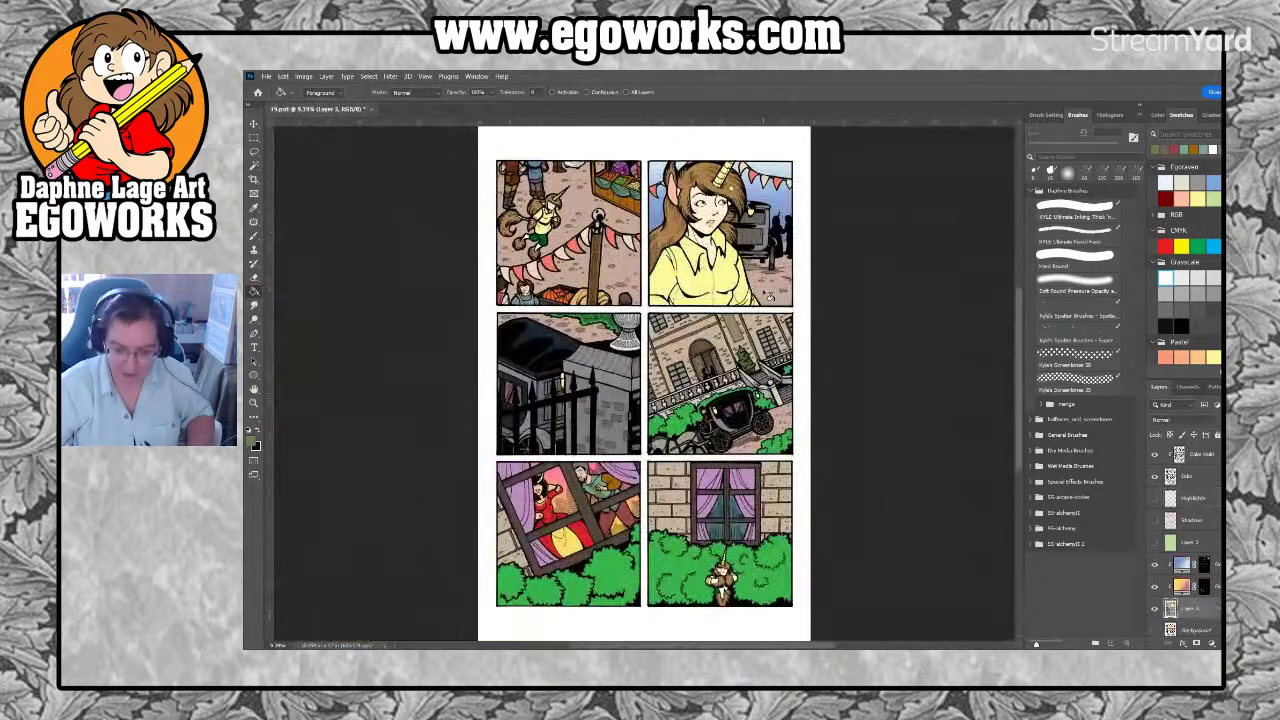
# Turn on the visibility of the Highlights and Shadows layers on page 19
pyautogui.click(1156, 498)
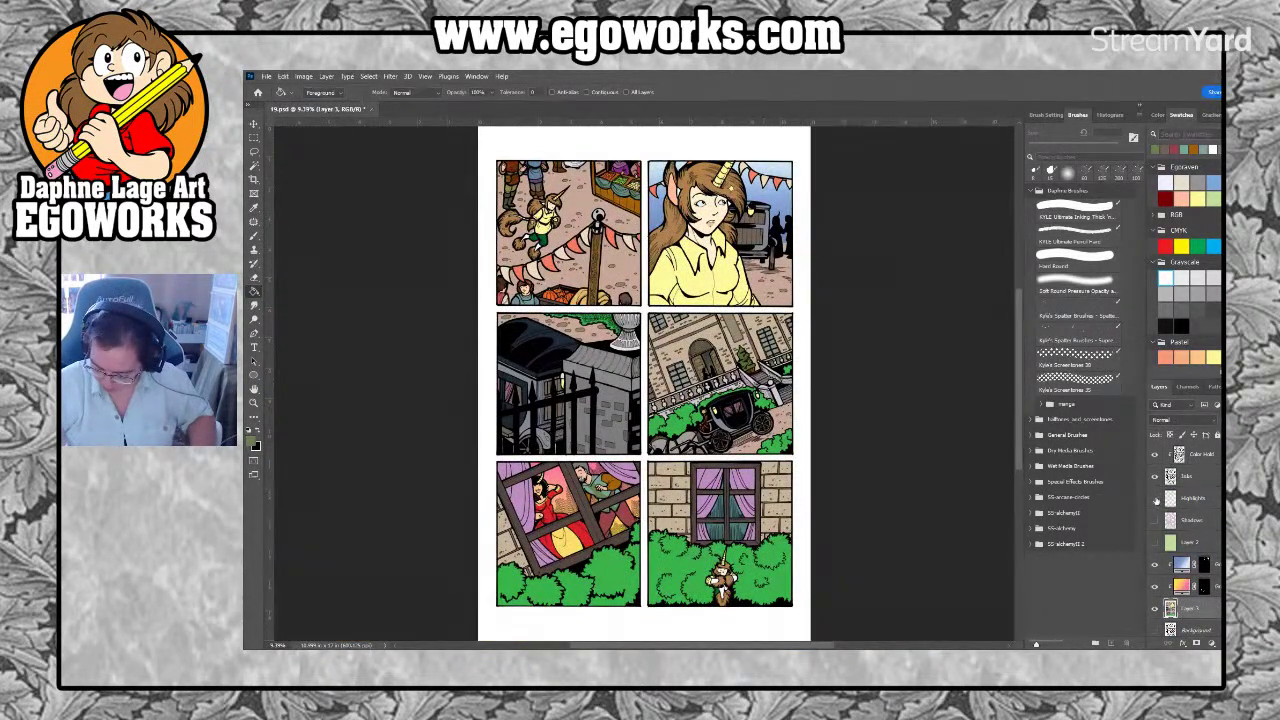
pyautogui.click(1156, 520)
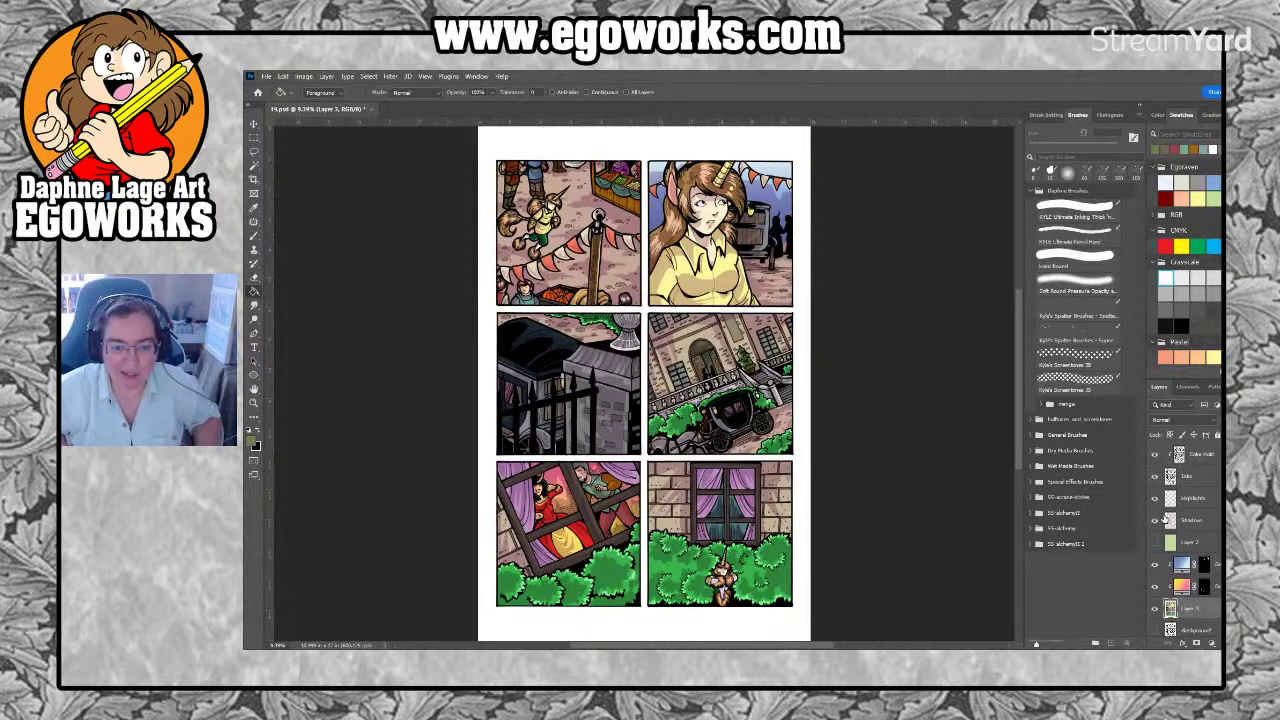
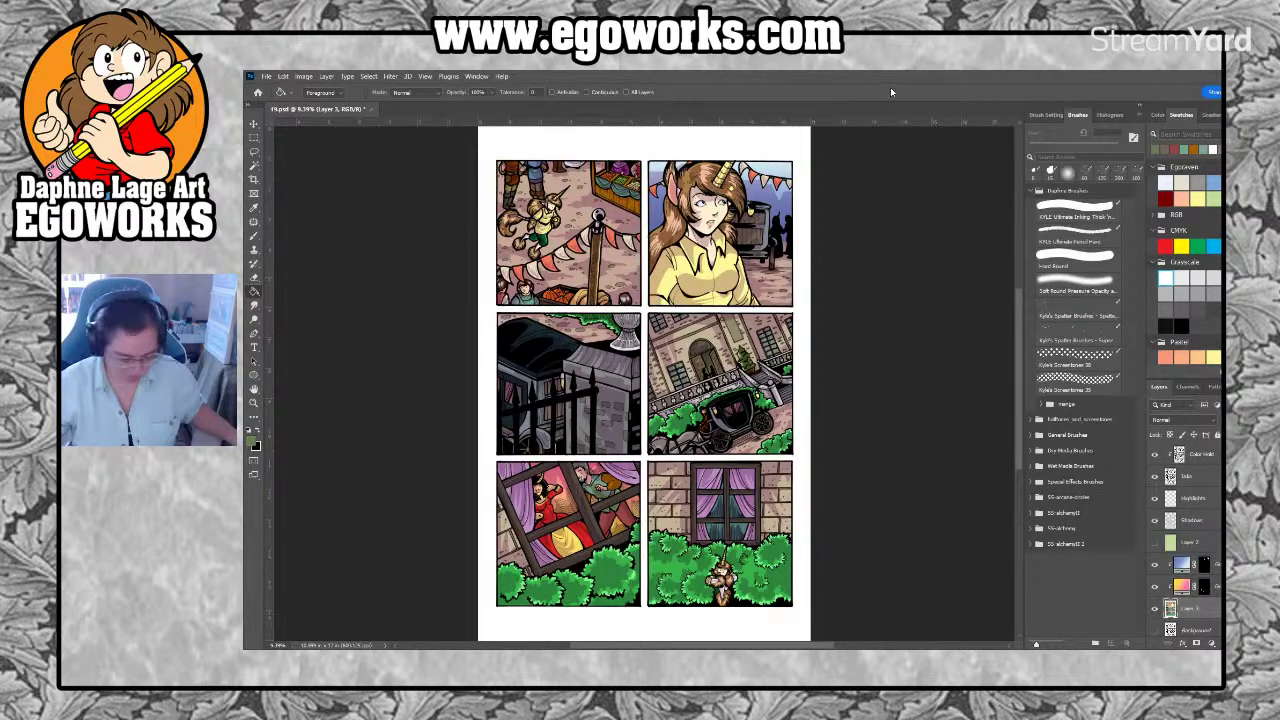
# Review all six panels of page 19 with shadows and highlights showing, checking how the colors work together
pyautogui.hotkey('ctrl', '+')
pyautogui.hotkey('ctrl', '+')
pyautogui.hotkey('ctrl', '+')
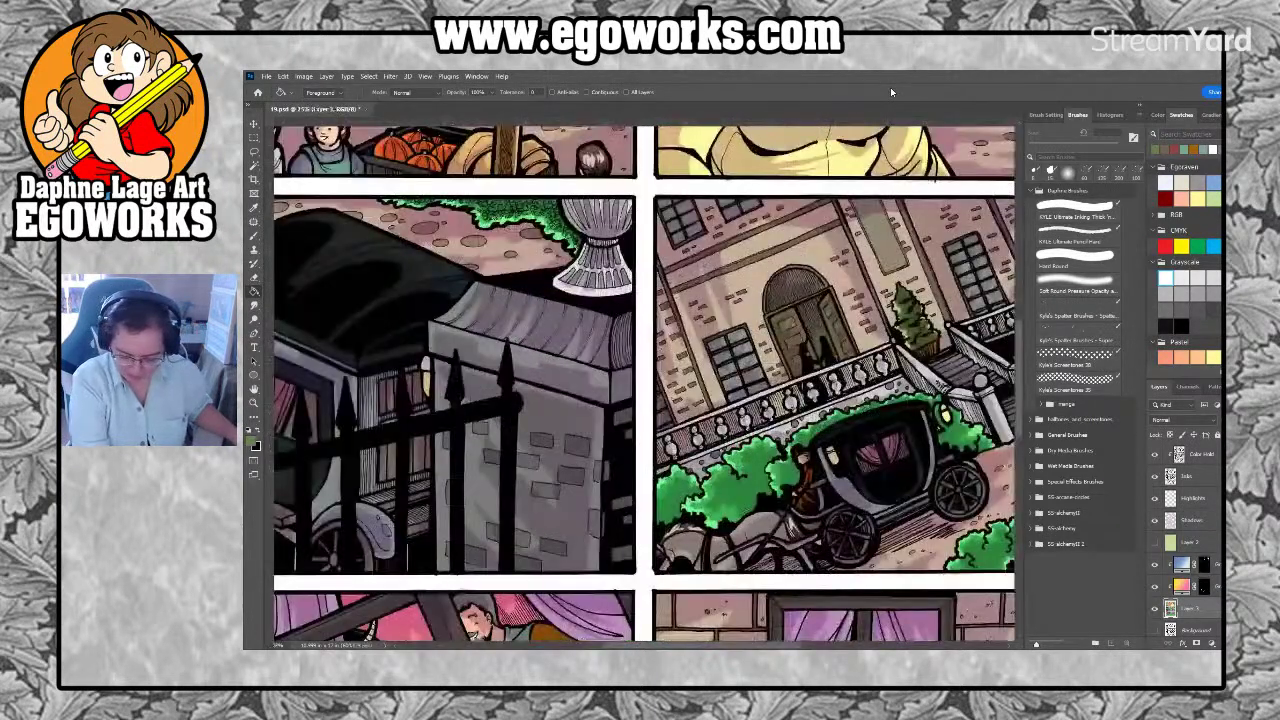
pyautogui.hotkey('ctrl', '-')
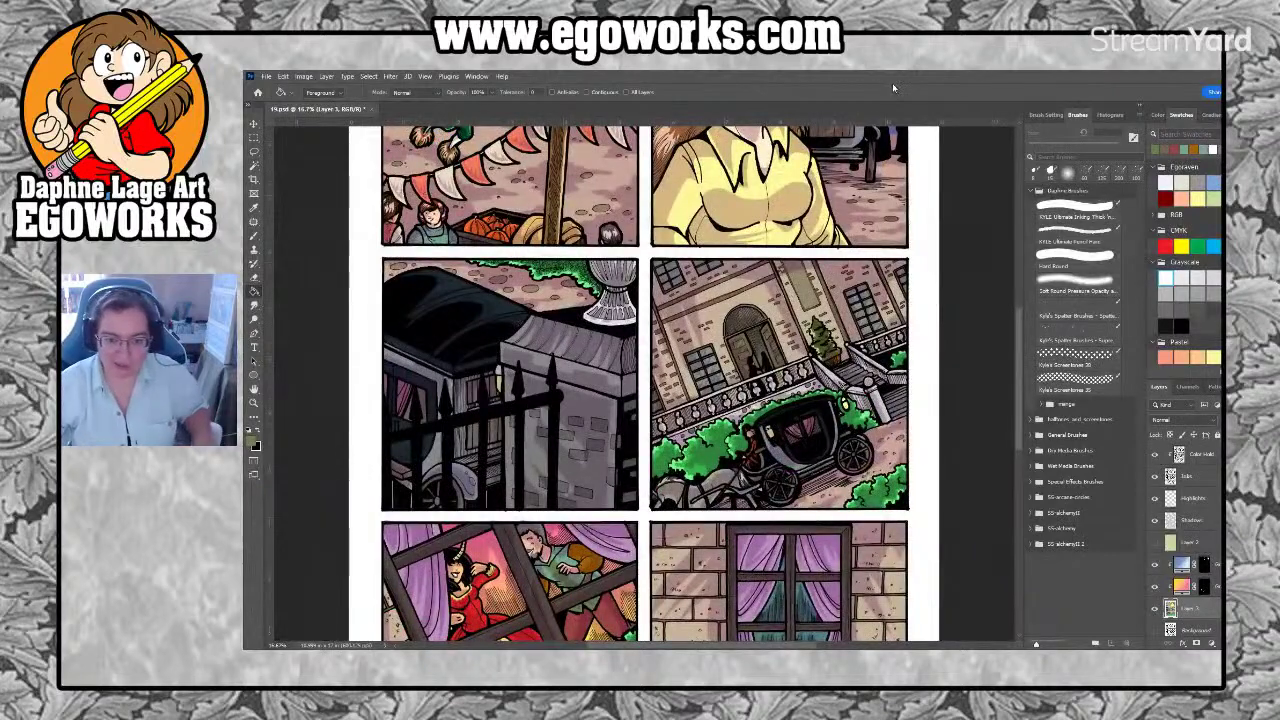
pyautogui.scroll(3, 632, 455)
pyautogui.scroll(5, 632, 455)
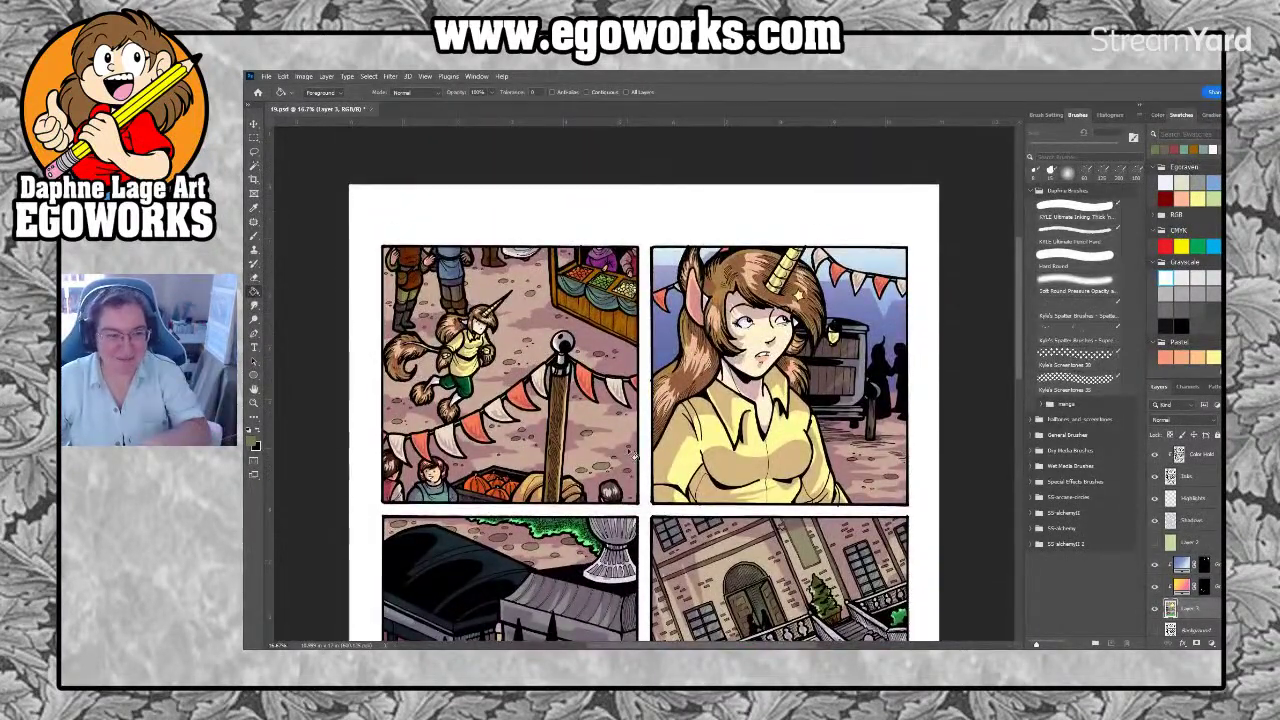
pyautogui.scroll(-1, 632, 454)
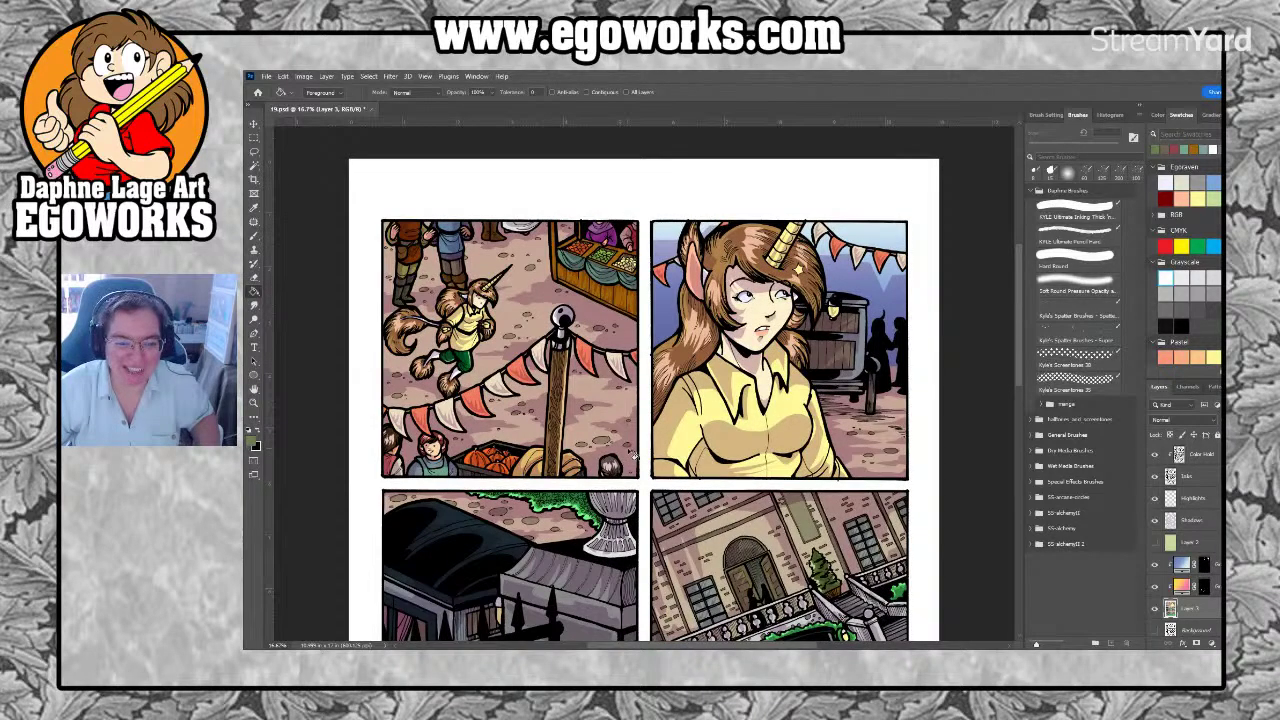
pyautogui.scroll(-4, 634, 455)
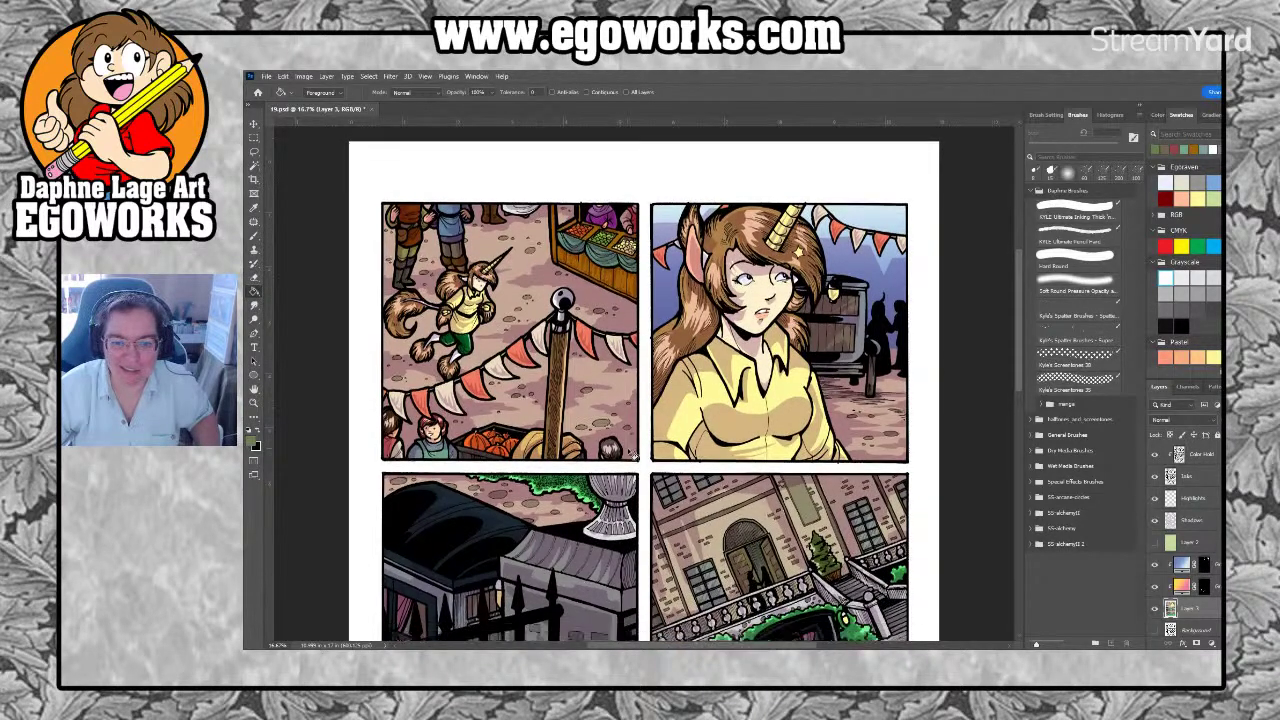
pyautogui.scroll(-2, 633, 454)
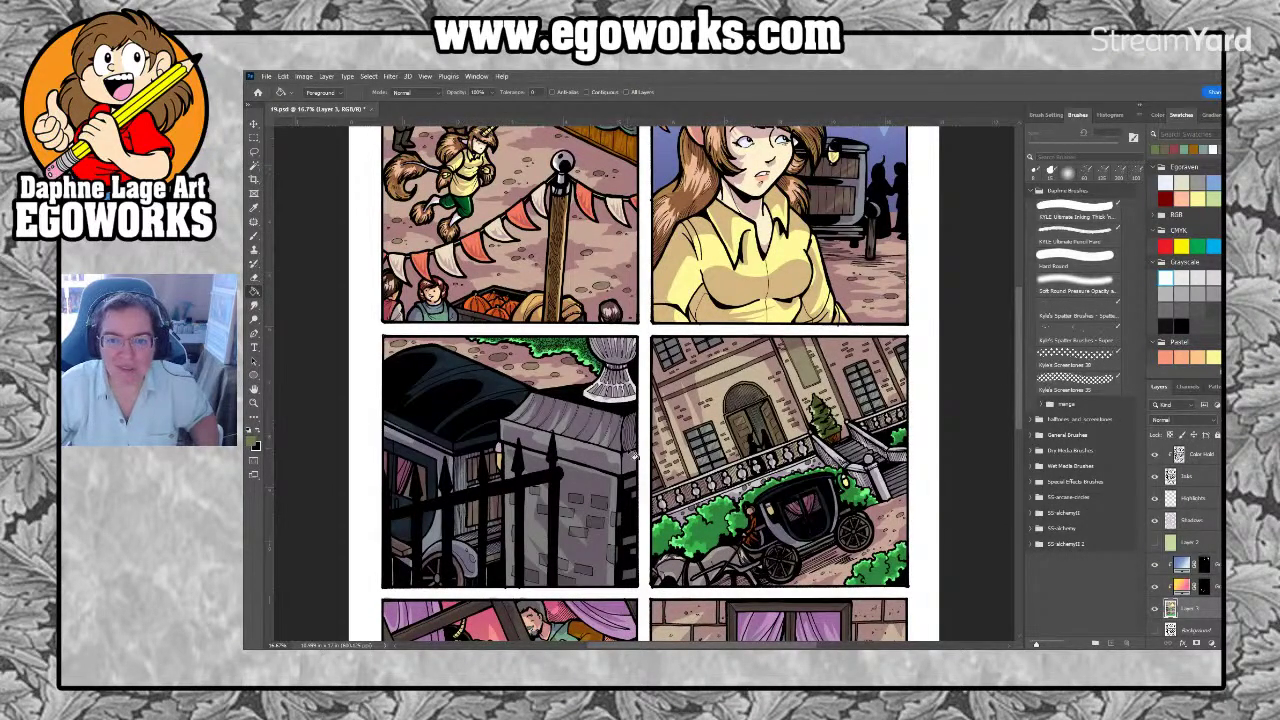
pyautogui.scroll(-10, 633, 454)
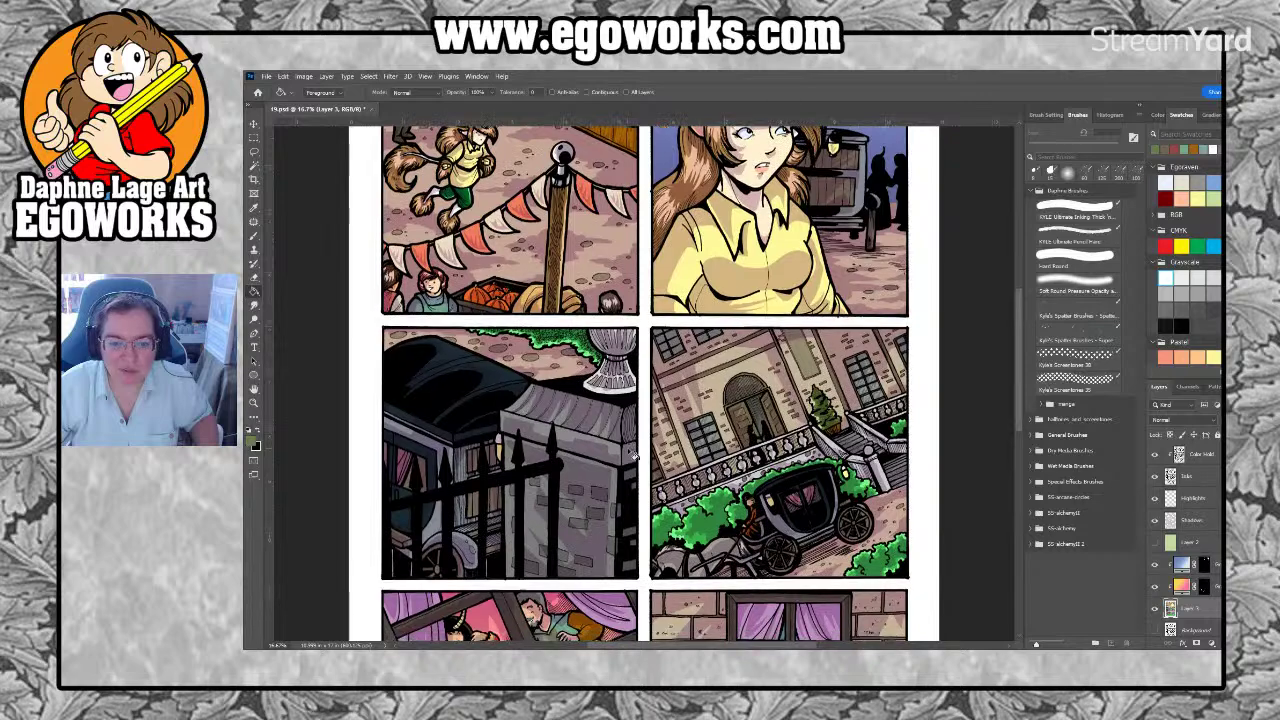
pyautogui.scroll(-3, 634, 453)
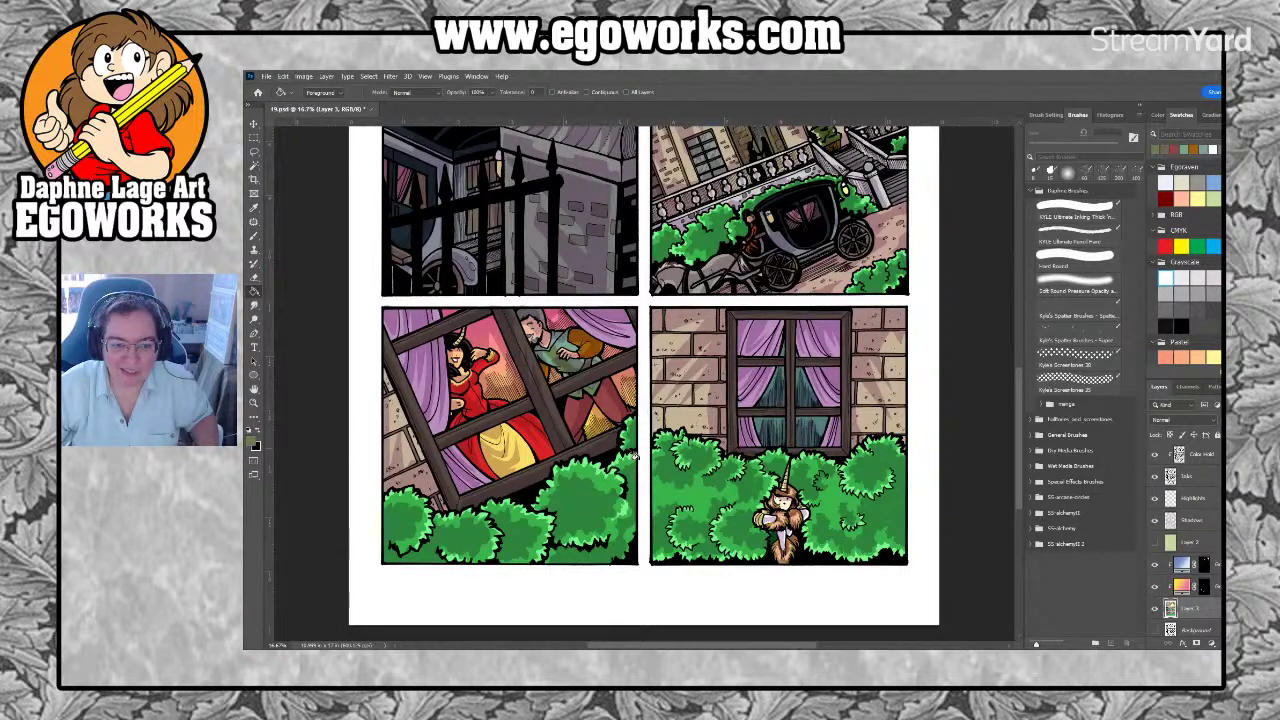
pyautogui.scroll(10, 633, 456)
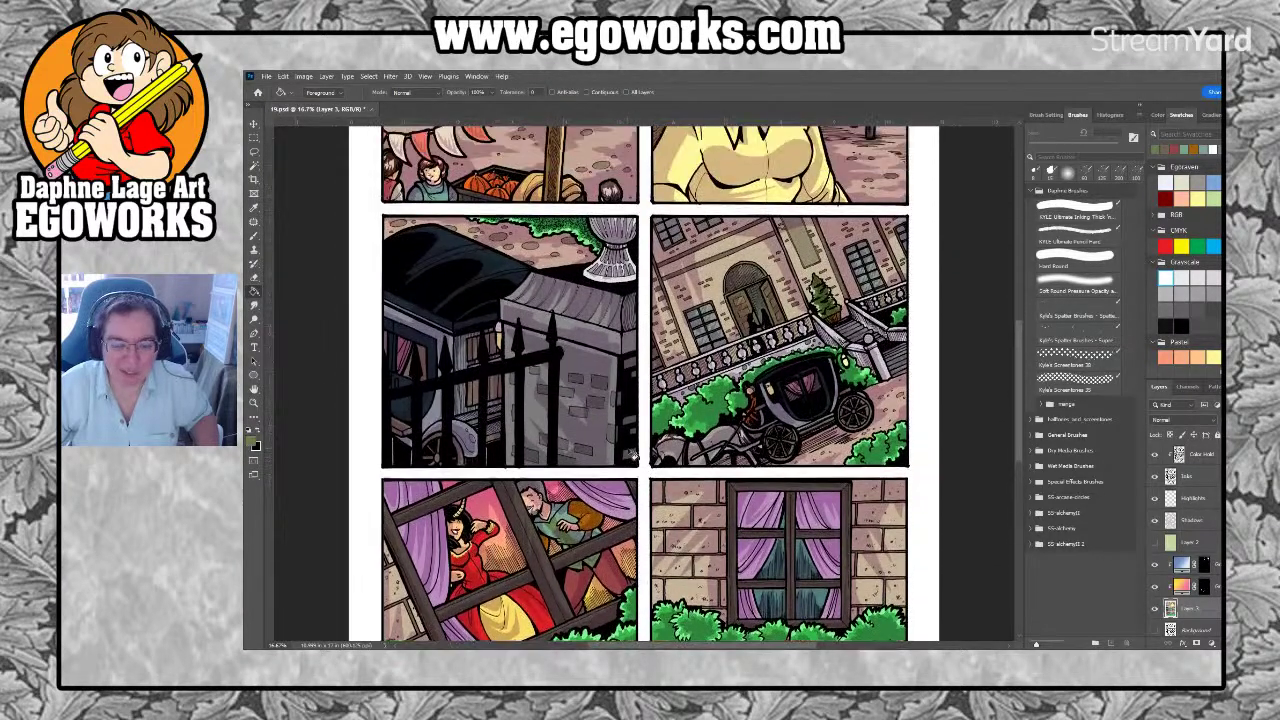
pyautogui.scroll(10, 634, 456)
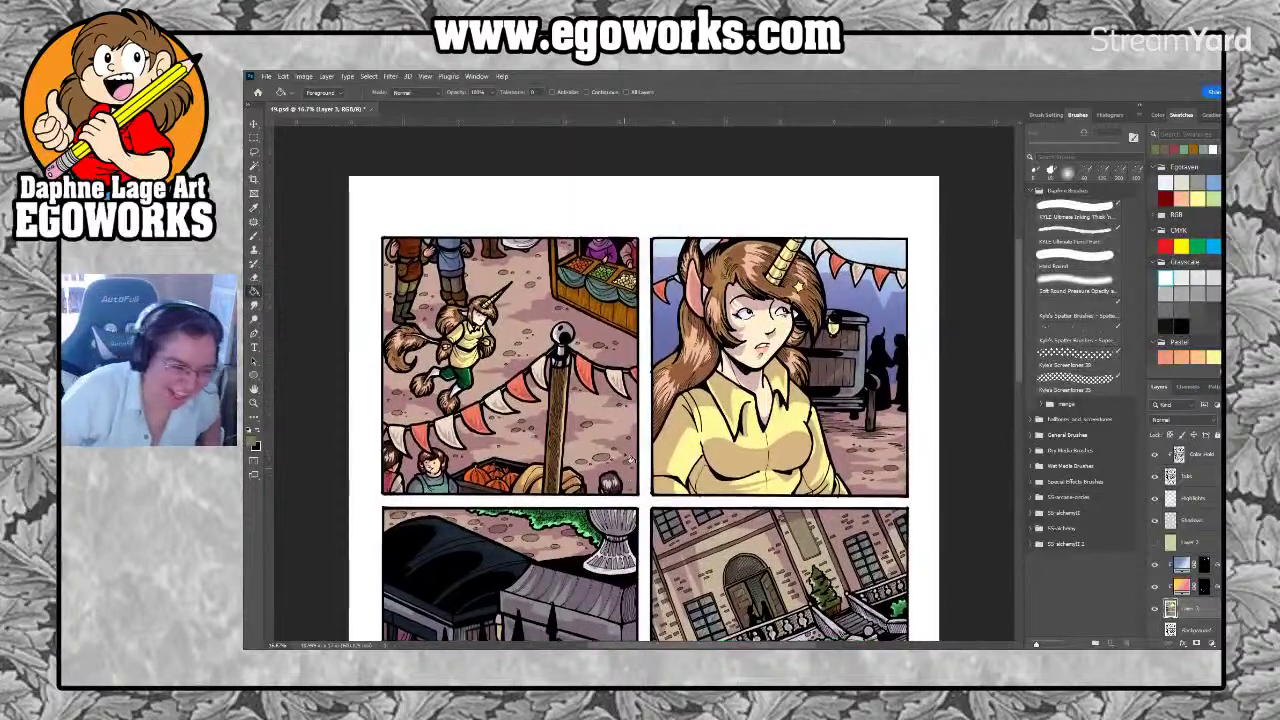
pyautogui.scroll(1, 630, 456)
pyautogui.scroll(-2, 630, 456)
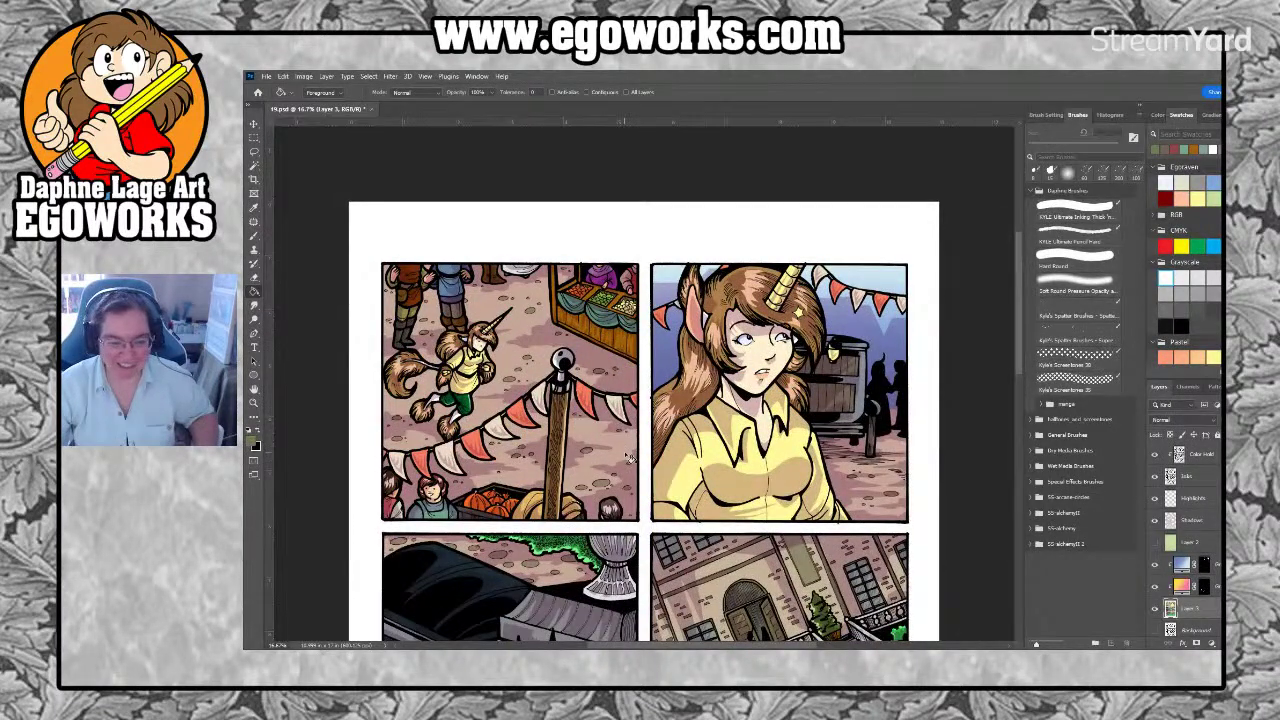
pyautogui.scroll(-6, 627, 457)
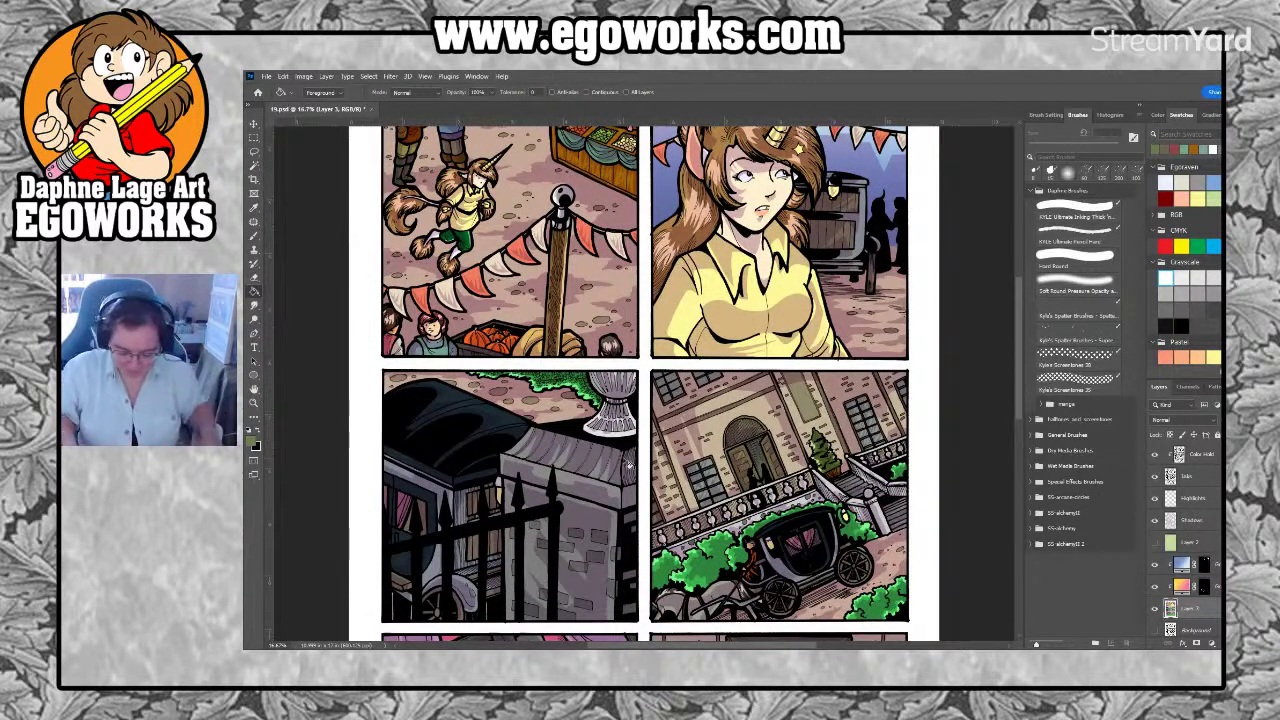
# Lasso the bunting in the first panel and fill its white flags with a light yellow swatch
pyautogui.press('l')
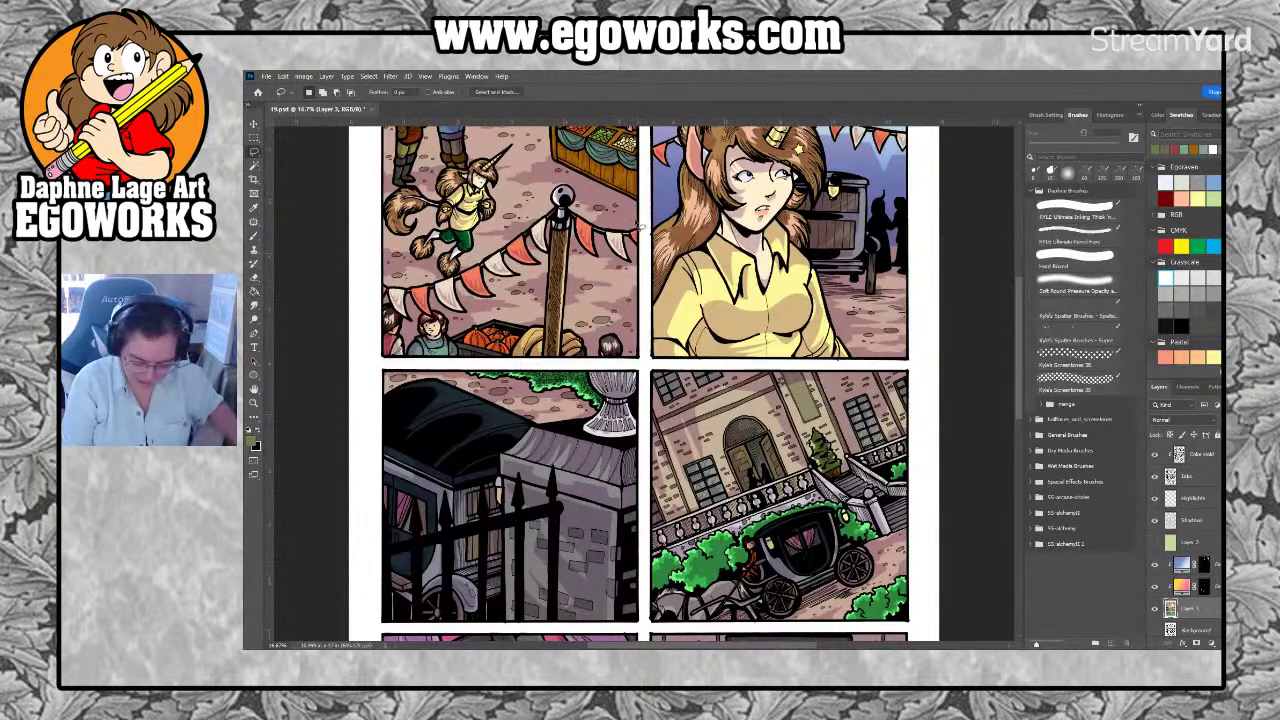
pyautogui.moveTo(645, 222)
pyautogui.mouseDown()
pyautogui.moveTo(565, 180)
pyautogui.moveTo(540, 186)
pyautogui.moveTo(458, 258)
pyautogui.moveTo(364, 290)
pyautogui.moveTo(385, 330)
pyautogui.moveTo(545, 322)
pyautogui.moveTo(646, 282)
pyautogui.mouseUp()
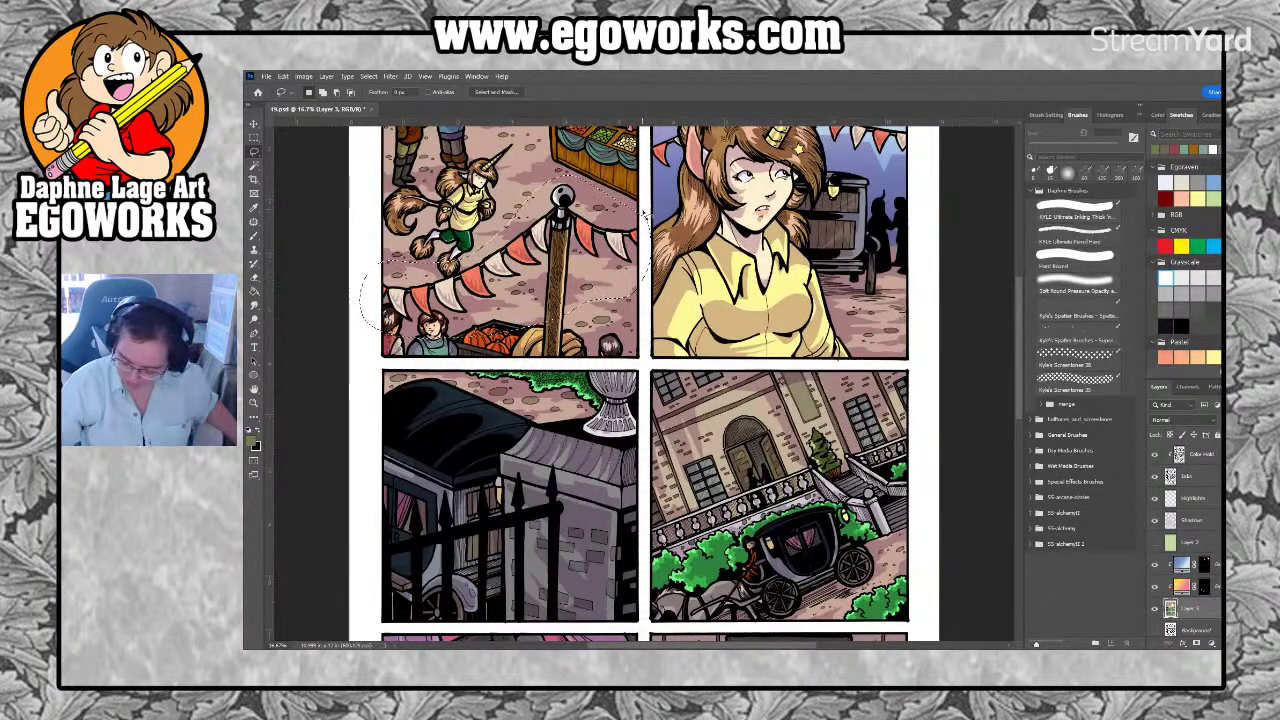
pyautogui.click(1205, 190)
pyautogui.press('g')
pyautogui.click(620, 250)
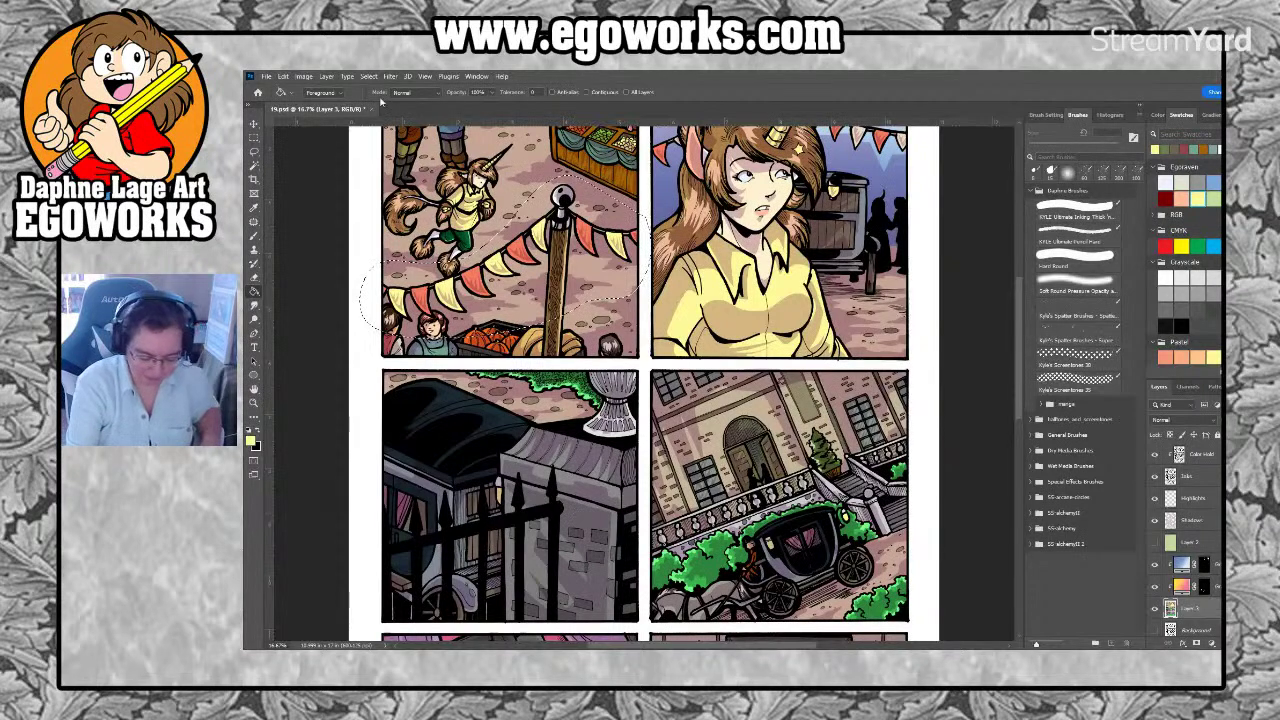
pyautogui.hotkey('ctrl', 'd')
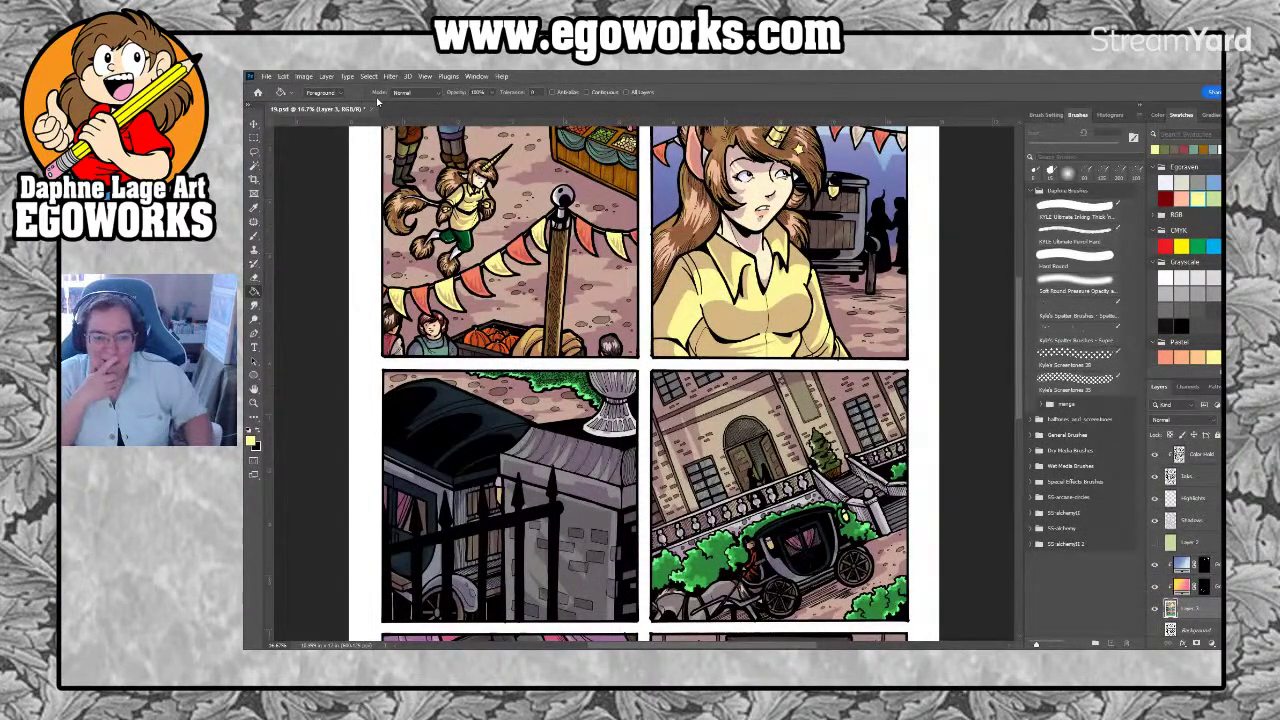
# Lasso the mansion panel, mix a pale blue from a light blue swatch, and fill the mansion's windows with it
pyautogui.hotkey('ctrl', '0')
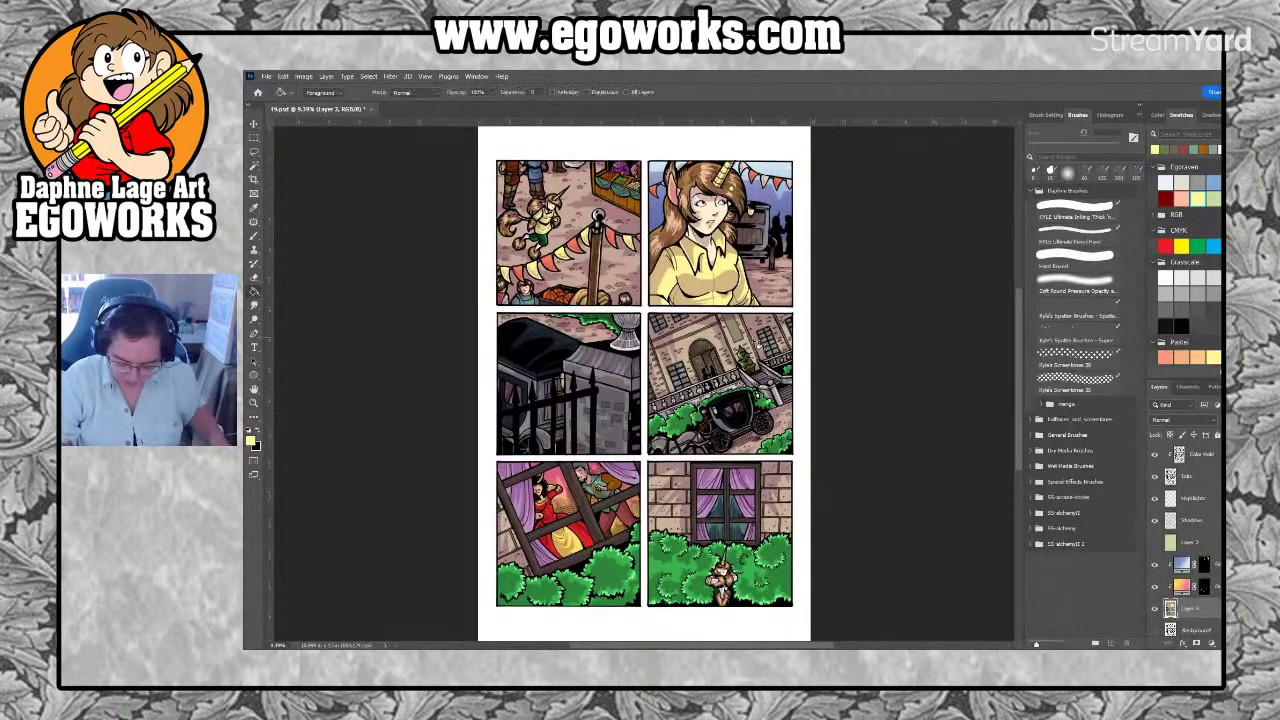
pyautogui.press('l')
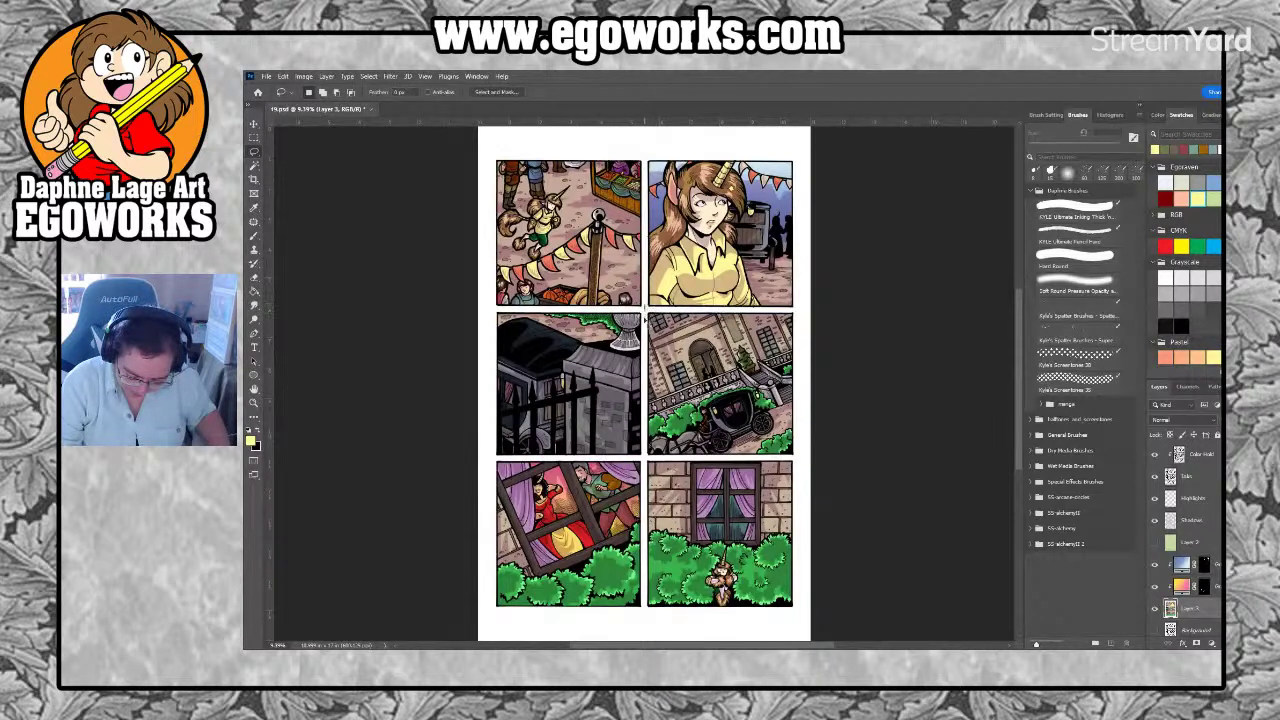
pyautogui.moveTo(646, 457)
pyautogui.mouseDown()
pyautogui.moveTo(804, 463)
pyautogui.moveTo(810, 358)
pyautogui.moveTo(810, 318)
pyautogui.moveTo(648, 303)
pyautogui.mouseUp()
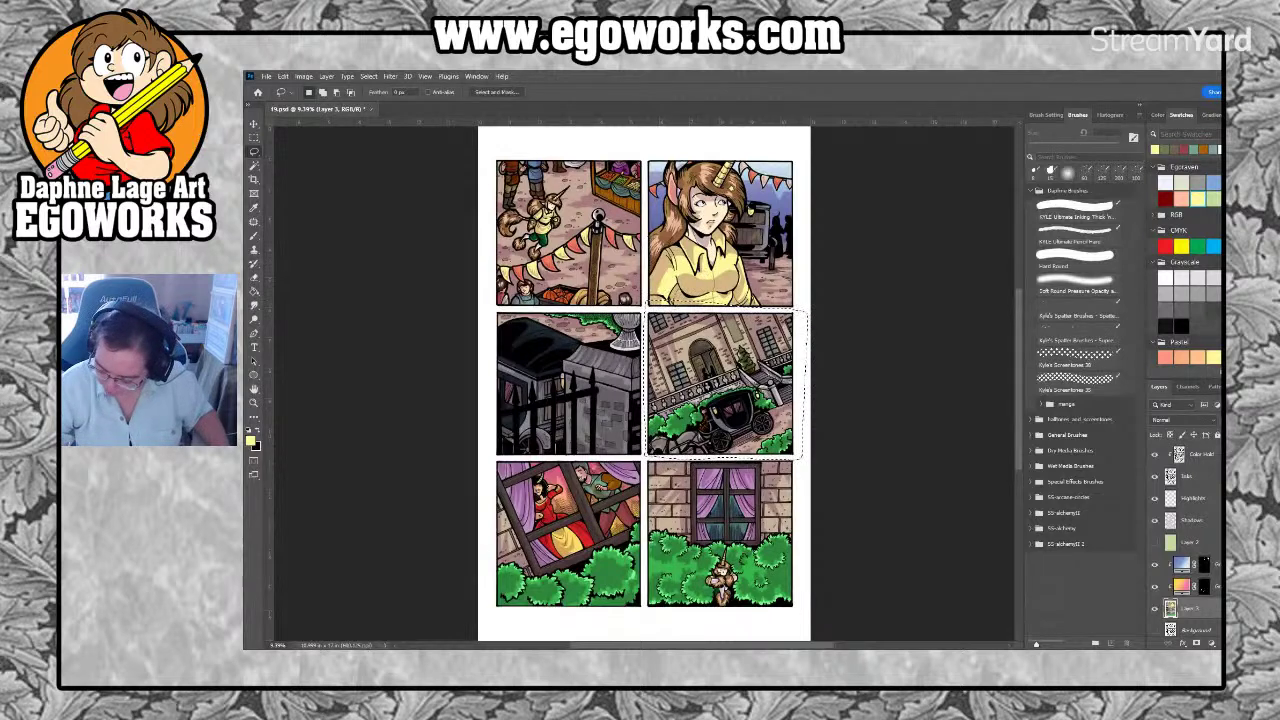
pyautogui.scroll(-5, 1190, 250)
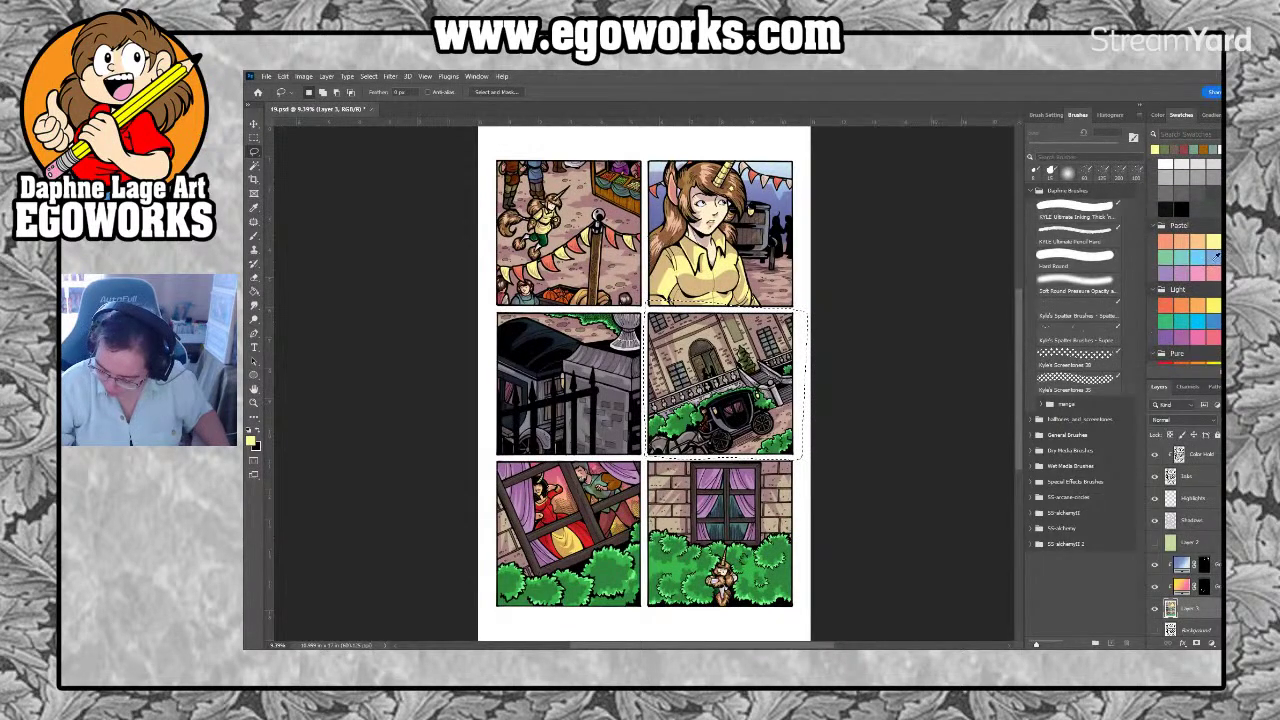
pyautogui.click(1202, 252)
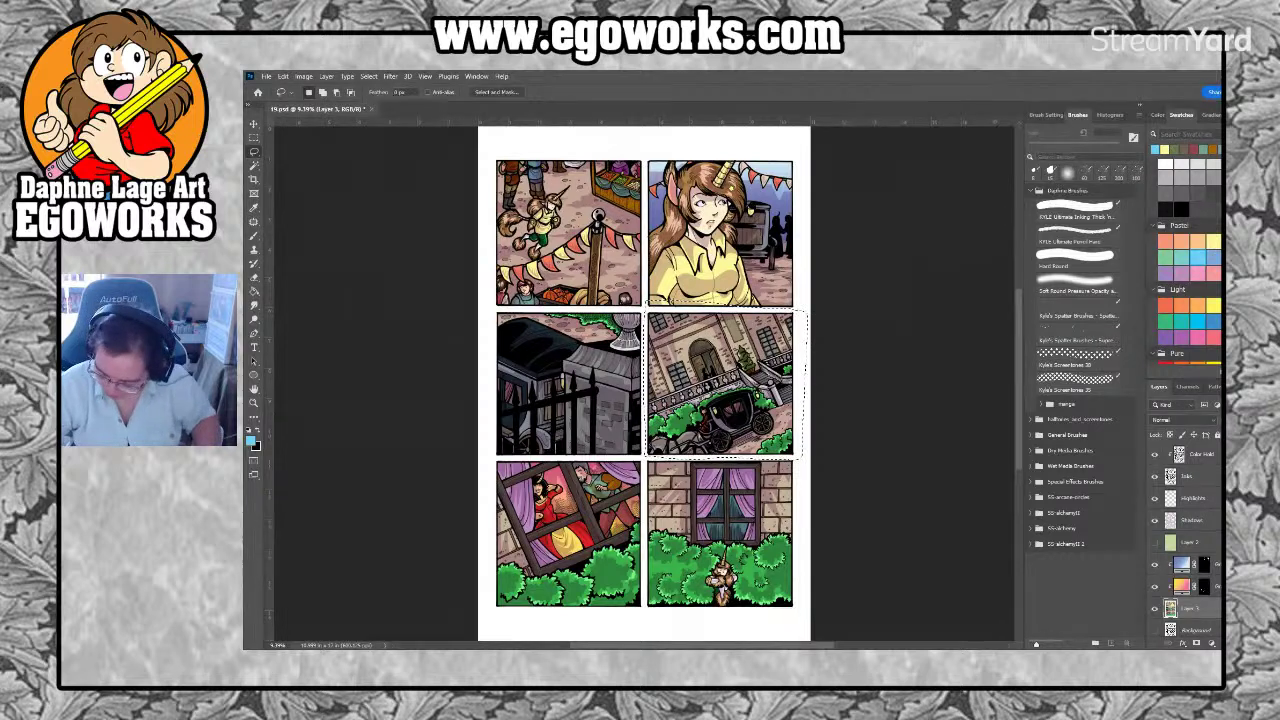
pyautogui.scroll(-1, 1188, 270)
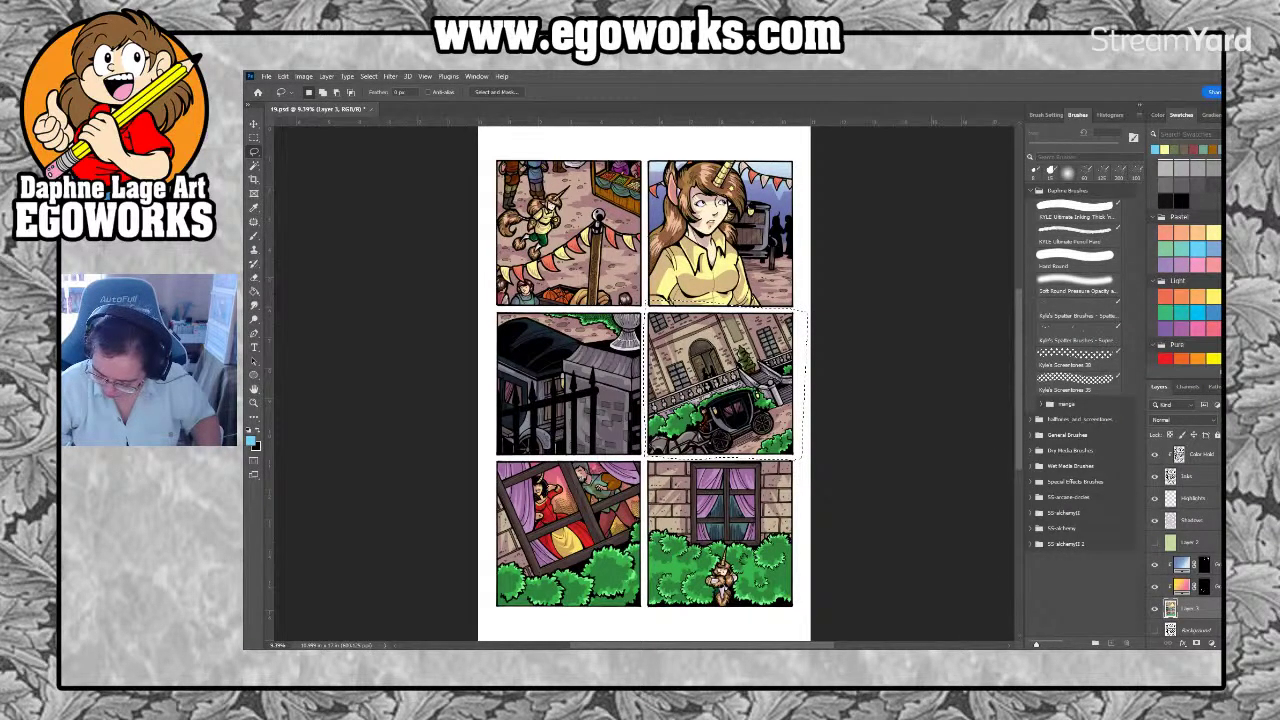
pyautogui.click(1157, 118)
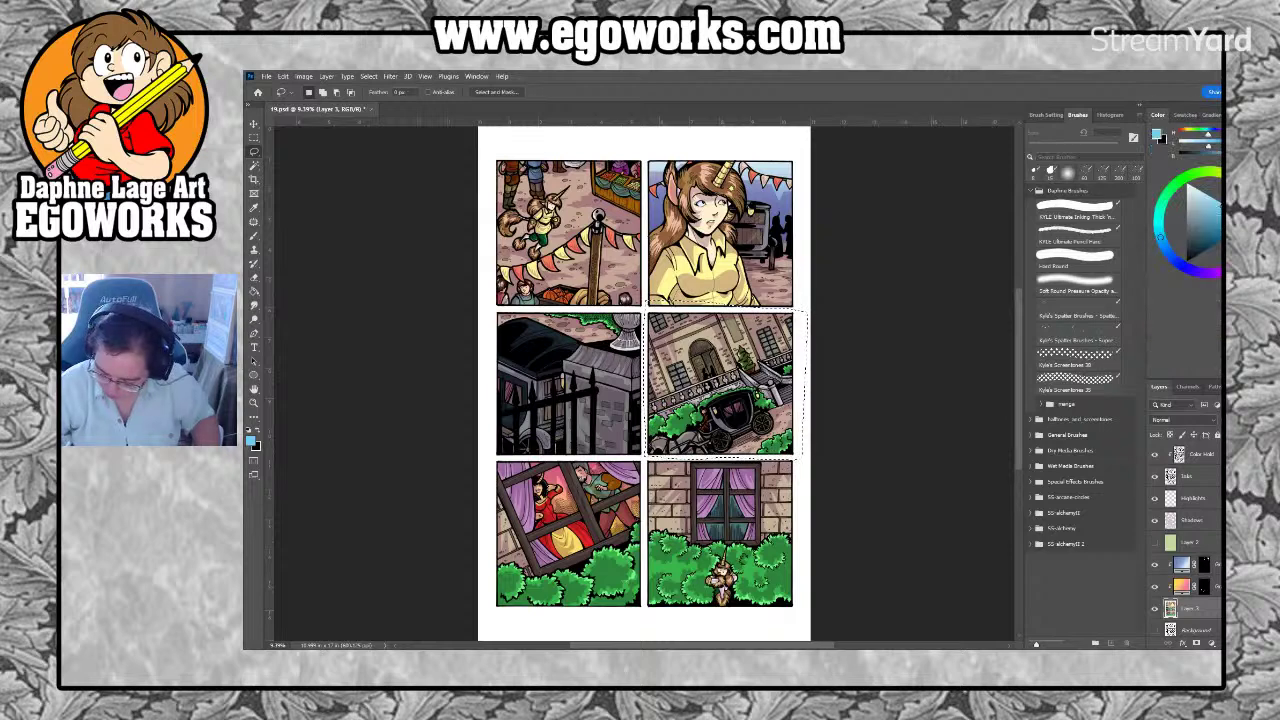
pyautogui.click(1181, 115)
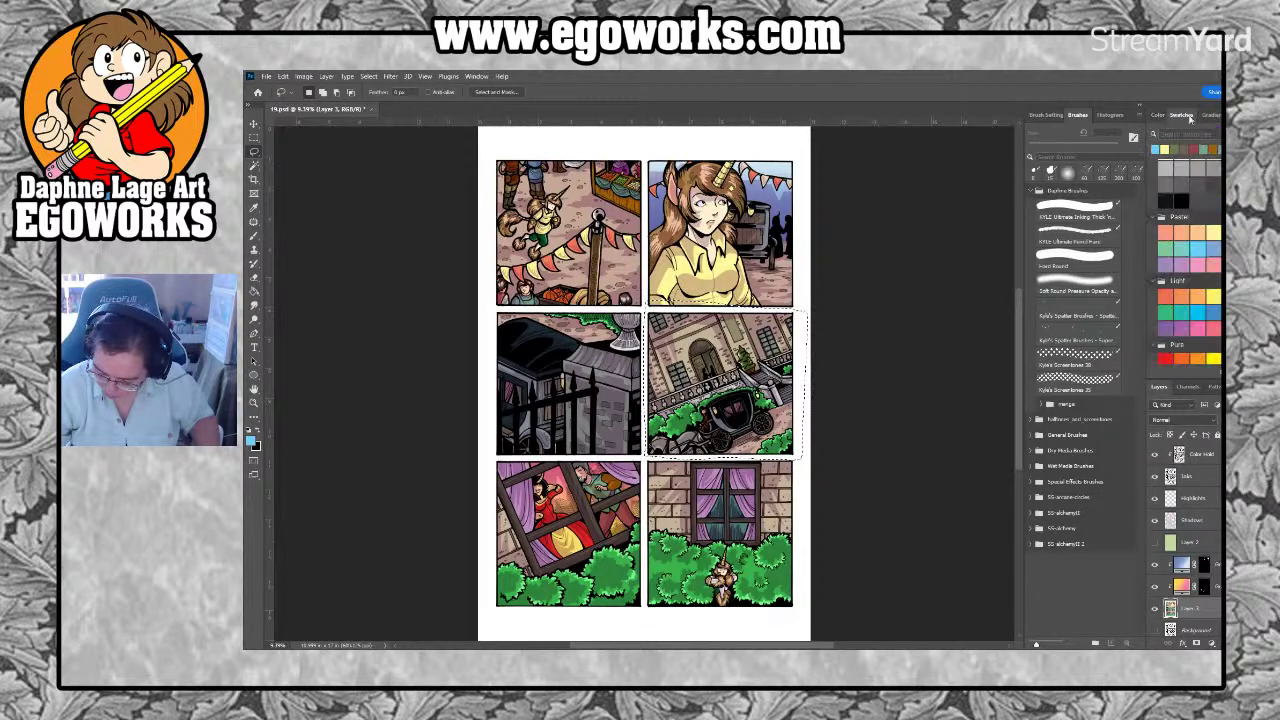
pyautogui.scroll(5, 1185, 260)
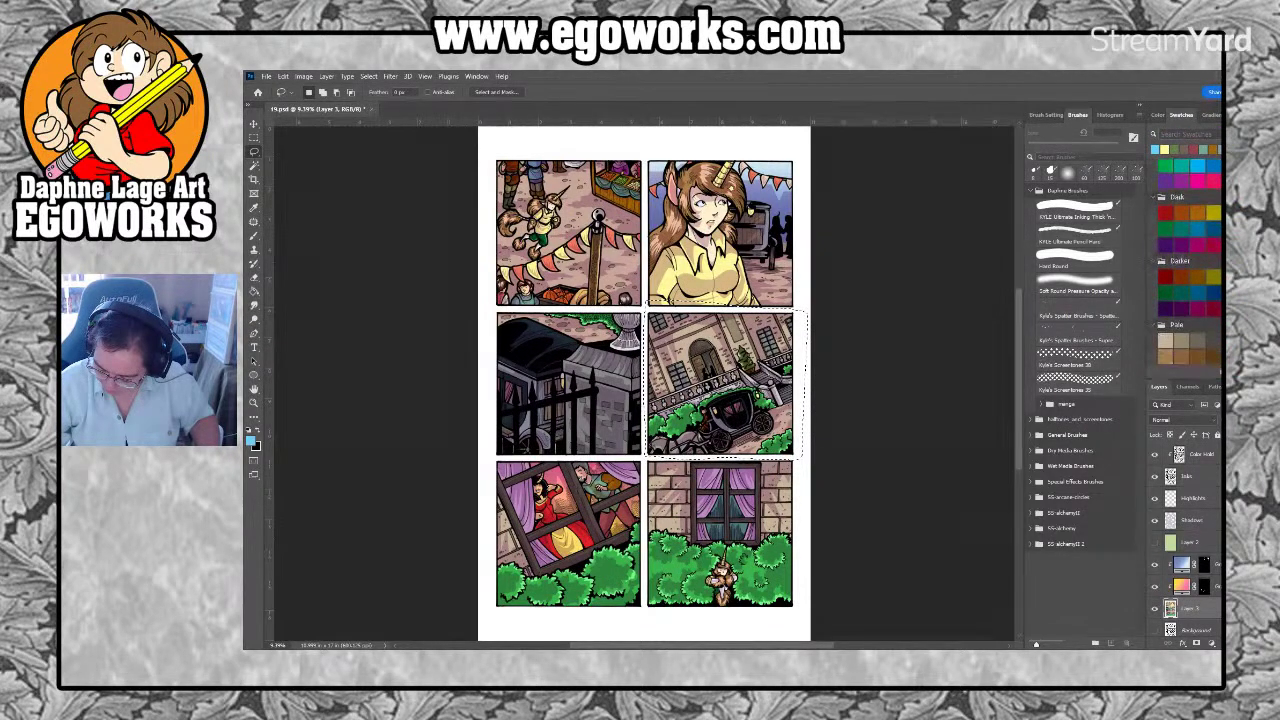
pyautogui.scroll(-3, 1212, 250)
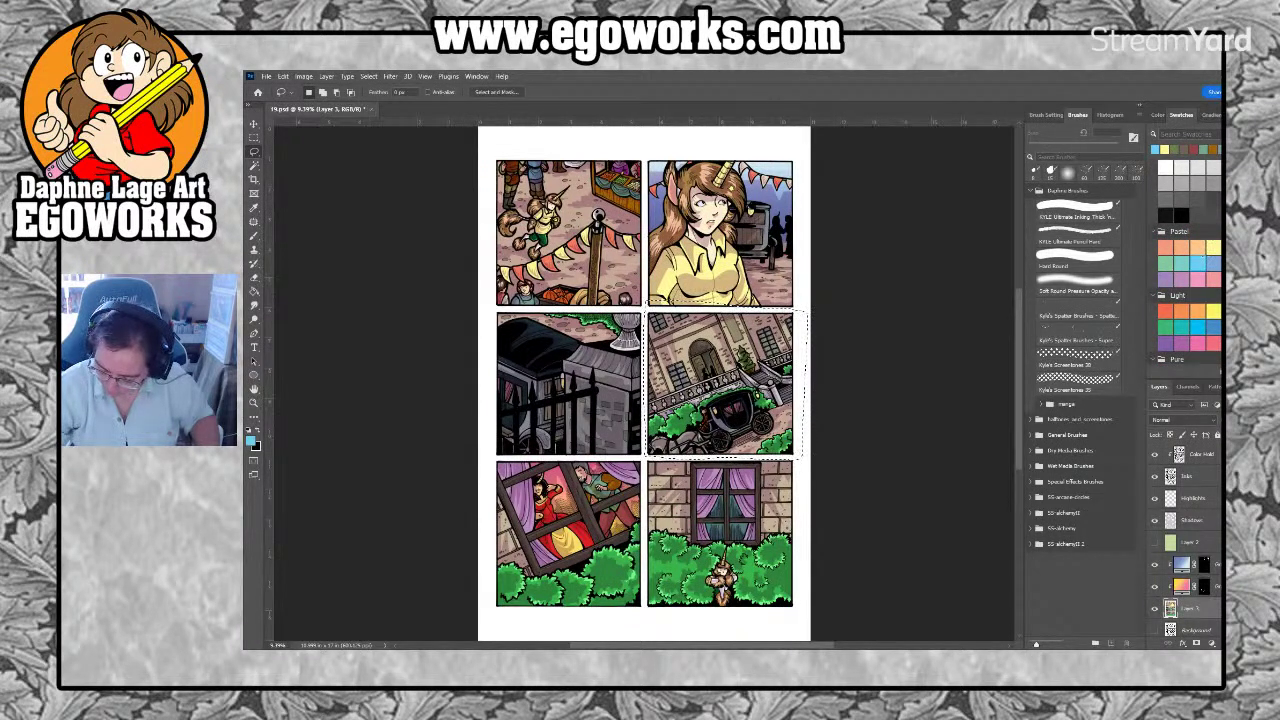
pyautogui.click(1158, 115)
pyautogui.moveTo(1216, 206); pyautogui.dragTo(1203, 200)
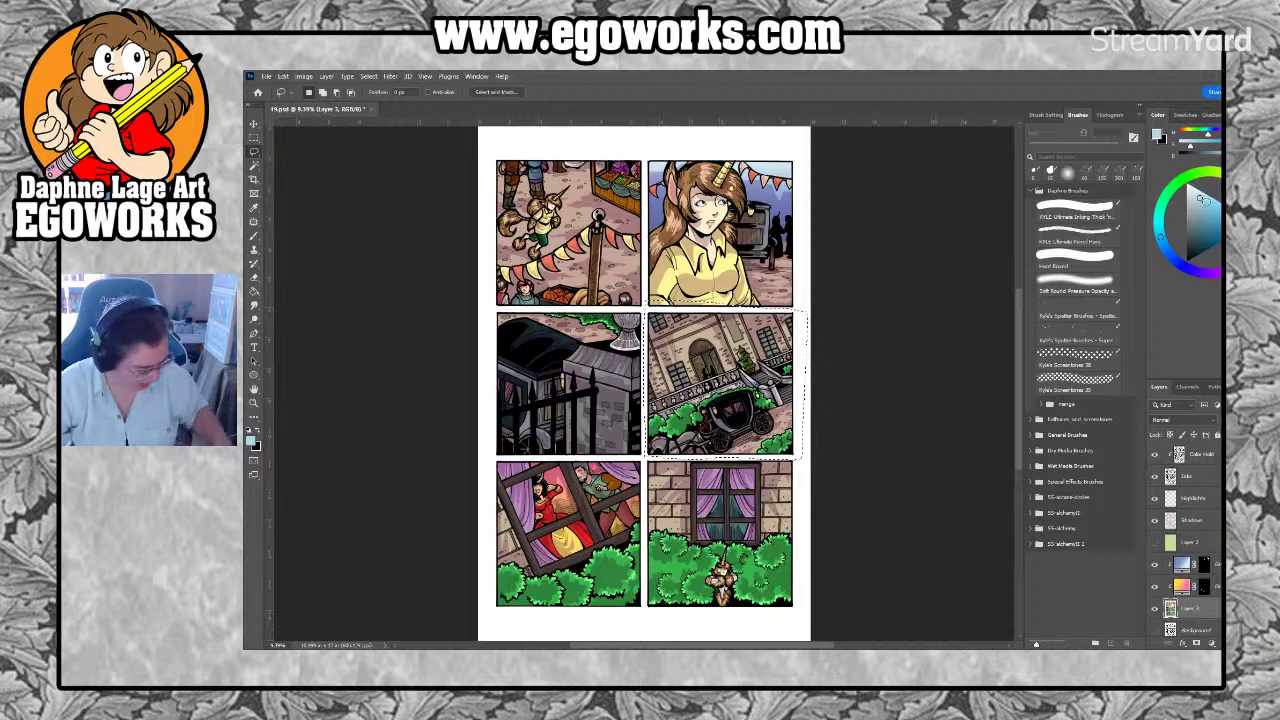
pyautogui.press('g')
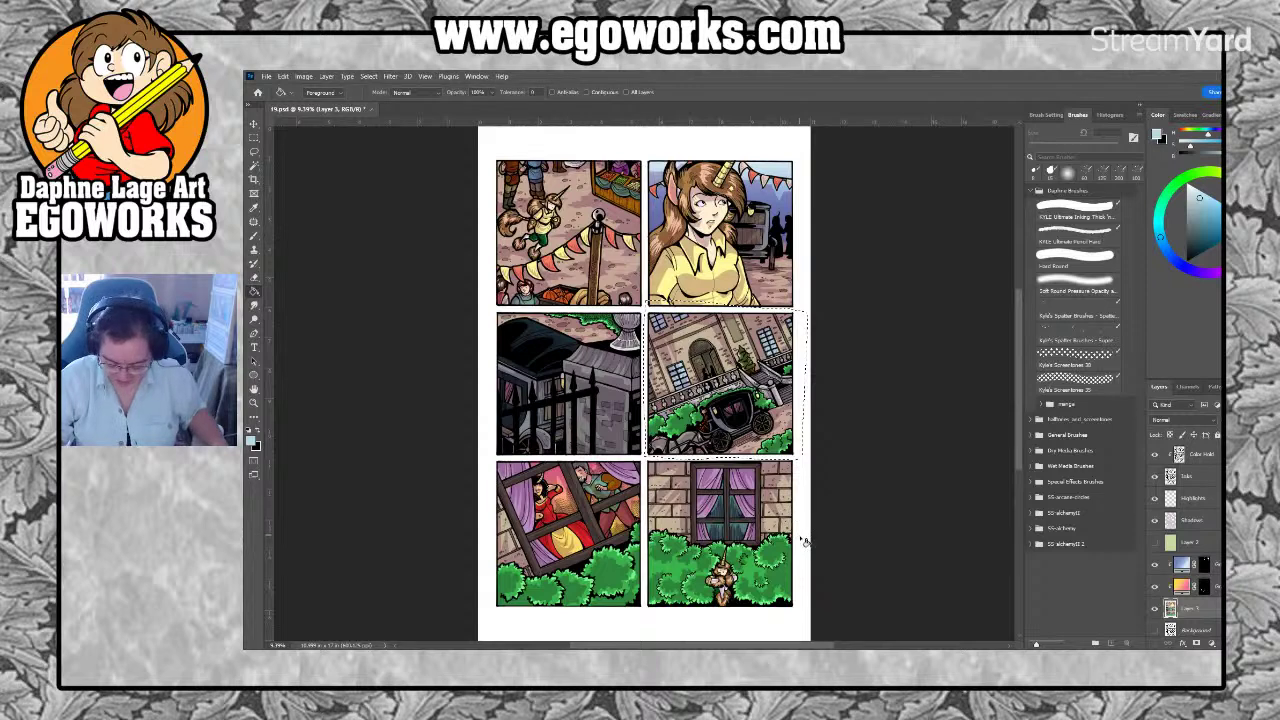
# Clear the mansion panel selection and hide the Highlights, Shadows and line art layers
pyautogui.press('l')
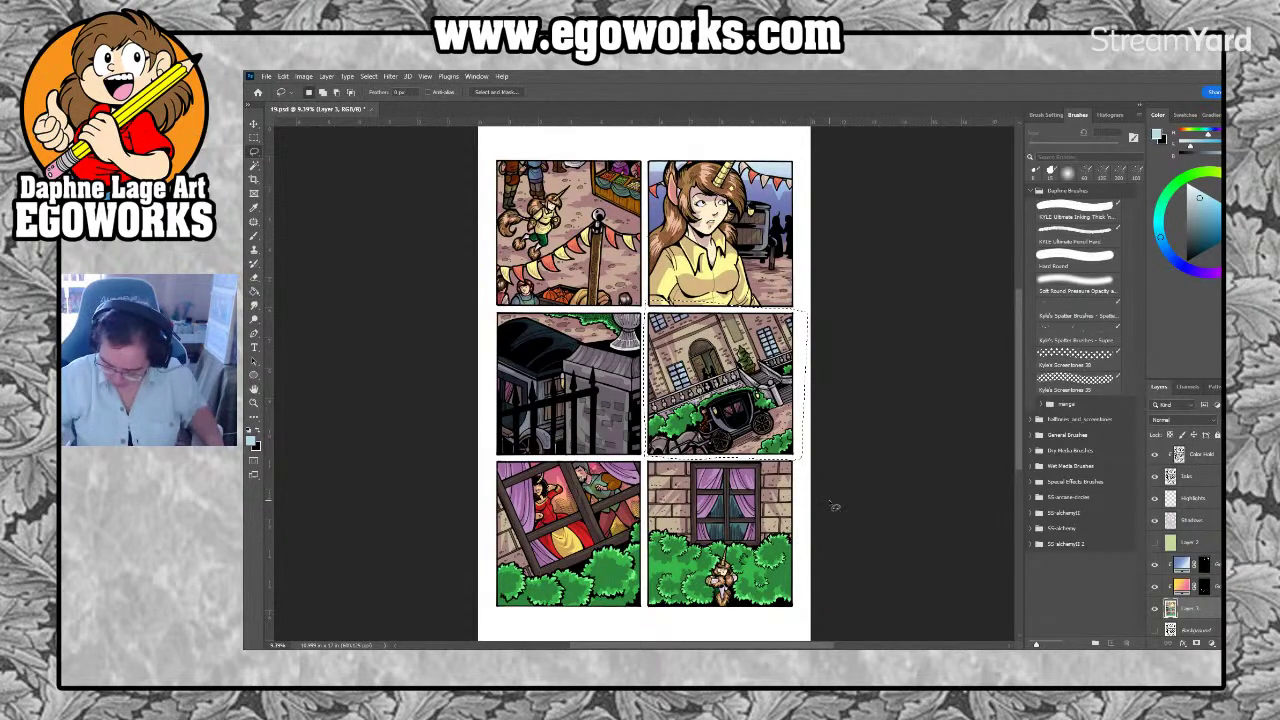
pyautogui.click(1155, 498)
pyautogui.click(1155, 520)
pyautogui.click(1155, 476)
pyautogui.hotkey('ctrl', 'd')
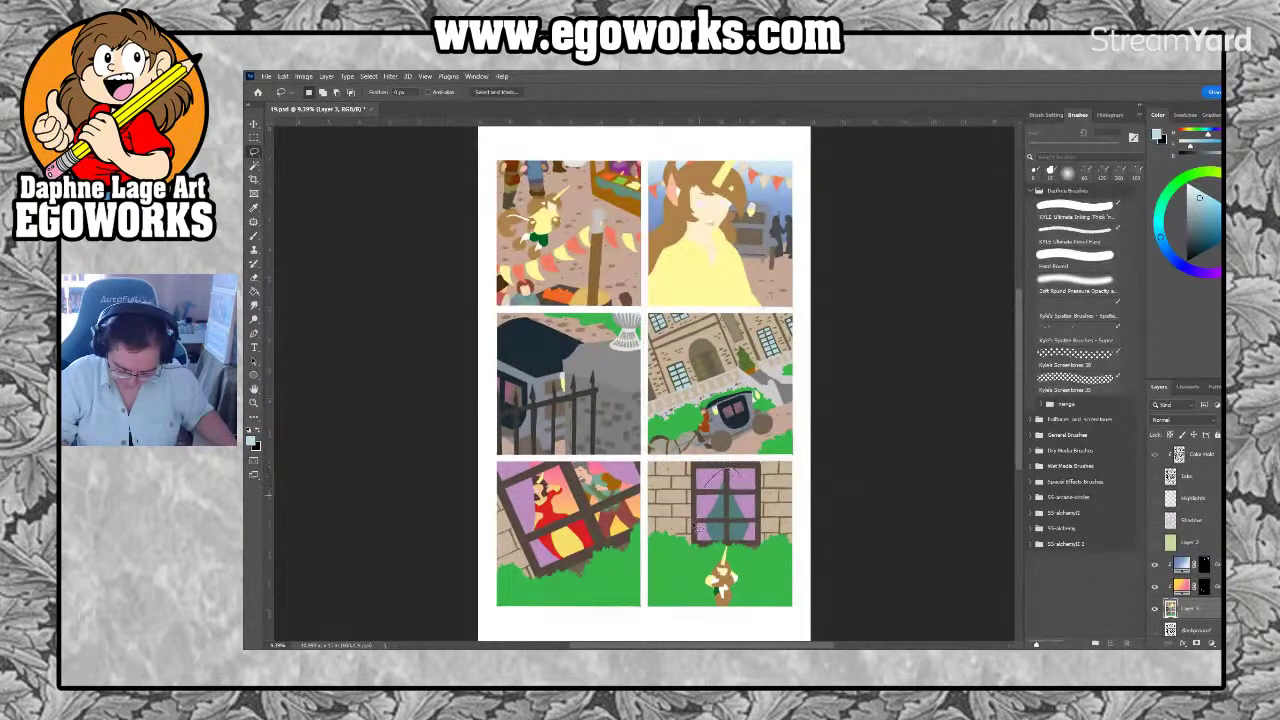
# Select the teal area between the last panel's curtains by color range, fill it with a yellow-orange gradient preset, and reposition the gradient
pyautogui.click(369, 78)
pyautogui.click(395, 179)
pyautogui.click(745, 533)
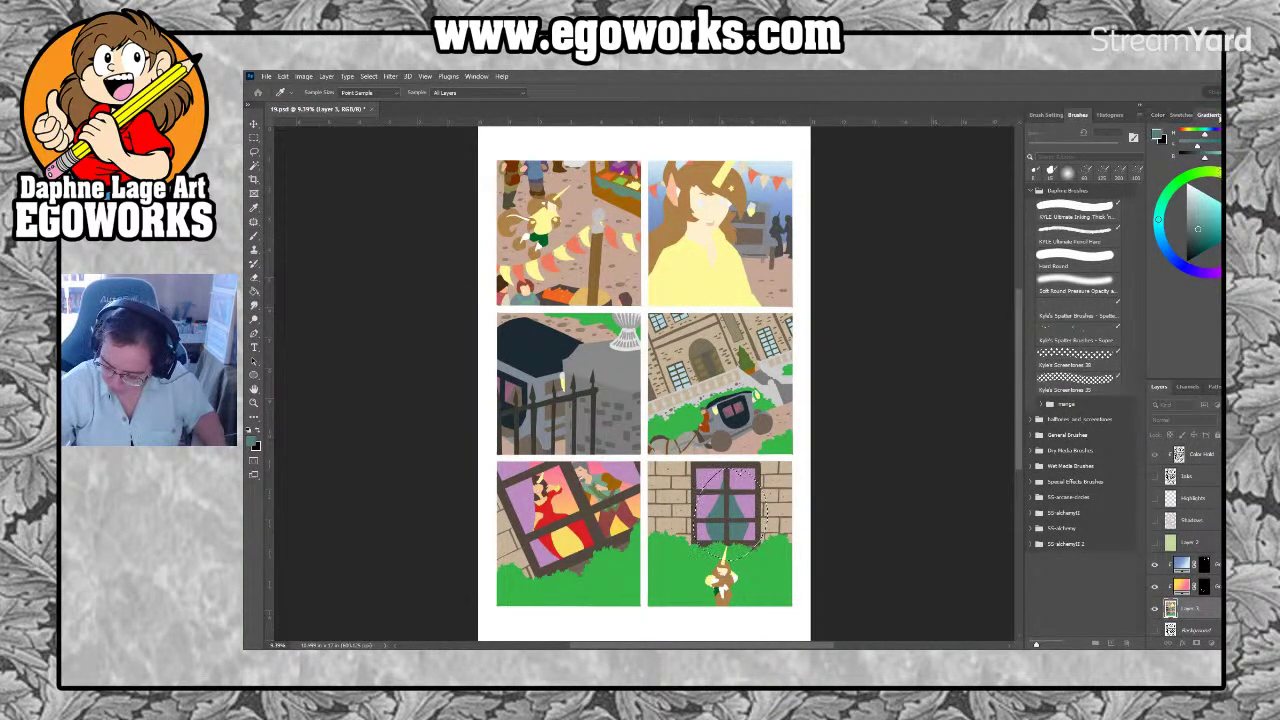
pyautogui.click(1209, 114)
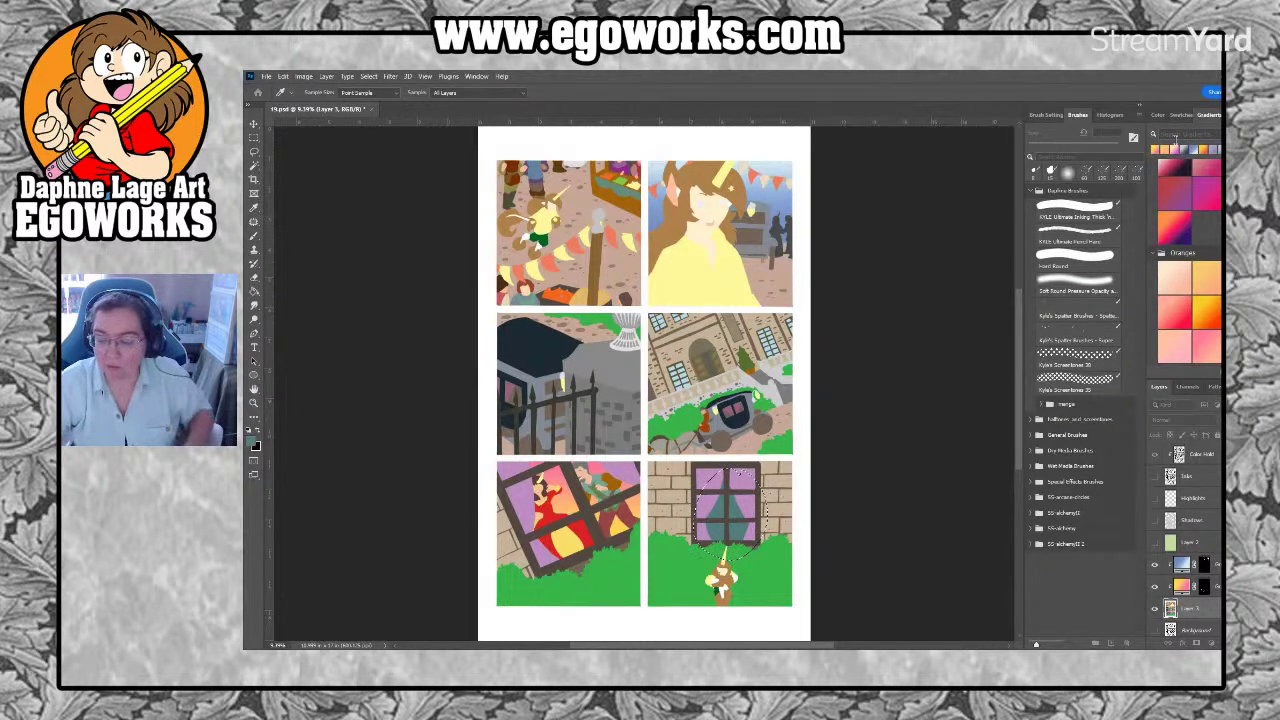
pyautogui.press('l')
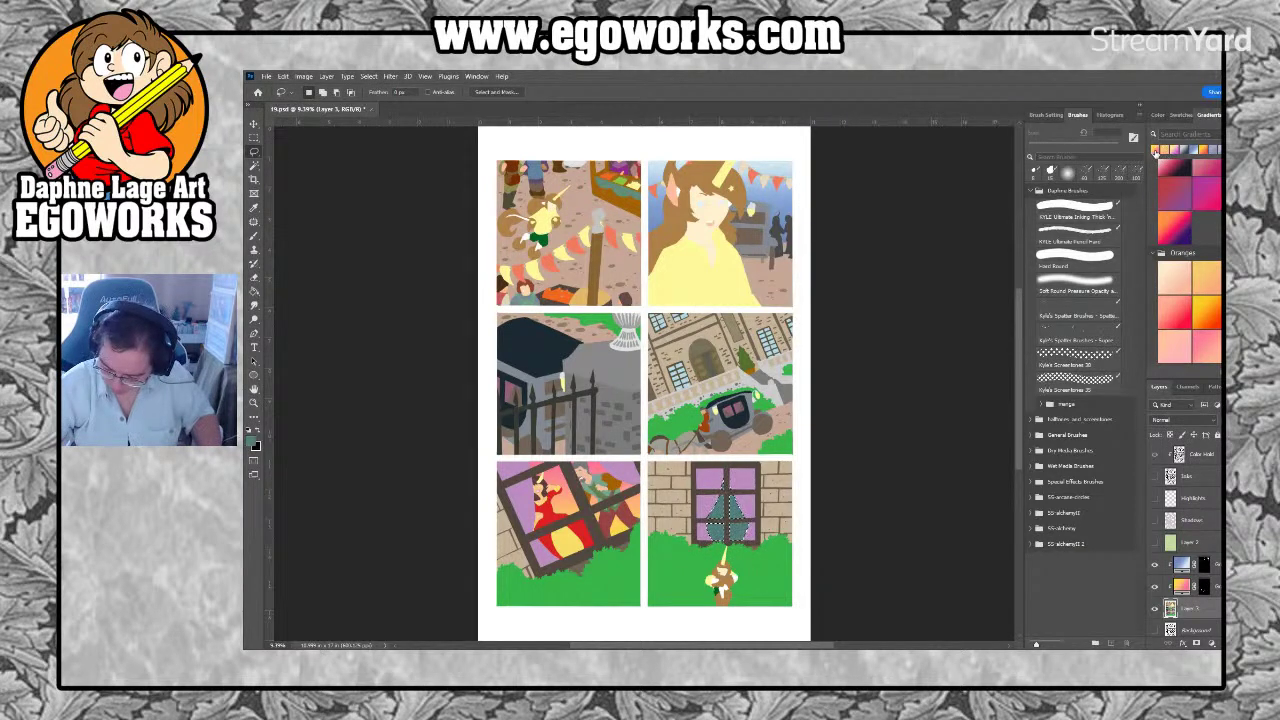
pyautogui.click(1190, 318)
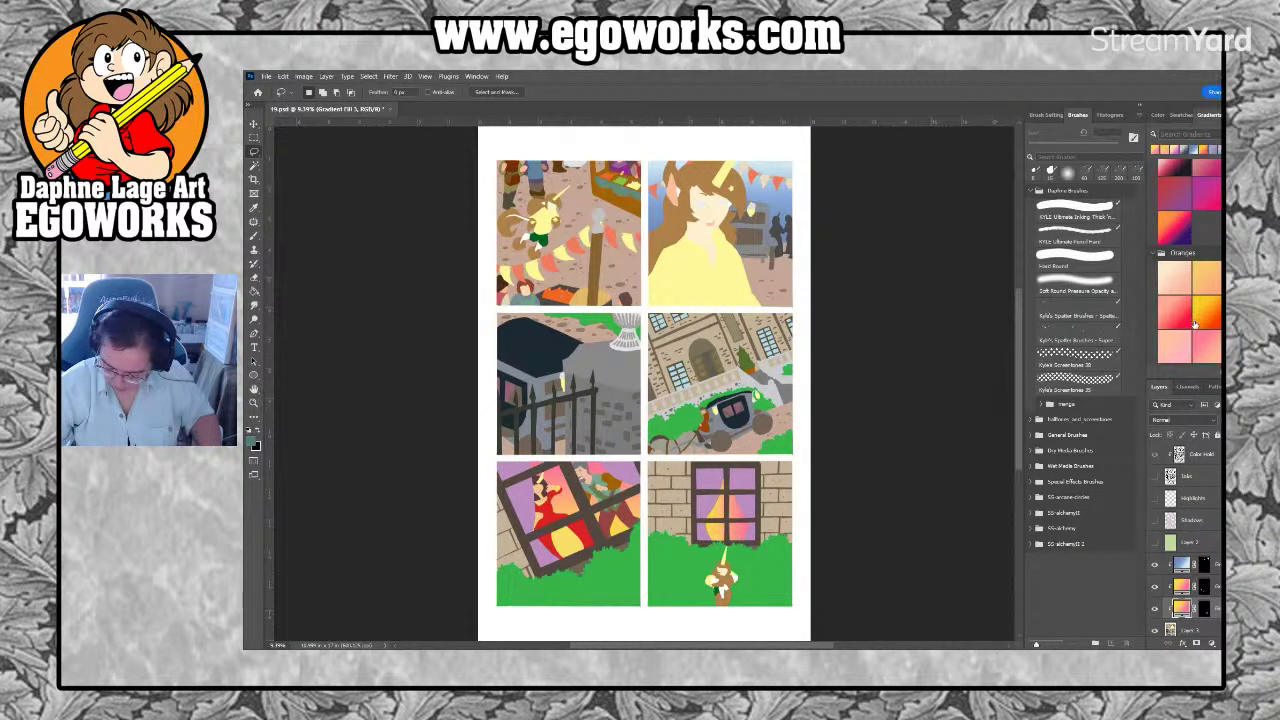
pyautogui.press('v')
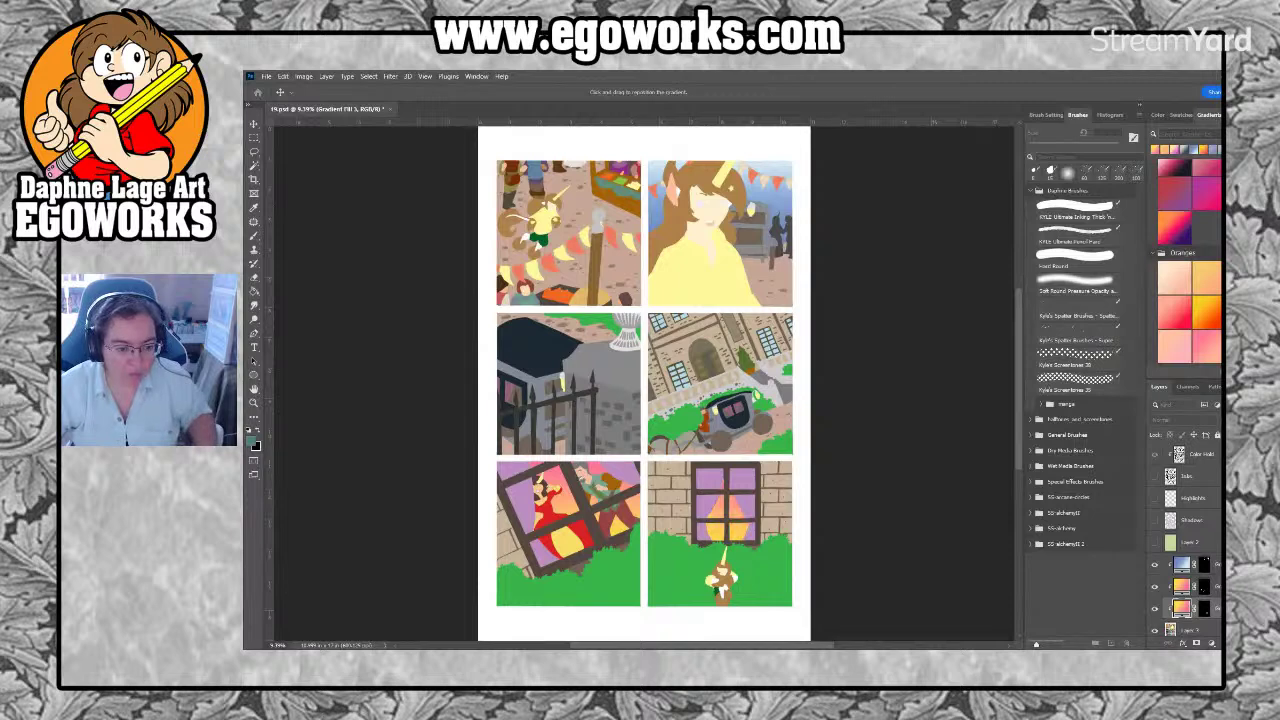
pyautogui.press('l')
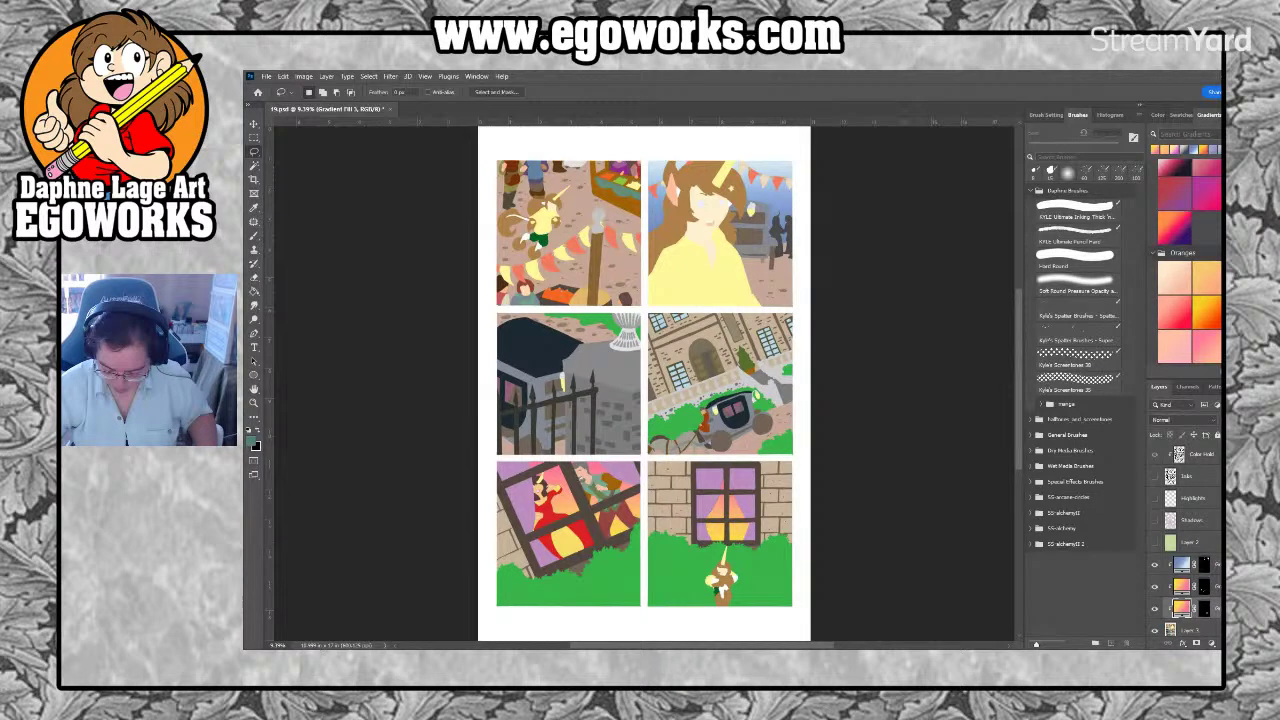
# Turn the line art, Highlights and Shadows layers back on and check the new window glow against the whole page
pyautogui.click(1155, 476)
pyautogui.click(1155, 497)
pyautogui.click(1155, 519)
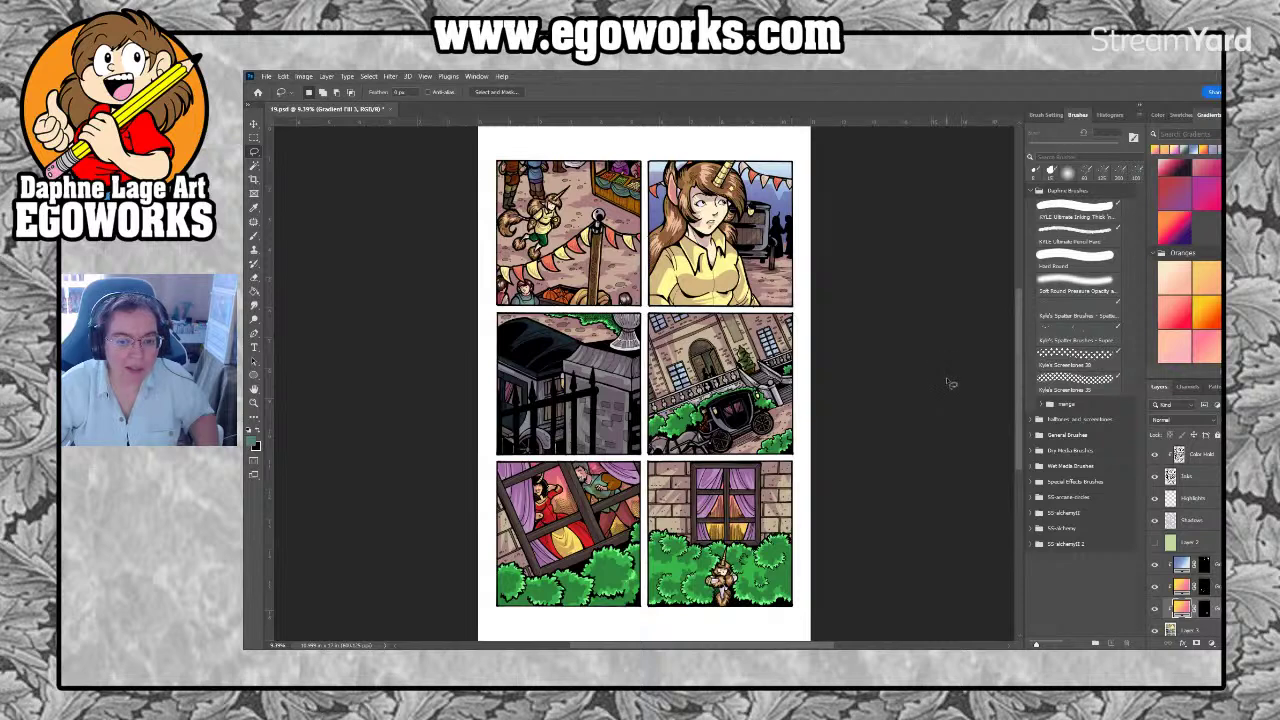
pyautogui.hotkey('ctrl', '-')
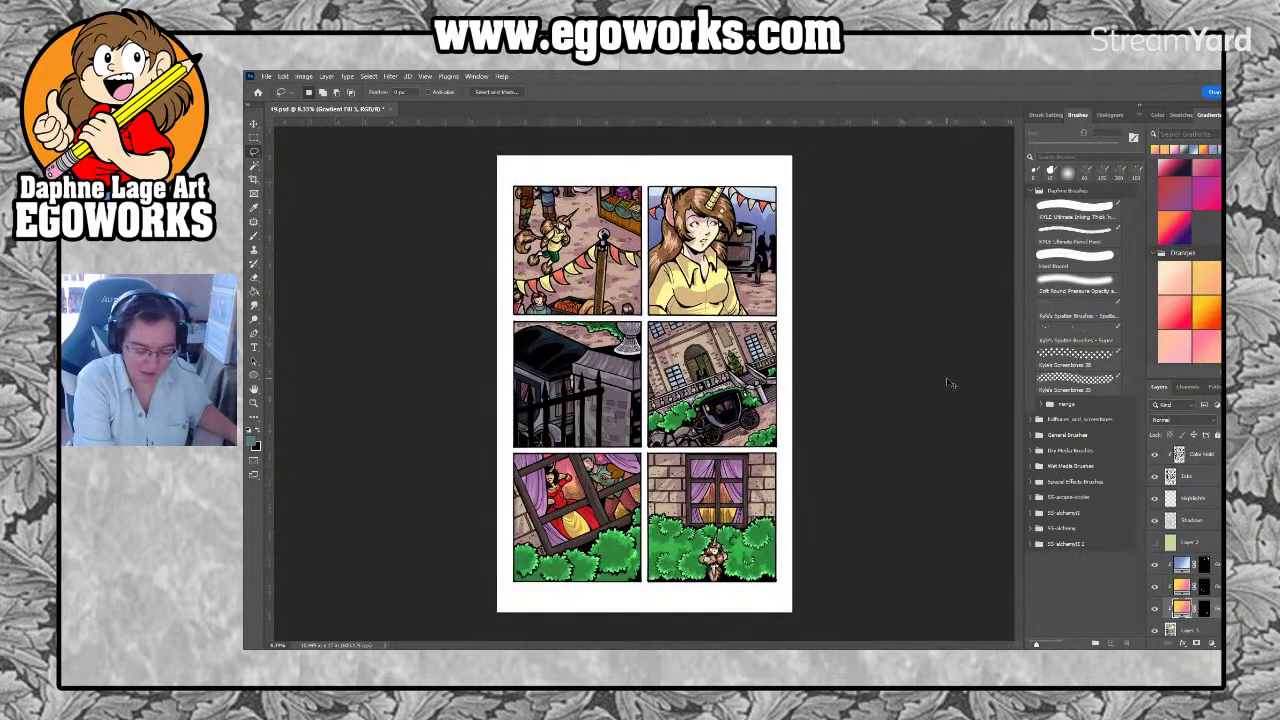
pyautogui.hotkey('ctrl', '+')
pyautogui.hotkey('ctrl', '+')
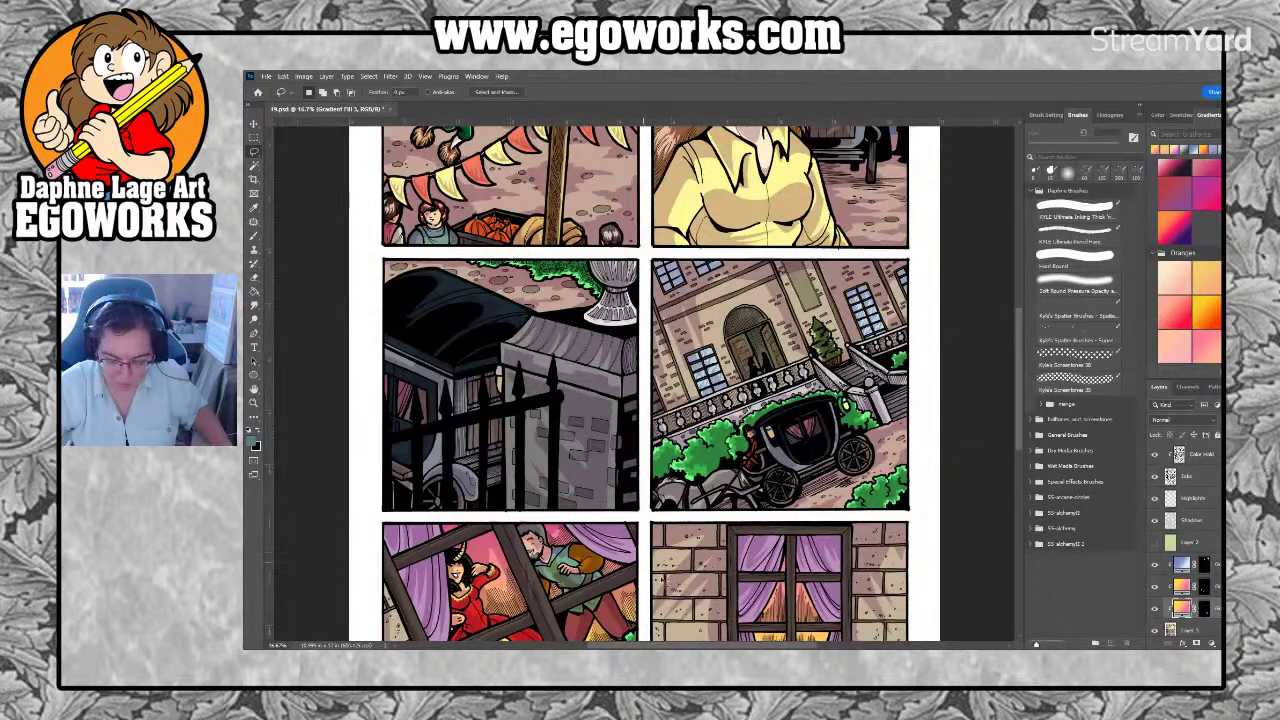
# Try red-orange, golden and pale peach gradient presets on the fill behind the last panel's curtains
pyautogui.scroll(-5, 860, 473)
pyautogui.moveTo(862, 193); pyautogui.dragTo(859, 206)
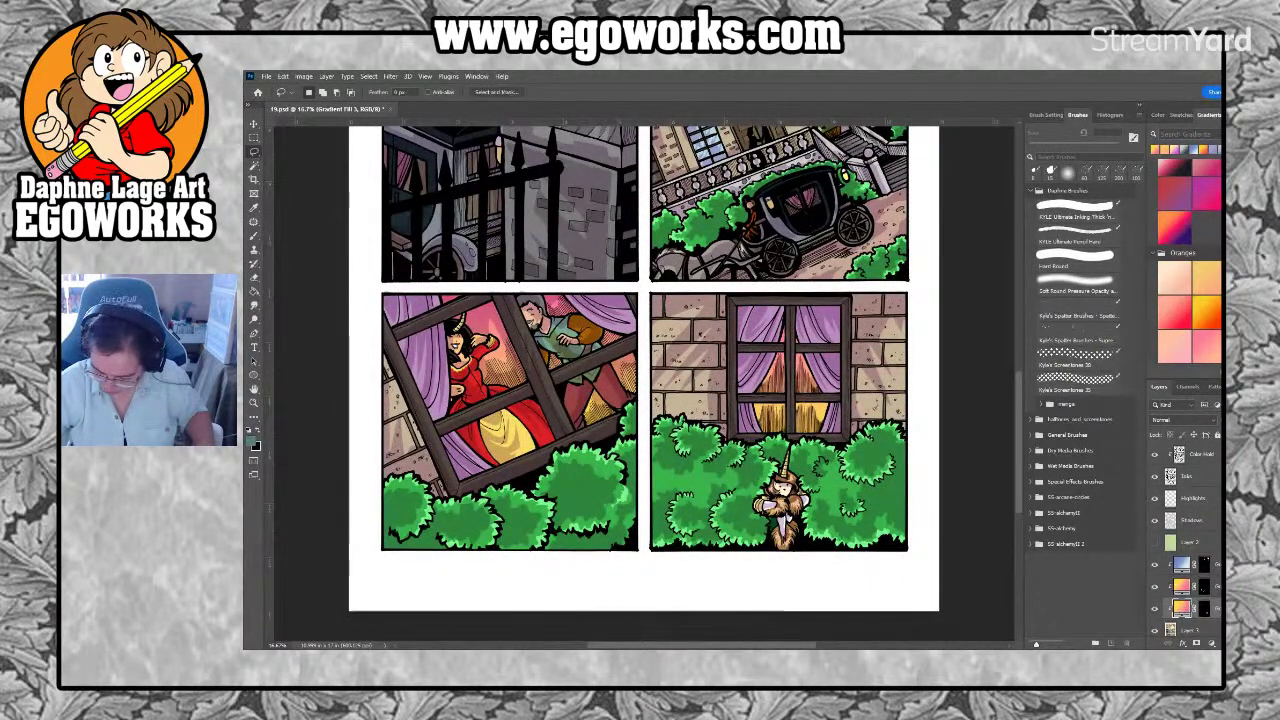
pyautogui.click(1181, 607)
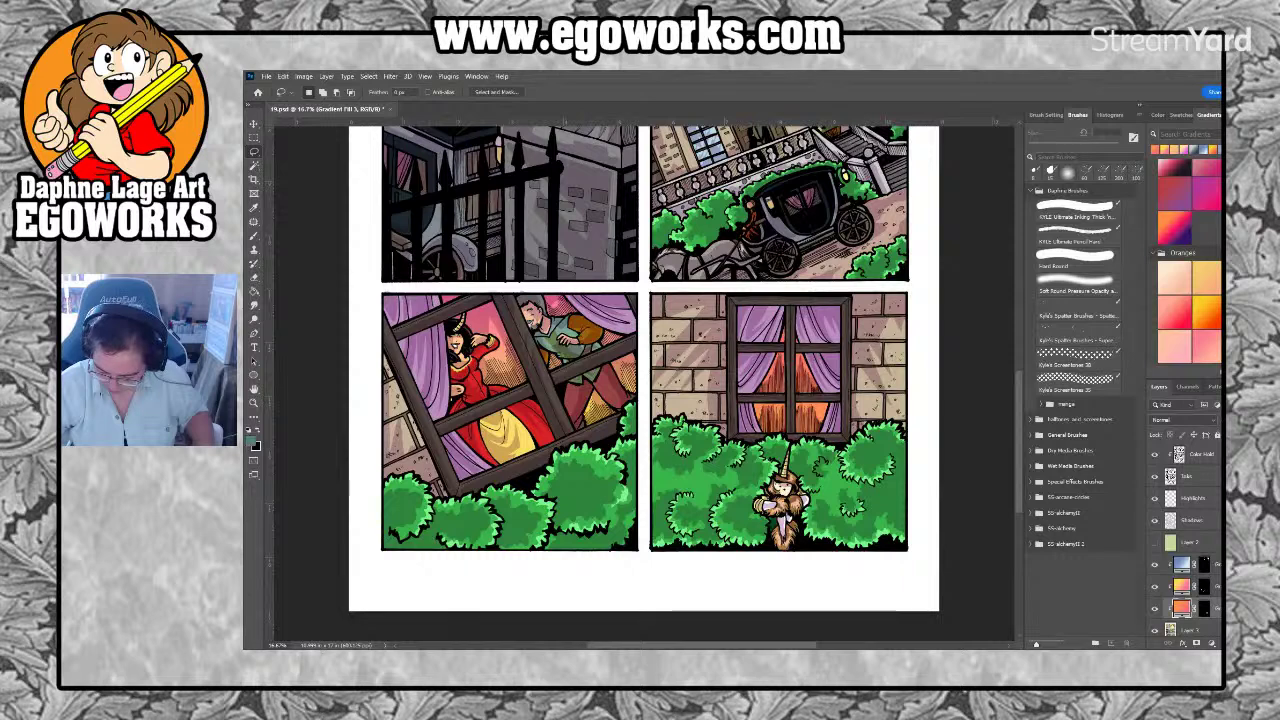
pyautogui.click(1210, 283)
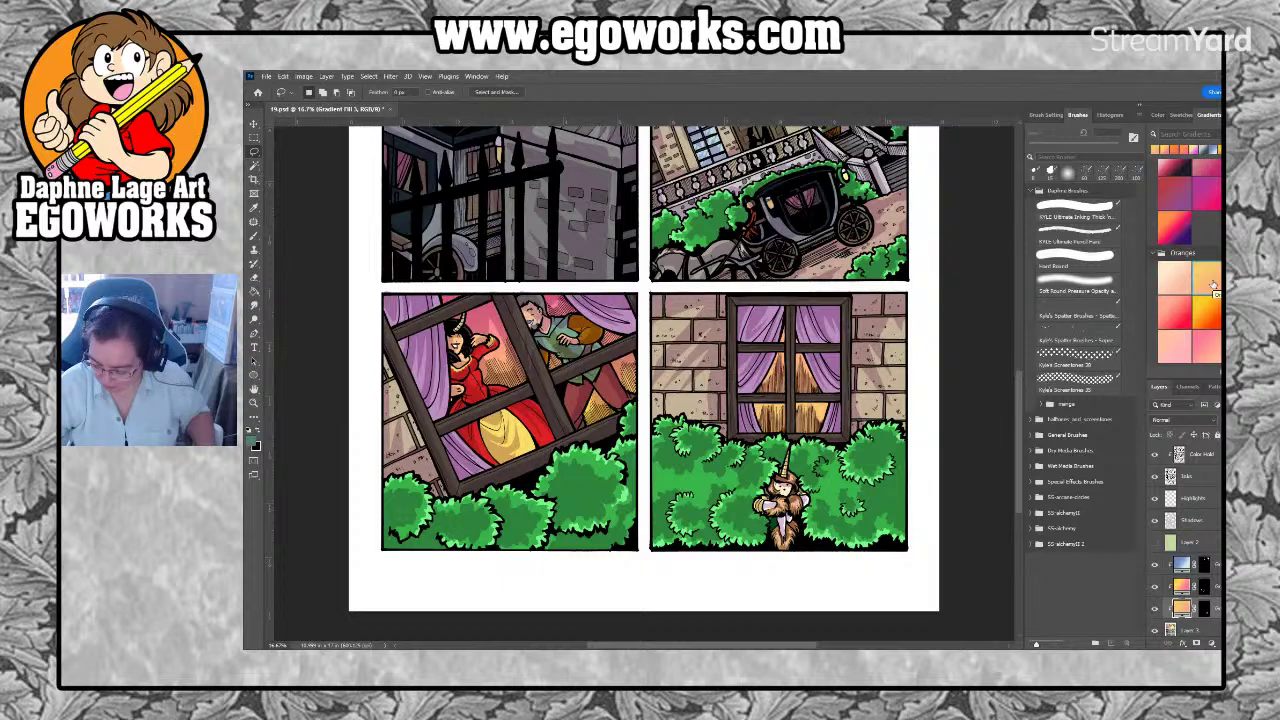
pyautogui.click(1201, 279)
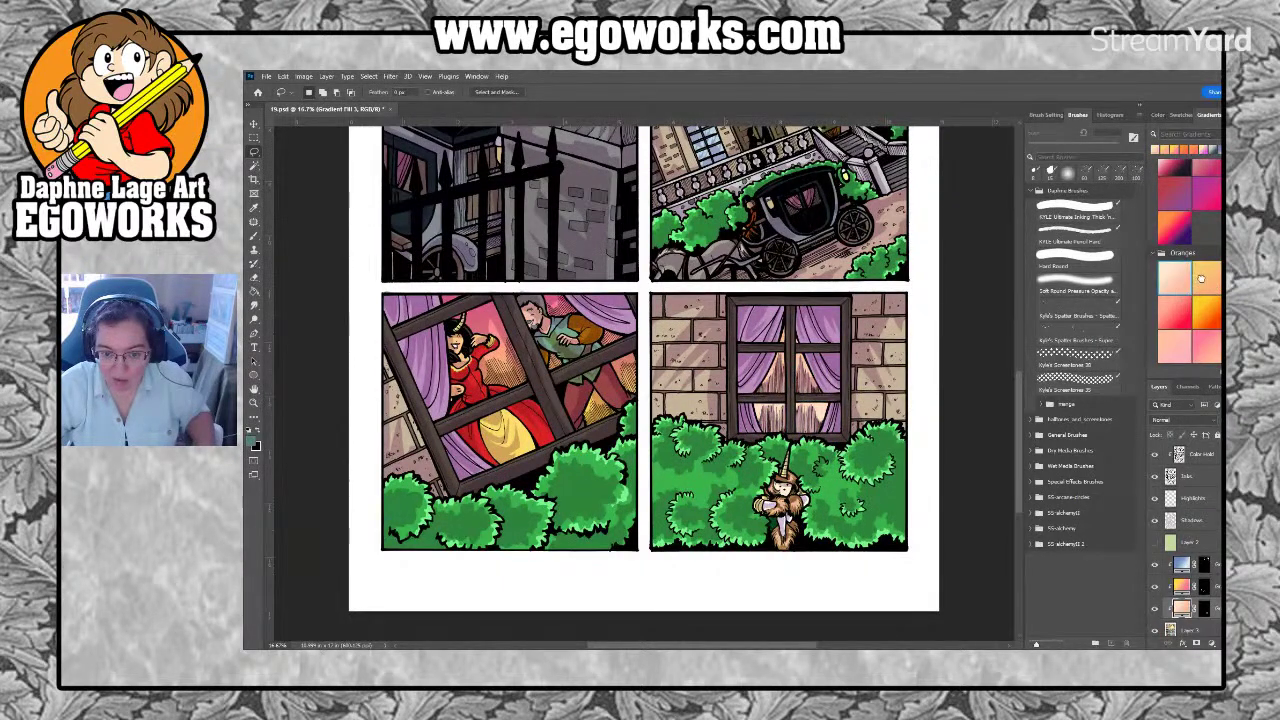
pyautogui.click(1201, 279)
# Compare magenta, peach and deep orange gradients in the last panel's window fill, and apply the magenta-to-peach one
pyautogui.scroll(-1, 1201, 279)
pyautogui.scroll(-2, 1185, 260)
pyautogui.click(1170, 149)
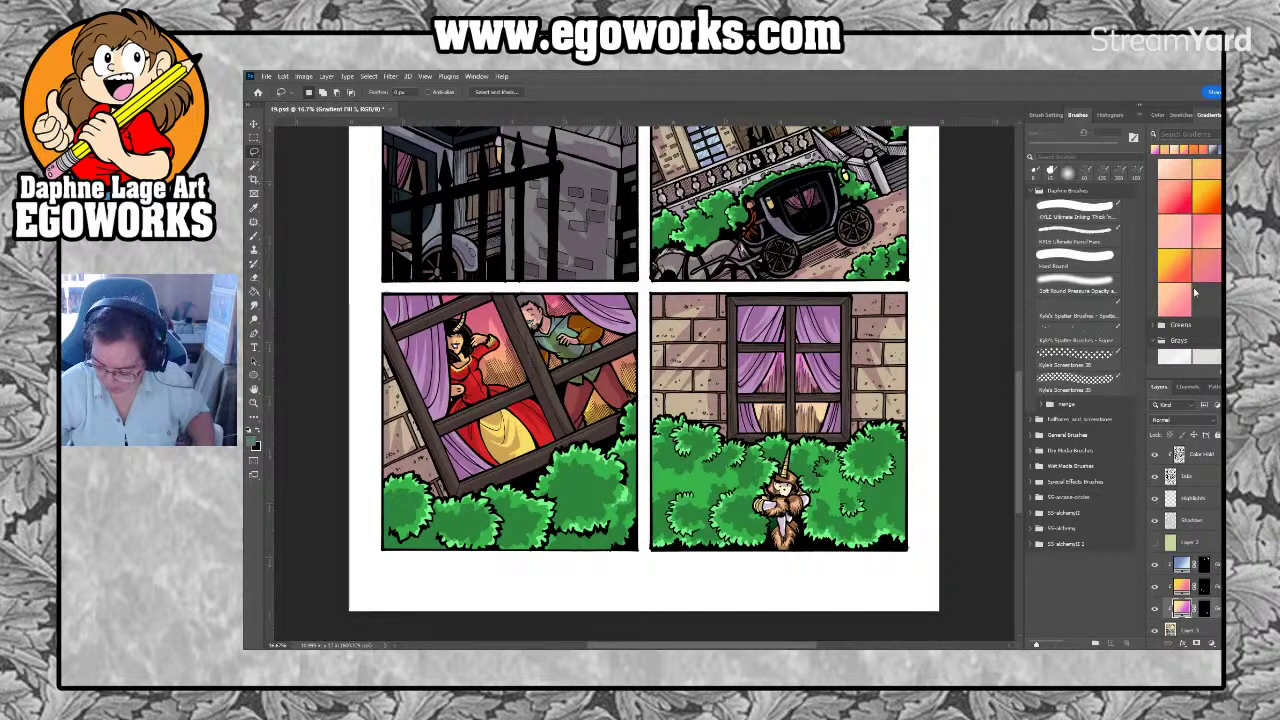
pyautogui.click(1176, 308)
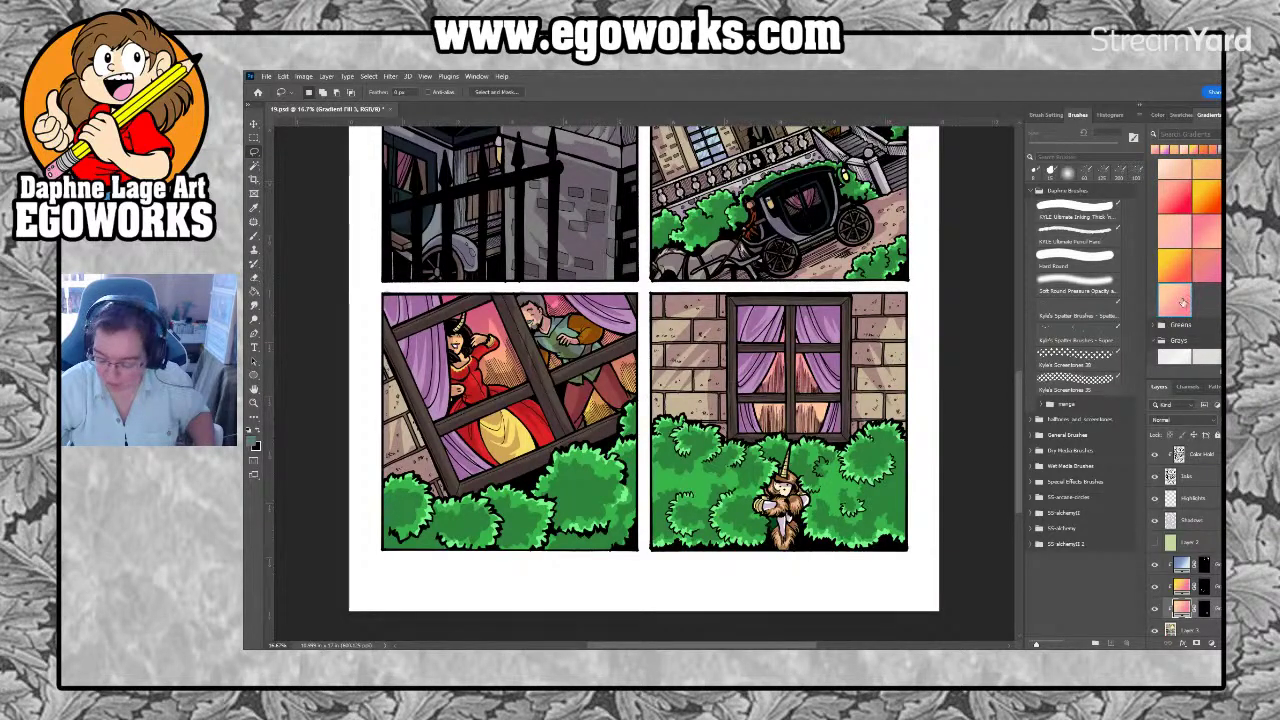
pyautogui.click(1176, 303)
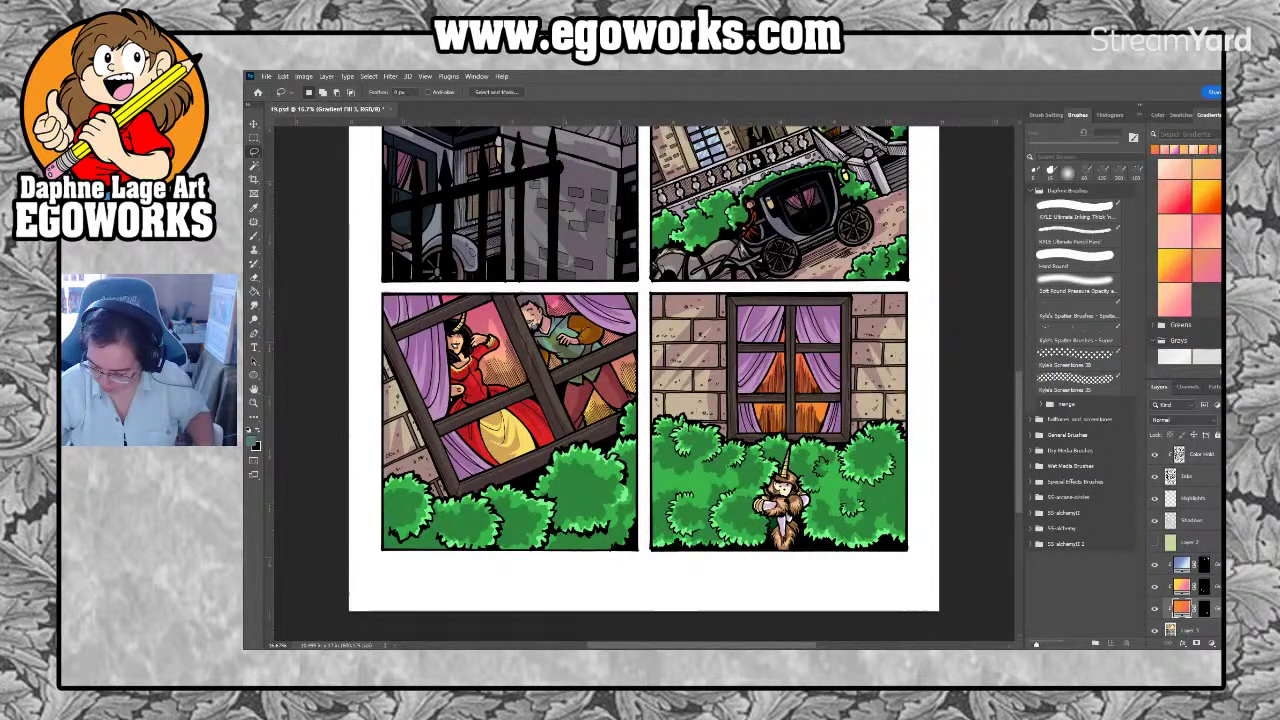
pyautogui.scroll(2, 1190, 262)
pyautogui.click(1165, 149)
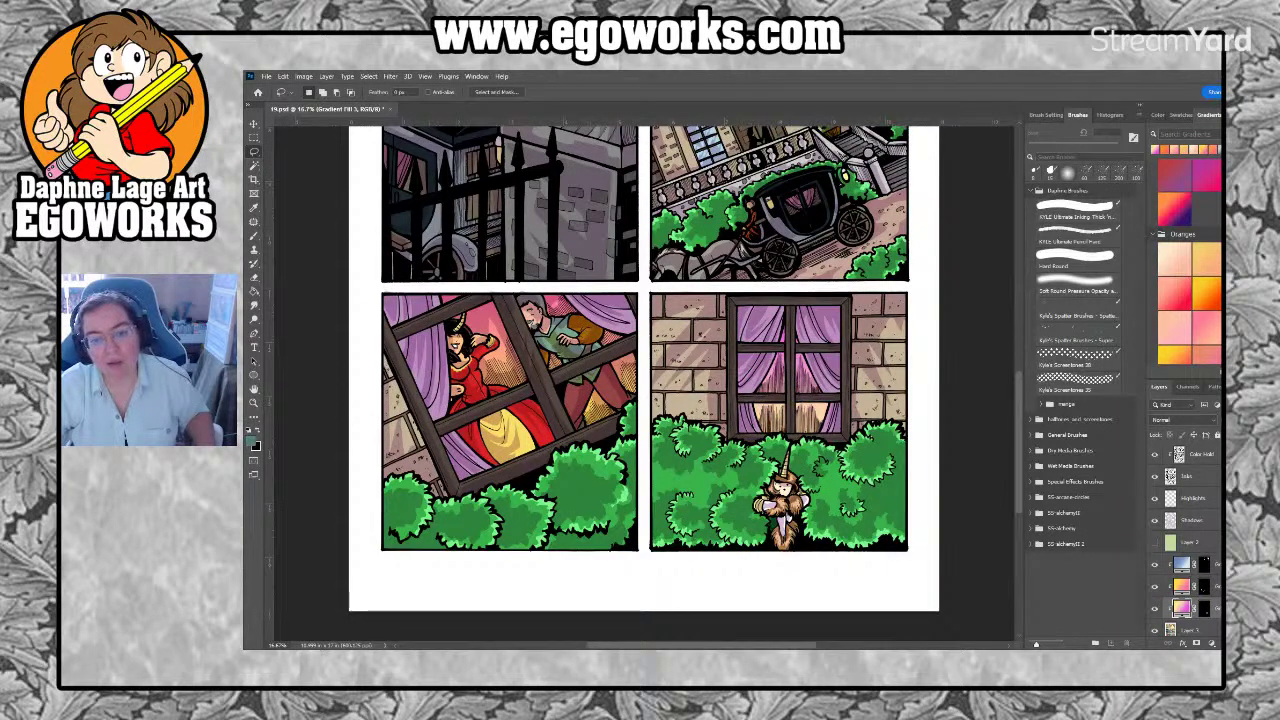
# Try golden-orange, muted purple and bright blue gradient presets on the last panel's window fill, judging them against the whole page
pyautogui.click(1174, 354)
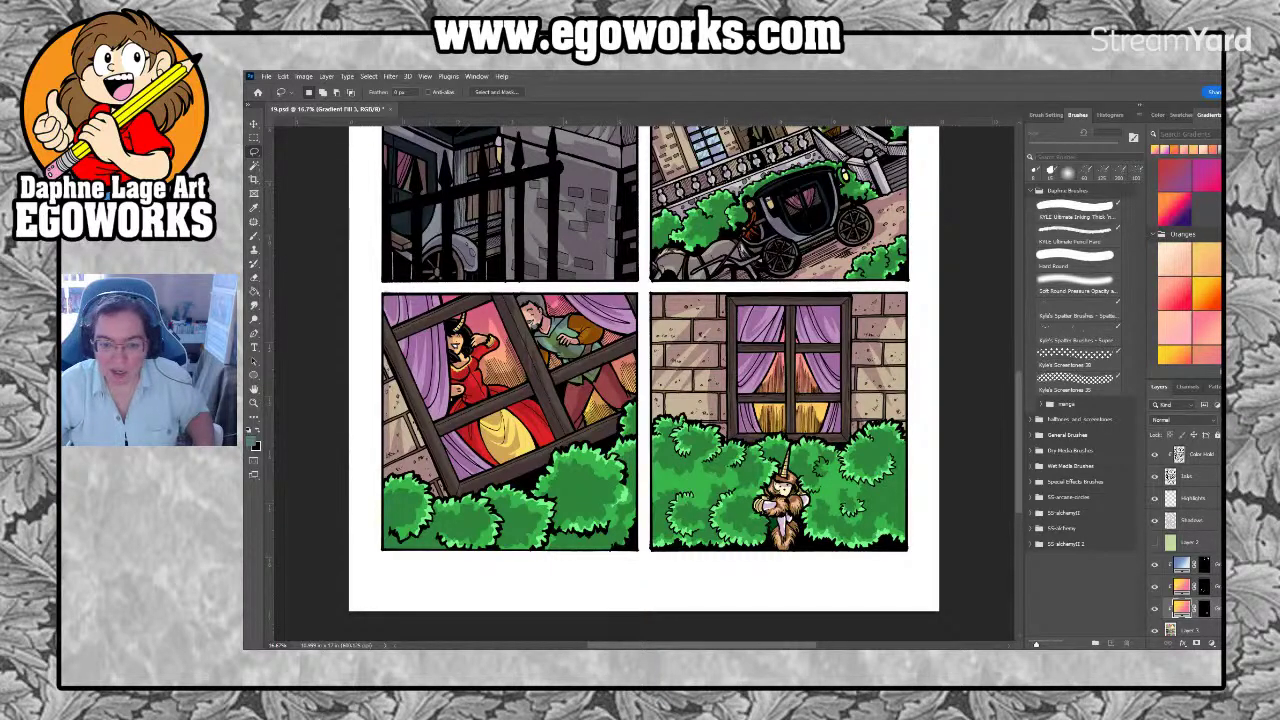
pyautogui.hotkey('ctrl', '0')
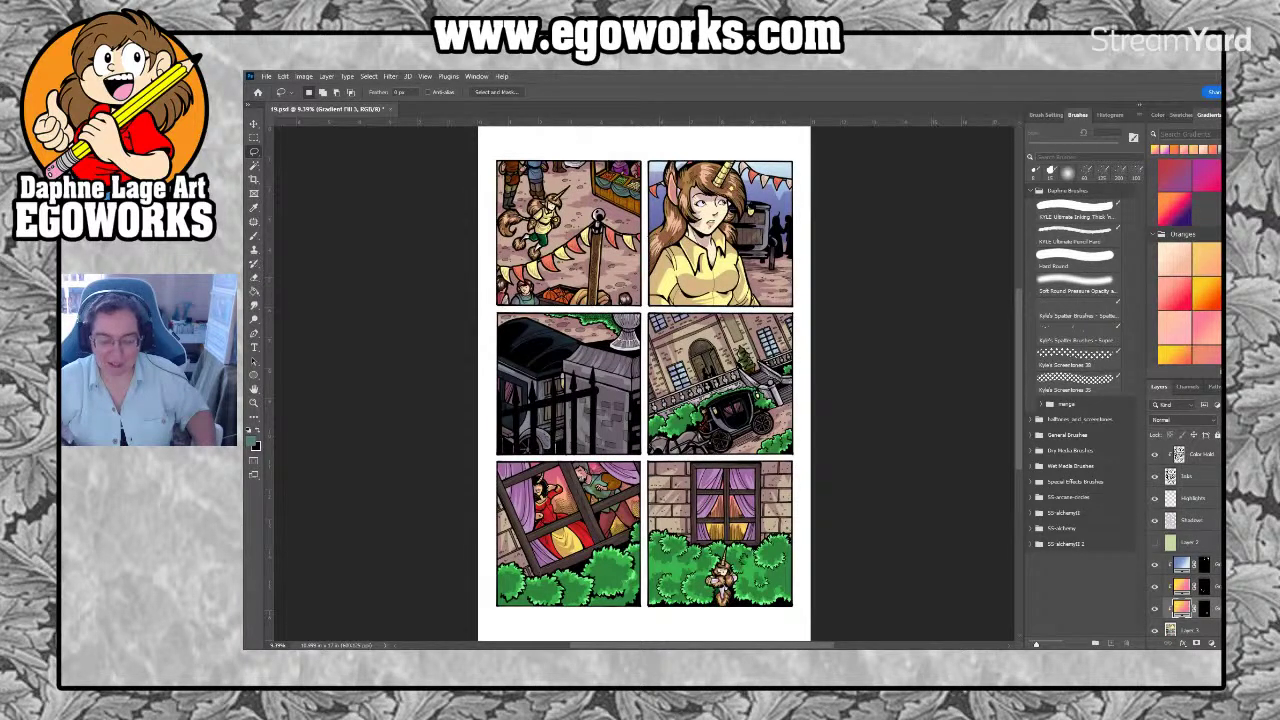
pyautogui.scroll(-10, 1215, 318)
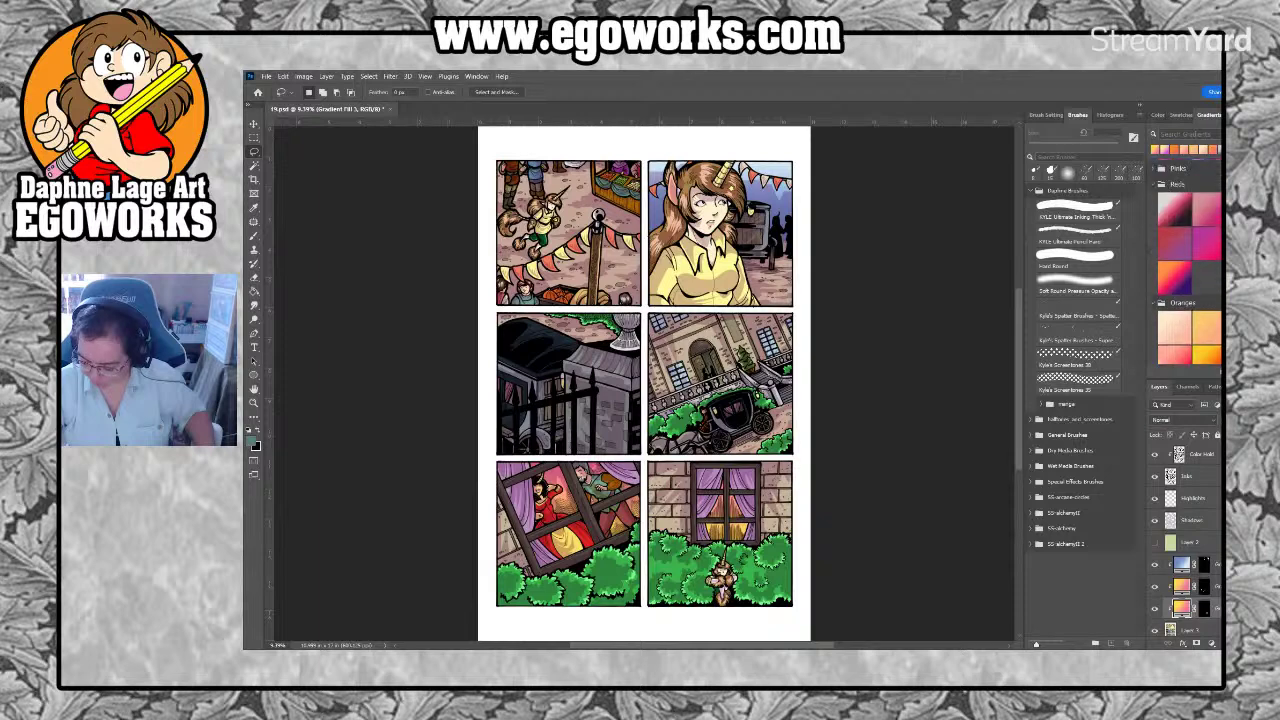
pyautogui.click(1207, 313)
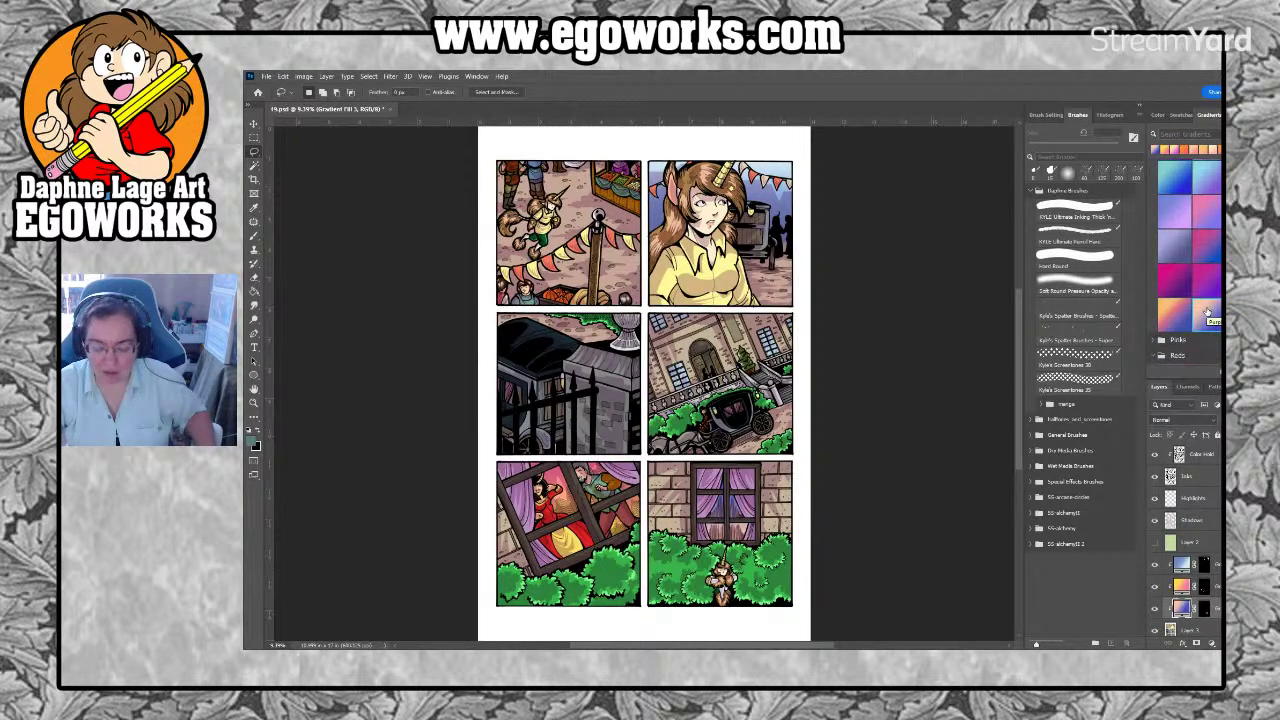
pyautogui.click(1208, 314)
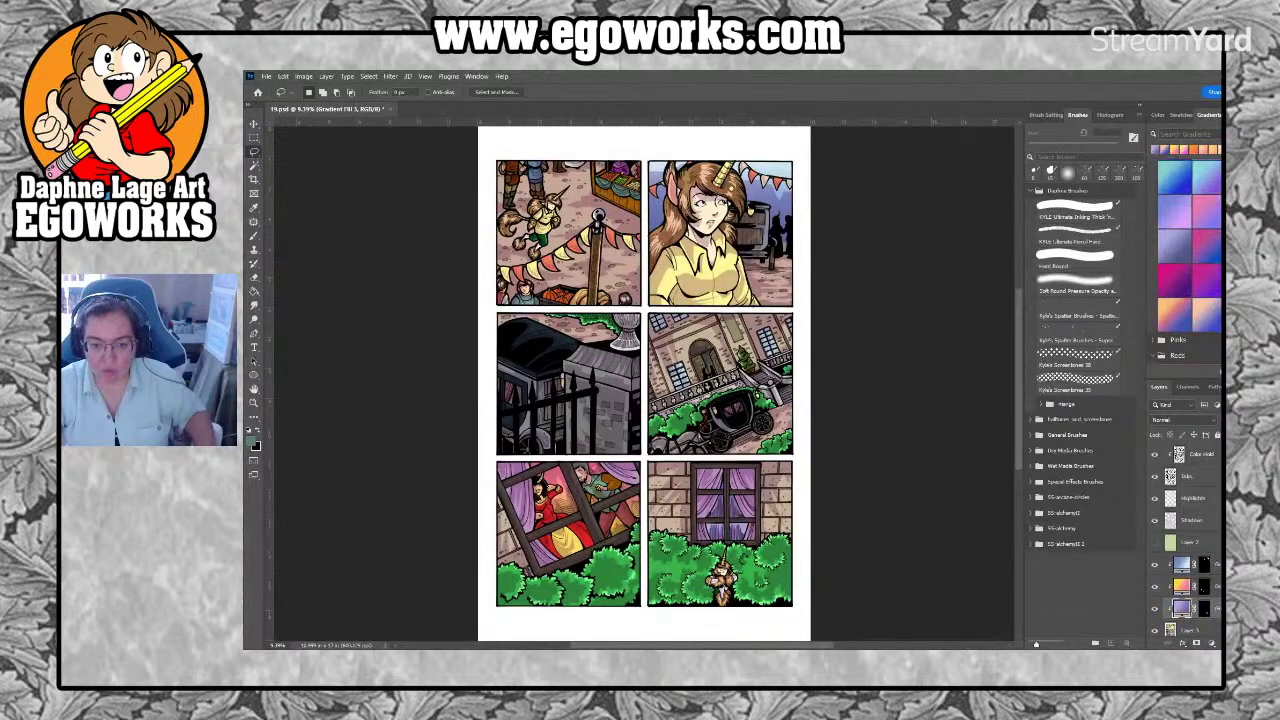
pyautogui.click(1175, 183)
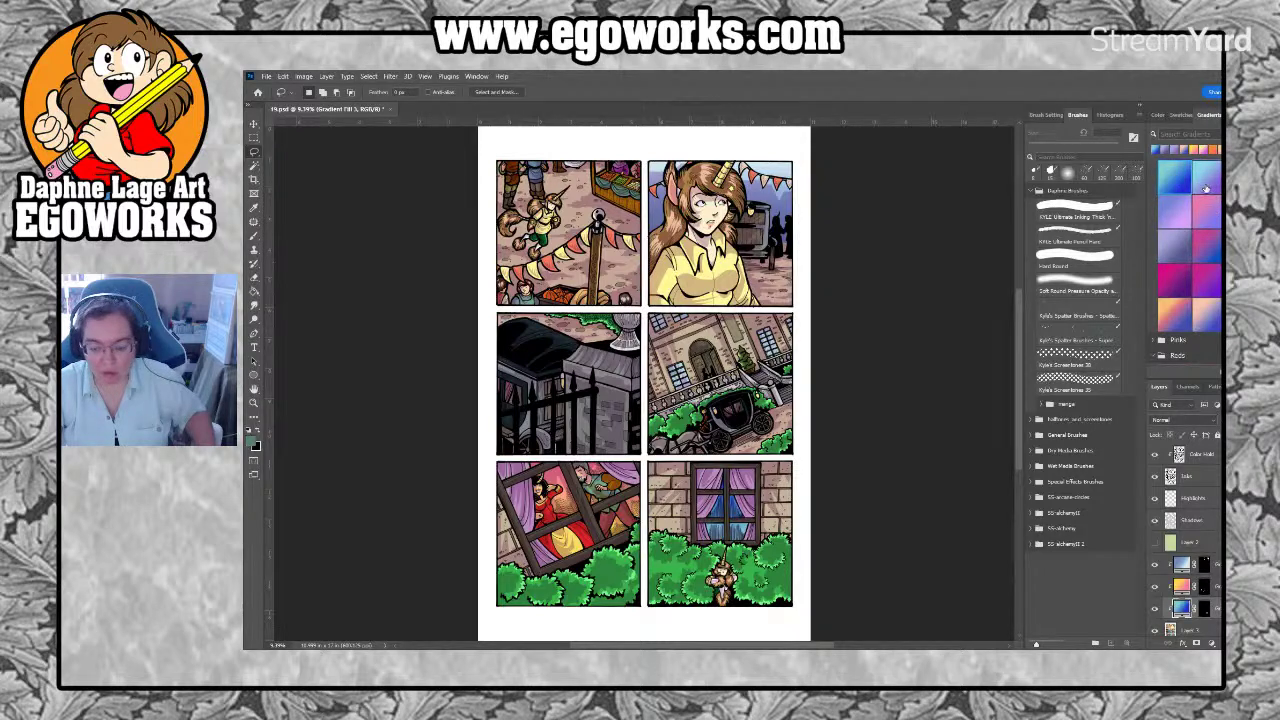
pyautogui.click(1175, 245)
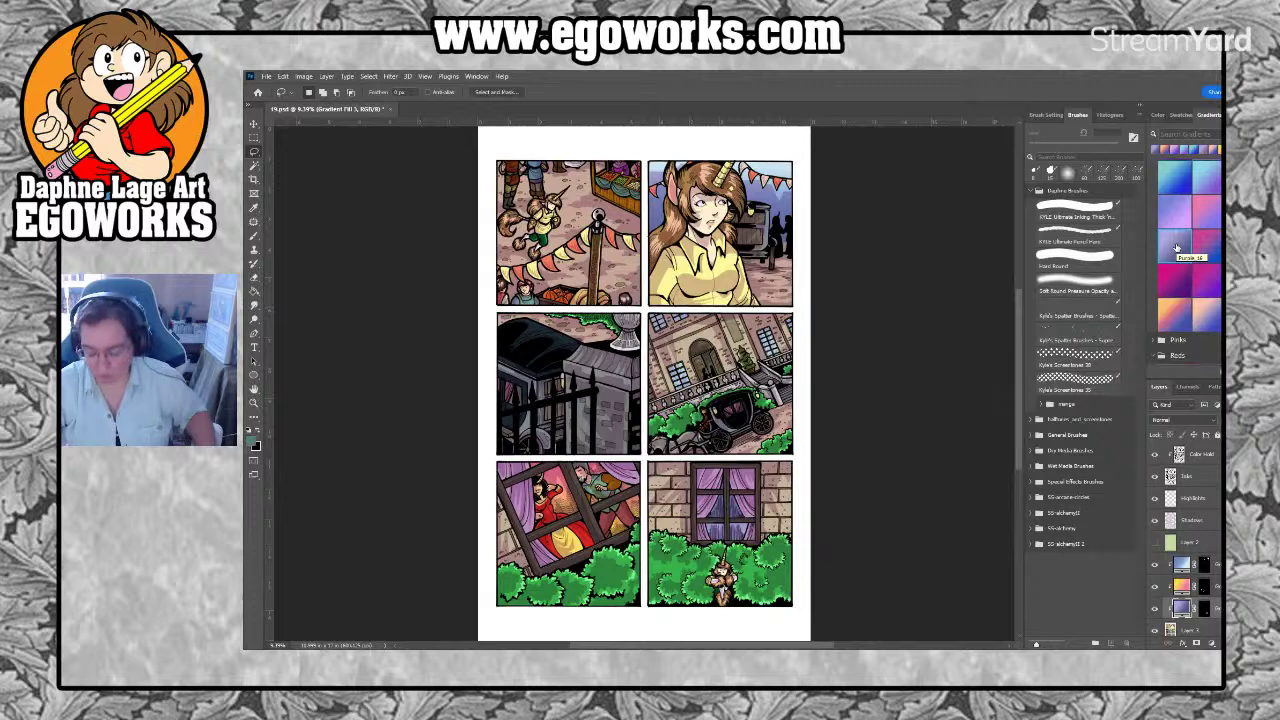
pyautogui.click(1177, 247)
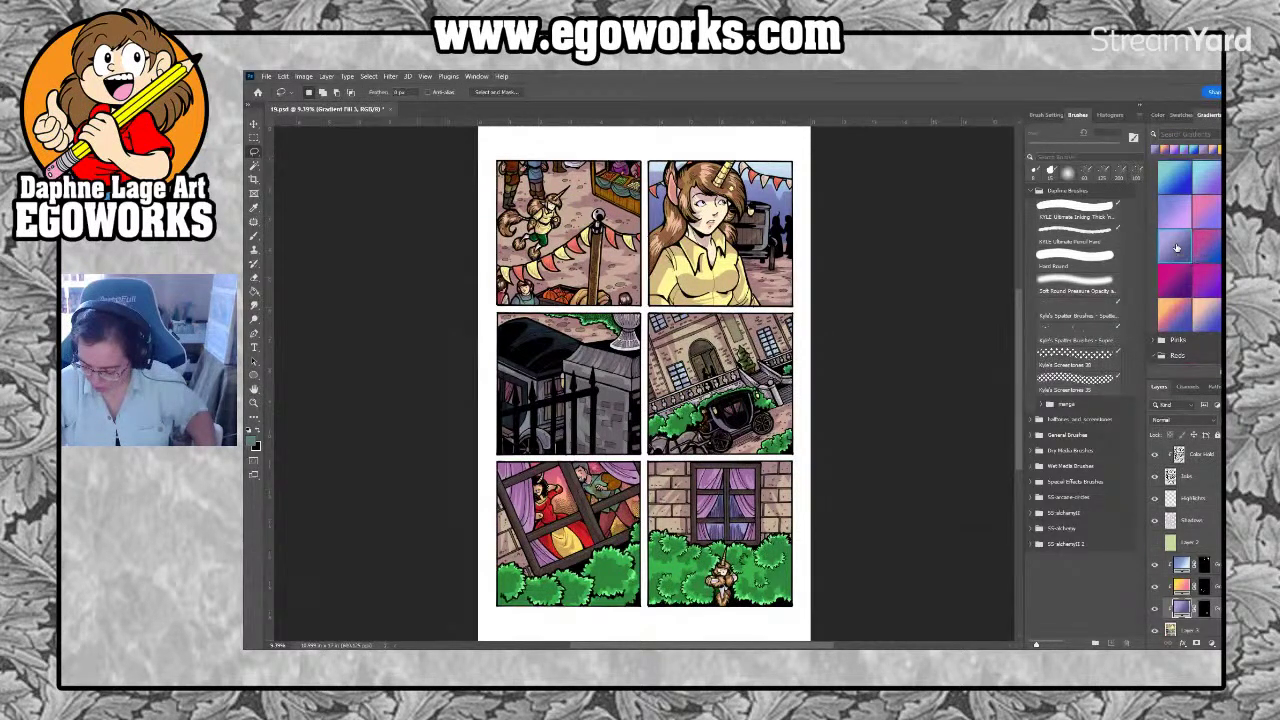
# Compare dark navy and teal-to-indigo gradient presets in the last panel's window fill, and apply the teal-to-indigo one
pyautogui.scroll(5, 1187, 260)
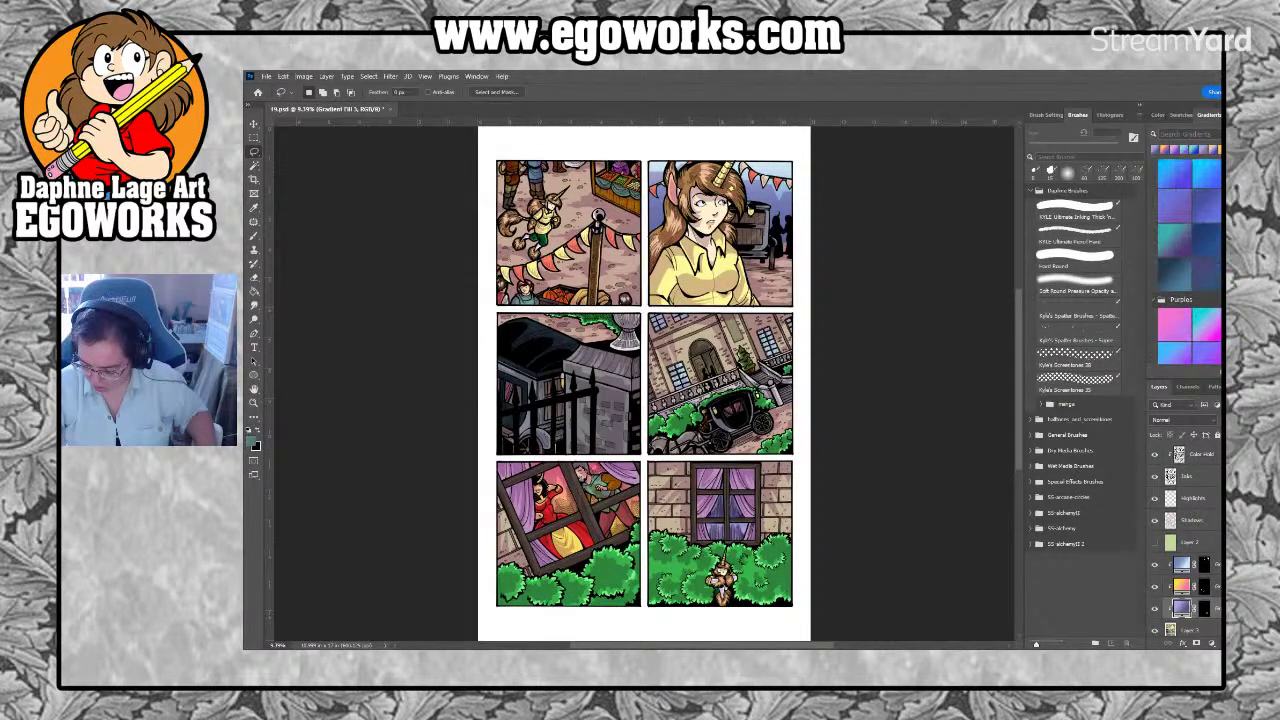
pyautogui.scroll(-2, 1189, 260)
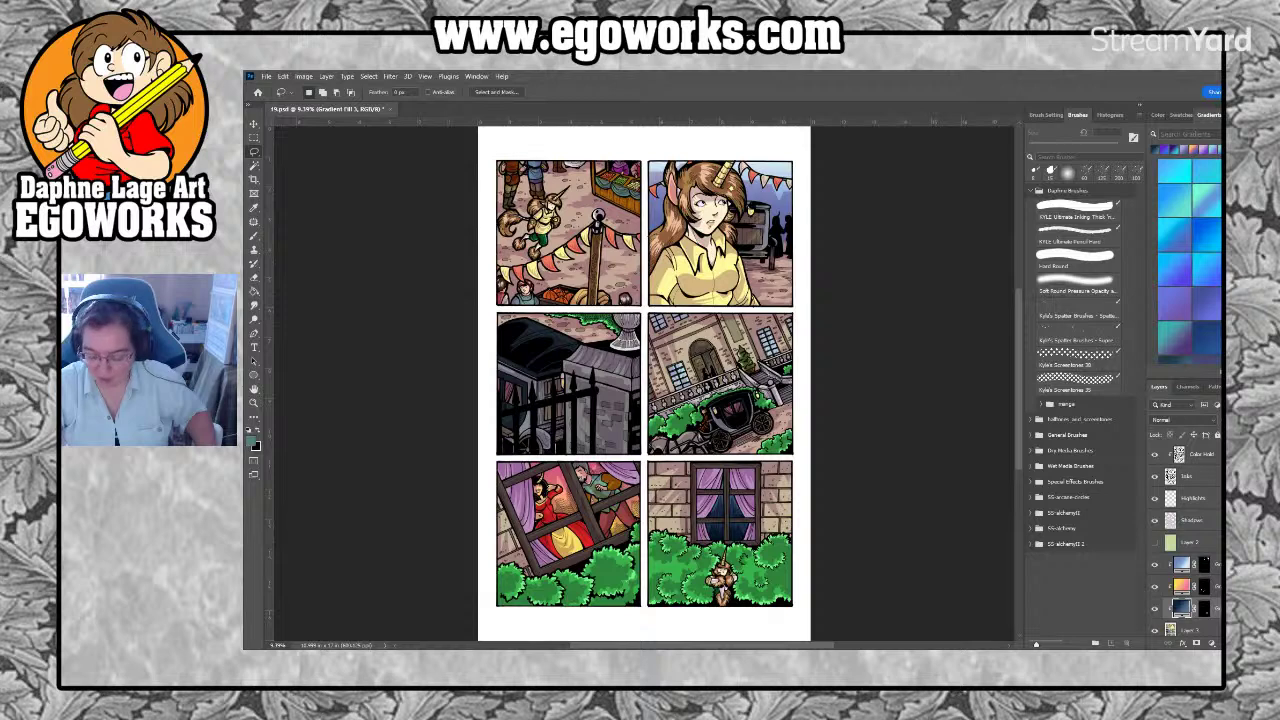
pyautogui.click(1176, 344)
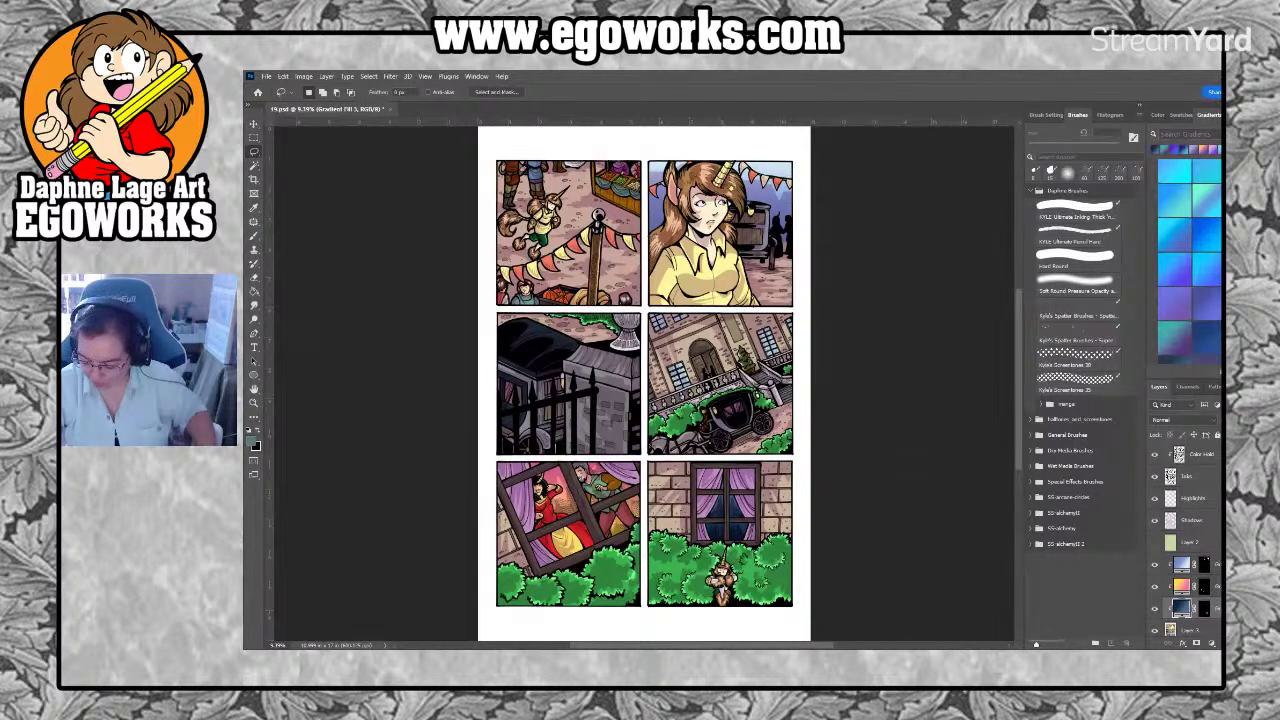
pyautogui.scroll(-2, 1169, 313)
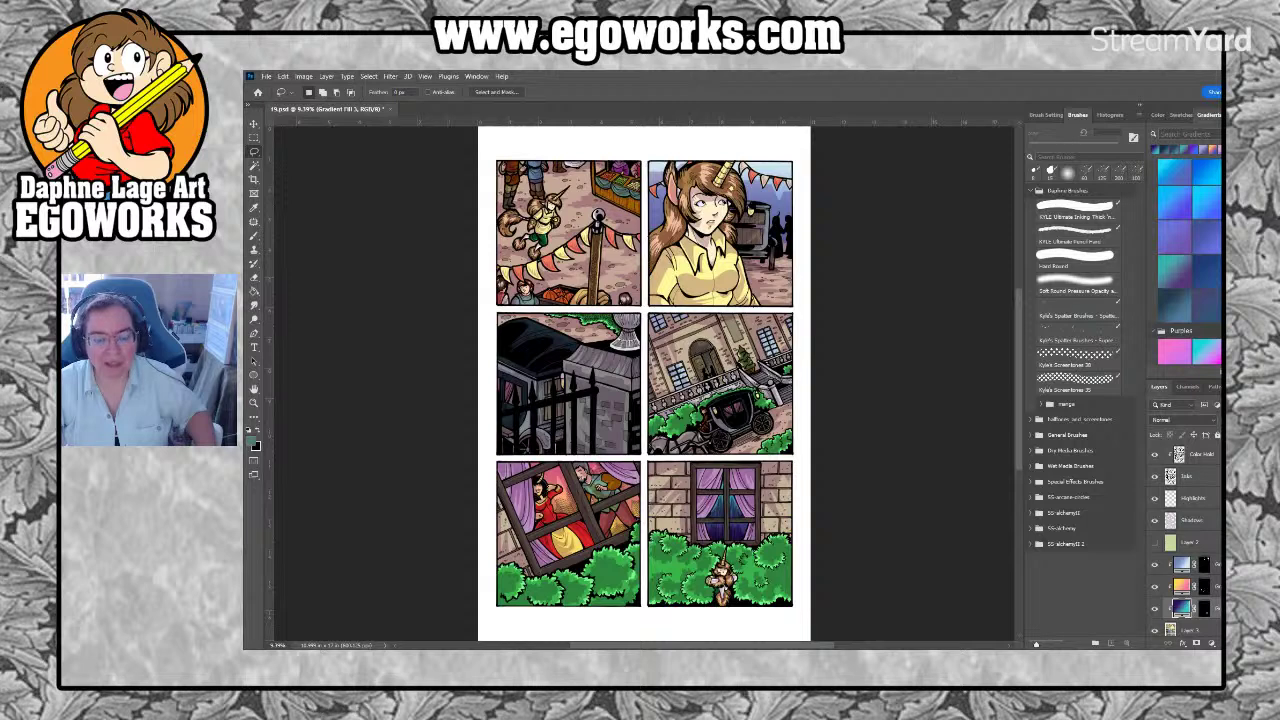
pyautogui.press('v')
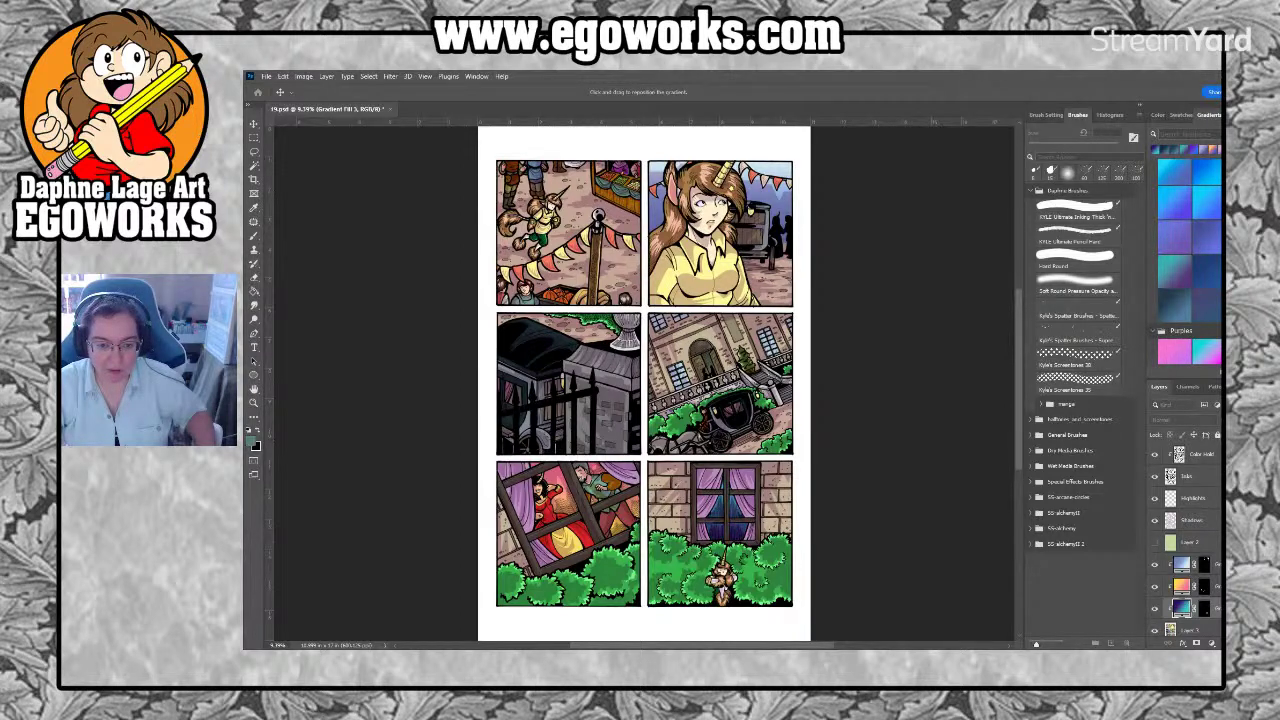
pyautogui.press('l')
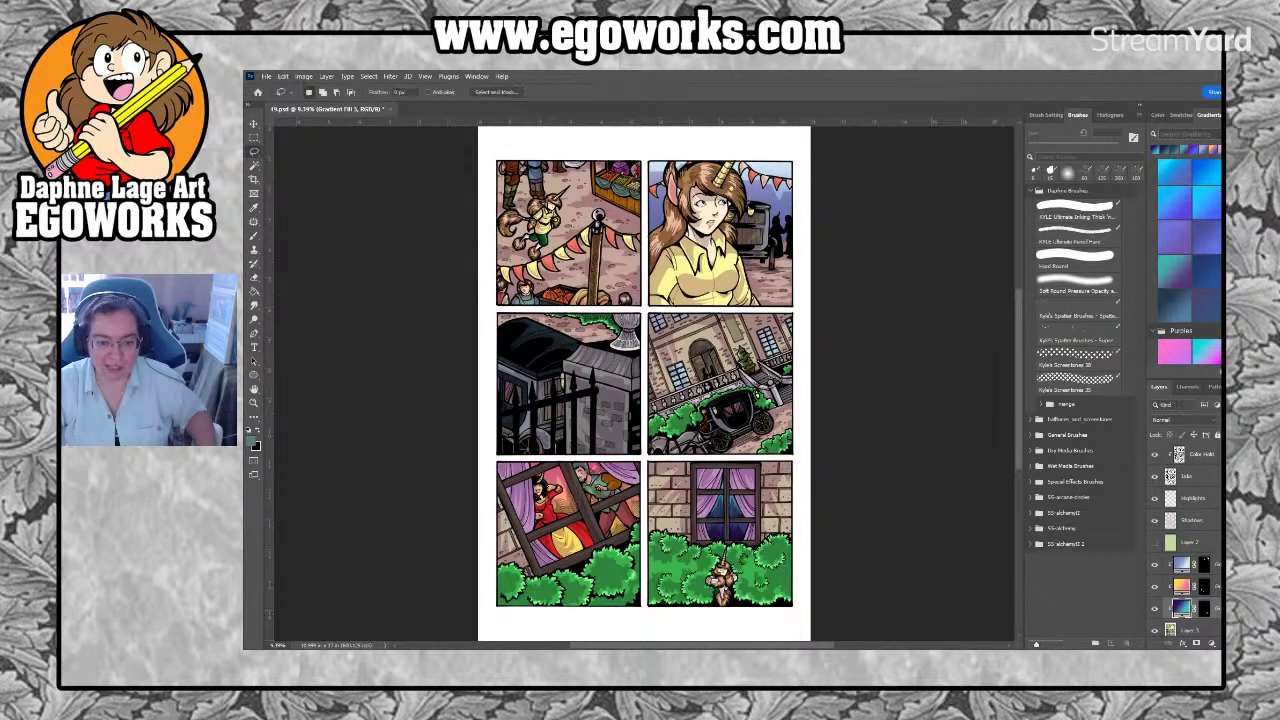